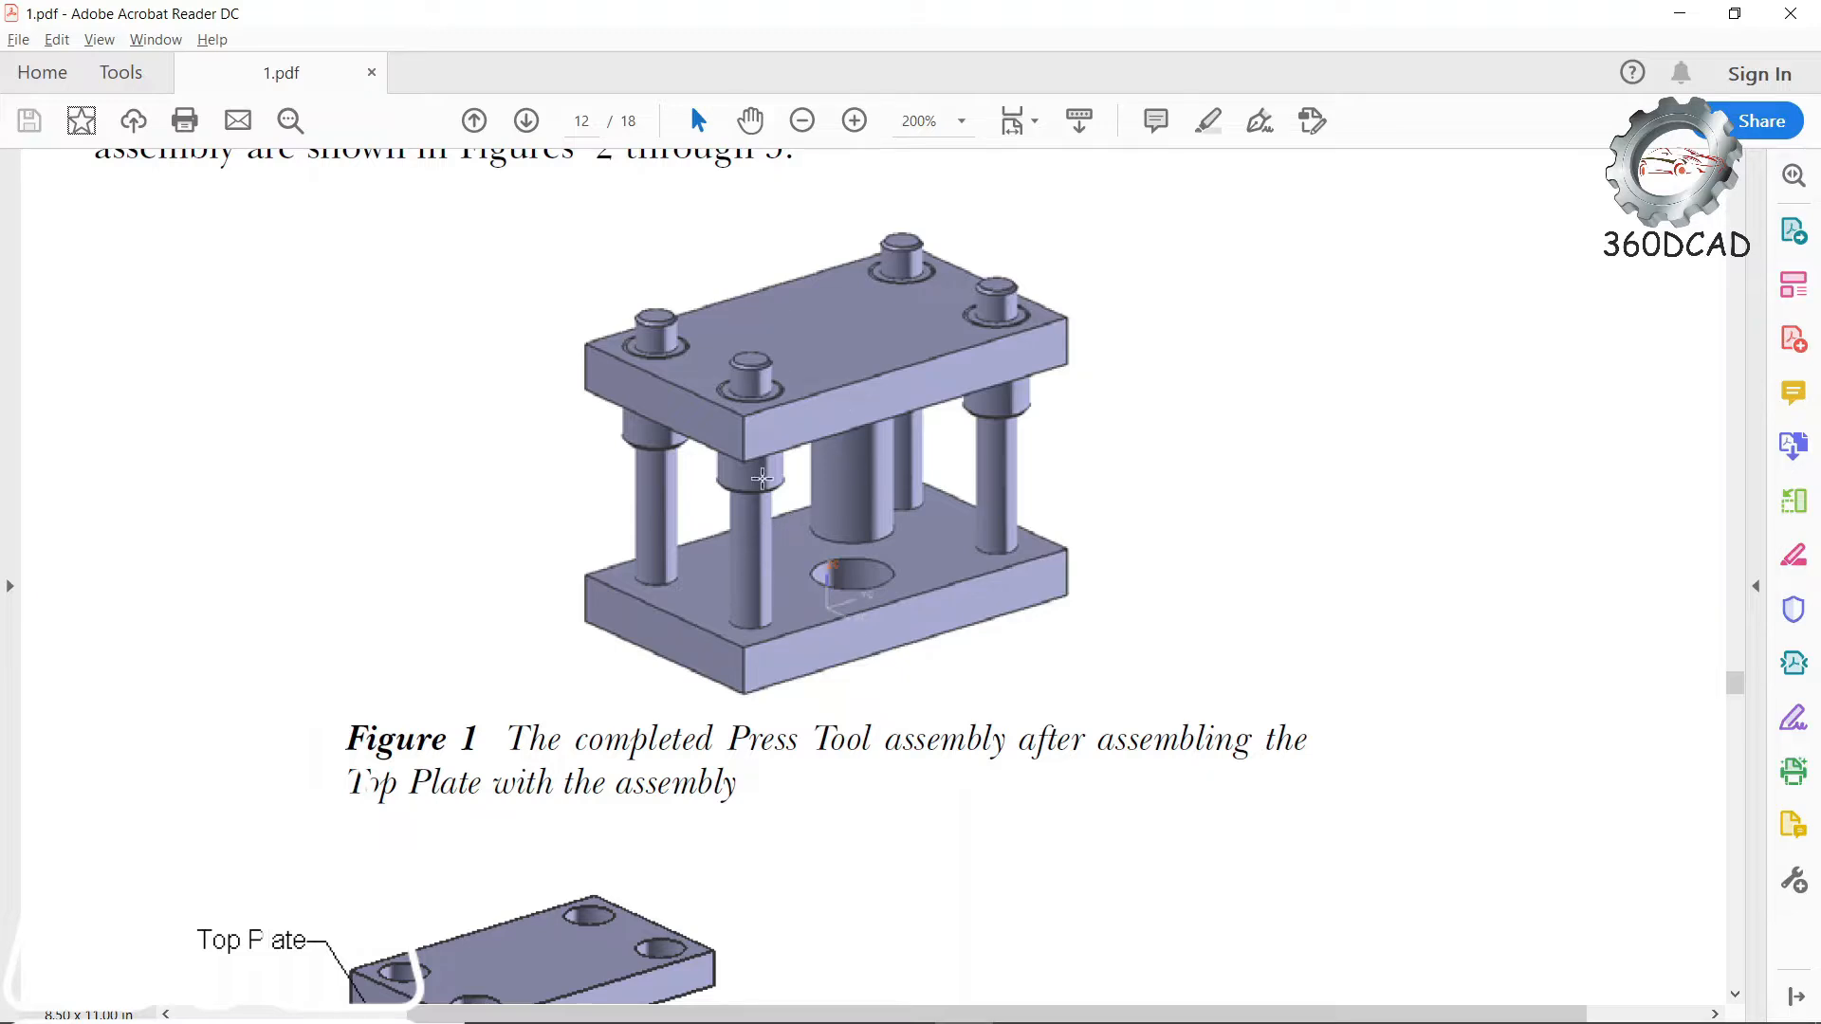
- Examine the Bottom Plate drawing in Figure 3 of the PDF for its outline, hole and thickness dimensions
{"action": "scroll", "coordinate": [787, 503], "scroll_direction": "down", "scroll_amount": 8}
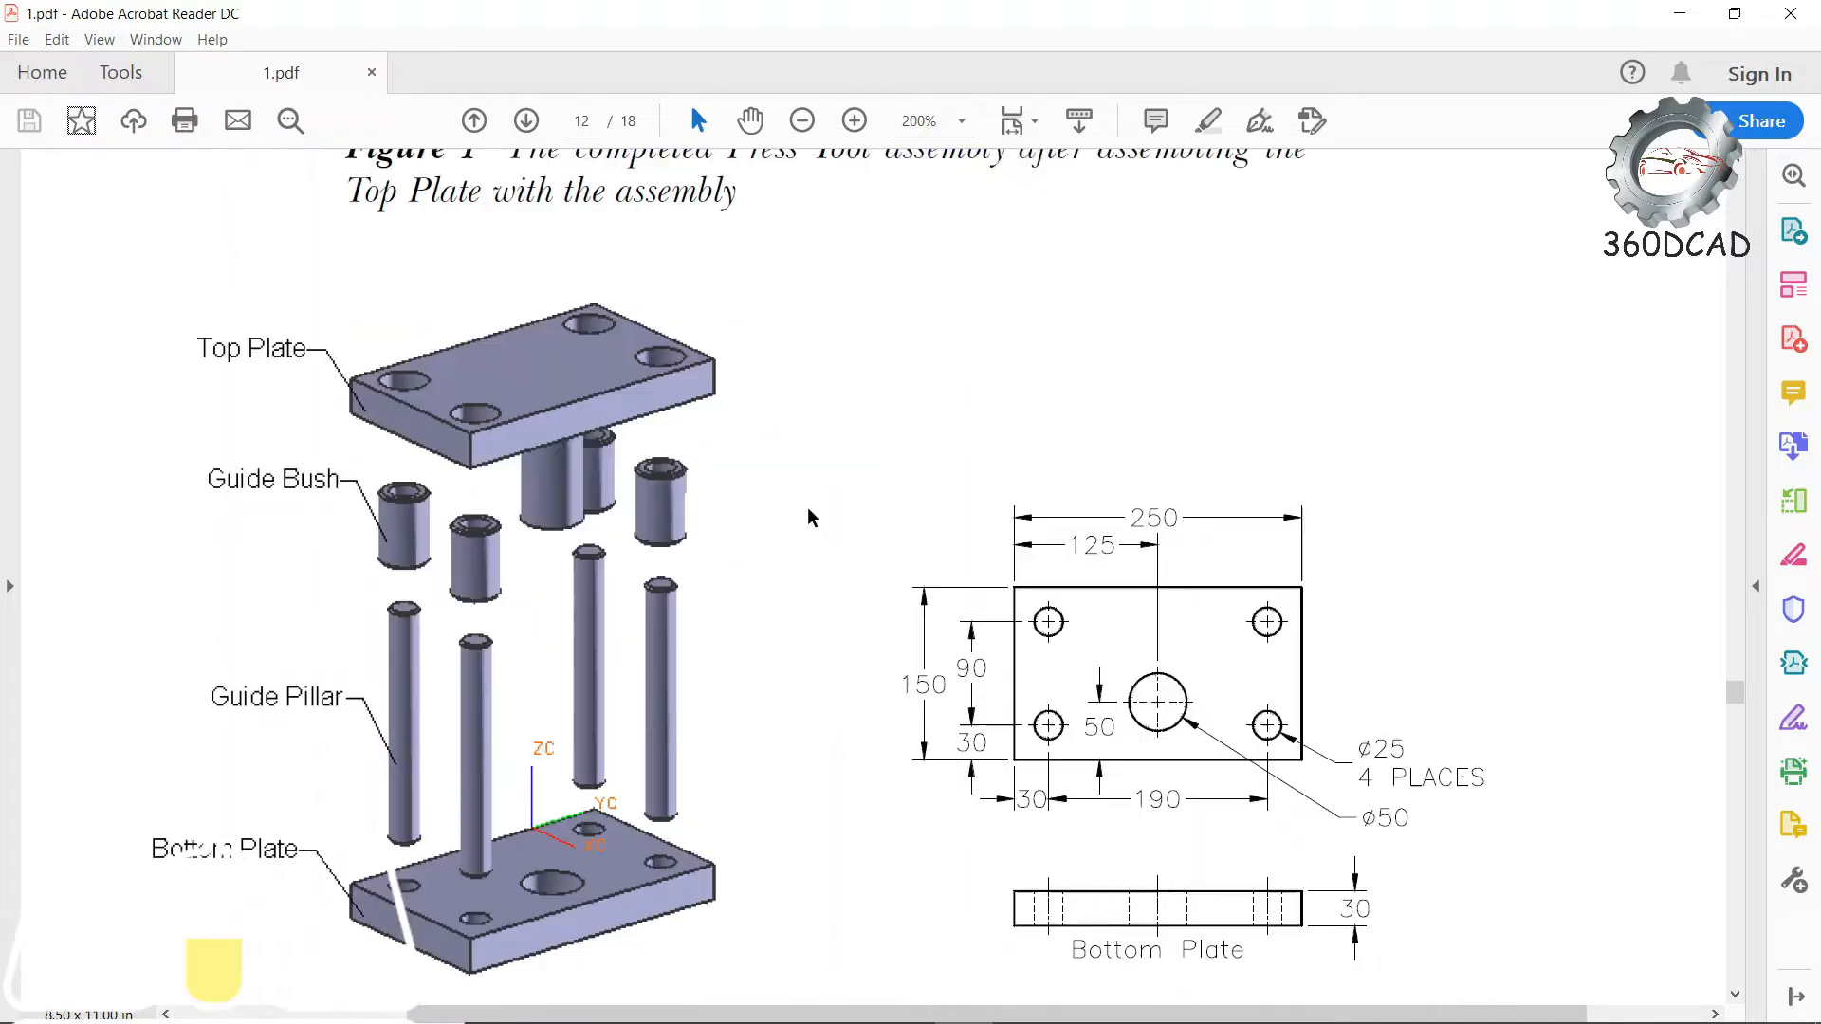
{"action": "scroll", "coordinate": [1248, 721], "scroll_direction": "up", "scroll_amount": 1, "text": "ctrl"}
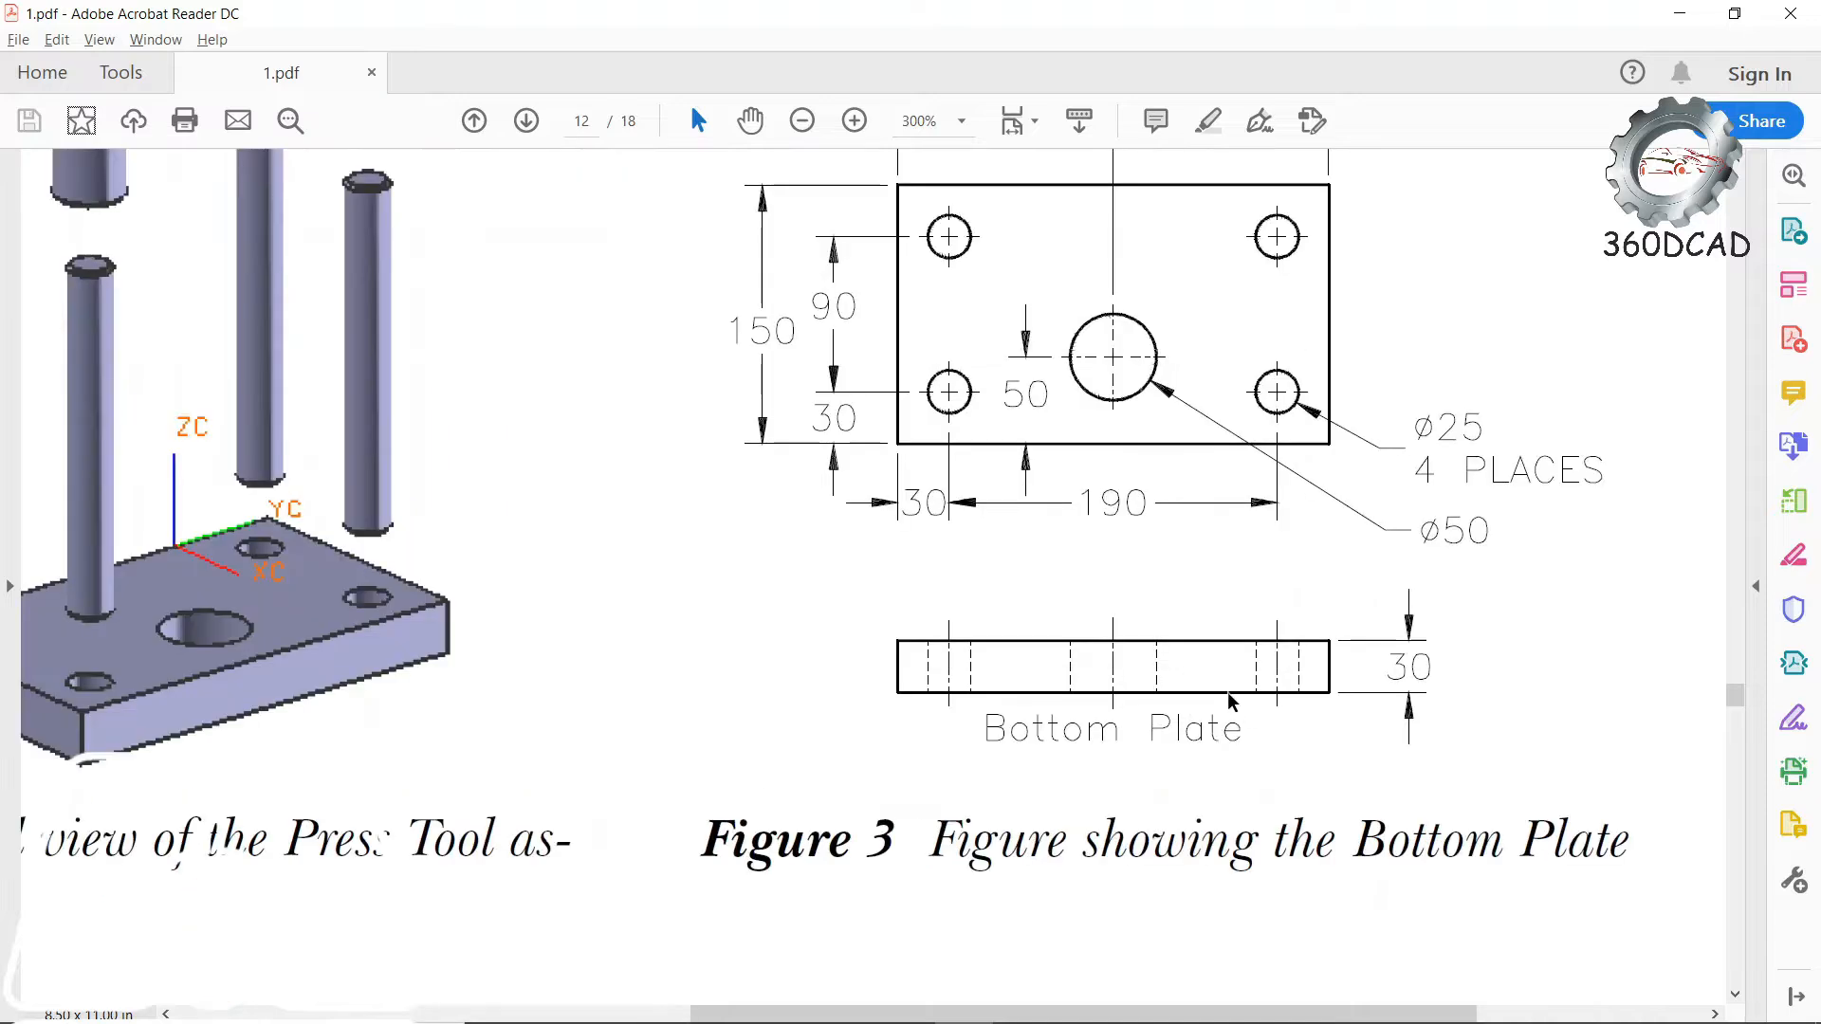
{"action": "scroll", "coordinate": [1230, 700], "scroll_direction": "up", "scroll_amount": 1}
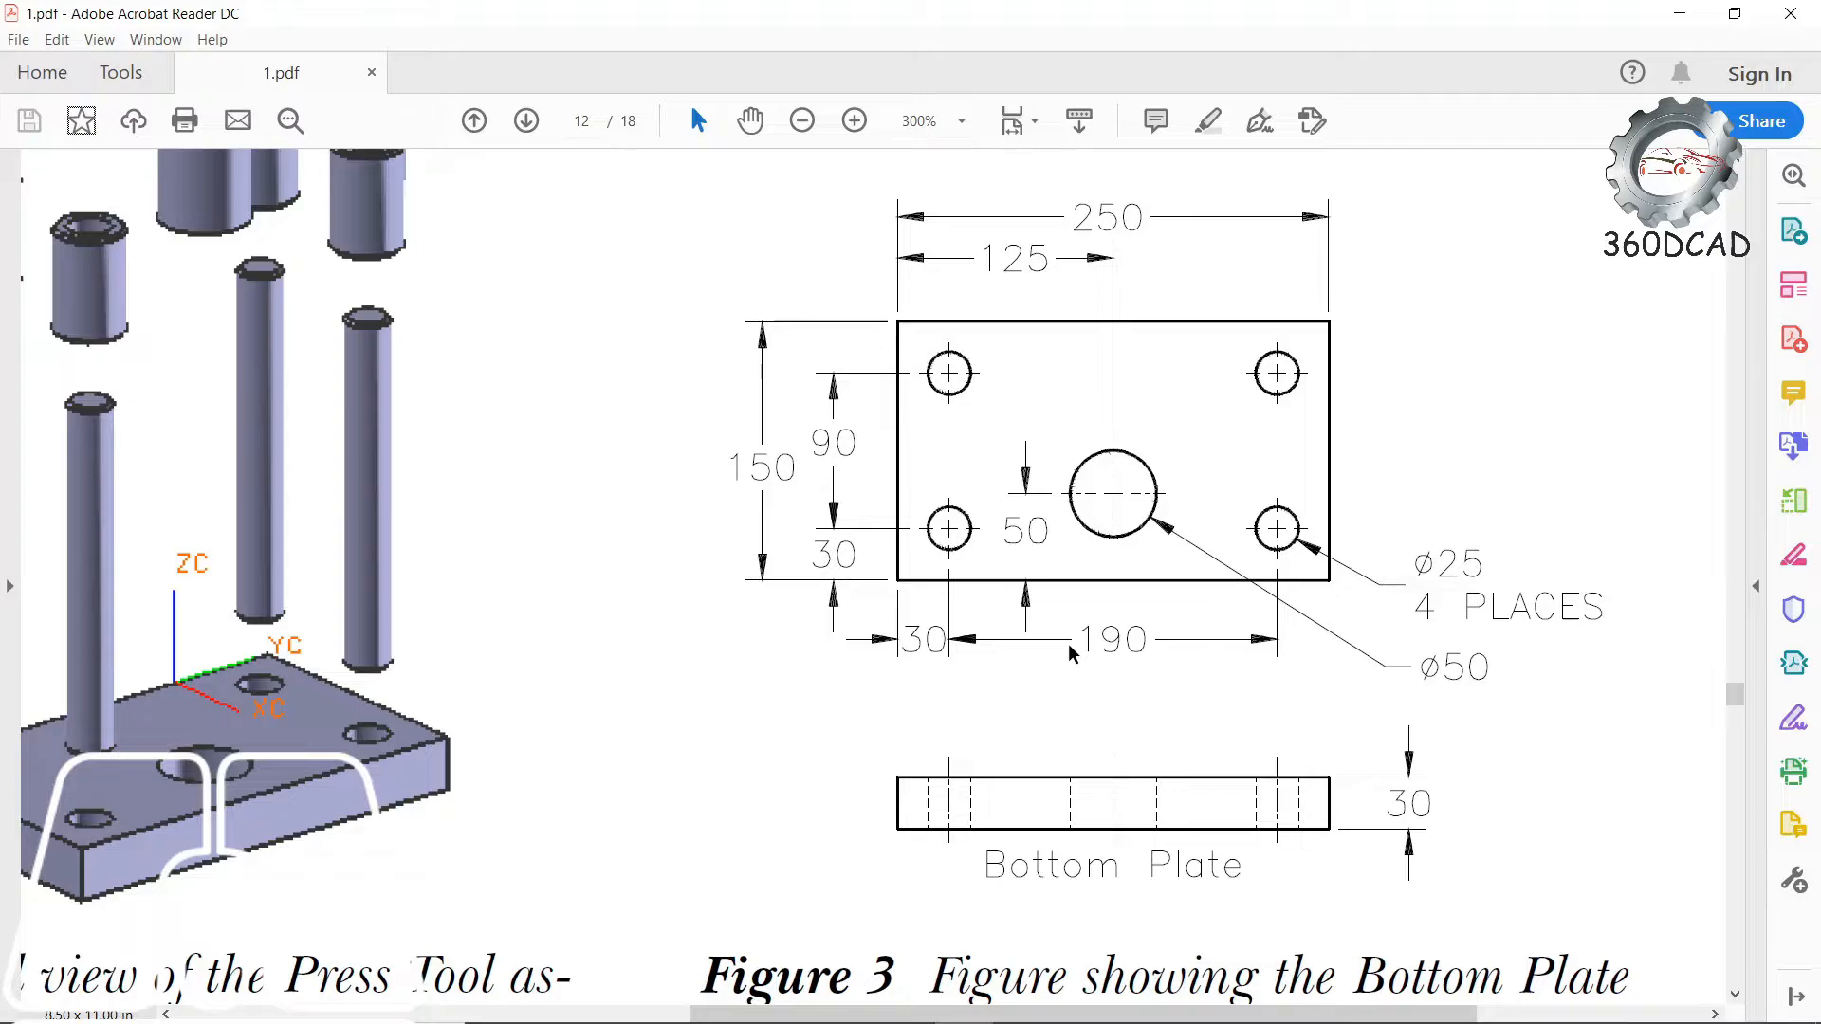
- Switch to CATIA V5 and create the new part with the name Bottom Plate
{"action": "key", "text": "alt+Tab"}
{"action": "double_click", "coordinate": [1666, 727]}
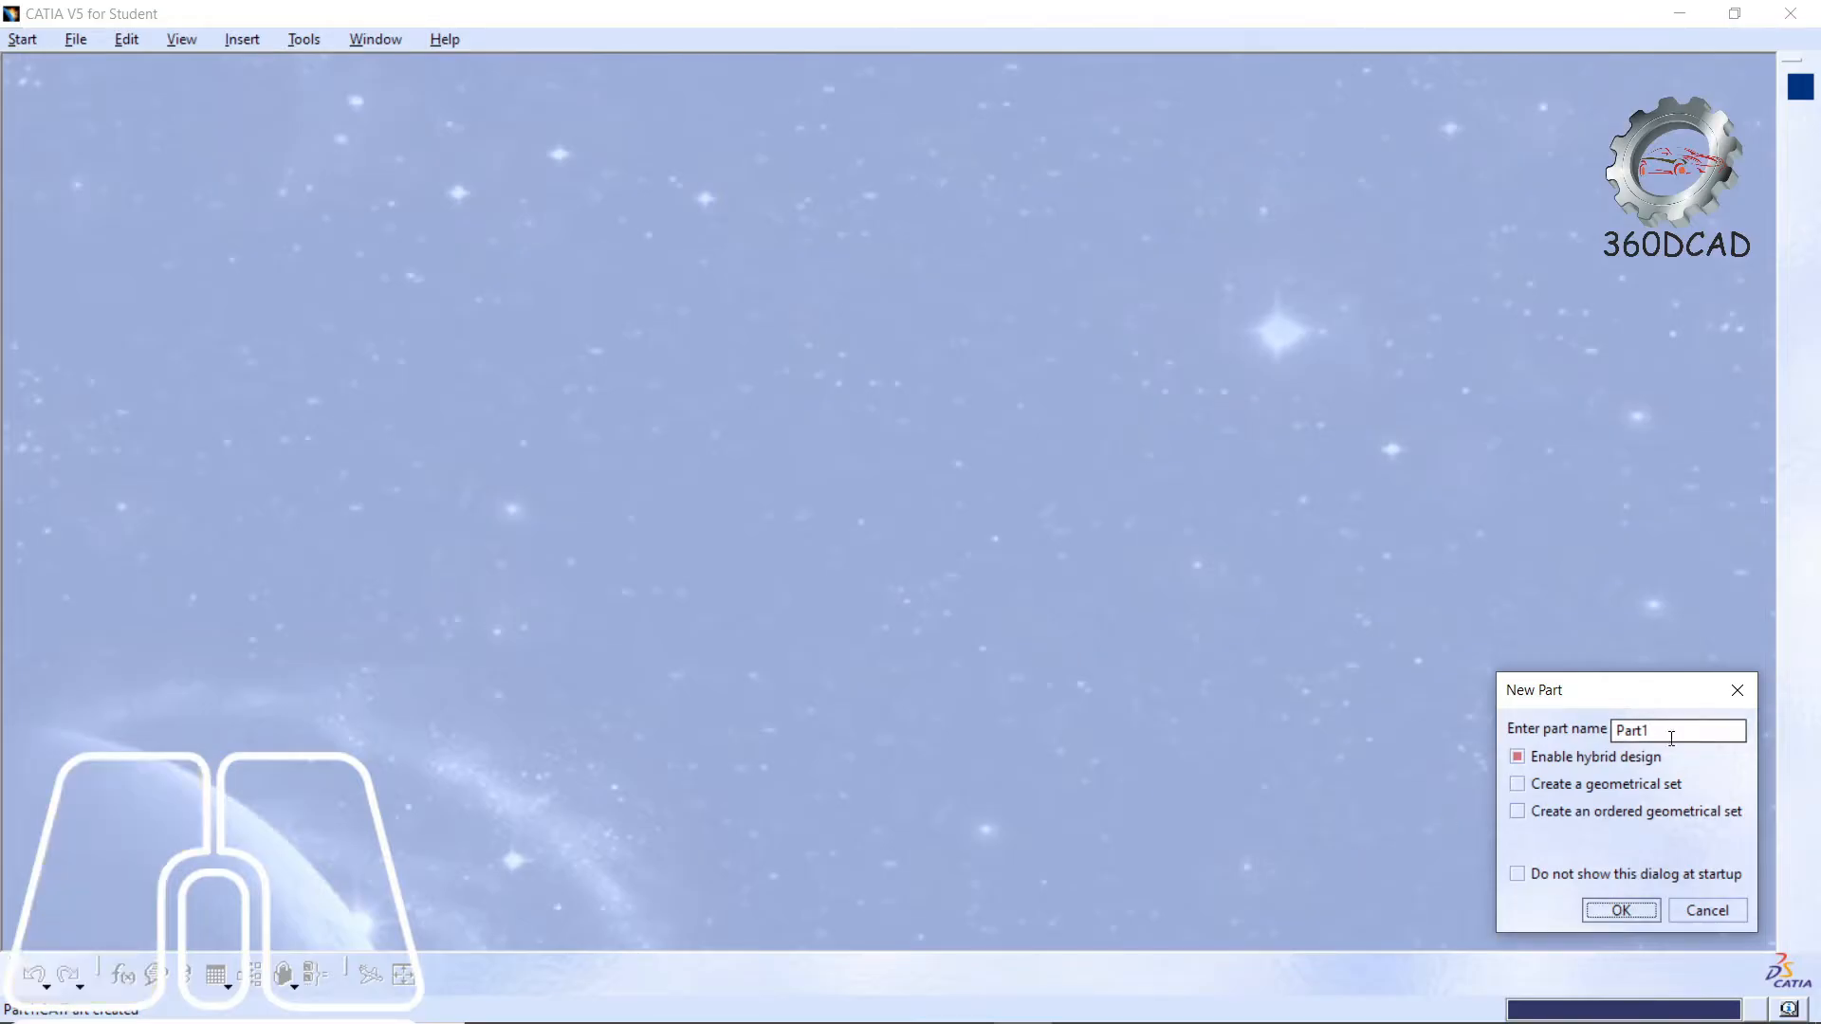
{"action": "type", "text": "Bottom Plate"}
{"action": "left_click", "coordinate": [1605, 912]}
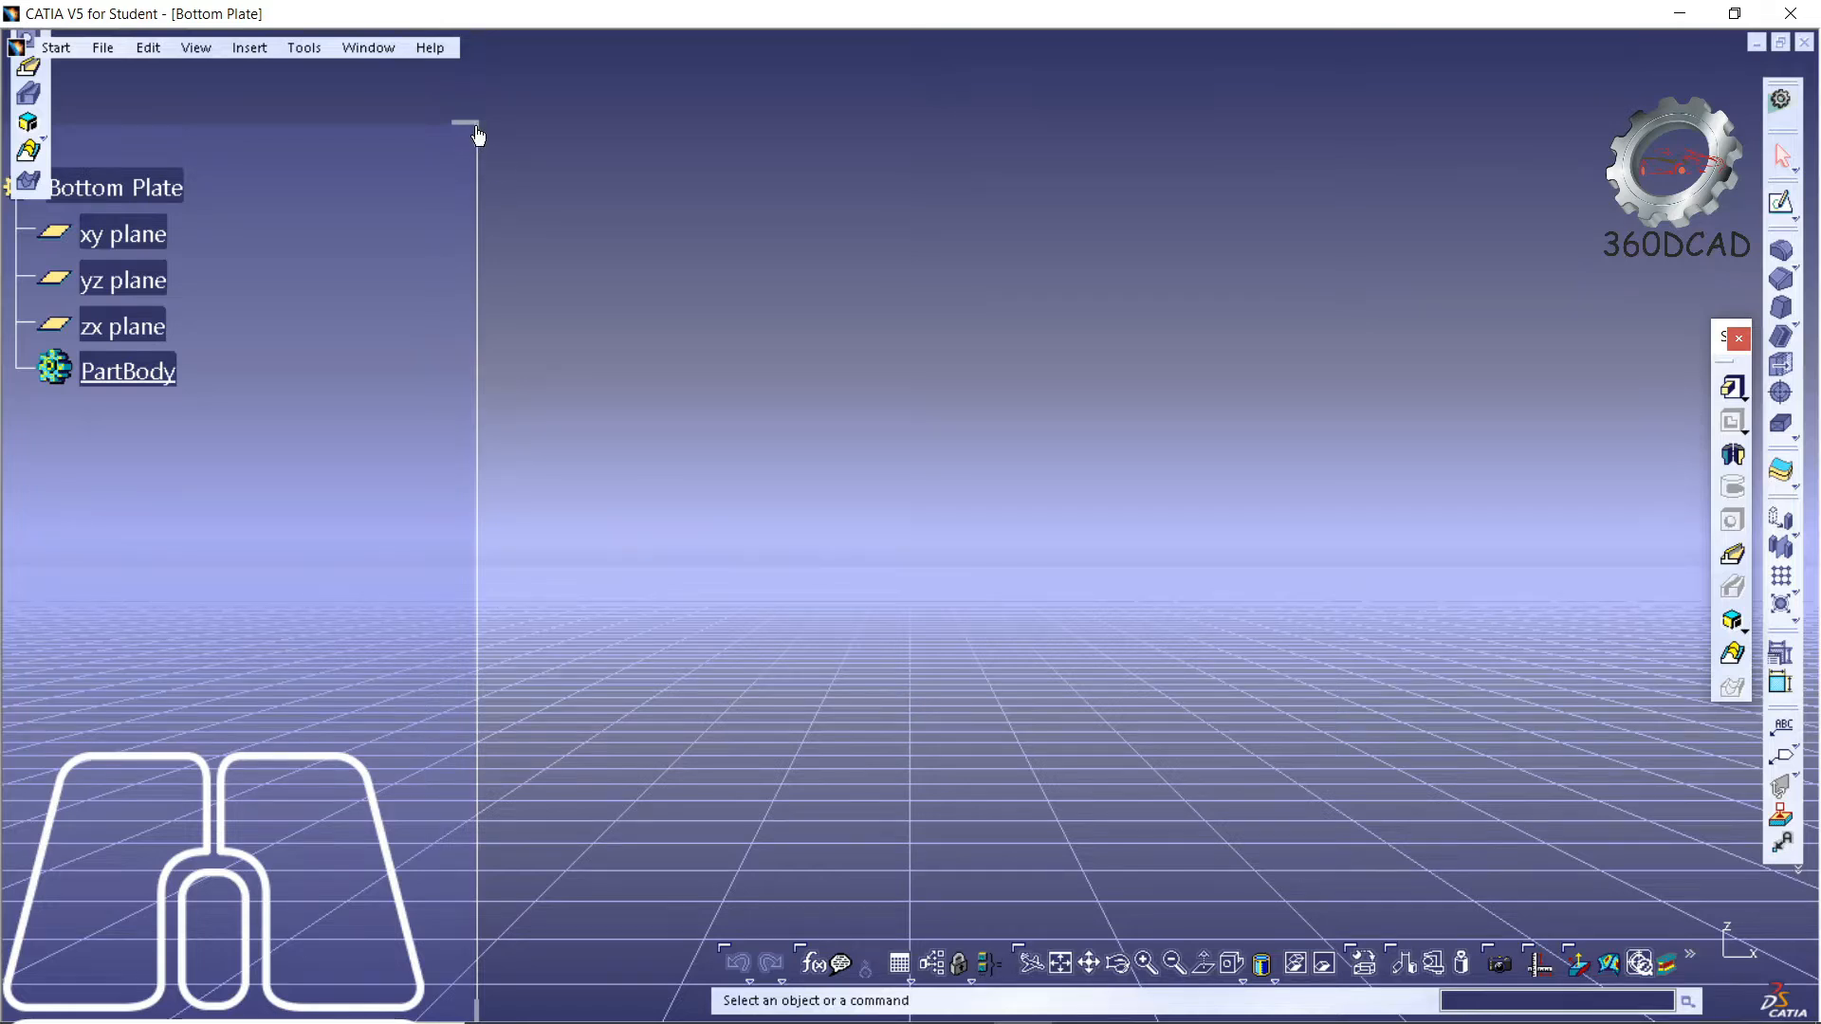
- Narrow the specification tree area and turn off the ground grid display
{"action": "left_click_drag", "start_coordinate": [478, 136], "coordinate": [271, 142]}
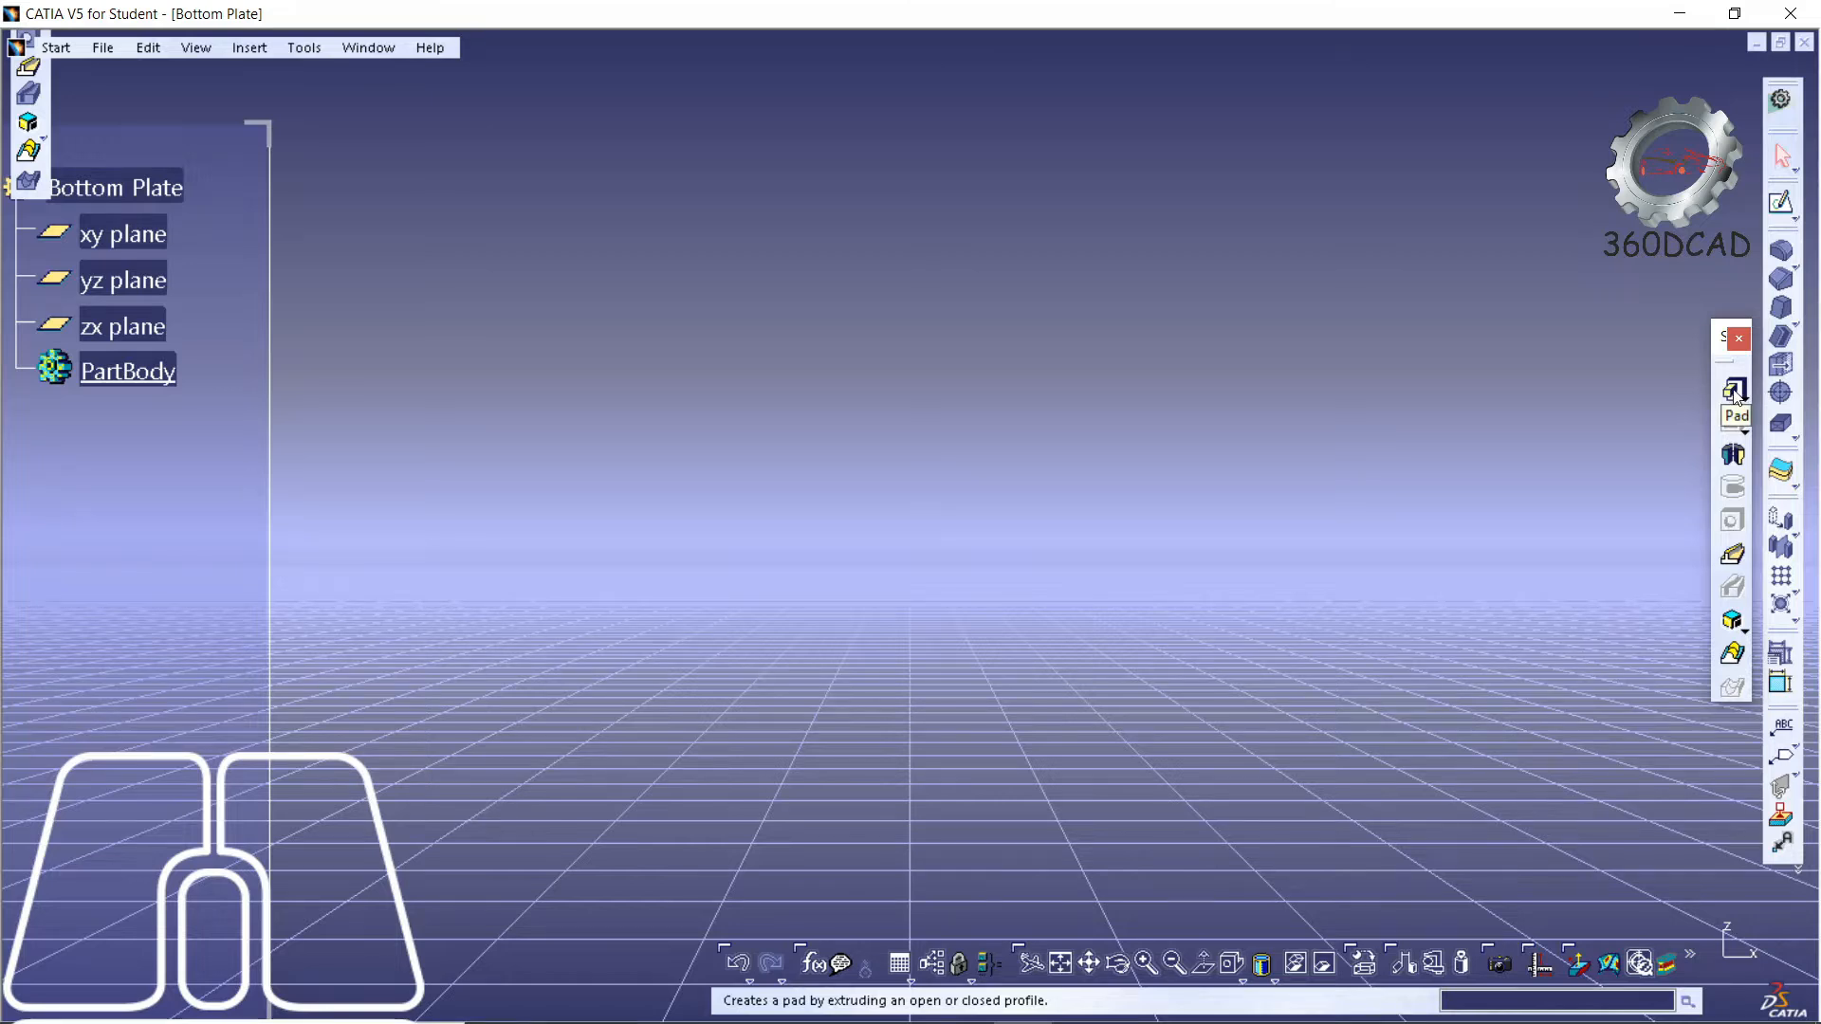
{"action": "left_click", "coordinate": [250, 47]}
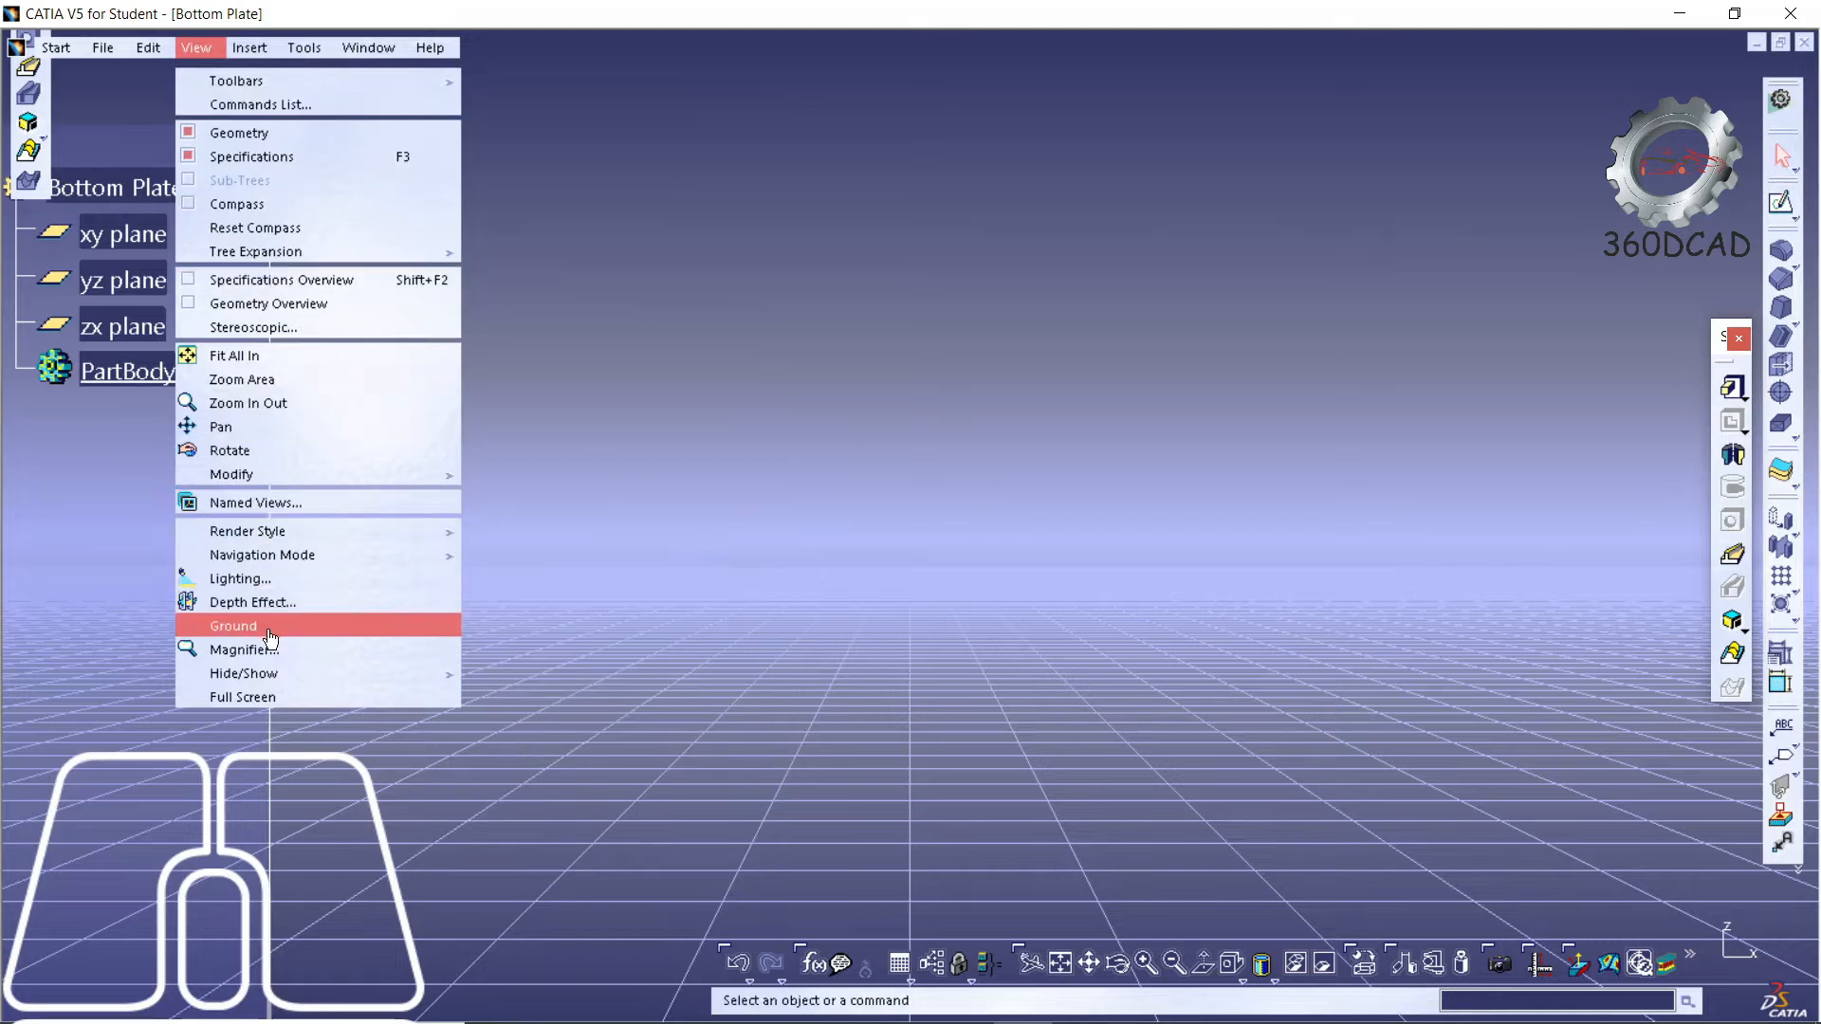
{"action": "left_click", "coordinate": [226, 627]}
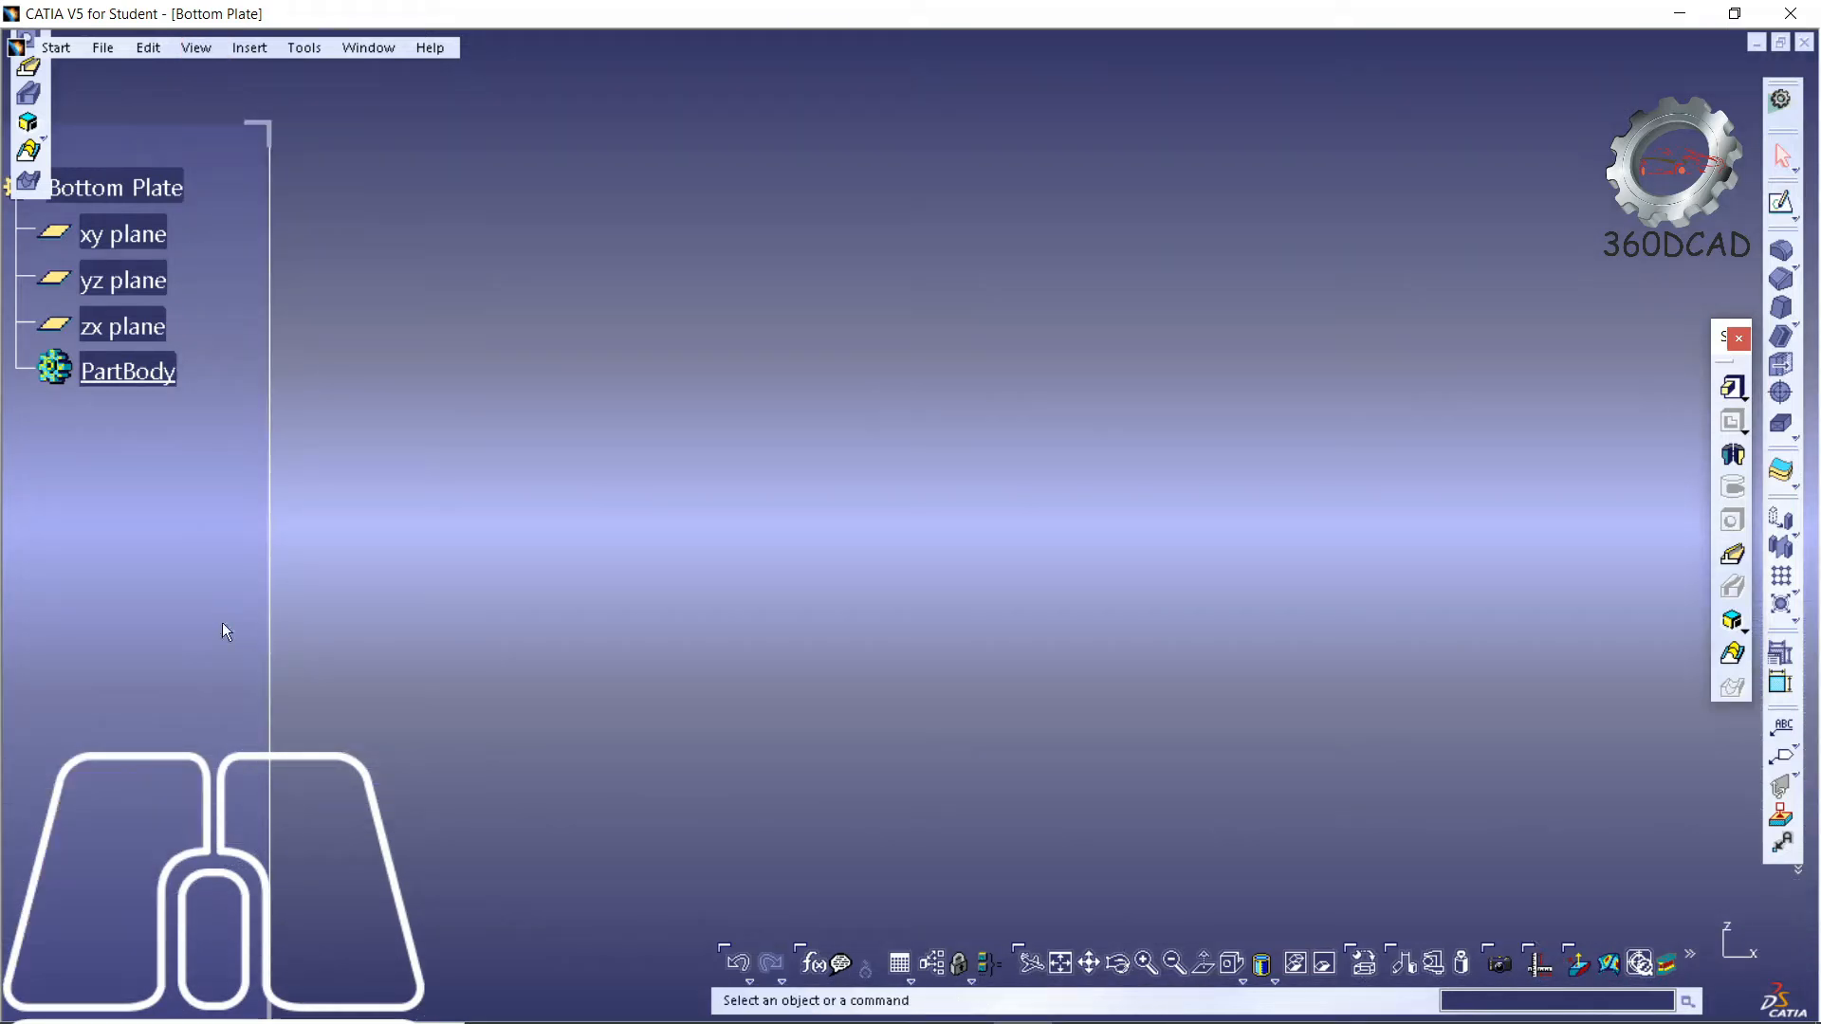
- Start a Pad and open a new profile sketch for it on the xy plane
{"action": "left_click", "coordinate": [1734, 389]}
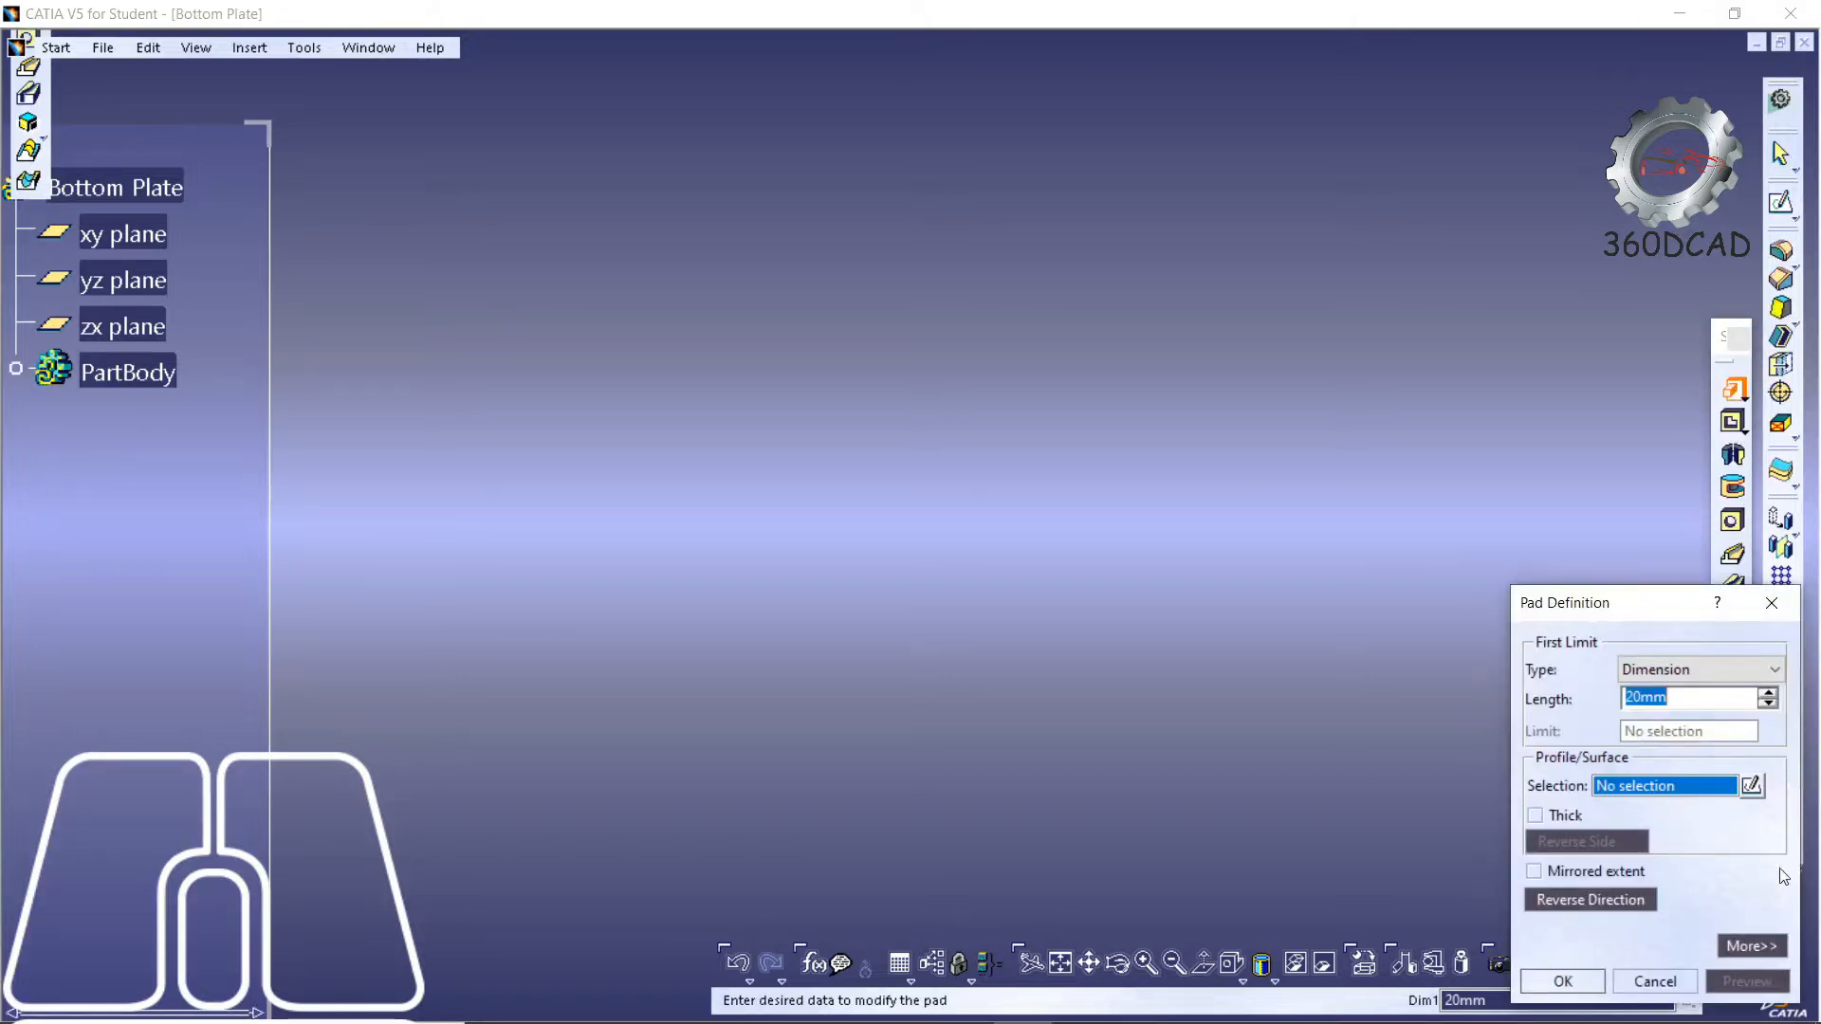
{"action": "left_click", "coordinate": [1751, 787]}
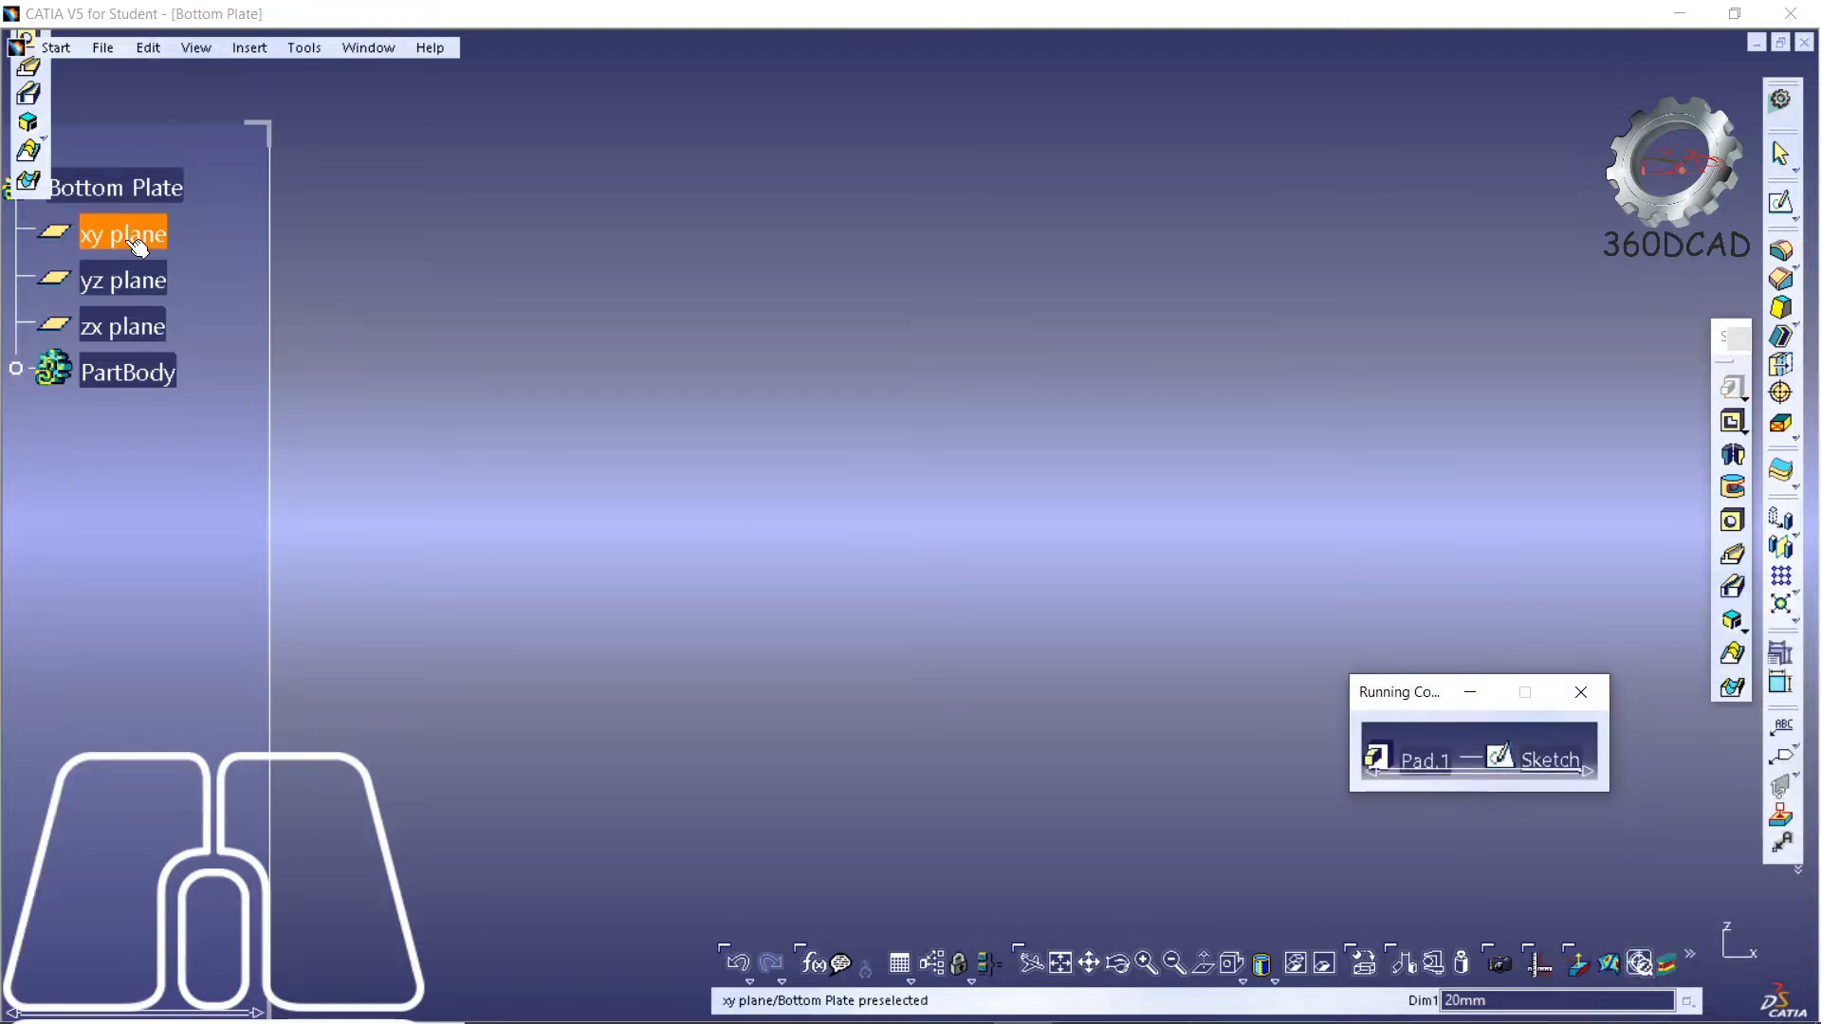
{"action": "left_click", "coordinate": [137, 245]}
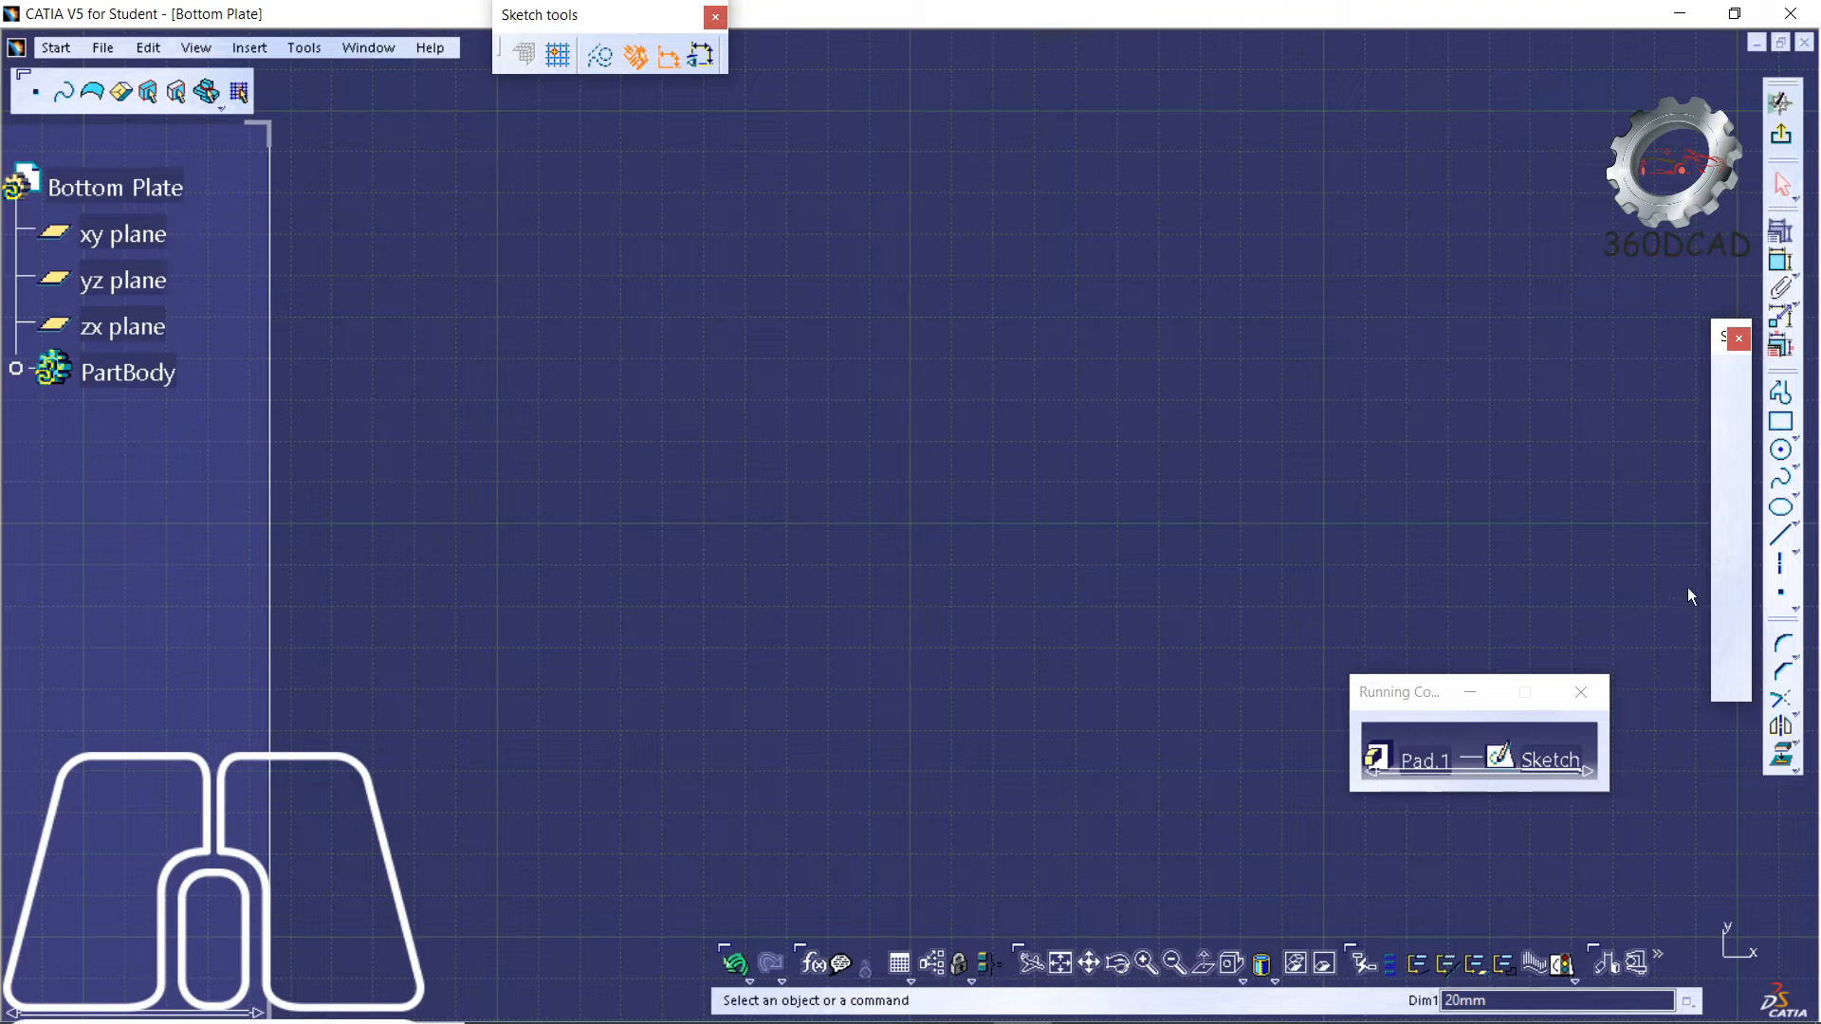
{"action": "left_click", "coordinate": [1061, 964]}
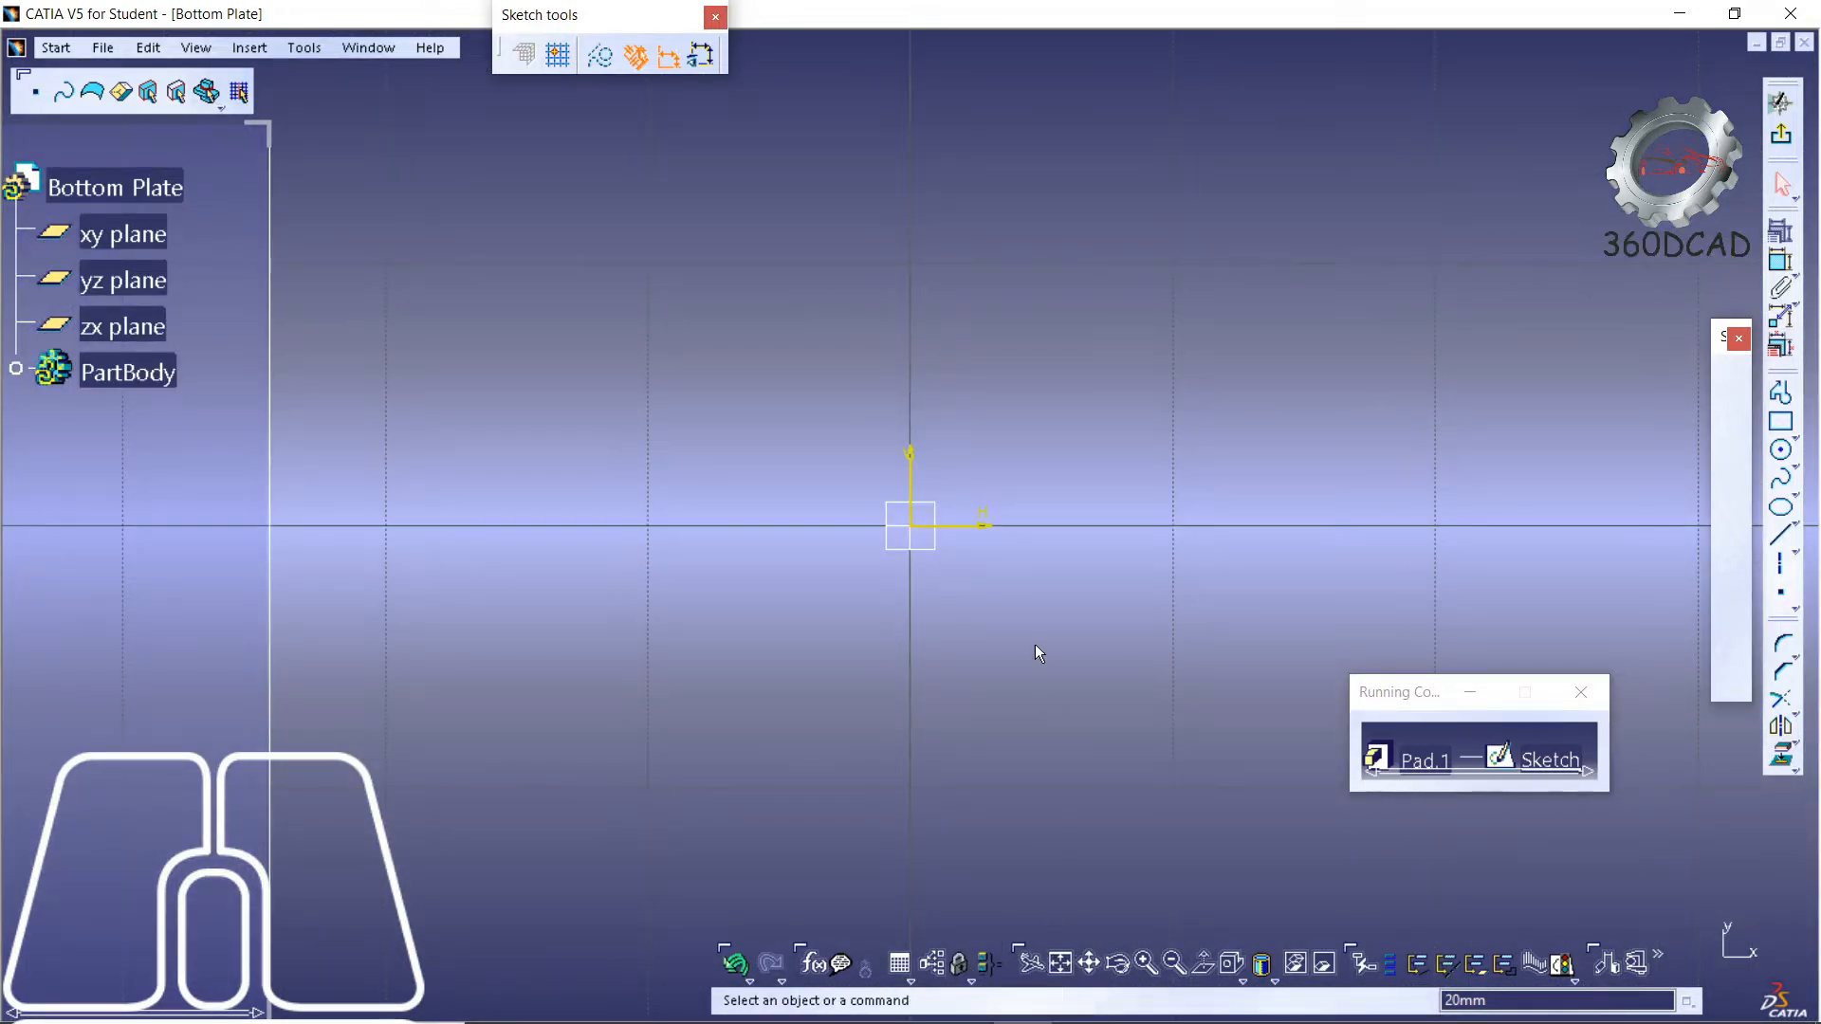
{"action": "middle_click_drag", "start_coordinate": [1023, 619], "coordinate": [1048, 982]}
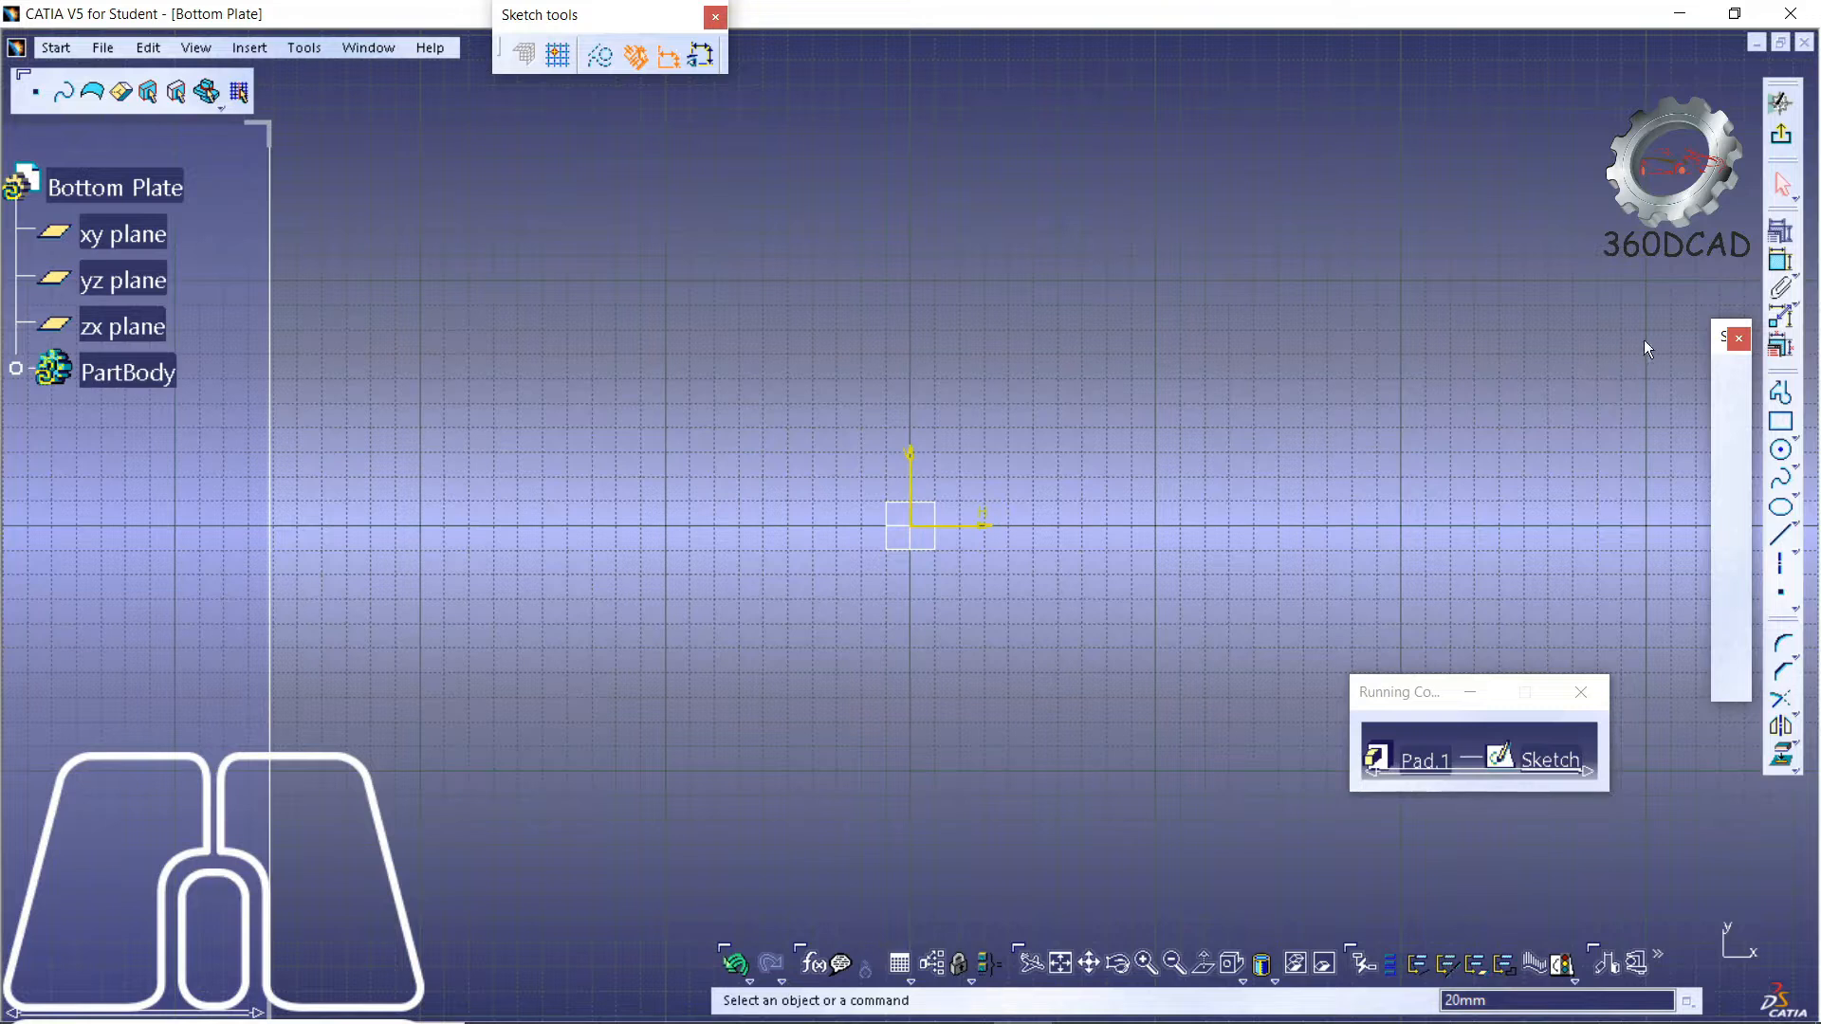
- Sketch a rectangle about 235 mm wide and 135 mm high around the origin
{"action": "left_click", "coordinate": [1782, 421]}
{"action": "left_click", "coordinate": [1201, 378]}
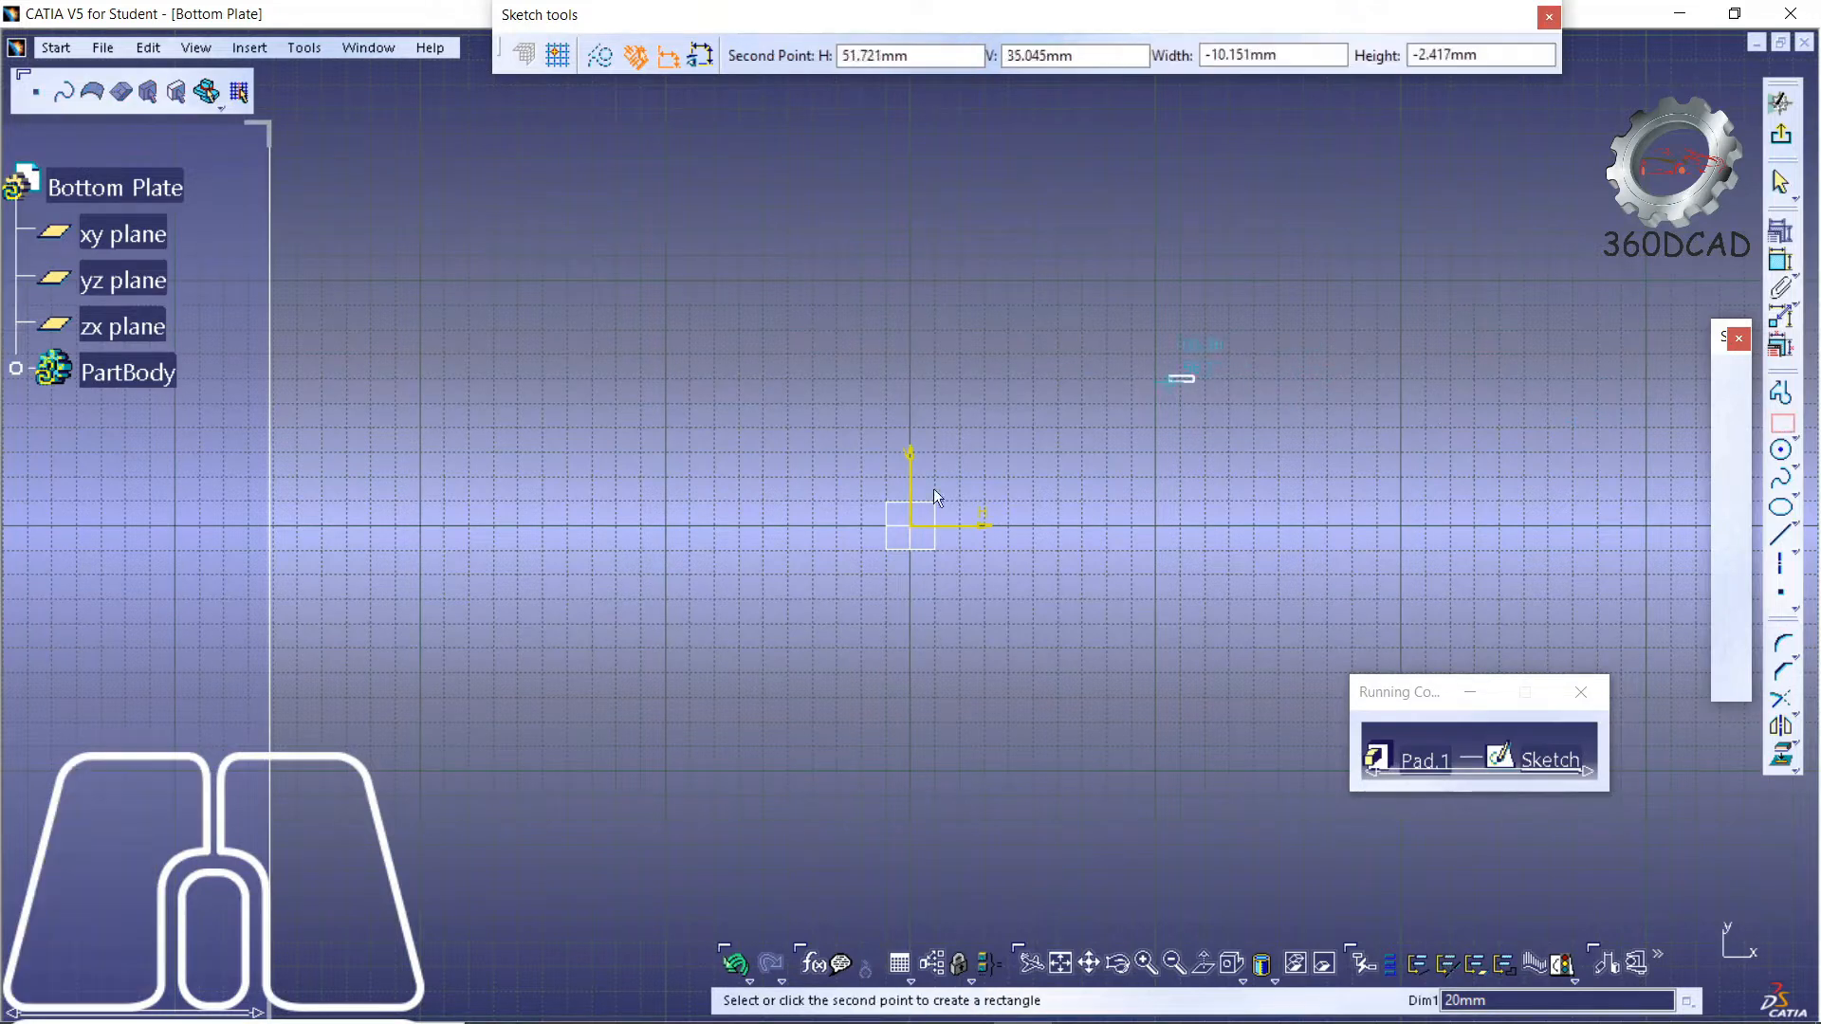
{"action": "left_click", "coordinate": [617, 707]}
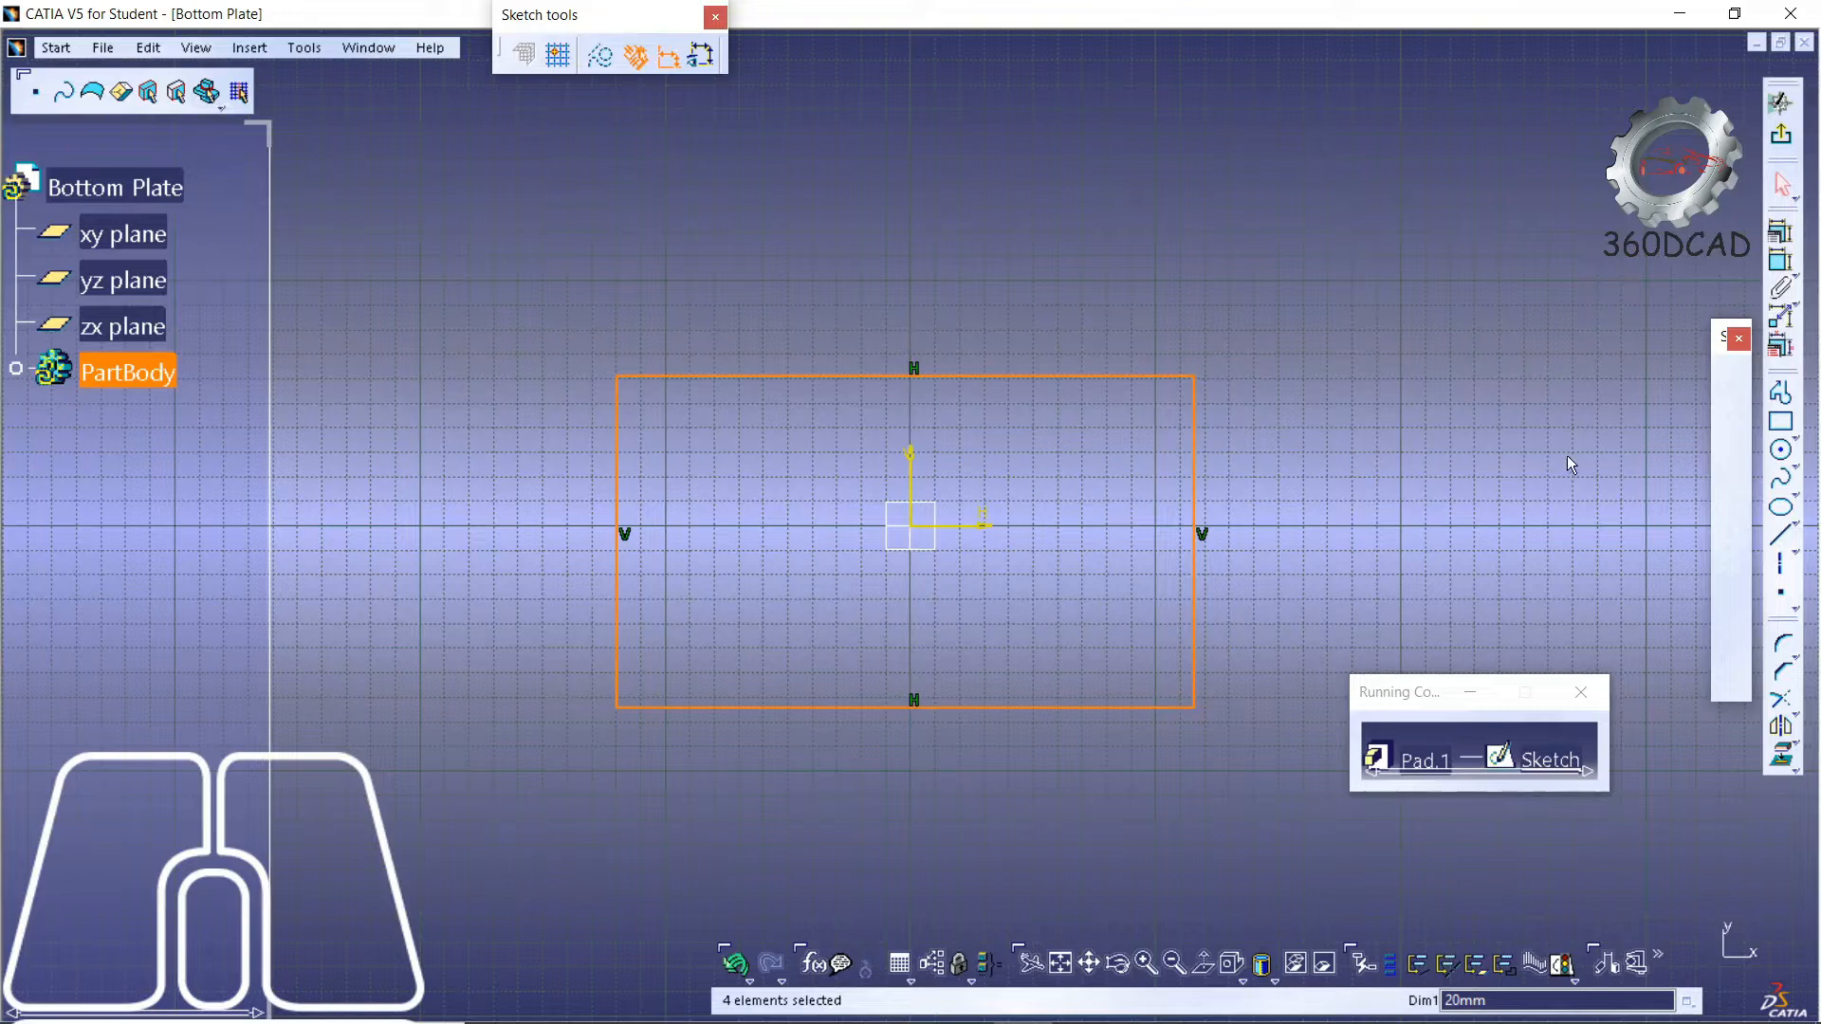
- Dimension the rectangle's width along its upper edge and its height along its right edge
{"action": "left_click", "coordinate": [1781, 261]}
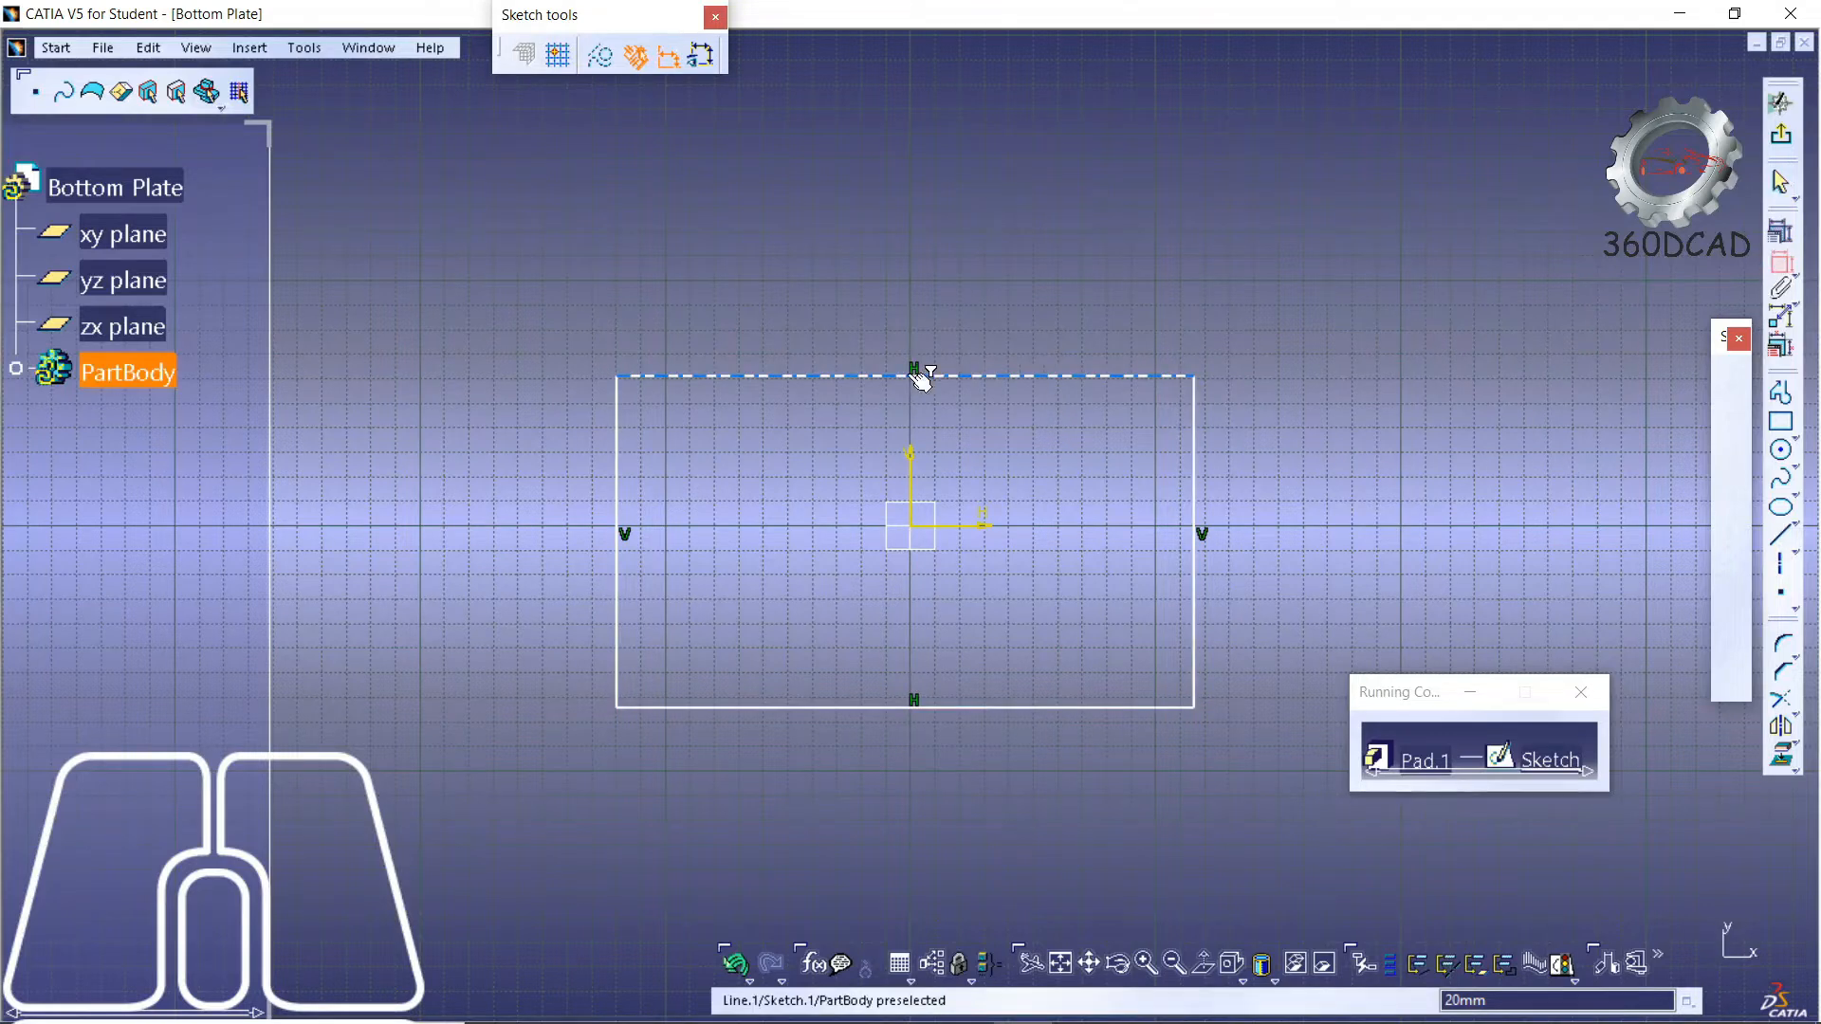
{"action": "left_click", "coordinate": [918, 376]}
{"action": "left_click", "coordinate": [906, 300]}
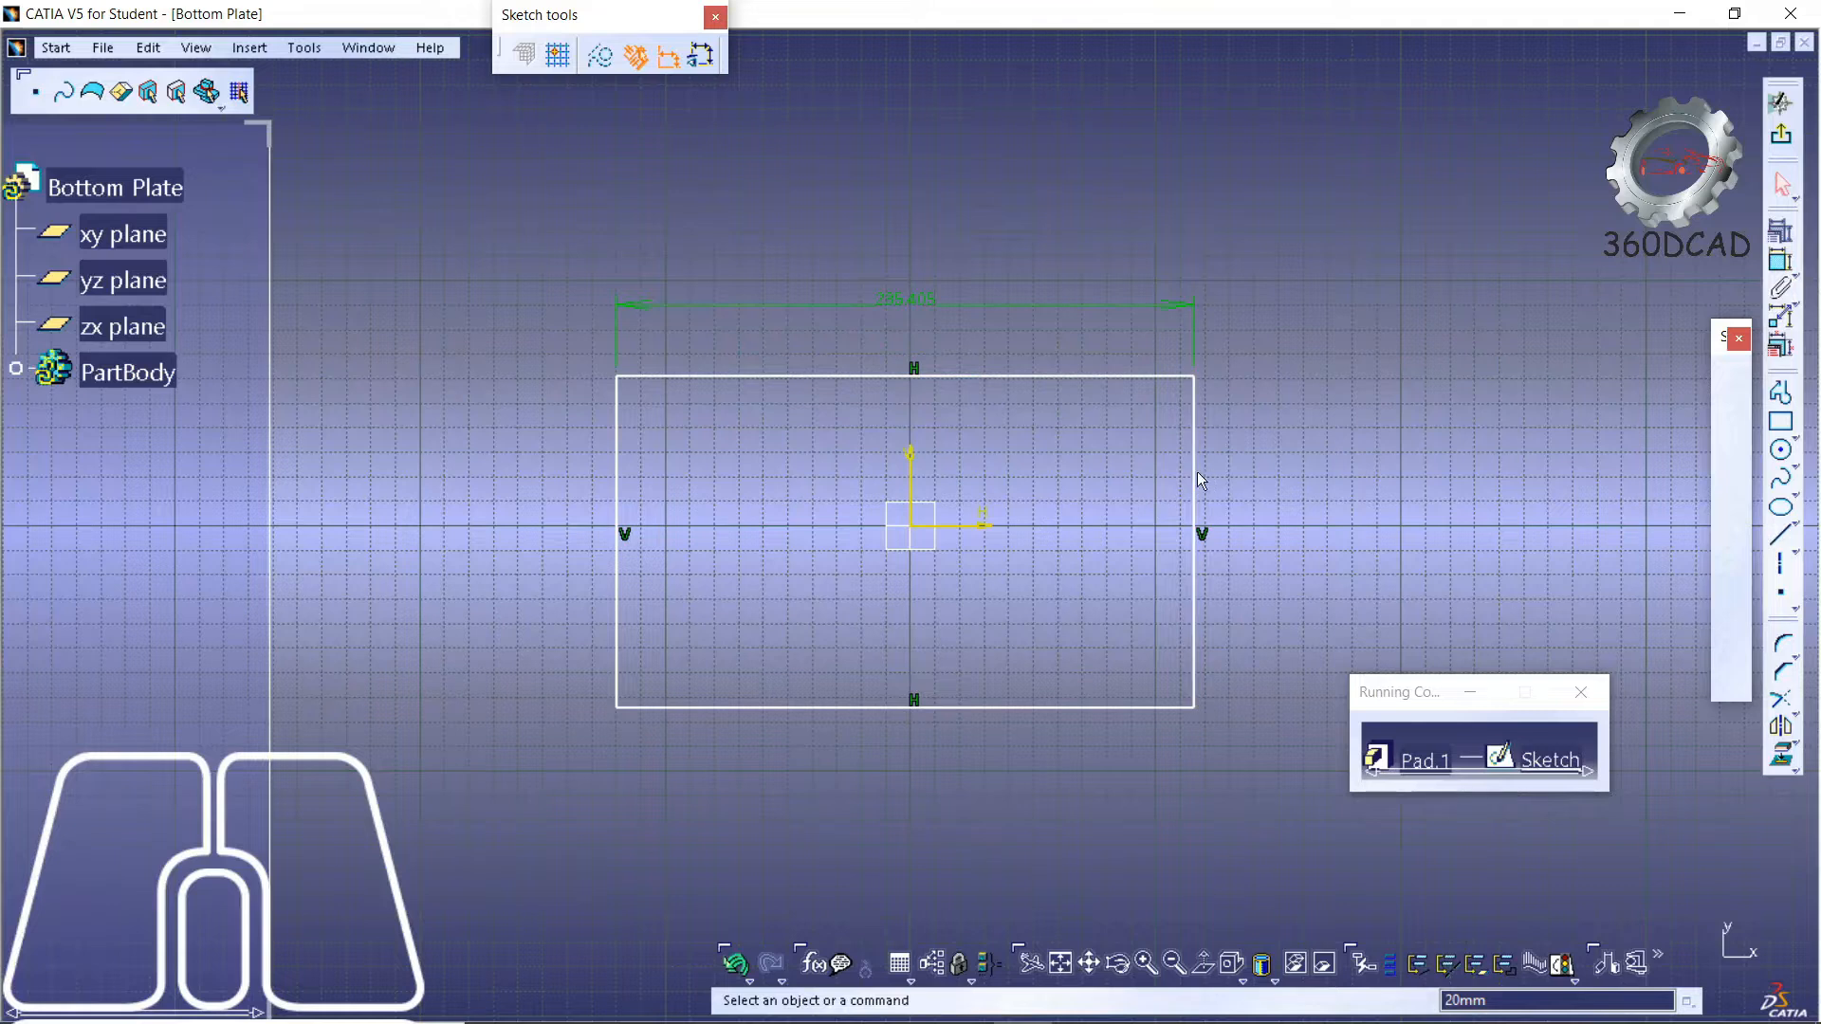
{"action": "left_click", "coordinate": [1781, 260]}
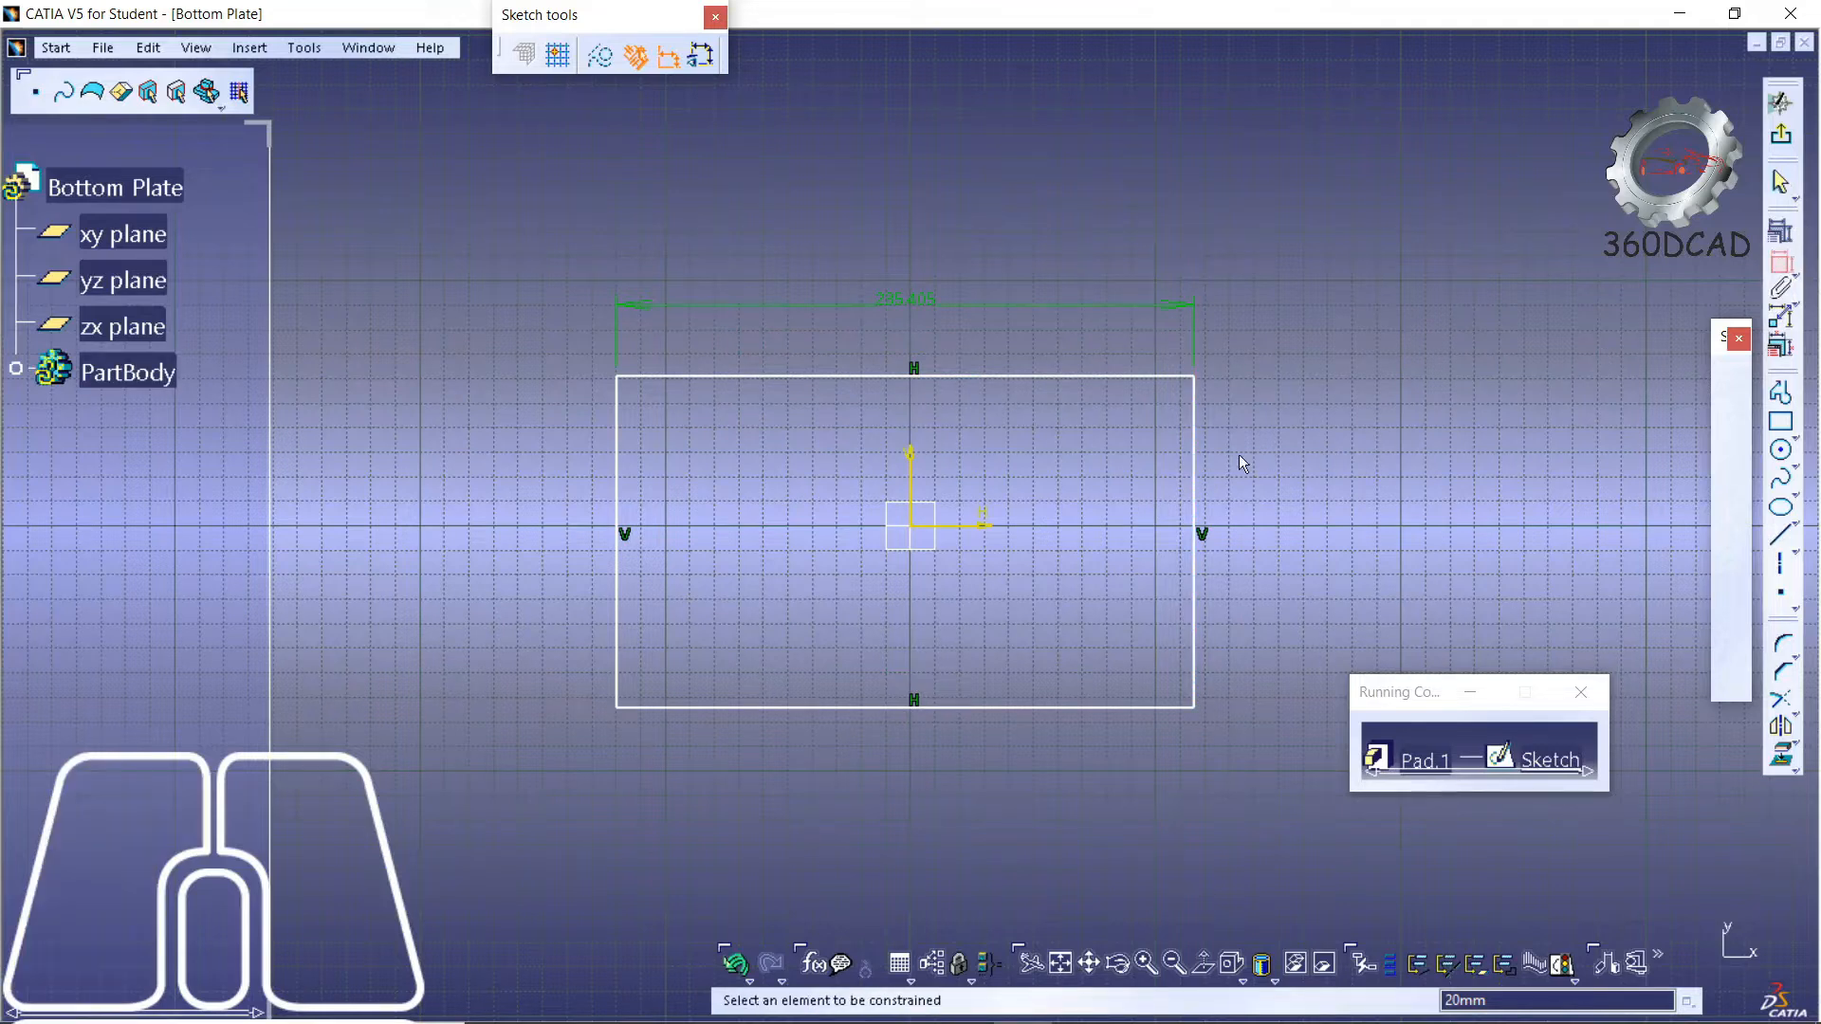
{"action": "left_click", "coordinate": [1192, 459]}
{"action": "left_click", "coordinate": [1272, 468]}
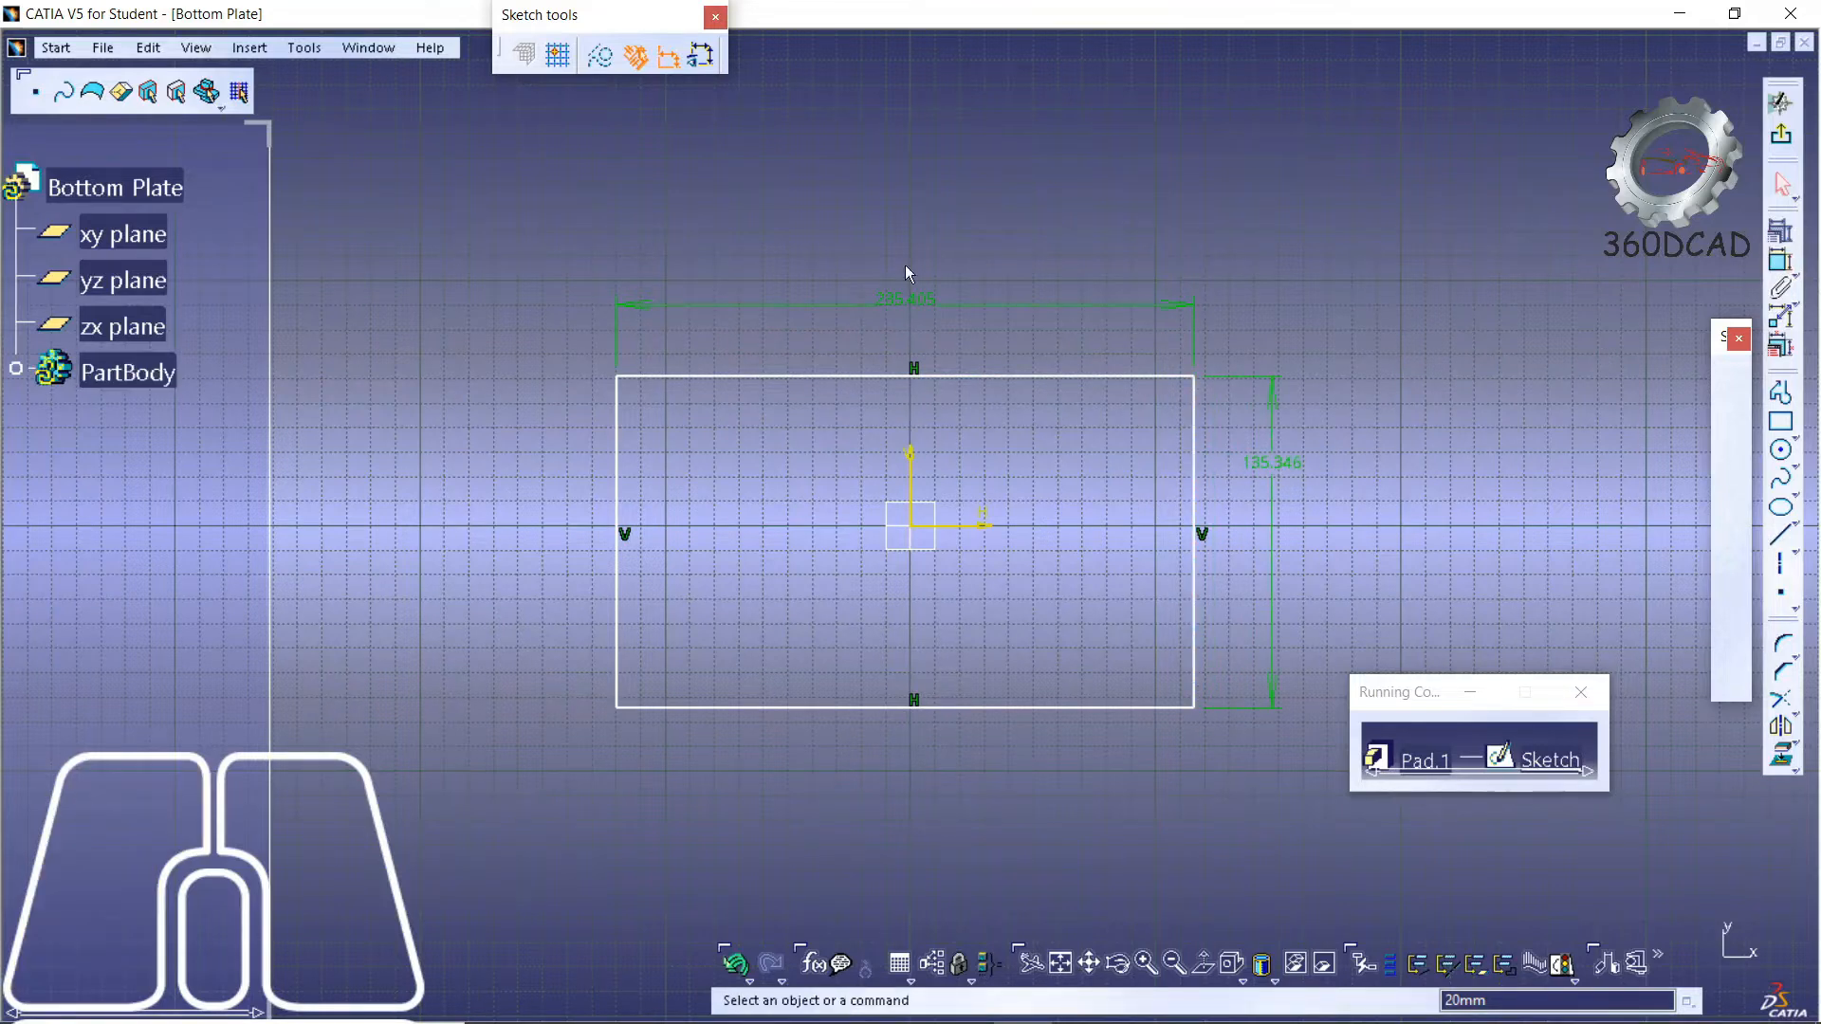
- Set the rectangle's width dimension to 250 mm
{"action": "double_click", "coordinate": [909, 298]}
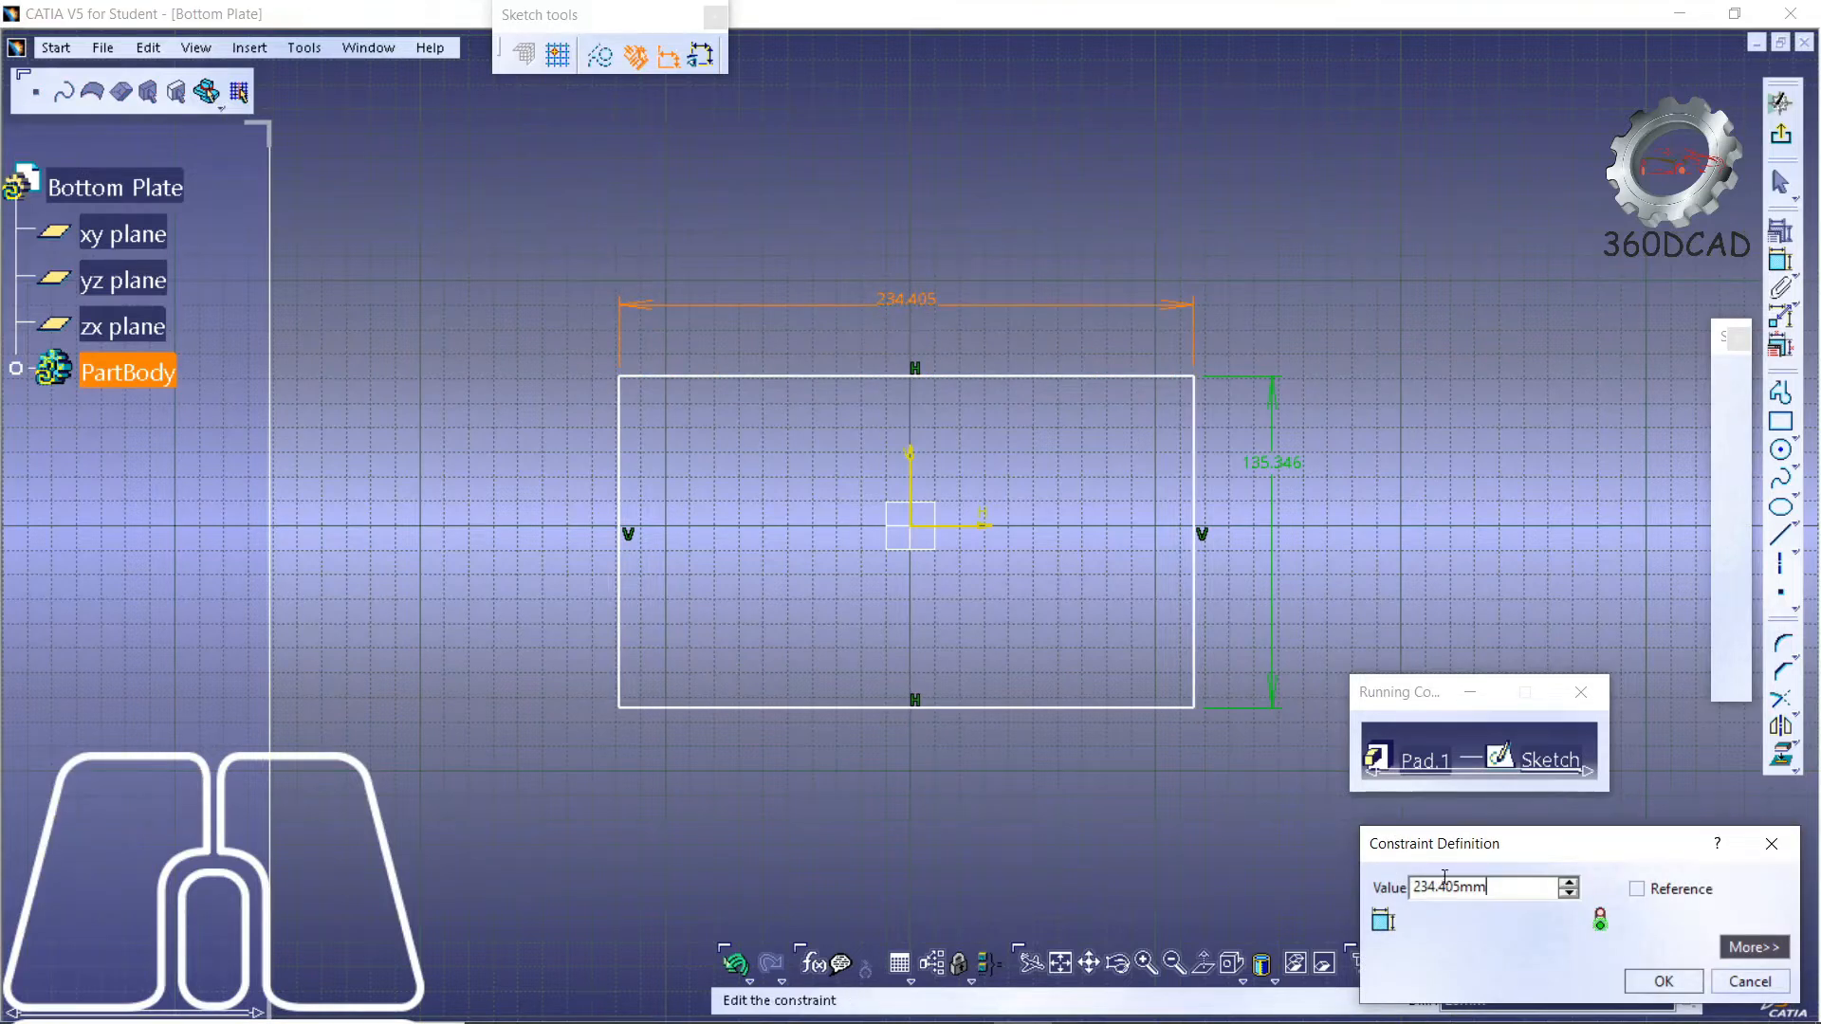
{"action": "left_click_drag", "start_coordinate": [1462, 887], "coordinate": [1380, 889]}
{"action": "type", "text": "233.405"}
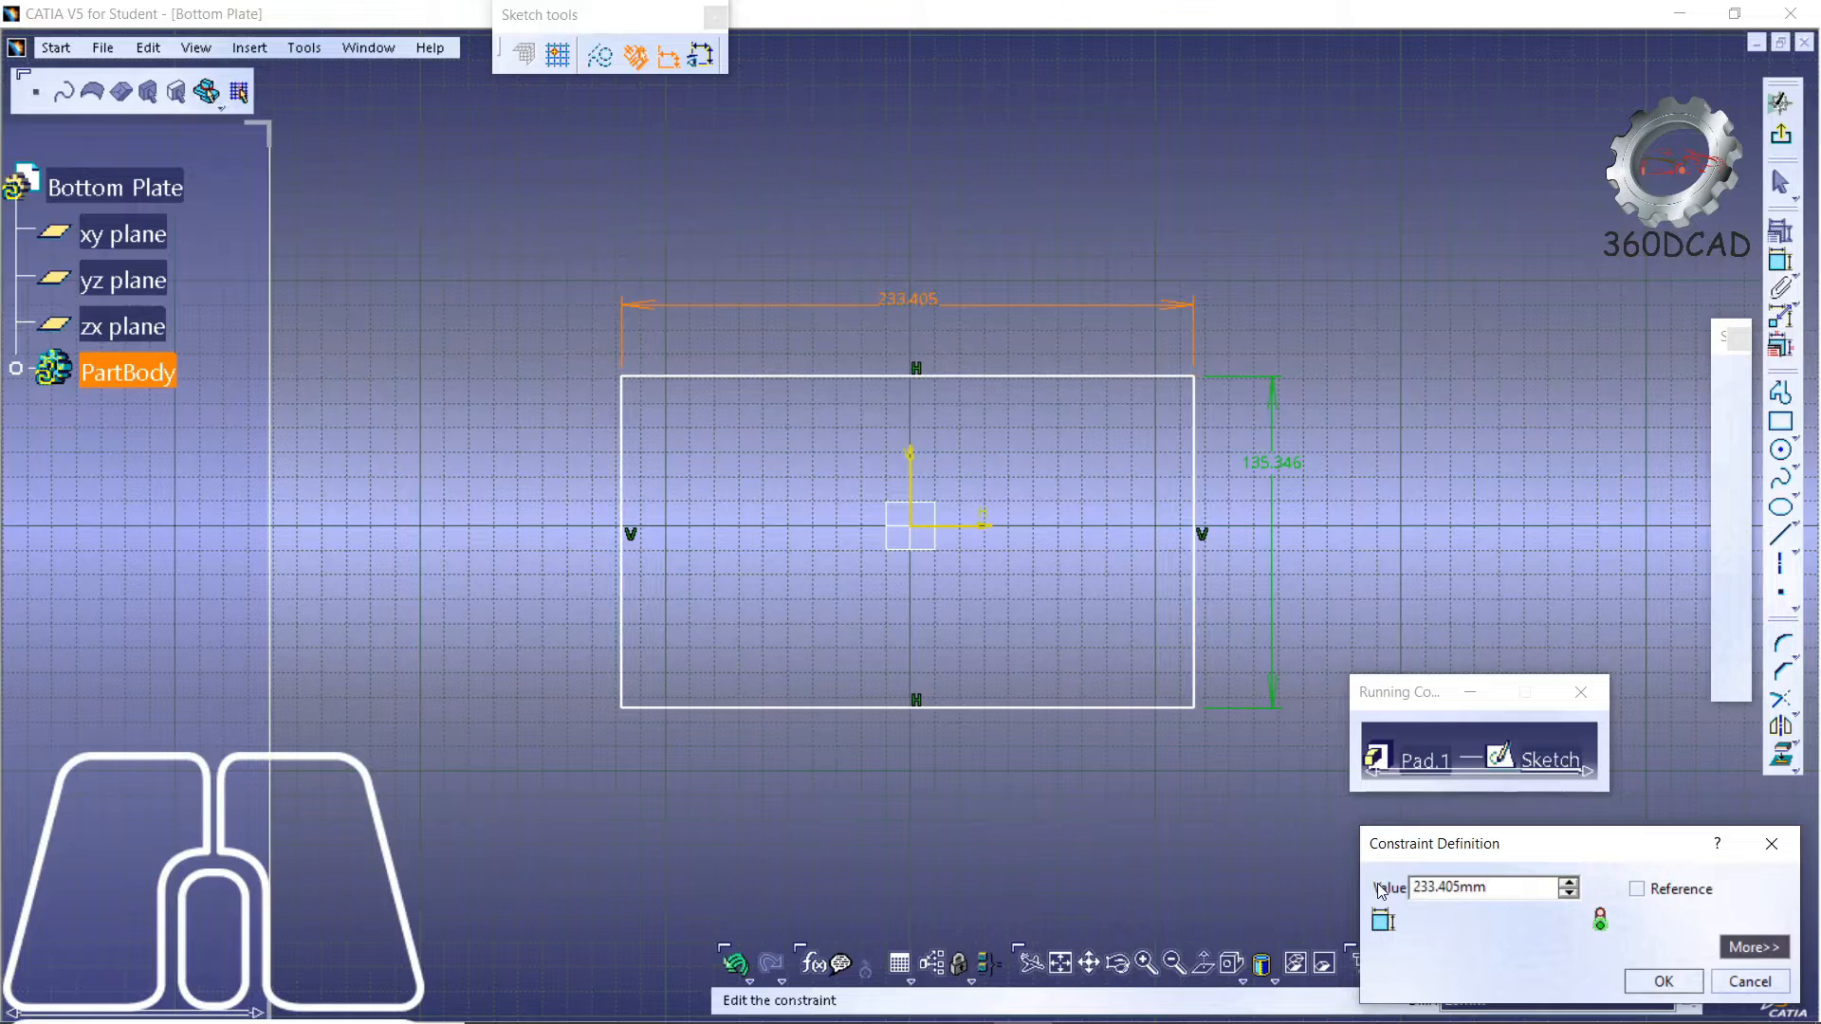
{"action": "key", "text": "Return"}
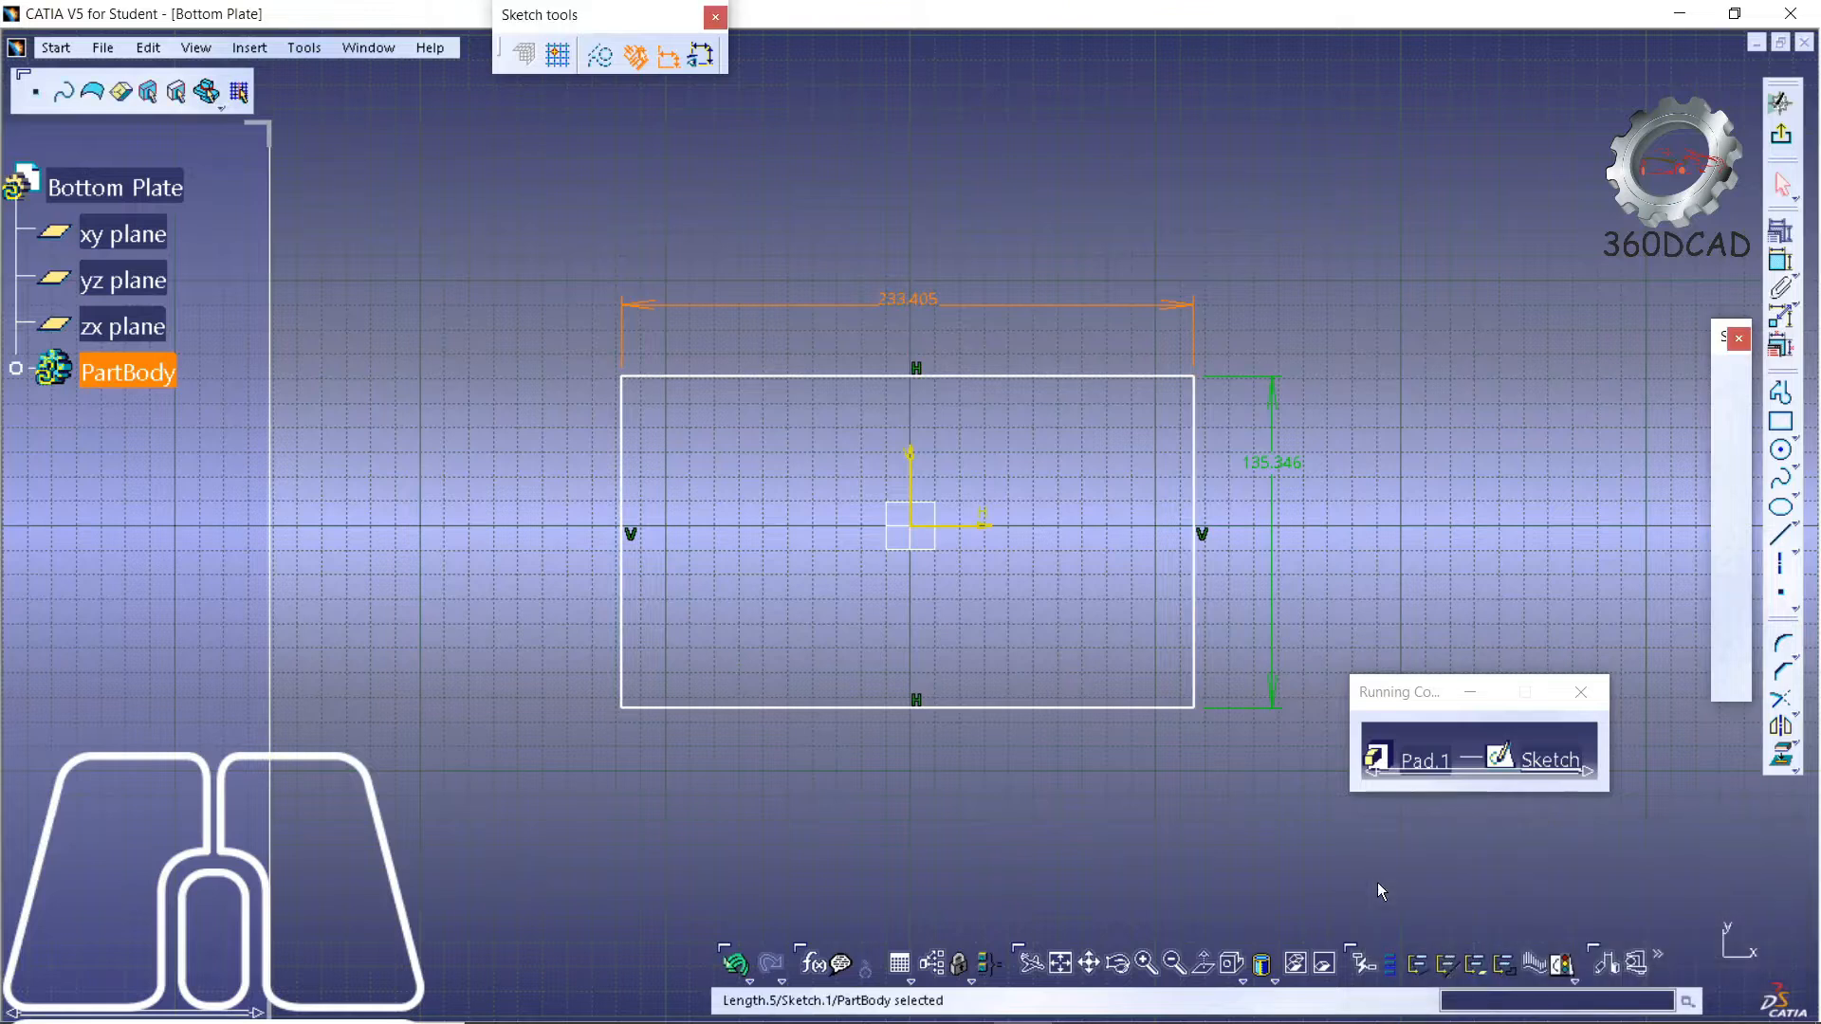
{"action": "double_click", "coordinate": [891, 313]}
{"action": "type", "text": "232.405mm"}
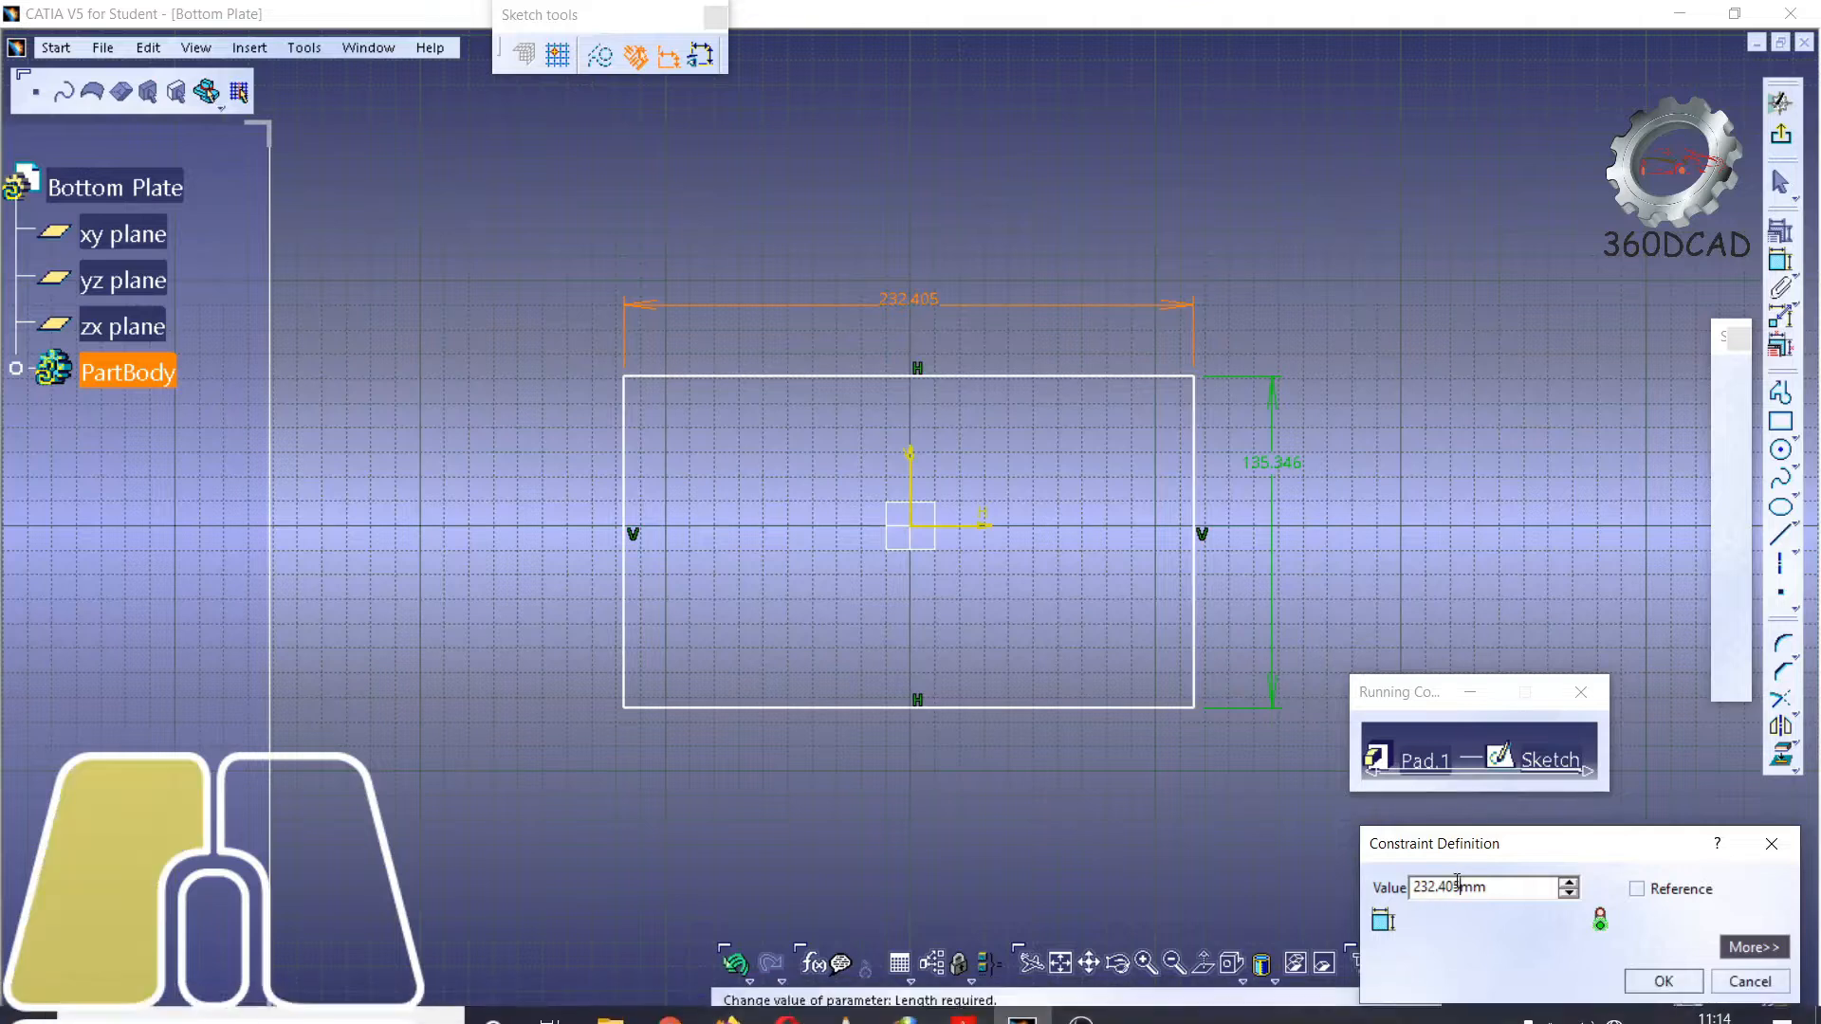
{"action": "left_click_drag", "start_coordinate": [1461, 887], "coordinate": [1383, 888]}
{"action": "type", "text": "250"}
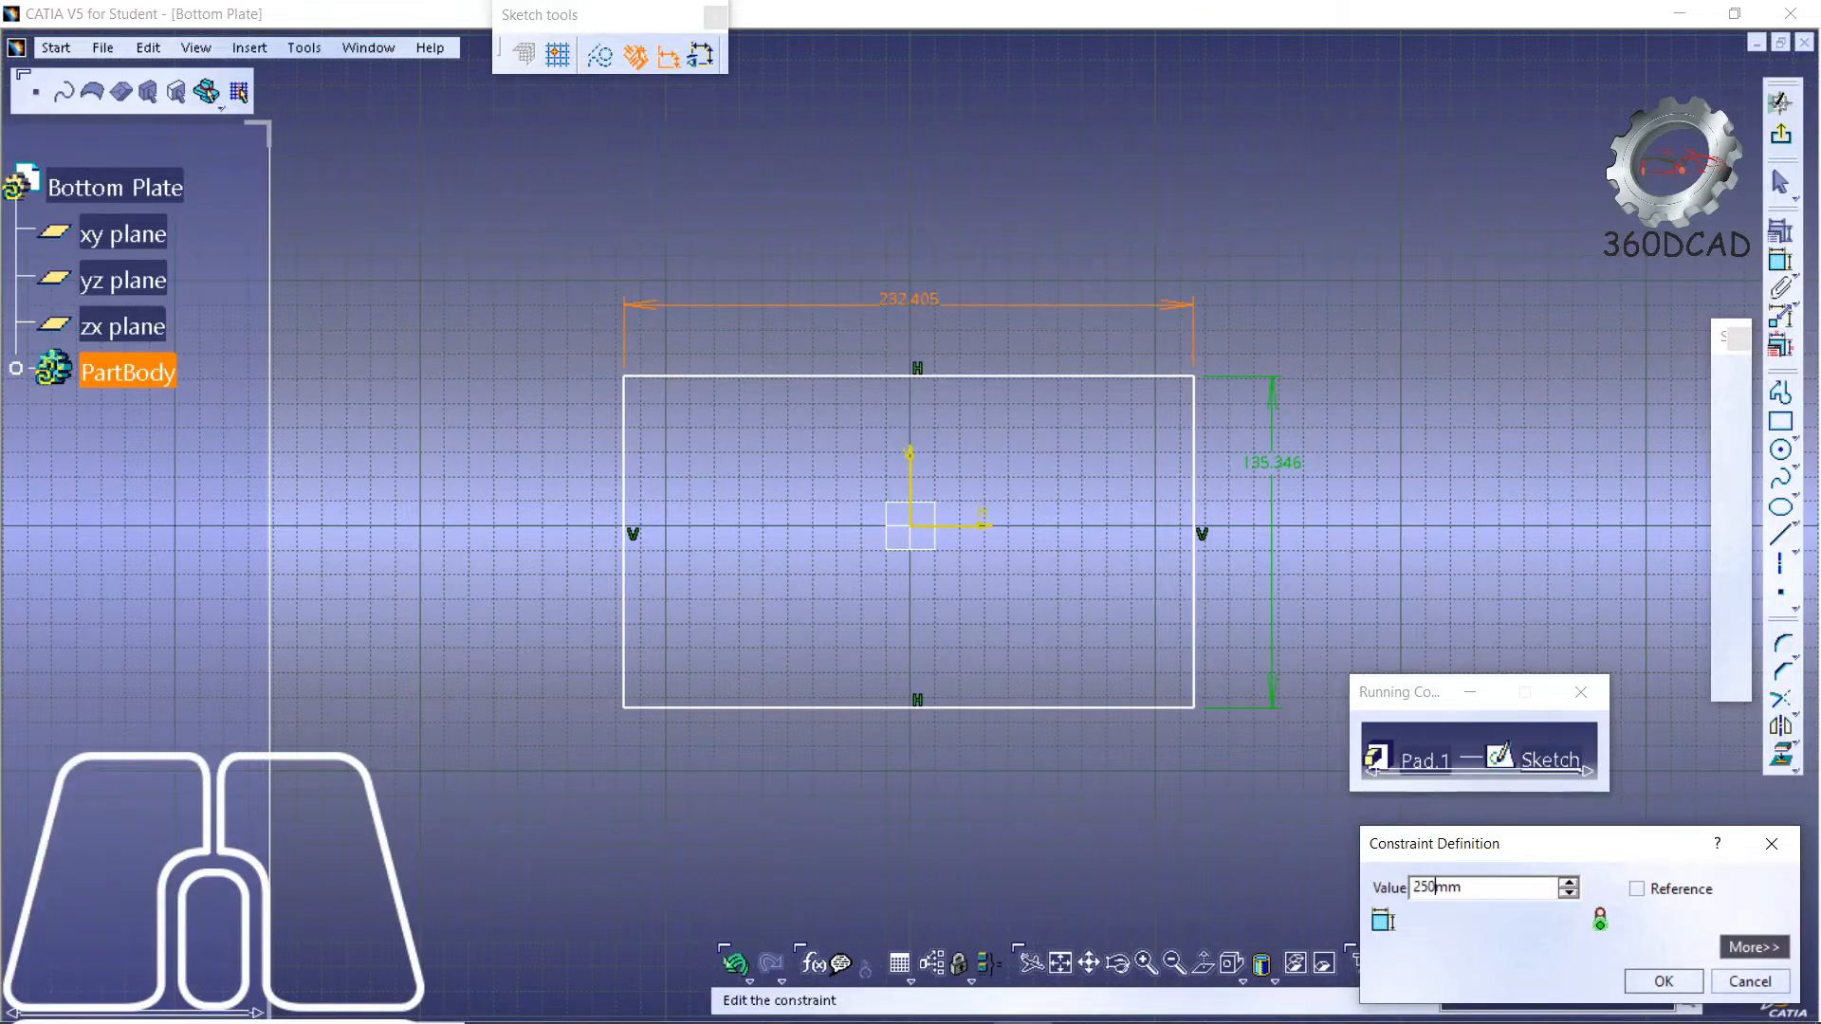
{"action": "key", "text": "Return"}
- Set the rectangle's height dimension to 150 mm
{"action": "double_click", "coordinate": [1273, 465]}
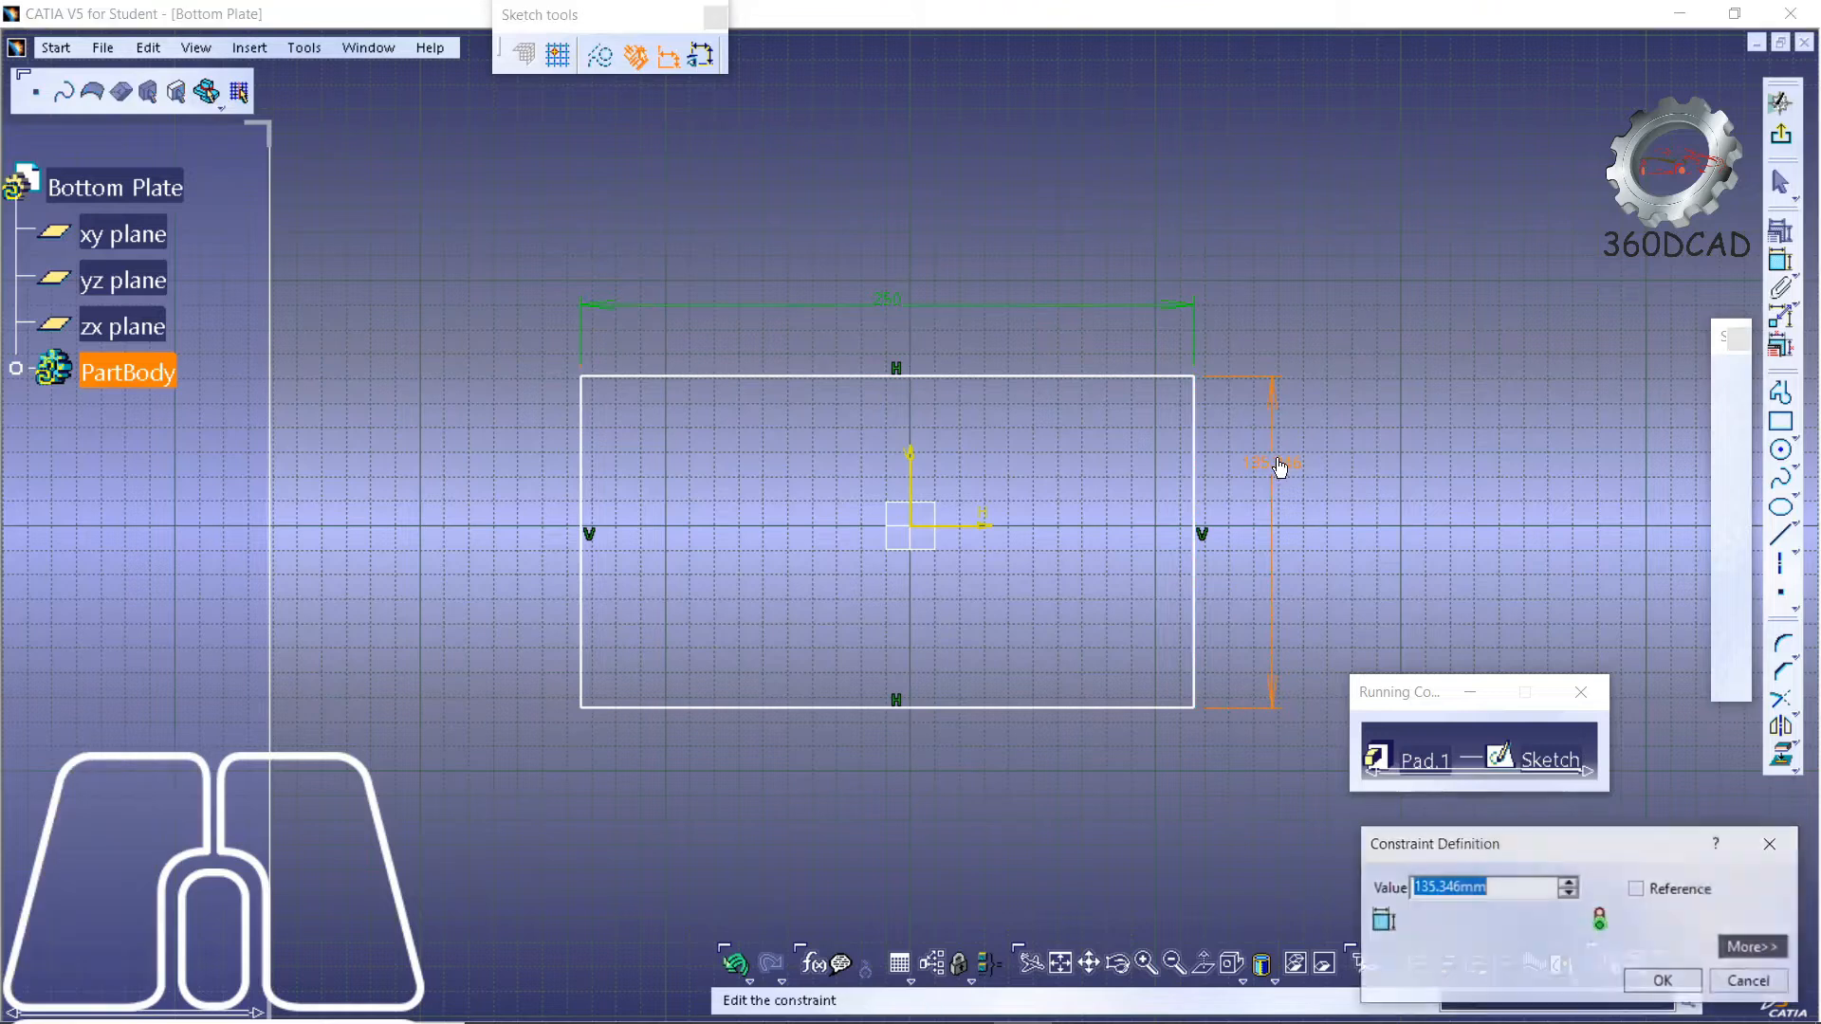
{"action": "type", "text": "150"}
{"action": "key", "text": "Return"}
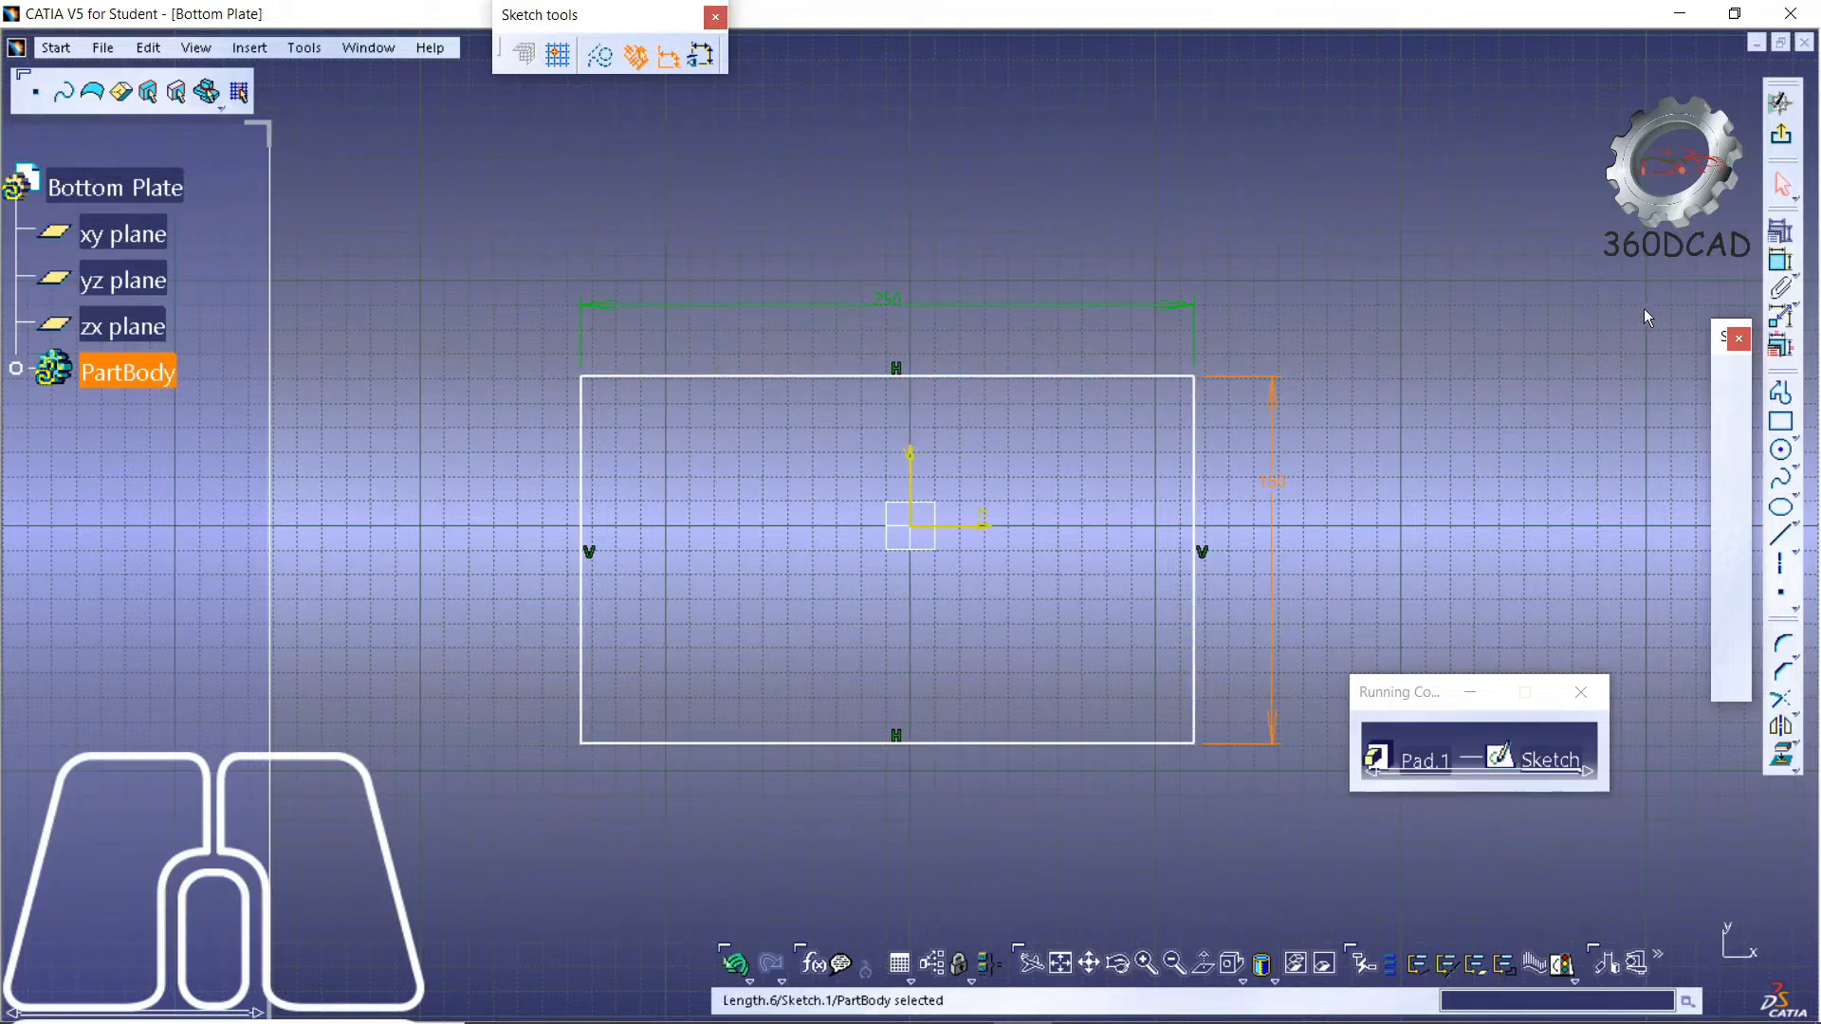
- Constrain the rectangle's upper edge to a distance of 75 mm from the horizontal axis
{"action": "left_click", "coordinate": [1782, 261]}
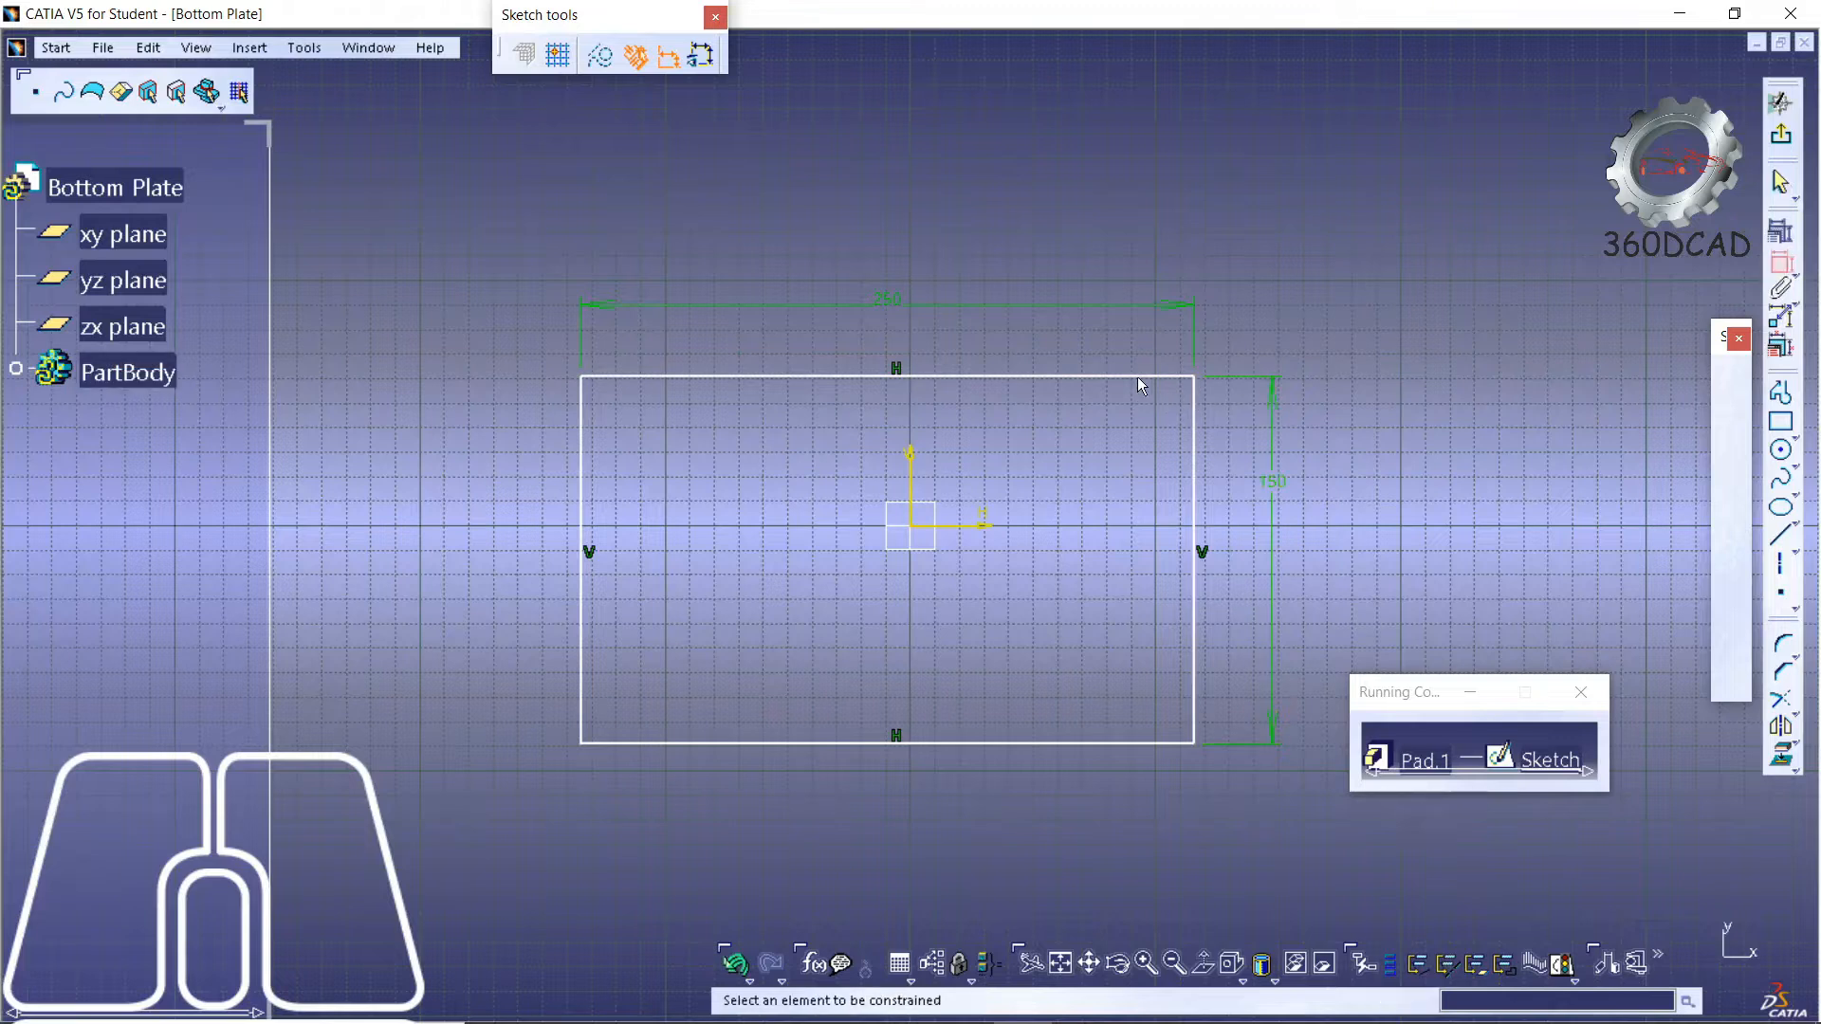
{"action": "left_click", "coordinate": [969, 525]}
{"action": "left_click", "coordinate": [1015, 378]}
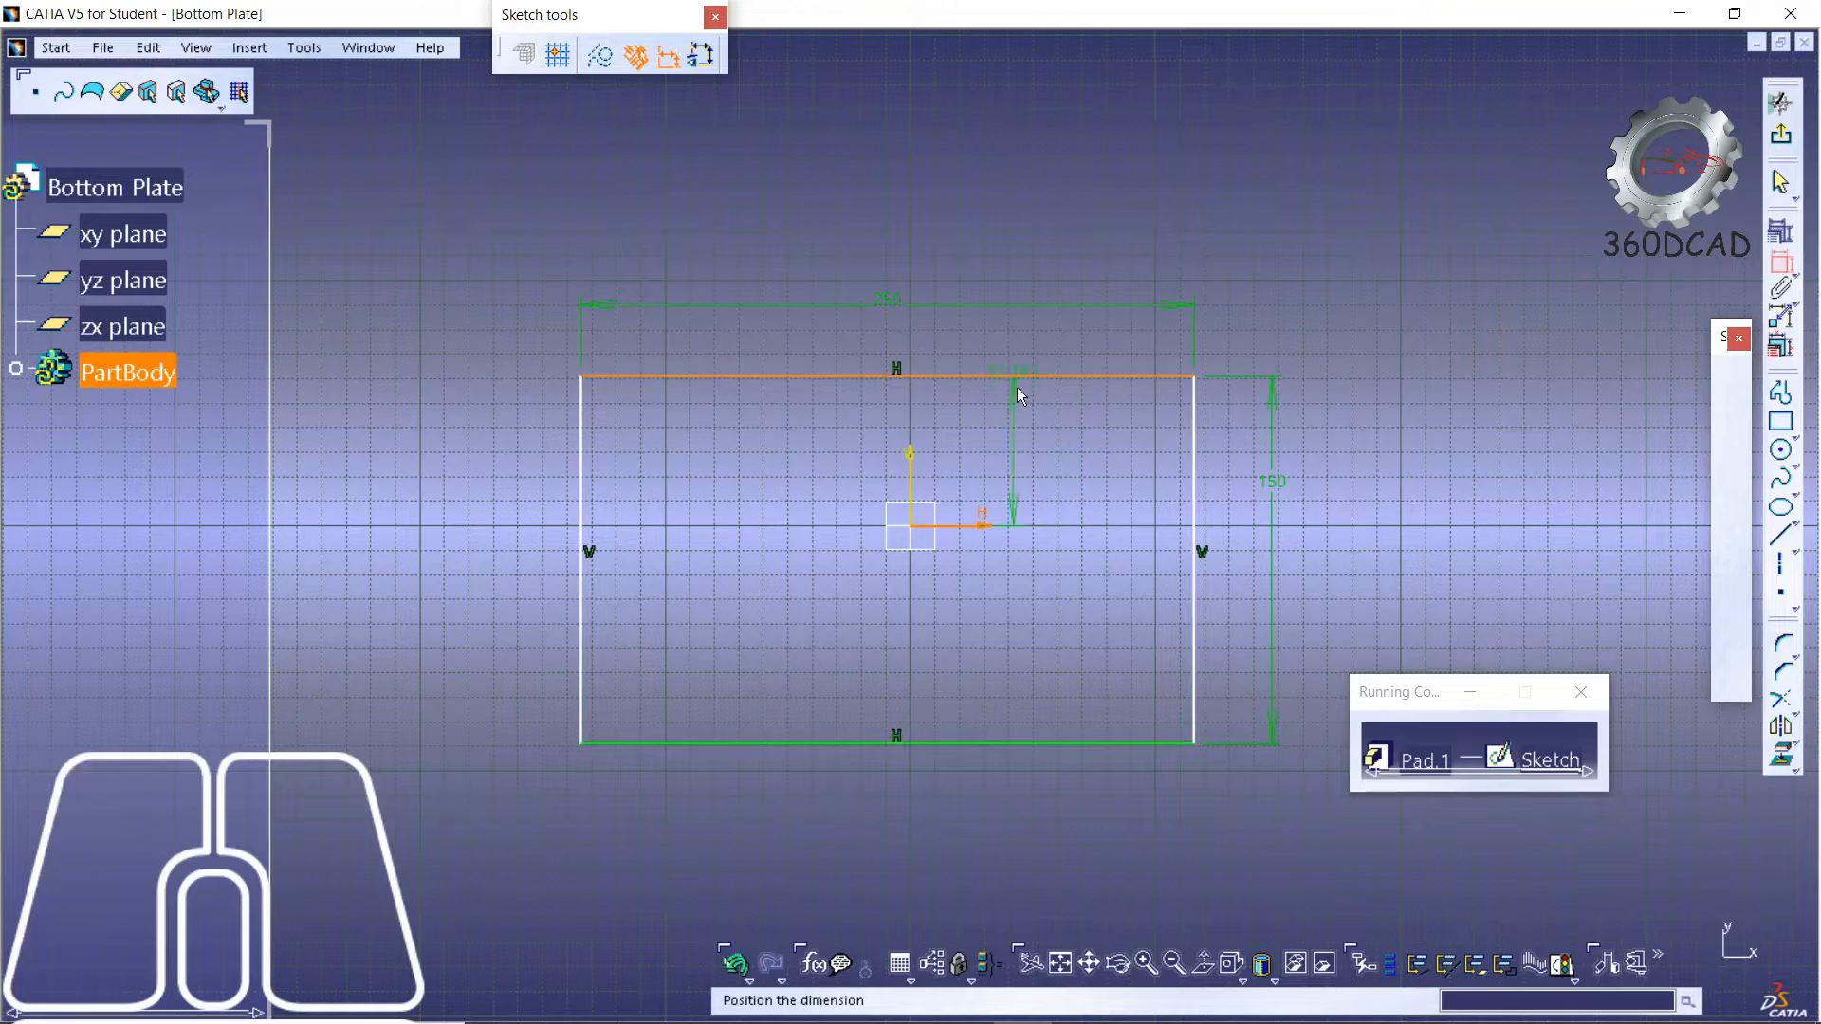
{"action": "left_click", "coordinate": [1237, 458]}
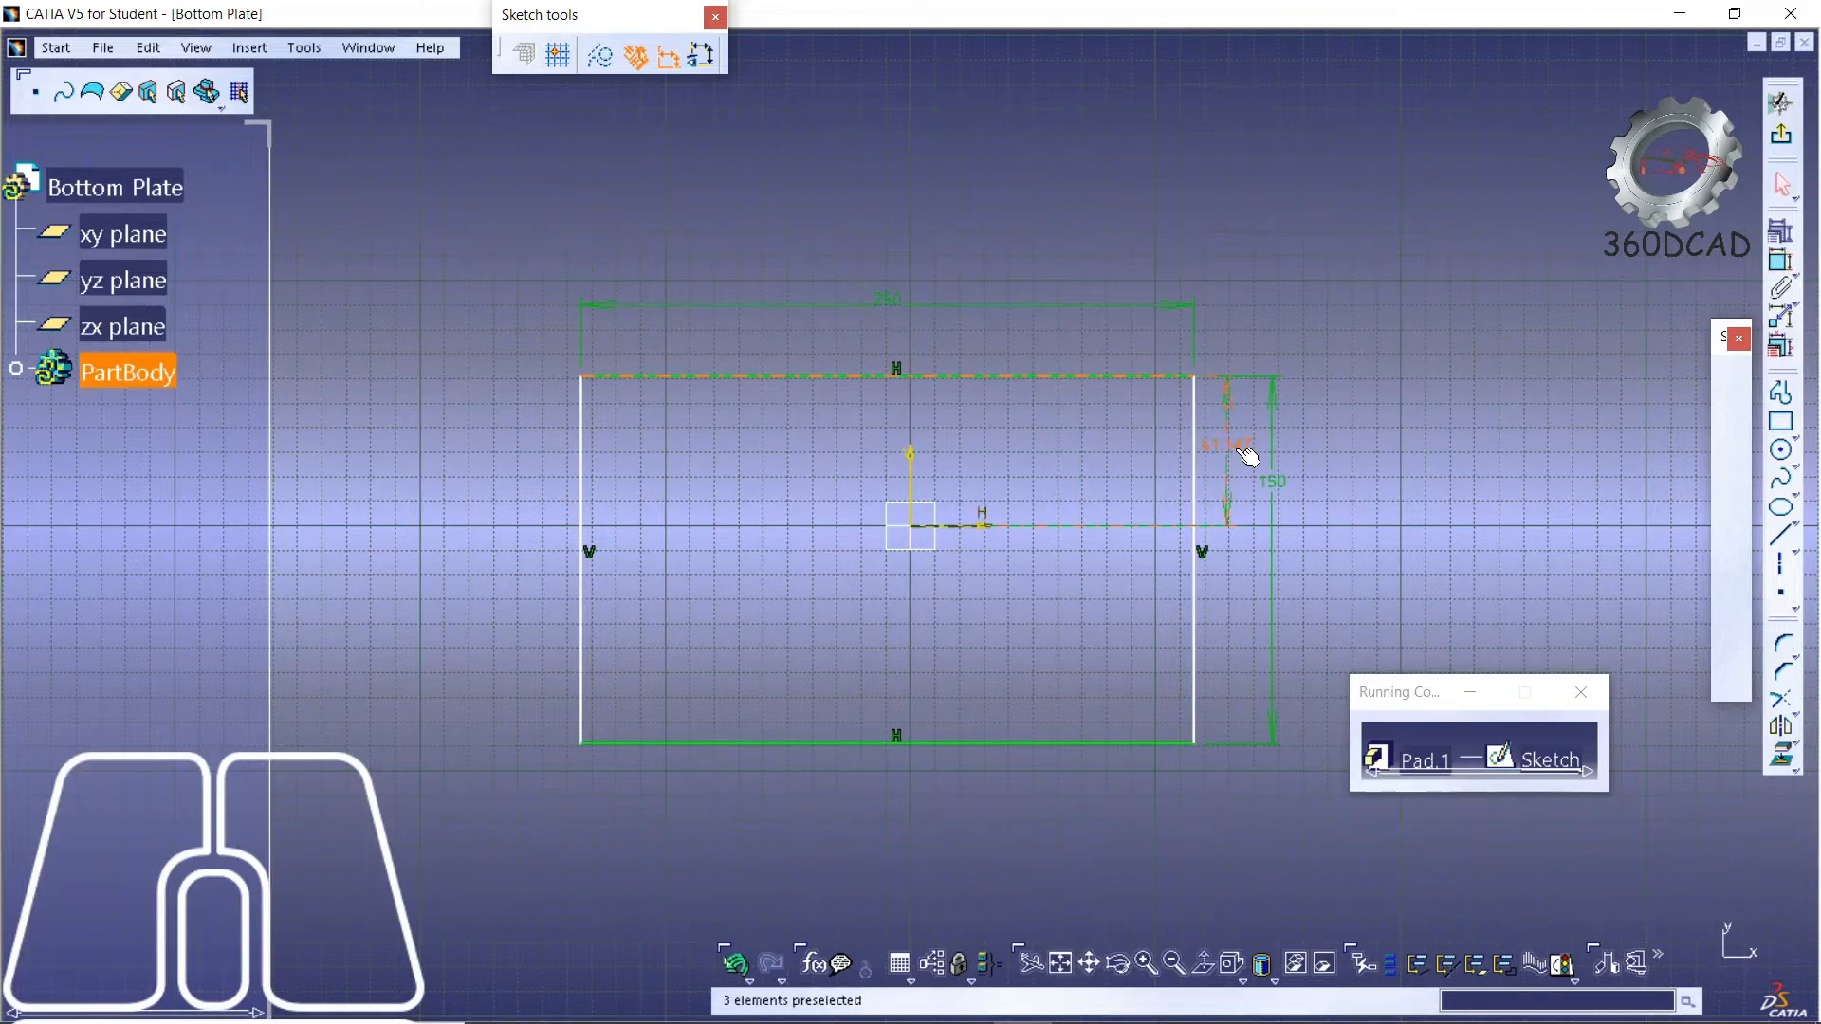
{"action": "double_click", "coordinate": [1235, 459]}
{"action": "type", "text": "75"}
{"action": "key", "text": "Return"}
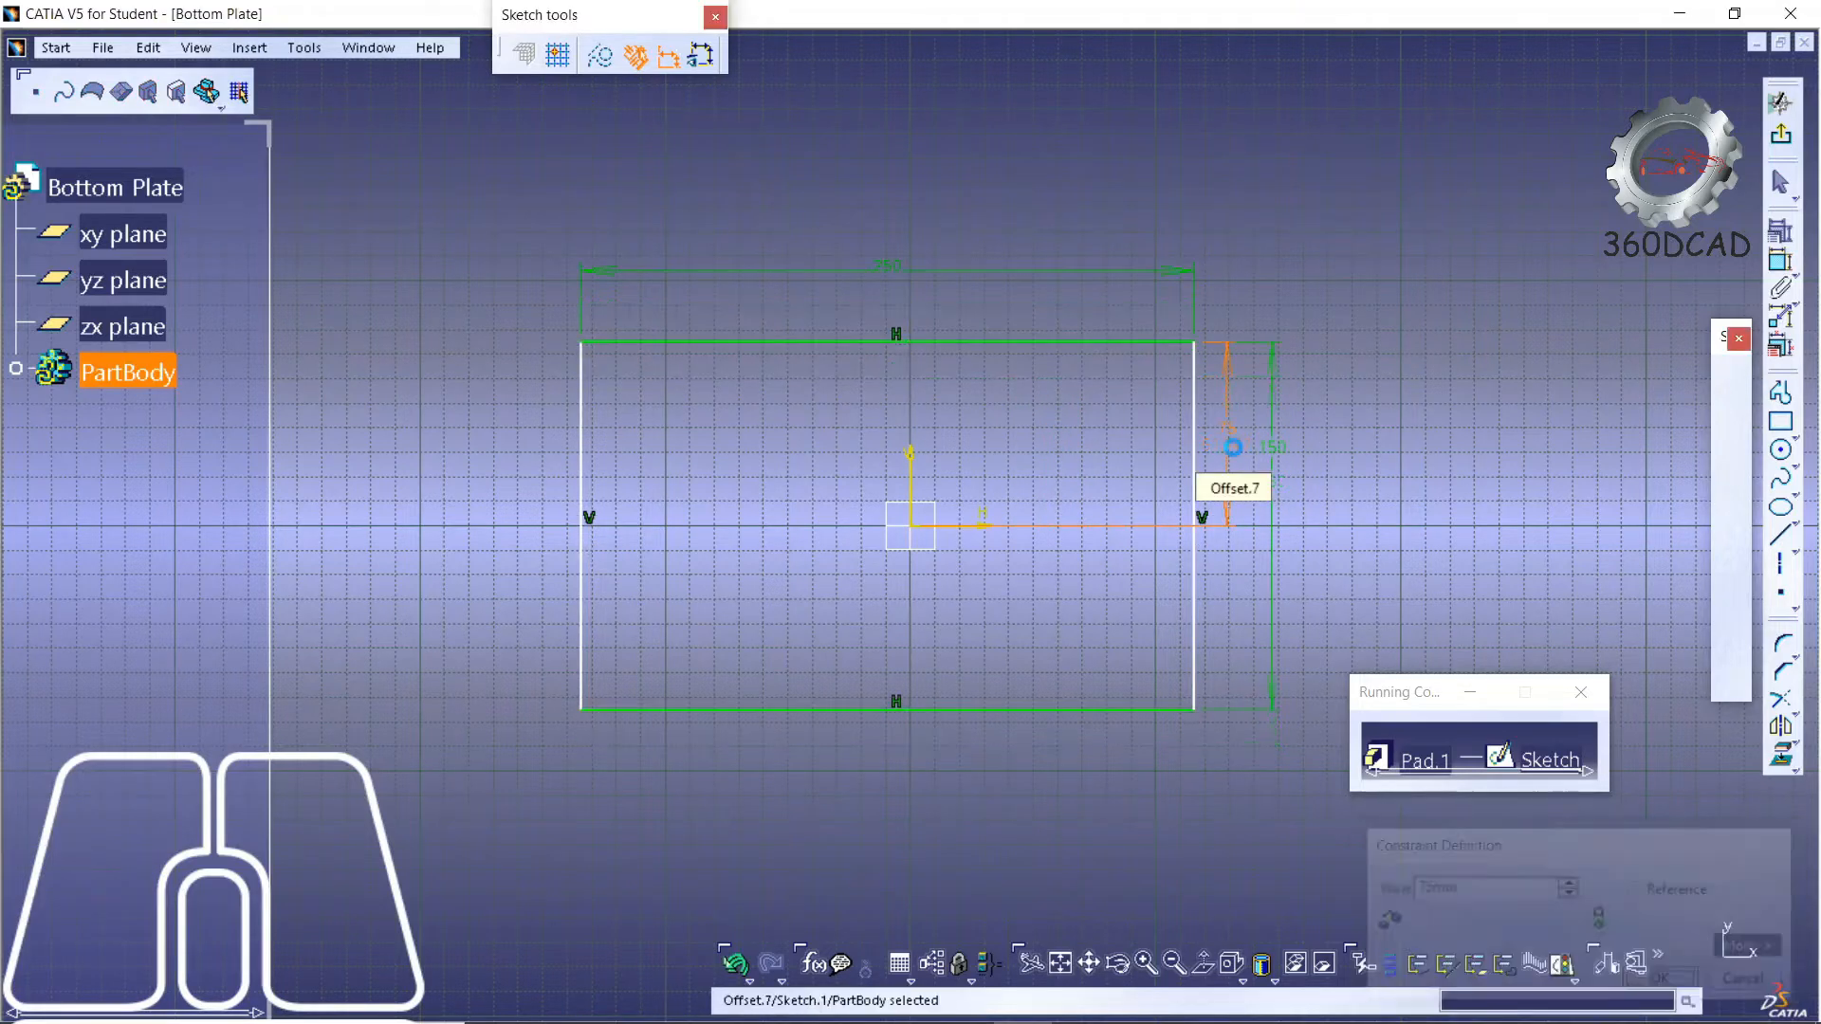
{"action": "left_click", "coordinate": [1197, 413]}
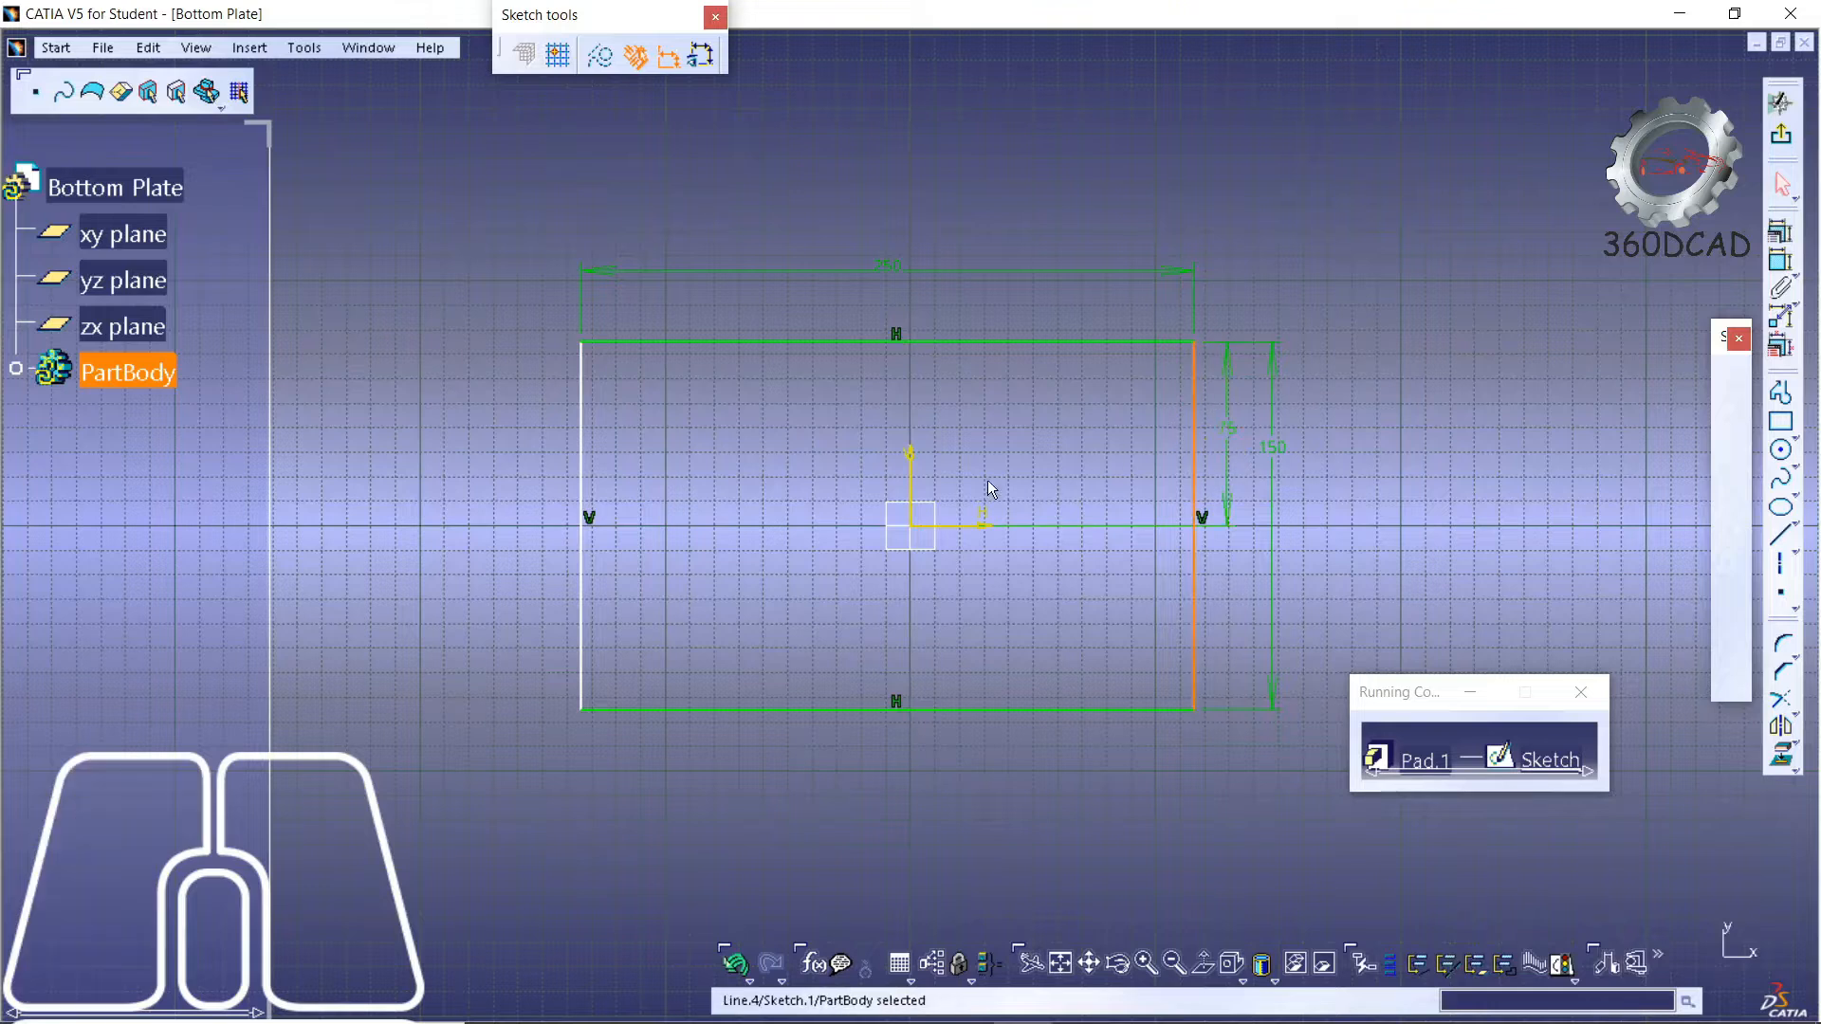
{"action": "left_click", "coordinate": [913, 458]}
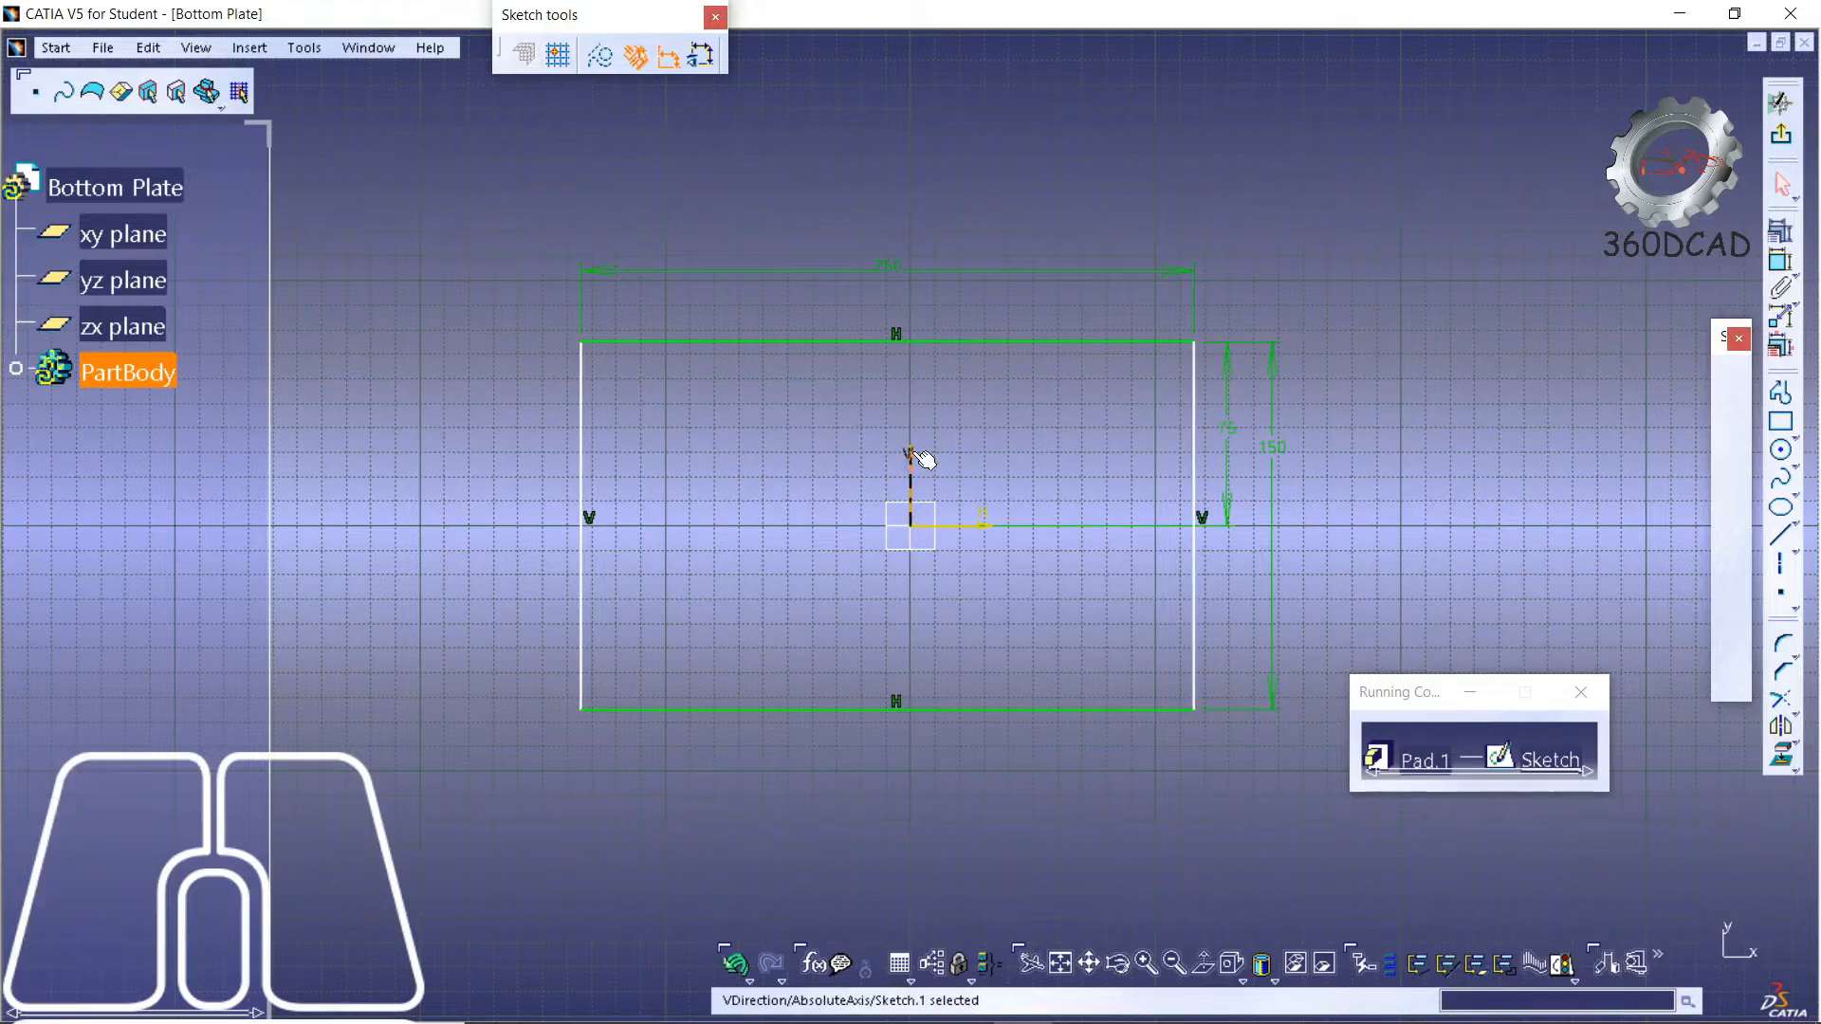
{"action": "left_click", "coordinate": [1013, 310]}
- Dimension the distance between the rectangle's right edge and the vertical axis, placing it above the upper edge
{"action": "left_click", "coordinate": [1781, 262]}
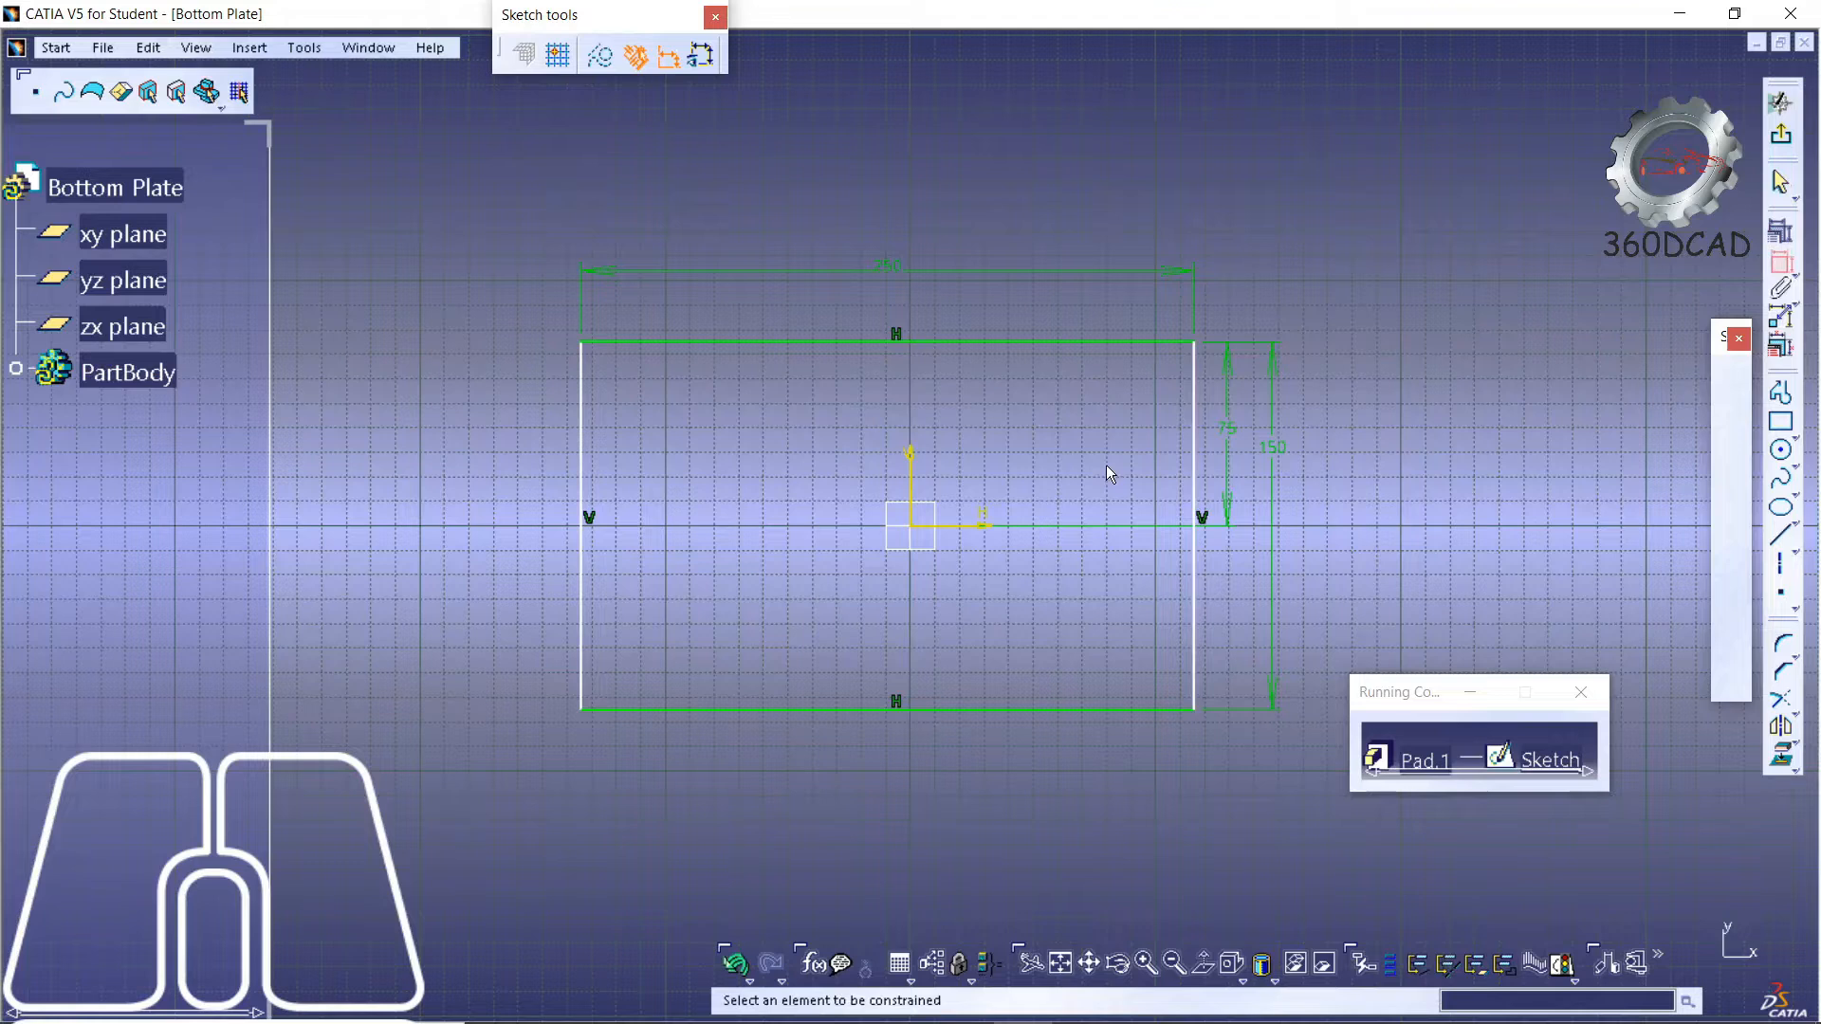
{"action": "left_click", "coordinate": [1195, 431]}
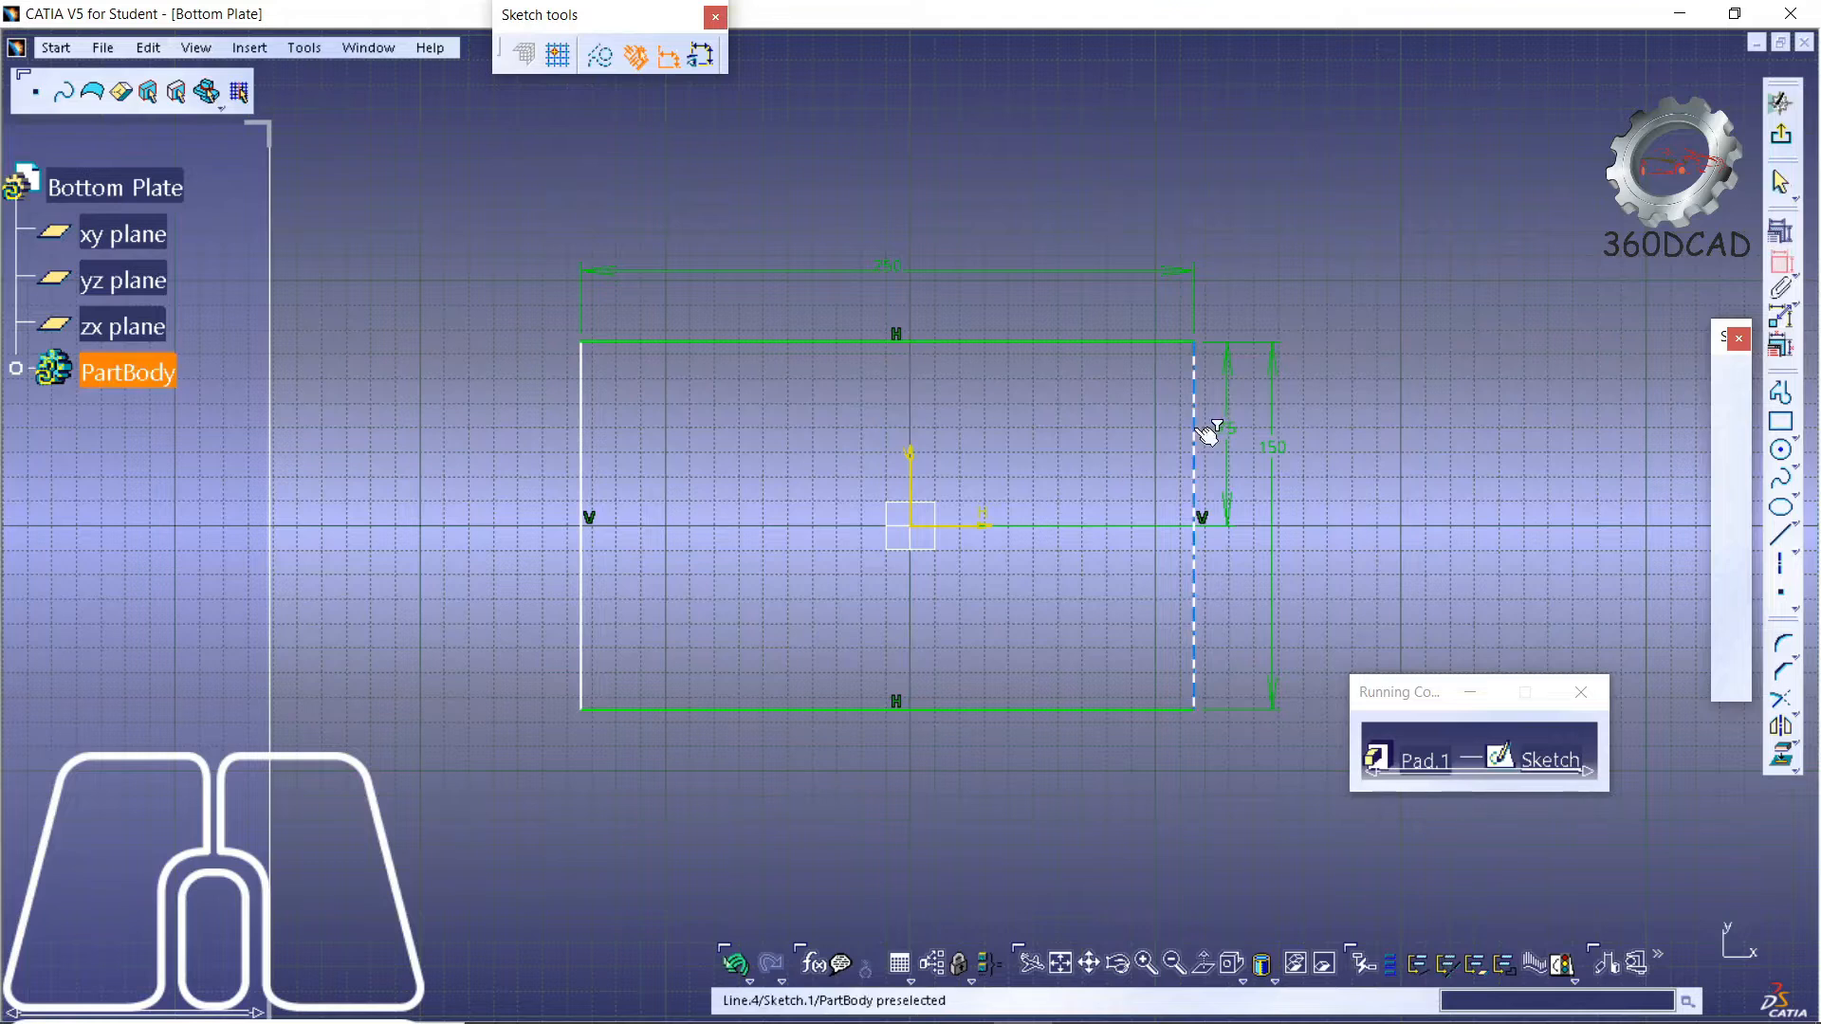
{"action": "left_click", "coordinate": [910, 459]}
{"action": "left_click", "coordinate": [1011, 318]}
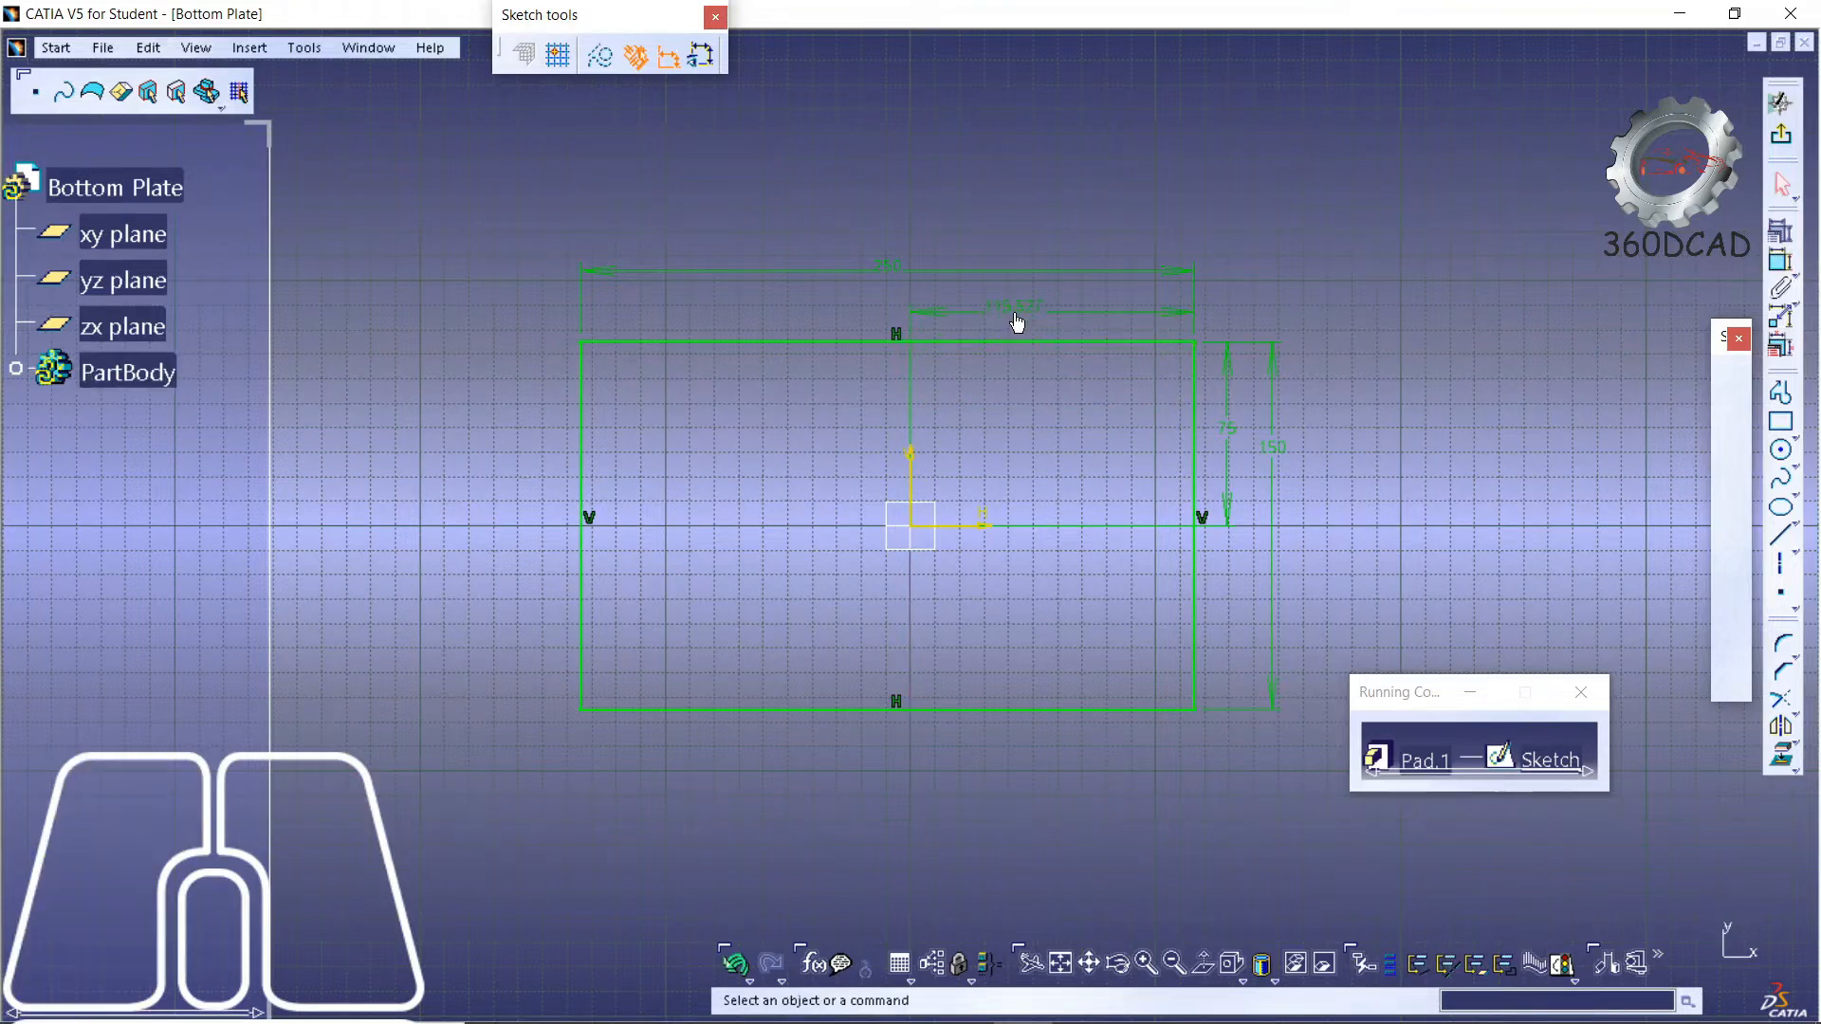
- Set the distance between the rectangle's right edge and the vertical axis to 125 mm and finish the sketch
{"action": "double_click", "coordinate": [1015, 310]}
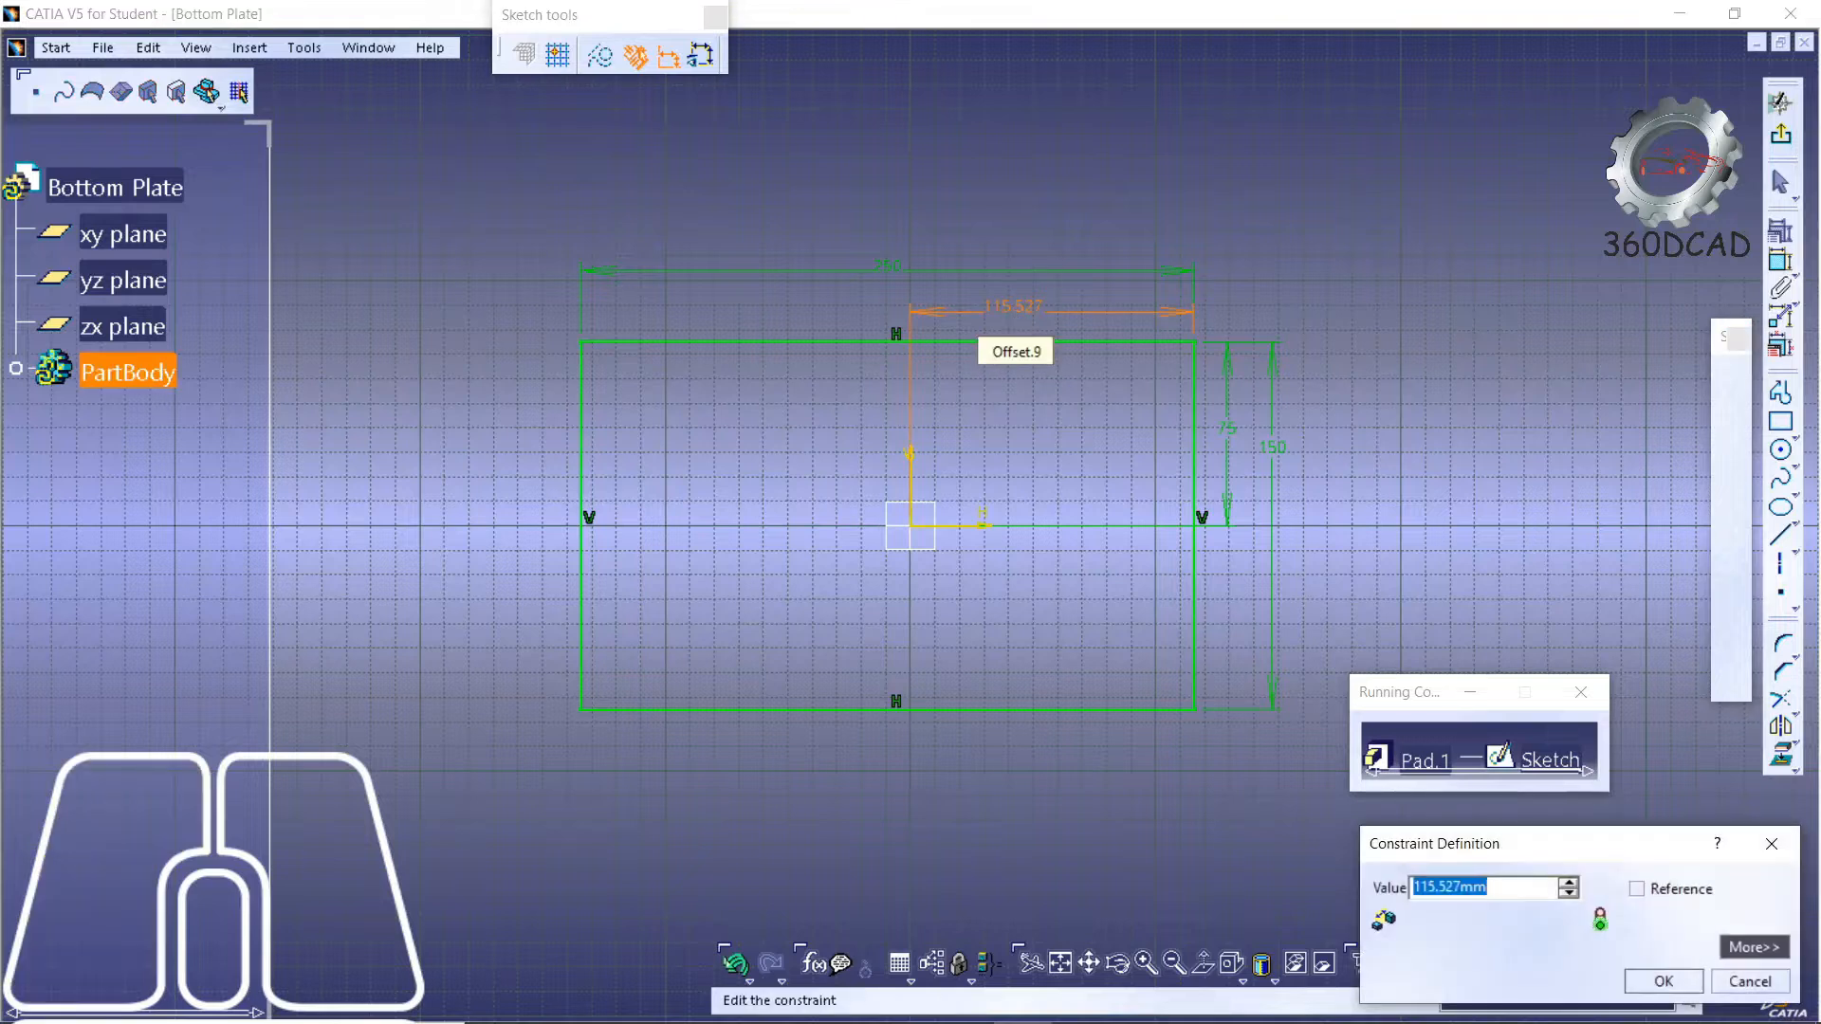
{"action": "type", "text": "125"}
{"action": "key", "text": "Return"}
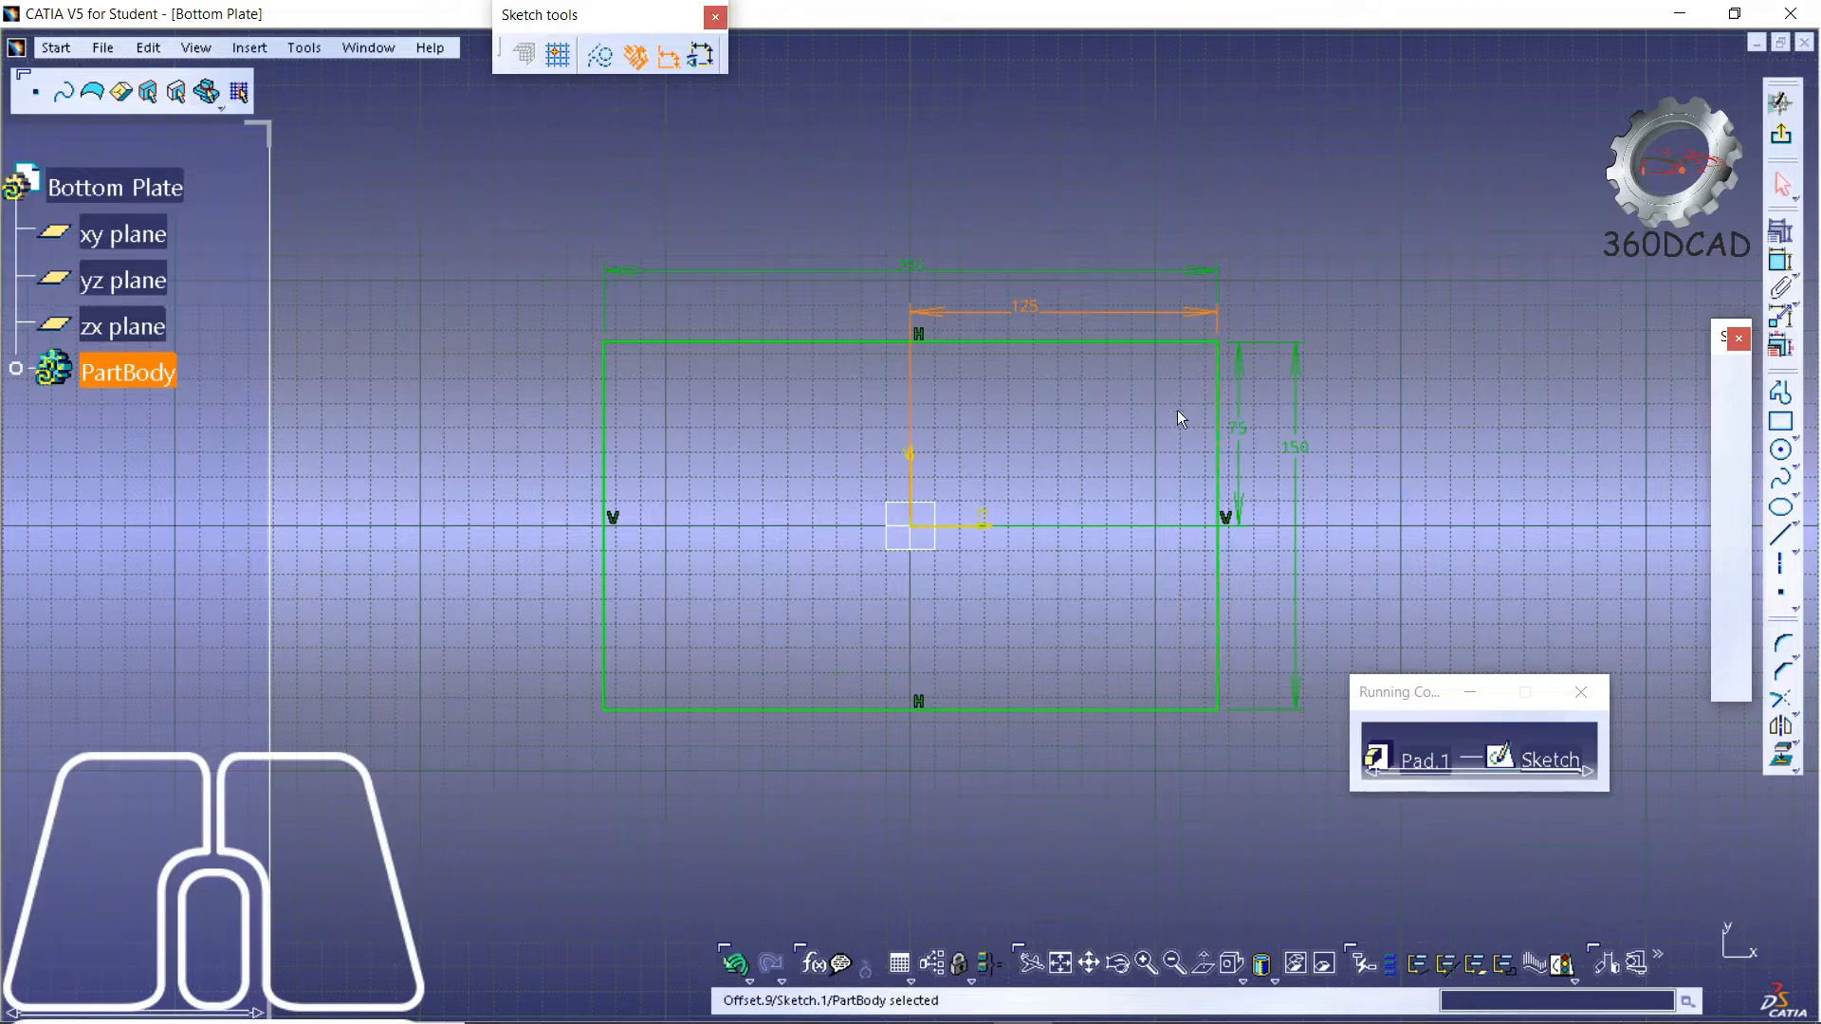
{"action": "left_click", "coordinate": [1783, 142]}
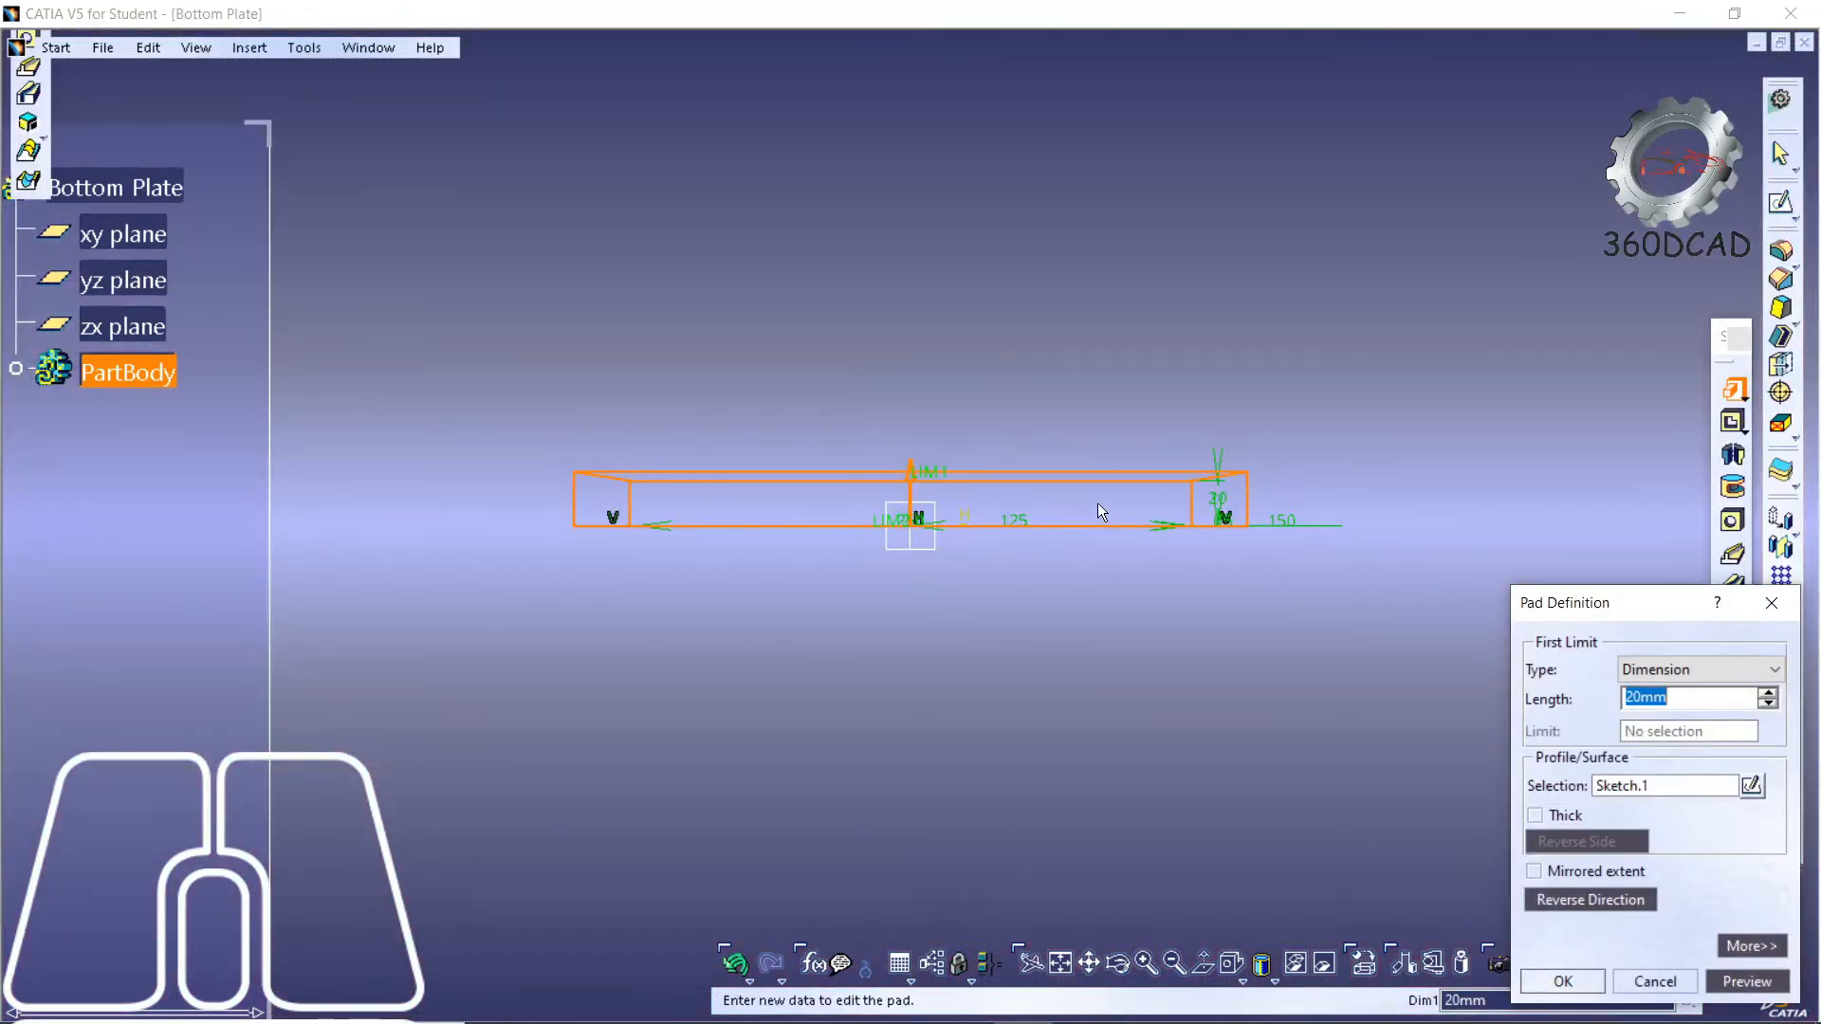
- Check the plate thickness in the PDF drawing and pad the rectangle to a length of 30 mm
{"action": "middle_click_drag", "start_coordinate": [1097, 503], "coordinate": [1111, 709]}
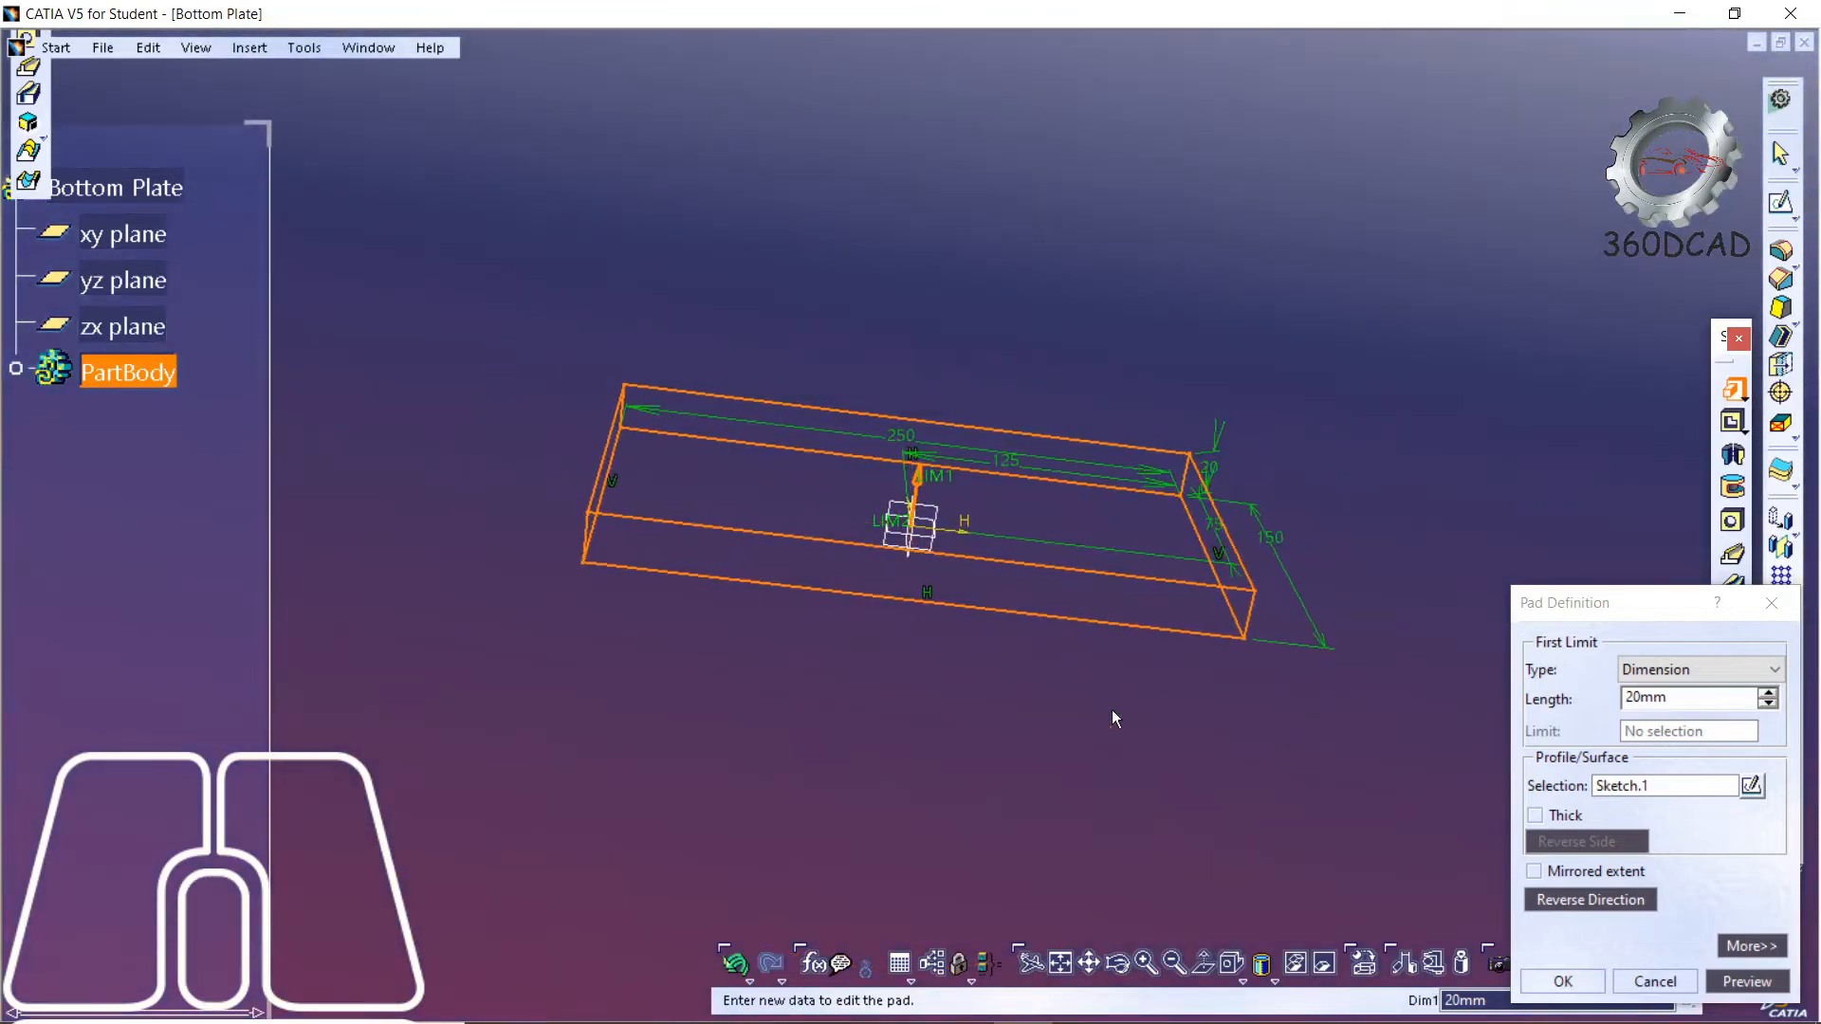
{"action": "left_click", "coordinate": [1733, 987]}
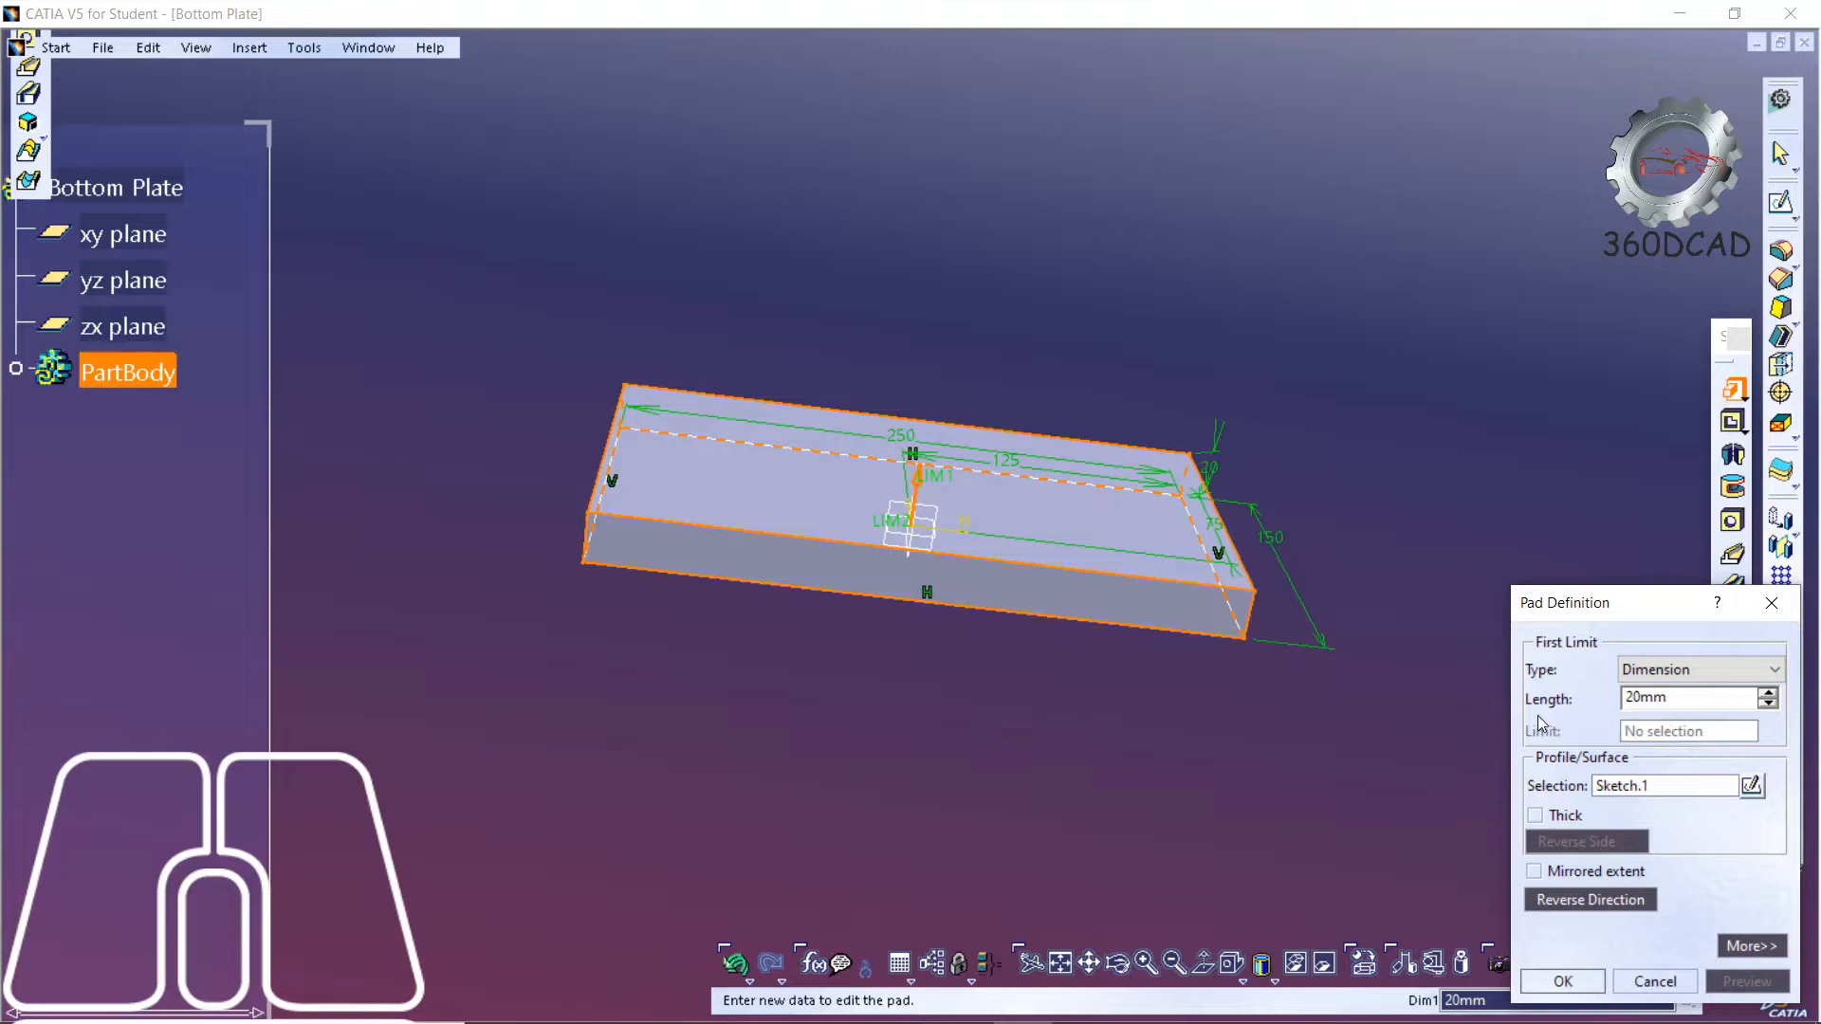
{"action": "key", "text": "alt+Tab"}
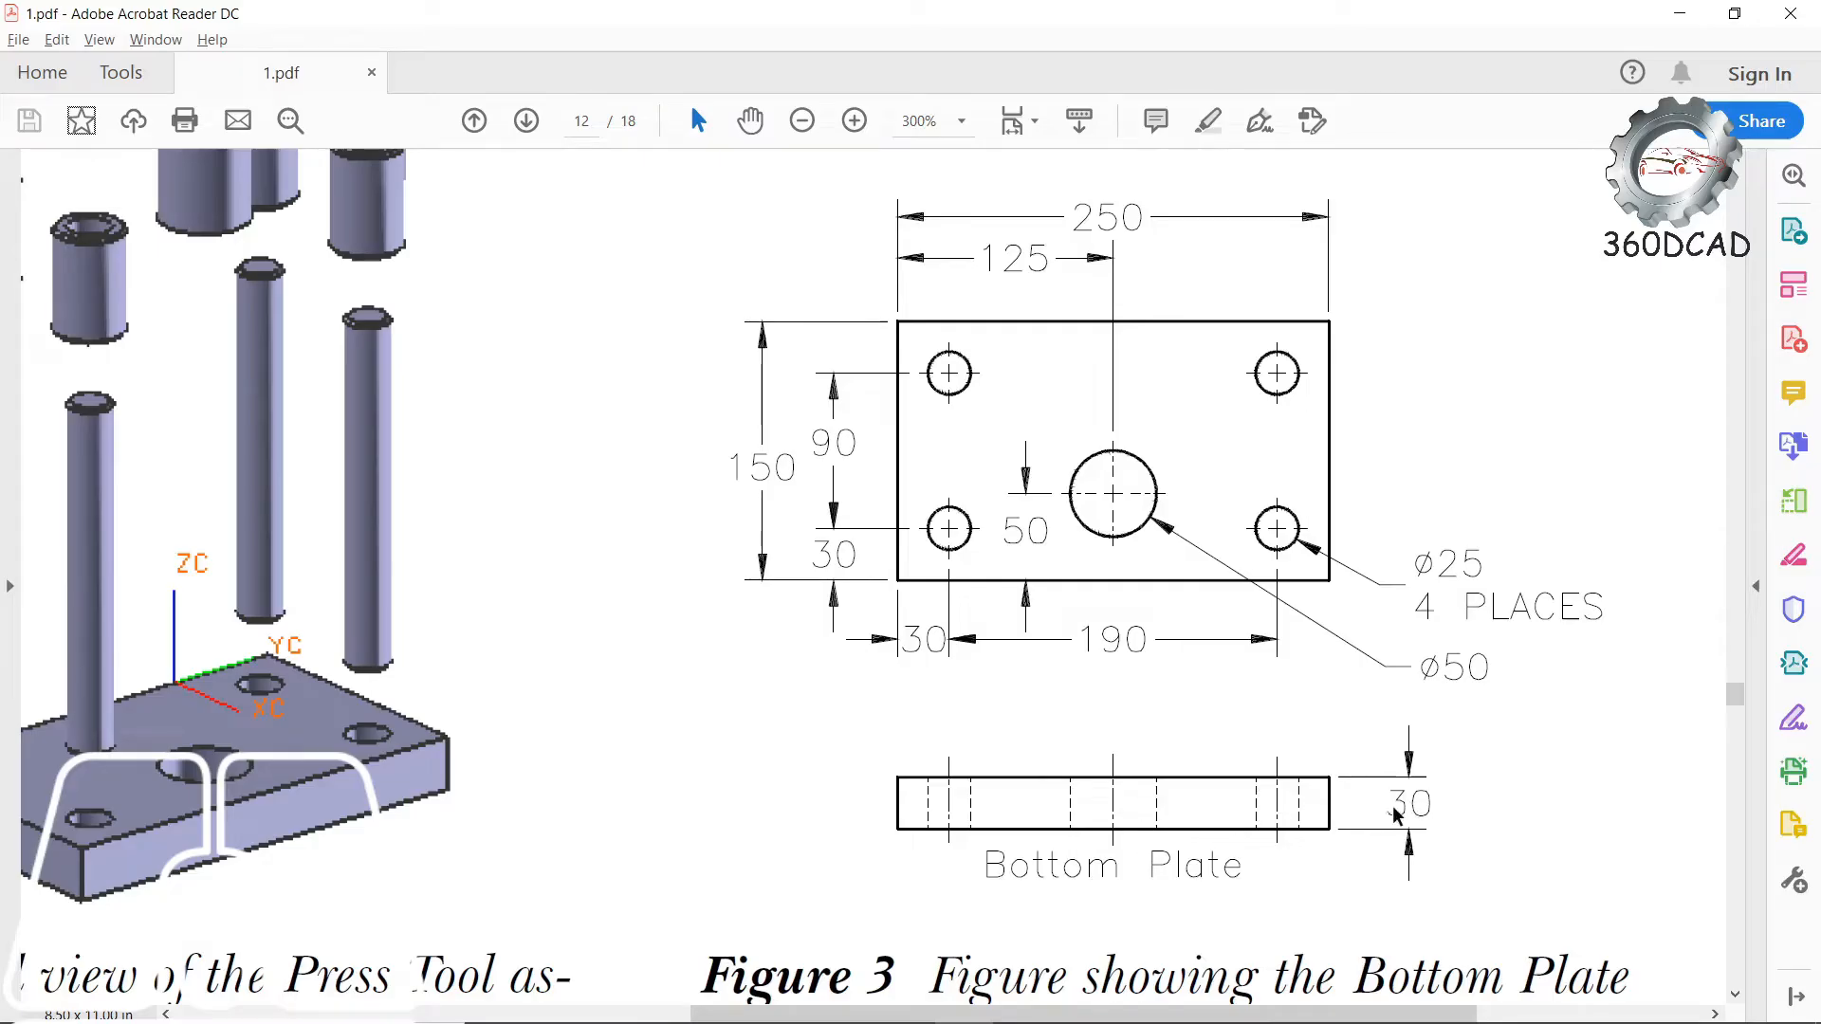
{"action": "key", "text": "alt+Tab"}
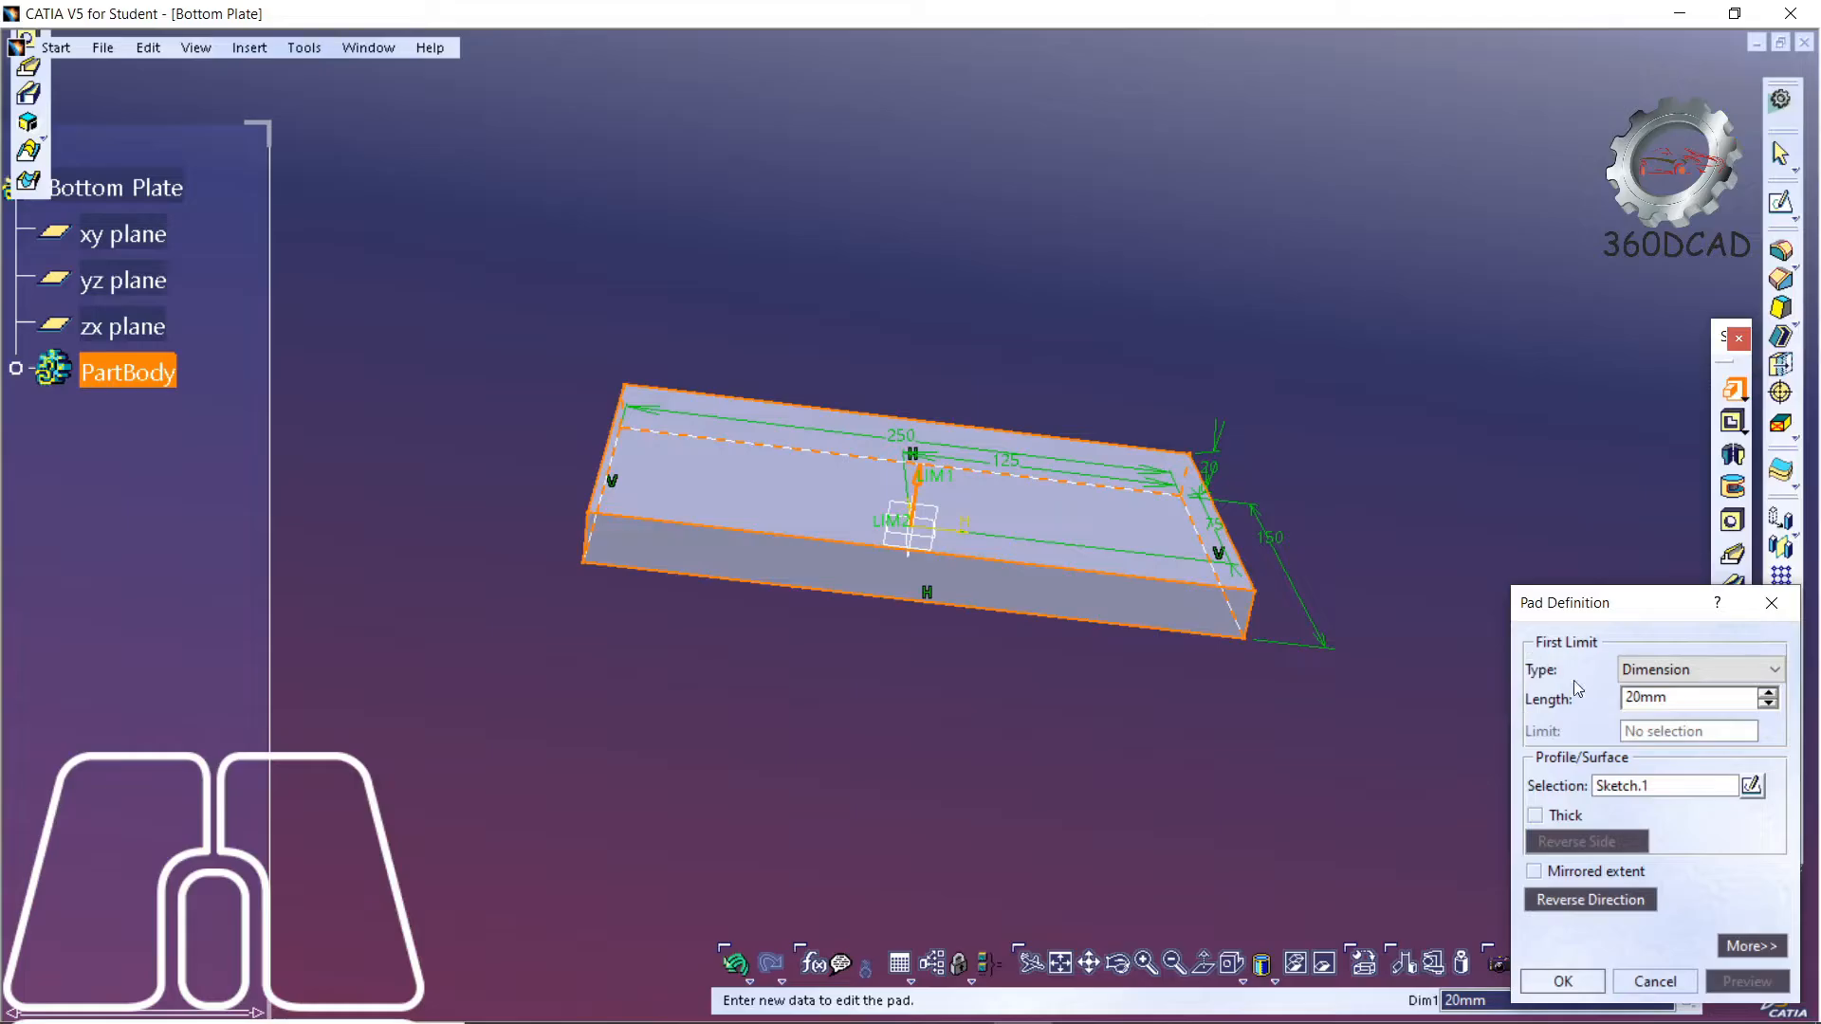
{"action": "left_click", "coordinate": [1627, 698]}
{"action": "type", "text": "30"}
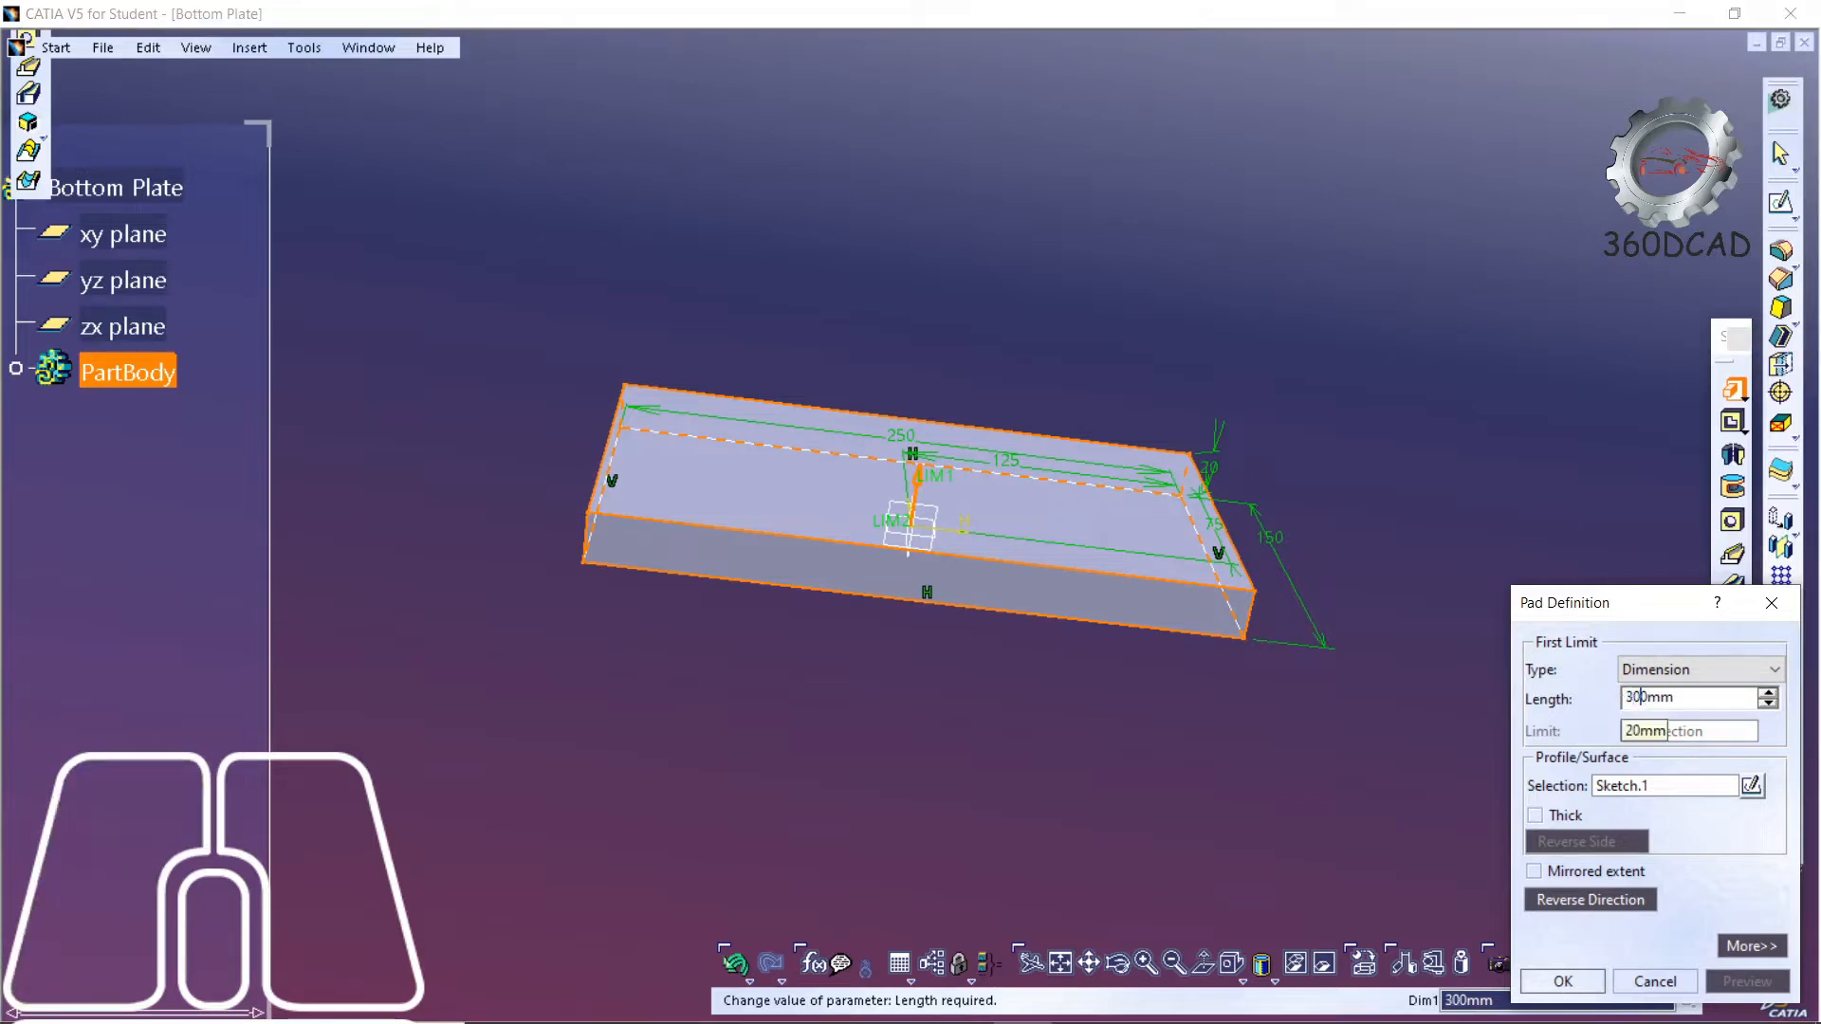
{"action": "key", "text": "BackSpace"}
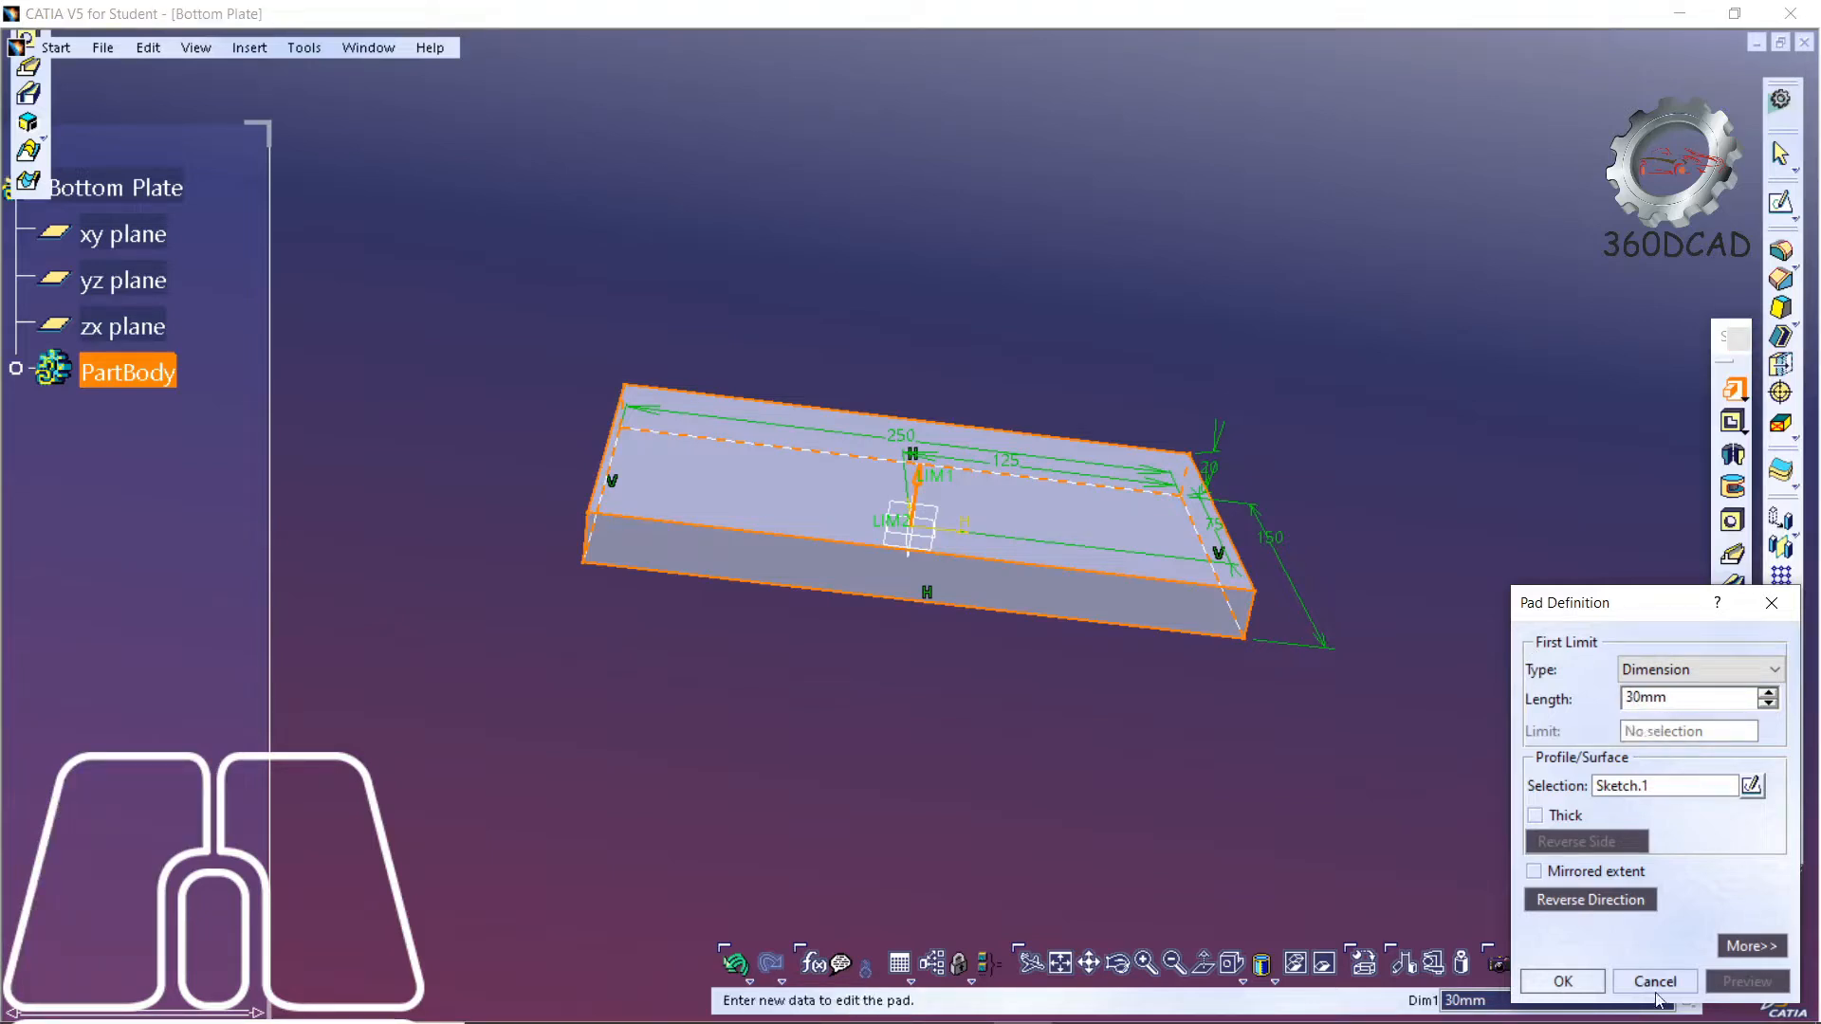
{"action": "left_click", "coordinate": [1563, 982]}
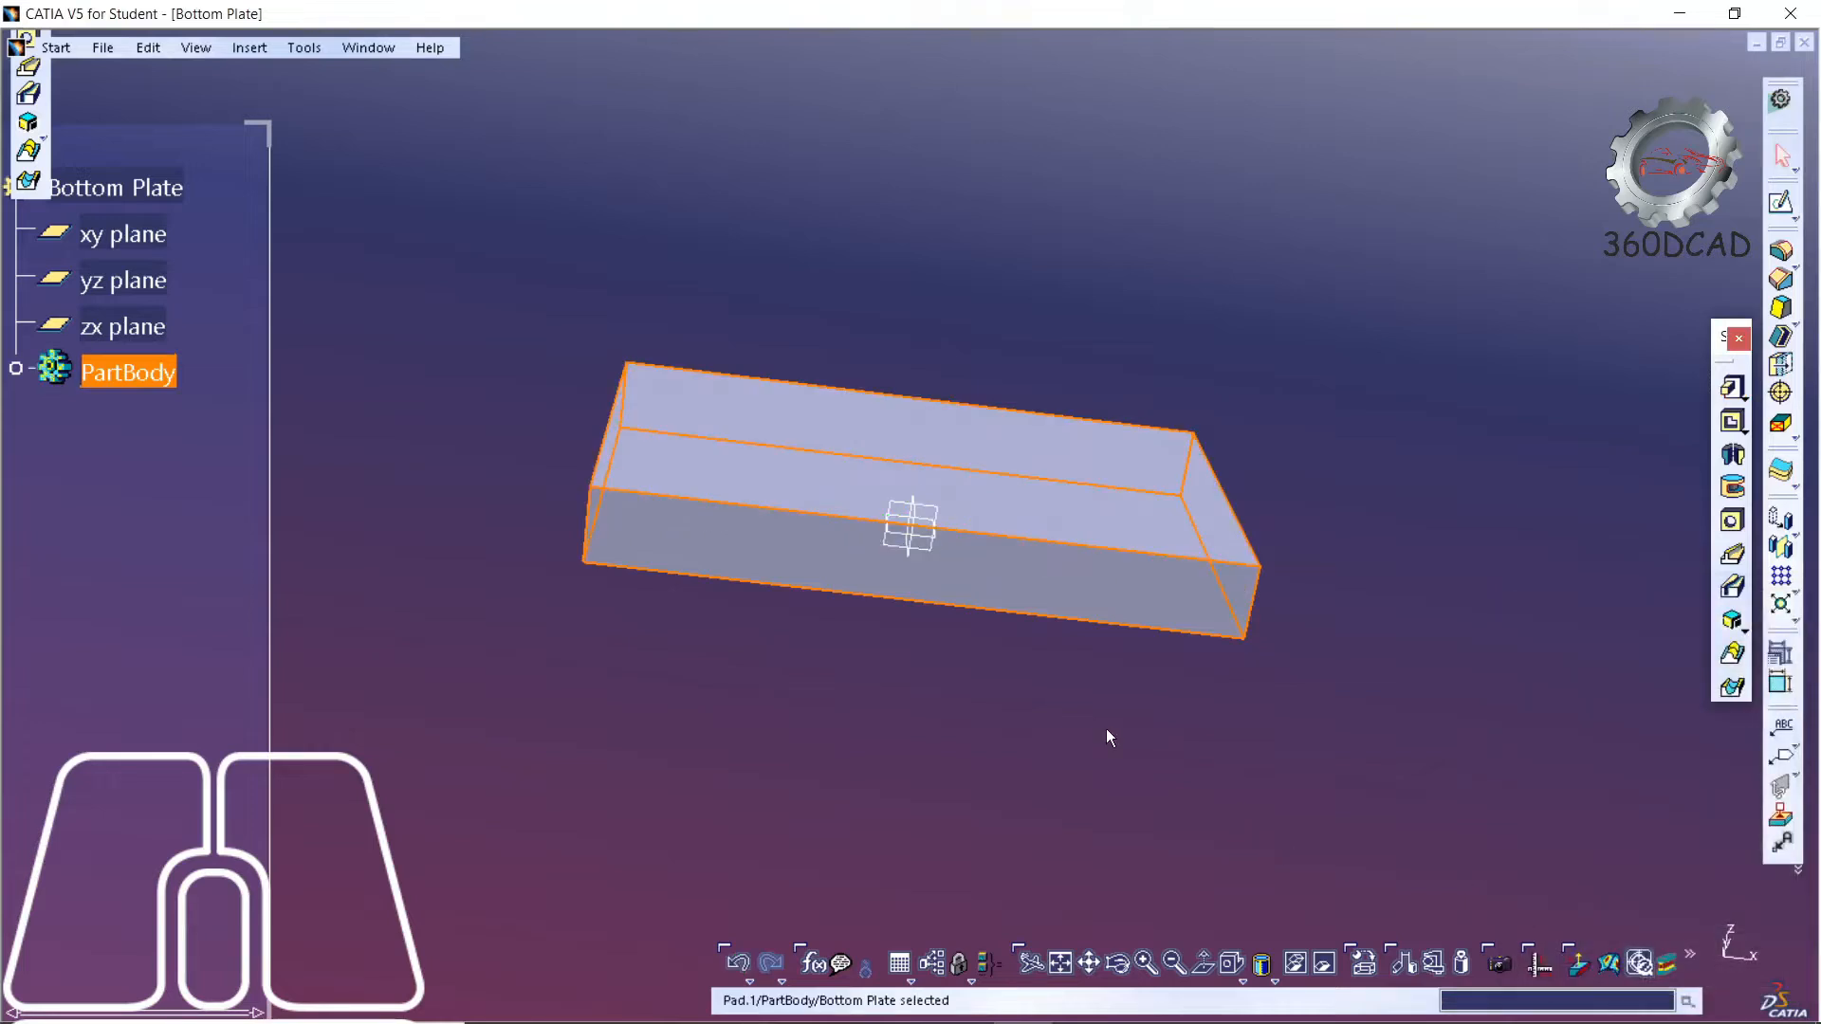
- Check the hole dimensions in the PDF drawing and start a pocket with a new sketch on the plate's top face
{"action": "middle_click_drag", "start_coordinate": [1105, 738], "coordinate": [1126, 847]}
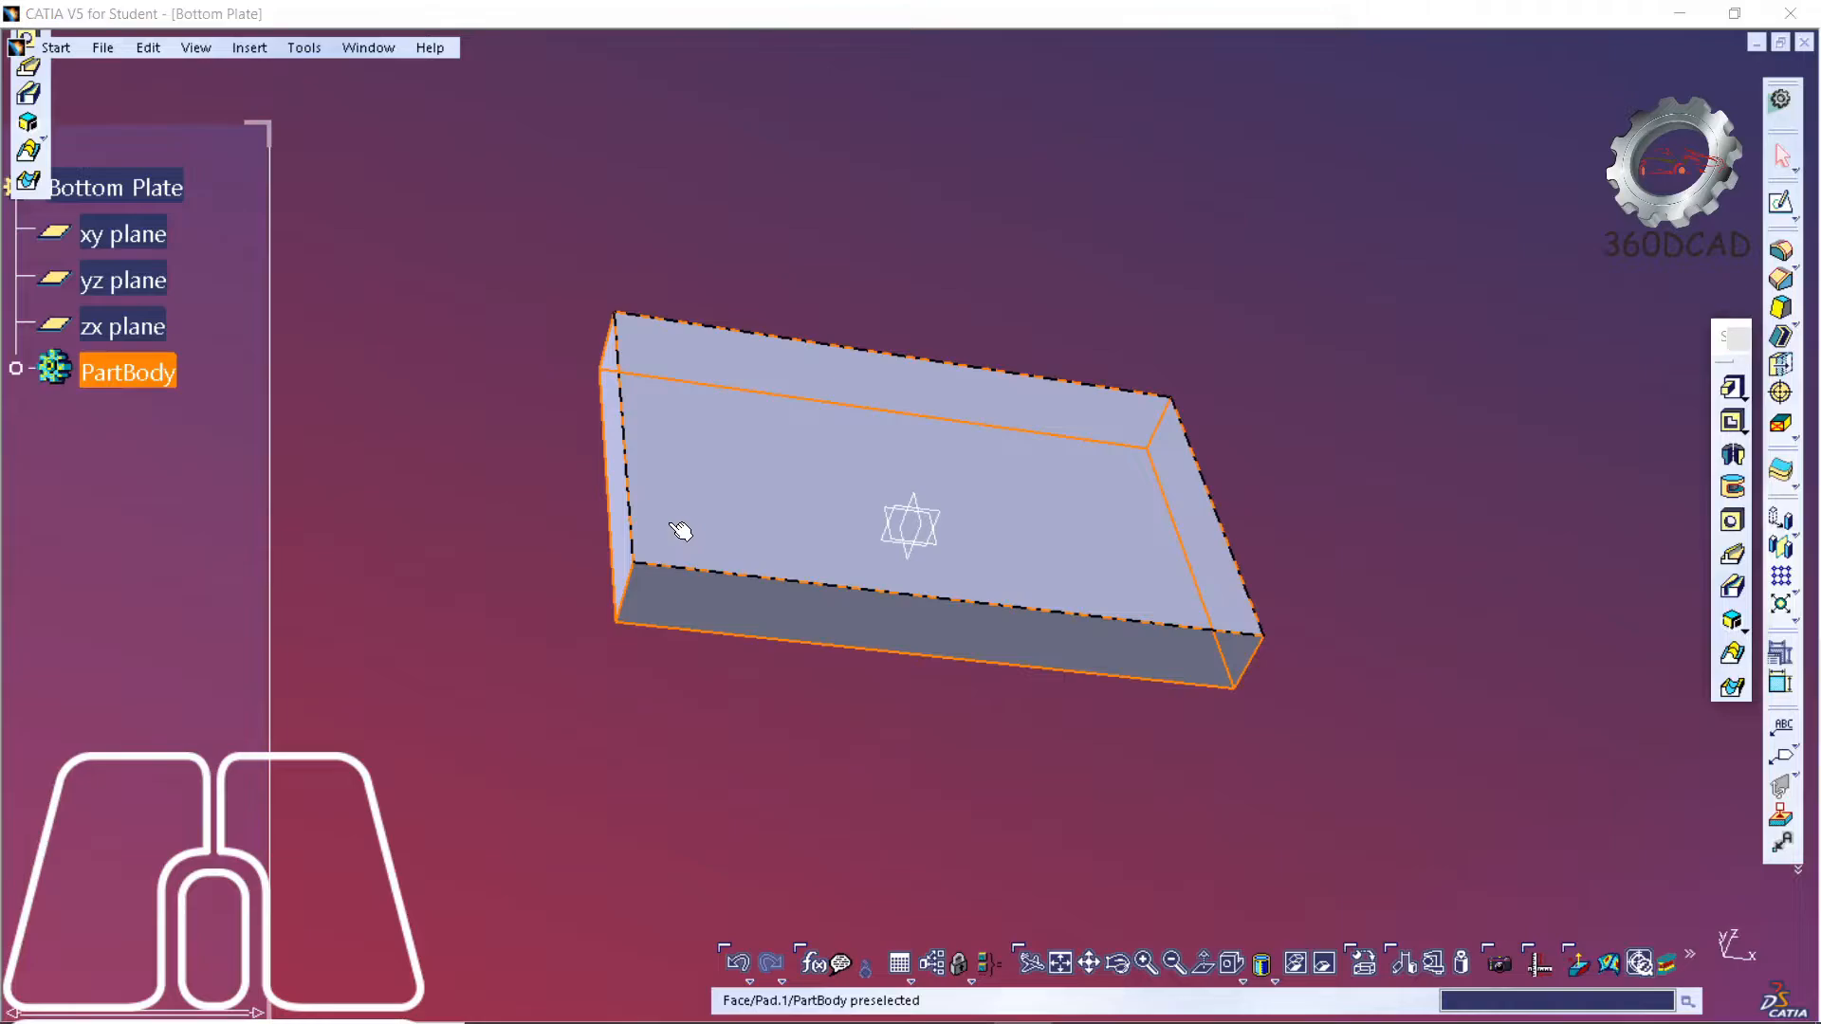
{"action": "key", "text": "alt+Tab"}
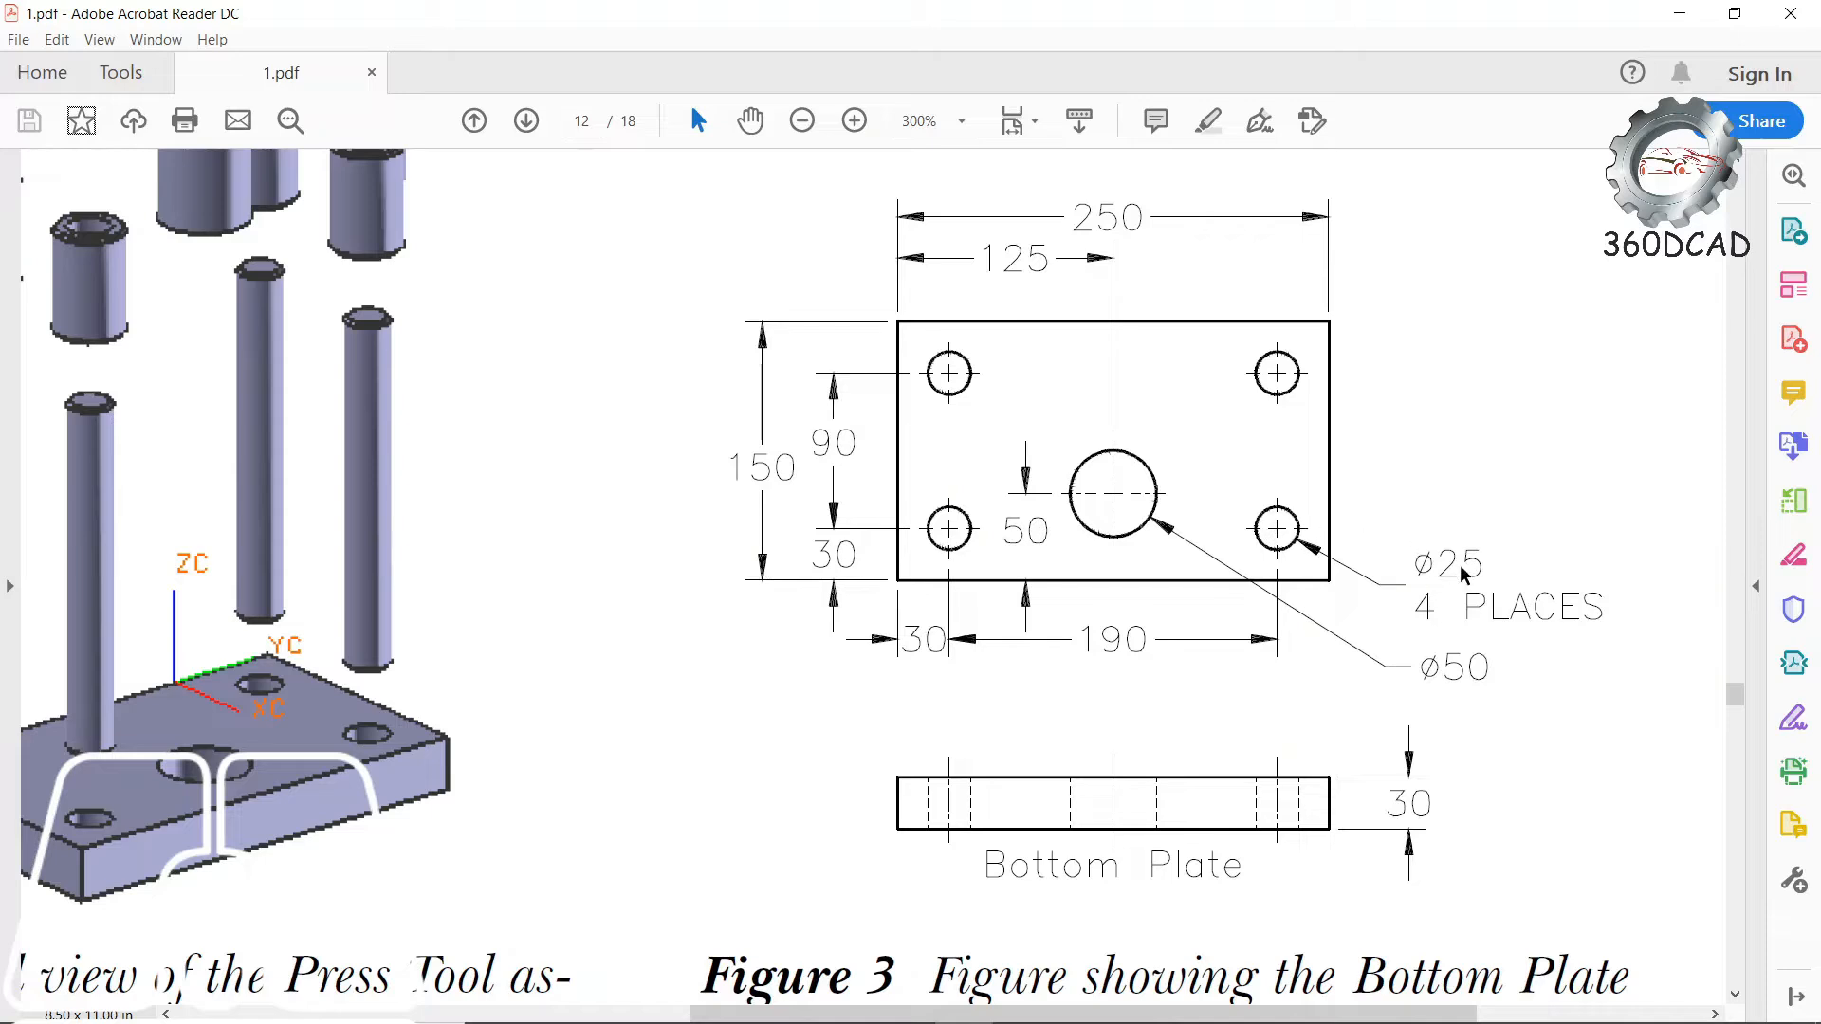
{"action": "key", "text": "alt+Tab"}
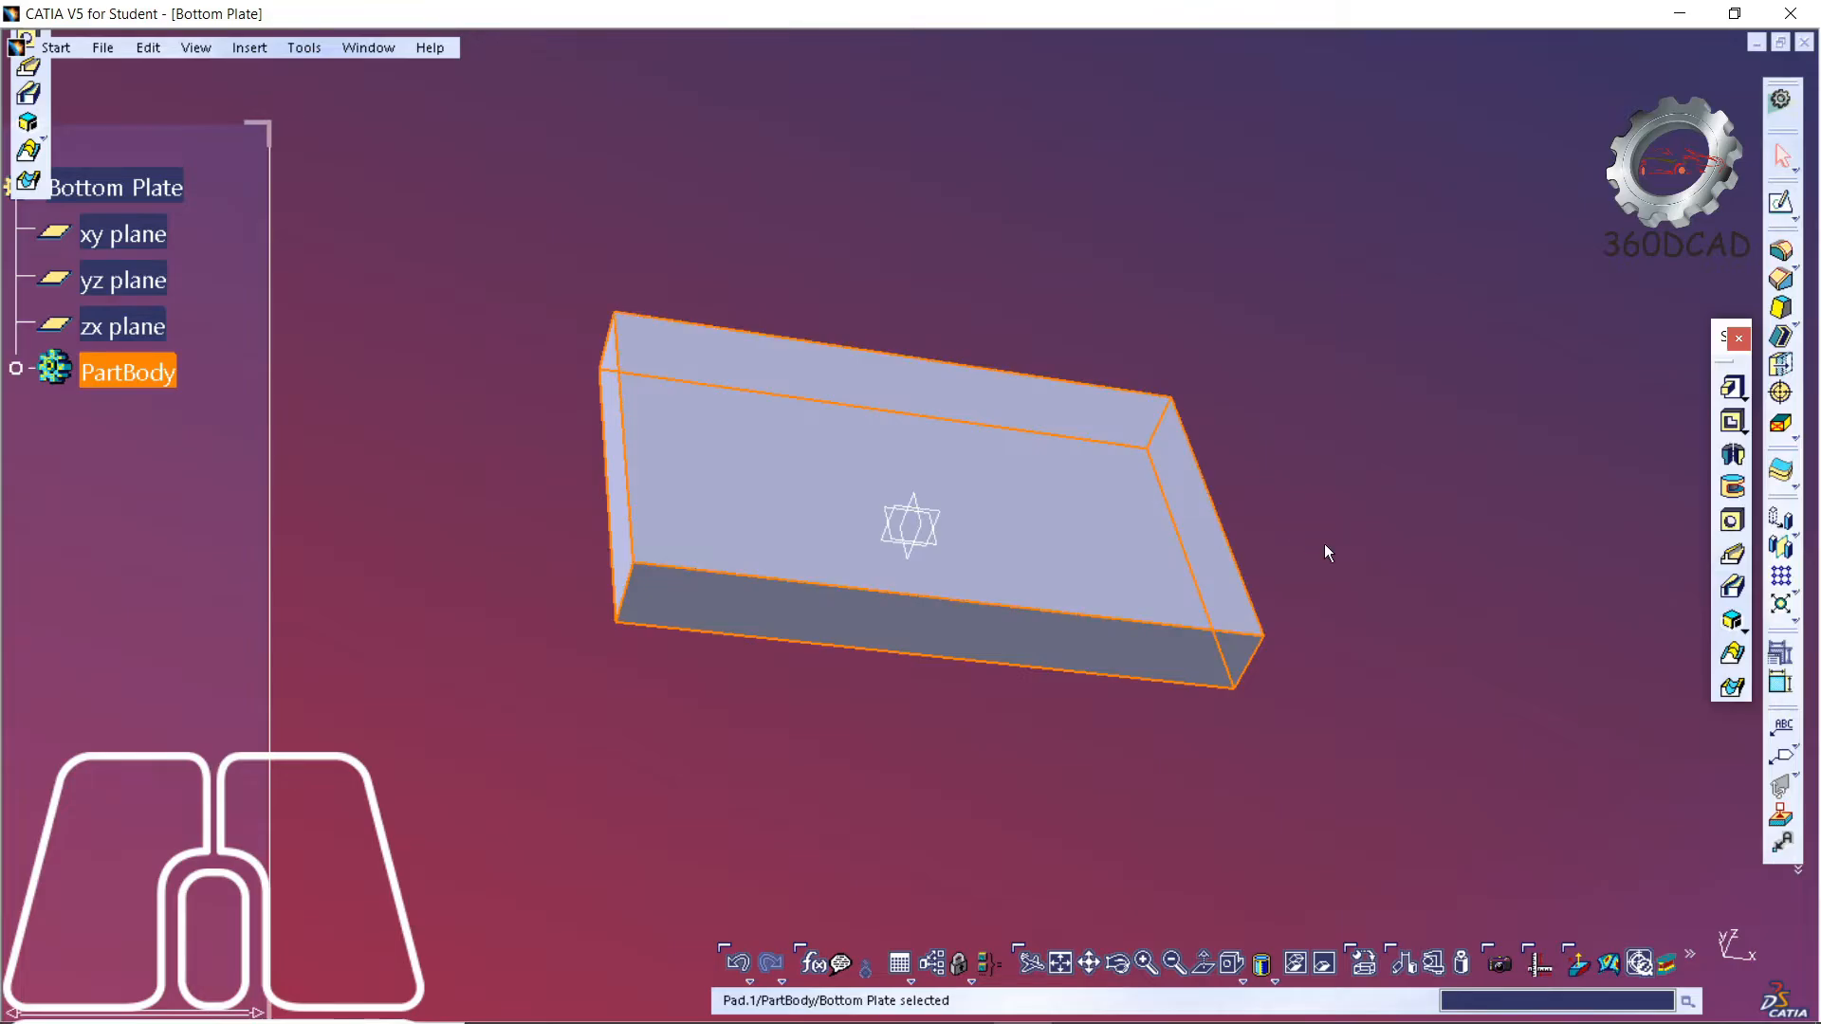
{"action": "left_click", "coordinate": [1737, 427]}
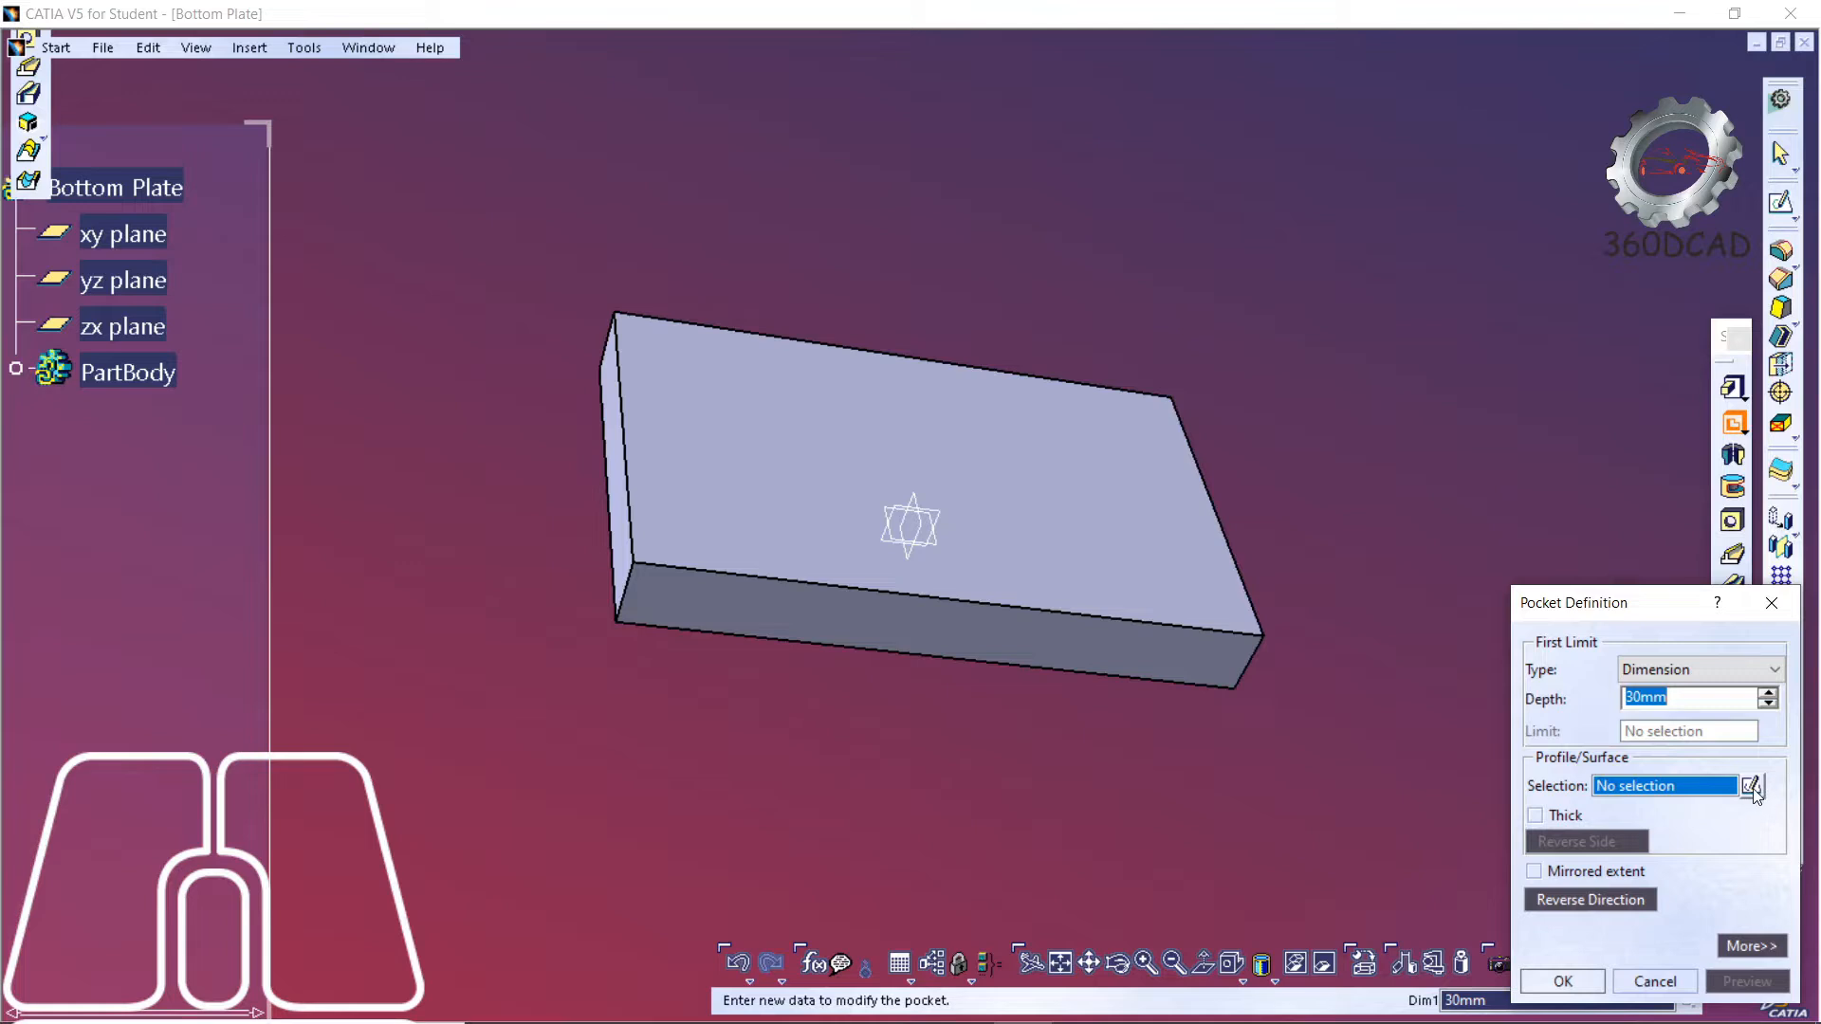
{"action": "left_click", "coordinate": [1751, 788]}
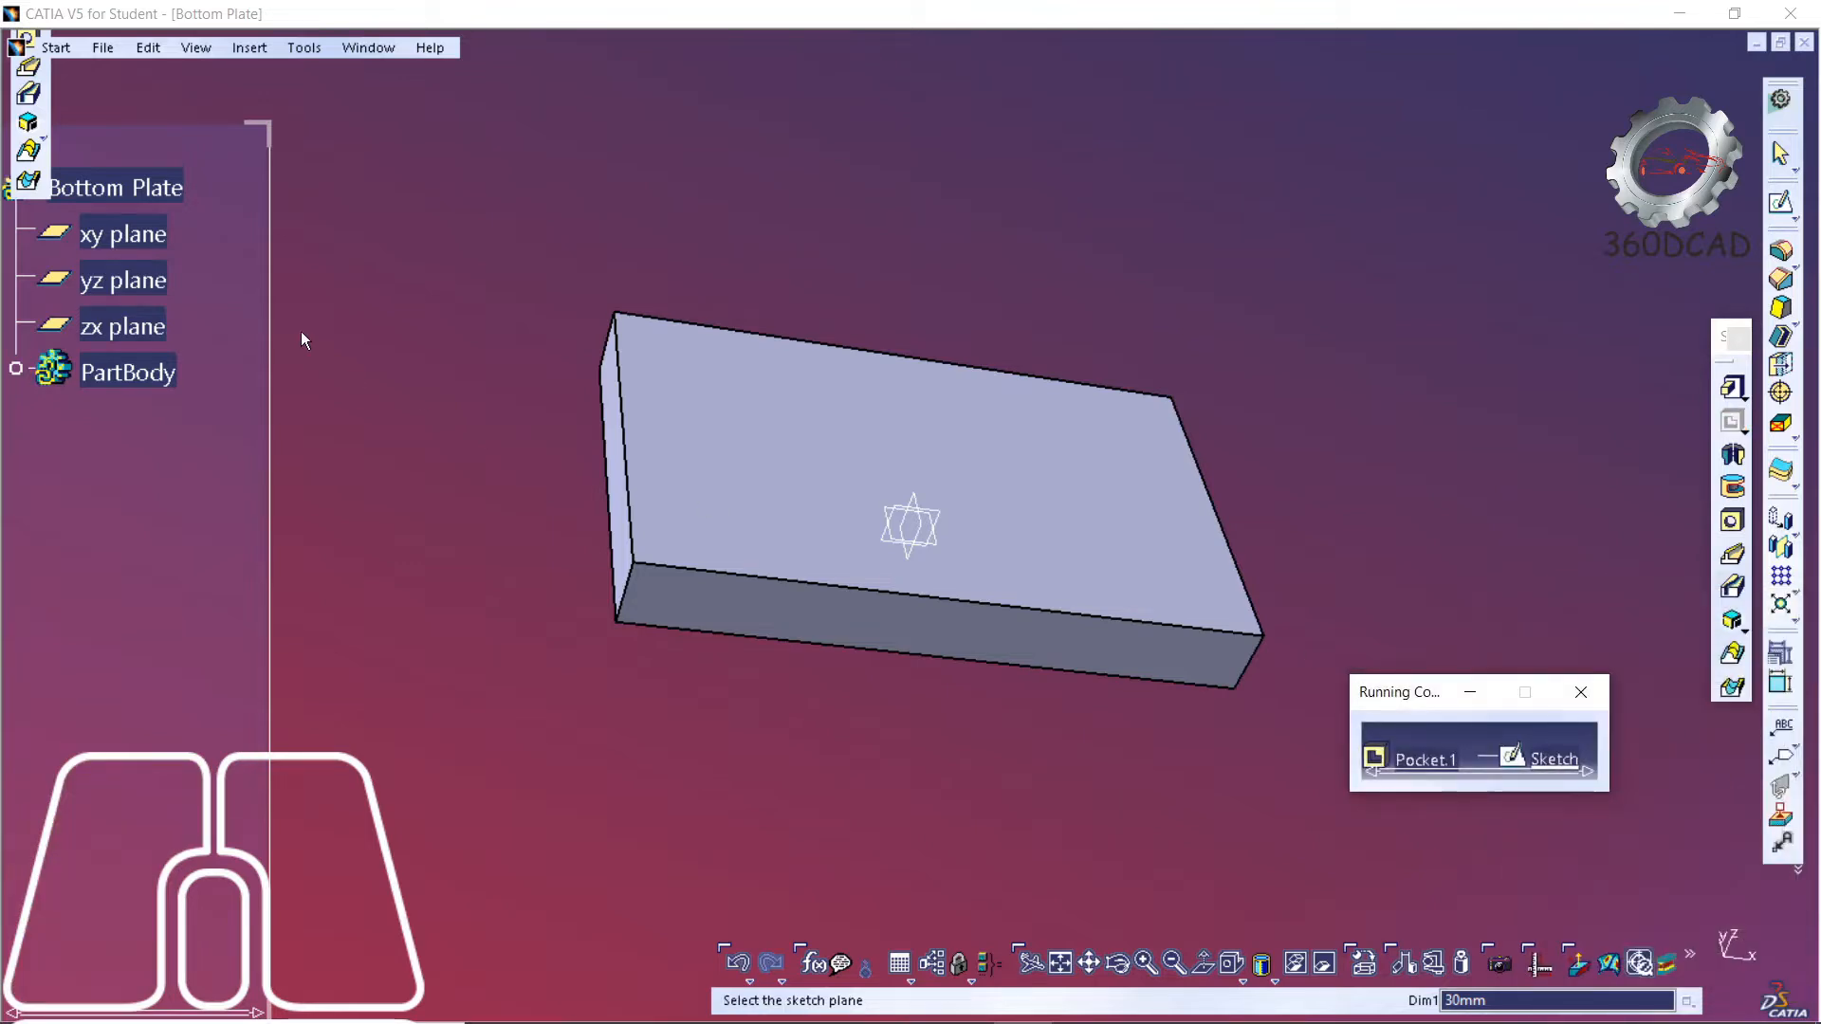
{"action": "left_click", "coordinate": [754, 496]}
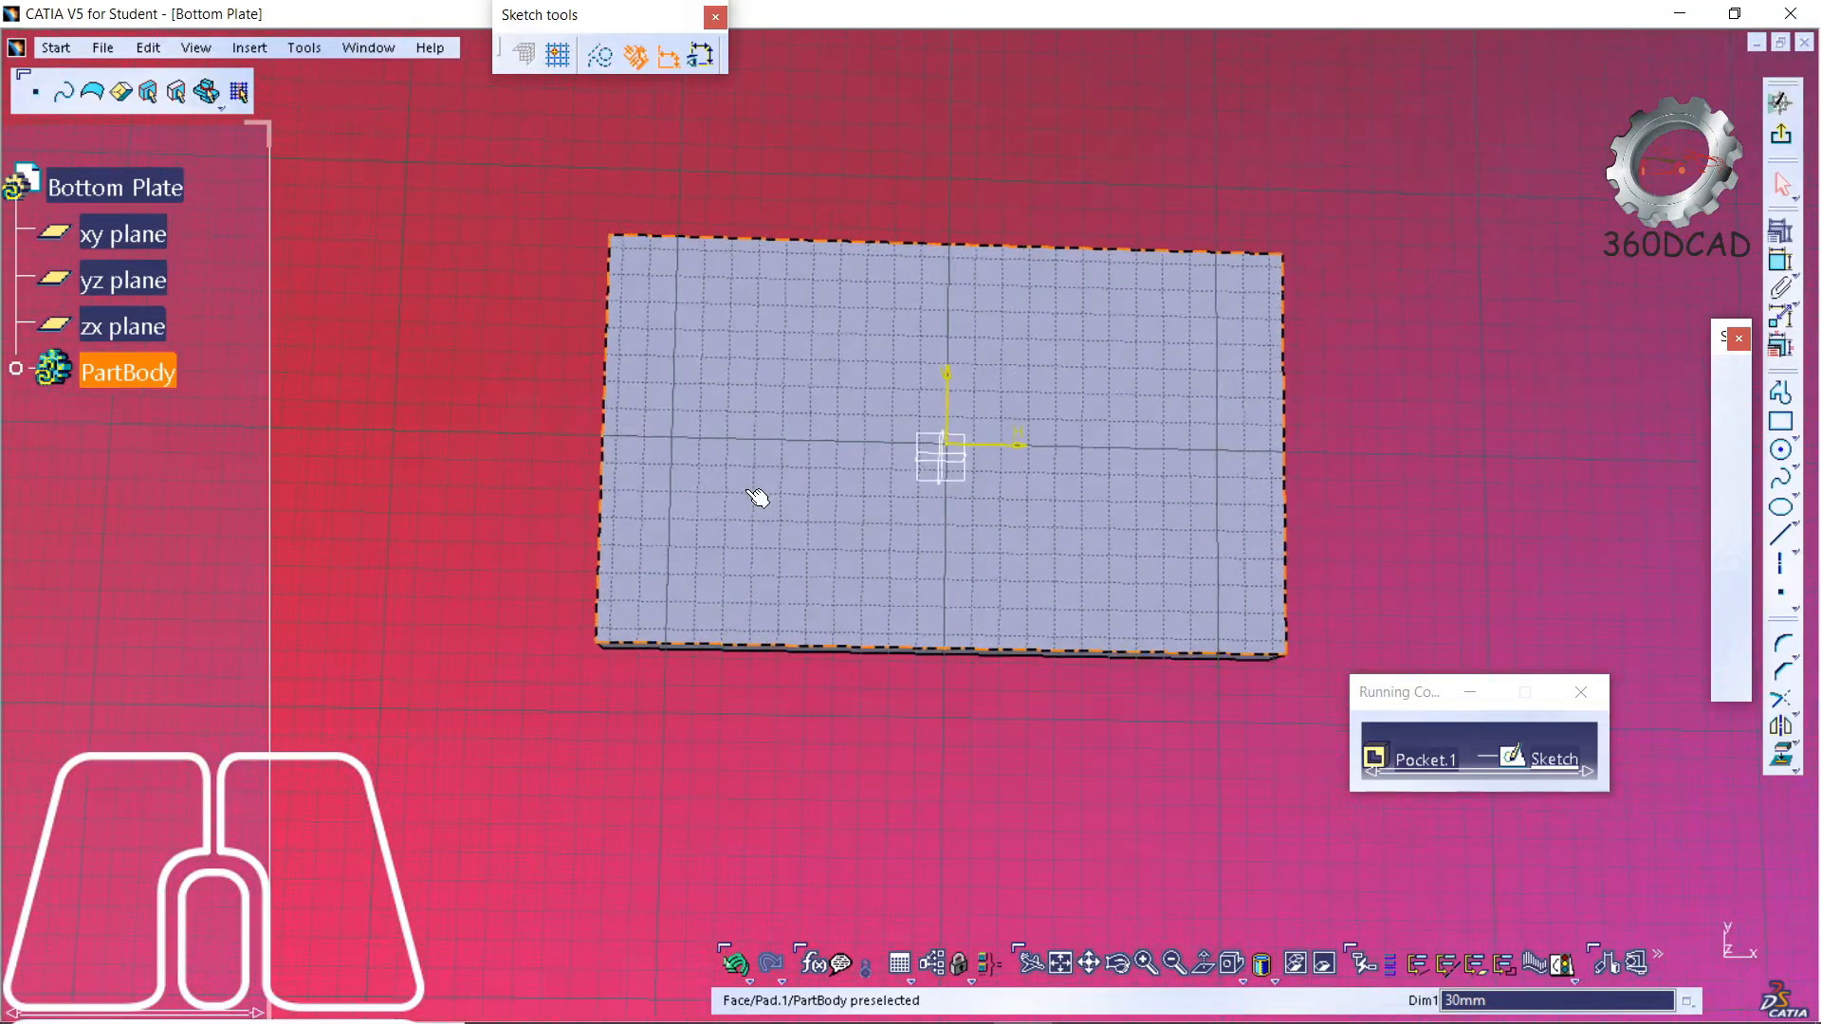
- Sketch a circle about 33 mm in diameter near the lower-left corner of the plate's face
{"action": "left_click", "coordinate": [1781, 457]}
{"action": "left_click", "coordinate": [715, 548]}
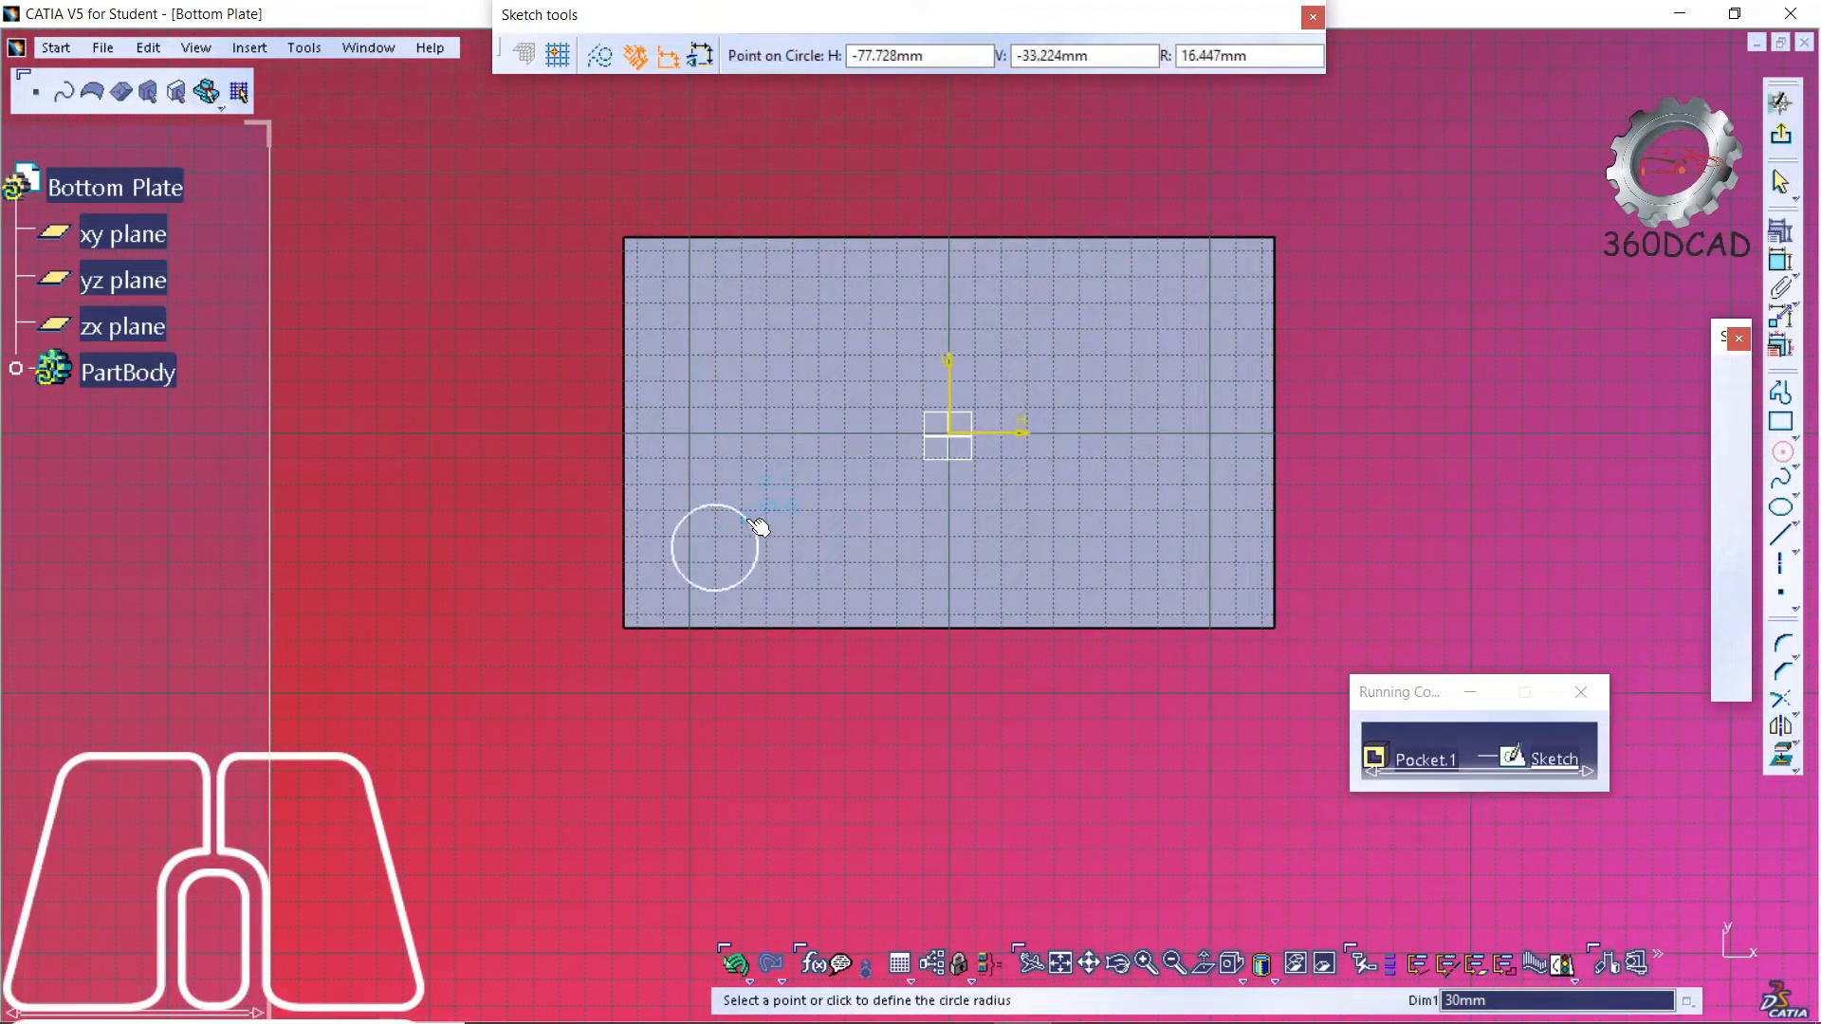
{"action": "left_click", "coordinate": [758, 527]}
- Dimension the circle's diameter and set it to 25 mm
{"action": "left_click", "coordinate": [1781, 261]}
{"action": "left_click", "coordinate": [755, 538]}
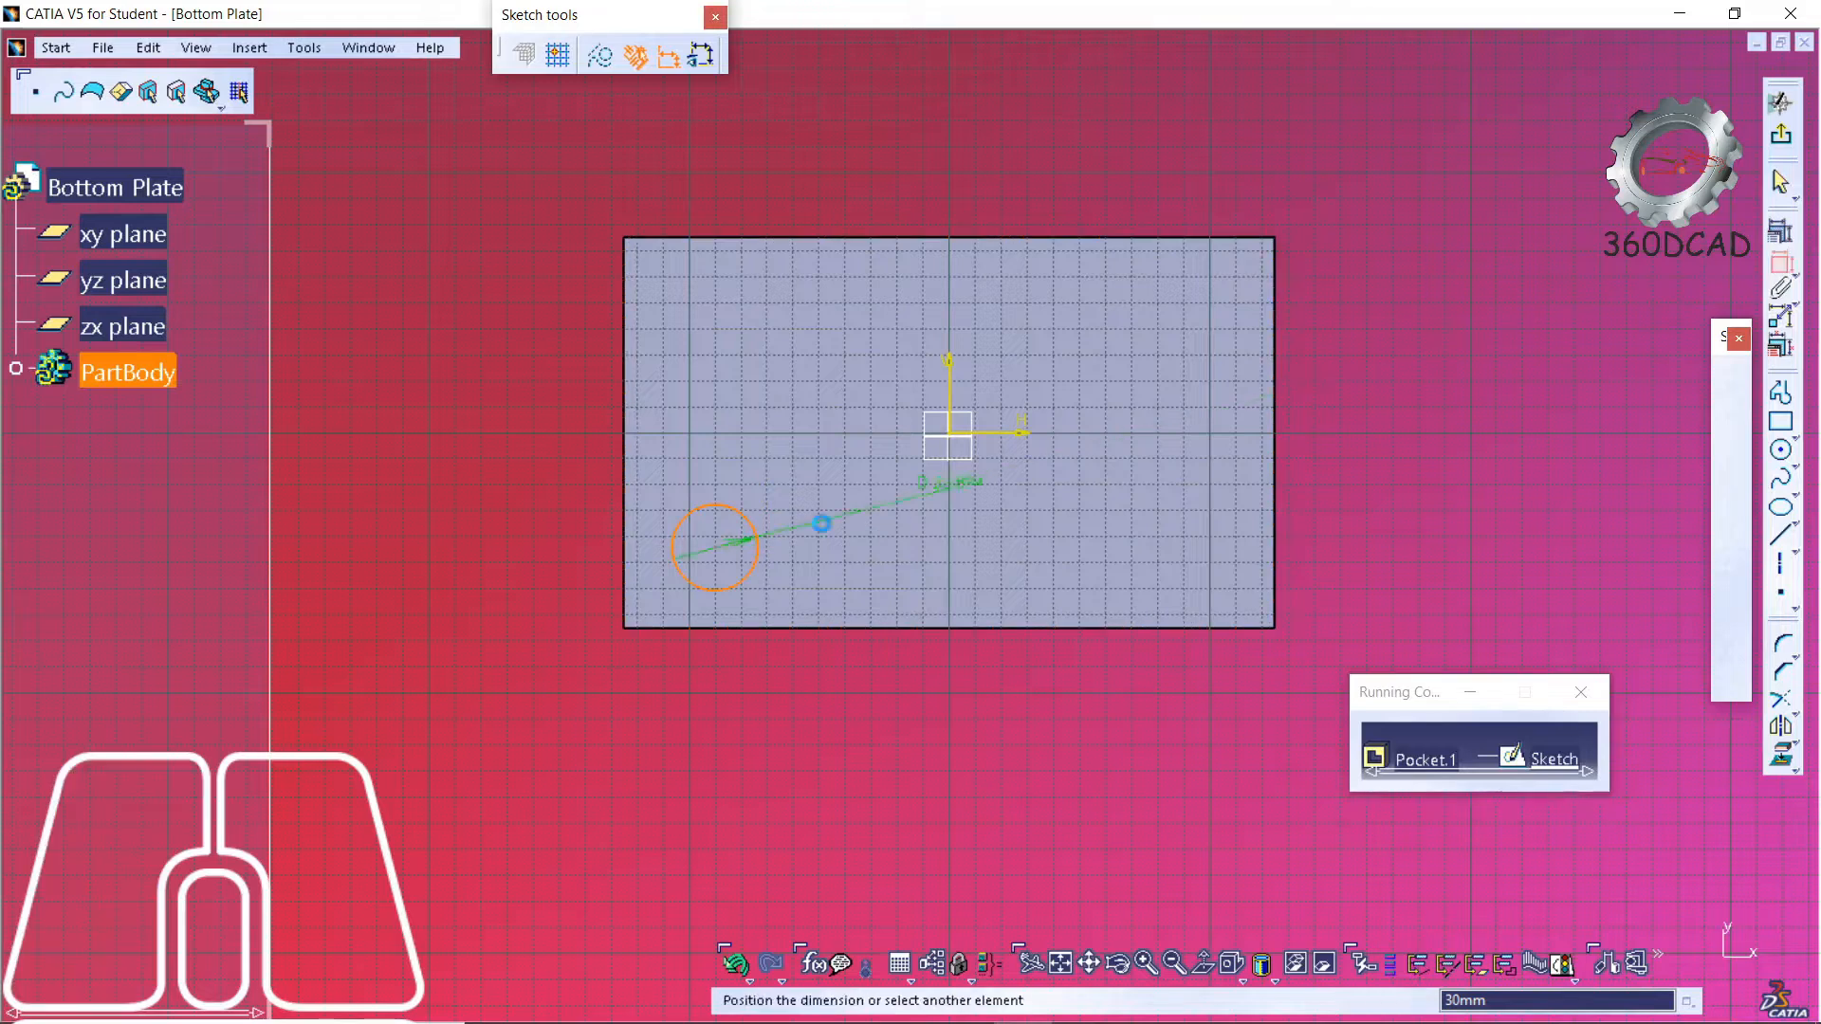
{"action": "left_click", "coordinate": [773, 474]}
{"action": "double_click", "coordinate": [788, 472]}
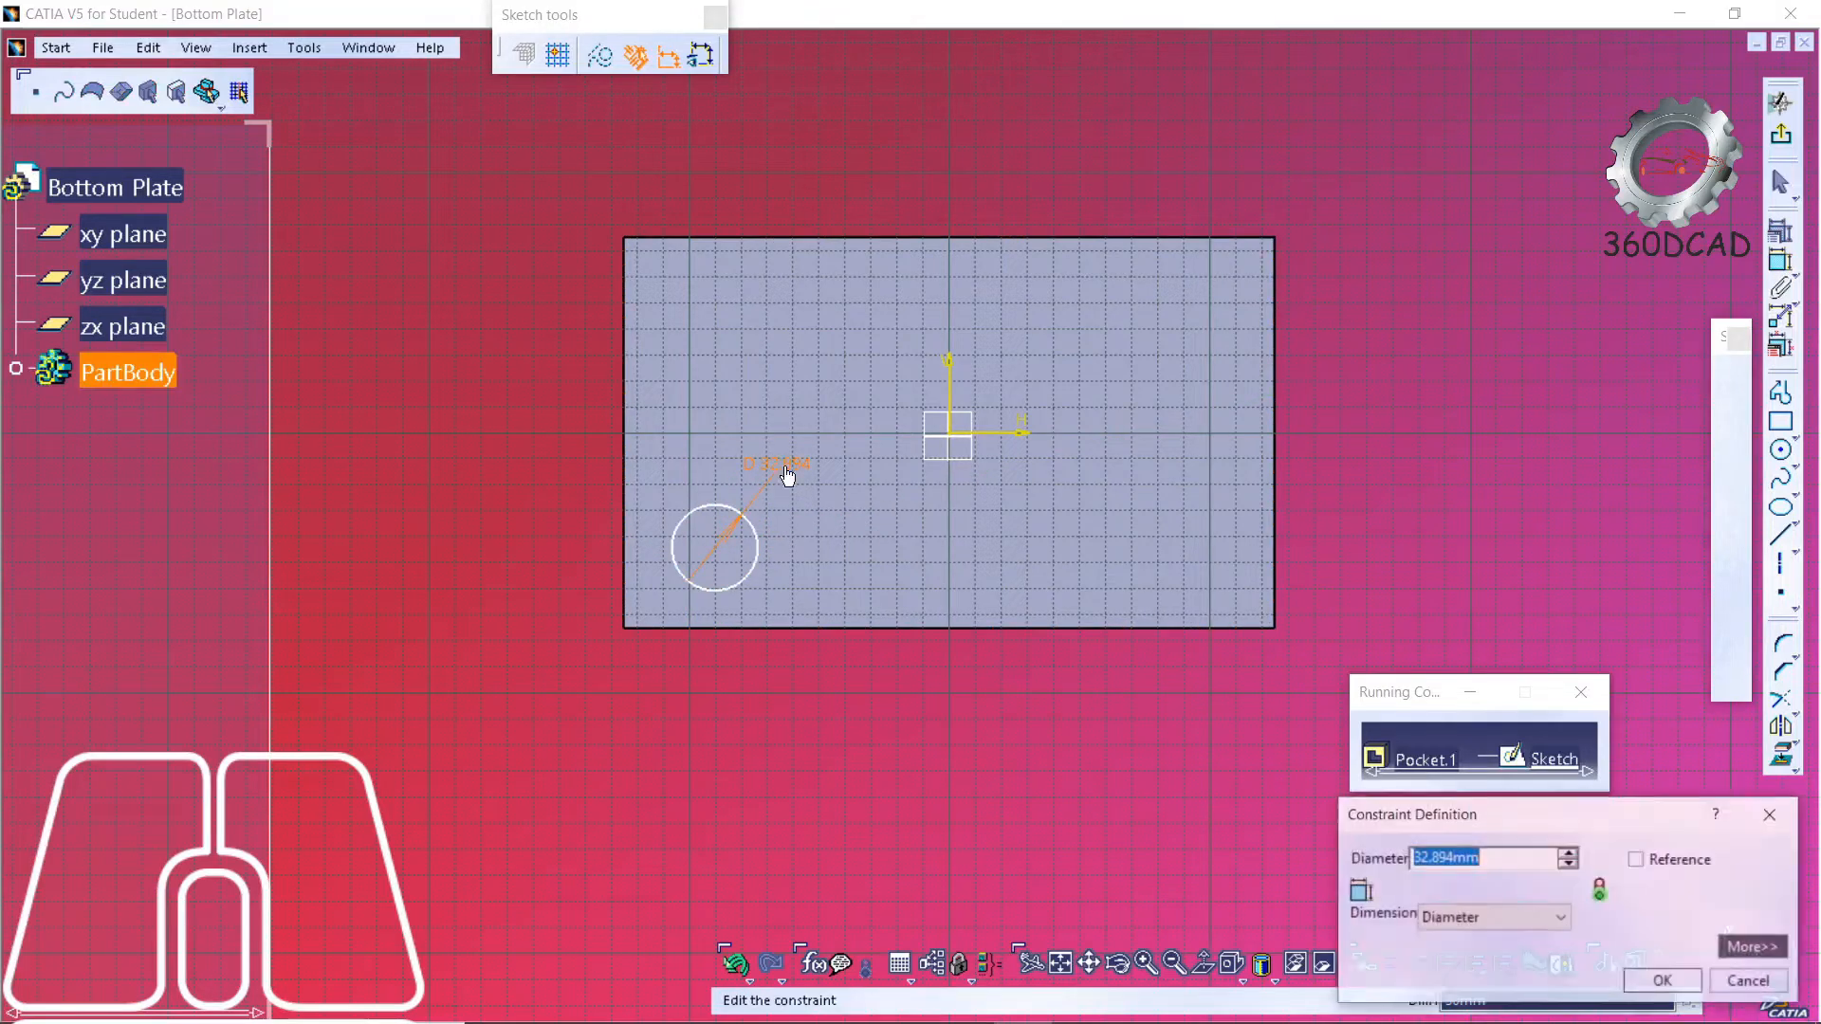
{"action": "type", "text": "25"}
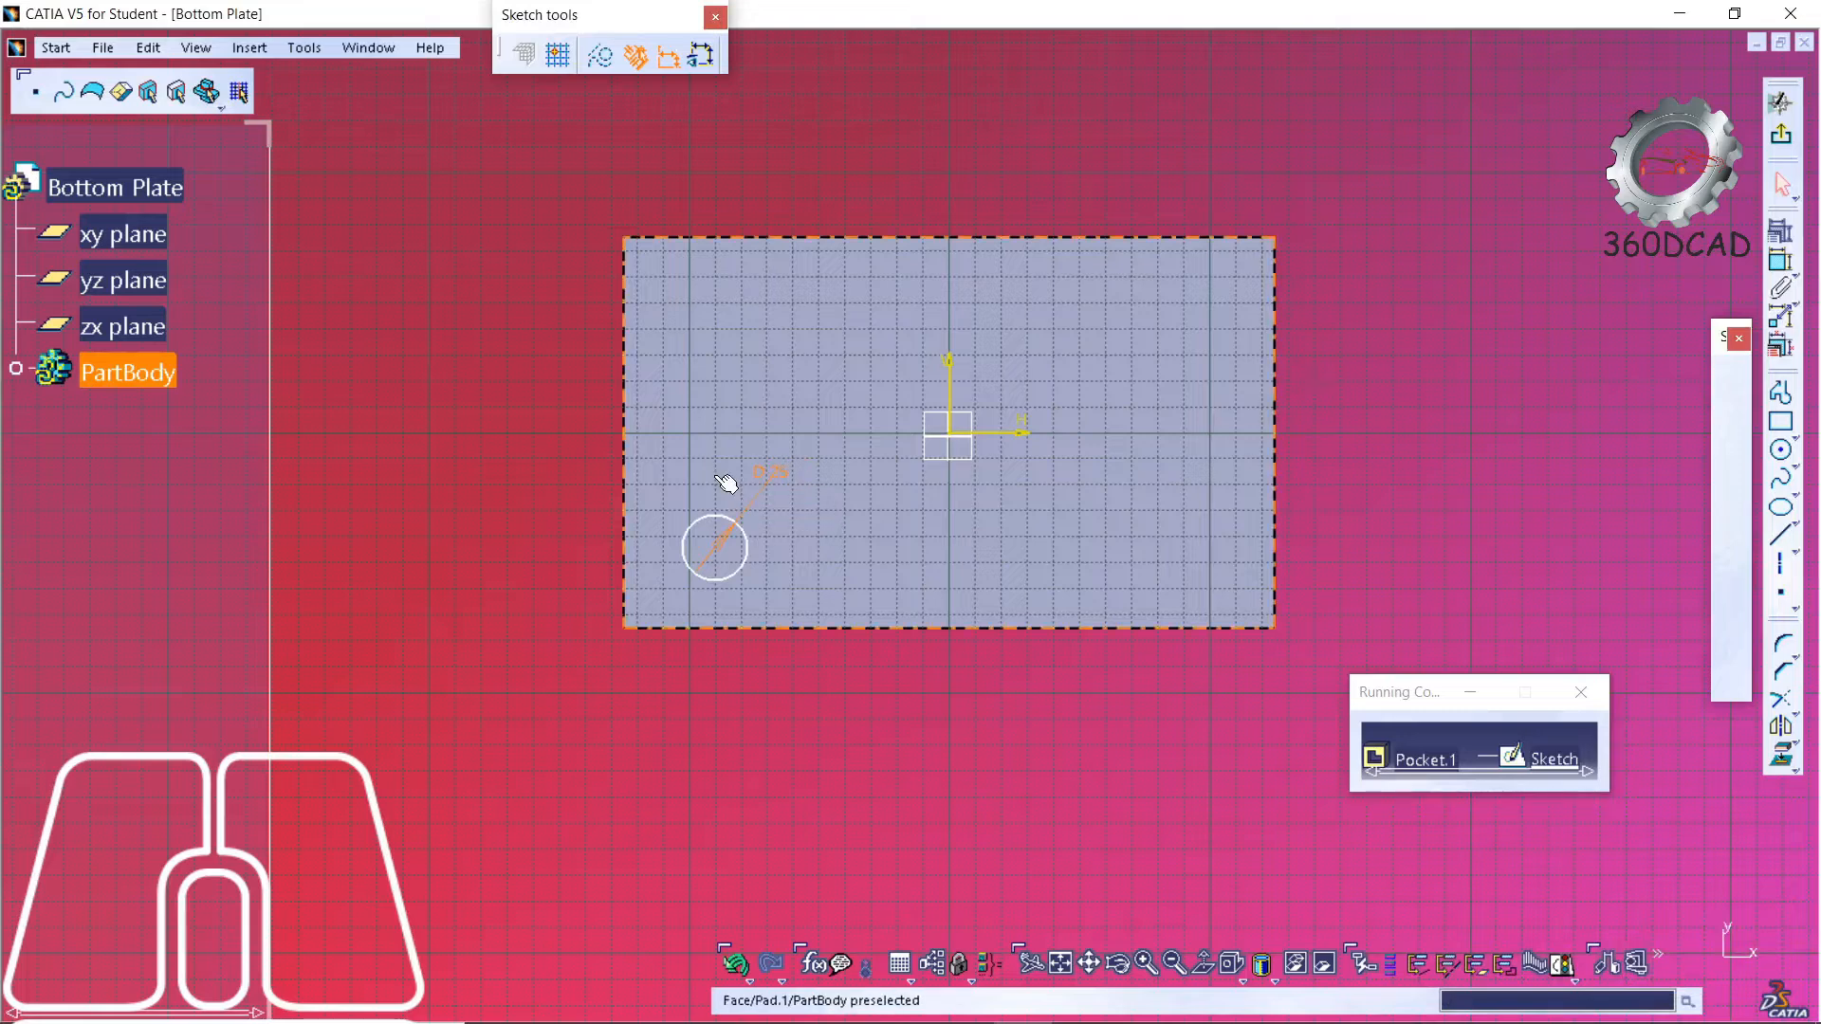
- Check the hole position in the PDF drawing and dimension the circle's vertical distance from the plate's lower edge
{"action": "key", "text": "alt+Tab"}
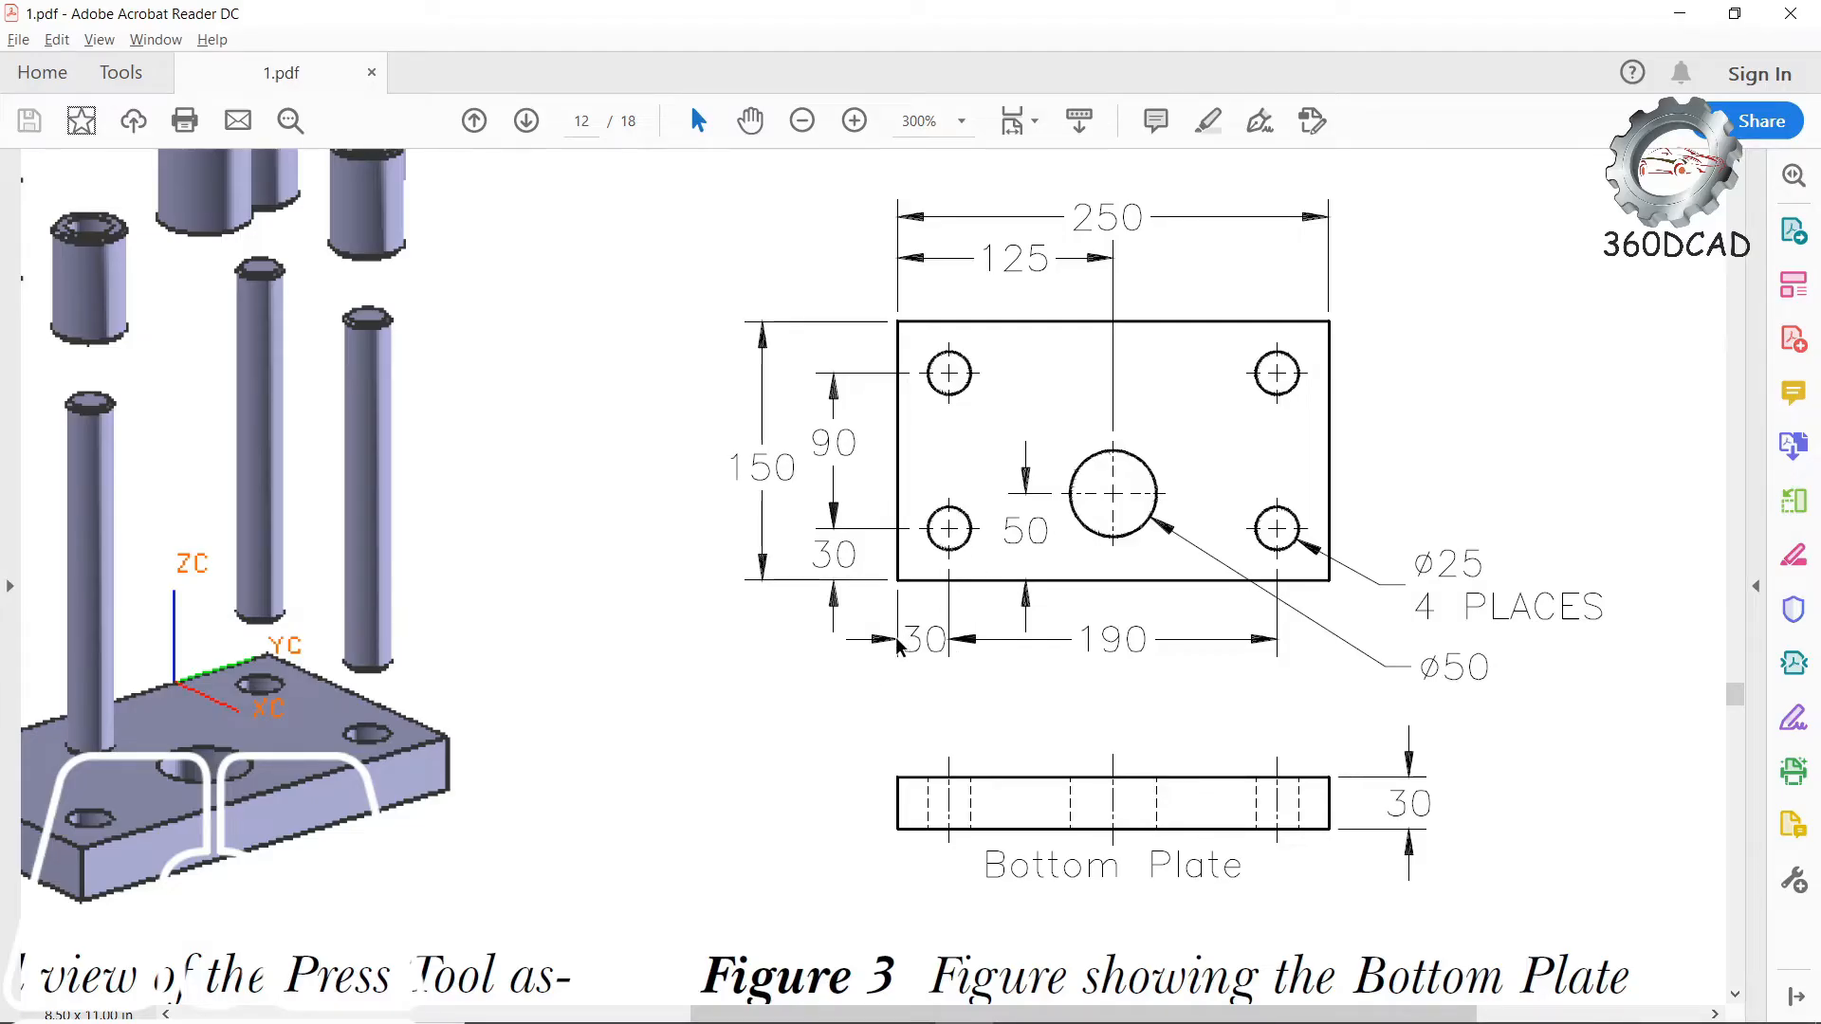
{"action": "key", "text": "alt+Tab"}
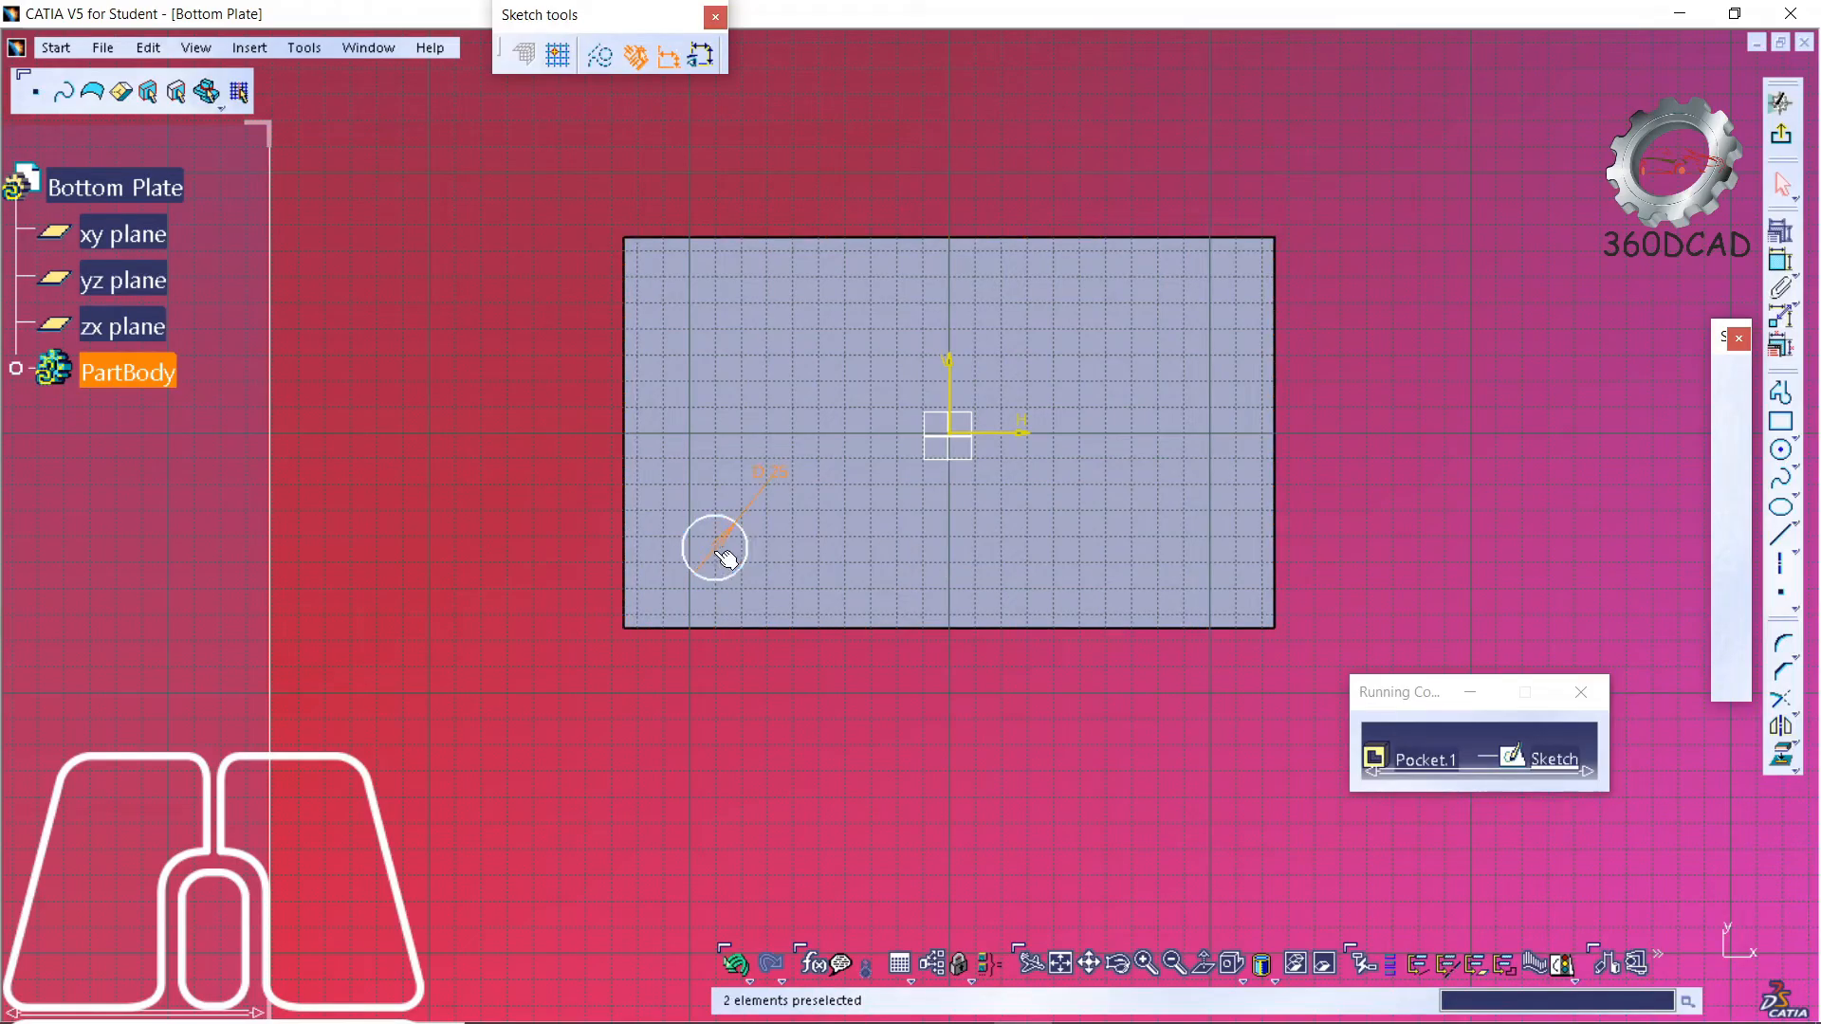
{"action": "left_click", "coordinate": [1781, 261]}
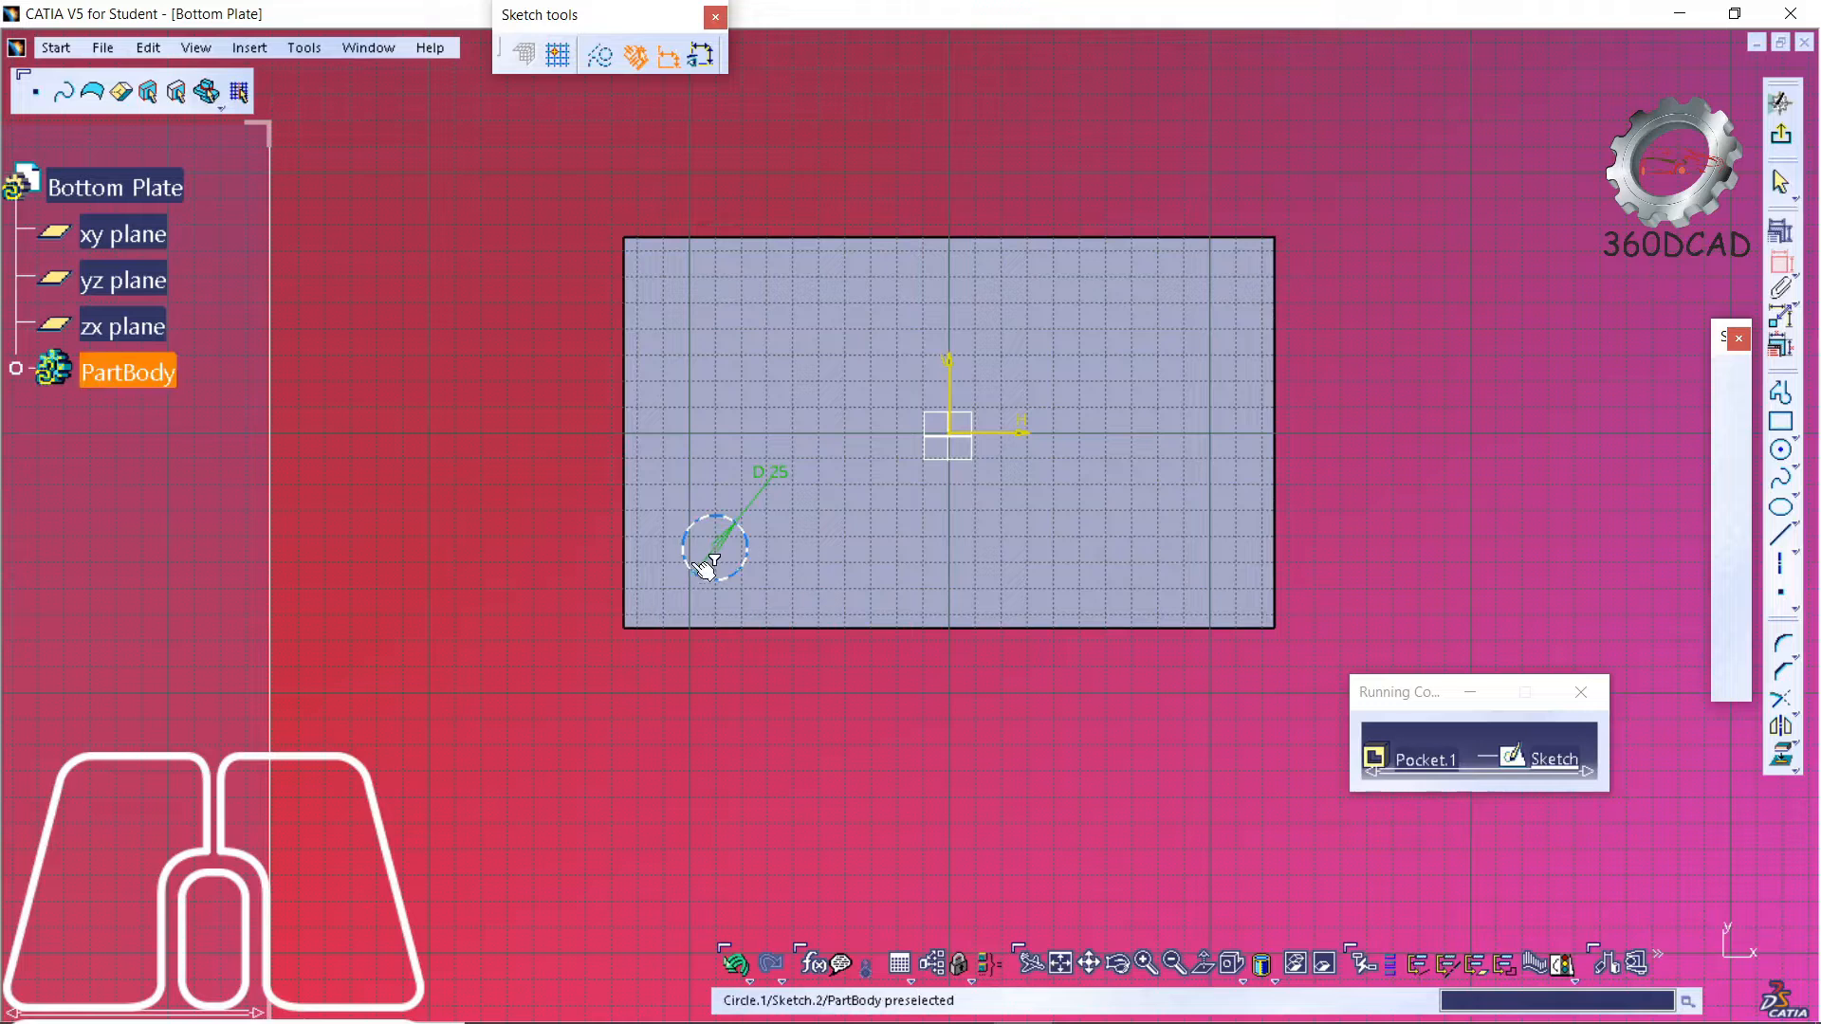
{"action": "left_click", "coordinate": [721, 589]}
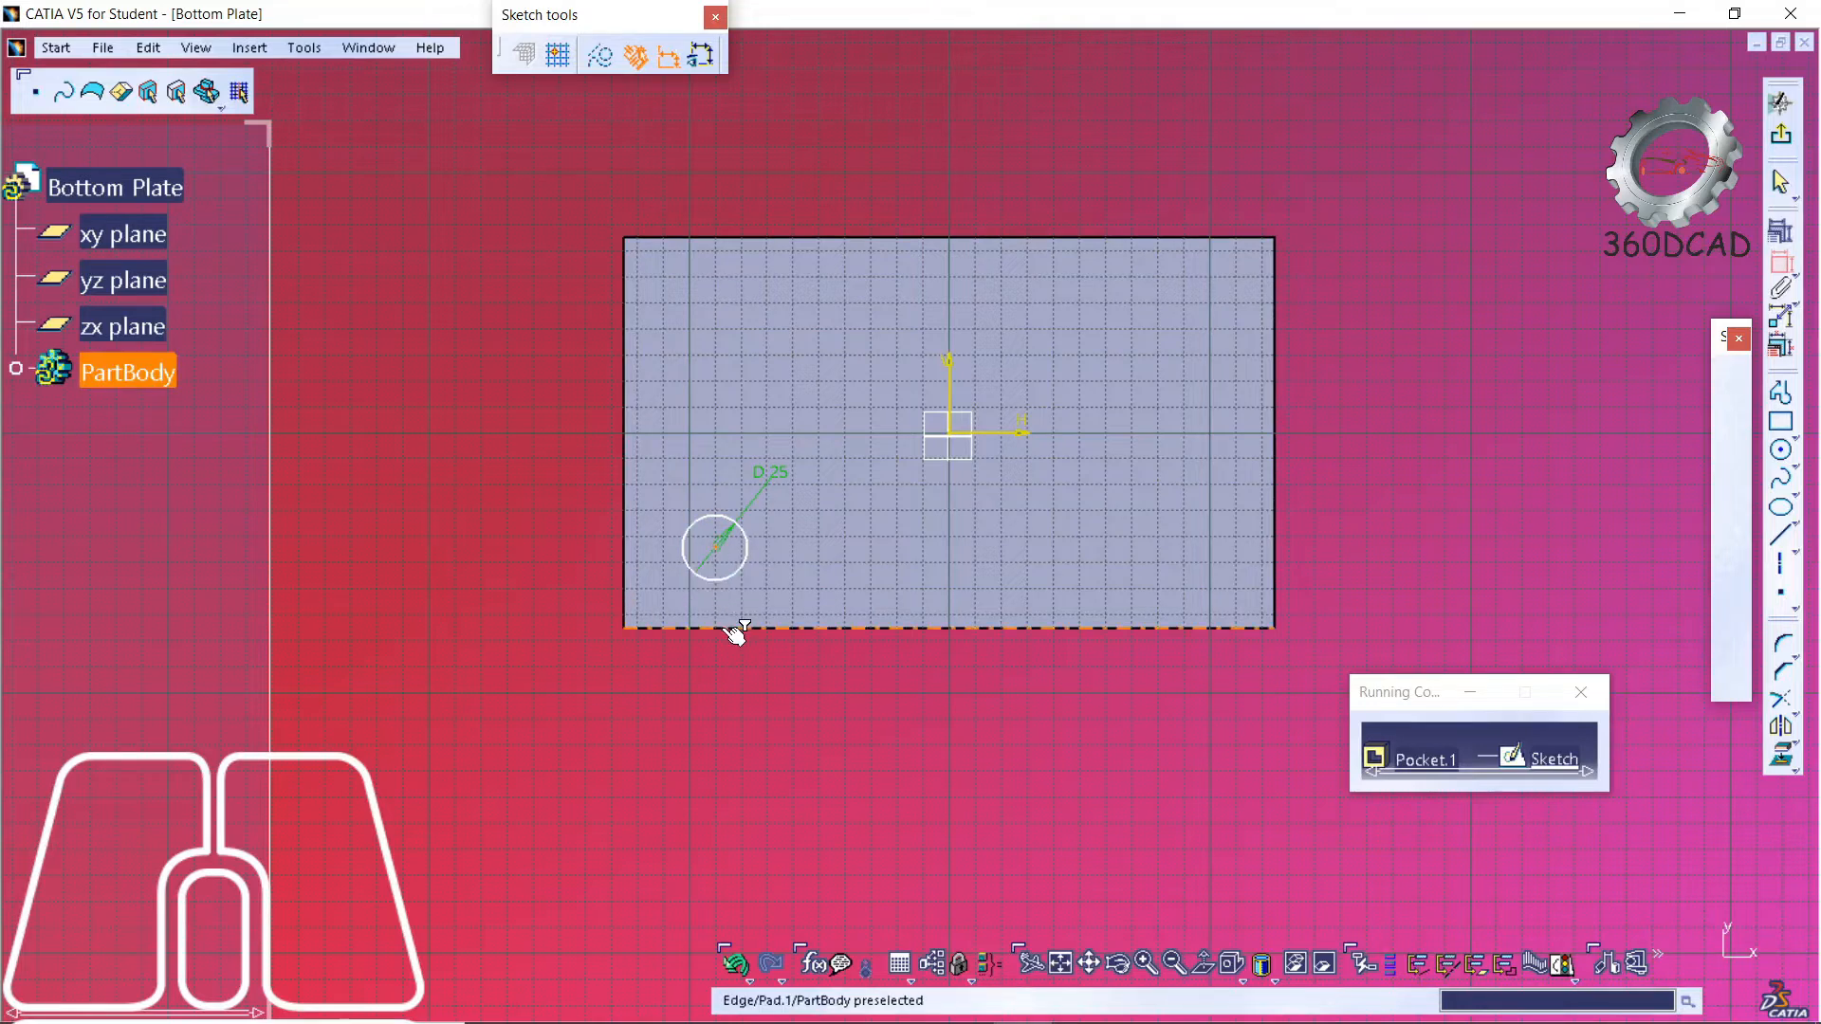
{"action": "left_click", "coordinate": [586, 589]}
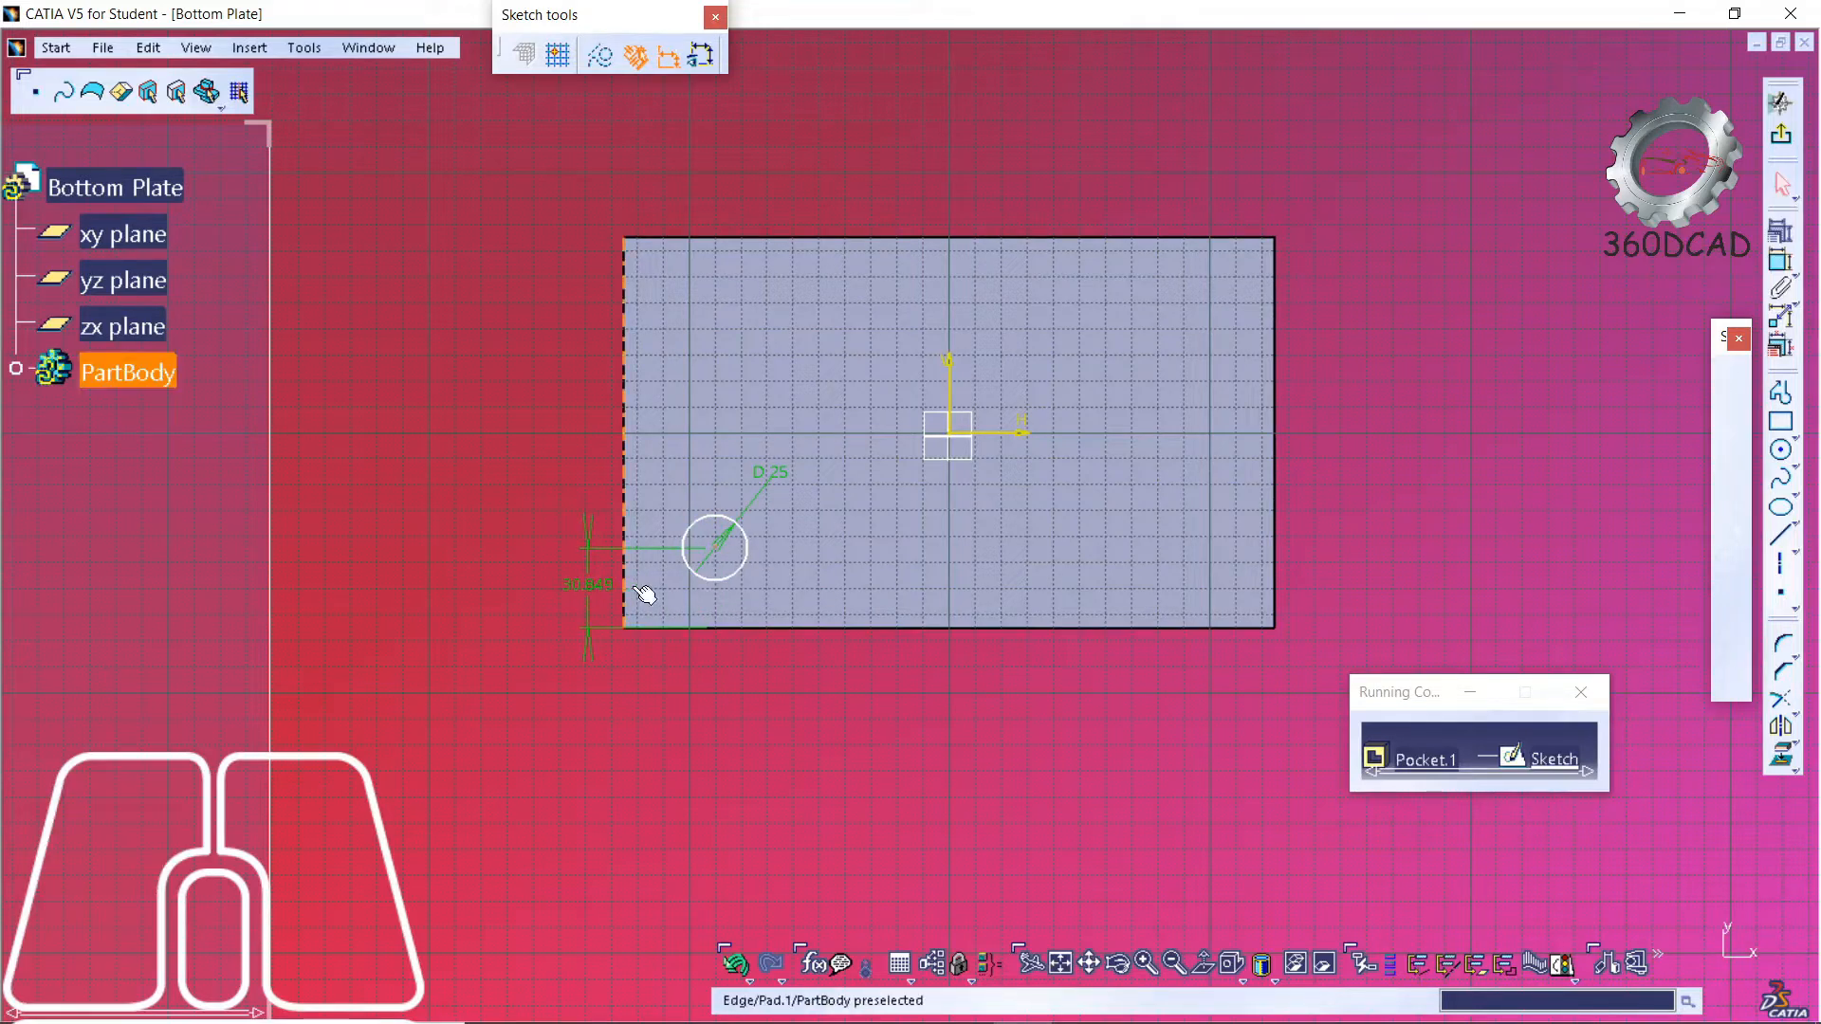
- Constrain the circle's centre to a distance of 30 mm from the plate's left edge
{"action": "left_click", "coordinate": [1780, 260]}
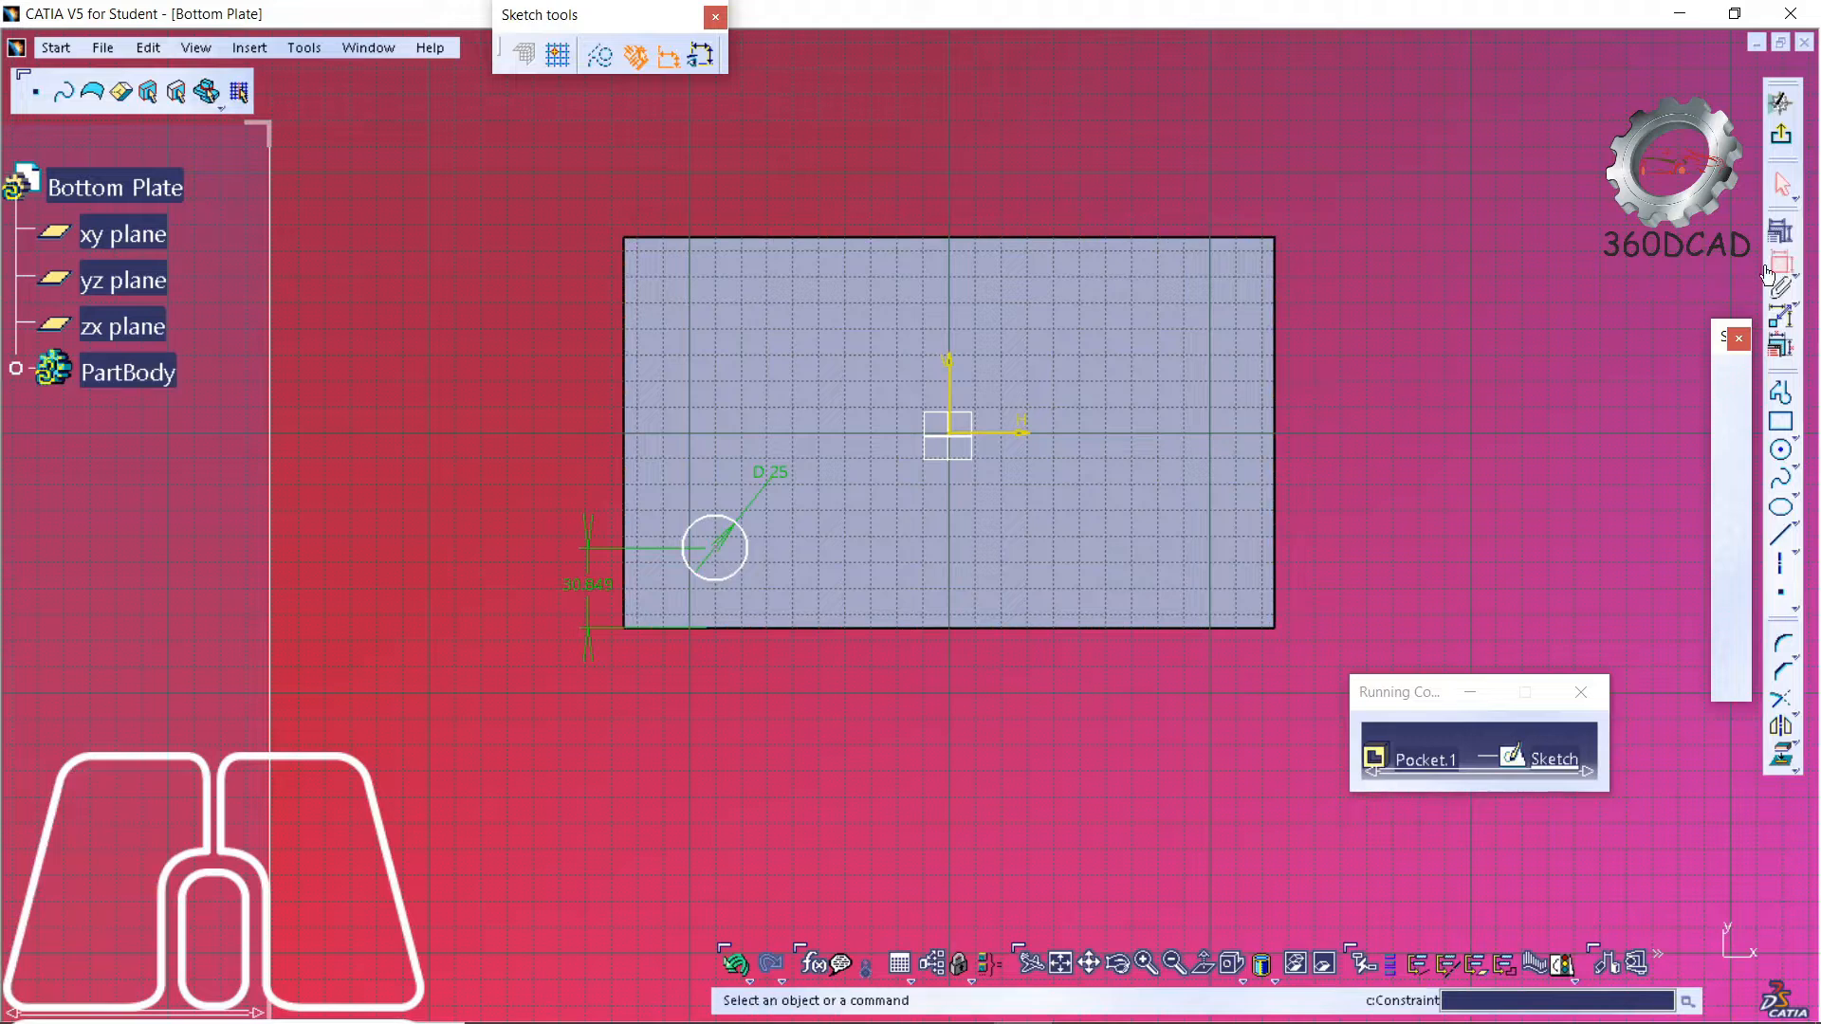
{"action": "left_click", "coordinate": [715, 558]}
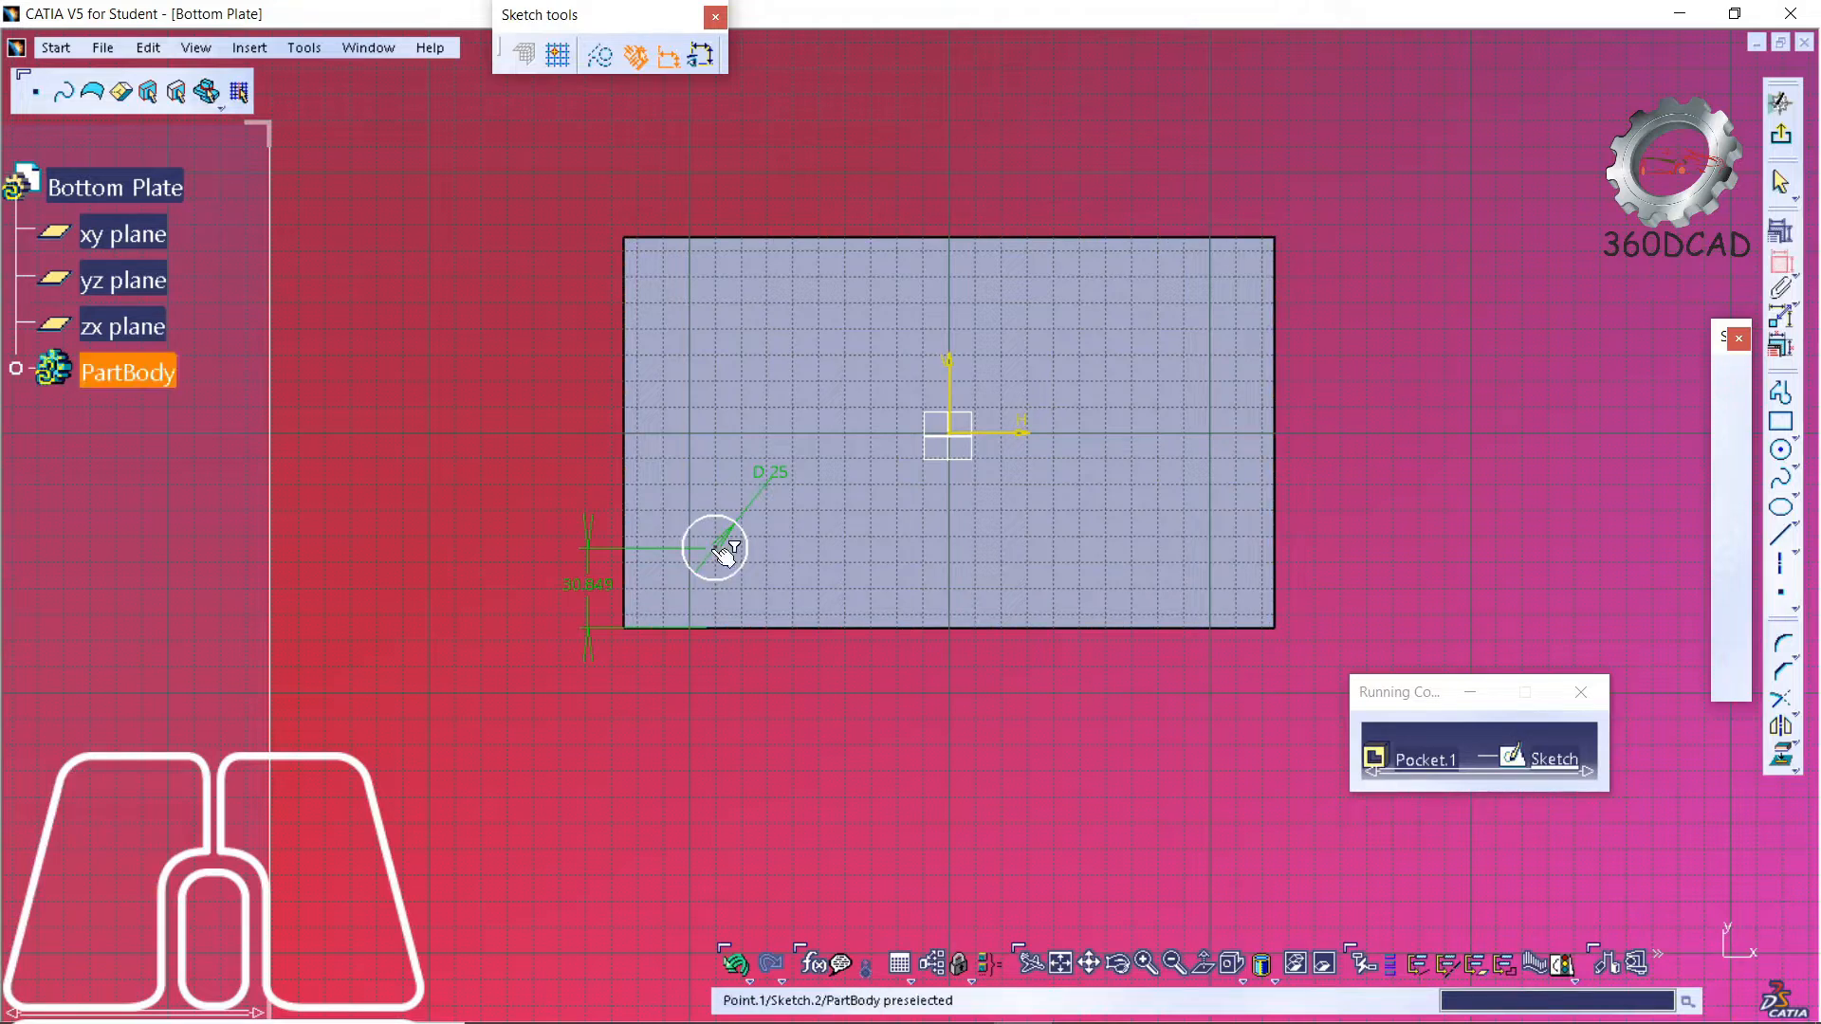
{"action": "left_click", "coordinate": [628, 528]}
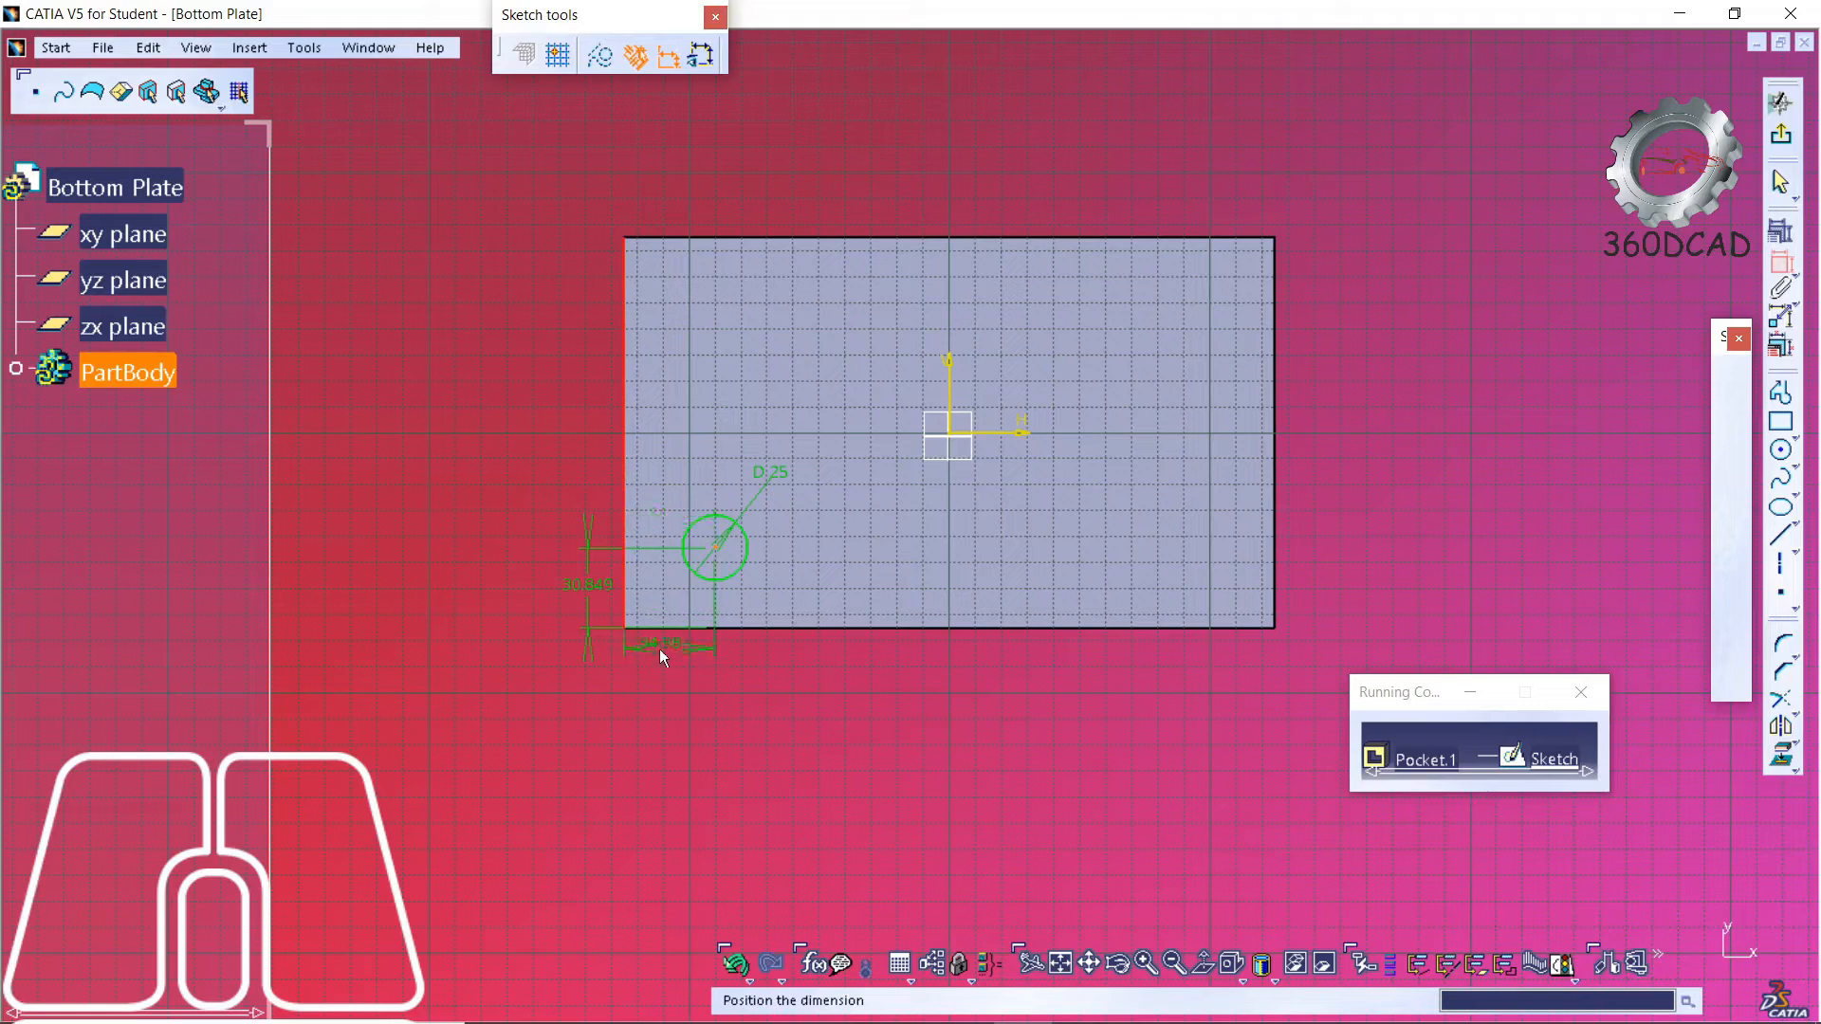
{"action": "left_click", "coordinate": [661, 664]}
{"action": "double_click", "coordinate": [667, 654]}
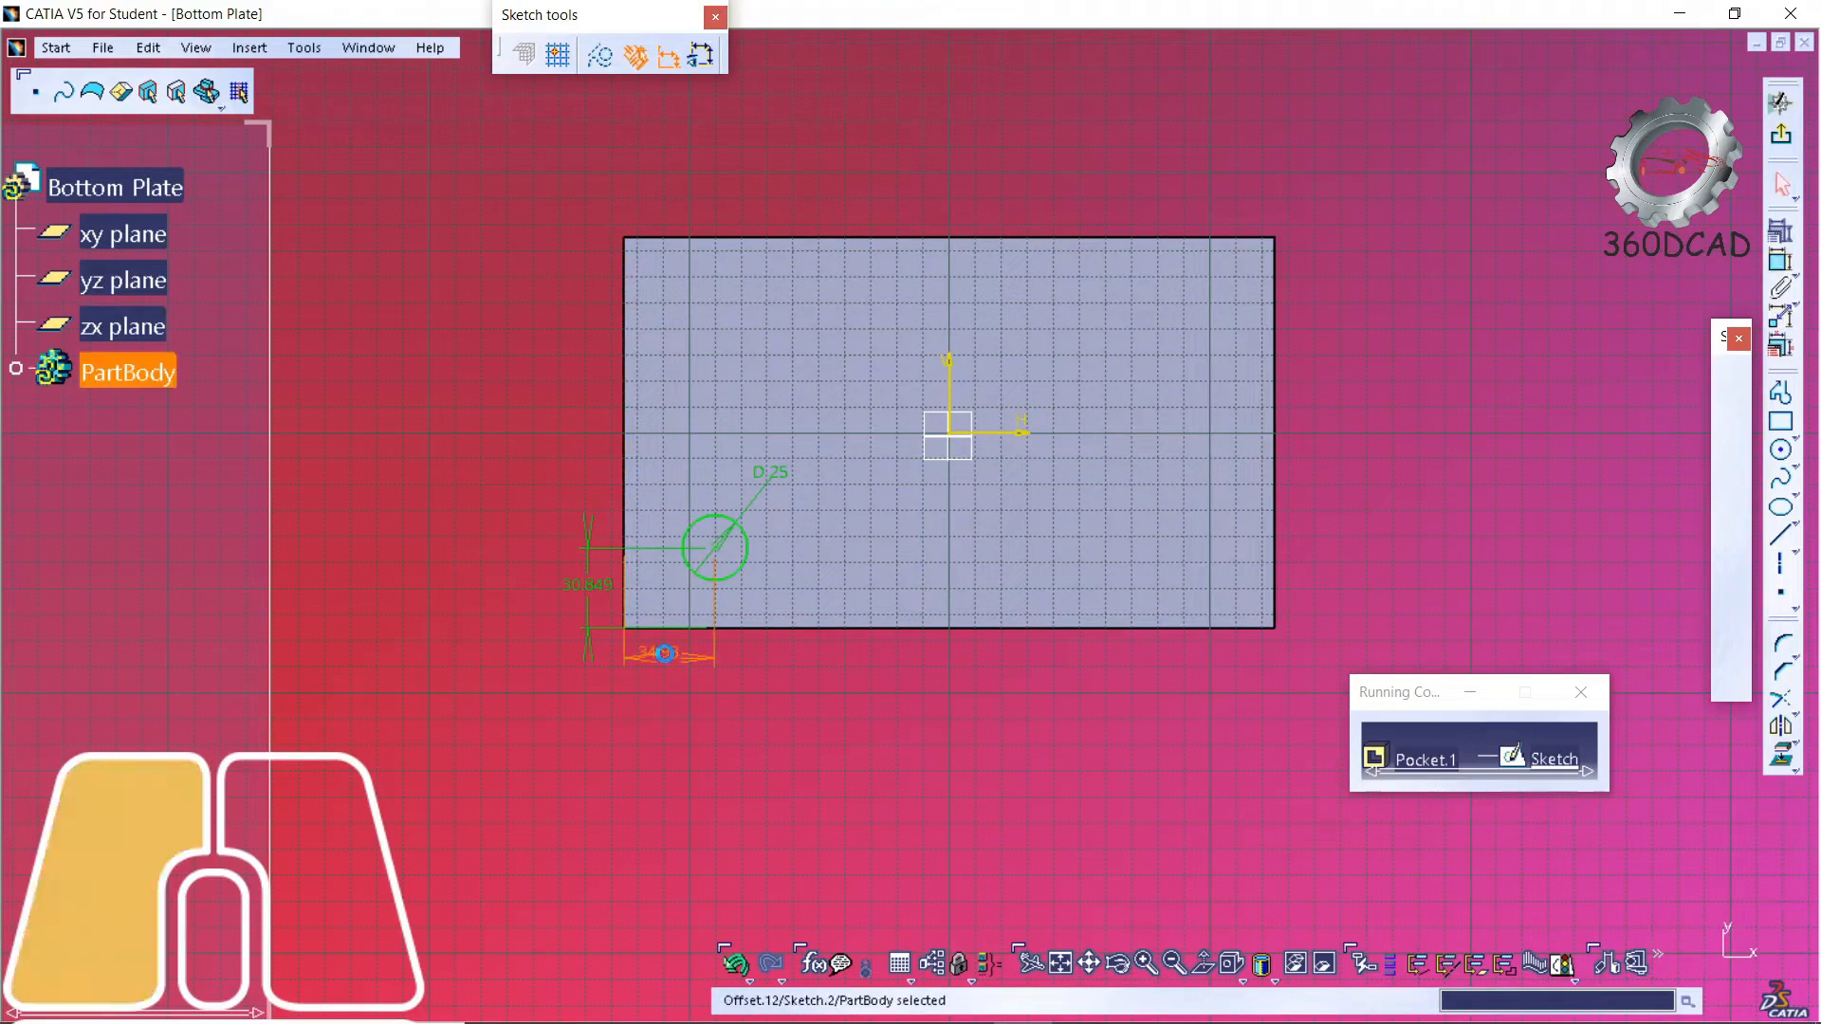
{"action": "type", "text": "30"}
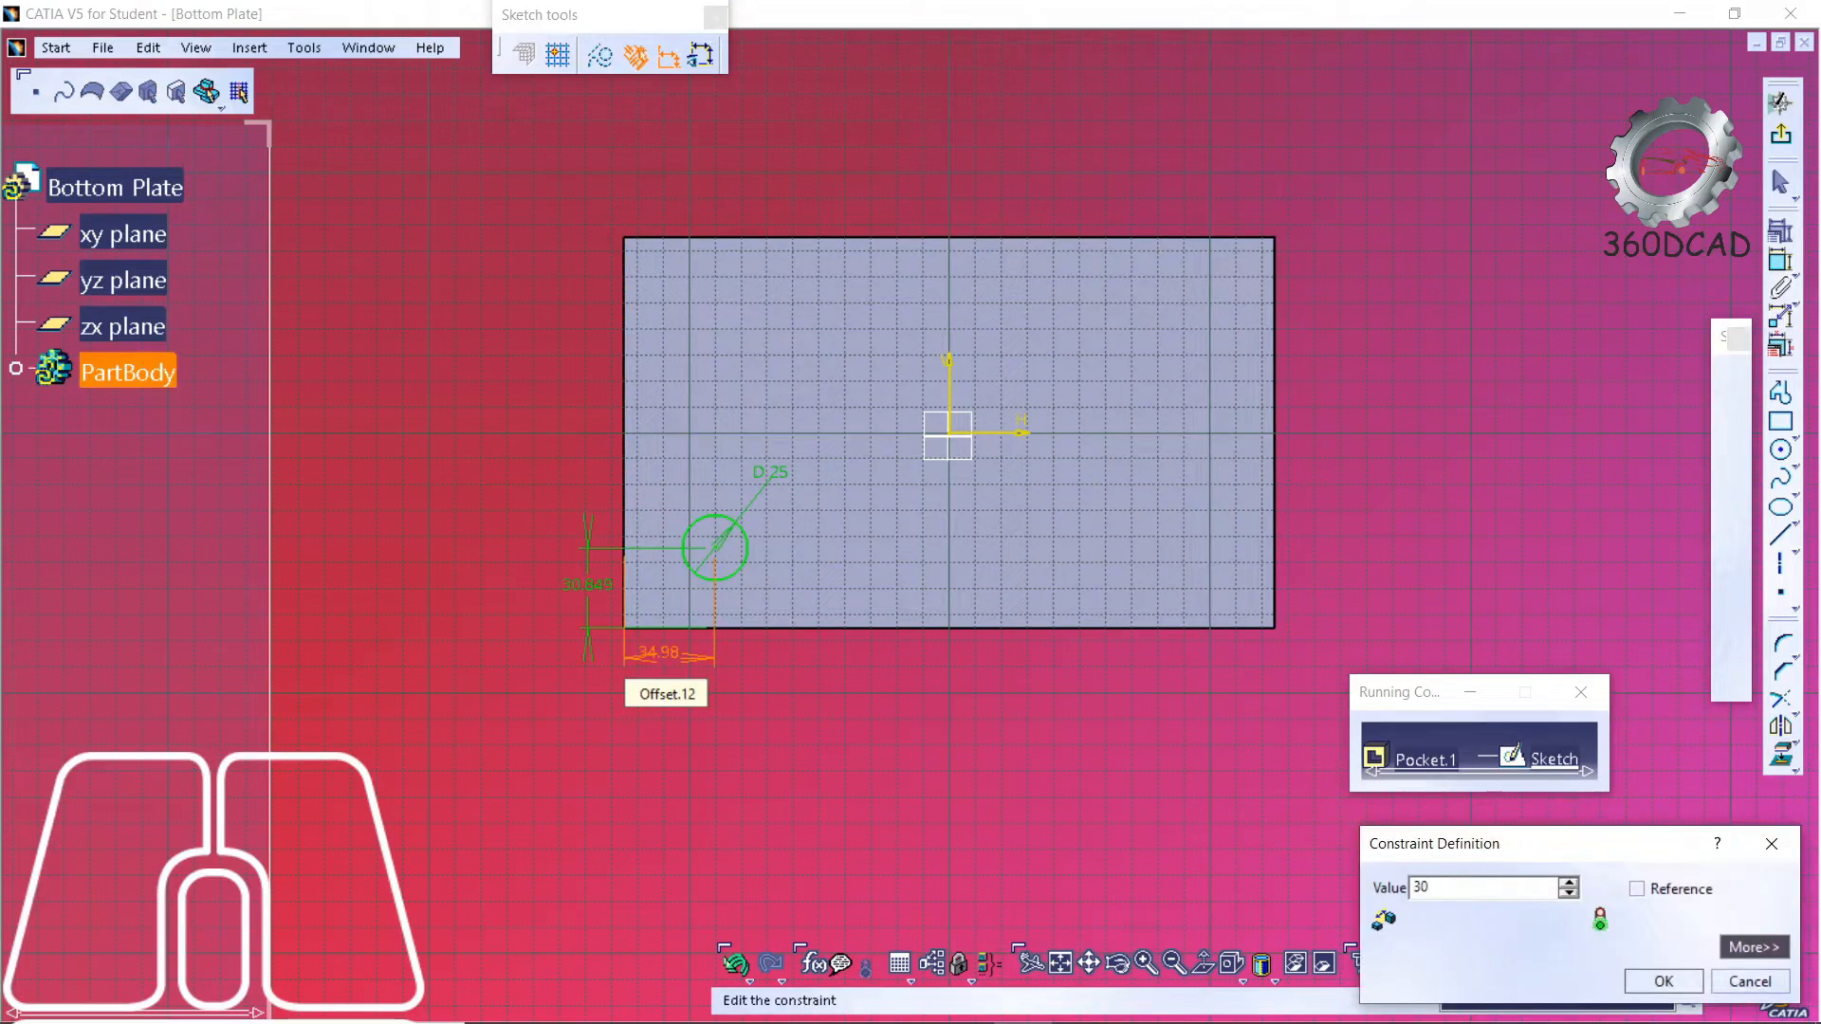
{"action": "key", "text": "Return"}
- Set the circle's distance from the plate's lower edge to 30 mm and finish the sketch
{"action": "double_click", "coordinate": [571, 588]}
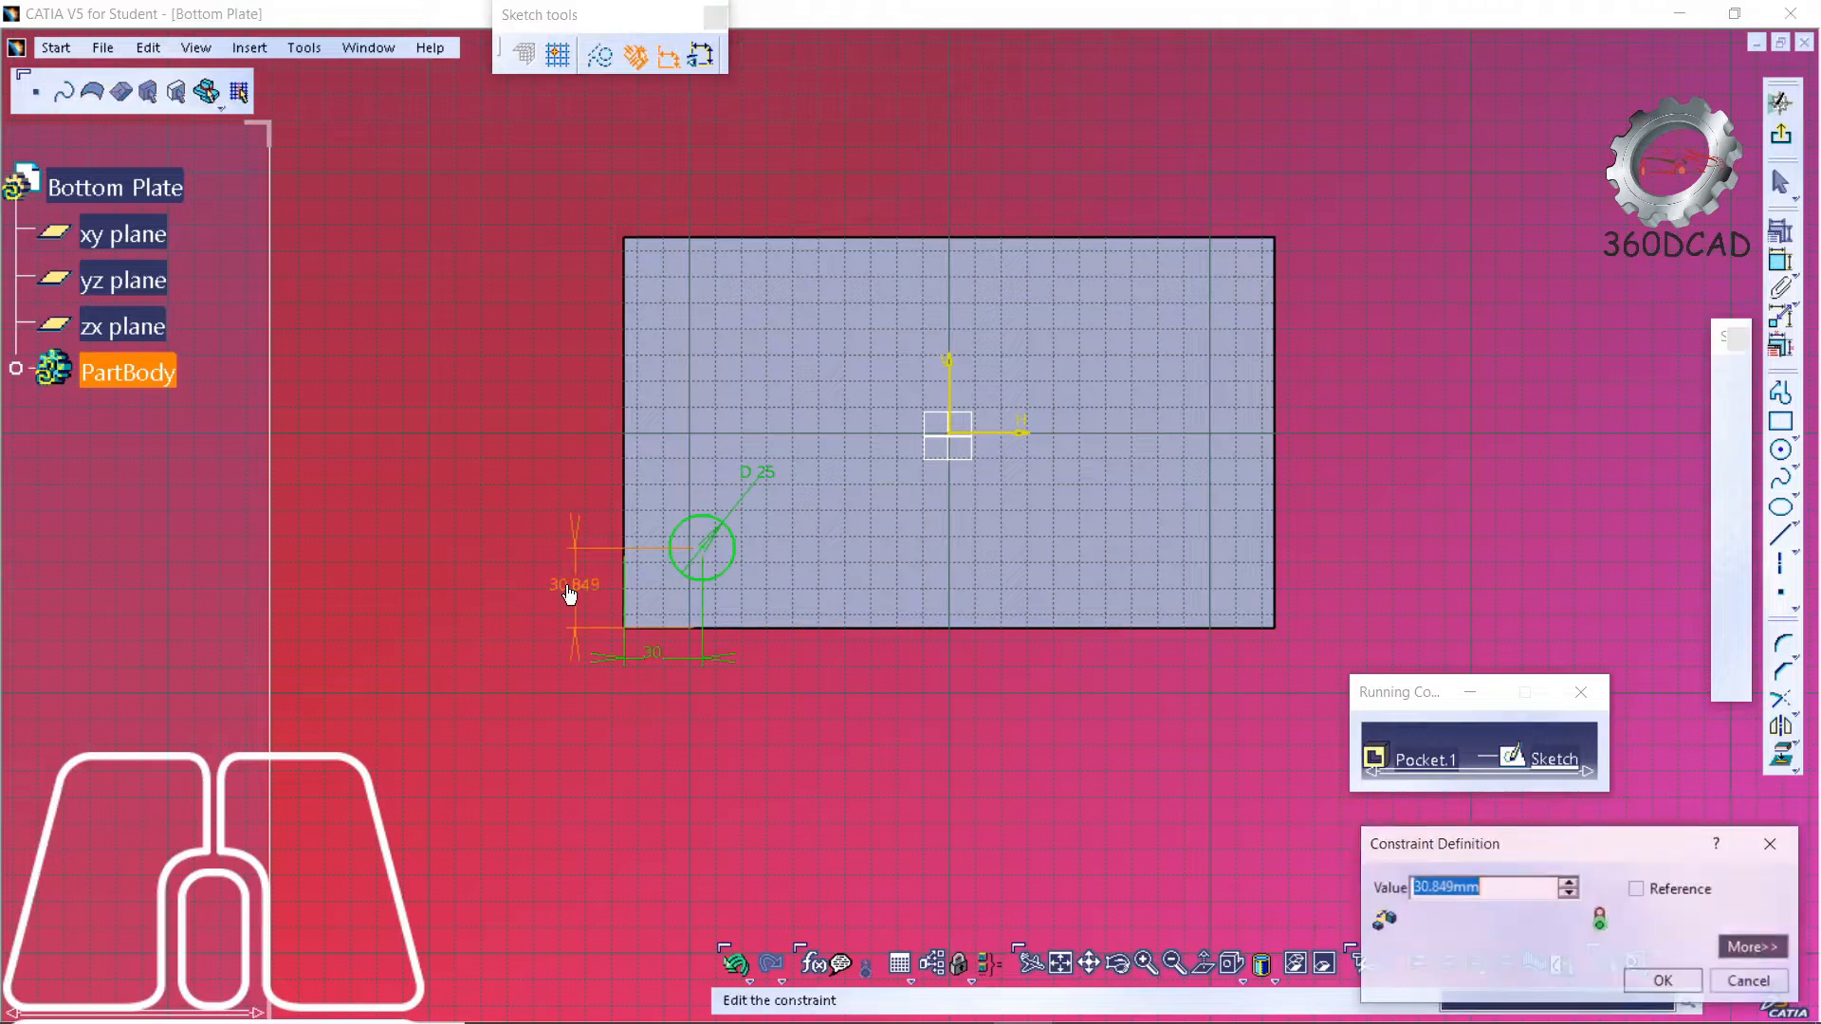
{"action": "type", "text": "30"}
{"action": "key", "text": "Return"}
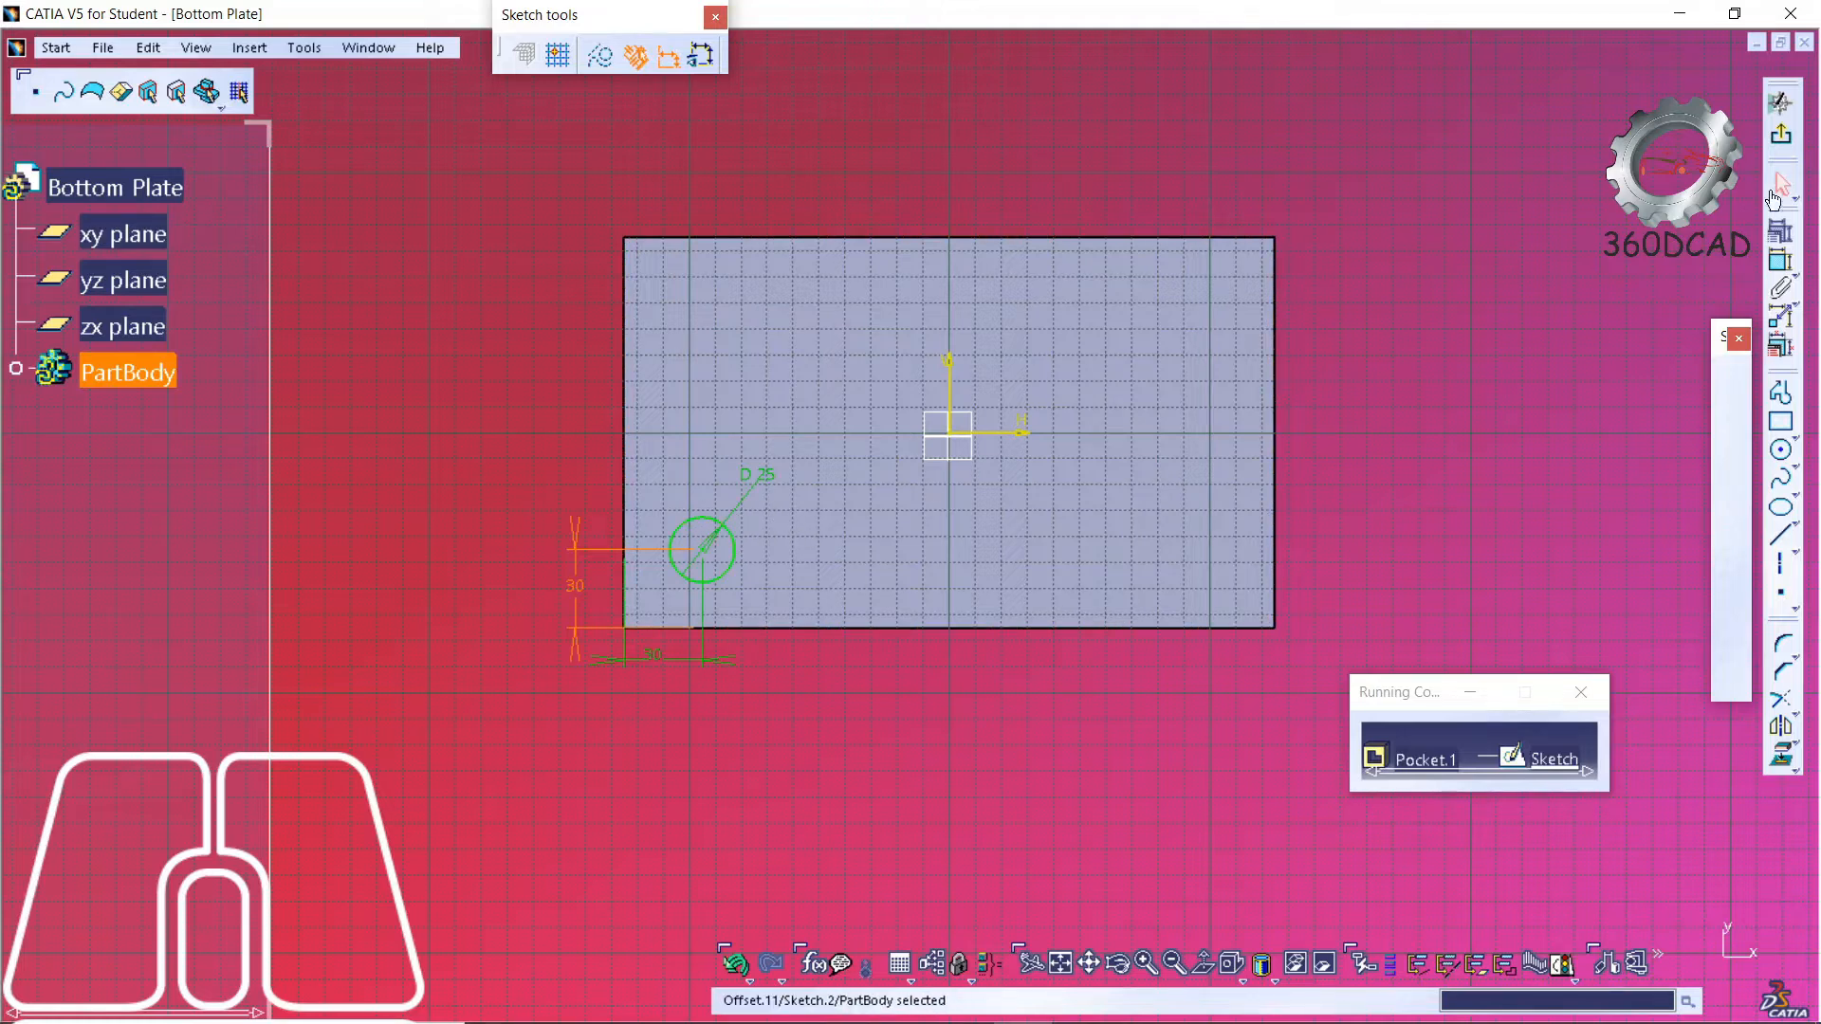
{"action": "left_click", "coordinate": [1781, 136]}
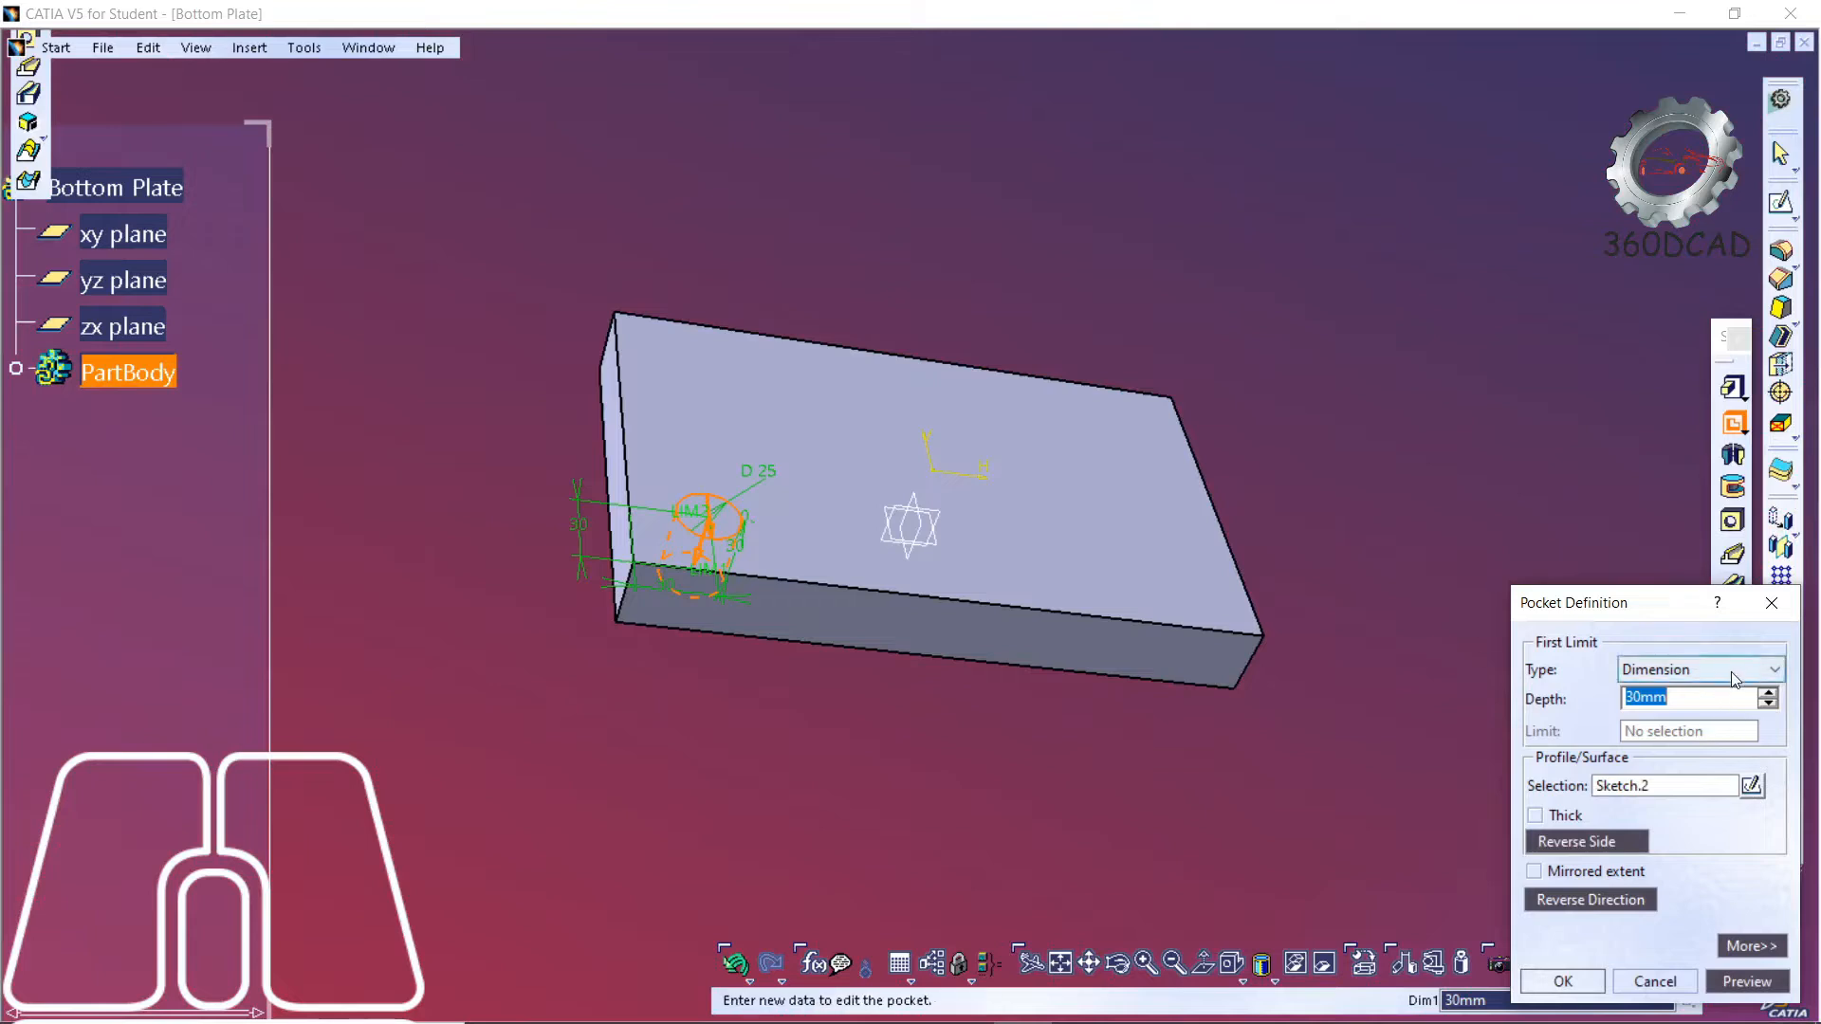
- Cut the 25 mm circle through the plate as a pocket with the limit type Up to next
{"action": "left_click", "coordinate": [1748, 982]}
{"action": "mouse_move", "coordinate": [904, 637]}
{"action": "middle_mouse_down"}
{"action": "mouse_move", "coordinate": [850, 769]}
{"action": "mouse_move", "coordinate": [817, 727]}
{"action": "middle_mouse_up"}
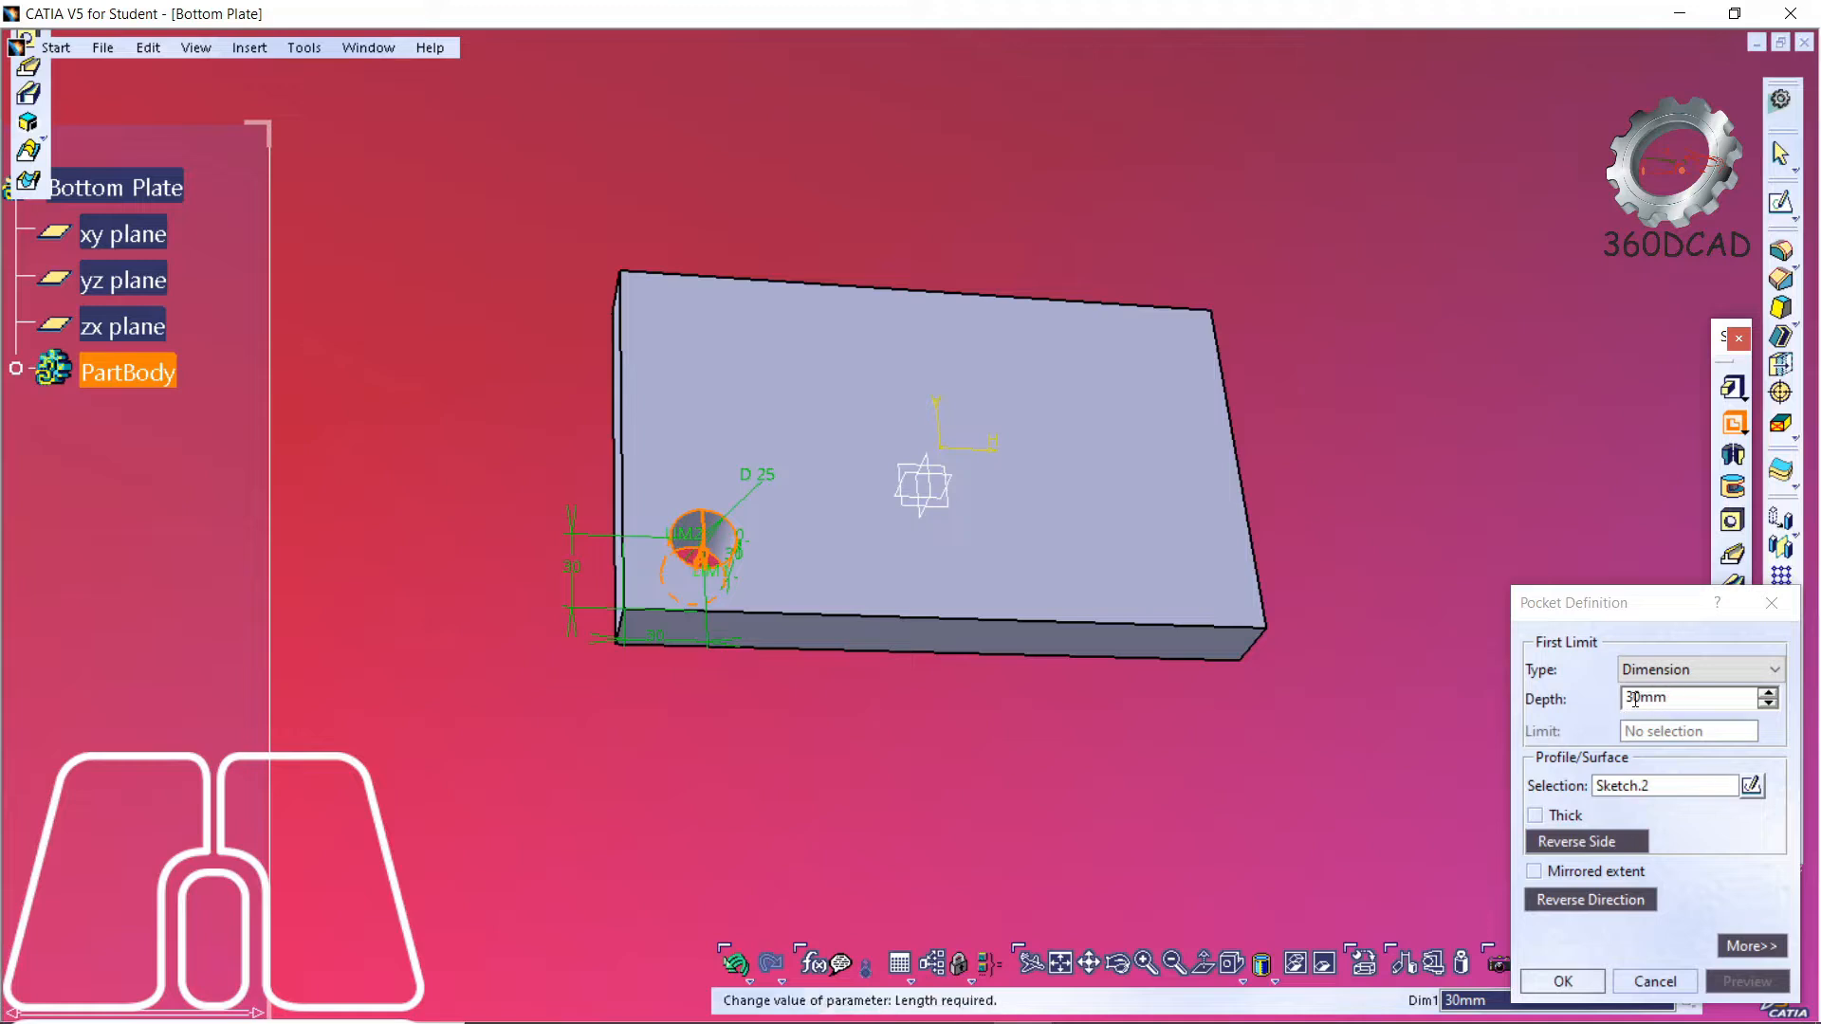
{"action": "left_click", "coordinate": [1735, 673]}
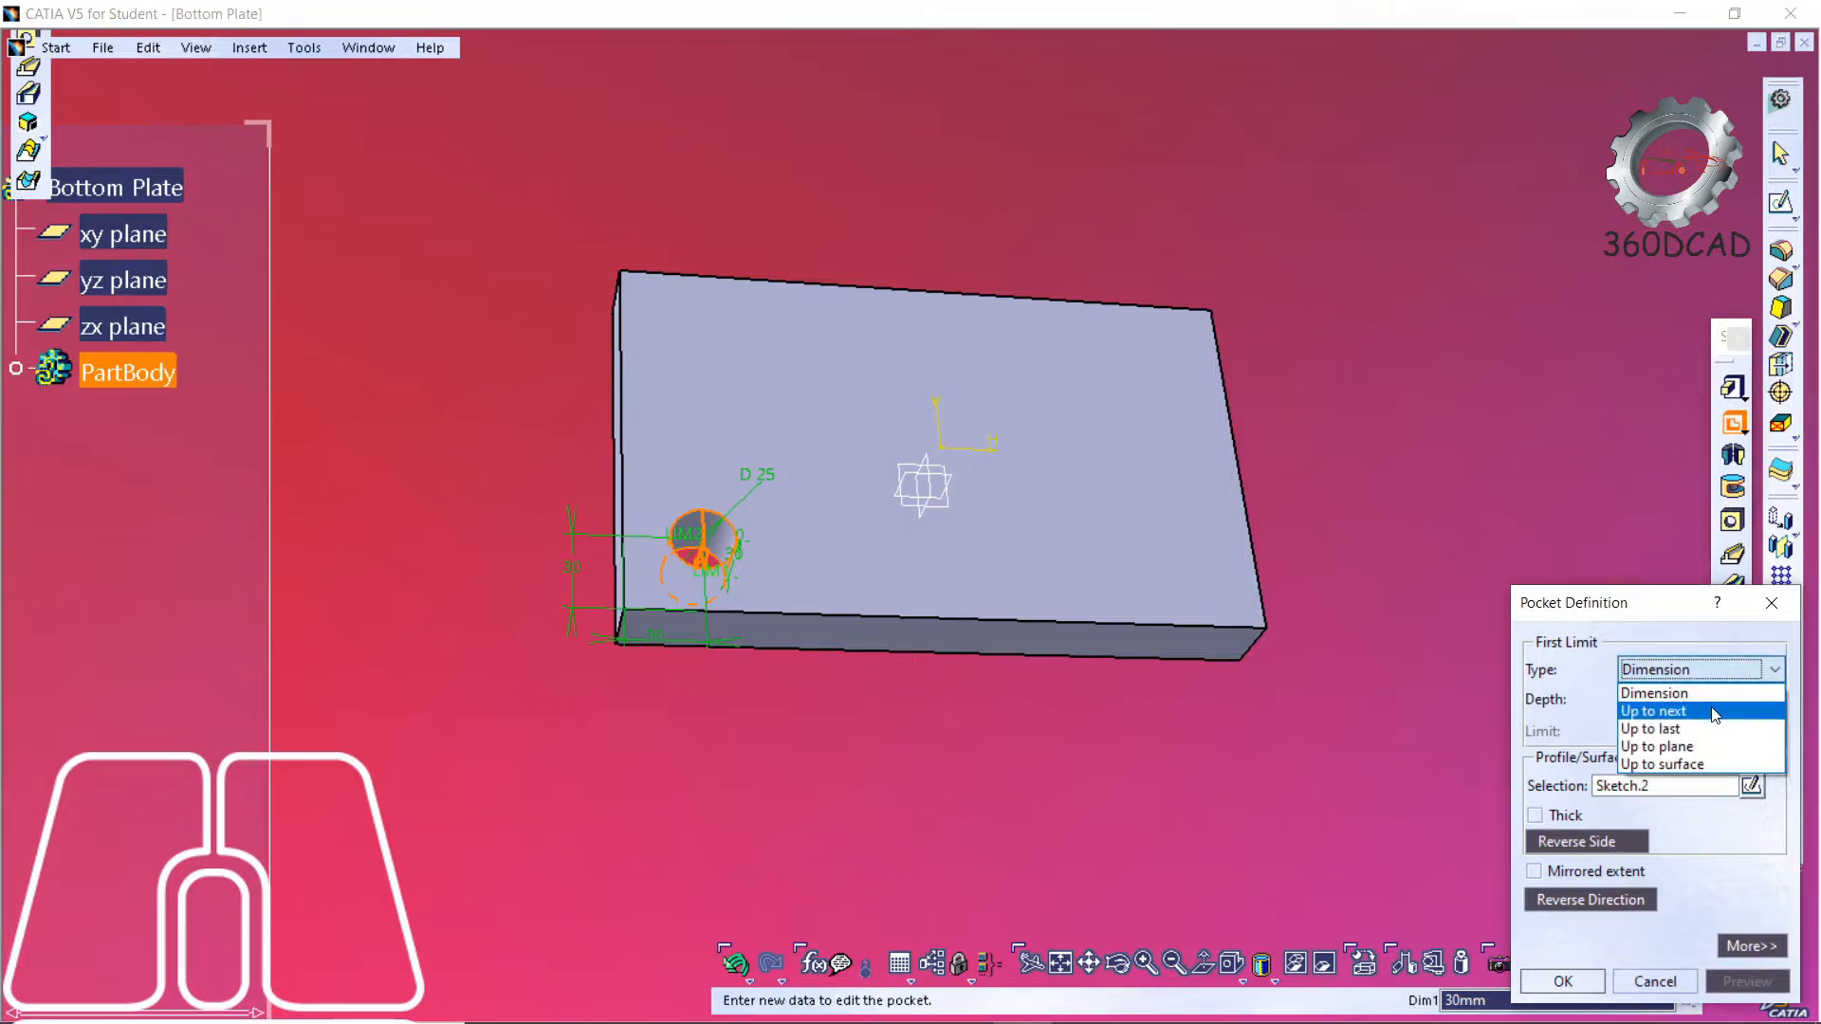
{"action": "left_click", "coordinate": [1717, 712]}
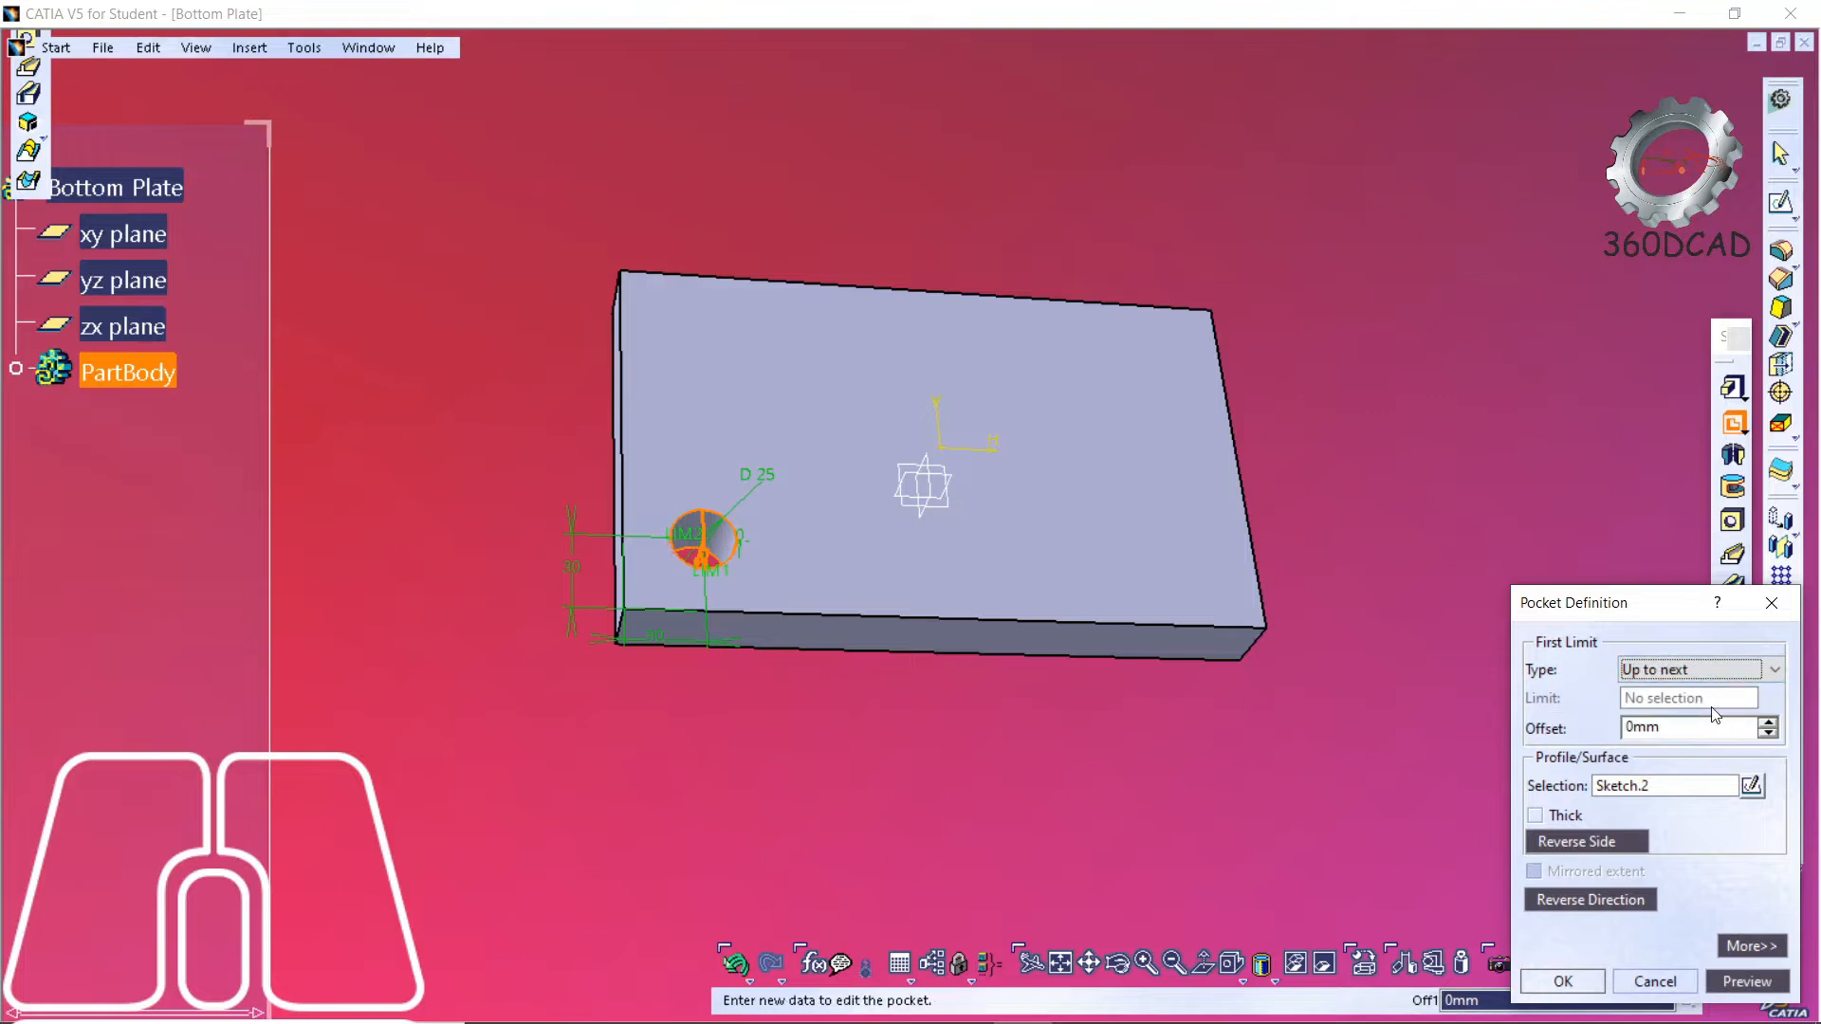
{"action": "left_click", "coordinate": [1581, 982]}
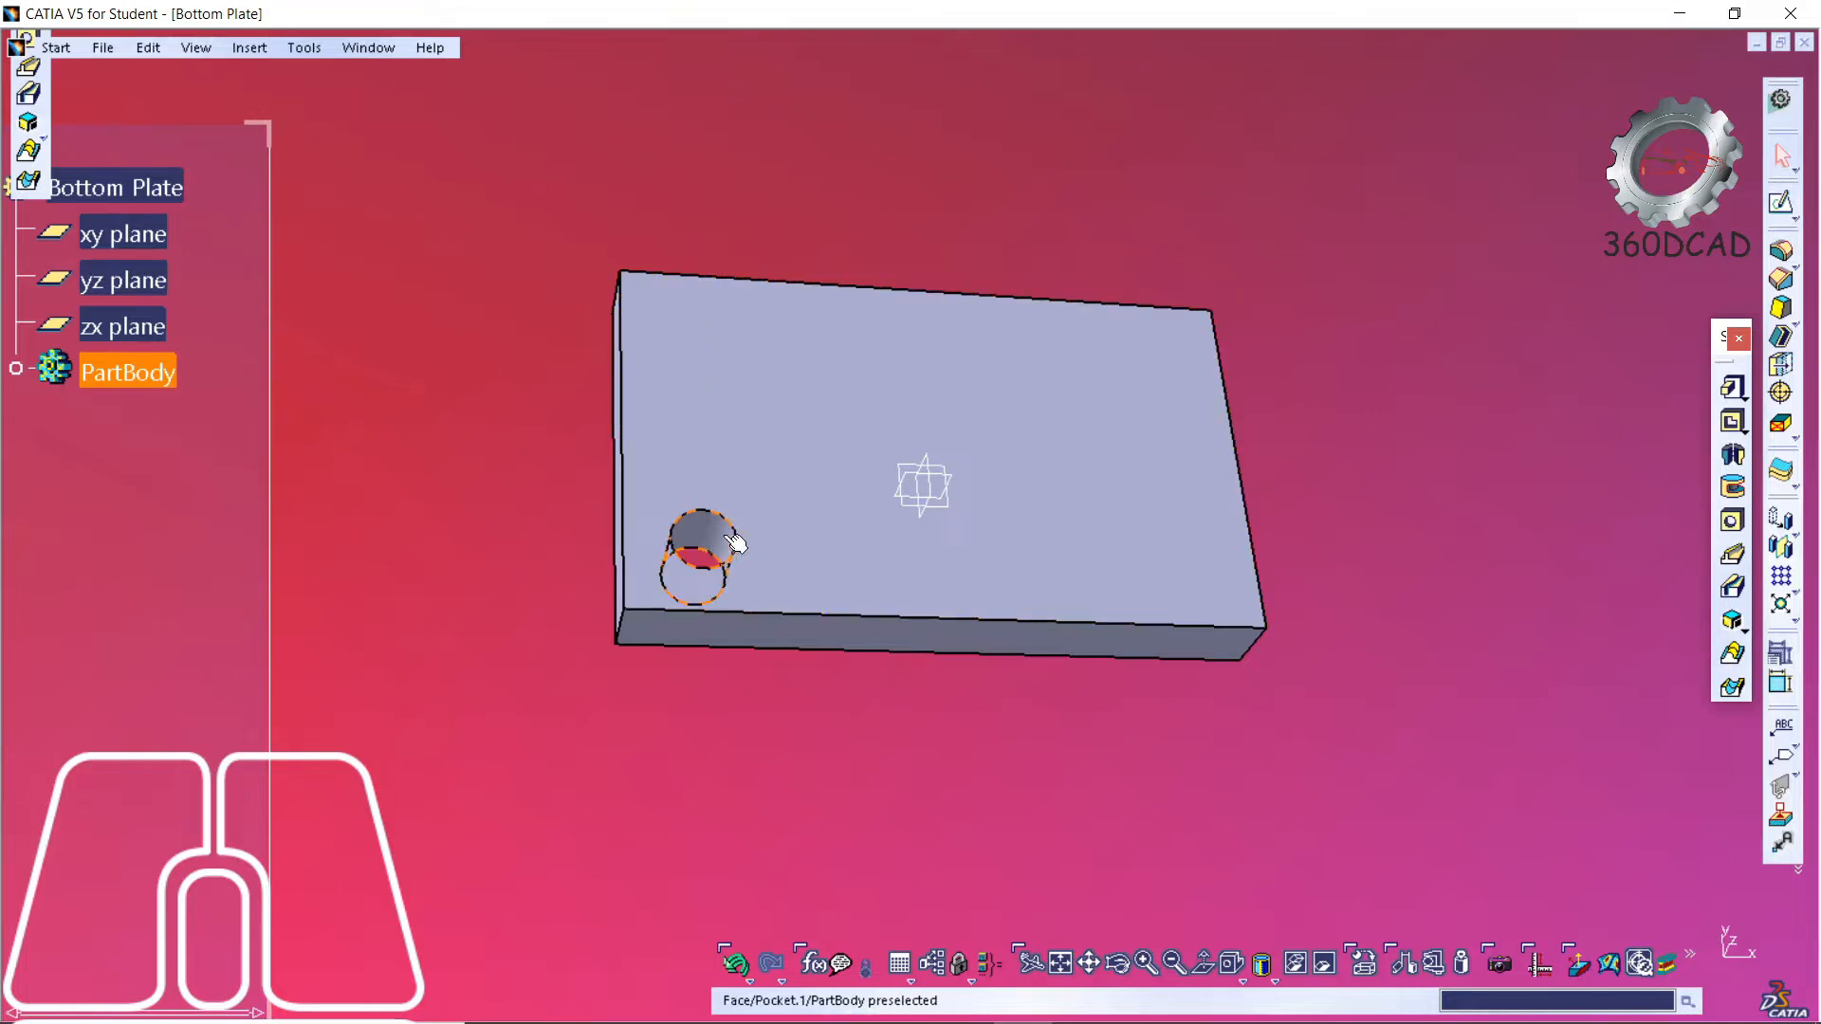
- Start a rectangular pattern of the corner hole with 2 instances spaced 190 mm along the plate's lower long edge
{"action": "left_click", "coordinate": [695, 561]}
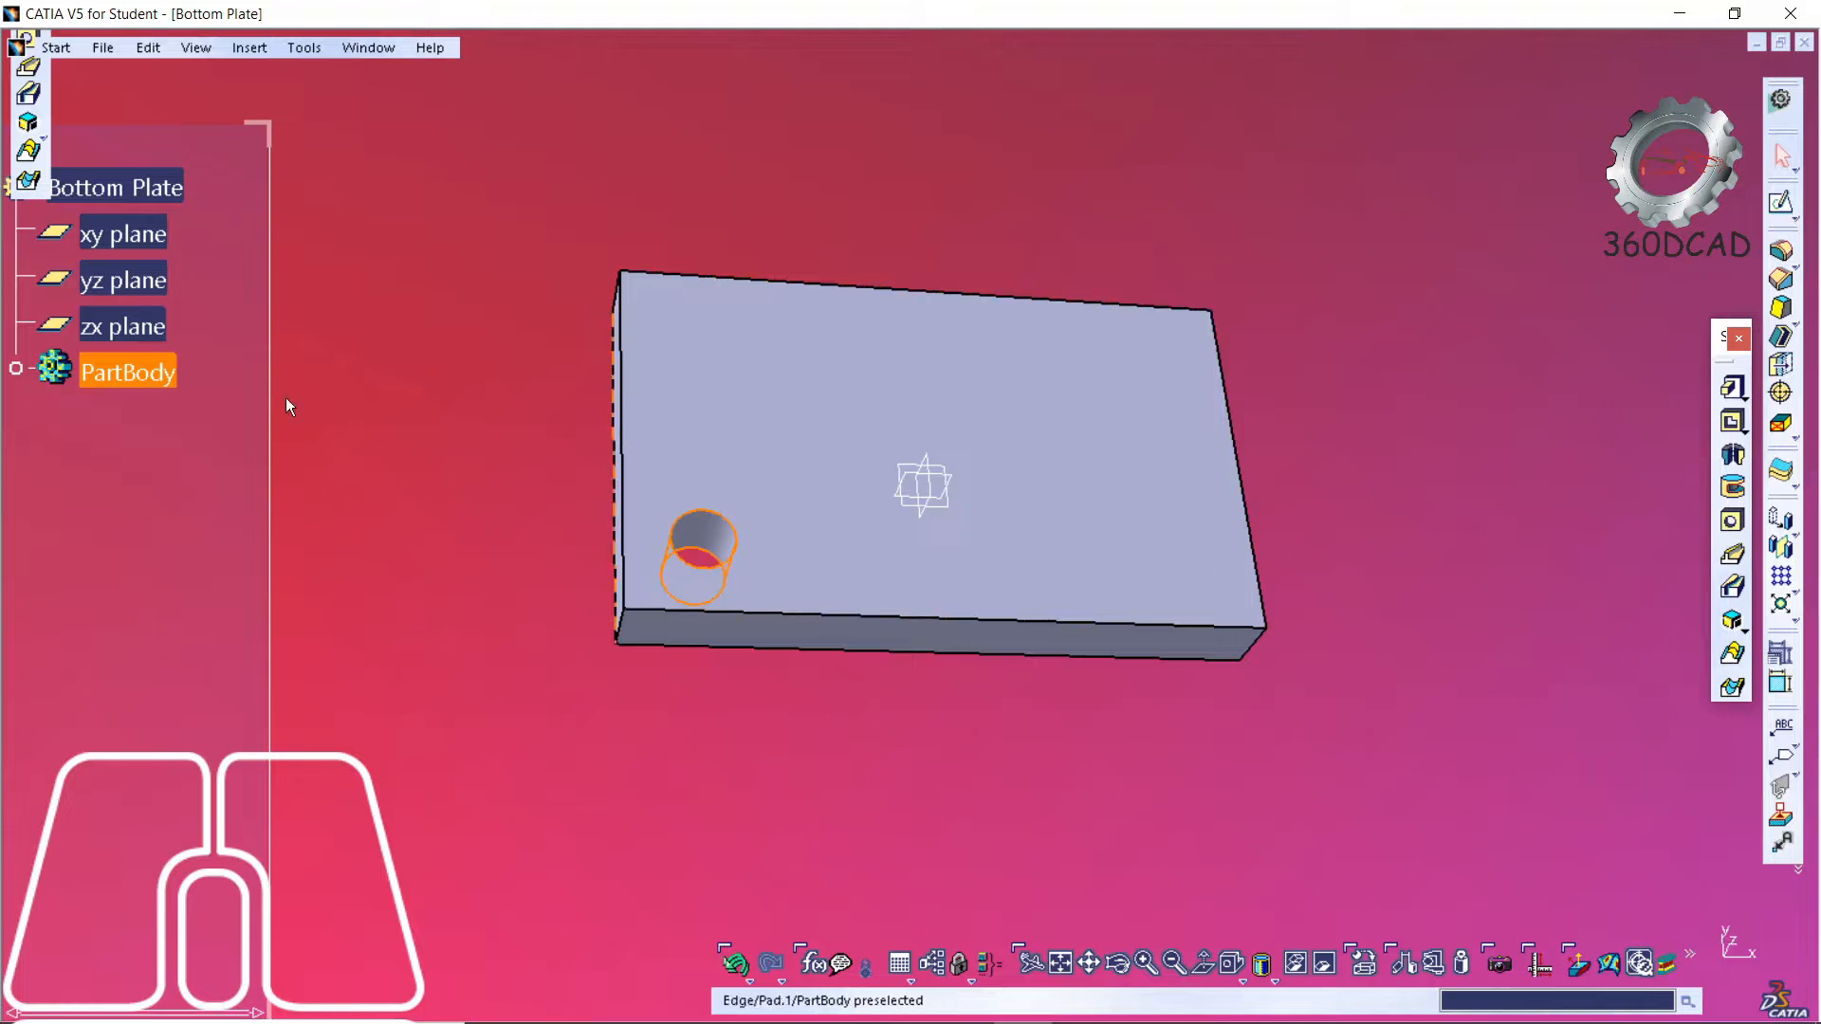
{"action": "left_click", "coordinate": [1785, 579]}
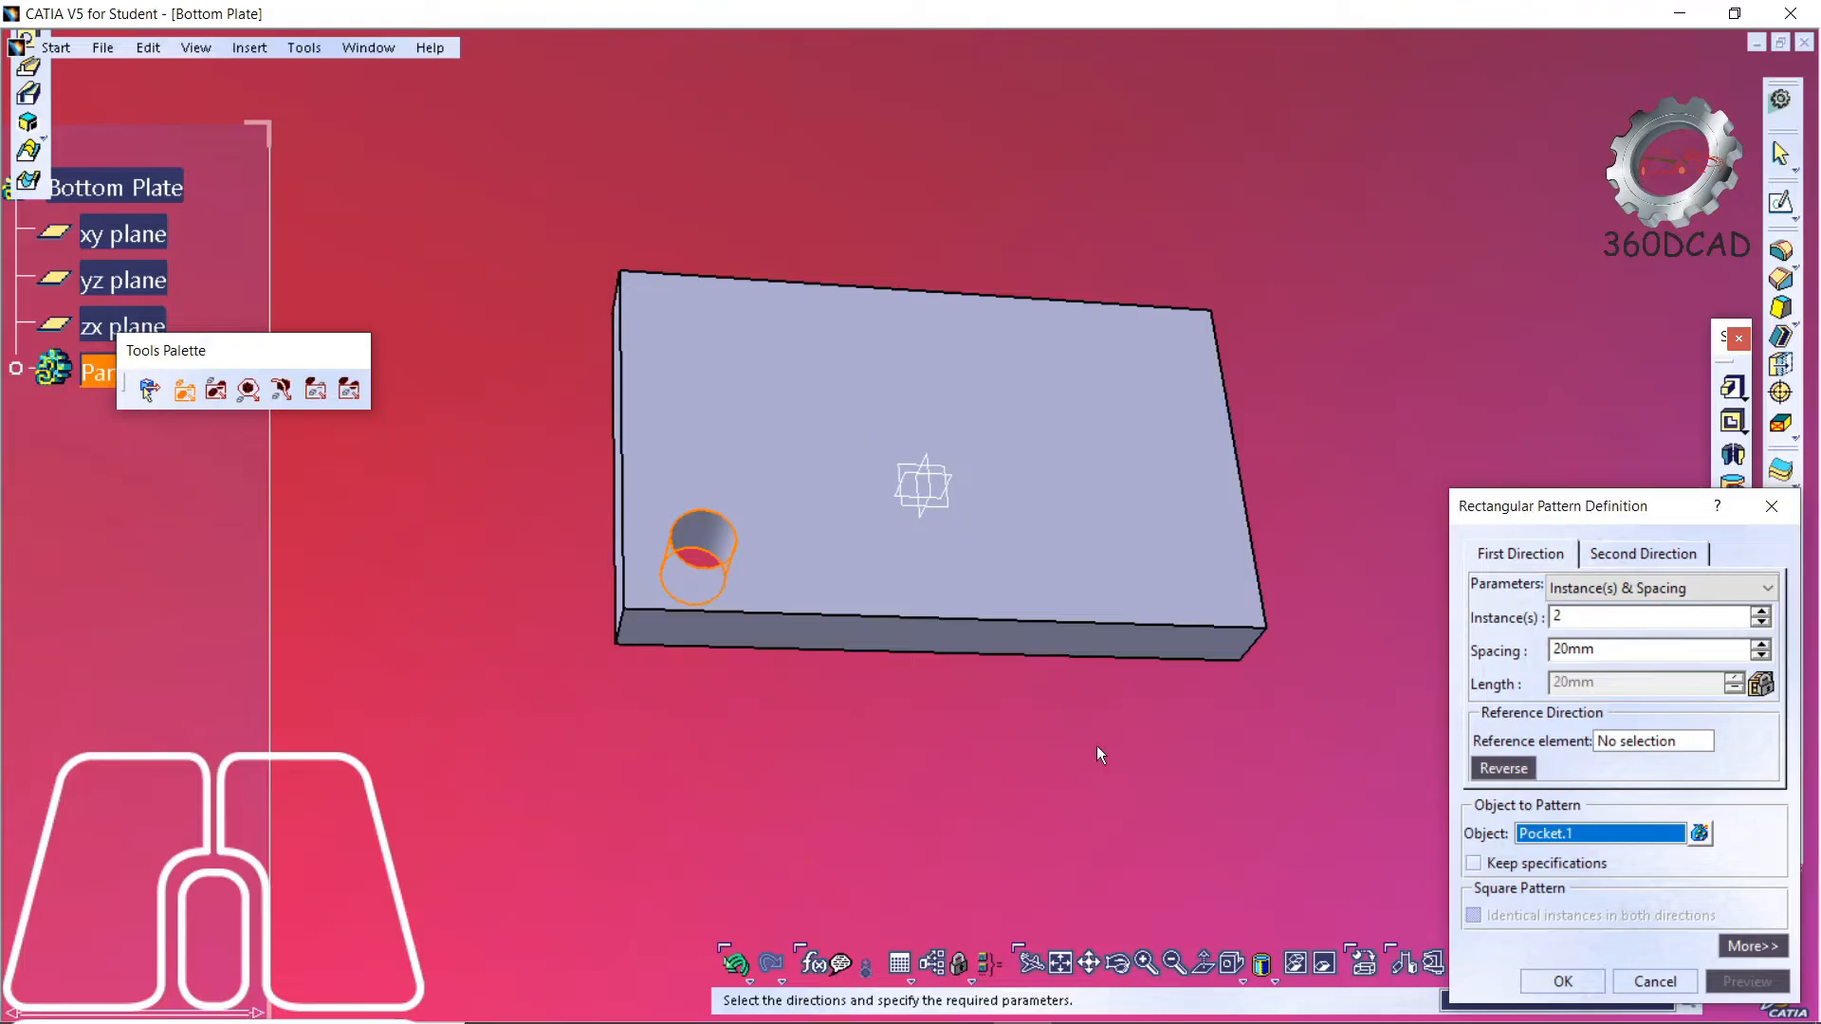
{"action": "left_click", "coordinate": [1558, 649]}
{"action": "type", "text": "19"}
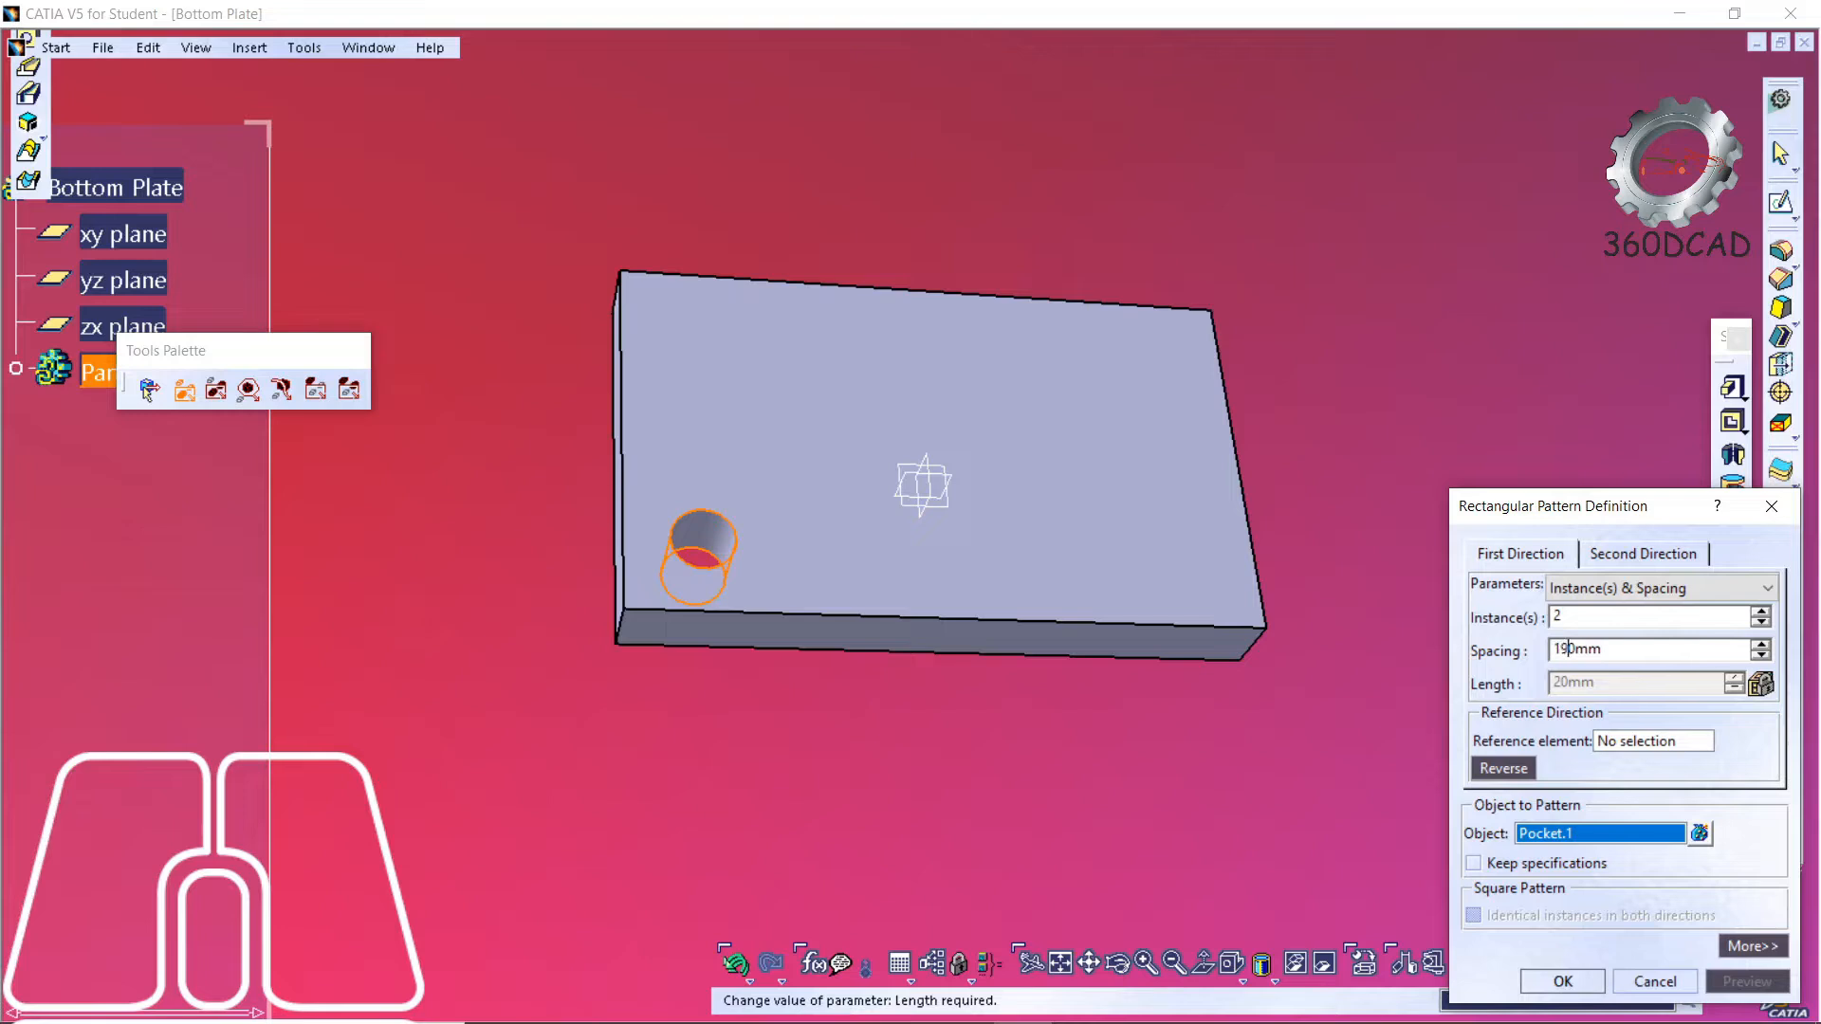
{"action": "left_click", "coordinate": [1670, 742]}
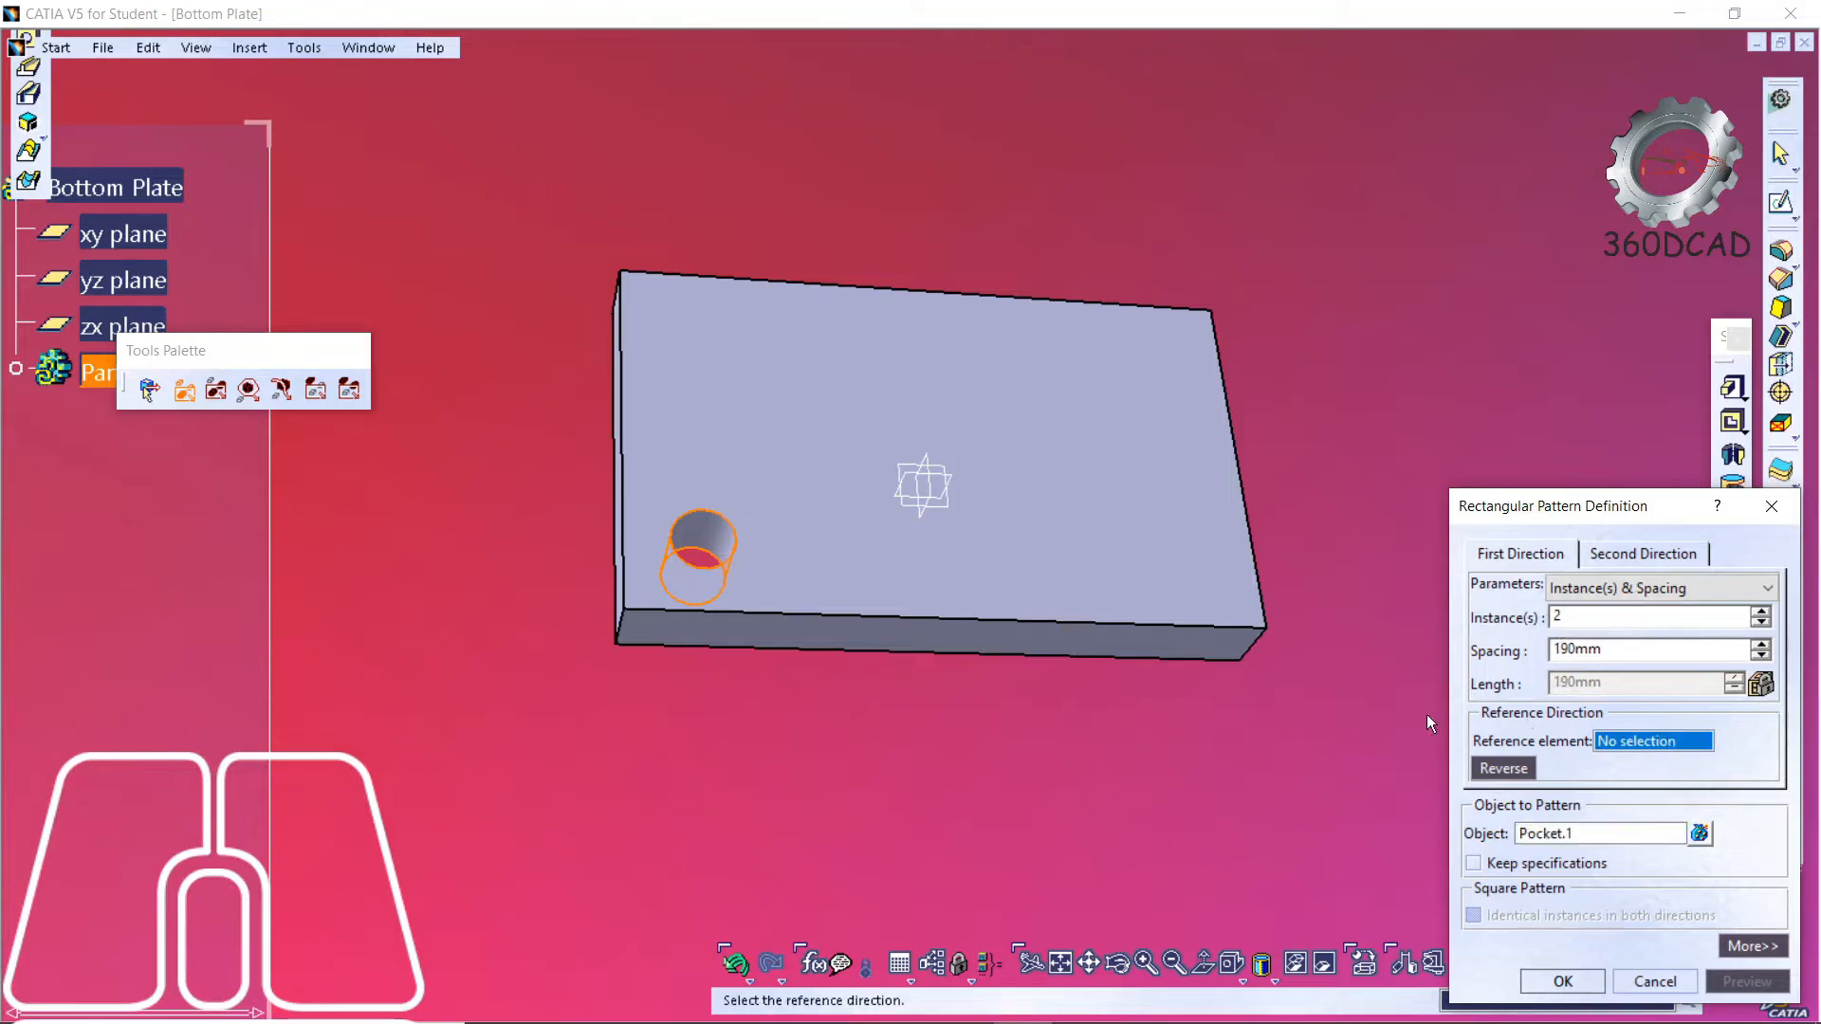
{"action": "left_click", "coordinate": [1015, 624]}
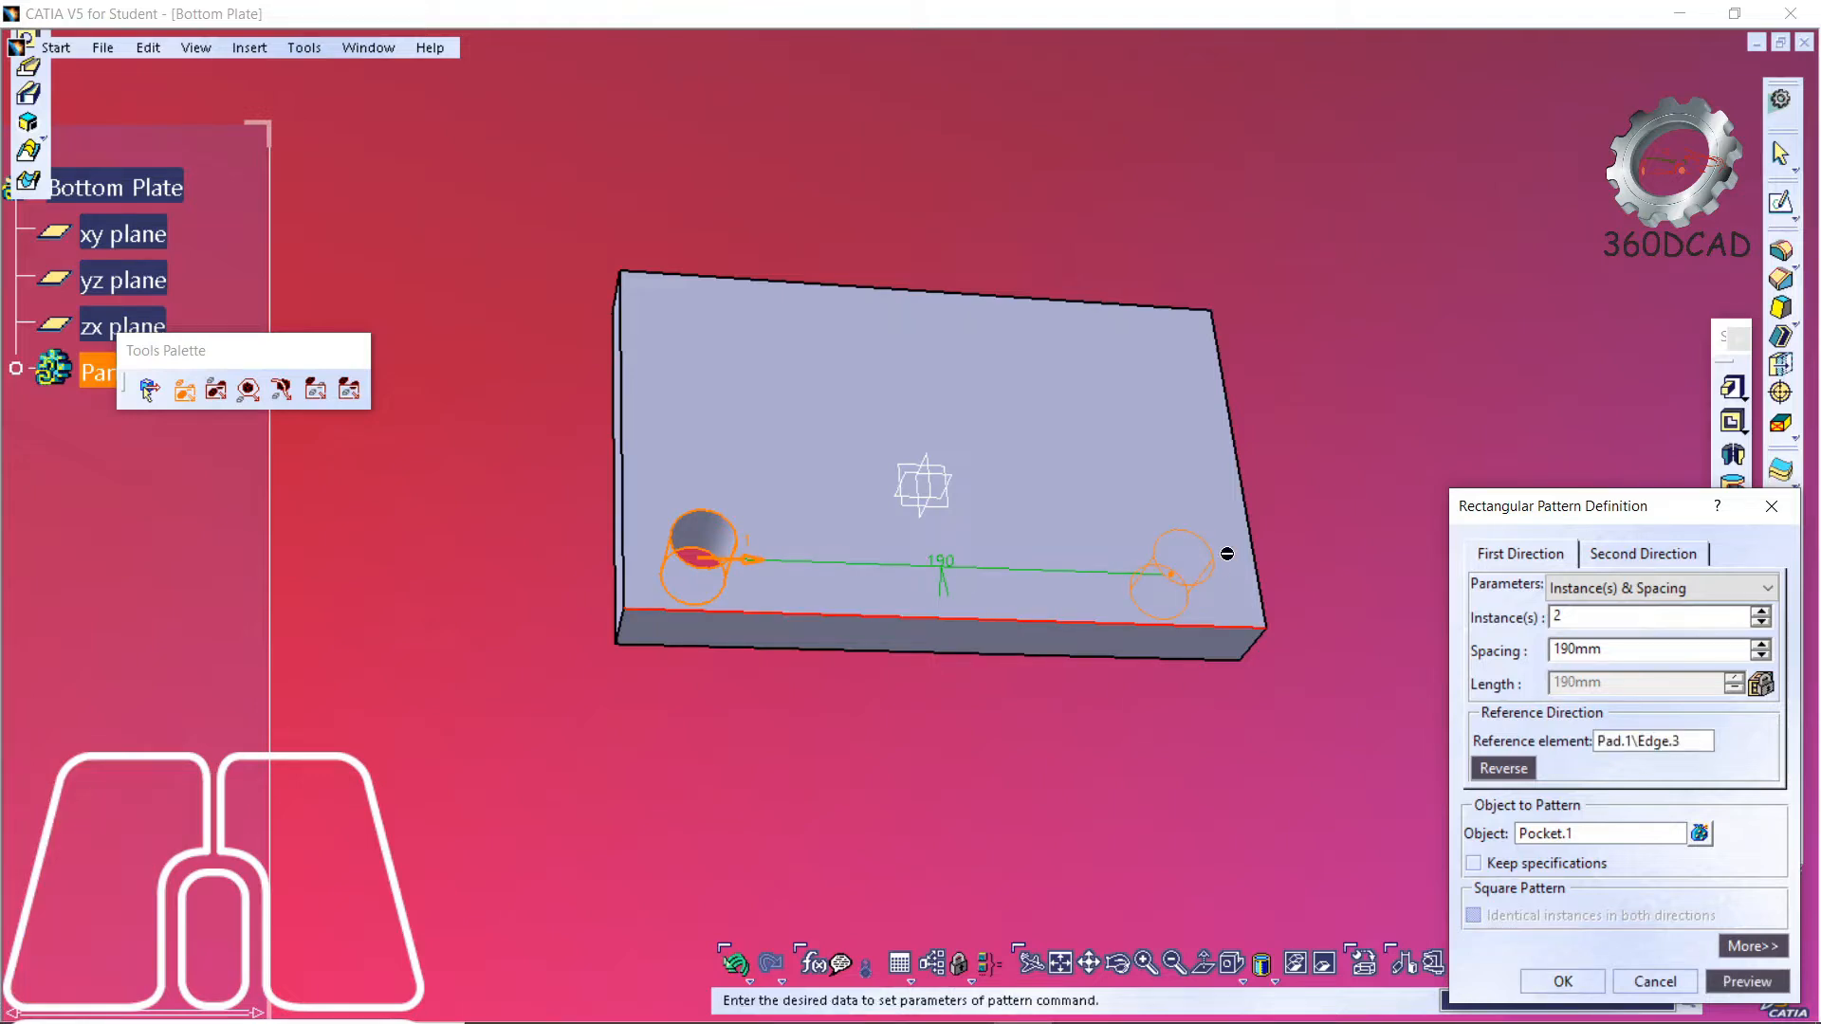
- Add a second pattern direction with 2 instances spaced 90 mm along the plate's left edge, reversed onto the plate, and complete the pattern
{"action": "left_click", "coordinate": [1675, 561]}
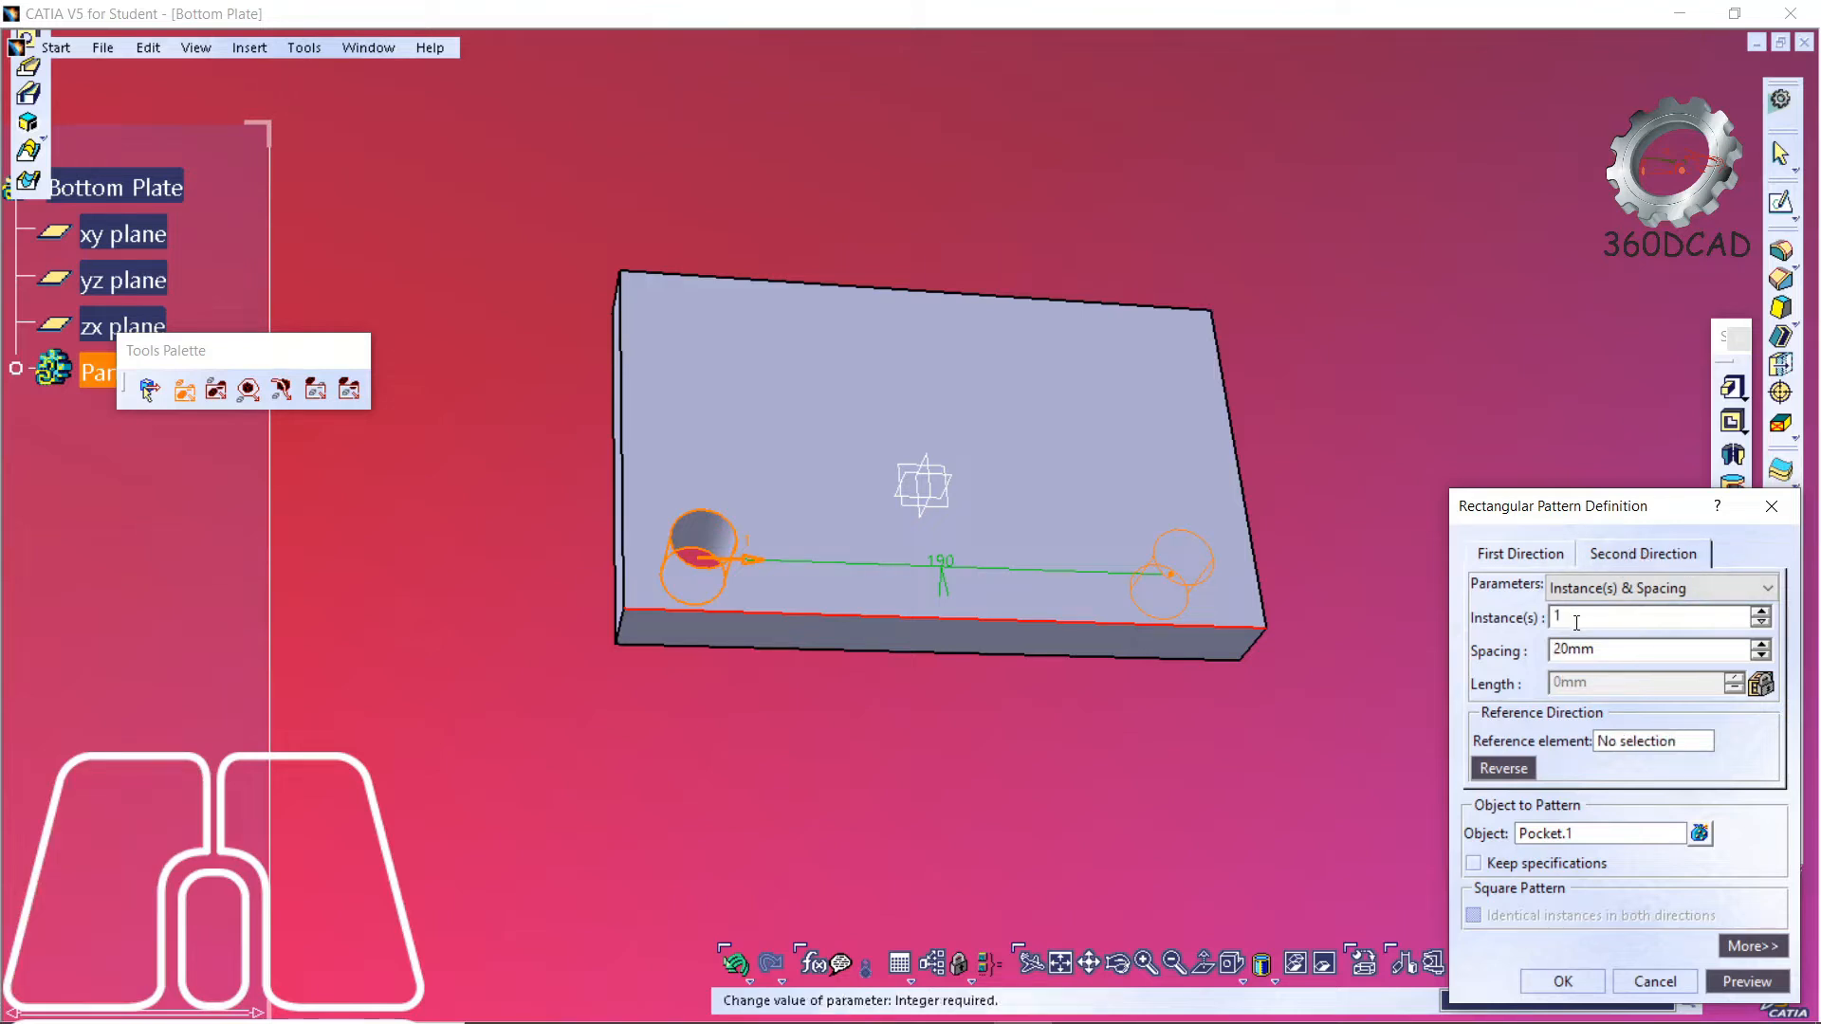
{"action": "left_click", "coordinate": [1766, 615]}
{"action": "left_click", "coordinate": [1765, 612]}
{"action": "left_click", "coordinate": [1554, 650]}
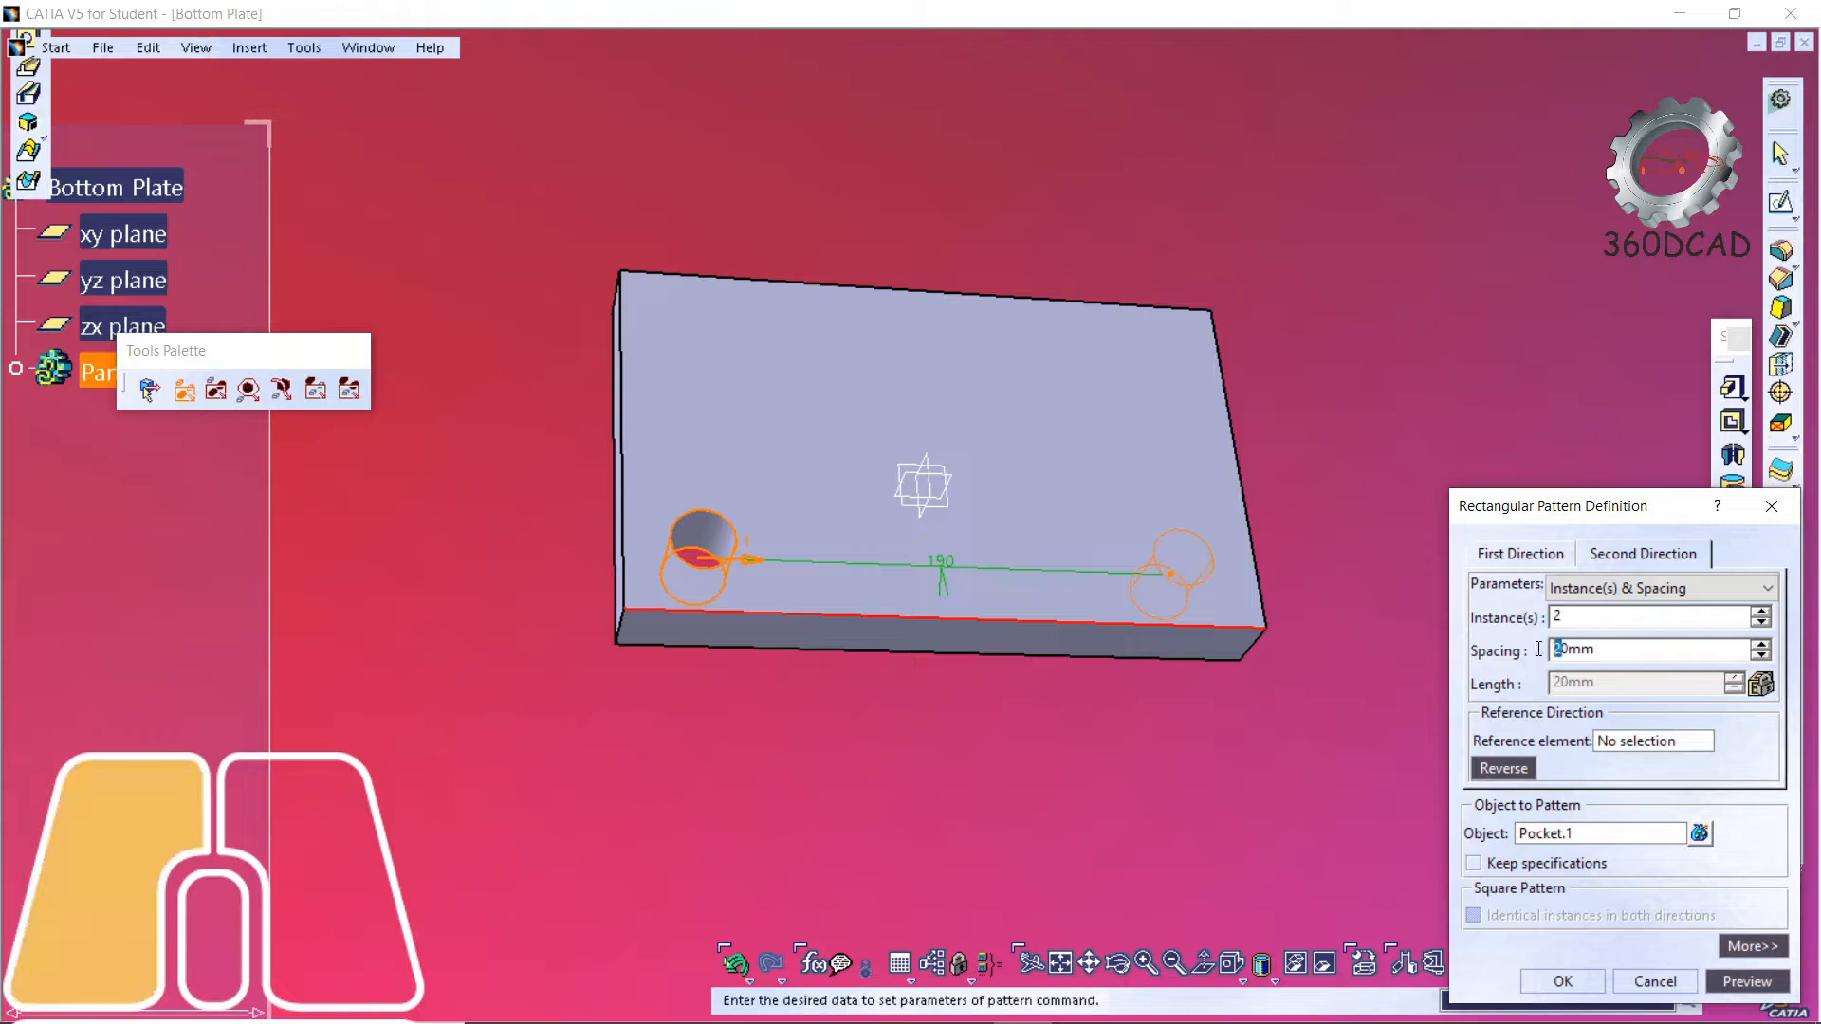
{"action": "left_click", "coordinate": [1598, 622]}
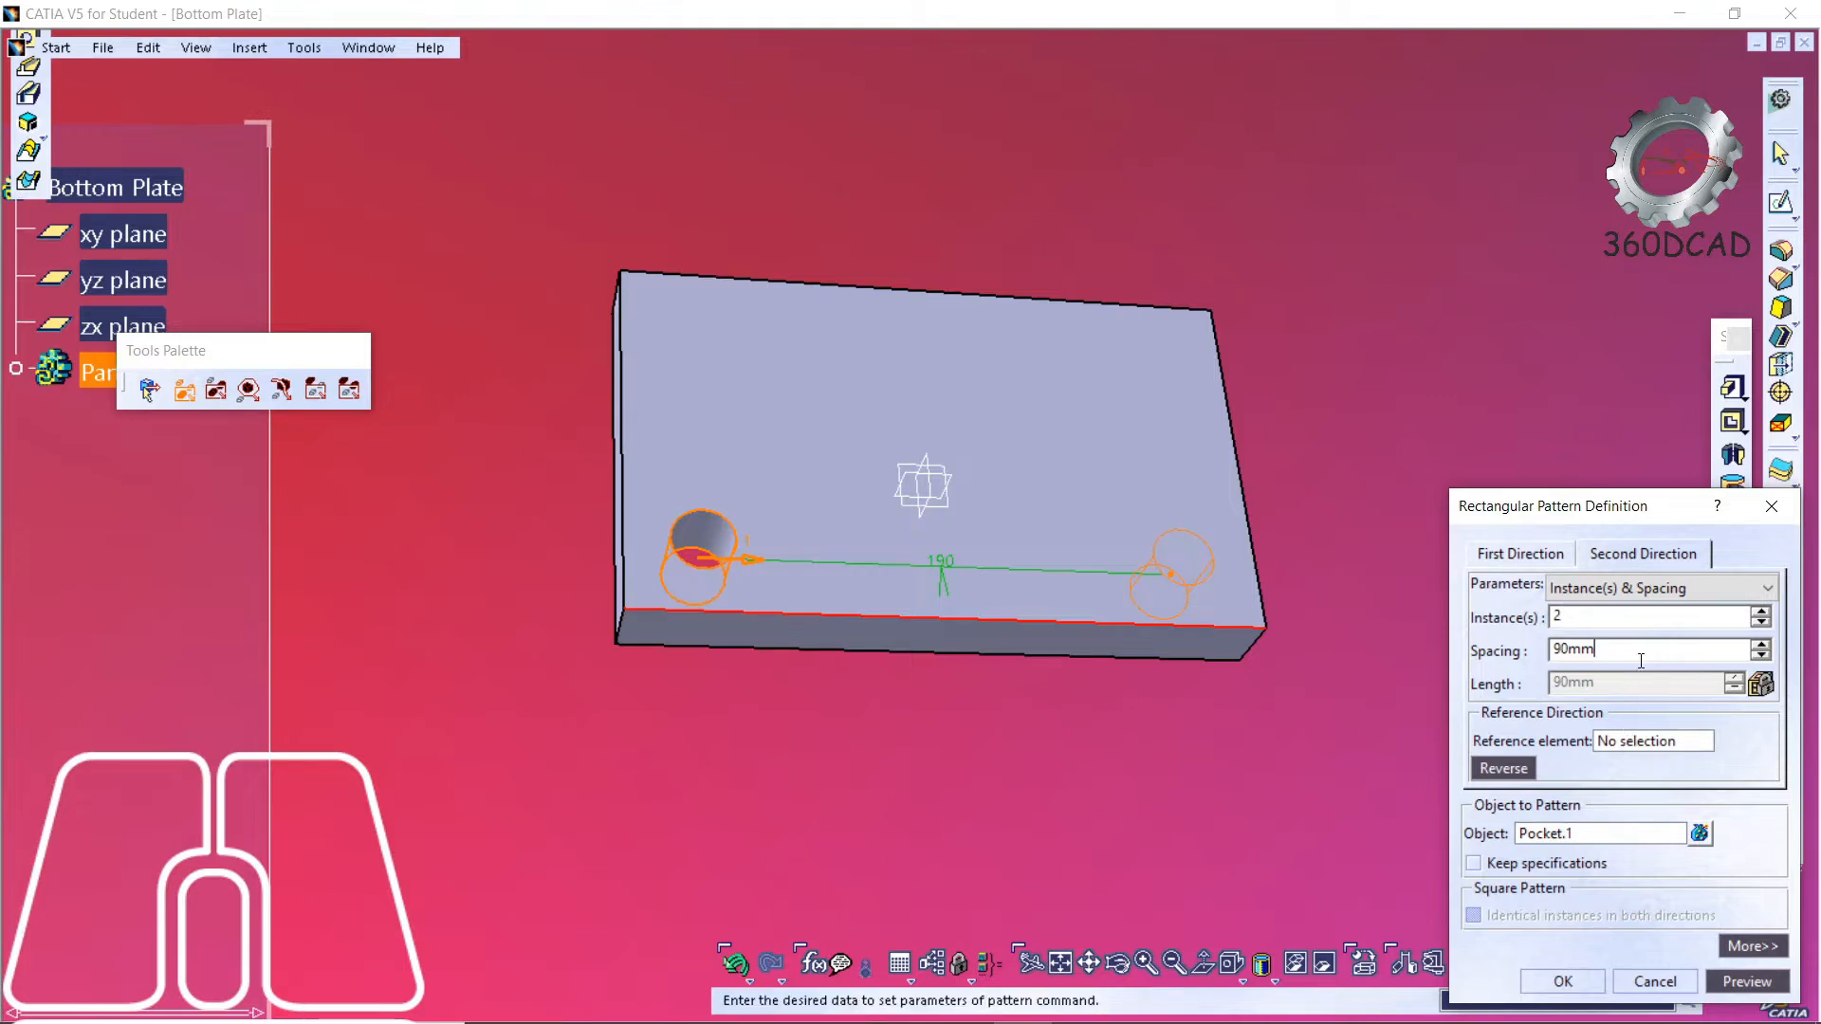
{"action": "left_click", "coordinate": [1625, 743]}
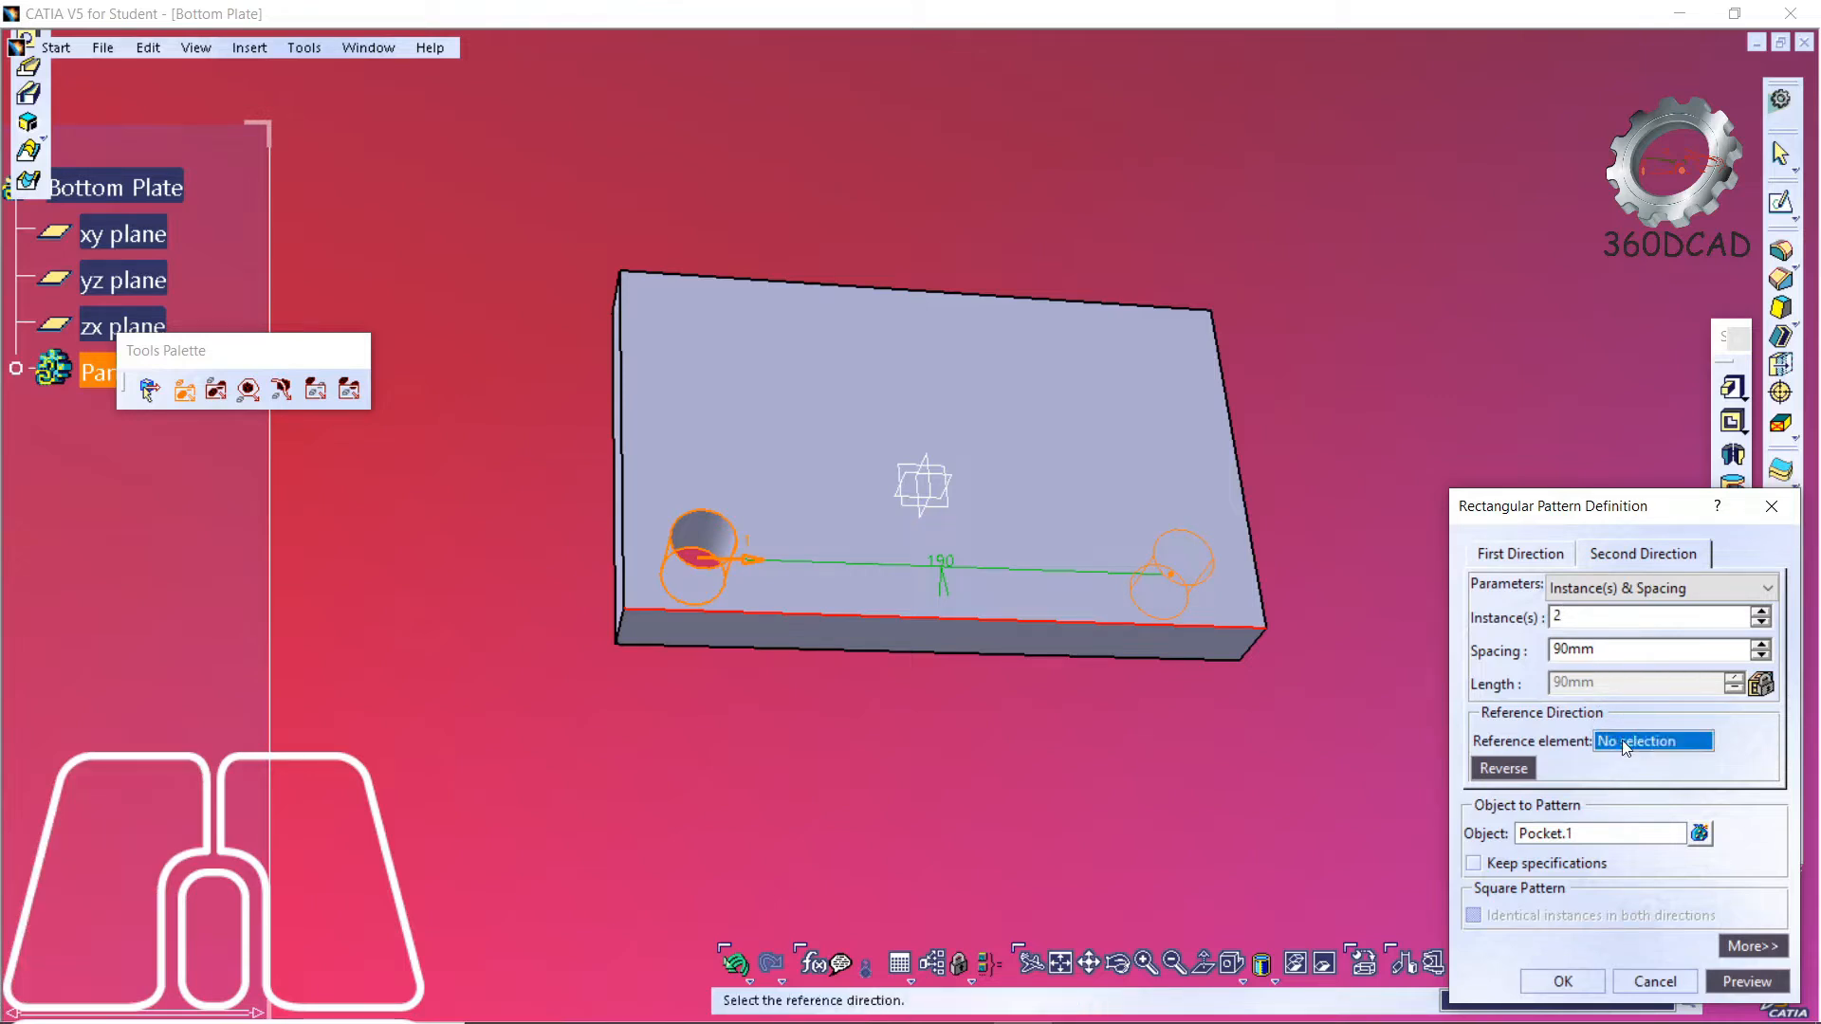
{"action": "left_click", "coordinate": [630, 427]}
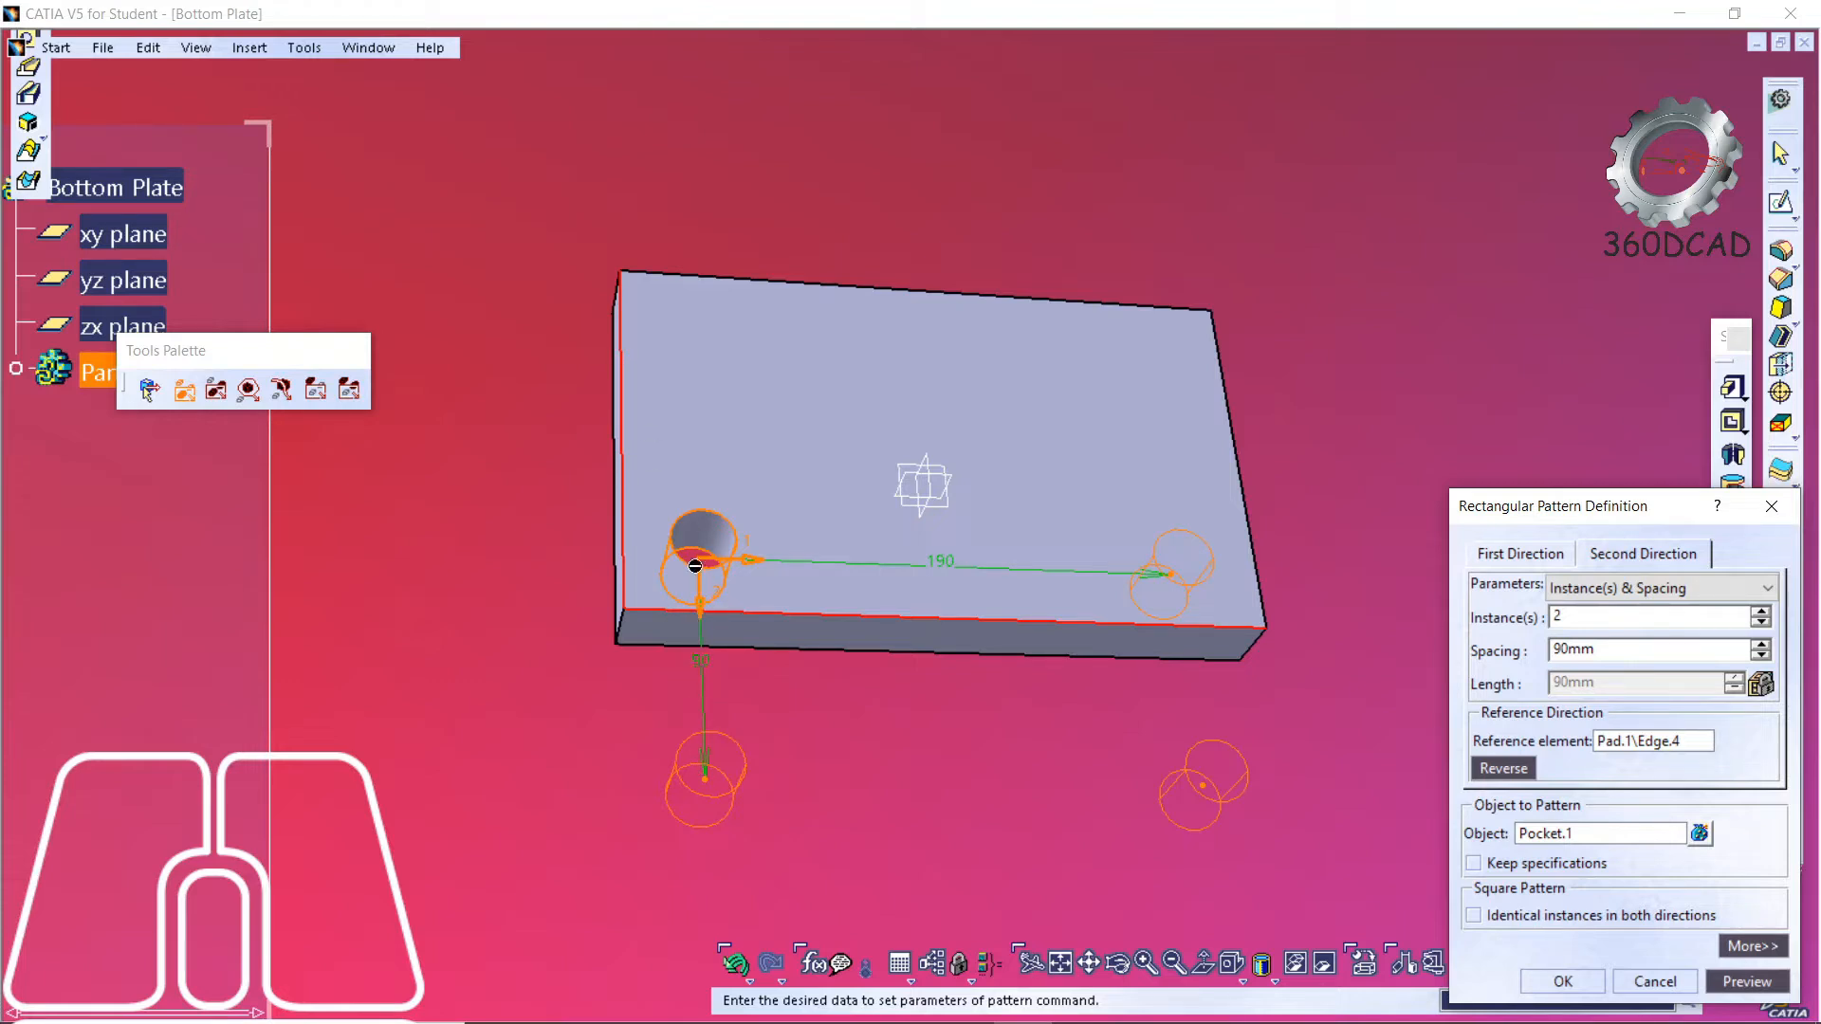
{"action": "left_click", "coordinate": [1525, 770]}
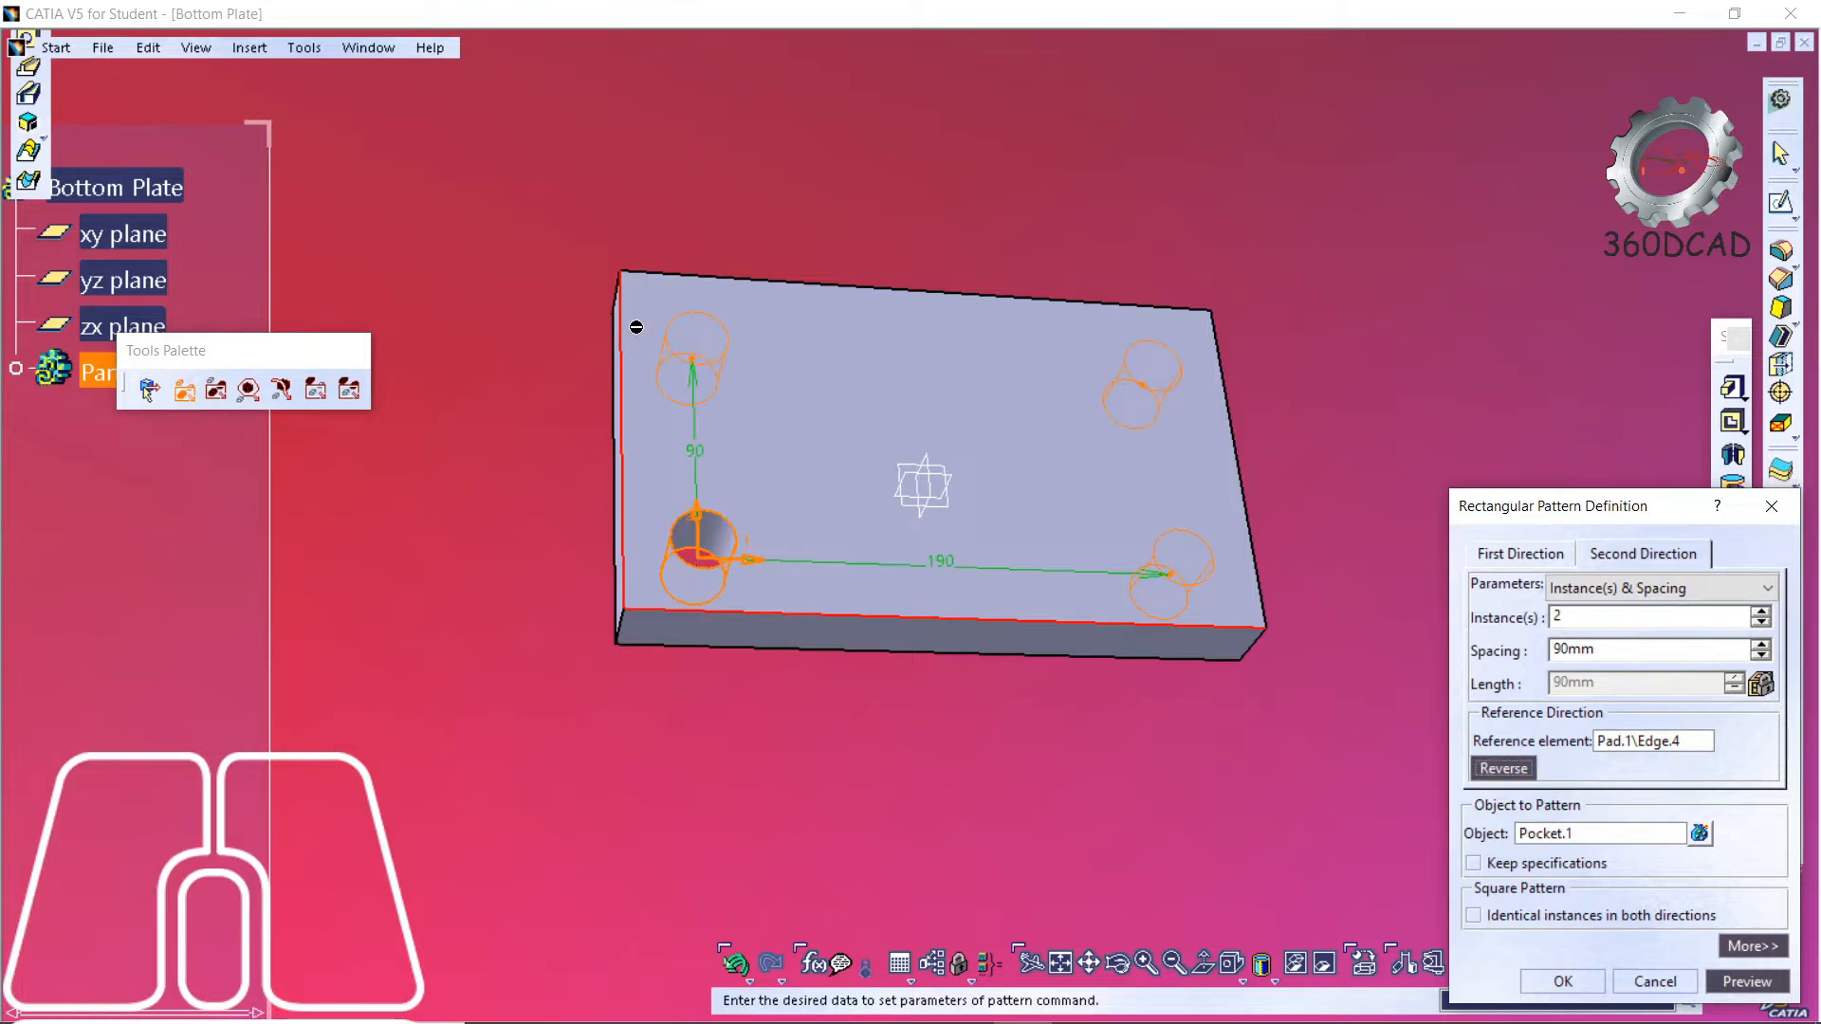
{"action": "left_click", "coordinate": [1735, 981]}
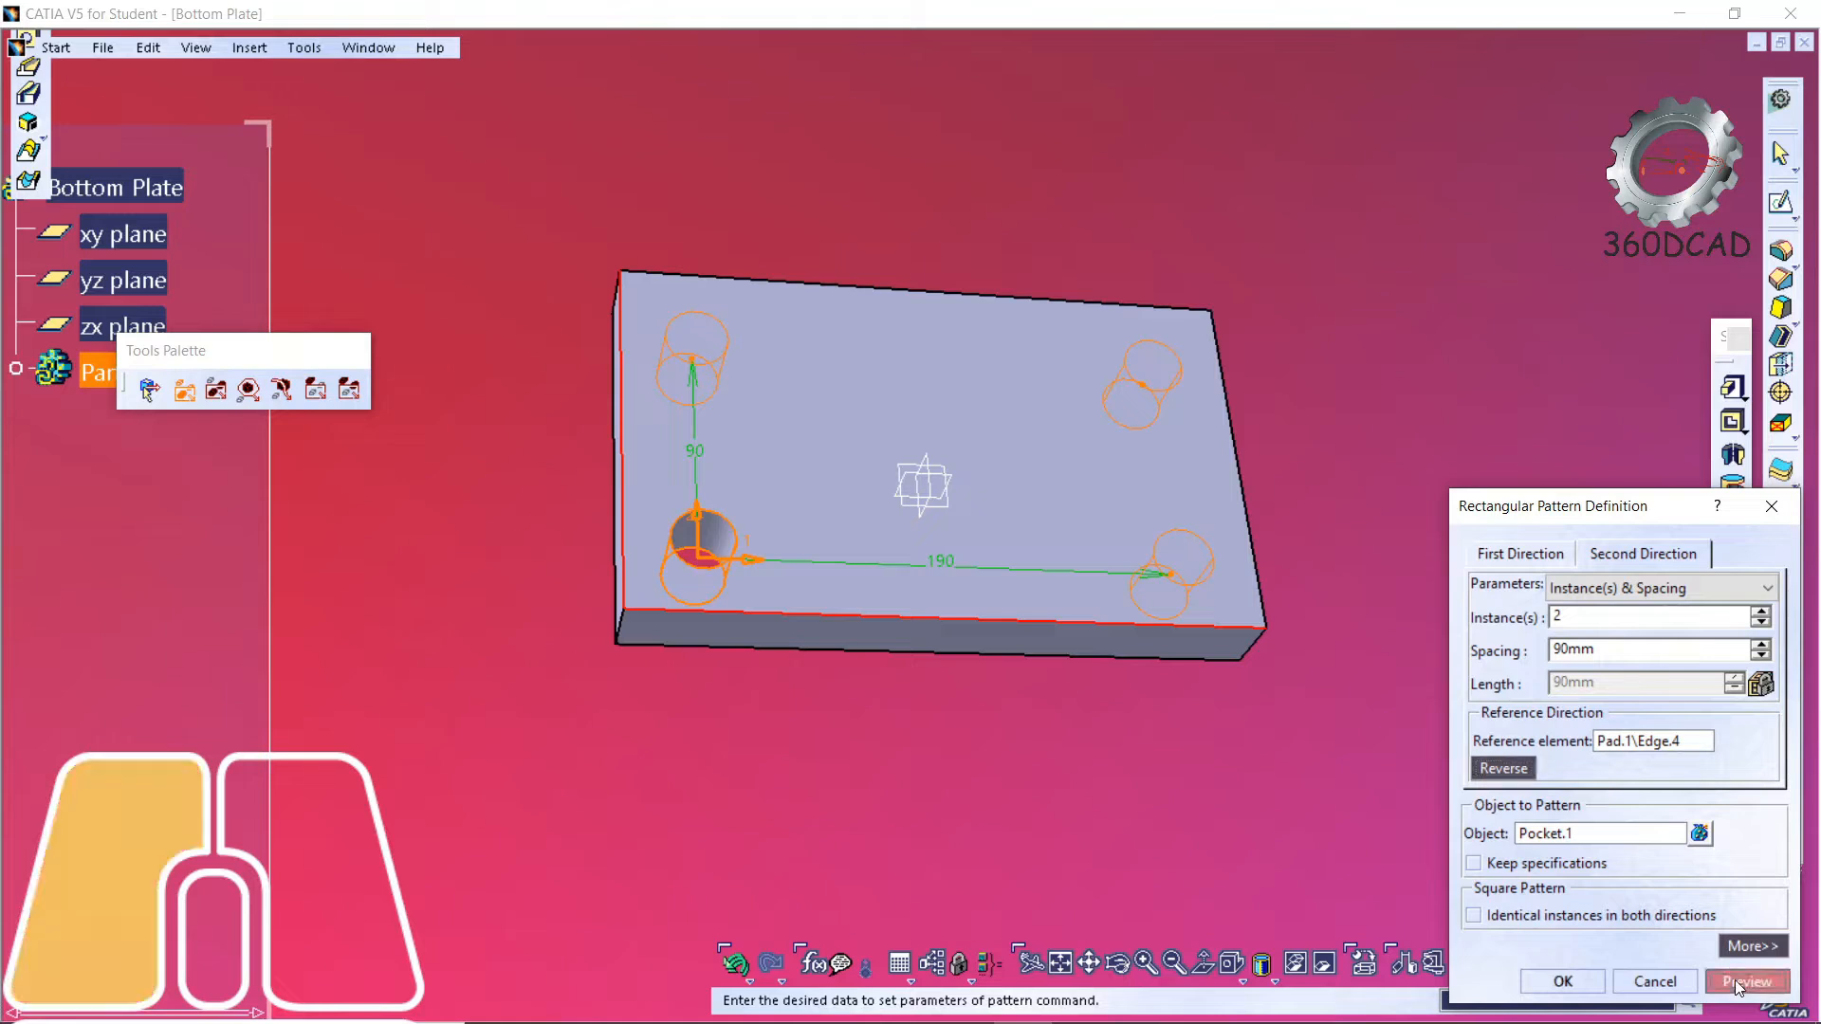
{"action": "left_click", "coordinate": [1565, 981]}
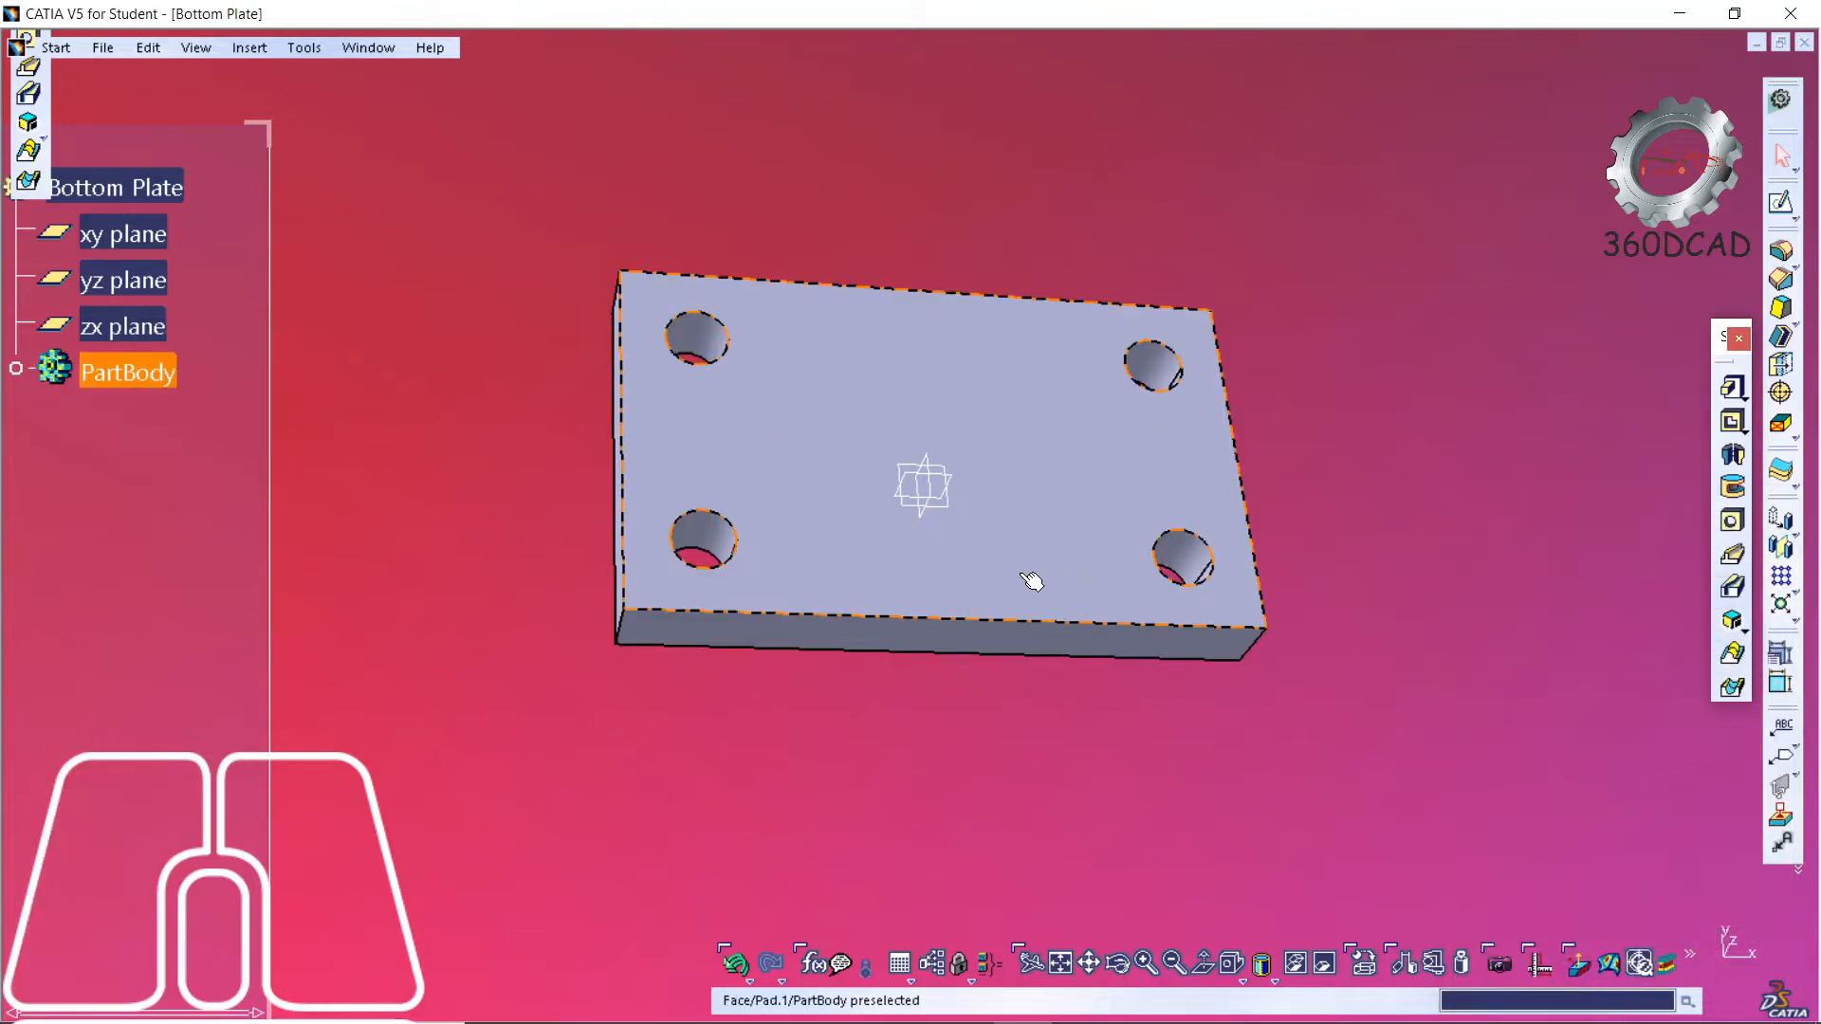
- Check the PDF drawing and sketch a pocket circle about 38.5 mm in diameter on the plate's top face, on the vertical axis below the origin
{"action": "key", "text": "alt+Tab"}
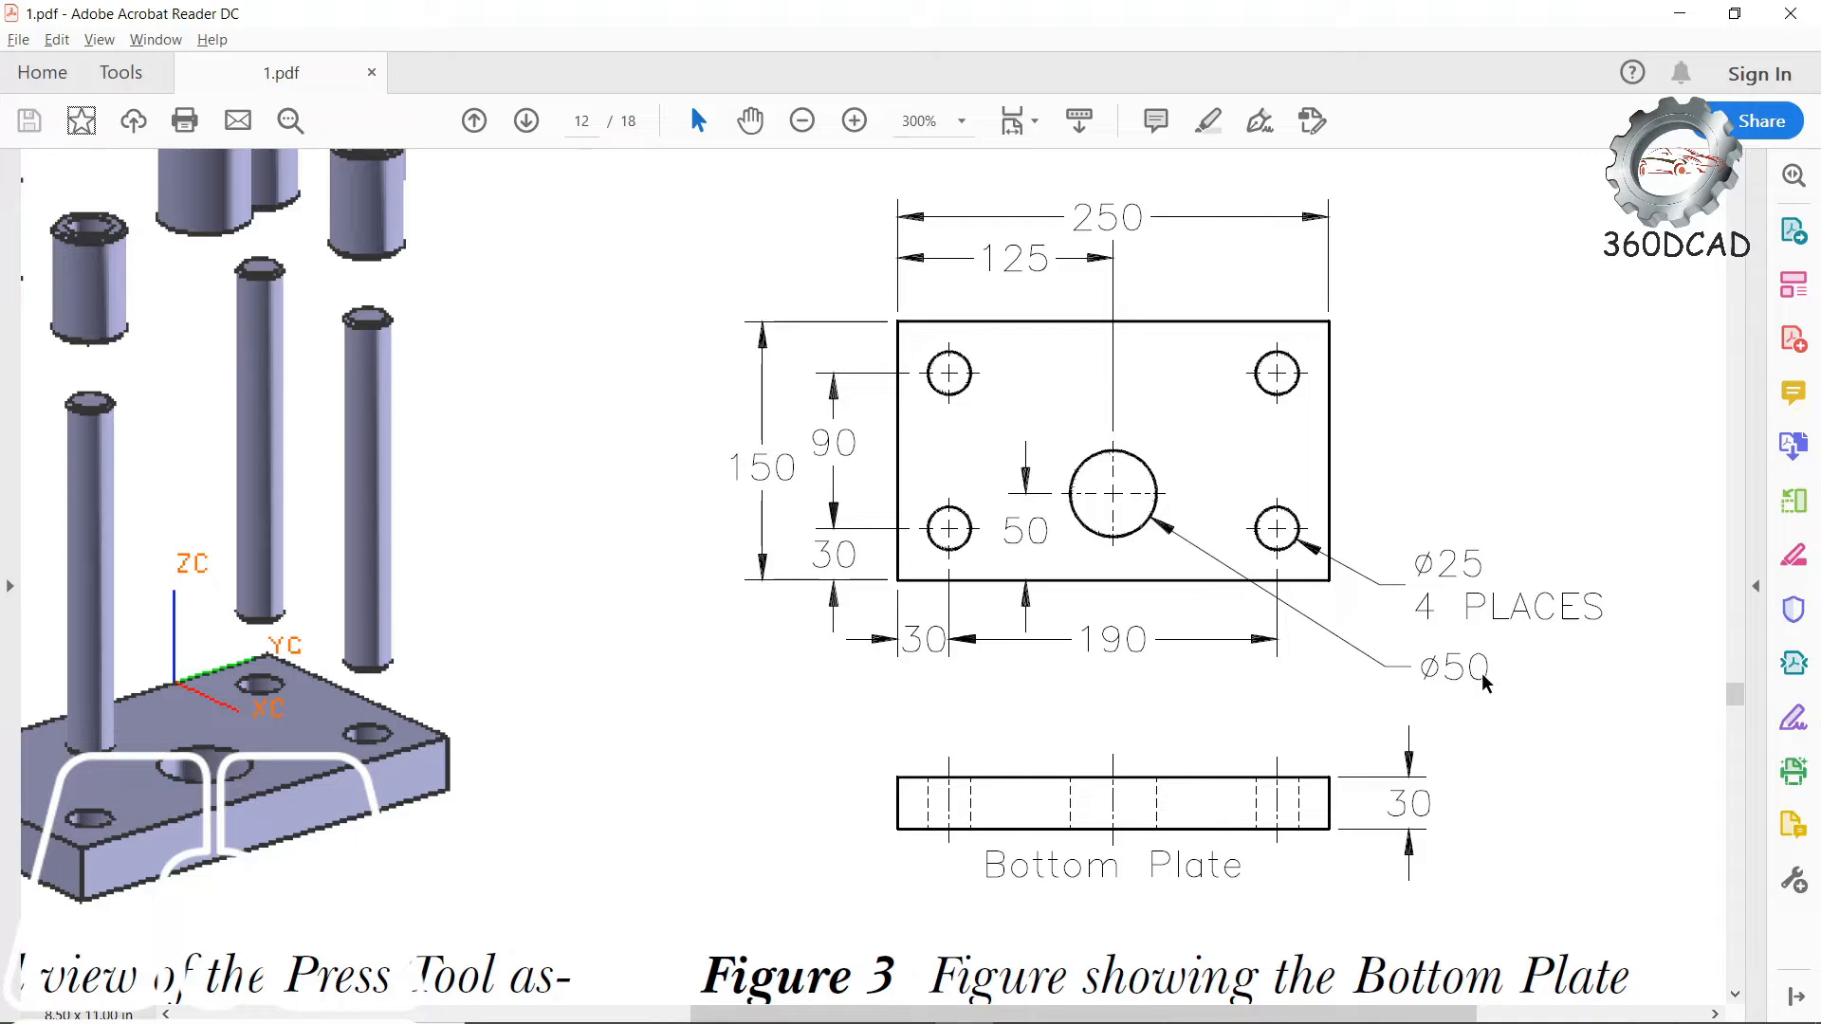
{"action": "key", "text": "alt+Tab"}
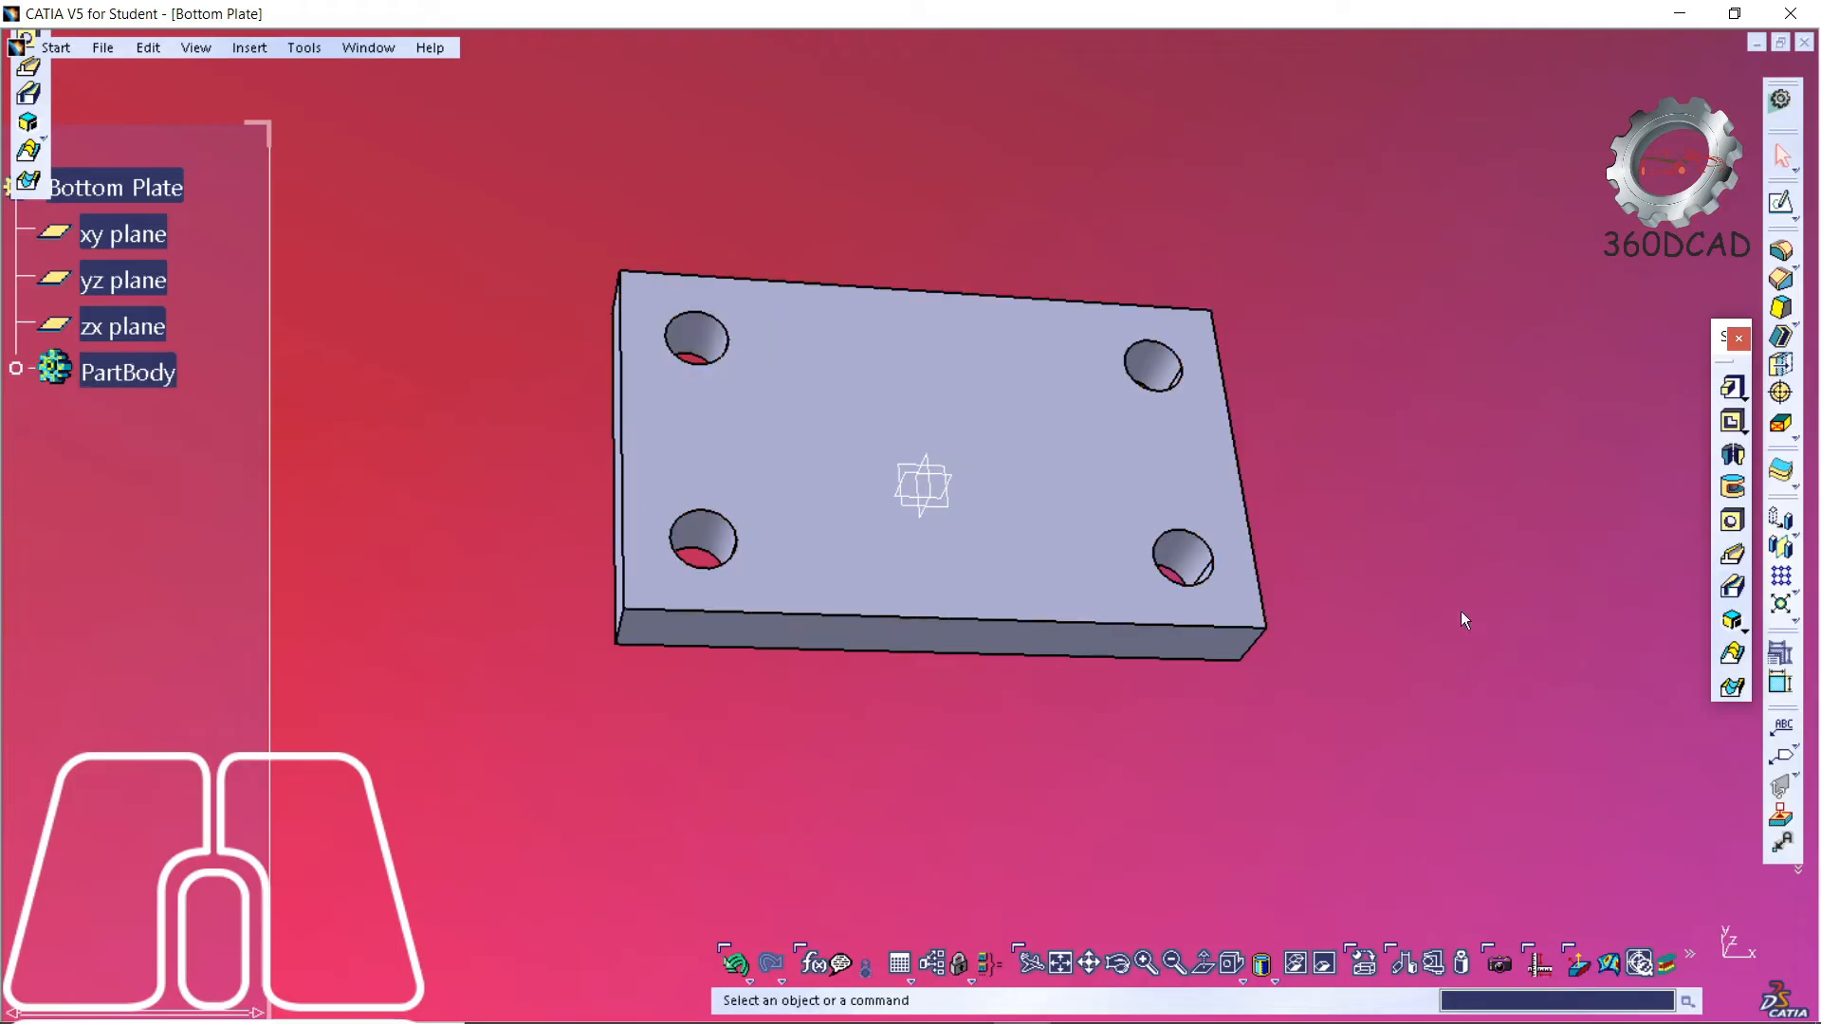
{"action": "left_click", "coordinate": [1733, 425]}
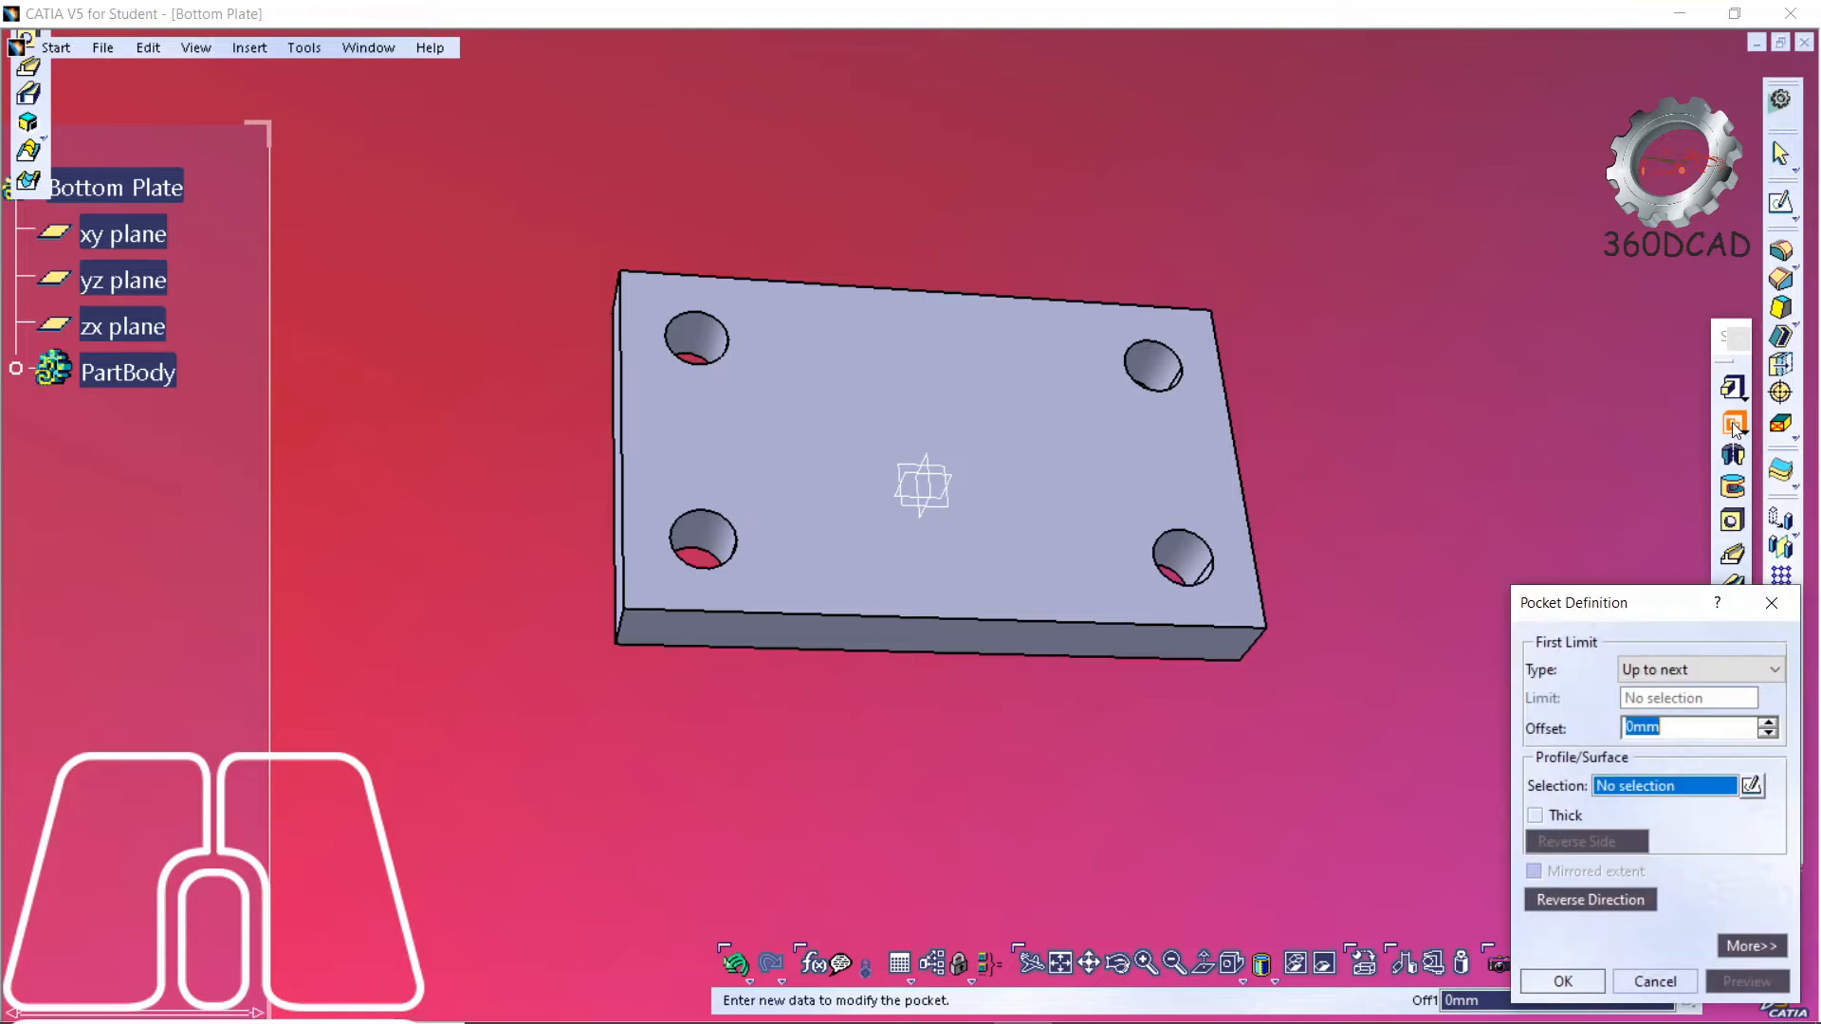
{"action": "left_click", "coordinate": [1751, 786]}
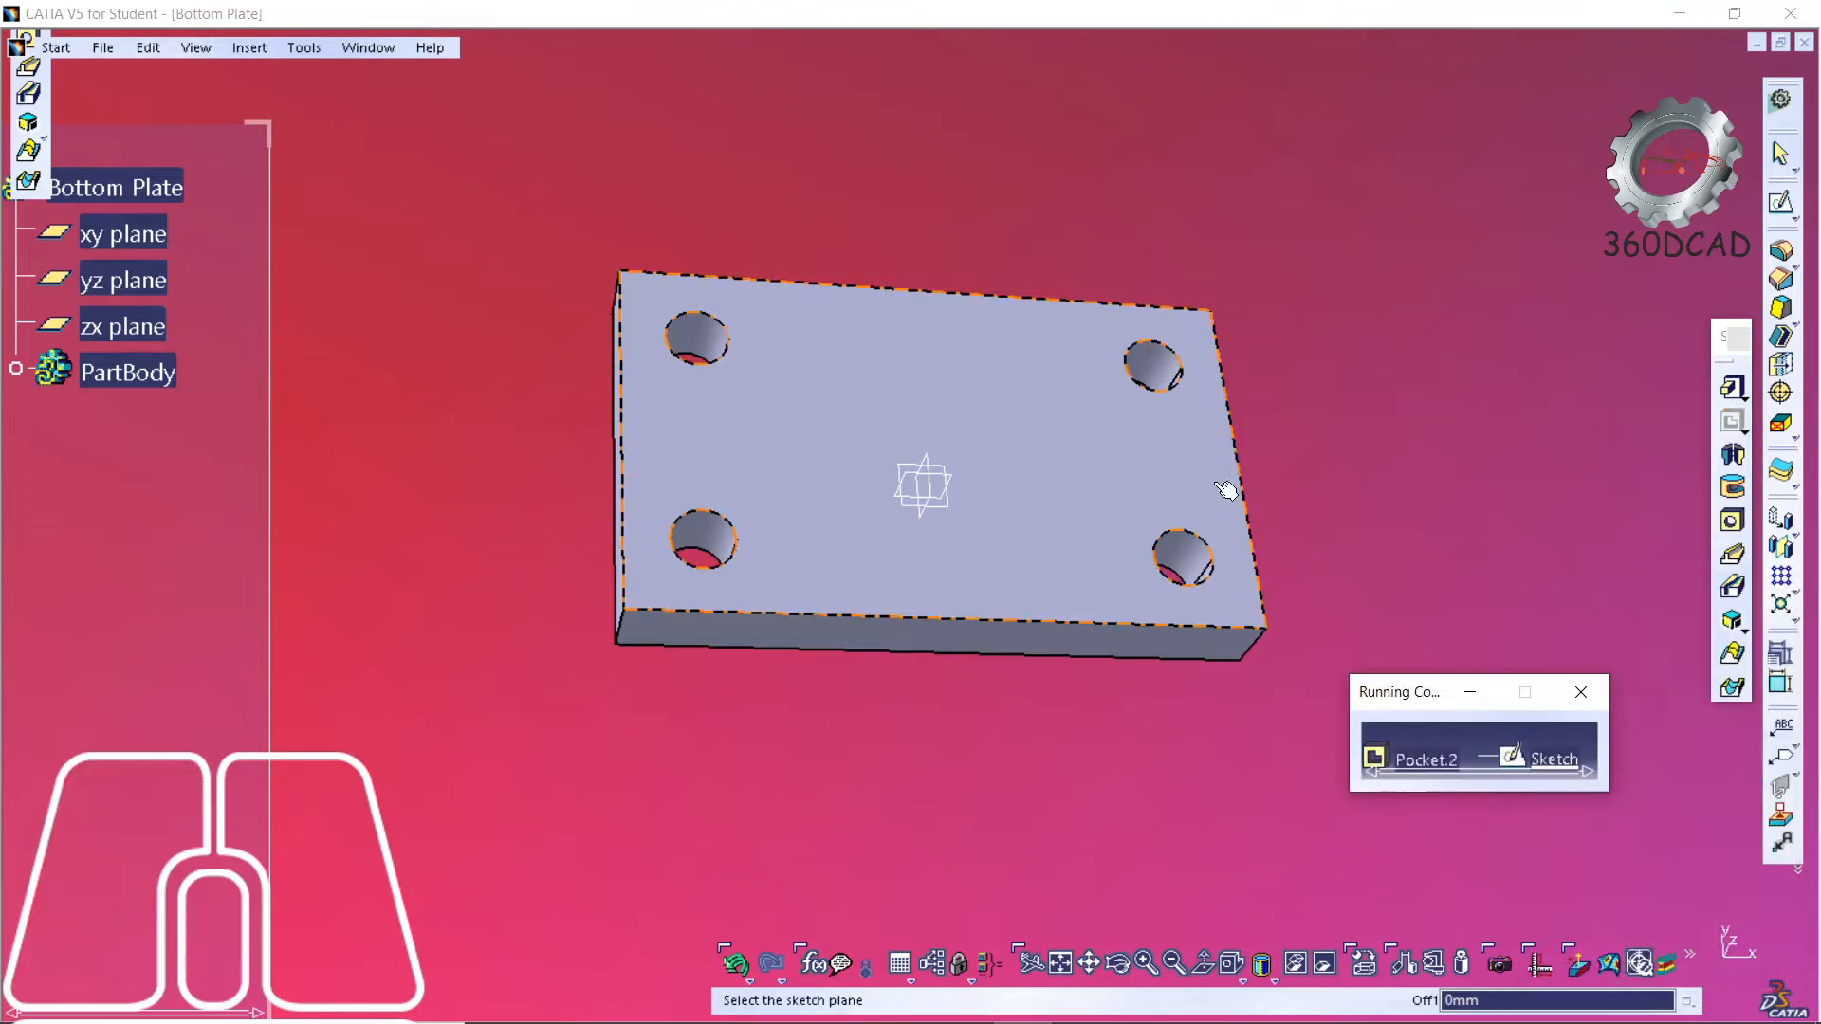
{"action": "left_click", "coordinate": [1030, 457]}
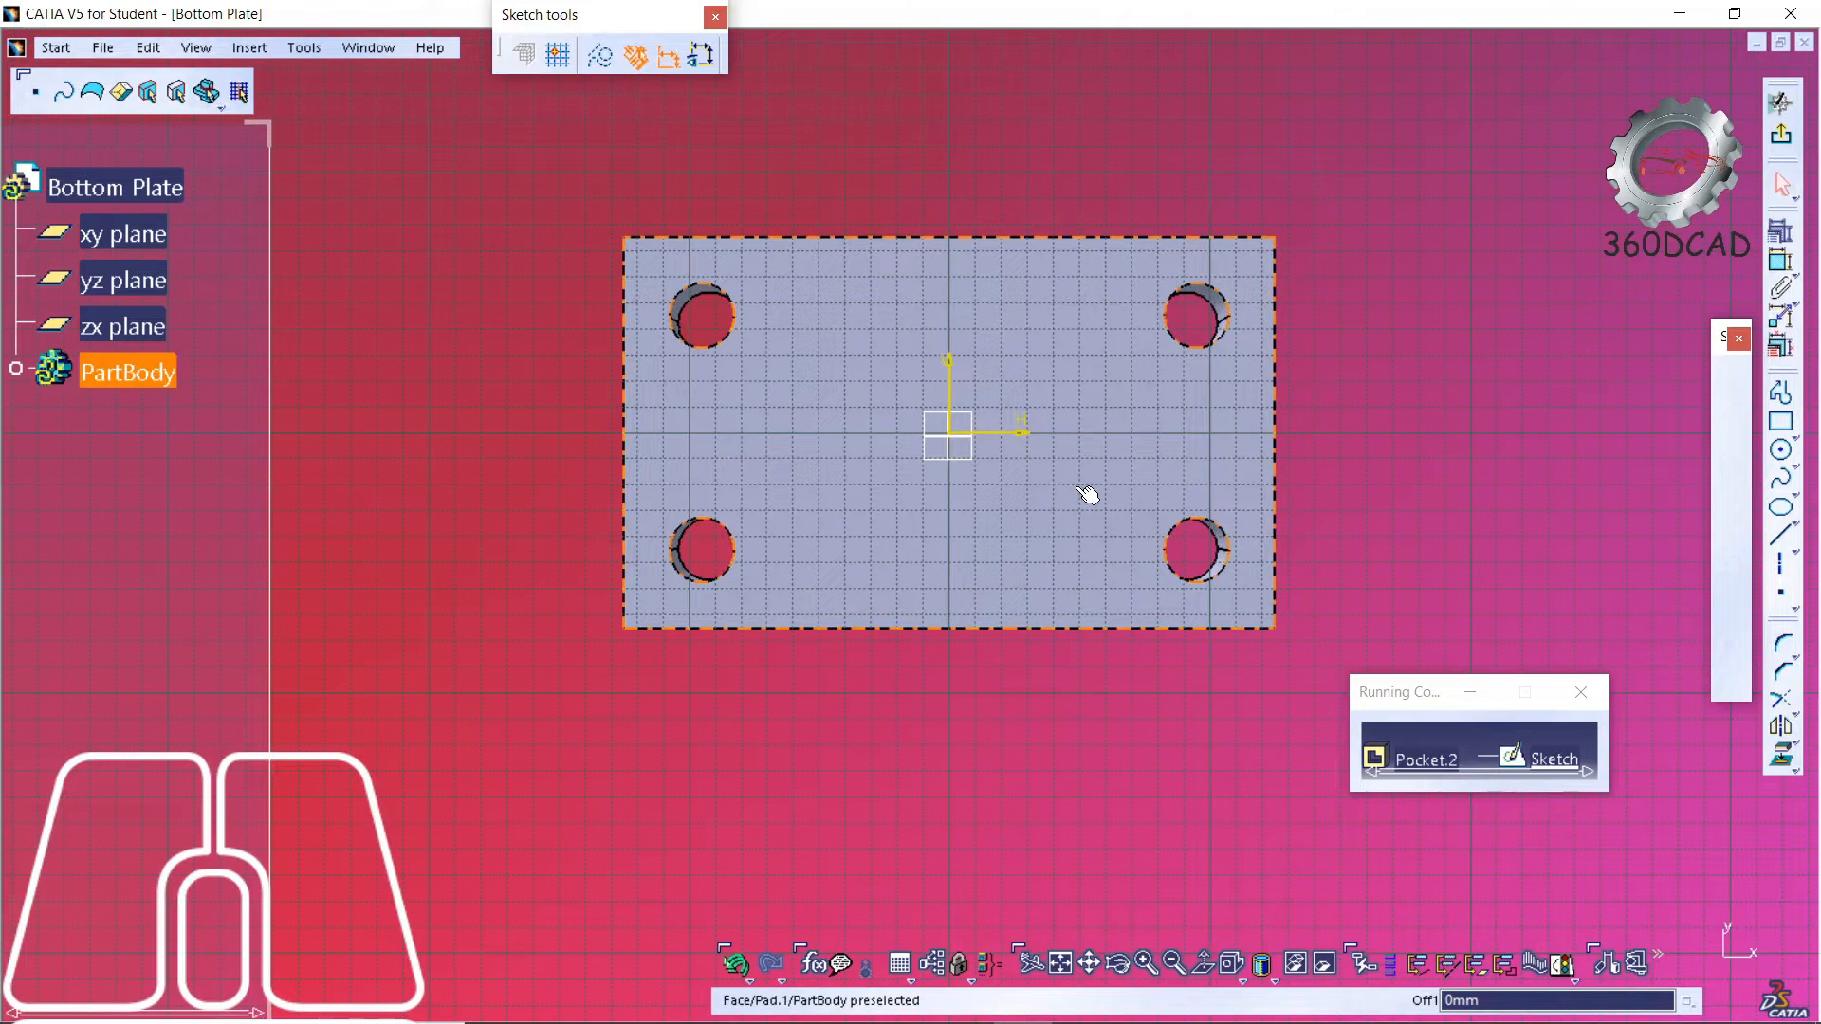
{"action": "left_click", "coordinate": [1781, 450]}
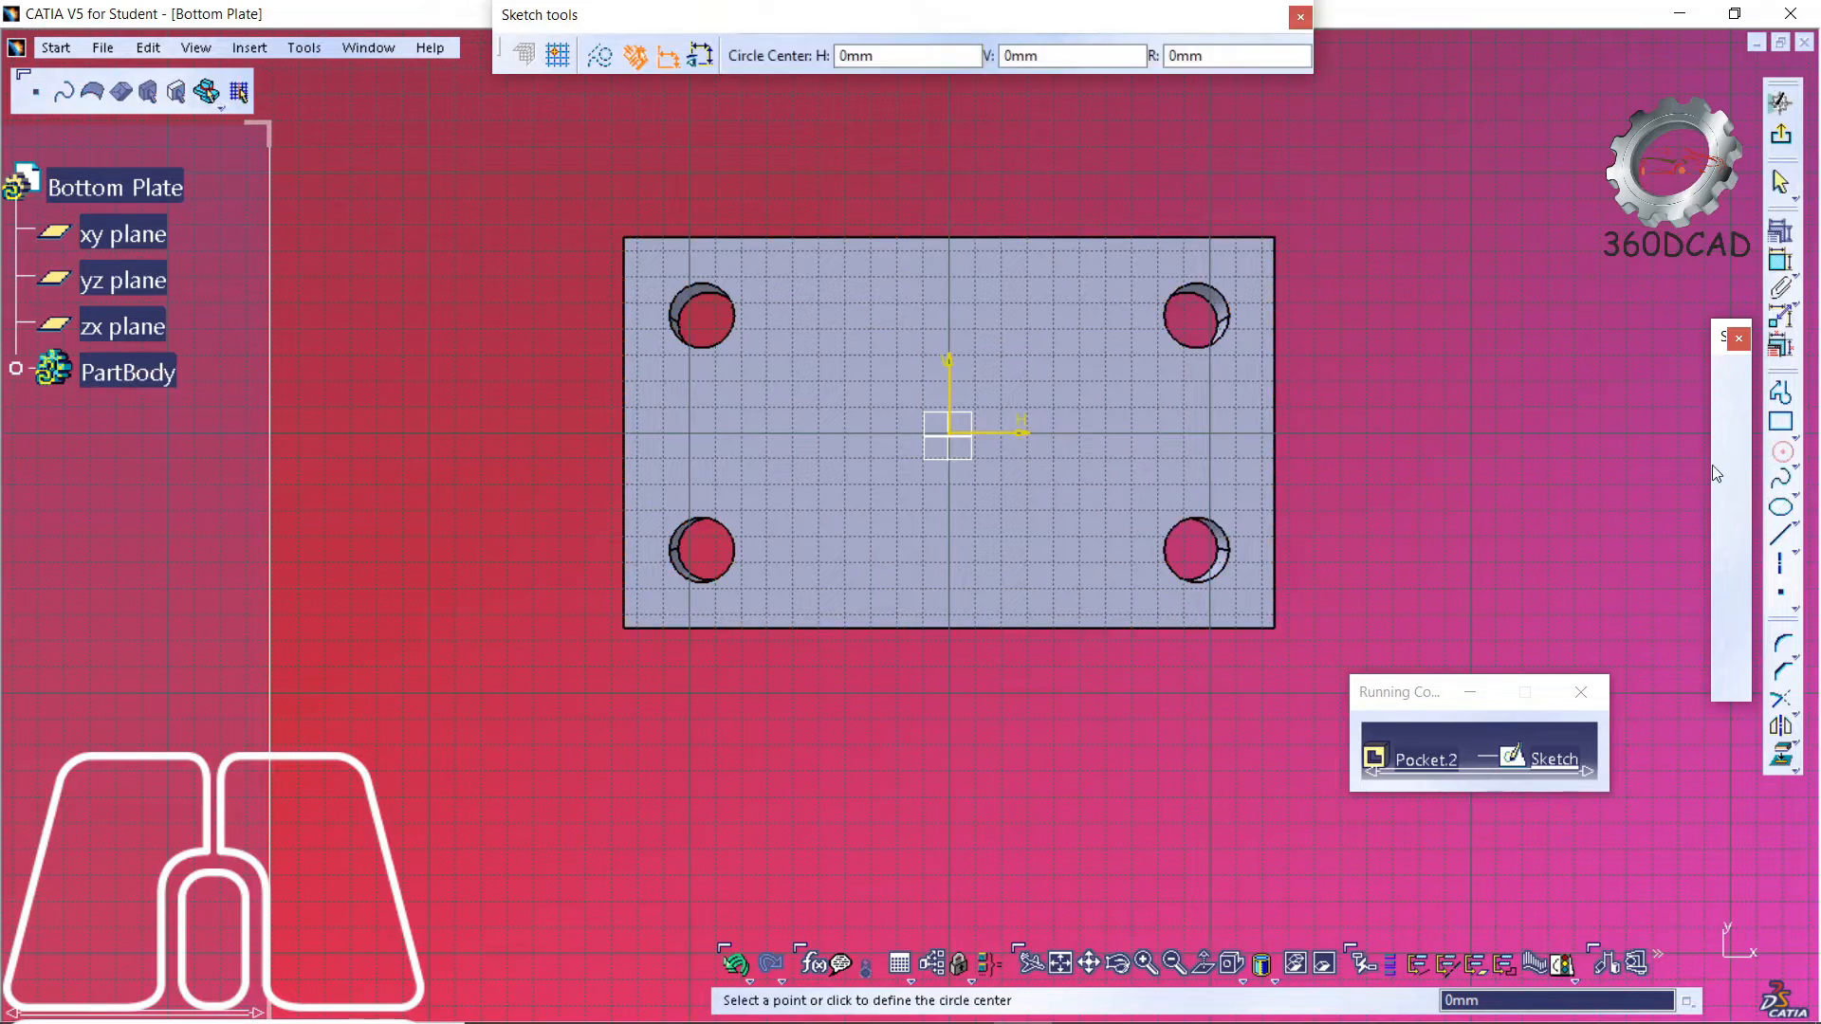
{"action": "left_click", "coordinate": [950, 542]}
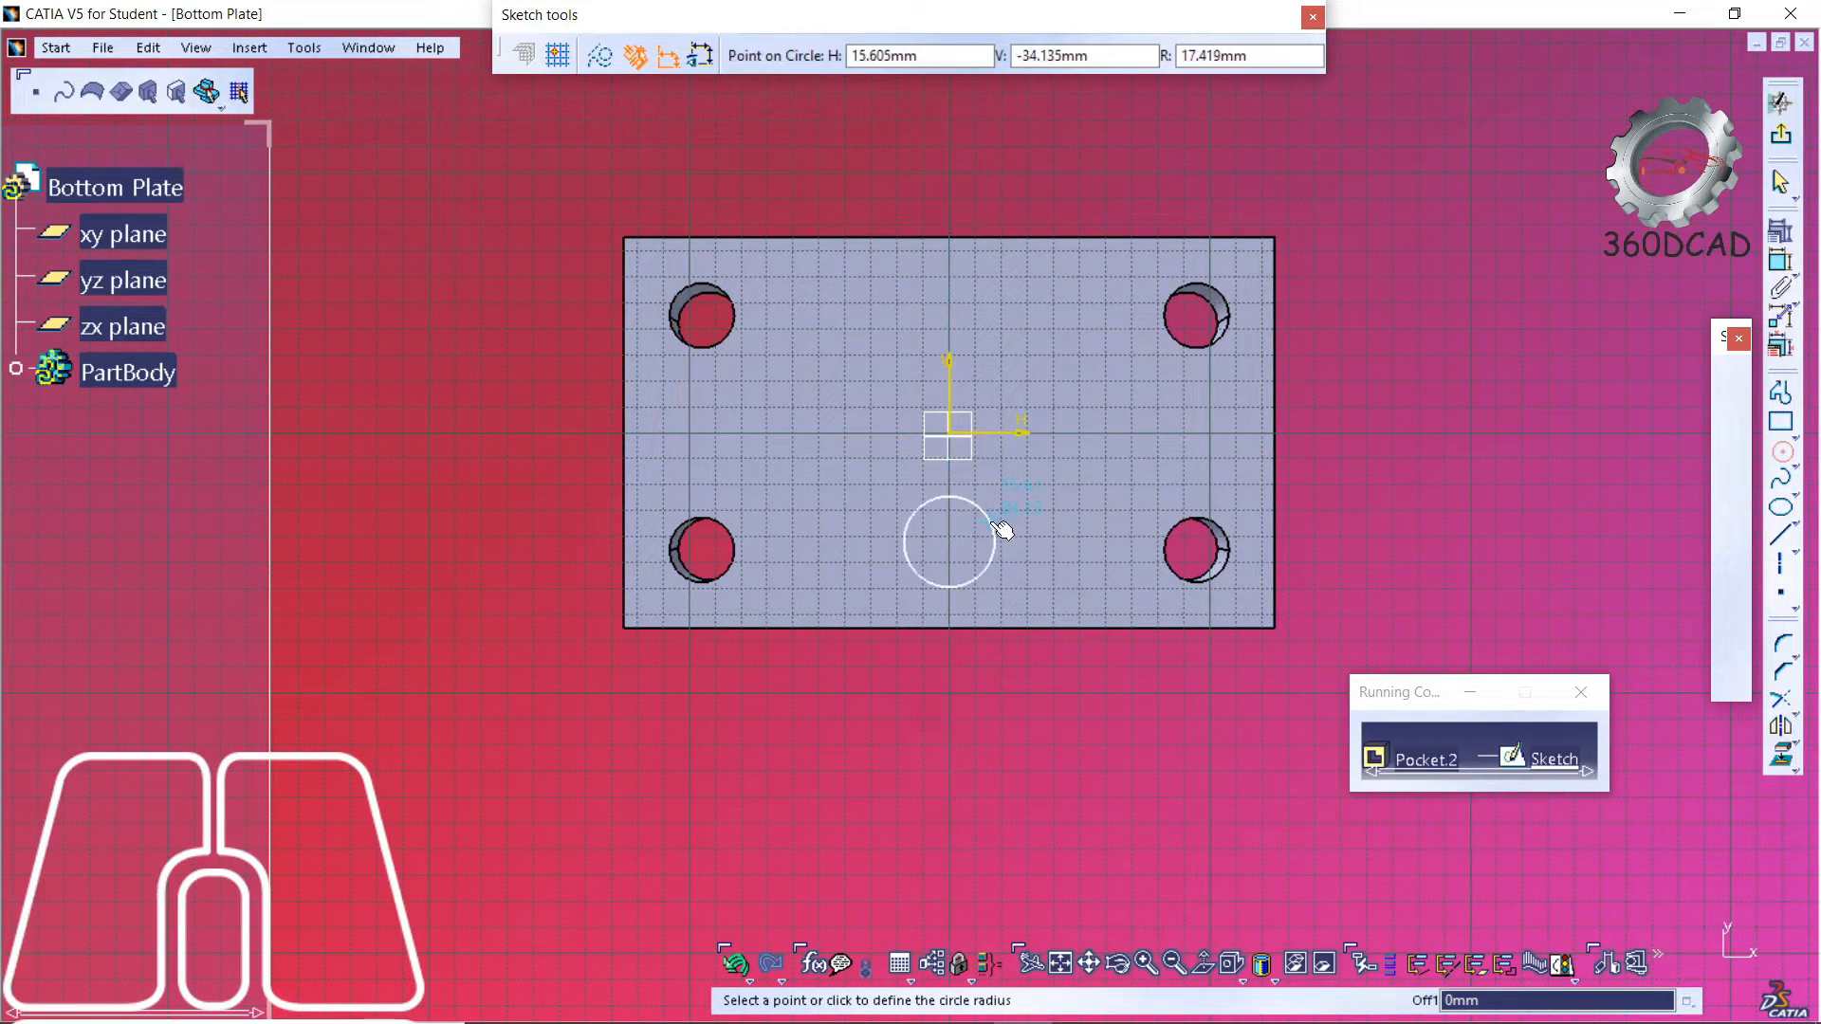
{"action": "left_click", "coordinate": [993, 518]}
- Dimension the new circle's diameter and set it to 50 mm
{"action": "left_click", "coordinate": [1781, 261]}
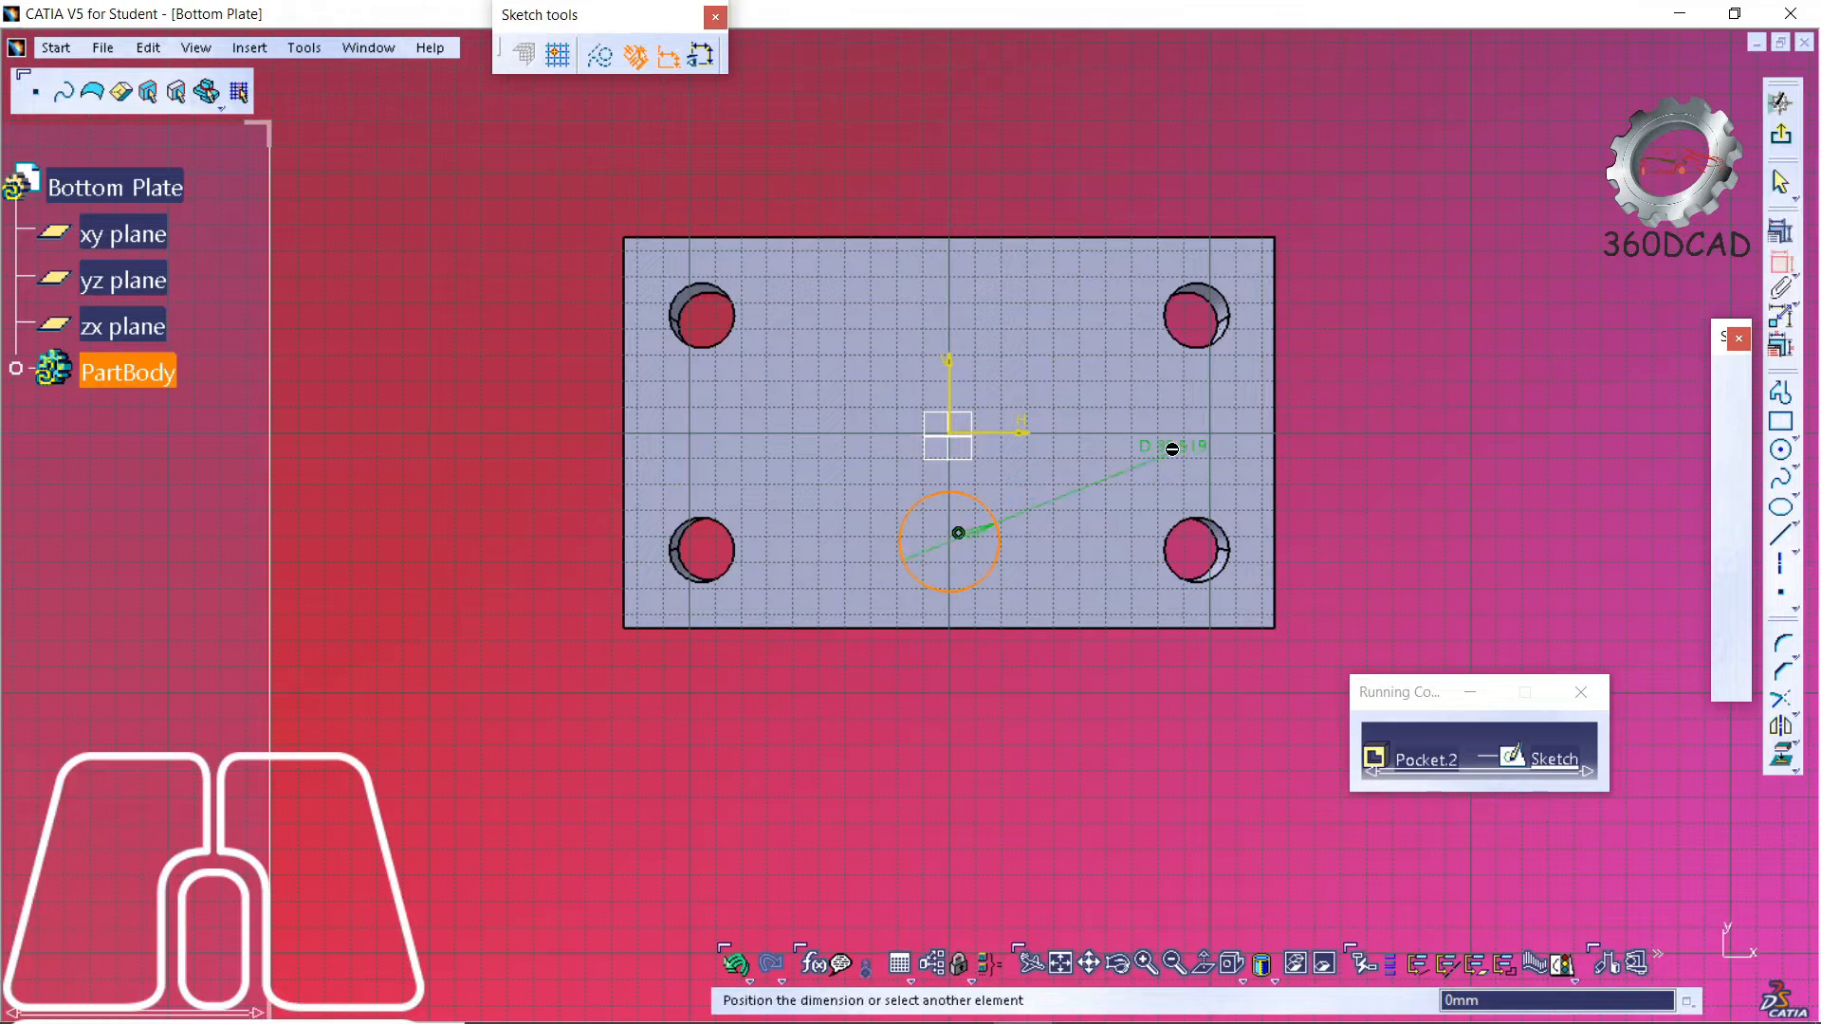
{"action": "left_click", "coordinate": [1079, 460]}
{"action": "double_click", "coordinate": [1079, 460]}
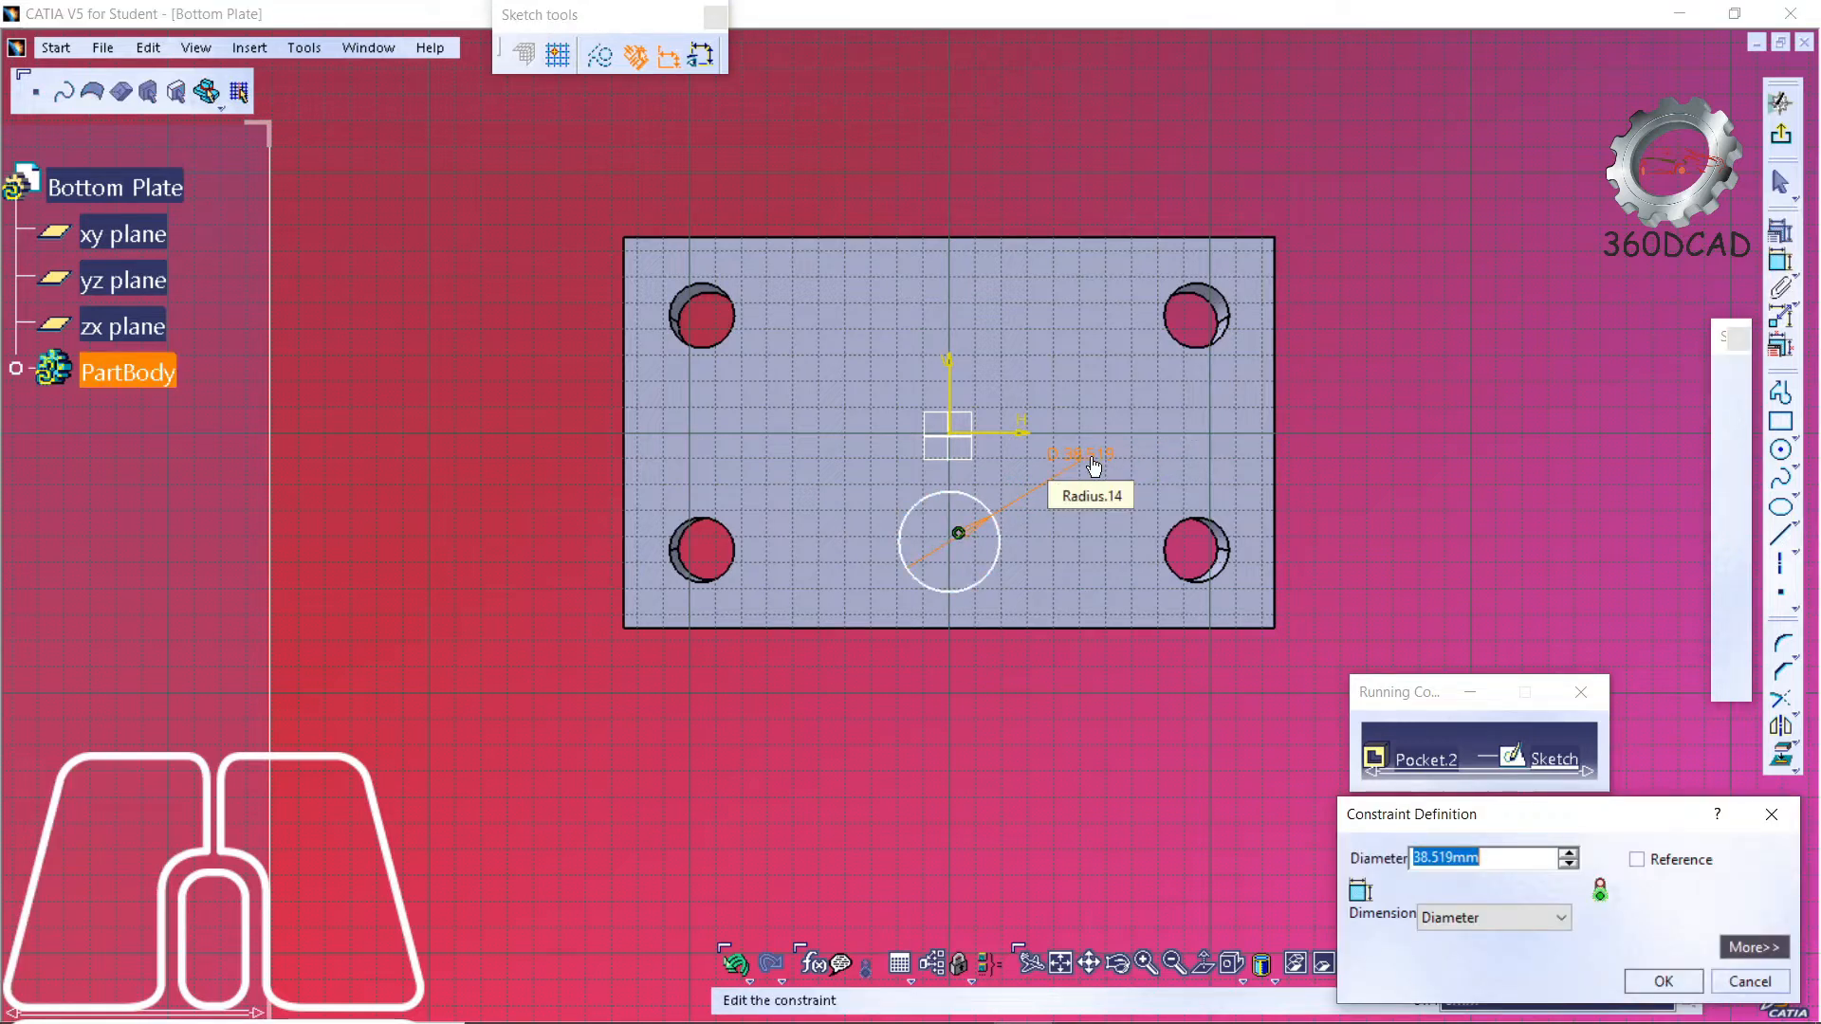
{"action": "type", "text": "50"}
{"action": "key", "text": "Return"}
- Check the large hole's position in the PDF drawing and constrain the circle's centre to 50 mm from the plate's lower edge
{"action": "key", "text": "alt+Tab"}
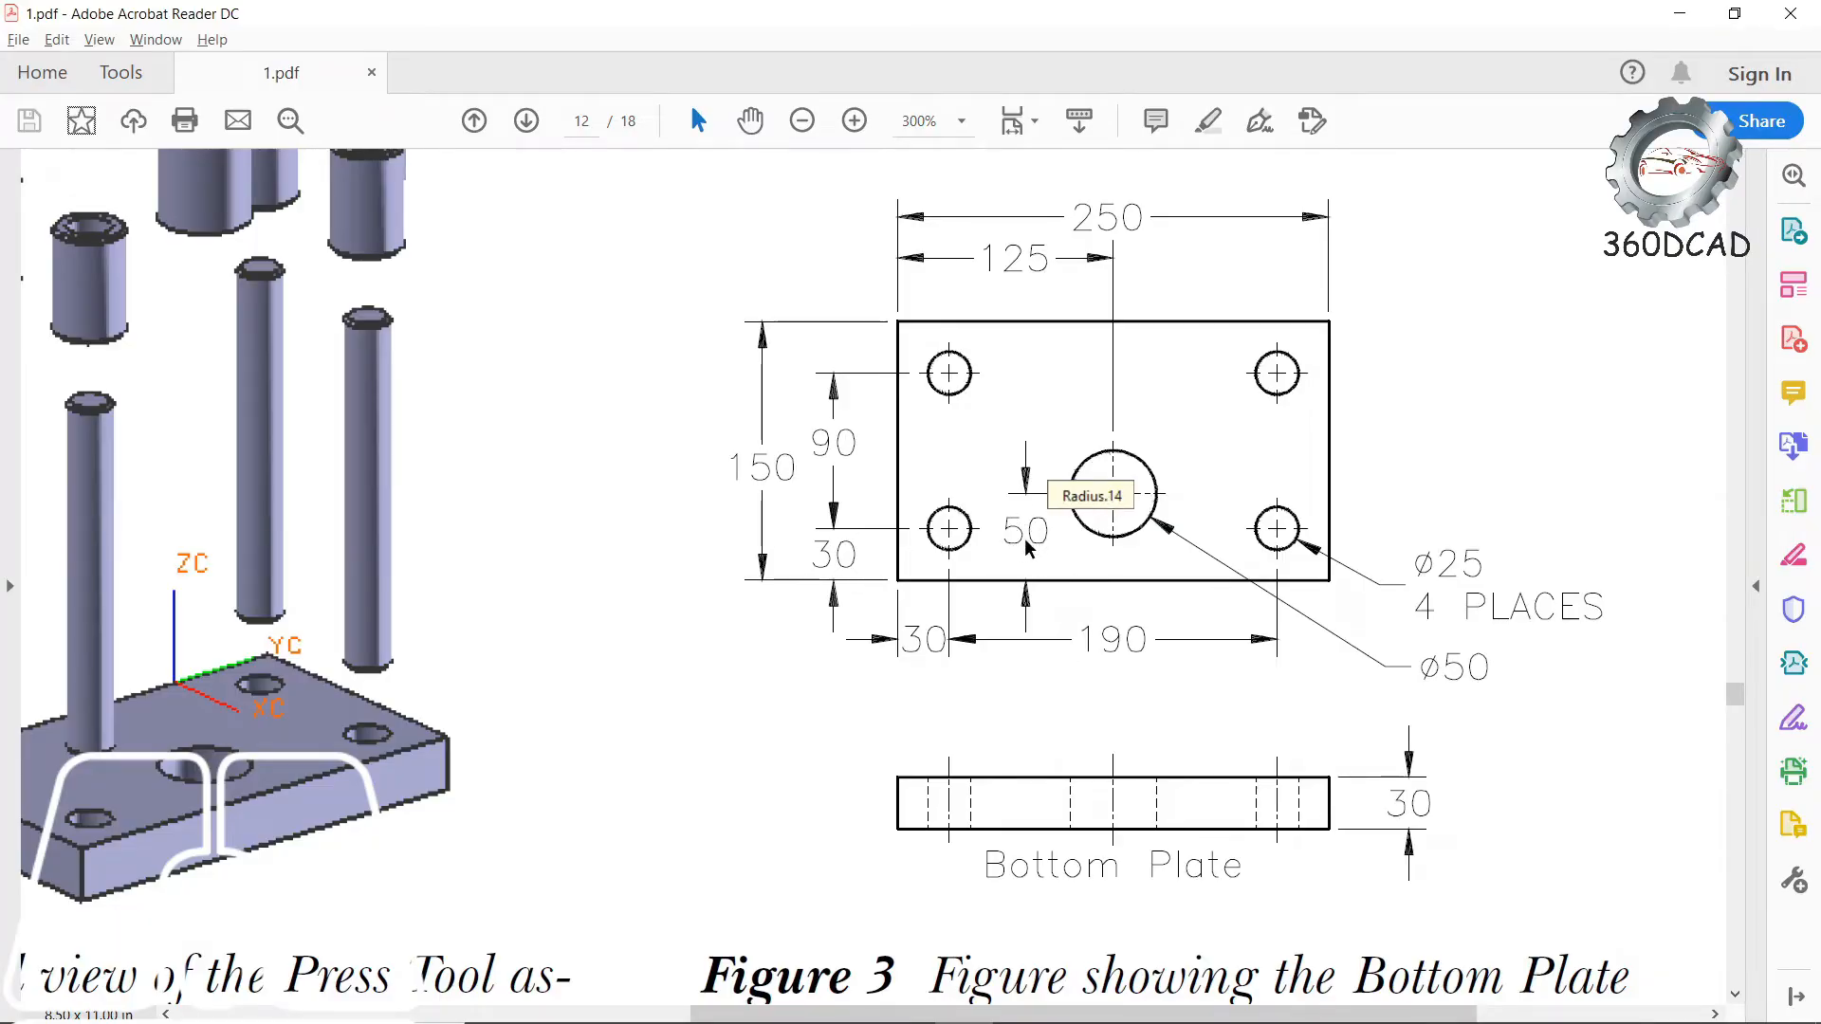
{"action": "key", "text": "alt+Tab"}
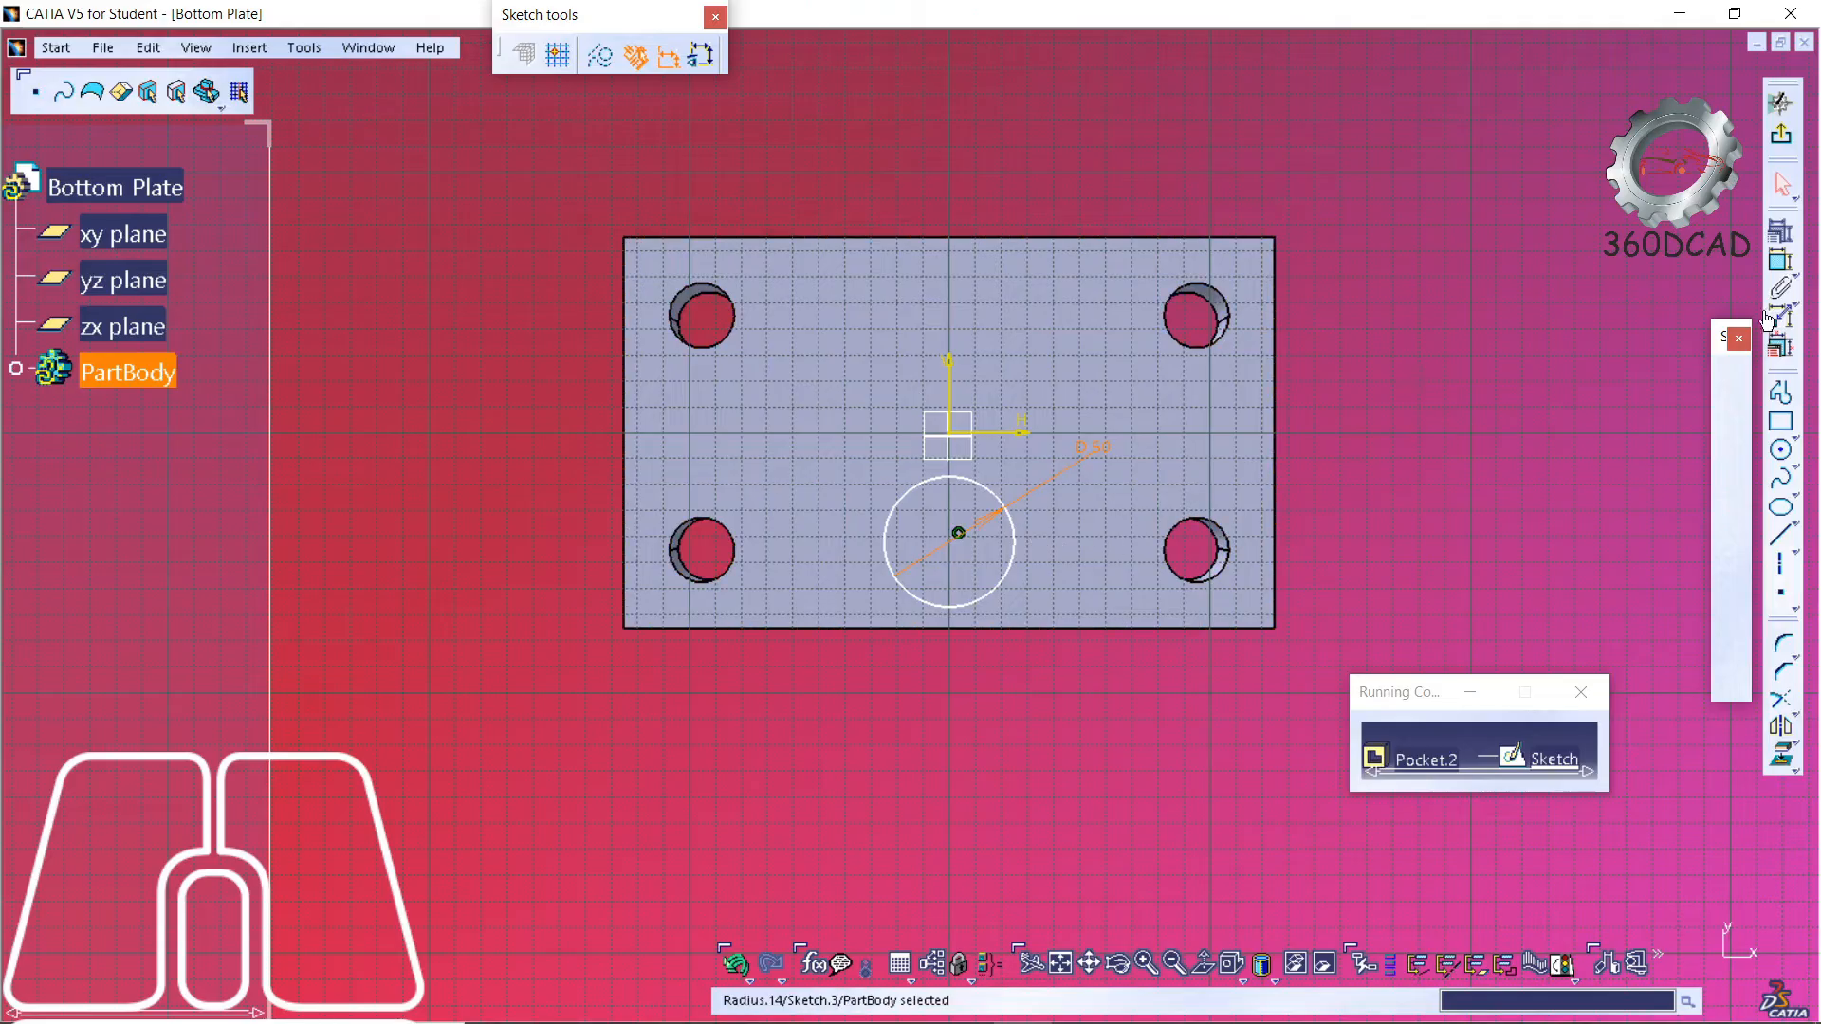
{"action": "left_click", "coordinate": [1780, 262]}
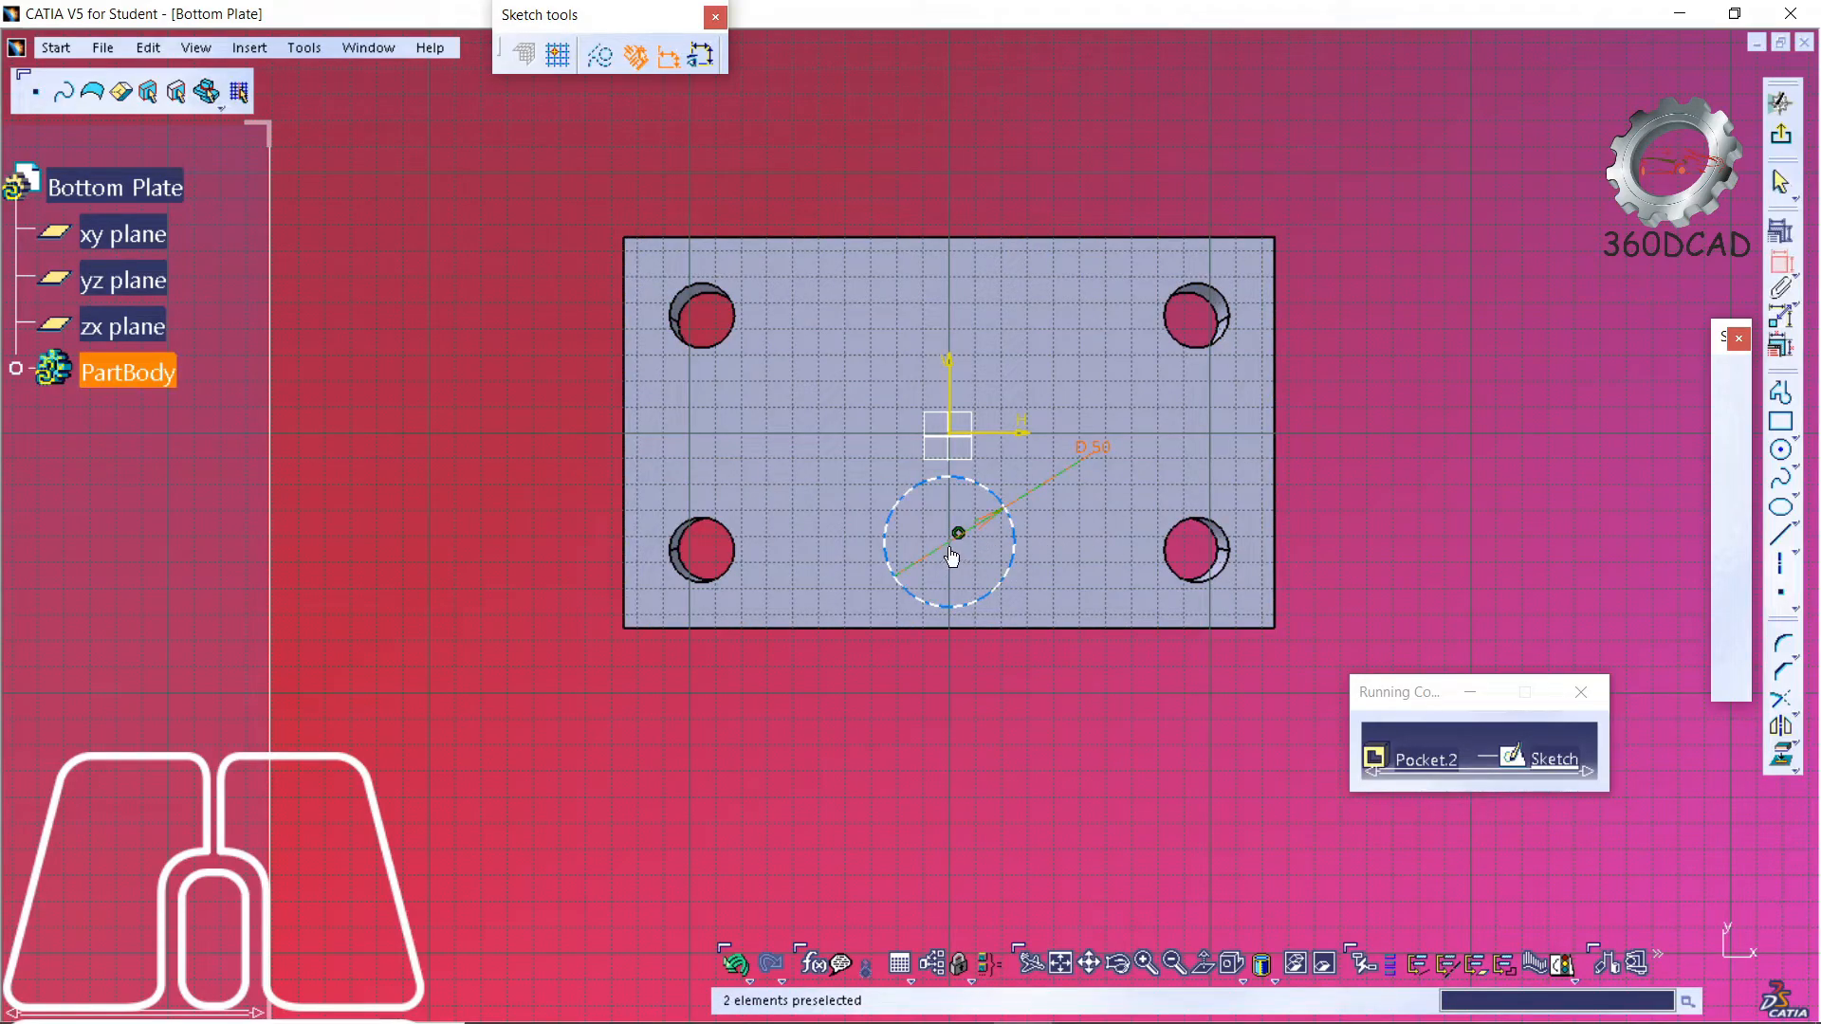
{"action": "left_click", "coordinate": [944, 560]}
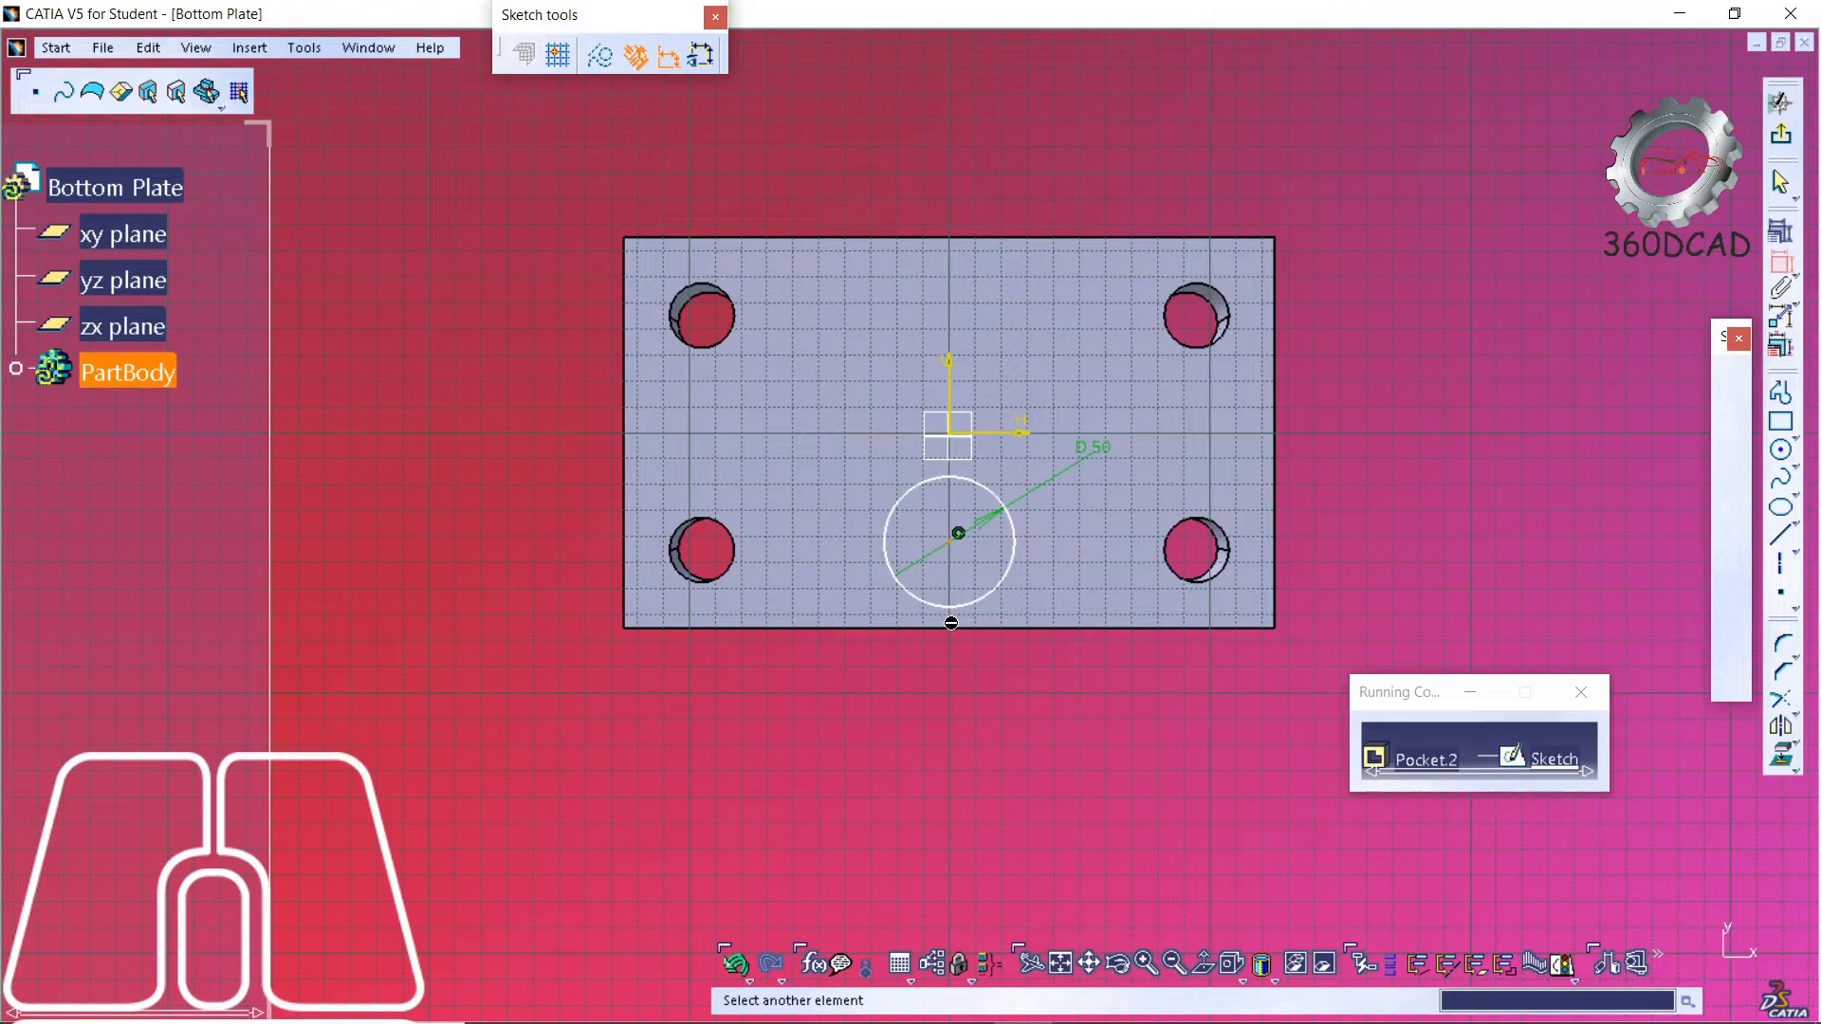
{"action": "left_click", "coordinate": [963, 628]}
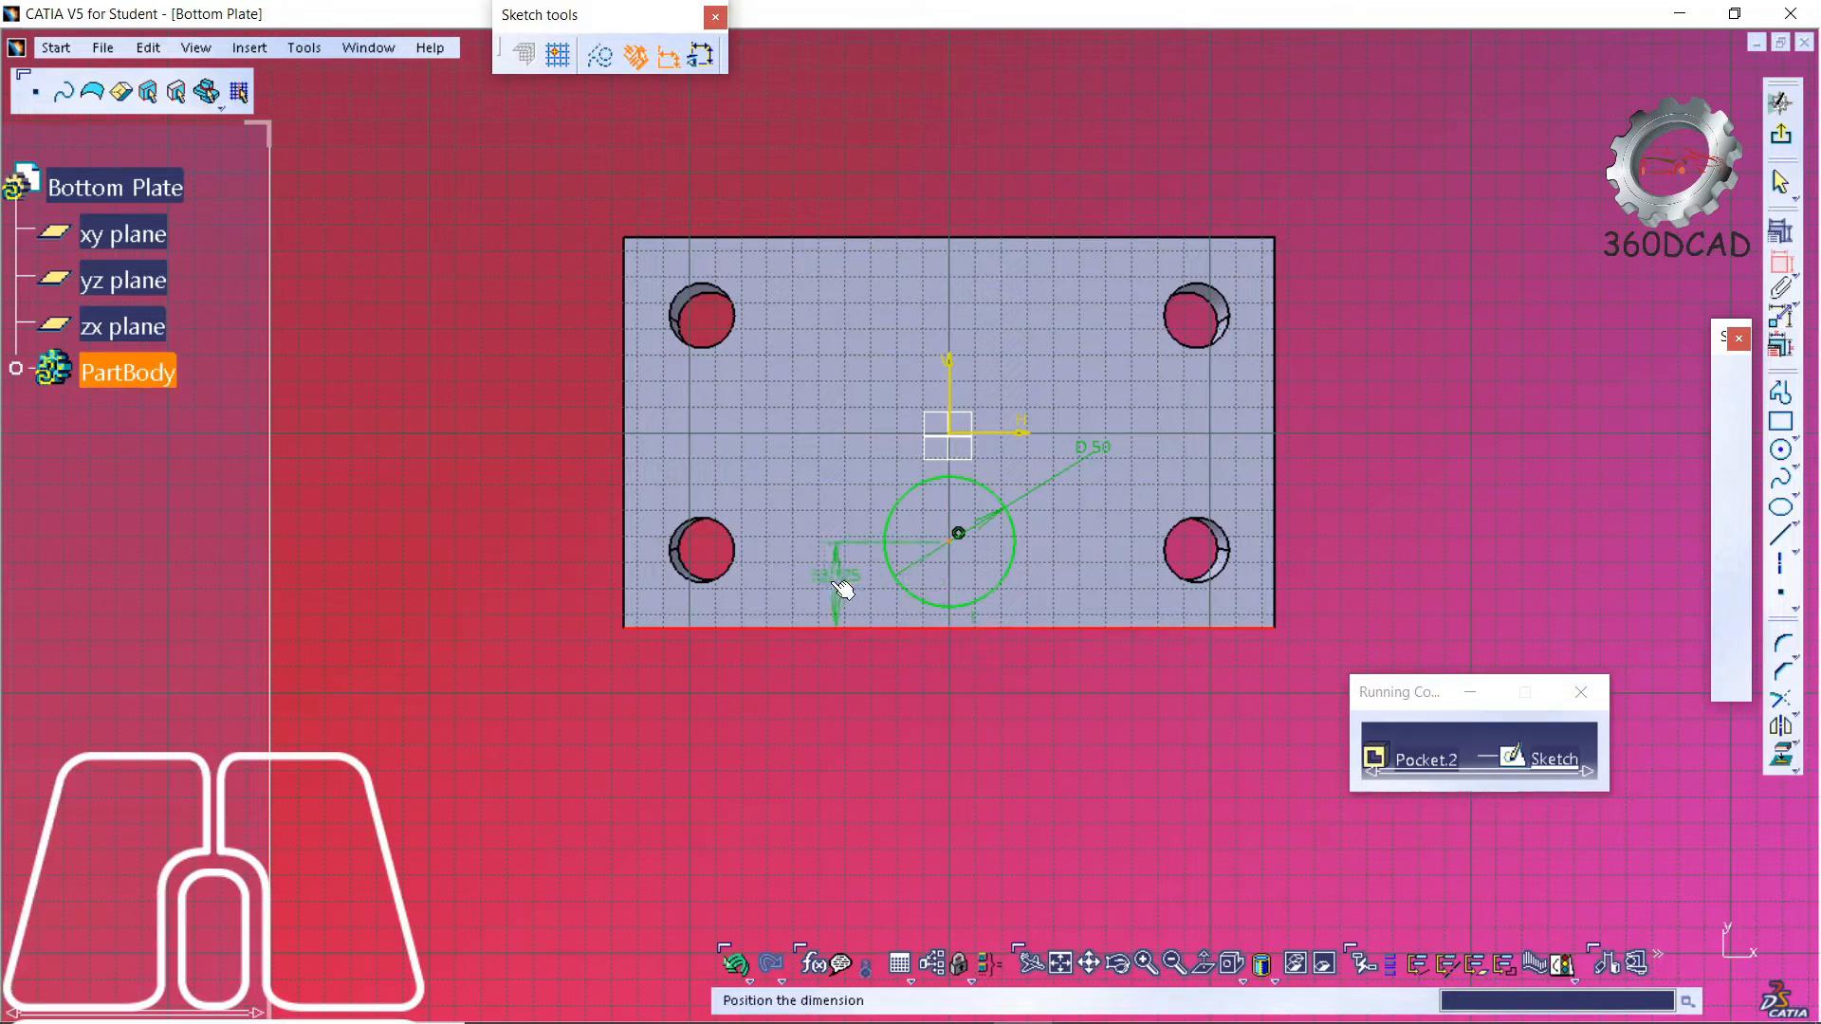
{"action": "left_click", "coordinate": [833, 586]}
{"action": "double_click", "coordinate": [836, 580]}
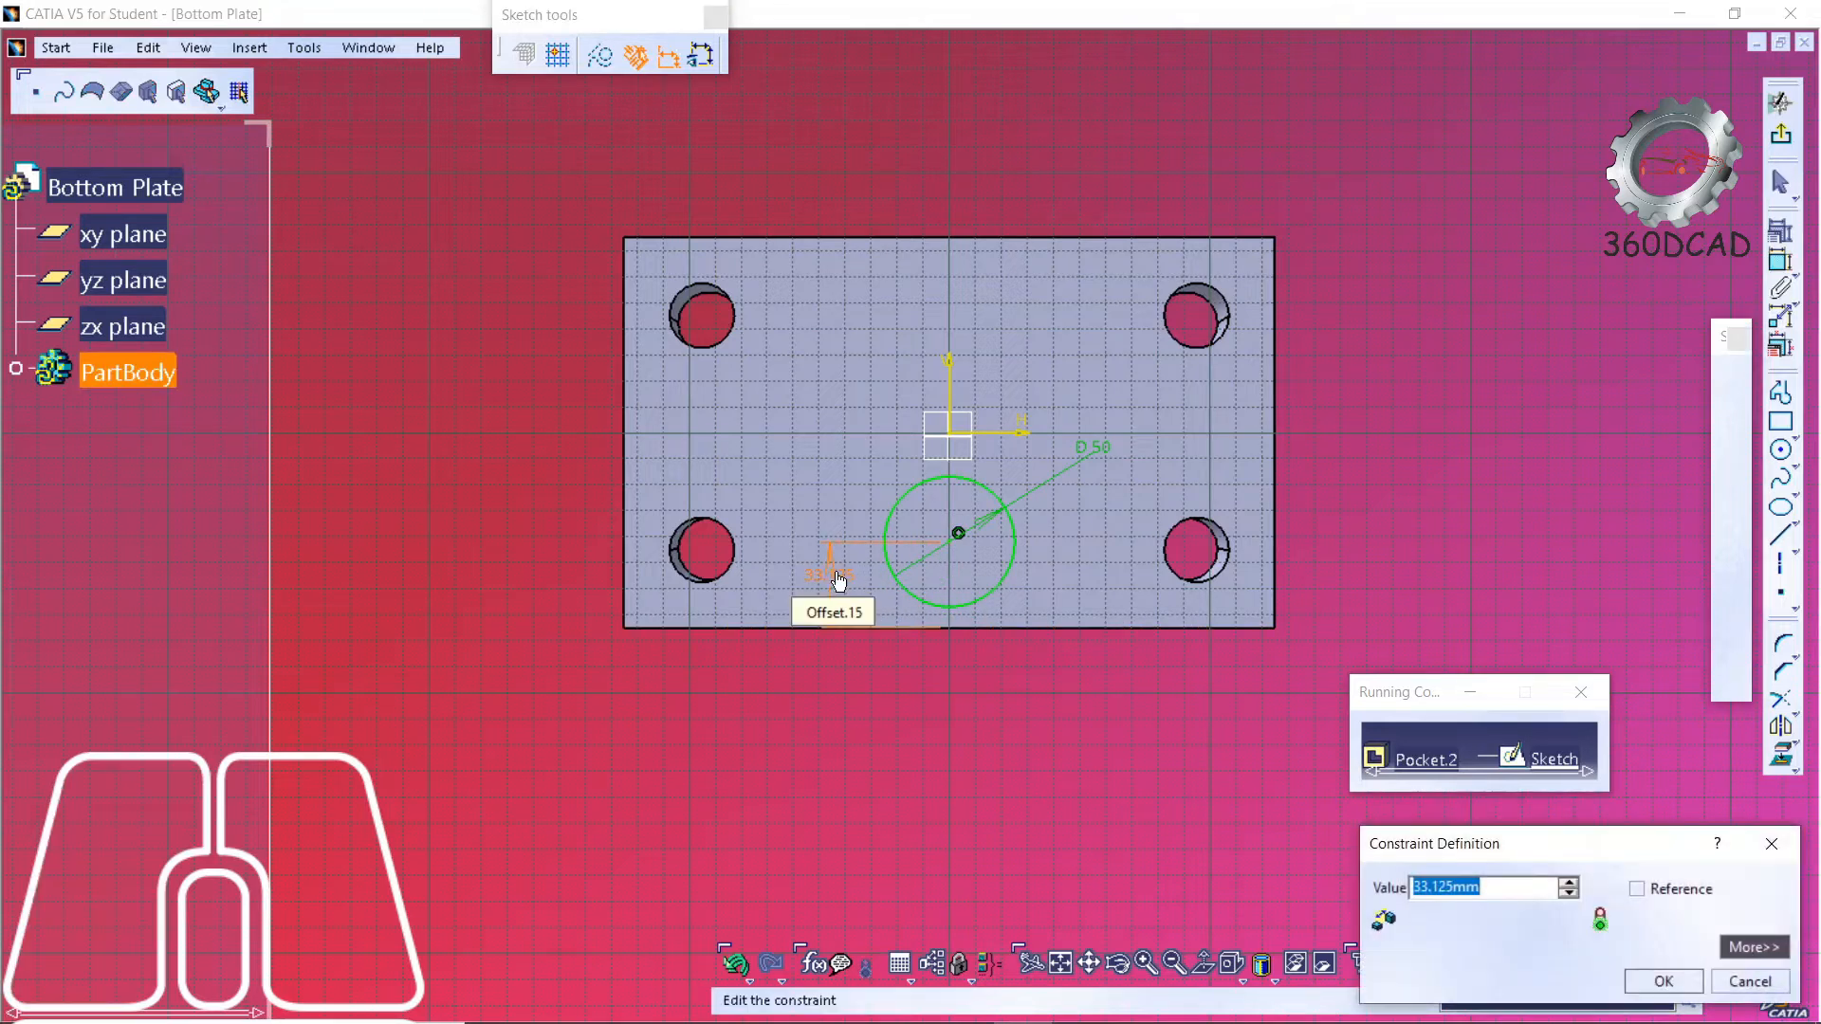
{"action": "type", "text": "50"}
{"action": "key", "text": "Return"}
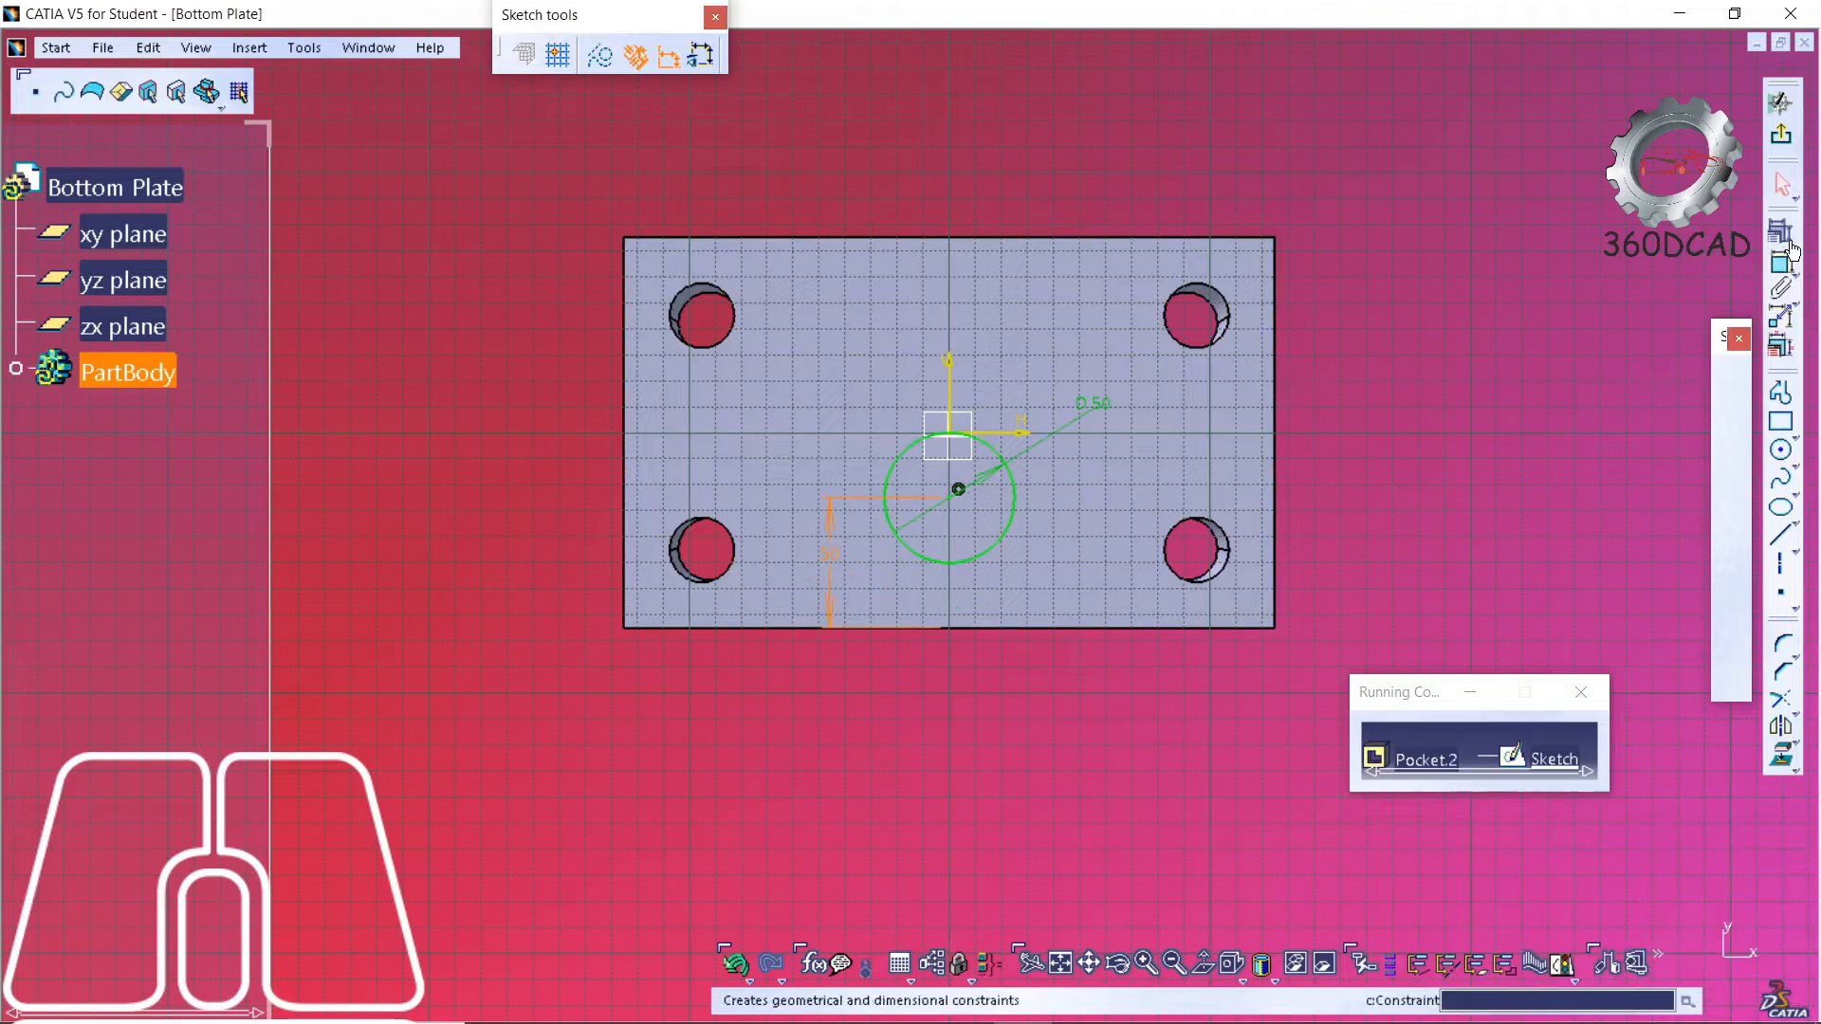
- Finish the circle sketch and cut it through the plate as a pocket with the limit type Up to next
{"action": "left_click", "coordinate": [1781, 134]}
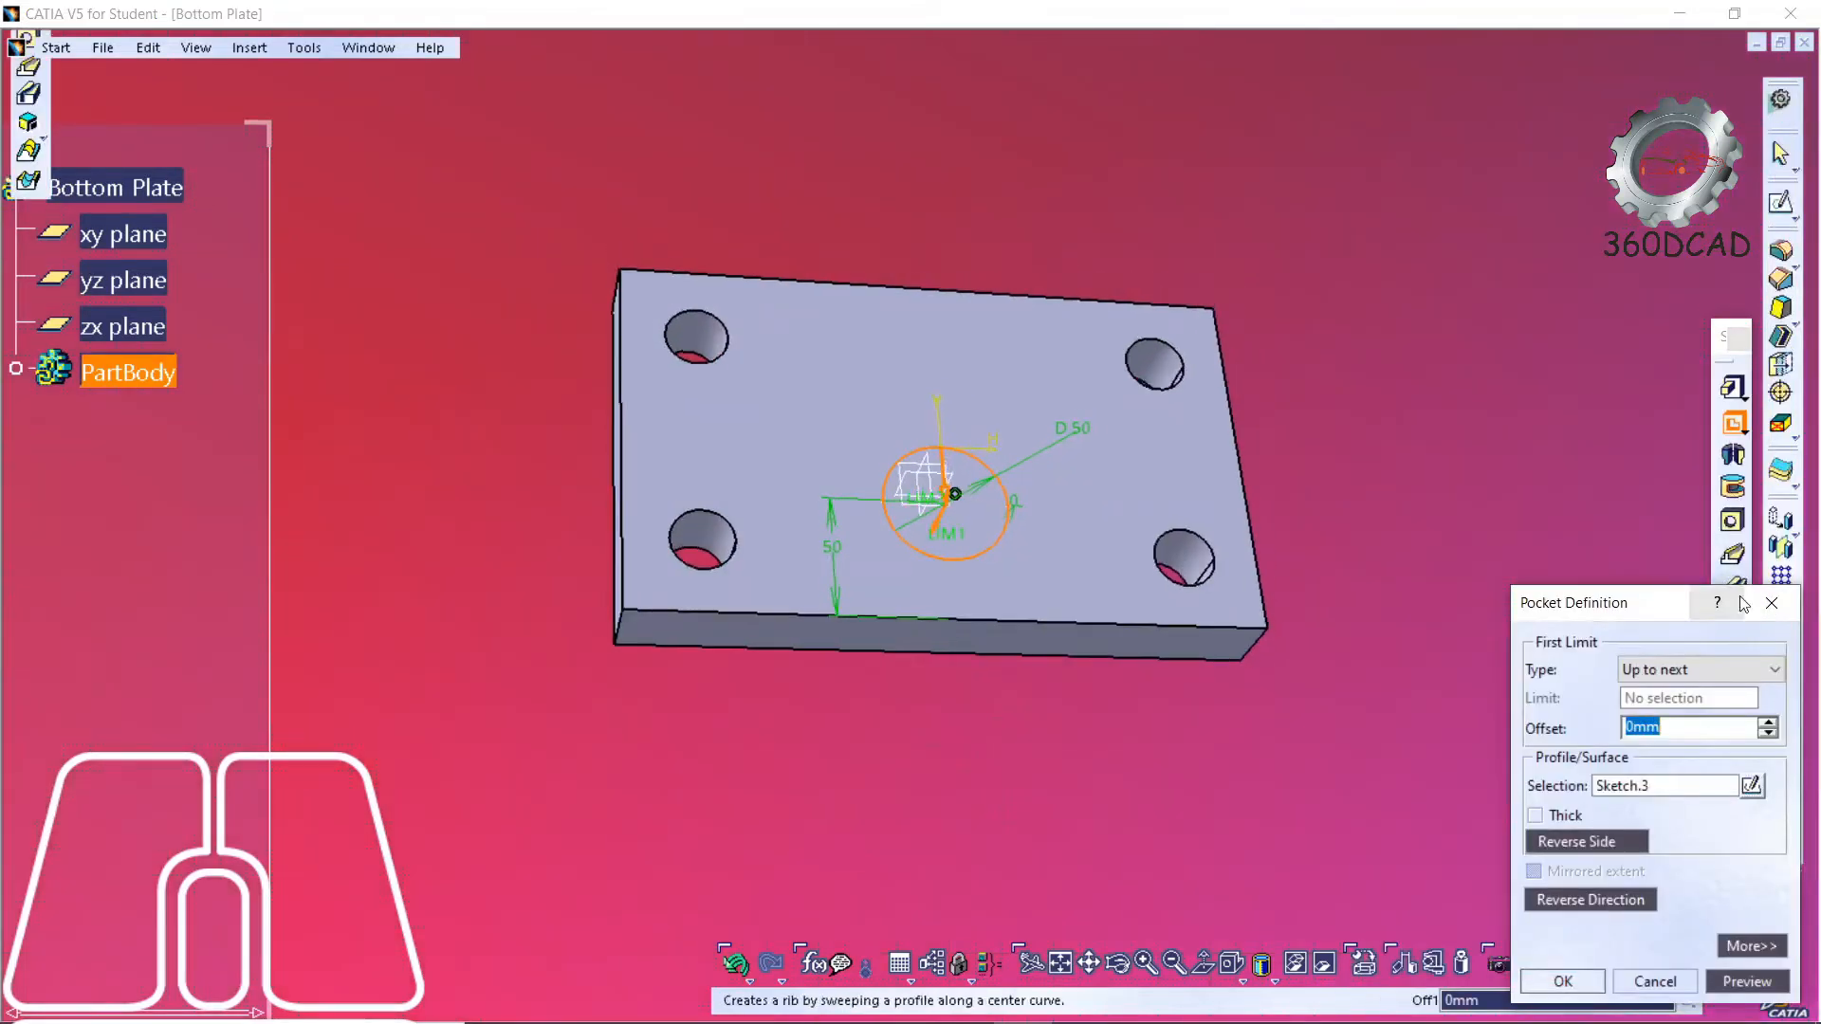
{"action": "left_click", "coordinate": [1745, 981]}
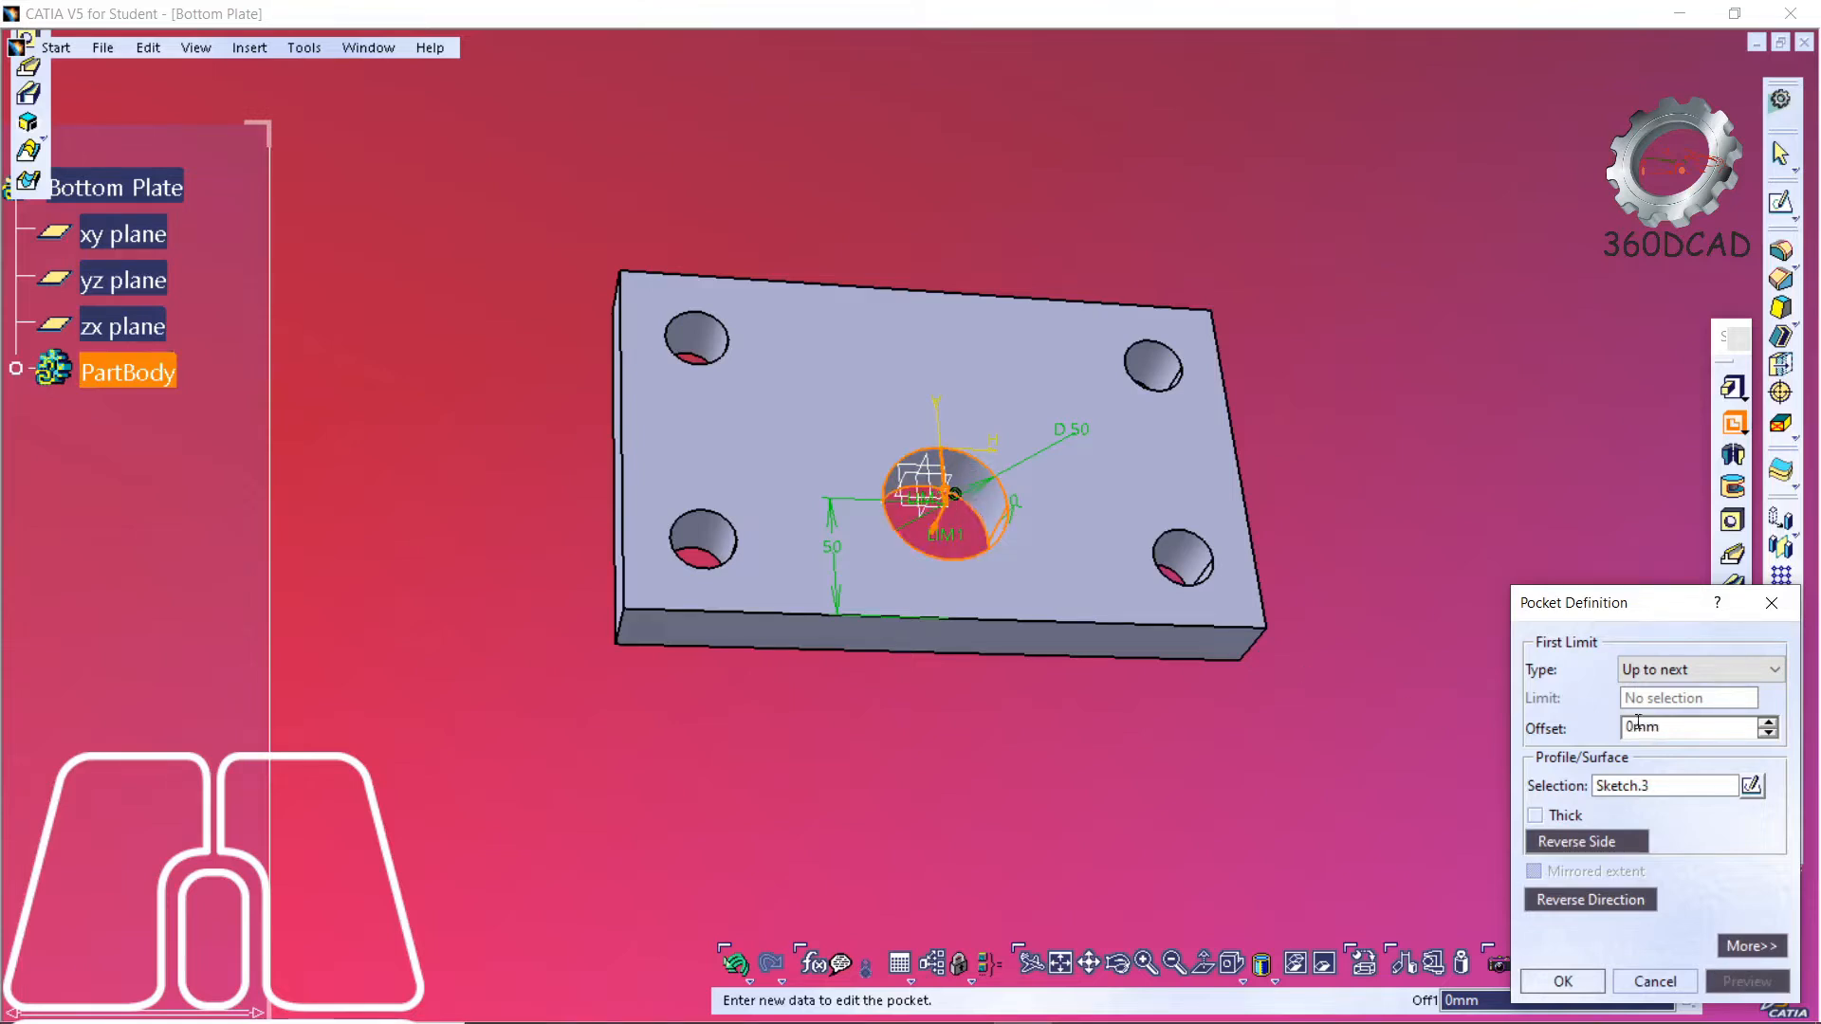
{"action": "left_click", "coordinate": [1564, 981]}
- Save the part as Bottom Plate in the Press tool folder as a CATPart
{"action": "left_click", "coordinate": [303, 48]}
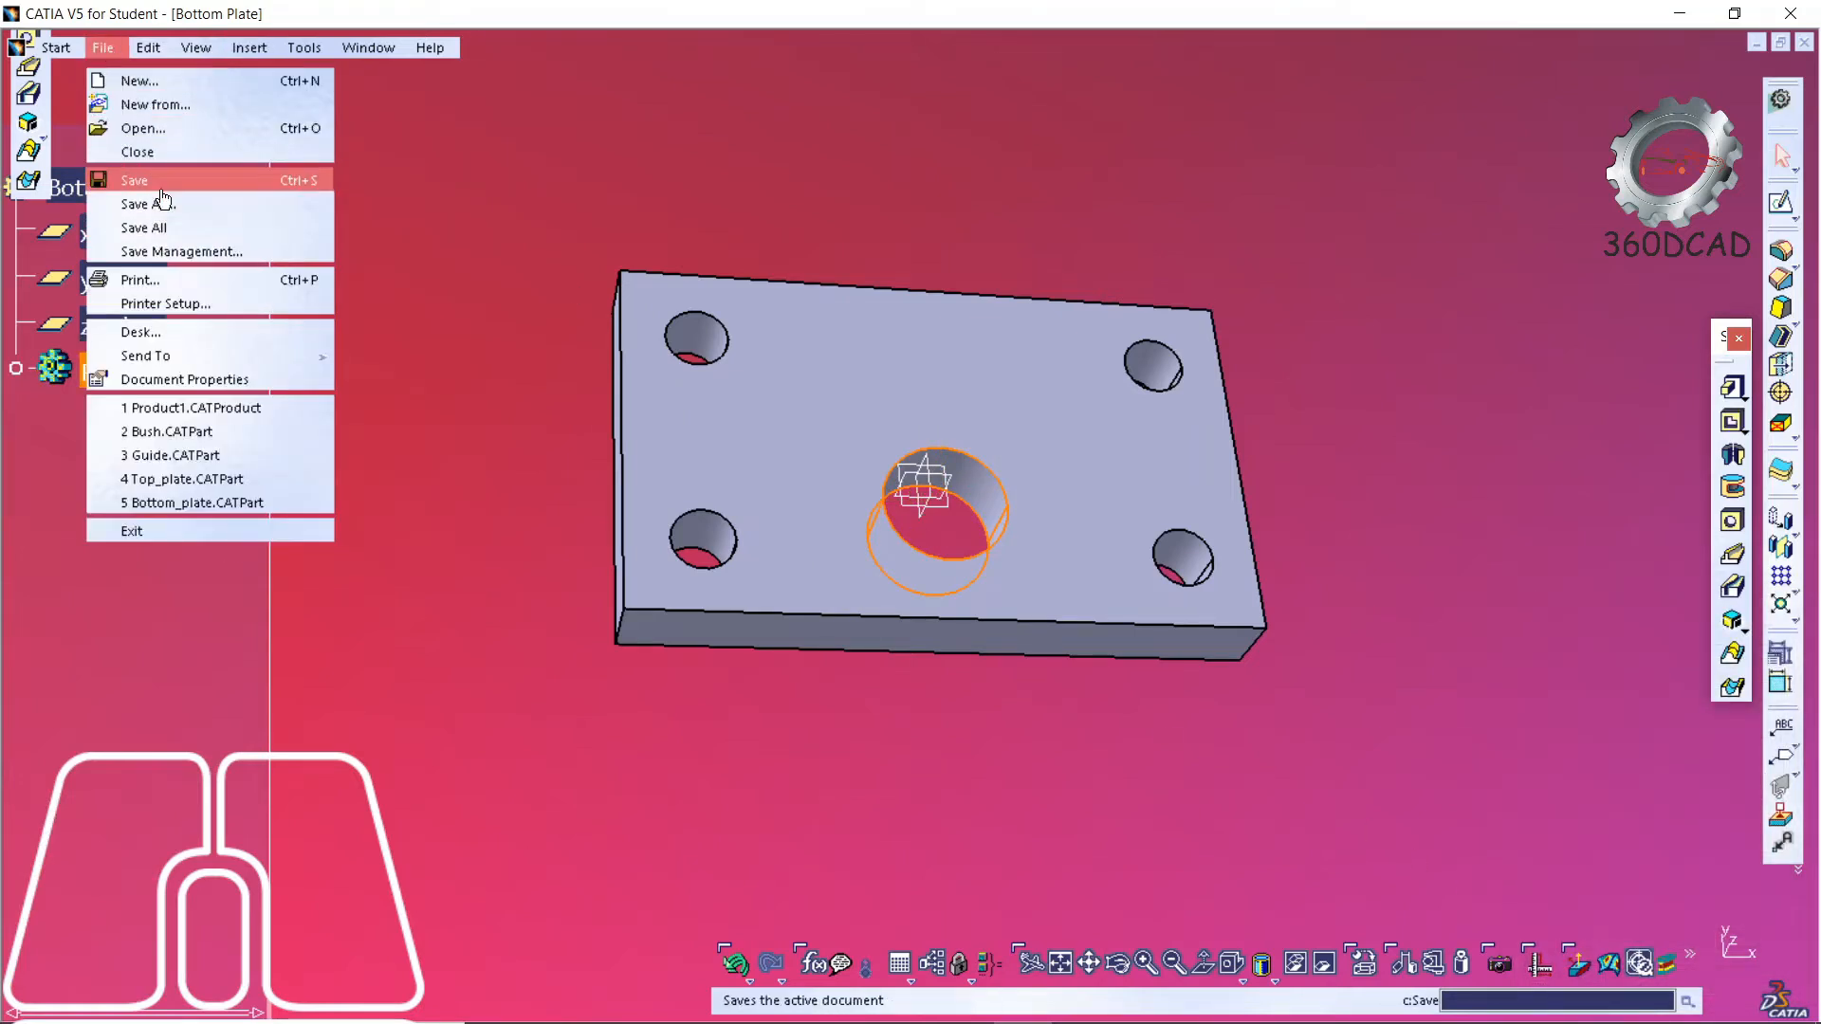
{"action": "left_click", "coordinate": [161, 183]}
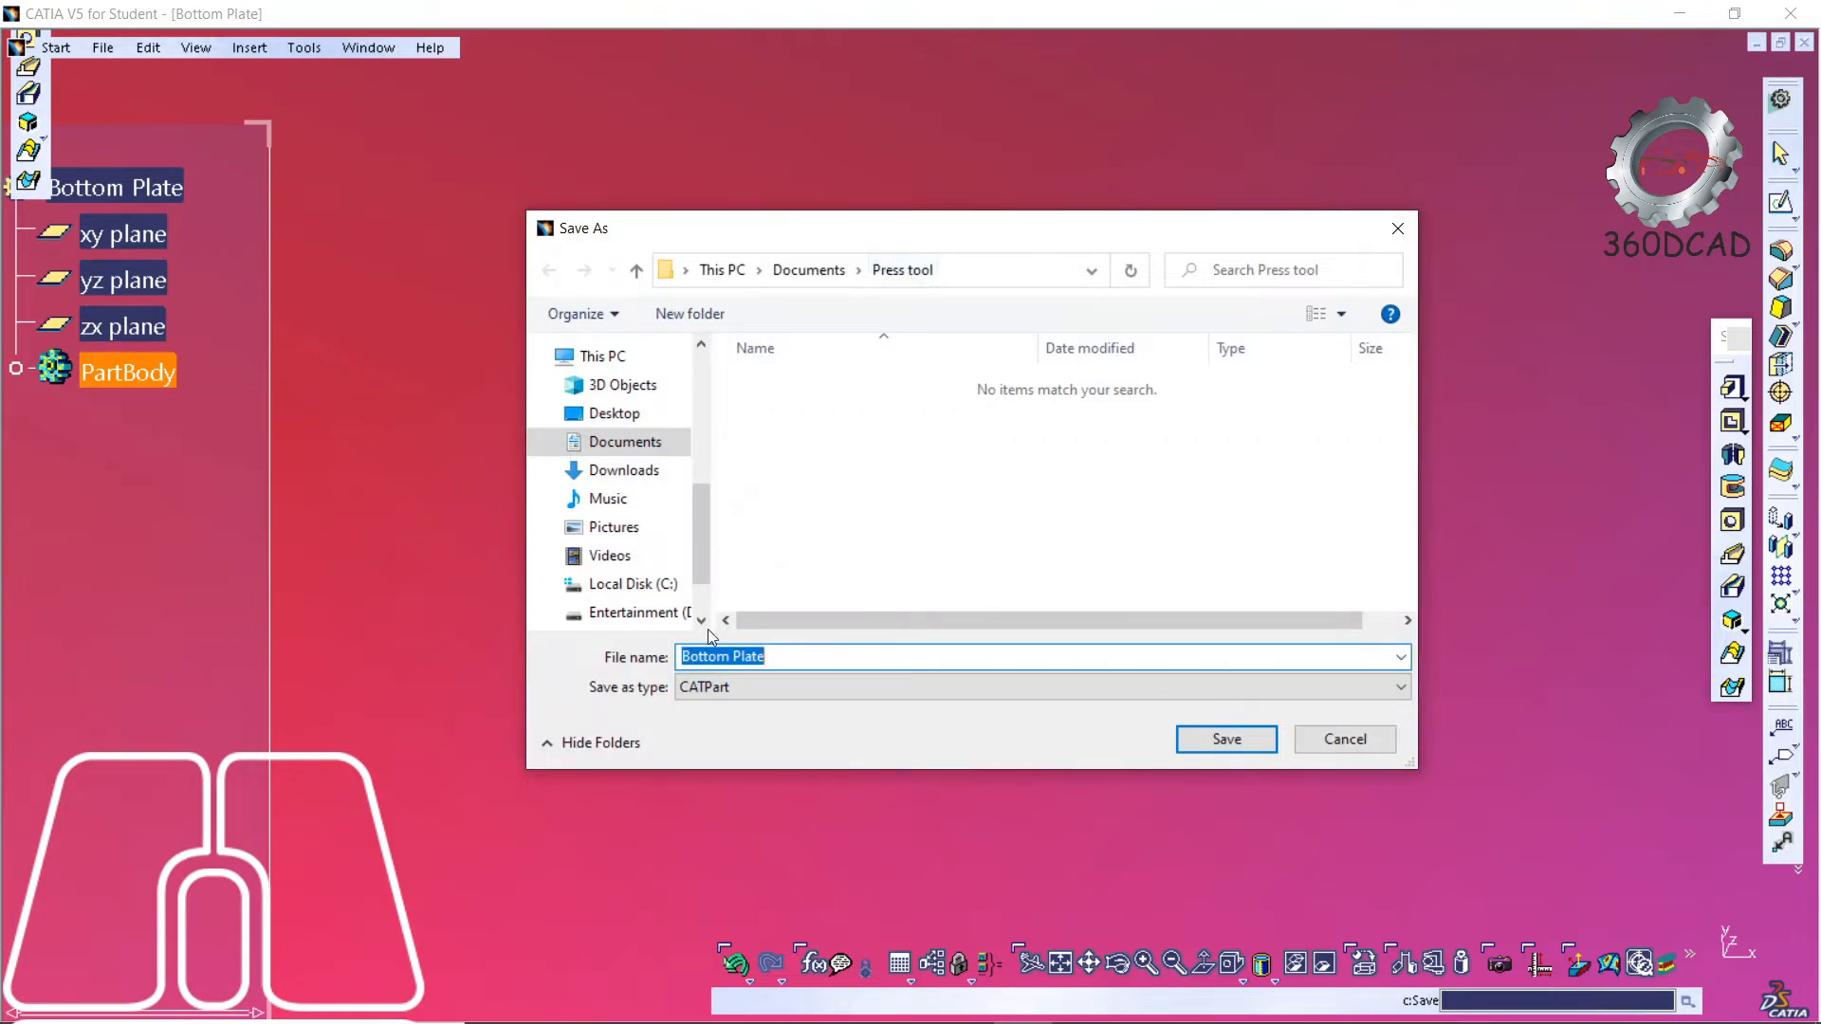
{"action": "left_click", "coordinate": [1204, 738]}
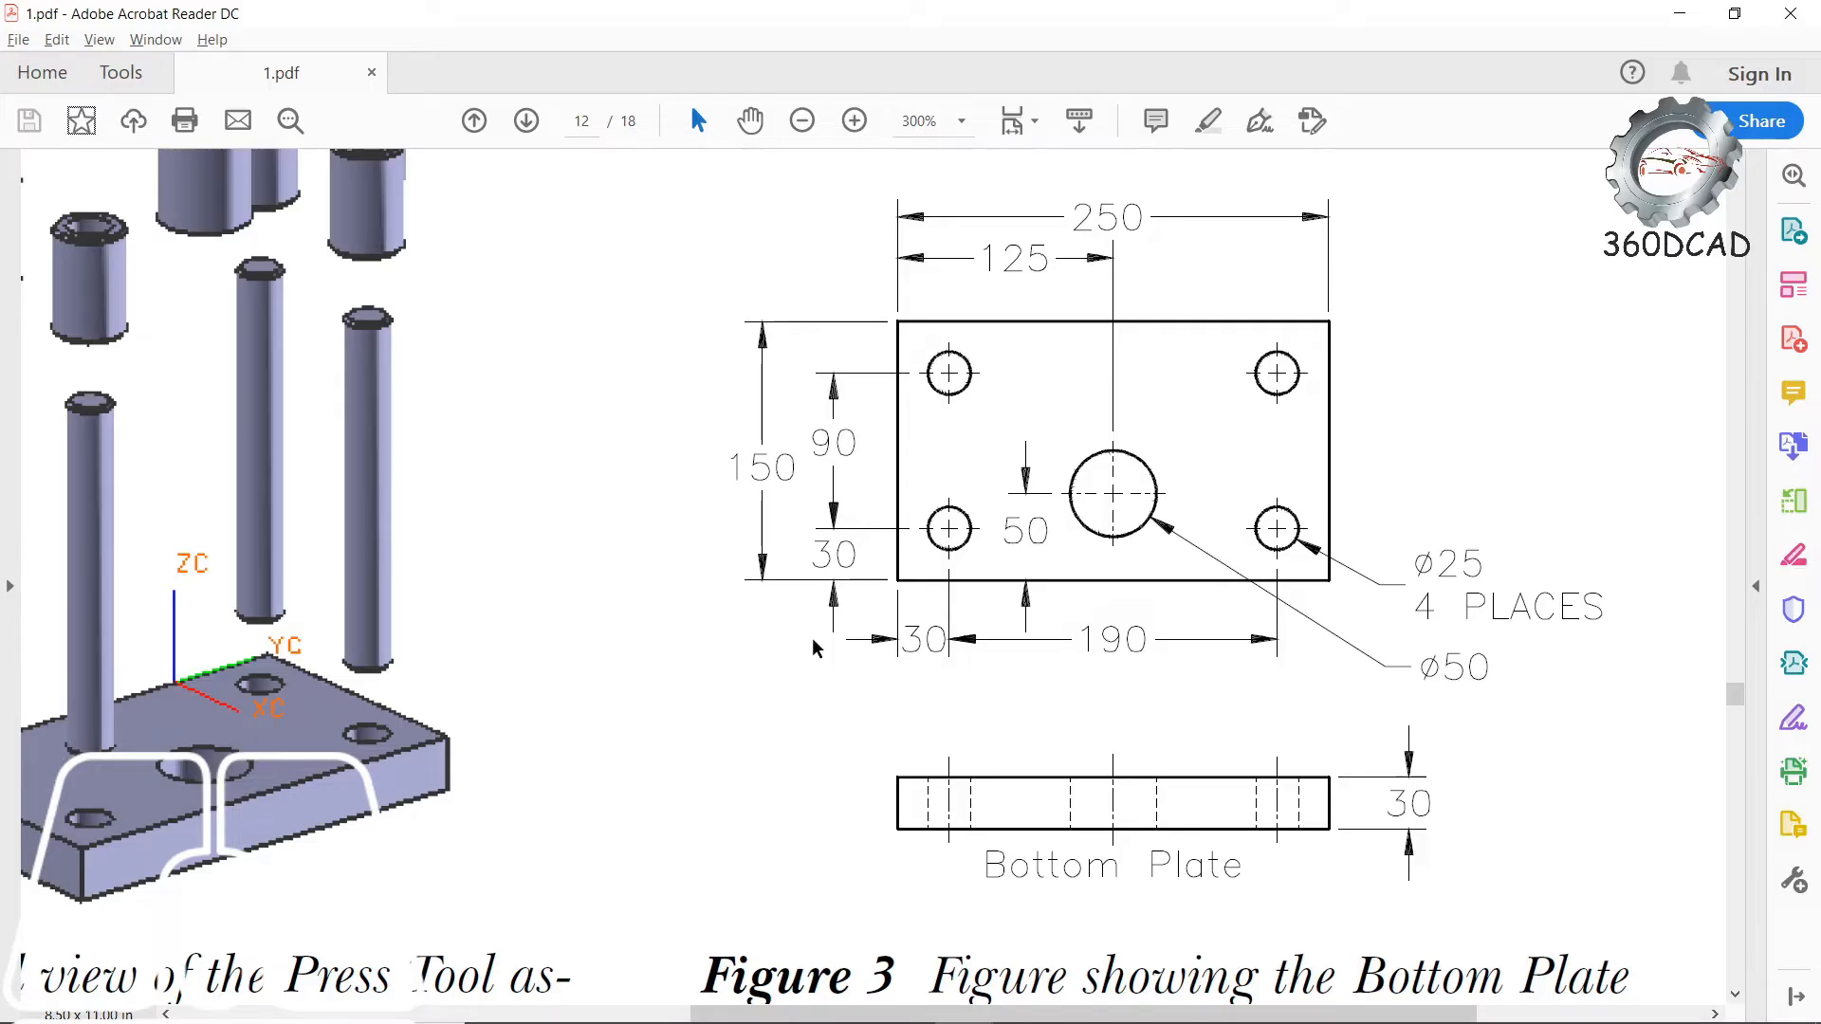
- Examine the Top Plate's dimensions and views in Figure 4 of the PDF drawing
{"action": "scroll", "coordinate": [776, 655], "scroll_direction": "down", "scroll_amount": 3}
{"action": "scroll", "coordinate": [777, 654], "scroll_direction": "up", "scroll_amount": 4, "text": "ctrl"}
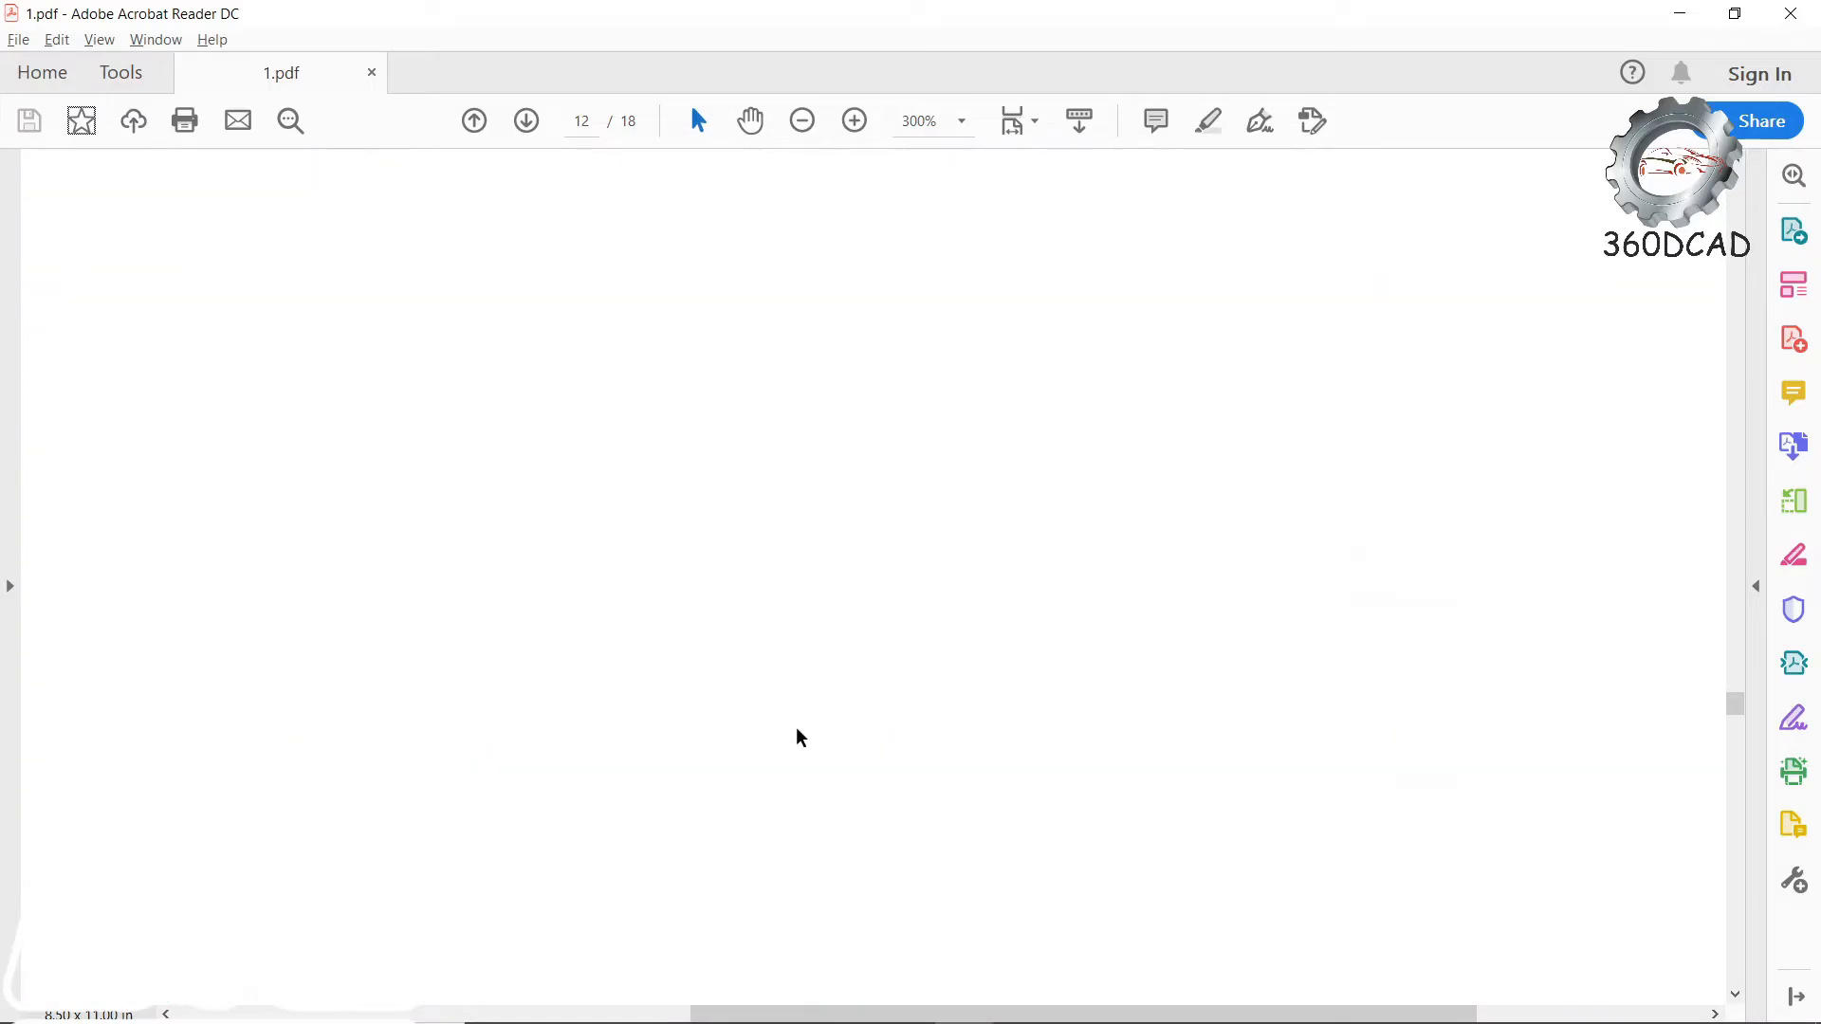
{"action": "scroll", "coordinate": [801, 911], "scroll_direction": "down", "scroll_amount": 3, "text": "ctrl"}
{"action": "scroll", "coordinate": [745, 873], "scroll_direction": "down", "scroll_amount": 5}
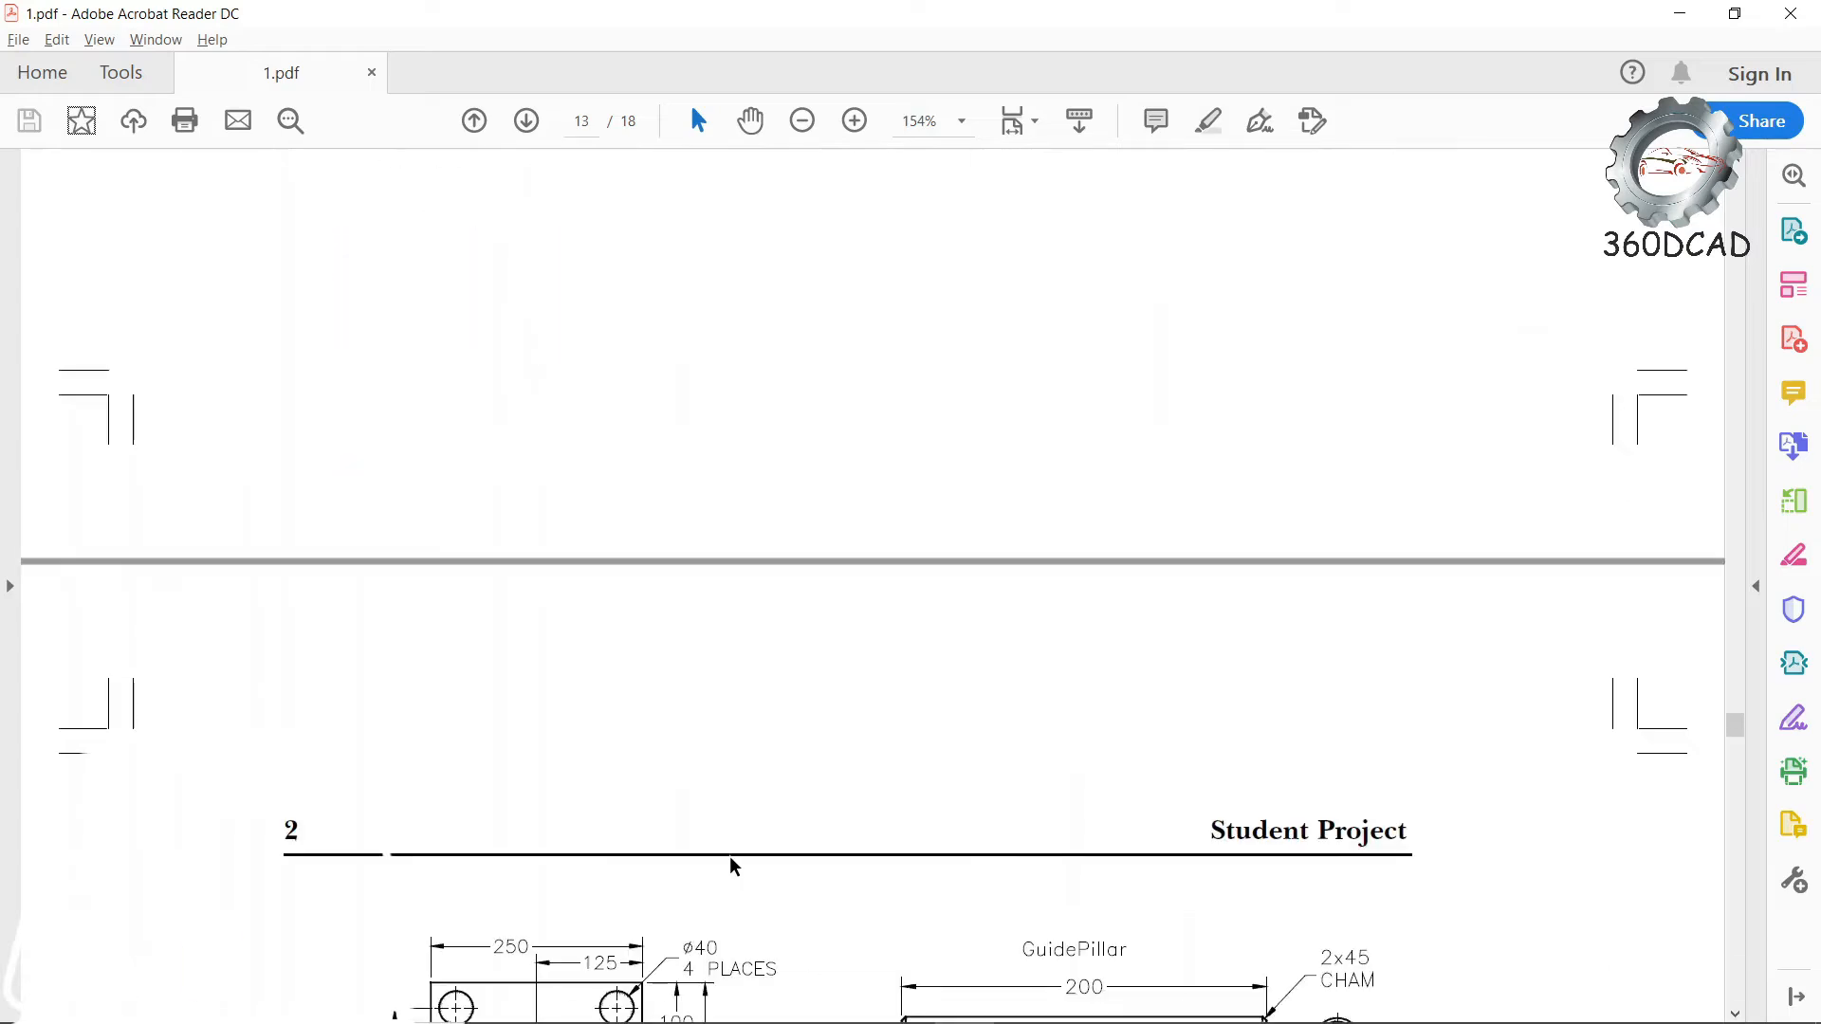
{"action": "scroll", "coordinate": [733, 866], "scroll_direction": "down", "scroll_amount": 6}
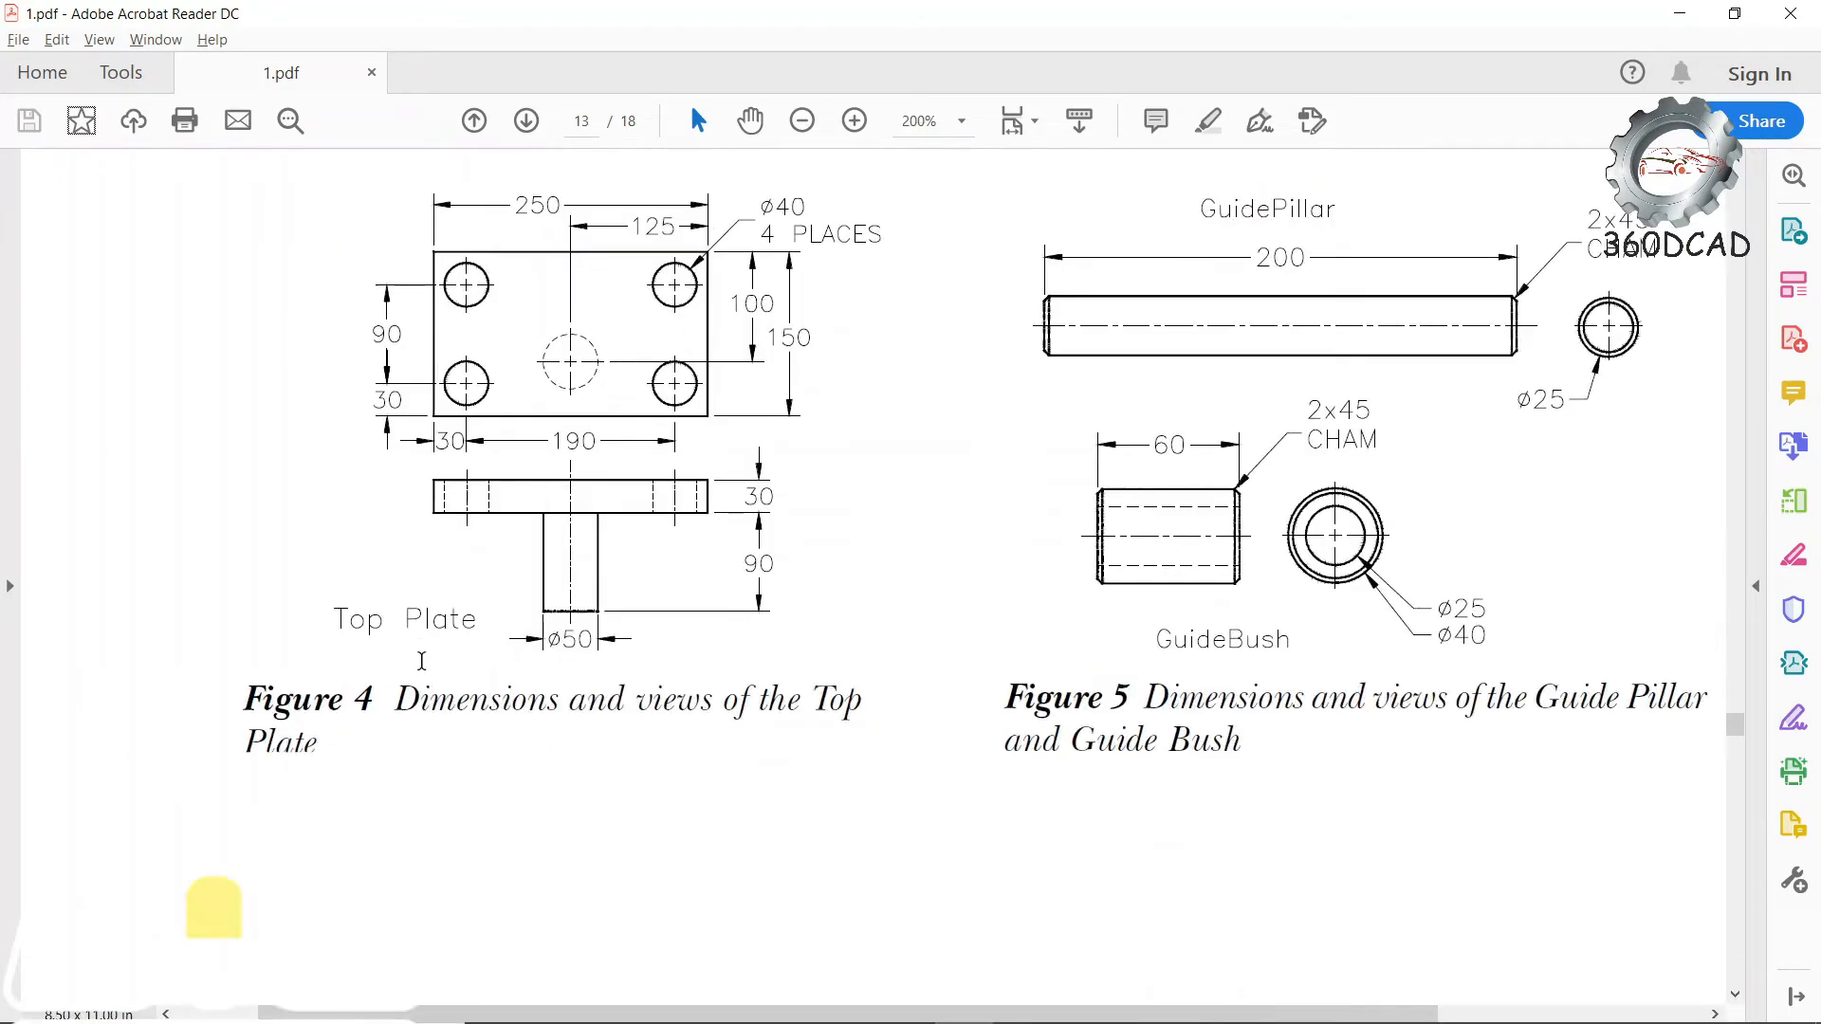
{"action": "scroll", "coordinate": [444, 670], "scroll_direction": "up", "scroll_amount": 3, "text": "ctrl"}
{"action": "scroll", "coordinate": [523, 713], "scroll_direction": "up", "scroll_amount": 2}
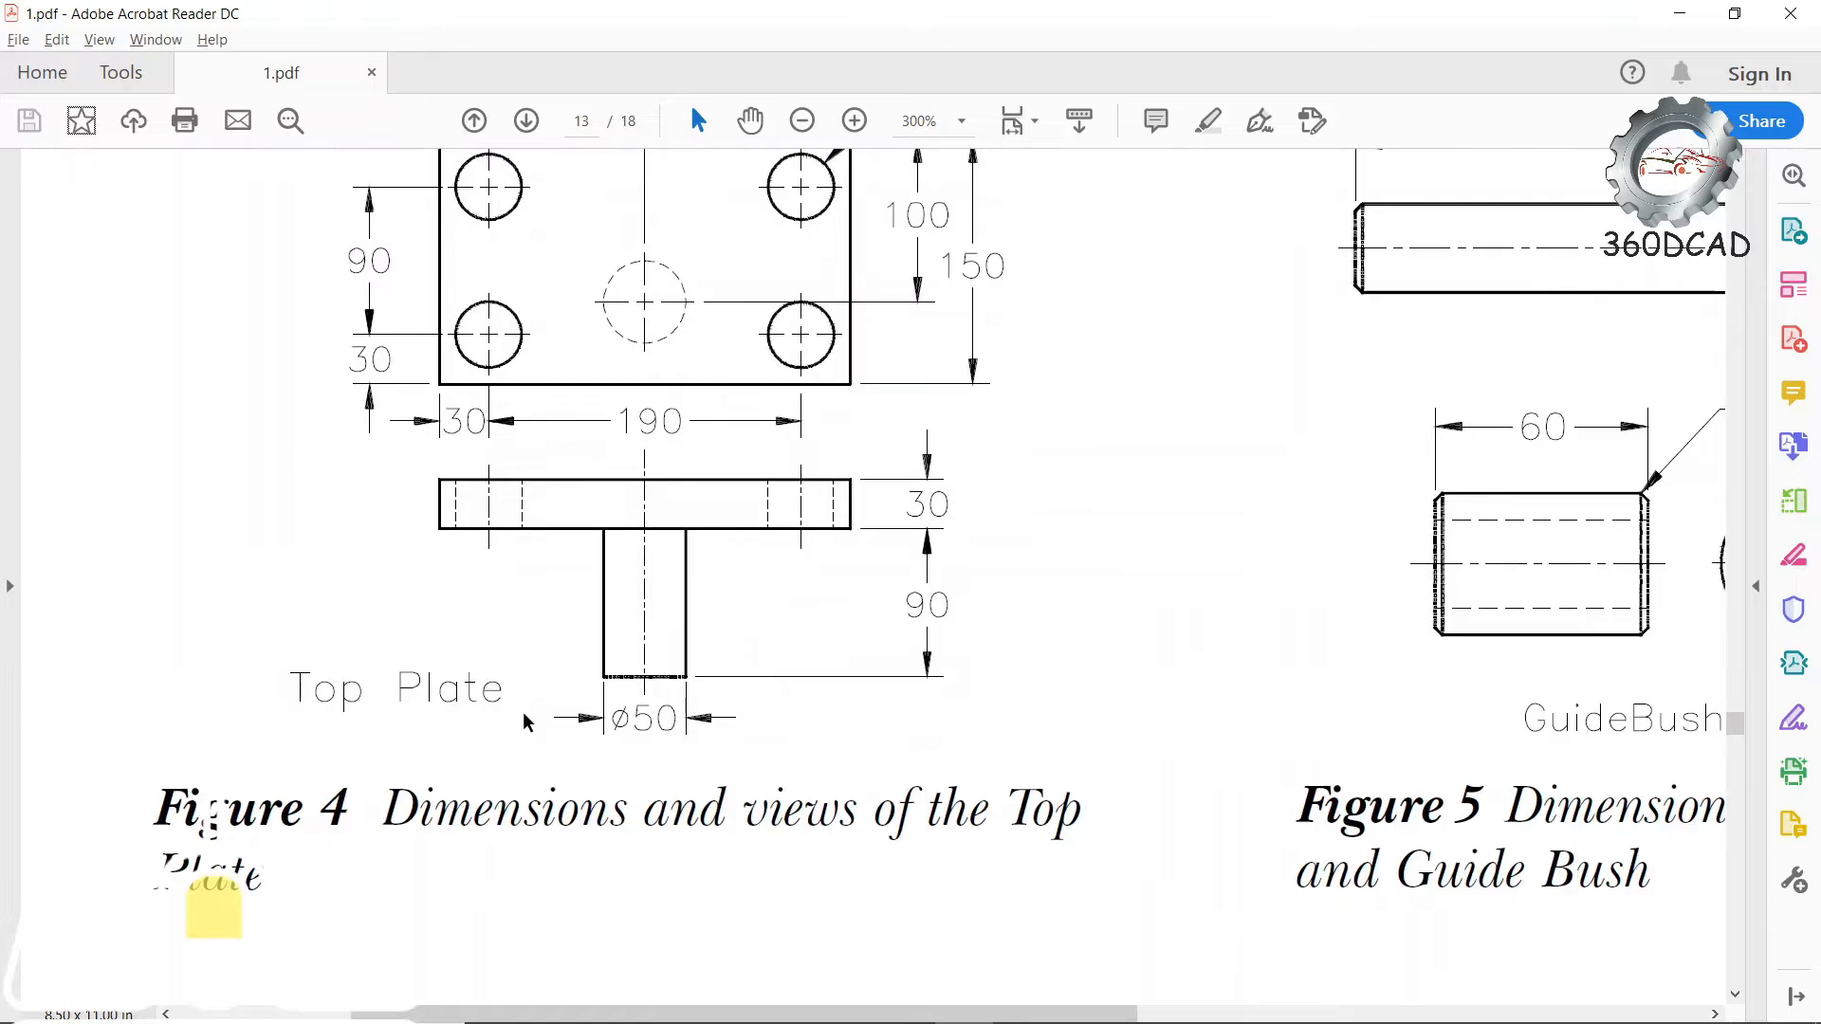
{"action": "scroll", "coordinate": [525, 725], "scroll_direction": "up", "scroll_amount": 1}
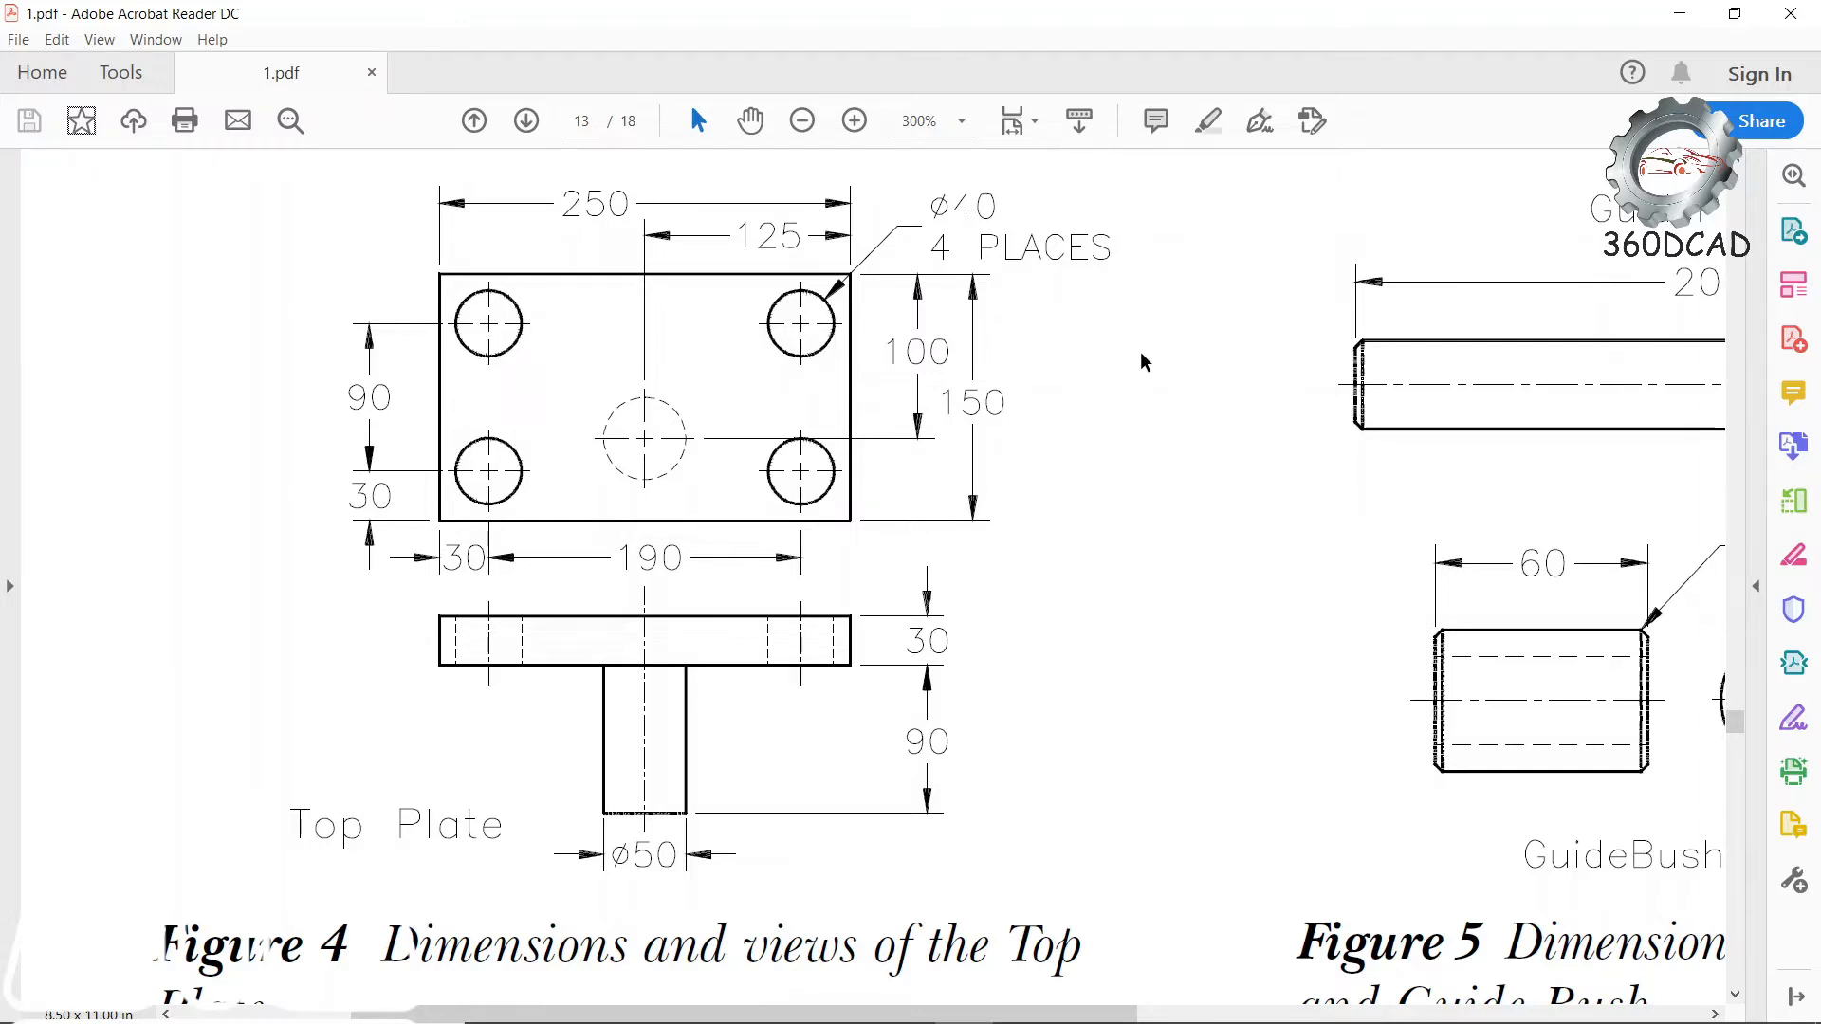
- Switch back to CATIA, create a new part named Top Plate with hybrid design enabled, and hide the ground
{"action": "key", "text": "alt+Tab"}
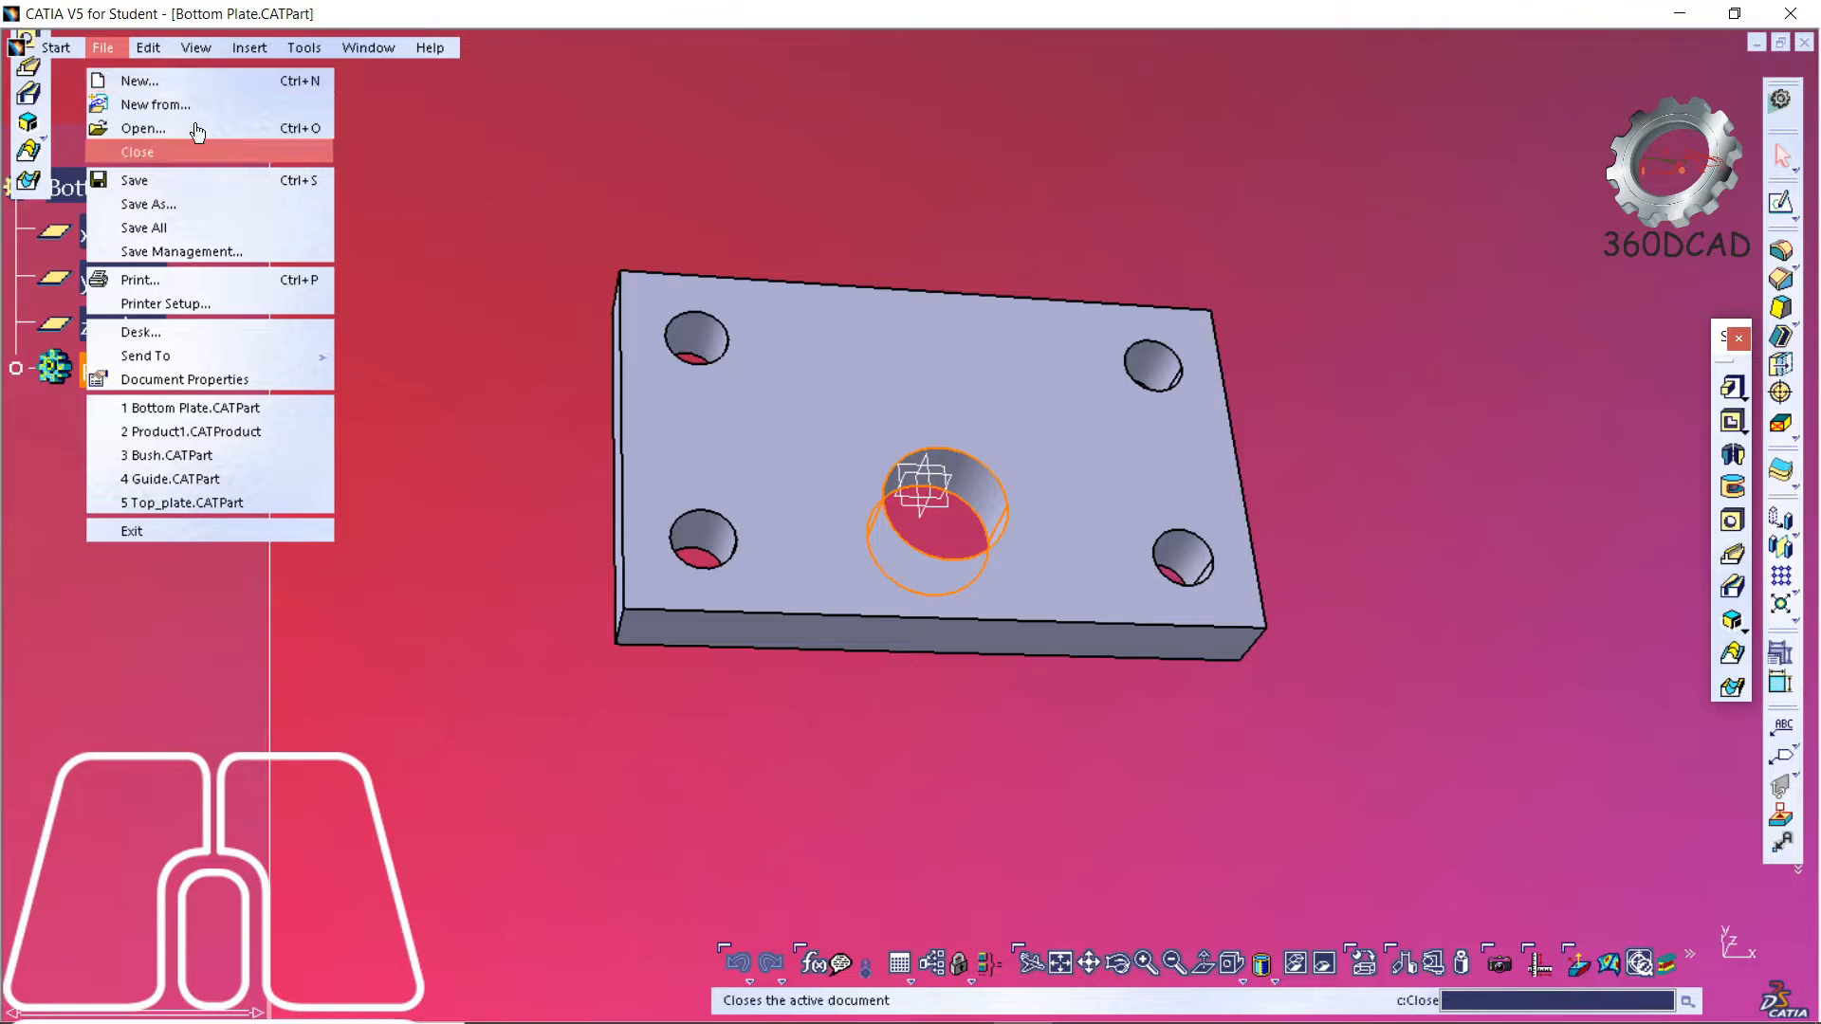
{"action": "left_click", "coordinate": [147, 81]}
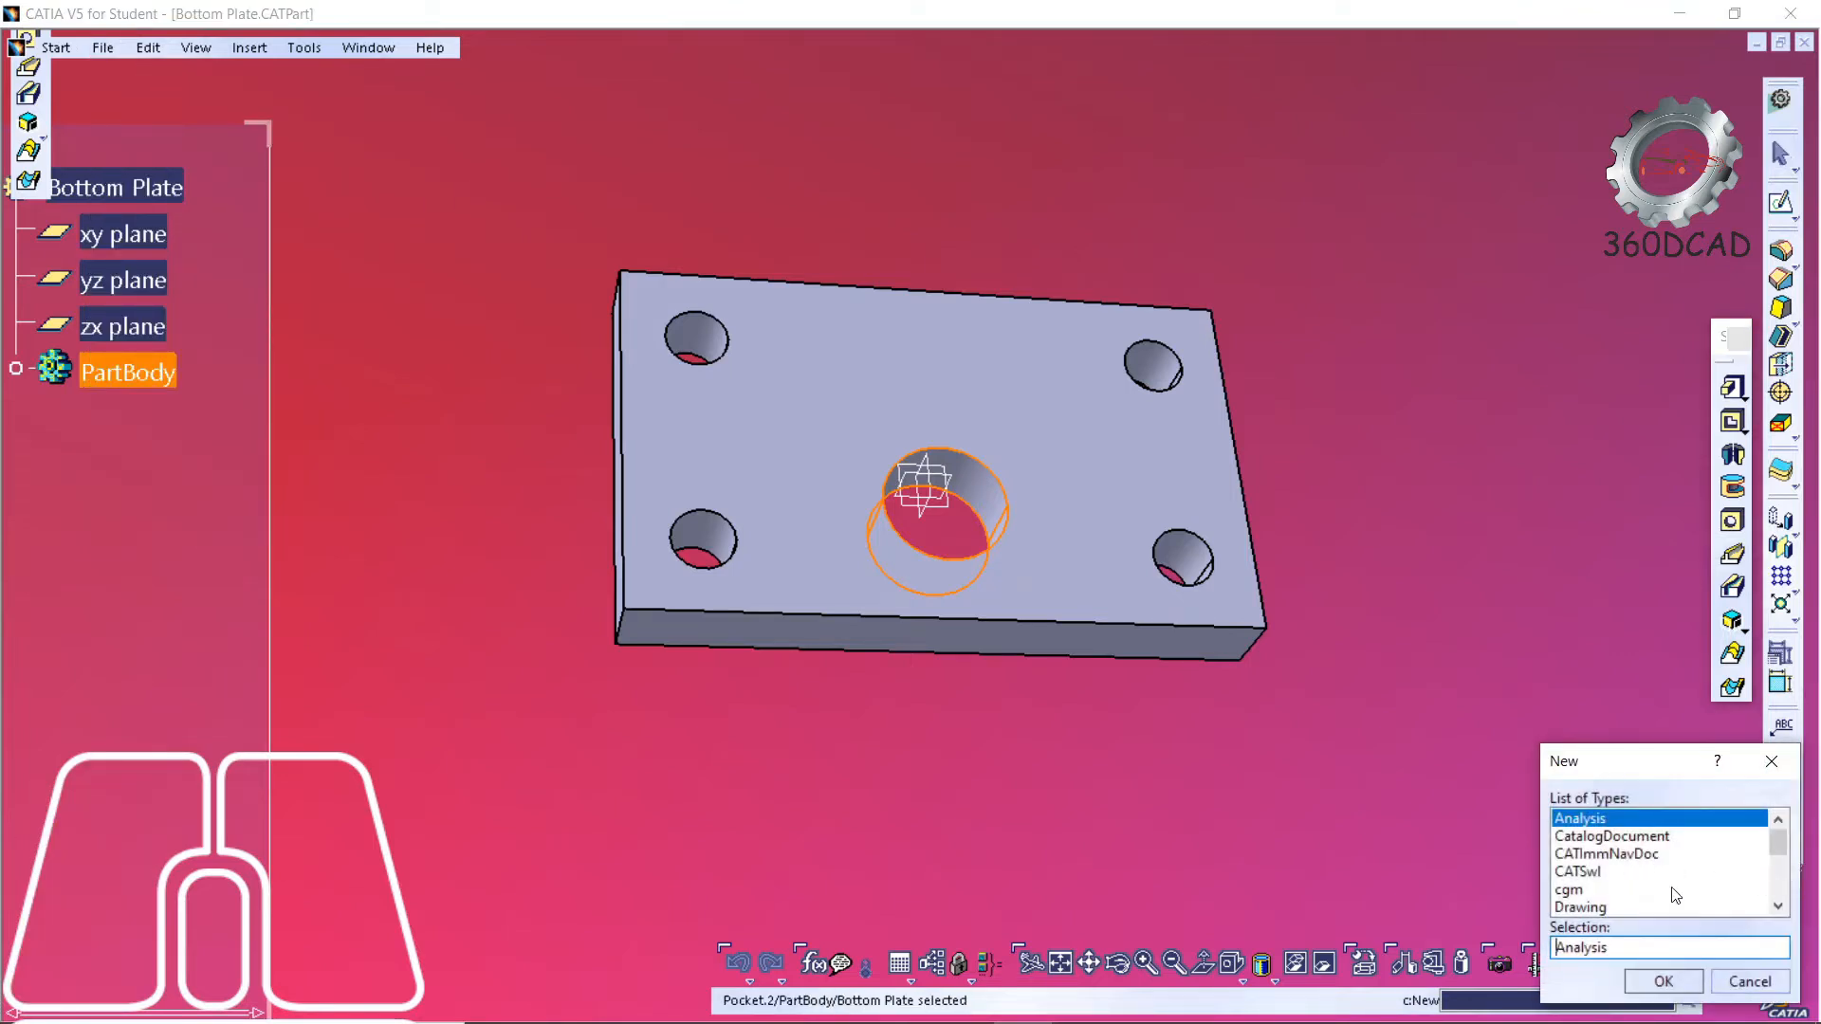
{"action": "left_click", "coordinate": [1776, 885]}
{"action": "left_click", "coordinate": [1580, 889]}
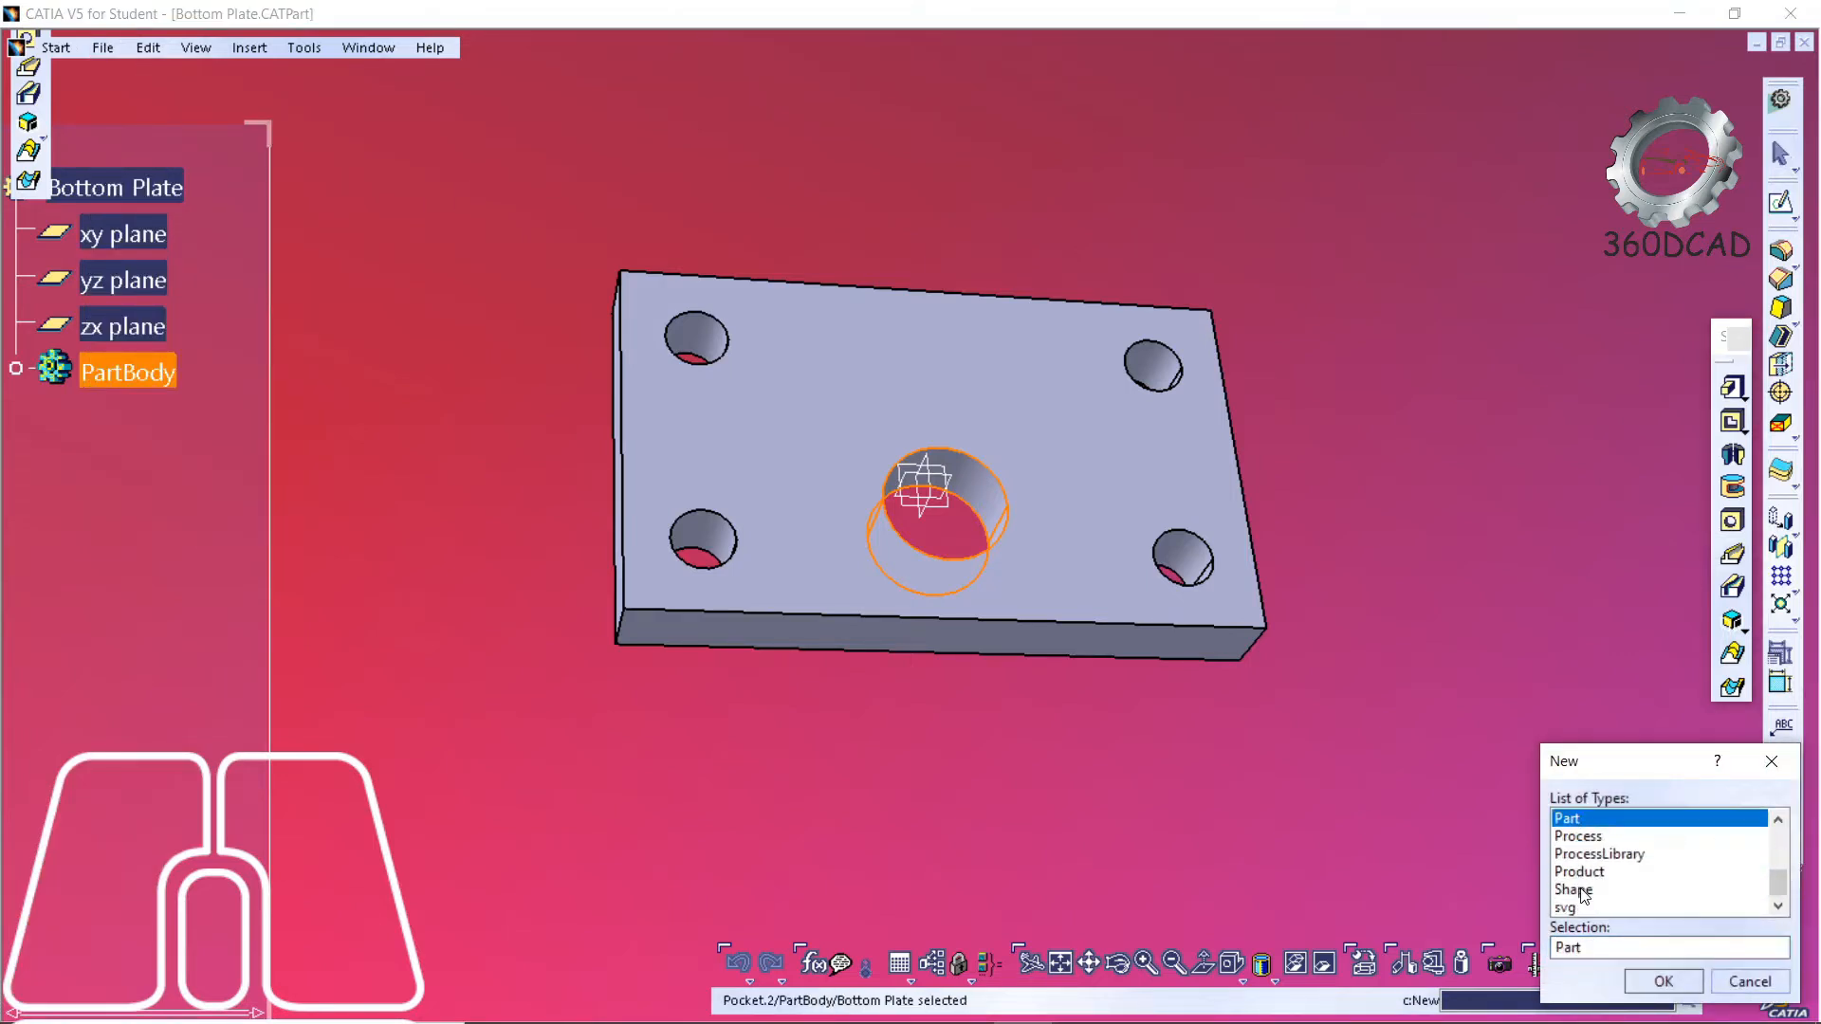
{"action": "left_click", "coordinate": [1662, 981]}
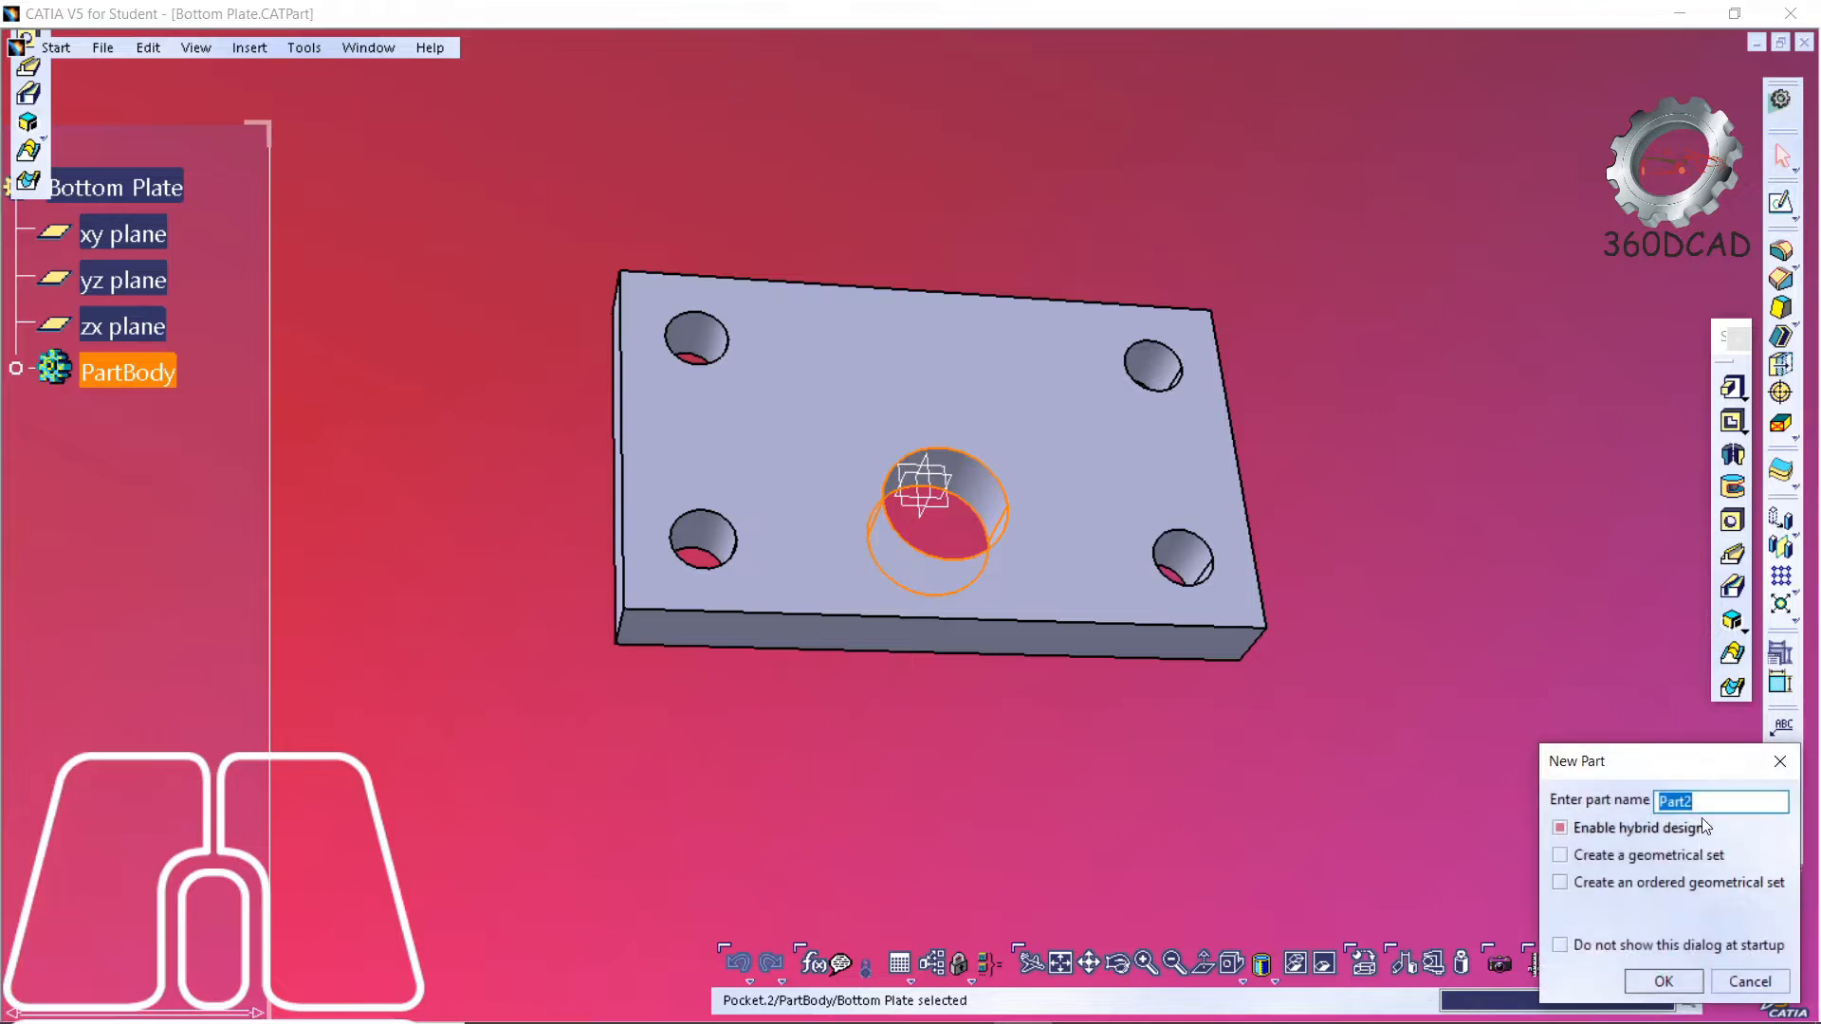
{"action": "type", "text": "Top Plate"}
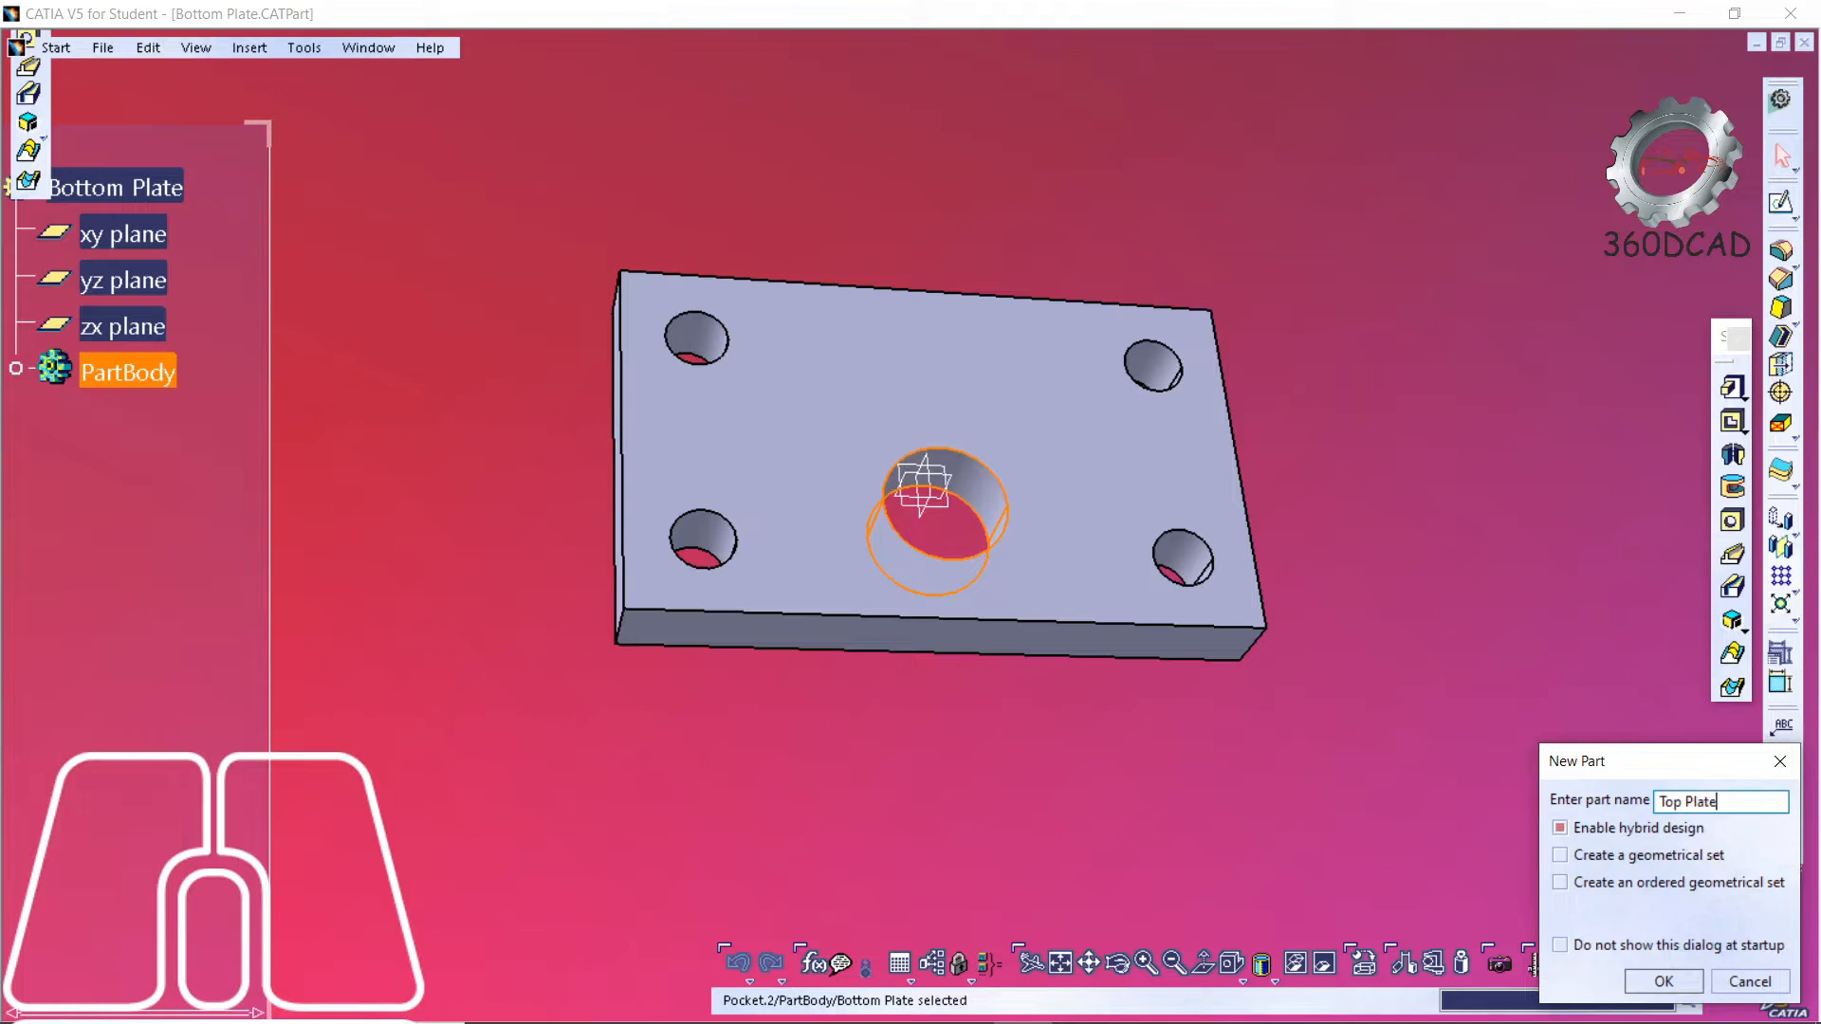
{"action": "left_click", "coordinate": [1652, 980]}
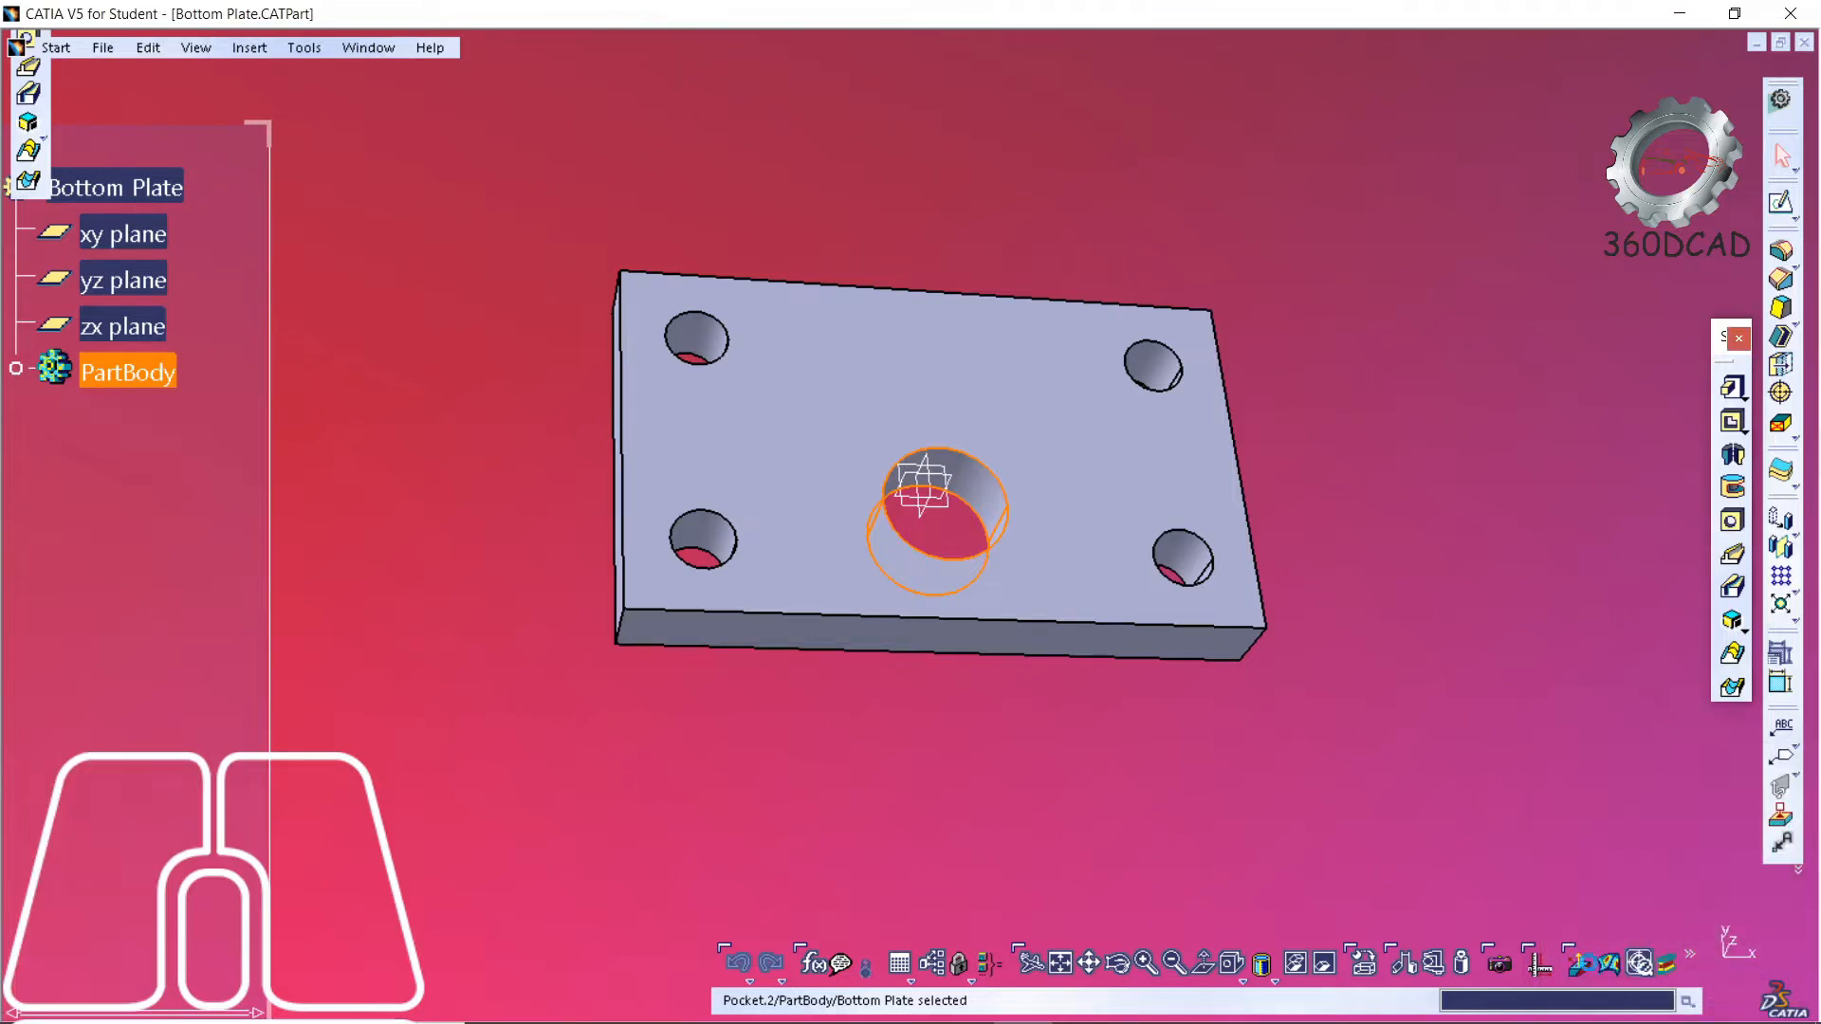
{"action": "left_click", "coordinate": [196, 48]}
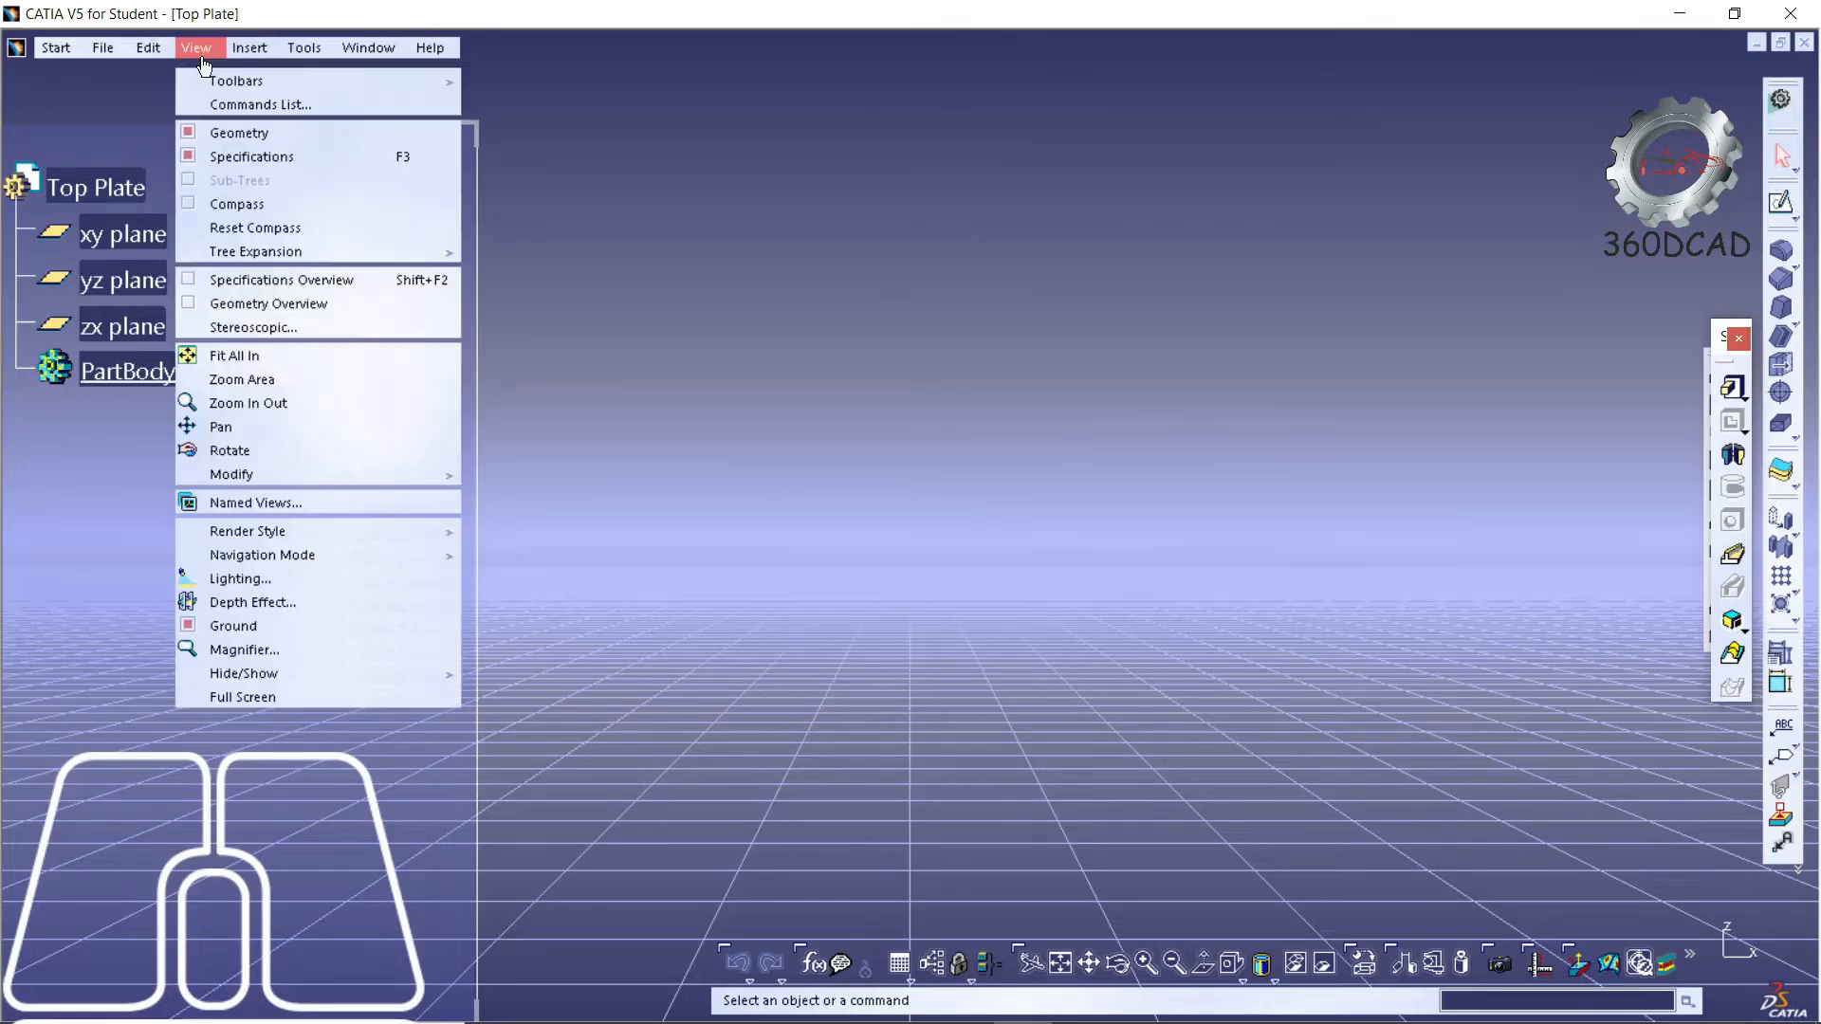
{"action": "left_click", "coordinate": [240, 623]}
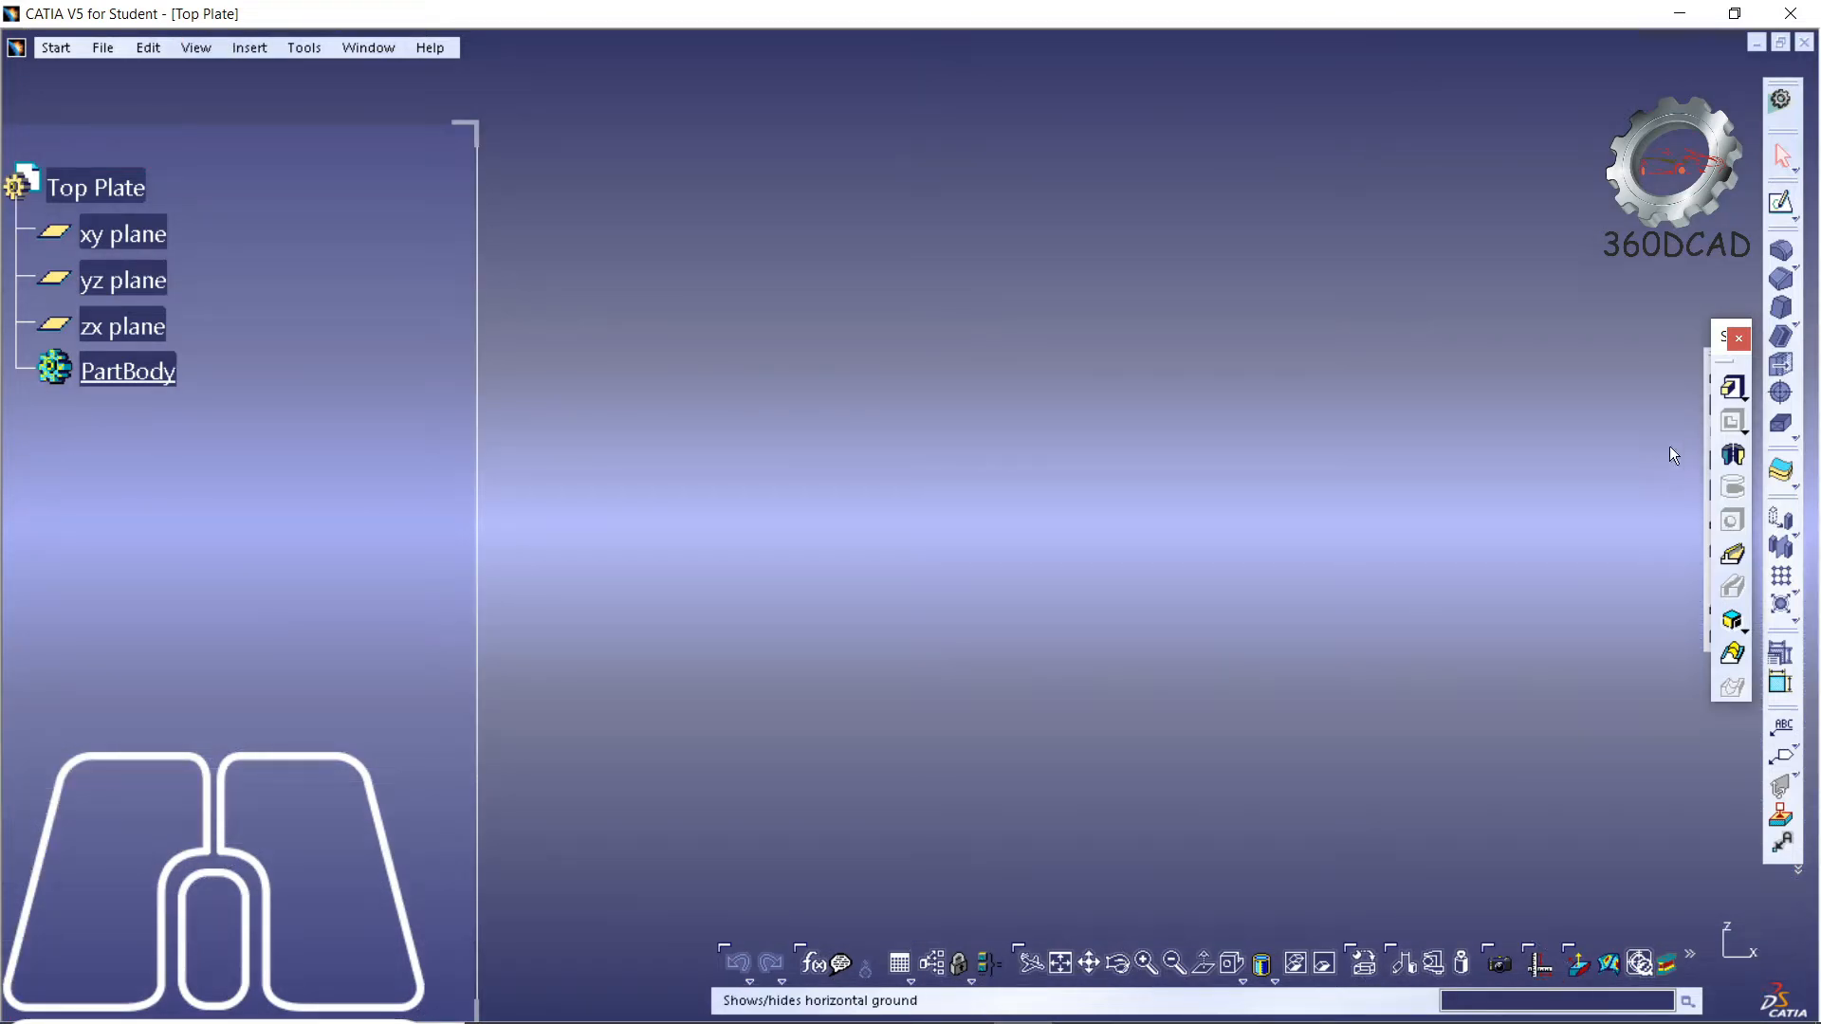
- Start a pad with a new sketch on the xy plane and draw a rectangle about 108 by 73 mm around the origin
{"action": "left_click", "coordinate": [1733, 389]}
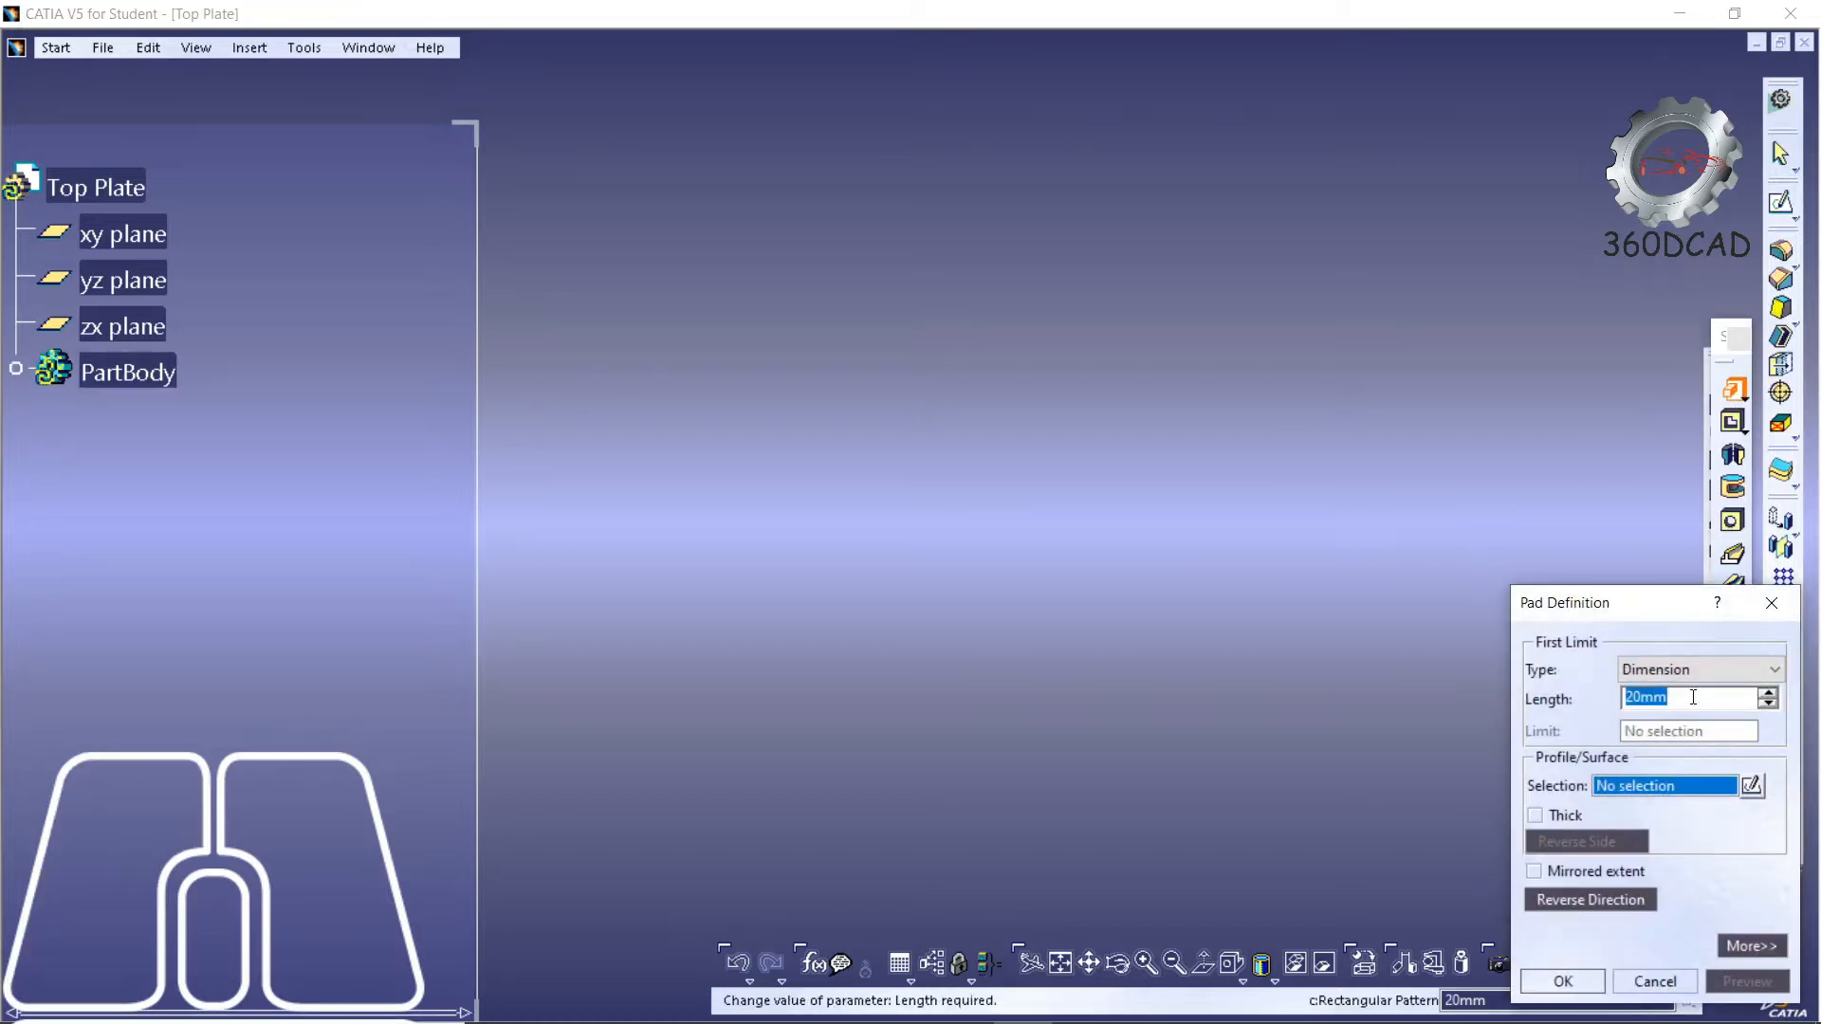
{"action": "left_click", "coordinate": [1753, 787]}
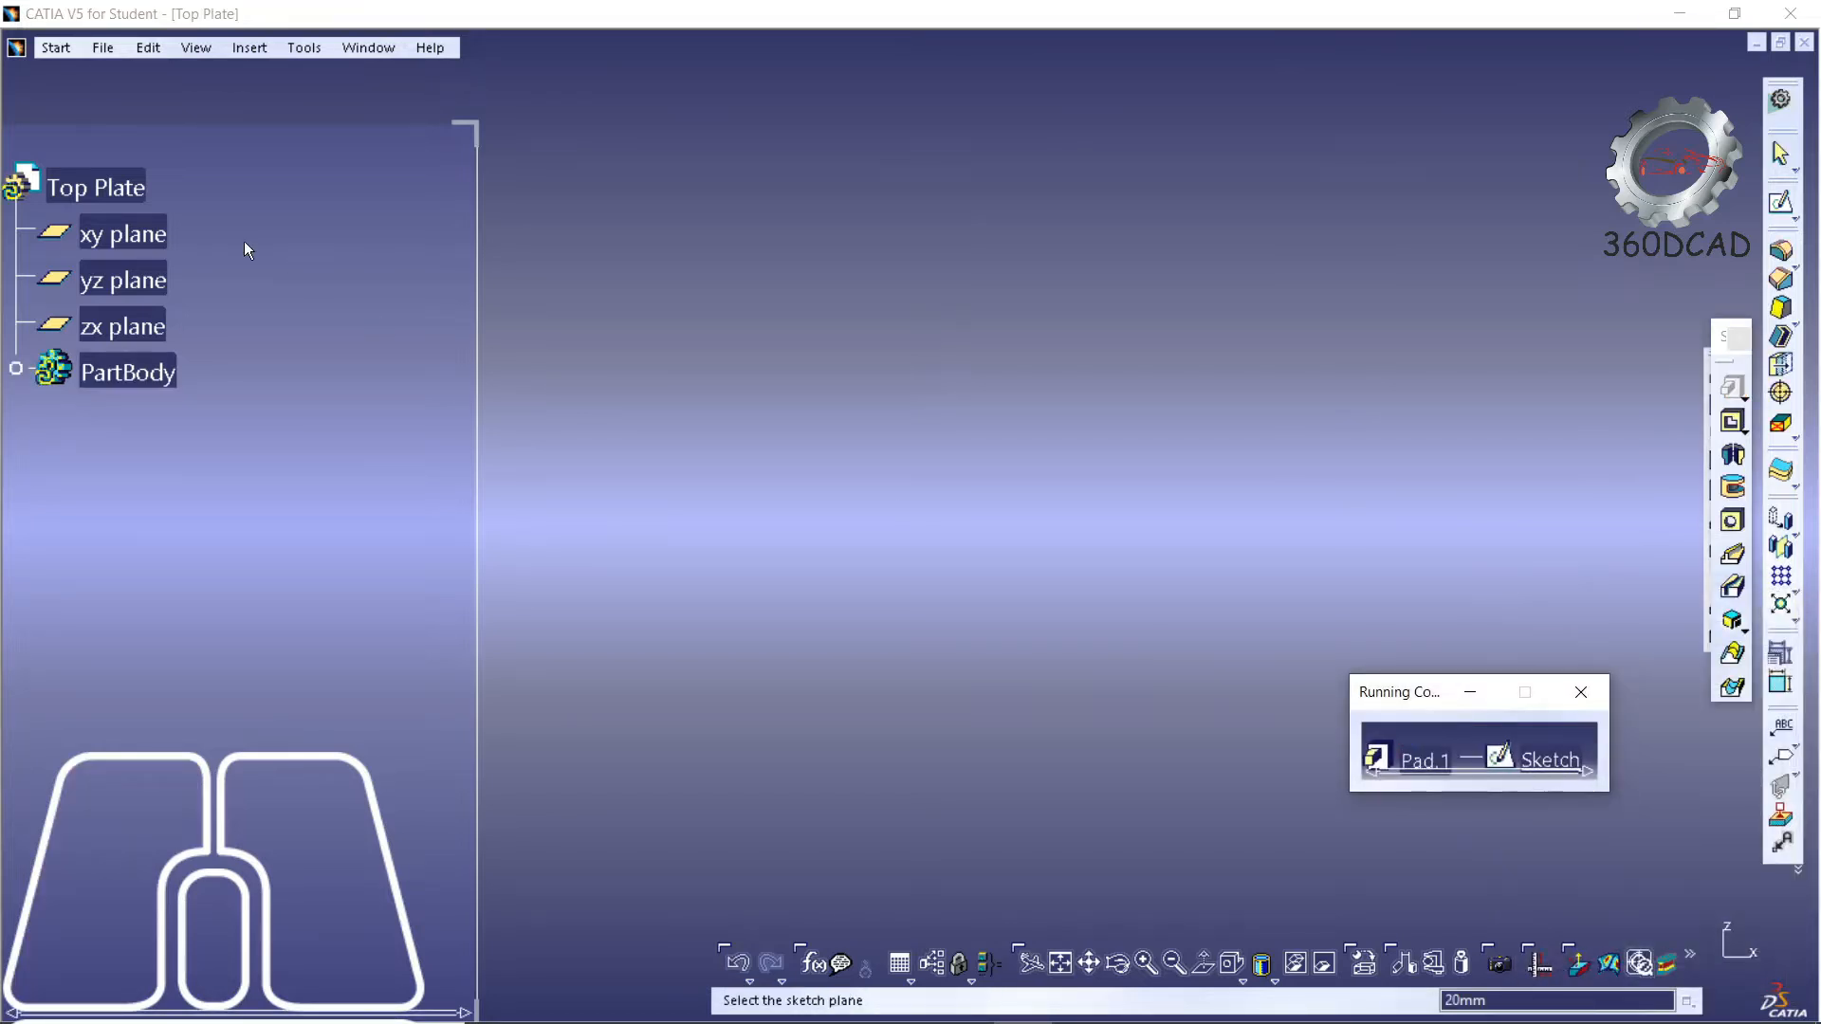
{"action": "left_click", "coordinate": [118, 233]}
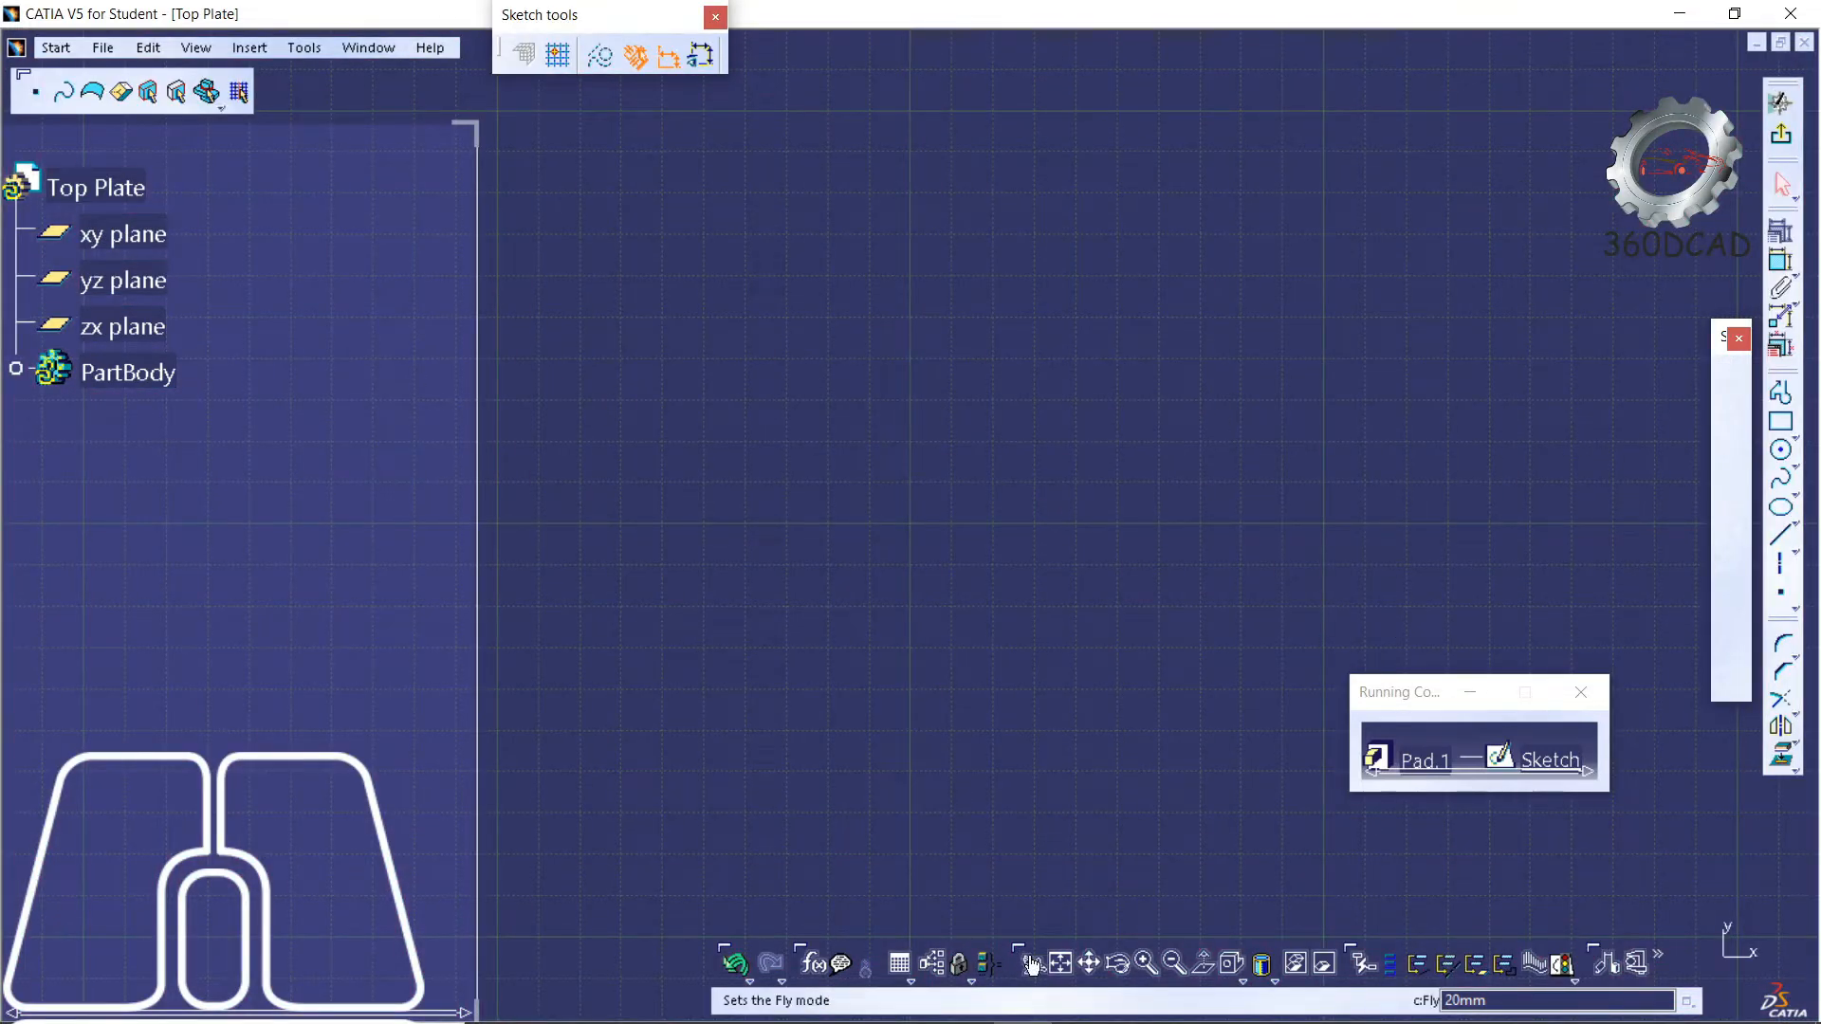
{"action": "left_click", "coordinate": [1060, 964]}
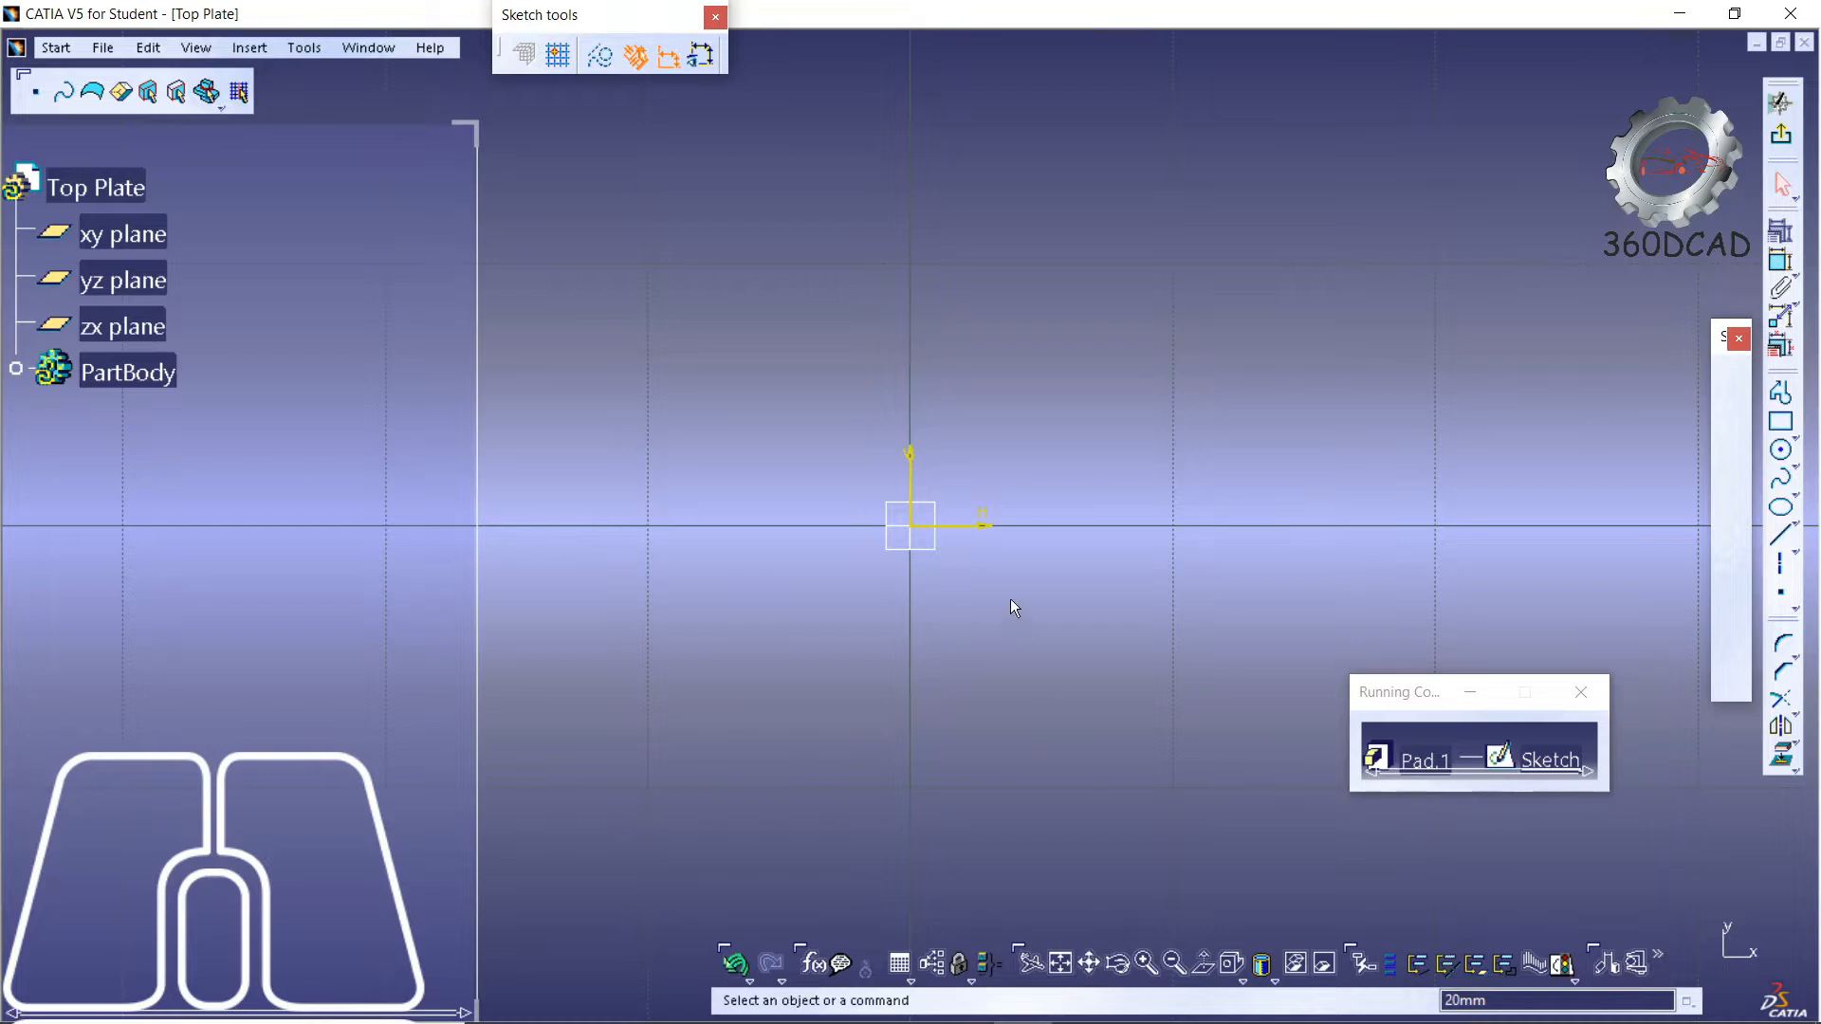
{"action": "mouse_move", "coordinate": [1044, 489]}
{"action": "middle_mouse_down", "text": "ctrl"}
{"action": "mouse_move", "coordinate": [1061, 742]}
{"action": "mouse_move", "coordinate": [1081, 763]}
{"action": "middle_mouse_up", "text": "ctrl"}
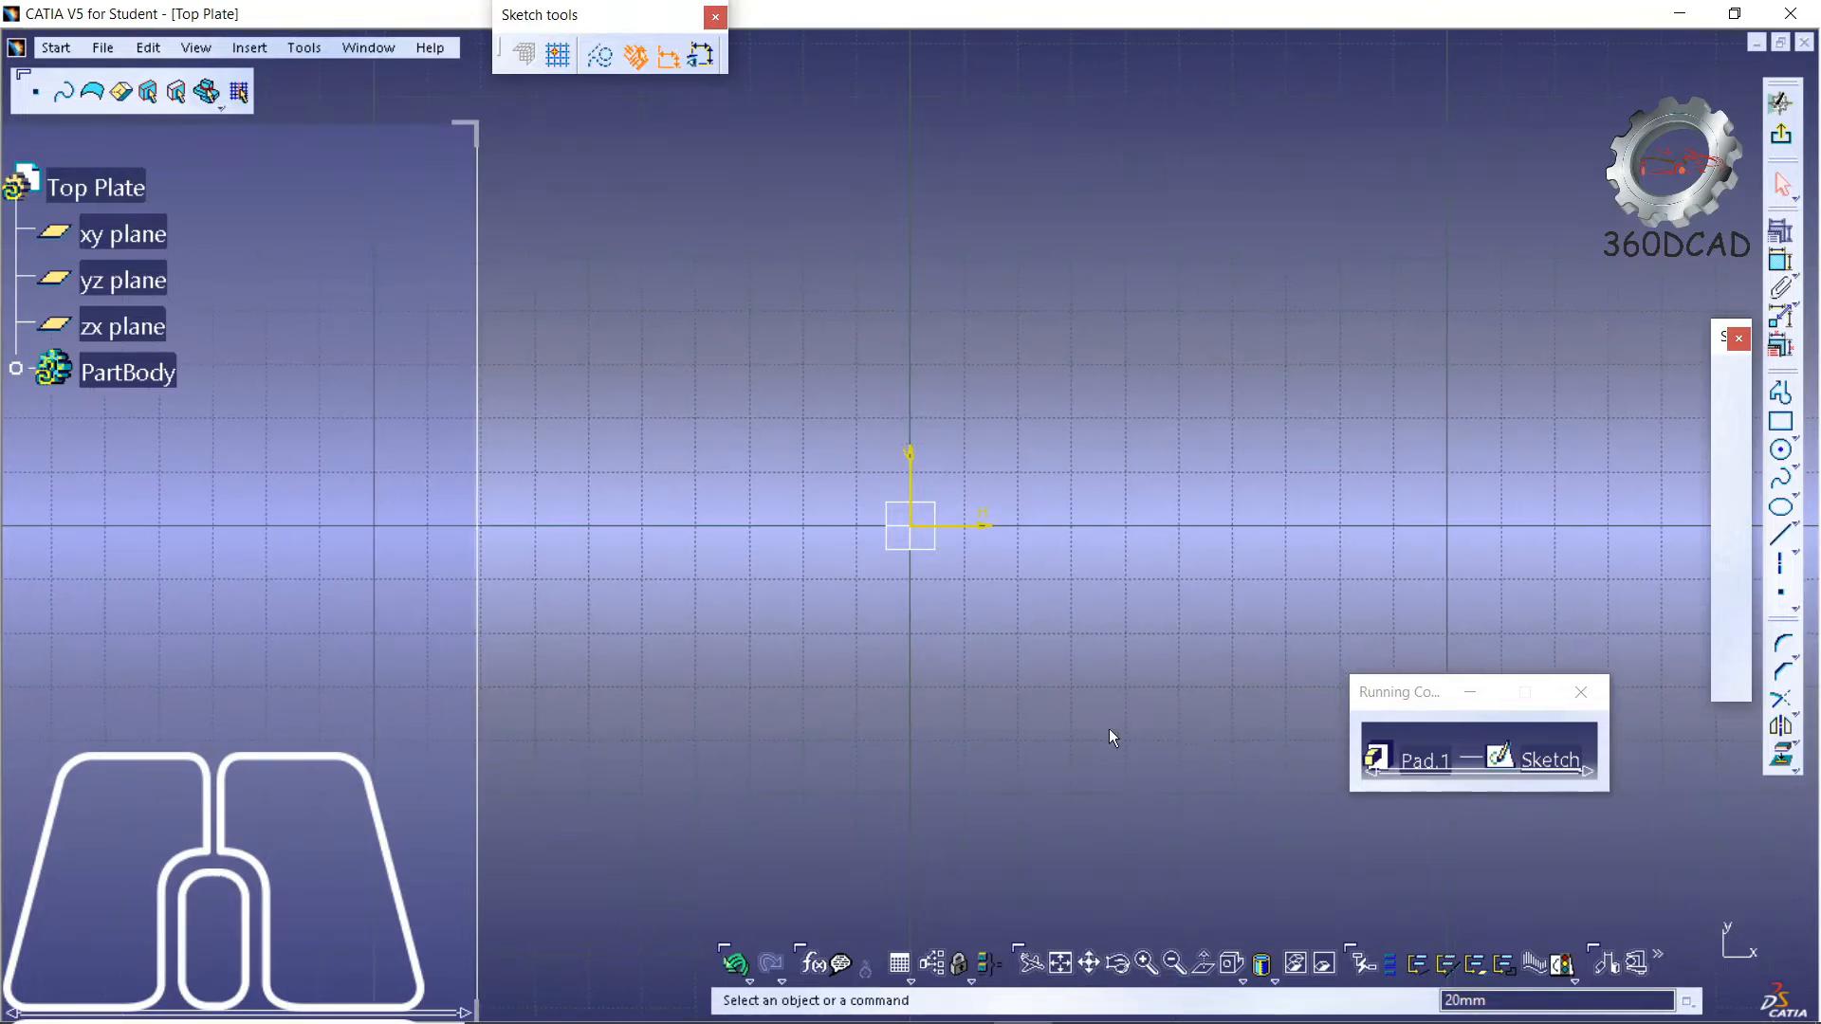
{"action": "left_click", "coordinate": [1780, 423]}
{"action": "left_click", "coordinate": [1187, 341]}
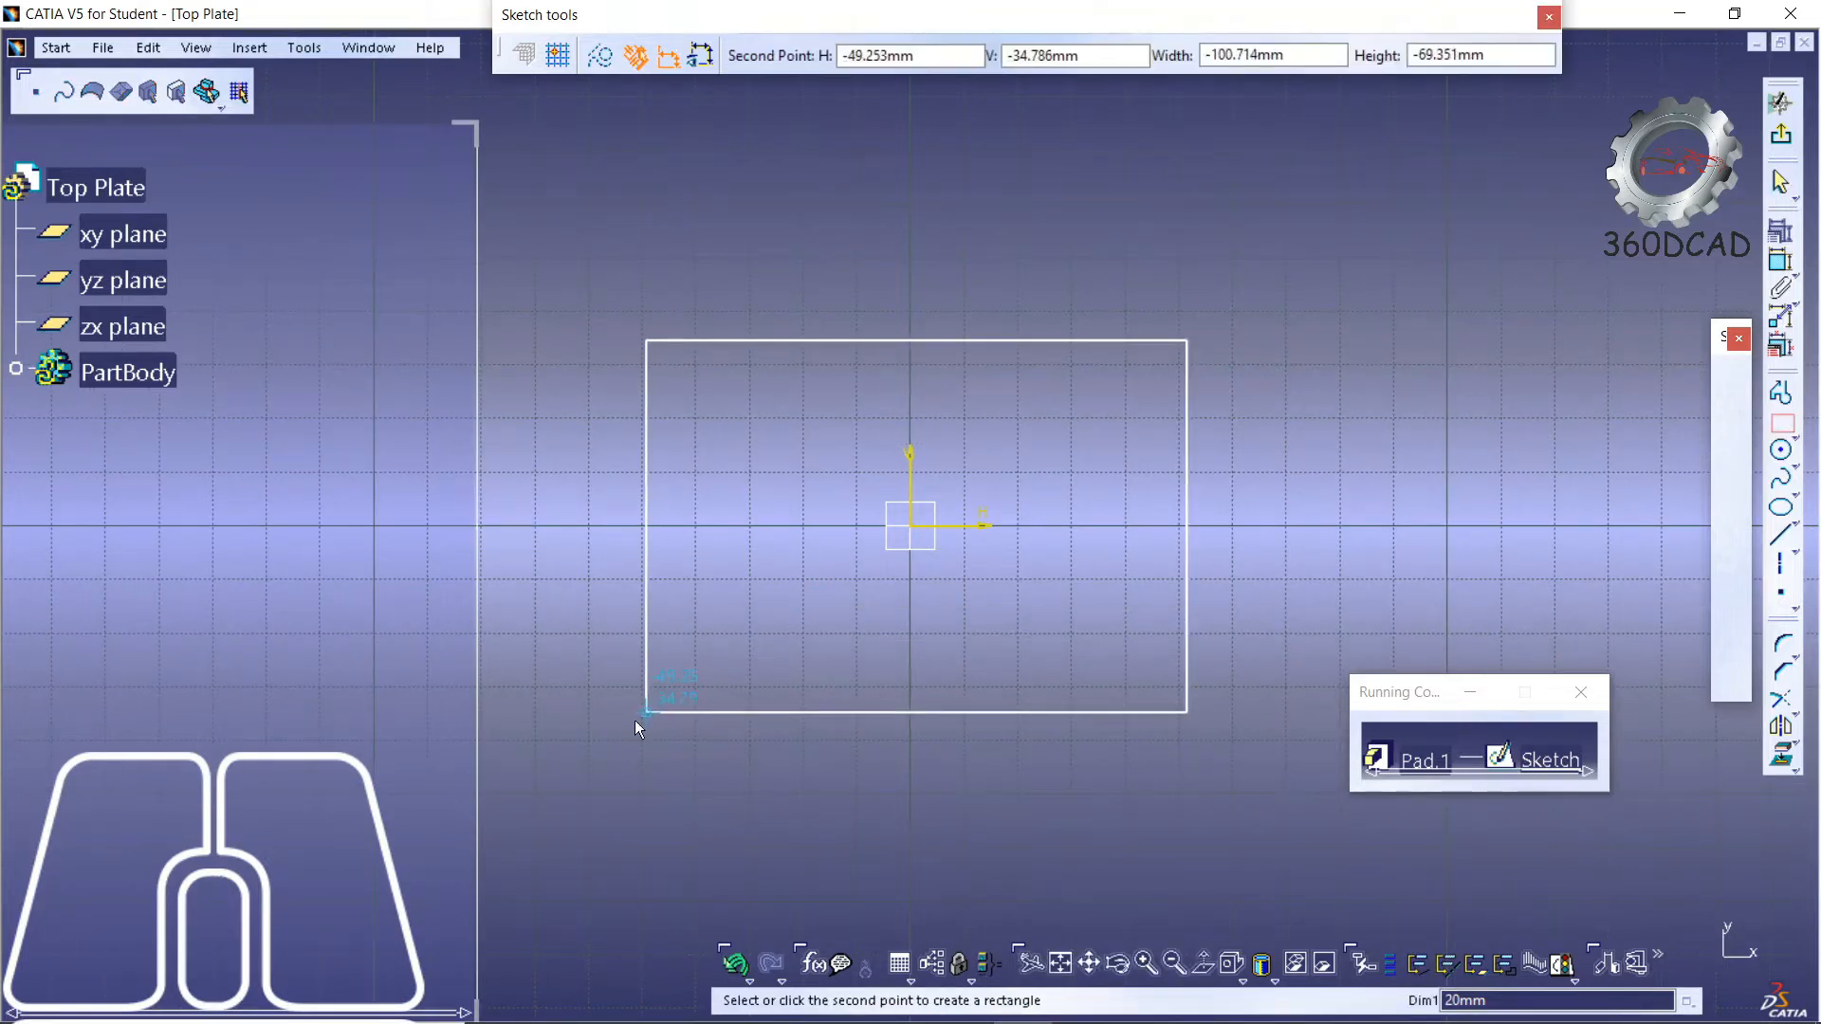
{"action": "left_click", "coordinate": [607, 733]}
- Dimension the rectangle's width above its upper edge and its height beside its right edge
{"action": "left_click", "coordinate": [1780, 263]}
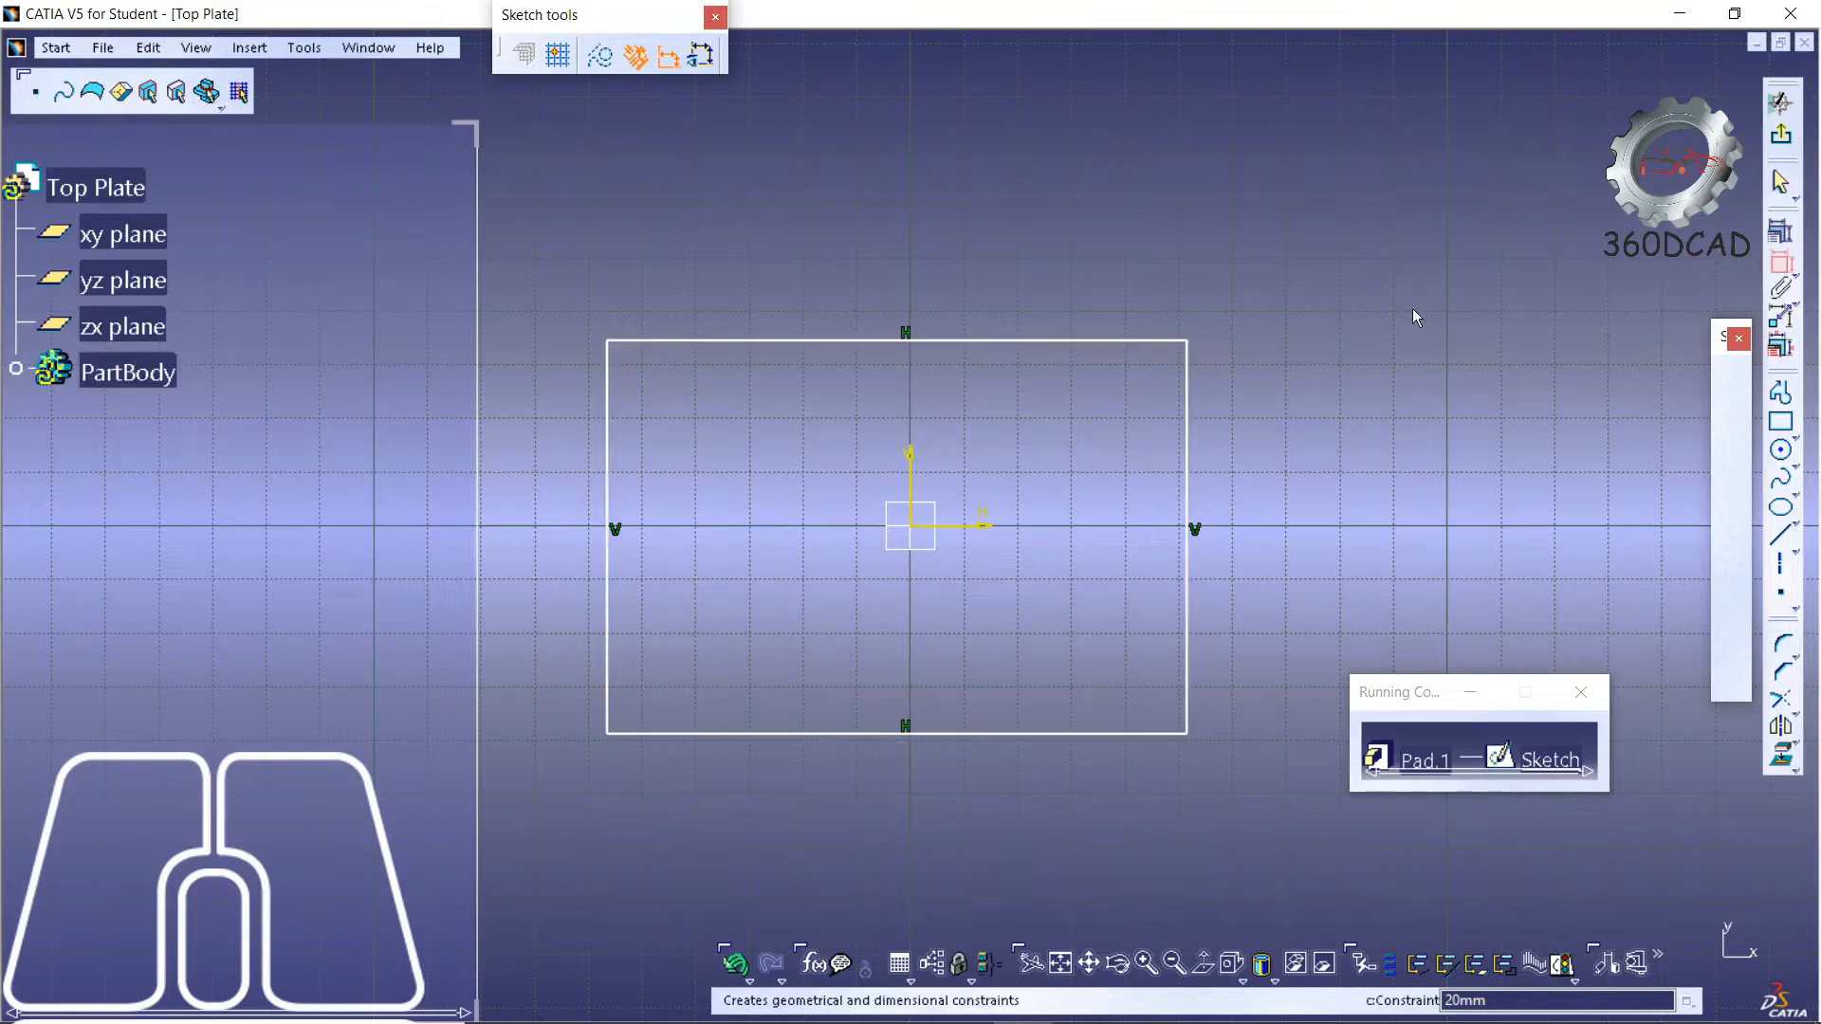
{"action": "left_click", "coordinate": [907, 343]}
{"action": "left_click", "coordinate": [894, 254]}
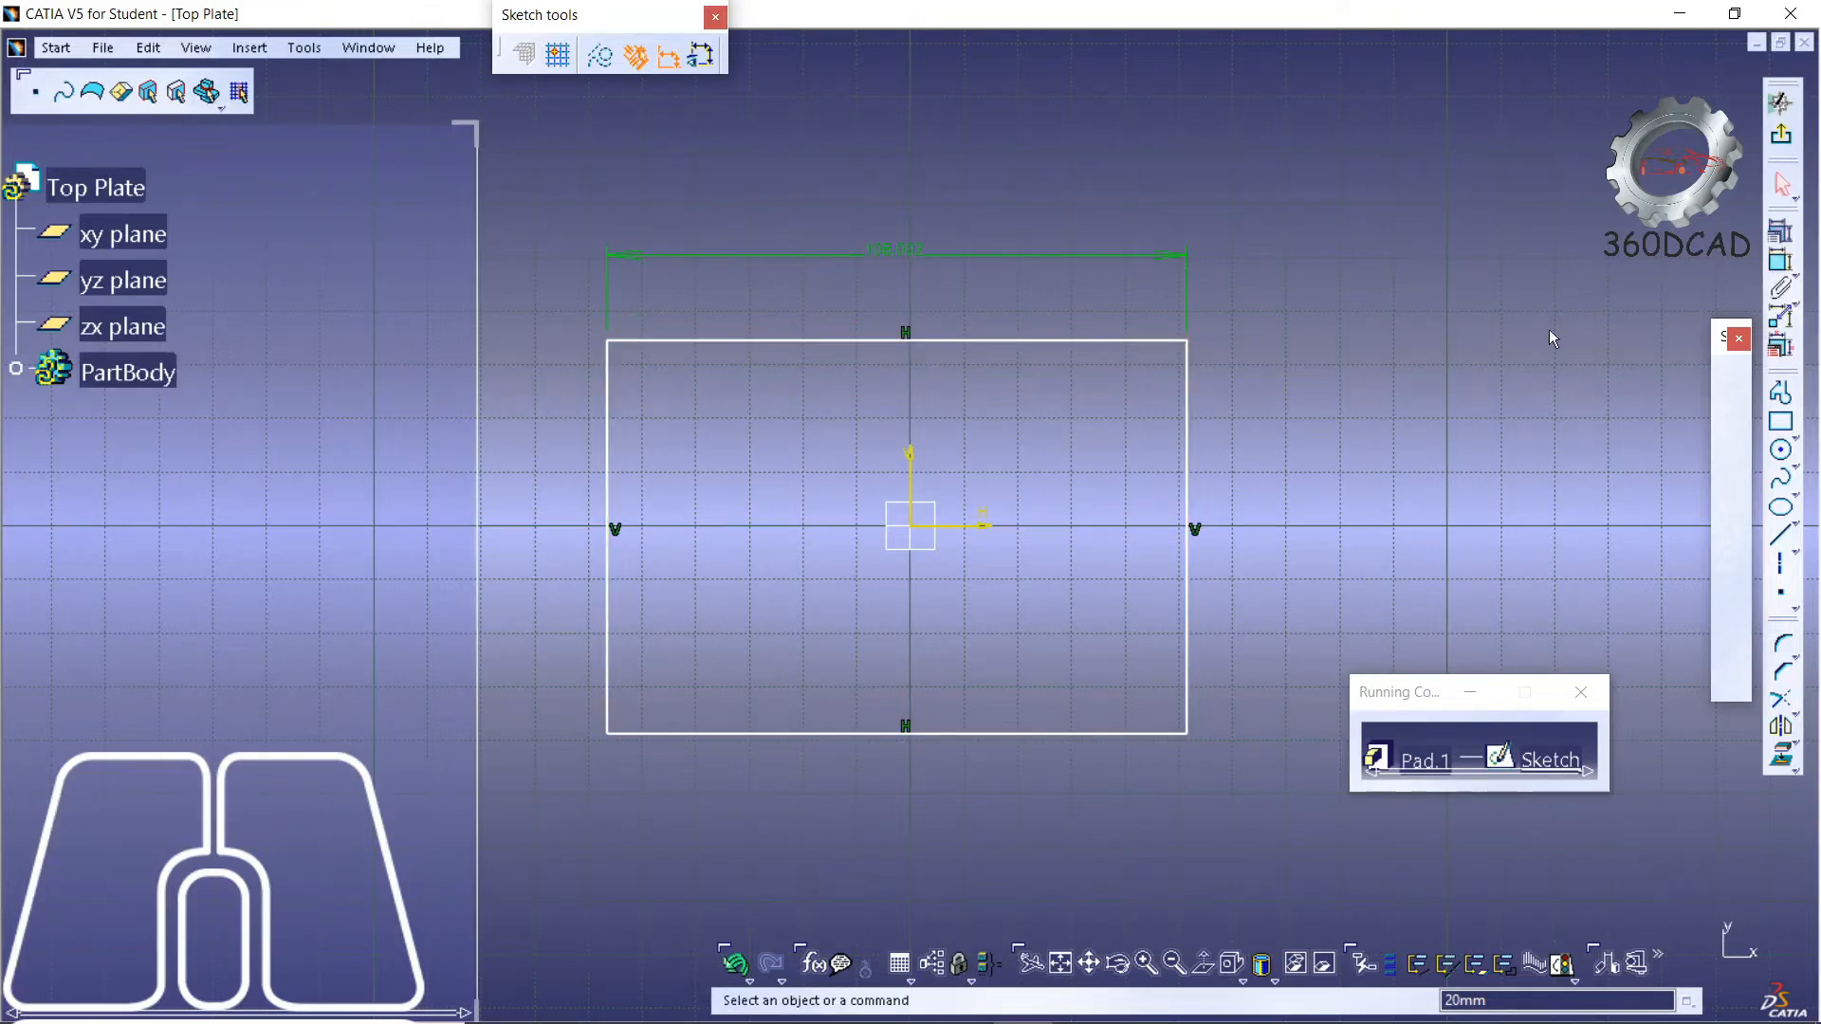
{"action": "left_click", "coordinate": [1193, 479]}
{"action": "left_click", "coordinate": [1260, 480]}
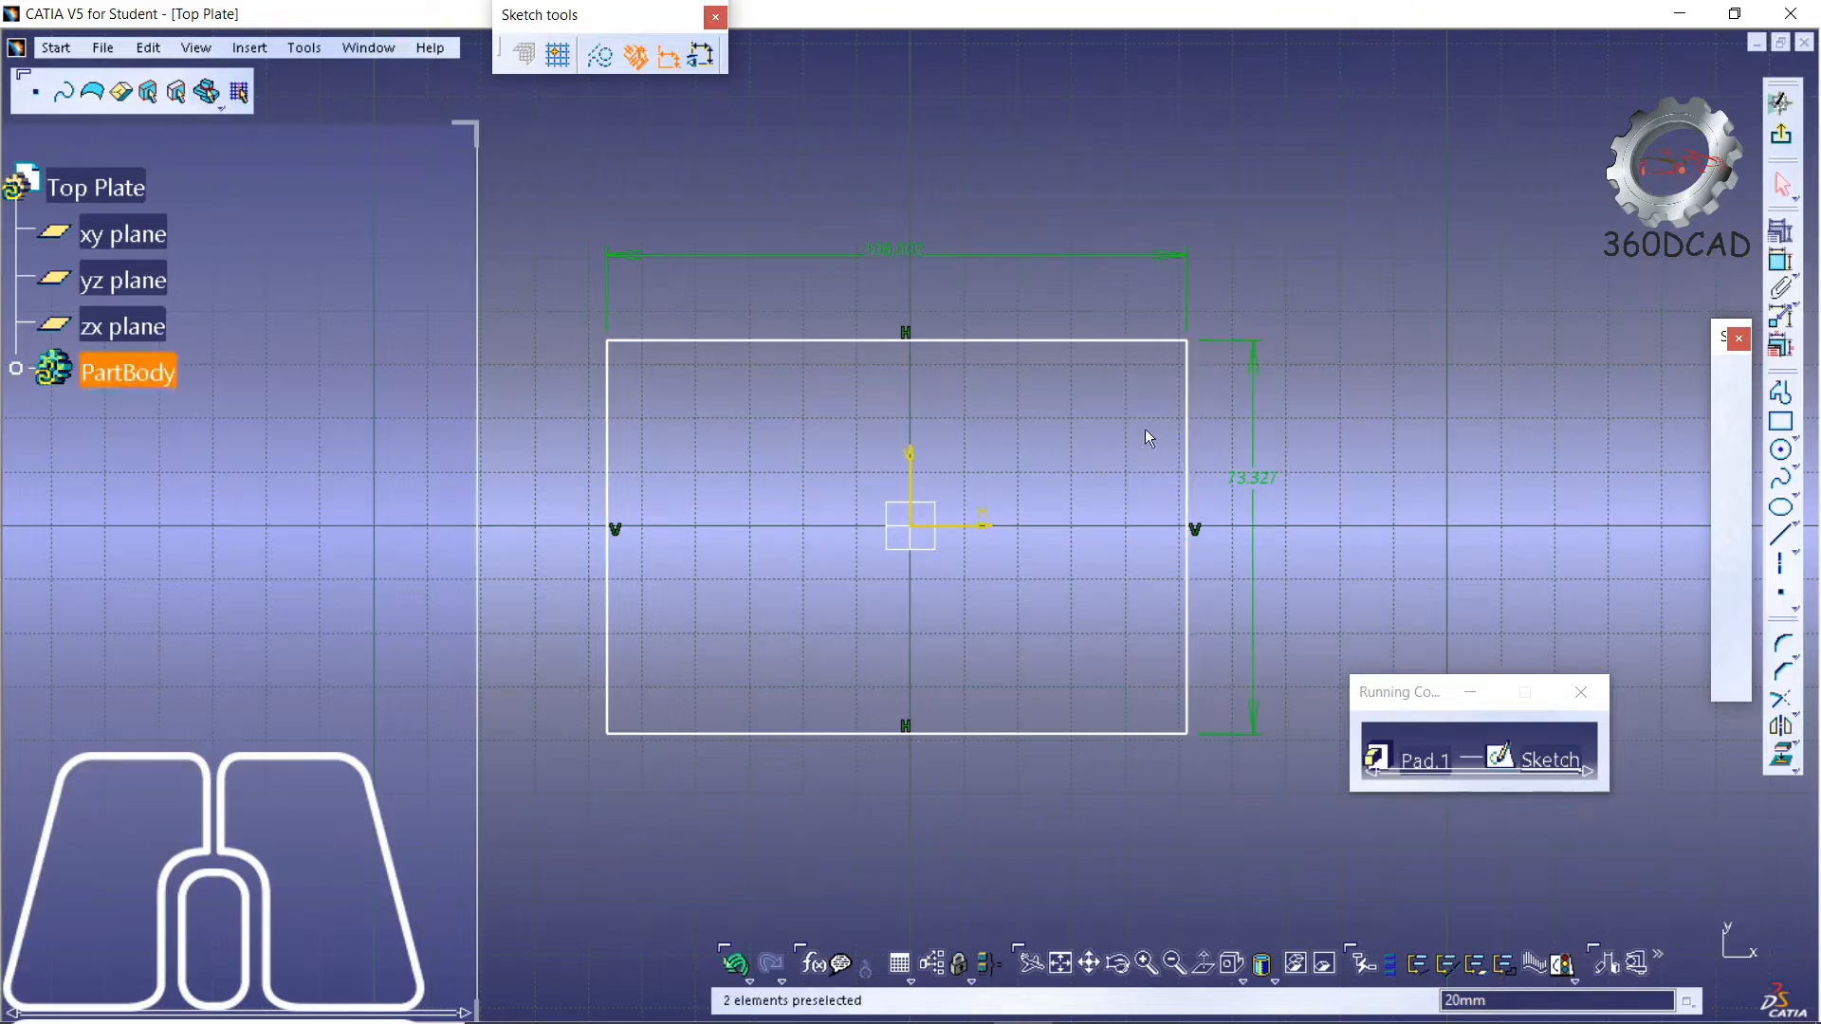
- Set the rectangle's width to 250 mm and its height to 150 mm
{"action": "left_click", "coordinate": [897, 254]}
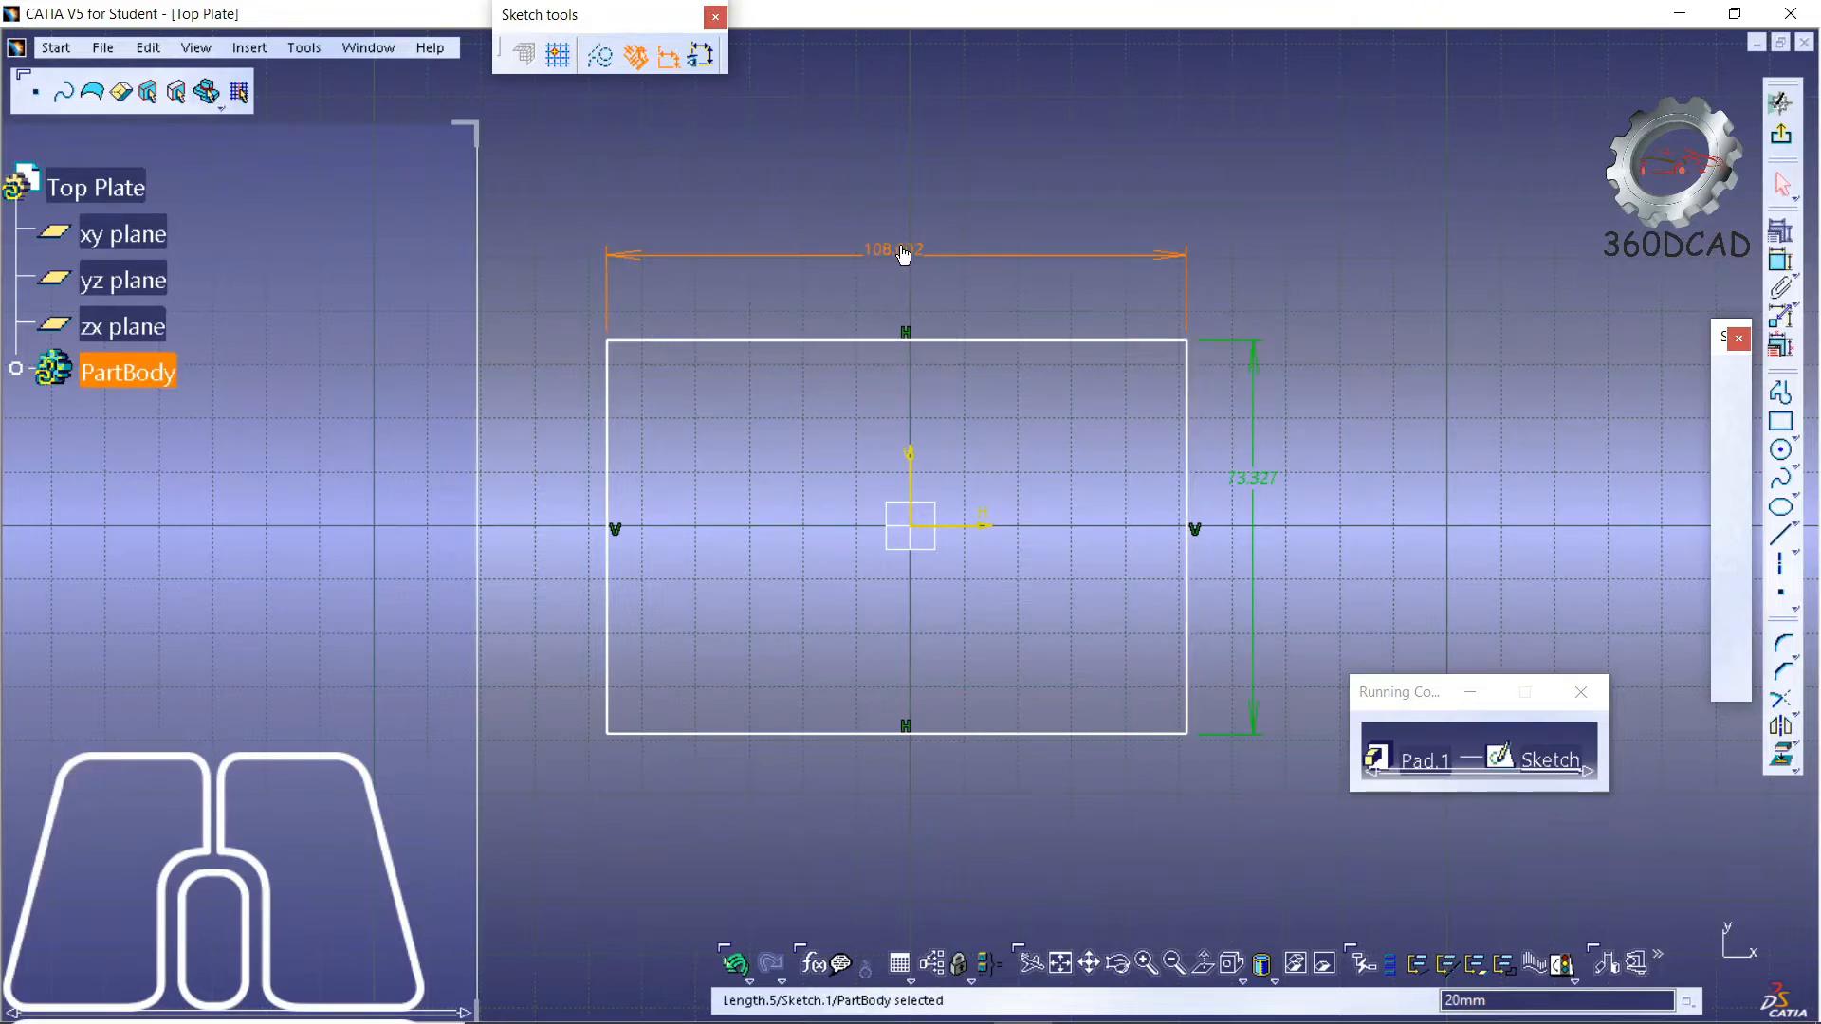
{"action": "double_click", "coordinate": [902, 251]}
{"action": "type", "text": "250"}
{"action": "key", "text": "Return"}
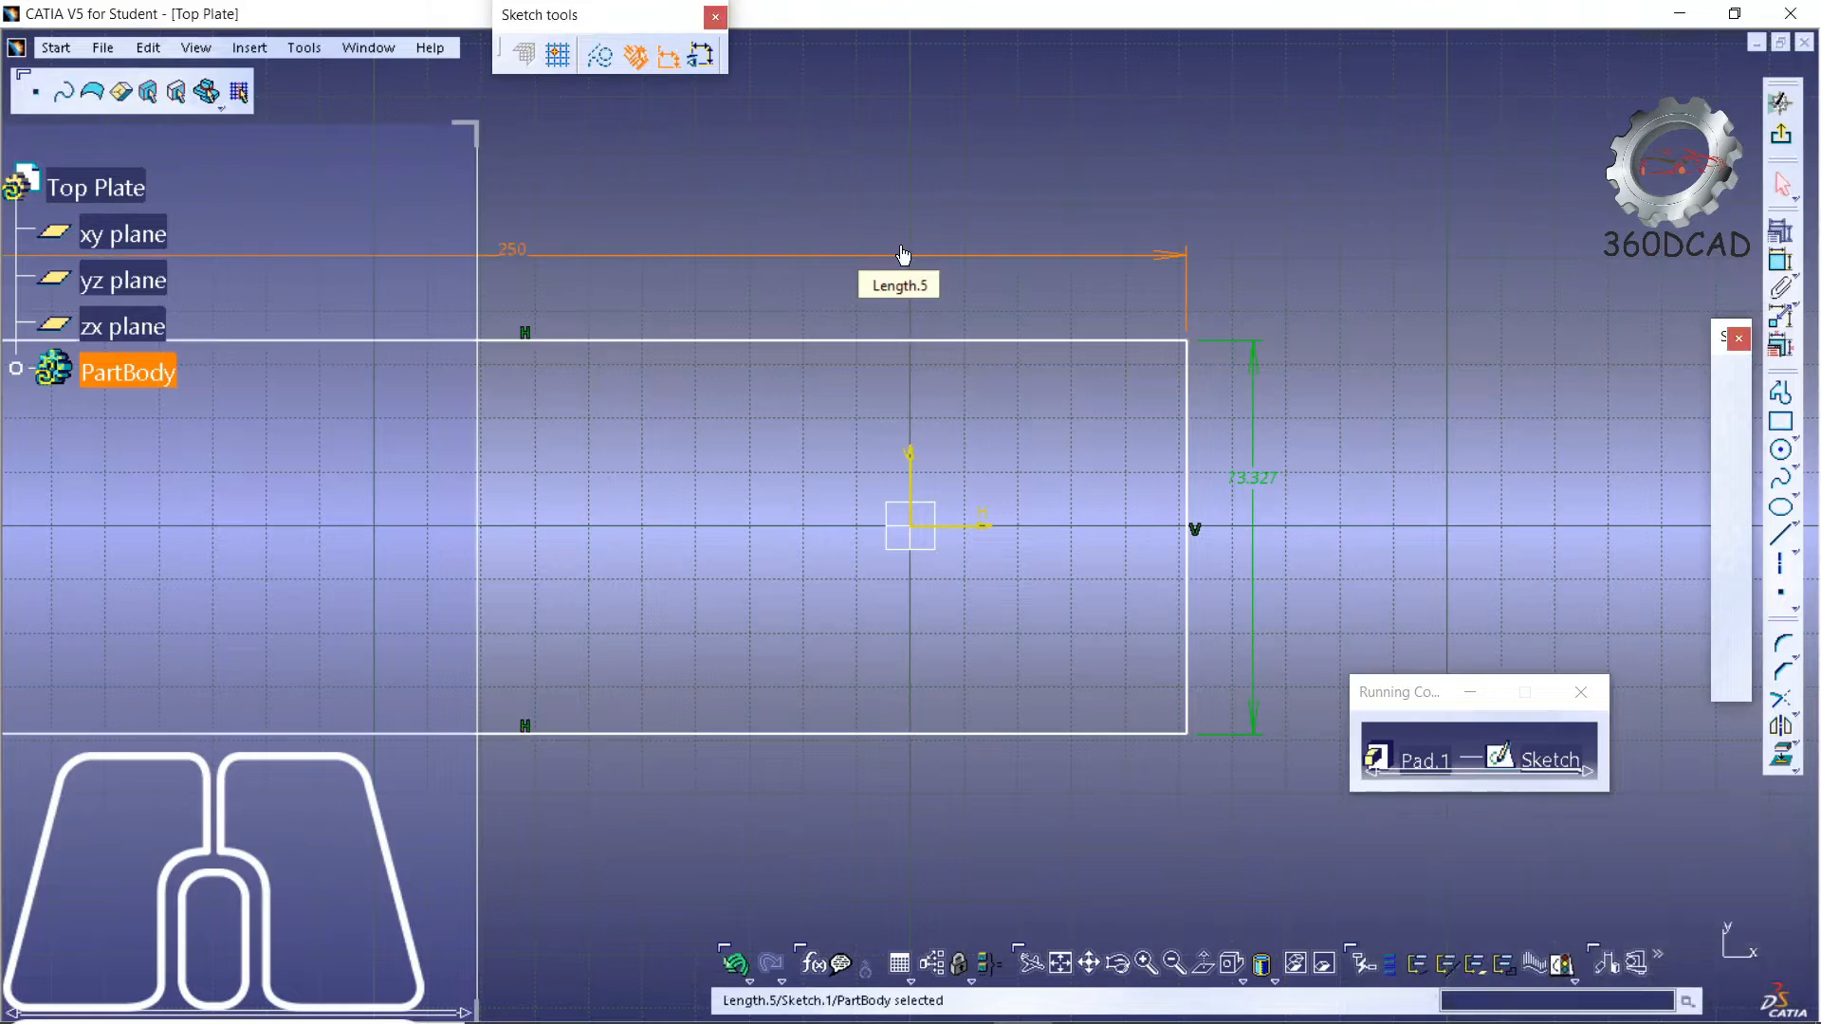
{"action": "left_click", "coordinate": [1269, 482]}
{"action": "double_click", "coordinate": [1269, 482]}
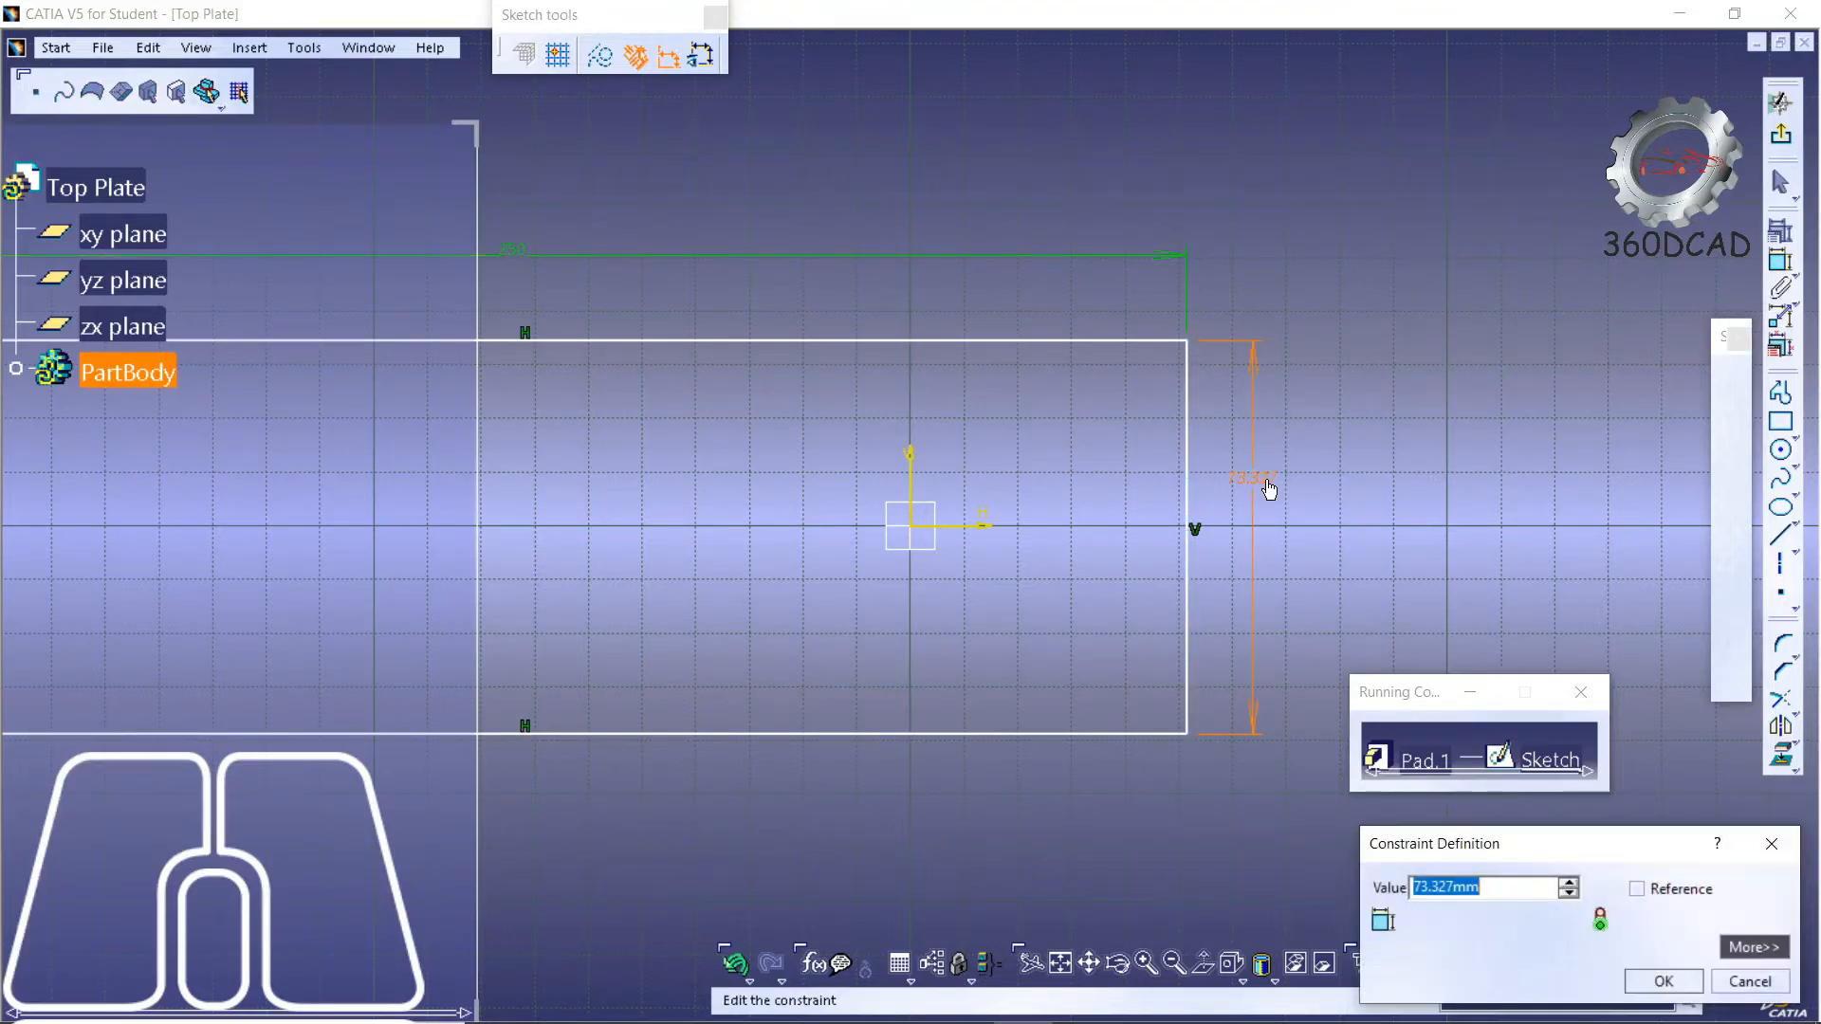
{"action": "type", "text": "150"}
{"action": "key", "text": "Return"}
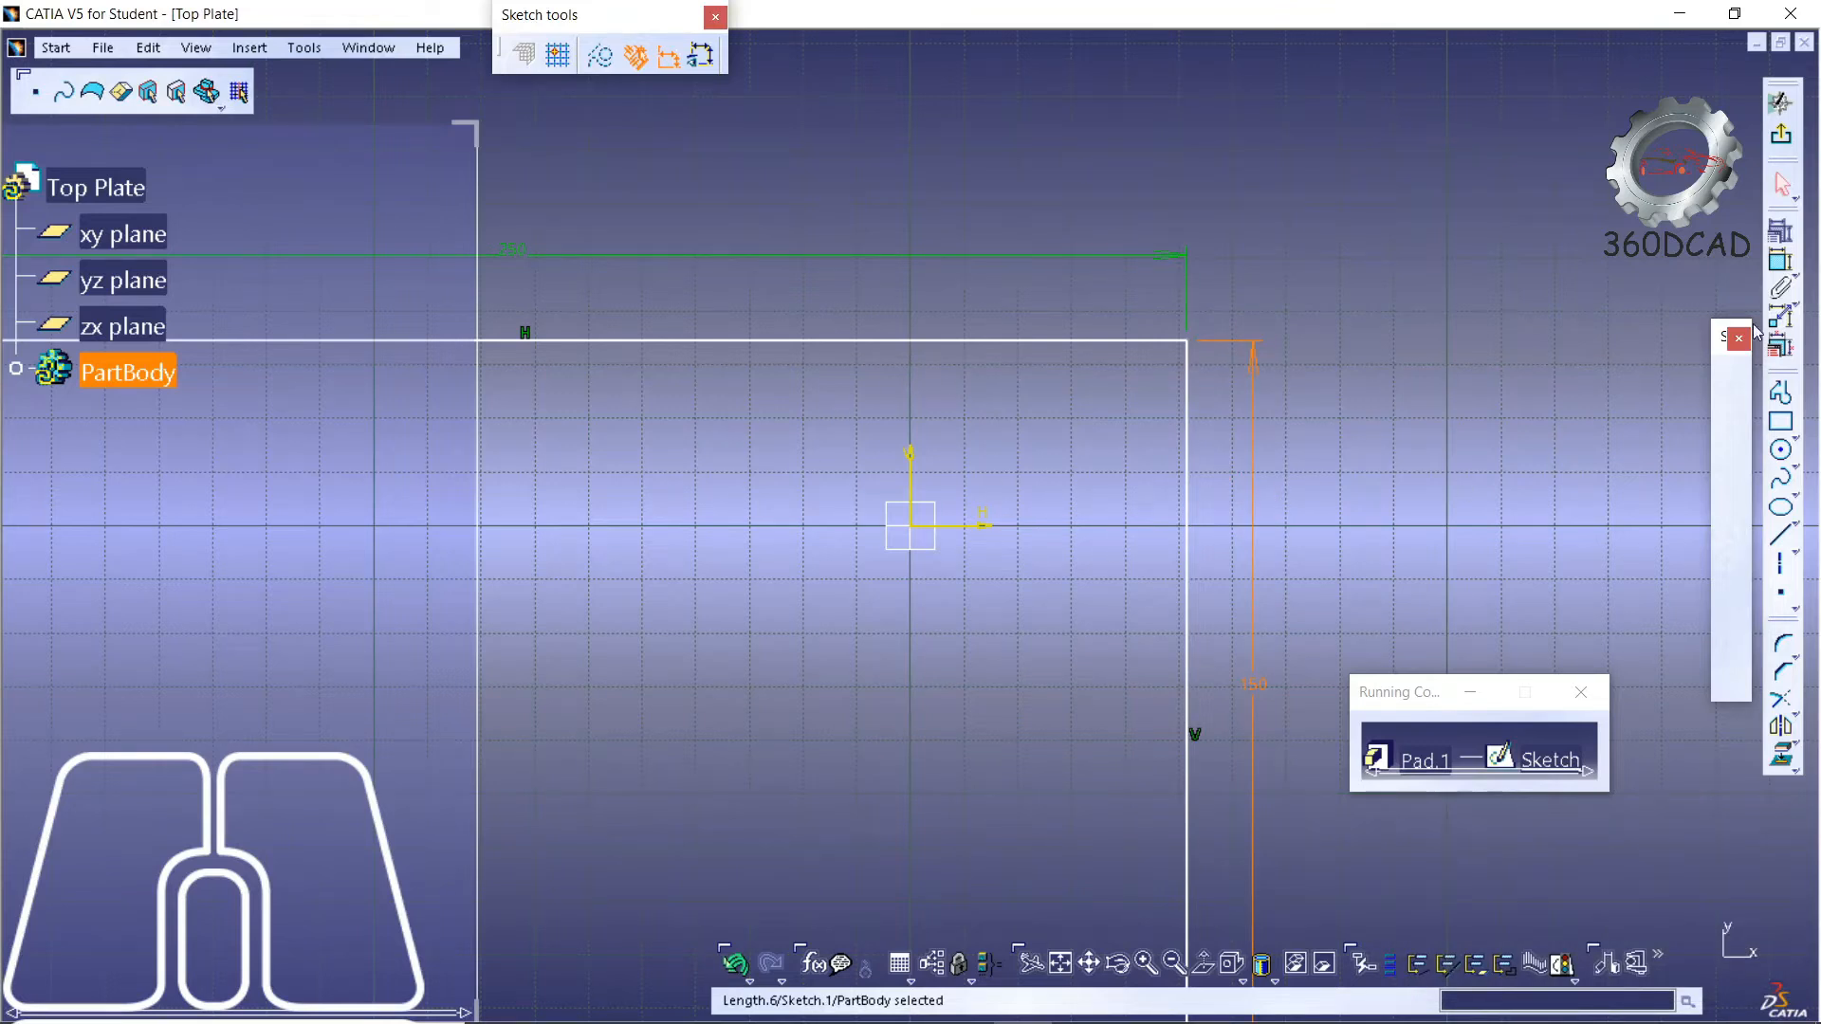
- Constrain the rectangle's right edge to 125 mm from the vertical axis
{"action": "left_click", "coordinate": [1785, 266]}
{"action": "left_click", "coordinate": [1186, 394]}
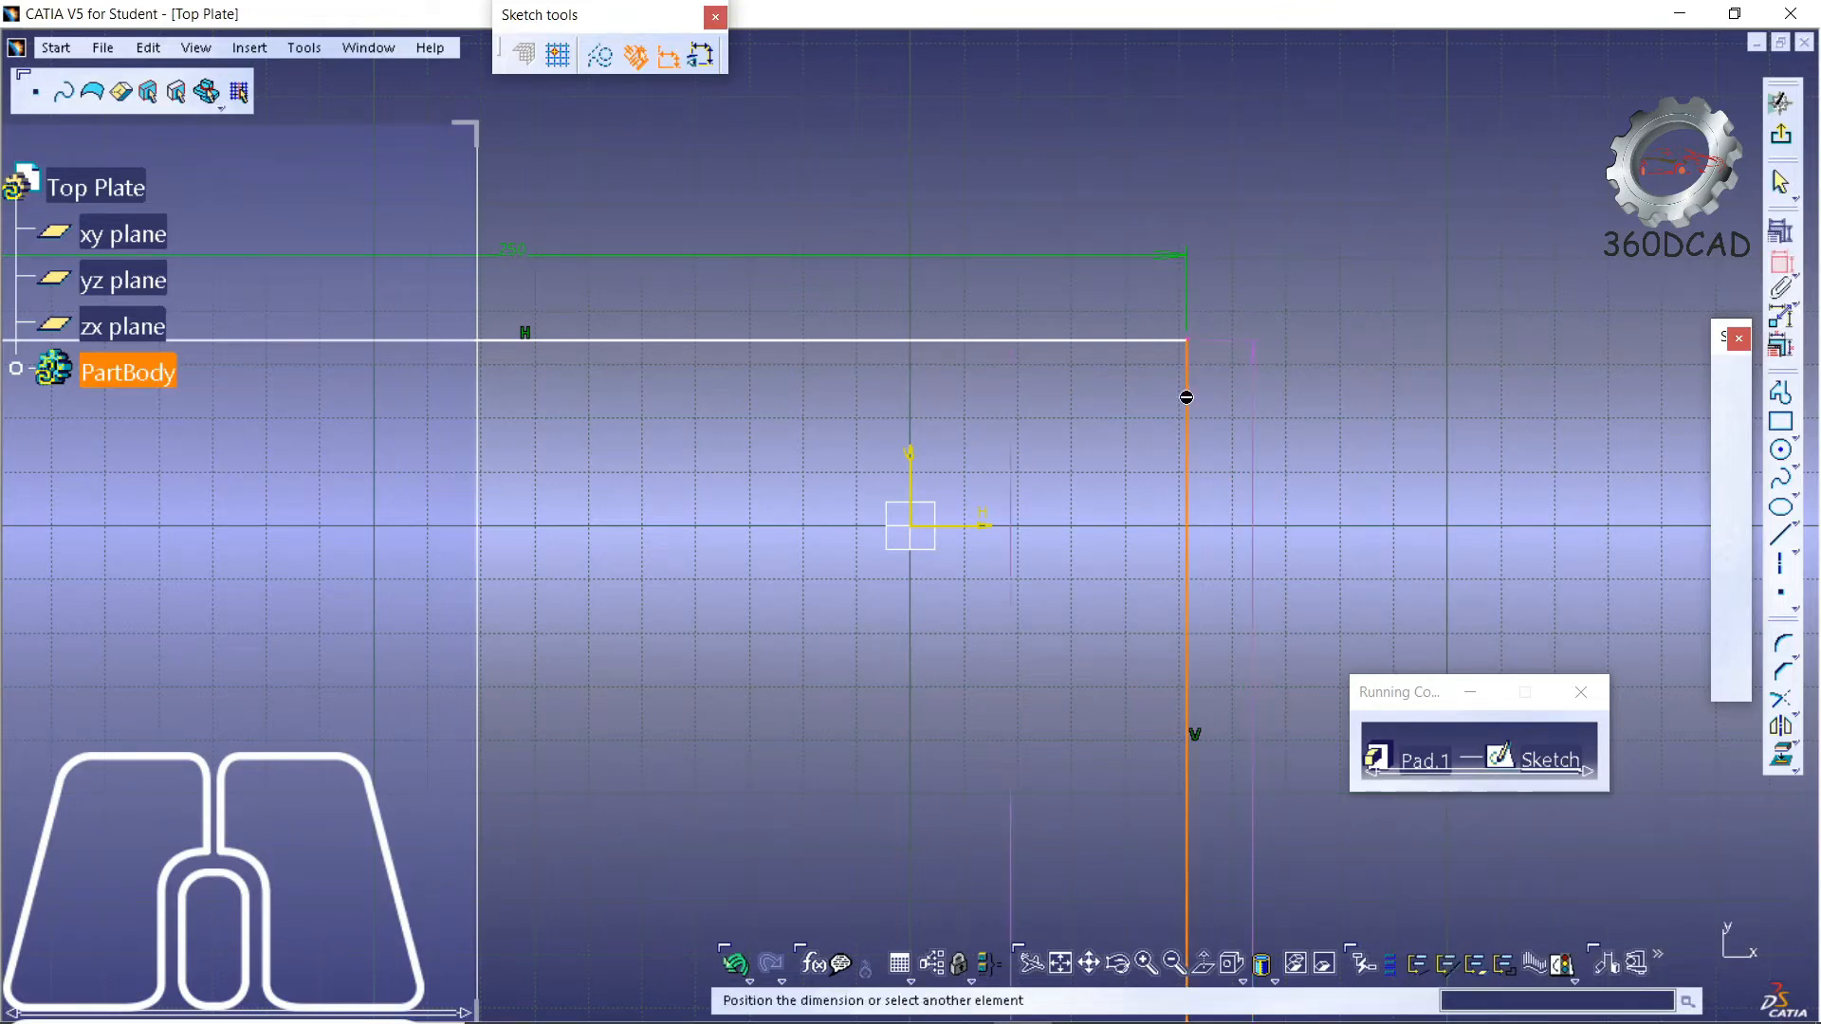
{"action": "left_click", "coordinate": [918, 475]}
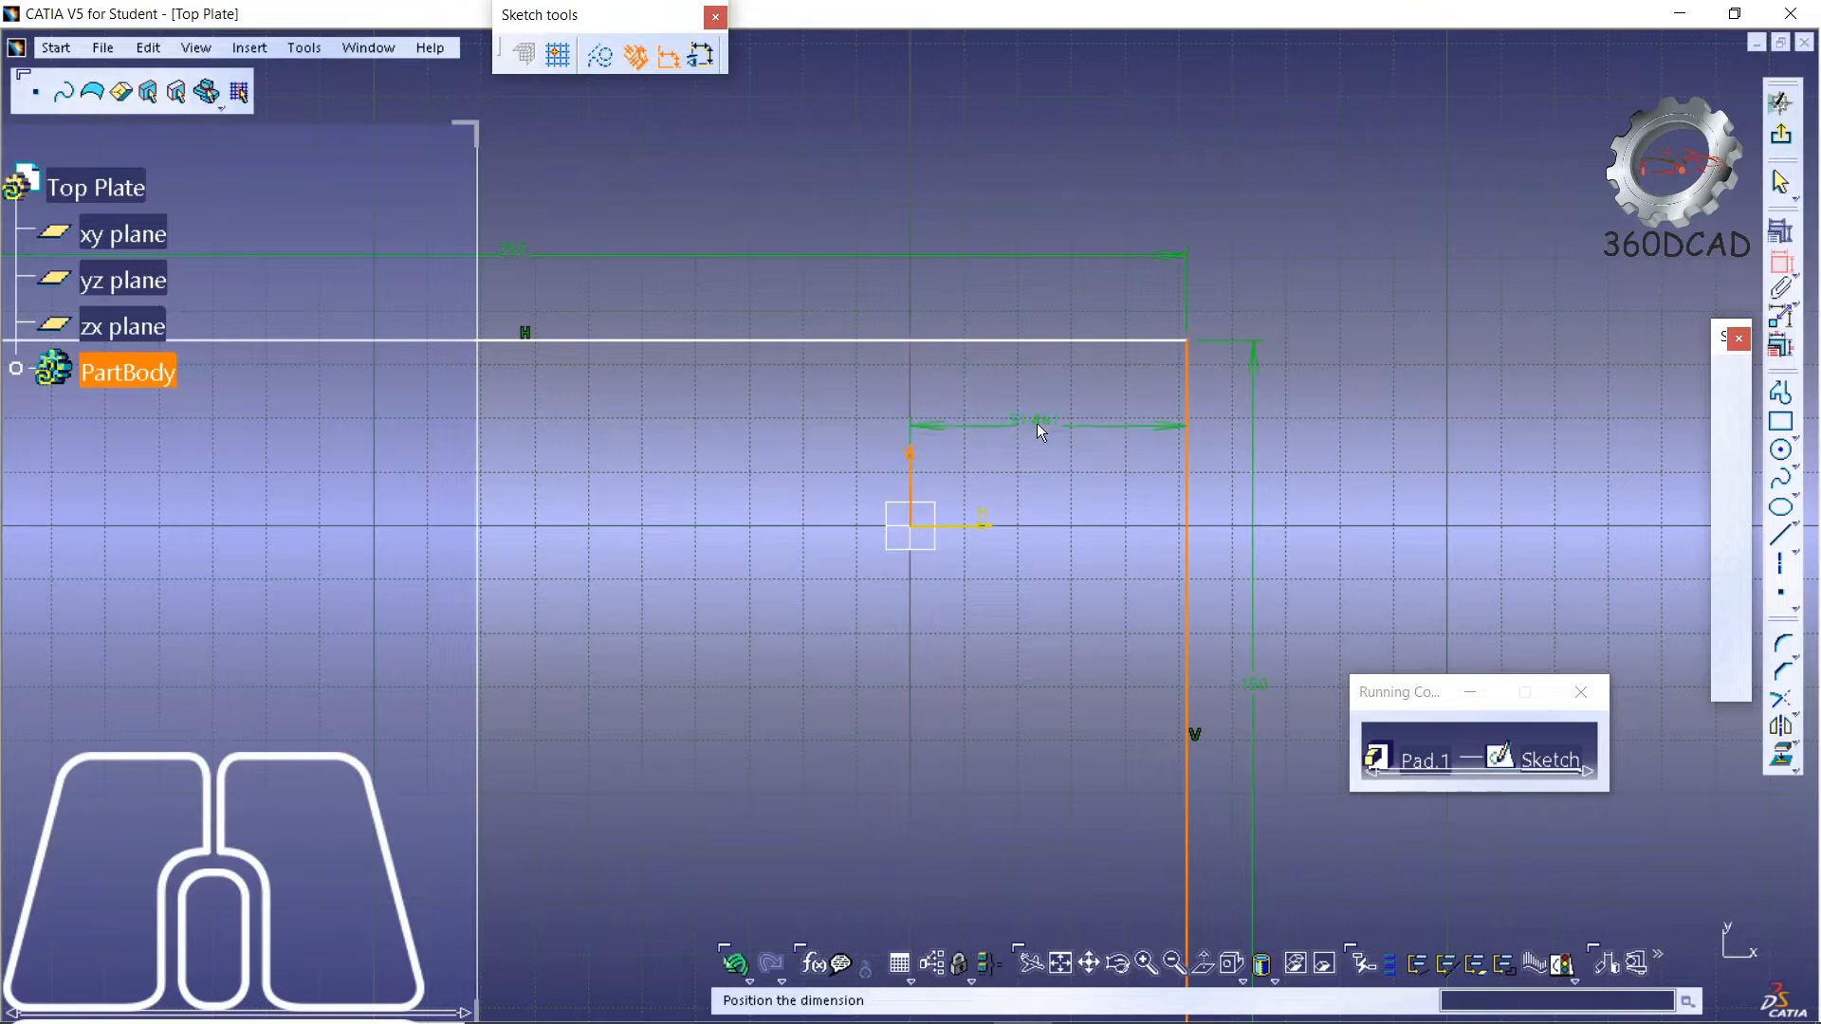
{"action": "left_click", "coordinate": [1041, 297]}
{"action": "double_click", "coordinate": [1040, 295]}
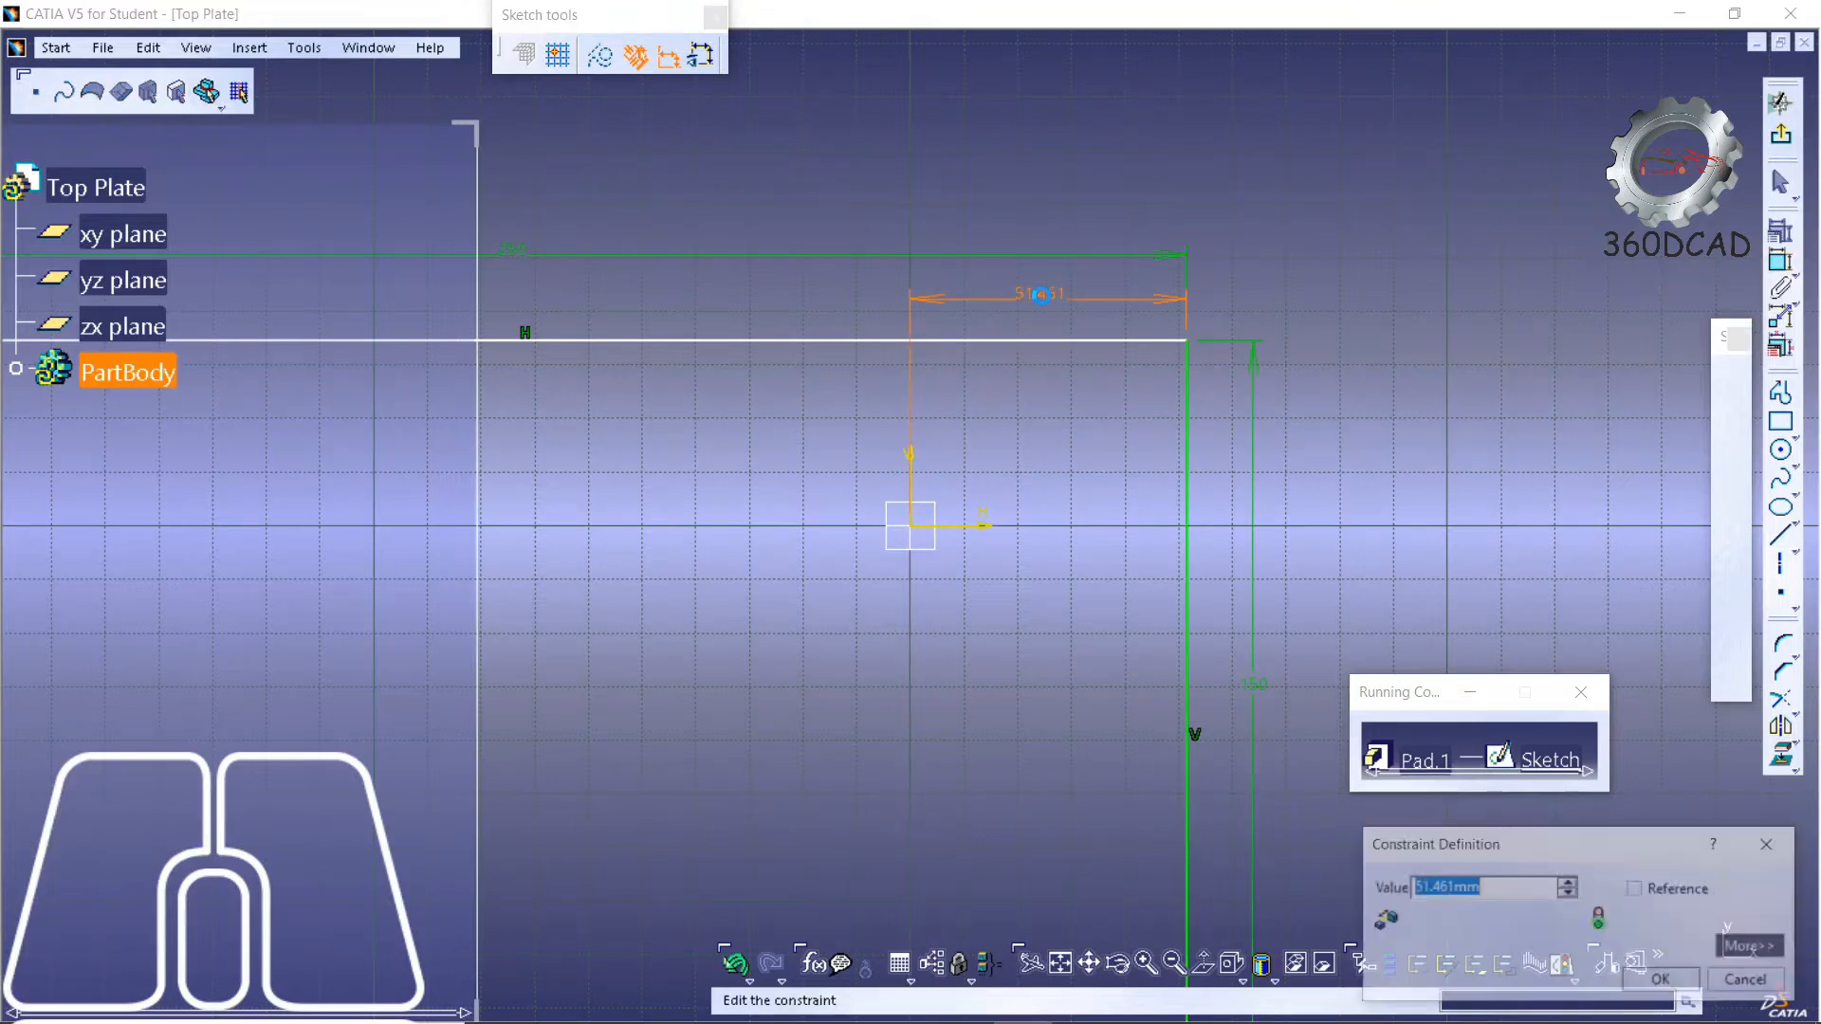
{"action": "type", "text": "125"}
{"action": "key", "text": "Return"}
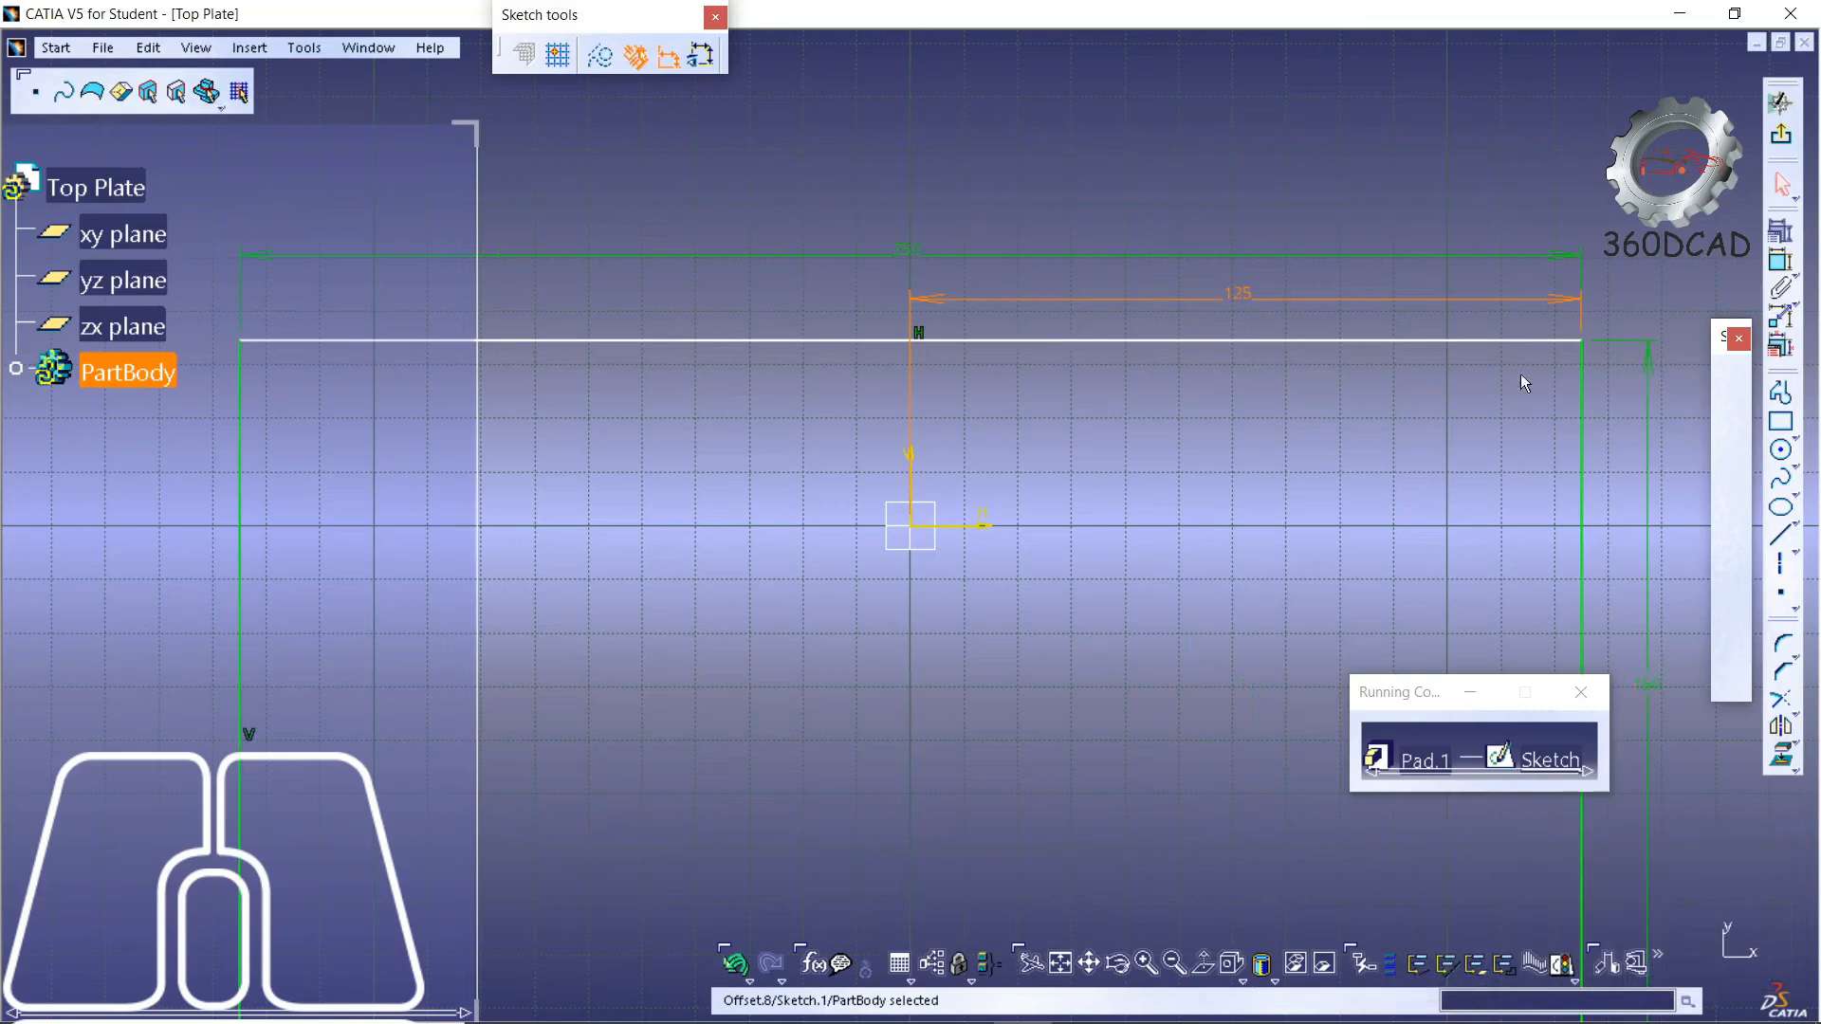
- Constrain the rectangle's upper edge to 75 mm from the horizontal axis
{"action": "left_click", "coordinate": [1780, 260]}
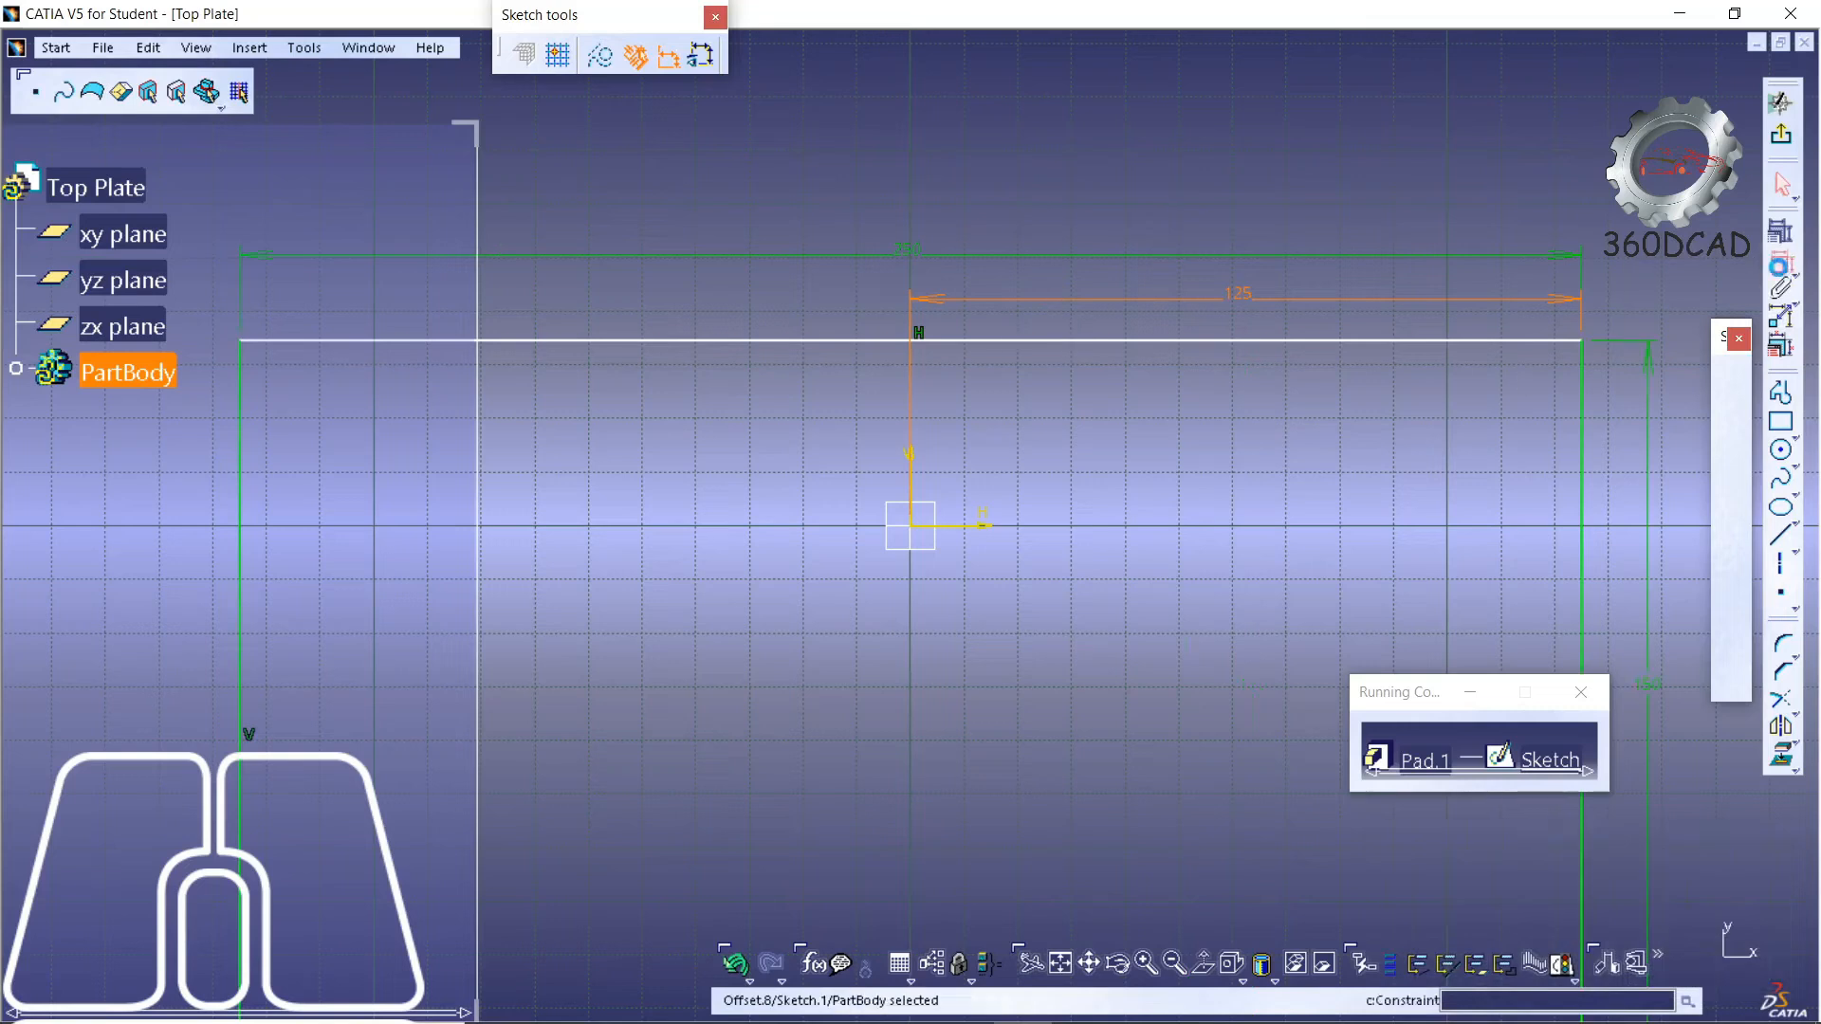
{"action": "left_click", "coordinate": [1195, 339]}
{"action": "left_click", "coordinate": [982, 525]}
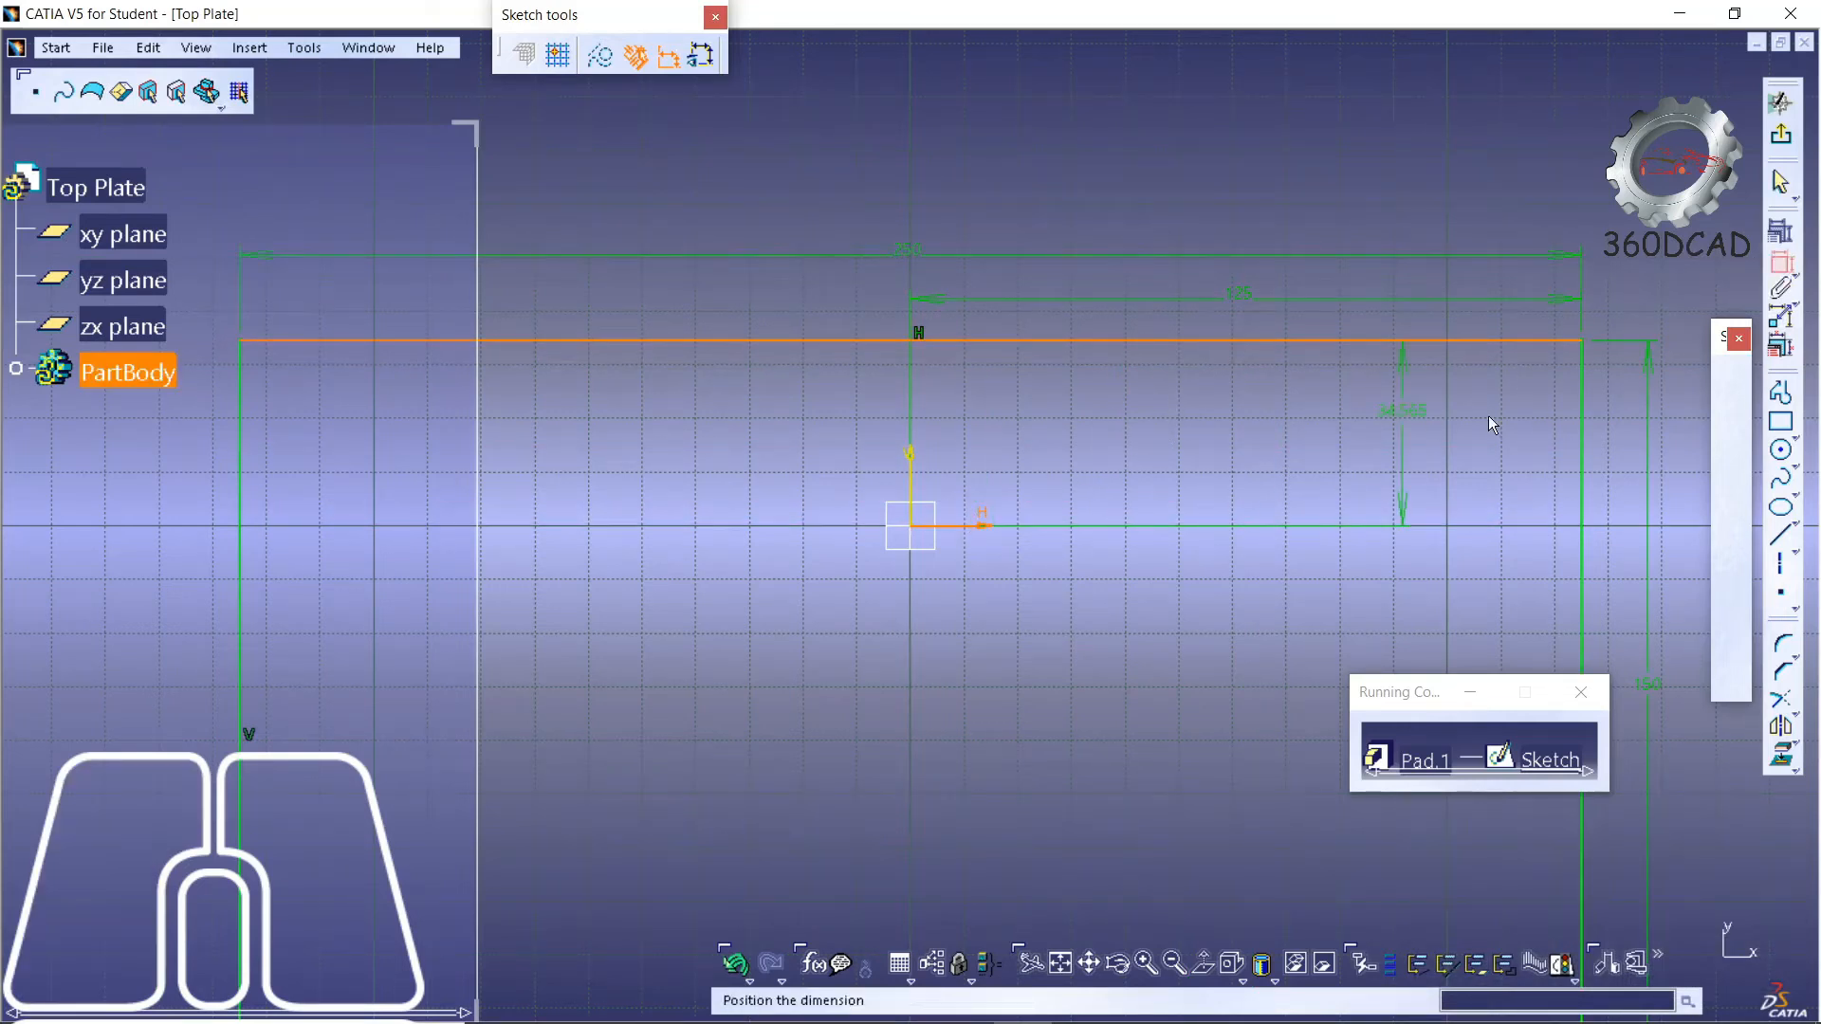
{"action": "left_click", "coordinate": [1618, 414]}
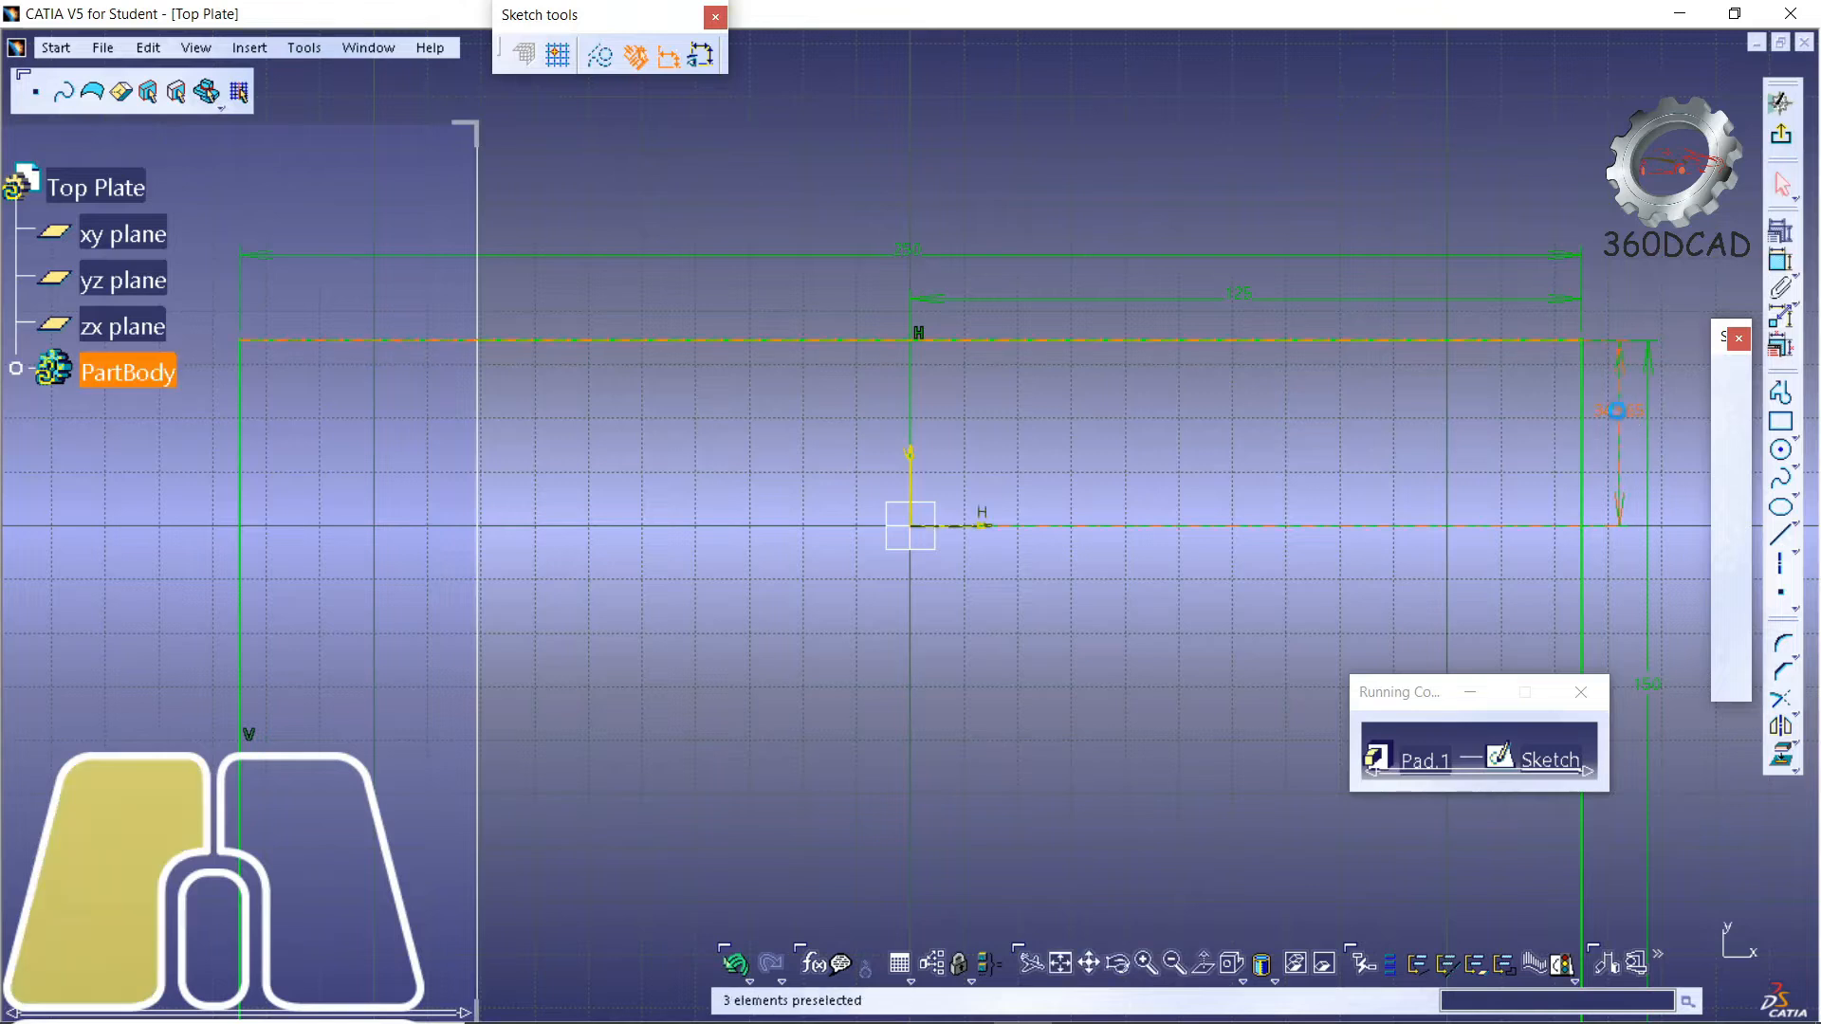
{"action": "double_click", "coordinate": [1618, 411]}
{"action": "type", "text": "75"}
{"action": "key", "text": "Return"}
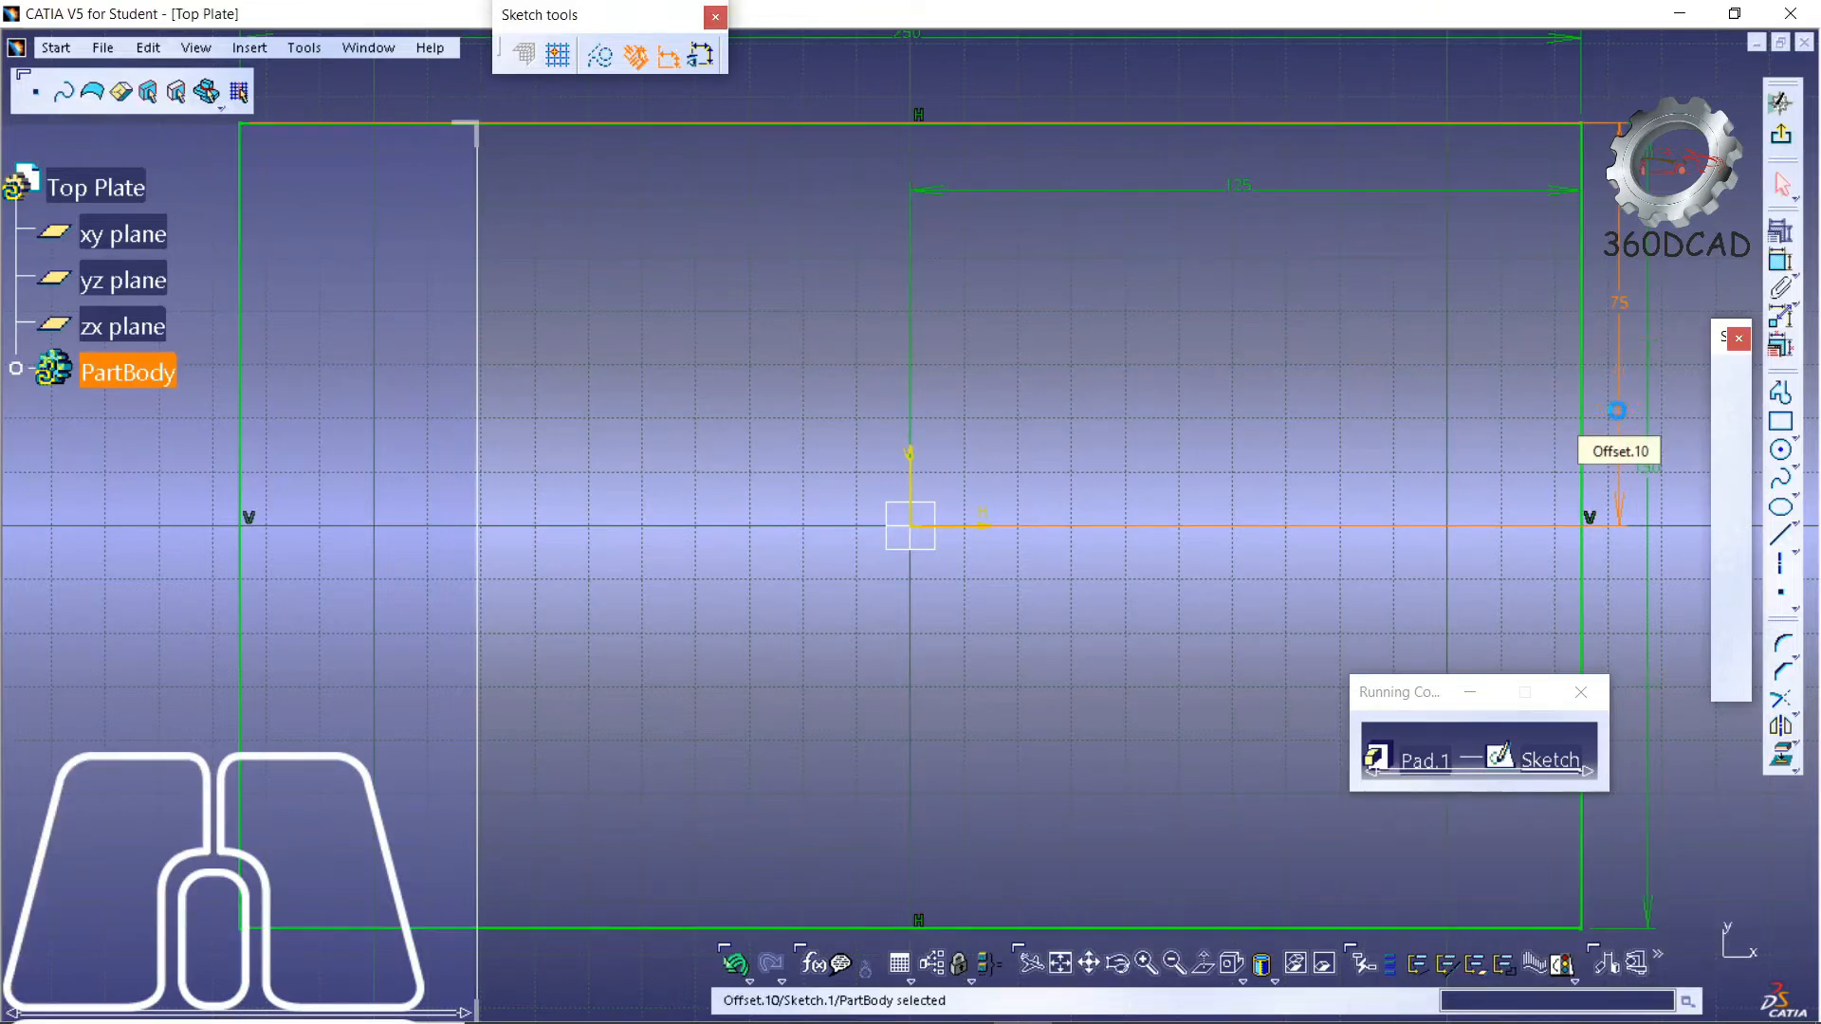
- Finish the rectangle sketch and extrude it as a pad 30 mm long
{"action": "left_click", "coordinate": [1779, 137]}
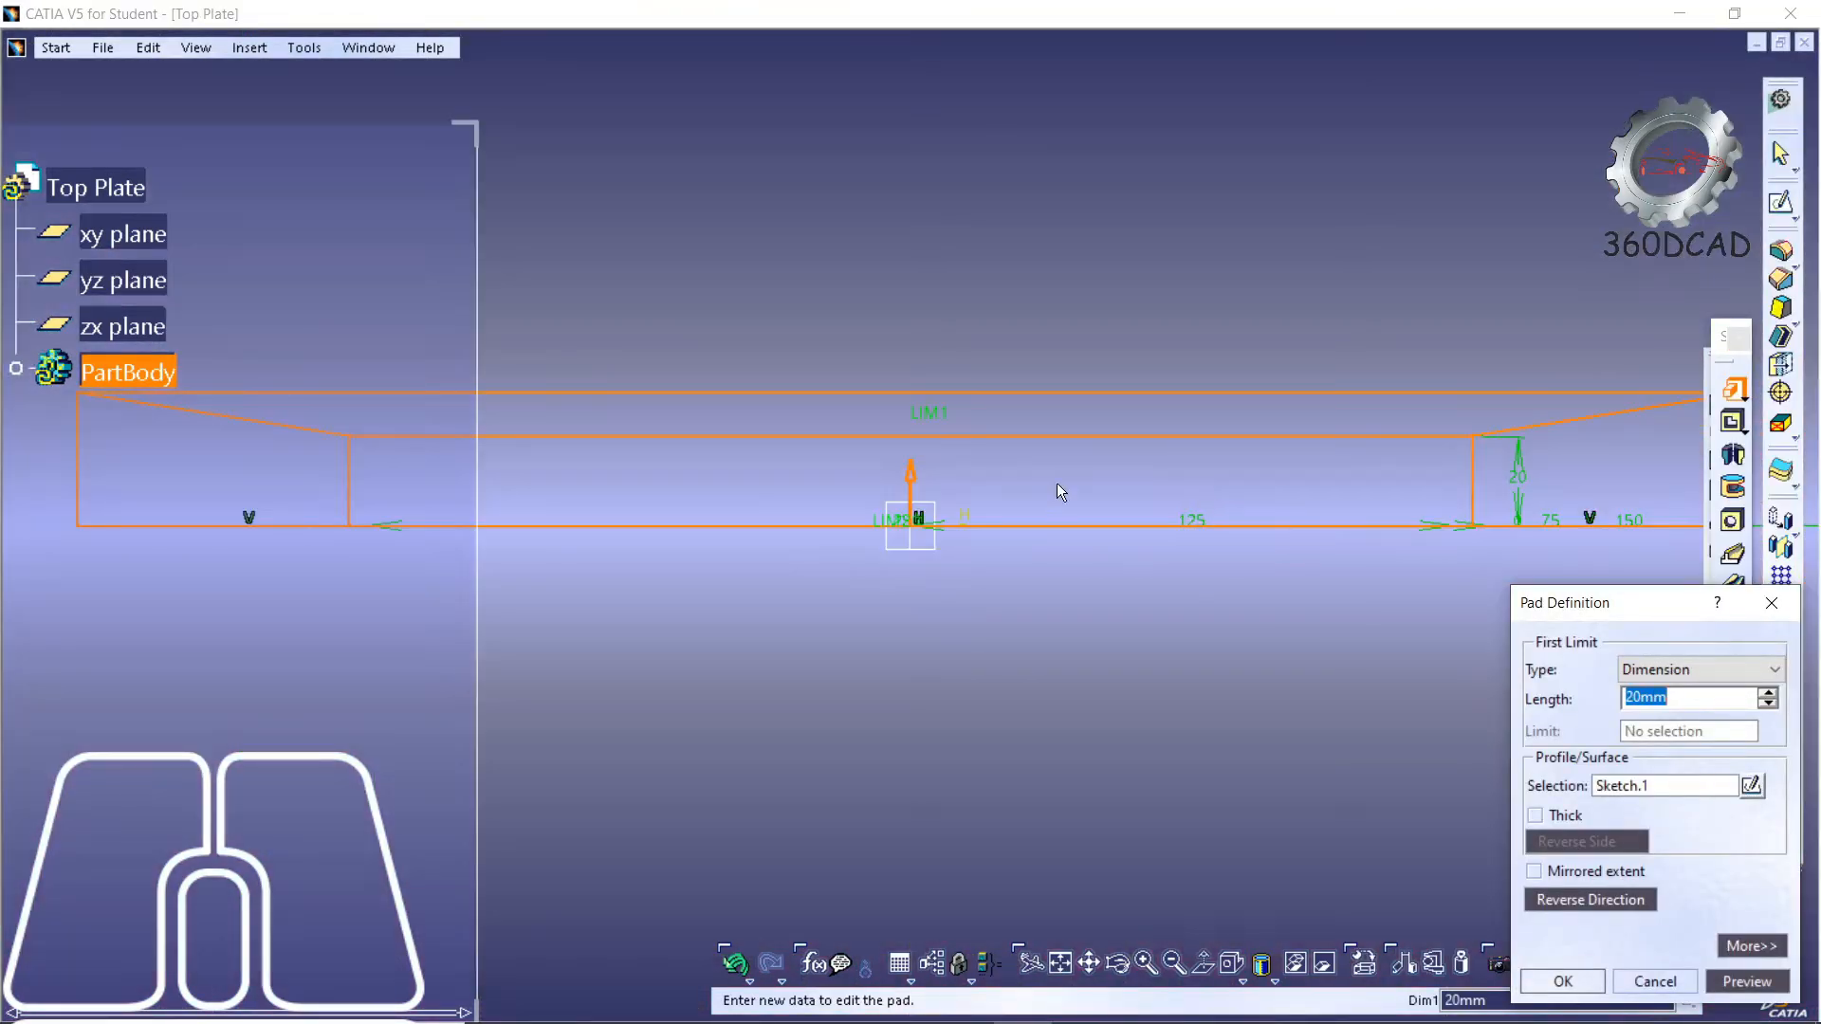
{"action": "middle_click_drag", "start_coordinate": [1057, 482], "coordinate": [891, 607]}
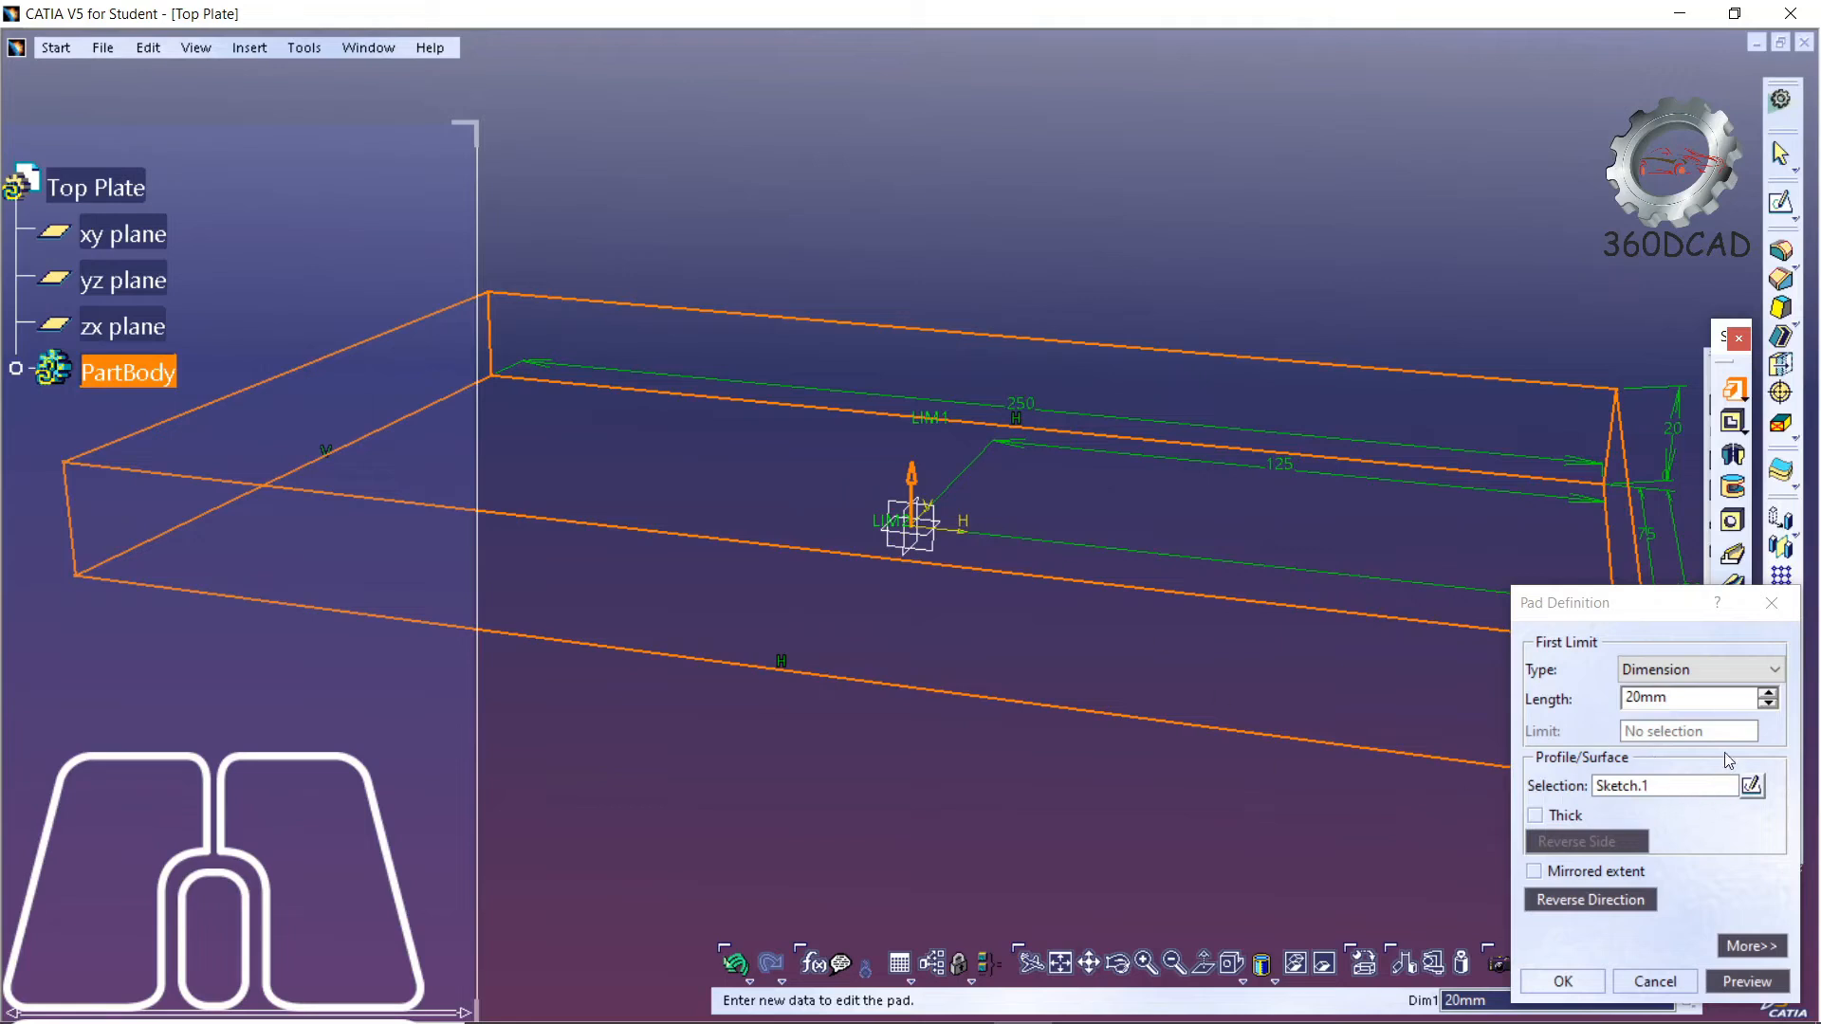
{"action": "left_click", "coordinate": [1626, 698]}
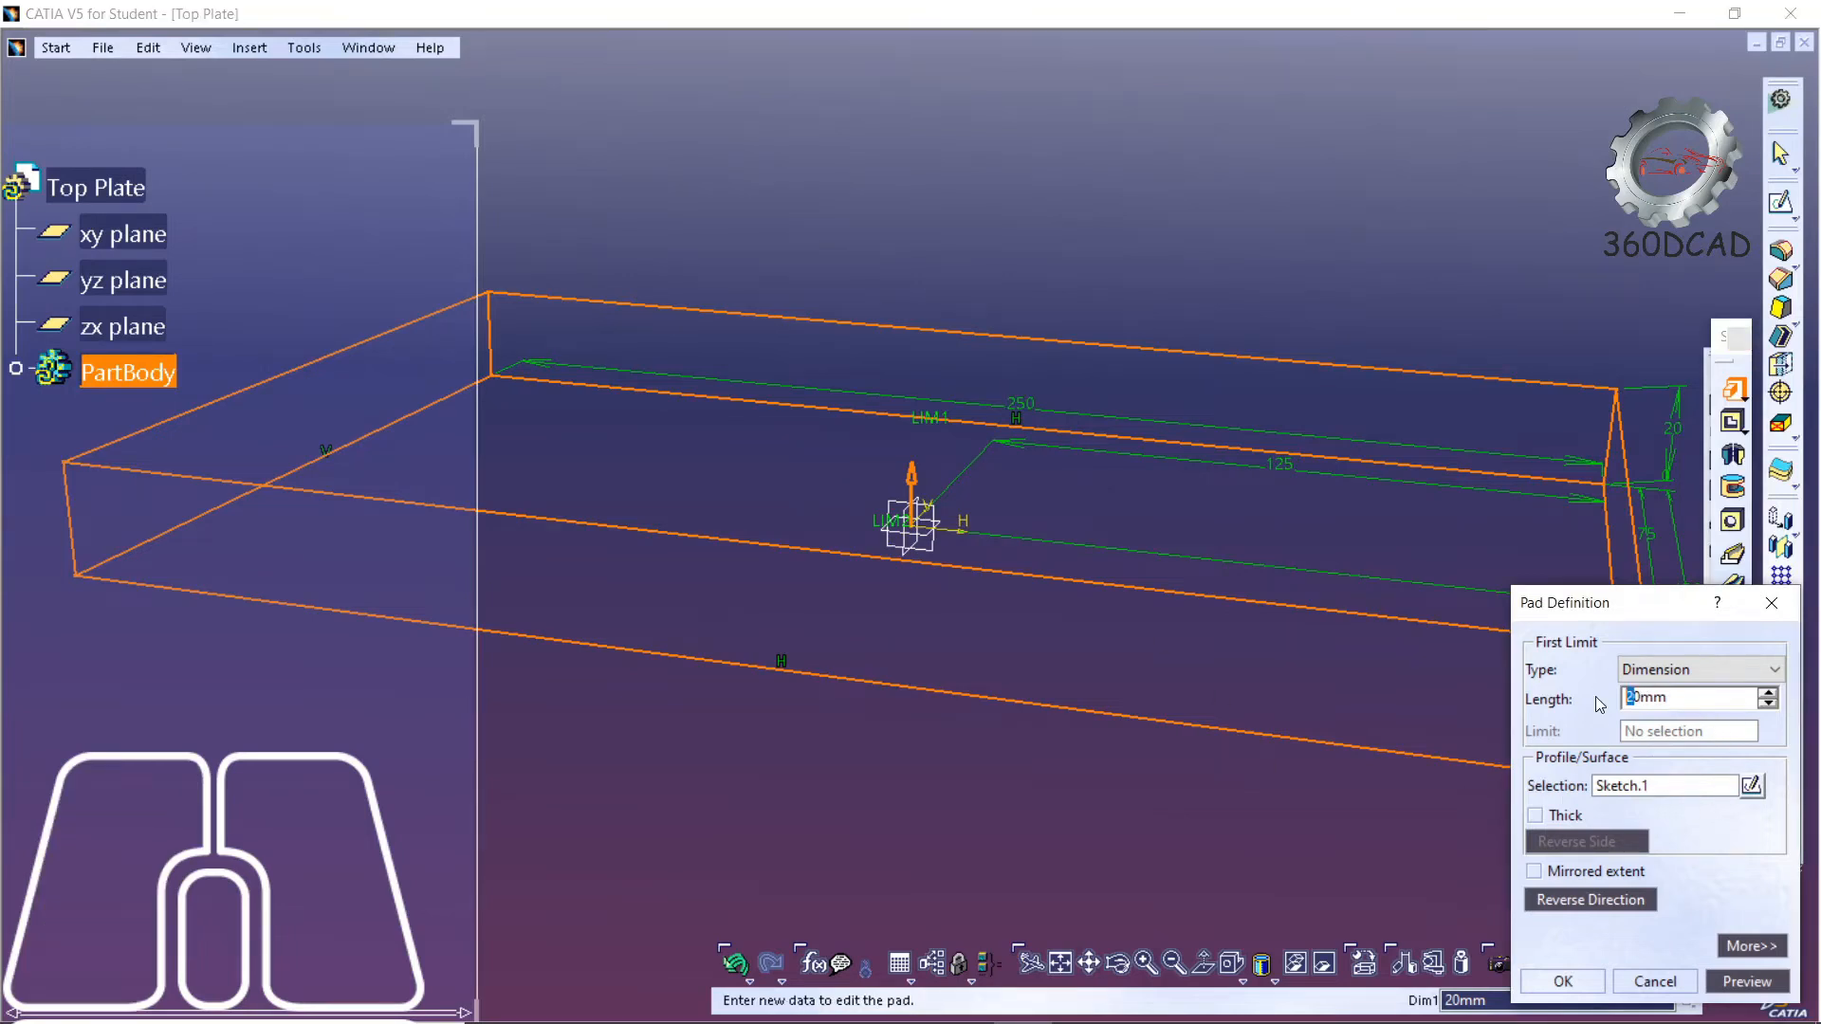
{"action": "key", "text": "alt+Tab"}
{"action": "key", "text": "alt+Tab"}
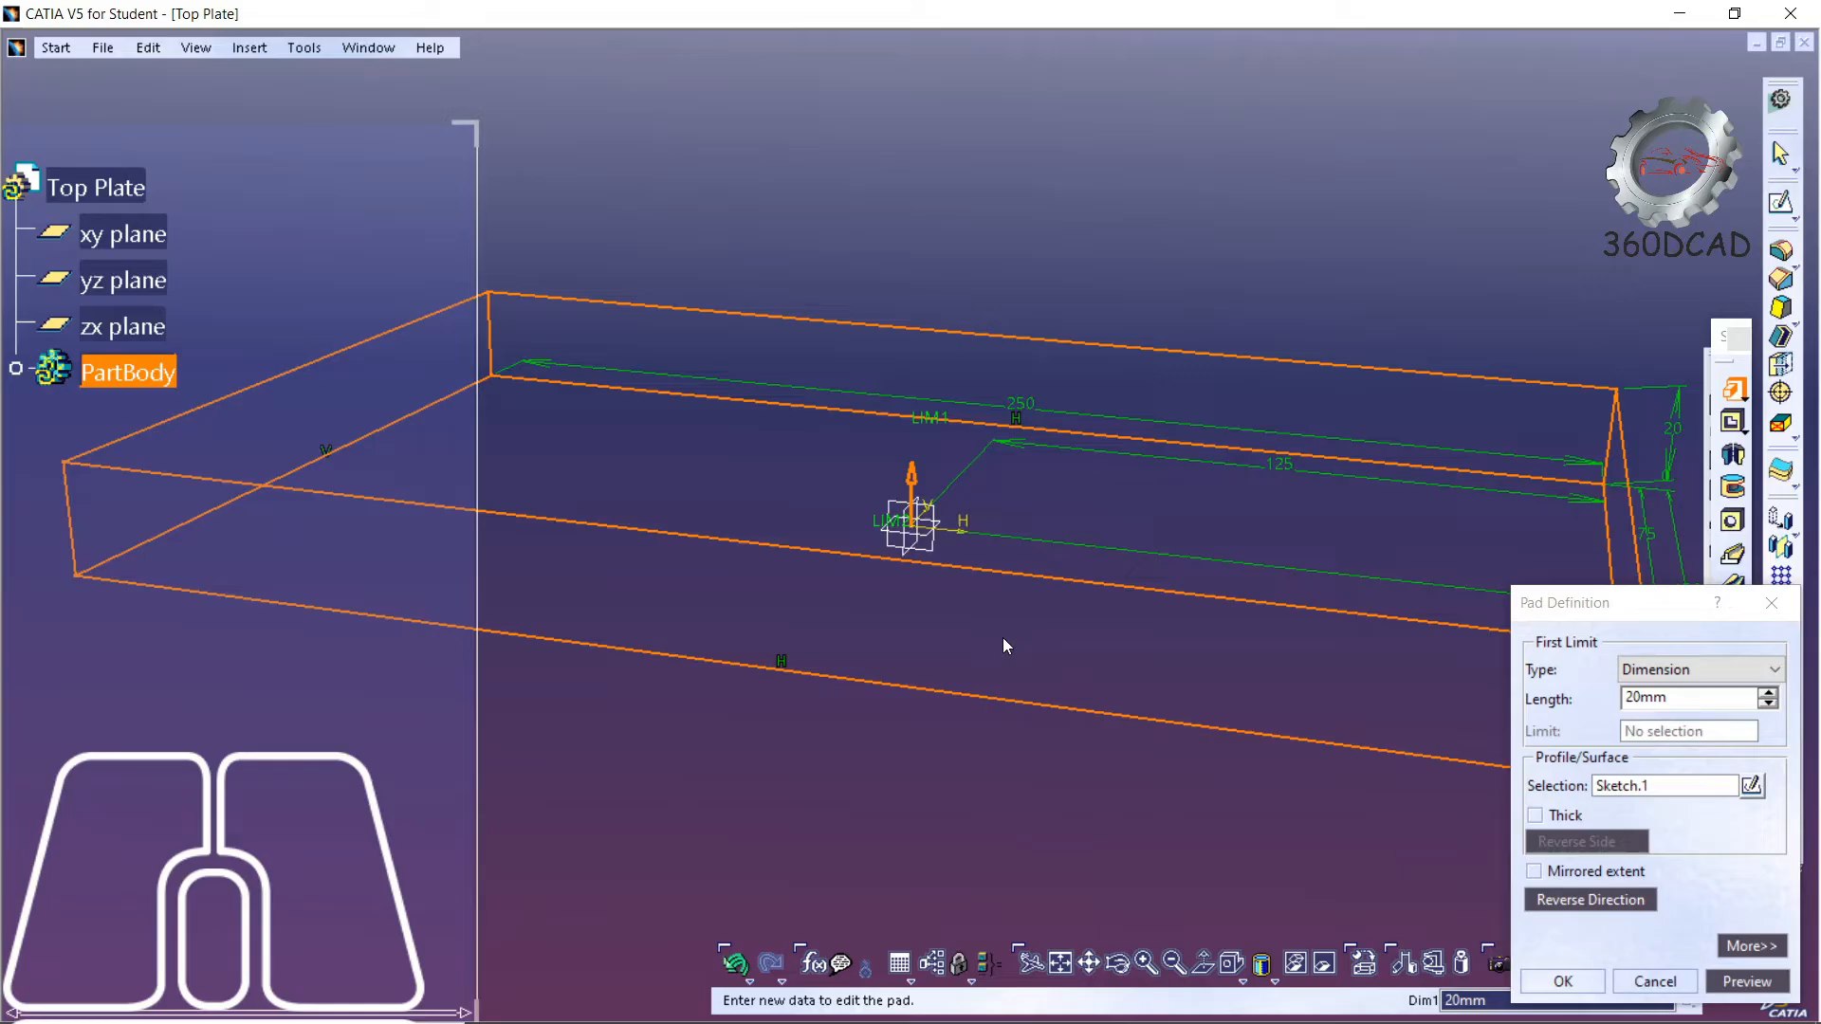
{"action": "left_click", "coordinate": [1626, 698]}
{"action": "left_click", "coordinate": [1626, 698]}
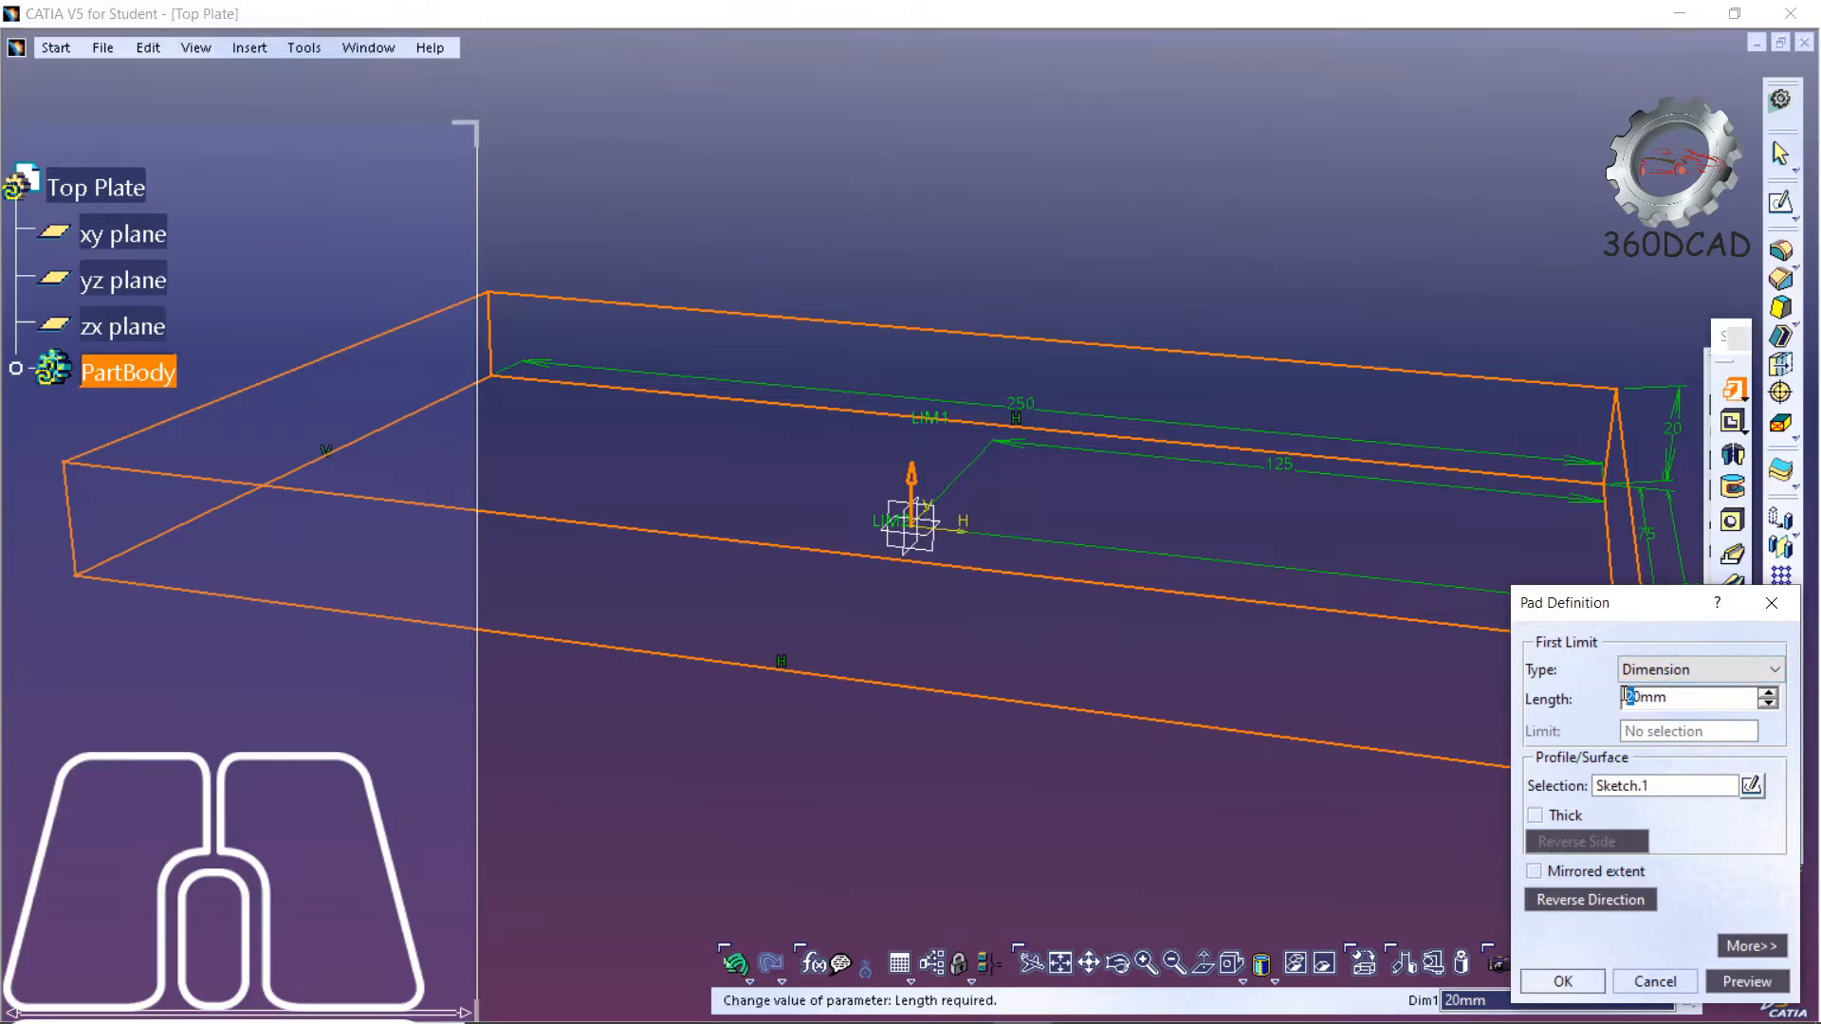
{"action": "type", "text": "3"}
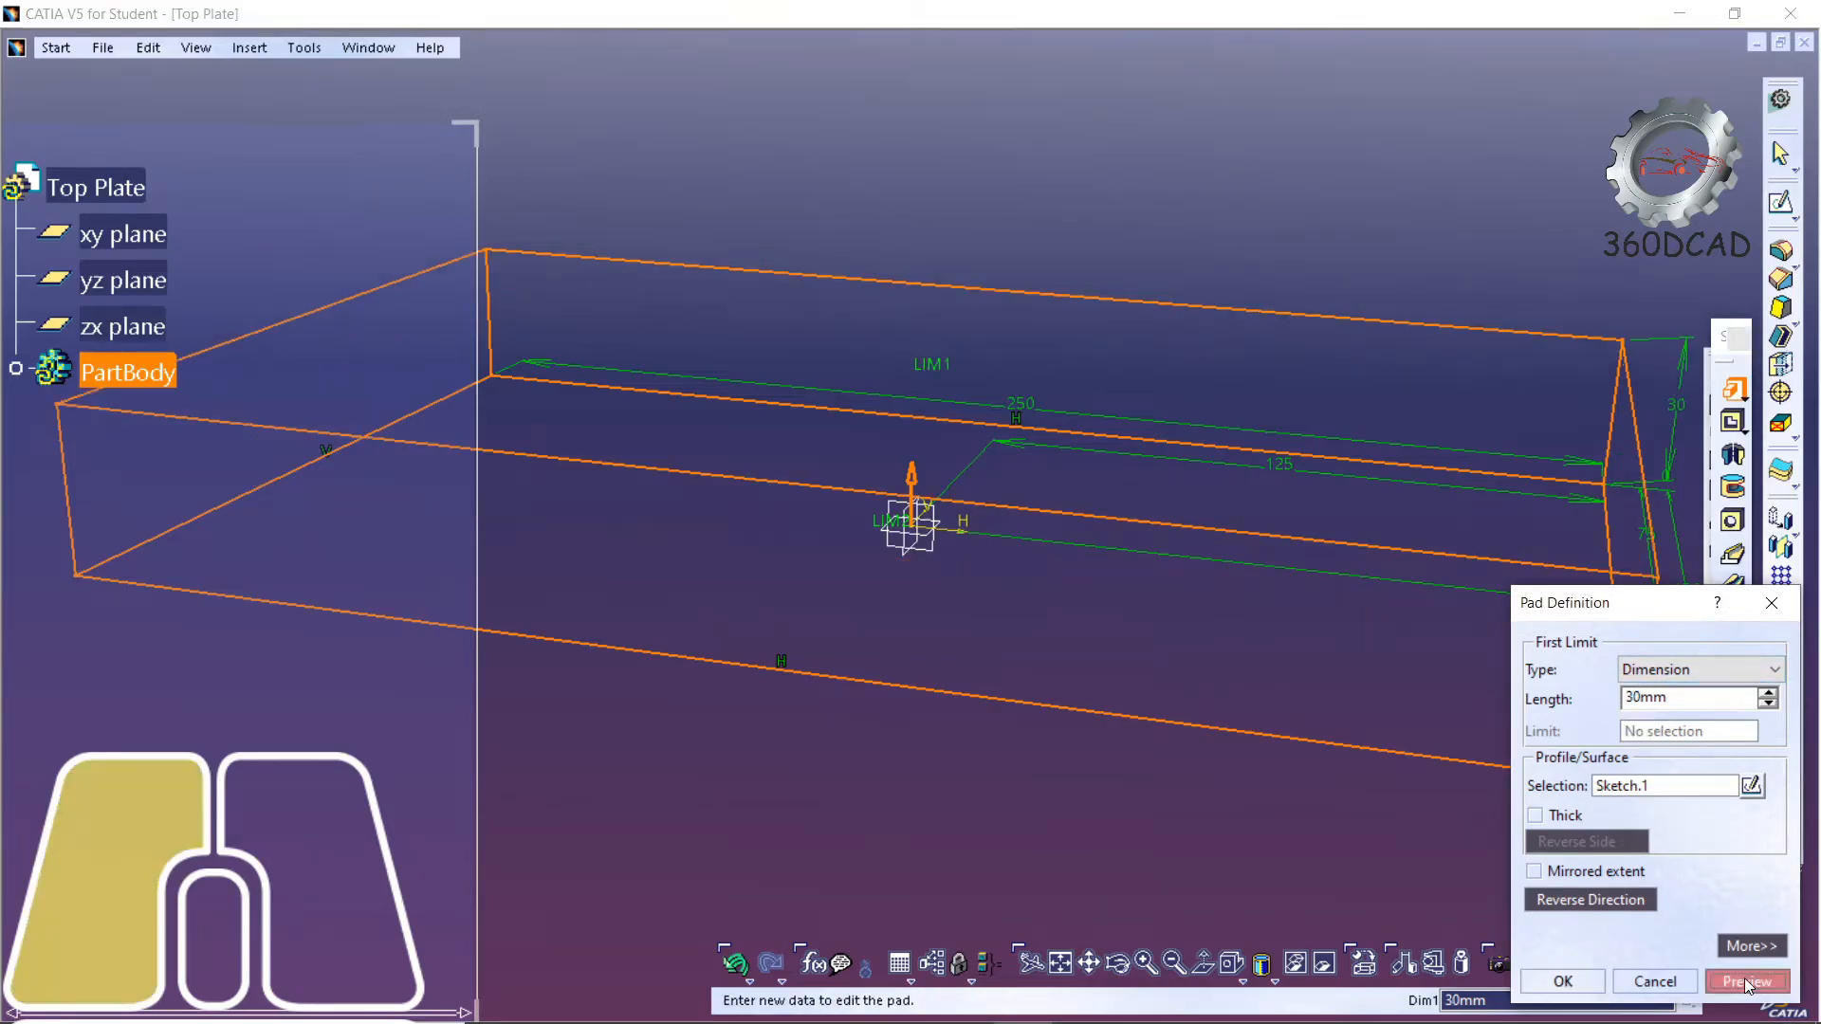
{"action": "left_click", "coordinate": [1744, 977]}
{"action": "left_click", "coordinate": [1560, 980]}
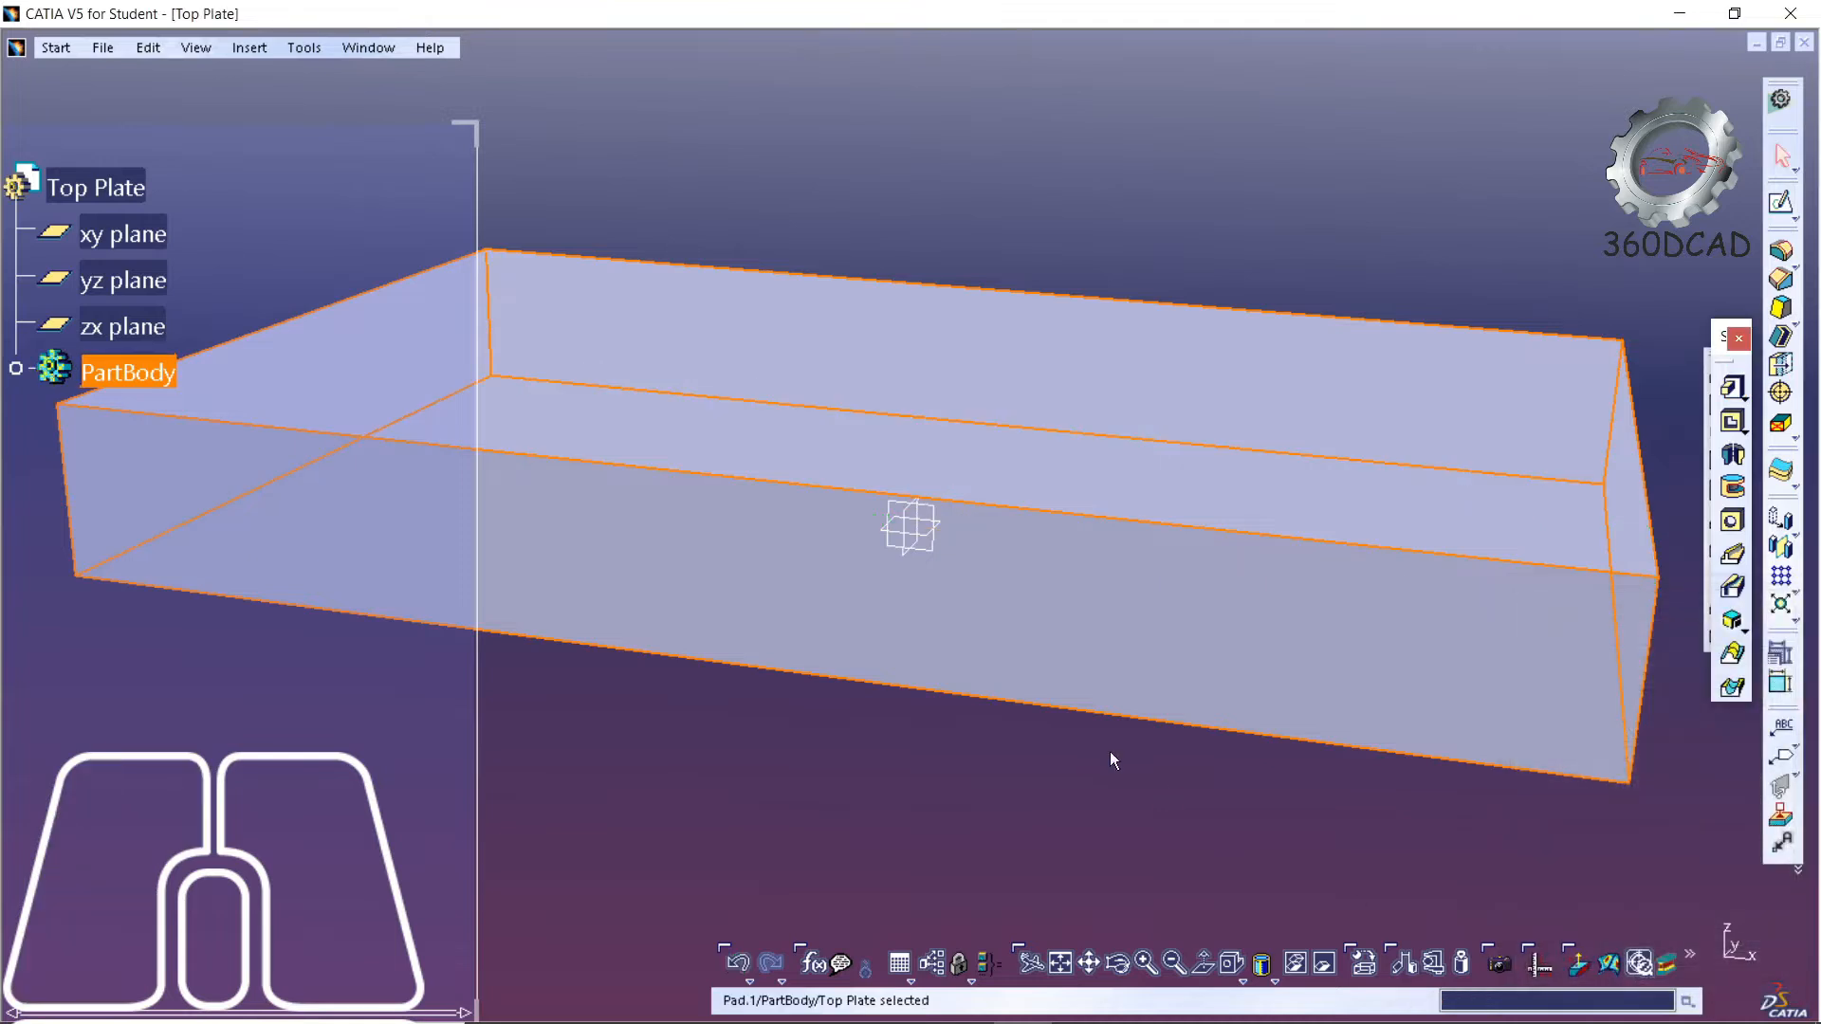
- Start a pocket with a new sketch on the plate's upper 250 by 150 mm face
{"action": "middle_click_drag", "start_coordinate": [960, 578], "coordinate": [955, 665], "text": "ctrl"}
{"action": "middle_click_drag", "start_coordinate": [952, 605], "coordinate": [952, 728]}
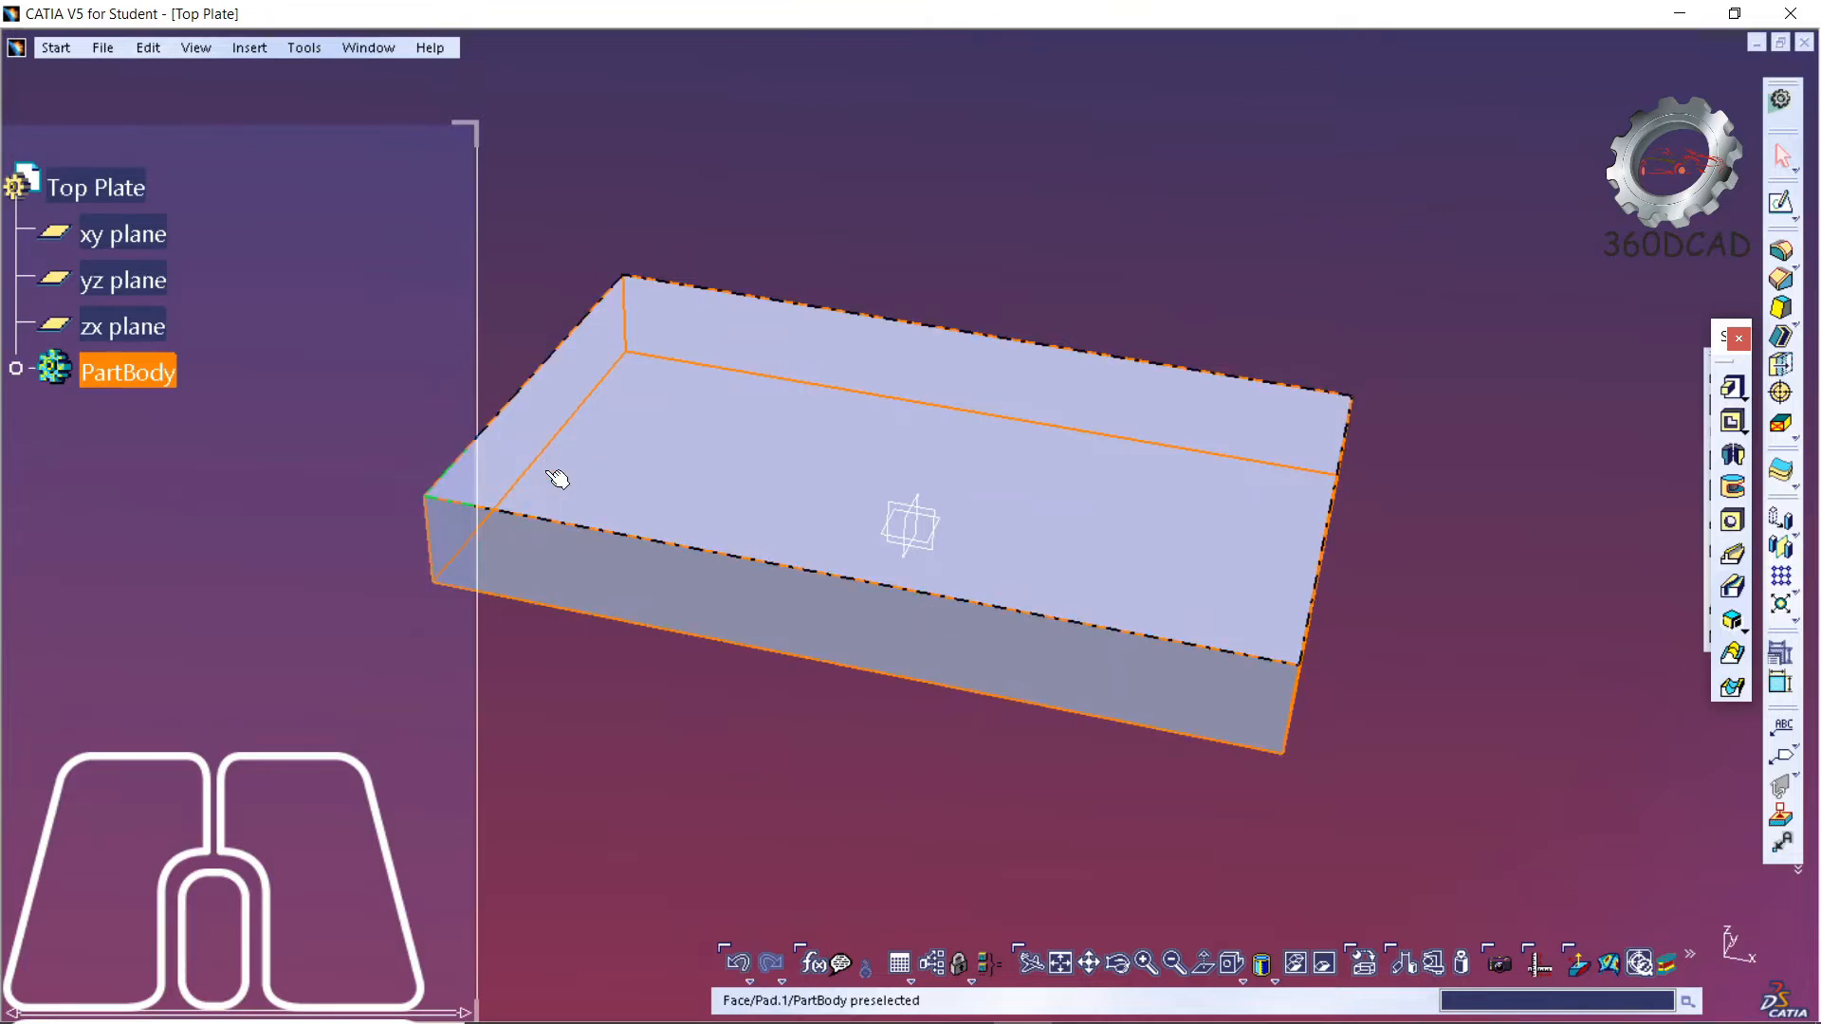
{"action": "key", "text": "alt+Tab"}
{"action": "left_click", "coordinate": [1734, 422]}
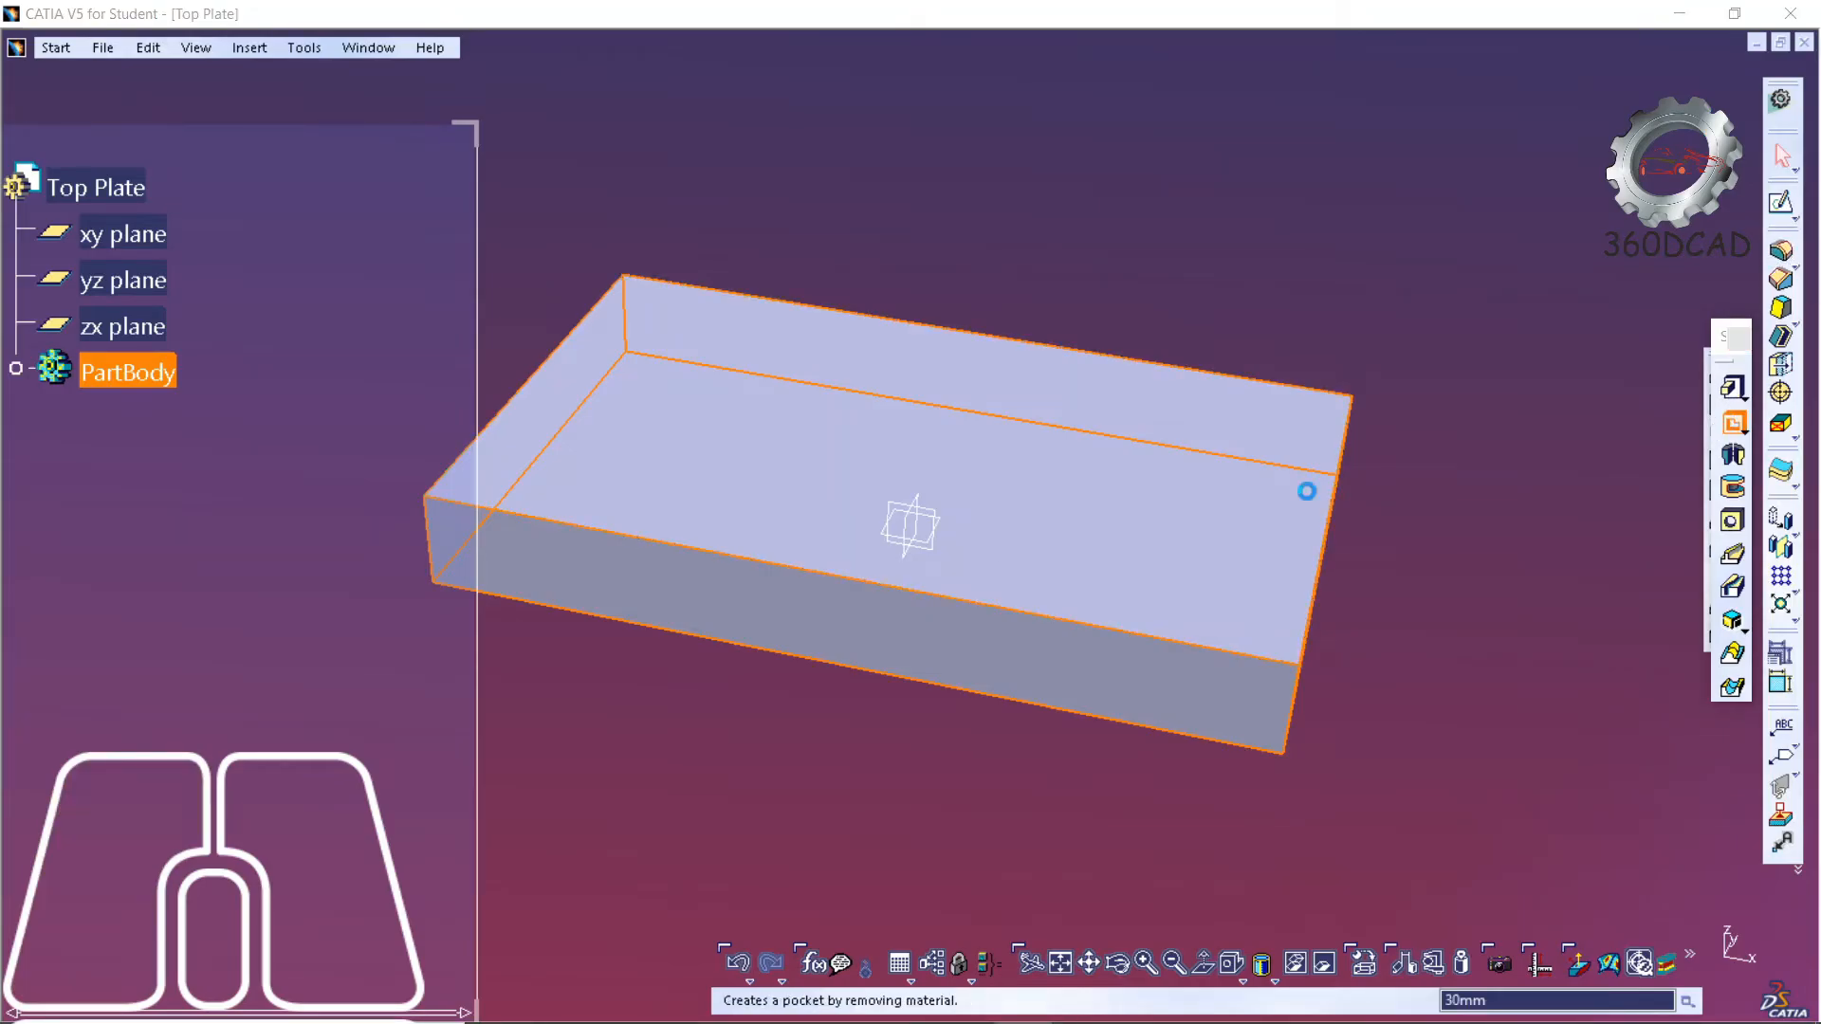
{"action": "left_click", "coordinate": [598, 451]}
{"action": "left_click", "coordinate": [1008, 580]}
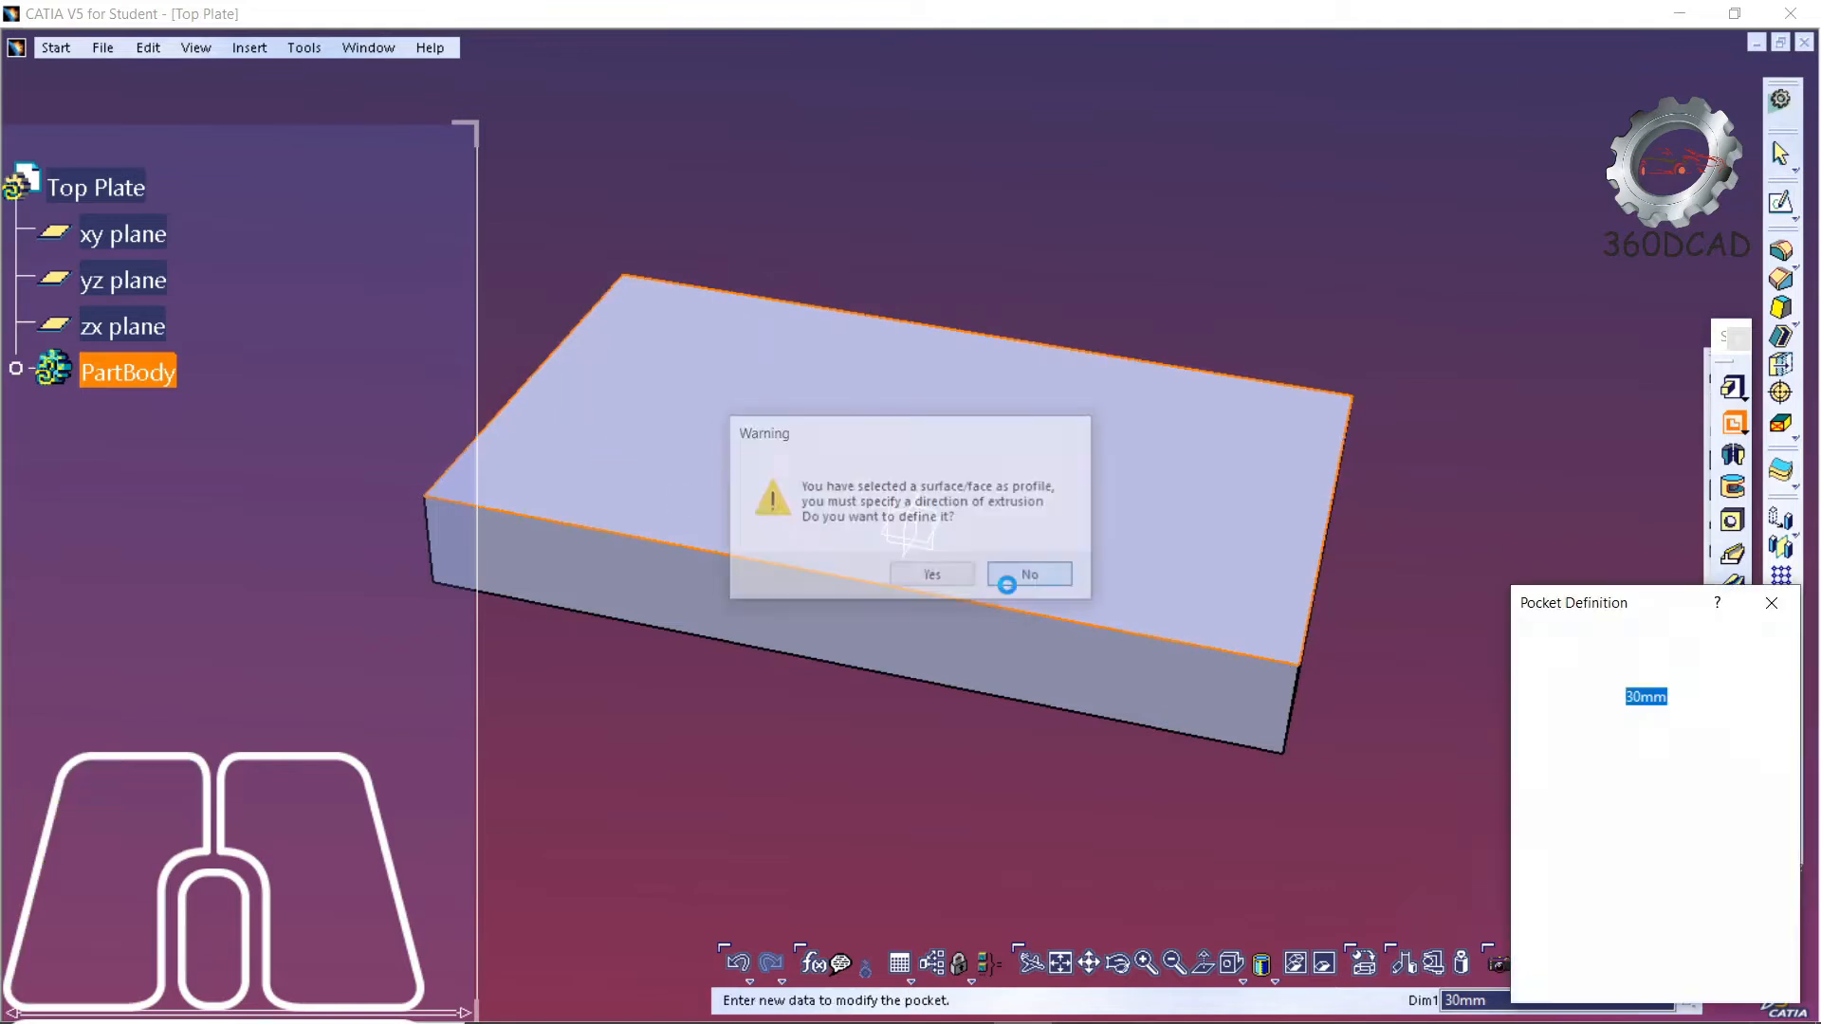
{"action": "left_click", "coordinate": [1750, 787]}
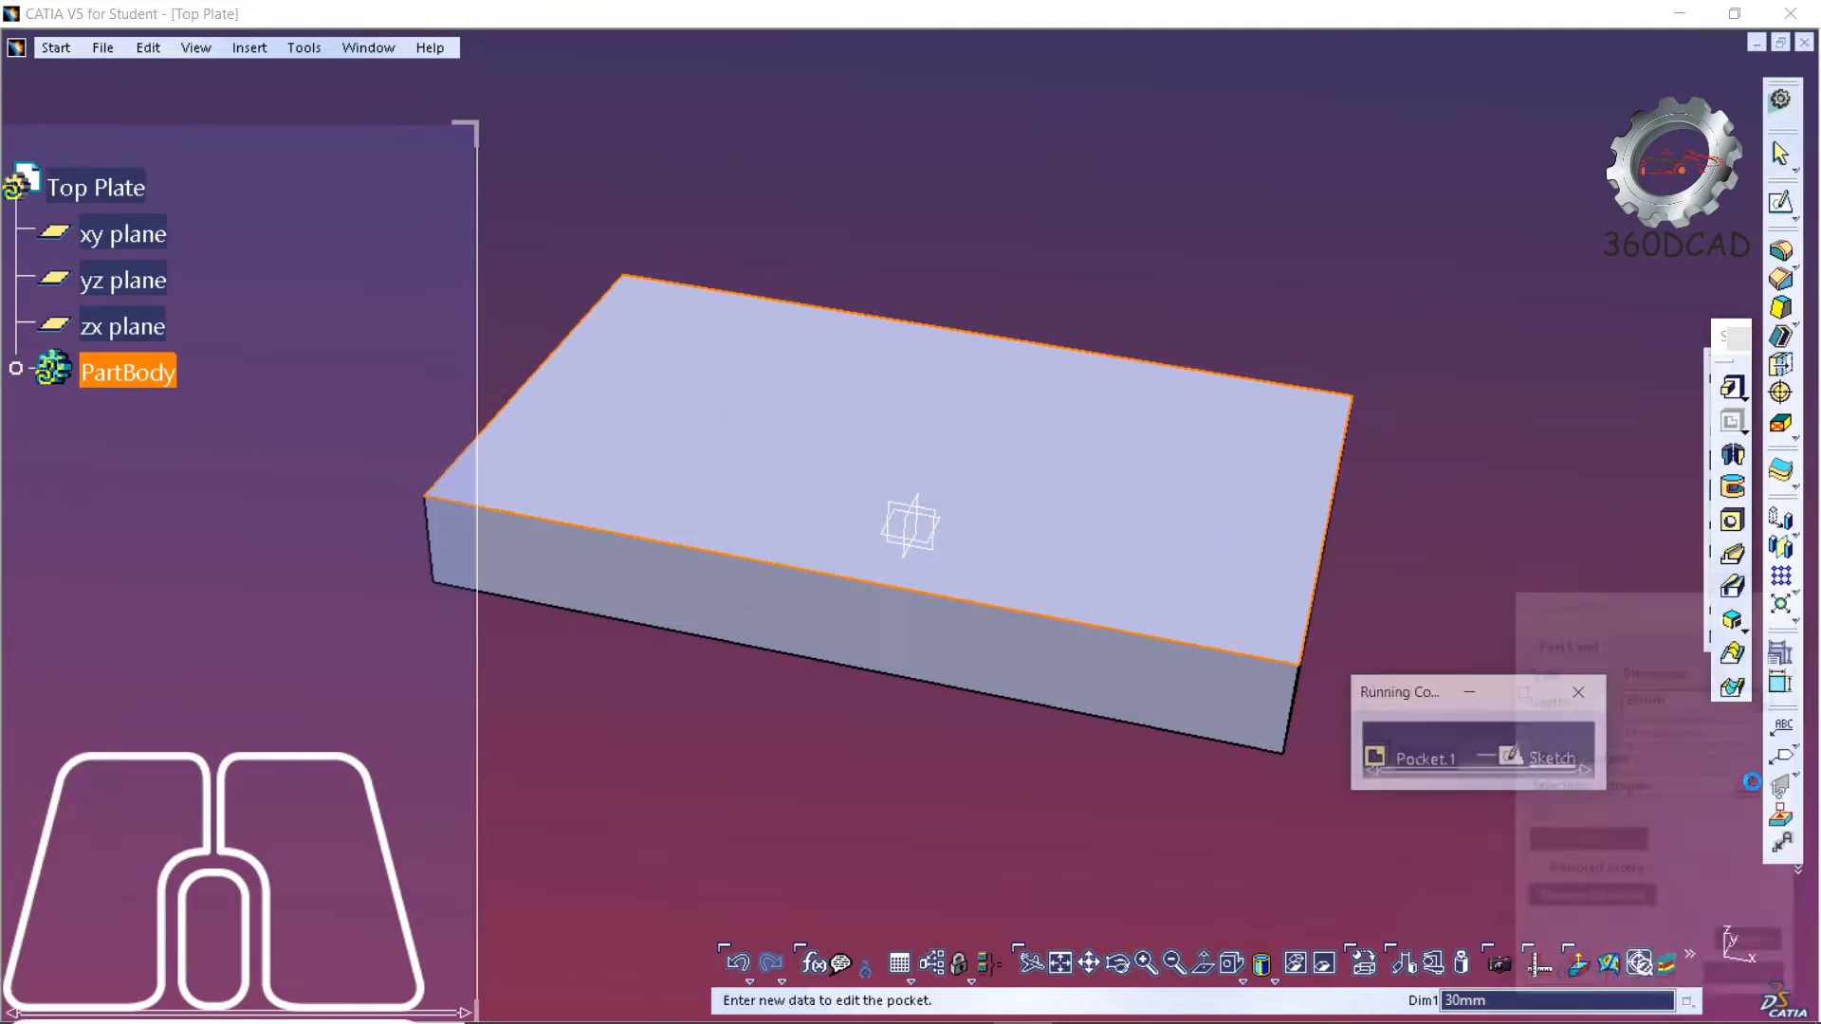
{"action": "left_click", "coordinate": [666, 408]}
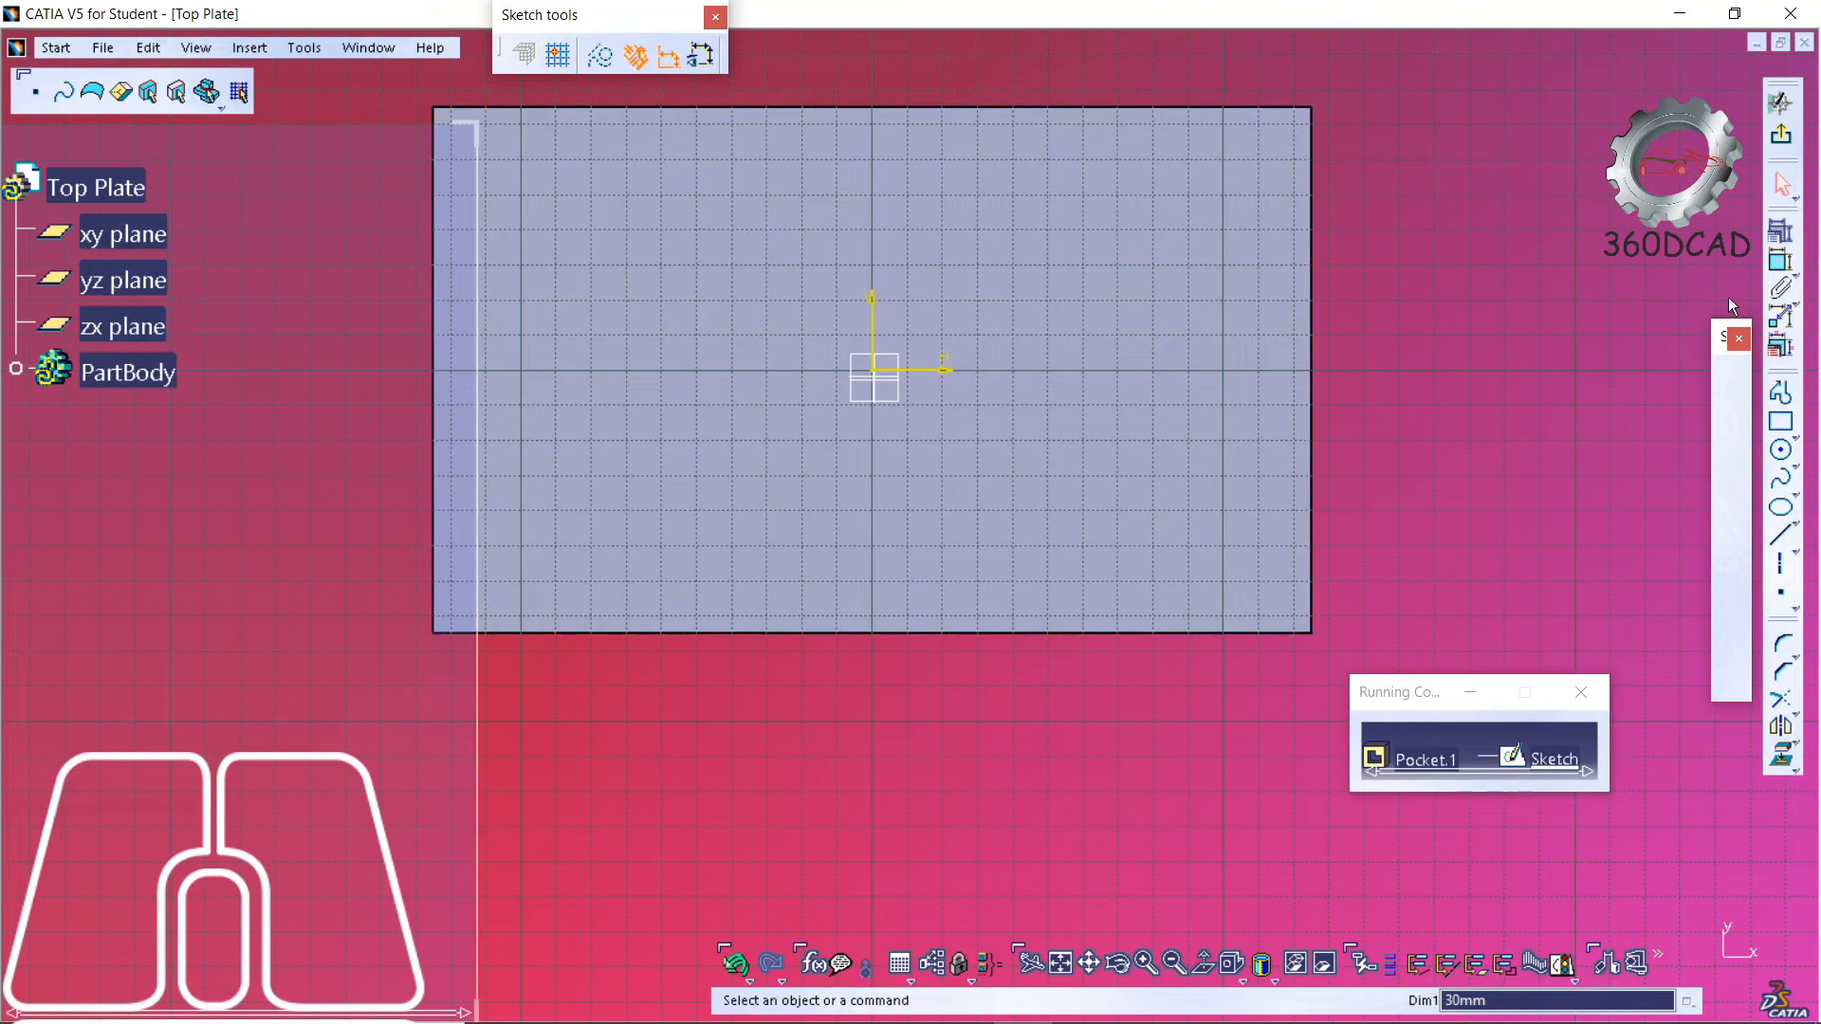
- Draw a circle near the plate's lower-left corner and set its diameter to 40 mm
{"action": "left_click", "coordinate": [1781, 451]}
{"action": "left_click", "coordinate": [519, 550]}
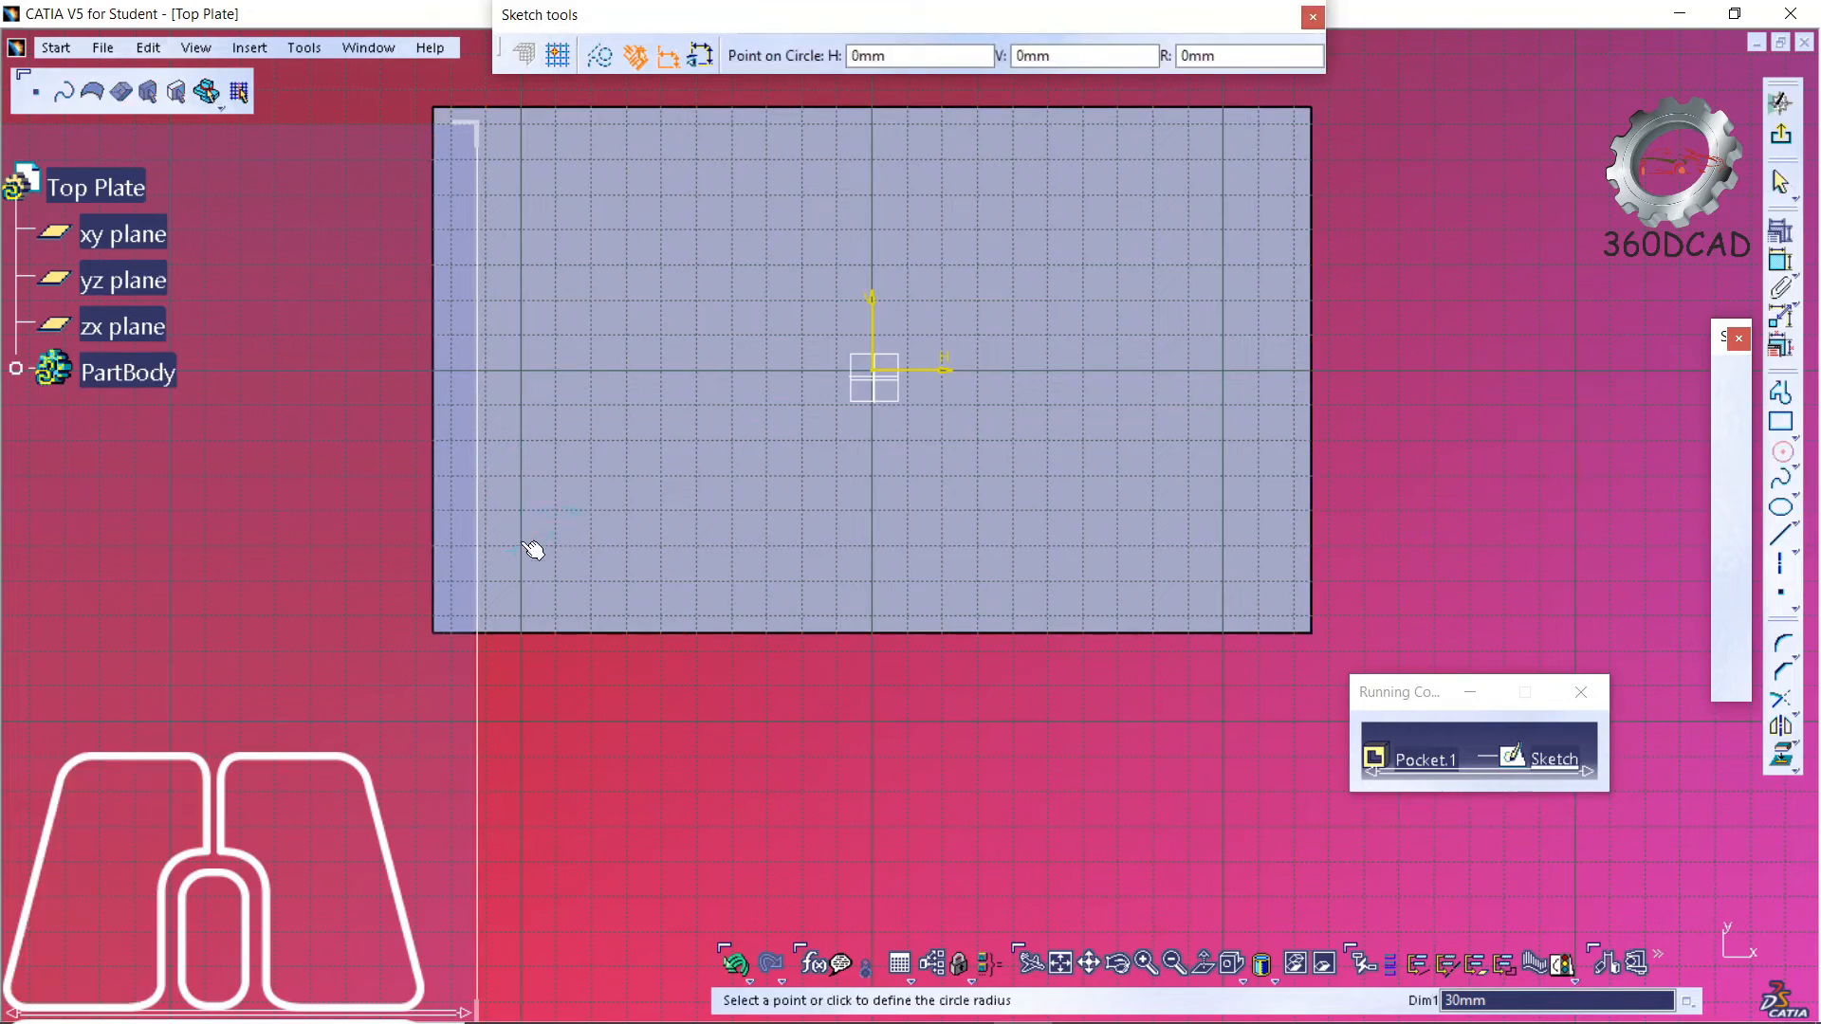
{"action": "left_click", "coordinate": [555, 515]}
{"action": "left_click_drag", "start_coordinate": [477, 135], "coordinate": [349, 140]}
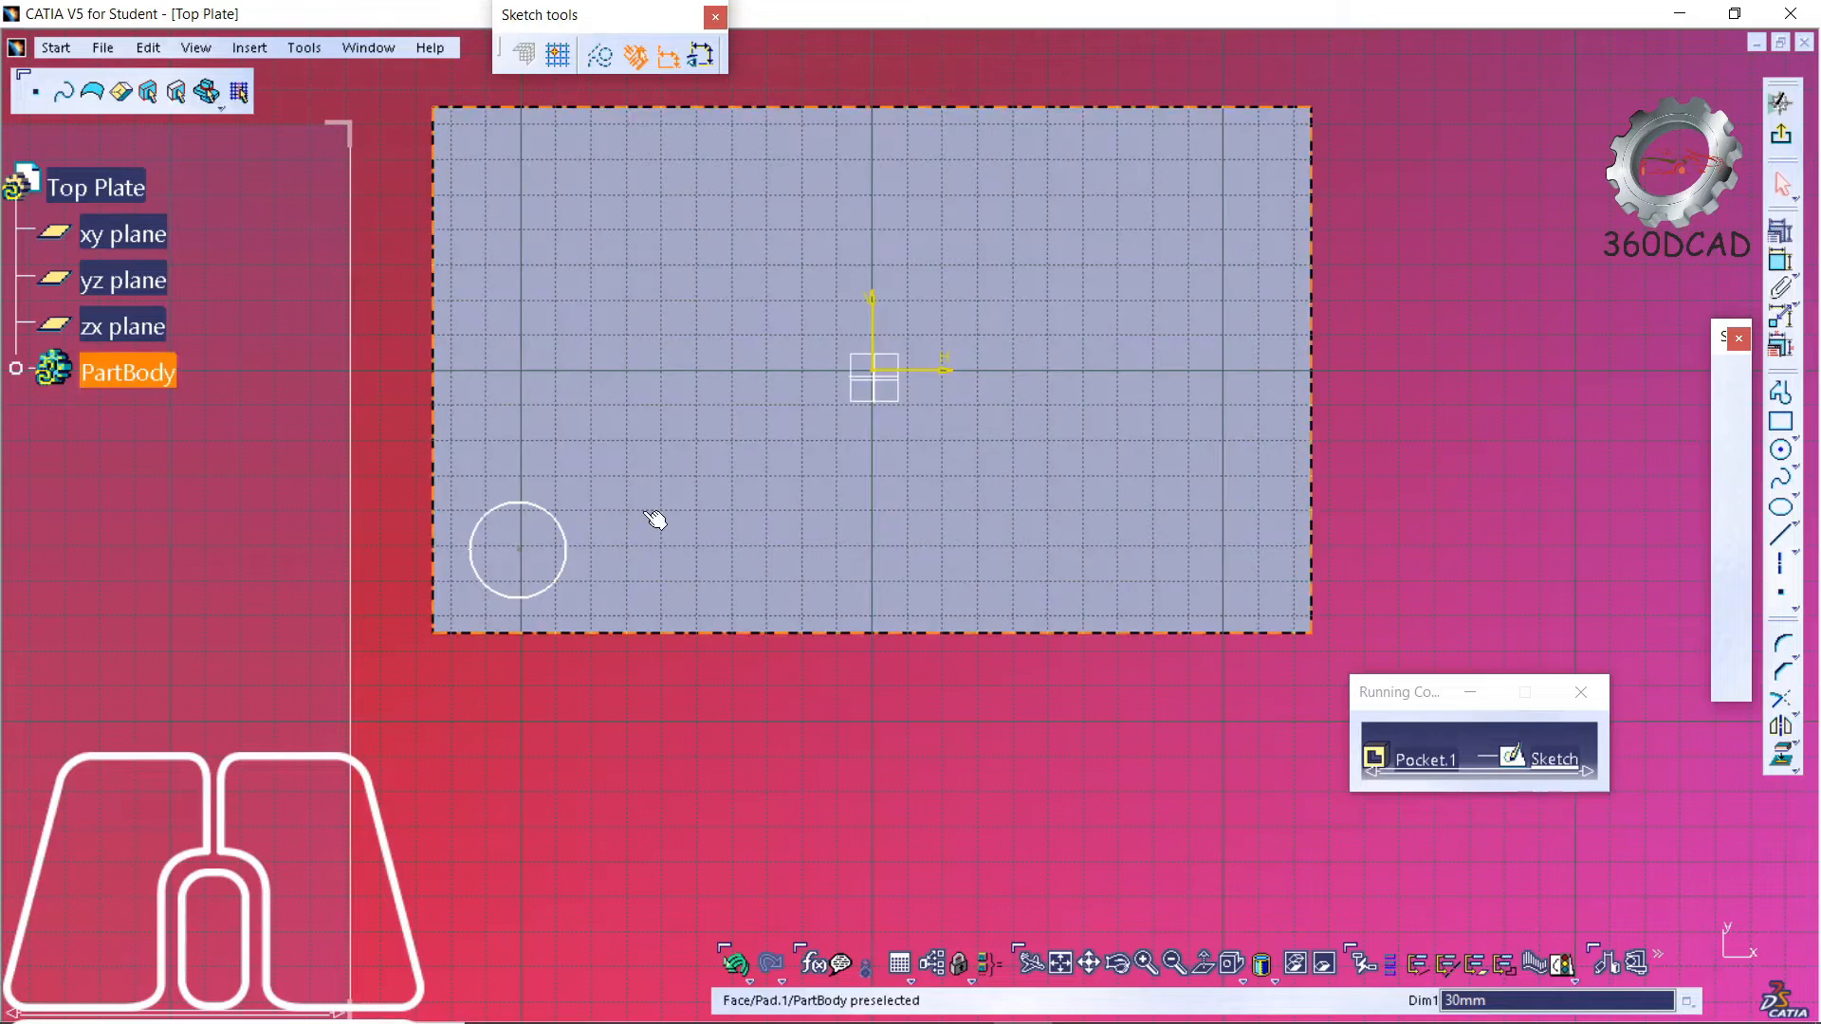
{"action": "left_click", "coordinate": [1780, 263]}
{"action": "left_click", "coordinate": [555, 514]}
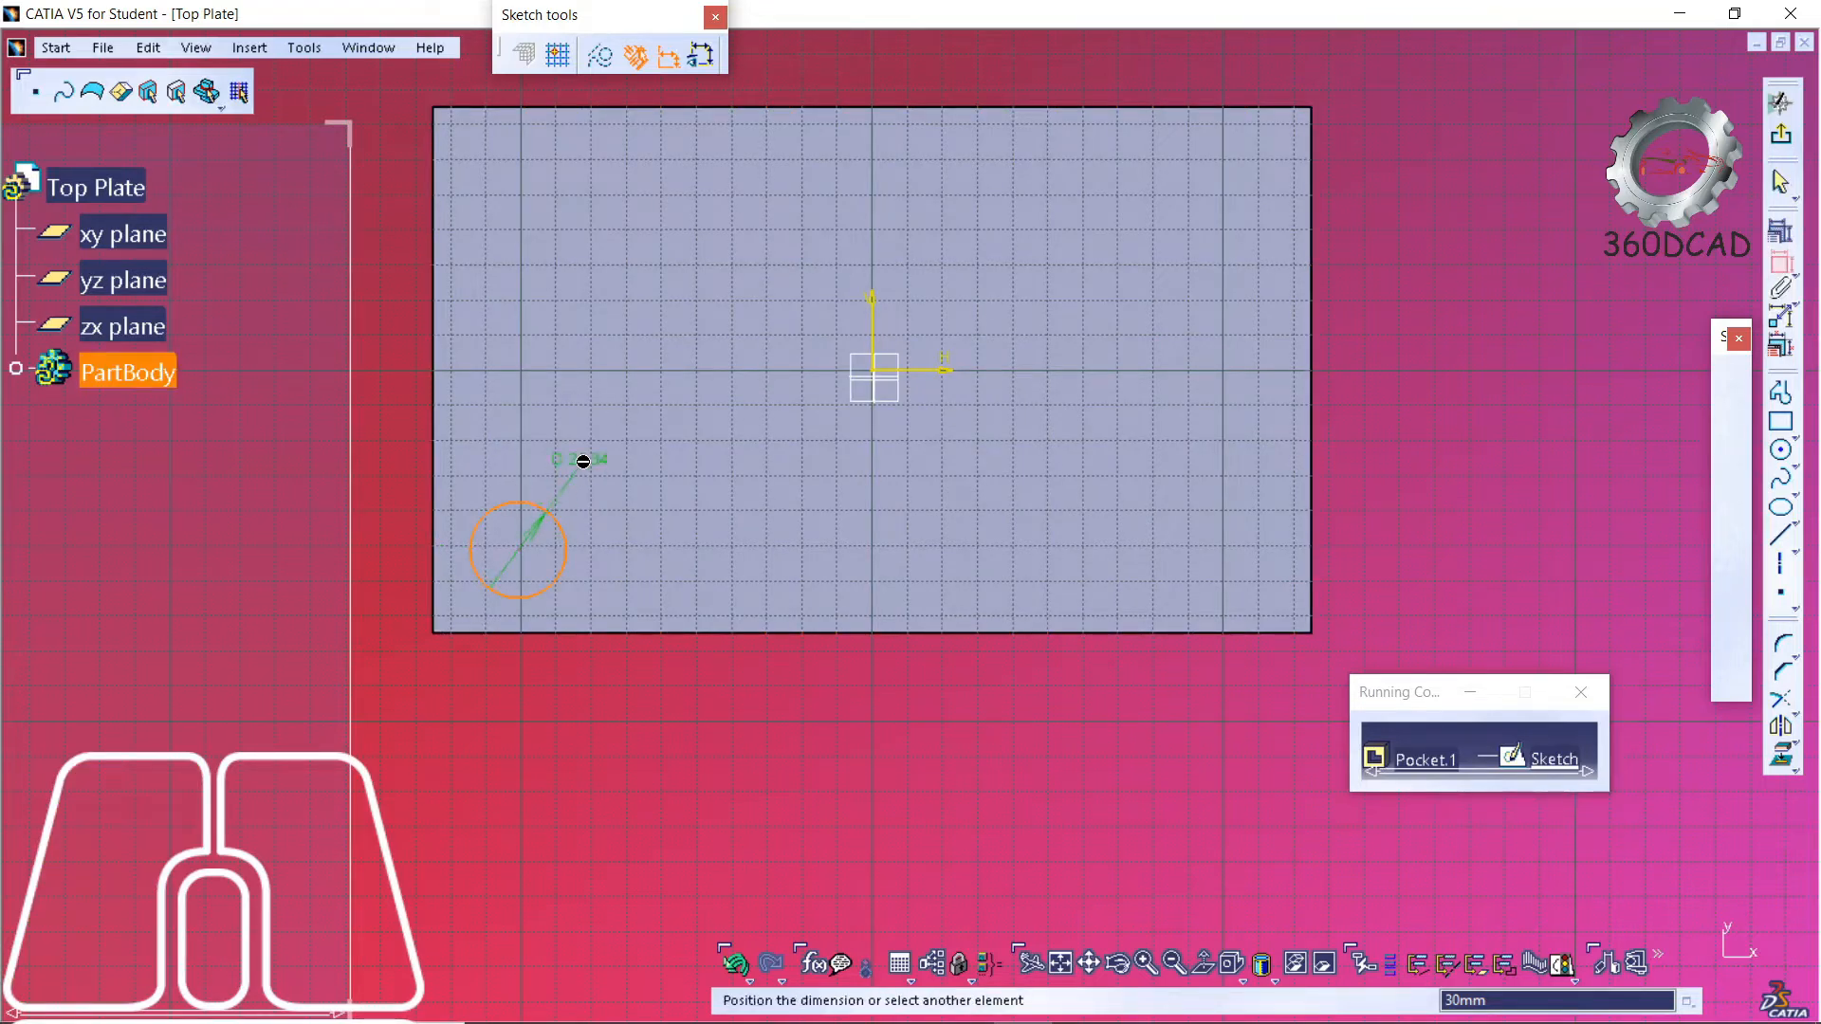
{"action": "double_click", "coordinate": [612, 447]}
{"action": "type", "text": "40"}
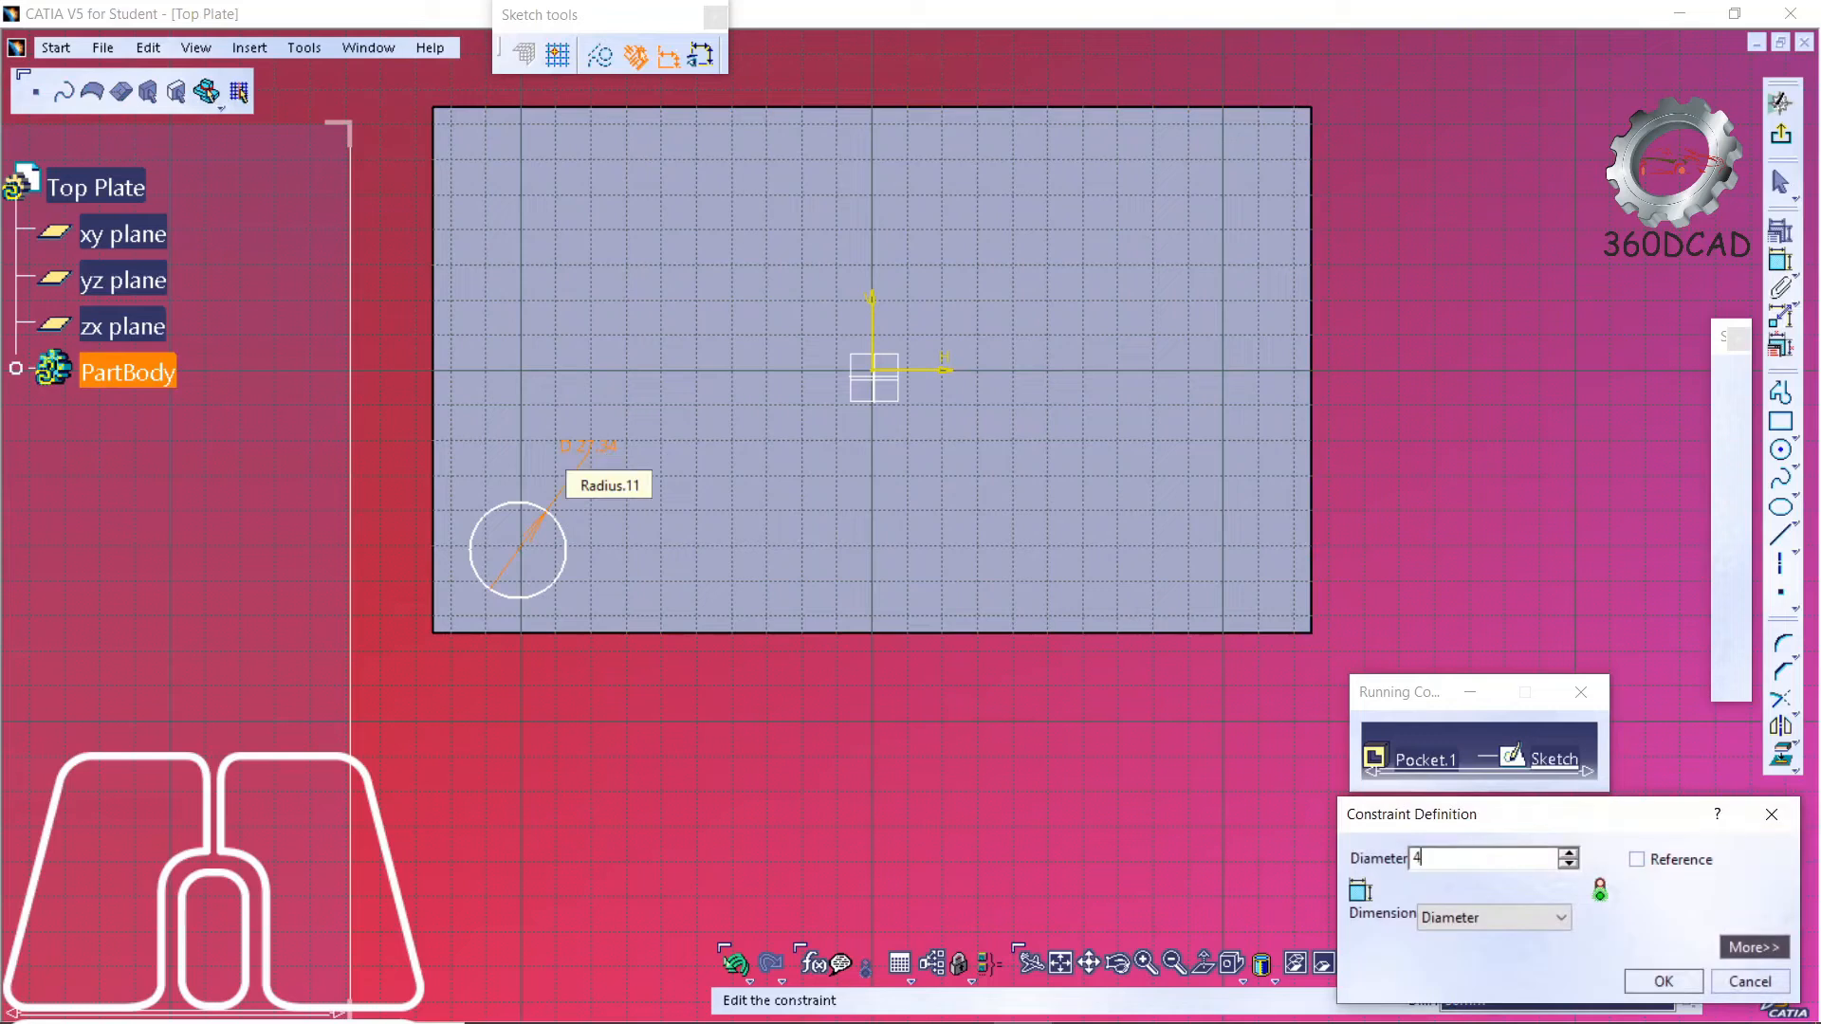
{"action": "key", "text": "Return"}
- Constrain the circle's centre to 30 mm from the plate's lower edge
{"action": "left_click", "coordinate": [1780, 263]}
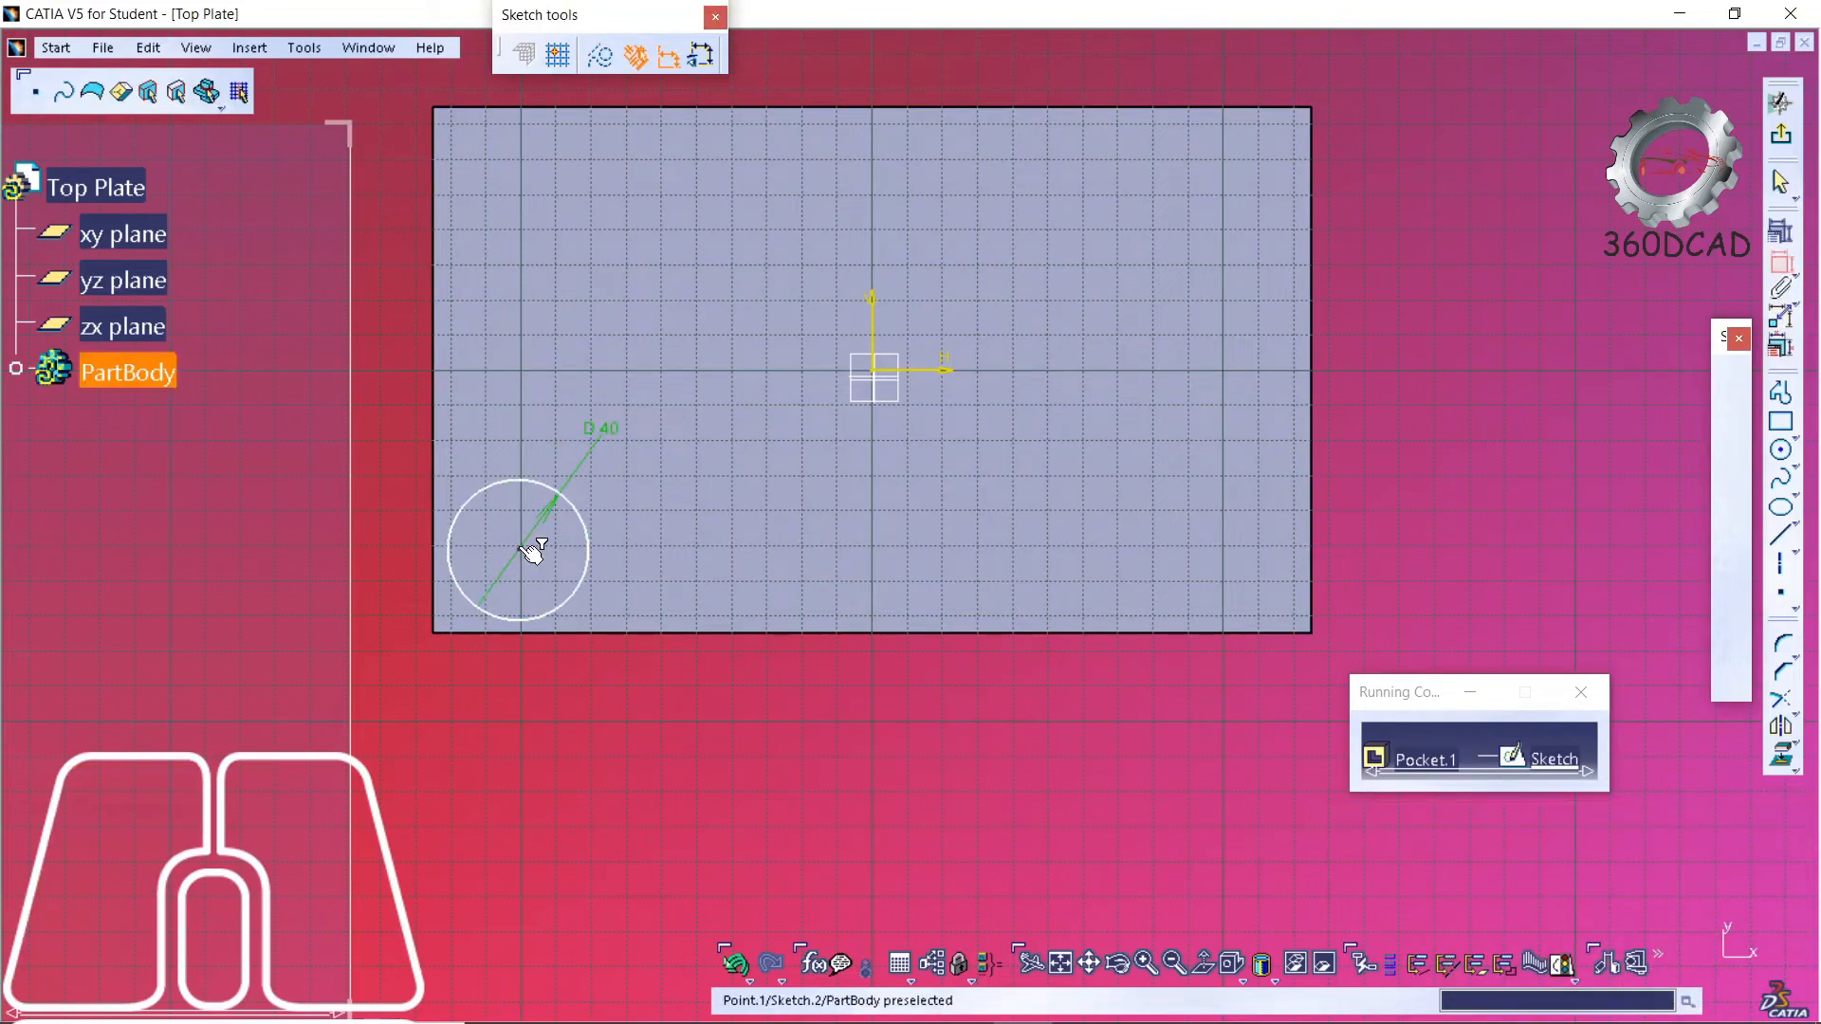
{"action": "left_click", "coordinate": [519, 550]}
{"action": "left_click", "coordinate": [602, 630]}
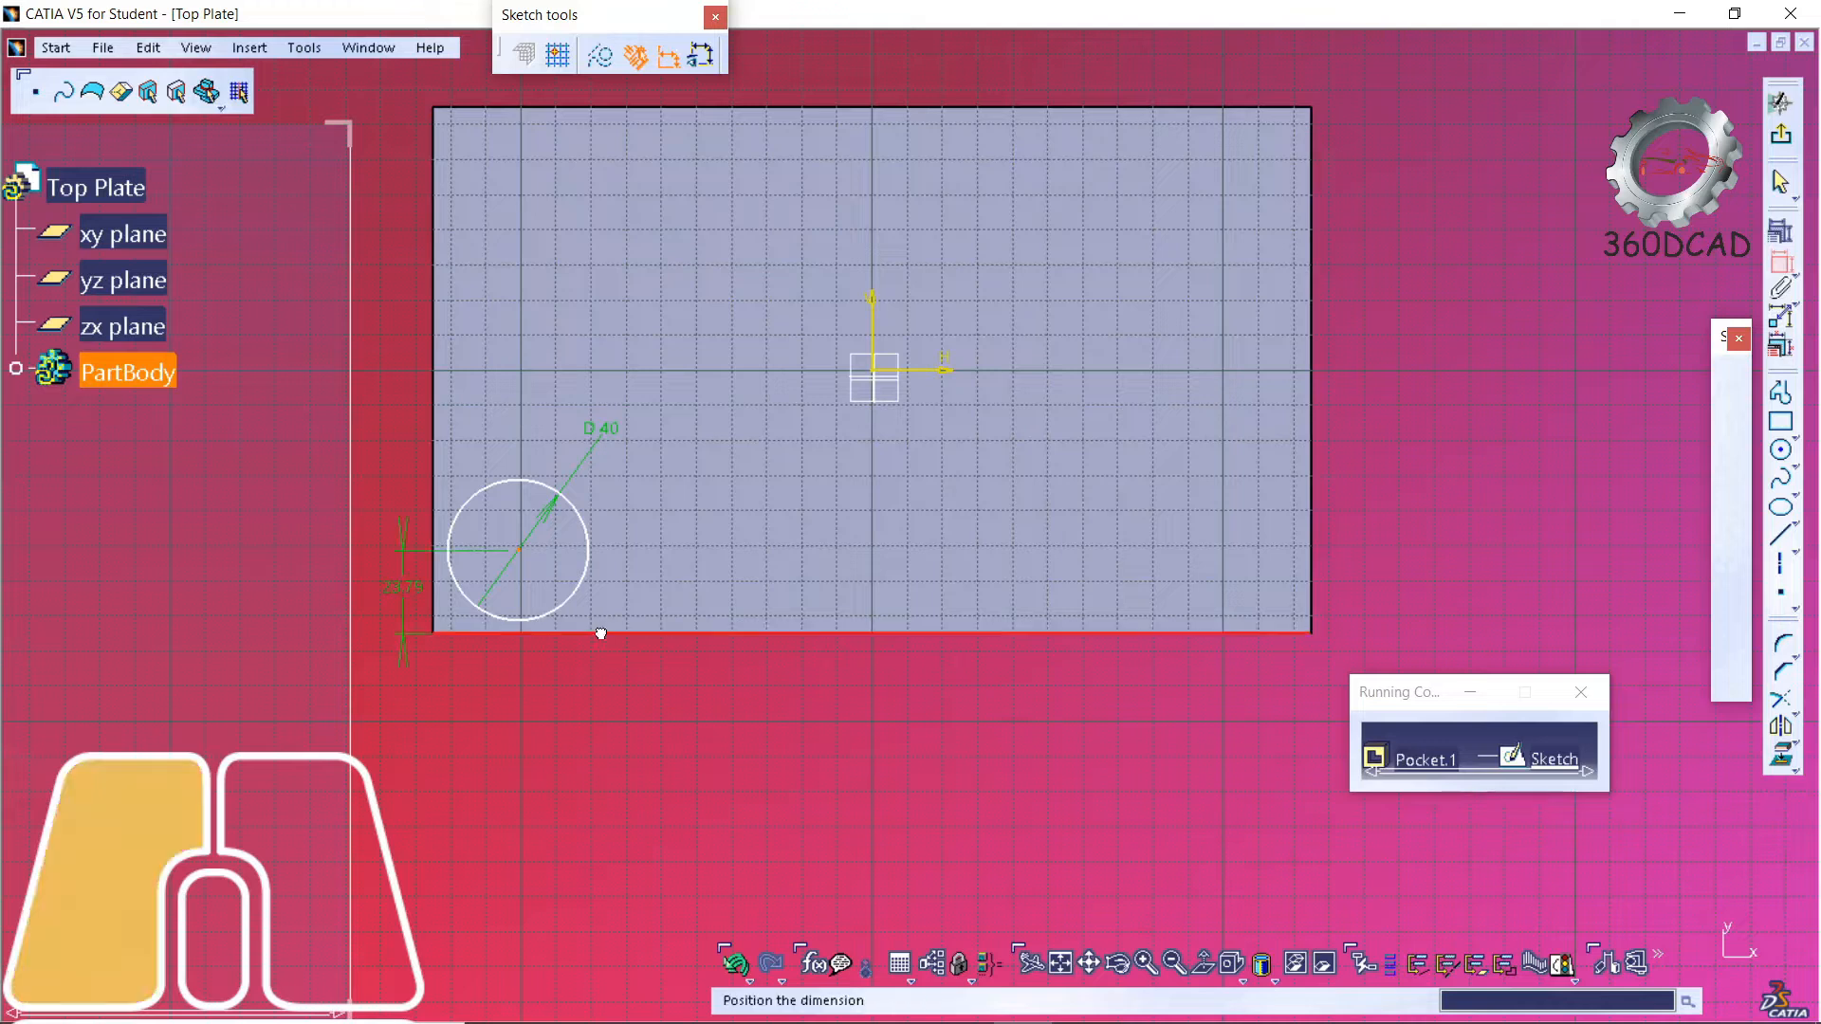
{"action": "left_click", "coordinate": [408, 595]}
{"action": "double_click", "coordinate": [411, 595]}
{"action": "type", "text": "30"}
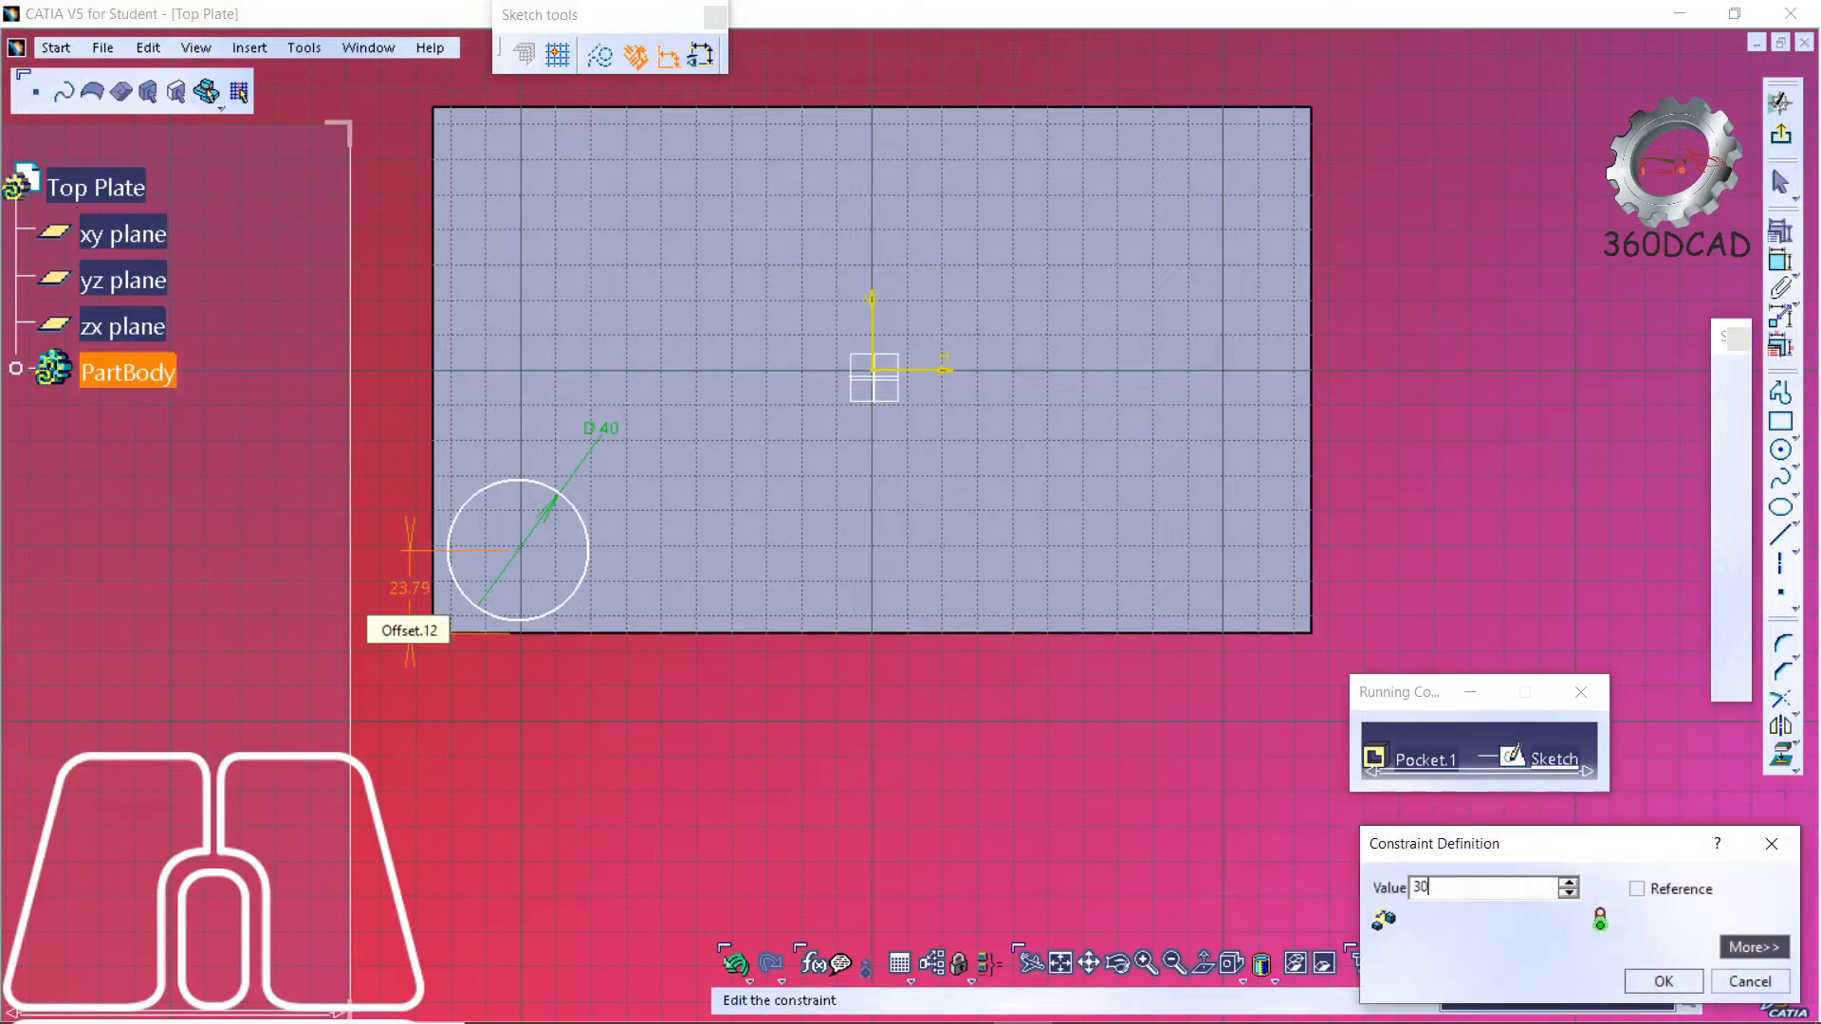
{"action": "key", "text": "Return"}
- Constrain the circle's centre to 30 mm from the plate's left edge
{"action": "left_click", "coordinate": [1782, 264]}
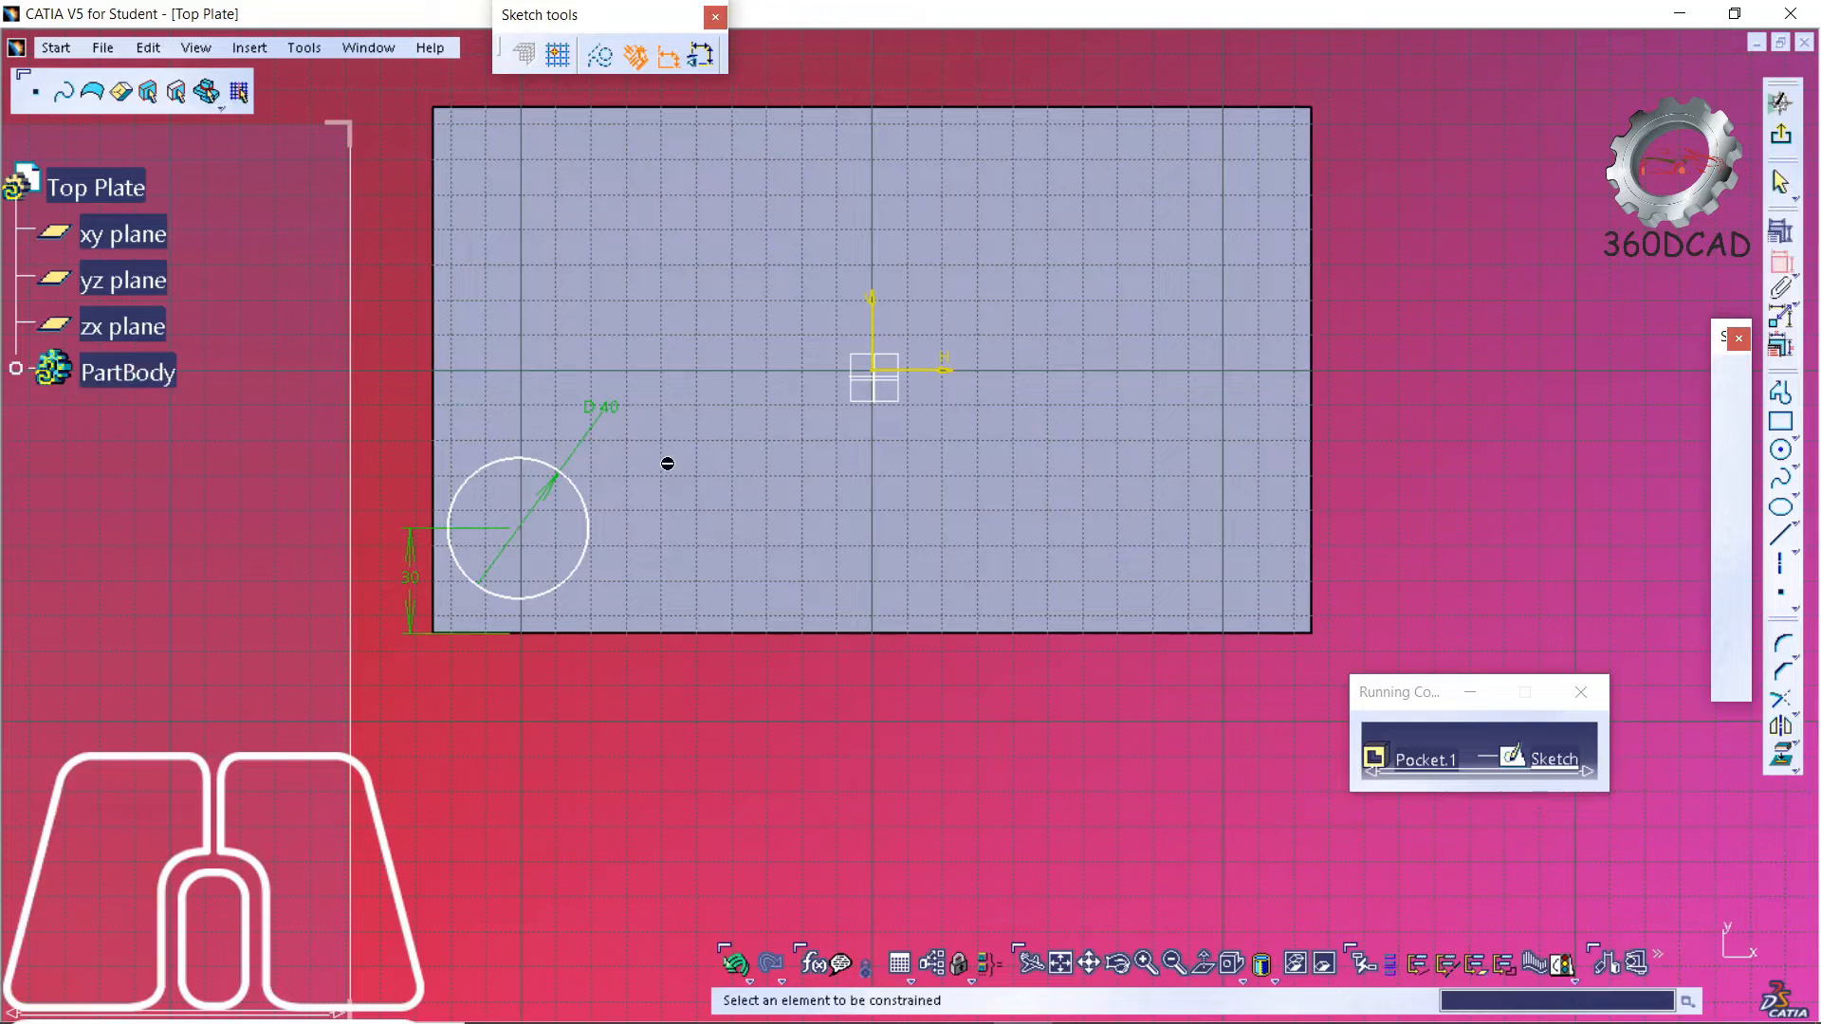
{"action": "left_click", "coordinate": [436, 479]}
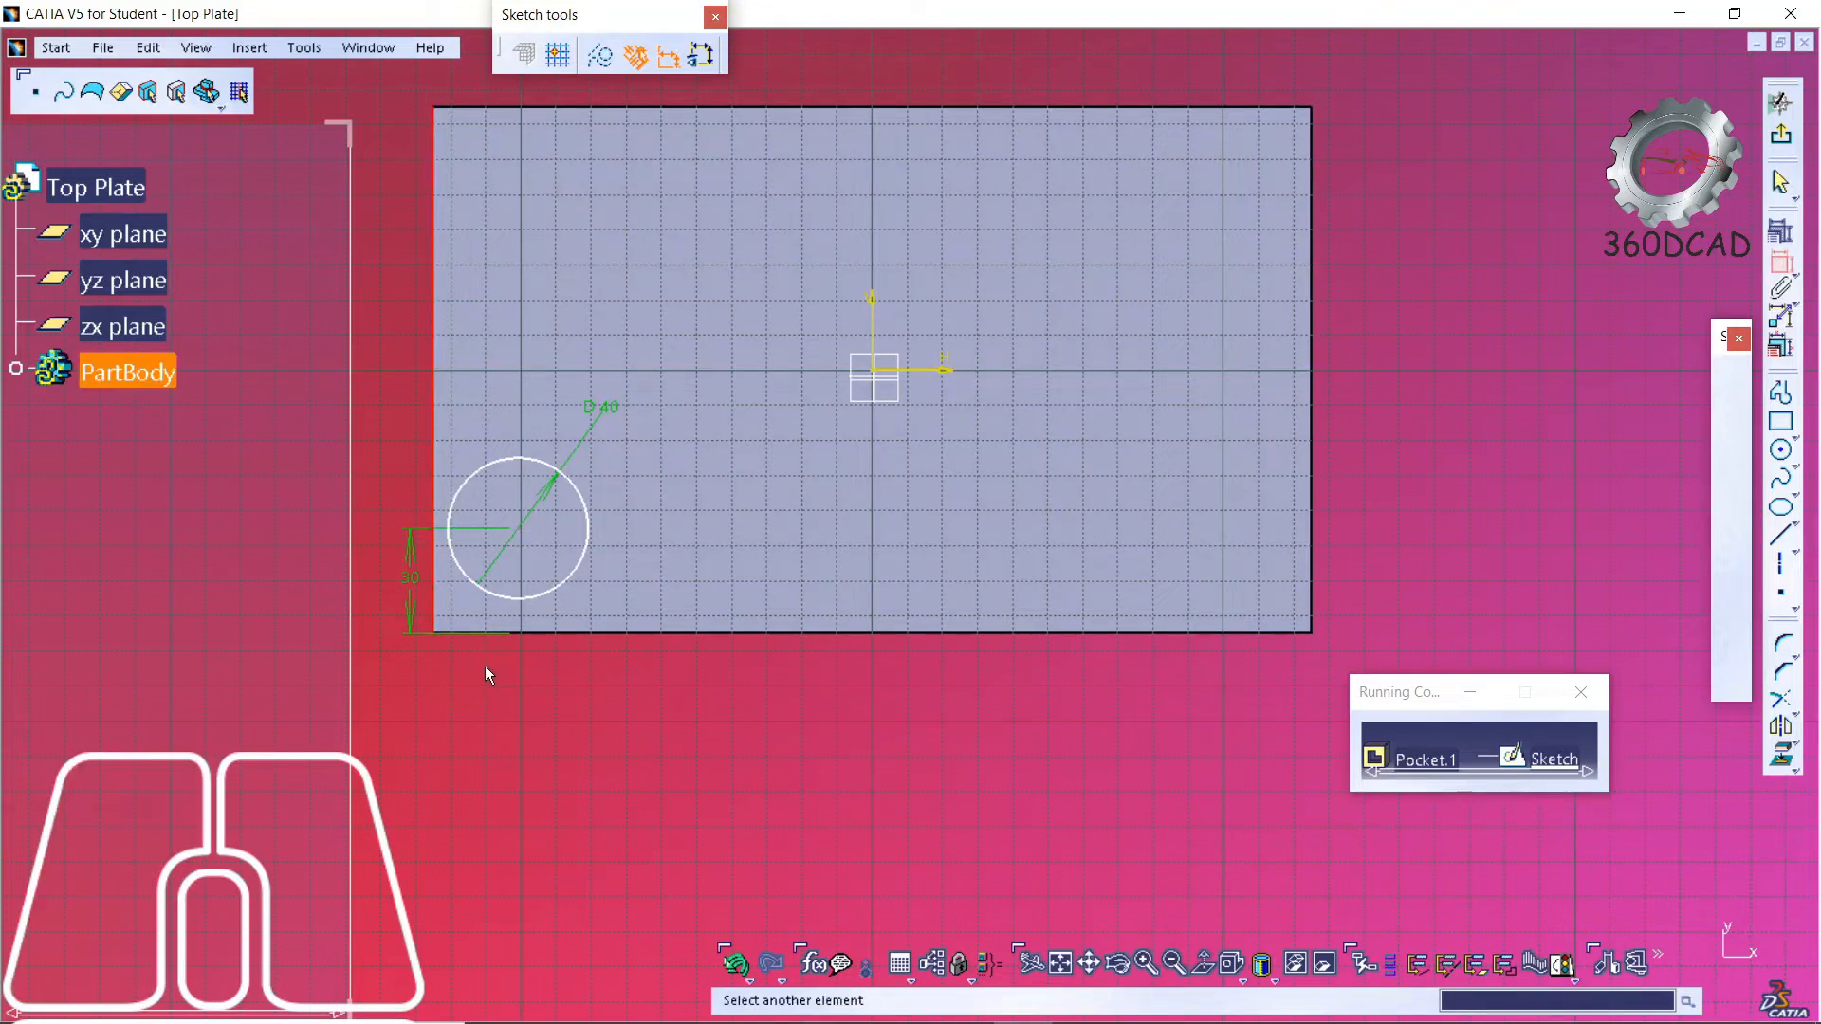
{"action": "left_click", "coordinate": [525, 528]}
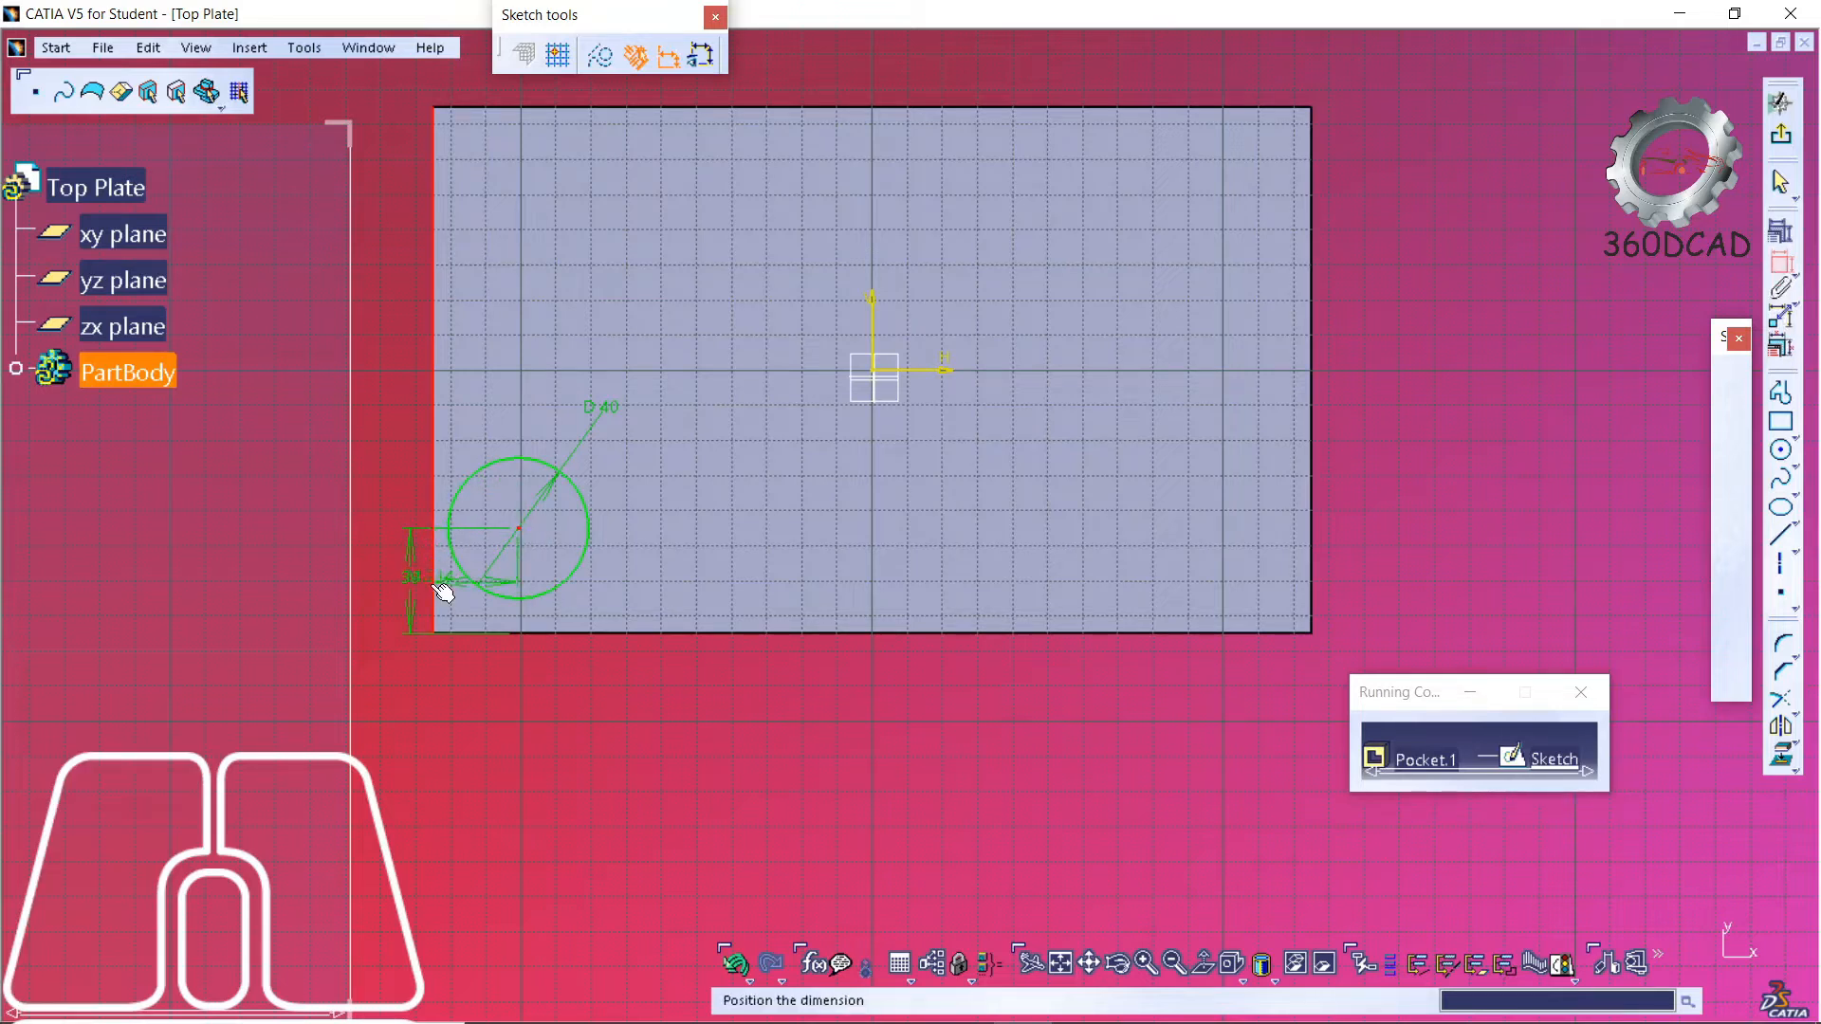
{"action": "left_click", "coordinate": [471, 702]}
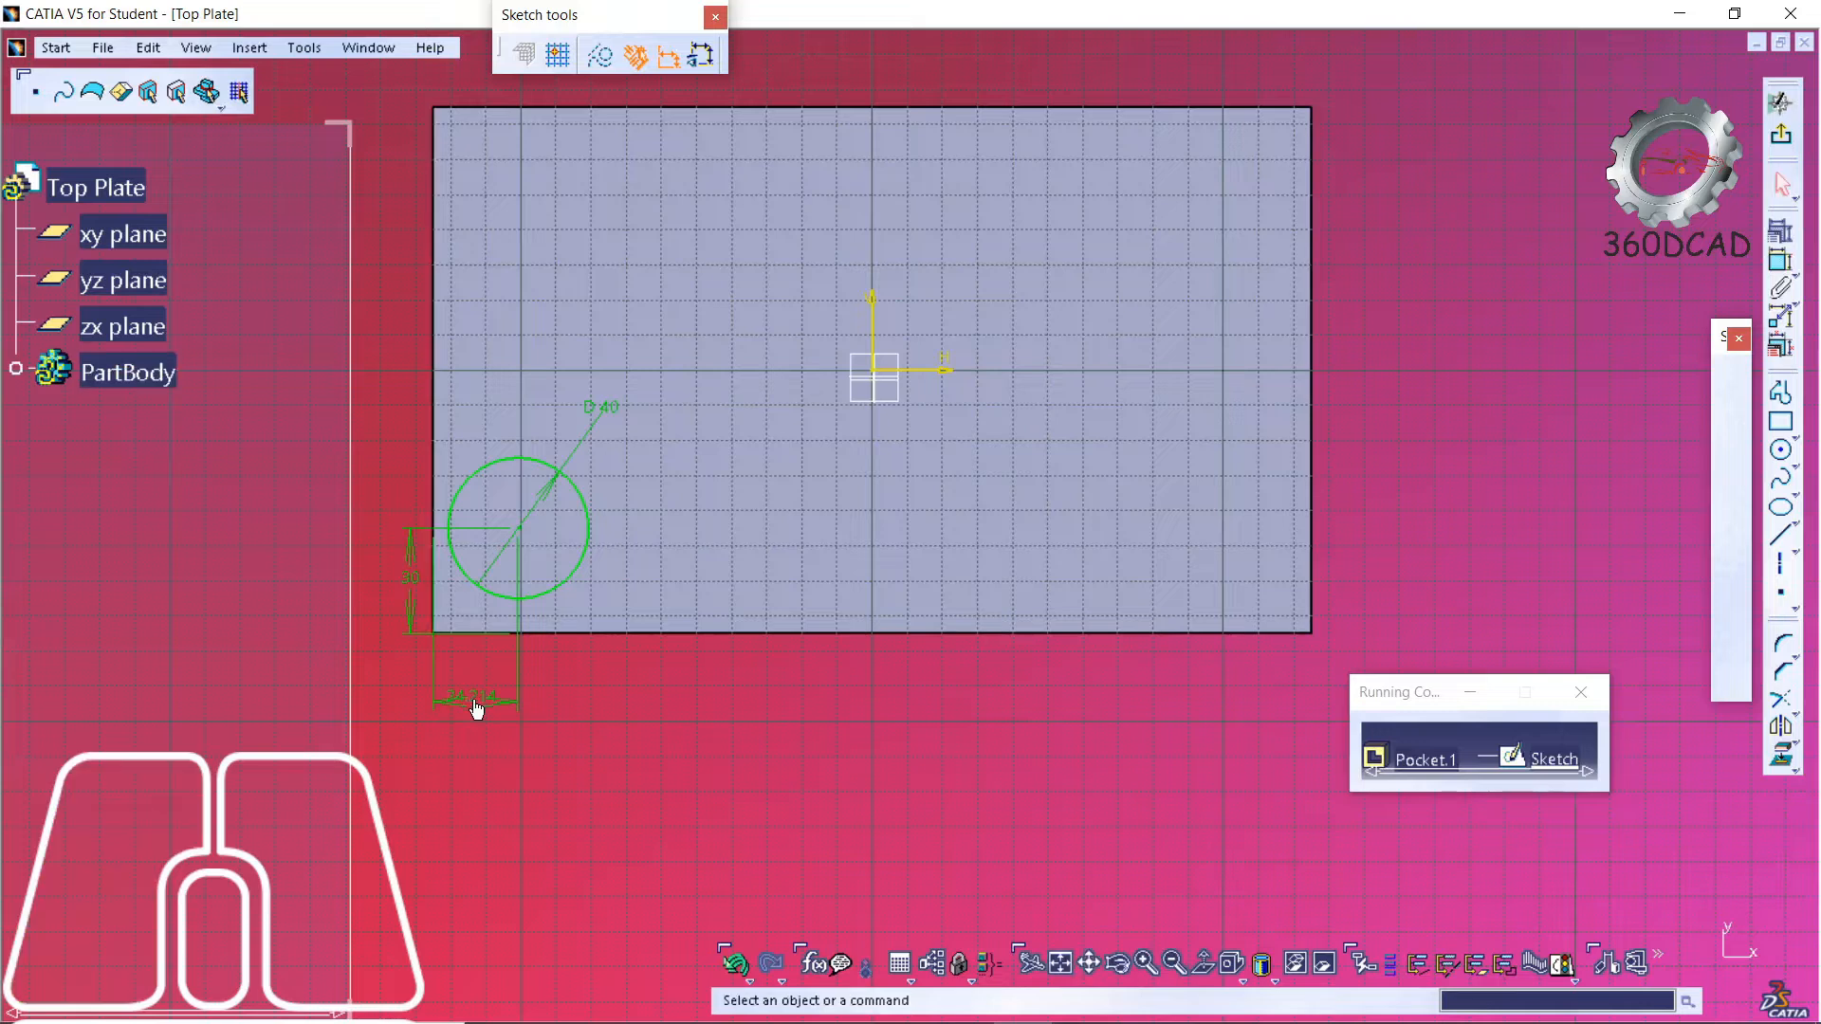
{"action": "double_click", "coordinate": [478, 700]}
{"action": "type", "text": "3"}
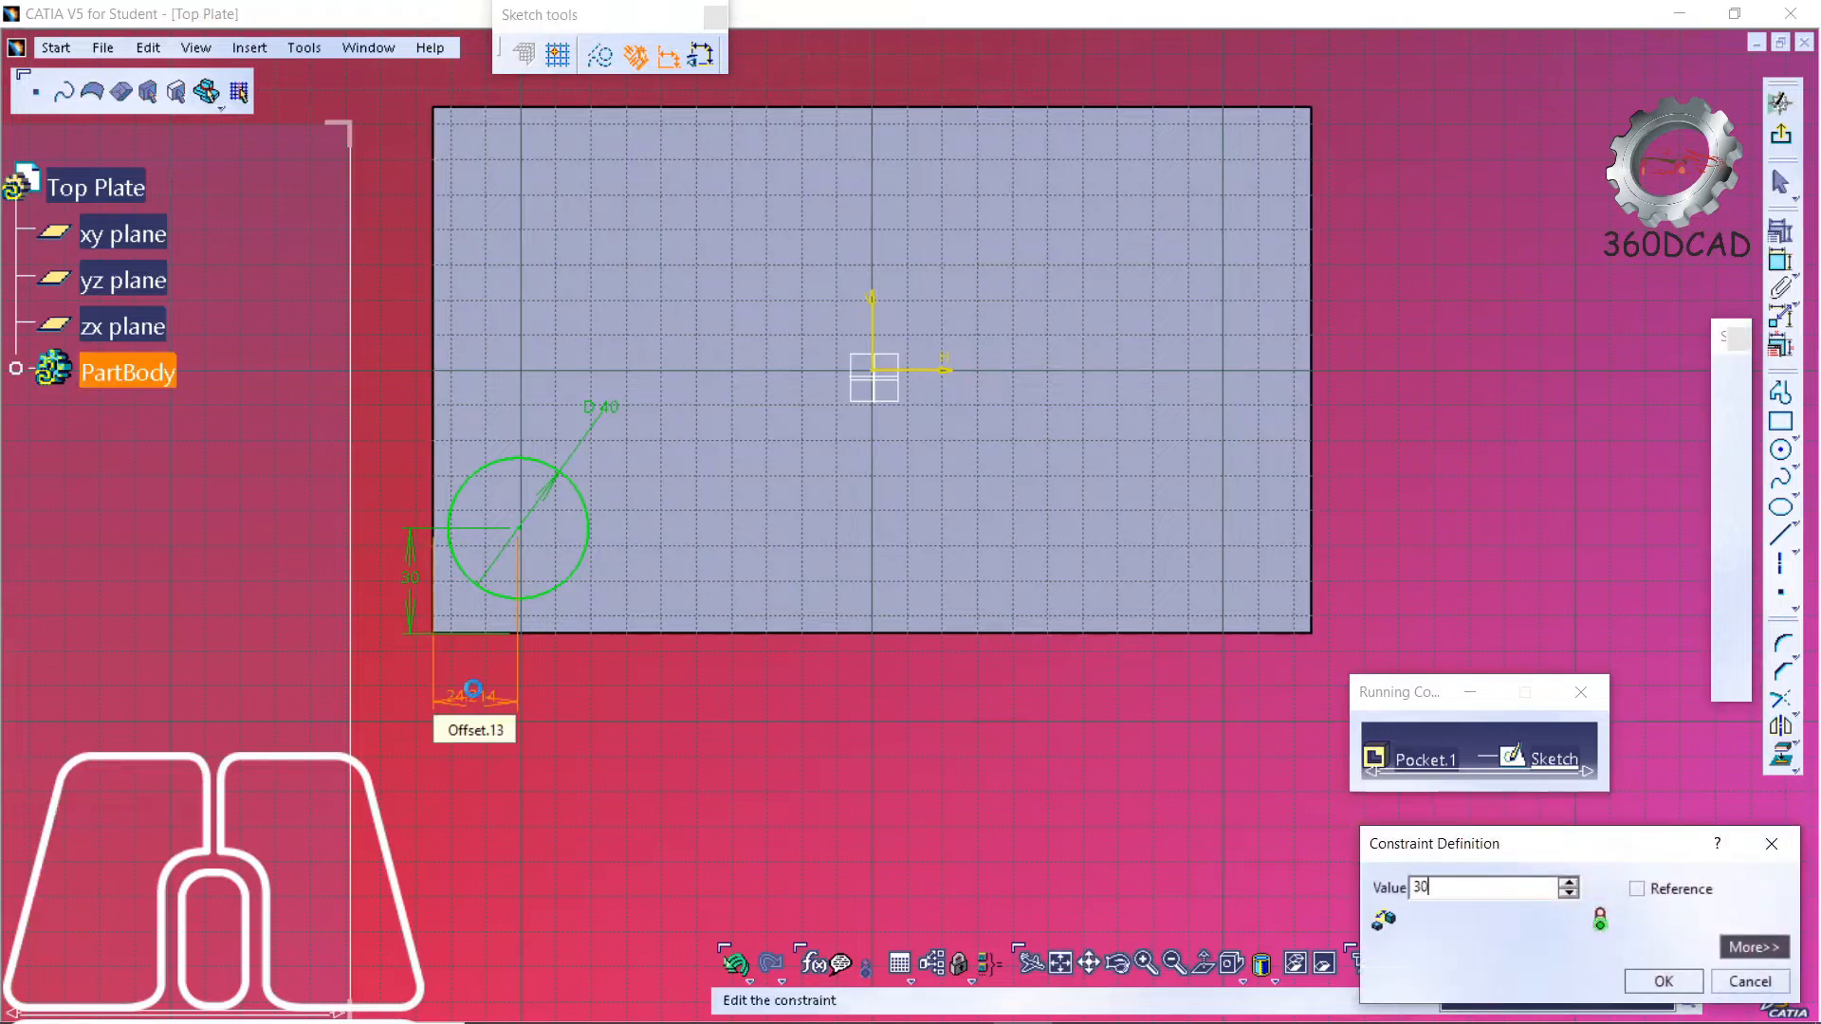
{"action": "type", "text": "0"}
{"action": "key", "text": "Return"}
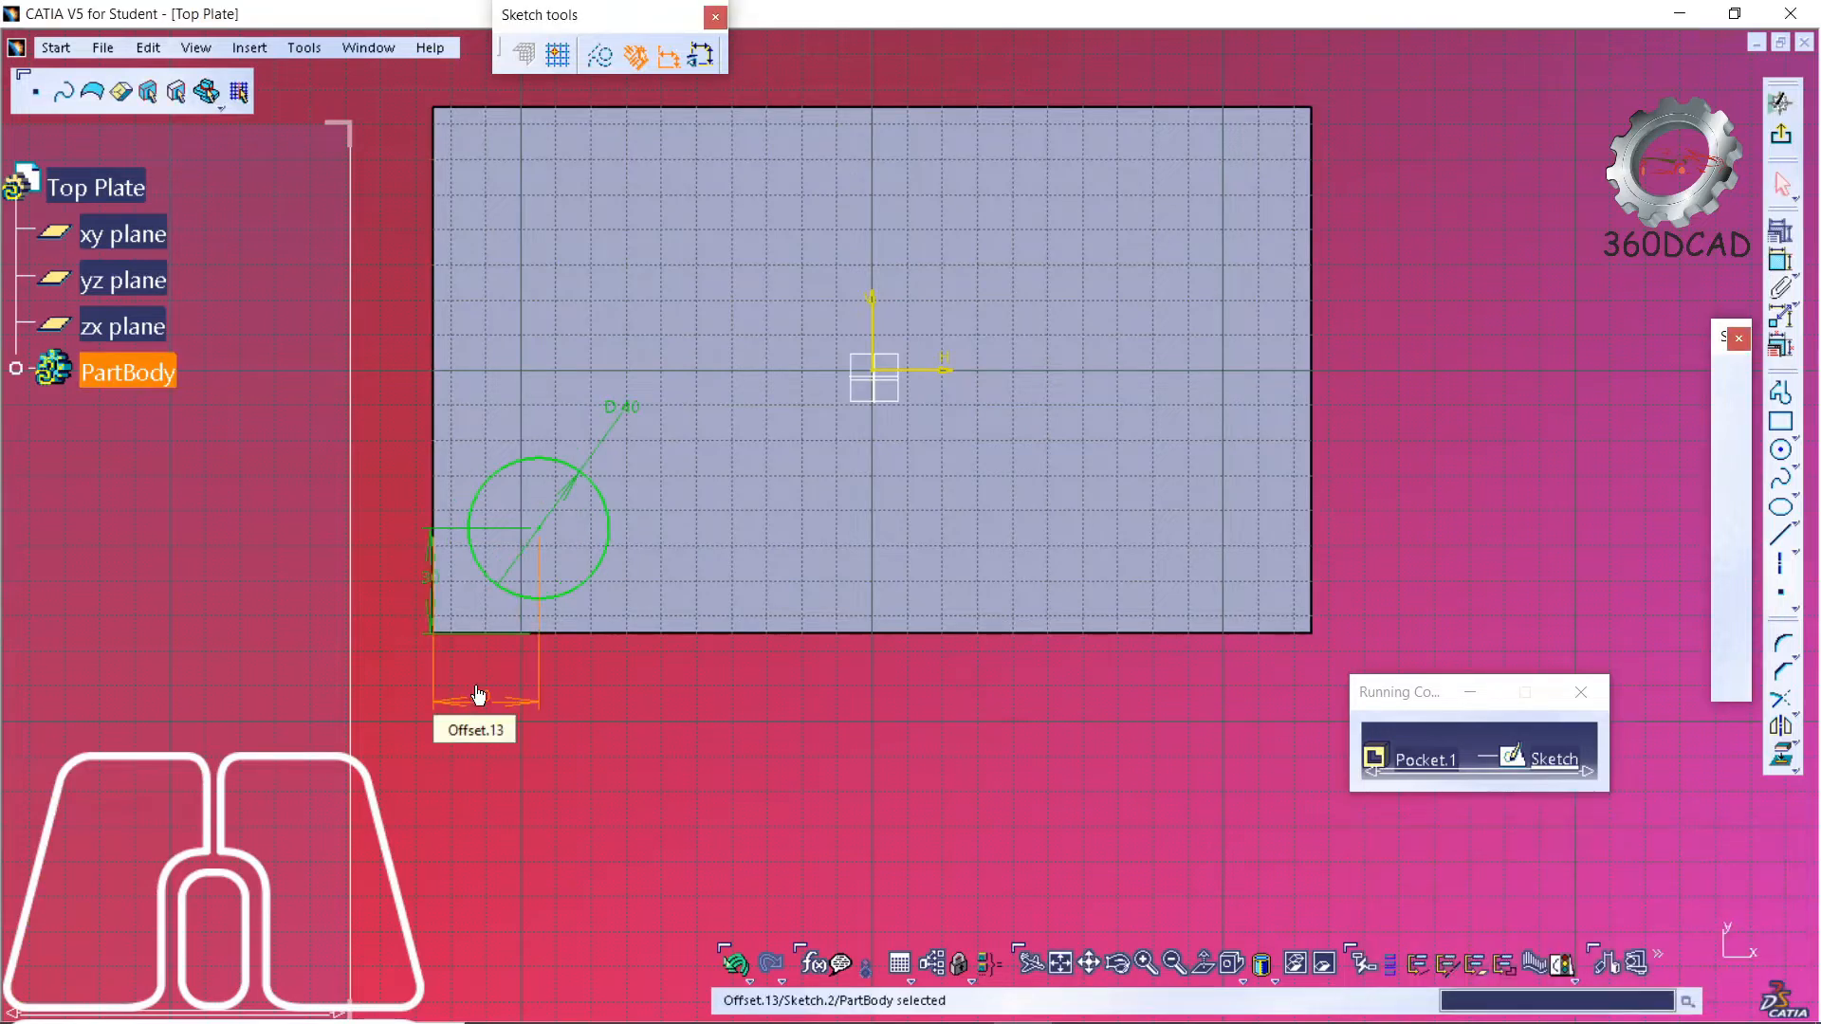
- Finish the circle sketch and cut it through the plate as a 30 mm deep pocket
{"action": "left_click", "coordinate": [1785, 141]}
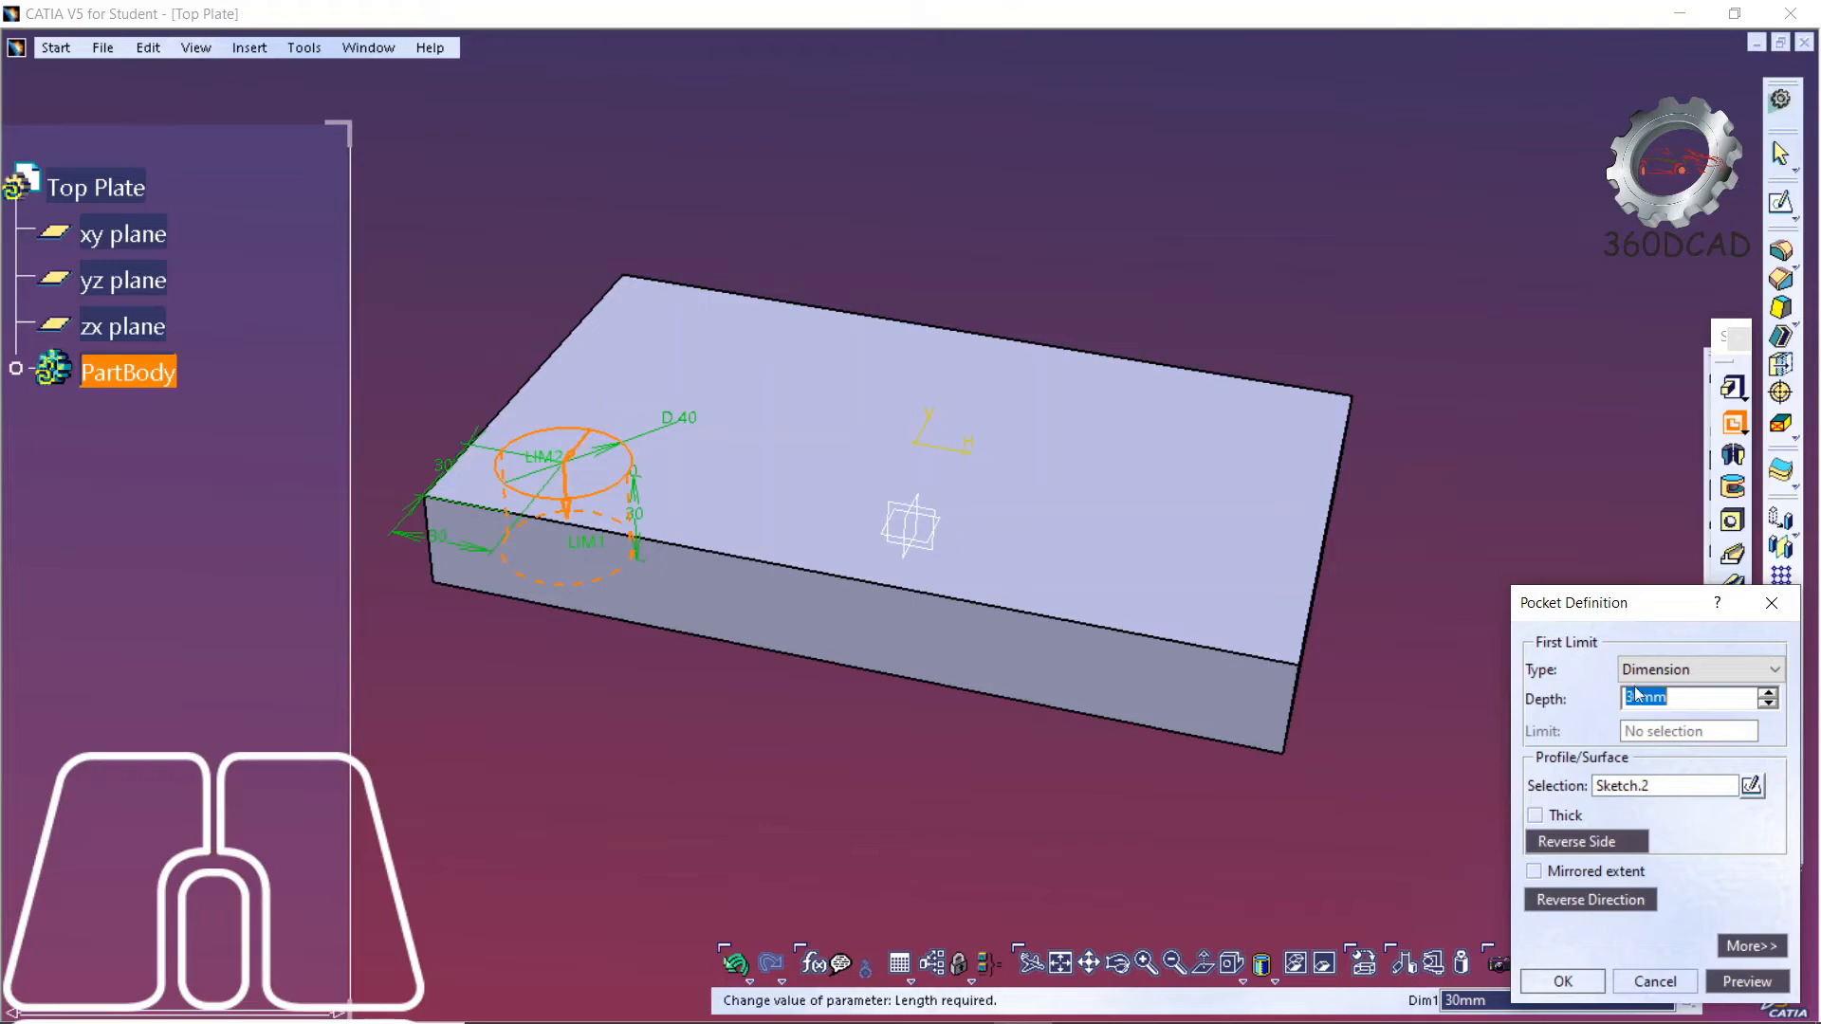
{"action": "left_click", "coordinate": [1756, 983]}
{"action": "middle_click_drag", "start_coordinate": [1088, 663], "coordinate": [1079, 807]}
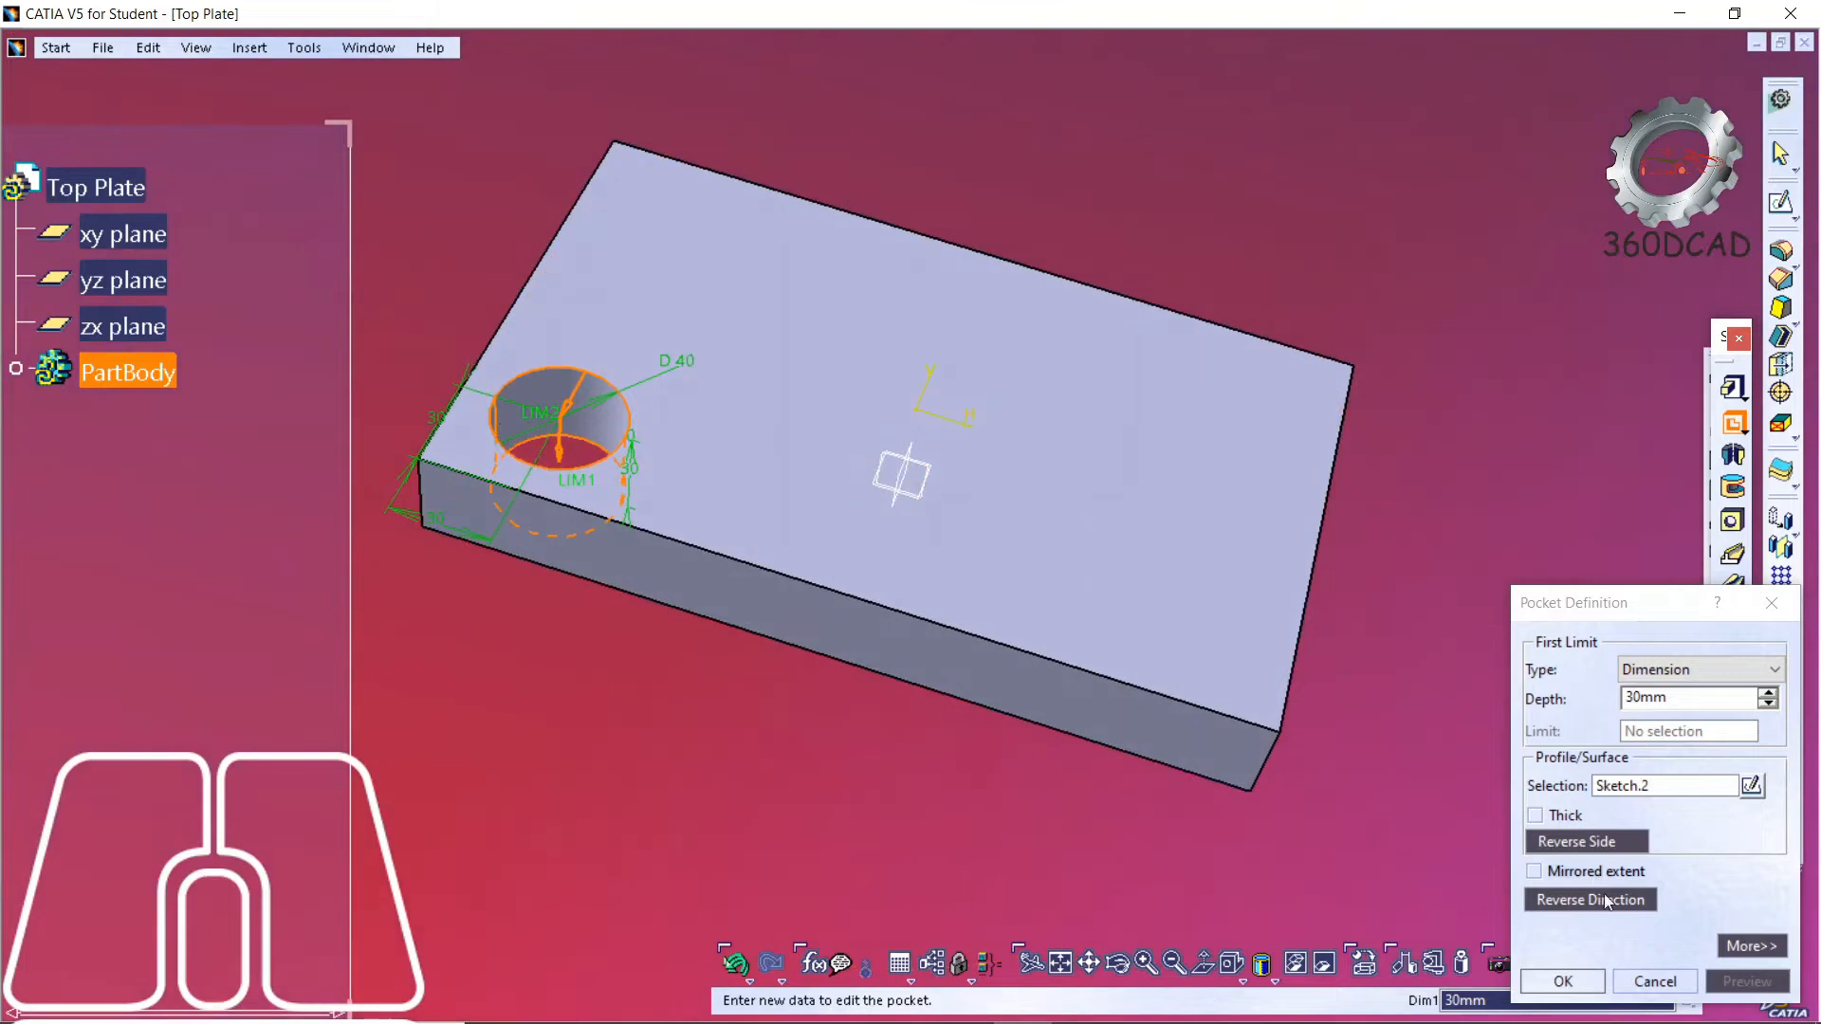
{"action": "left_click", "coordinate": [1563, 980]}
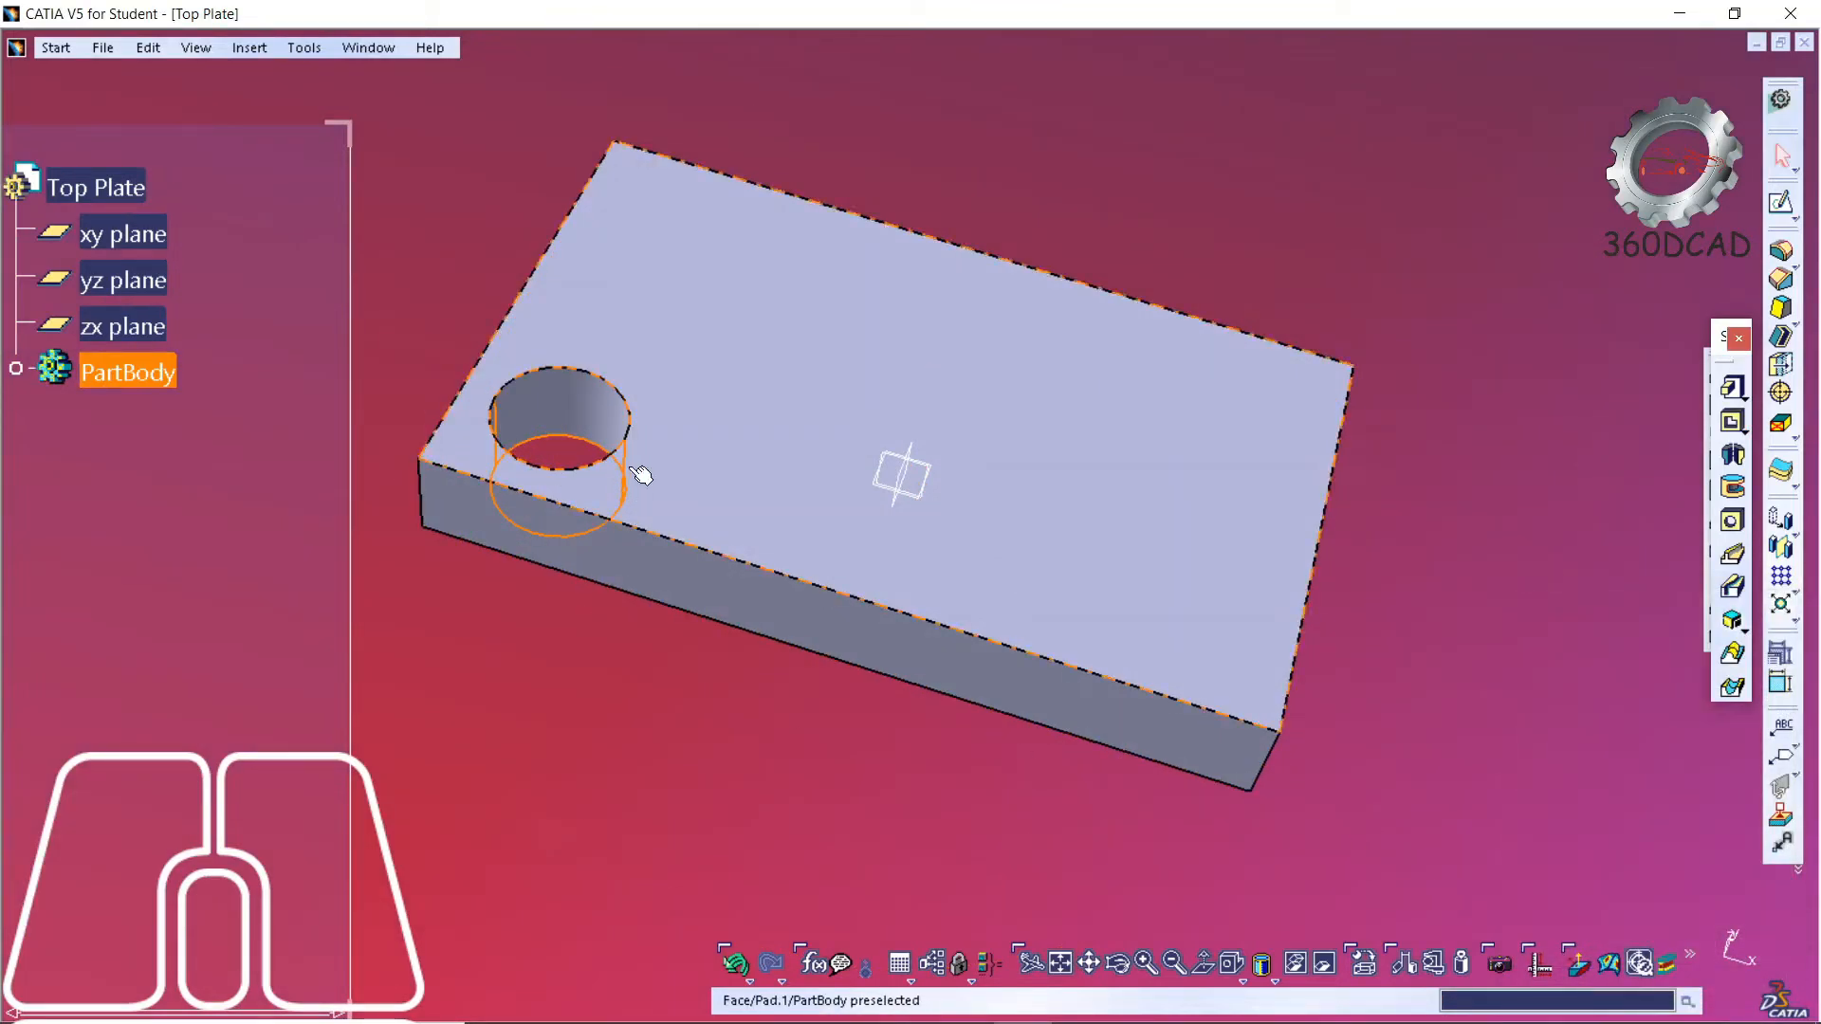
- Start a rectangular pattern of the corner pocket with 2 instances spaced 190 mm along the plate's long front edge
{"action": "left_click", "coordinate": [569, 406]}
{"action": "left_click", "coordinate": [1791, 581]}
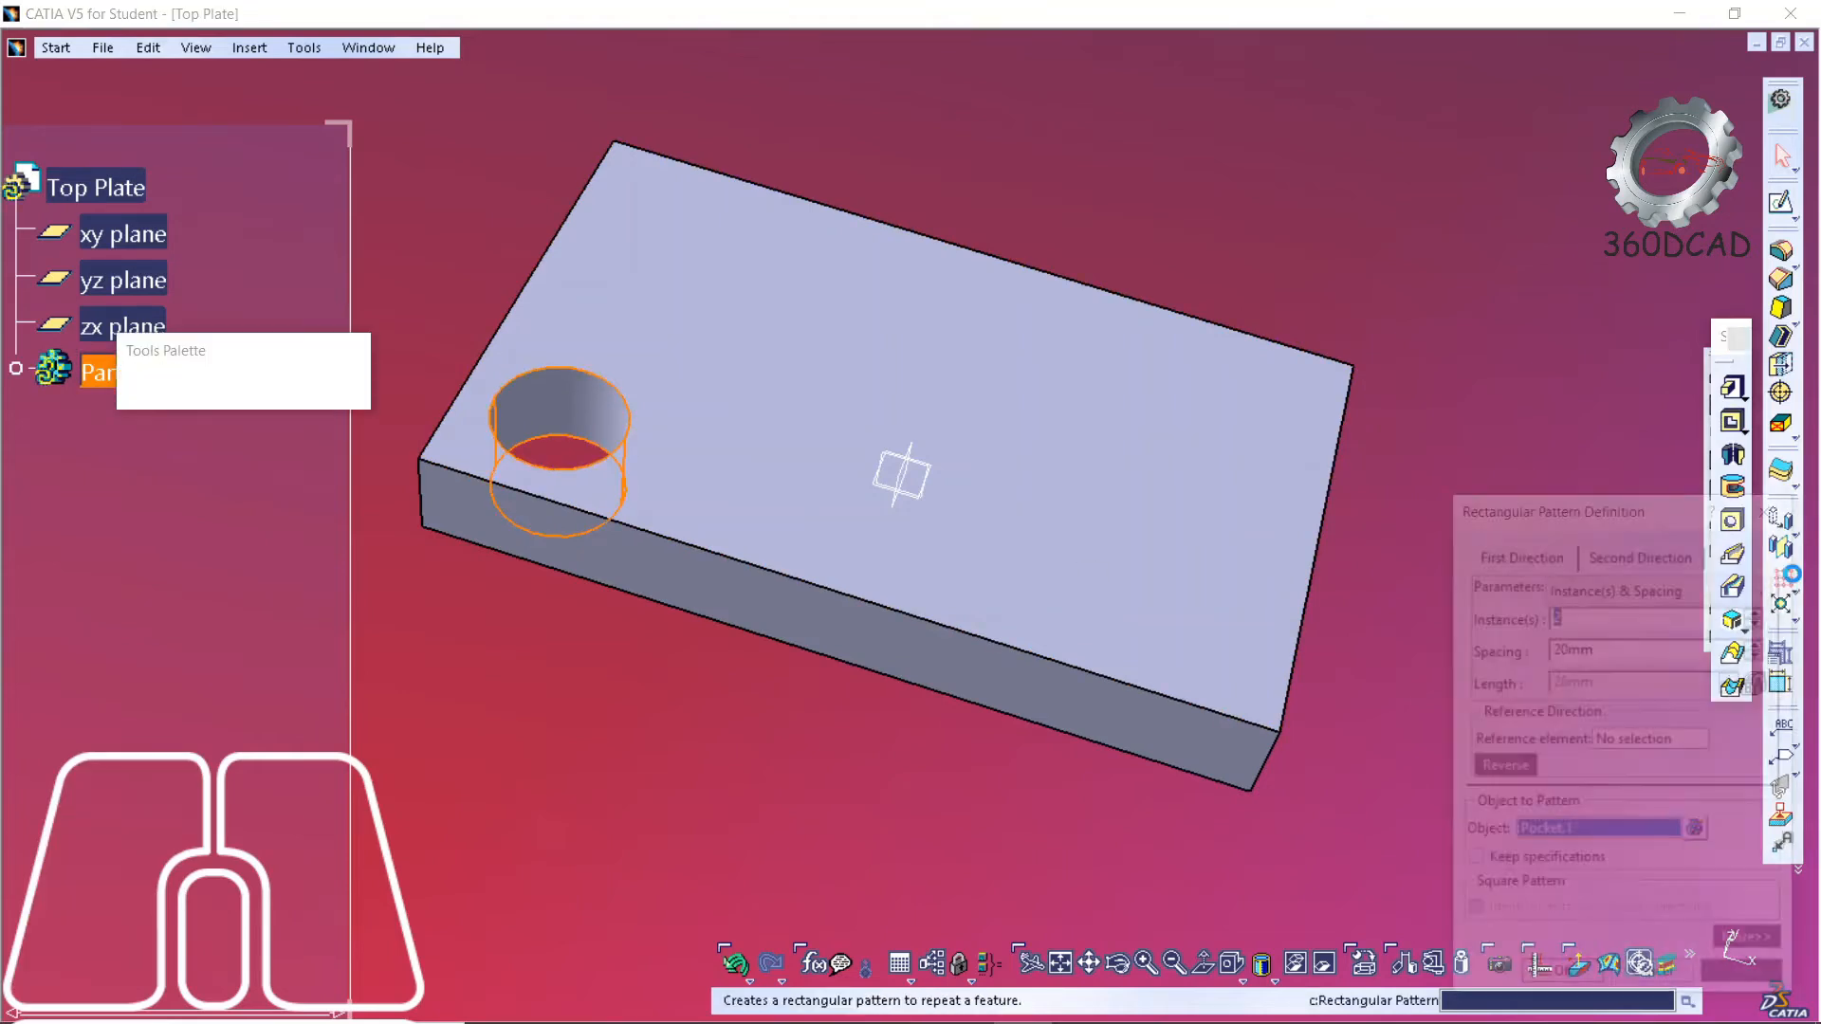
{"action": "left_click", "coordinate": [1631, 742]}
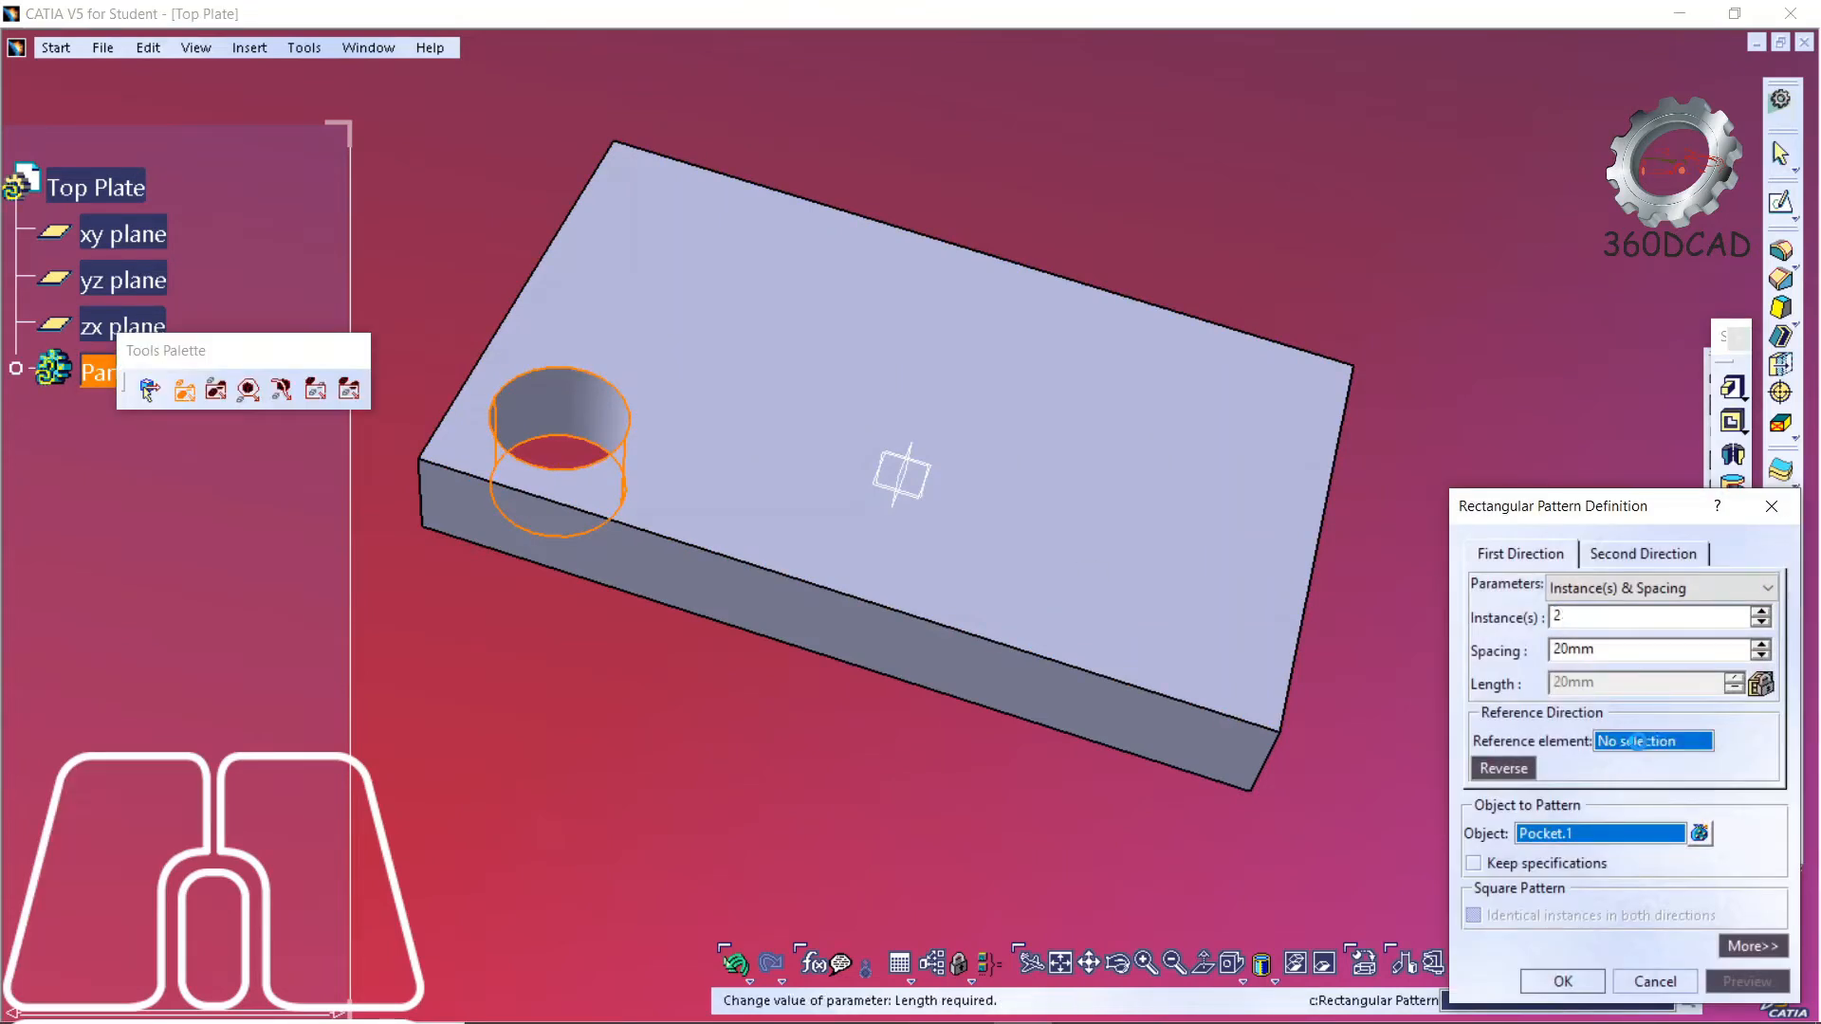
{"action": "left_click", "coordinate": [1023, 656]}
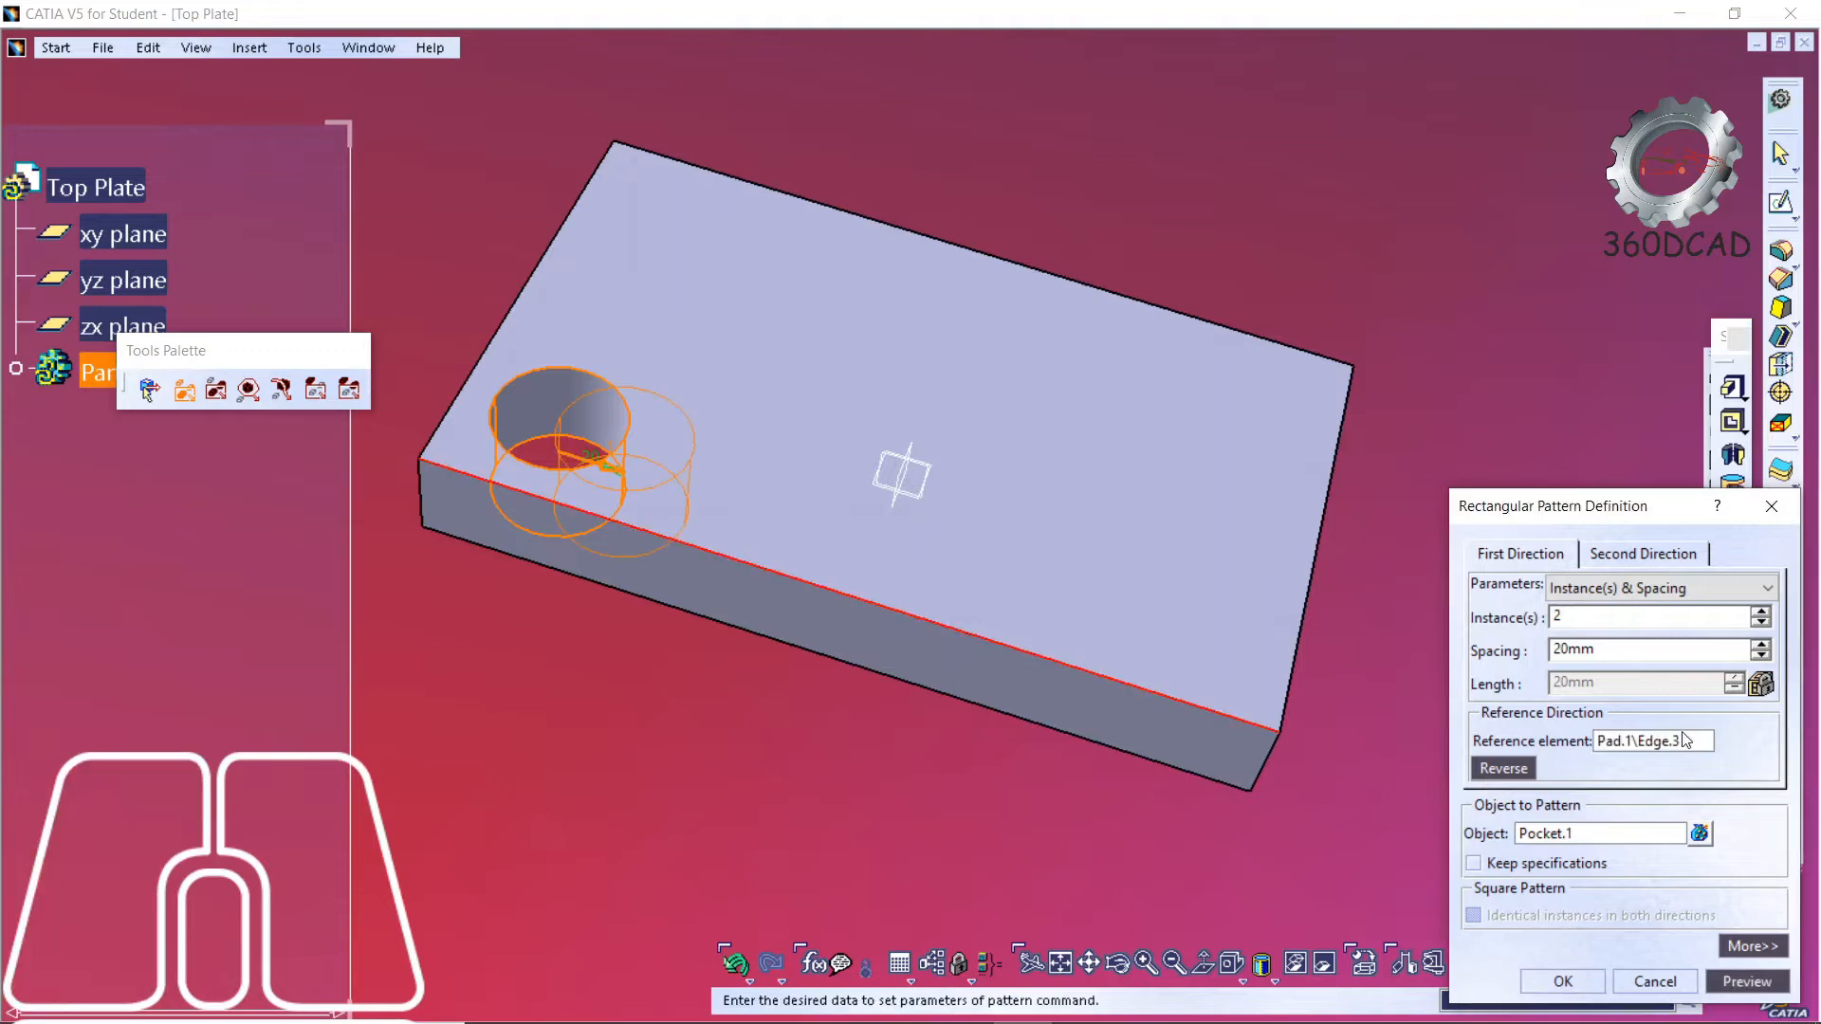
{"action": "left_click_drag", "start_coordinate": [1567, 648], "coordinate": [1519, 661]}
- Set the pattern's second direction along the plate's short edge, reversed into the plate, with 2 instances spaced 90 mm, and create it
{"action": "left_click", "coordinate": [1643, 554]}
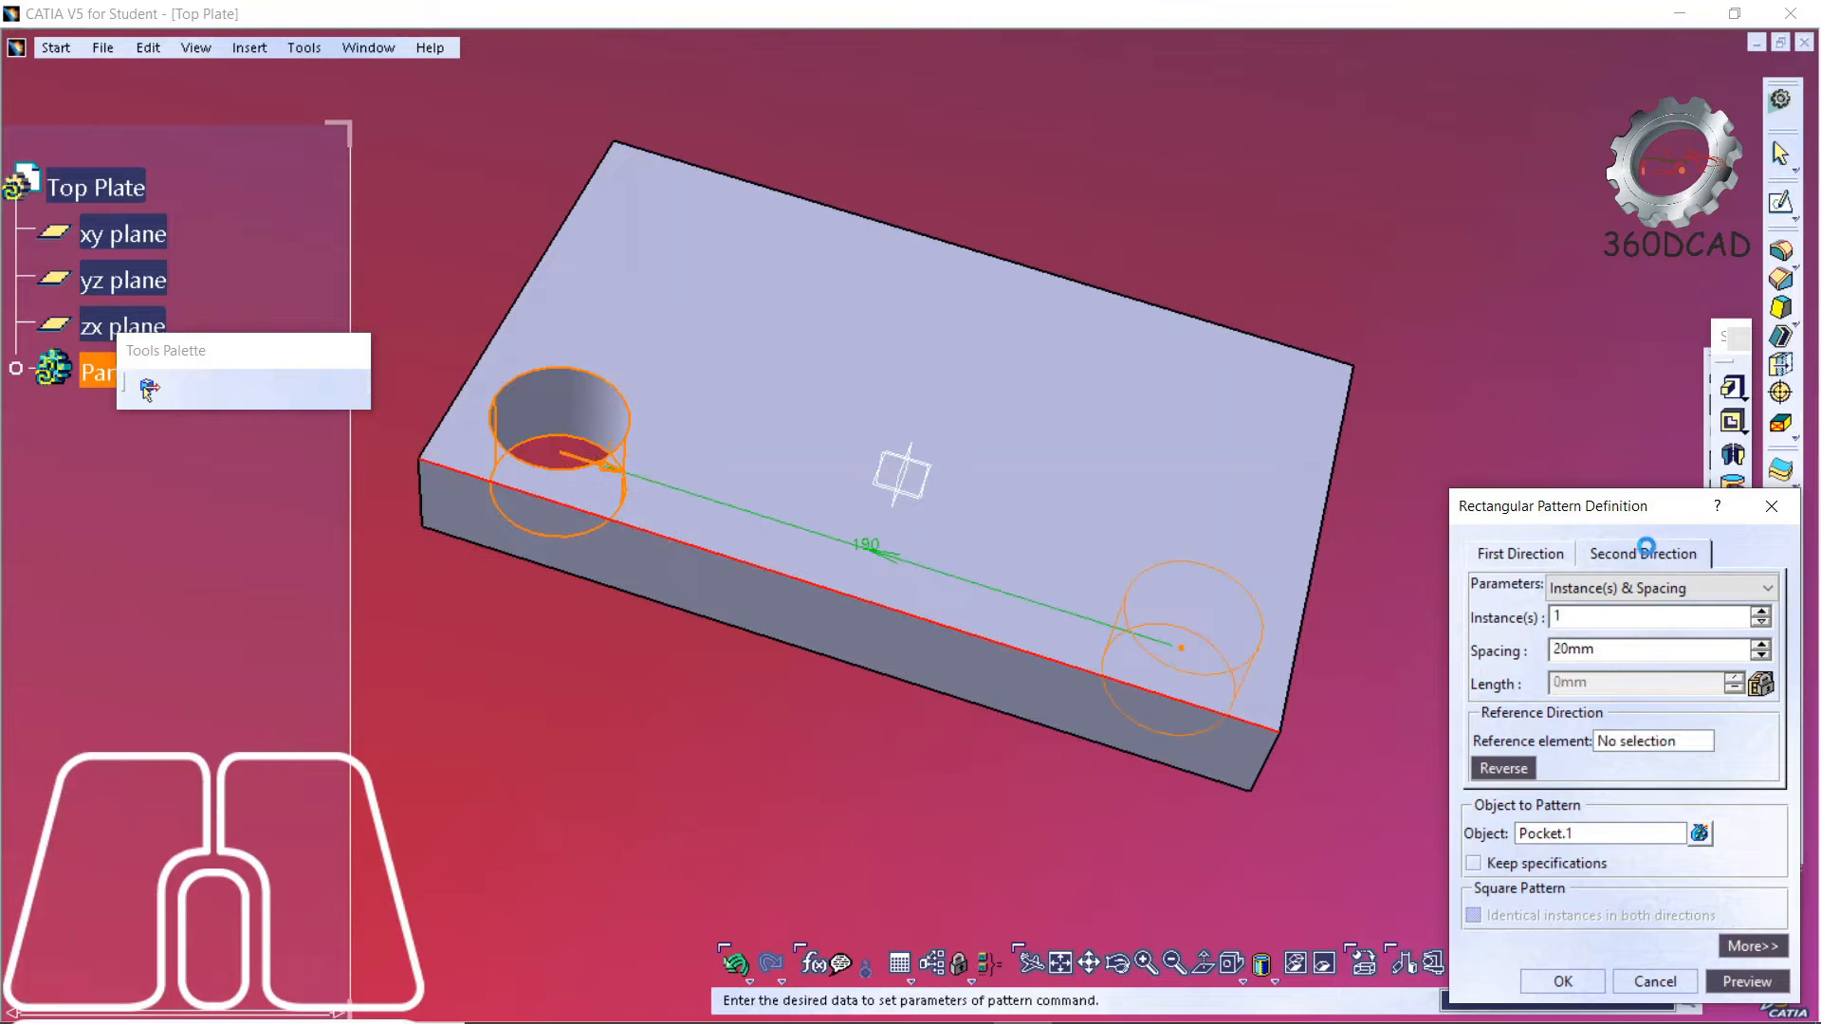
{"action": "left_click", "coordinate": [1635, 741]}
{"action": "left_click", "coordinate": [545, 254]}
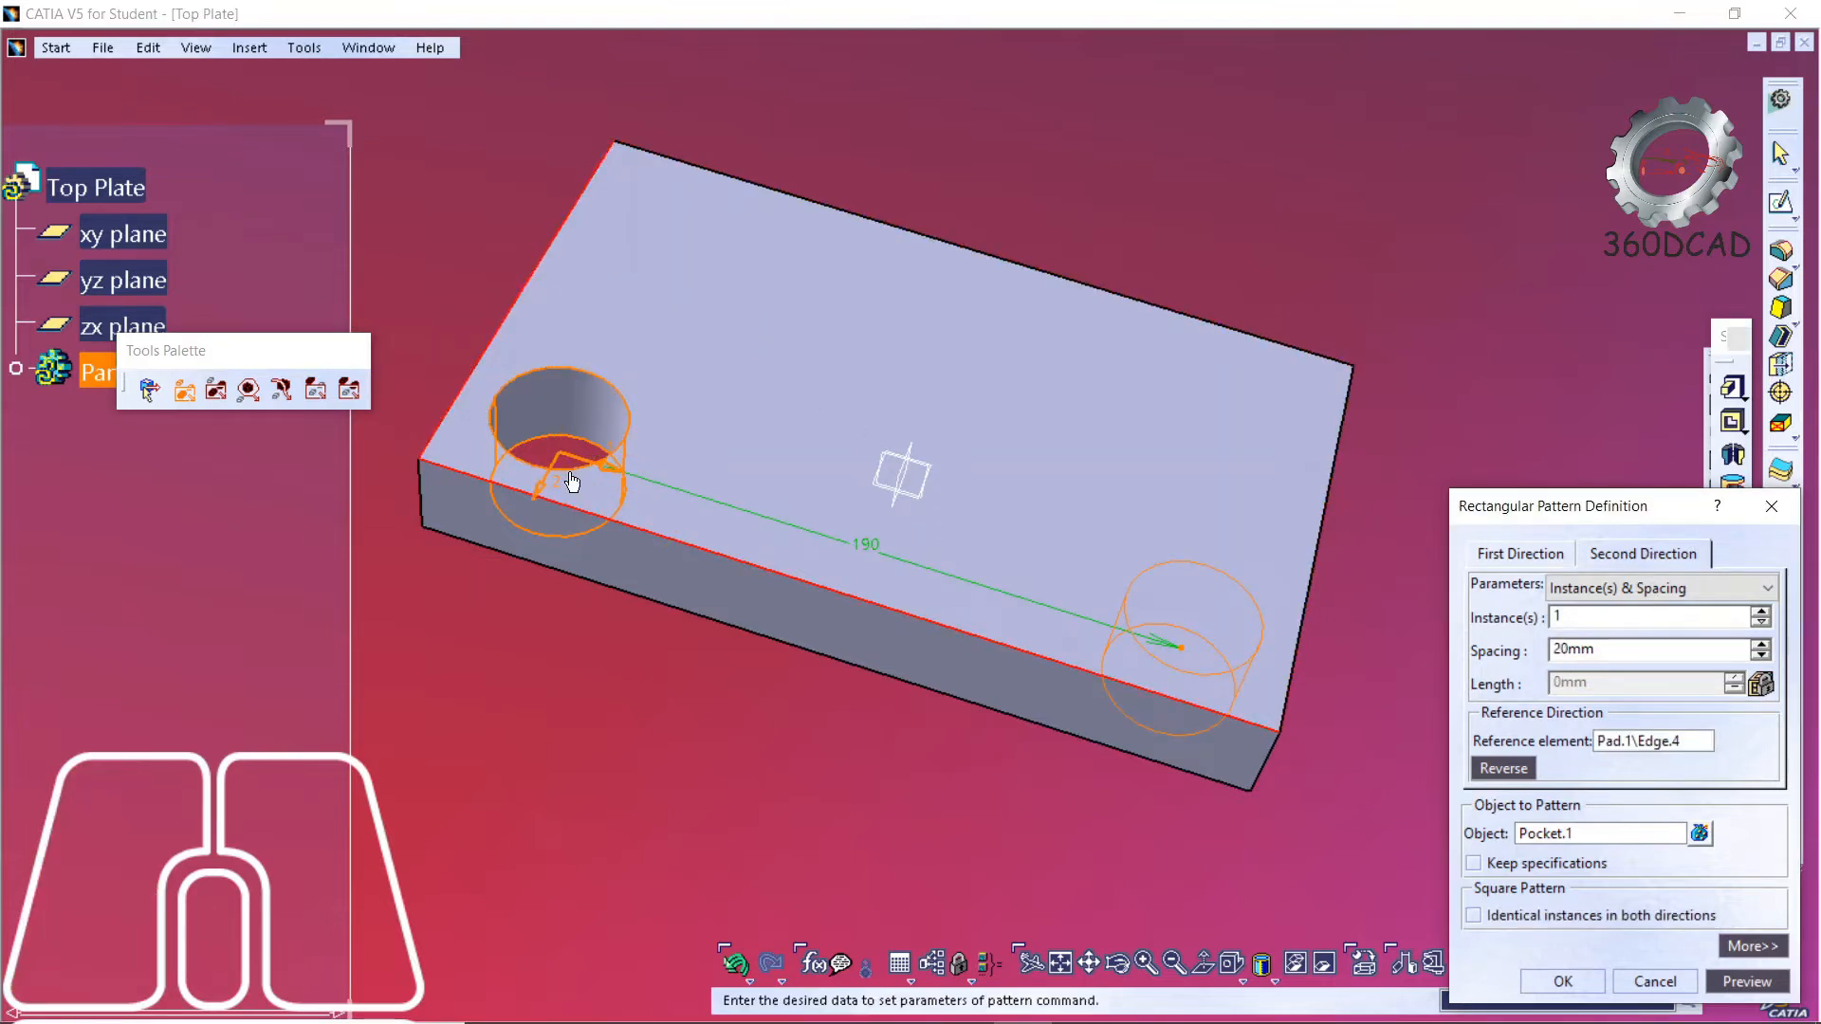
{"action": "left_click", "coordinate": [1492, 776]}
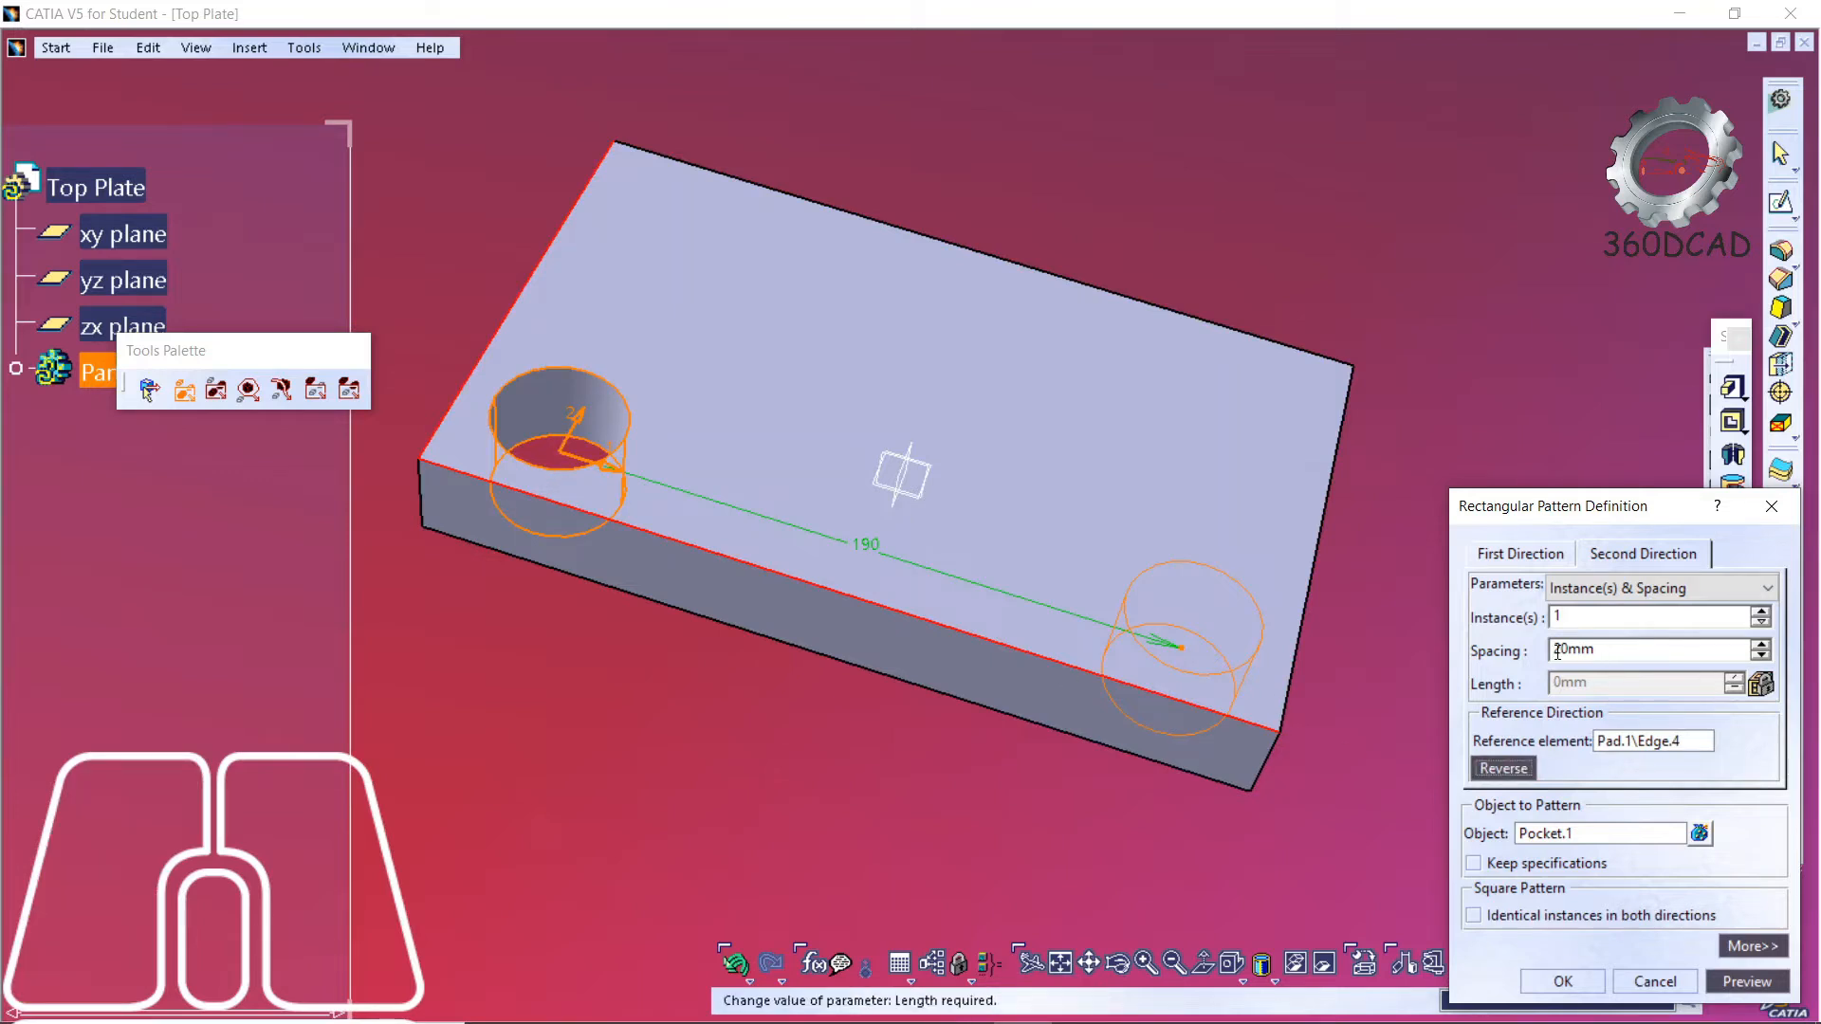
{"action": "left_click_drag", "start_coordinate": [1559, 652], "coordinate": [1545, 659]}
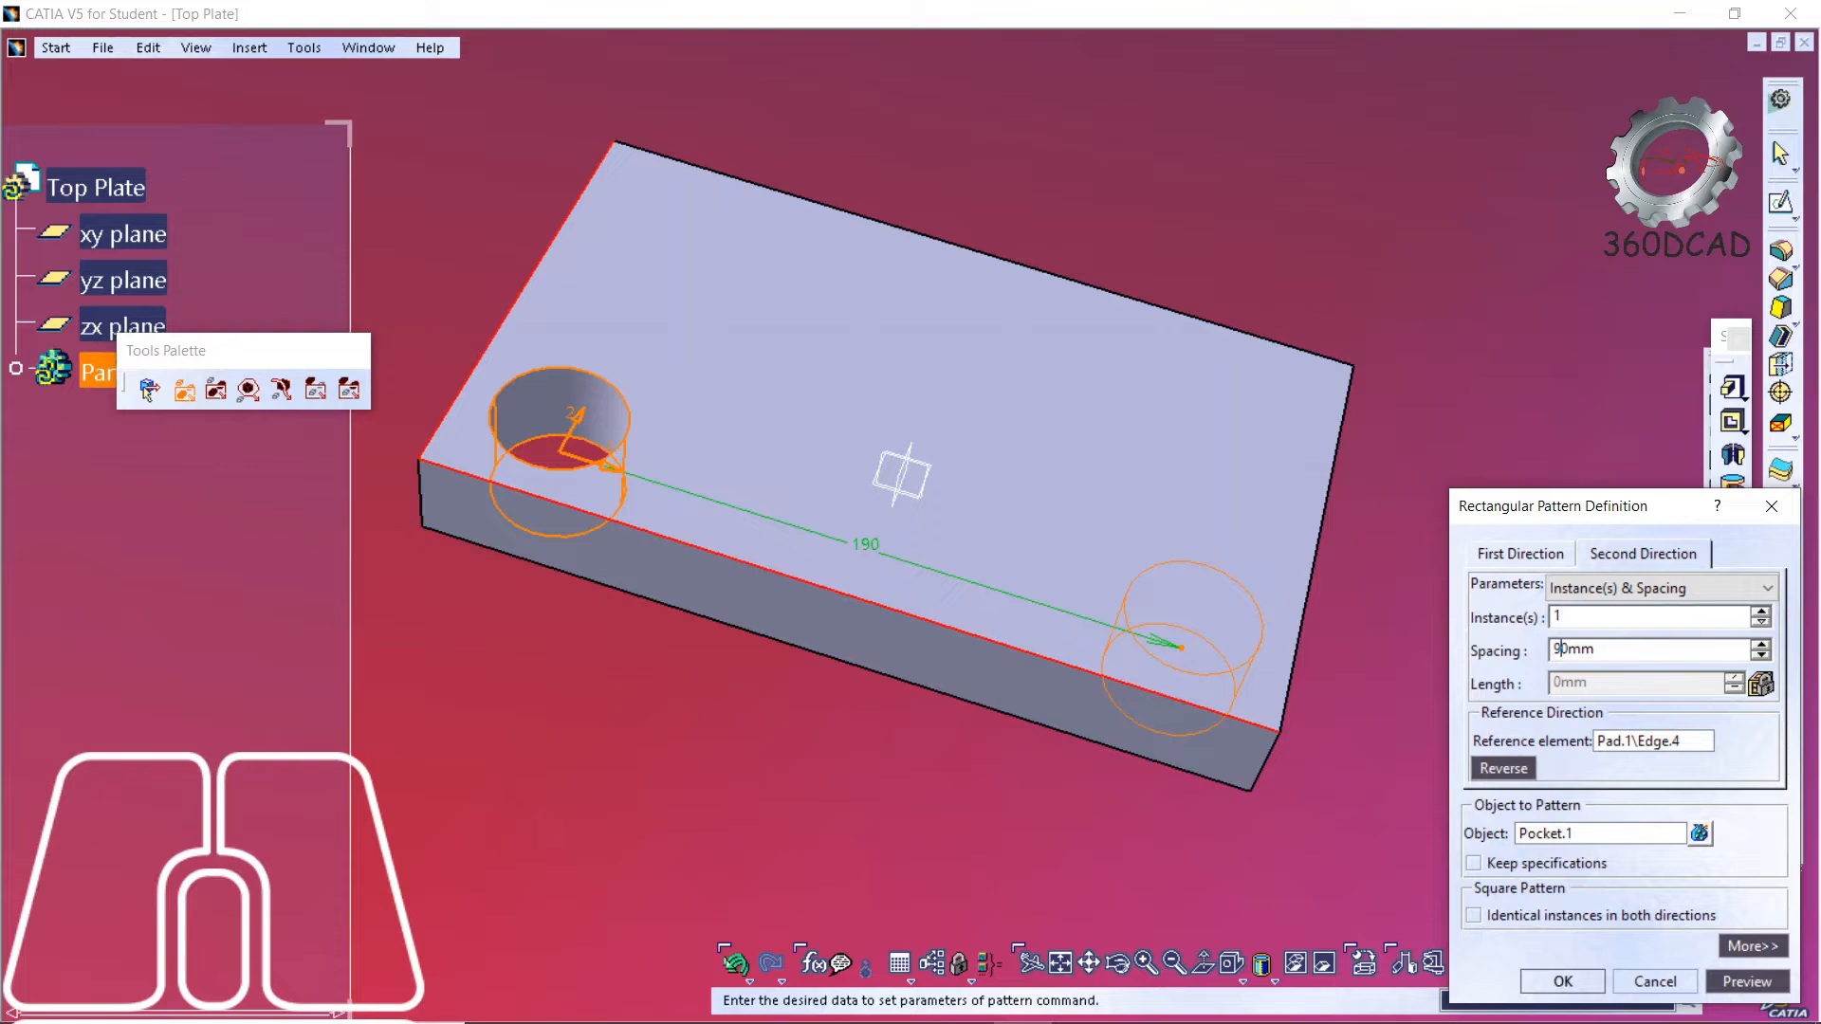
{"action": "left_click", "coordinate": [1529, 619]}
{"action": "left_click", "coordinate": [1560, 981]}
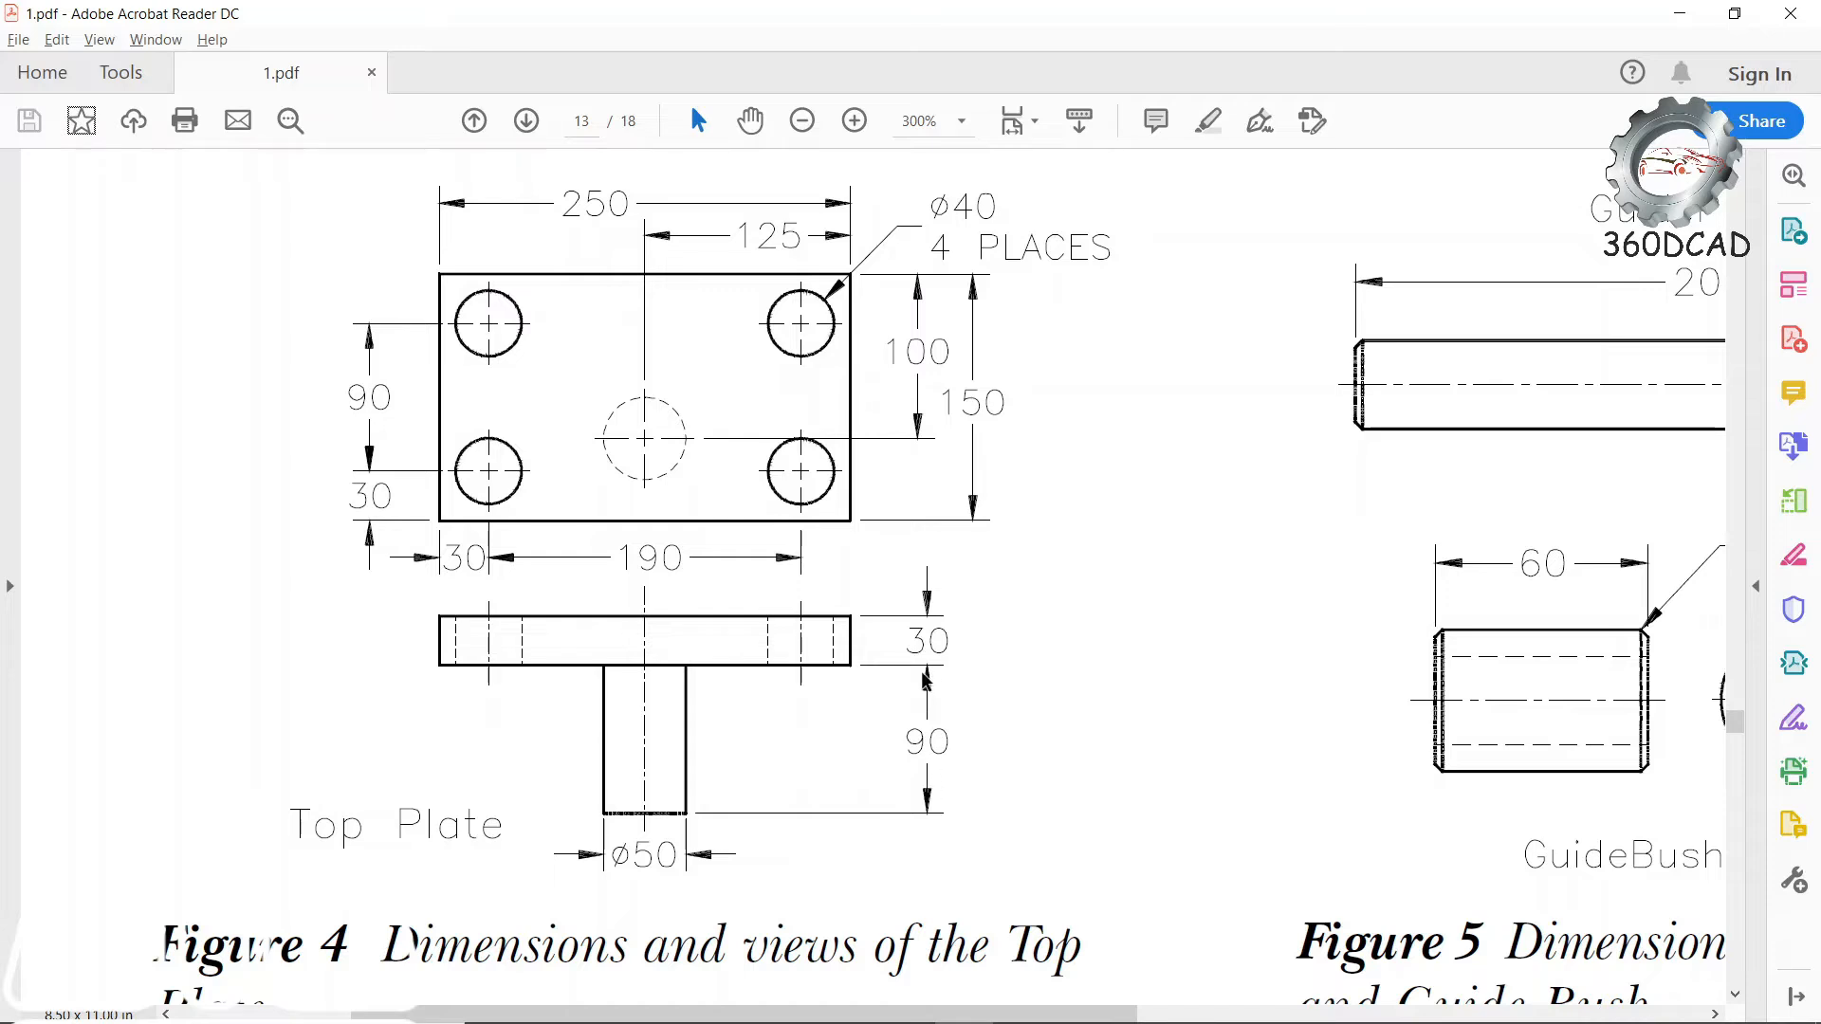
- Return to CATIA, start a pad and open a new sketch for it on the plate's underside
{"action": "key", "text": "alt+Tab"}
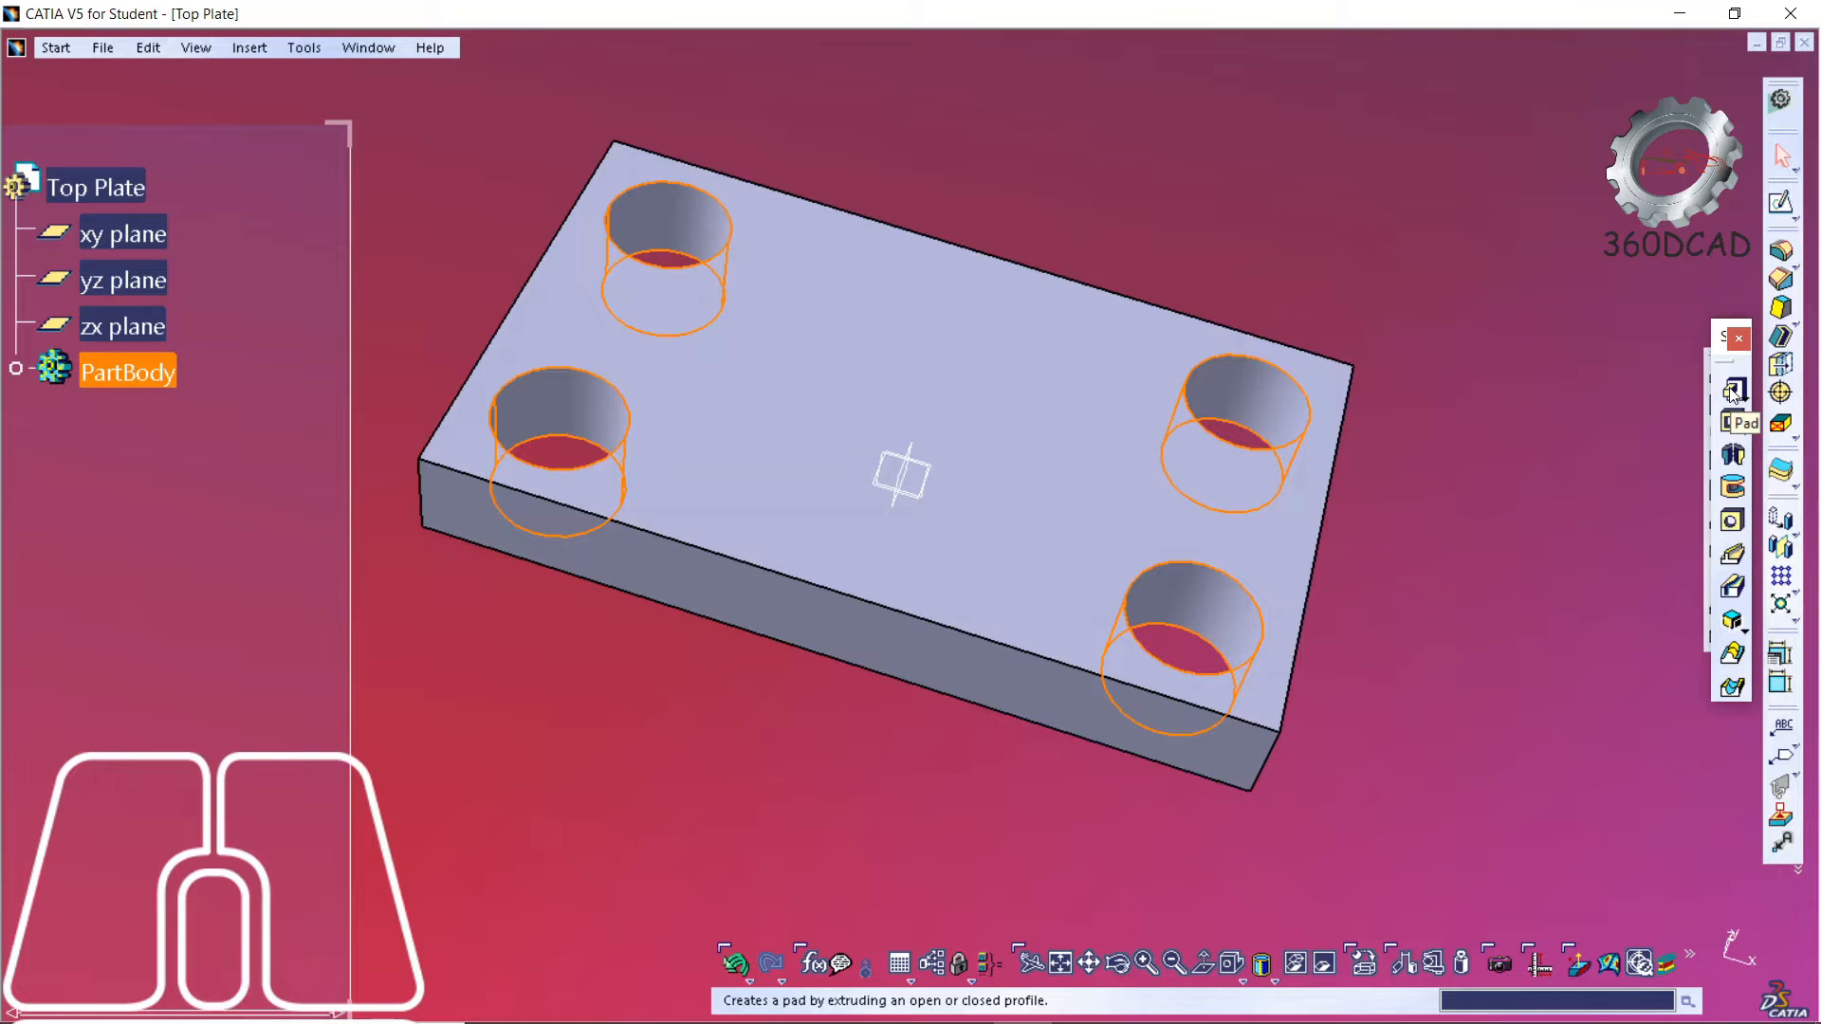
{"action": "left_click", "coordinate": [1732, 392]}
{"action": "middle_click_drag", "start_coordinate": [1059, 780], "coordinate": [1060, 202]}
{"action": "left_click", "coordinate": [1752, 787]}
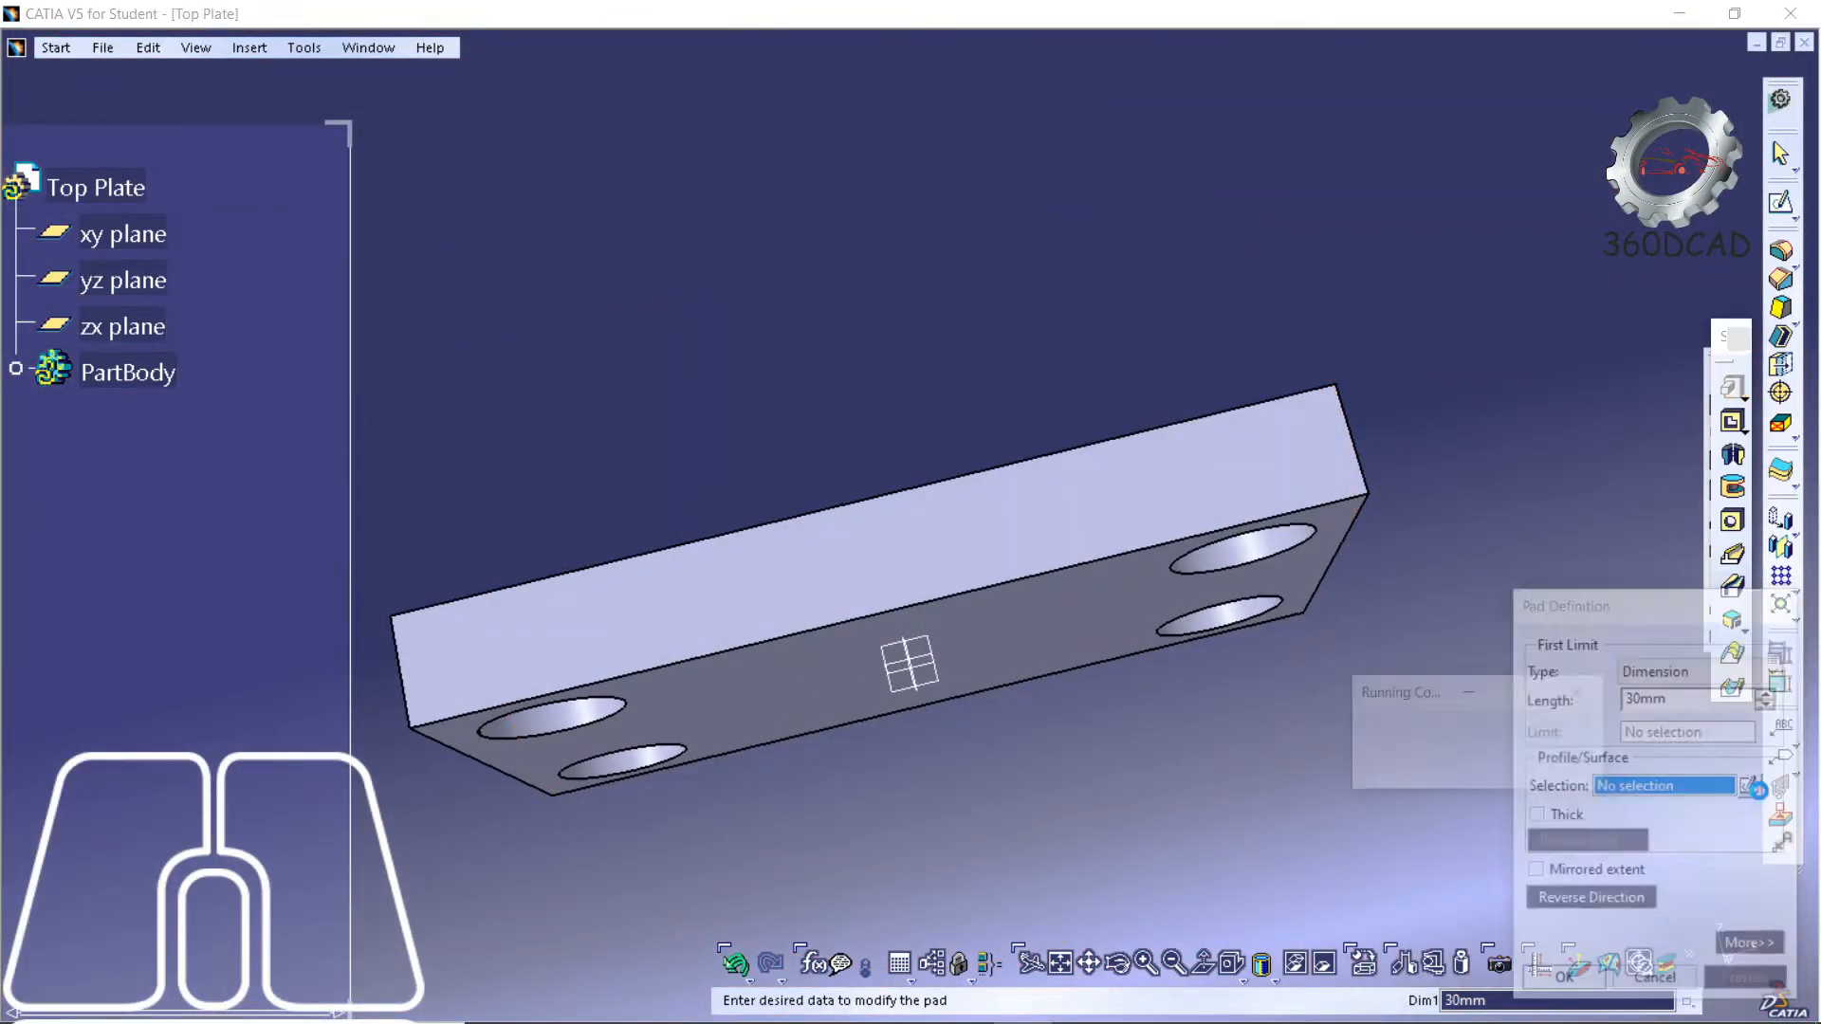
{"action": "left_click", "coordinate": [988, 672]}
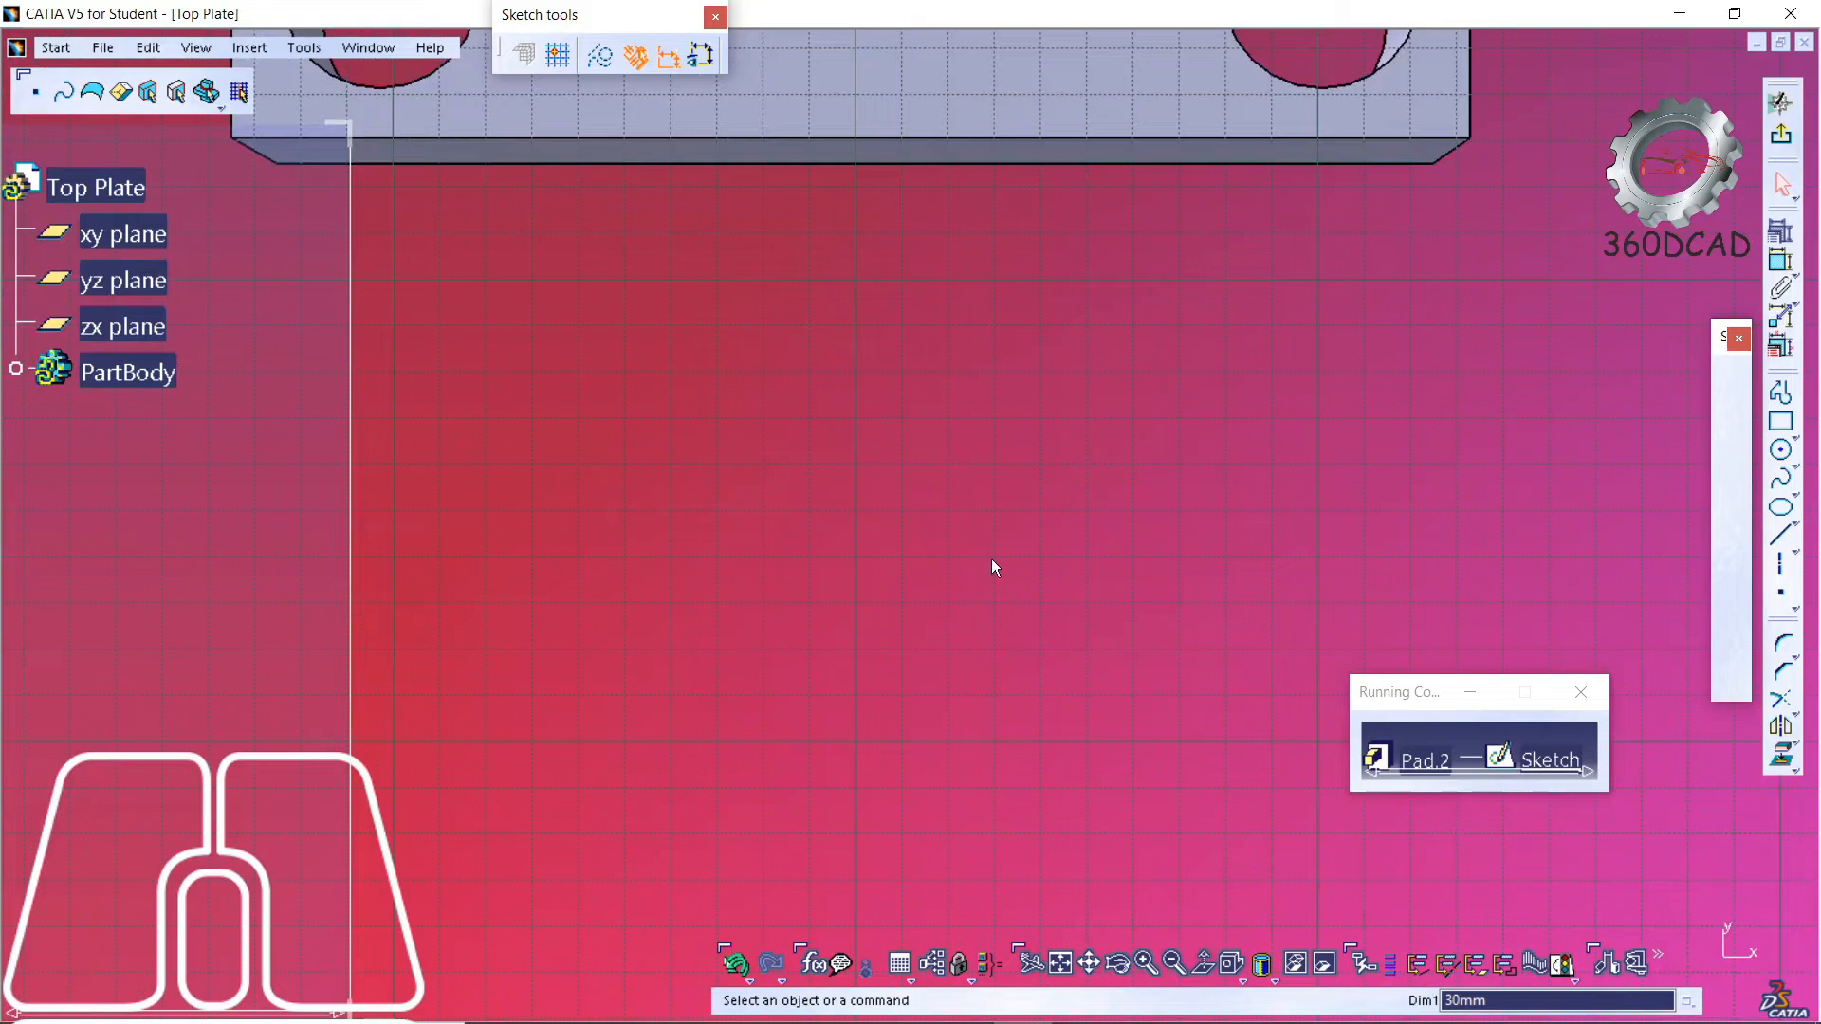
{"action": "middle_click_drag", "start_coordinate": [992, 560], "coordinate": [1041, 831]}
{"action": "mouse_move", "coordinate": [987, 675]}
{"action": "middle_mouse_down", "text": "ctrl"}
{"action": "mouse_move", "coordinate": [982, 772]}
{"action": "mouse_move", "coordinate": [976, 655]}
{"action": "middle_mouse_up", "text": "ctrl"}
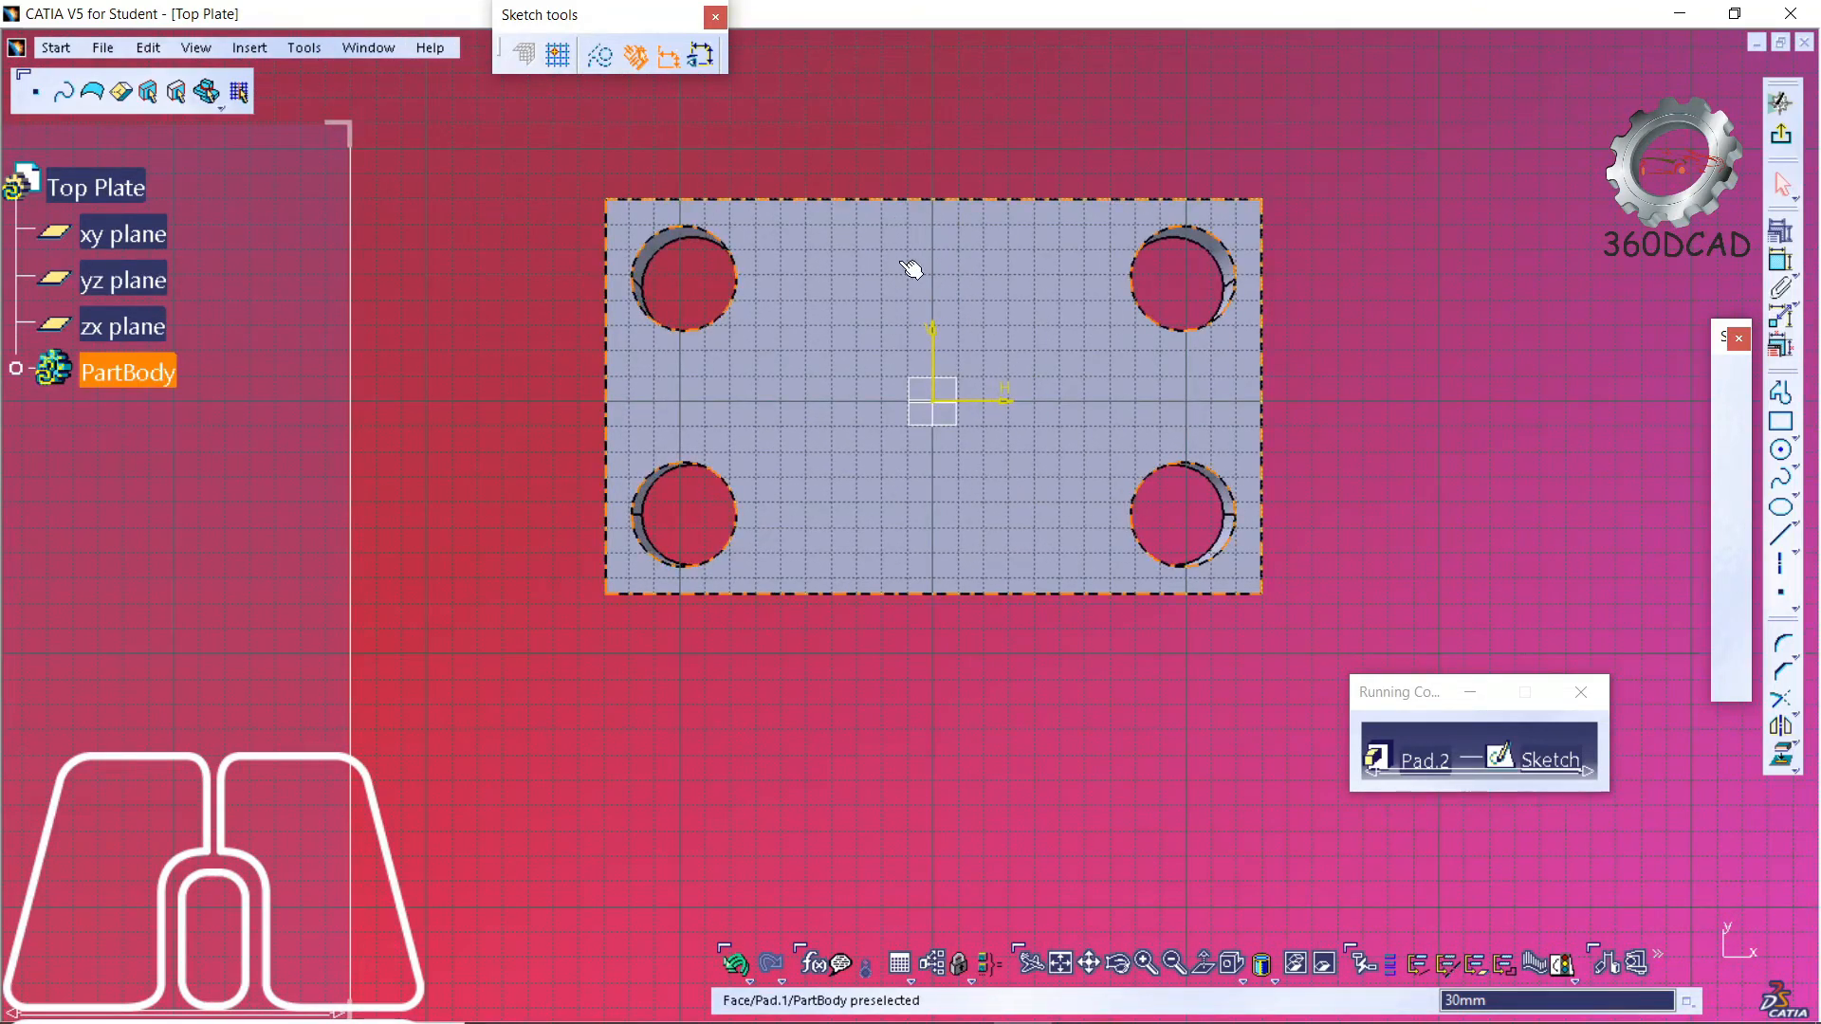
- Draw a circle midway along the plate's length, near its upper edge in the sketch, and set its diameter to 50 mm
{"action": "left_click", "coordinate": [1785, 452]}
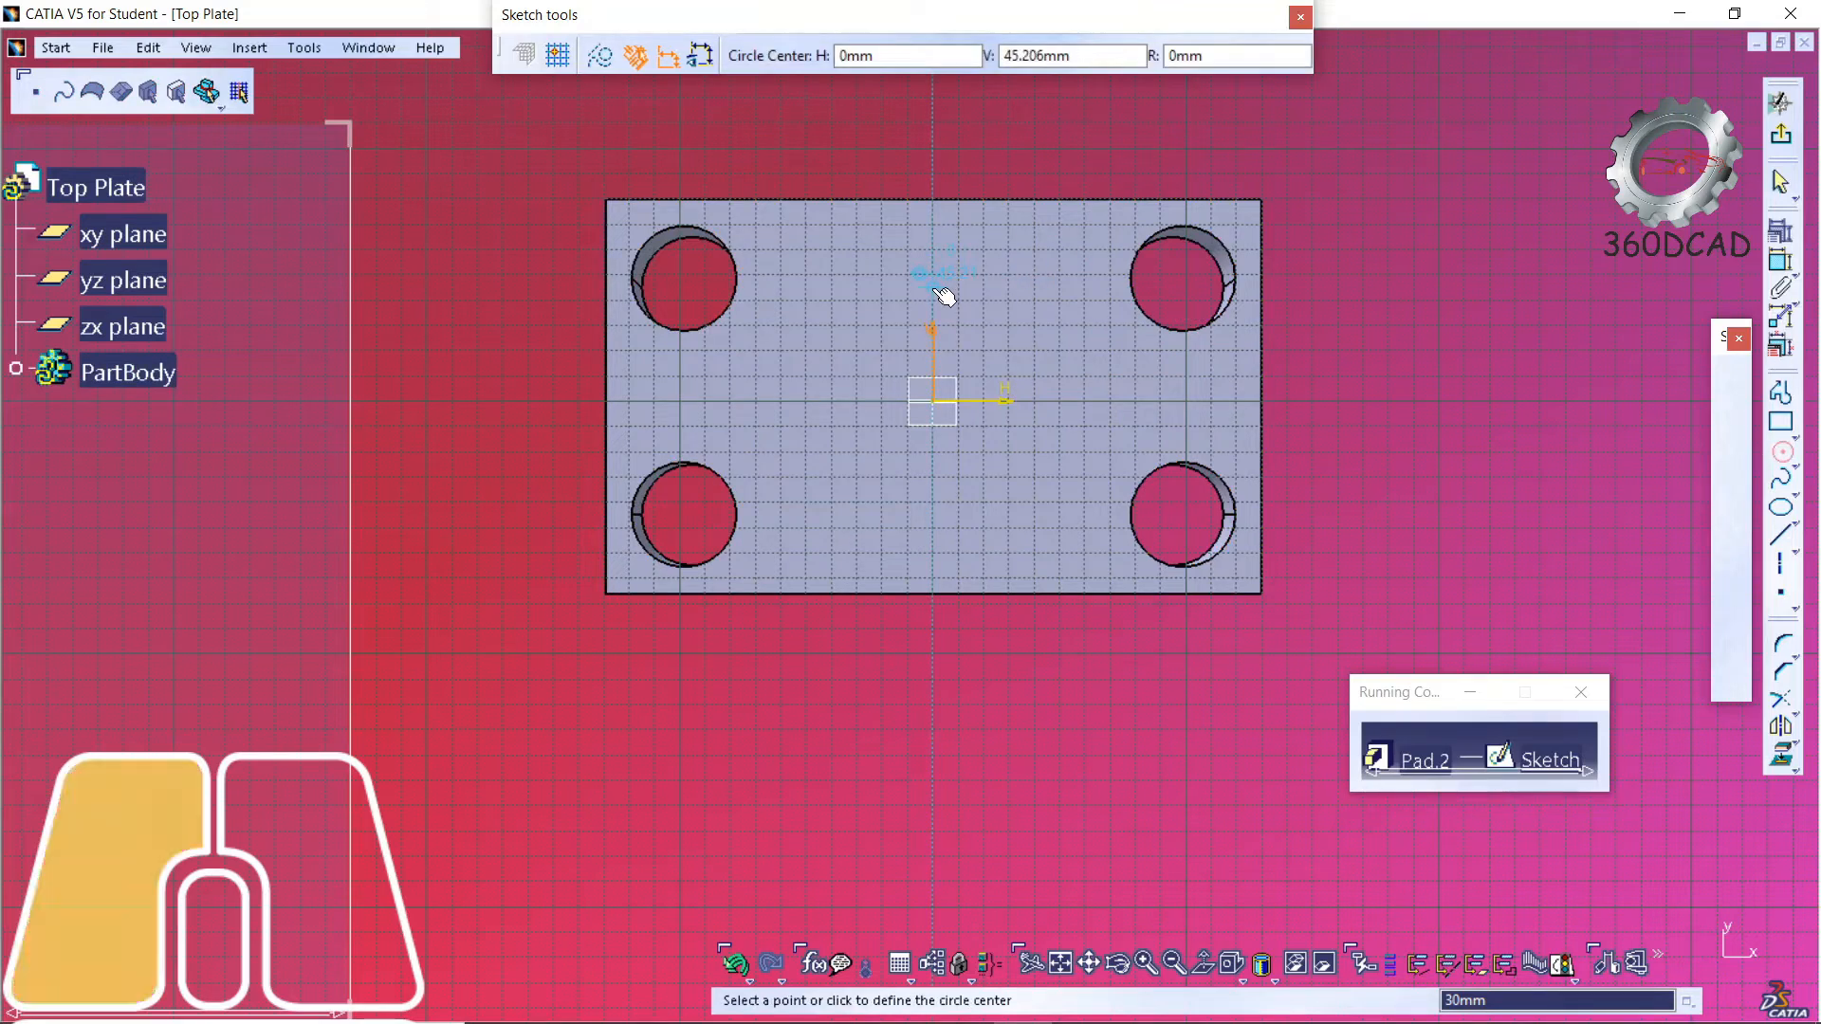
{"action": "left_click", "coordinate": [942, 278]}
{"action": "left_click", "coordinate": [987, 267]}
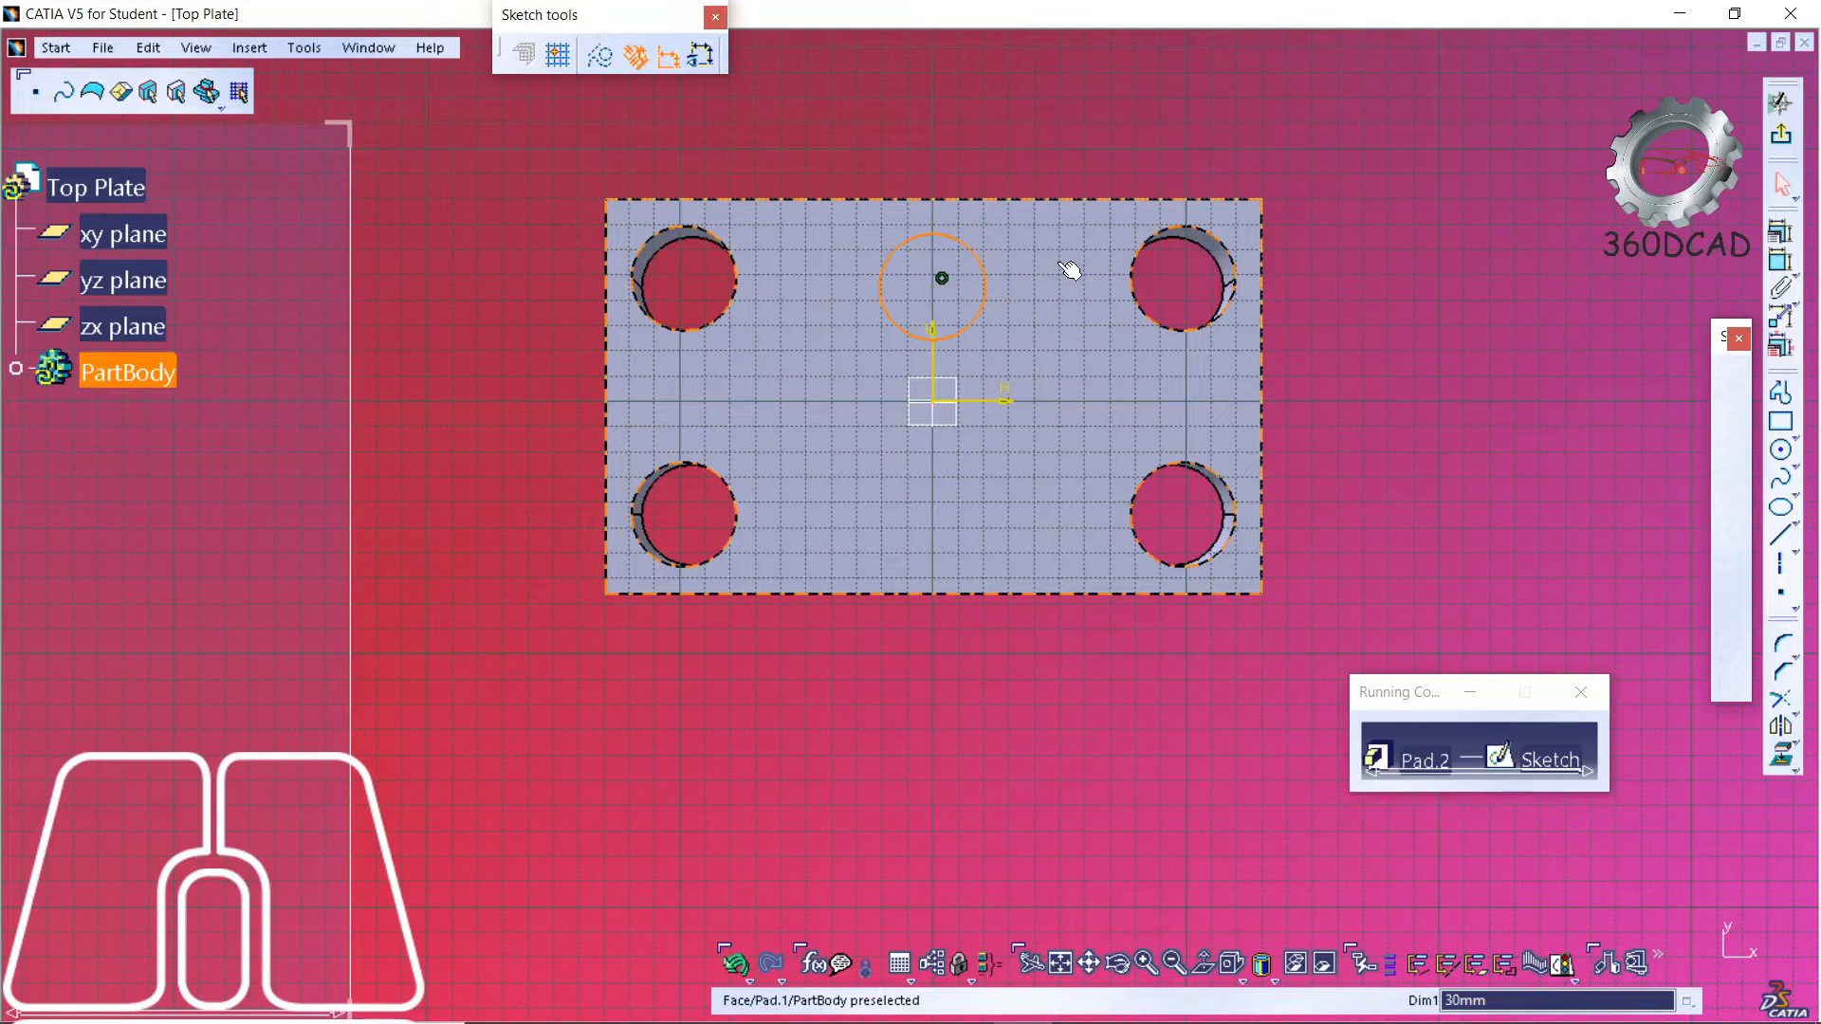
{"action": "left_click", "coordinate": [1780, 261]}
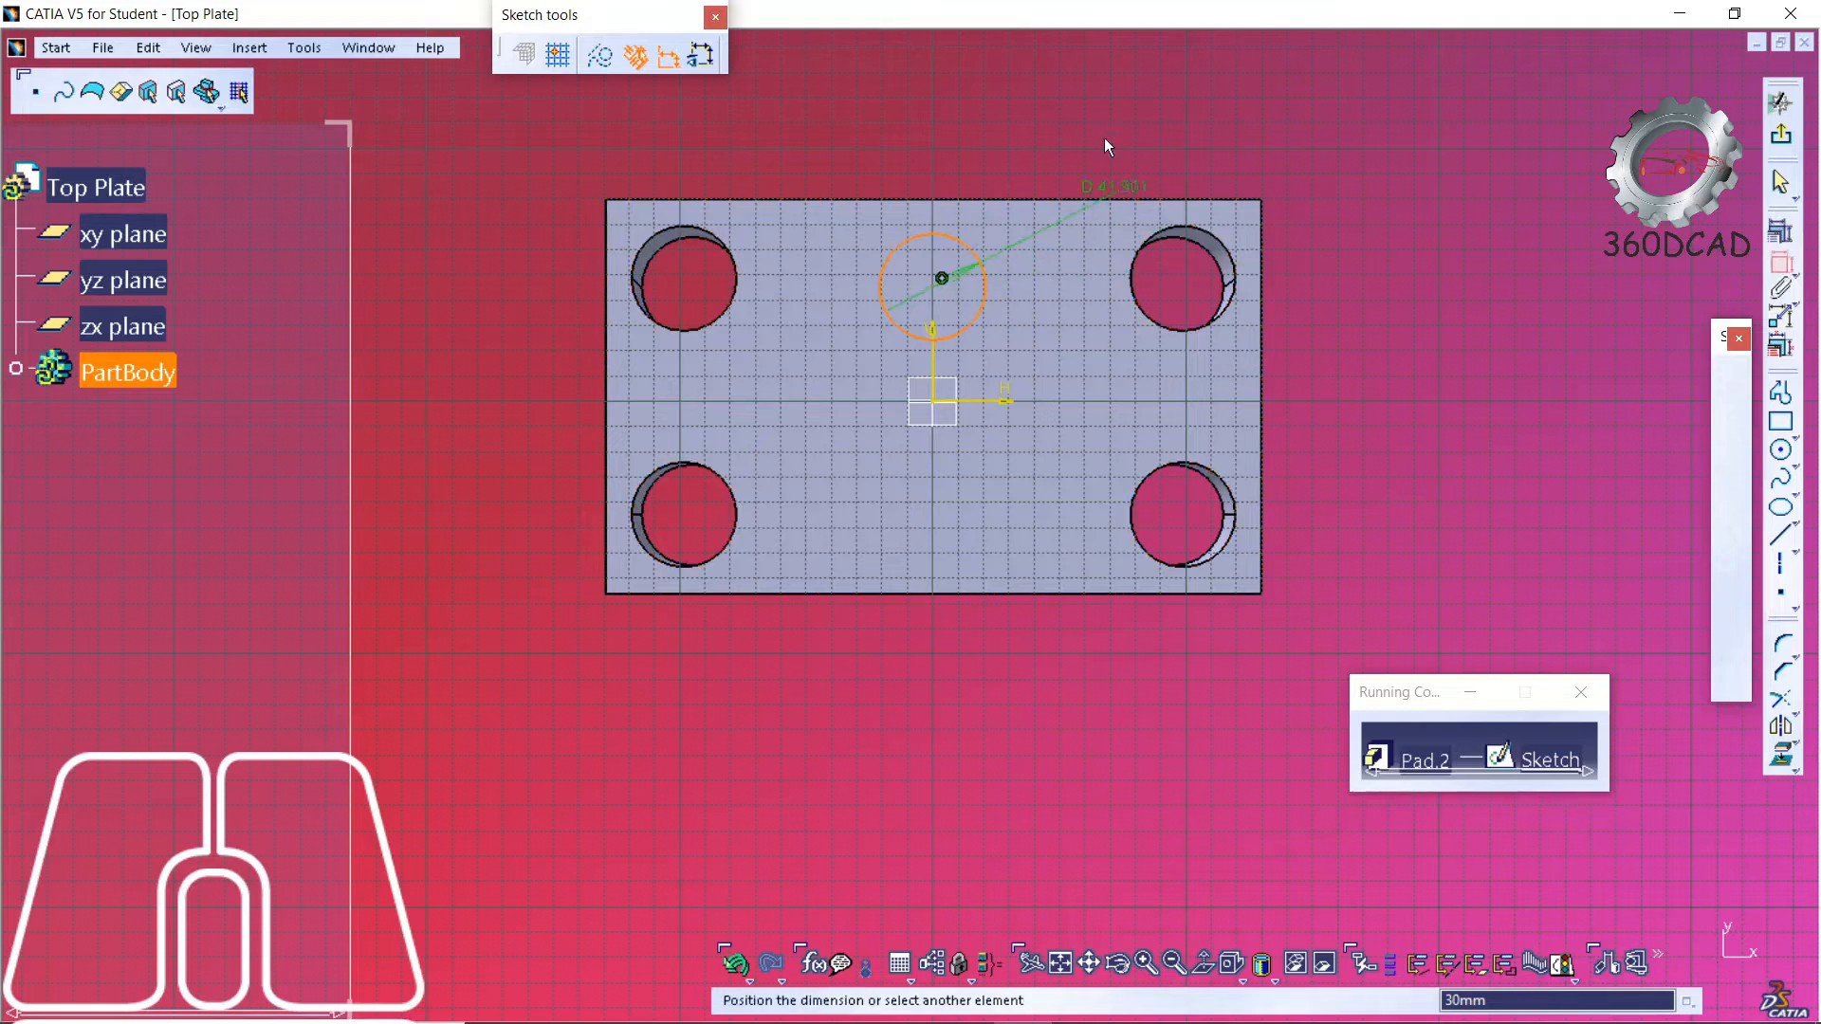
{"action": "left_click", "coordinate": [1098, 137]}
{"action": "double_click", "coordinate": [1100, 132]}
{"action": "type", "text": "50"}
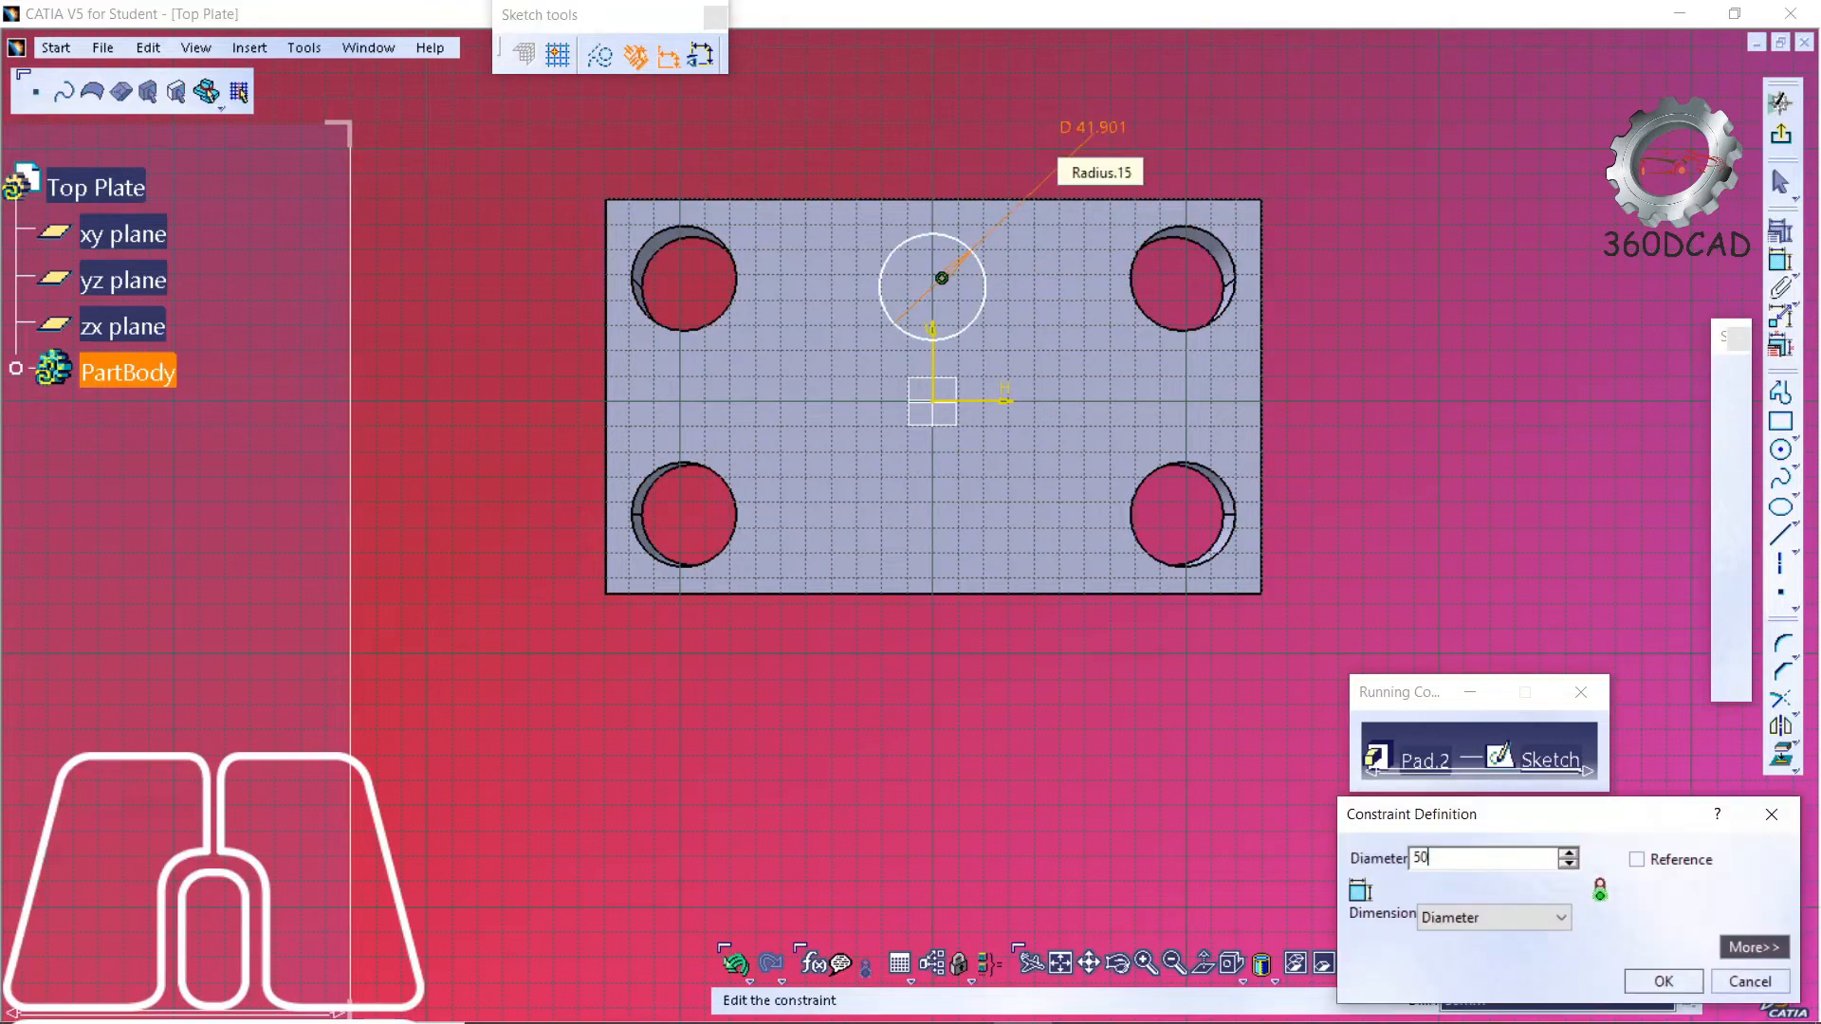
{"action": "key", "text": "Return"}
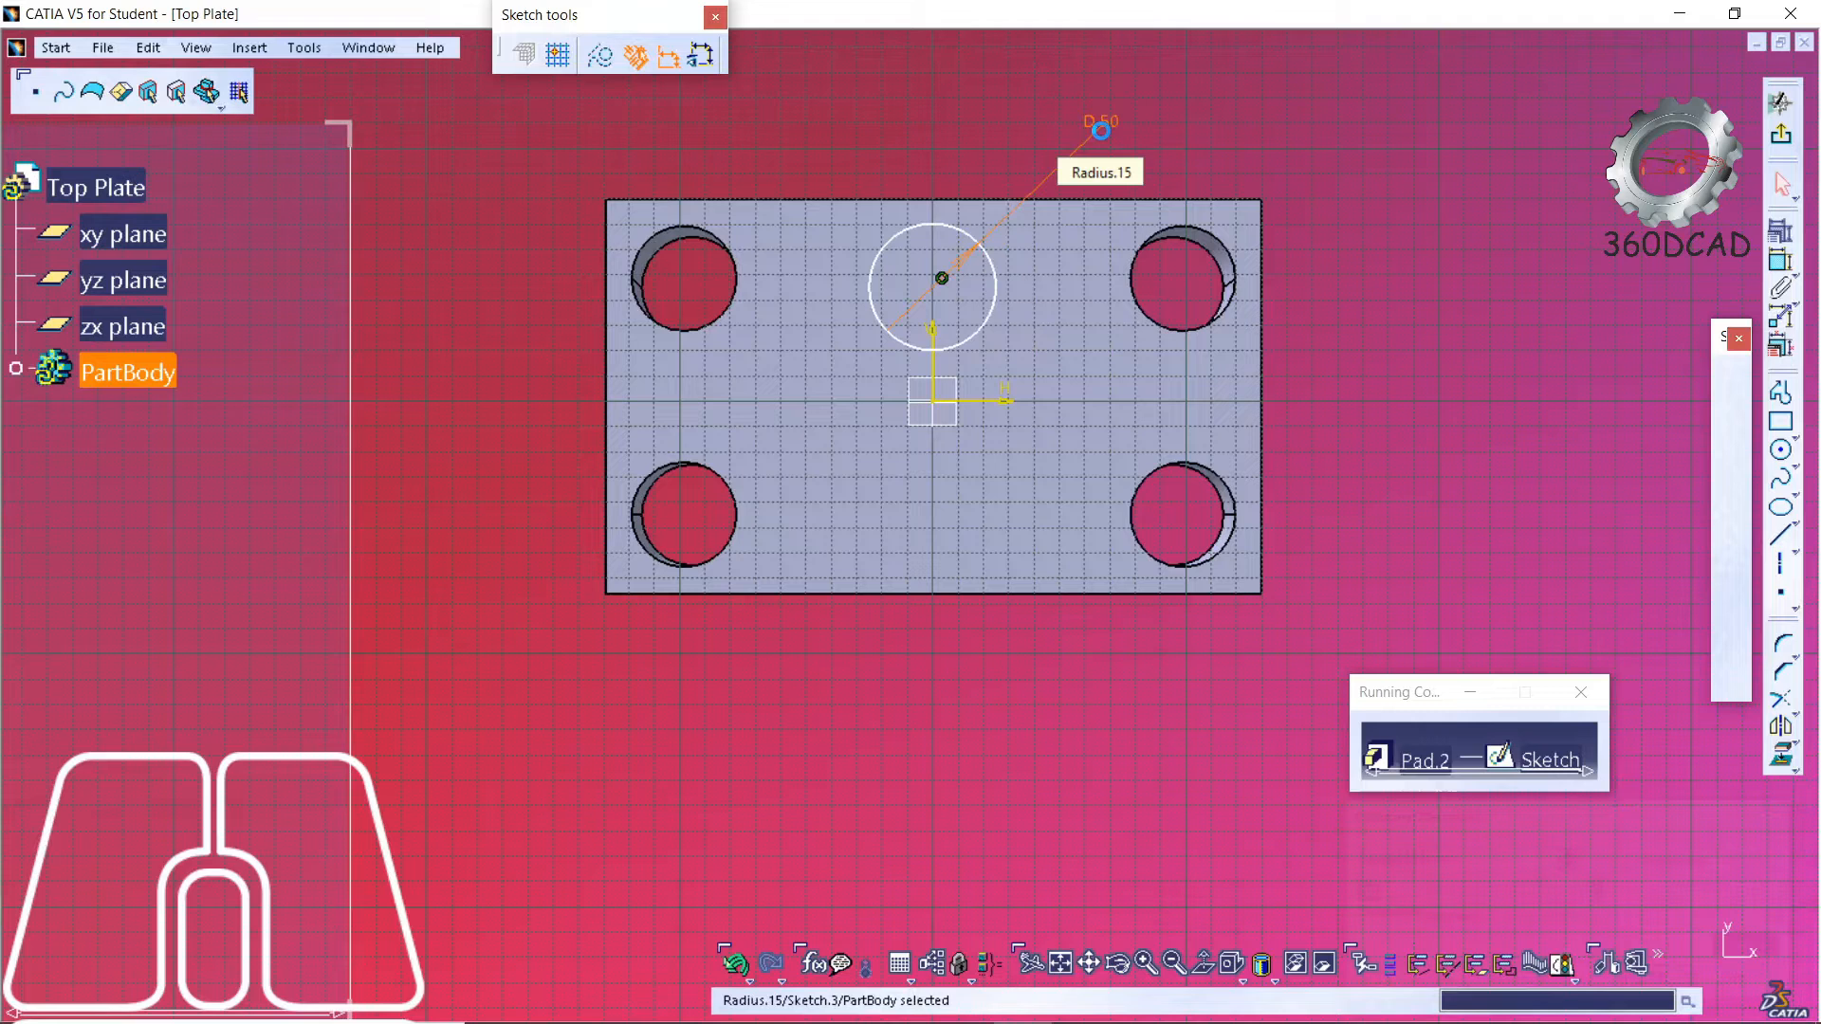
- Constrain the circle's centre to 50 mm from the plate's upper edge in the sketch
{"action": "left_click", "coordinate": [951, 269]}
{"action": "left_click", "coordinate": [1781, 261]}
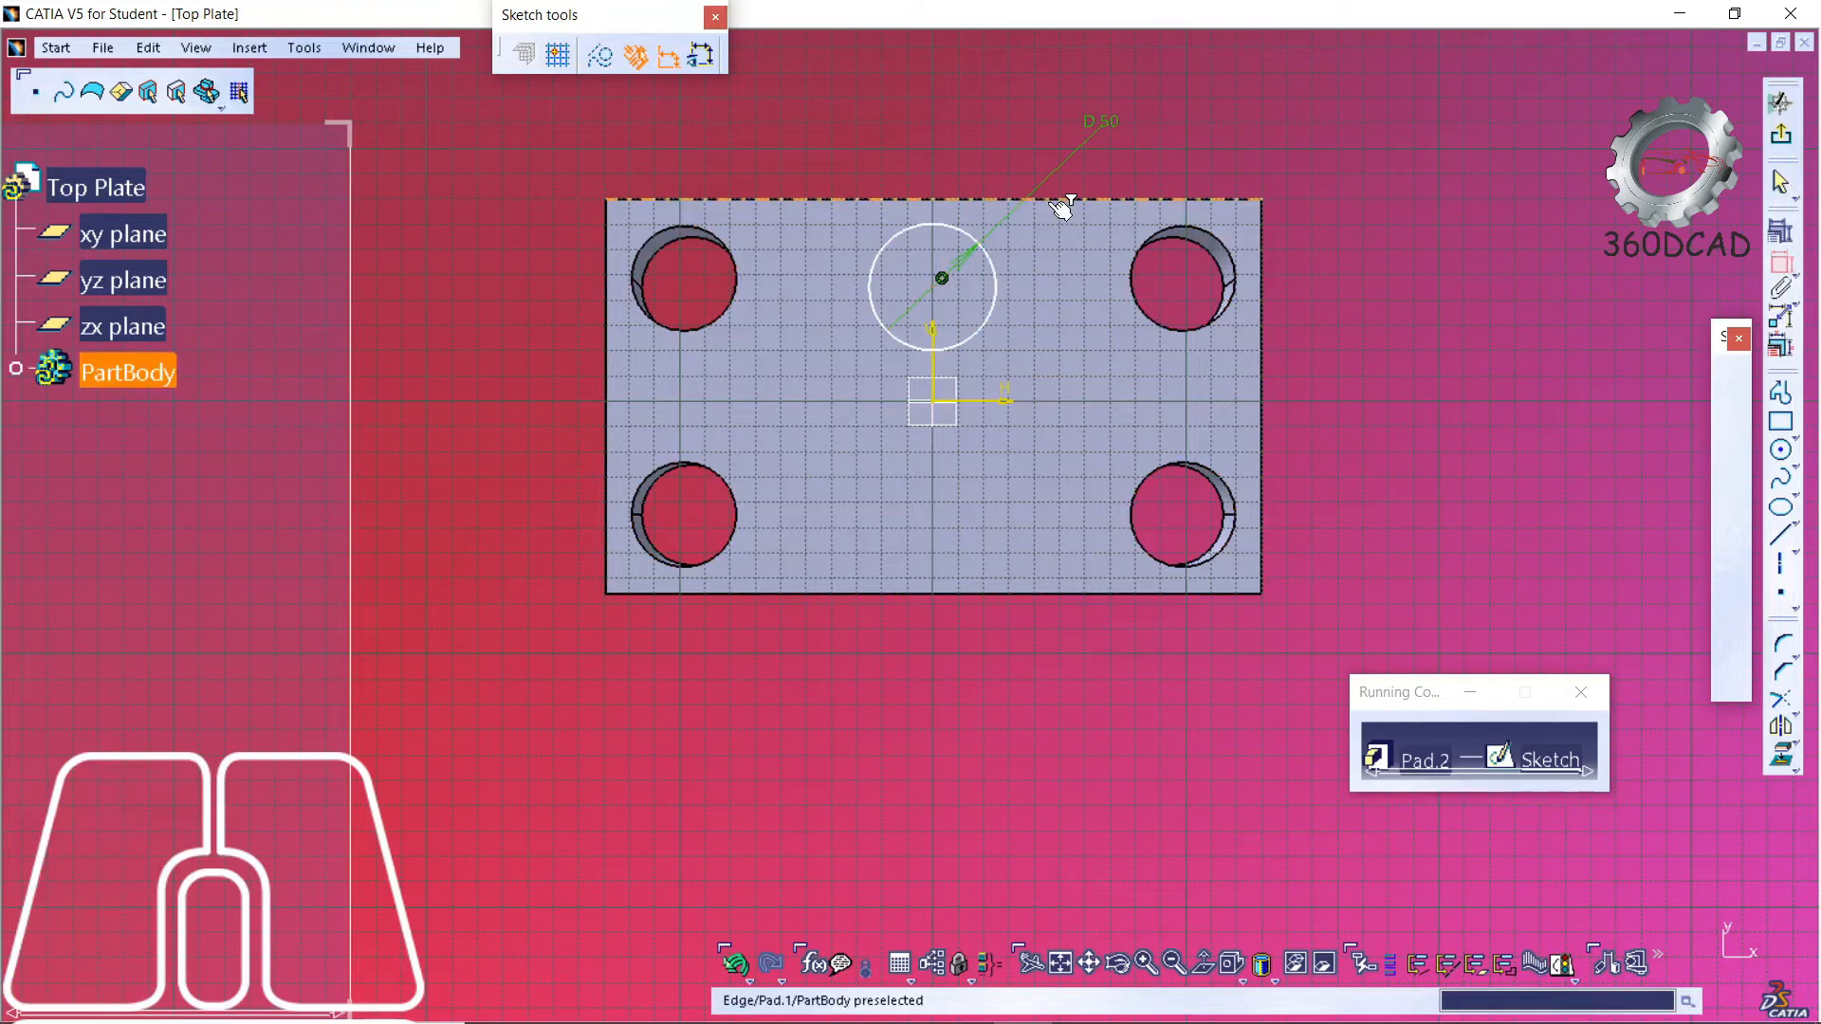
{"action": "left_click", "coordinate": [935, 285]}
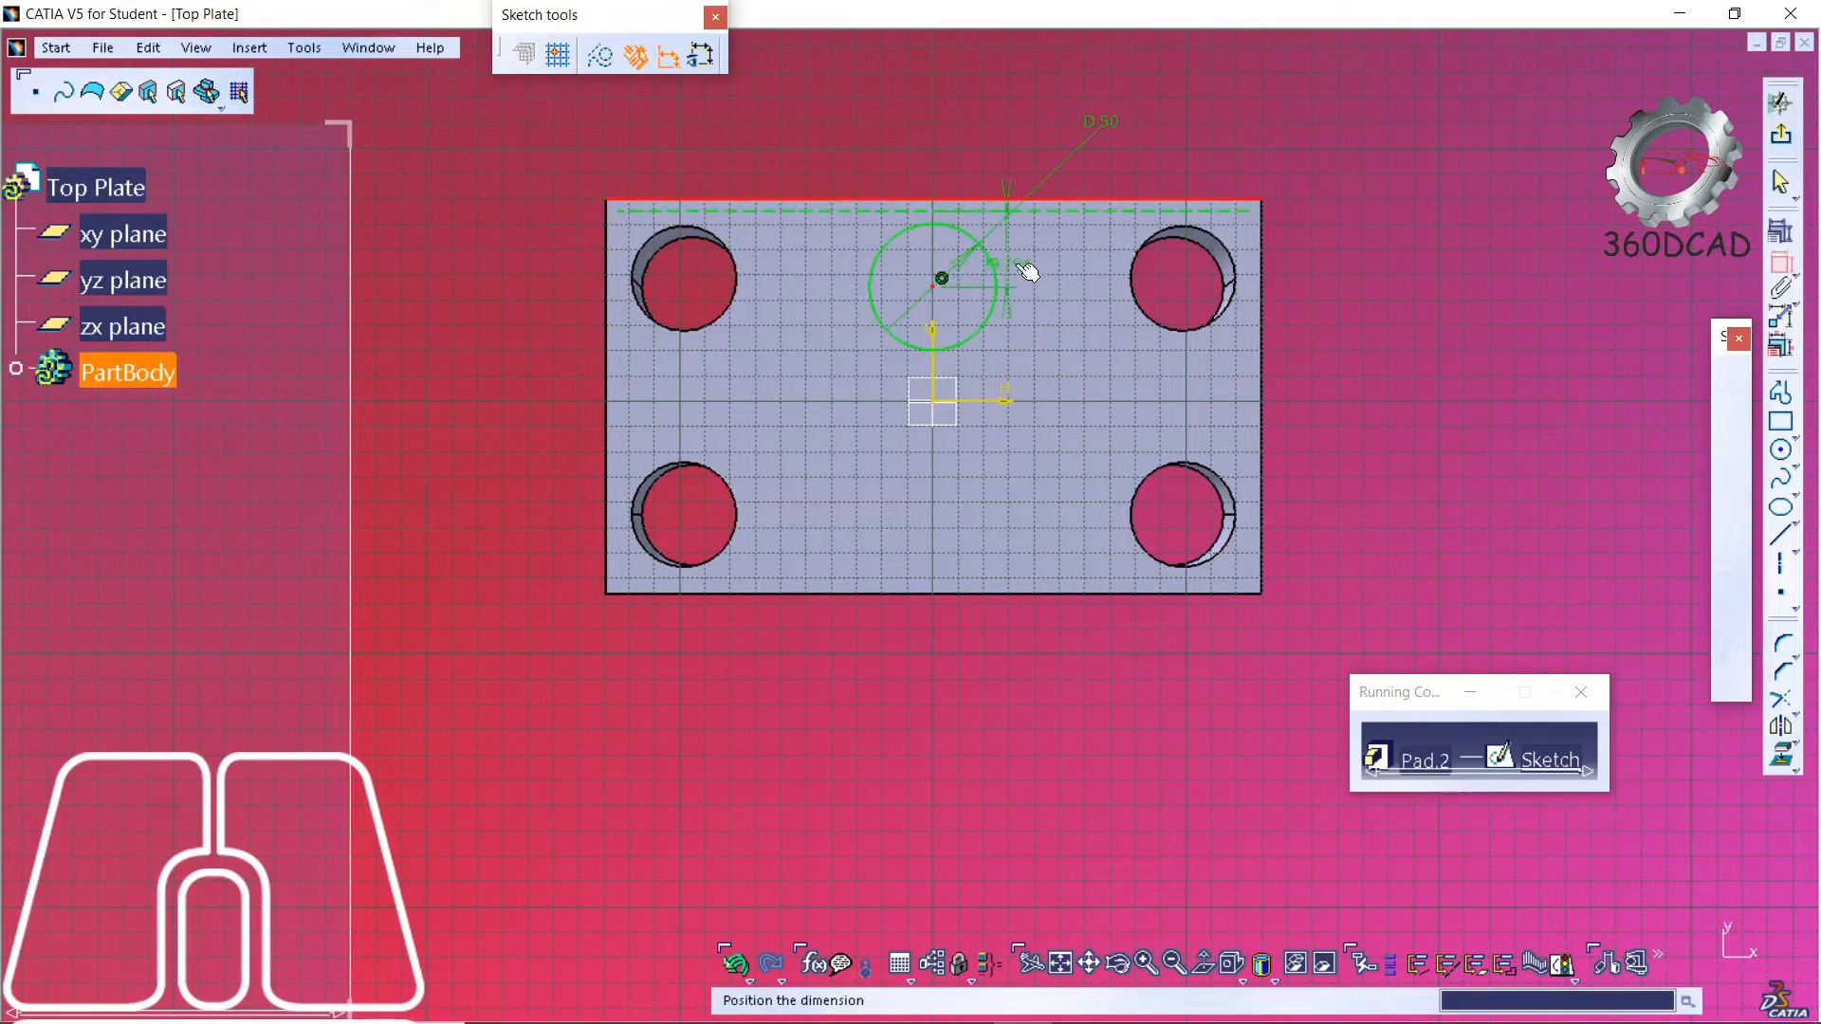
{"action": "left_click", "coordinate": [1337, 250]}
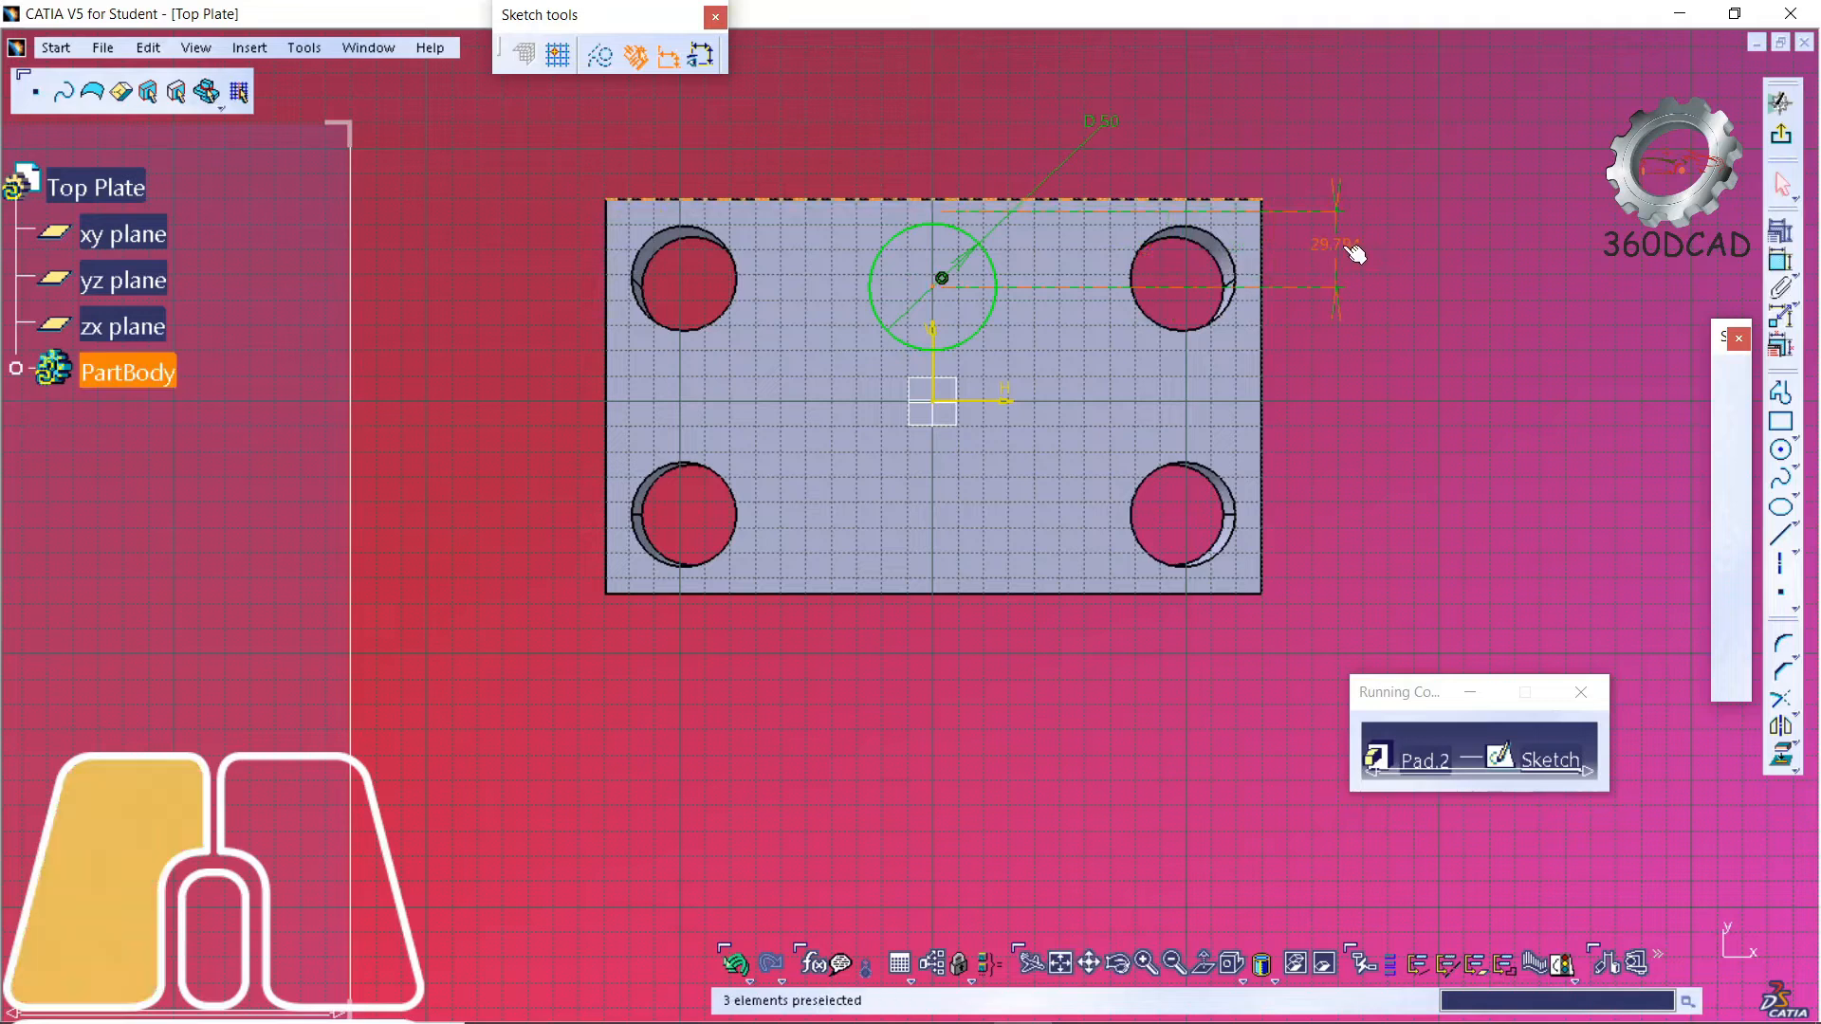
{"action": "double_click", "coordinate": [1347, 254]}
{"action": "type", "text": "50"}
{"action": "key", "text": "Return"}
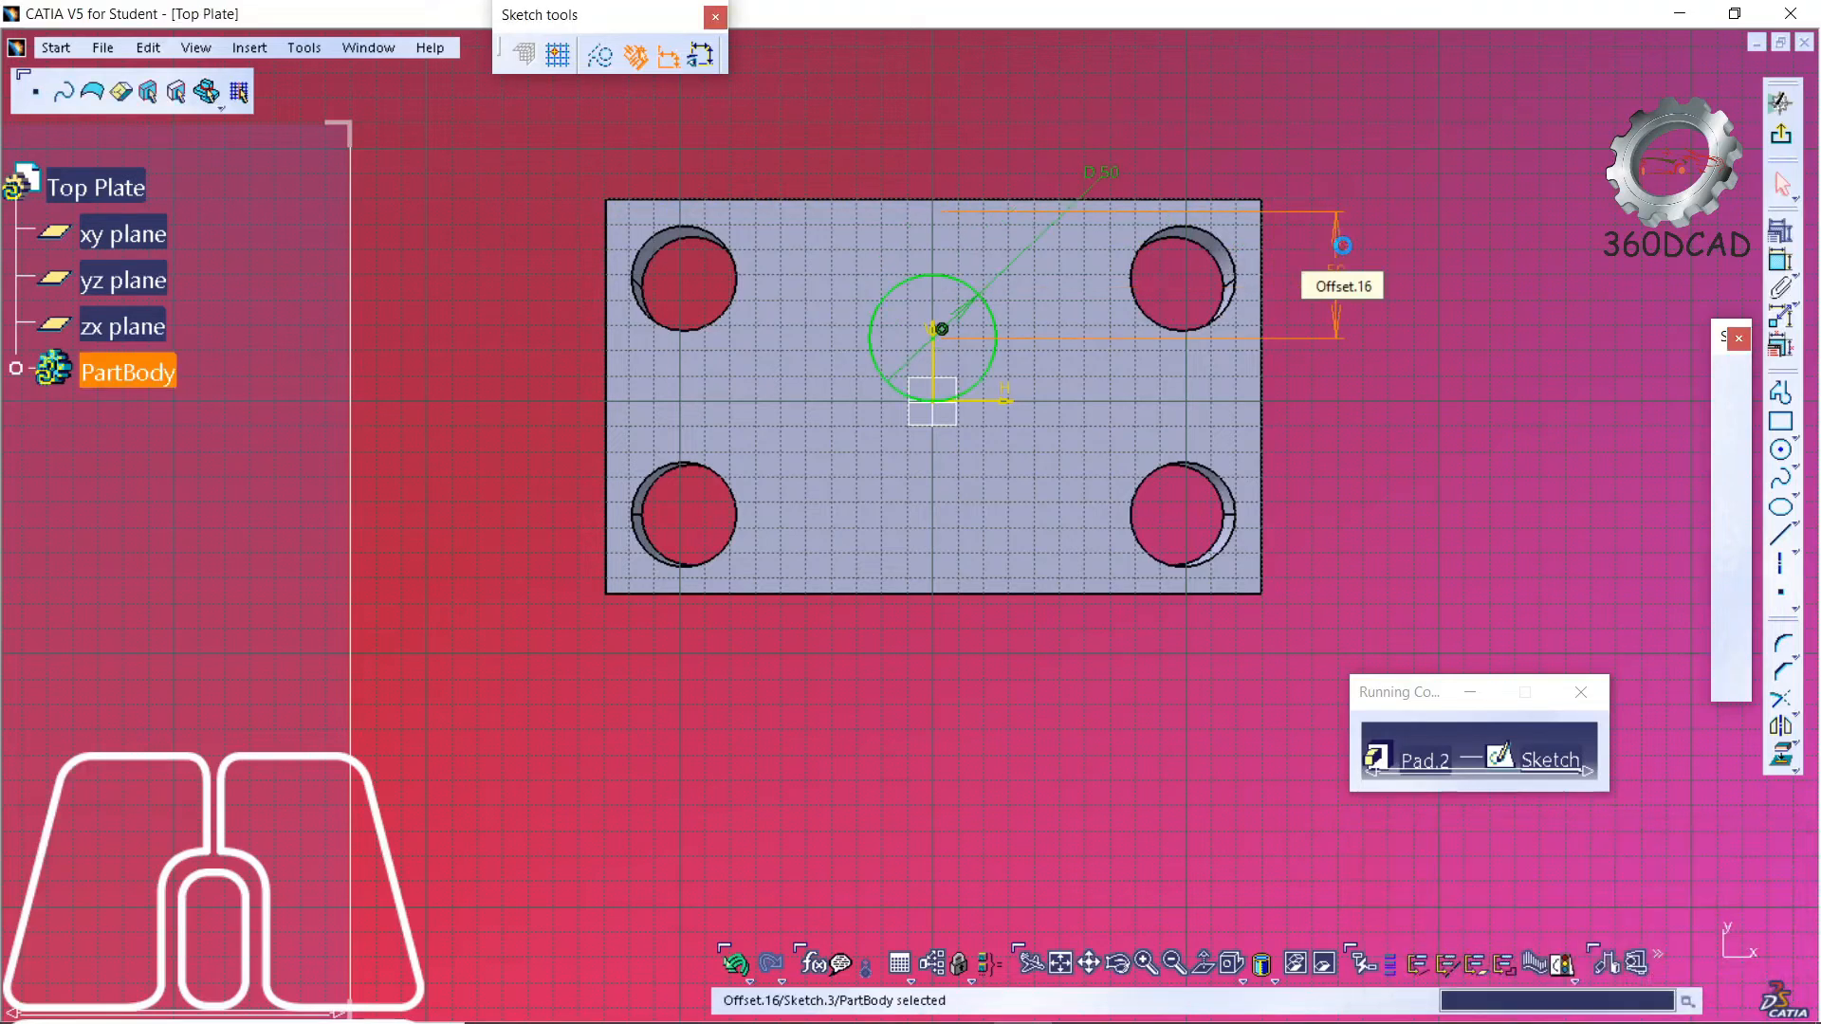
- Finish the circle sketch and extrude it 90 mm downward from the plate's underside as a cylindrical shank
{"action": "left_click", "coordinate": [1779, 136]}
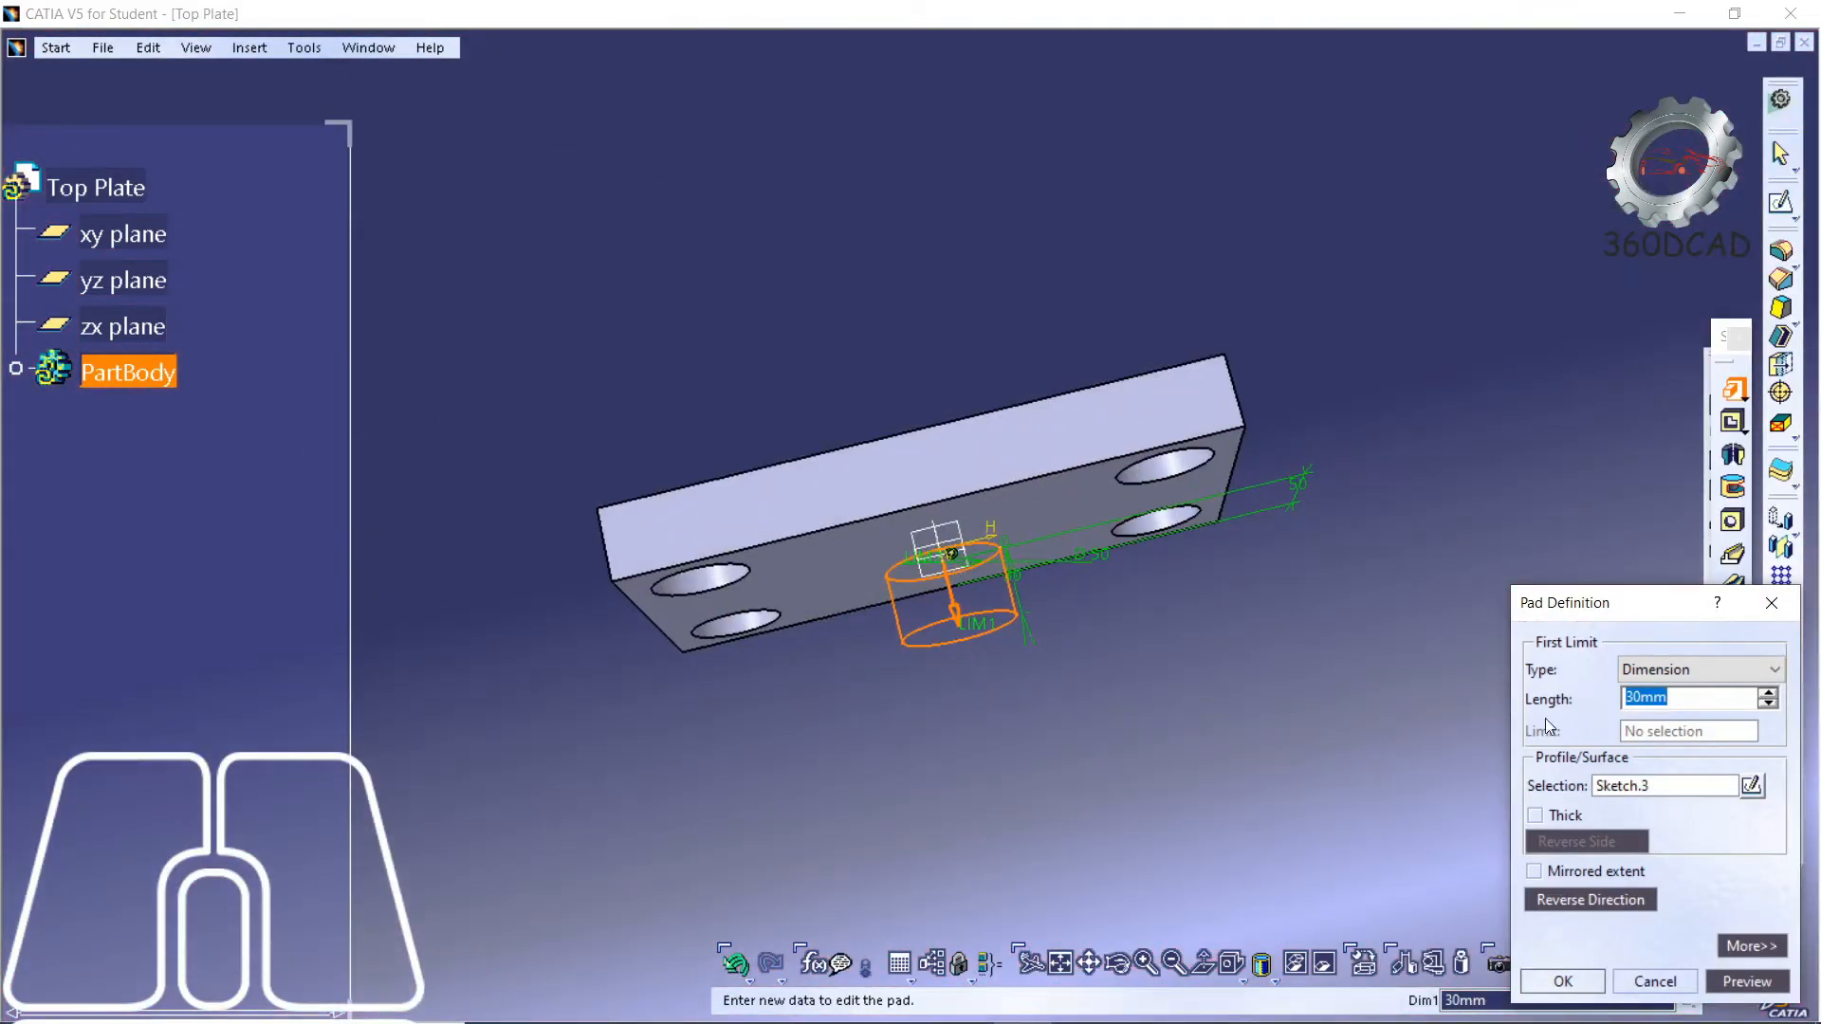
{"action": "left_click_drag", "start_coordinate": [1635, 700], "coordinate": [1618, 696]}
{"action": "type", "text": "9"}
{"action": "left_click", "coordinate": [1745, 982]}
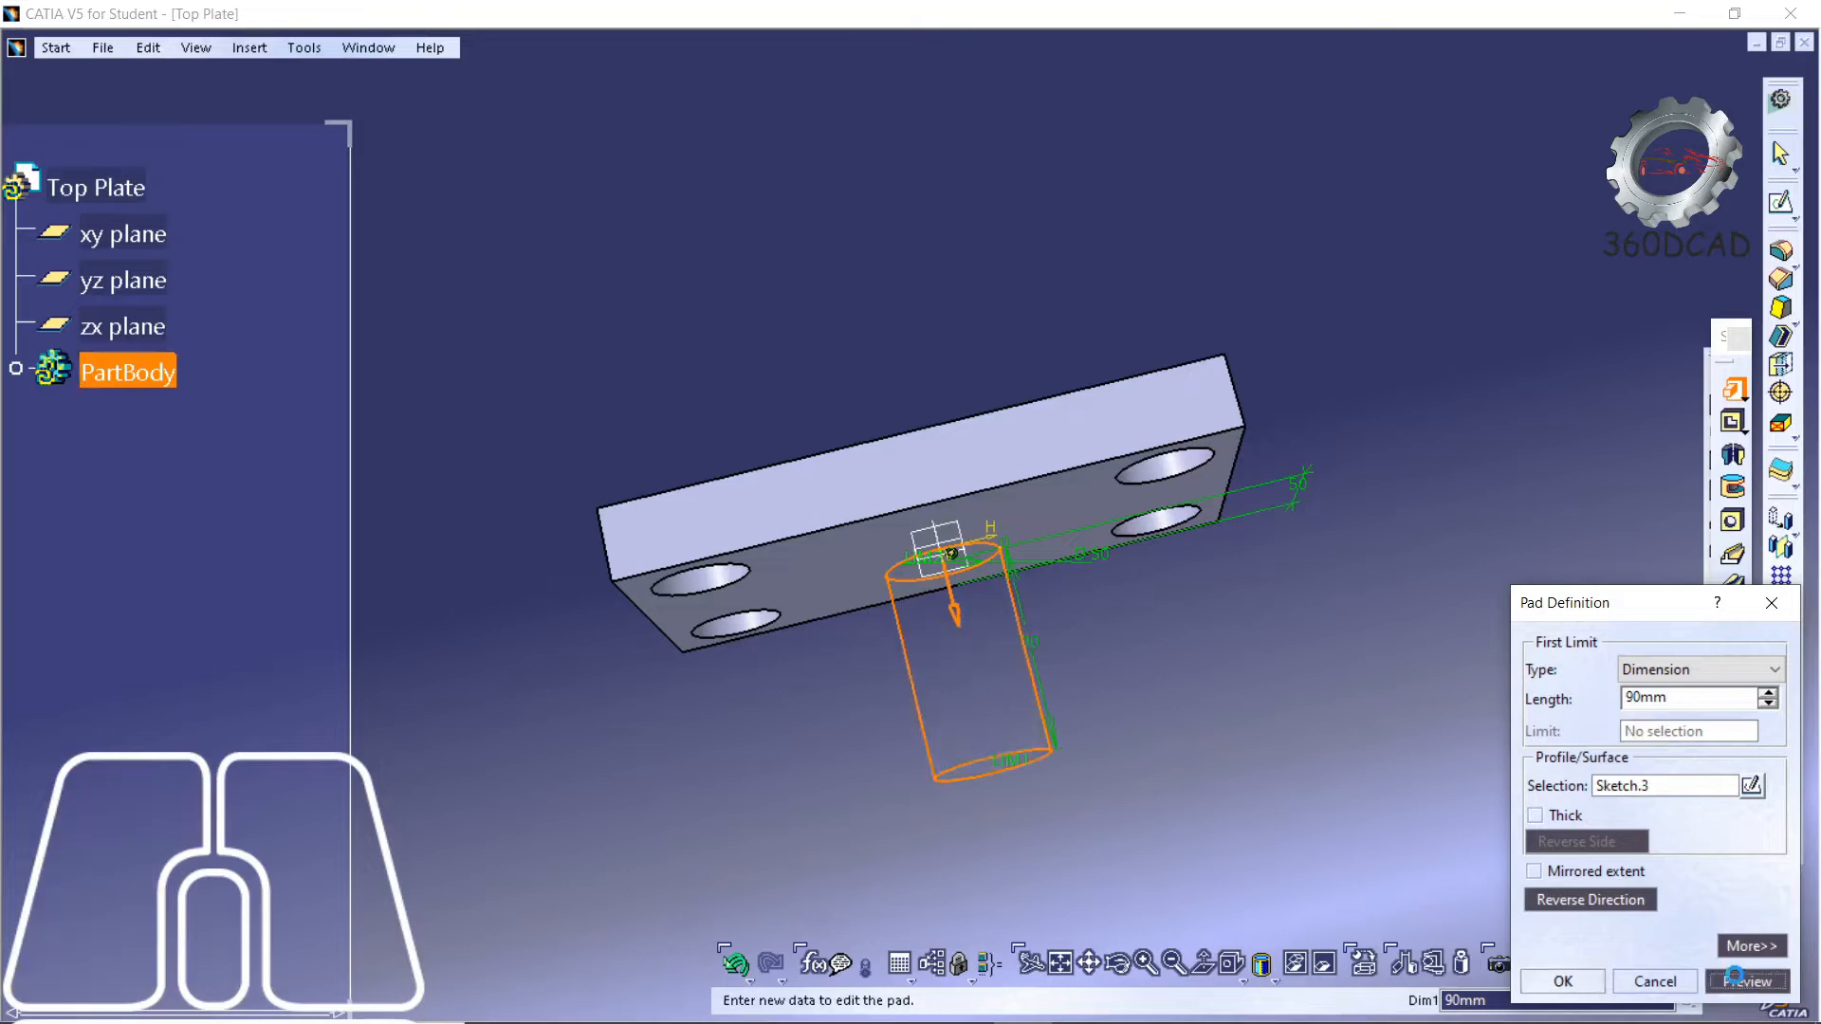
{"action": "left_click", "coordinate": [1563, 982]}
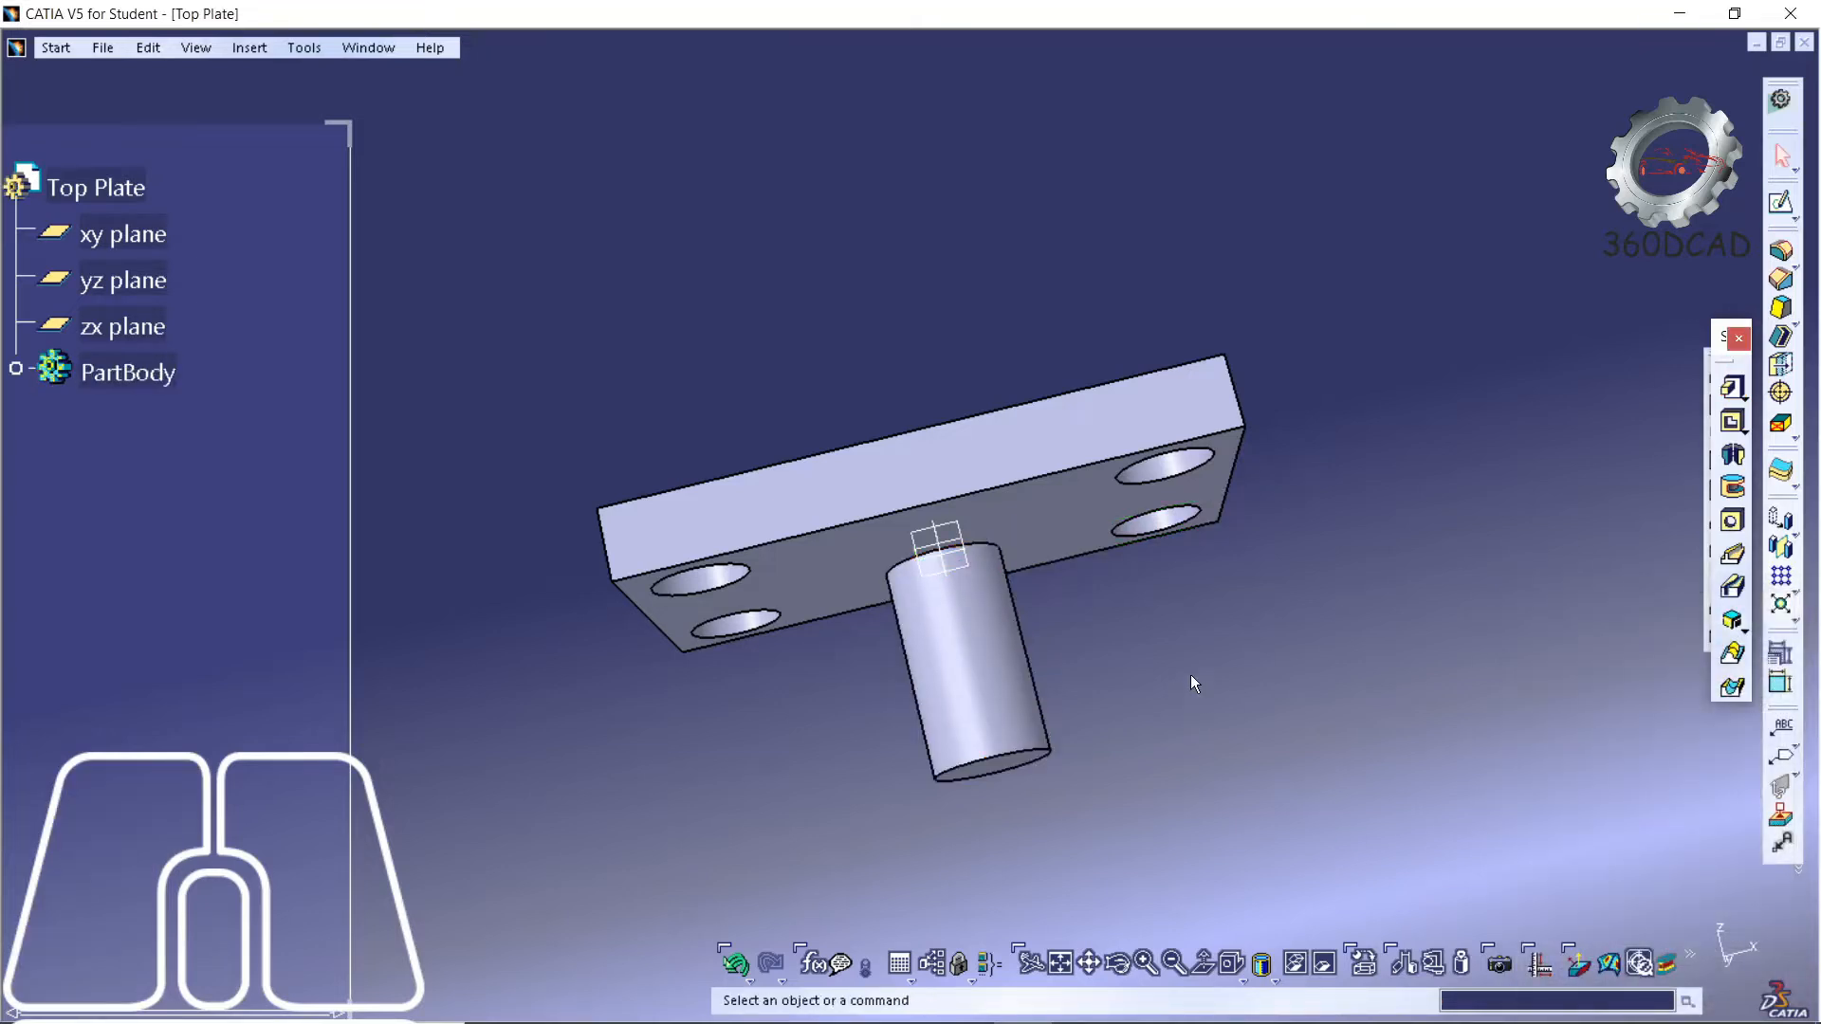
- Save the finished part as Top Plate in the Press tool folder
{"action": "middle_click_drag", "start_coordinate": [1191, 674], "coordinate": [1115, 860]}
{"action": "left_click", "coordinate": [196, 47]}
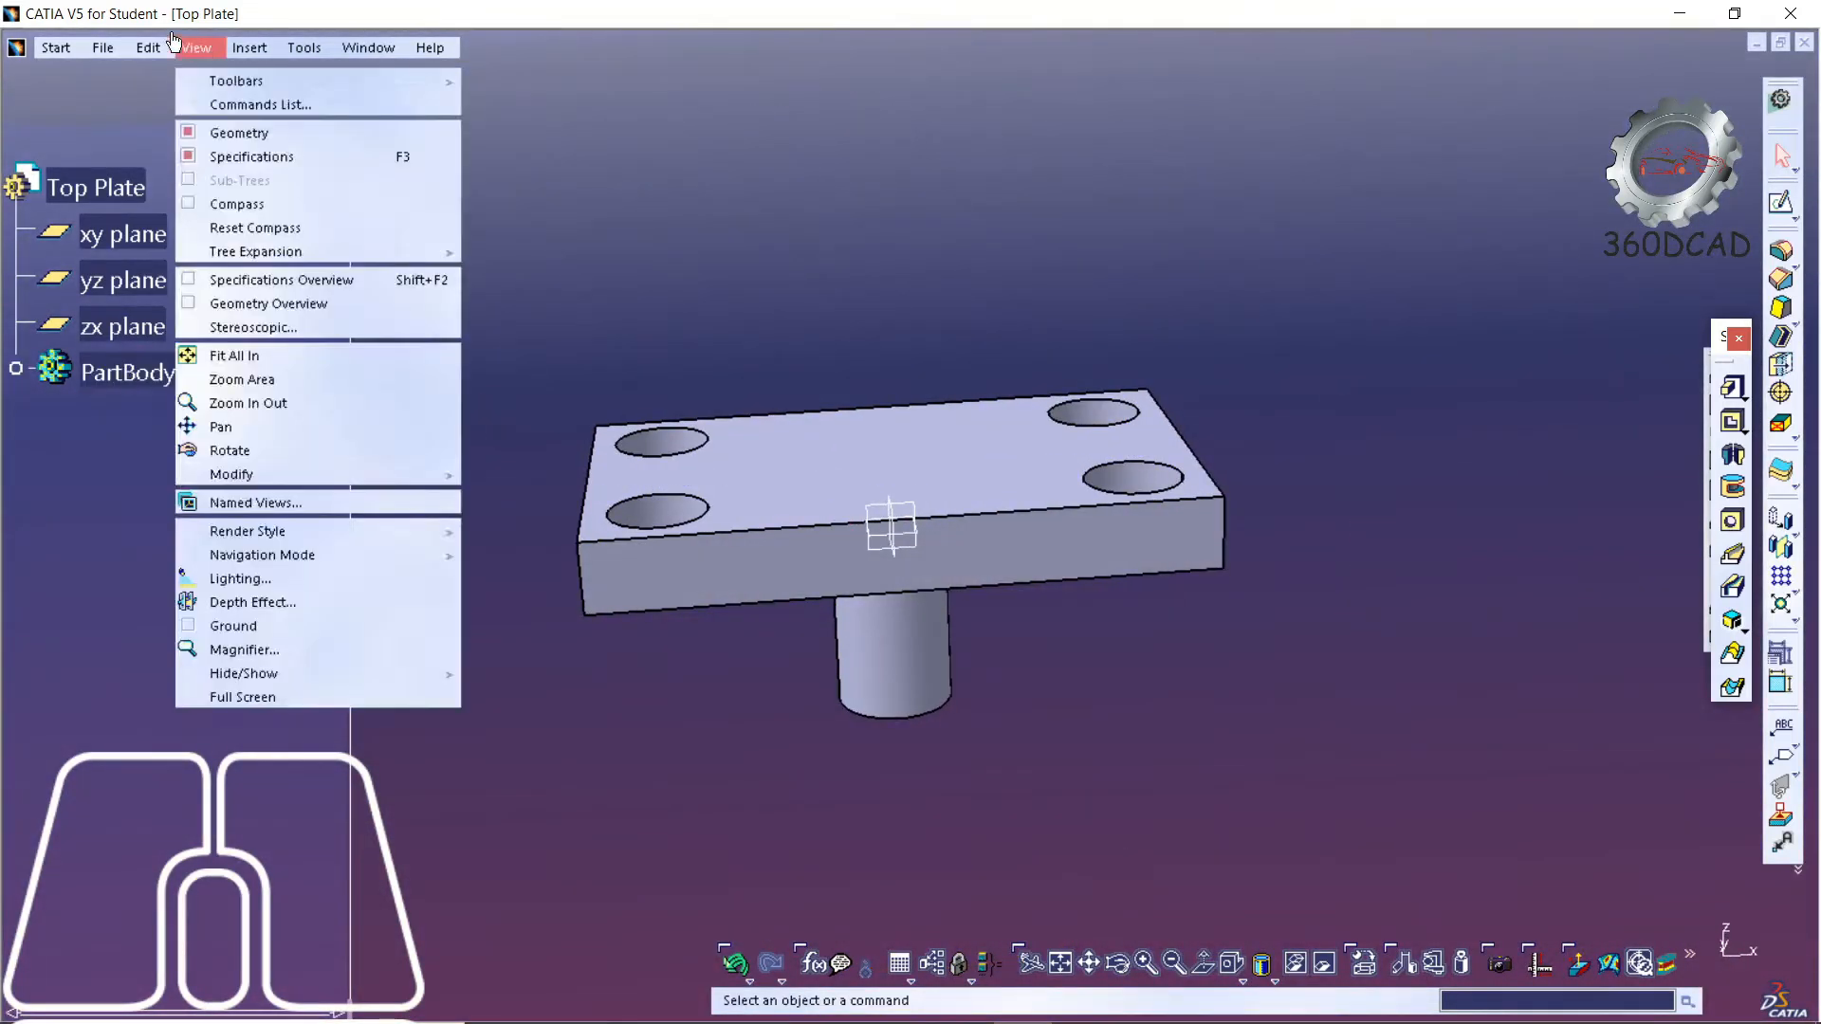
{"action": "mouse_move", "coordinate": [105, 52]}
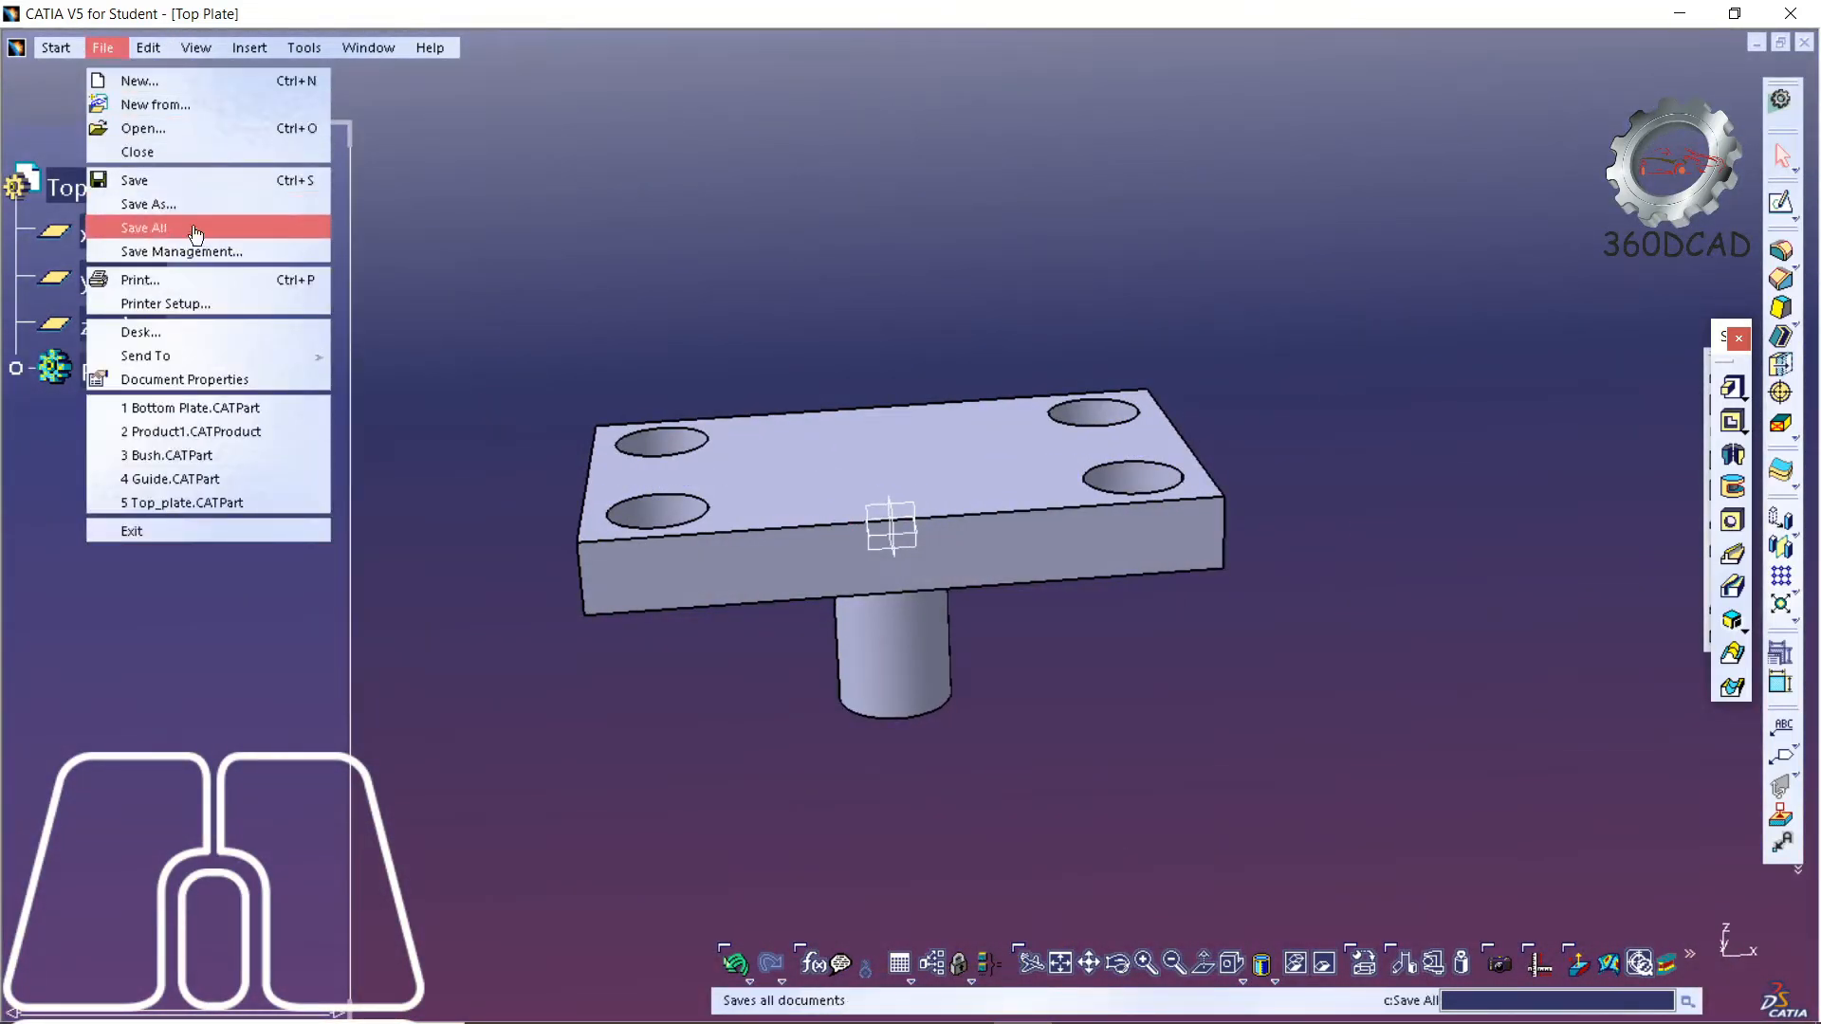
{"action": "left_click", "coordinate": [175, 180]}
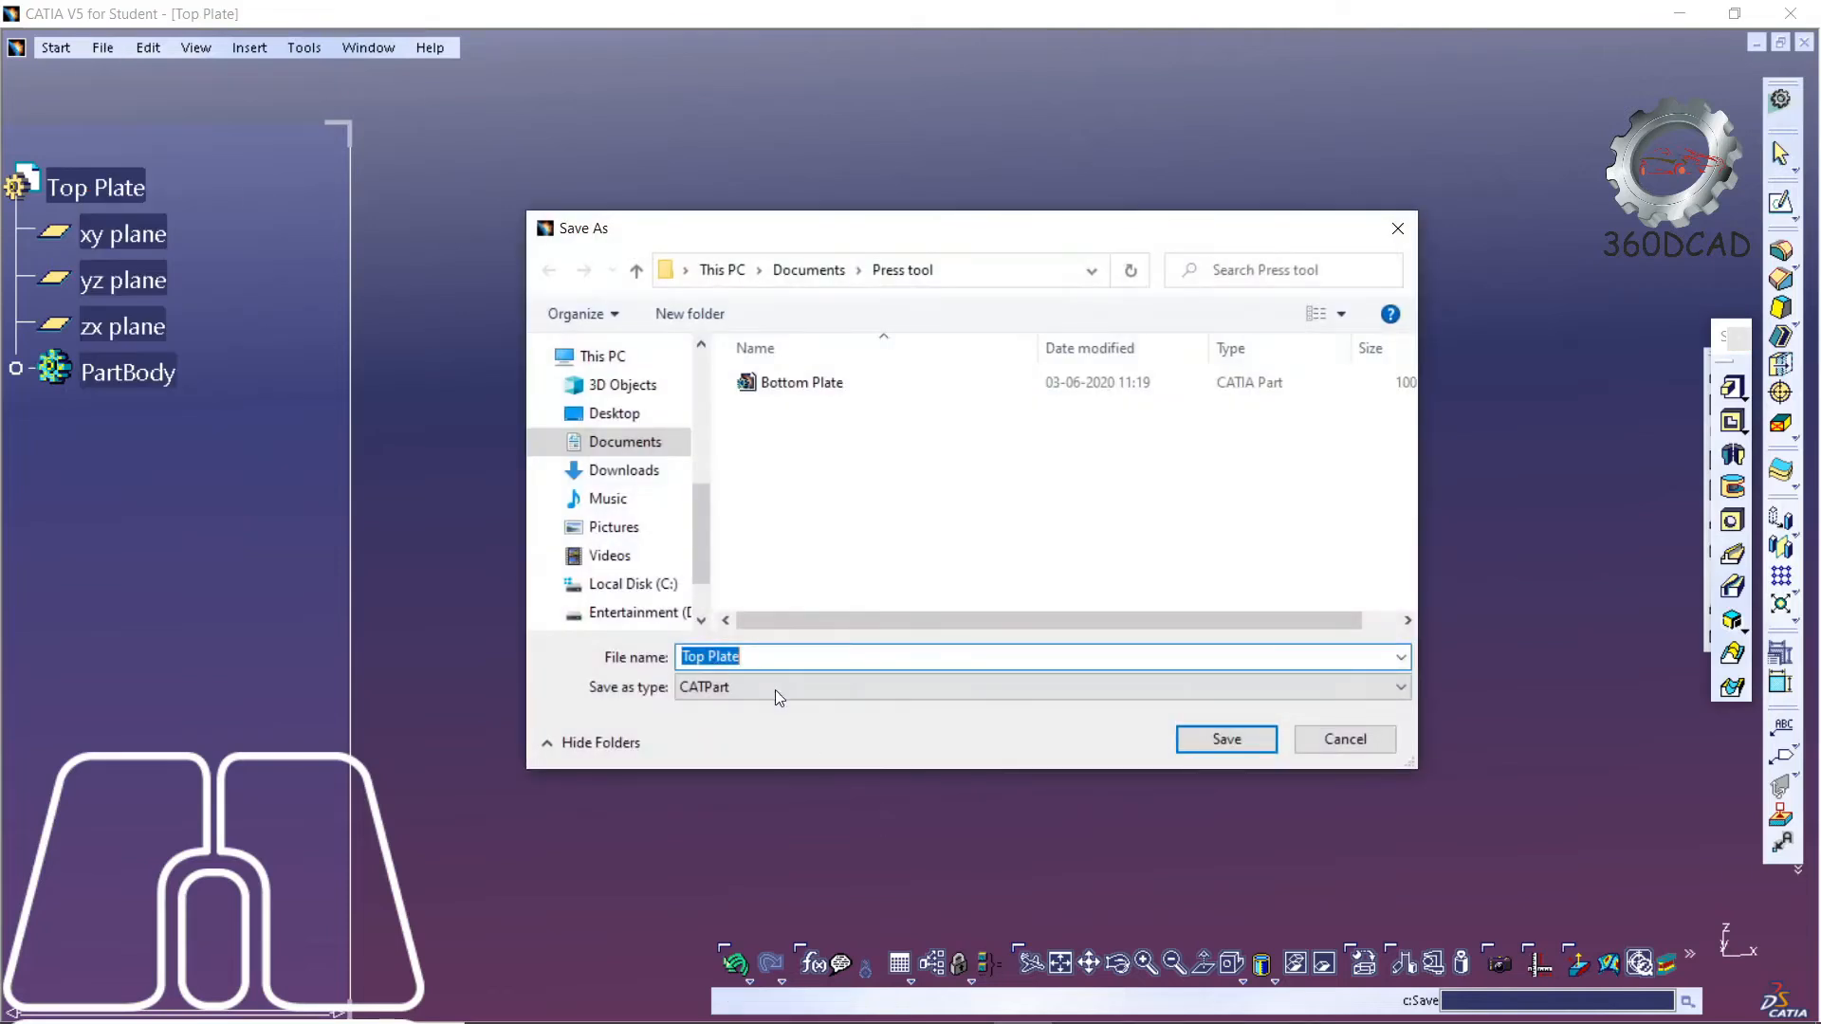
{"action": "left_click", "coordinate": [1233, 739]}
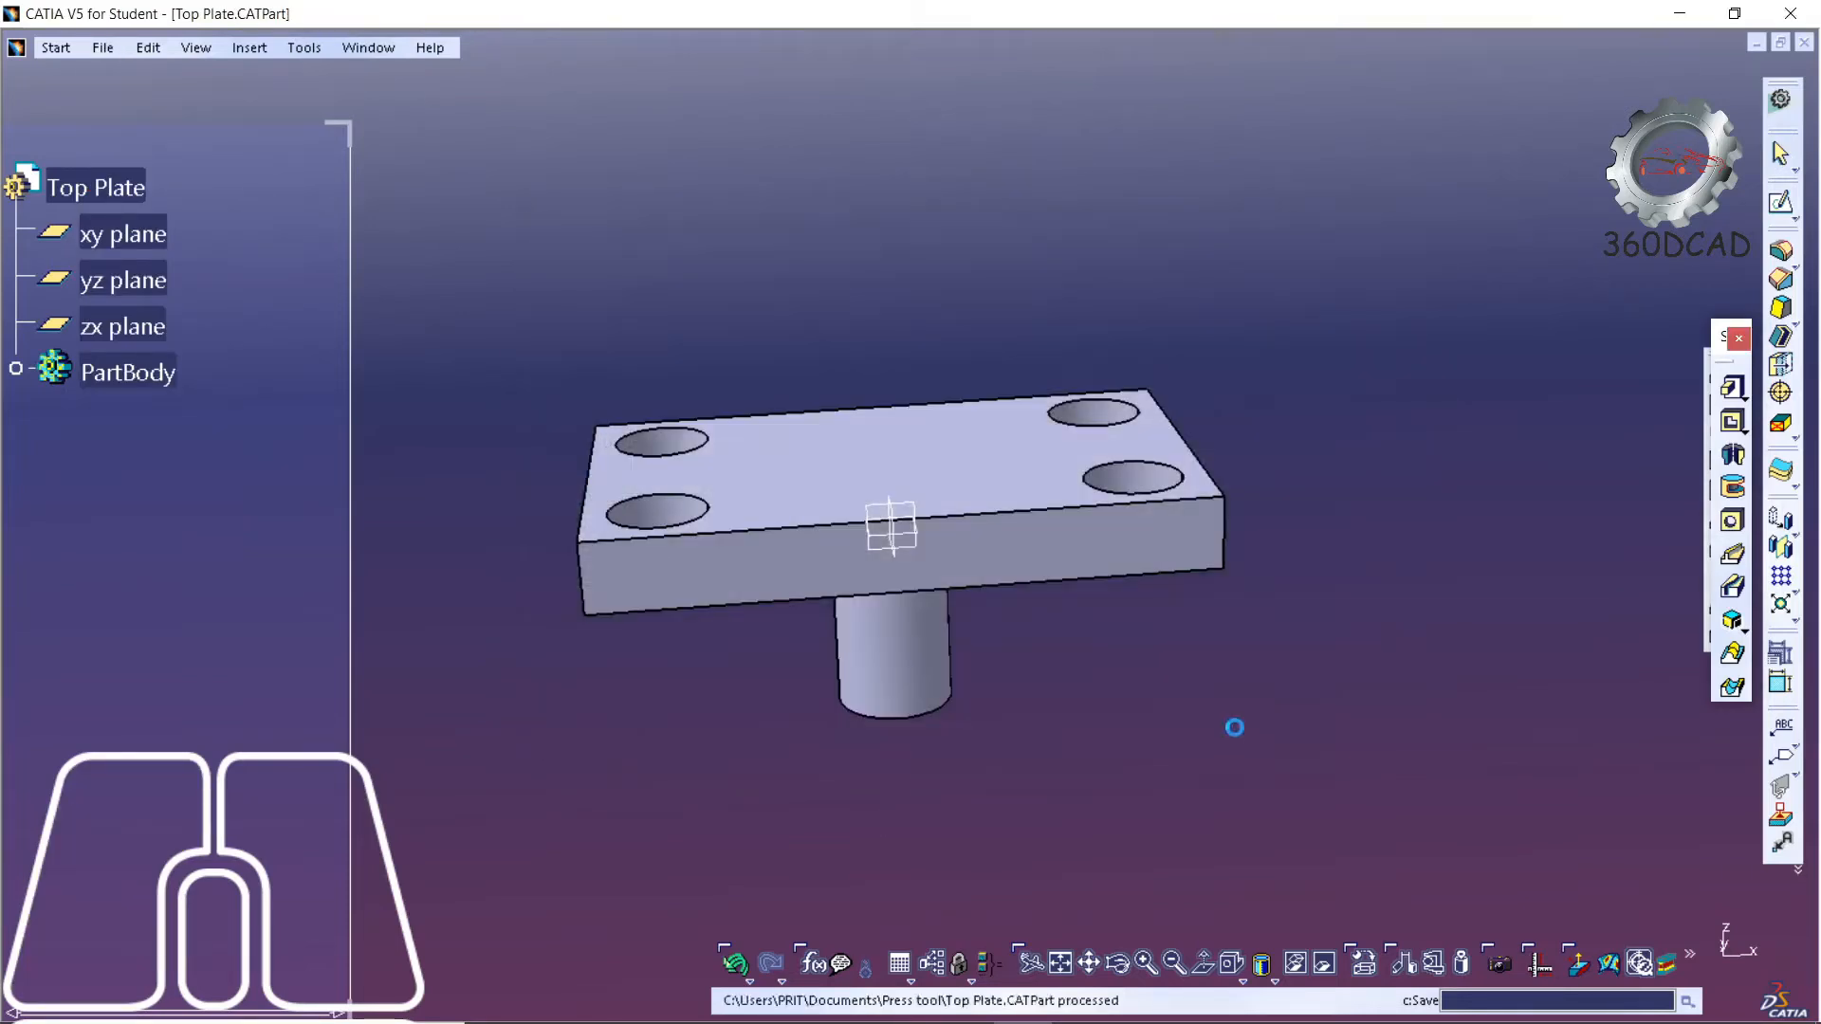
- Consult the GuidePillar figure in the PDF drawing and create a new CATIA part named GuidePiller
{"action": "key", "text": "alt+Tab"}
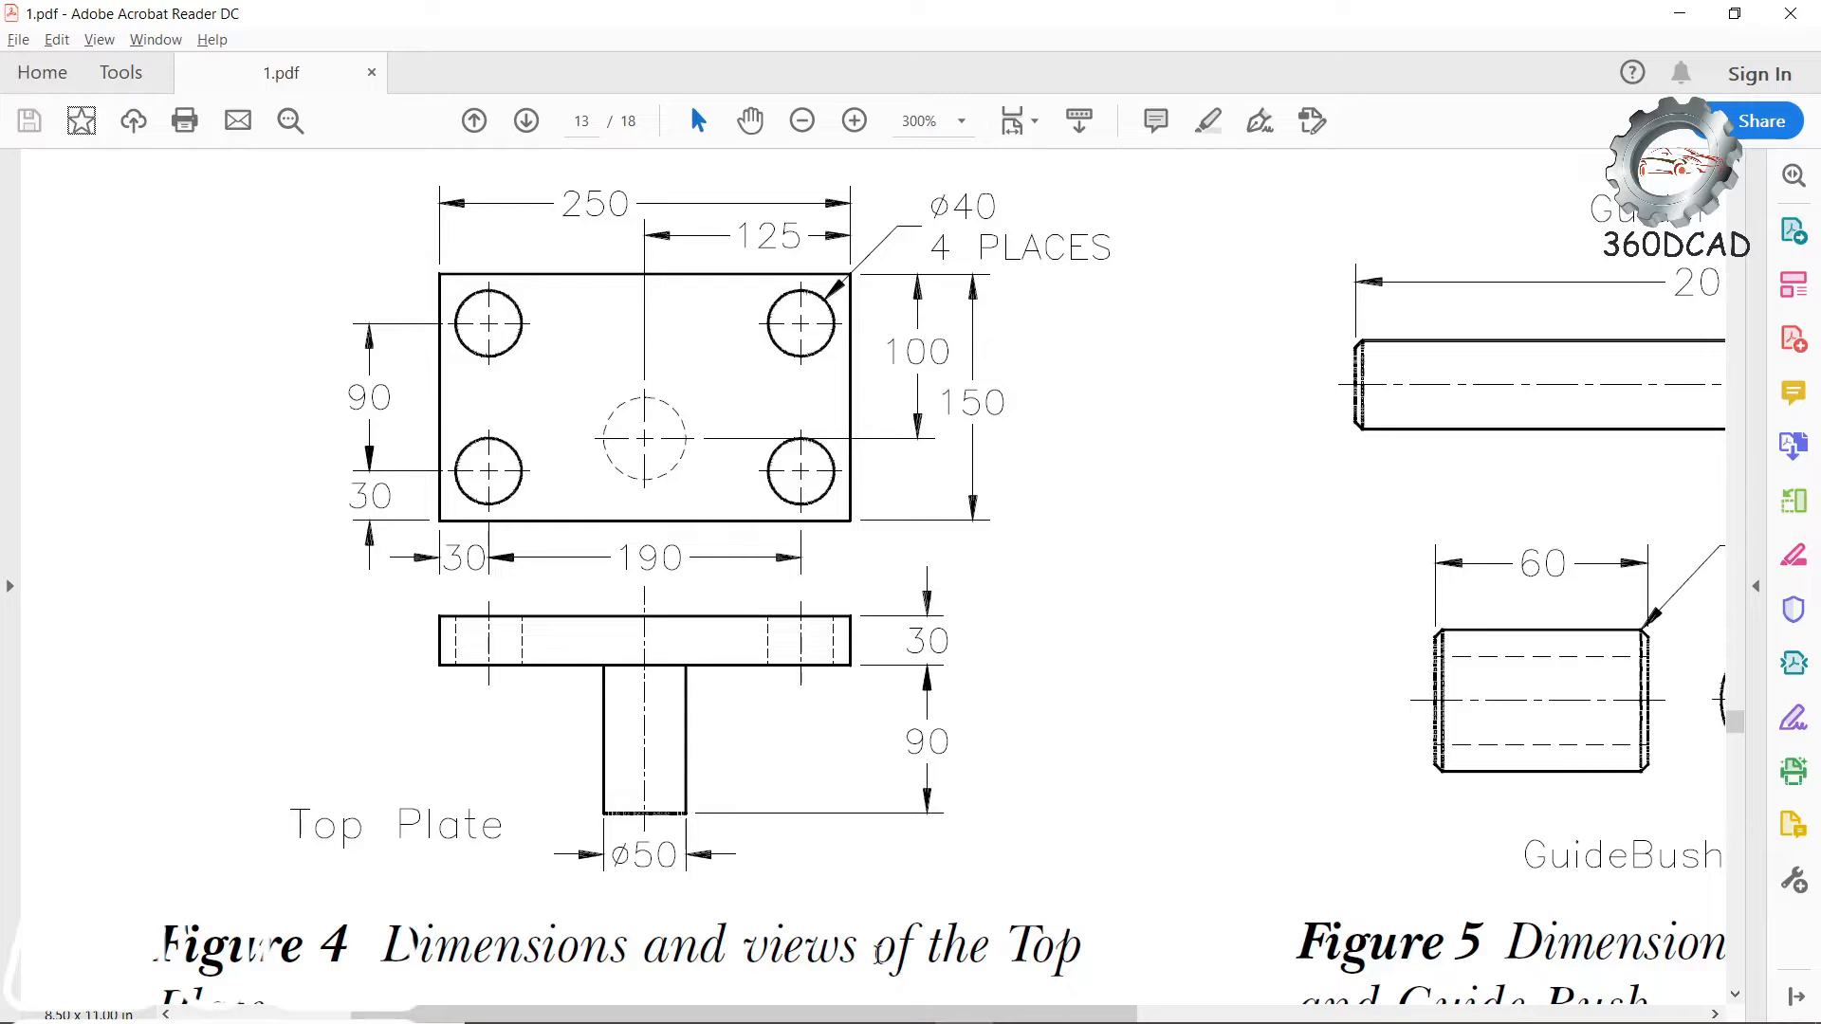
{"action": "left_click_drag", "start_coordinate": [842, 1015], "coordinate": [1217, 1017]}
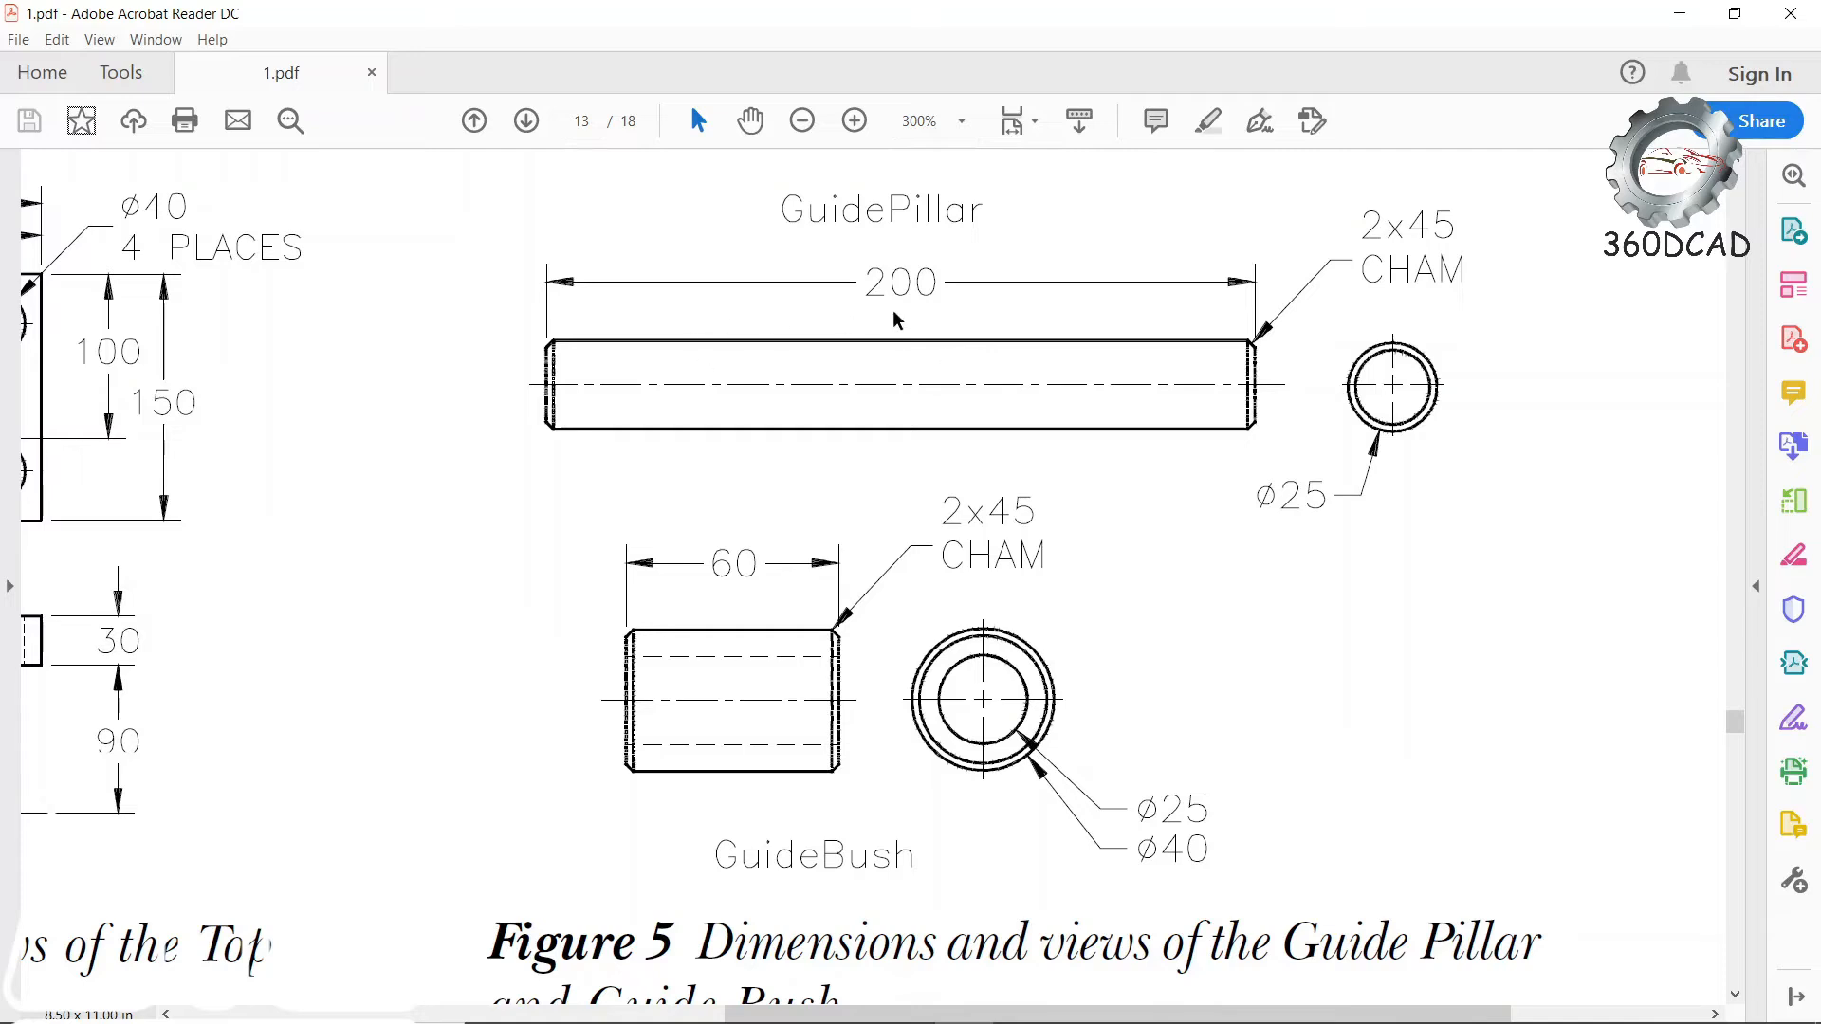
{"action": "key", "text": "alt+Tab"}
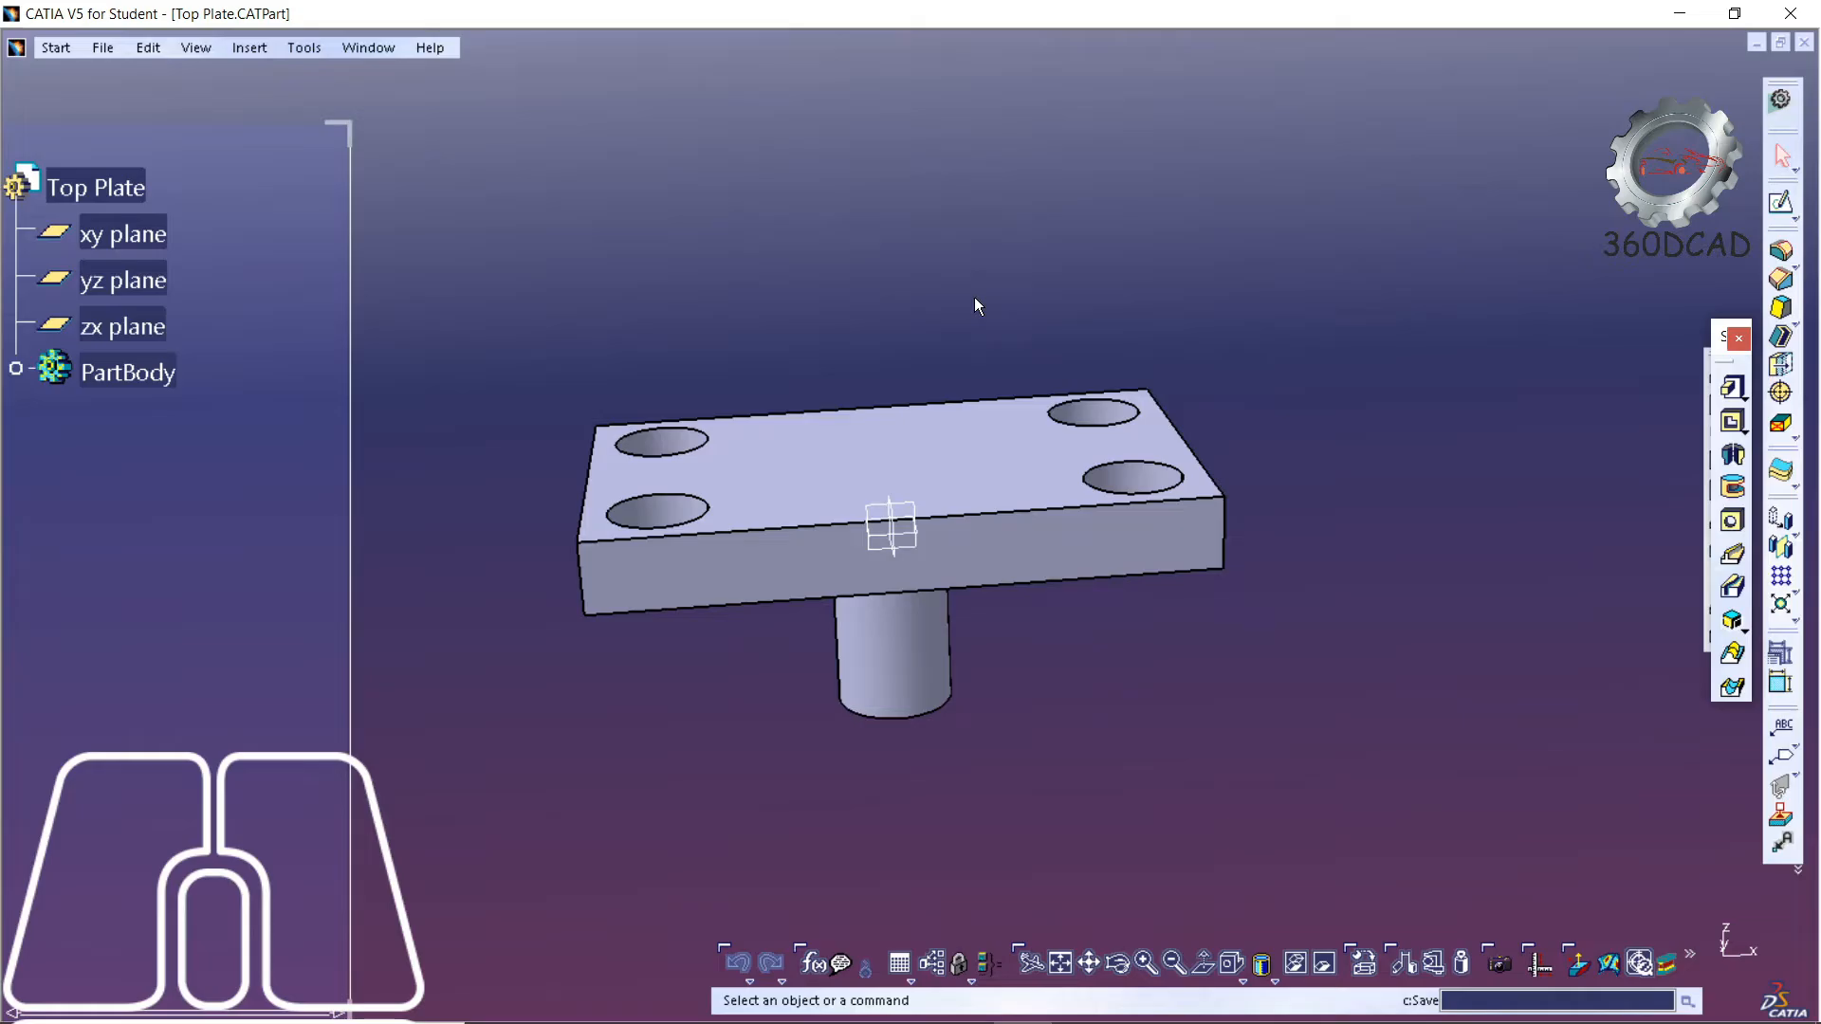
{"action": "left_click", "coordinate": [304, 48]}
{"action": "mouse_move", "coordinate": [102, 42]}
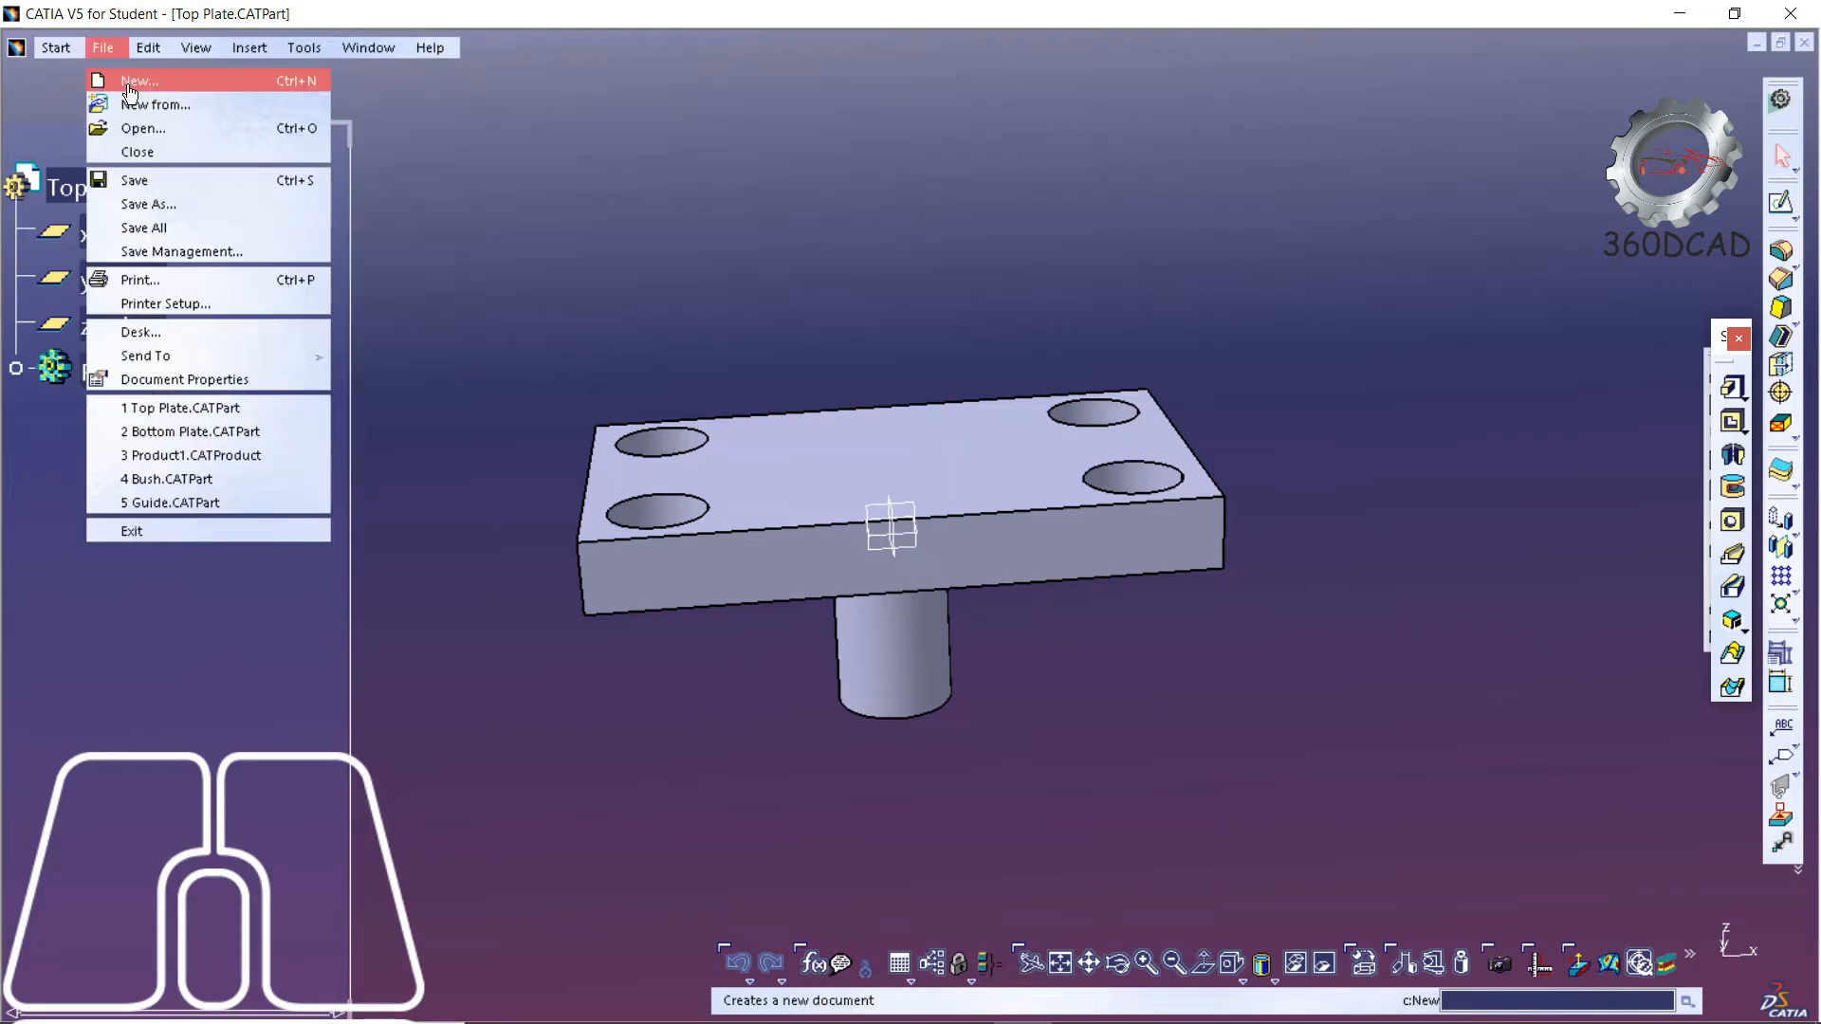
{"action": "left_click", "coordinate": [124, 84]}
{"action": "left_click", "coordinate": [1780, 889]}
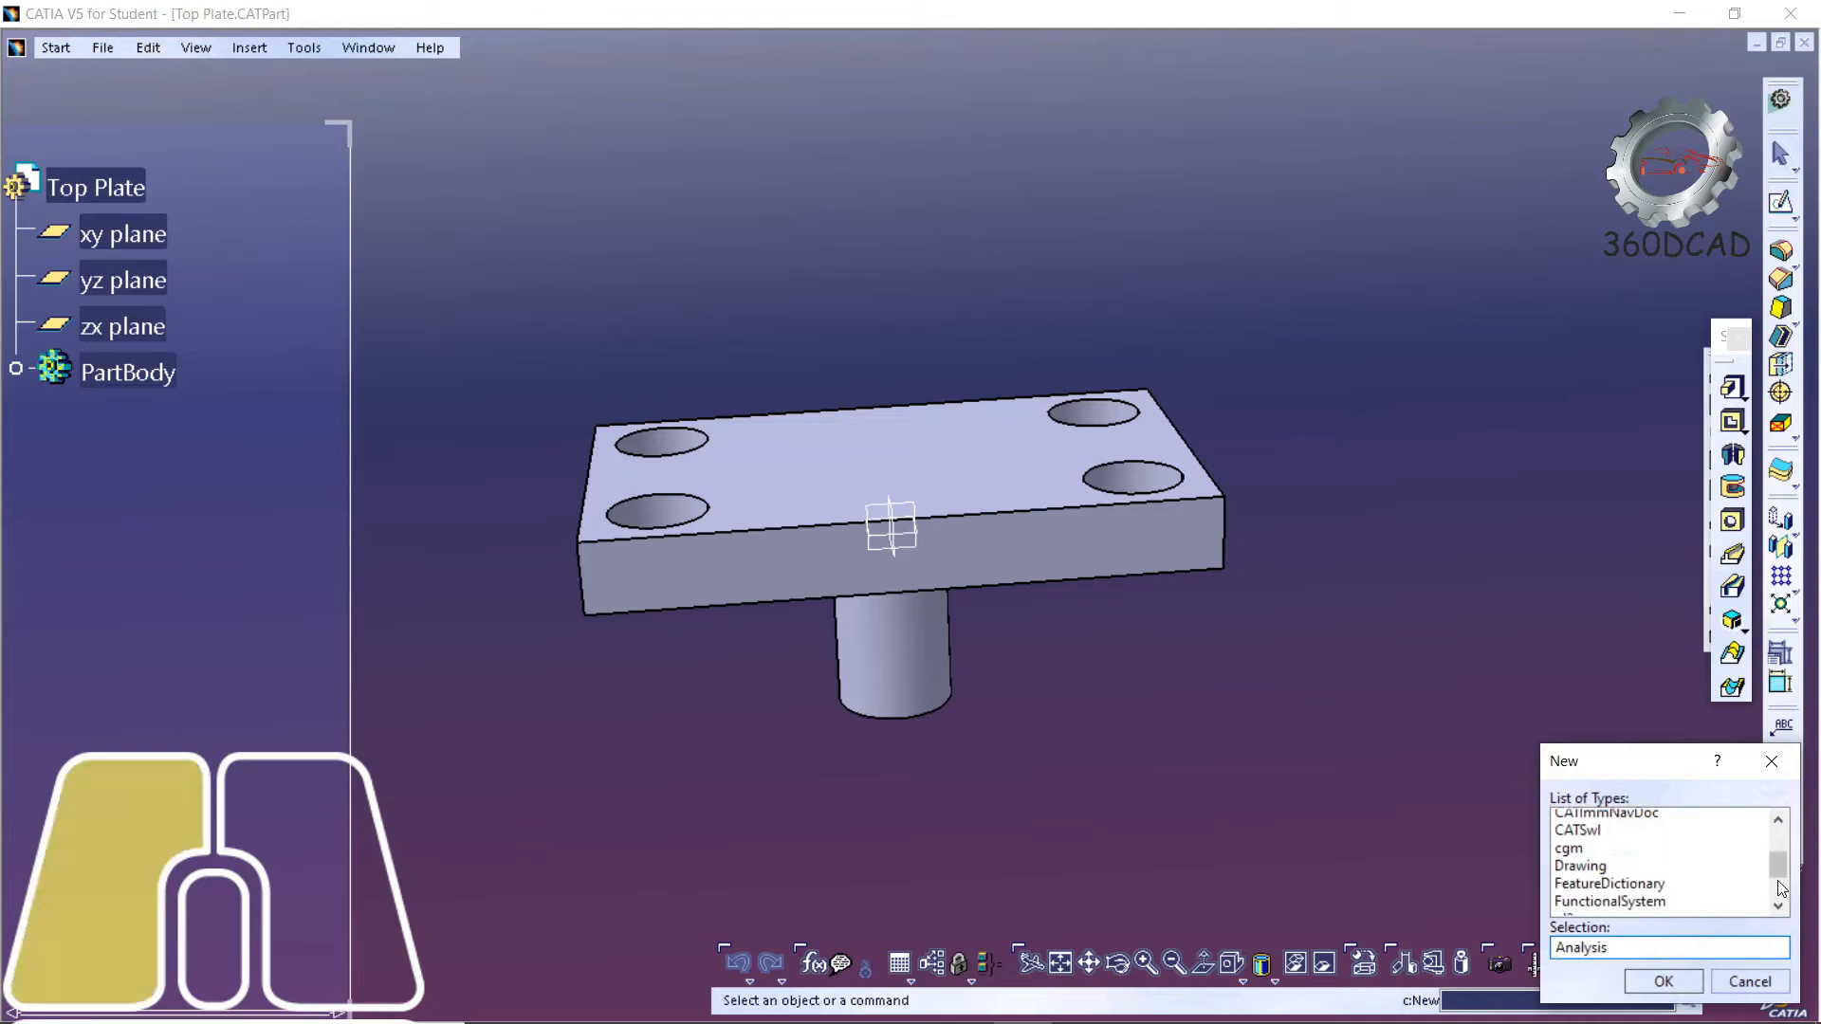
{"action": "double_click", "coordinate": [1581, 891]}
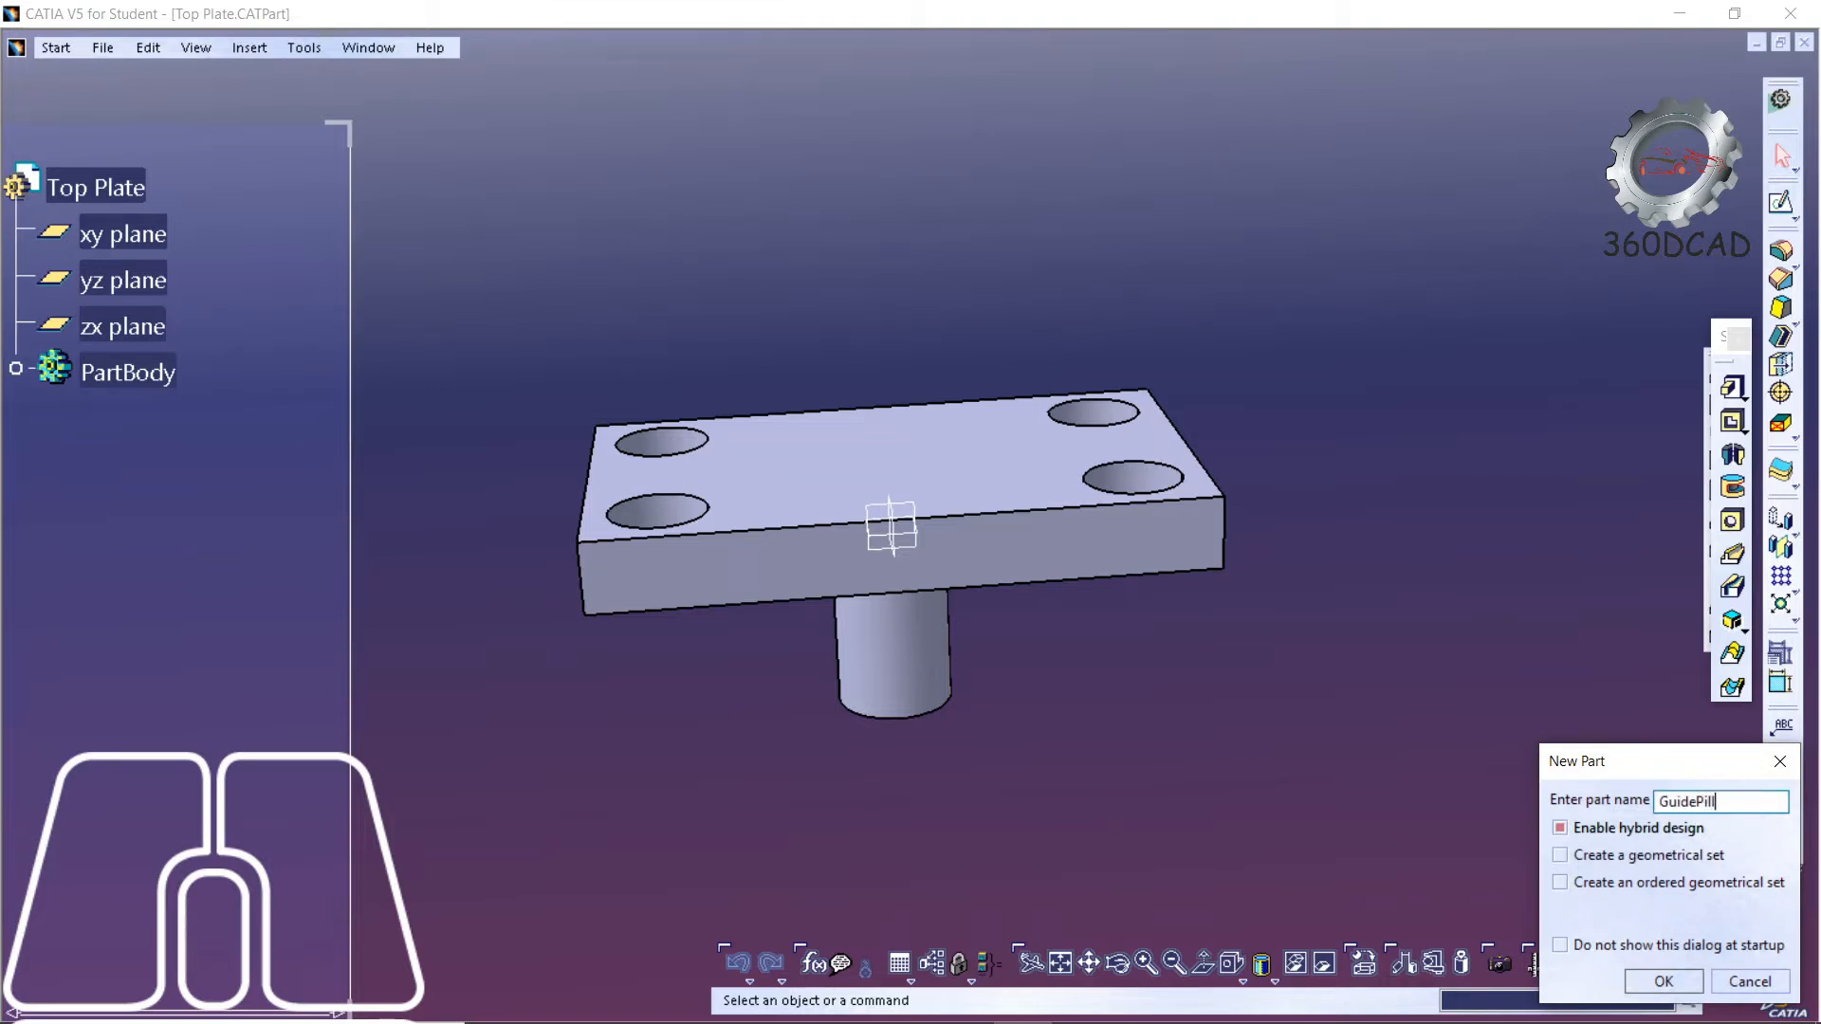
{"action": "left_click", "coordinate": [1677, 979]}
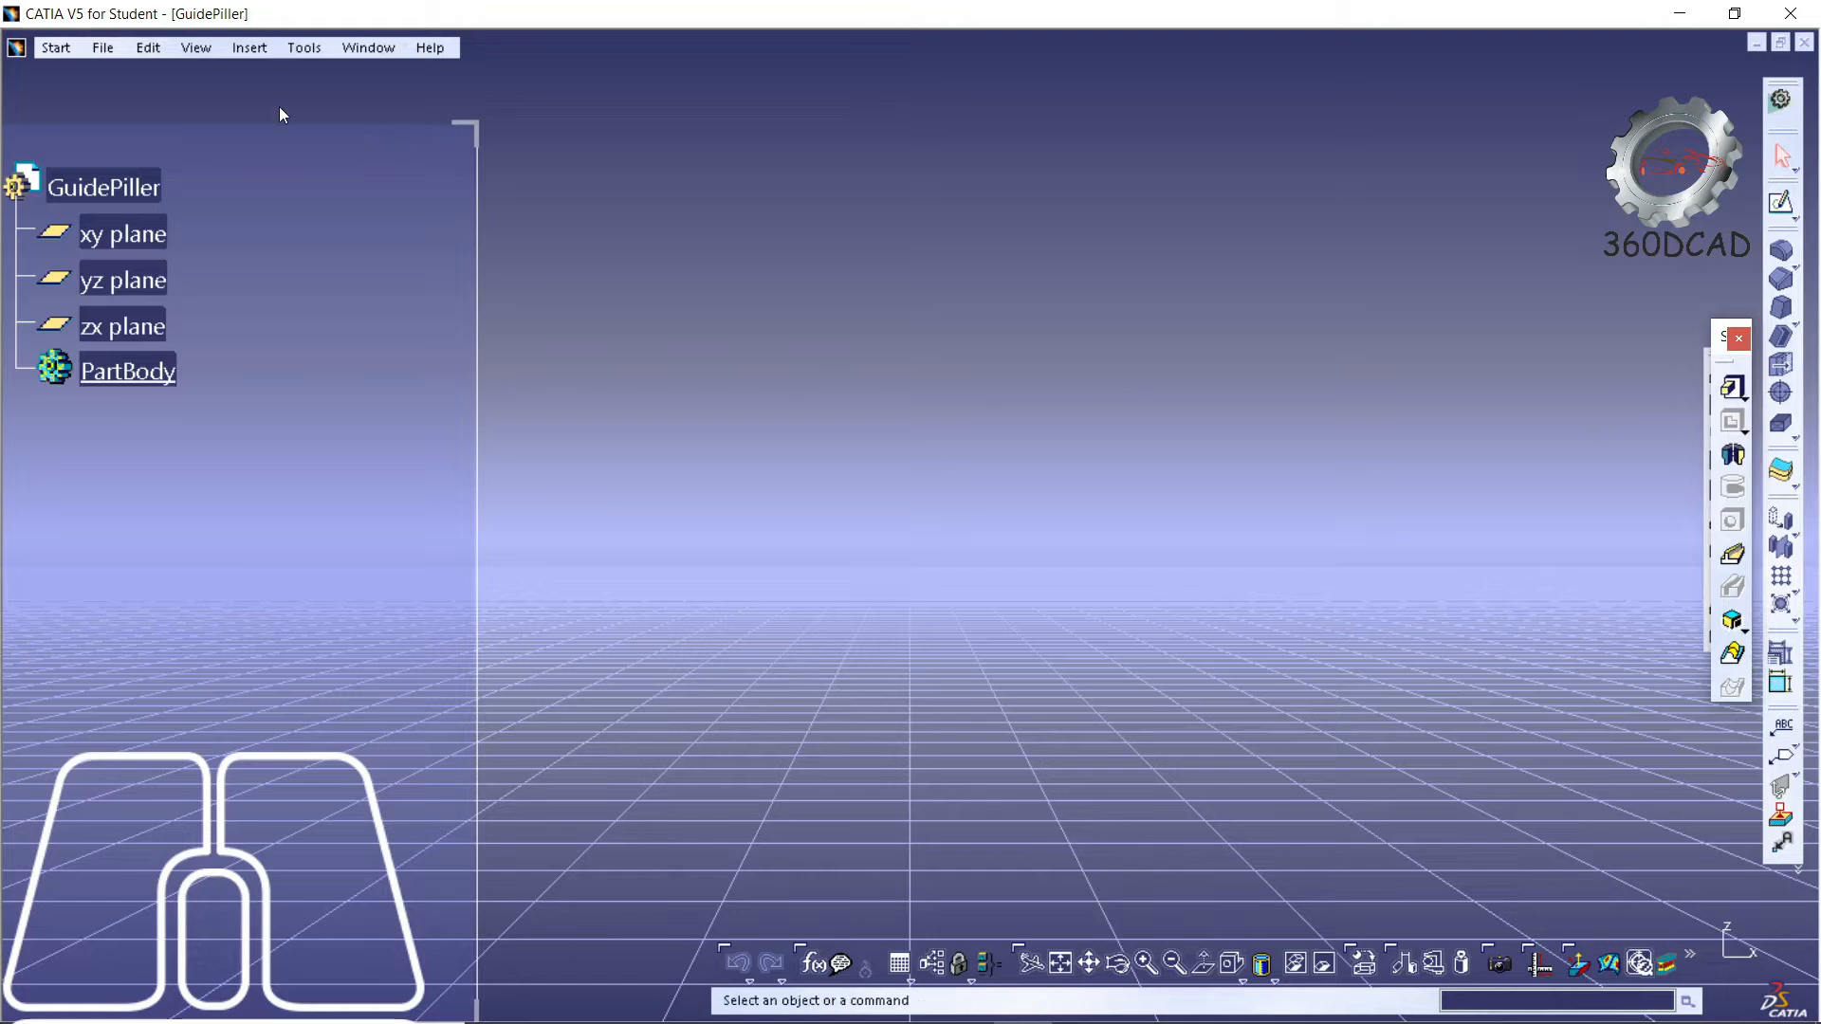
- Turn off the ground grid and start a Pad with a new profile sketch on the xy plane
{"action": "left_click", "coordinate": [196, 48]}
{"action": "left_click", "coordinate": [249, 628]}
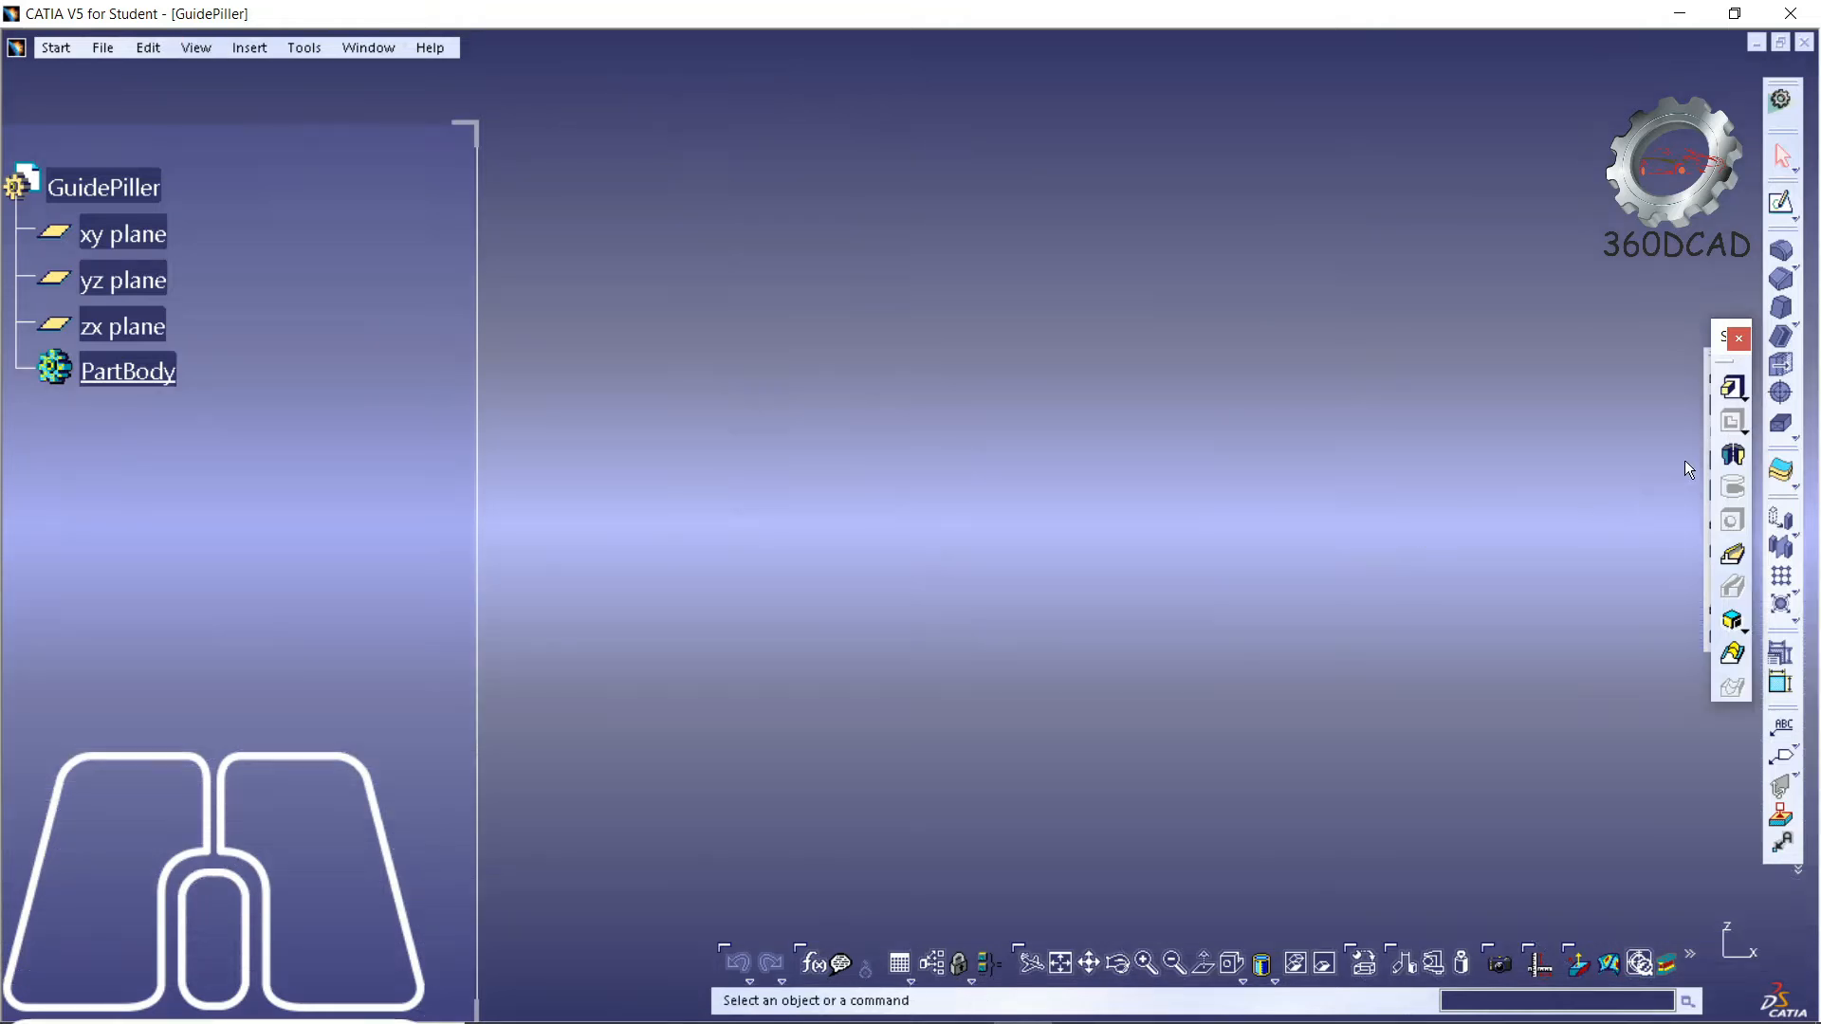
{"action": "left_click", "coordinate": [1735, 390]}
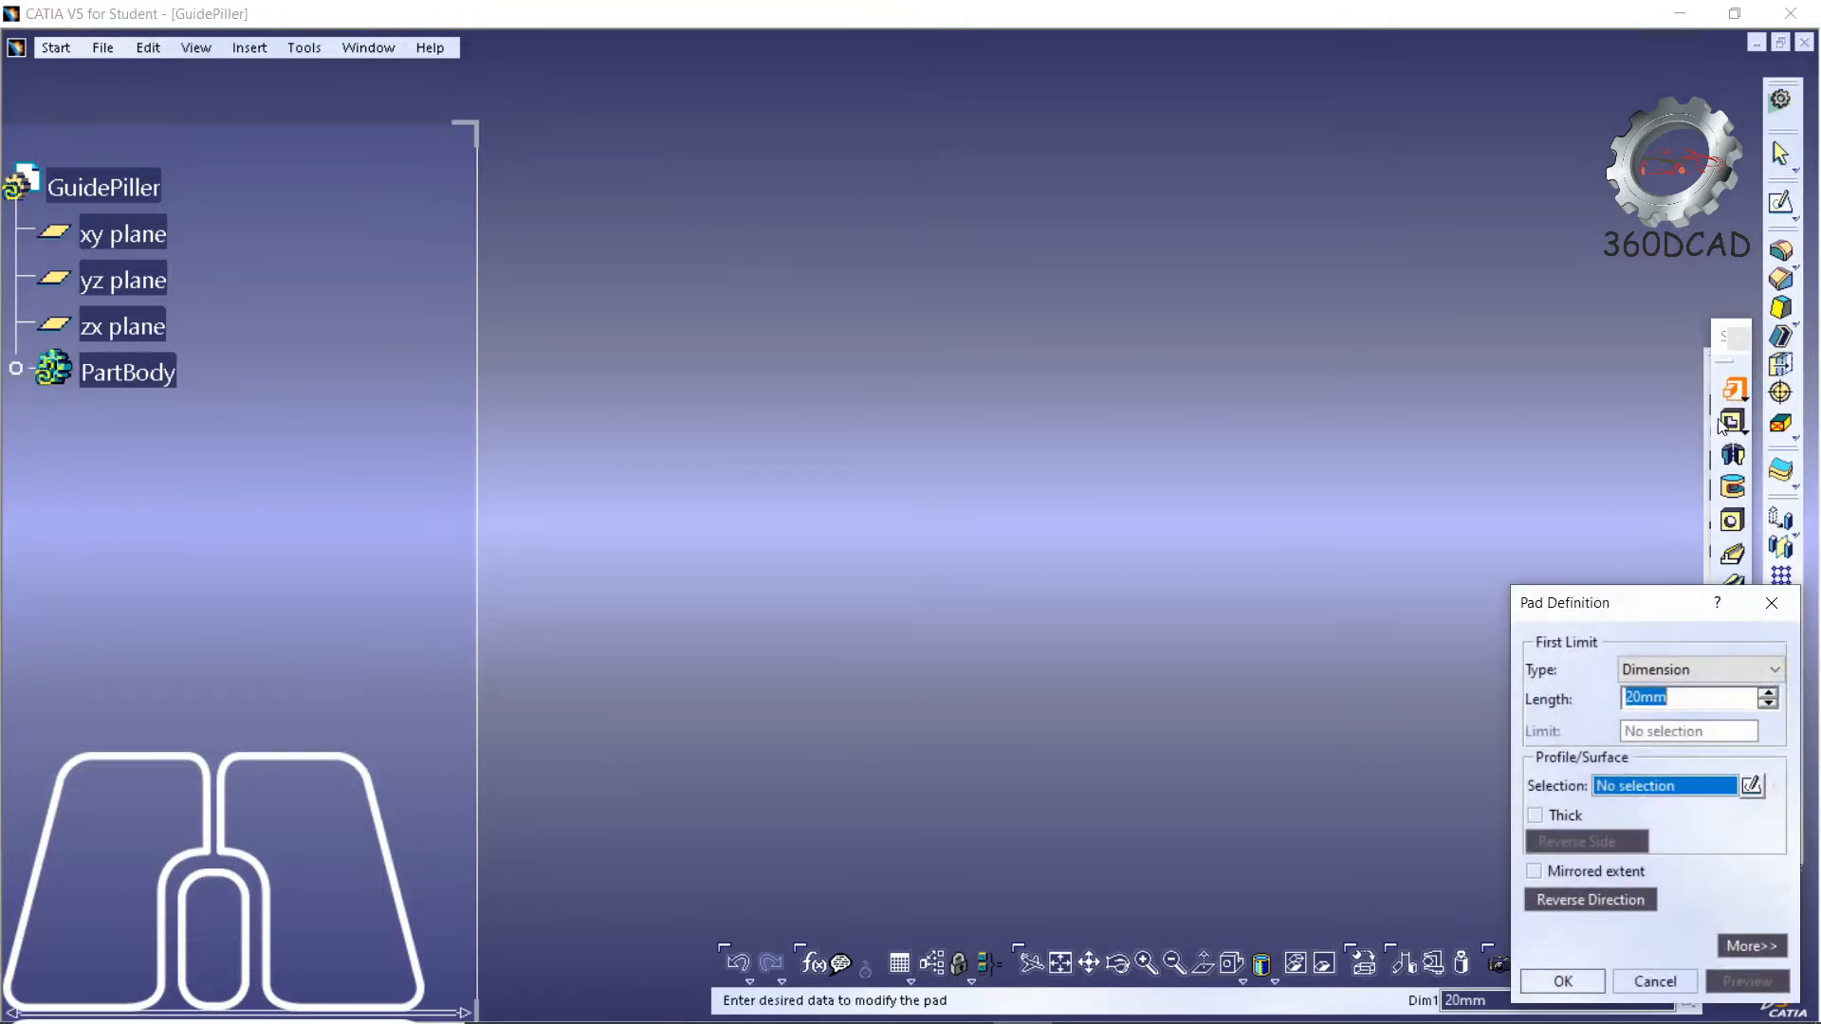
{"action": "left_click", "coordinate": [1750, 786]}
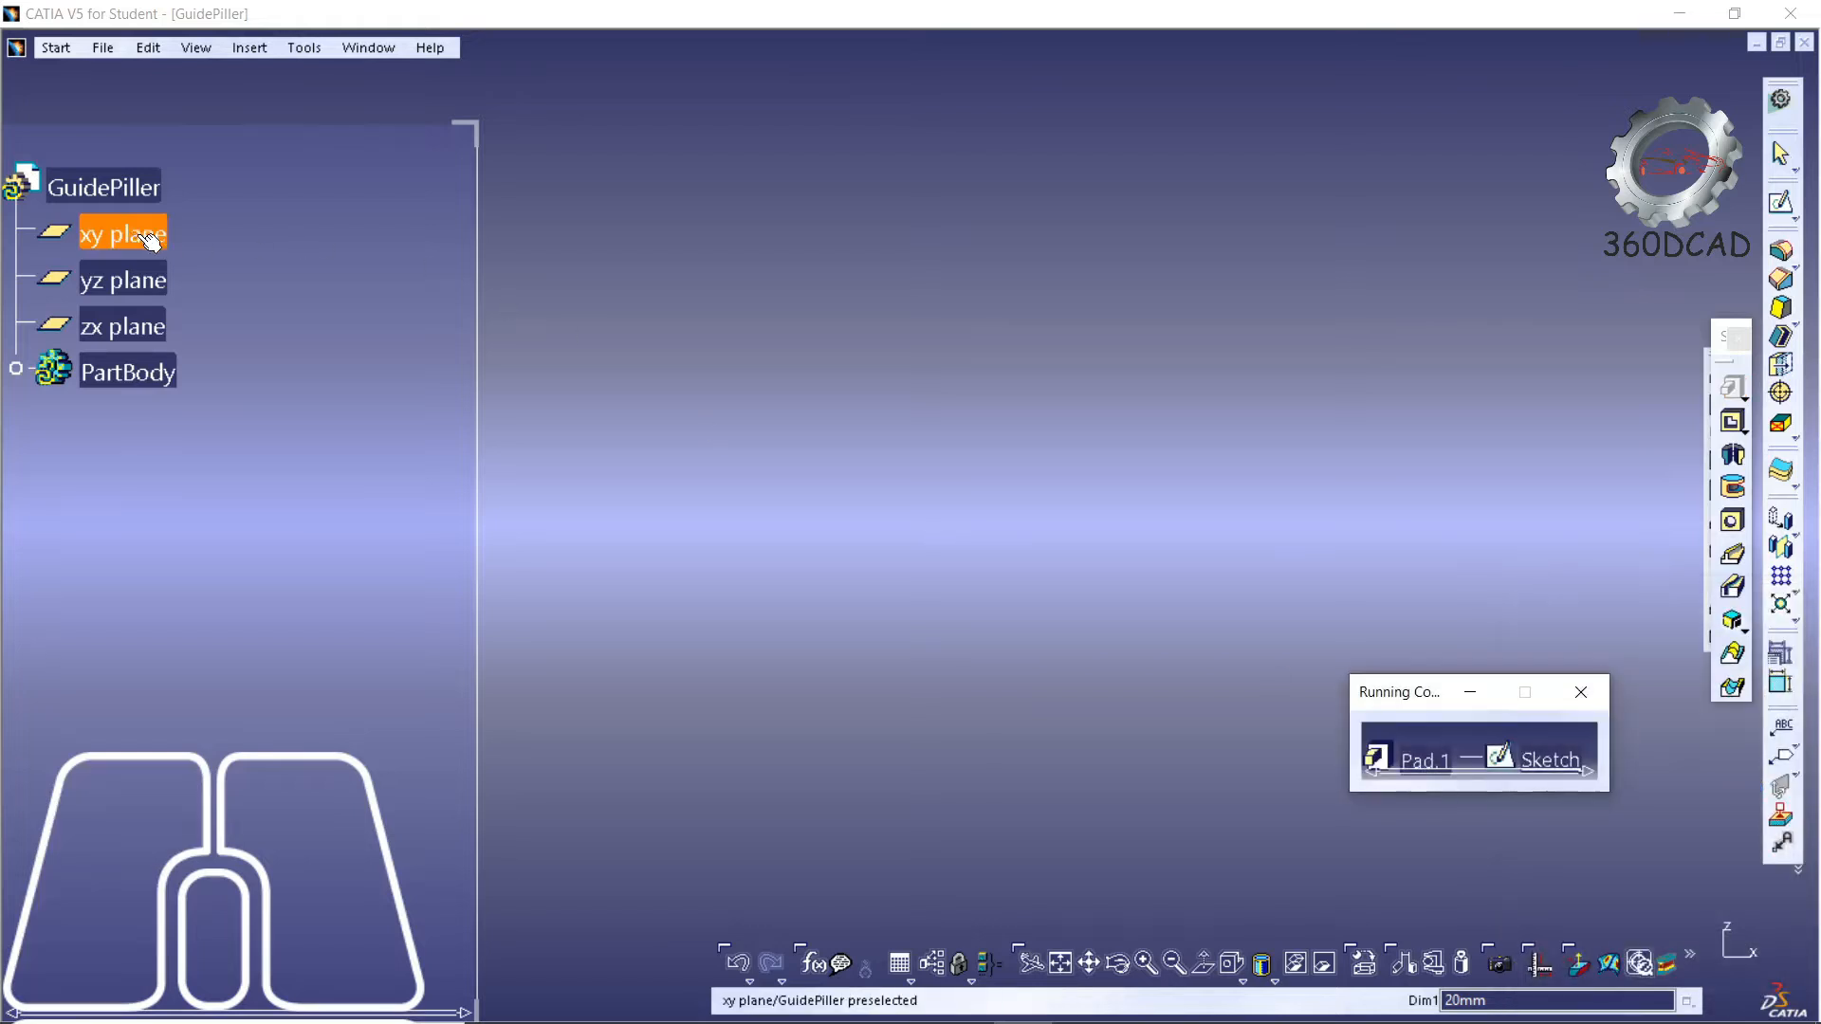
{"action": "left_click", "coordinate": [133, 237]}
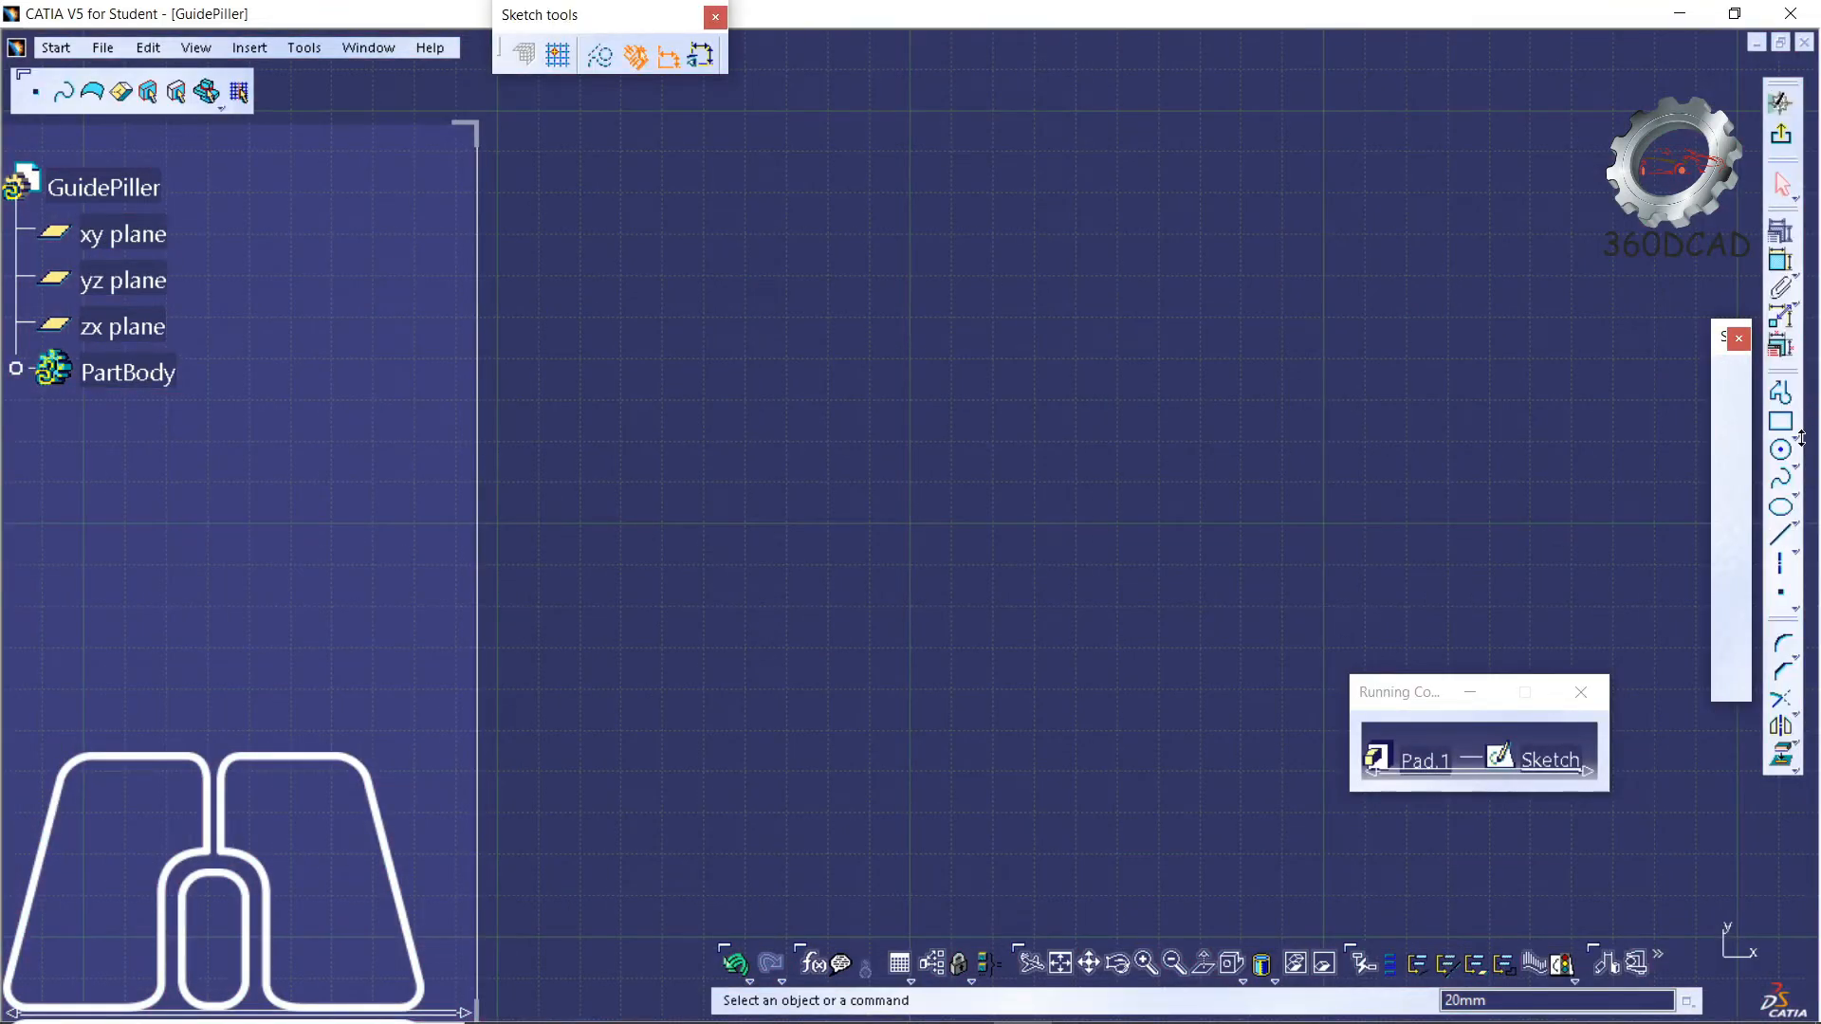
- Sketch a circle centred on the sketch origin as the pillar's profile
{"action": "left_click", "coordinate": [1781, 450]}
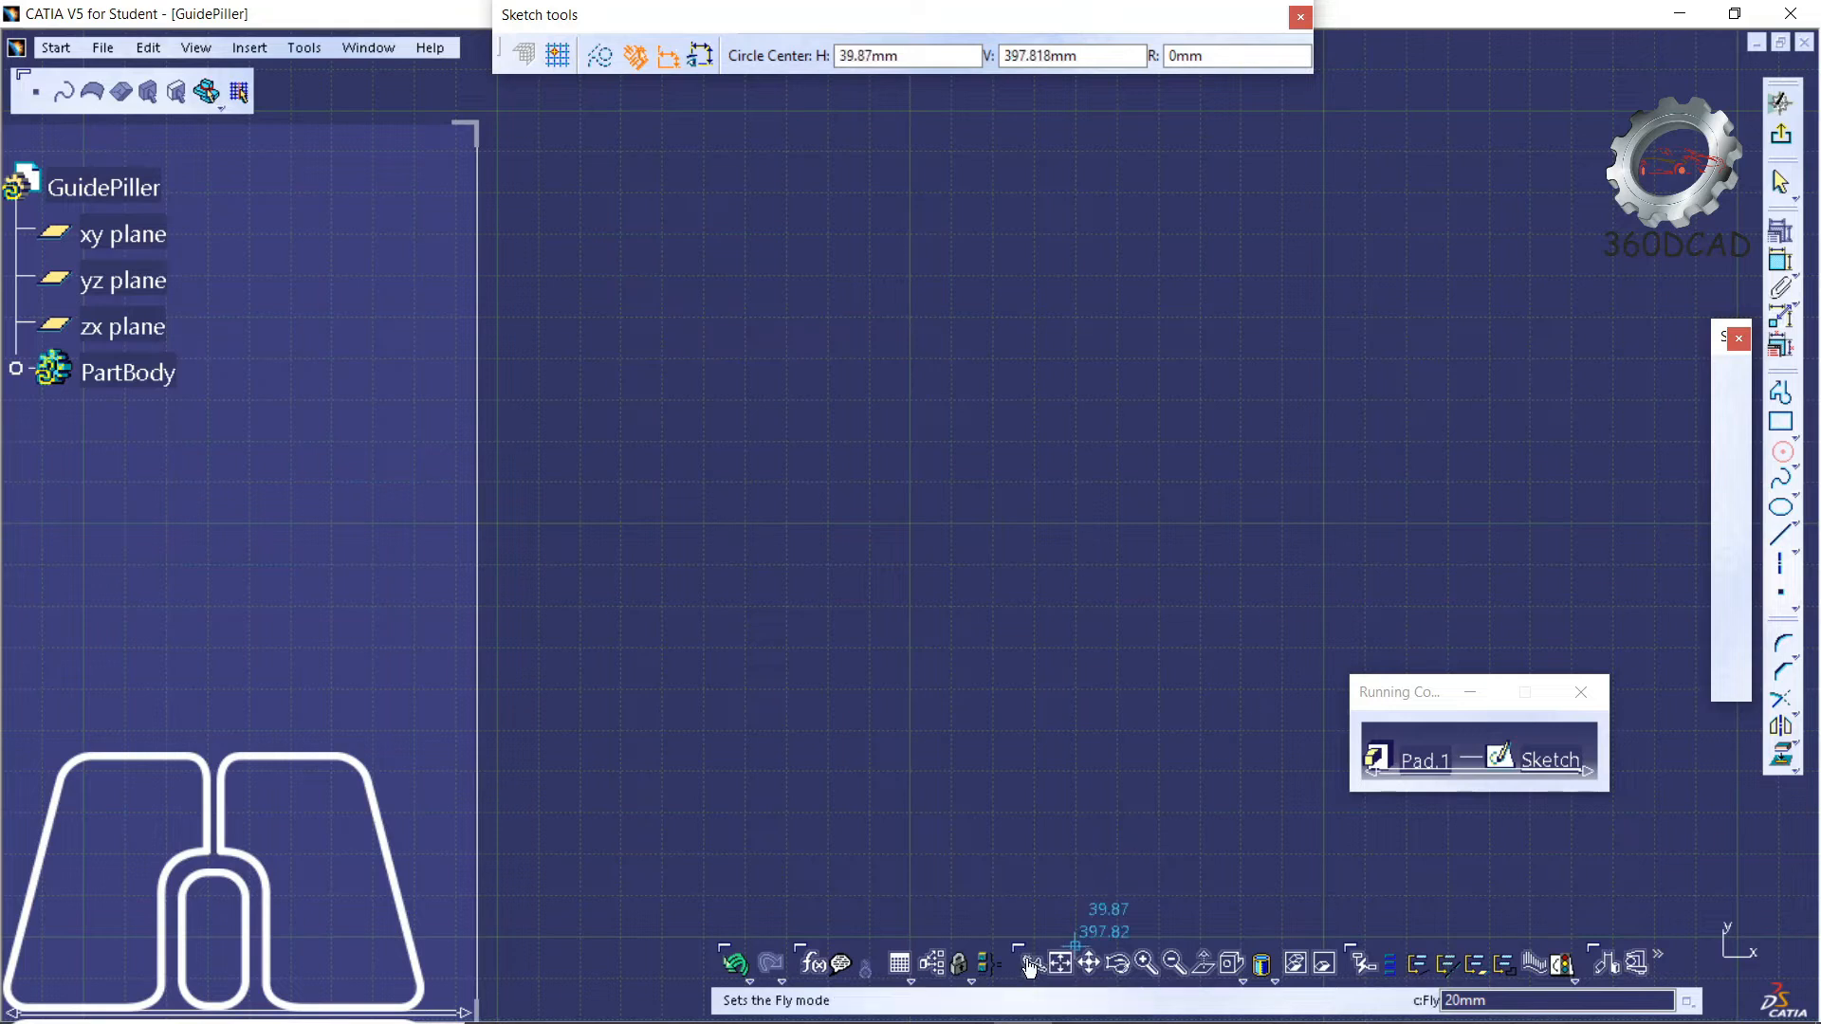
{"action": "left_click", "coordinate": [1060, 966]}
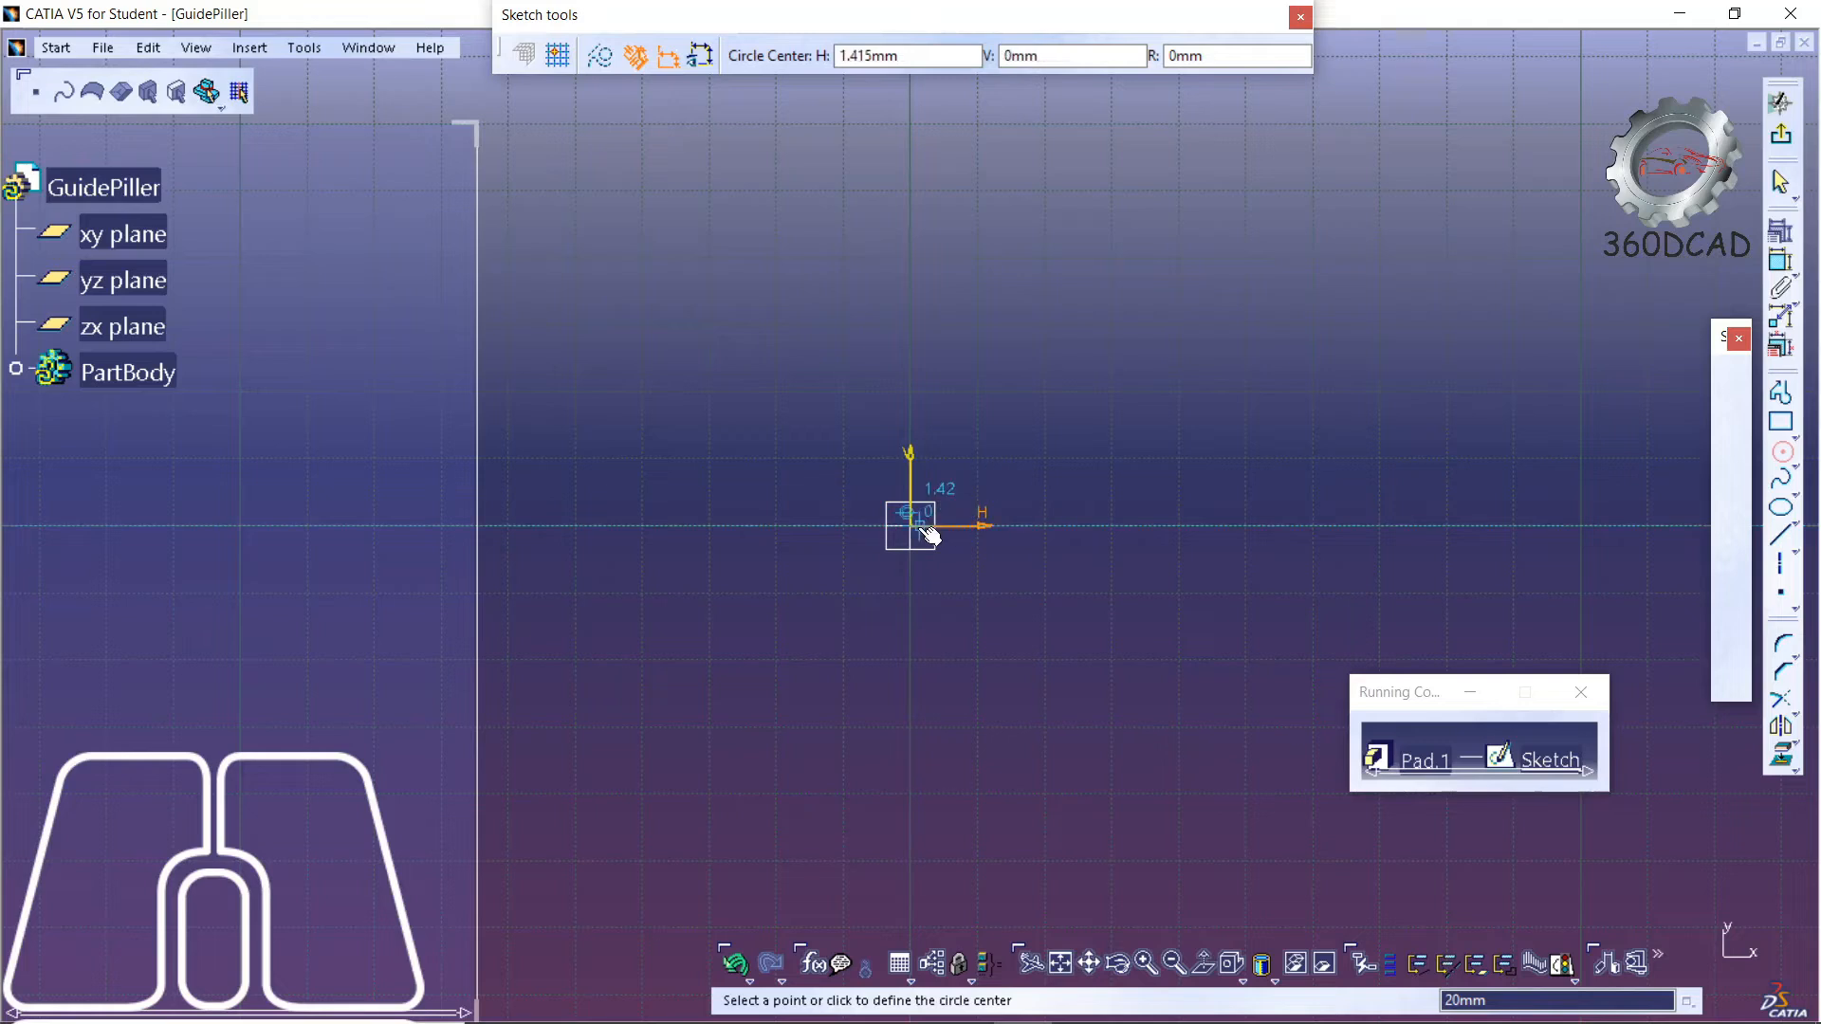
{"action": "scroll", "coordinate": [922, 550], "scroll_direction": "down", "scroll_amount": 2}
{"action": "scroll", "coordinate": [922, 550], "scroll_direction": "up", "scroll_amount": 3}
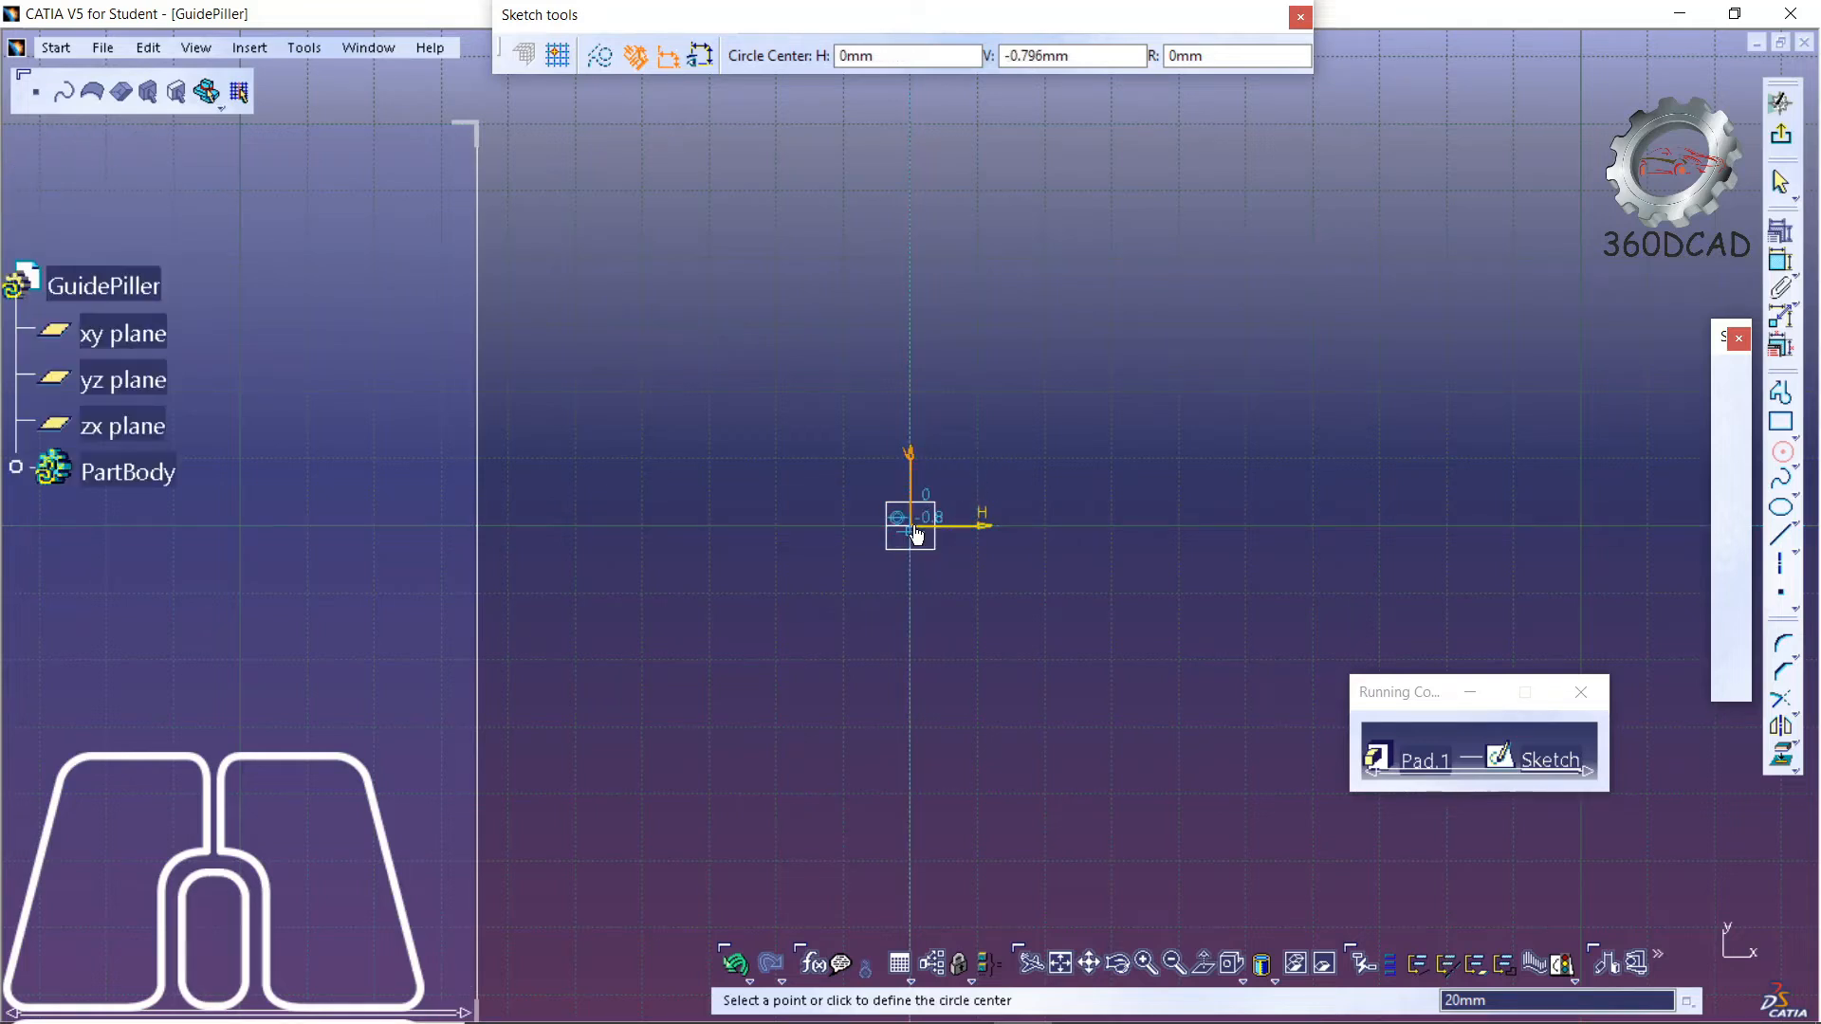
- Sketch a circle about 39.5 mm in diameter, centred about 21 mm along H and 20 mm along V from the origin
{"action": "left_click", "coordinate": [914, 528]}
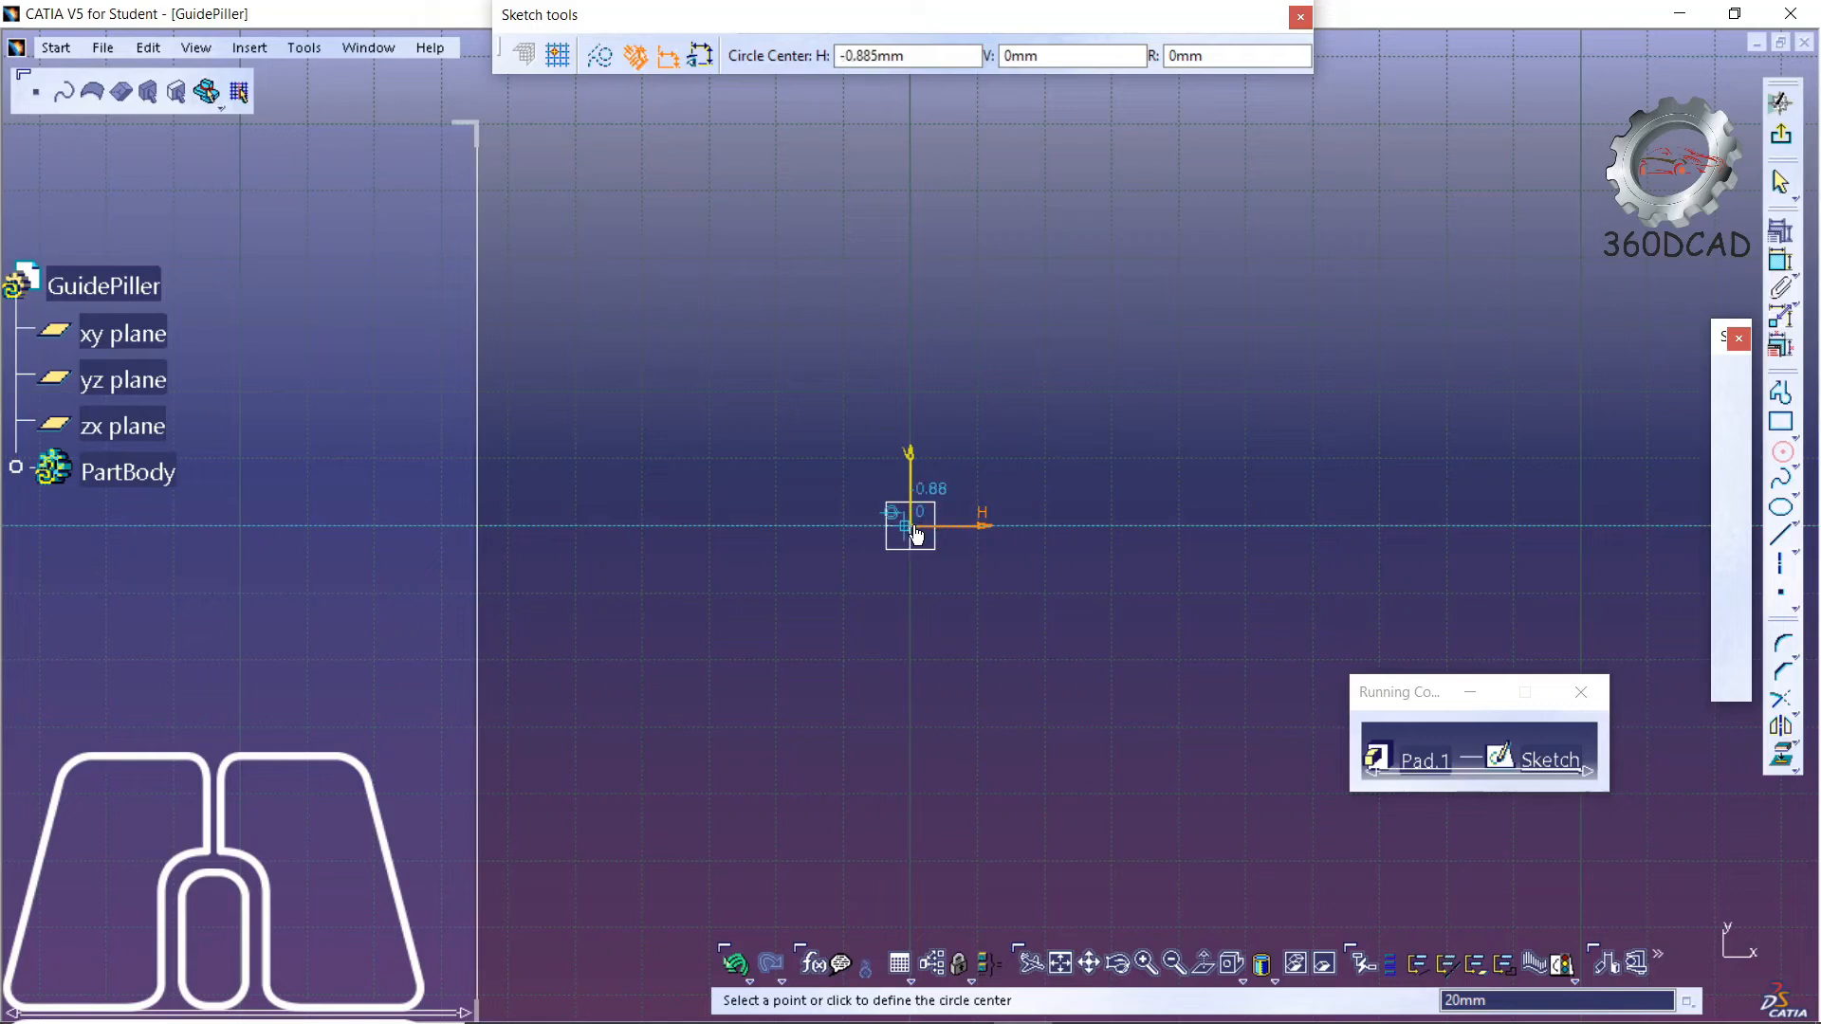
{"action": "left_click", "coordinate": [1051, 389]}
{"action": "left_click", "coordinate": [1168, 329]}
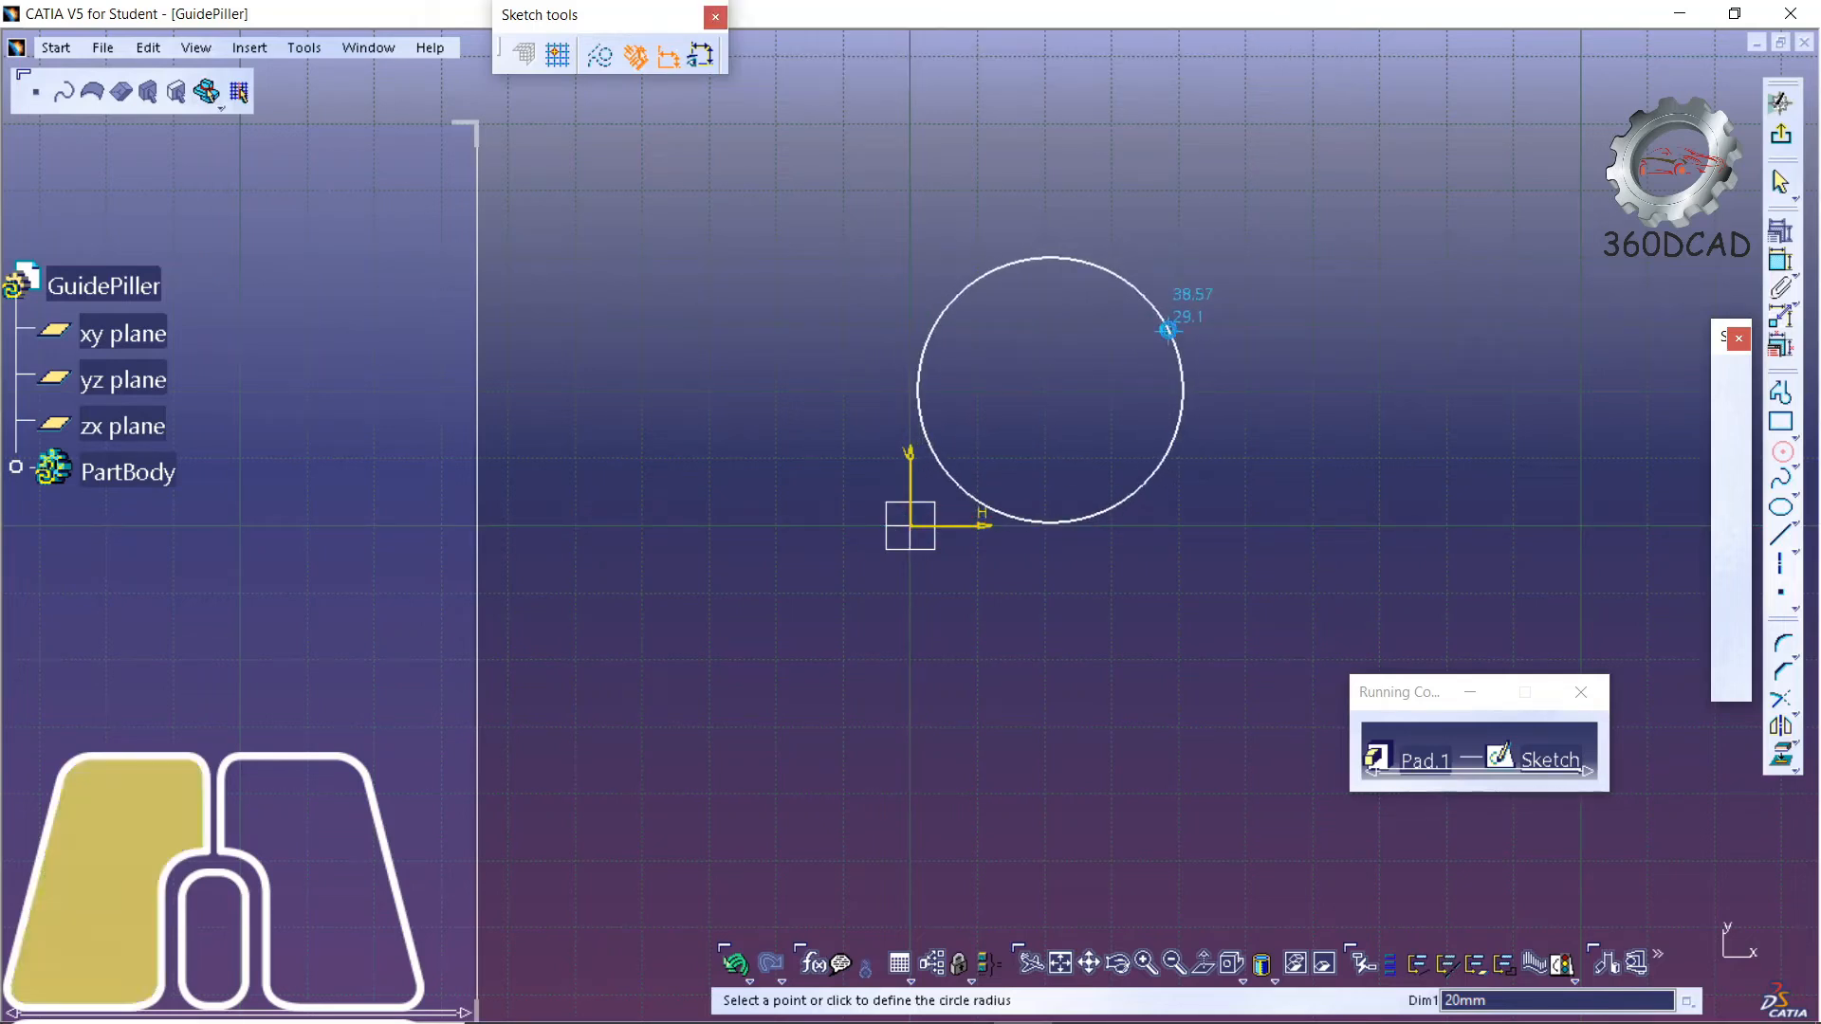
- Dimension the circle's diameter and set it to 25 mm
{"action": "left_click", "coordinate": [1781, 261]}
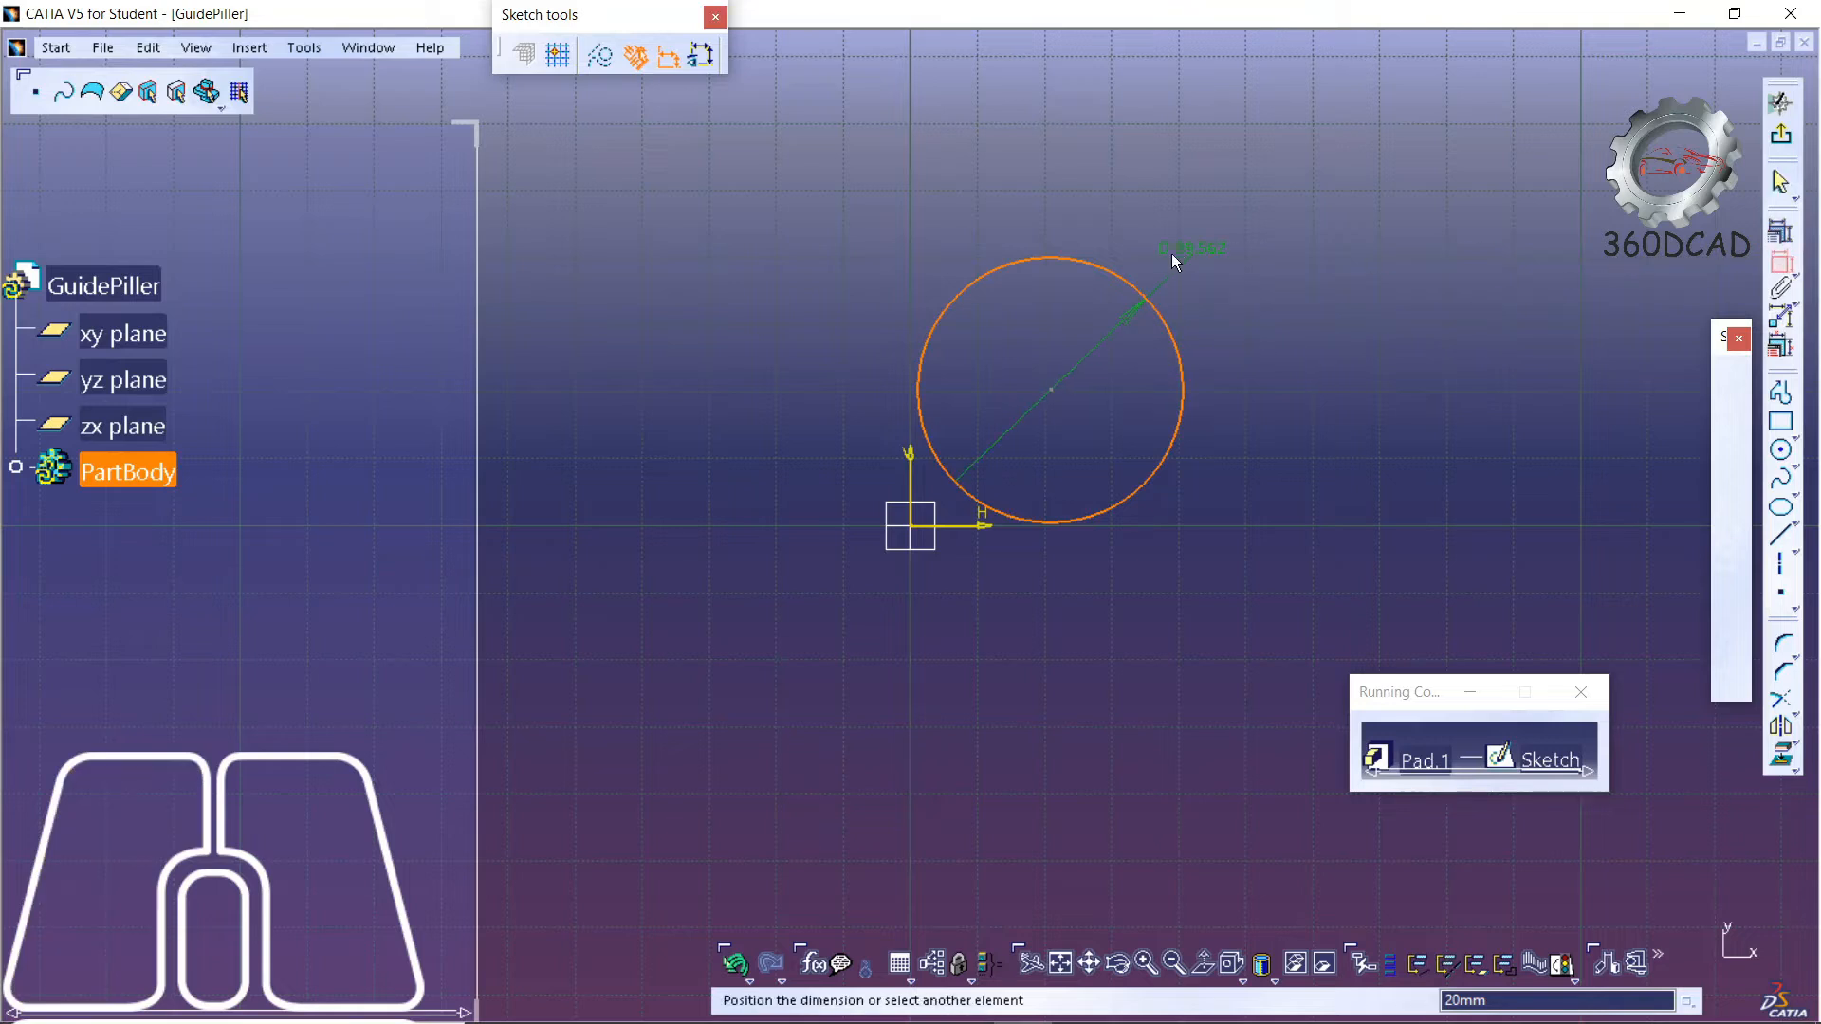
{"action": "left_click", "coordinate": [1222, 204]}
{"action": "left_click", "coordinate": [1246, 205]}
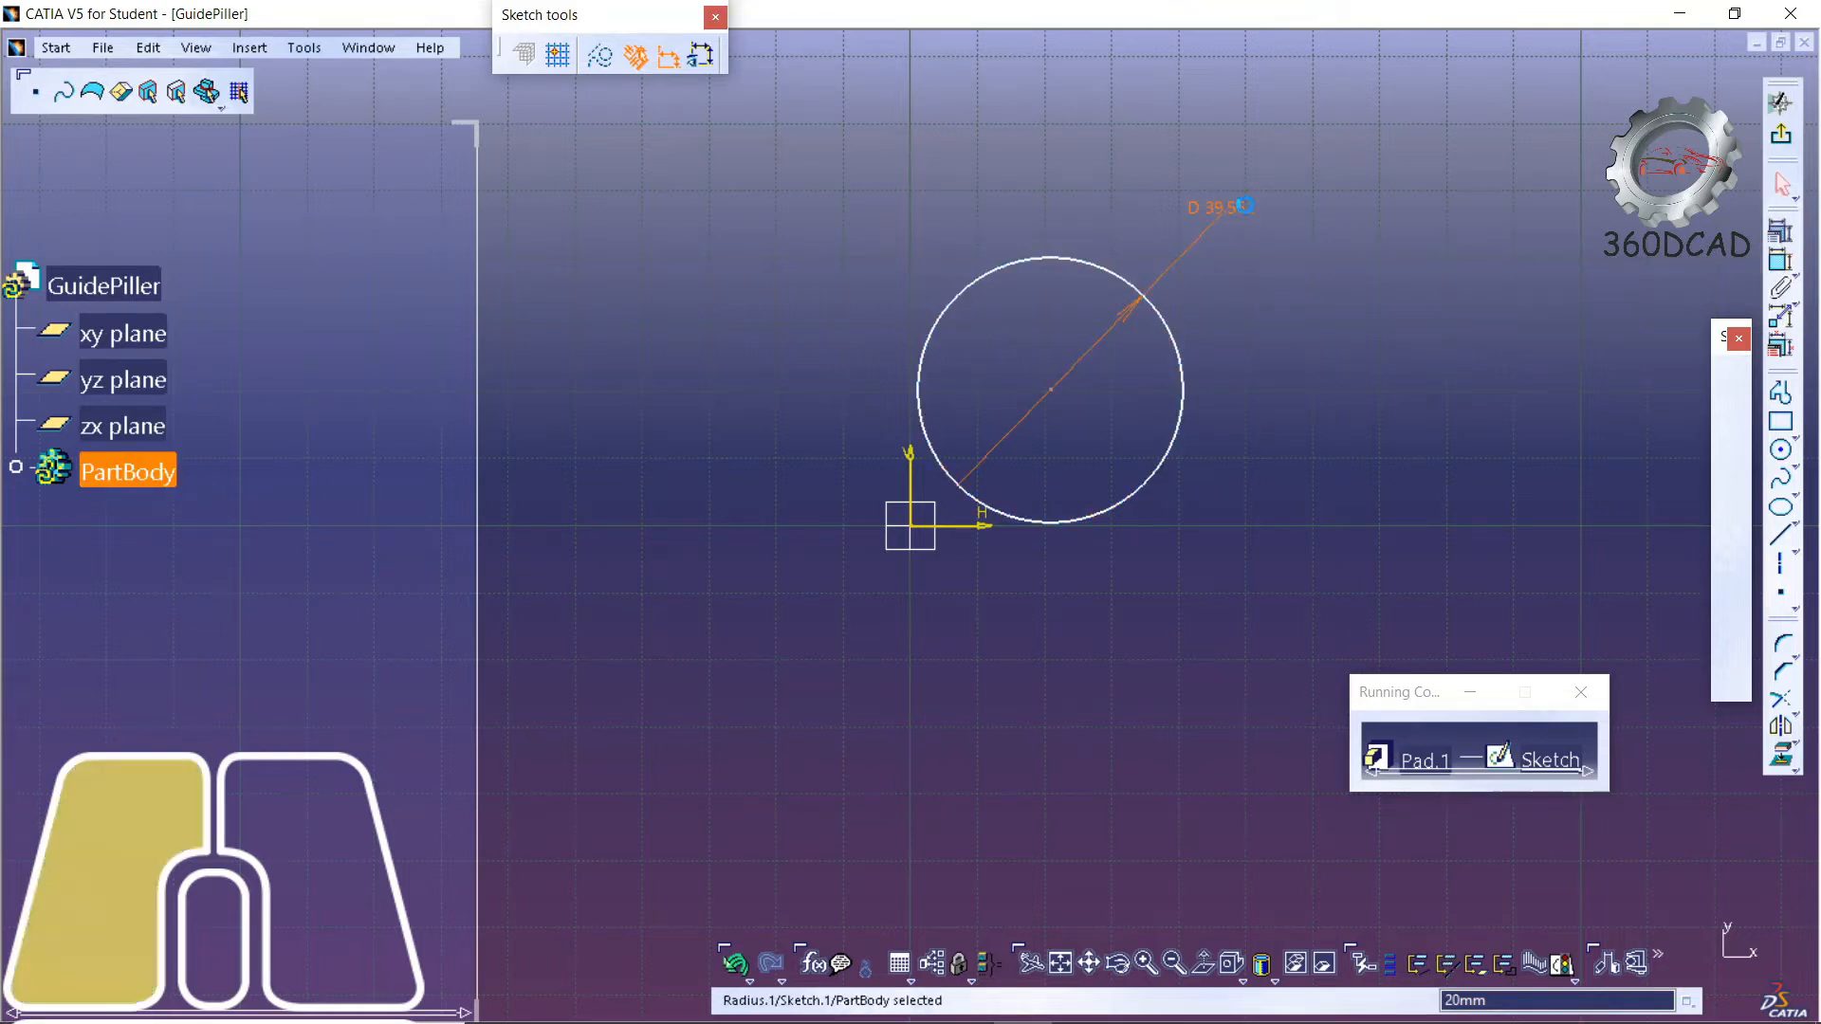
{"action": "double_click", "coordinate": [1245, 205]}
{"action": "type", "text": "25mm"}
{"action": "key", "text": "Return"}
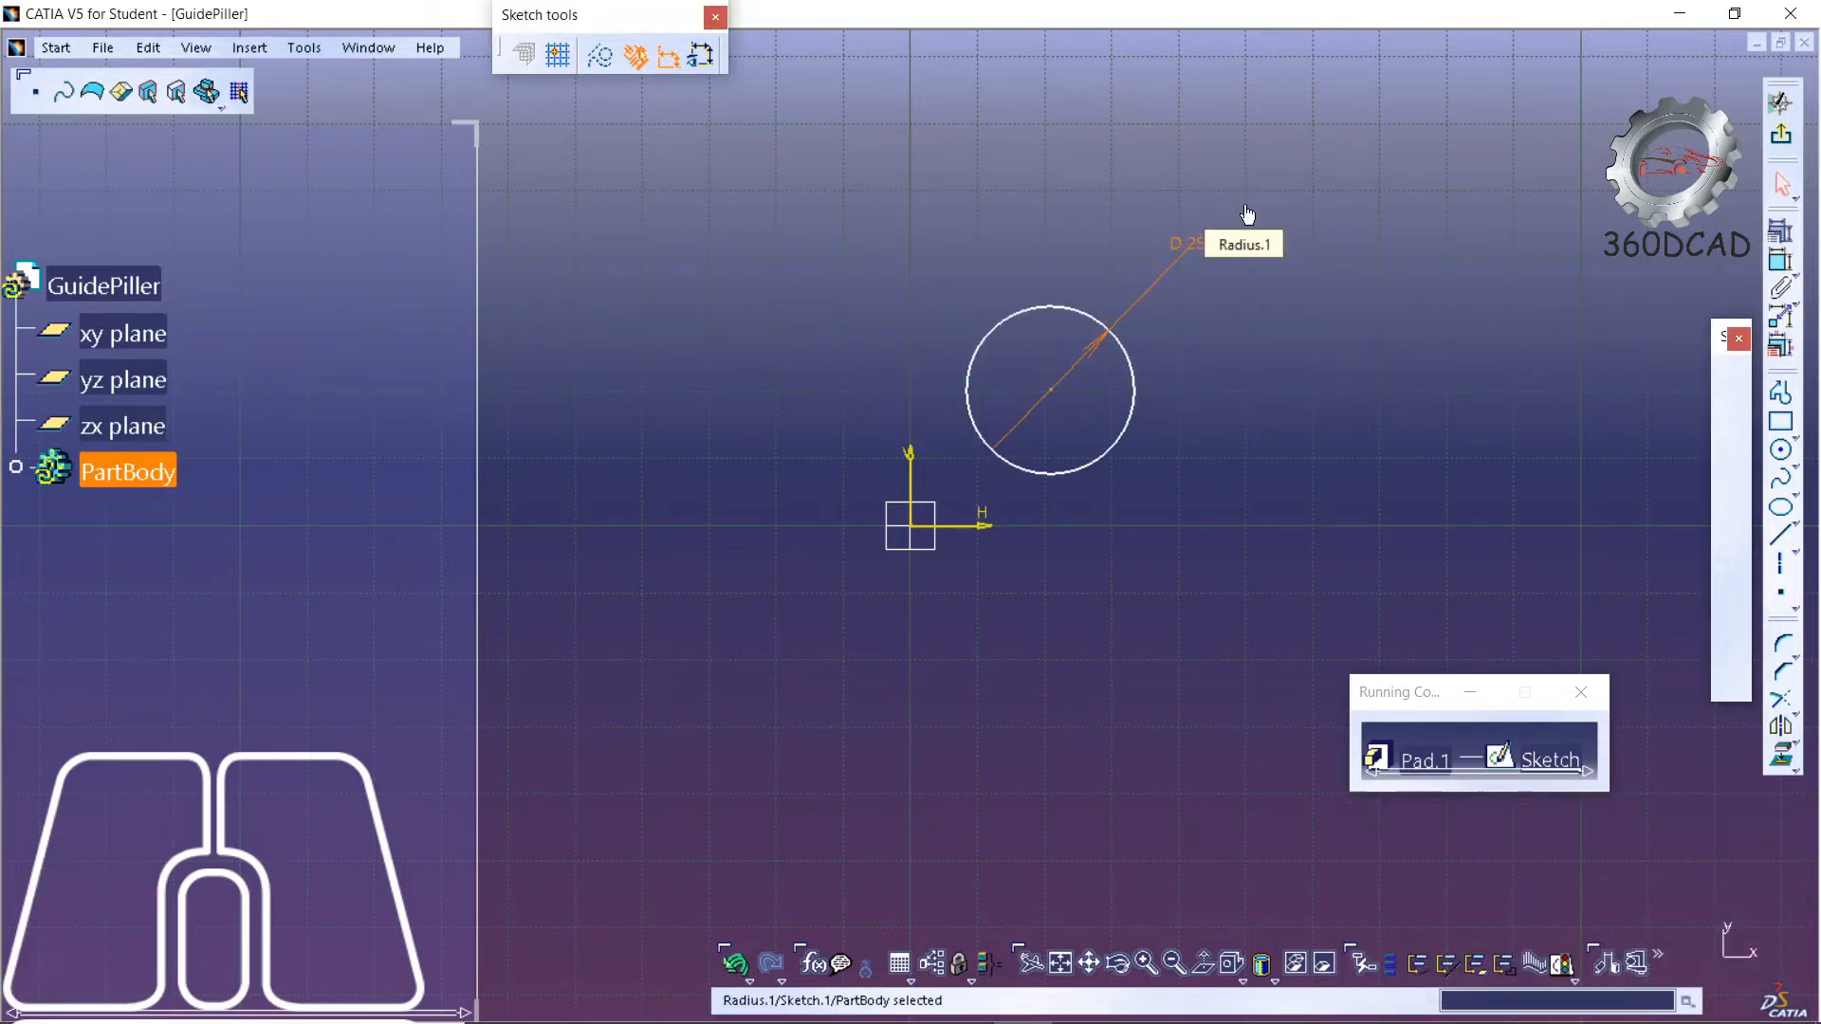
{"action": "left_click", "coordinate": [250, 48]}
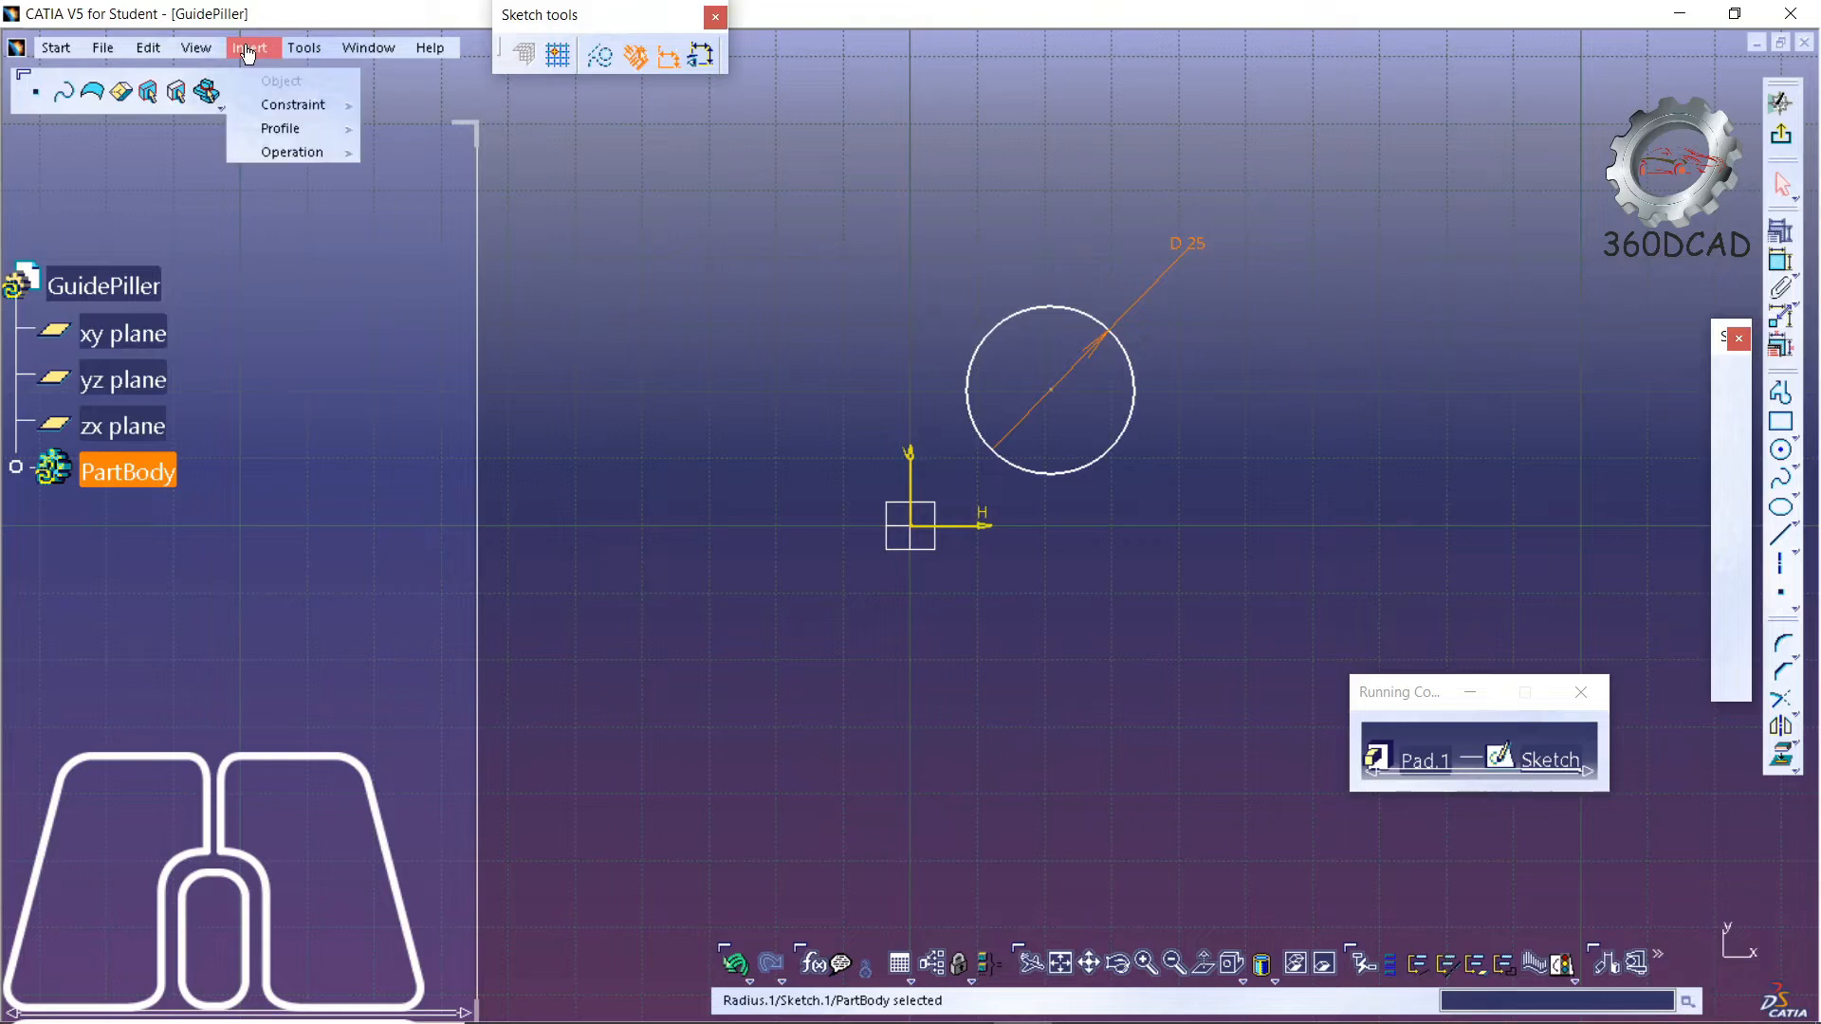
{"action": "mouse_move", "coordinate": [281, 114]}
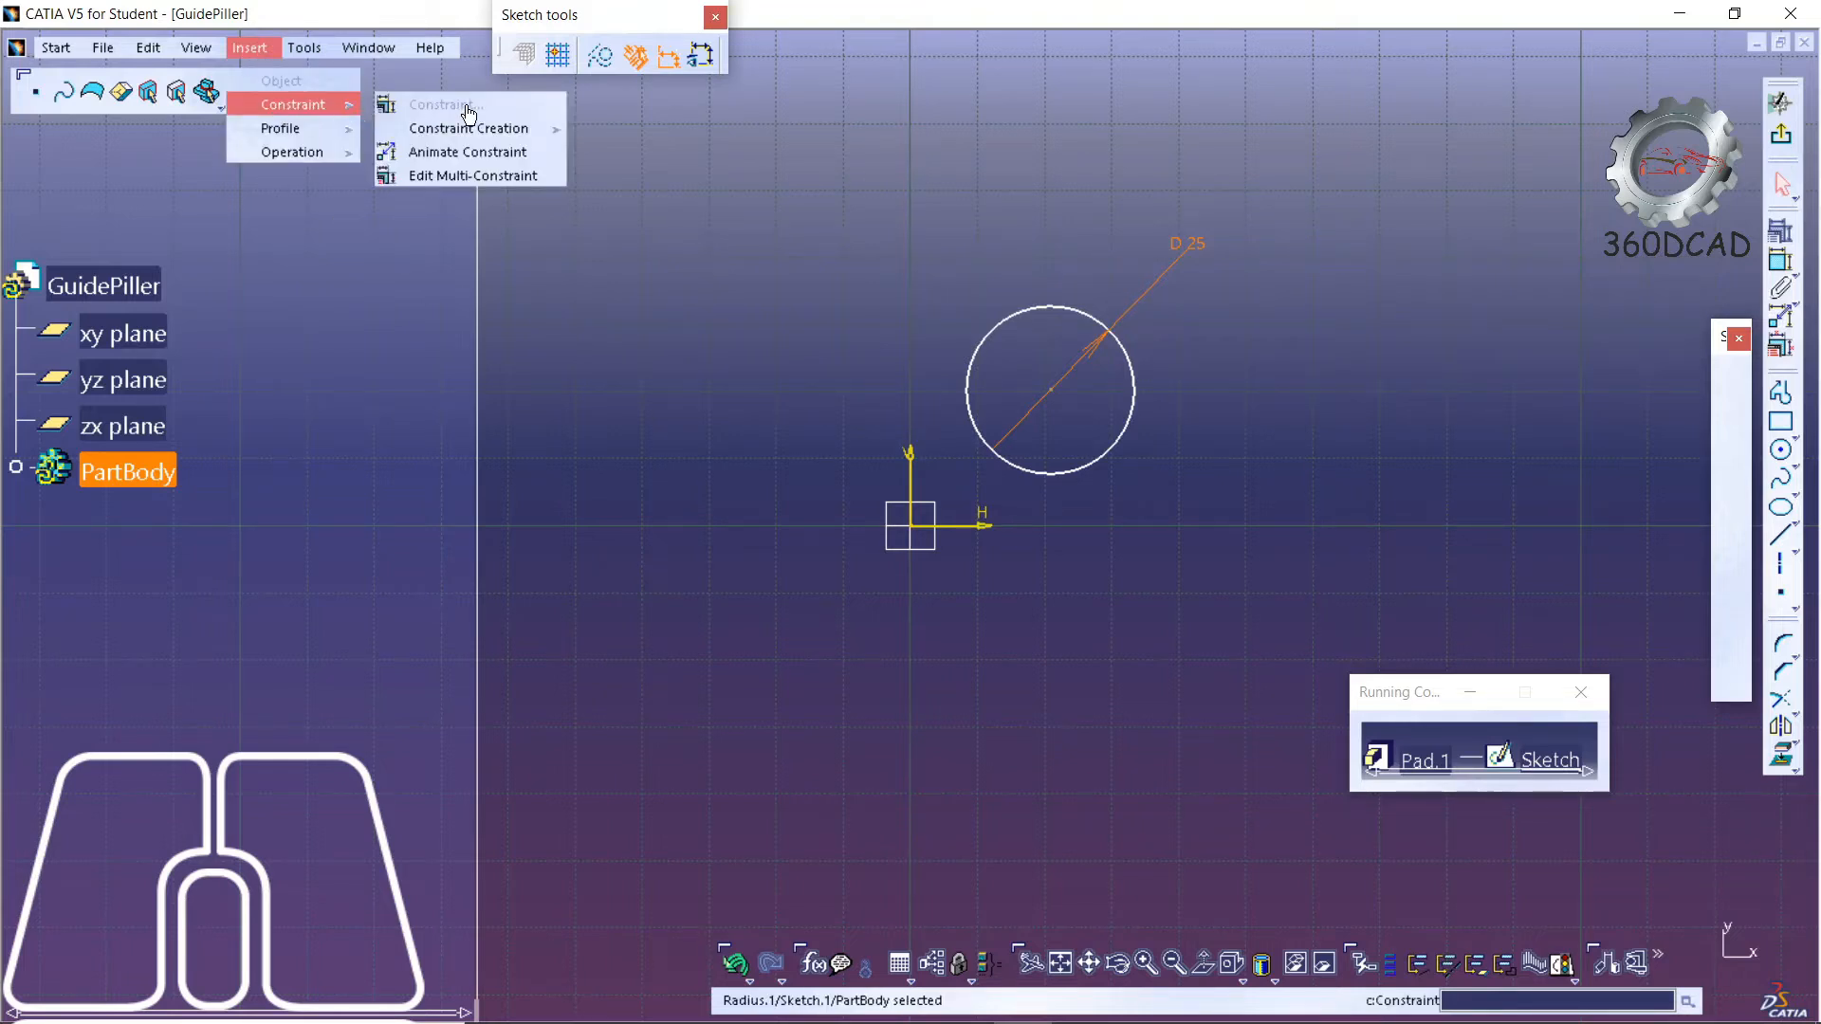
{"action": "mouse_move", "coordinate": [488, 137]}
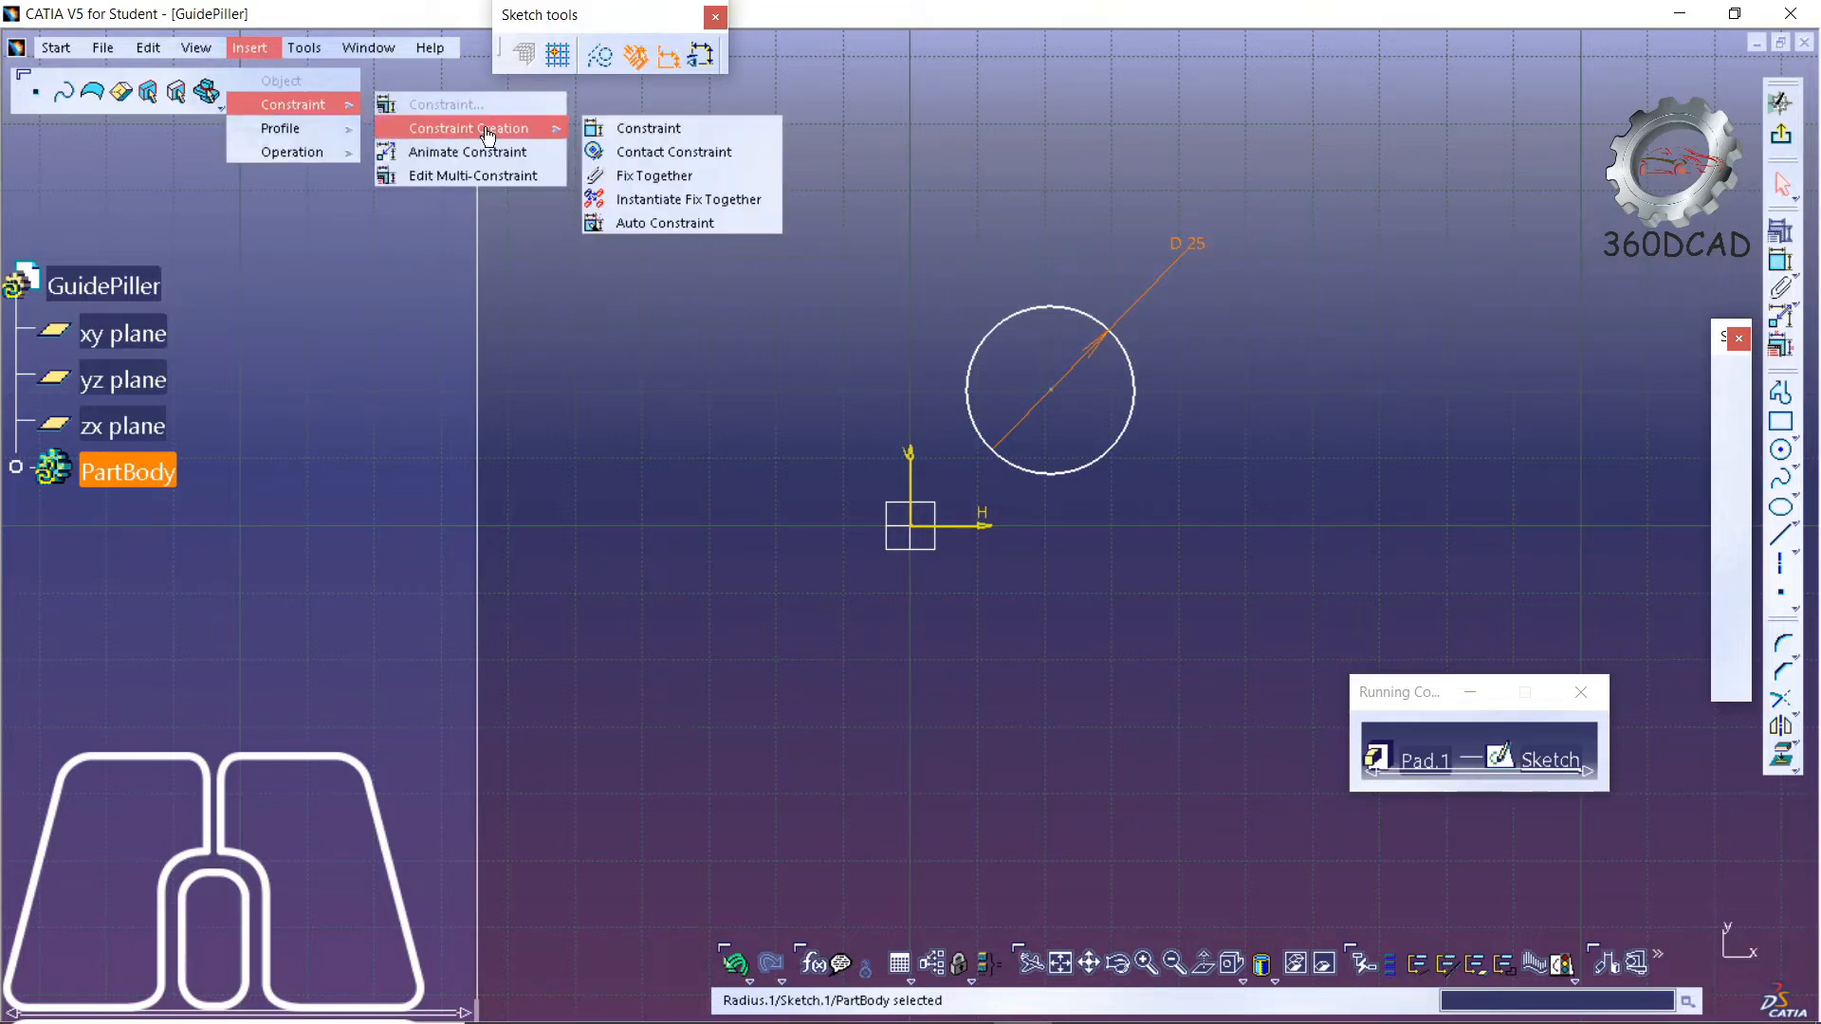
{"action": "left_click", "coordinate": [740, 154]}
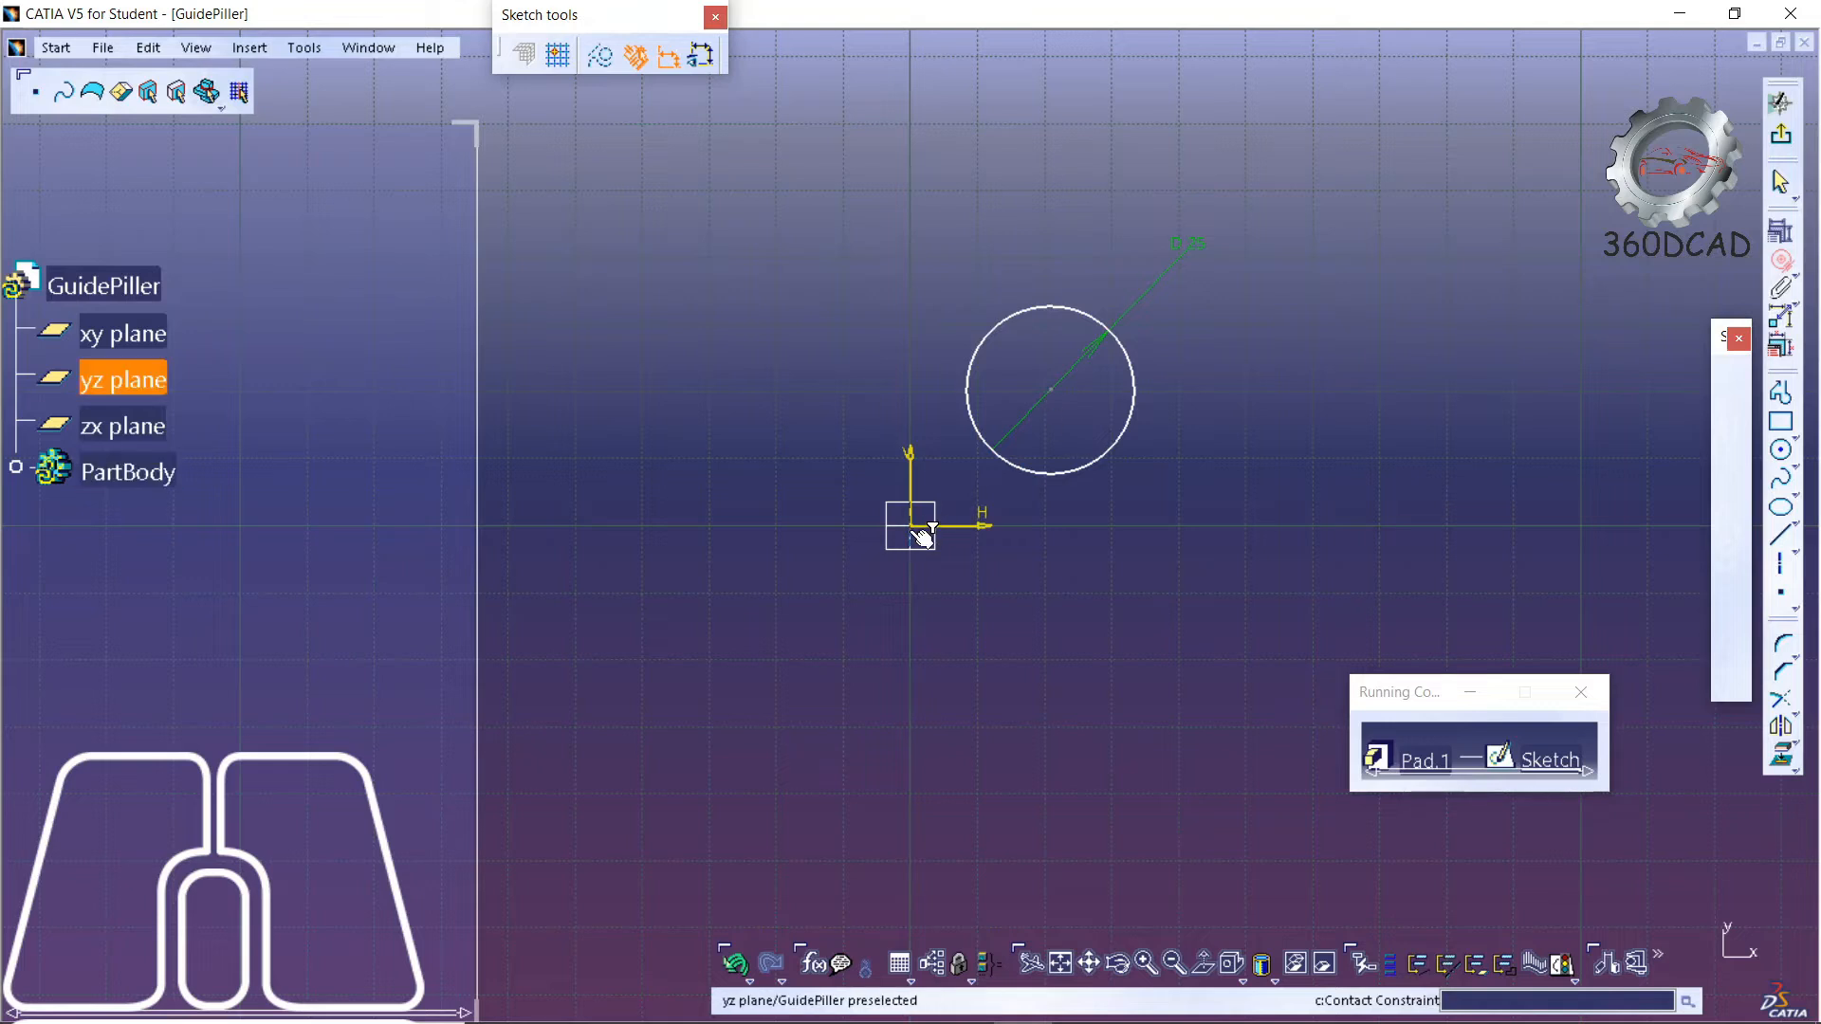
{"action": "left_click", "coordinate": [935, 528]}
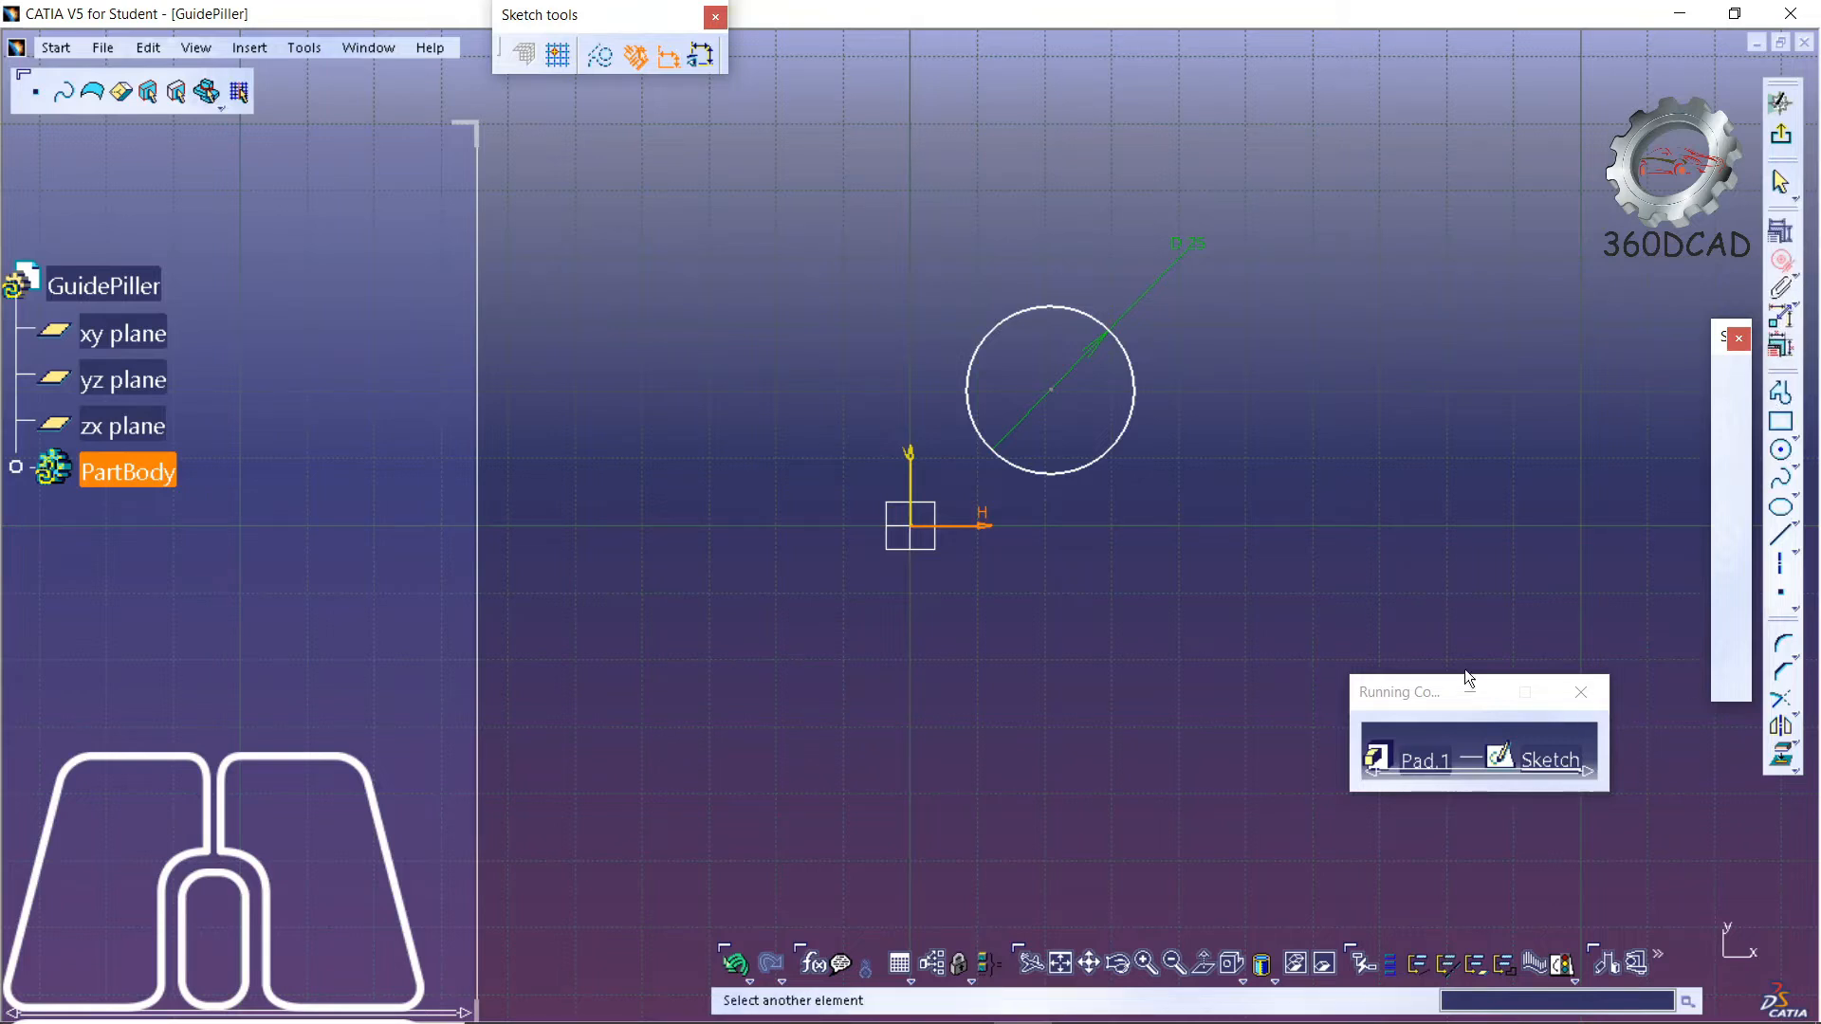
{"action": "key", "text": "Escape"}
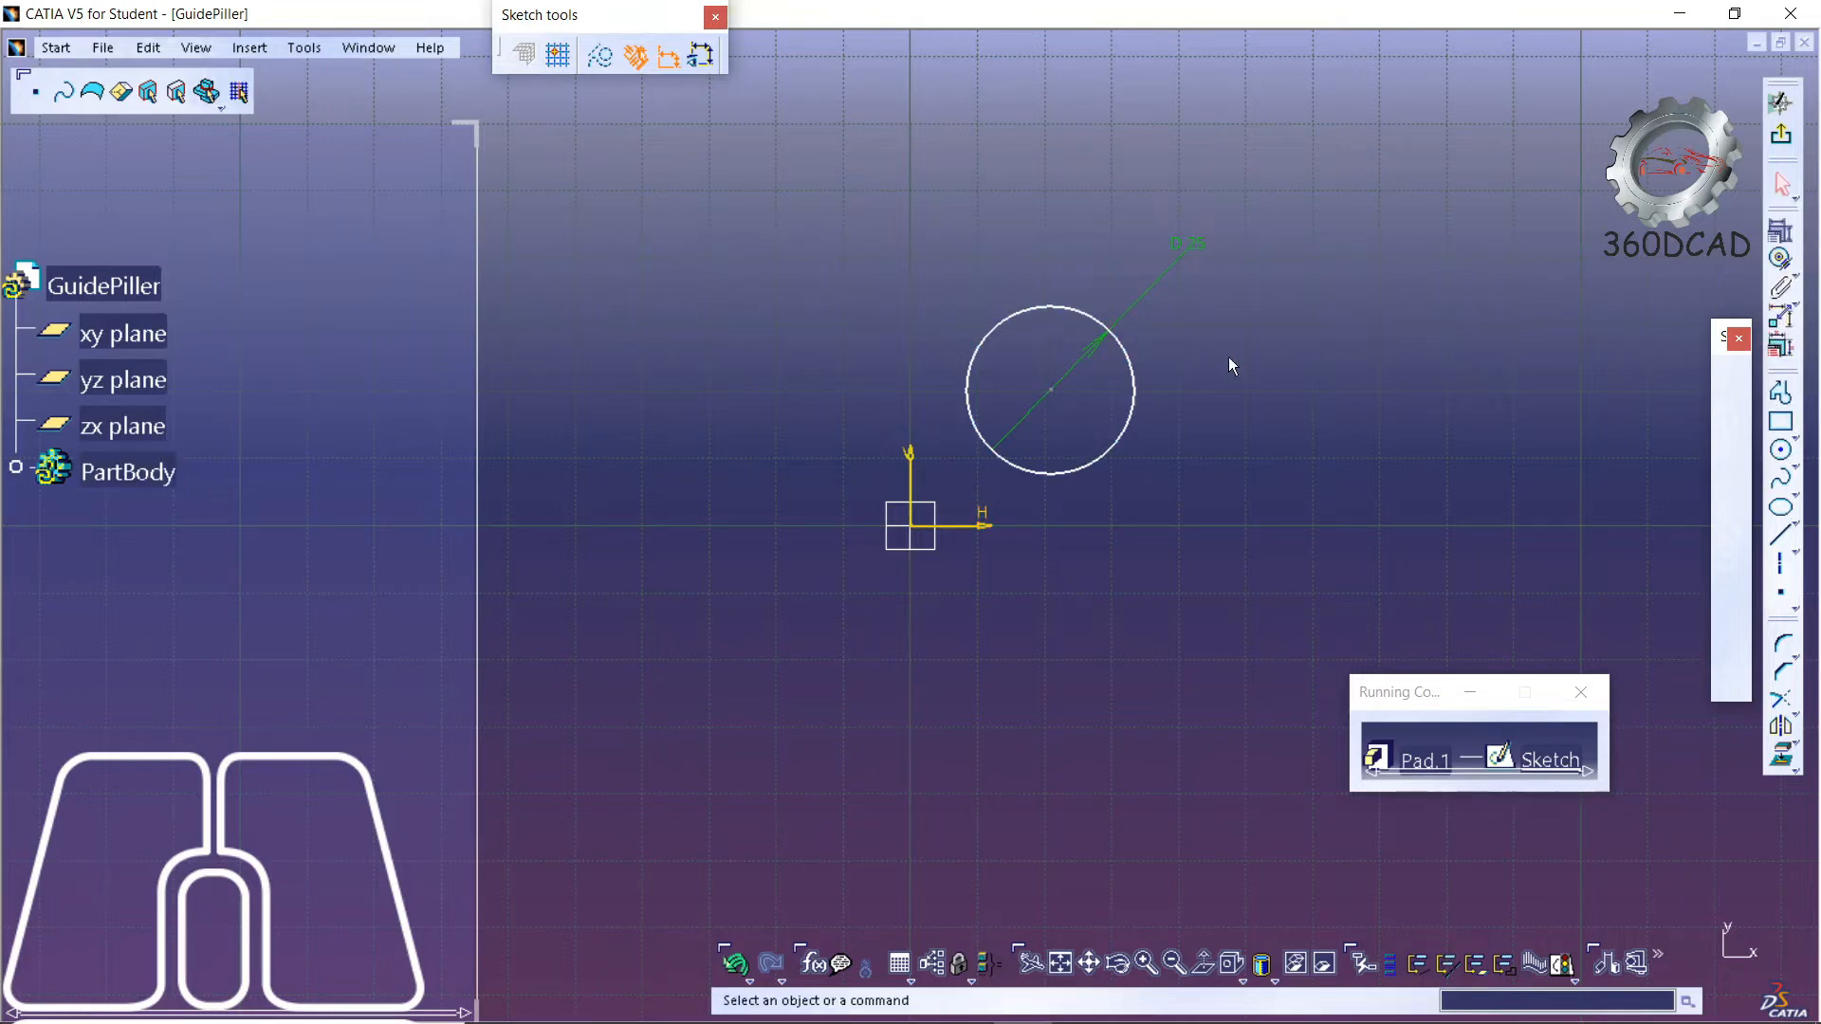
{"action": "left_click", "coordinate": [1783, 264]}
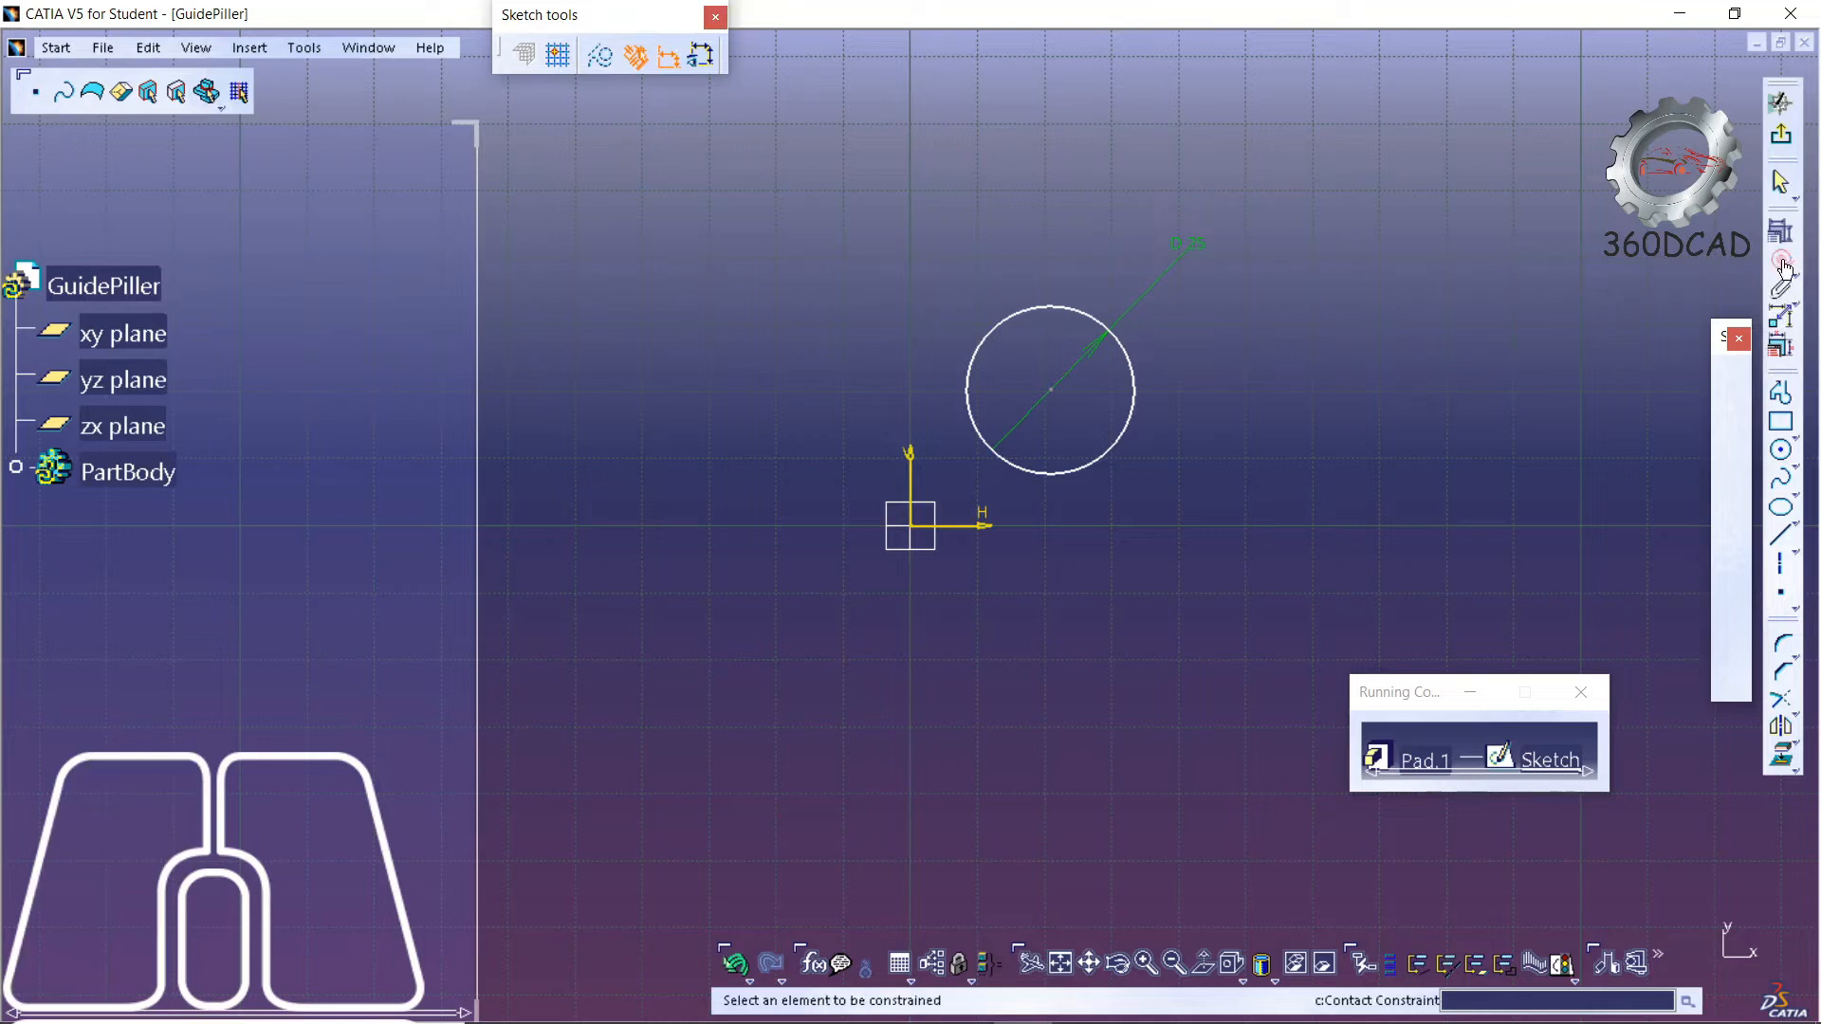
- Constrain the circle's centre to the horizontal axis with an offset of 0 mm
{"action": "left_click", "coordinate": [249, 47]}
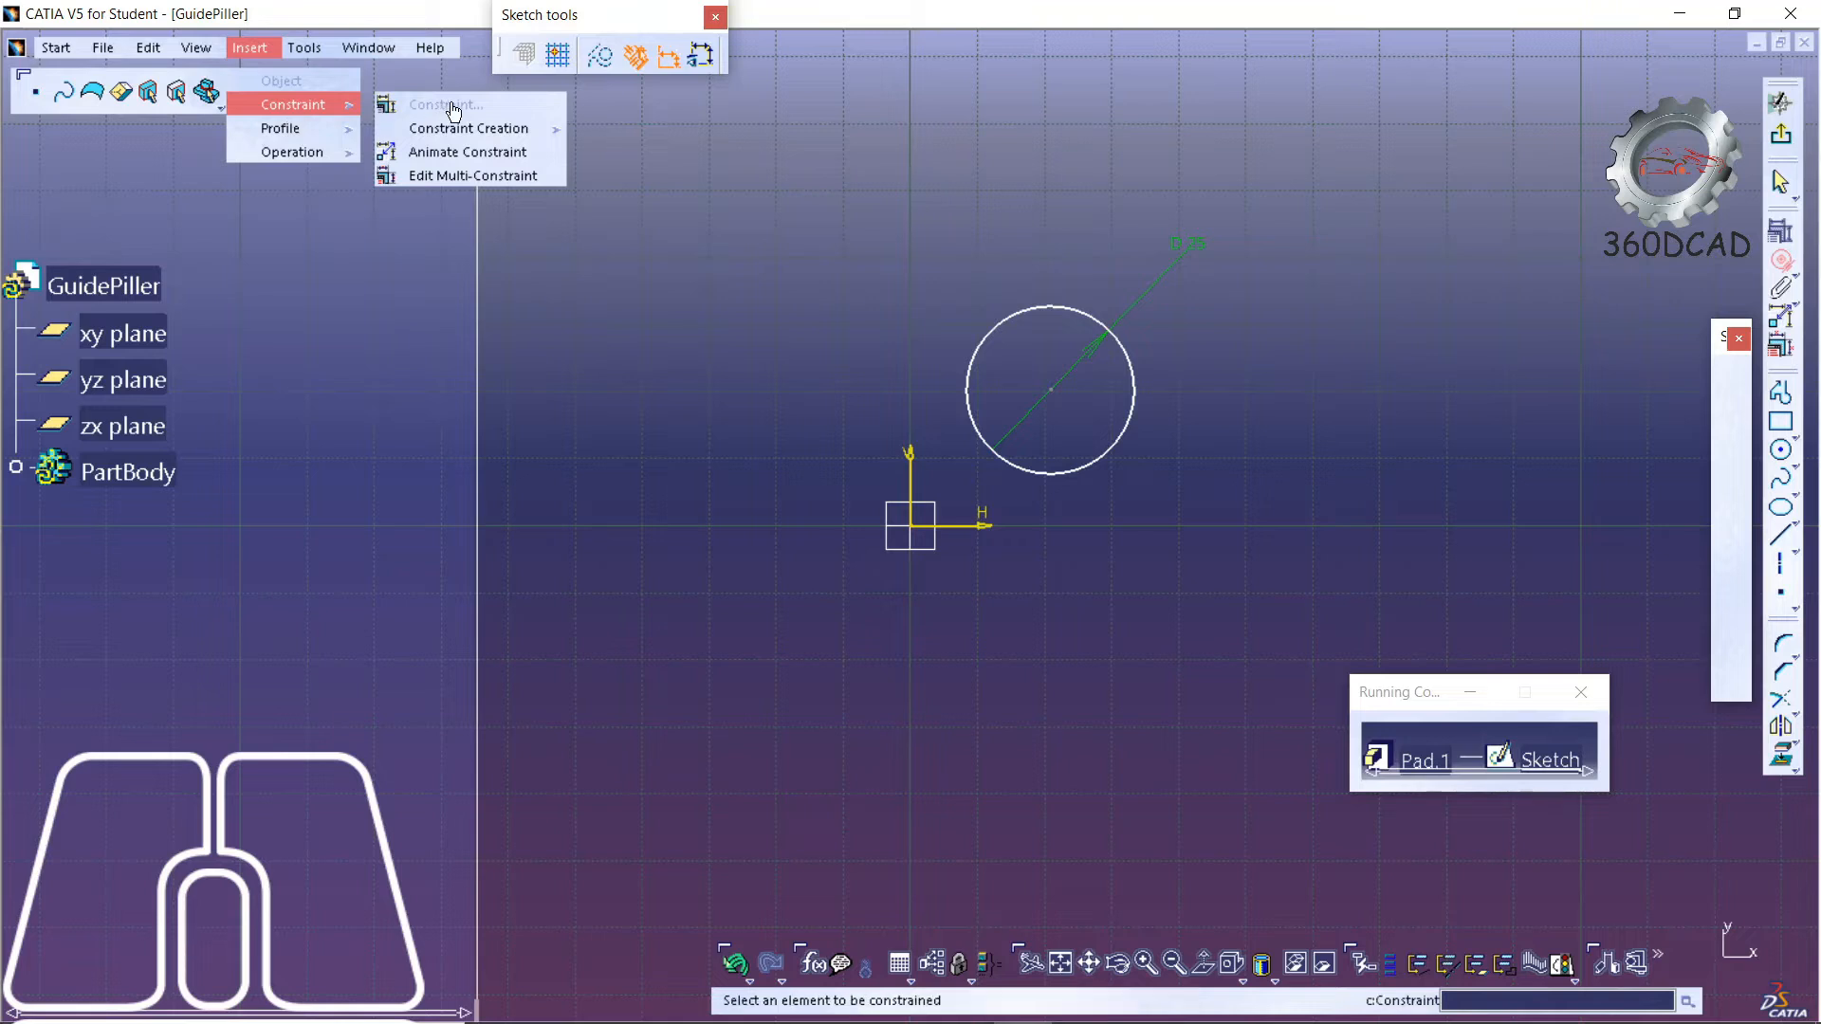
{"action": "mouse_move", "coordinate": [493, 137]}
{"action": "left_click", "coordinate": [649, 128]}
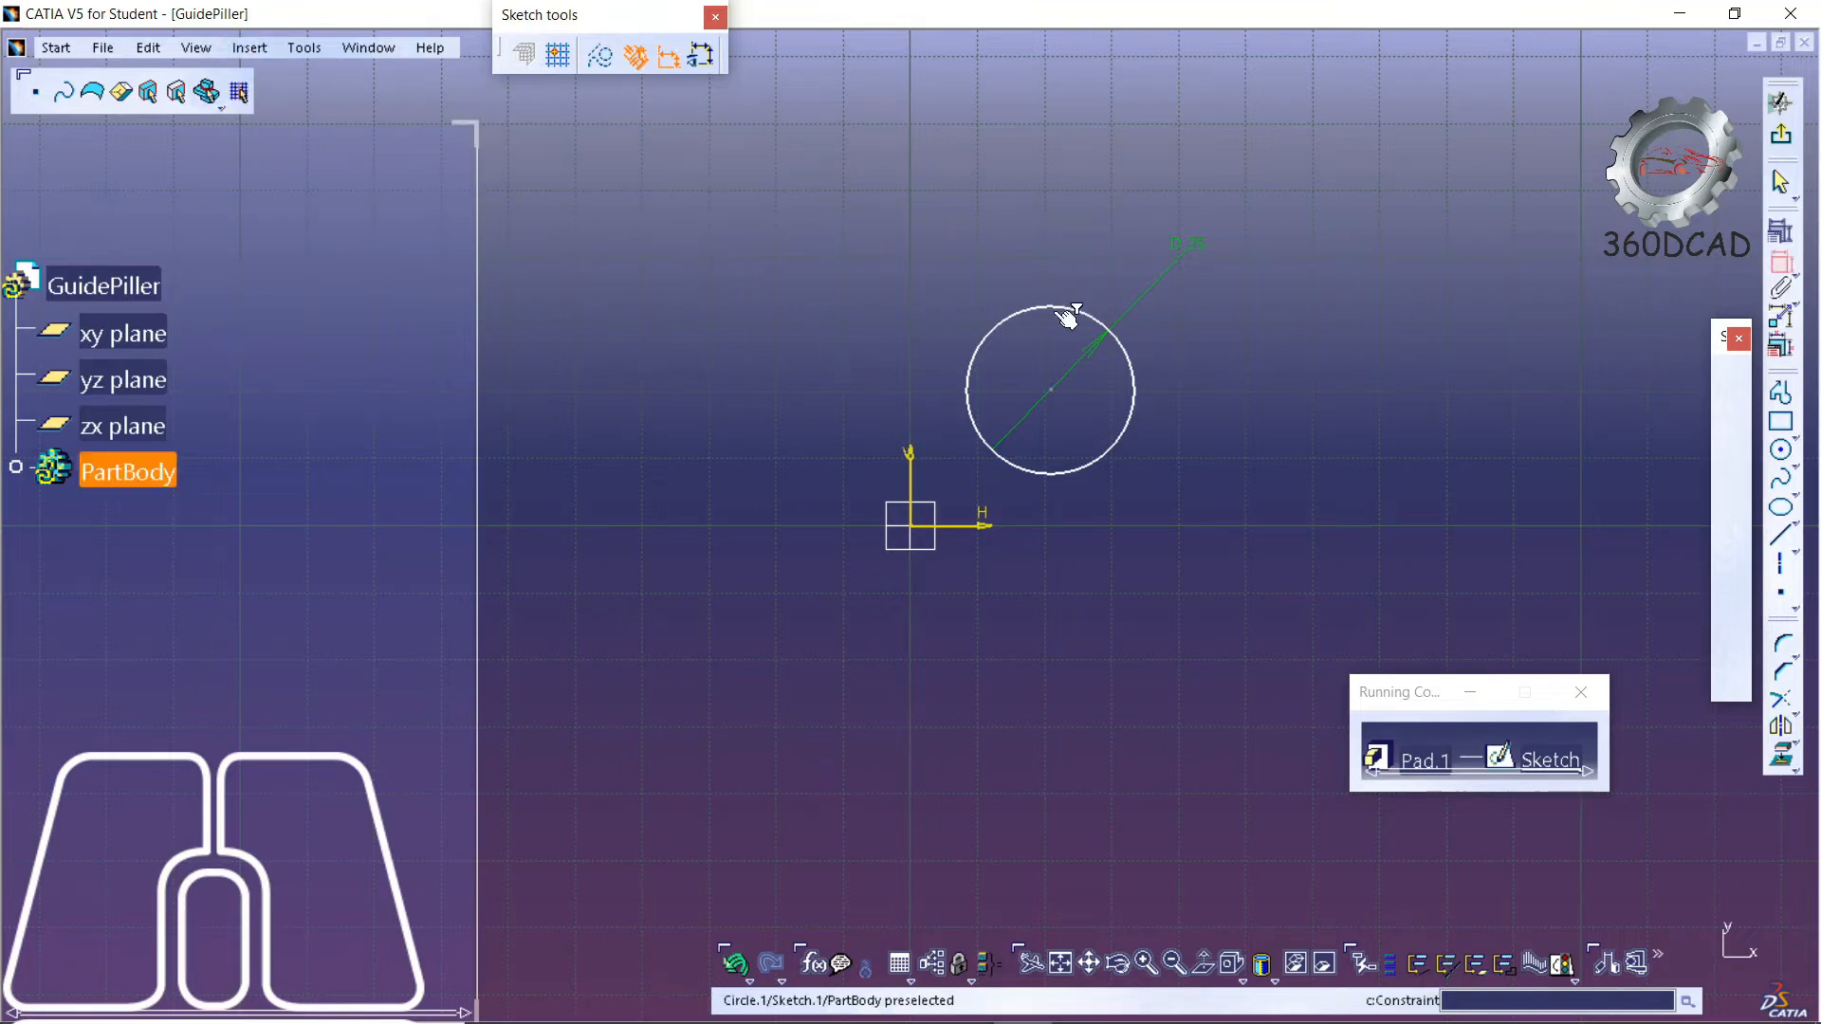
{"action": "left_click", "coordinate": [1051, 392]}
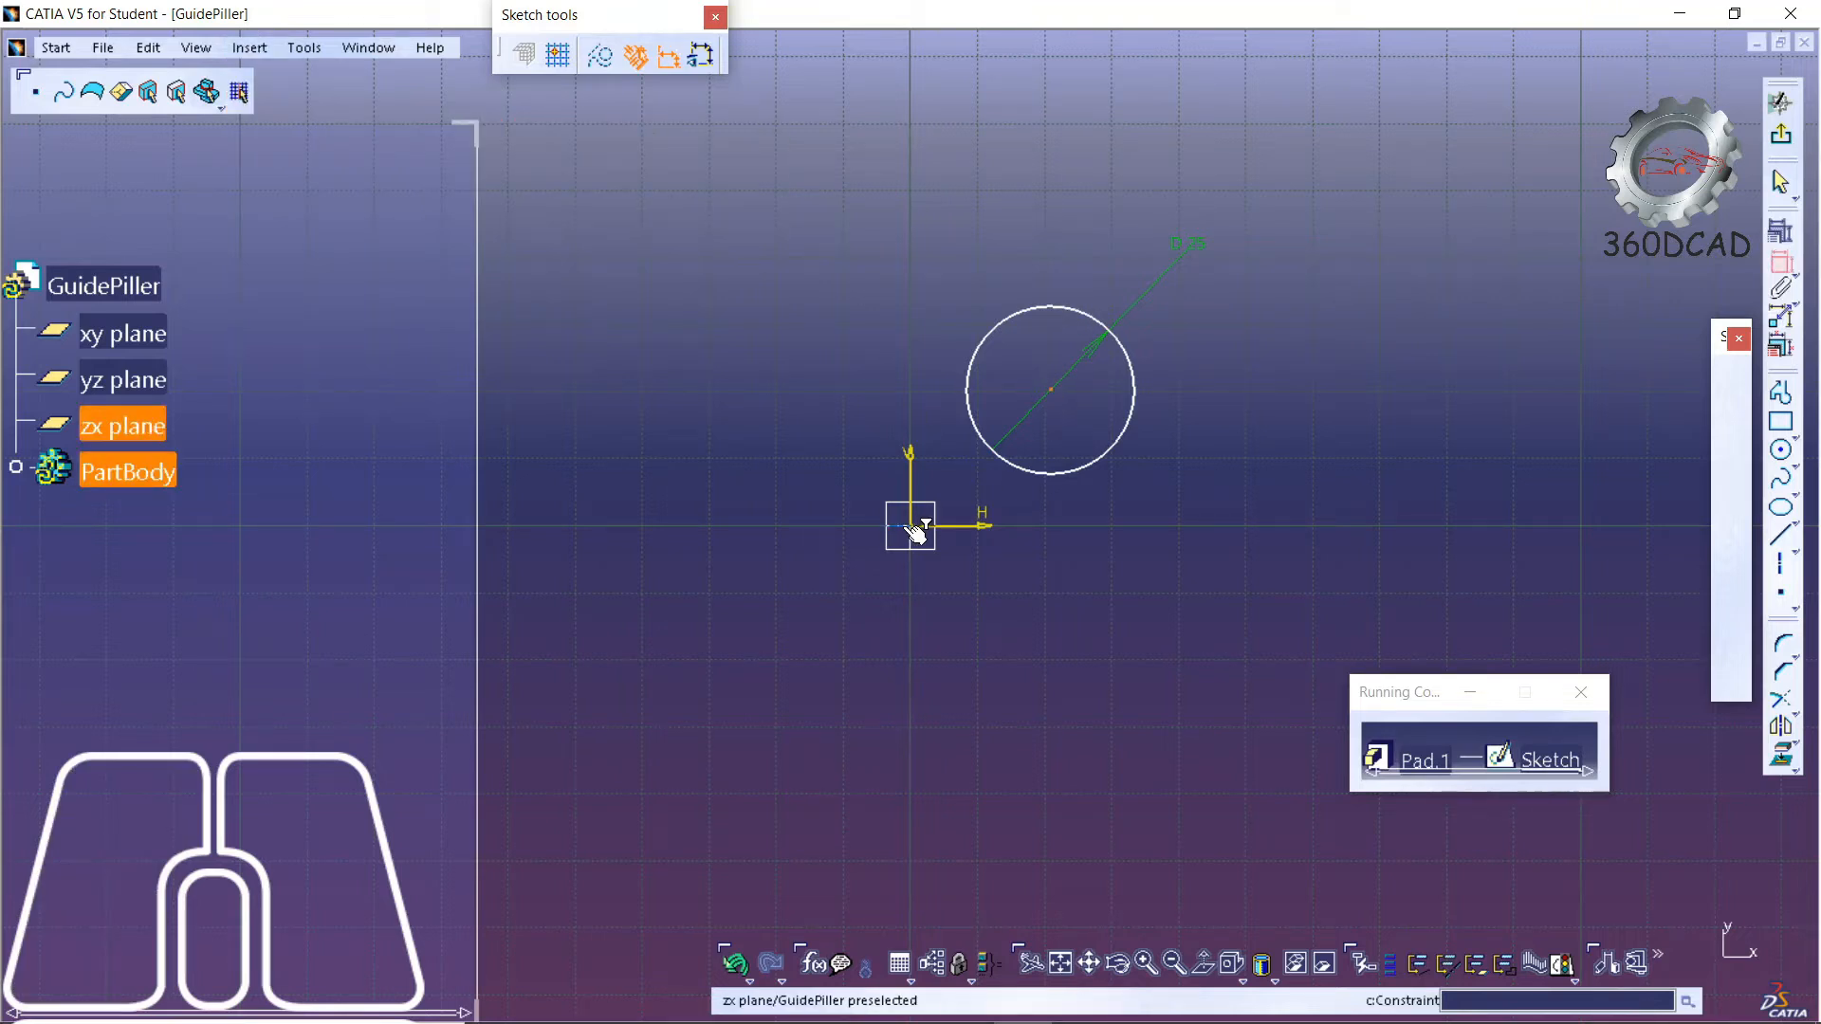
{"action": "left_click", "coordinate": [972, 527]}
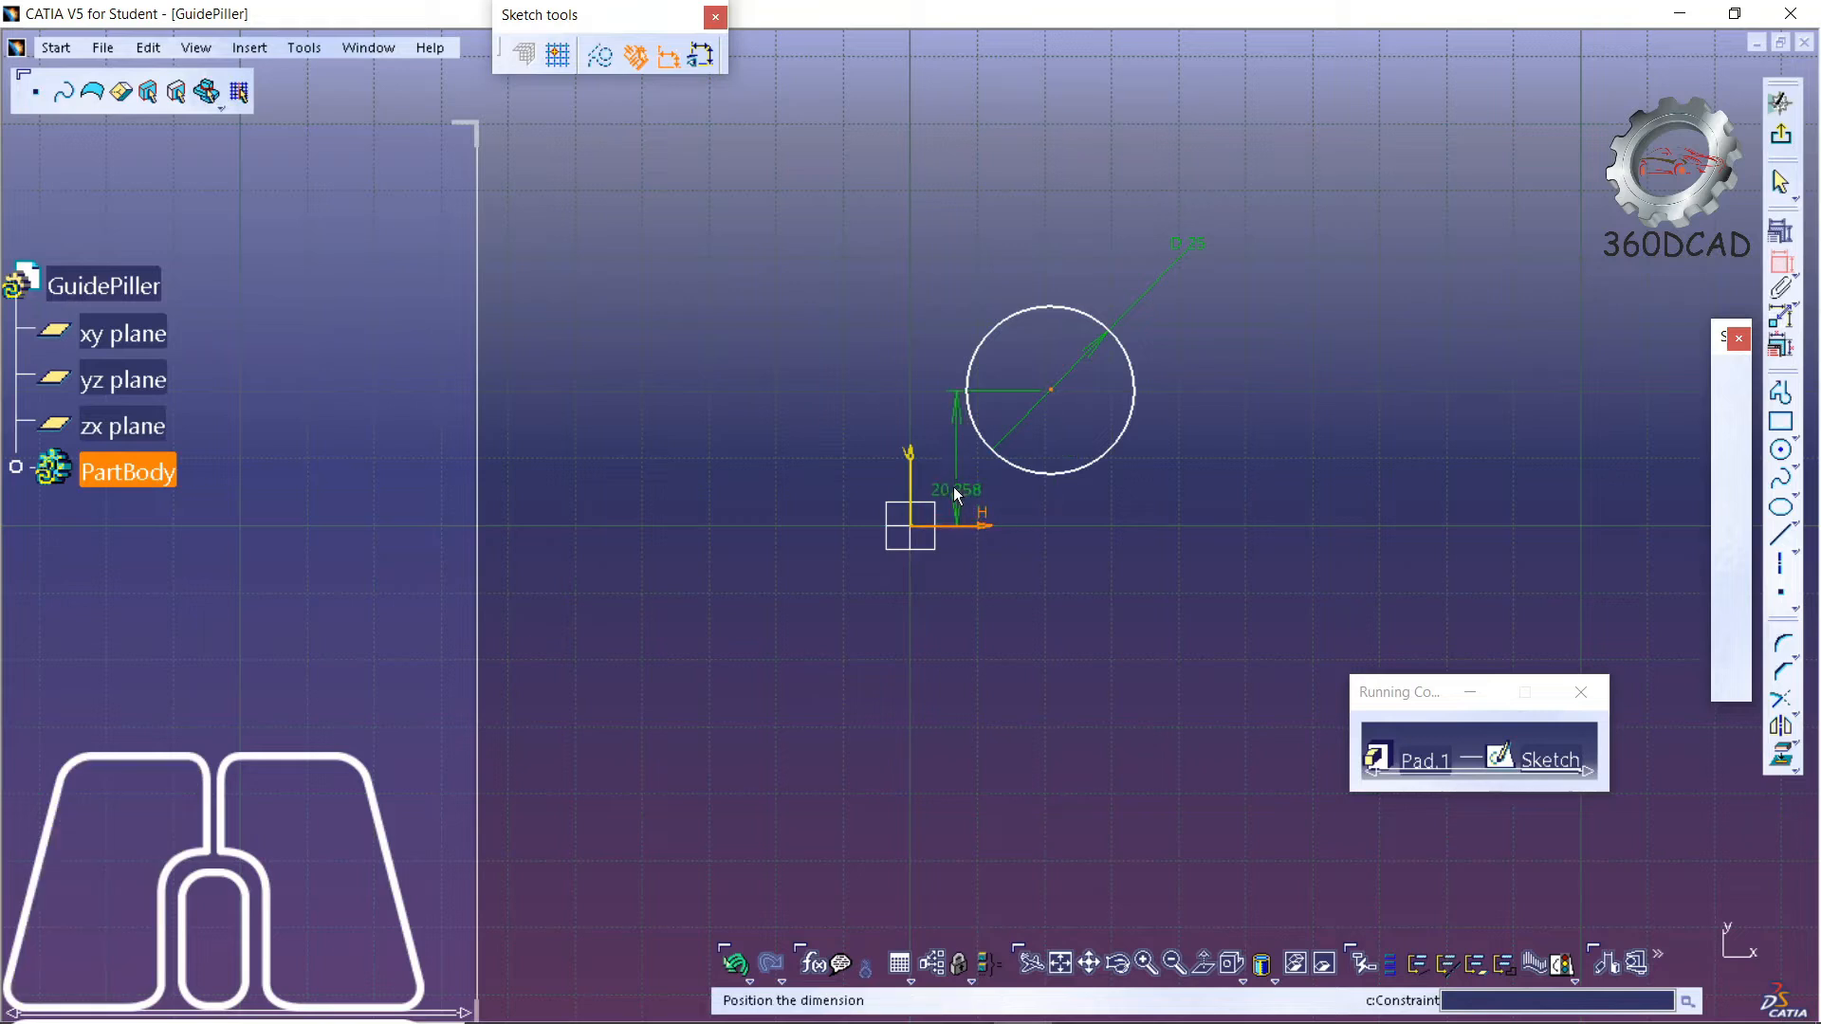
{"action": "left_click", "coordinate": [955, 488]}
{"action": "double_click", "coordinate": [952, 475]}
{"action": "type", "text": "0"}
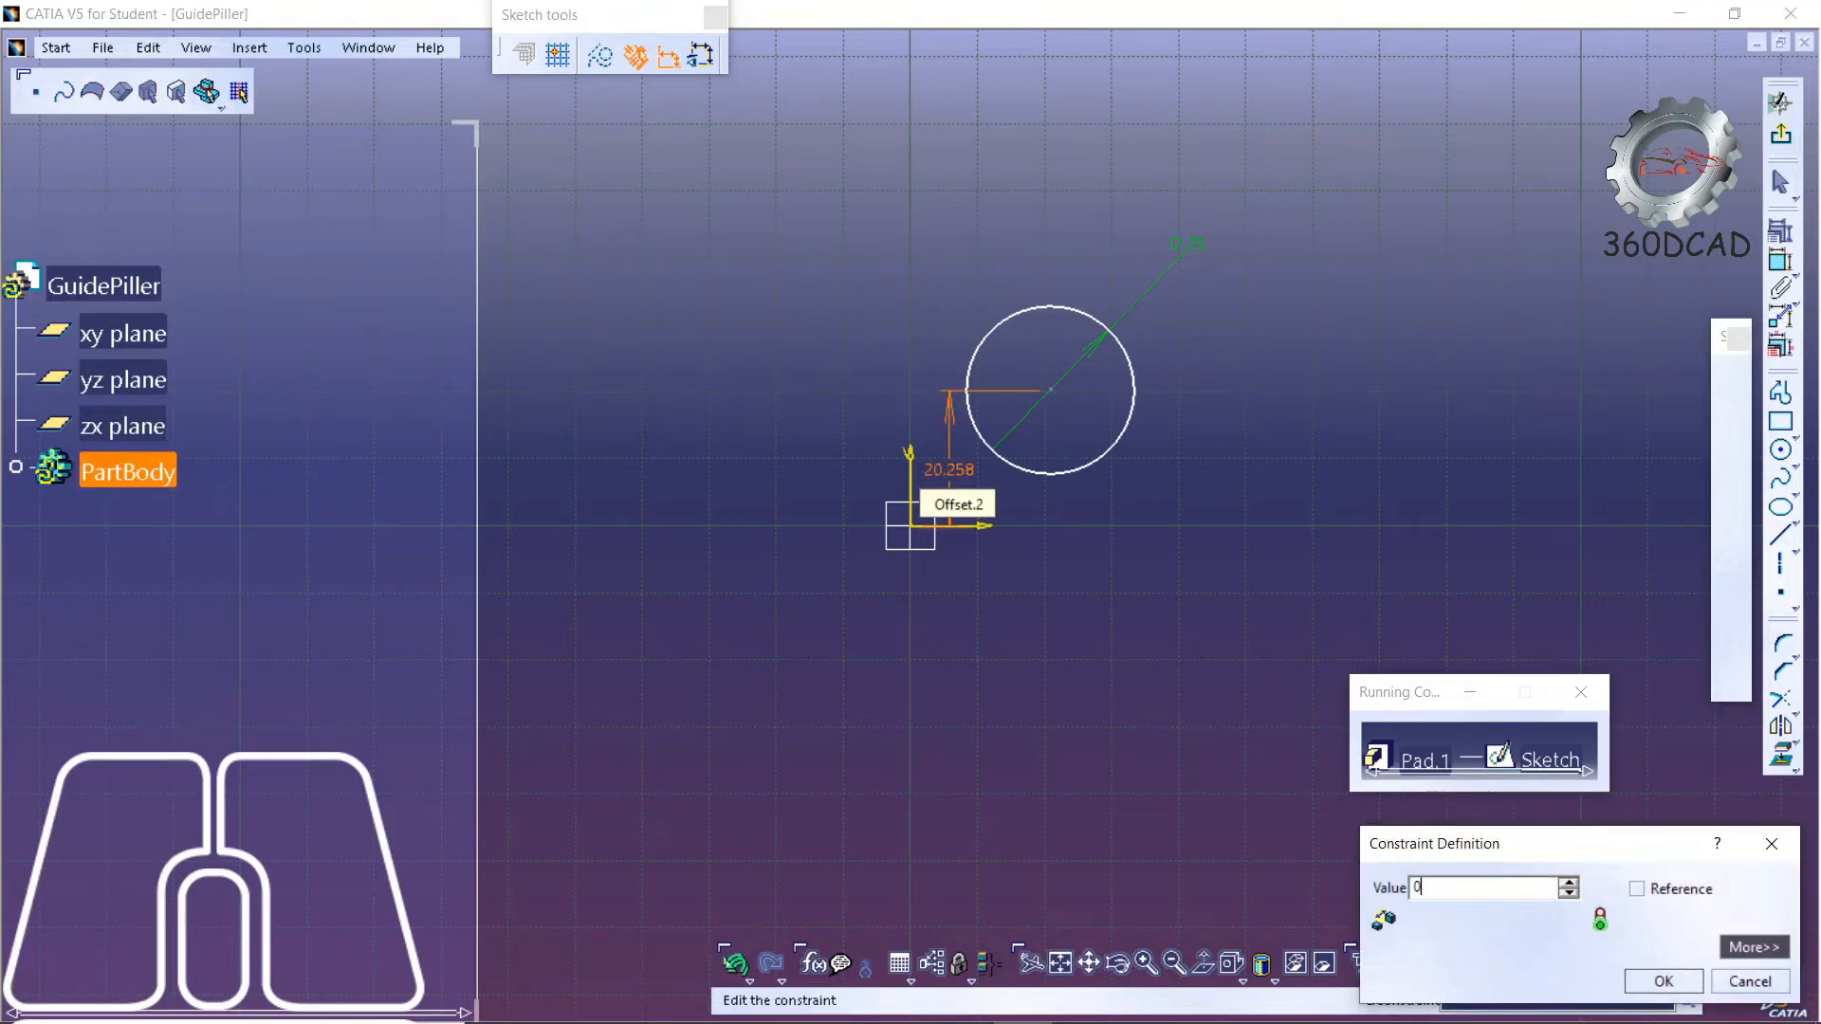
{"action": "key", "text": "Return"}
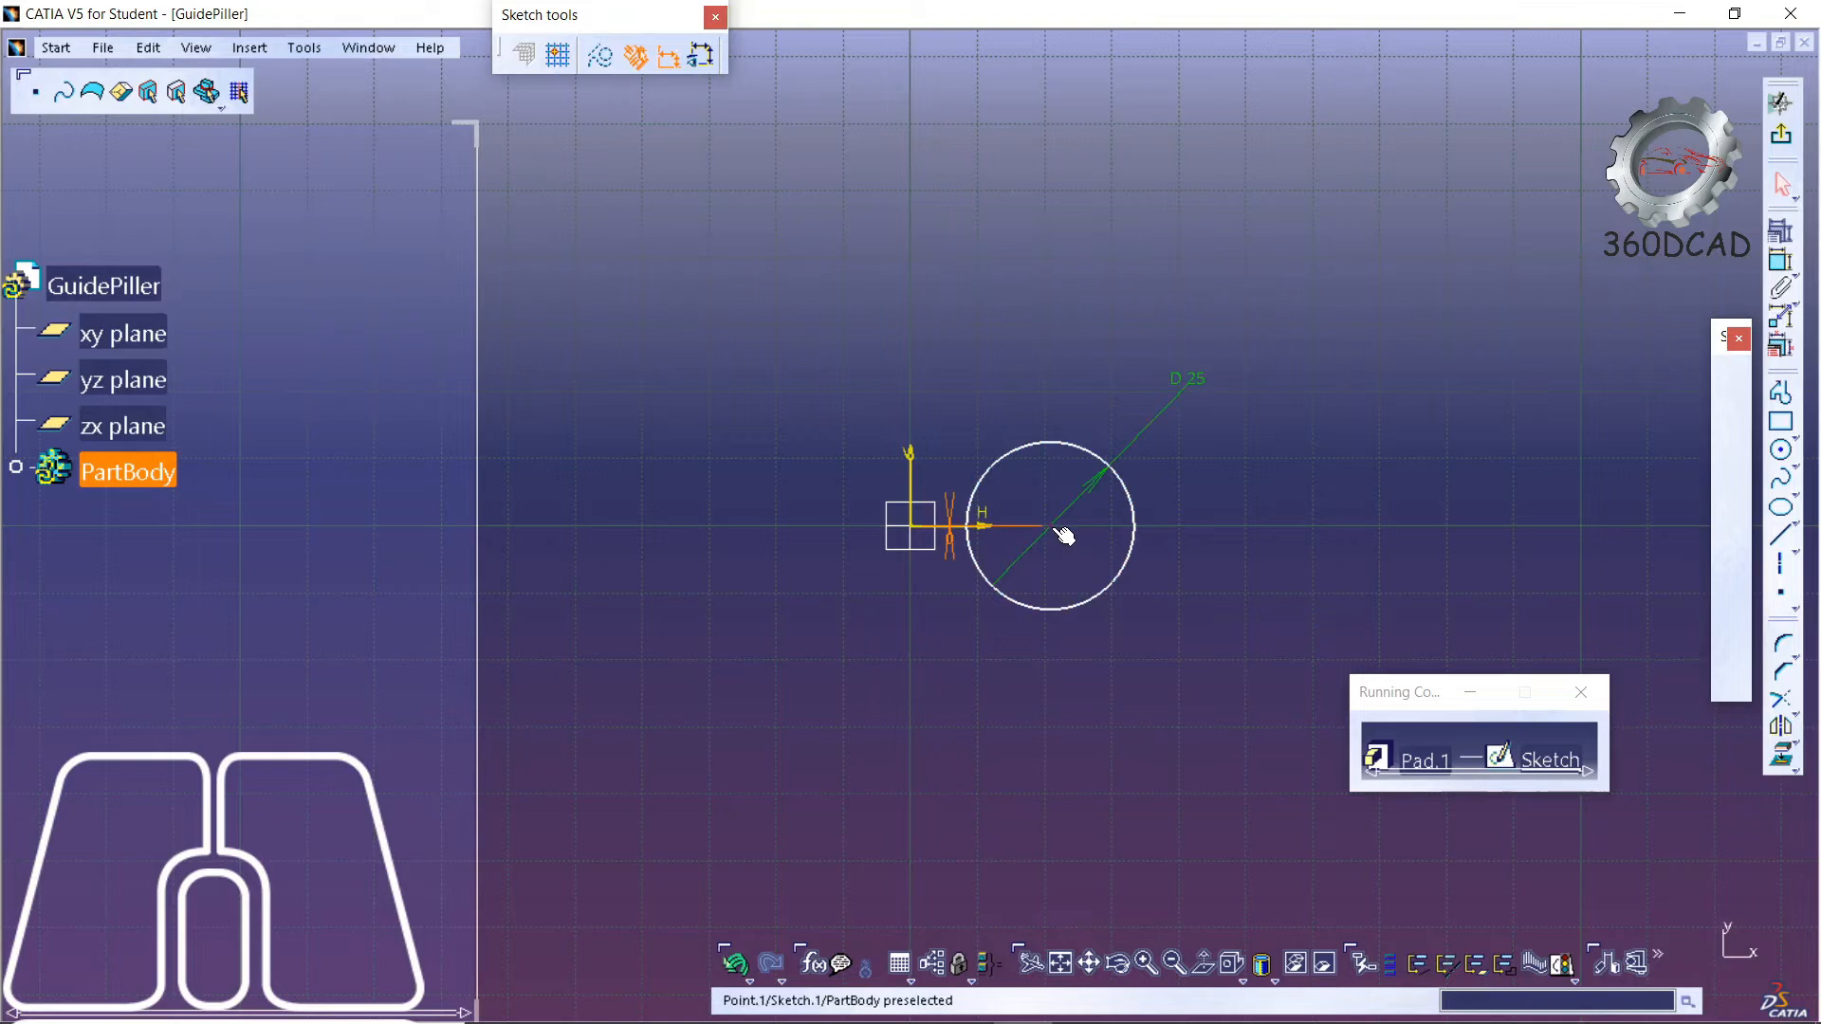
- Constrain the circle's centre to the vertical axis with an offset of 0 mm
{"action": "left_click", "coordinate": [913, 468]}
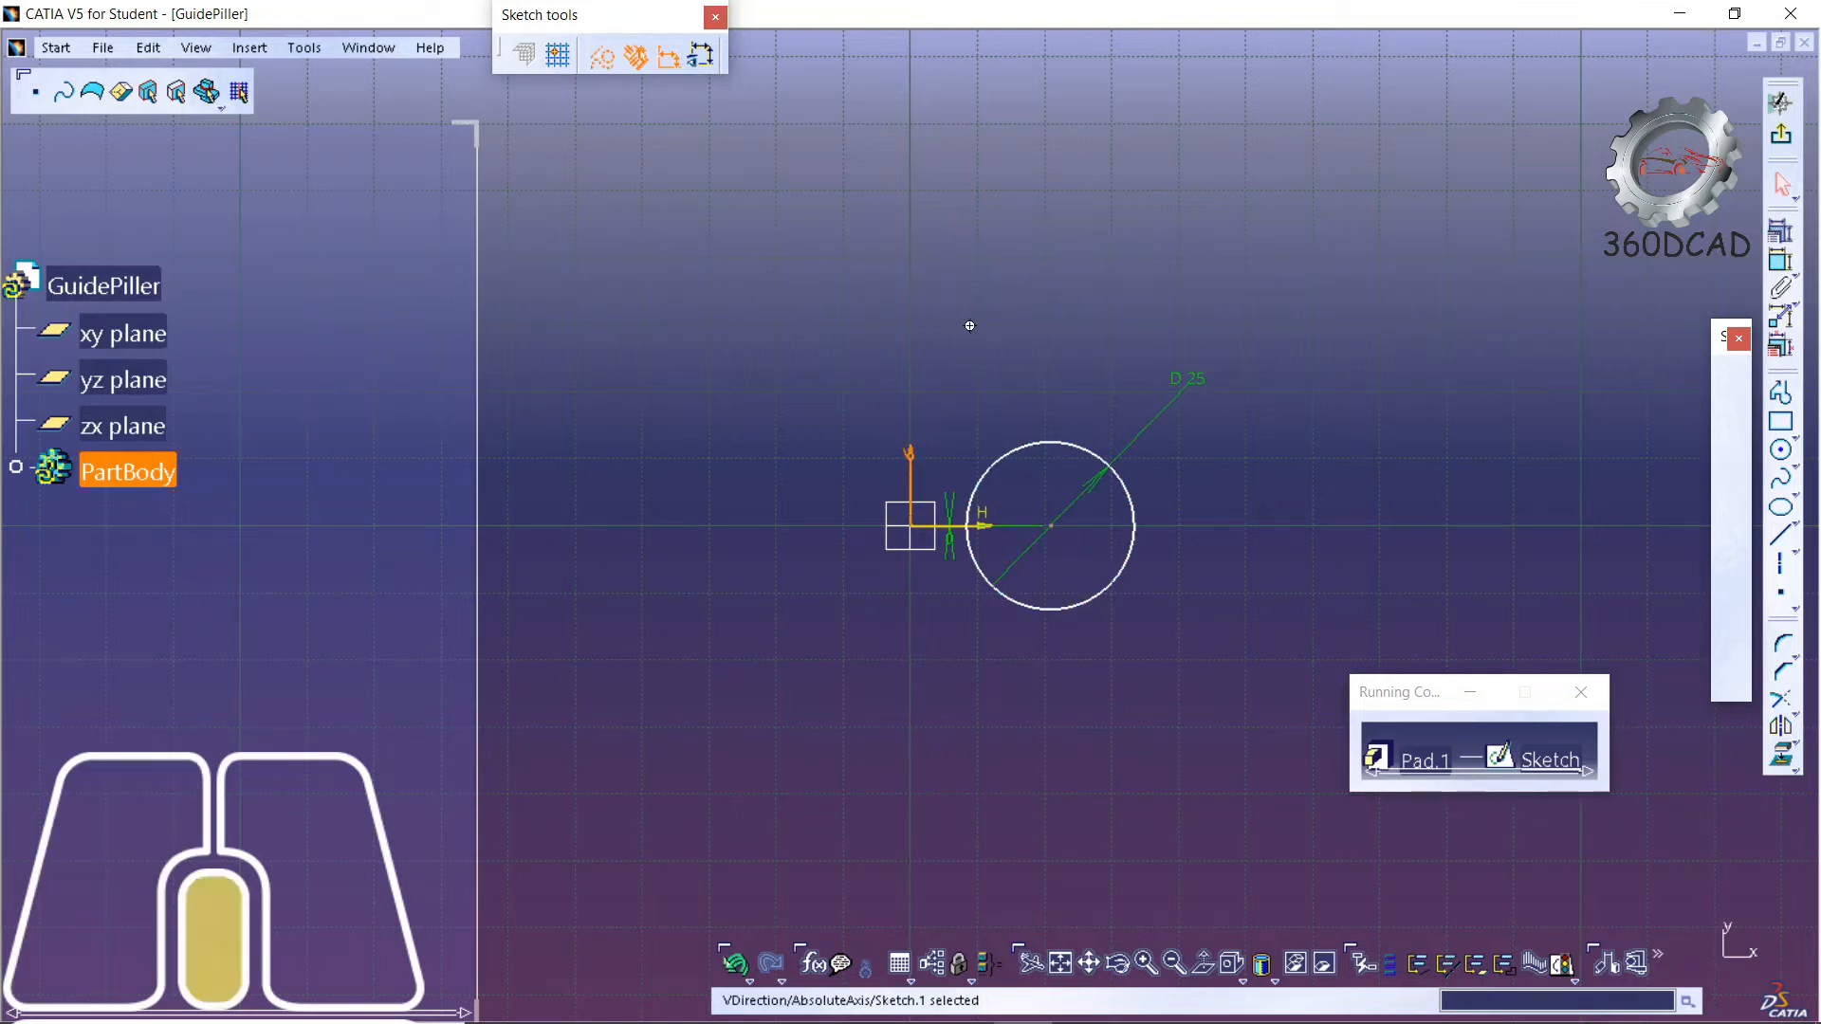
{"action": "middle_click_drag", "start_coordinate": [970, 325], "coordinate": [912, 526]}
{"action": "left_click", "coordinate": [1781, 261]}
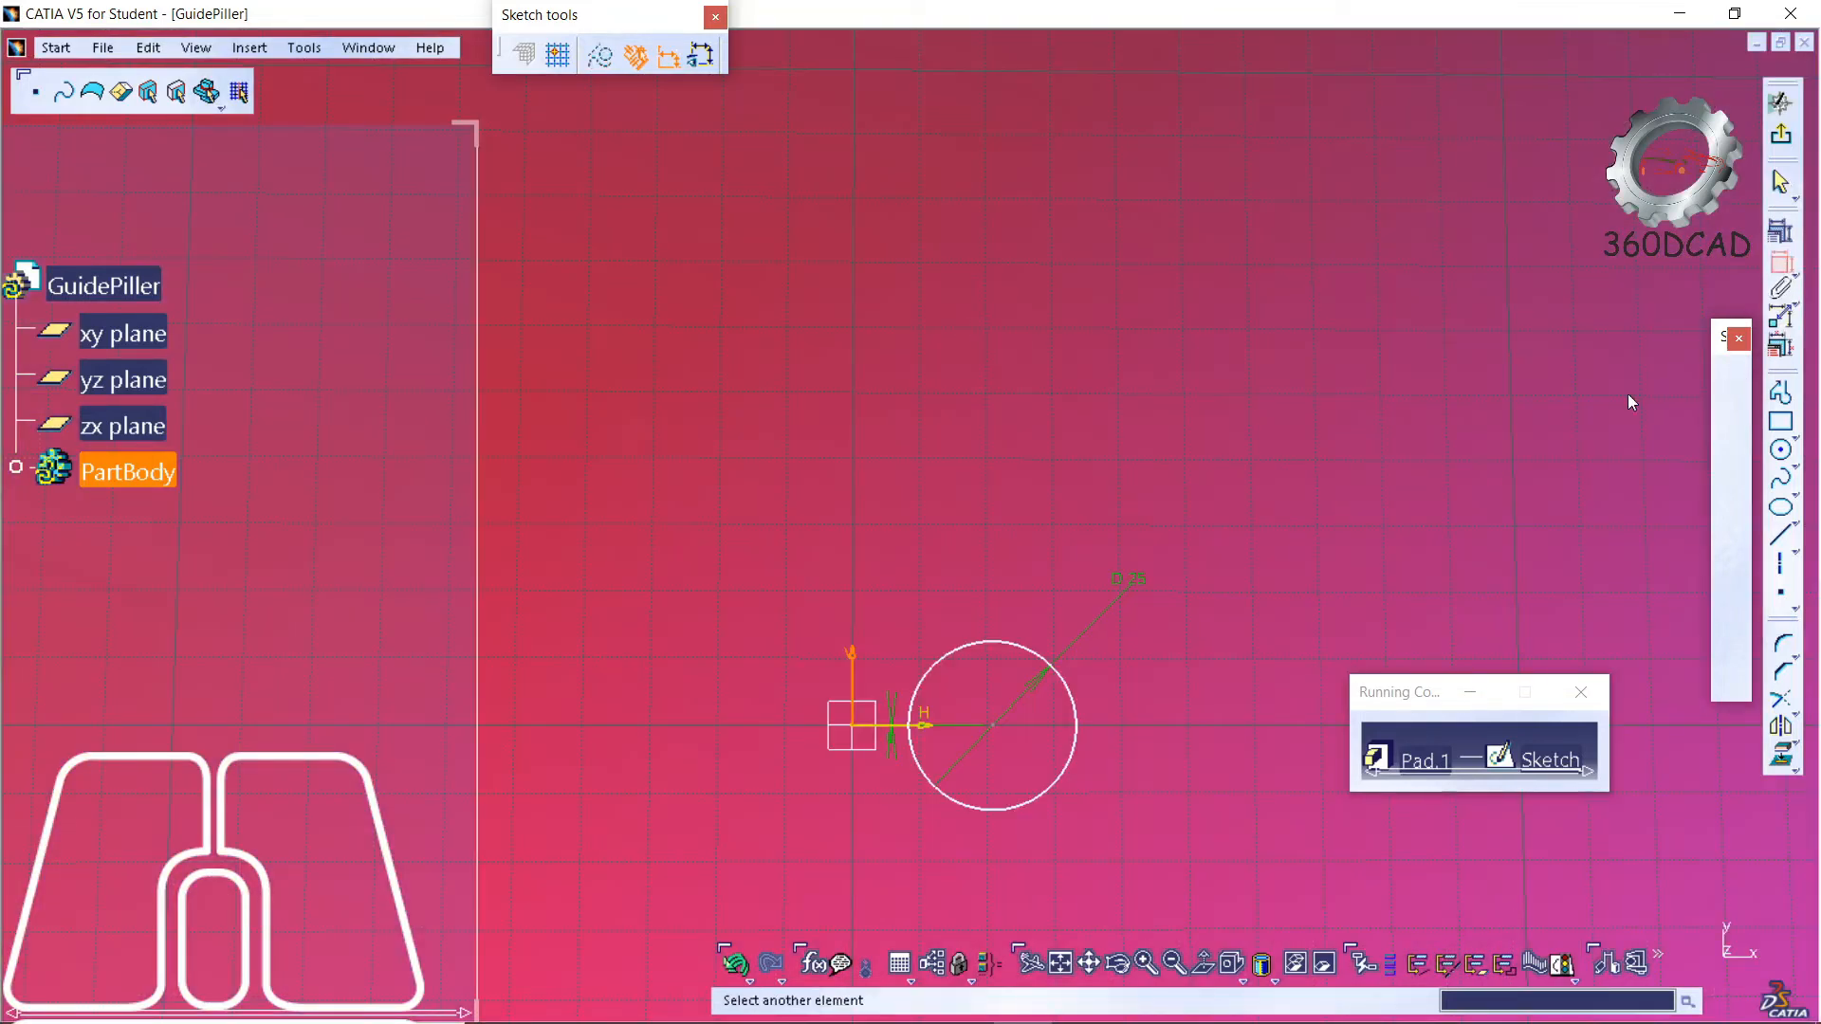
{"action": "left_click", "coordinate": [989, 727]}
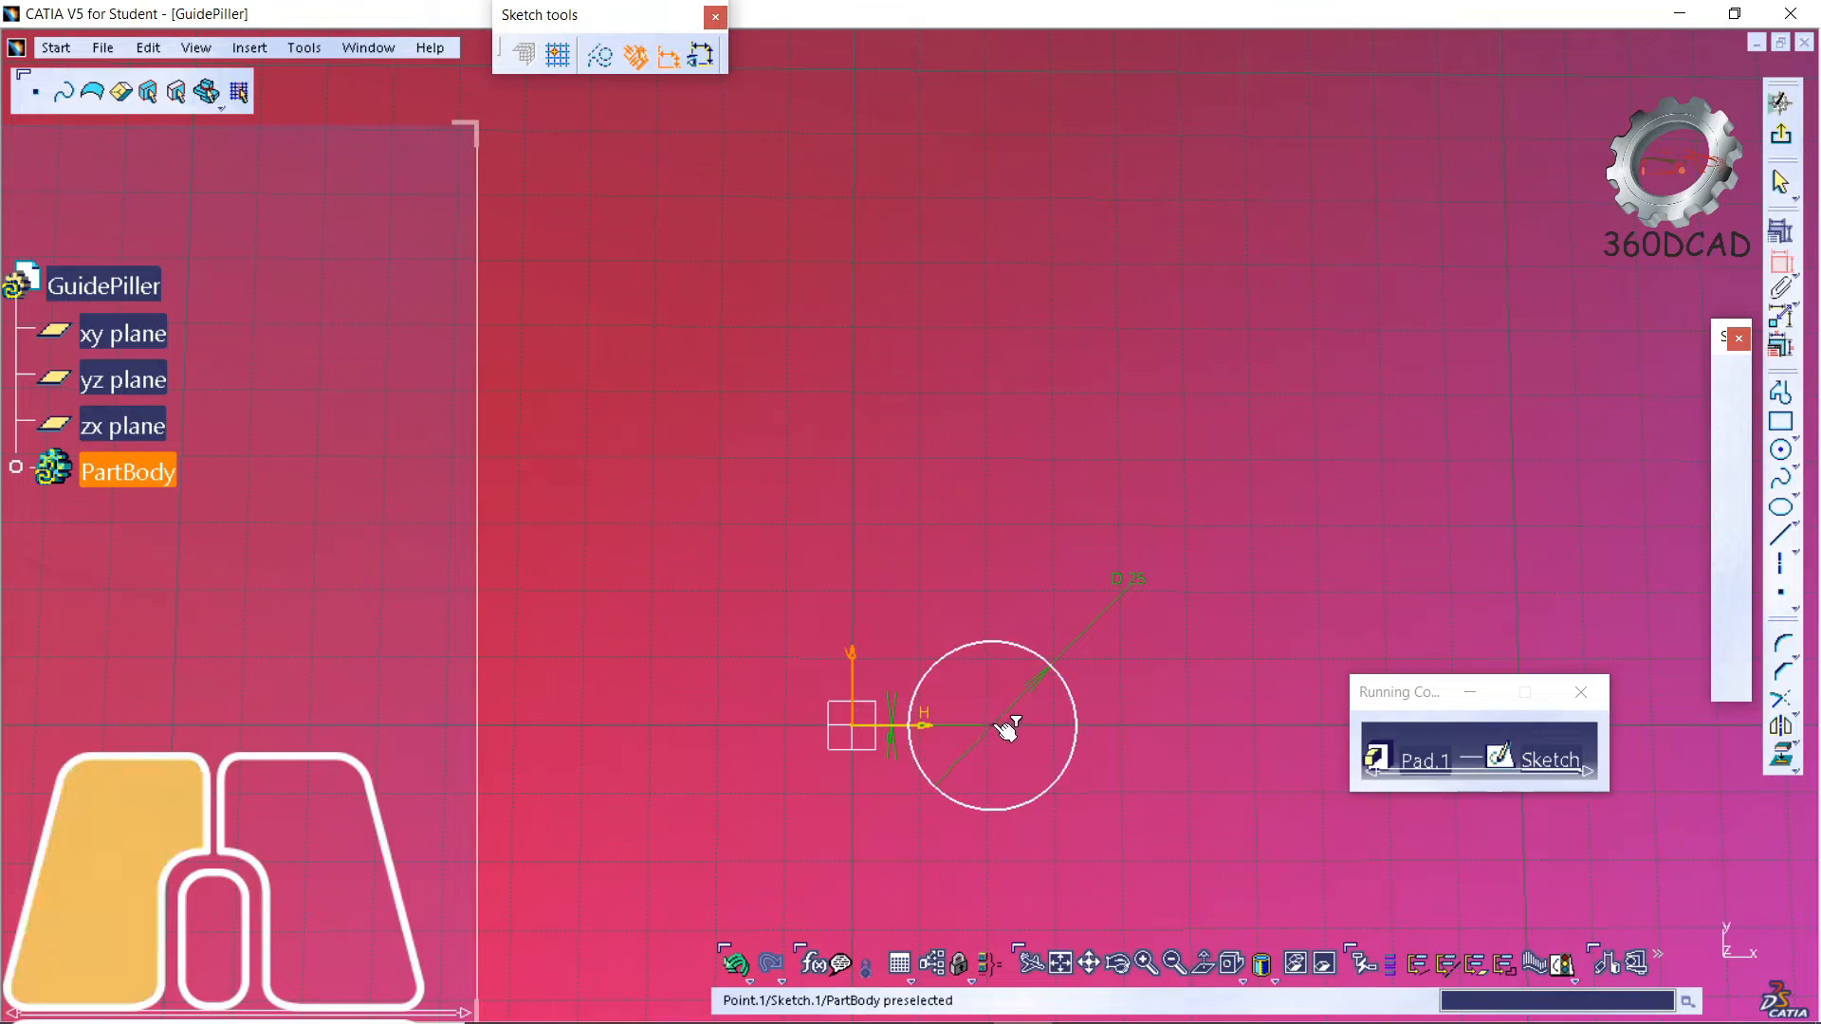
{"action": "left_click", "coordinate": [858, 673]}
{"action": "double_click", "coordinate": [849, 675]}
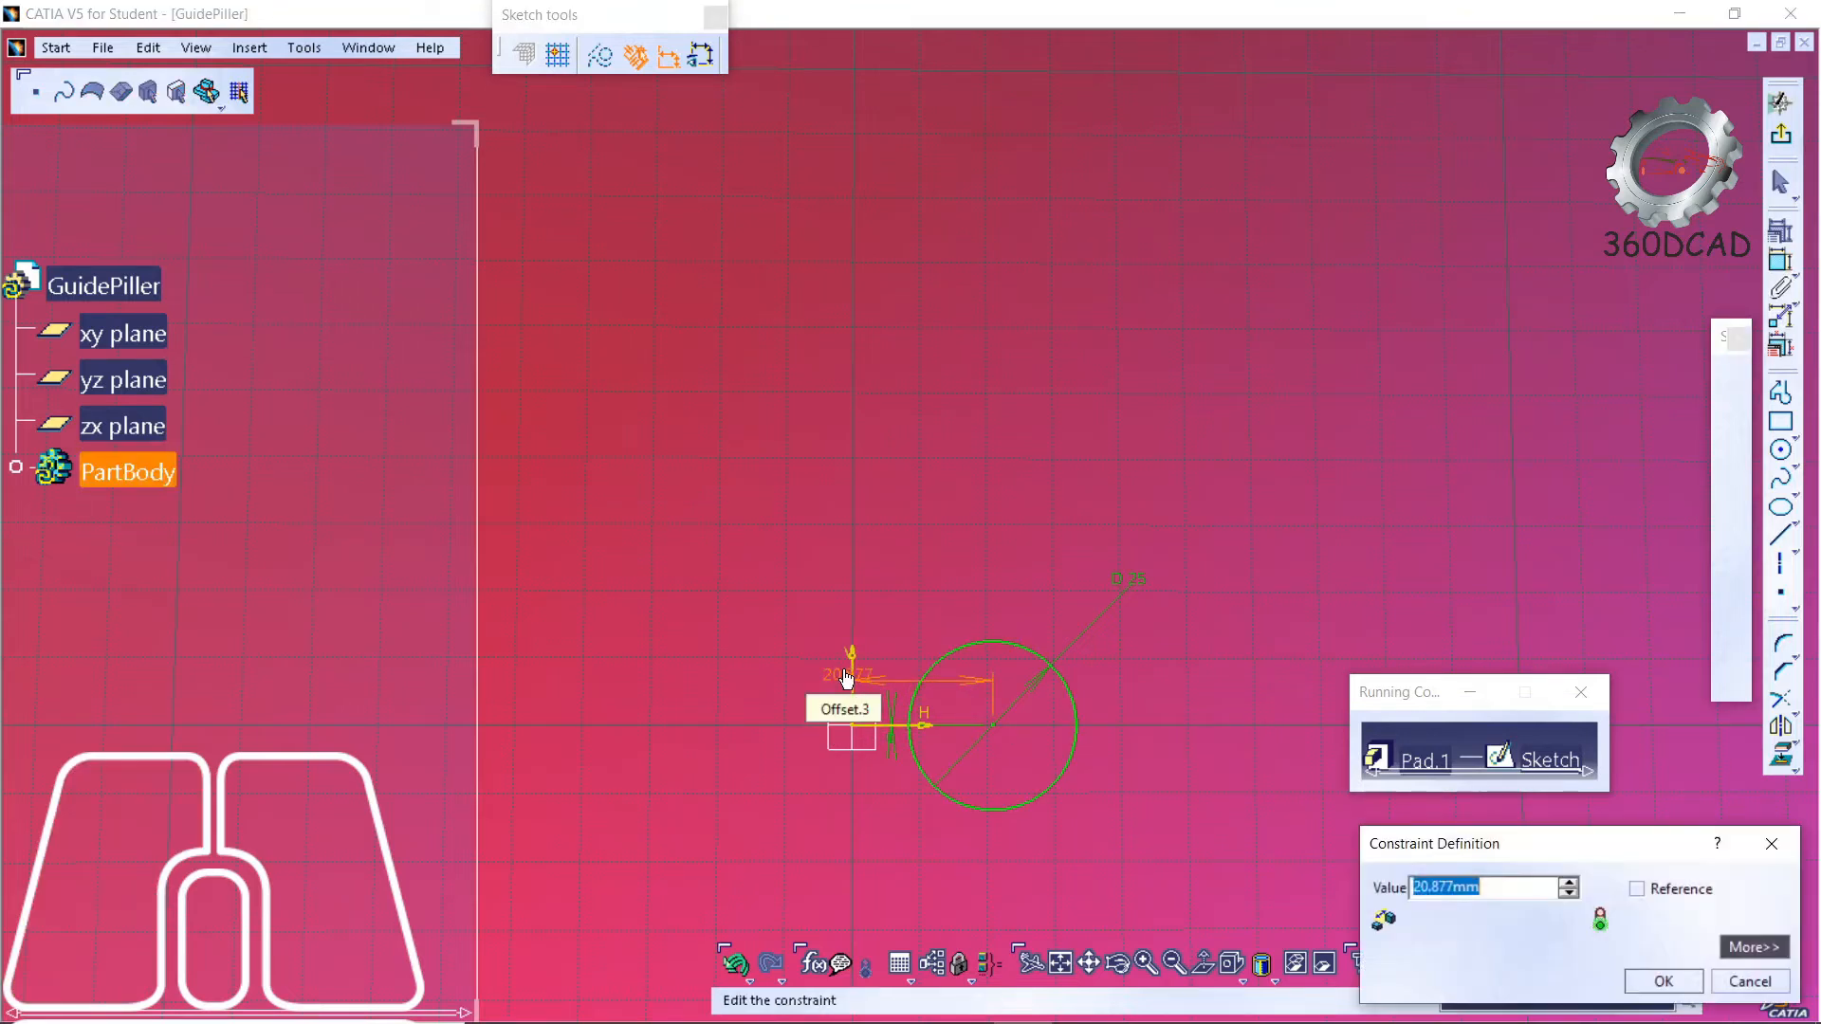
{"action": "key", "text": "Return"}
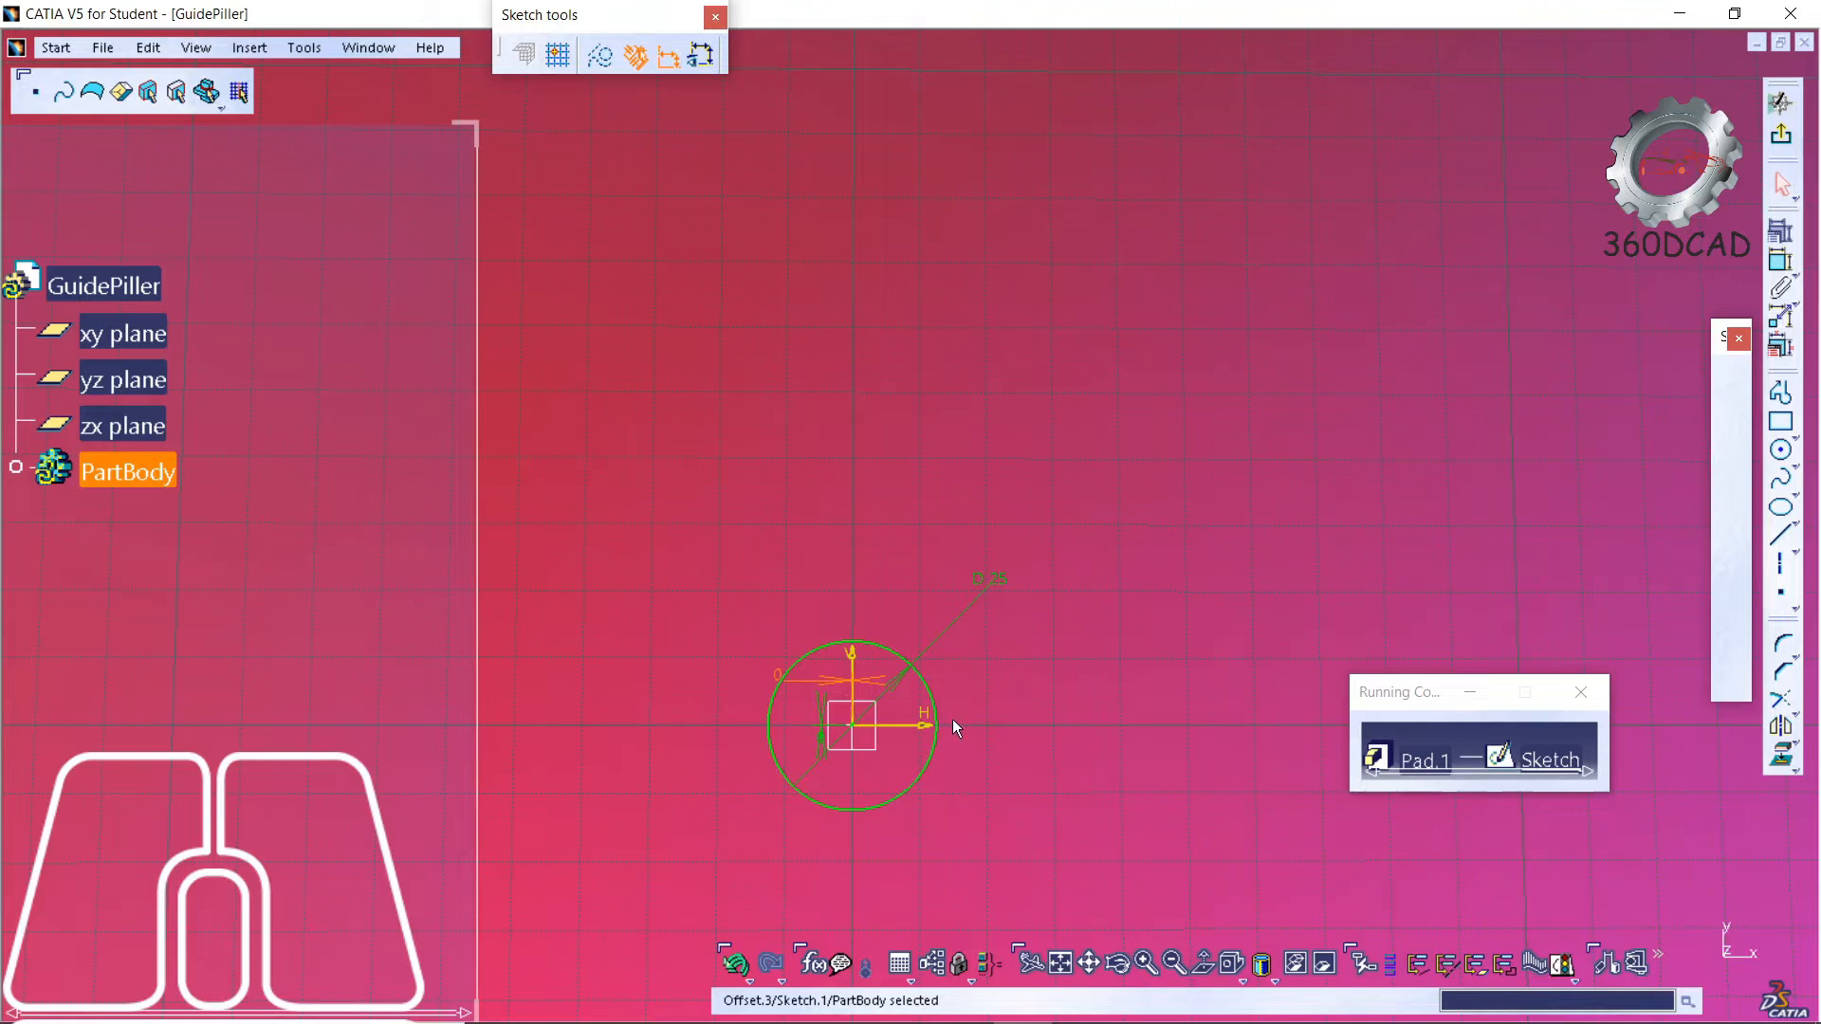
- Exit the sketch and preview its pad with a length of 200 mm and mirrored extent enabled
{"action": "left_click", "coordinate": [1770, 234]}
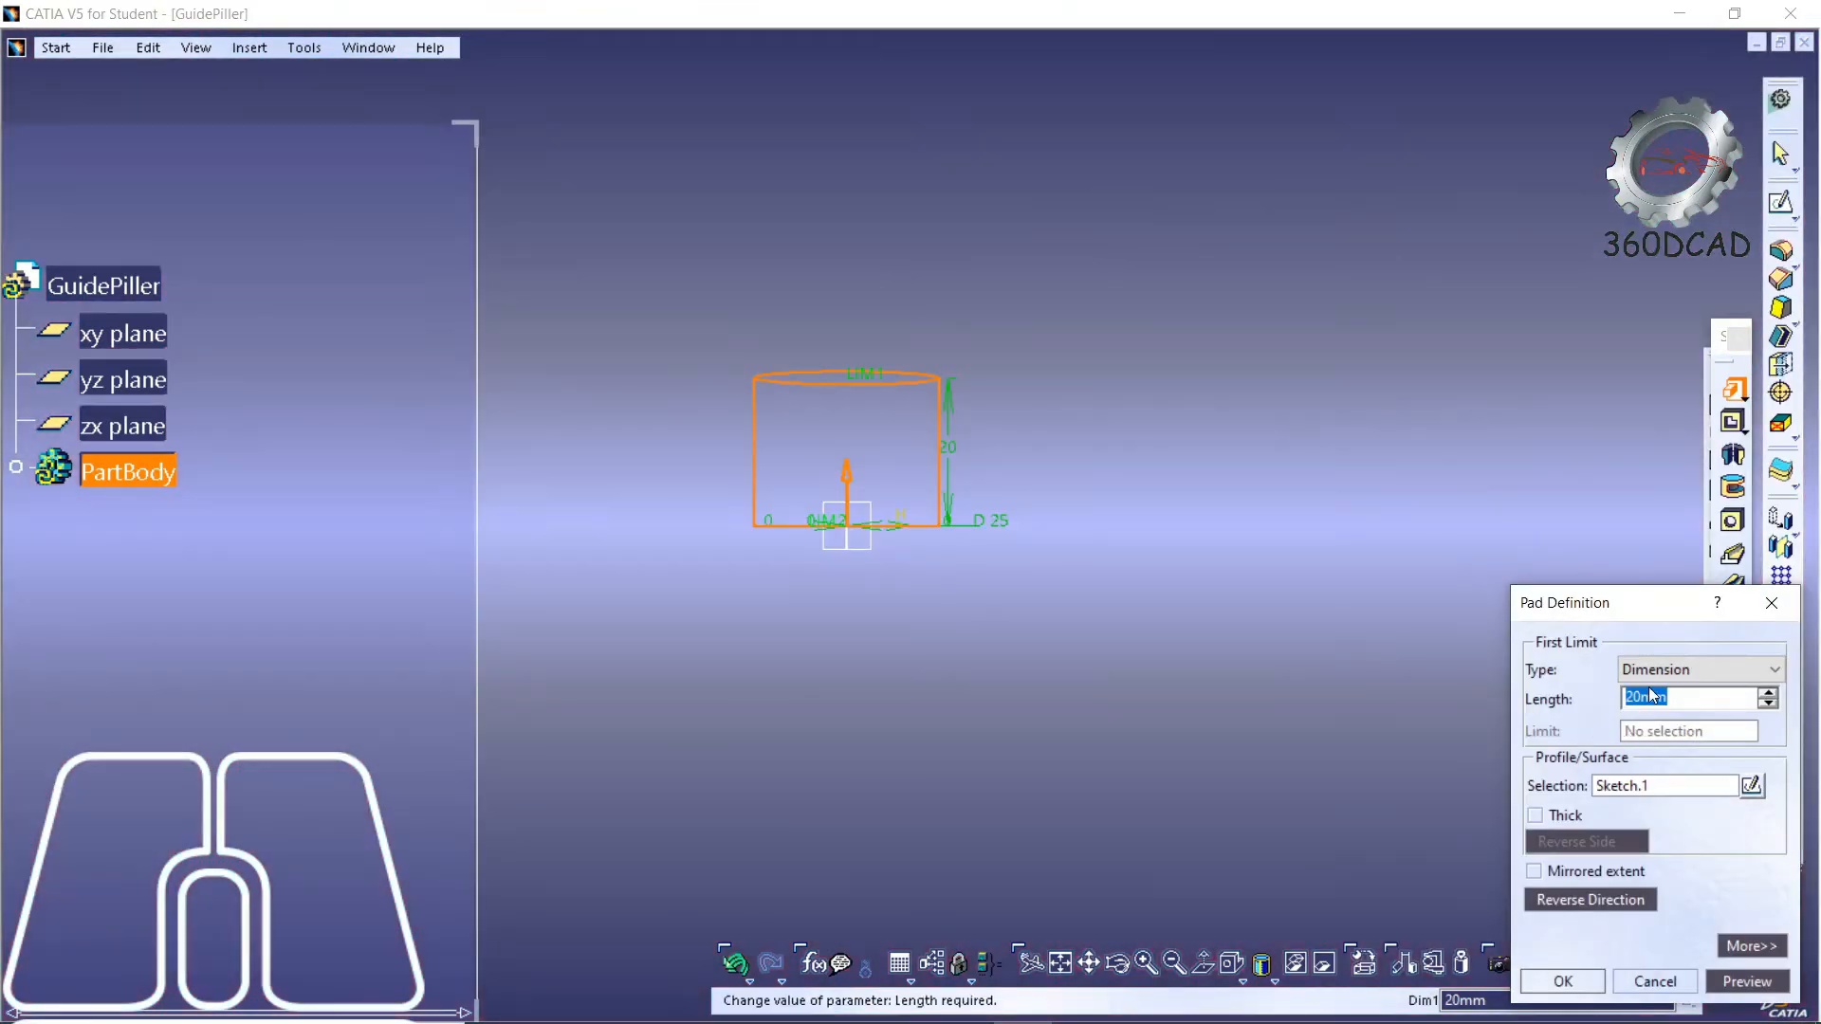
{"action": "left_click", "coordinate": [1635, 697]}
{"action": "type", "text": "0"}
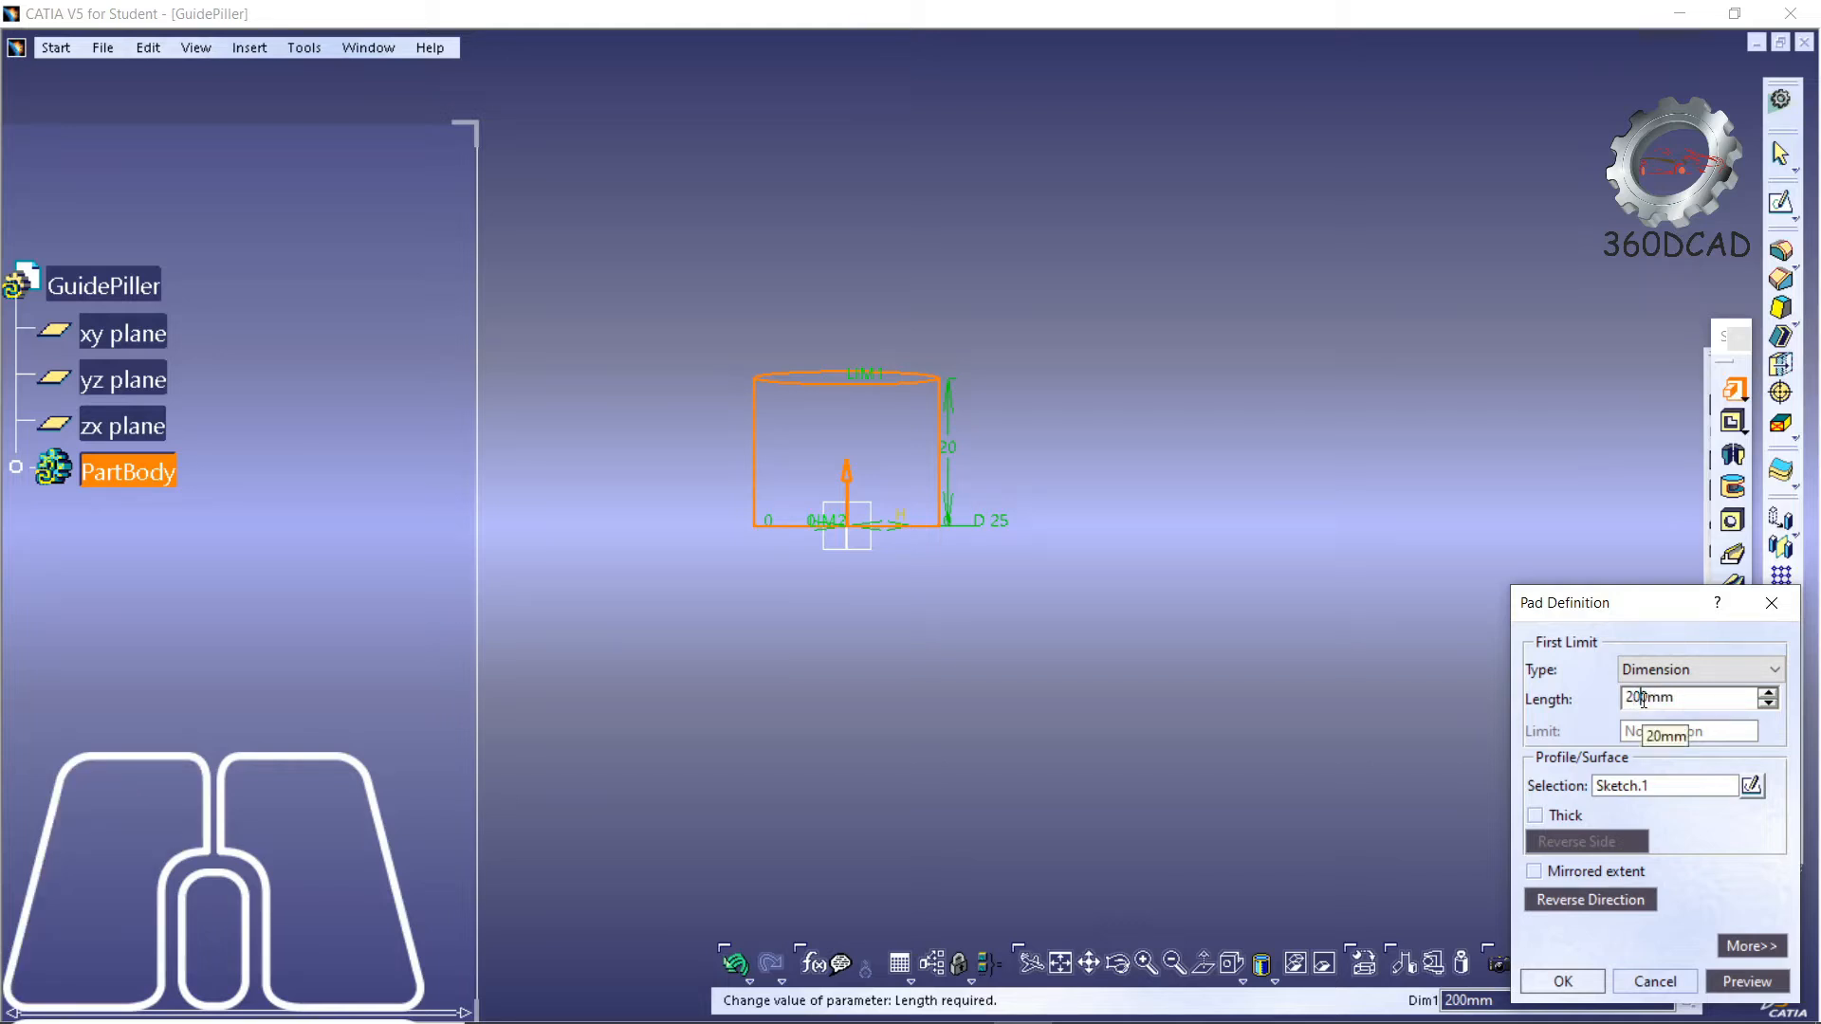
{"action": "left_click", "coordinate": [1746, 982]}
{"action": "middle_click_drag", "start_coordinate": [1013, 599], "coordinate": [977, 828], "text": "ctrl"}
{"action": "middle_click_drag", "start_coordinate": [958, 477], "coordinate": [1015, 626]}
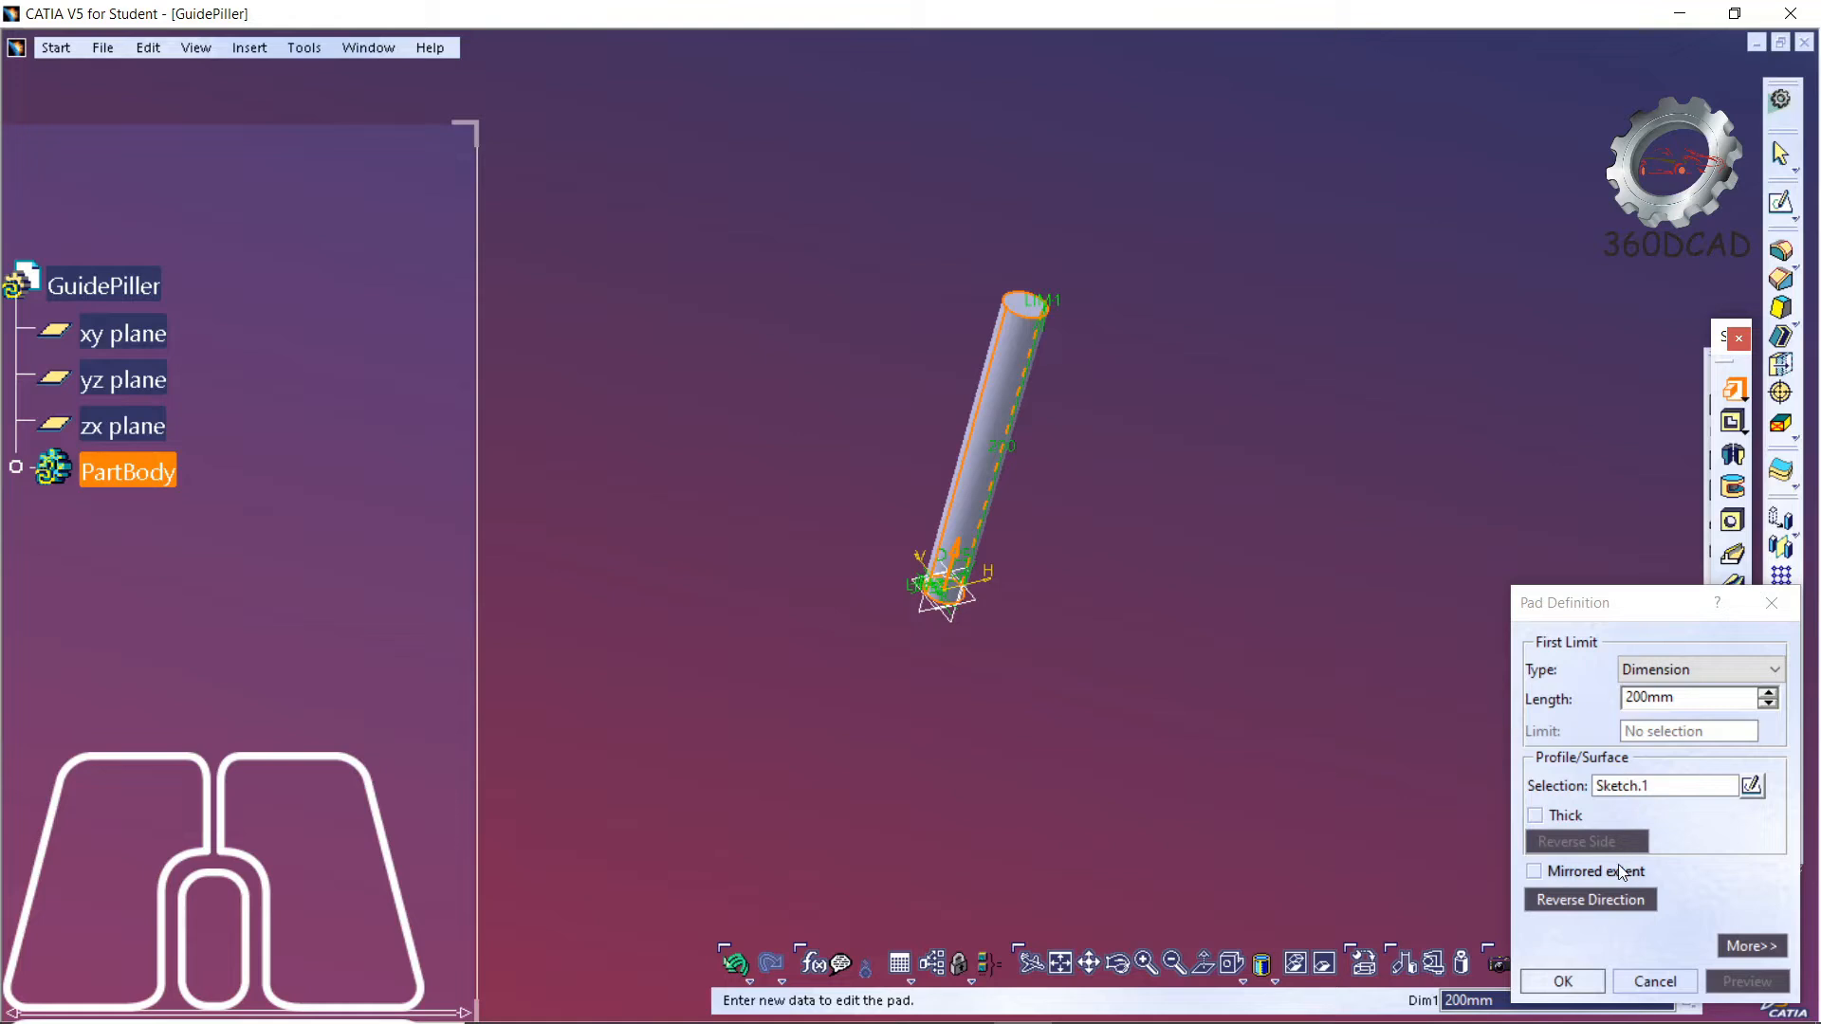
{"action": "left_click", "coordinate": [1535, 872]}
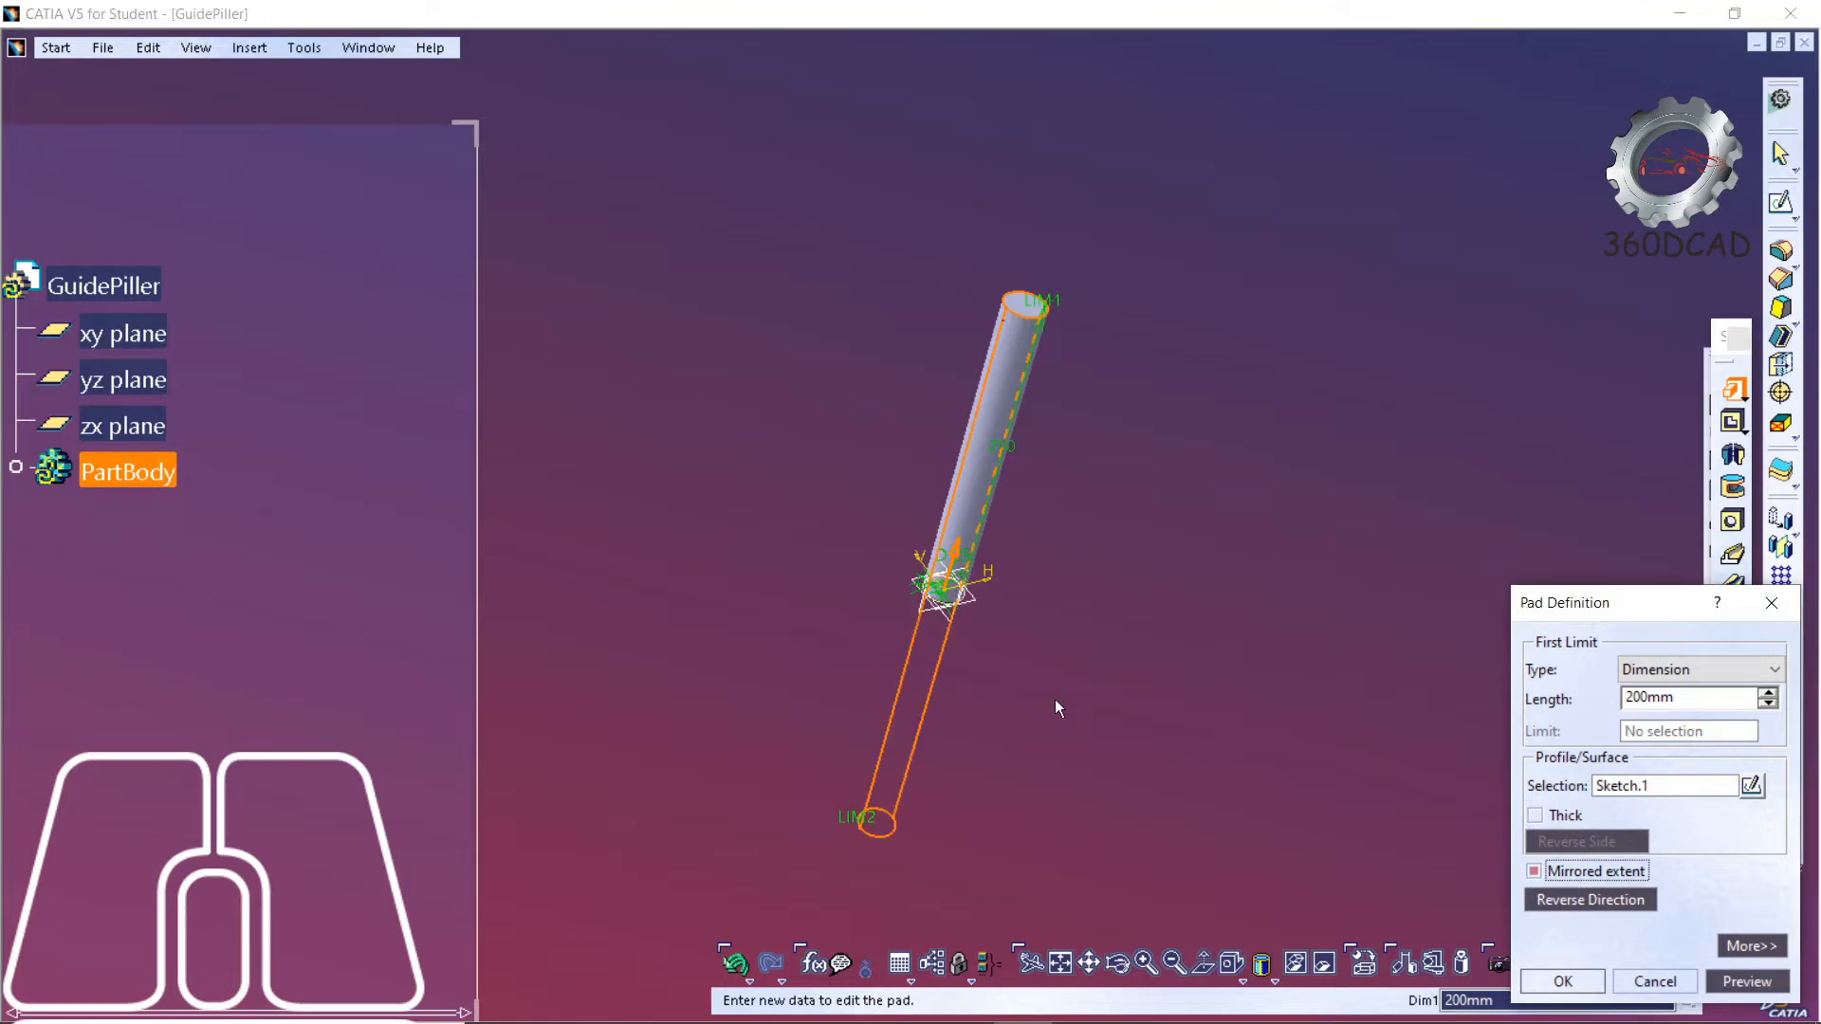
{"action": "left_click", "coordinate": [1741, 987]}
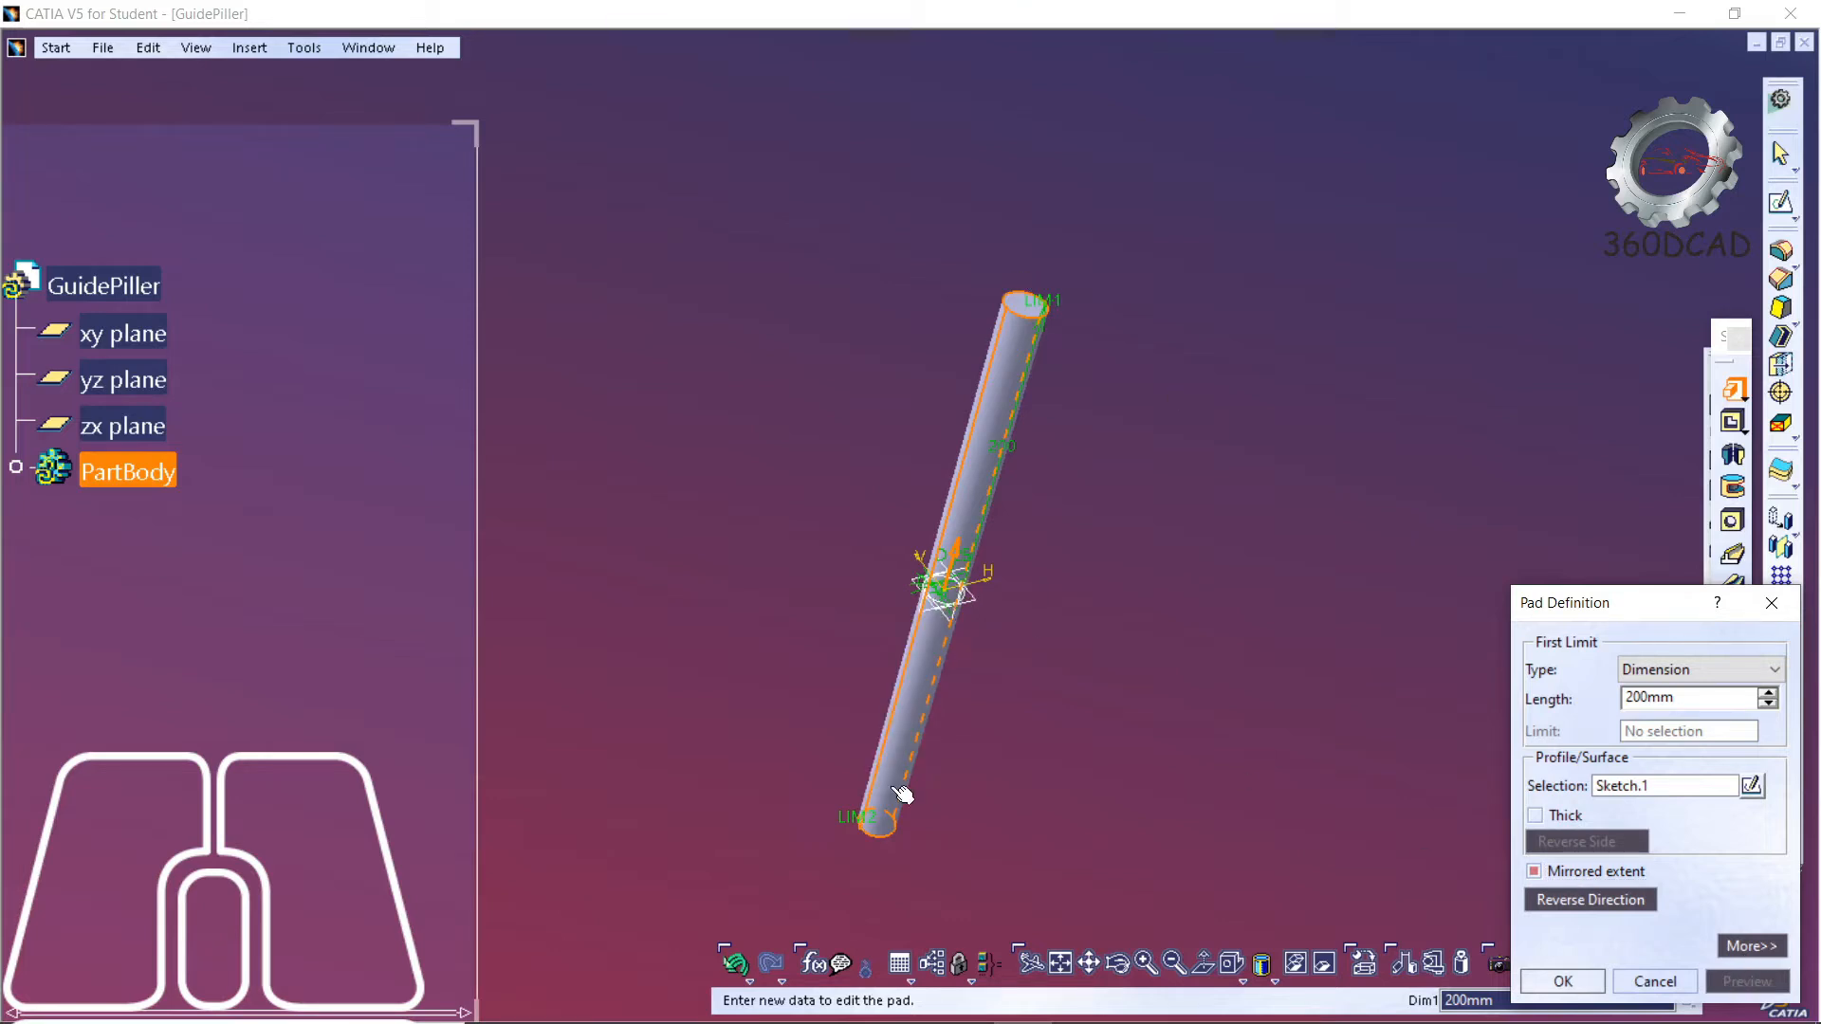
- Set the mirrored pad's length to 100 mm, preview it and create the pad
{"action": "left_click", "coordinate": [1639, 698]}
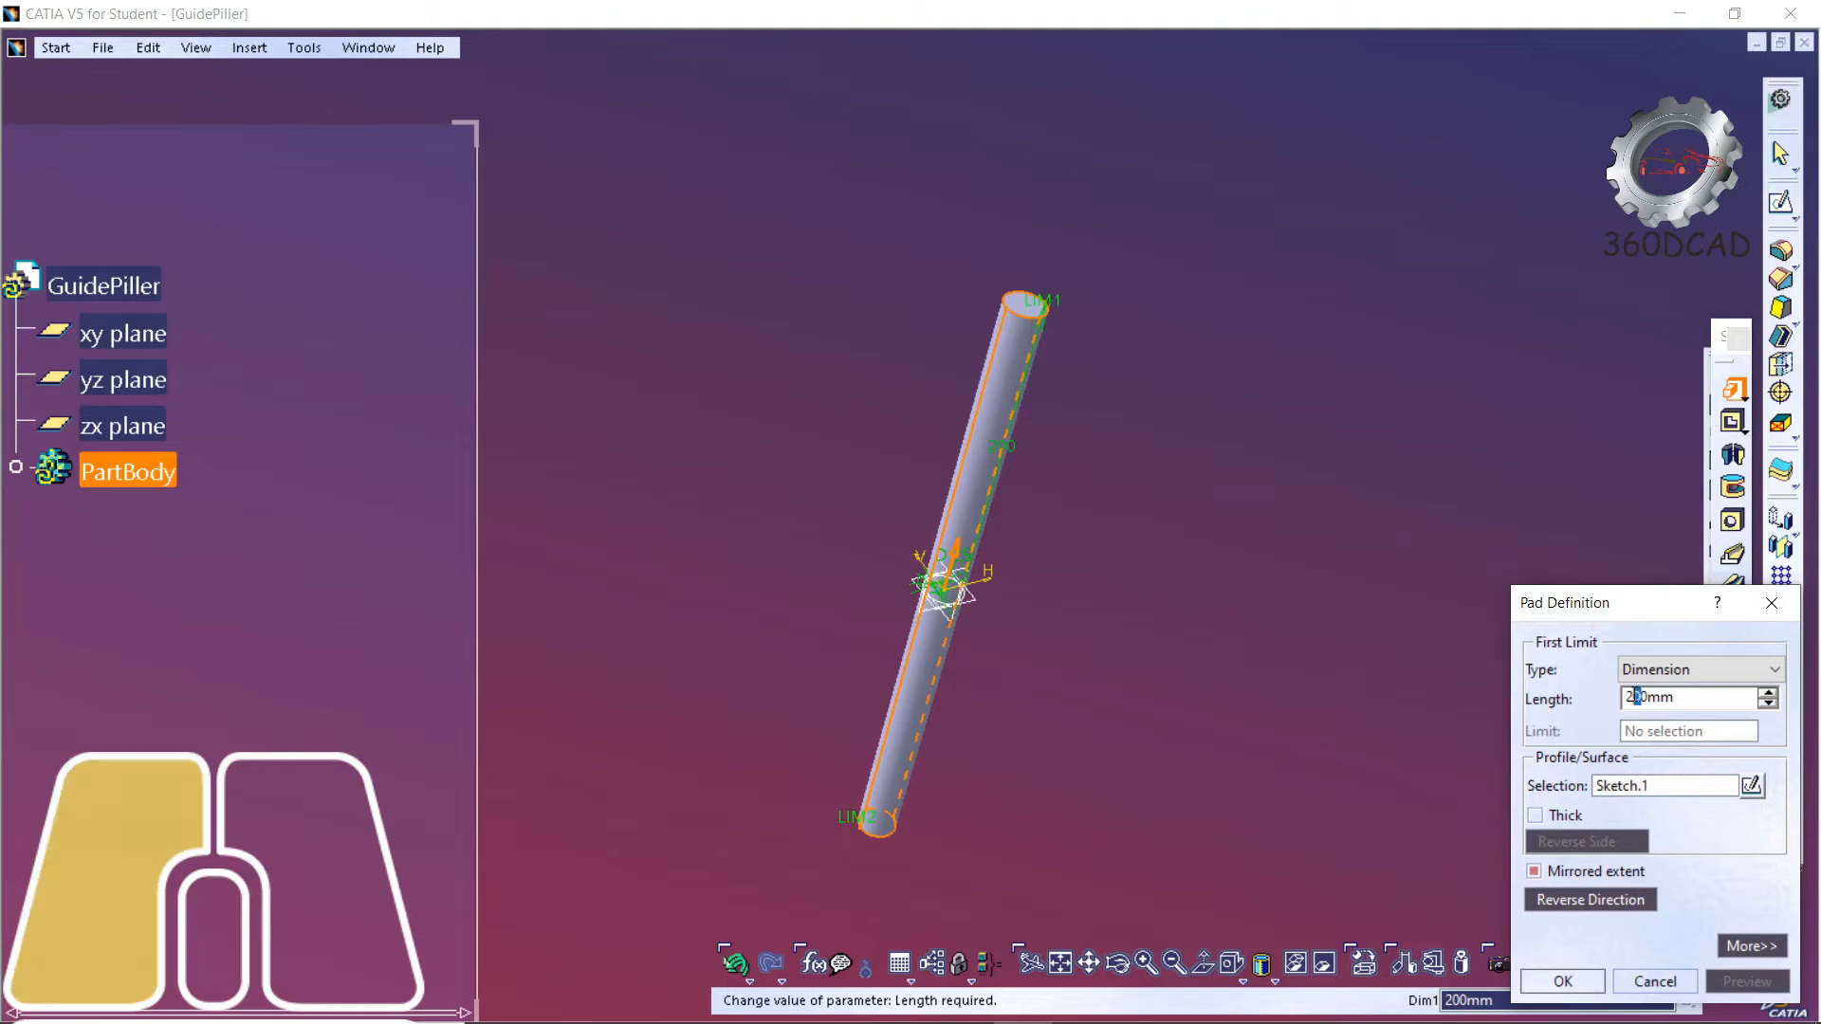
{"action": "left_click", "coordinate": [1639, 698]}
{"action": "key", "text": "BackSpace"}
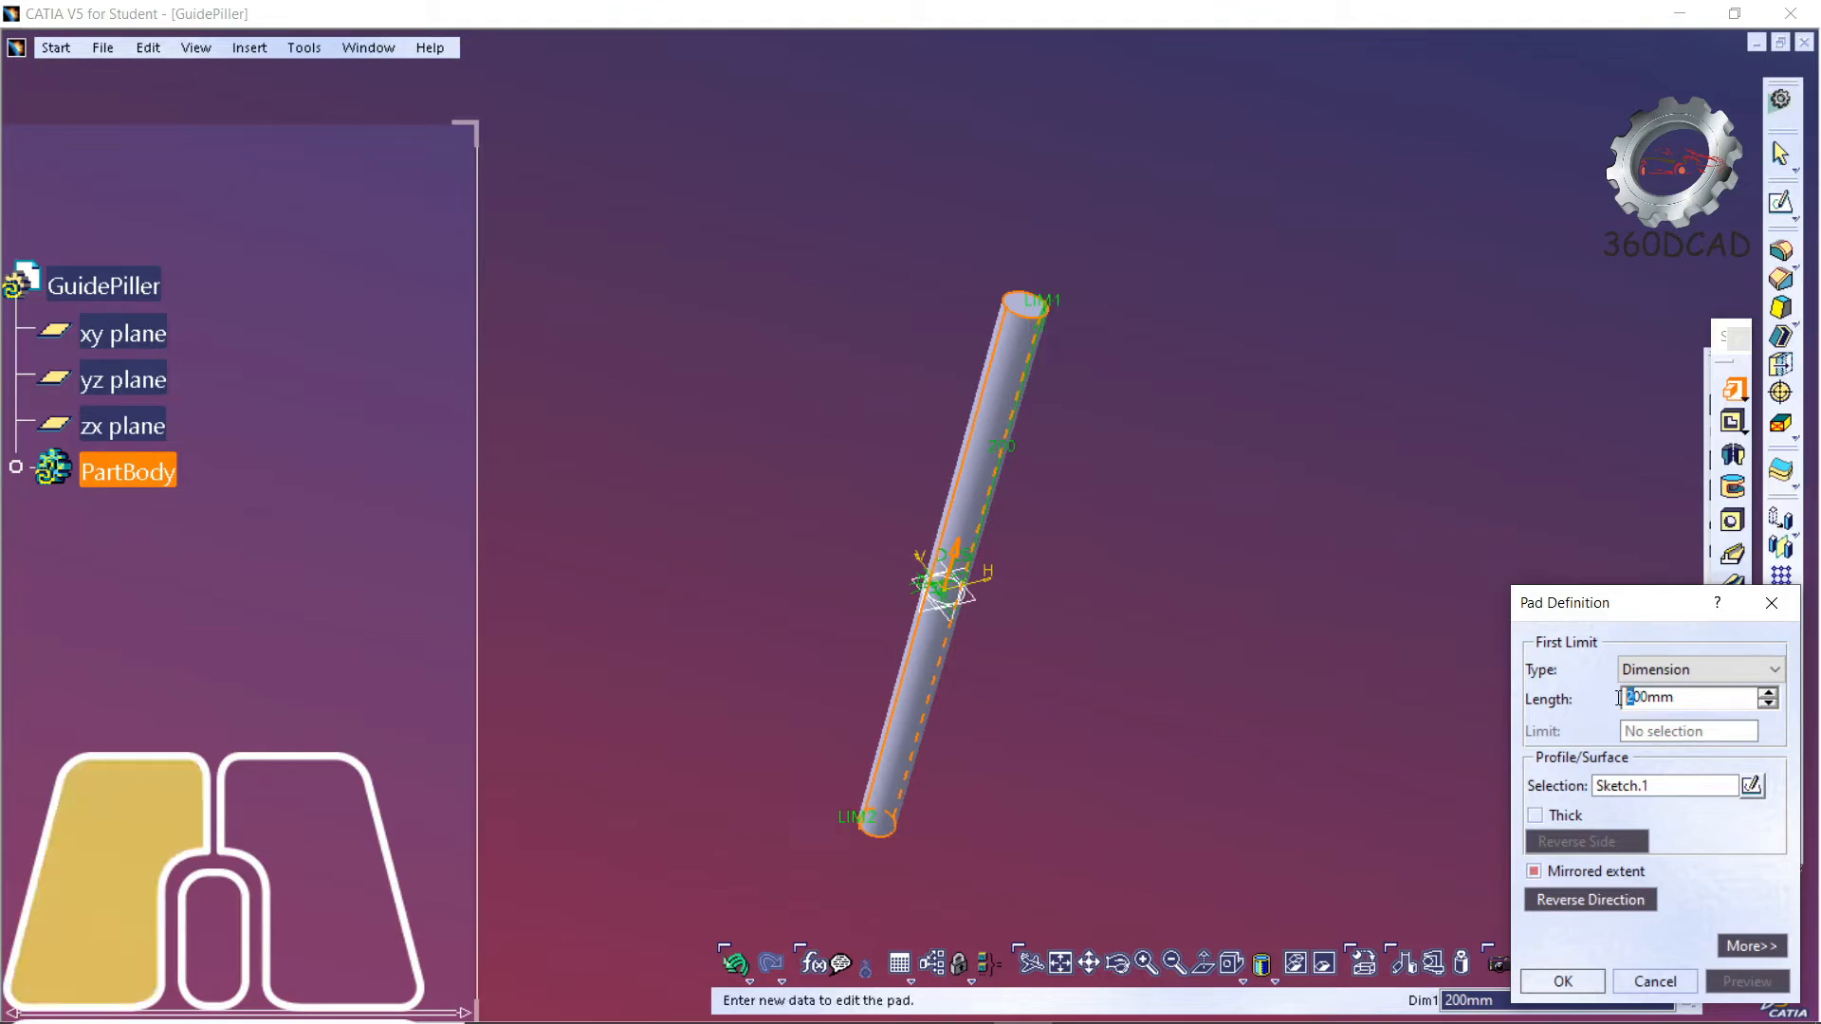
{"action": "type", "text": "1"}
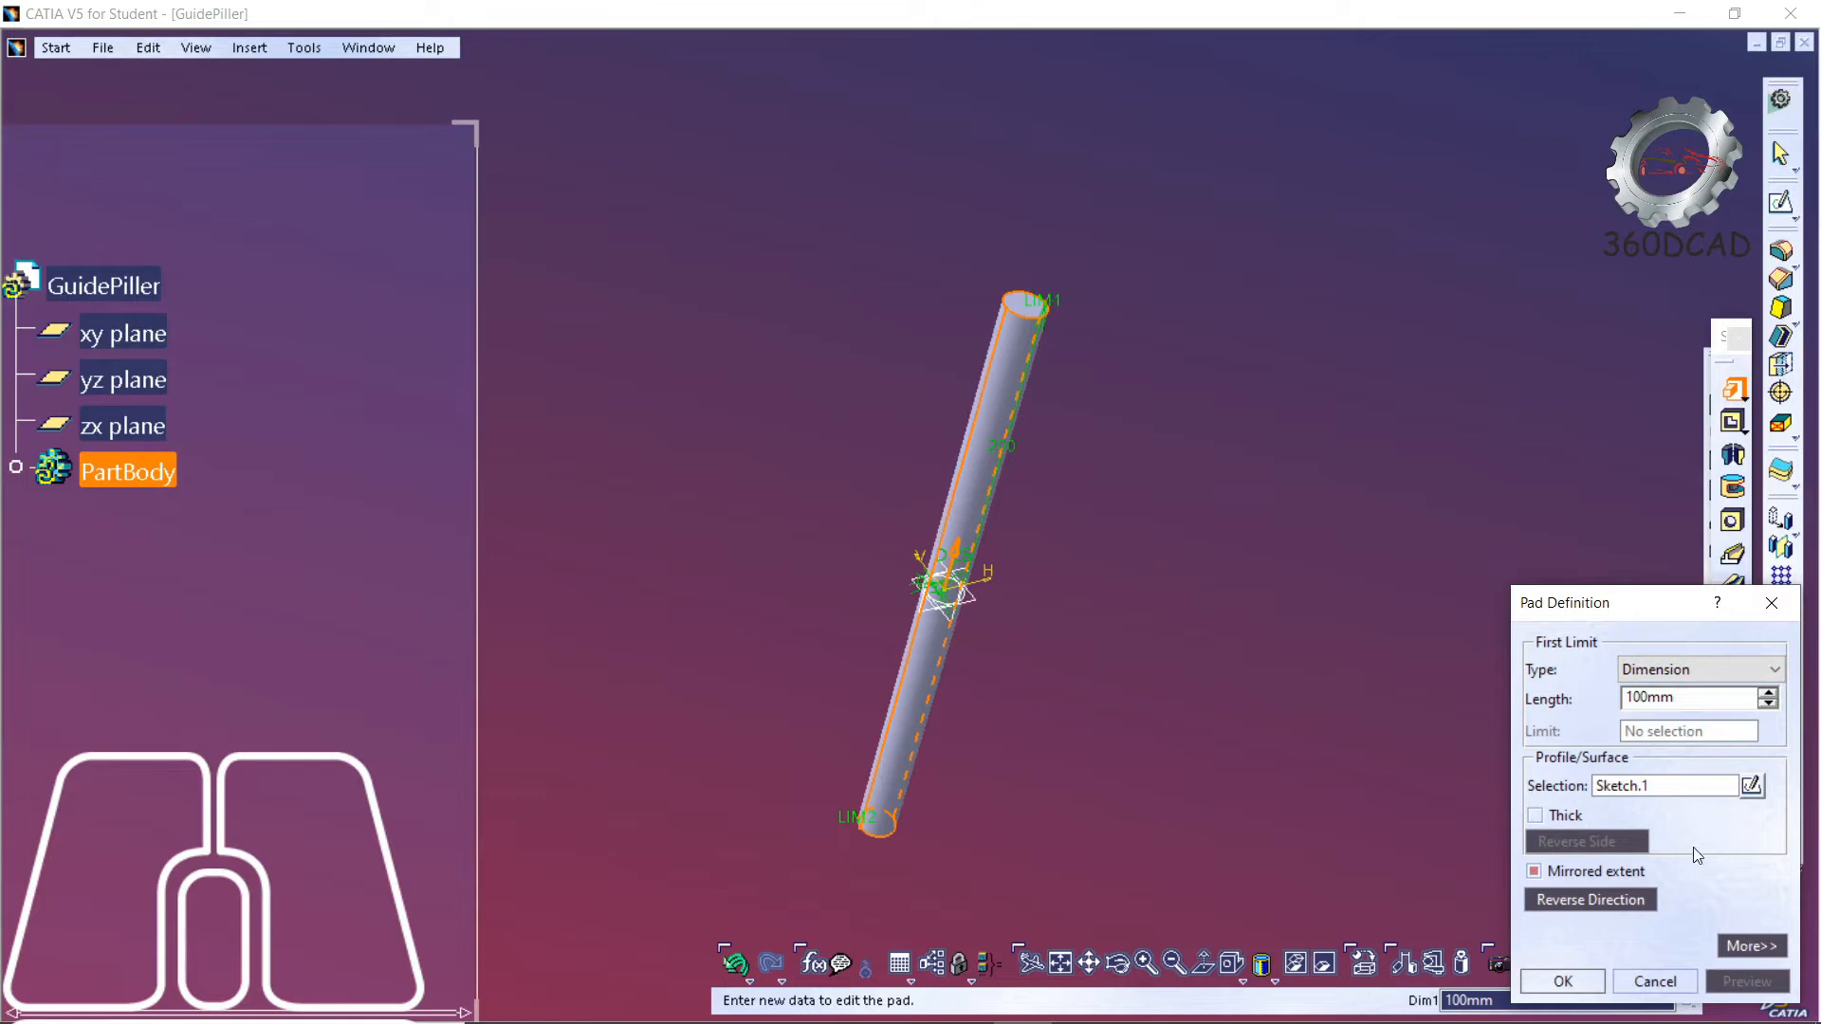
{"action": "left_click", "coordinate": [1770, 693]}
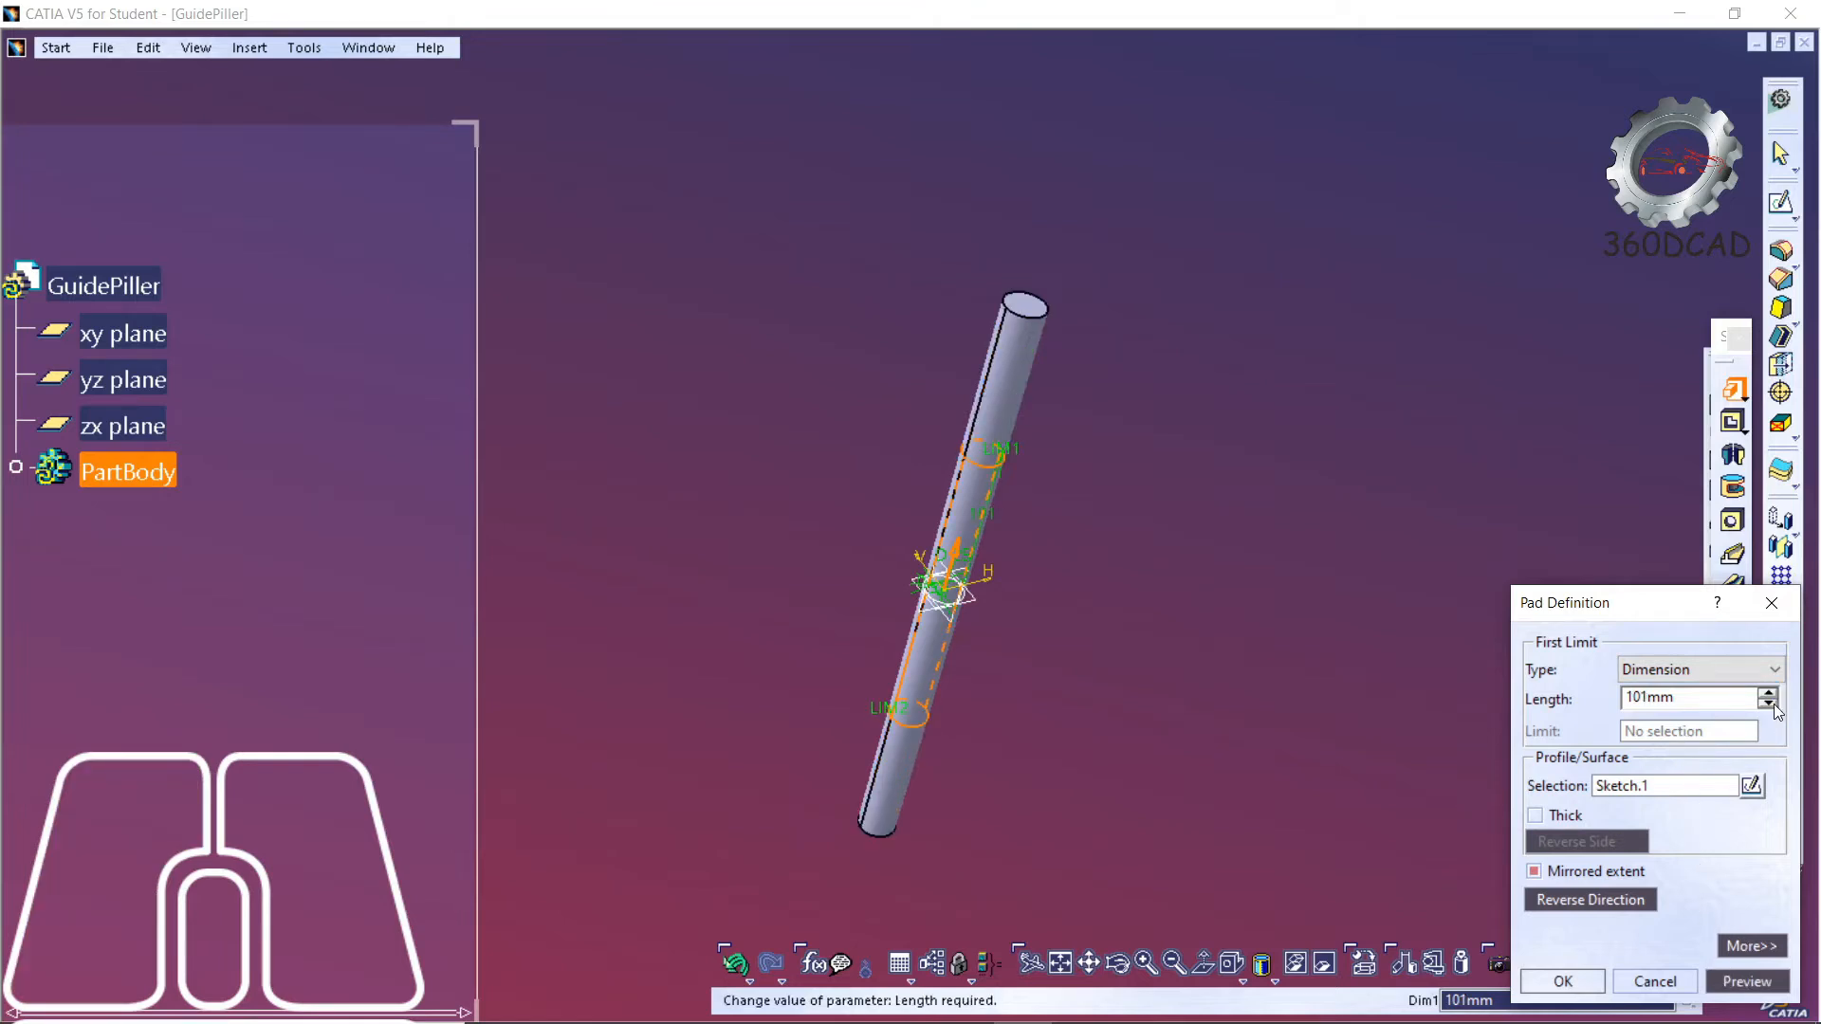
{"action": "left_click", "coordinate": [1769, 704]}
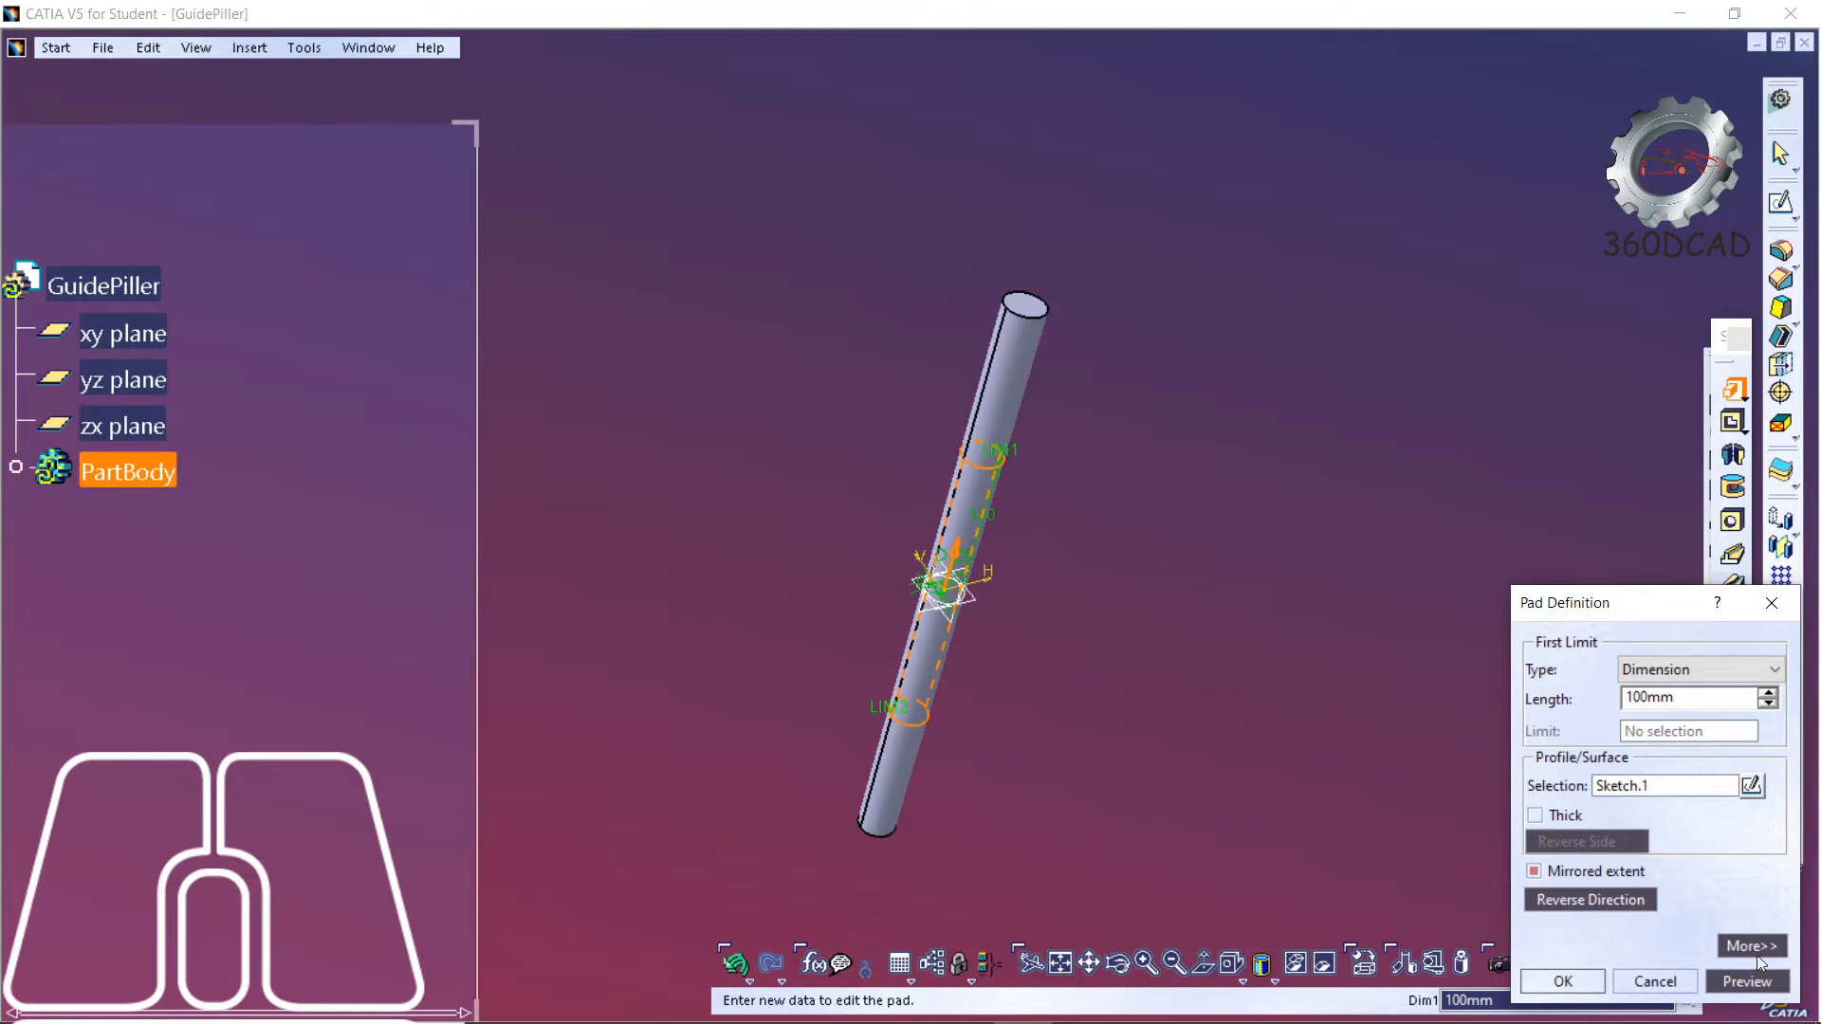
{"action": "left_click", "coordinate": [1750, 986]}
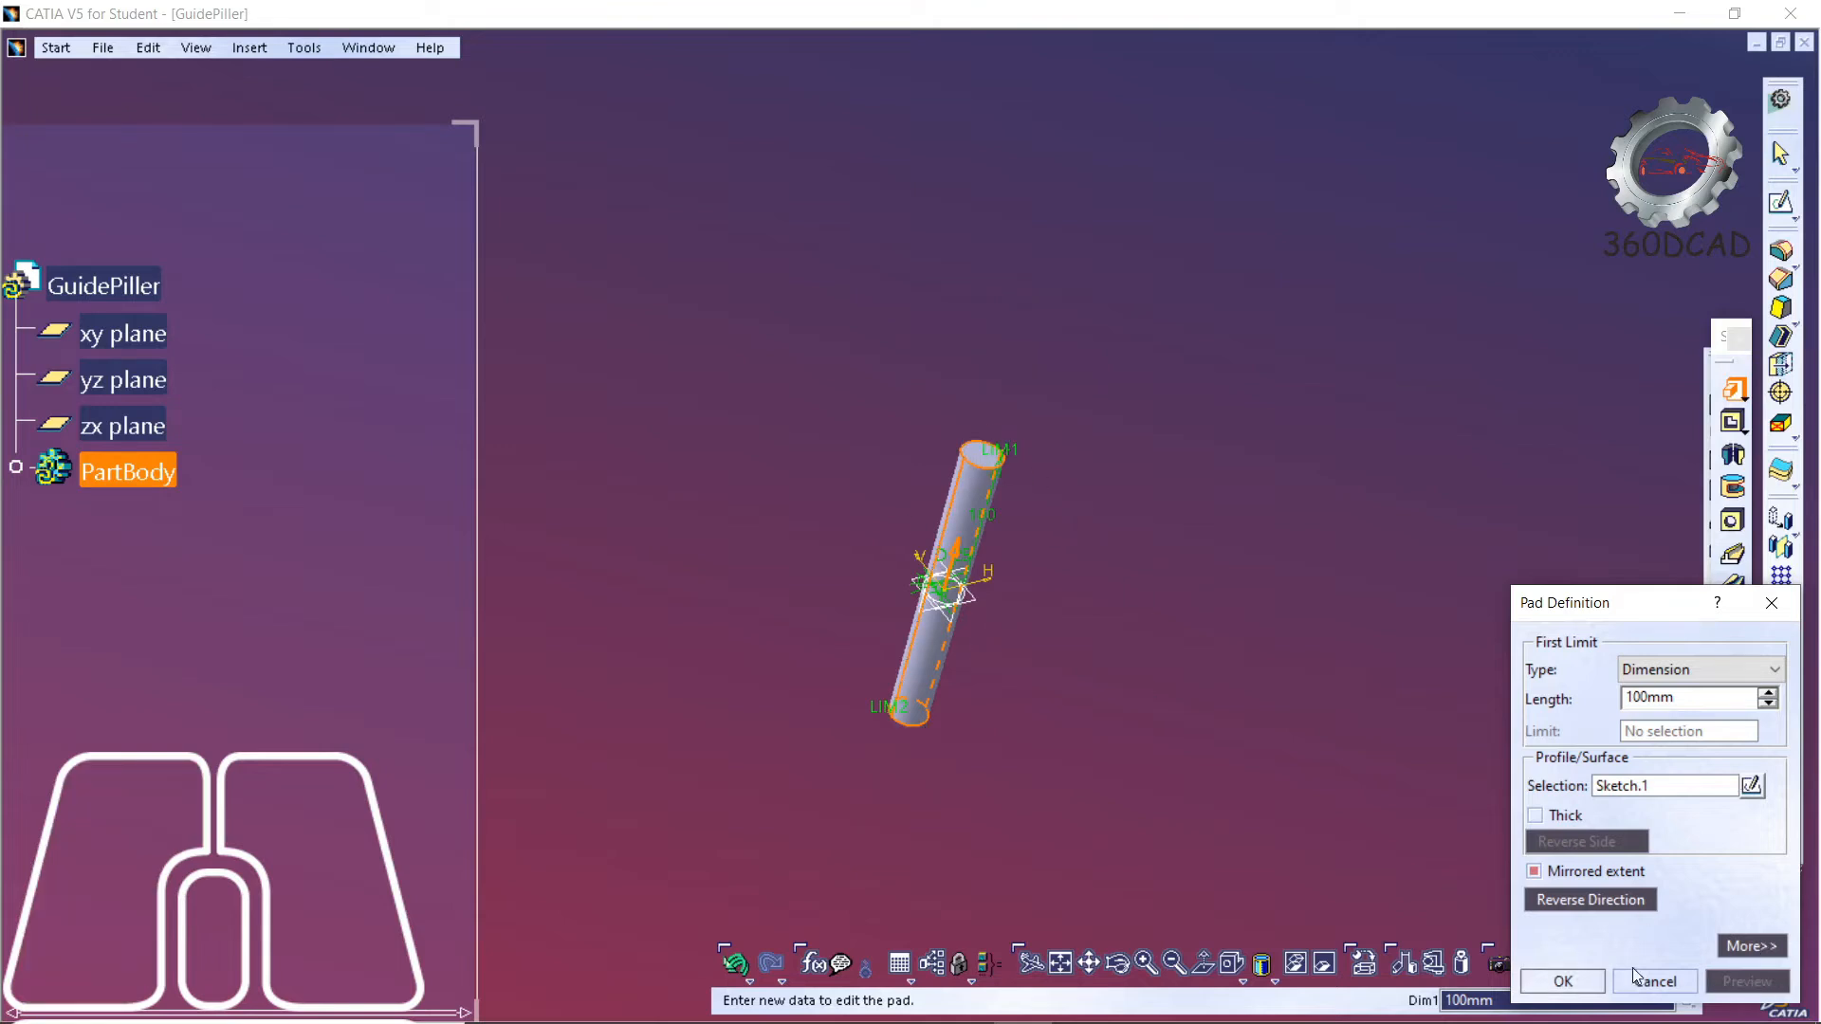
{"action": "left_click", "coordinate": [1569, 989]}
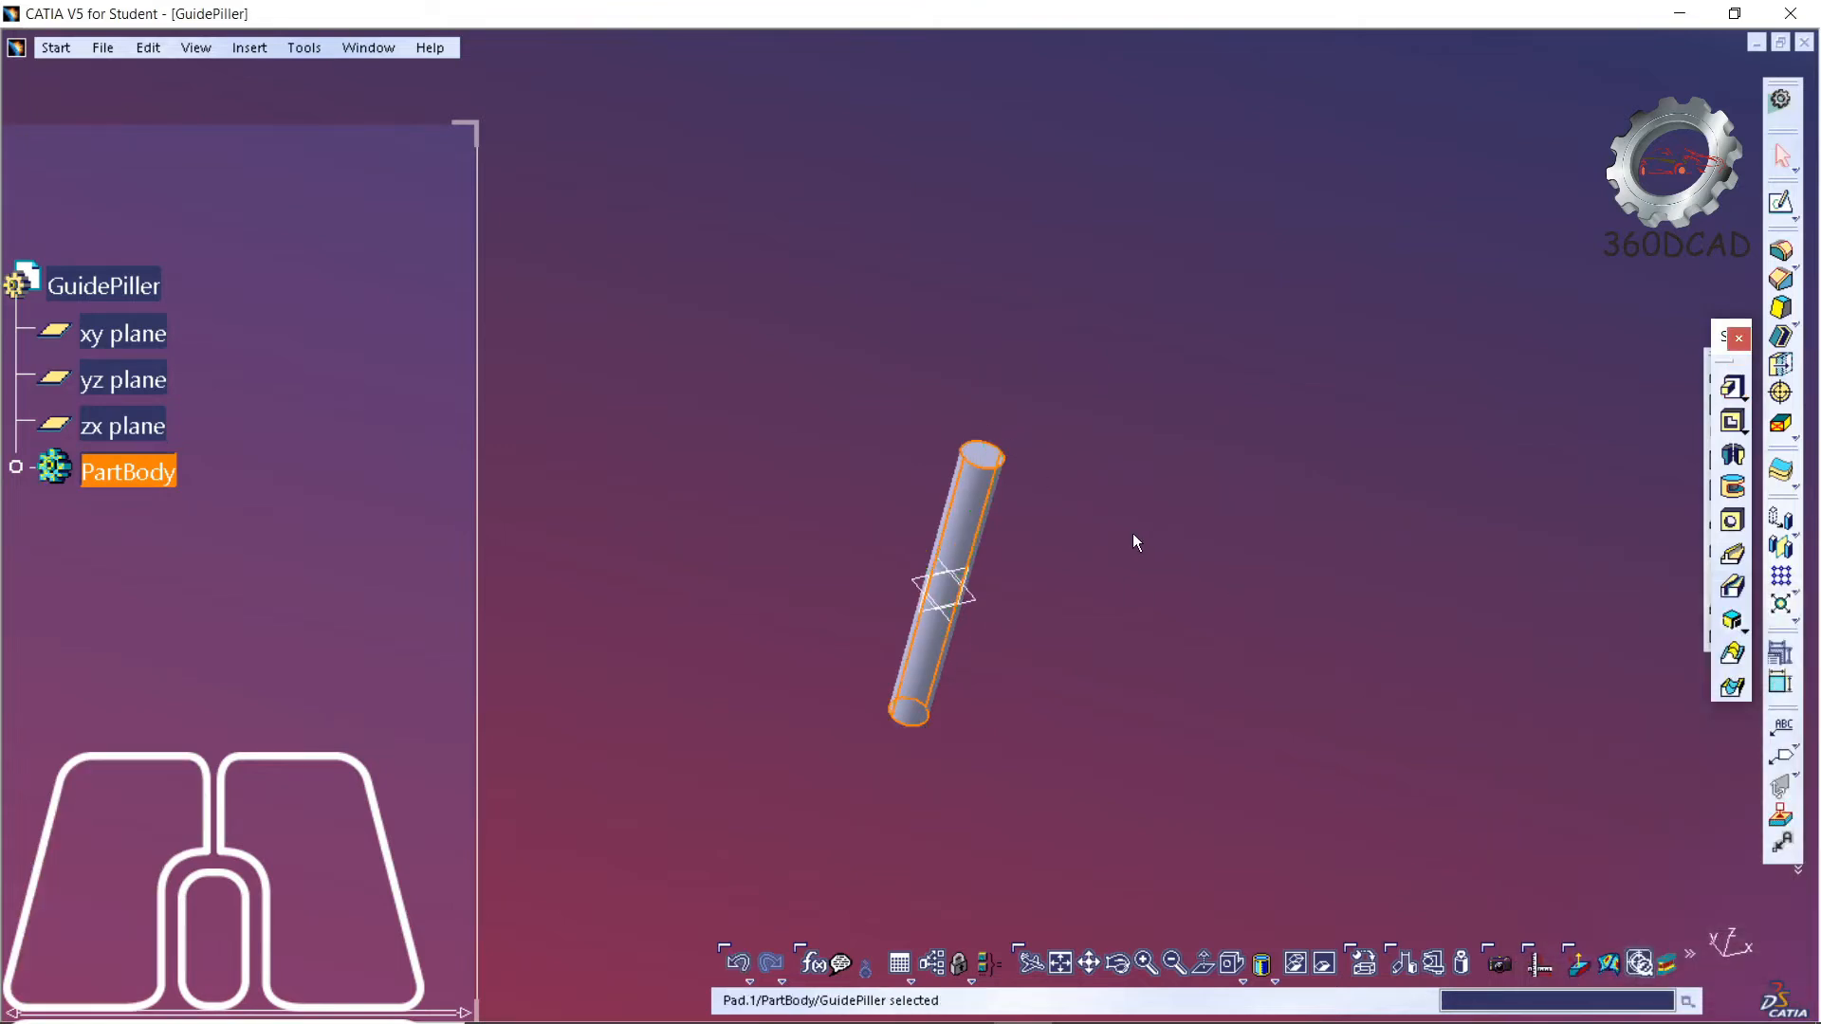
- Chamfer both circular end edges of the pillar by 2 mm at 45 degrees, checking the size against the GuidePillar drawing in 1.pdf
{"action": "mouse_move", "coordinate": [1130, 579]}
{"action": "middle_mouse_down"}
{"action": "mouse_move", "coordinate": [1123, 642]}
{"action": "mouse_move", "coordinate": [1085, 621]}
{"action": "mouse_move", "coordinate": [1033, 521]}
{"action": "mouse_move", "coordinate": [1199, 601]}
{"action": "mouse_move", "coordinate": [1105, 493]}
{"action": "mouse_move", "coordinate": [1069, 407]}
{"action": "mouse_move", "coordinate": [1100, 371]}
{"action": "middle_mouse_up"}
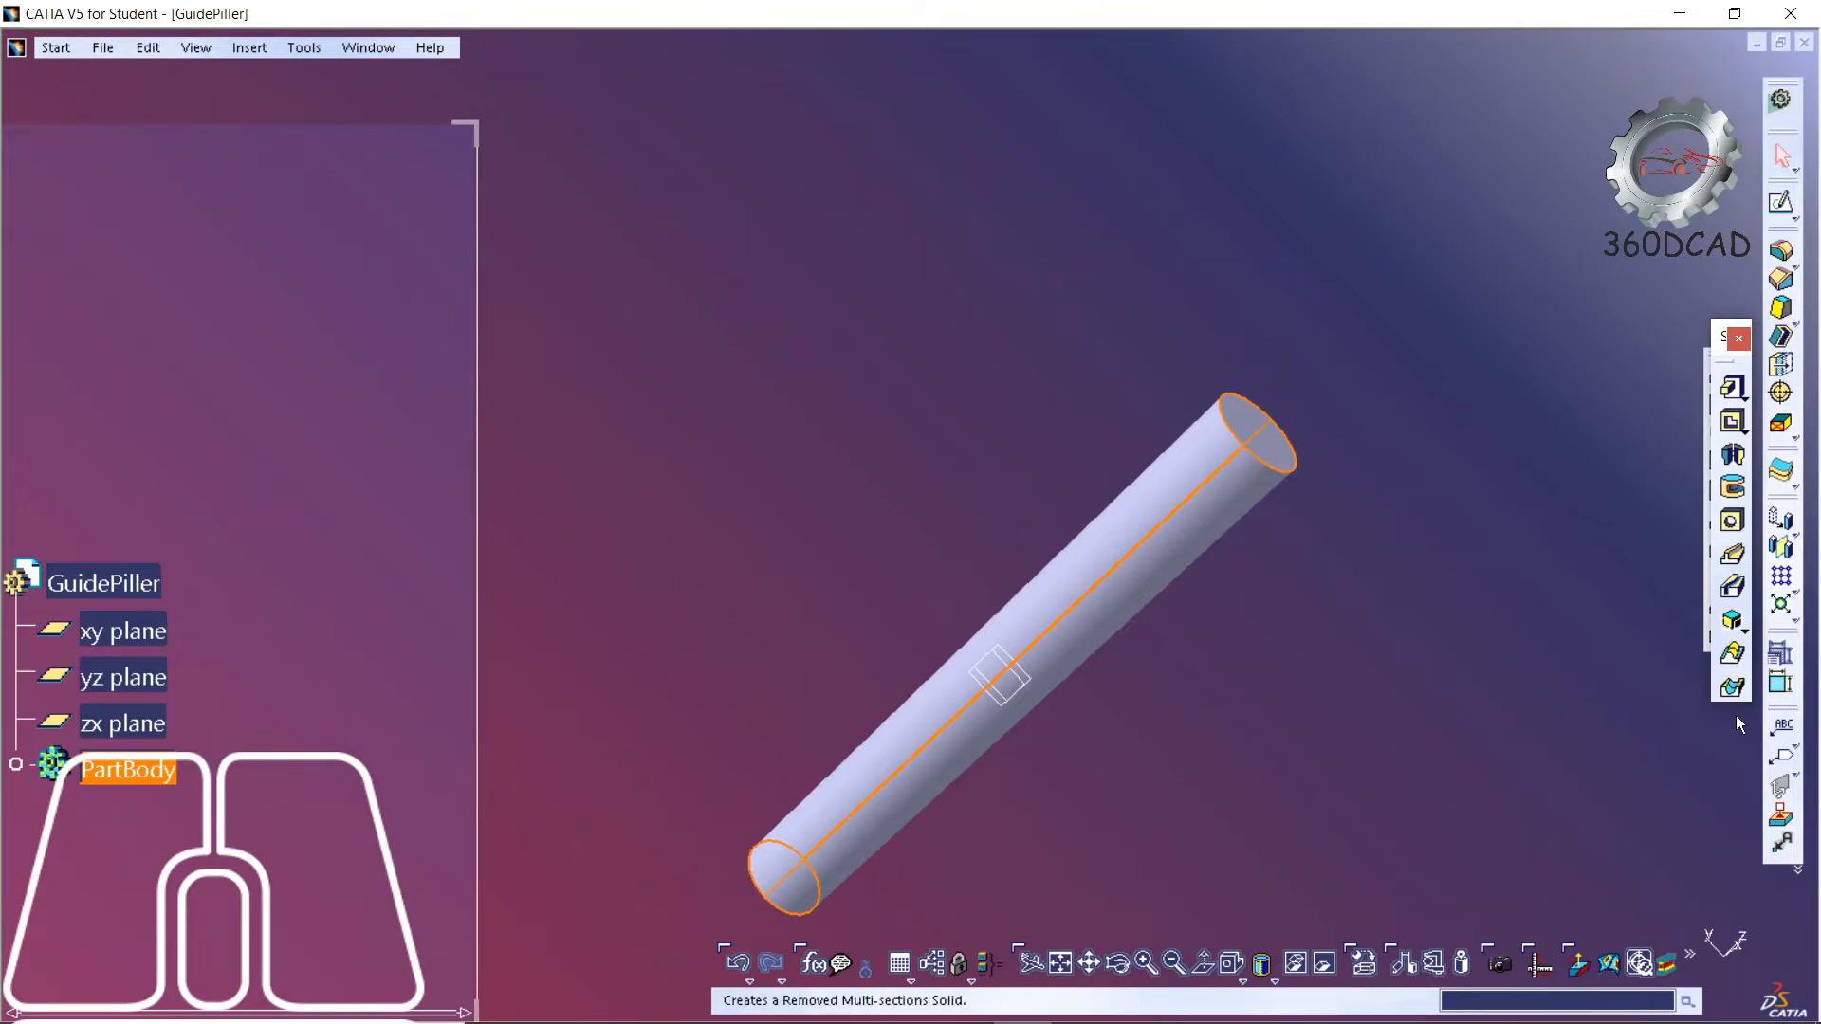
{"action": "left_click", "coordinate": [1780, 281]}
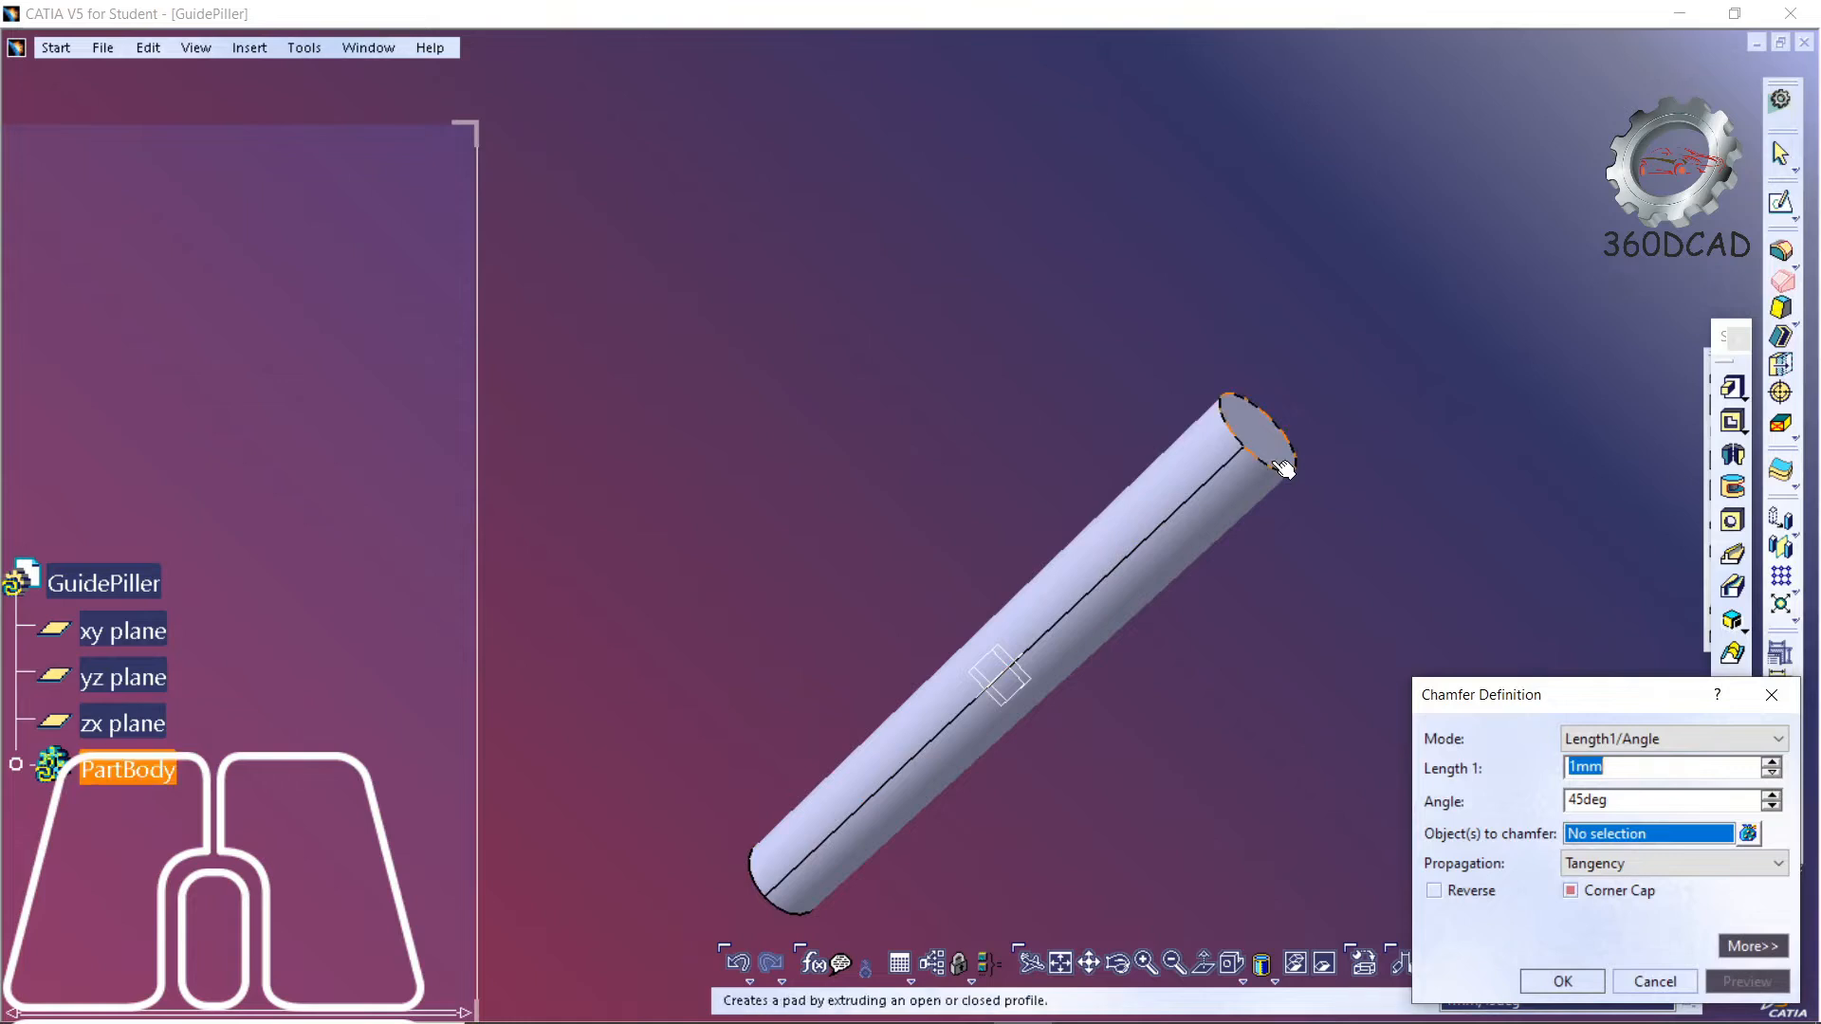
{"action": "left_click", "coordinate": [1084, 615]}
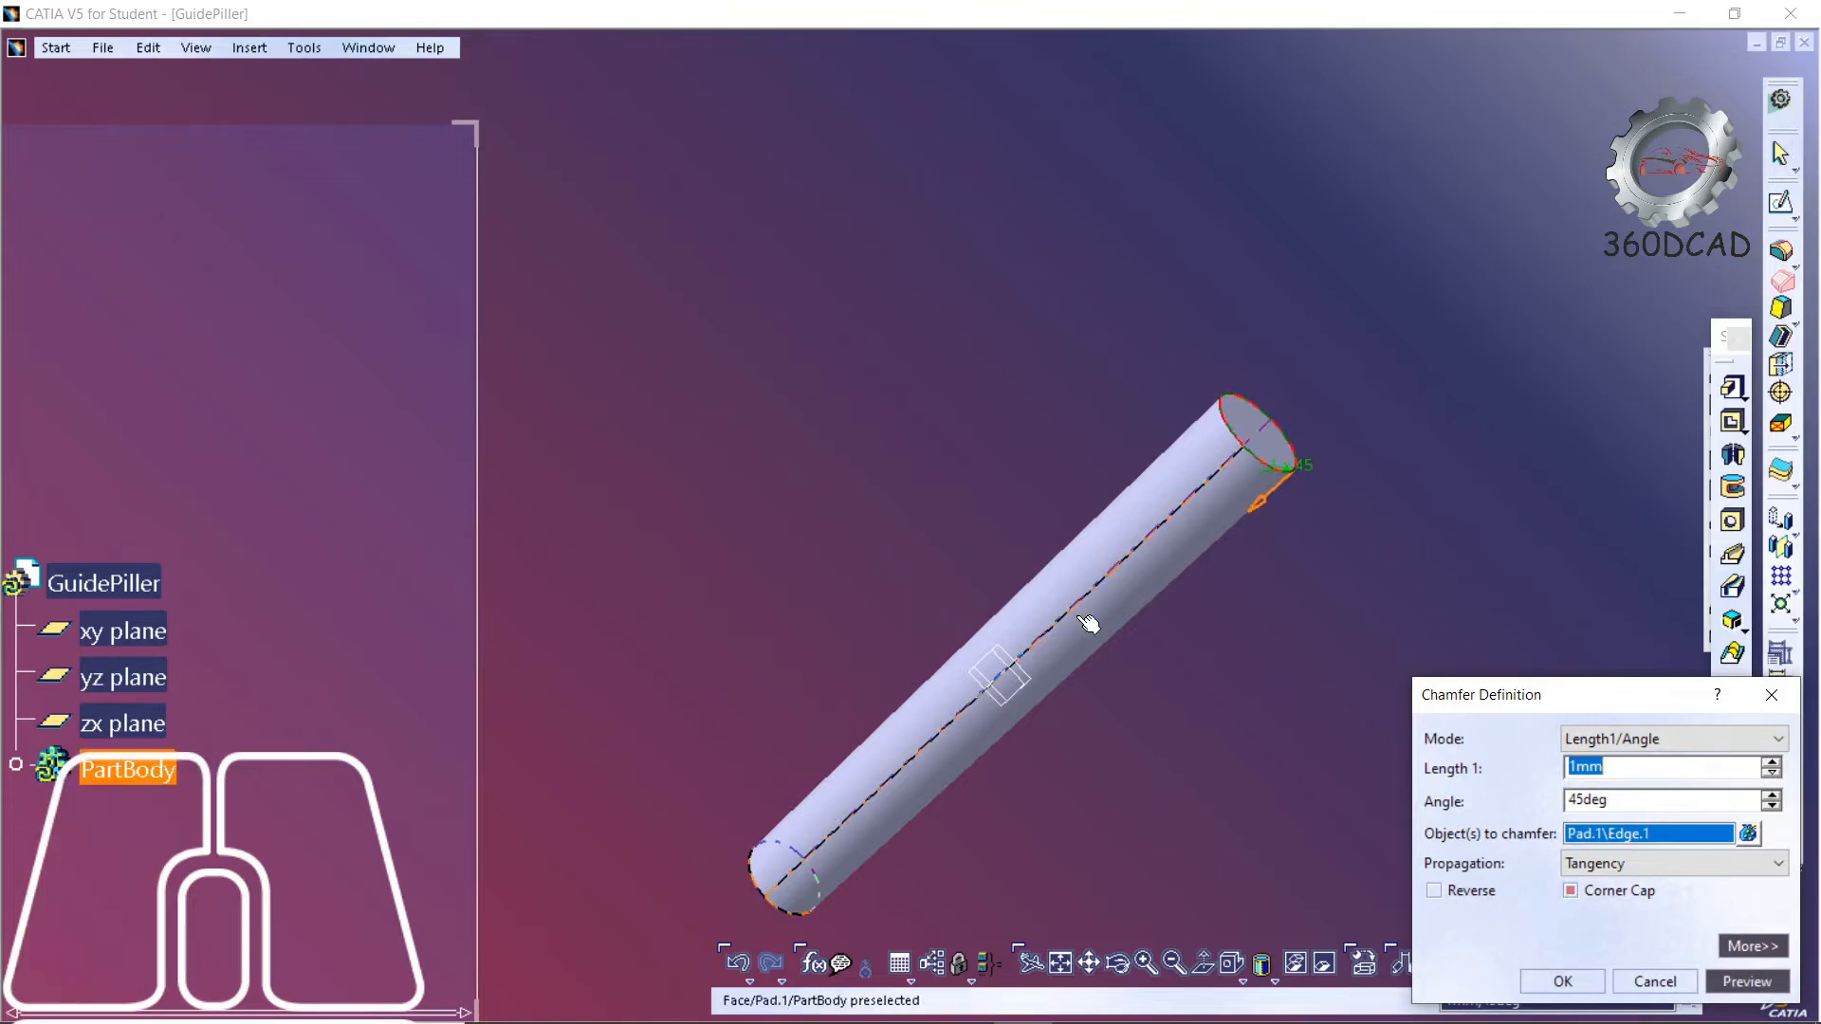
{"action": "left_click", "coordinate": [777, 909]}
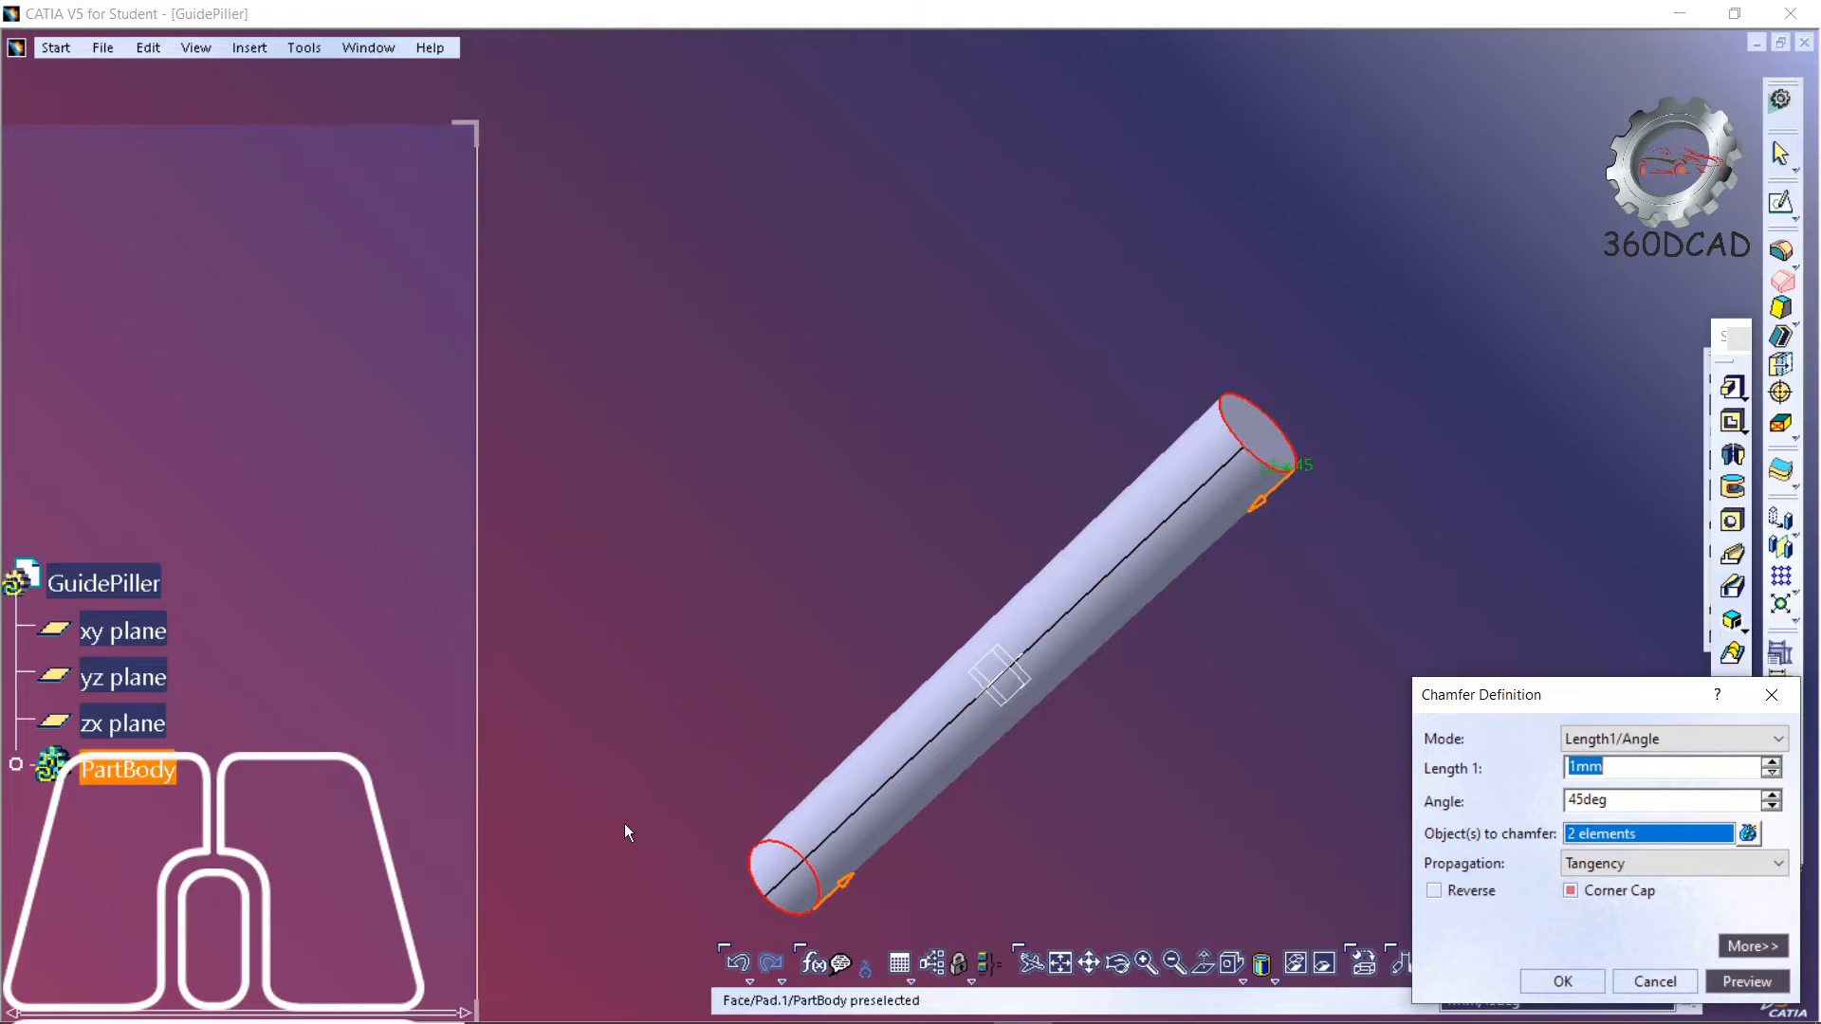
{"action": "left_click", "coordinate": [1580, 768]}
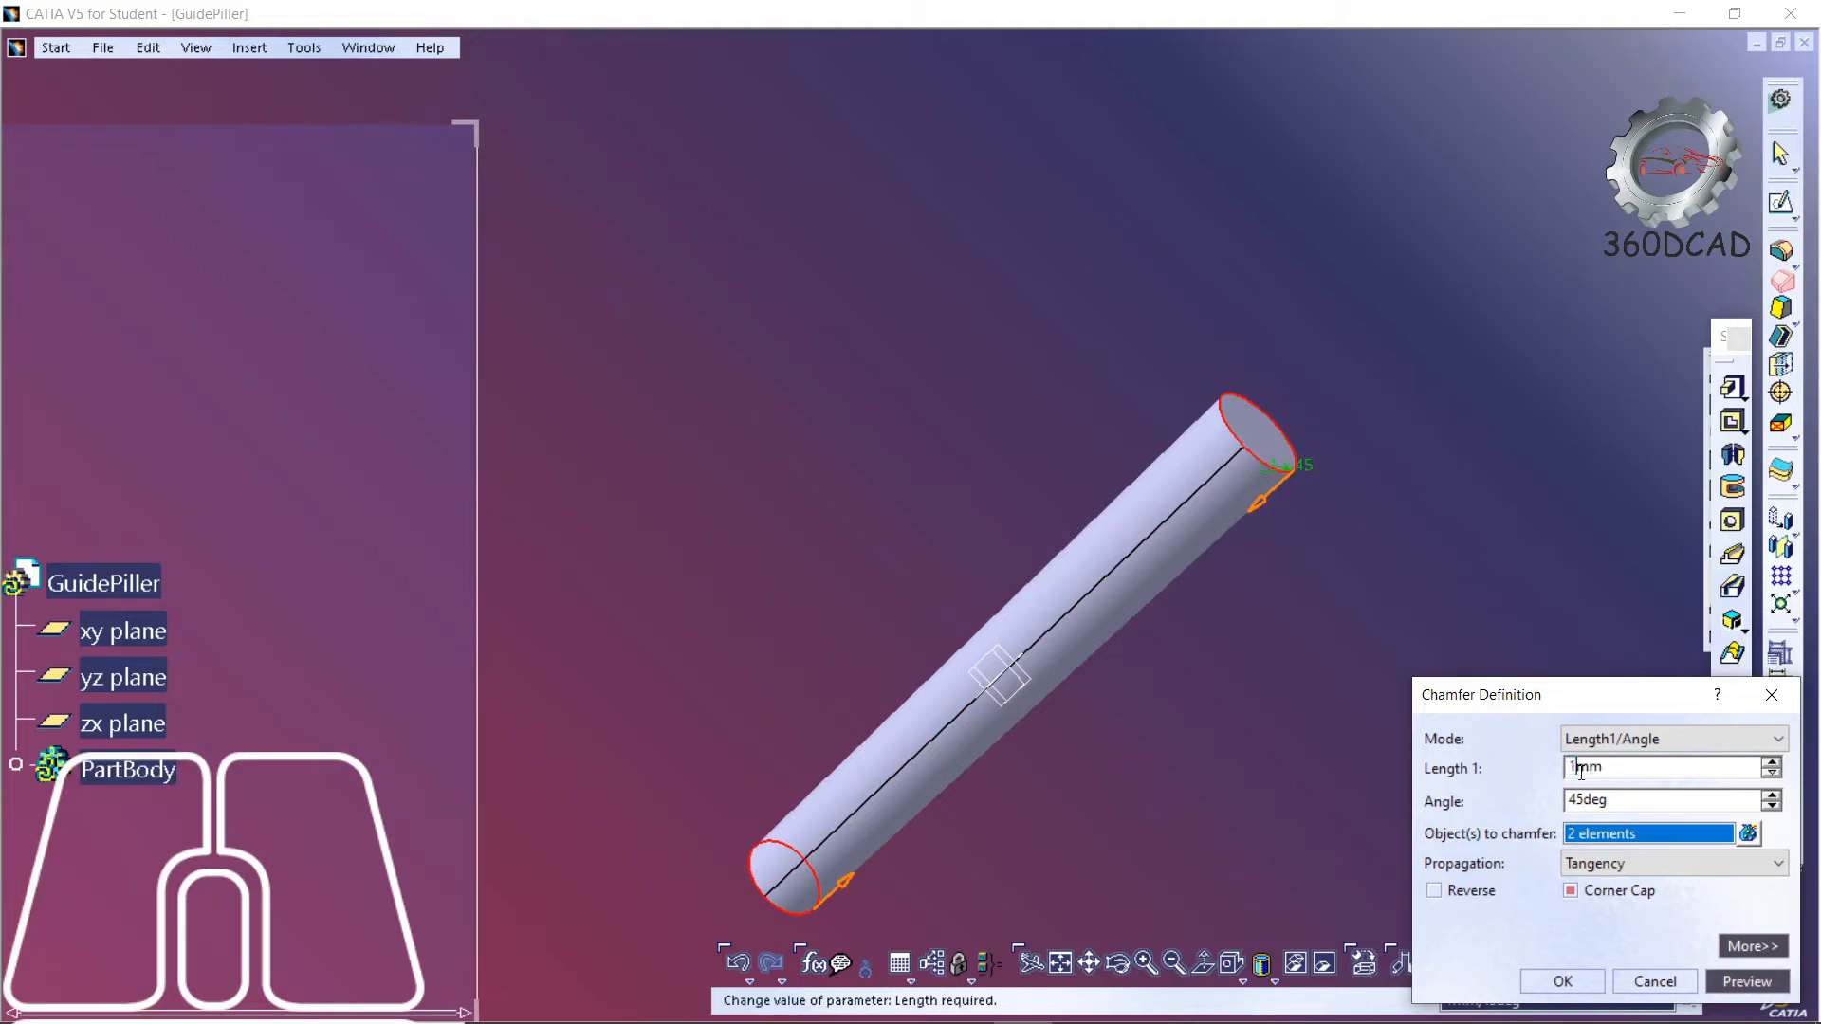
{"action": "key", "text": "BackSpace"}
{"action": "type", "text": "2"}
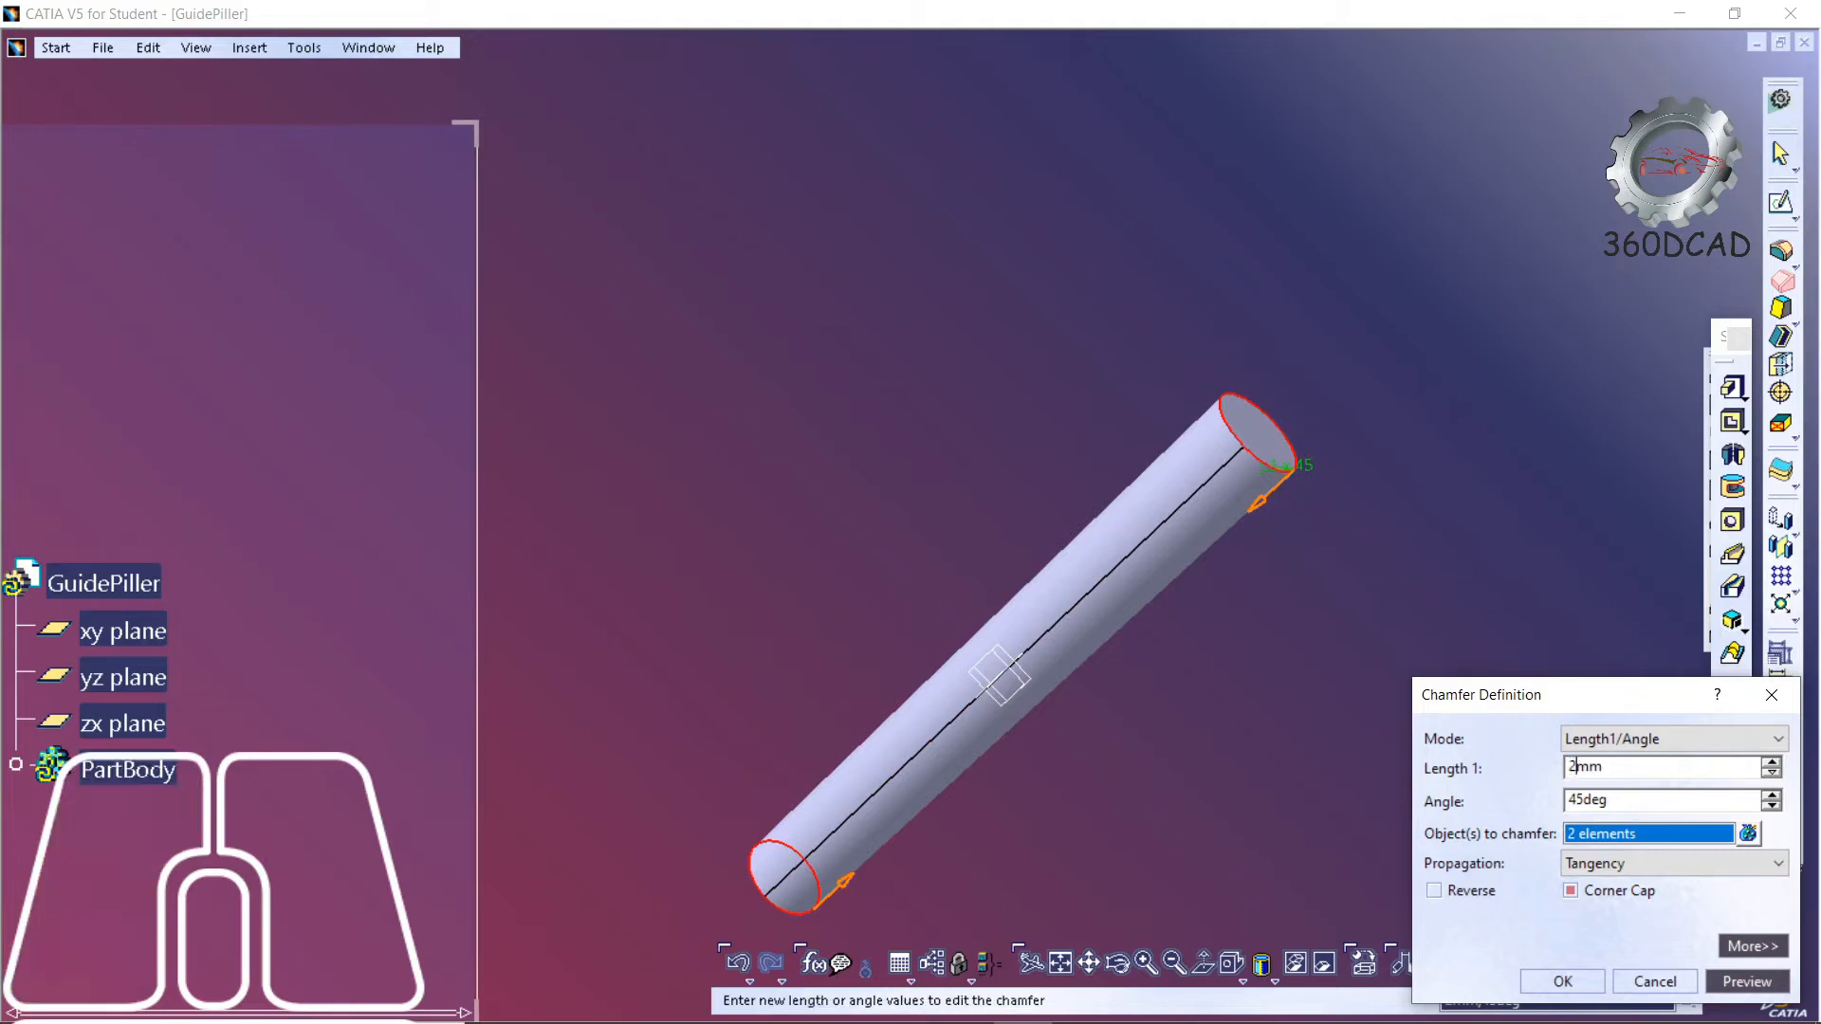
{"action": "key", "text": "alt+Tab"}
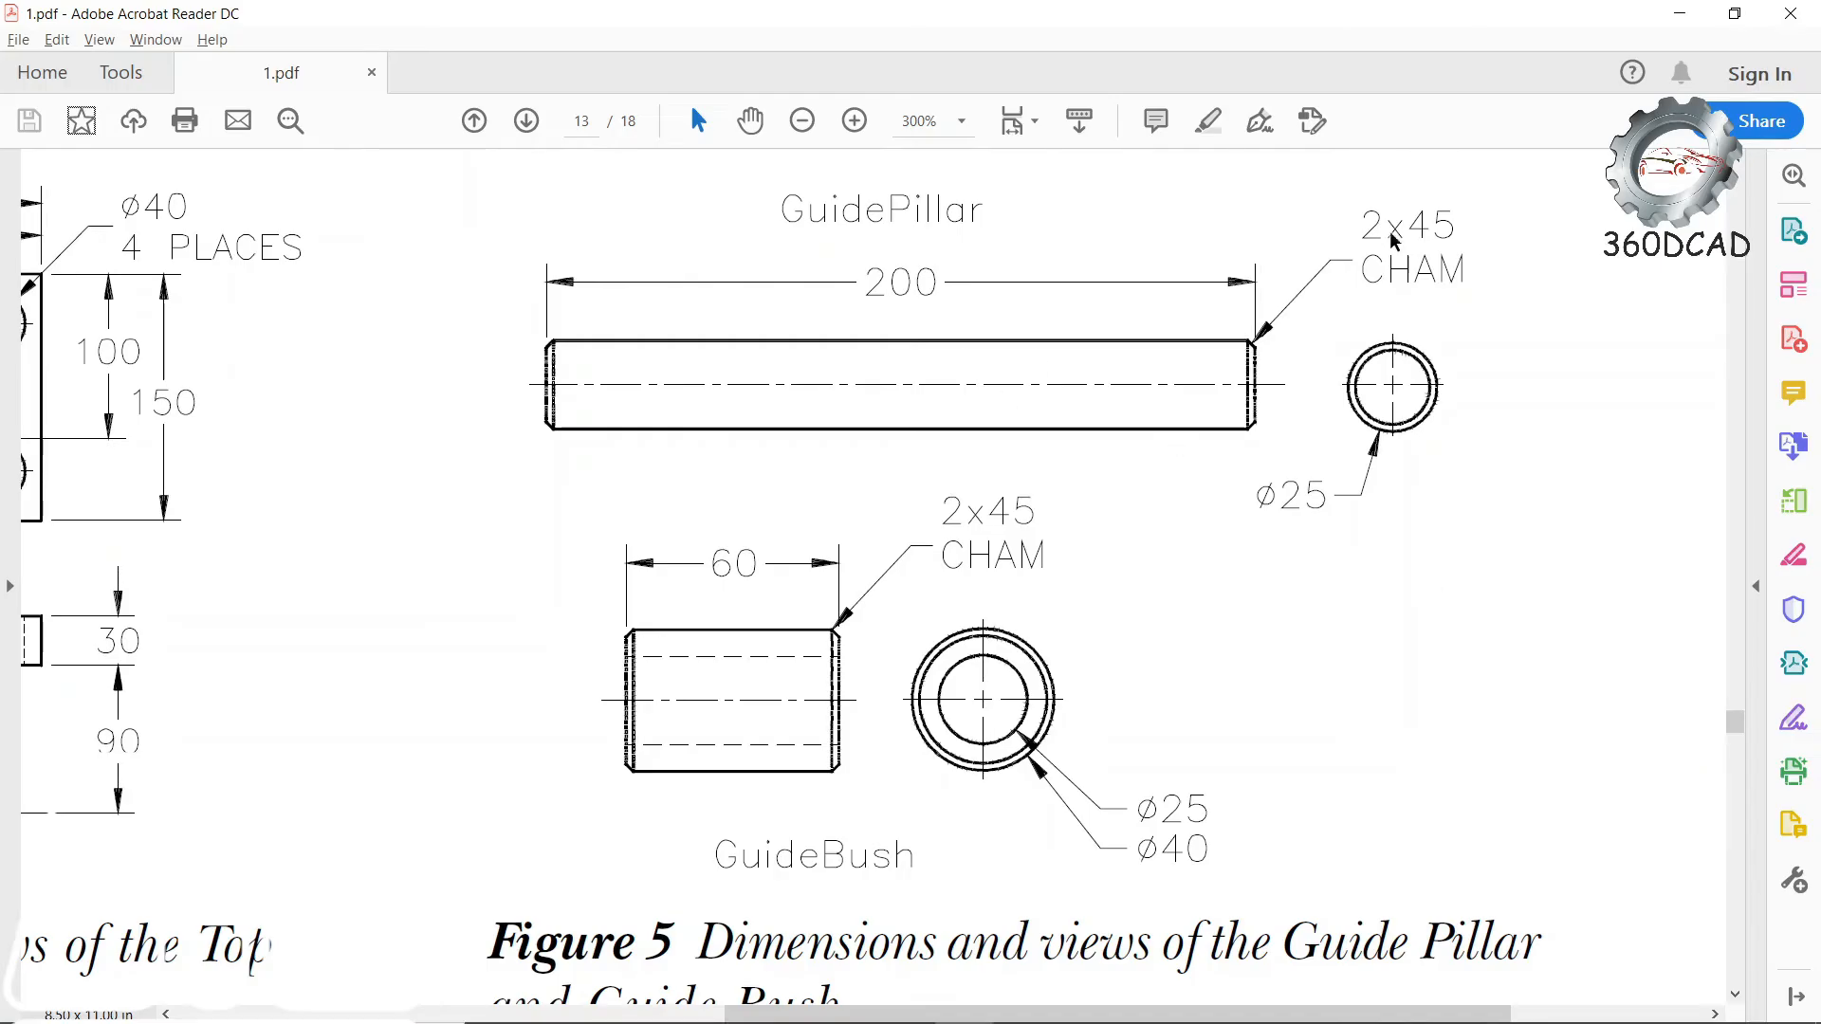
{"action": "key", "text": "alt+Tab"}
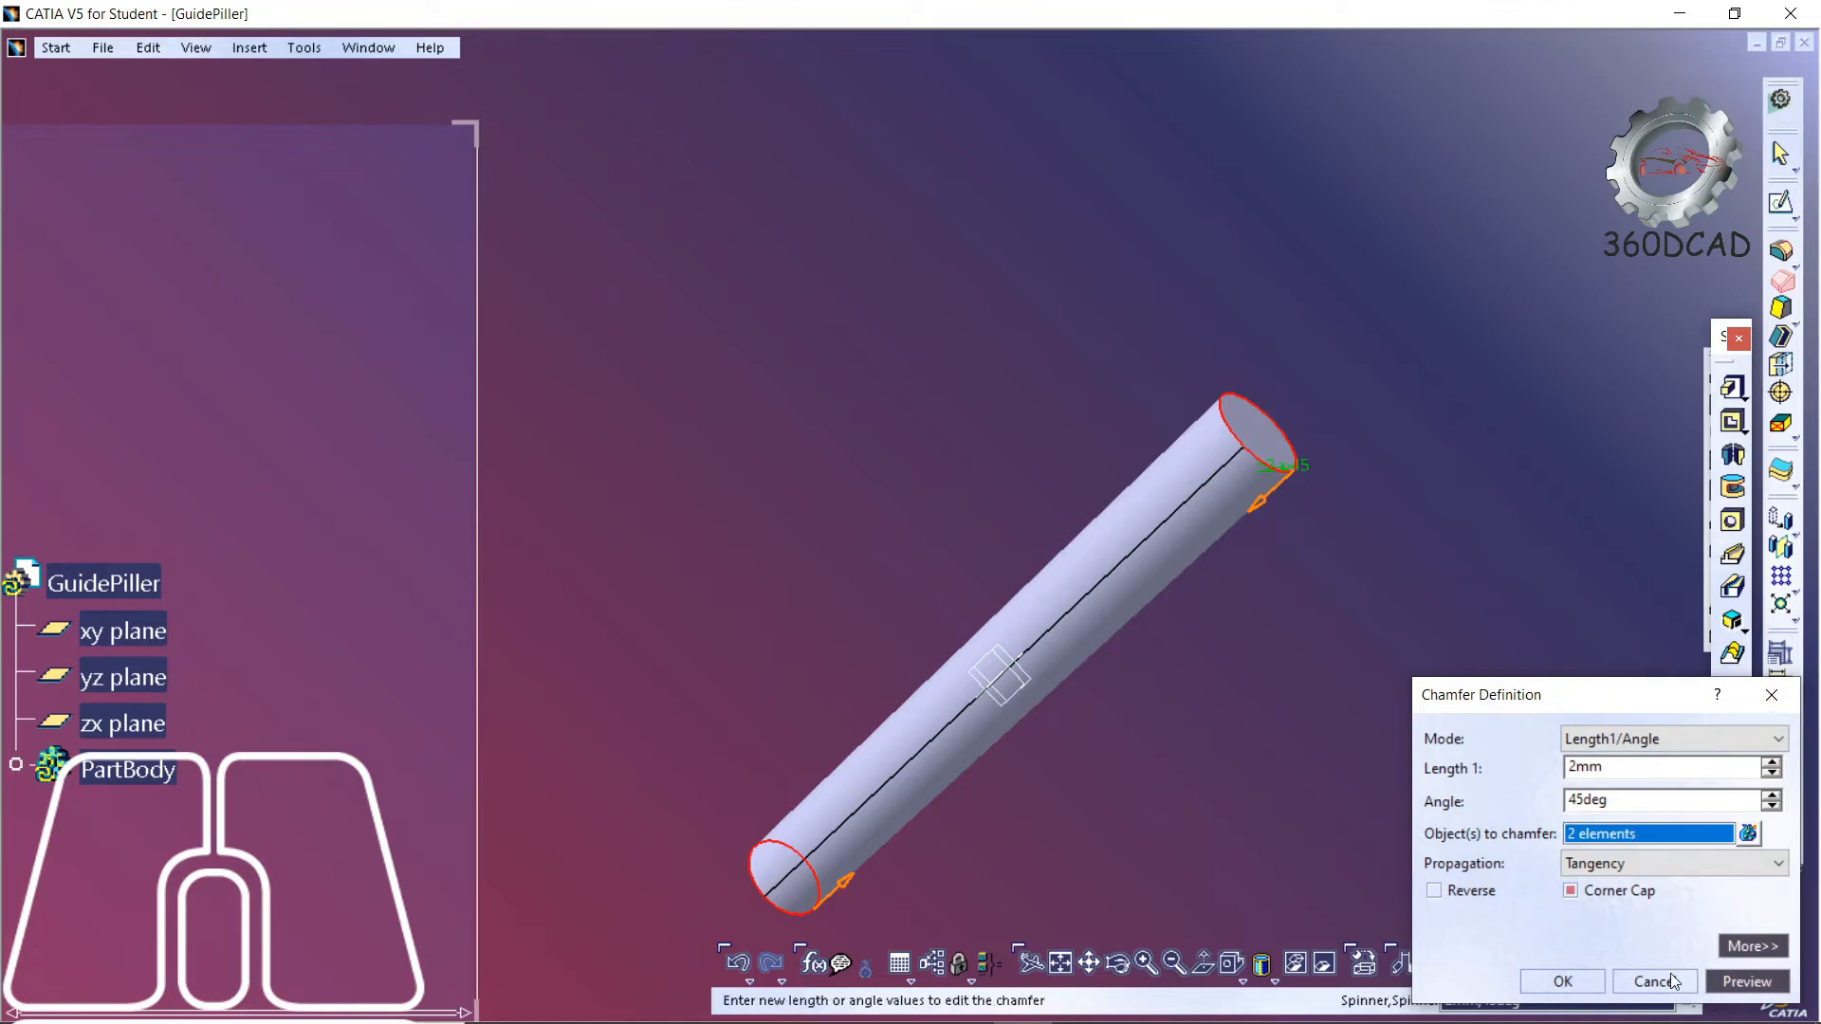
{"action": "left_click", "coordinate": [1563, 981]}
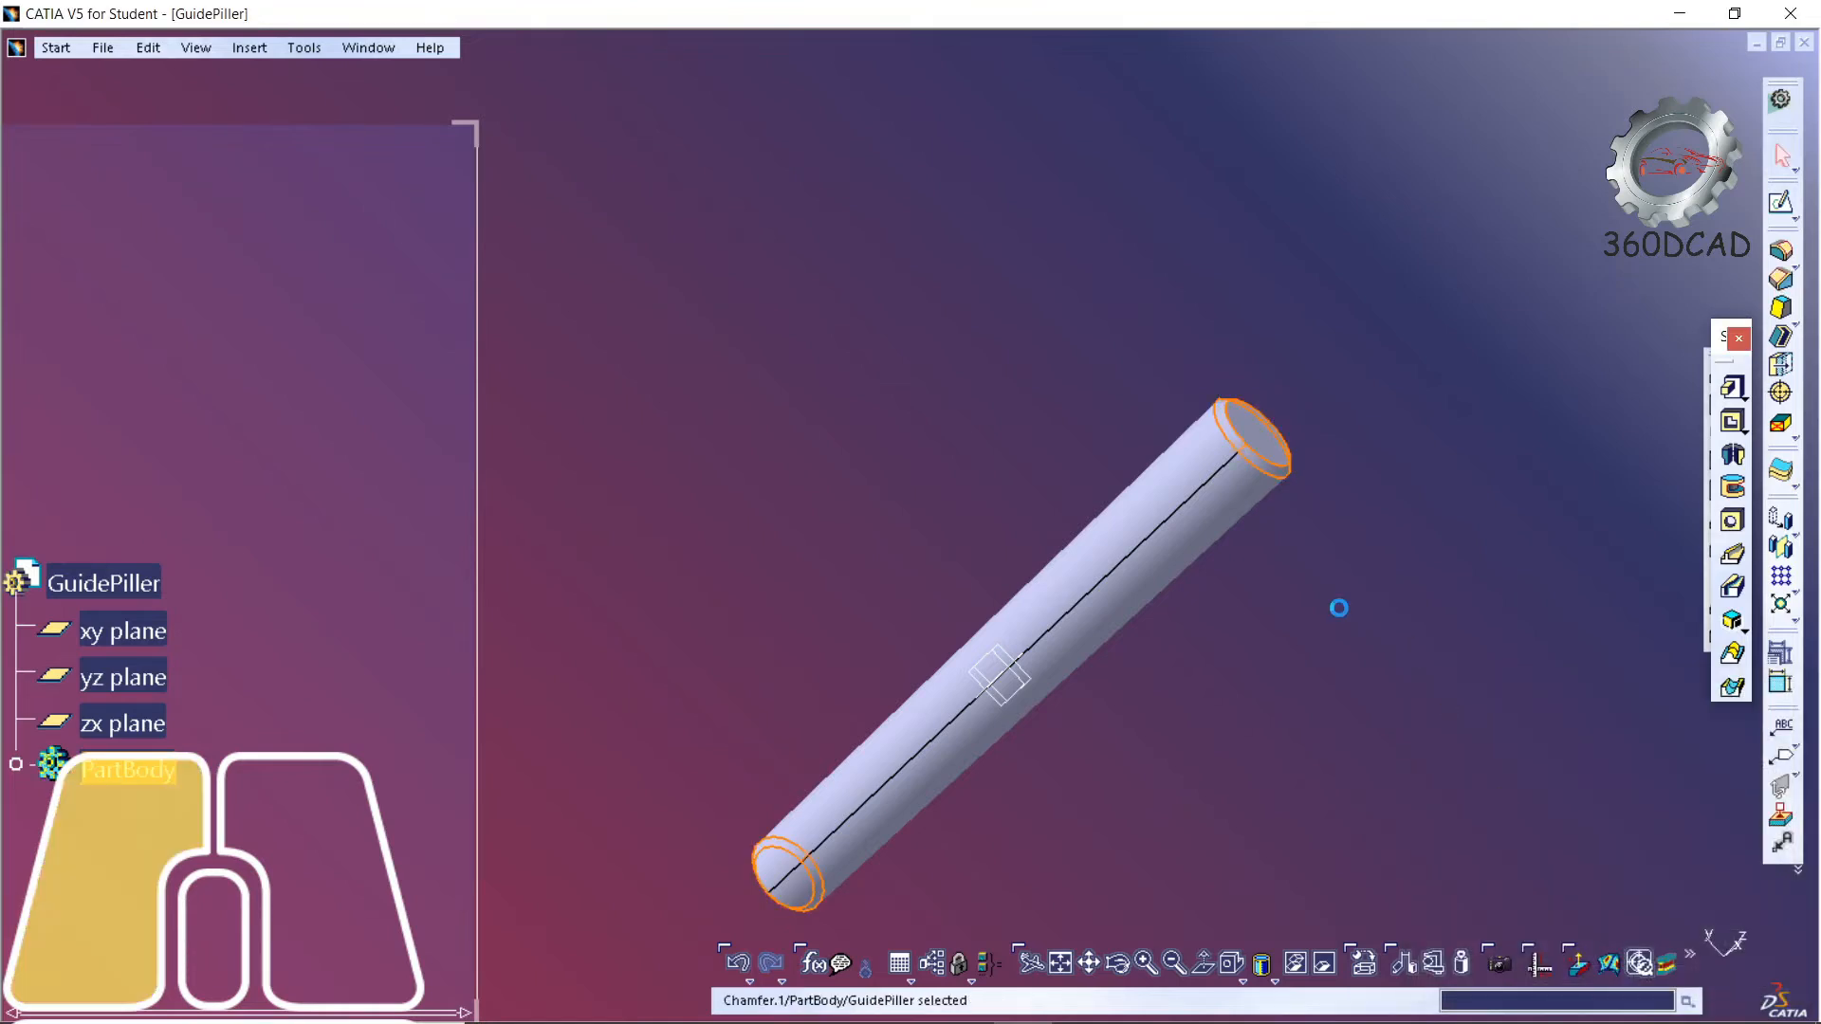
- Save the part as GuidePiller in CATPart format in the Press tool folder
{"action": "left_click", "coordinate": [104, 48]}
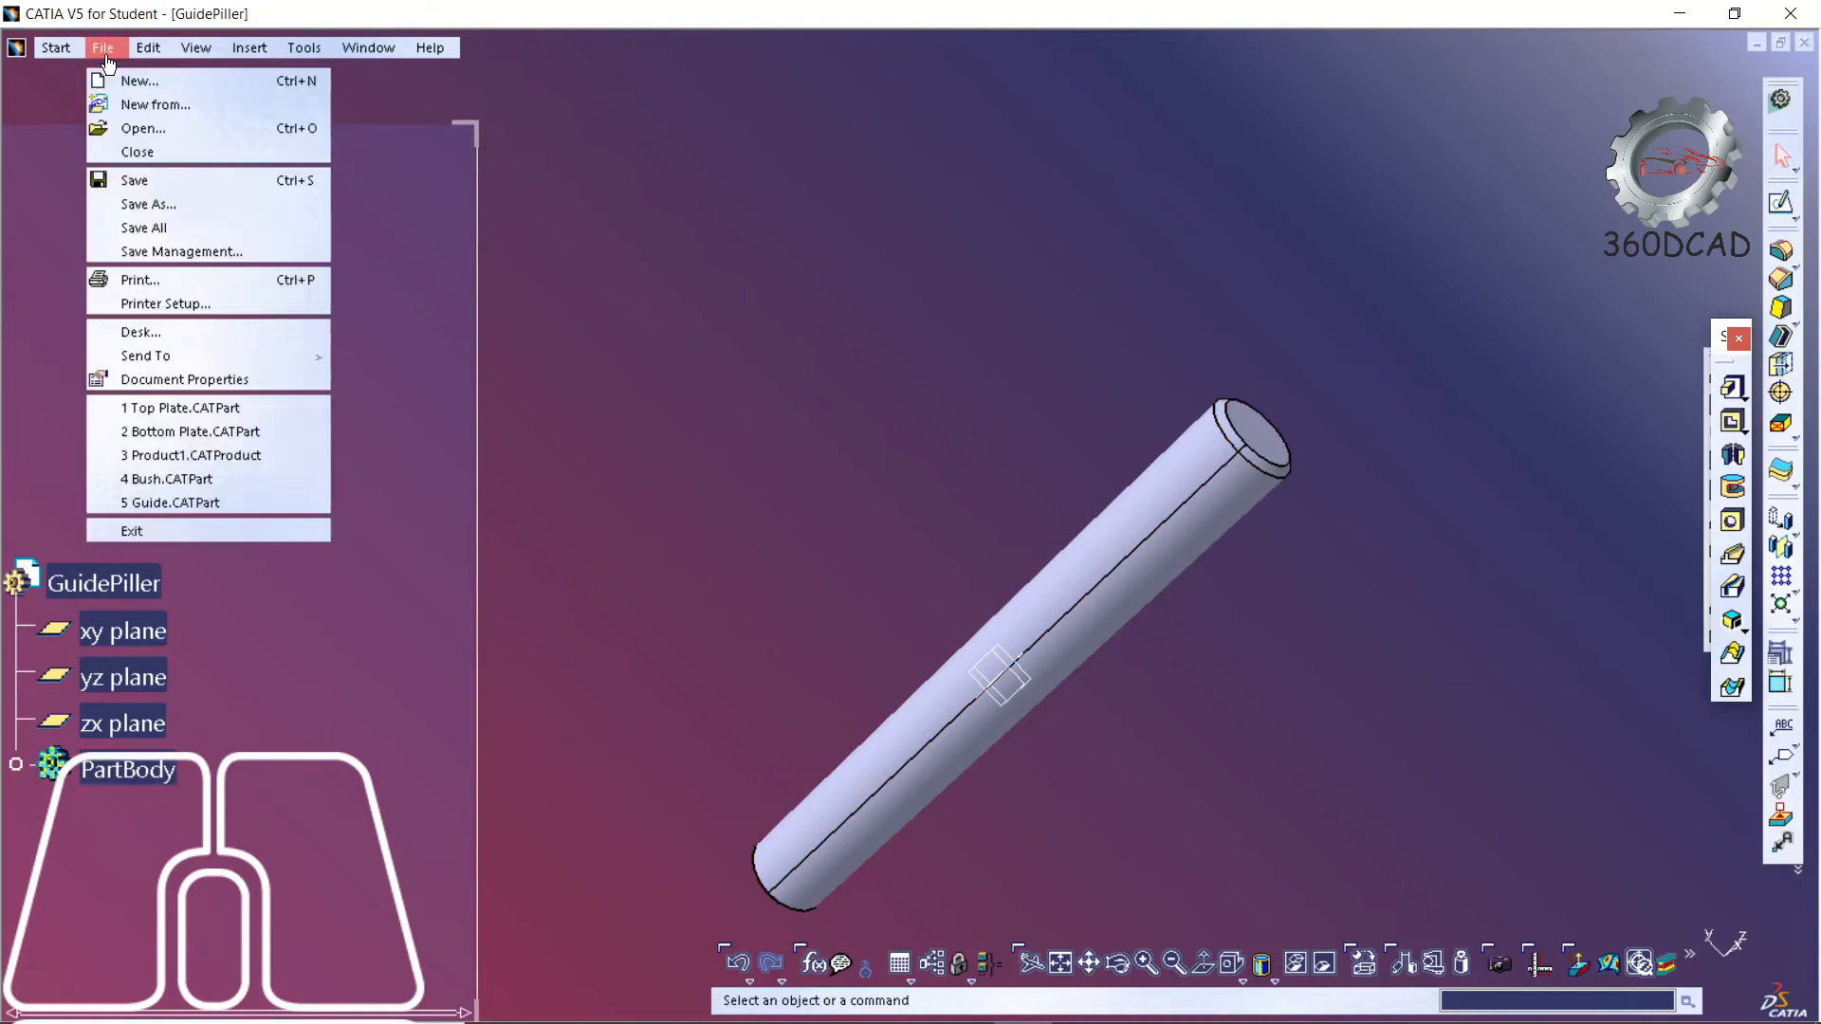
{"action": "left_click", "coordinate": [133, 180]}
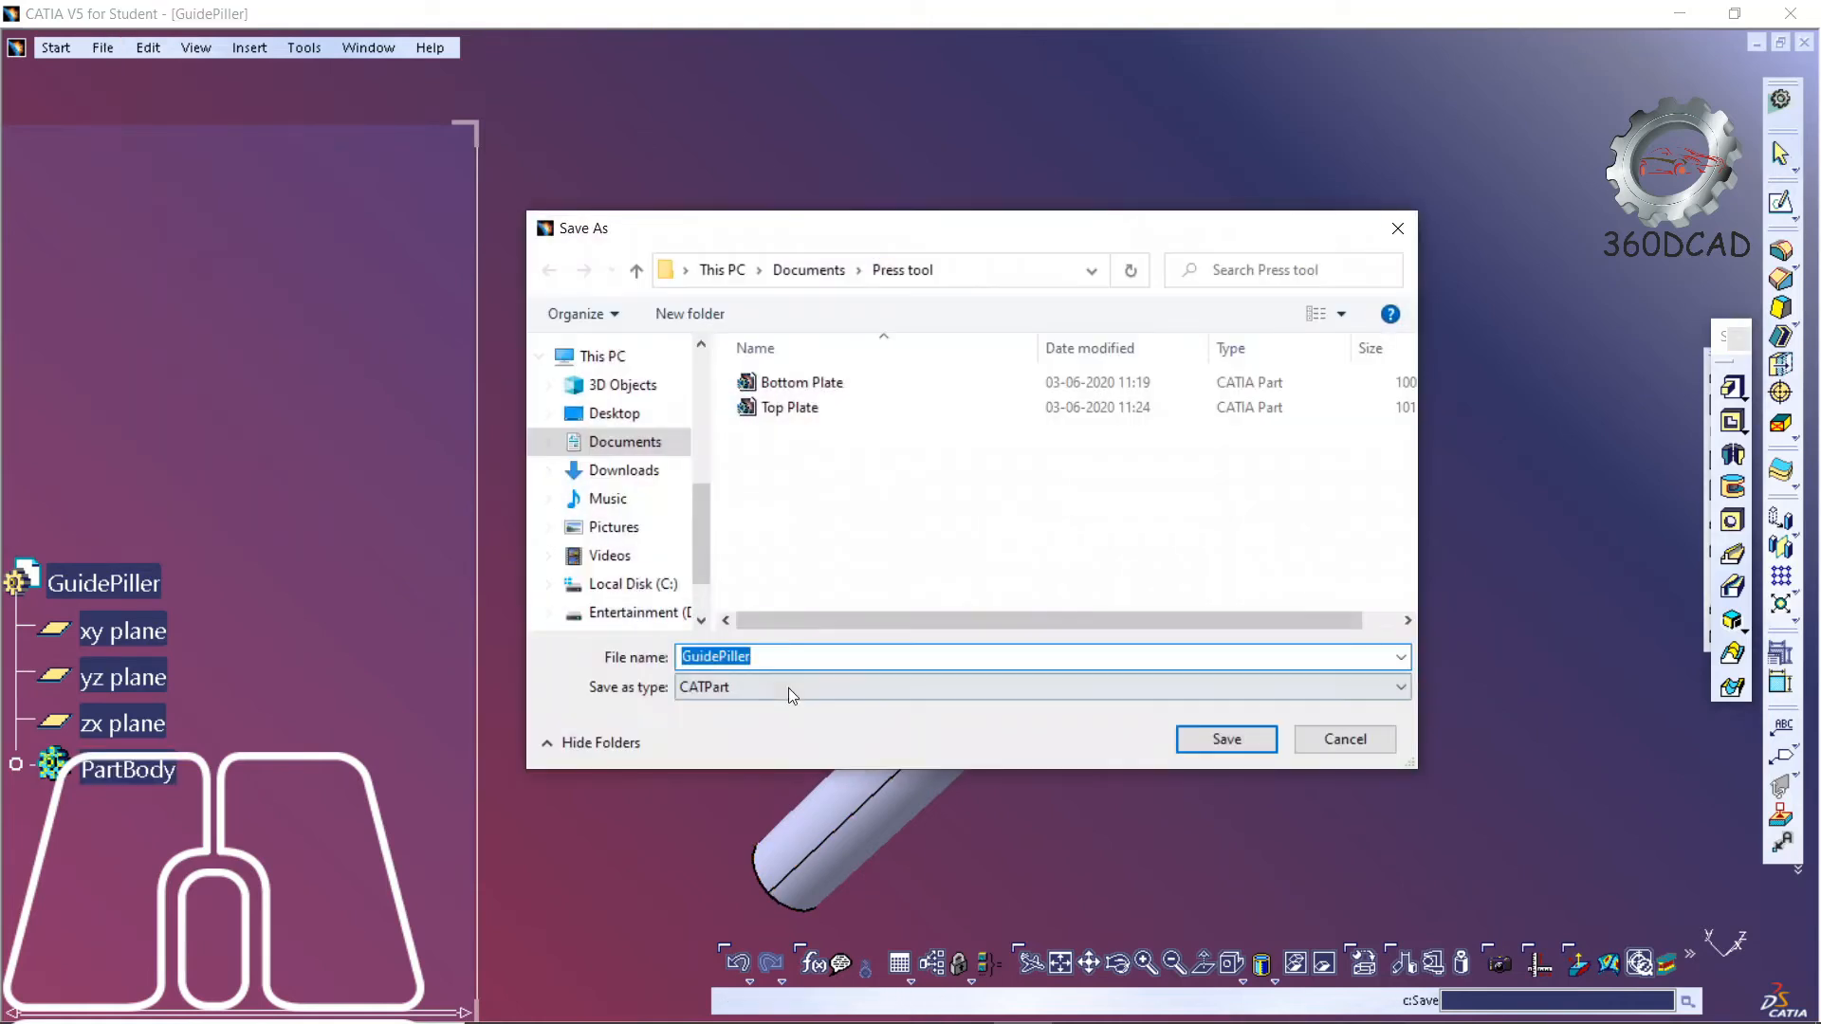
{"action": "left_click", "coordinate": [1188, 731]}
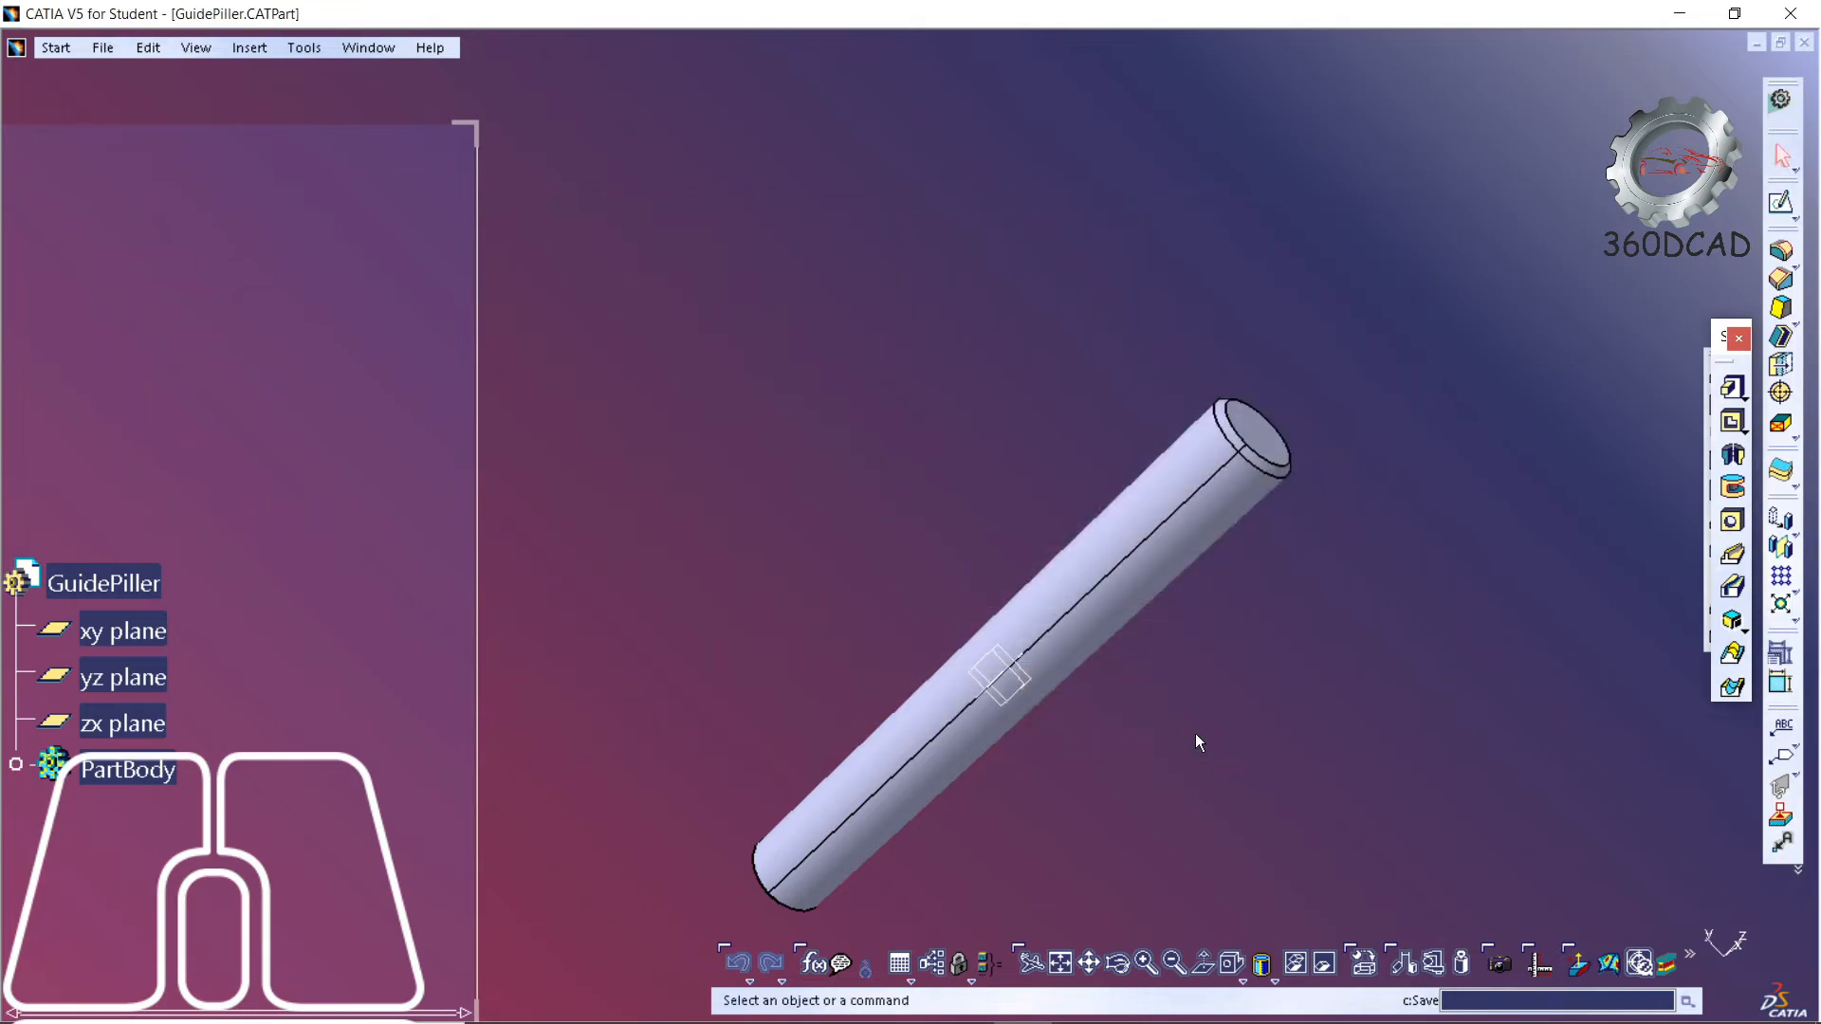
- Check the GuideBush dimensions in the Acrobat Reader drawing, return to CATIA and create a new part named Bush
{"action": "key", "text": "alt+Tab"}
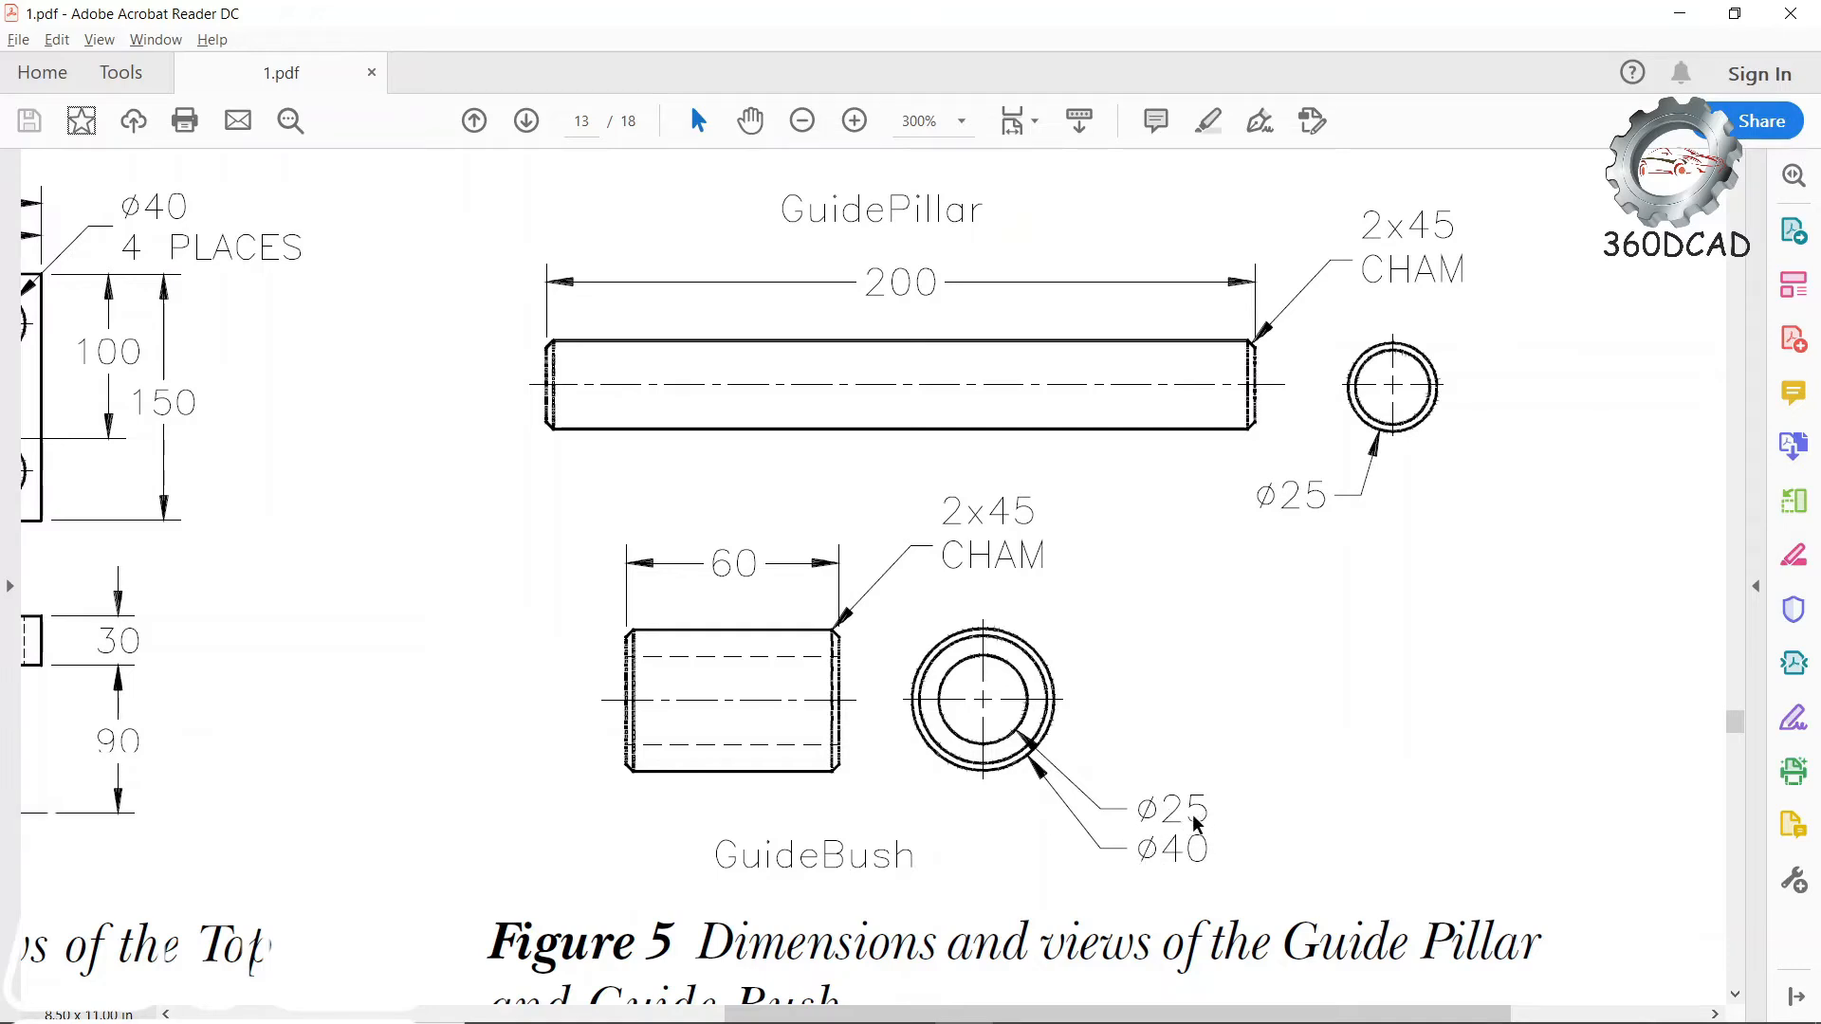
{"action": "key", "text": "alt+Tab"}
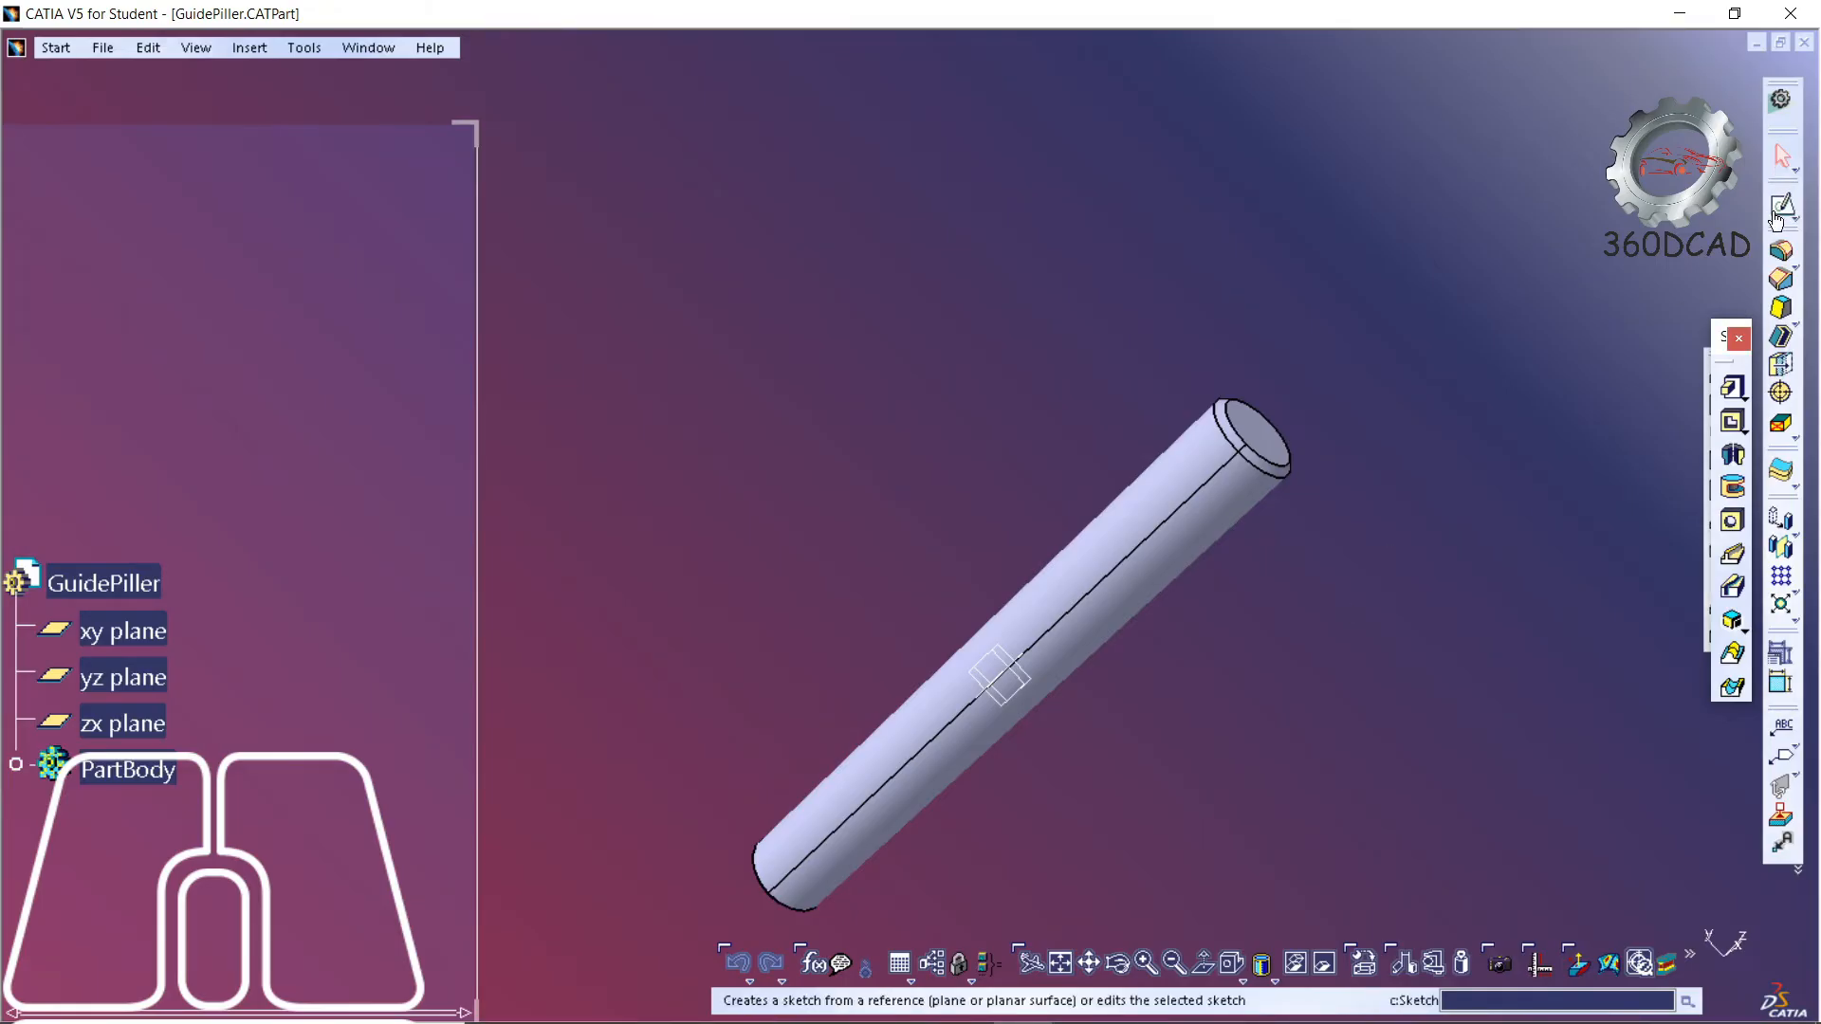
{"action": "left_click", "coordinate": [129, 48]}
{"action": "mouse_move", "coordinate": [118, 49]}
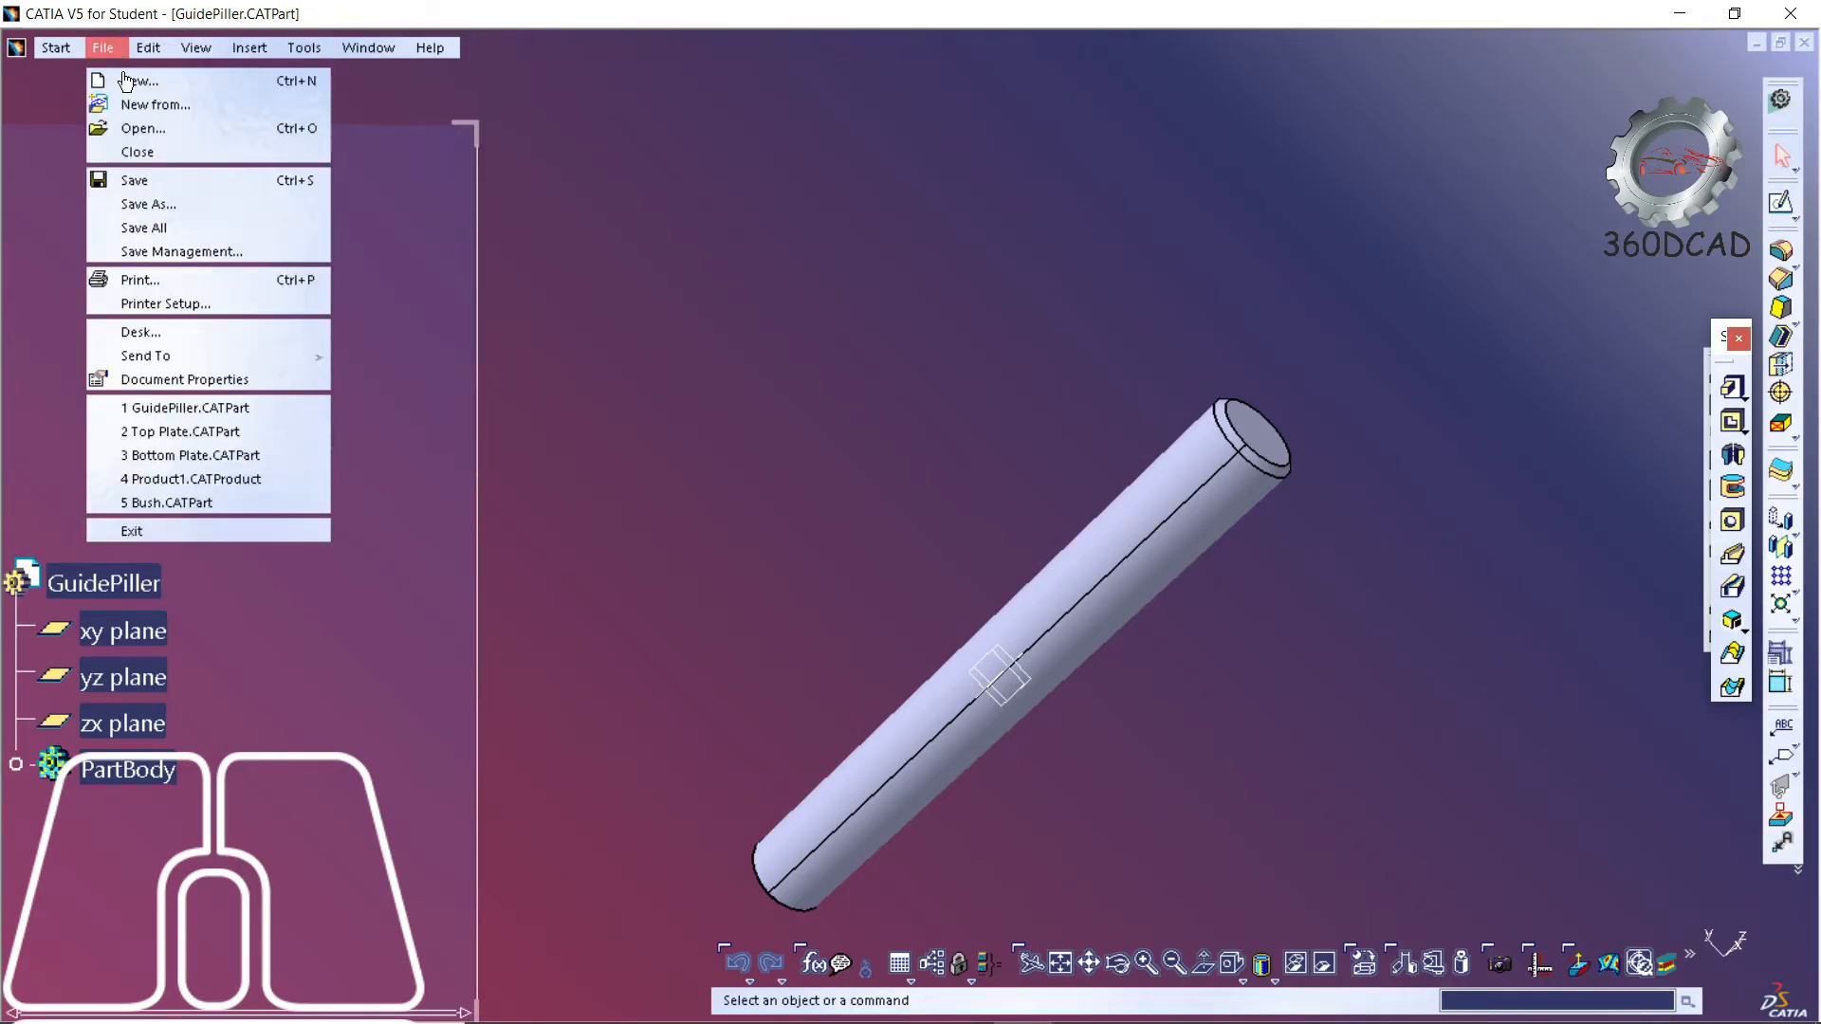
{"action": "left_click", "coordinate": [133, 81]}
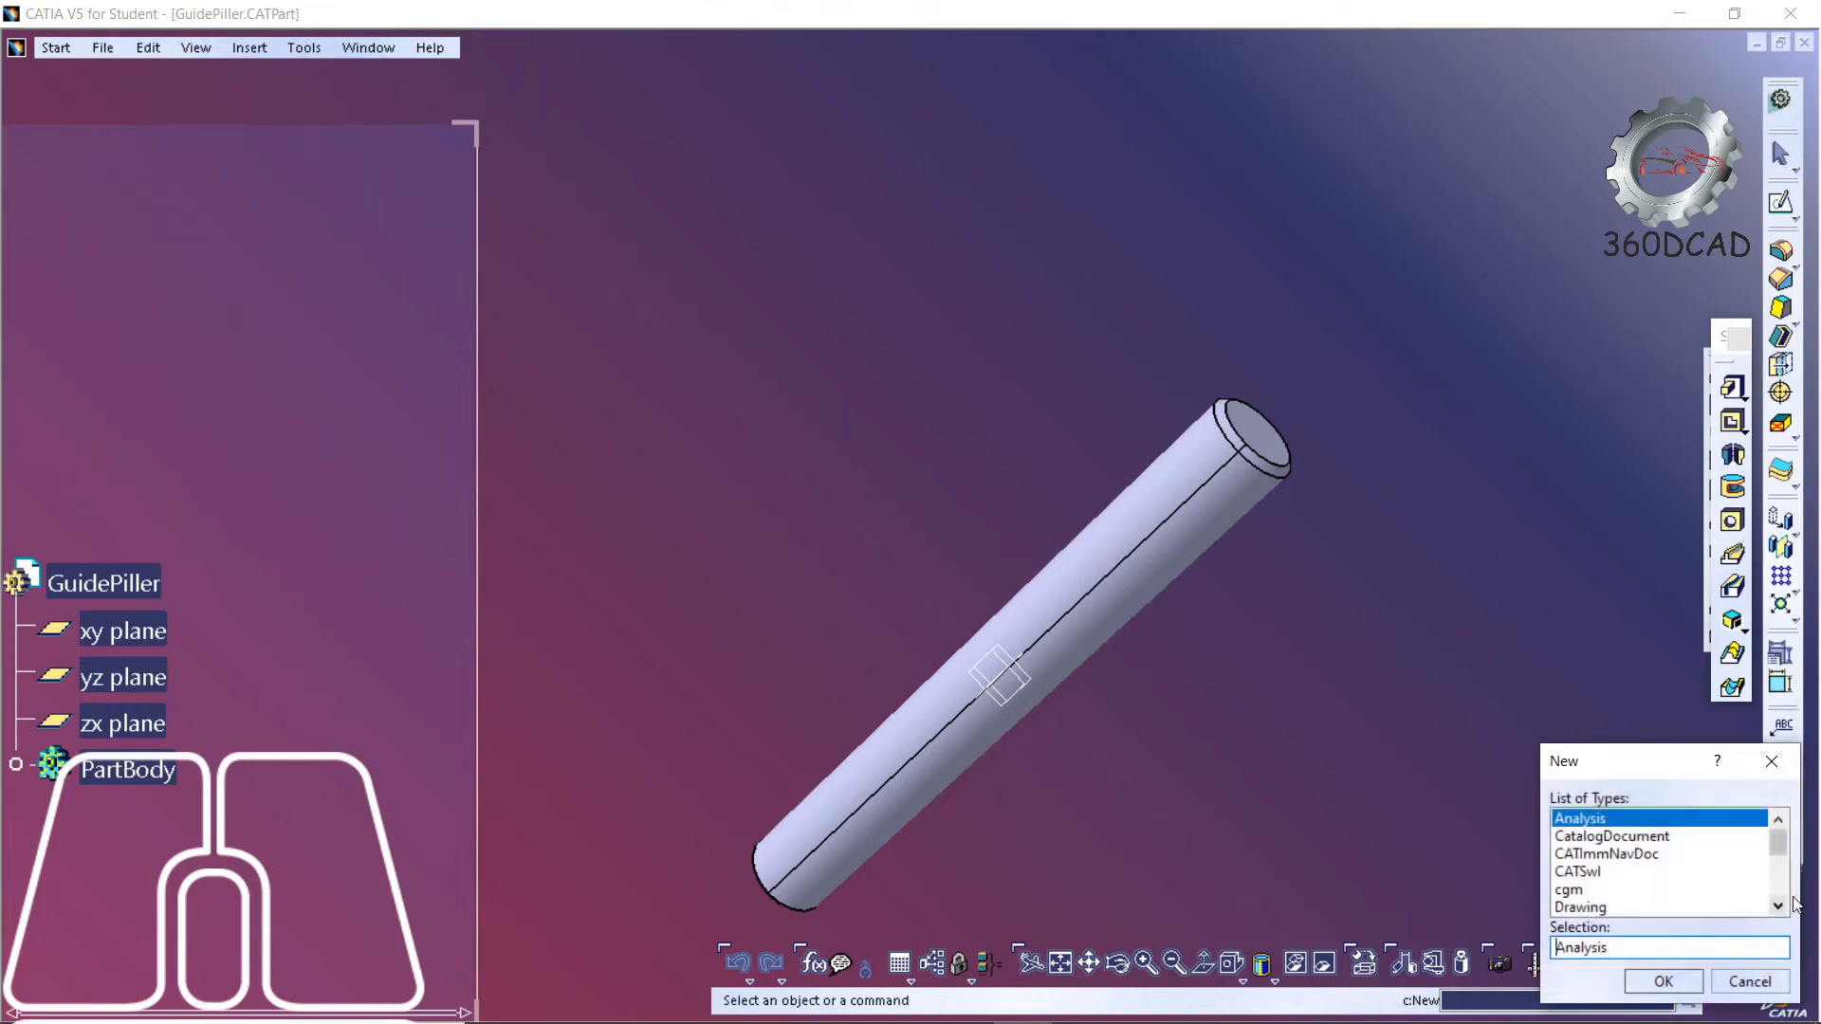
{"action": "scroll", "coordinate": [1791, 896], "scroll_direction": "down", "scroll_amount": 2}
{"action": "left_click", "coordinate": [1567, 889]}
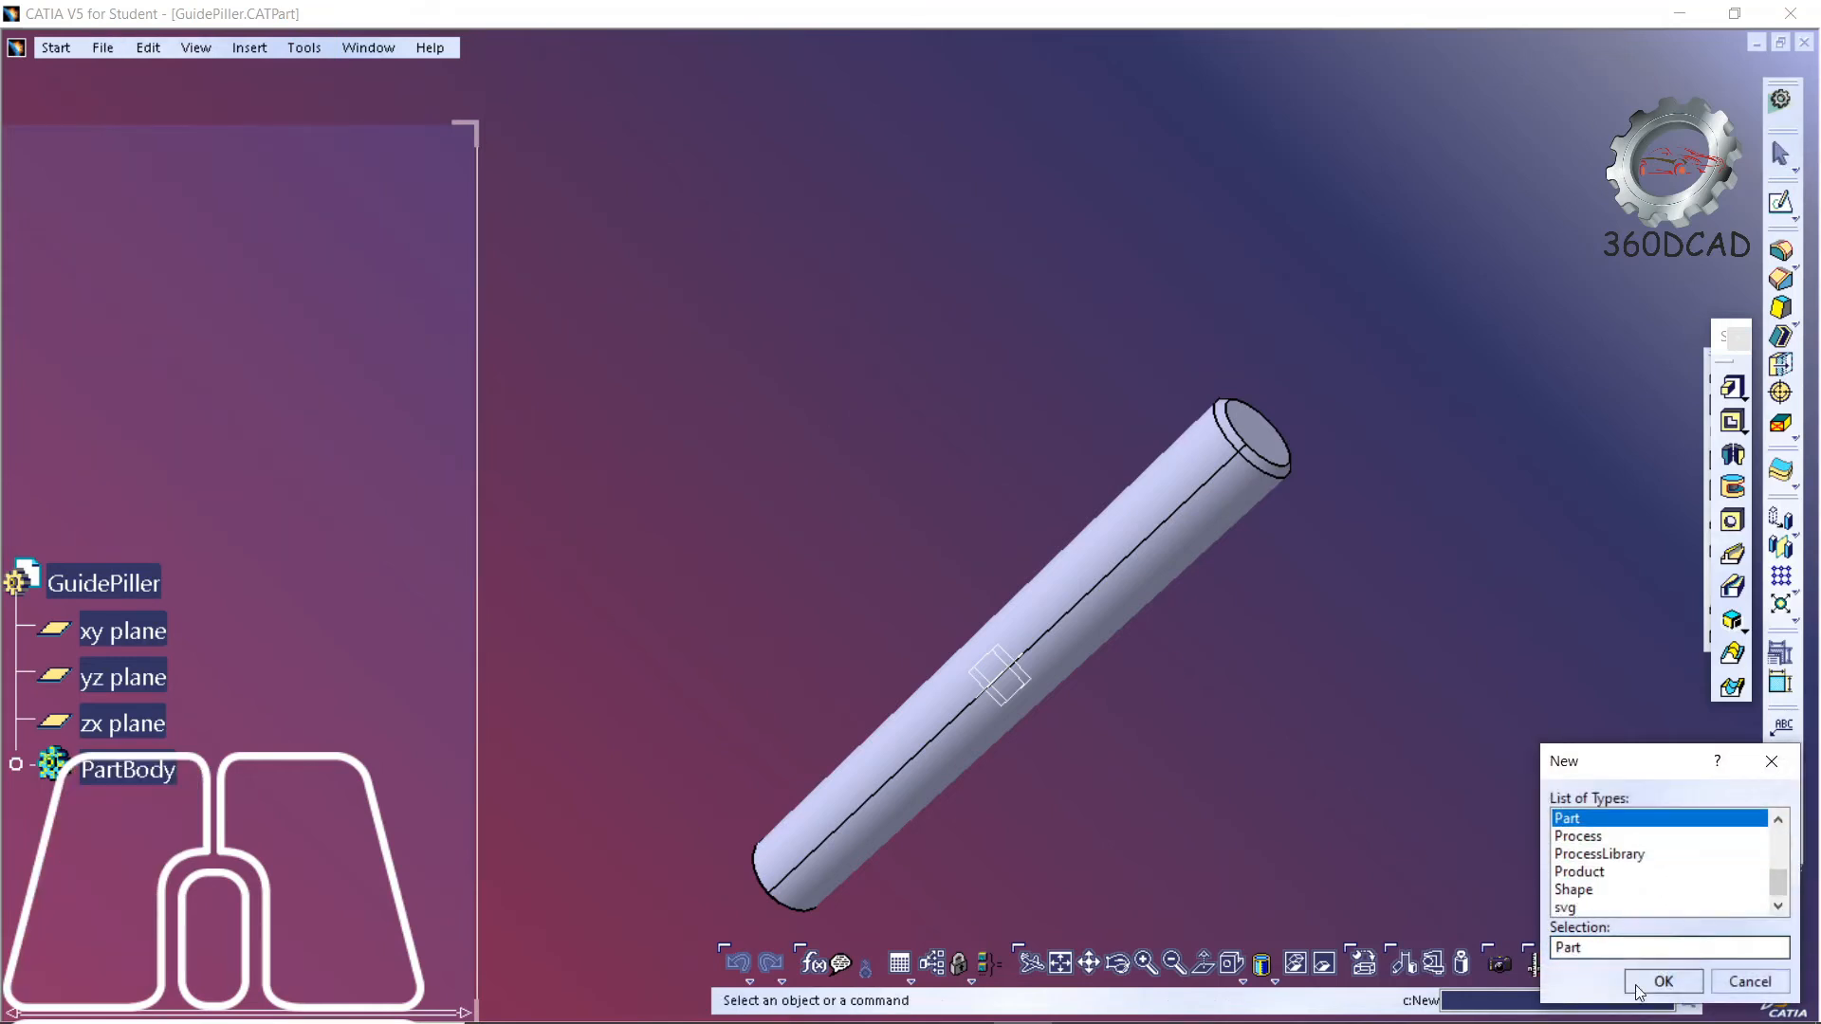
{"action": "left_click", "coordinate": [1660, 982]}
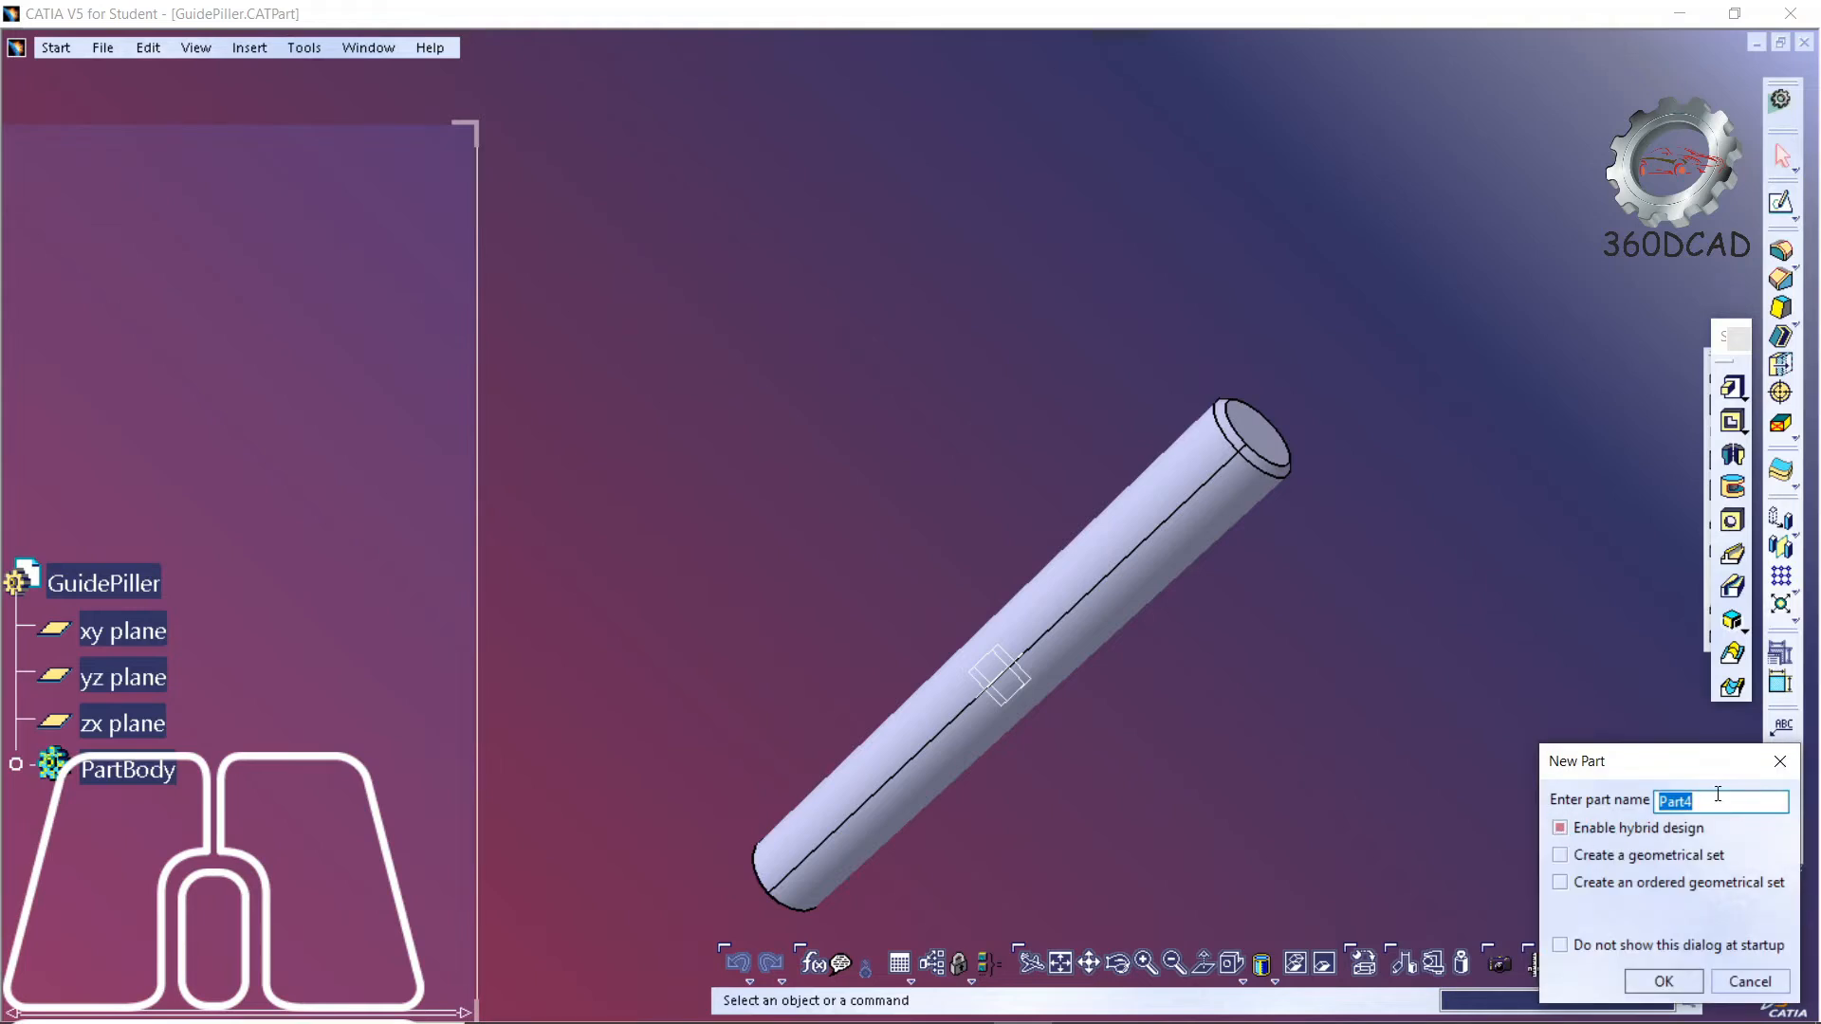
{"action": "type", "text": "Bush"}
{"action": "left_click", "coordinate": [1692, 982]}
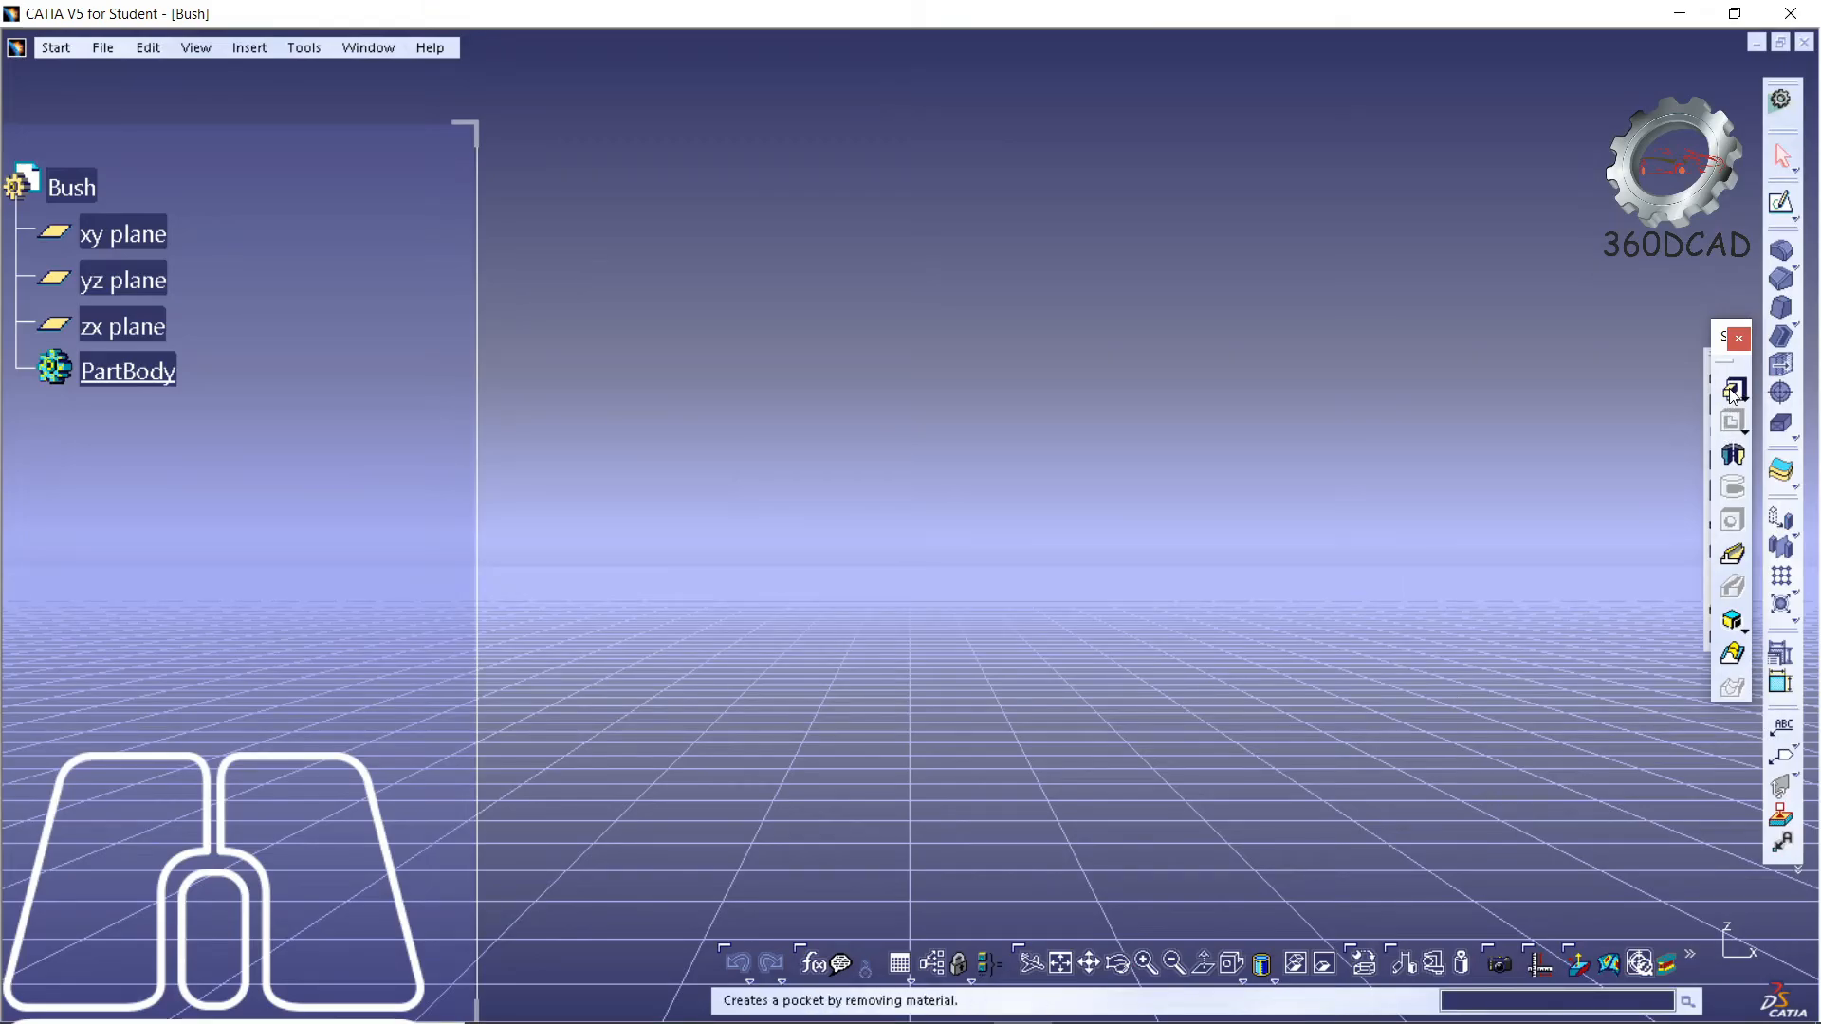
- Start a pad in the Bush part and open a new sketch for its profile on the xy plane
{"action": "left_click", "coordinate": [1732, 389]}
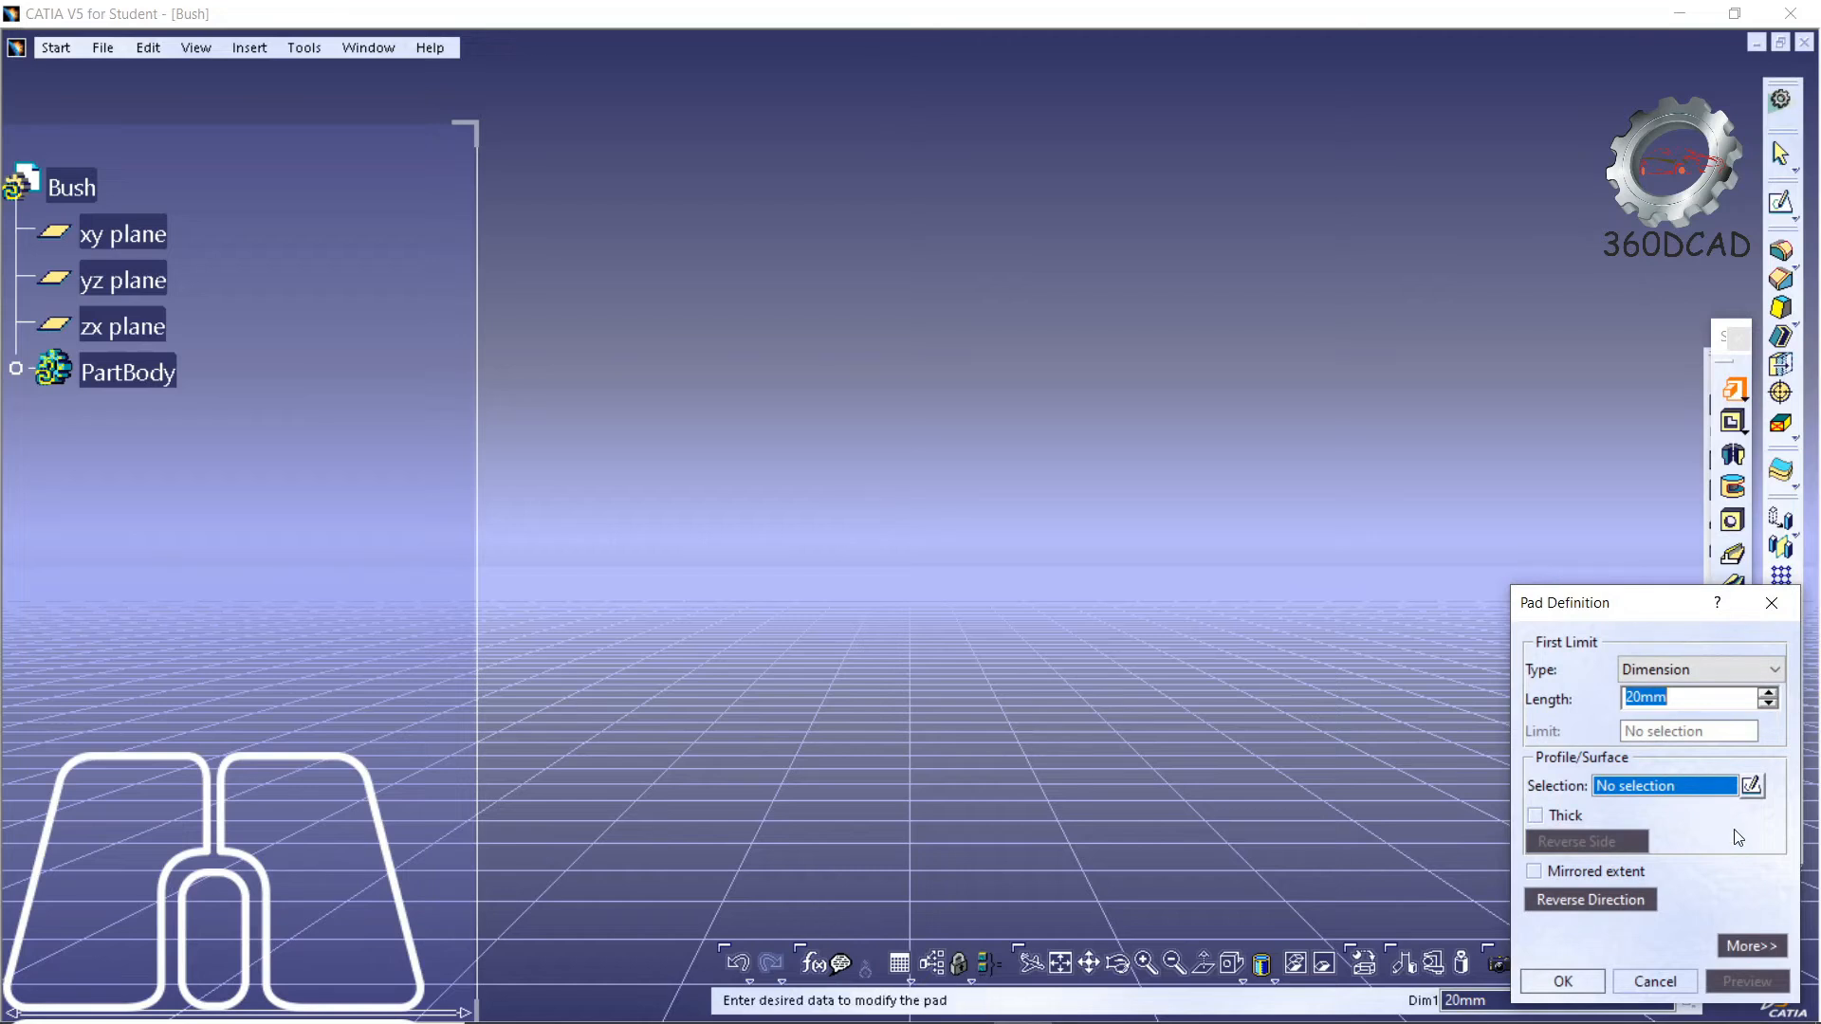
{"action": "left_click", "coordinate": [1751, 785]}
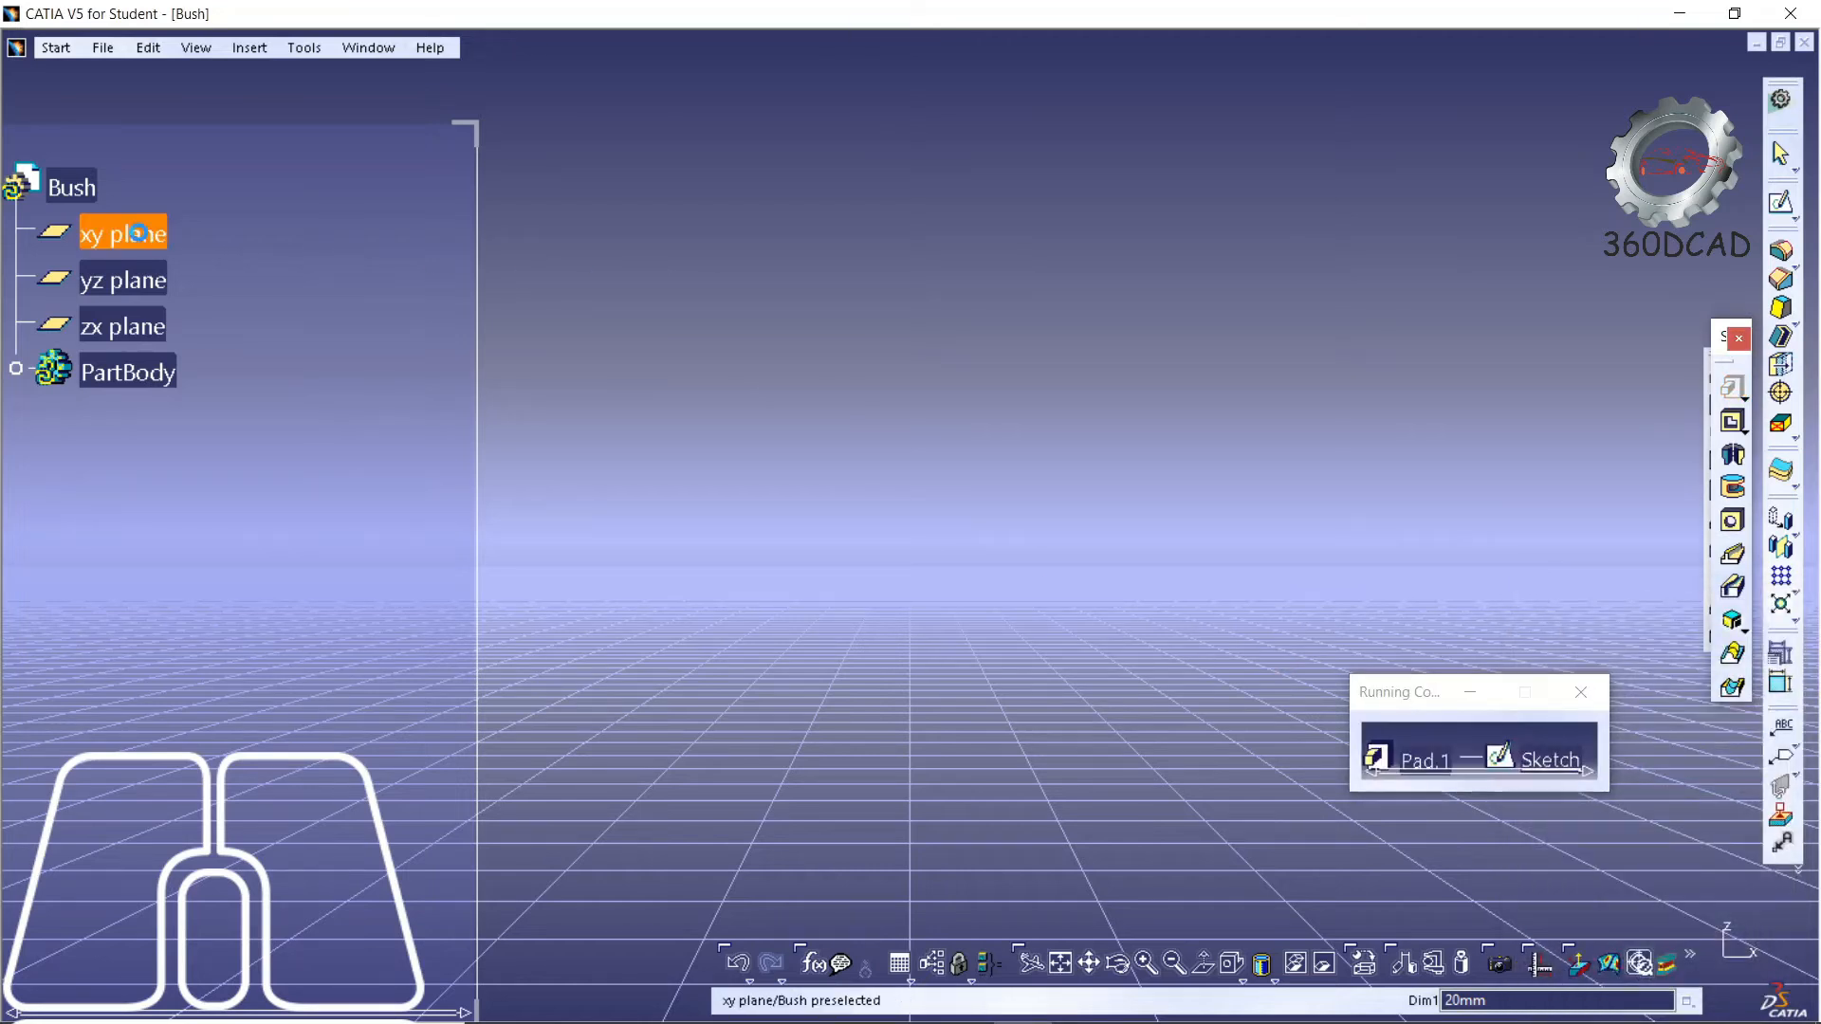
{"action": "left_click", "coordinate": [138, 233]}
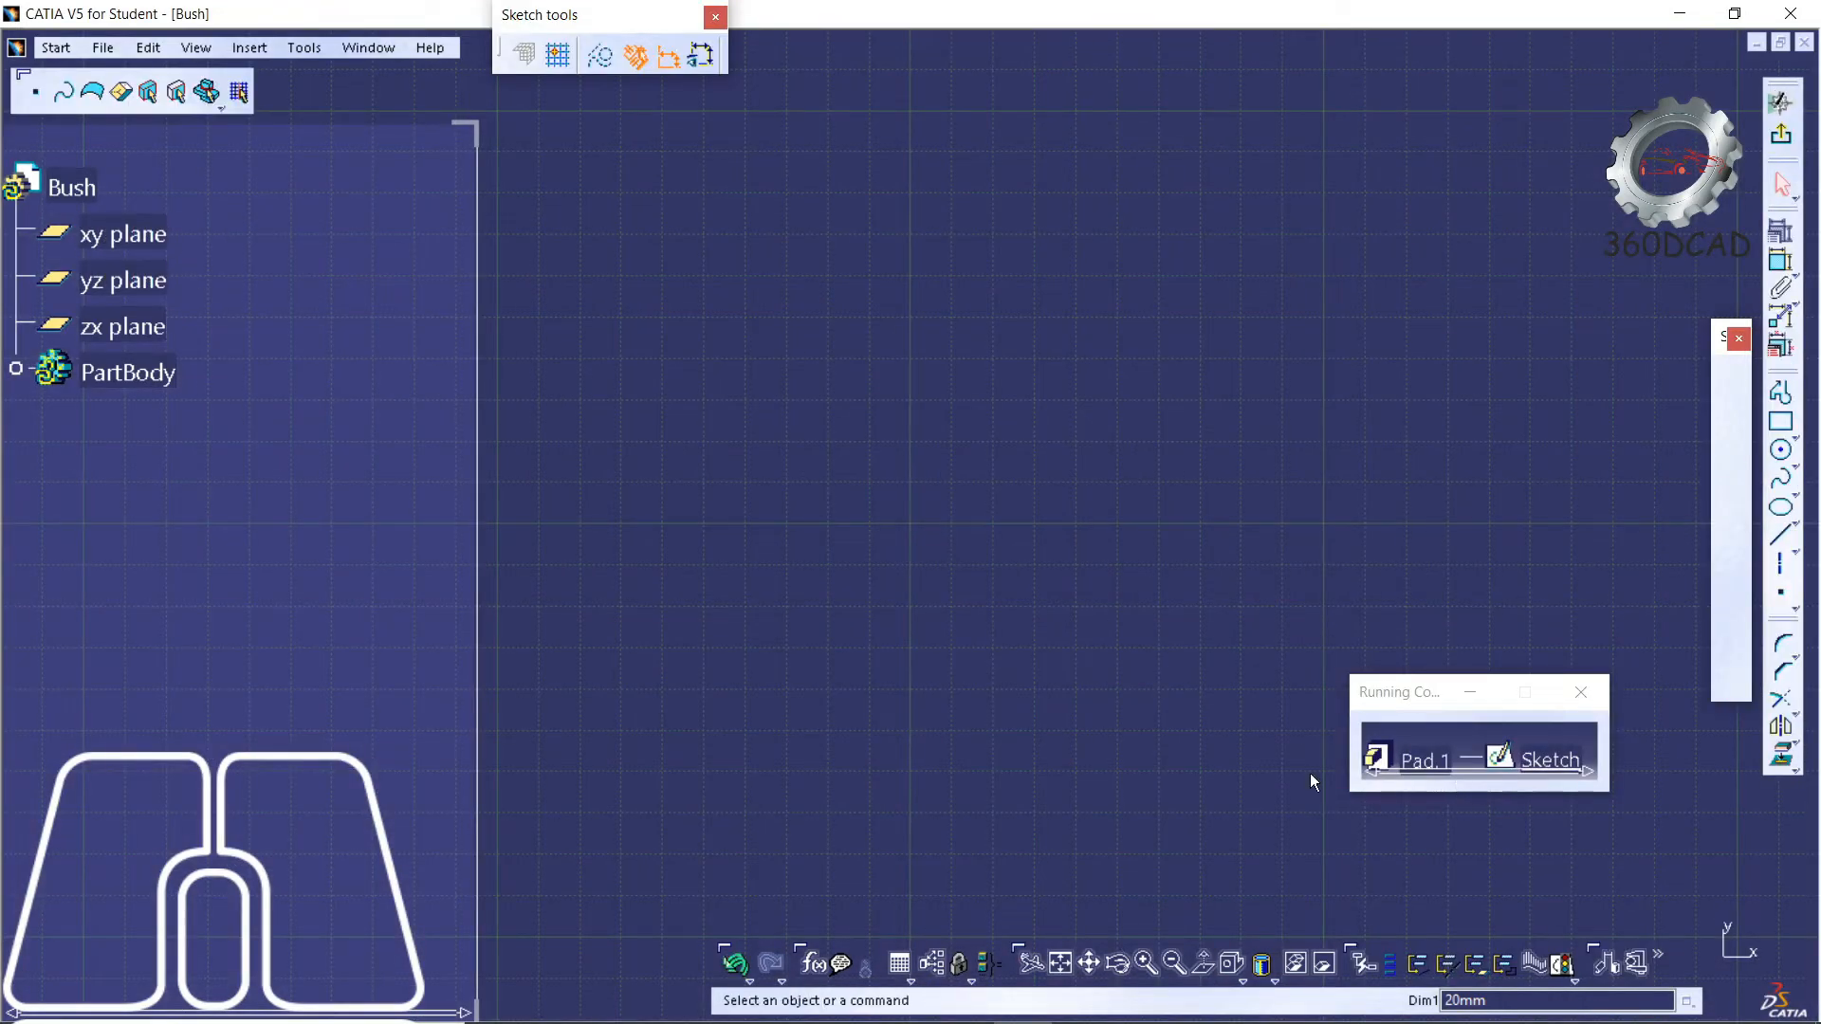
{"action": "left_click", "coordinate": [1061, 966]}
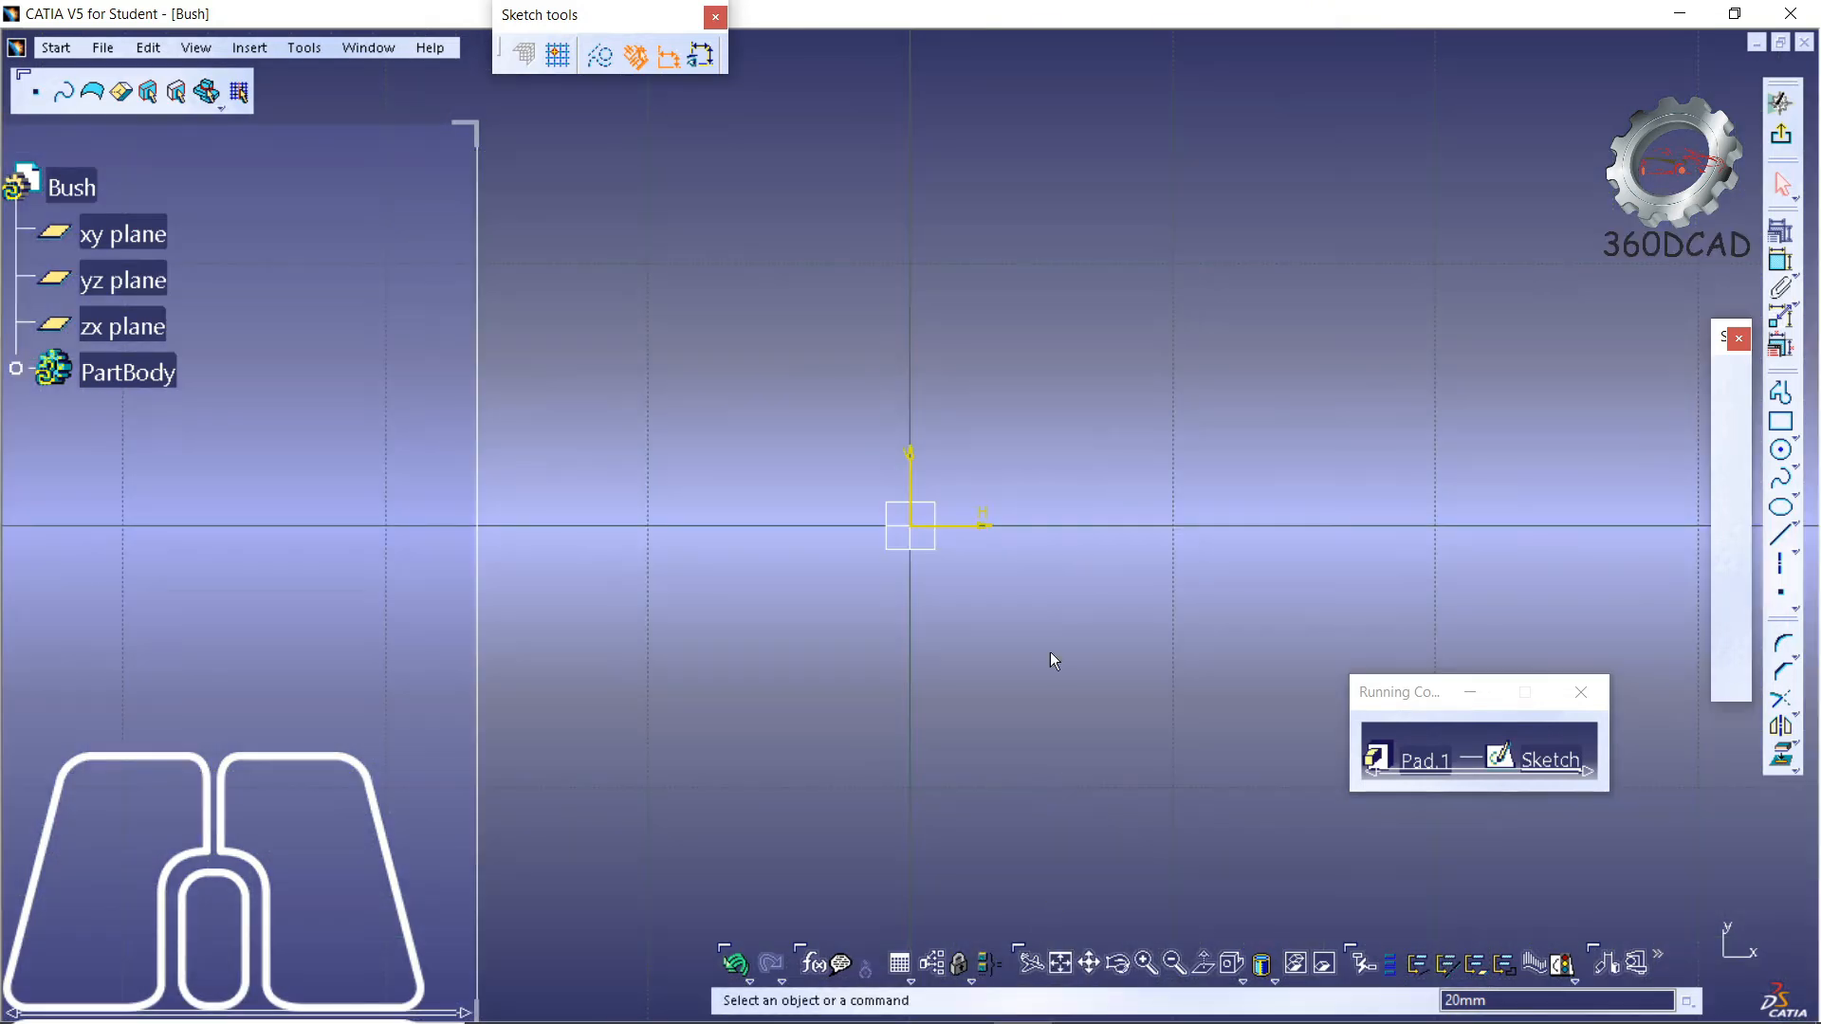
{"action": "middle_click_drag", "start_coordinate": [1096, 457], "coordinate": [1062, 822]}
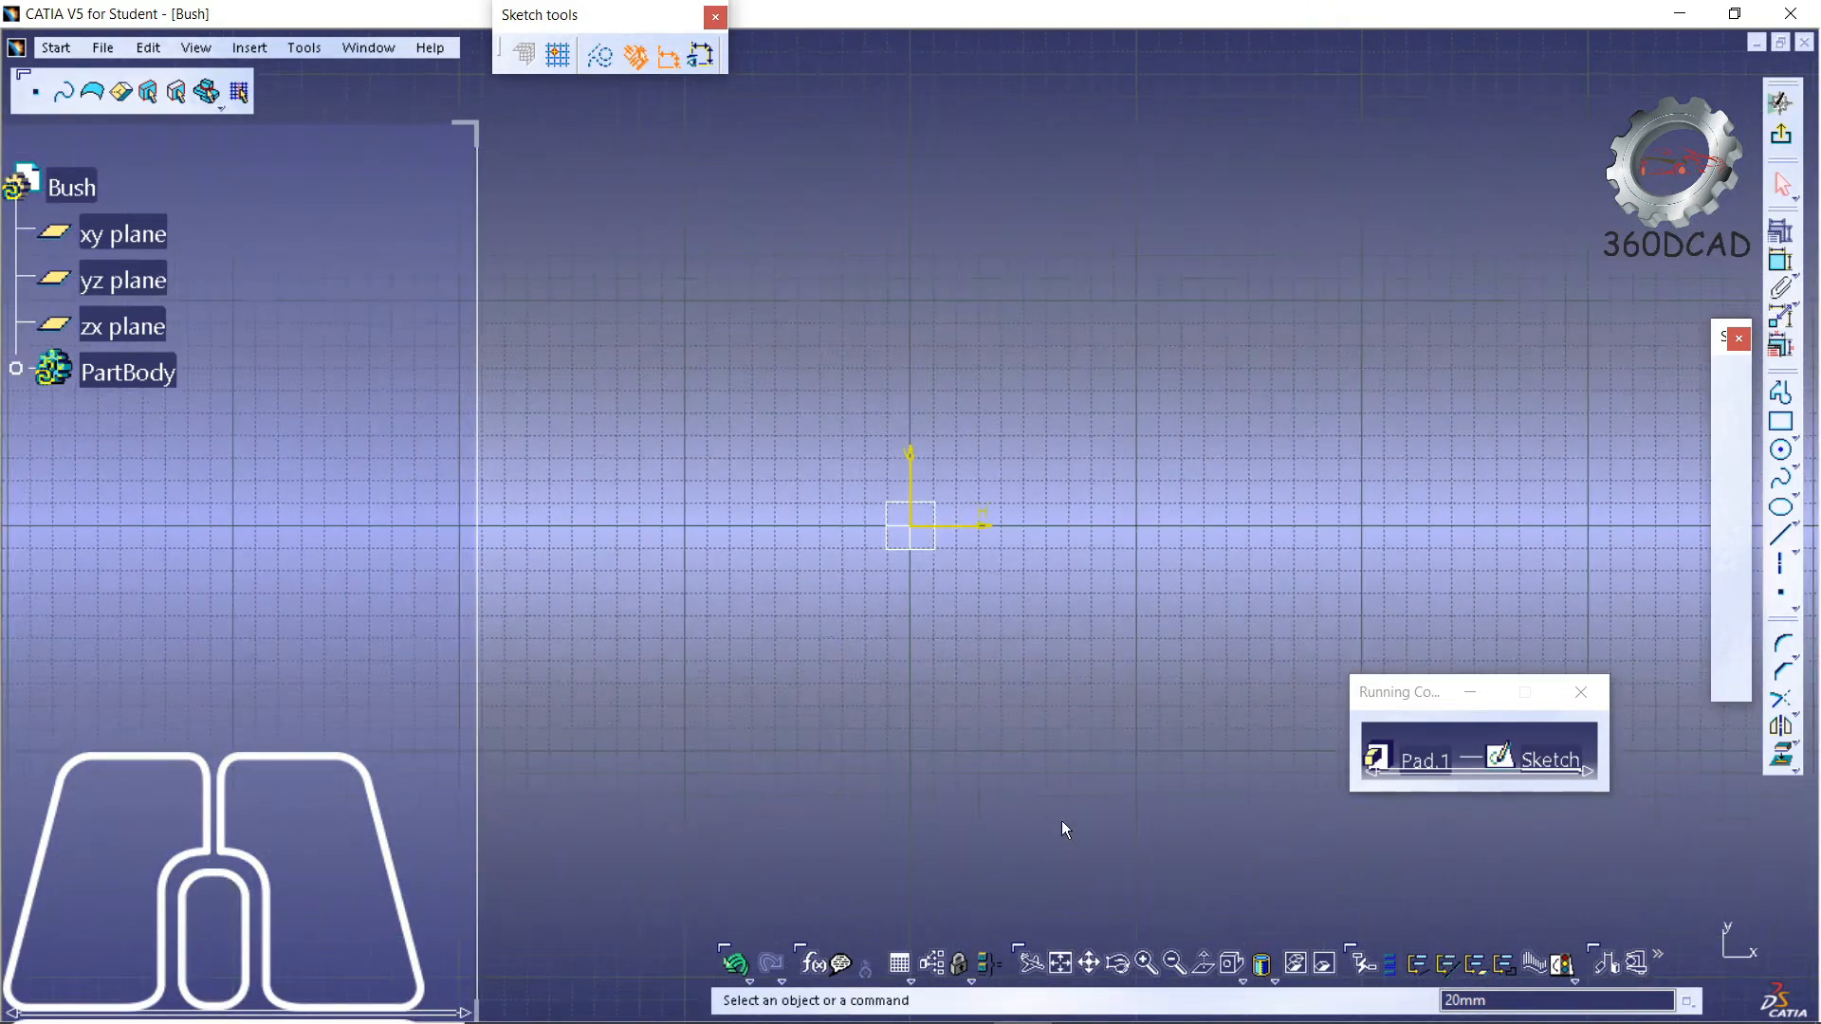
{"action": "middle_click_drag", "start_coordinate": [1060, 521], "coordinate": [1058, 702]}
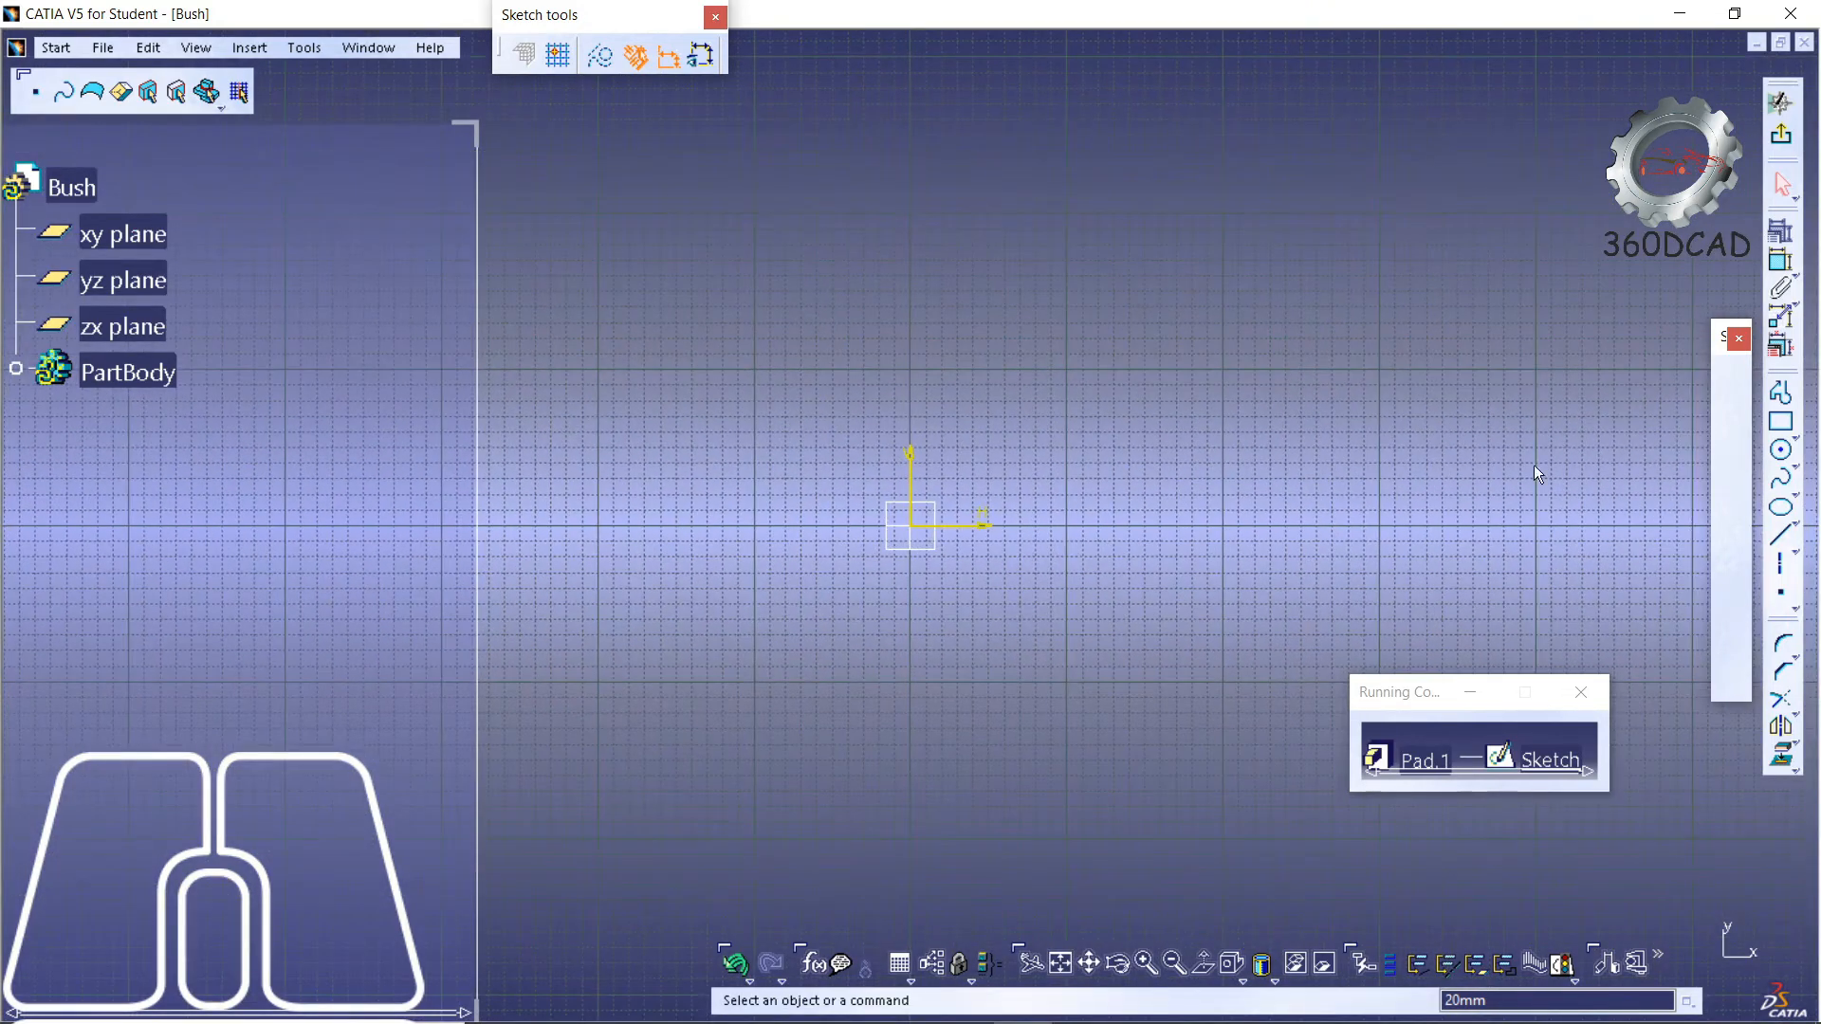
- Sketch a circle above and to the right of the origin and constrain its diameter to 40 mm
{"action": "left_click", "coordinate": [1781, 450]}
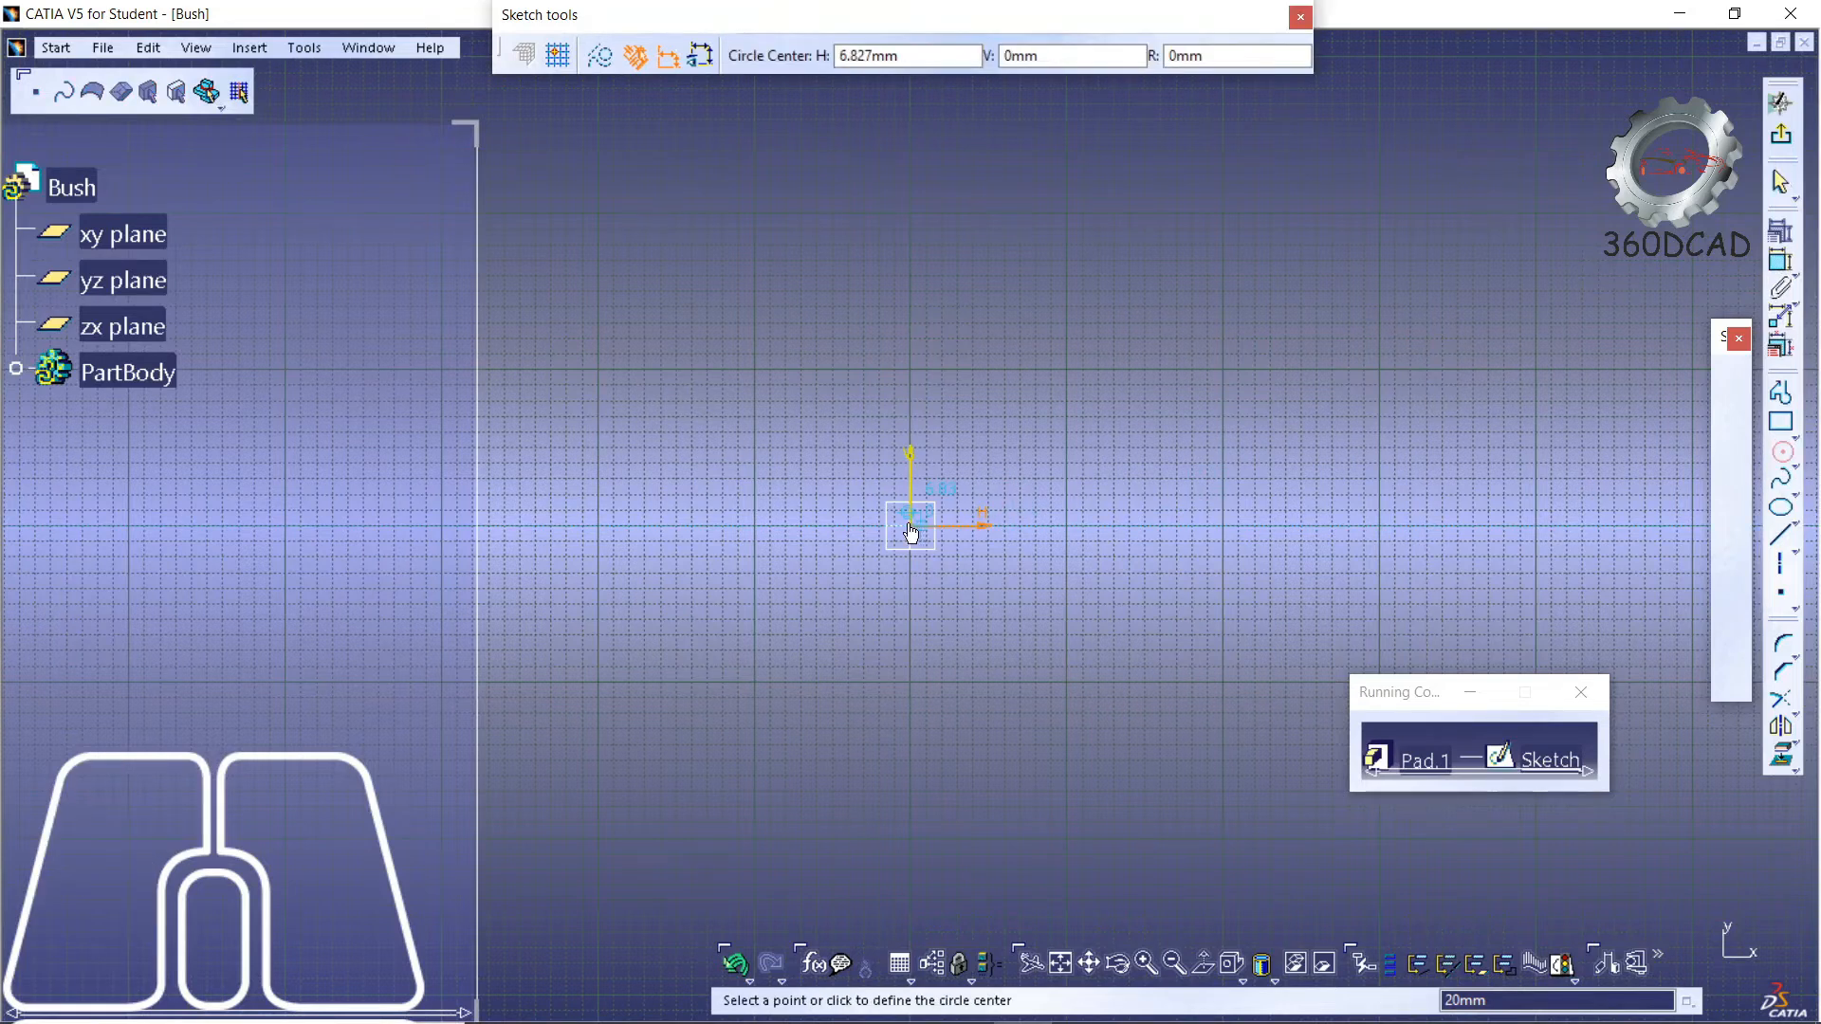
{"action": "left_click", "coordinate": [1089, 374]}
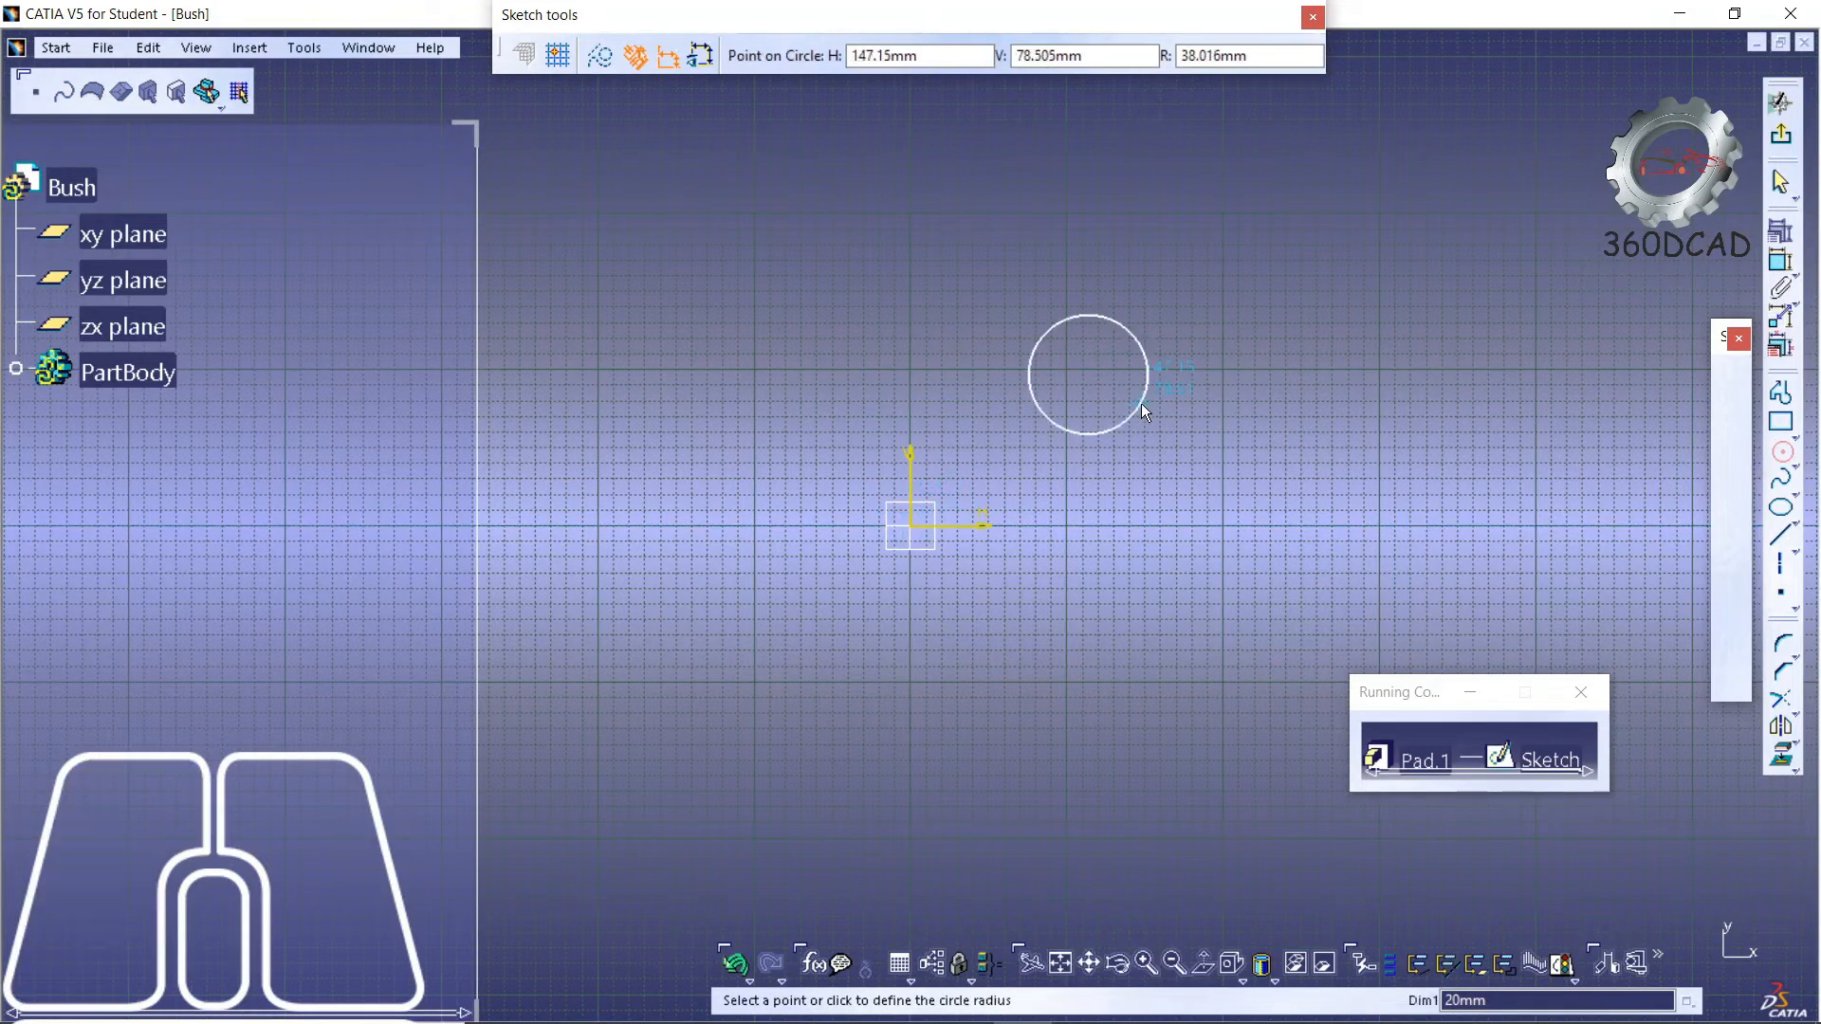
{"action": "left_click", "coordinate": [1142, 403]}
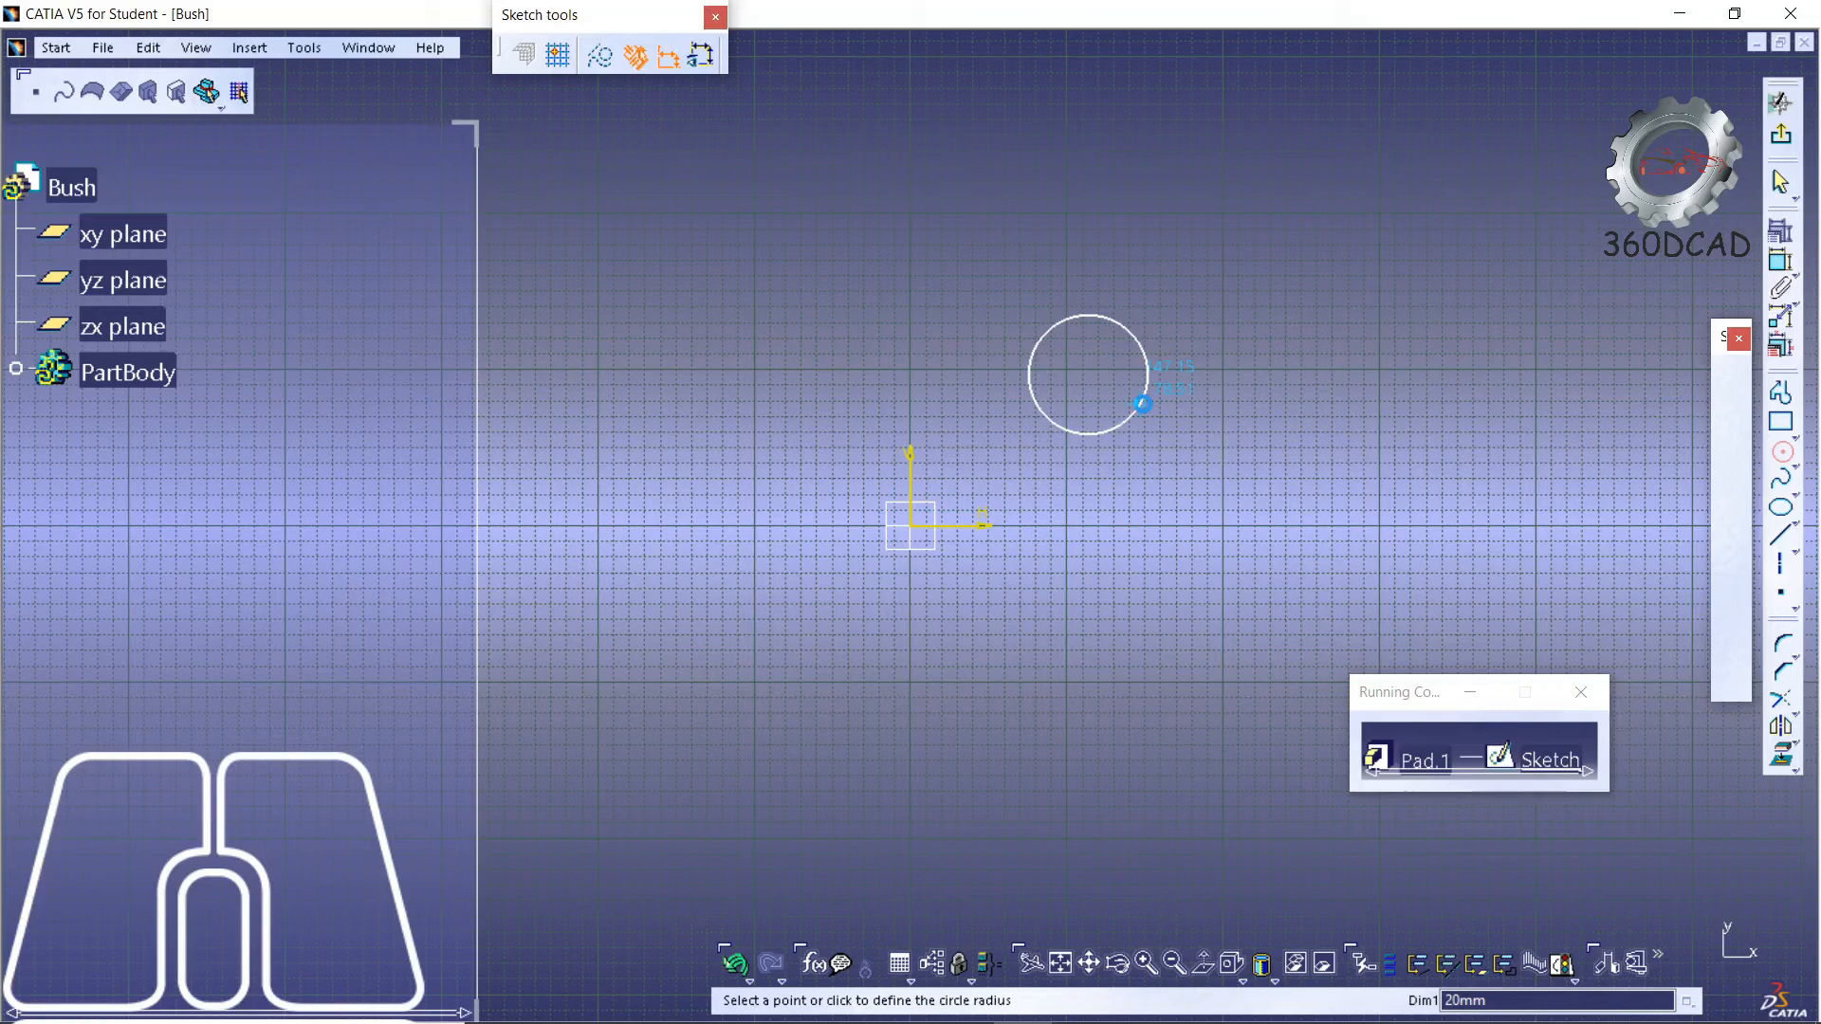
{"action": "left_click", "coordinate": [1781, 261]}
{"action": "left_click", "coordinate": [1250, 250]}
{"action": "double_click", "coordinate": [1256, 250]}
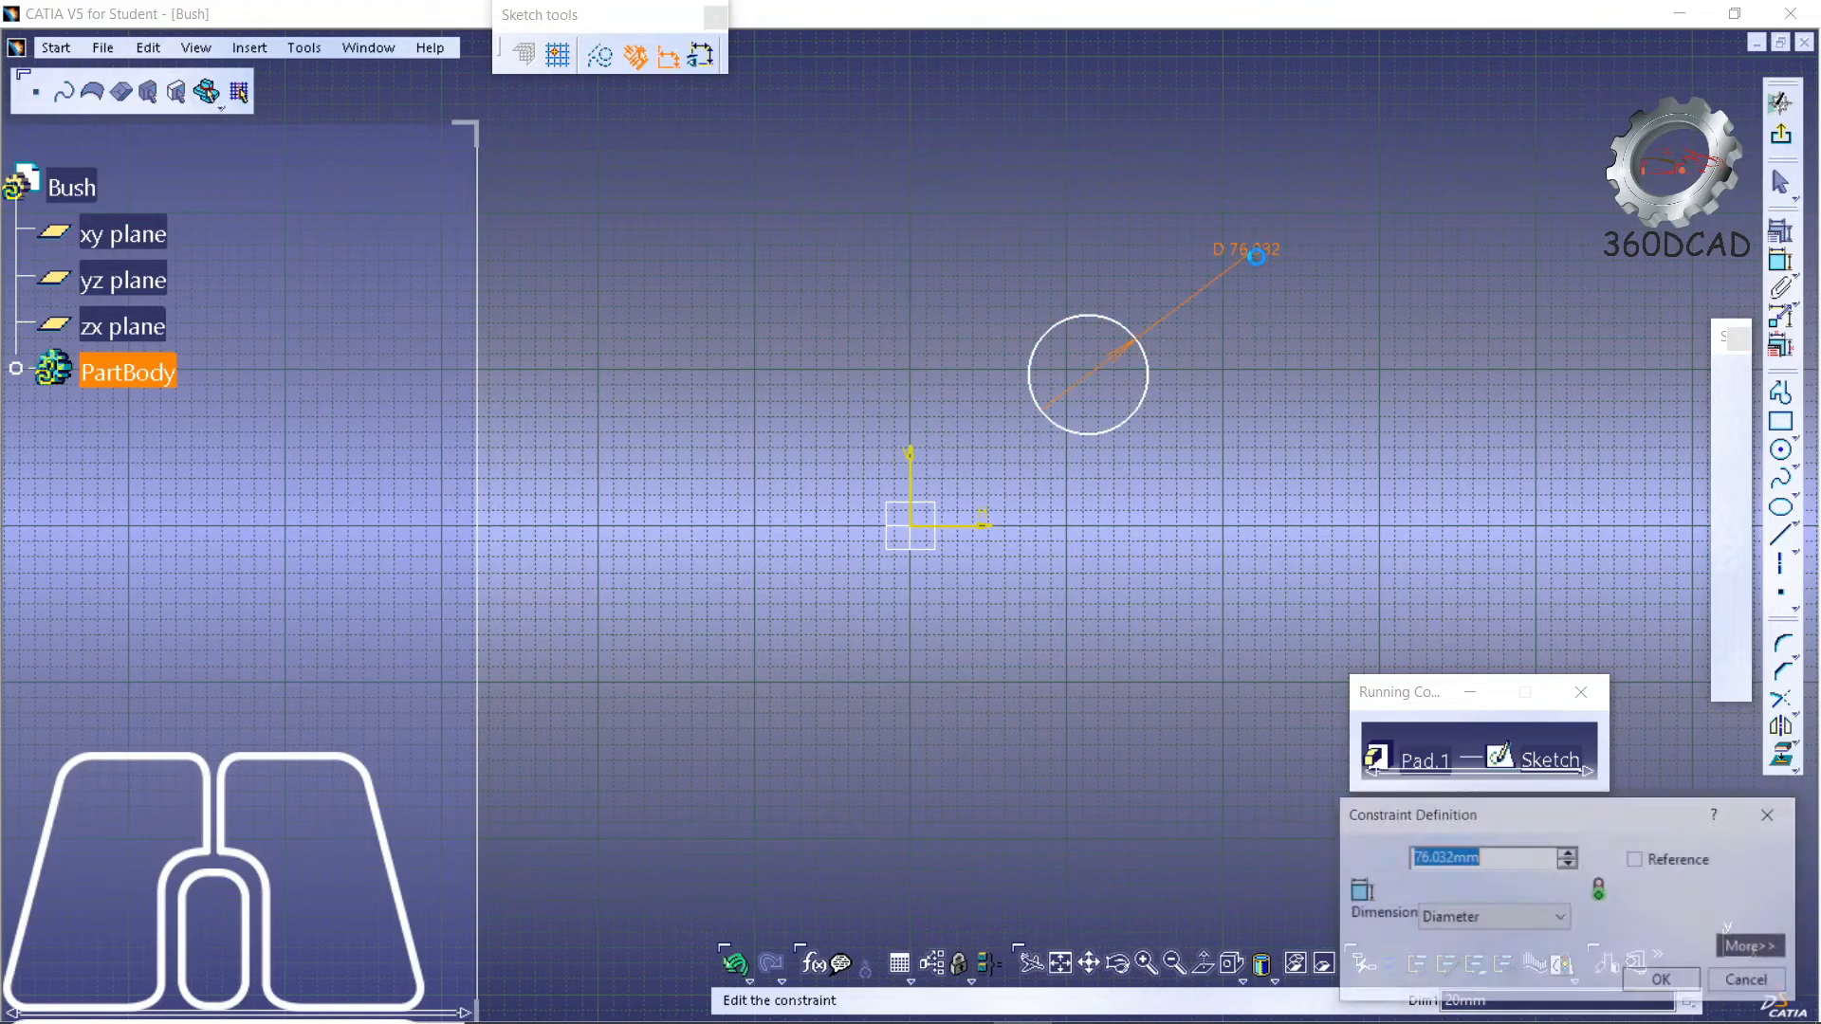
{"action": "type", "text": "40"}
{"action": "key", "text": "Return"}
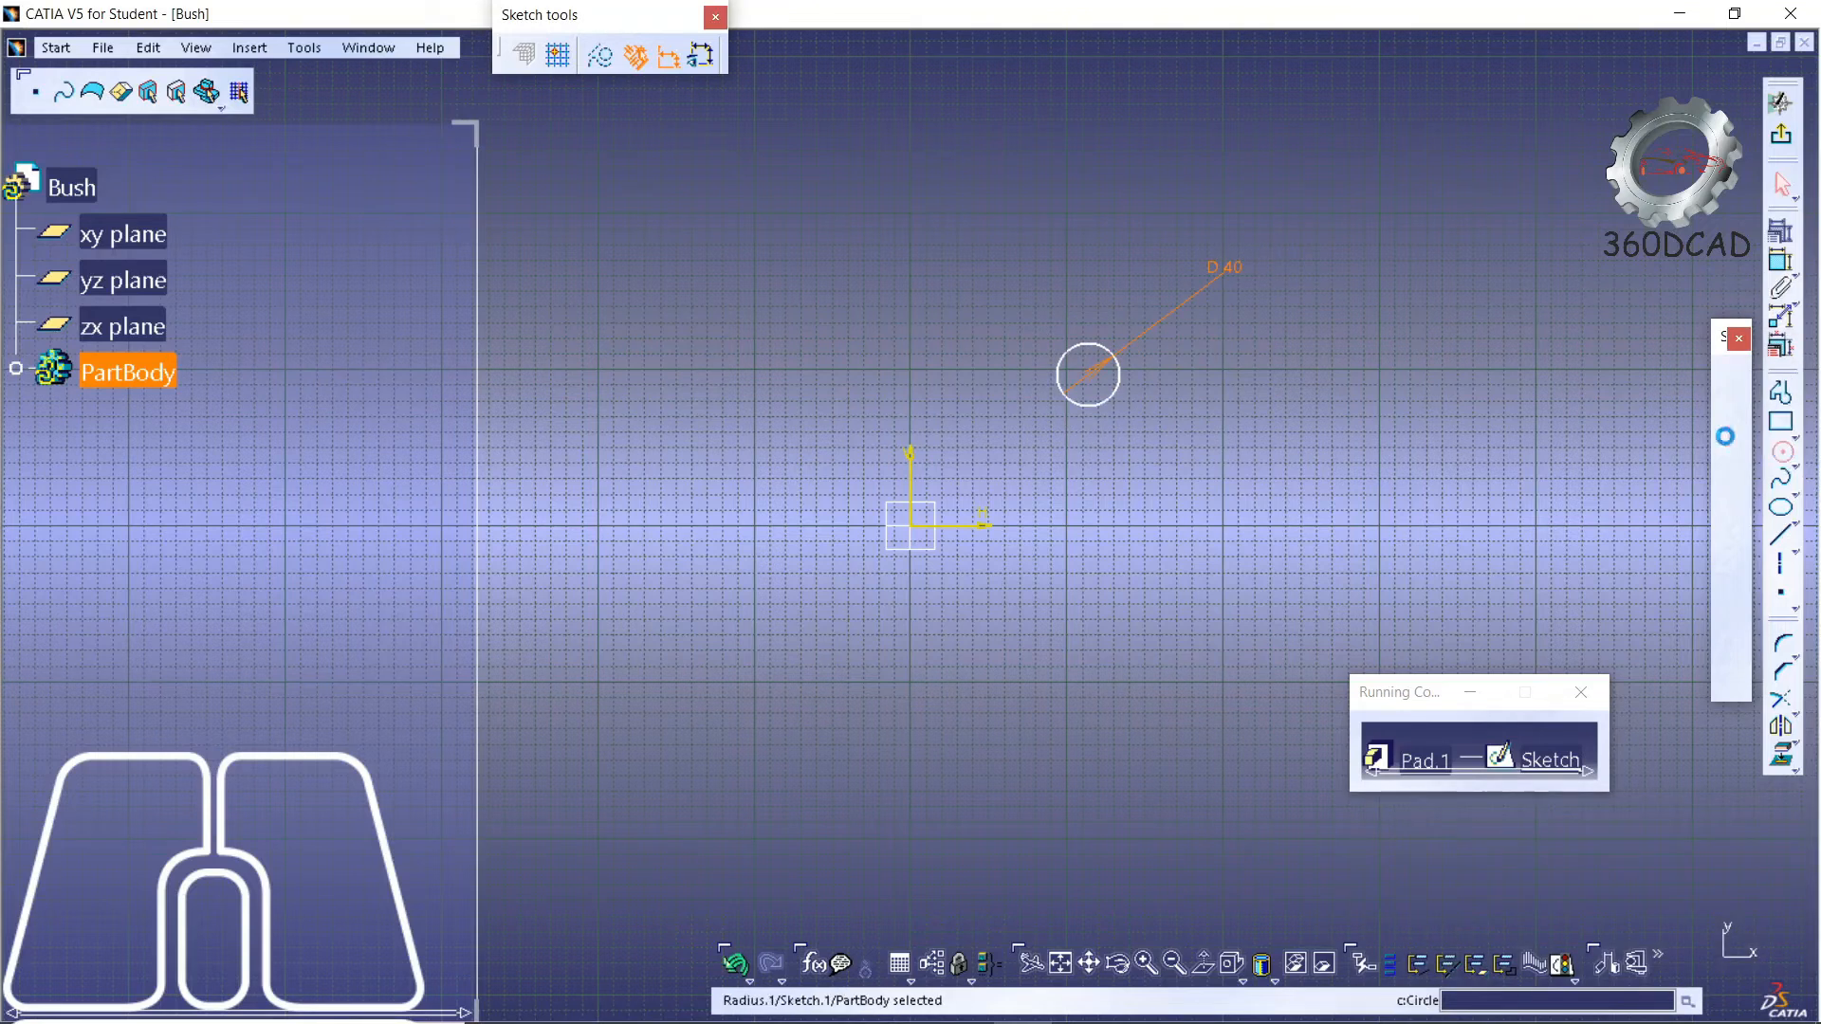
- Add a second circle sharing the 40 mm circle's centre and constrain its diameter to 25 mm
{"action": "left_click", "coordinate": [1781, 450]}
{"action": "left_click", "coordinate": [1089, 377]}
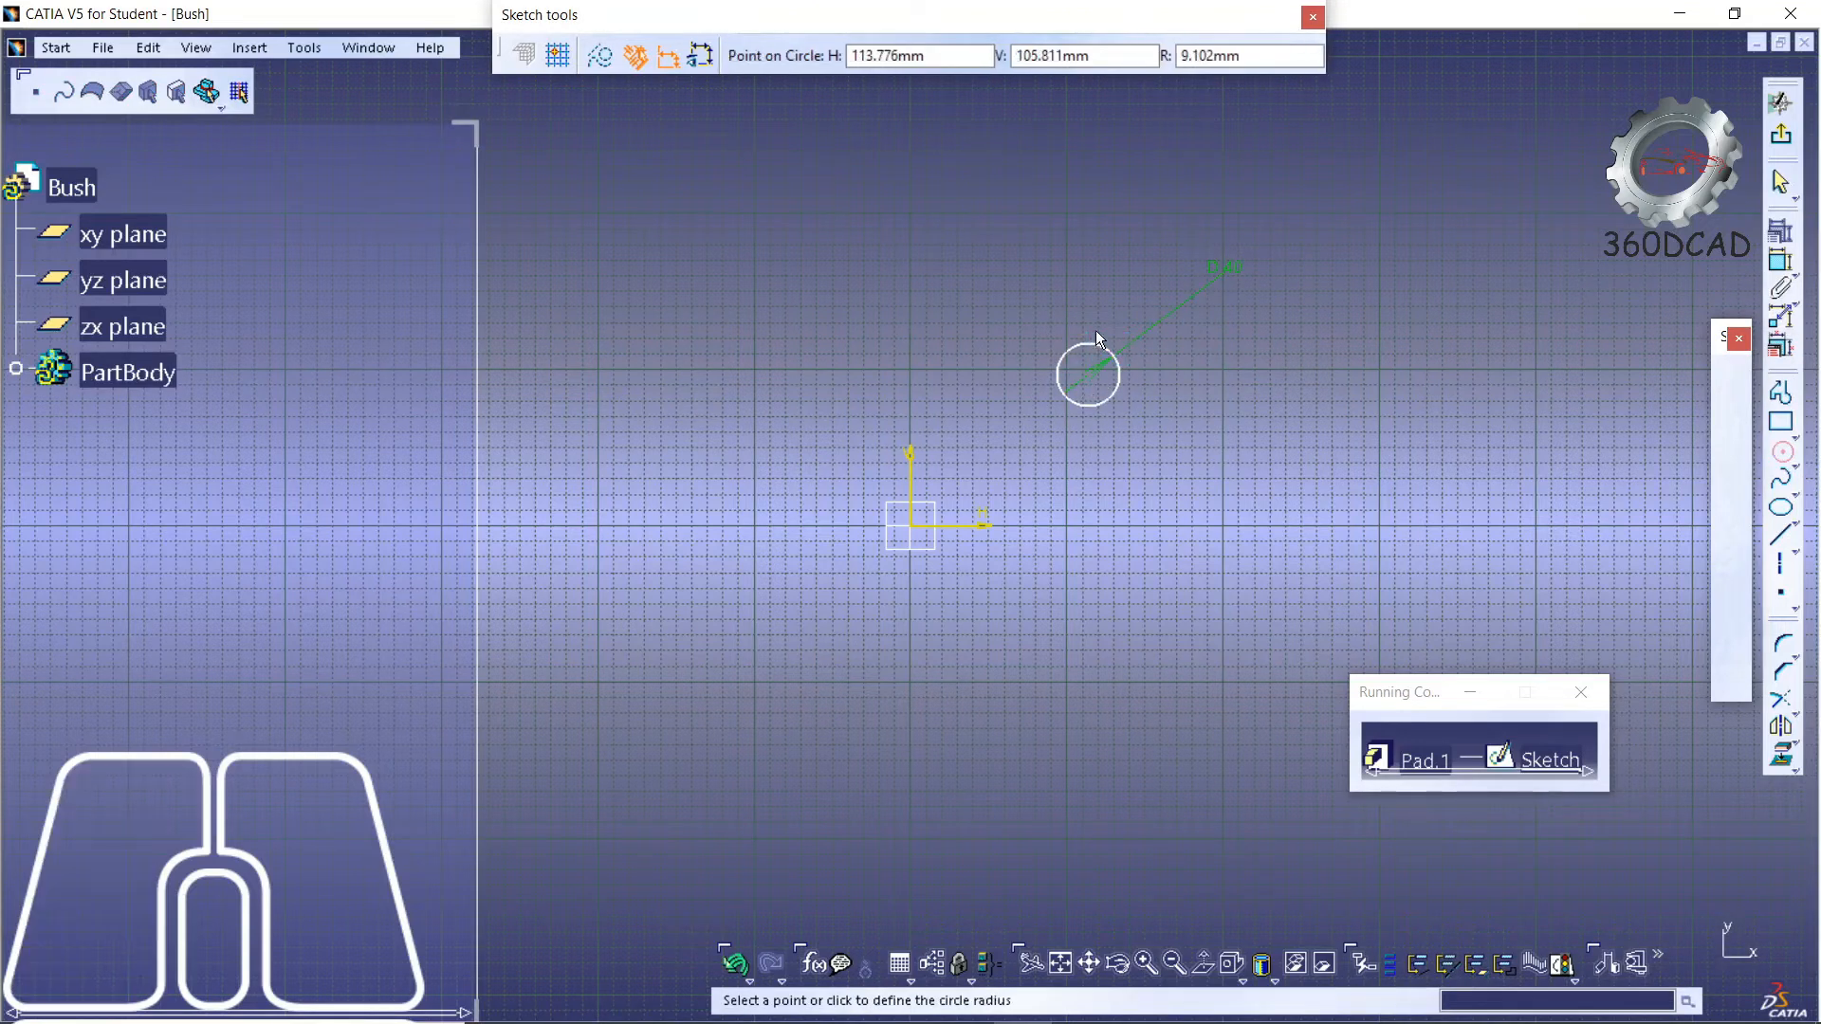
{"action": "left_click", "coordinate": [1115, 326]}
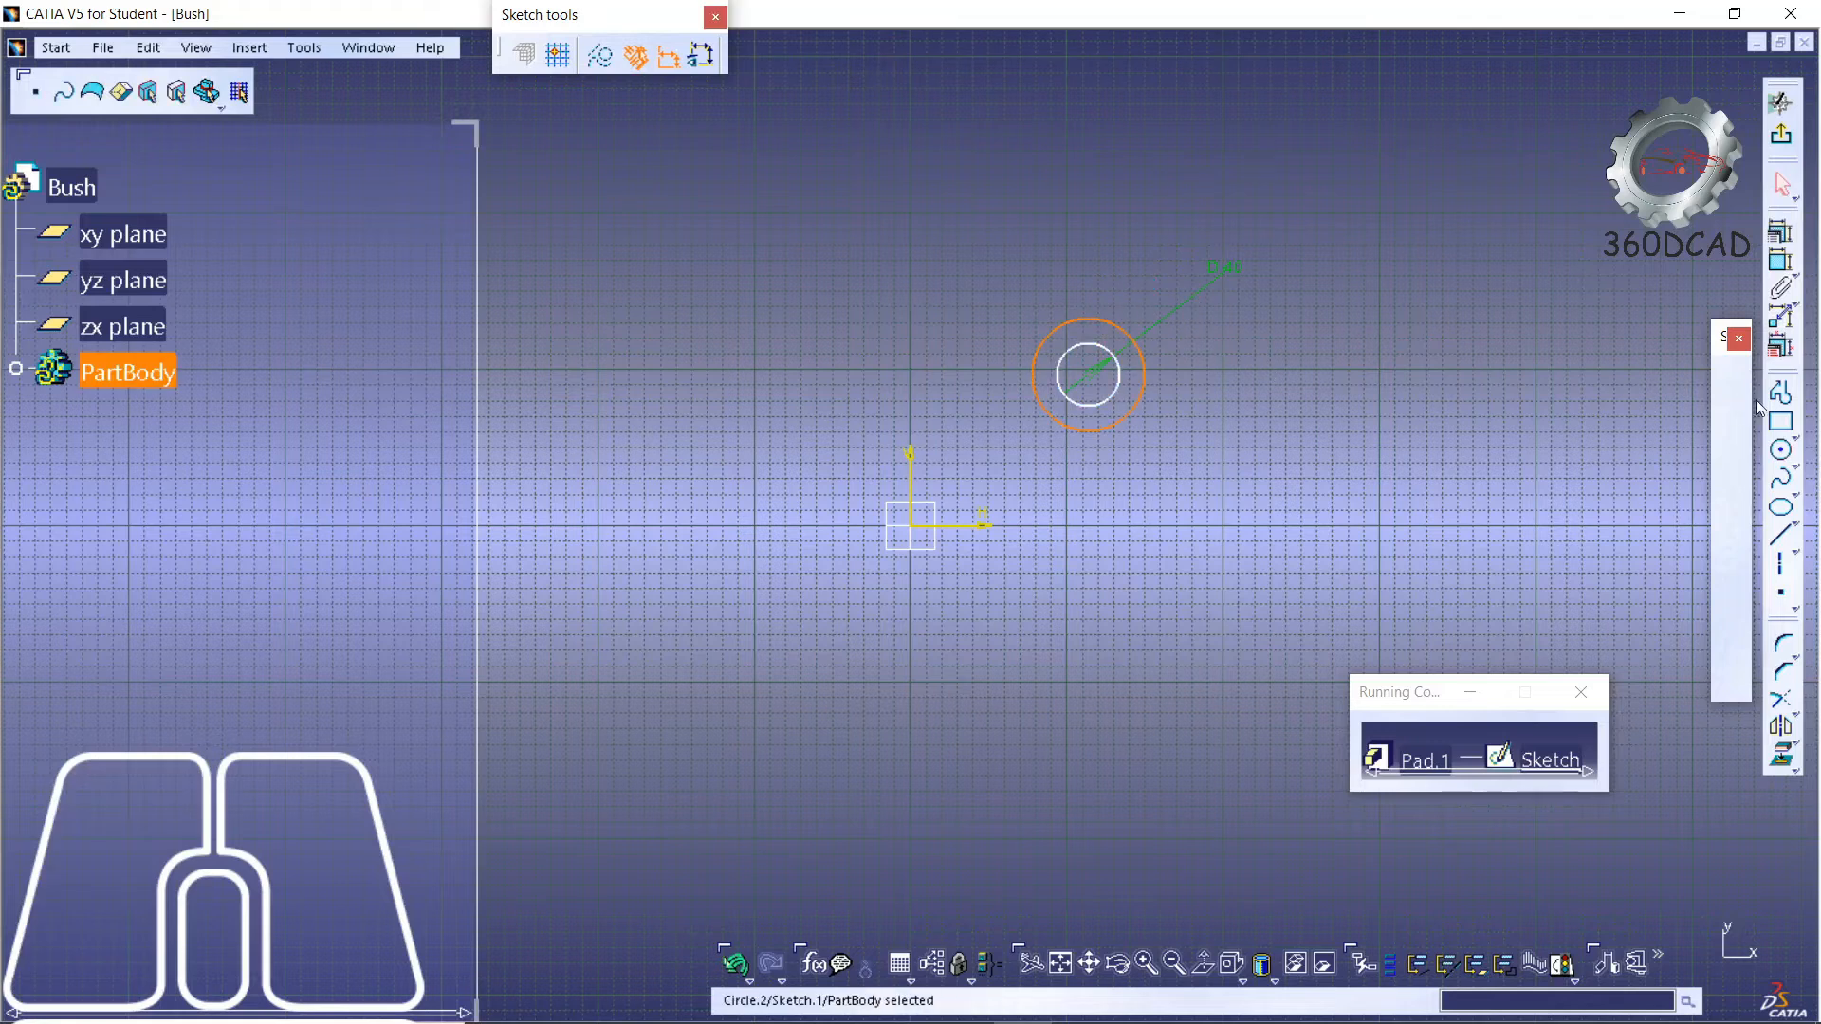
{"action": "left_click", "coordinate": [1775, 260]}
{"action": "left_click", "coordinate": [1131, 233]}
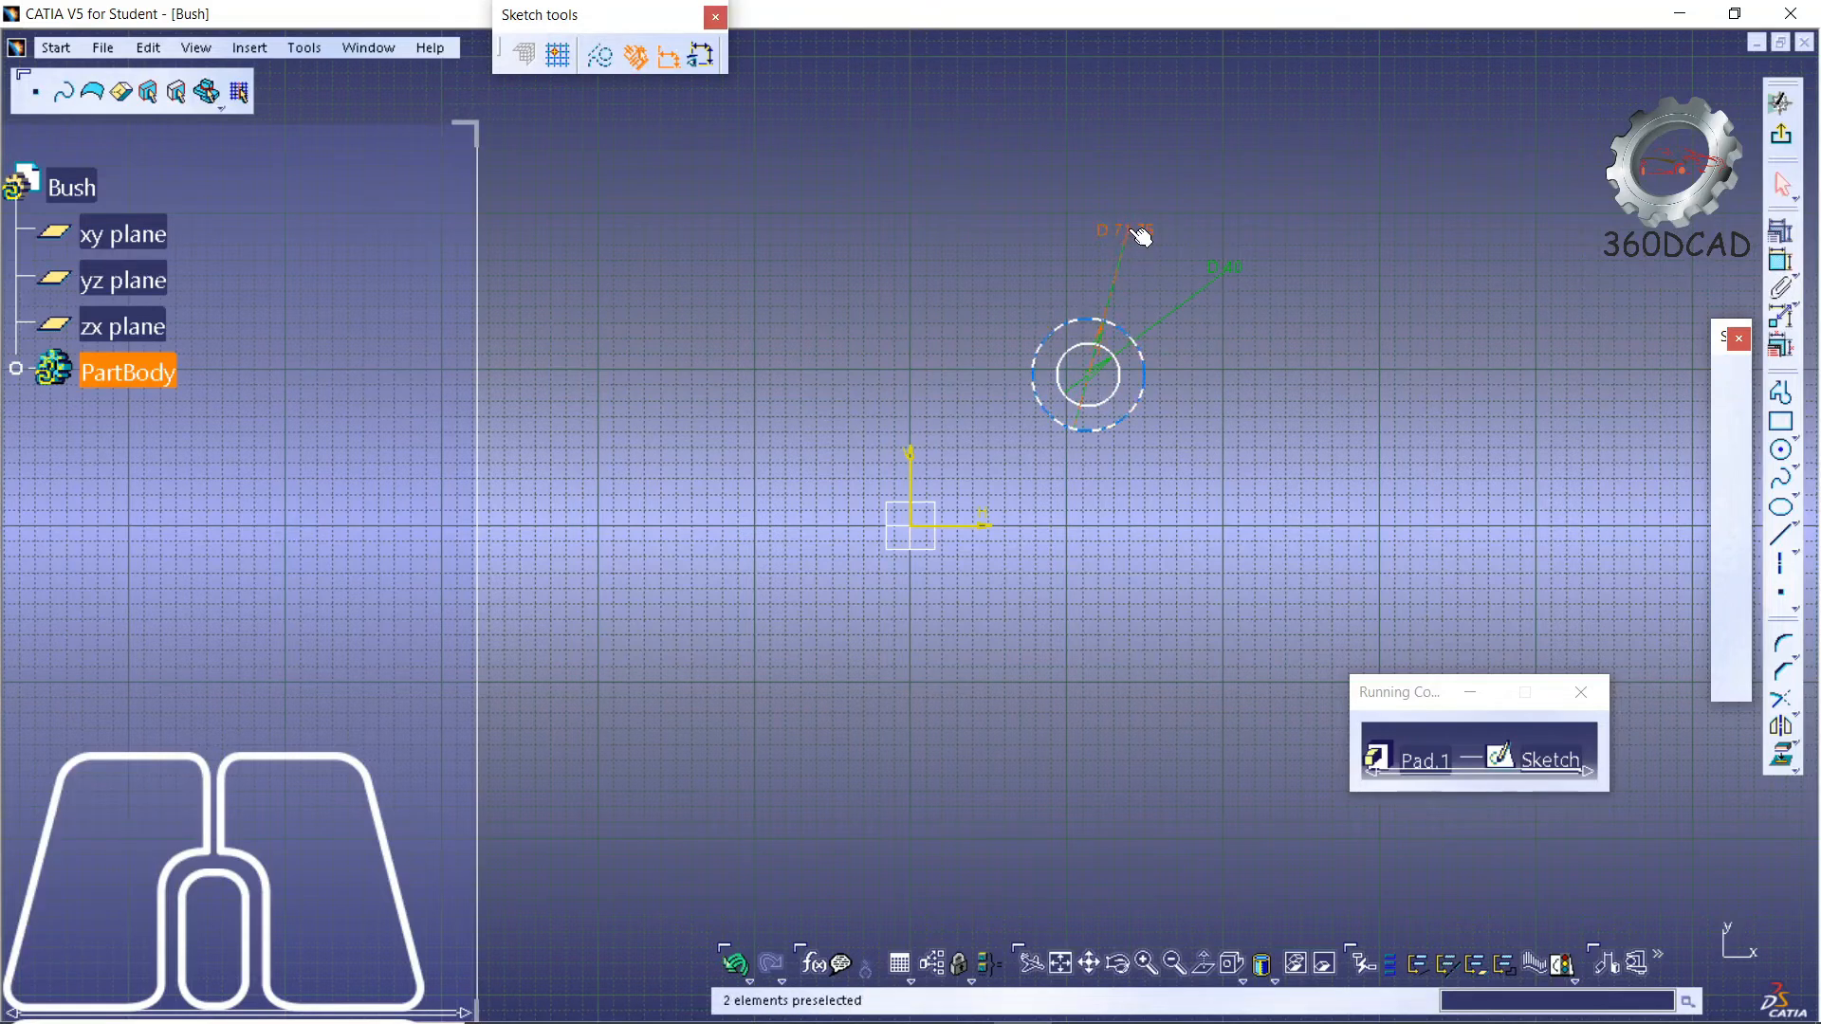
{"action": "double_click", "coordinate": [1138, 234]}
{"action": "type", "text": "25mm"}
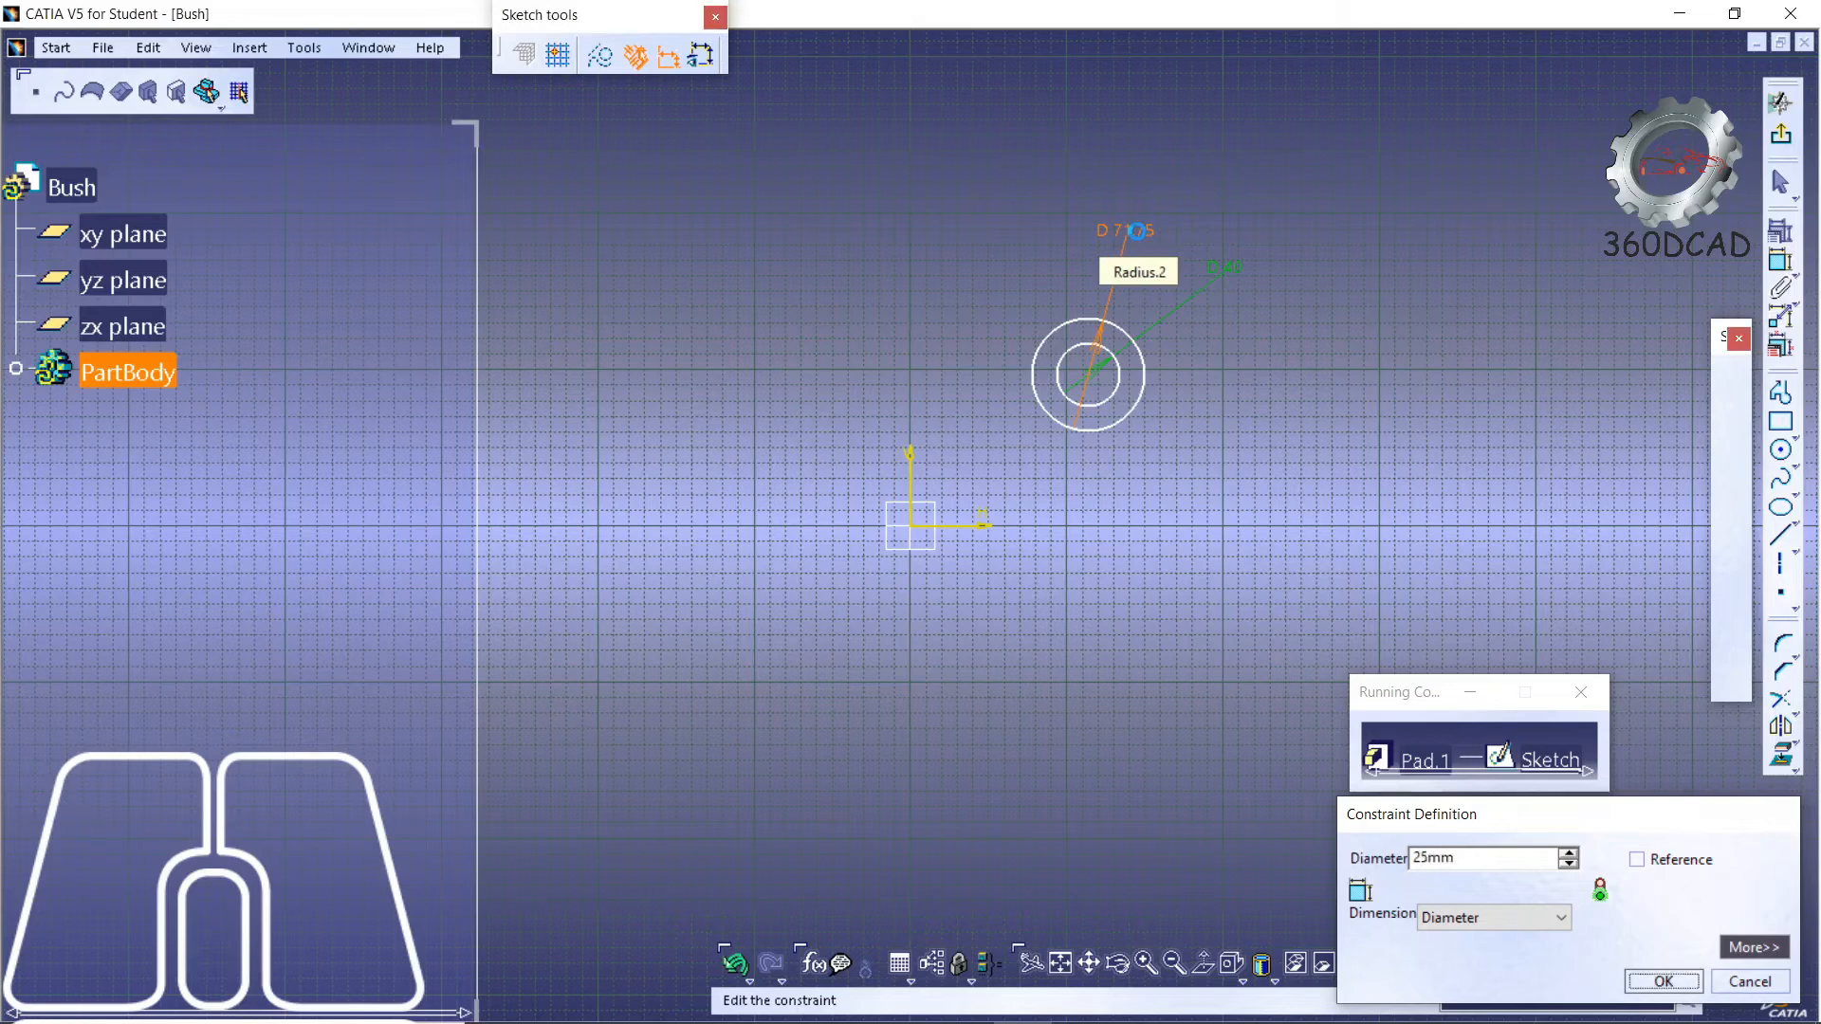
{"action": "key", "text": "Return"}
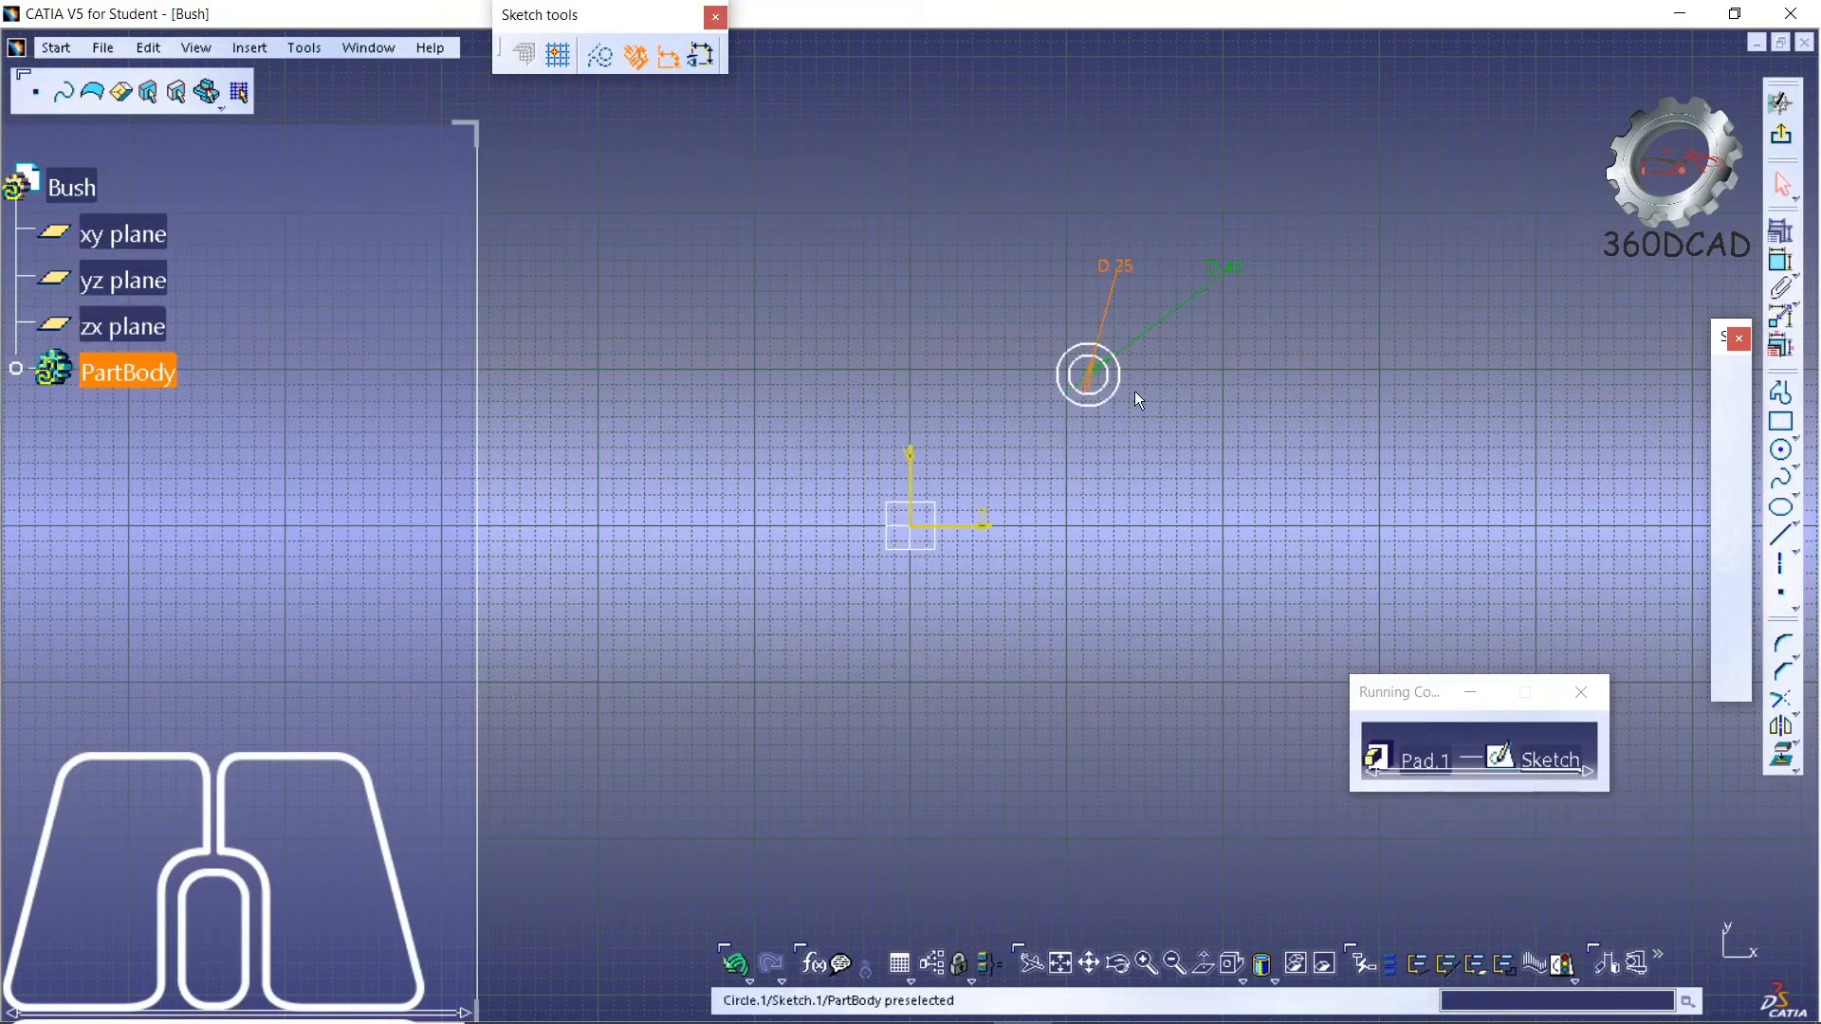
- Constrain the vertical distance between the concentric circles' centre and the horizontal axis to 0 mm
{"action": "left_click", "coordinate": [1781, 261]}
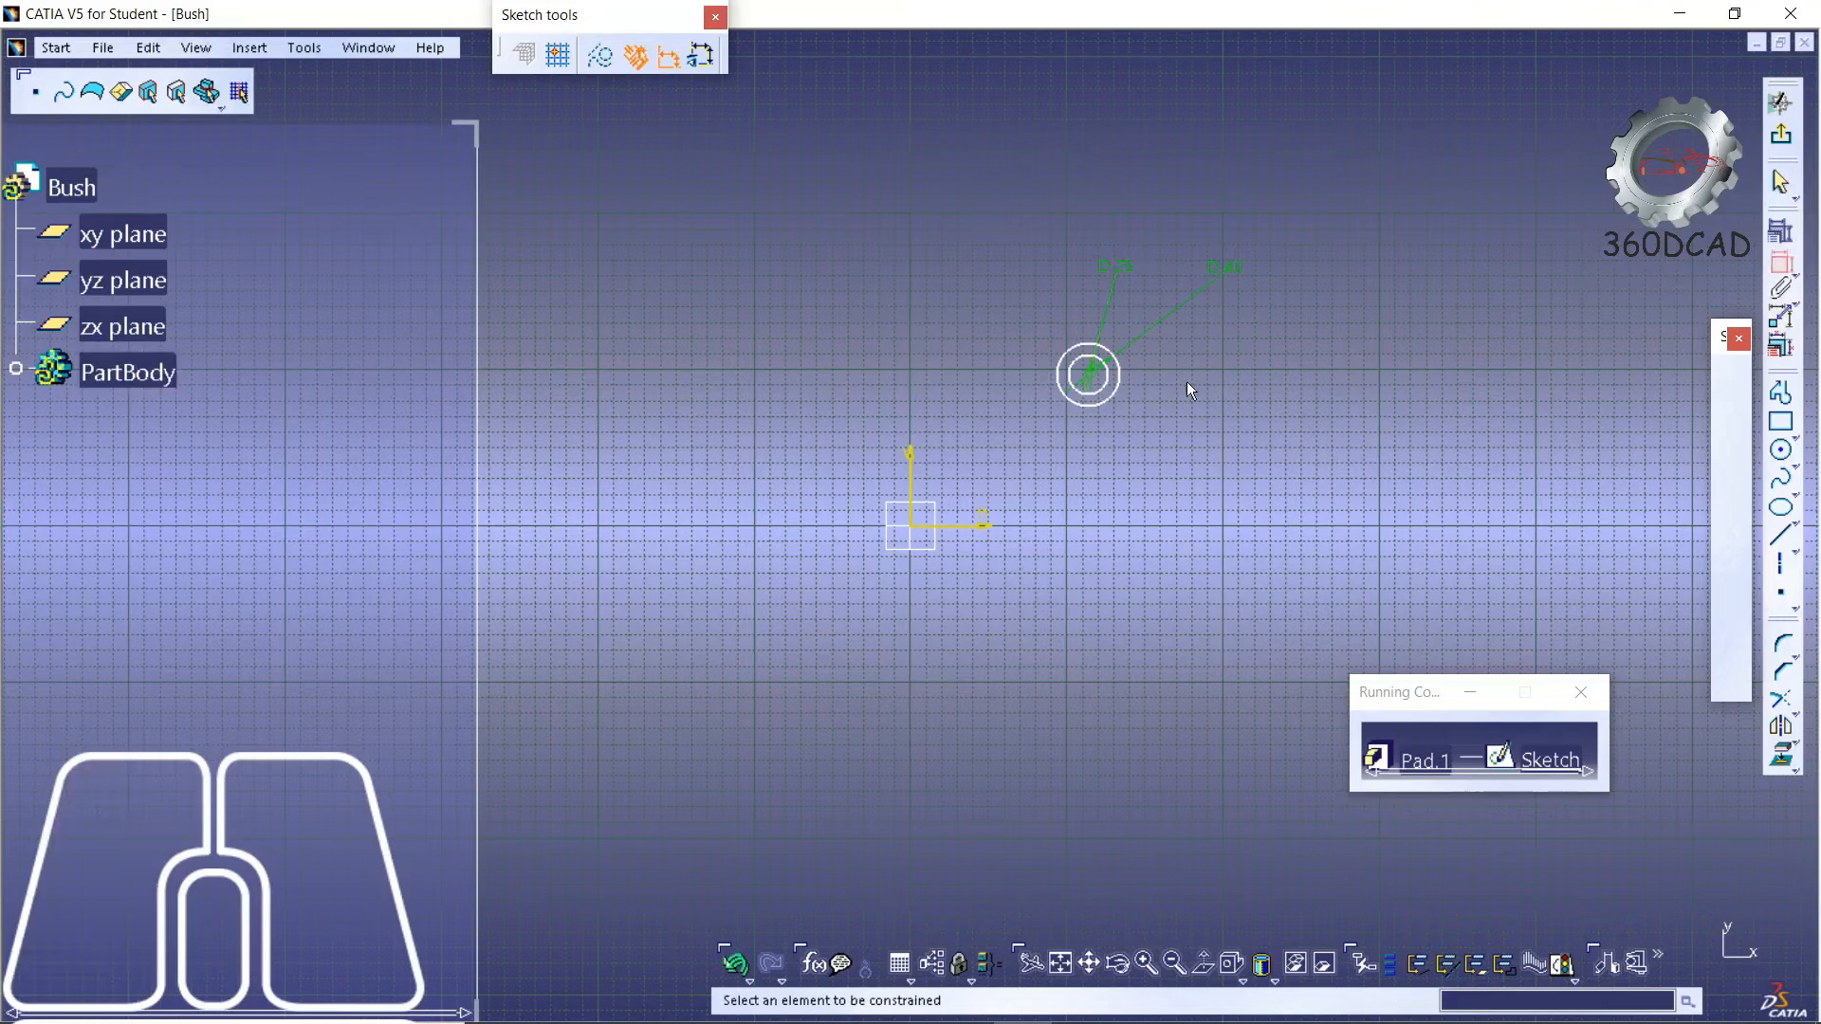
{"action": "scroll", "coordinate": [1093, 389], "scroll_direction": "up", "scroll_amount": 2}
{"action": "scroll", "coordinate": [1092, 389], "scroll_direction": "down", "scroll_amount": 1}
{"action": "scroll", "coordinate": [1104, 466], "scroll_direction": "down", "scroll_amount": 1, "text": "ctrl"}
{"action": "mouse_move", "coordinate": [1118, 377]}
{"action": "middle_mouse_down", "text": "ctrl"}
{"action": "mouse_move", "coordinate": [1104, 467]}
{"action": "mouse_move", "coordinate": [1167, 216]}
{"action": "middle_mouse_up", "text": "ctrl"}
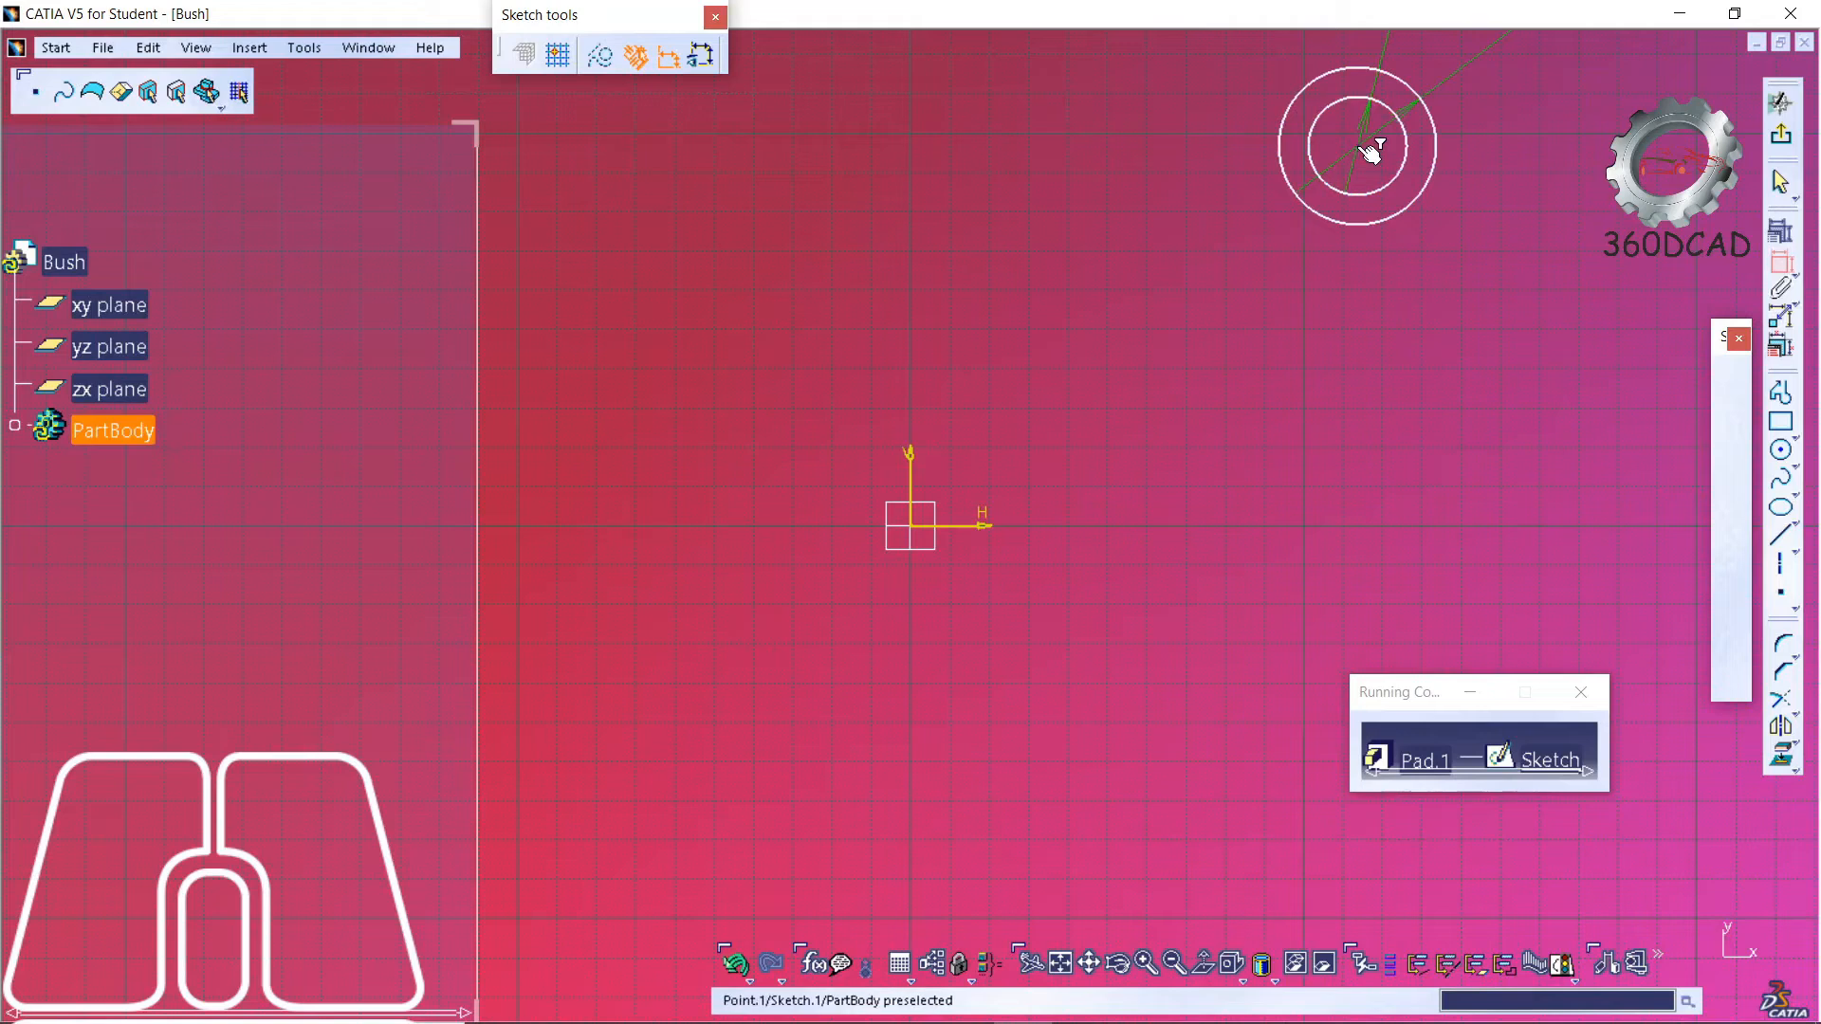
{"action": "left_click", "coordinate": [1362, 148]}
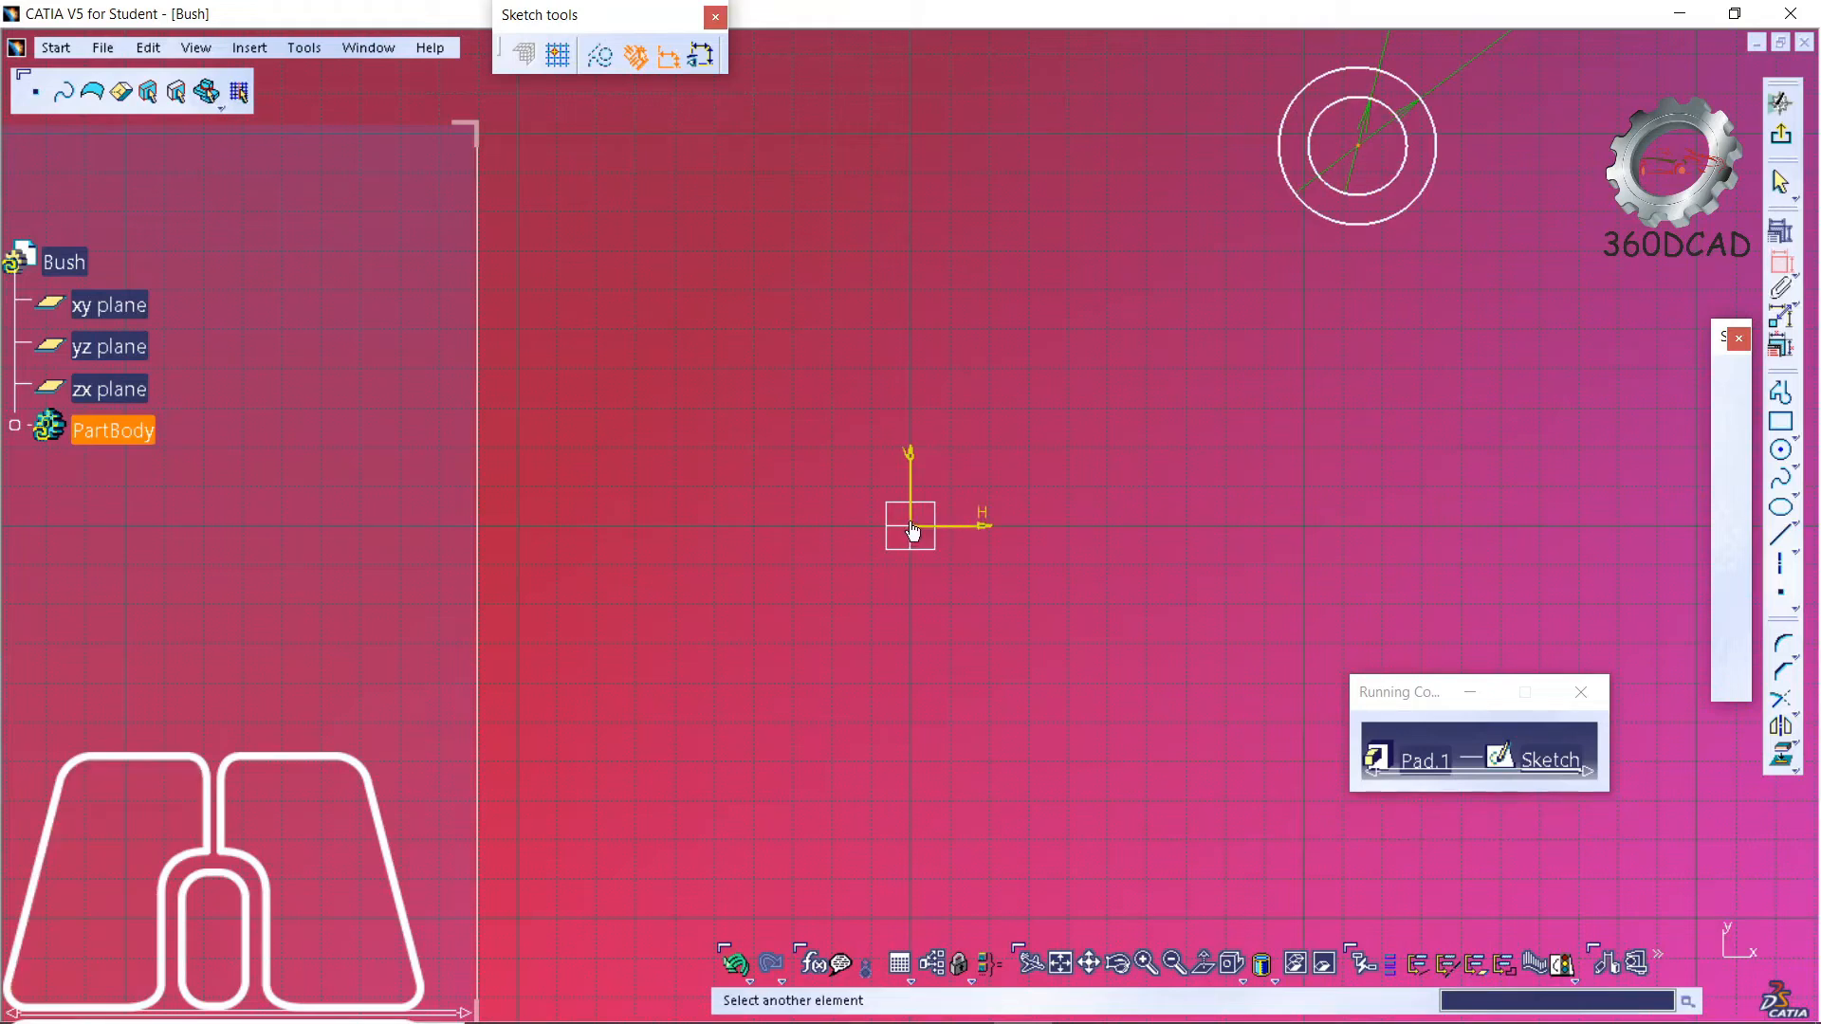
{"action": "left_click", "coordinate": [969, 523]}
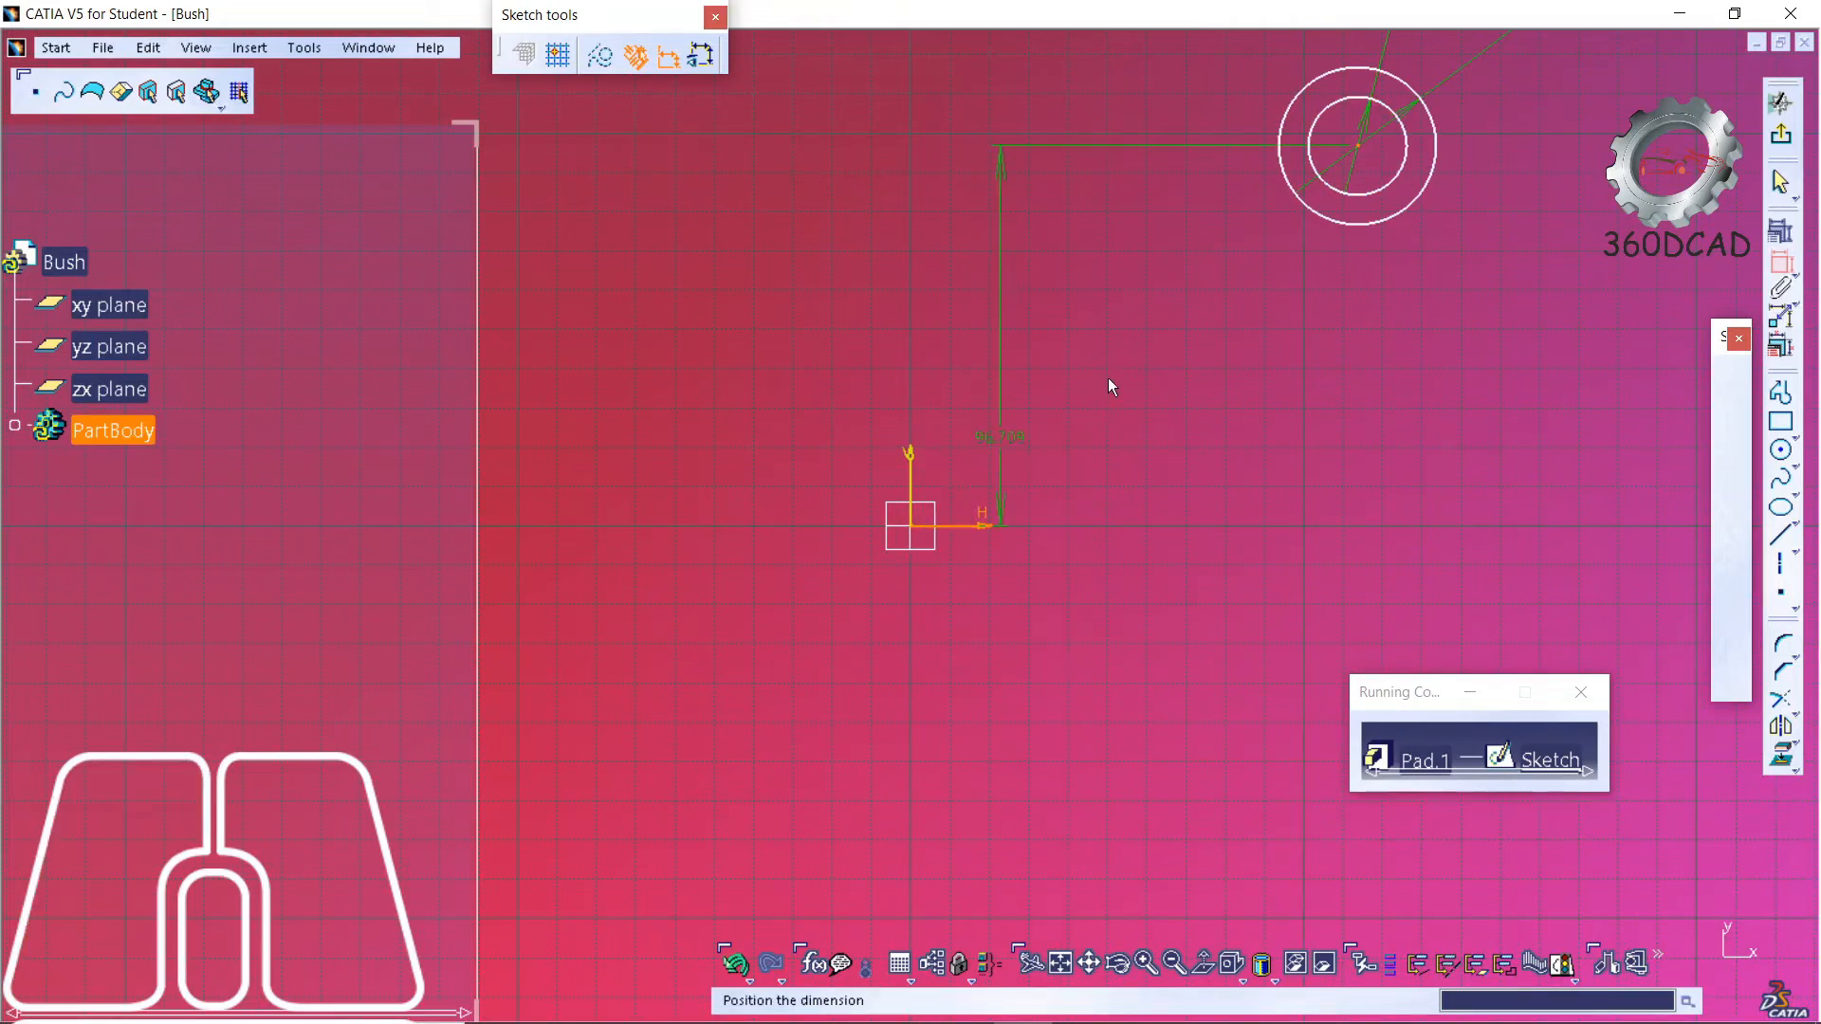
{"action": "left_click", "coordinate": [1049, 374]}
{"action": "double_click", "coordinate": [1056, 375]}
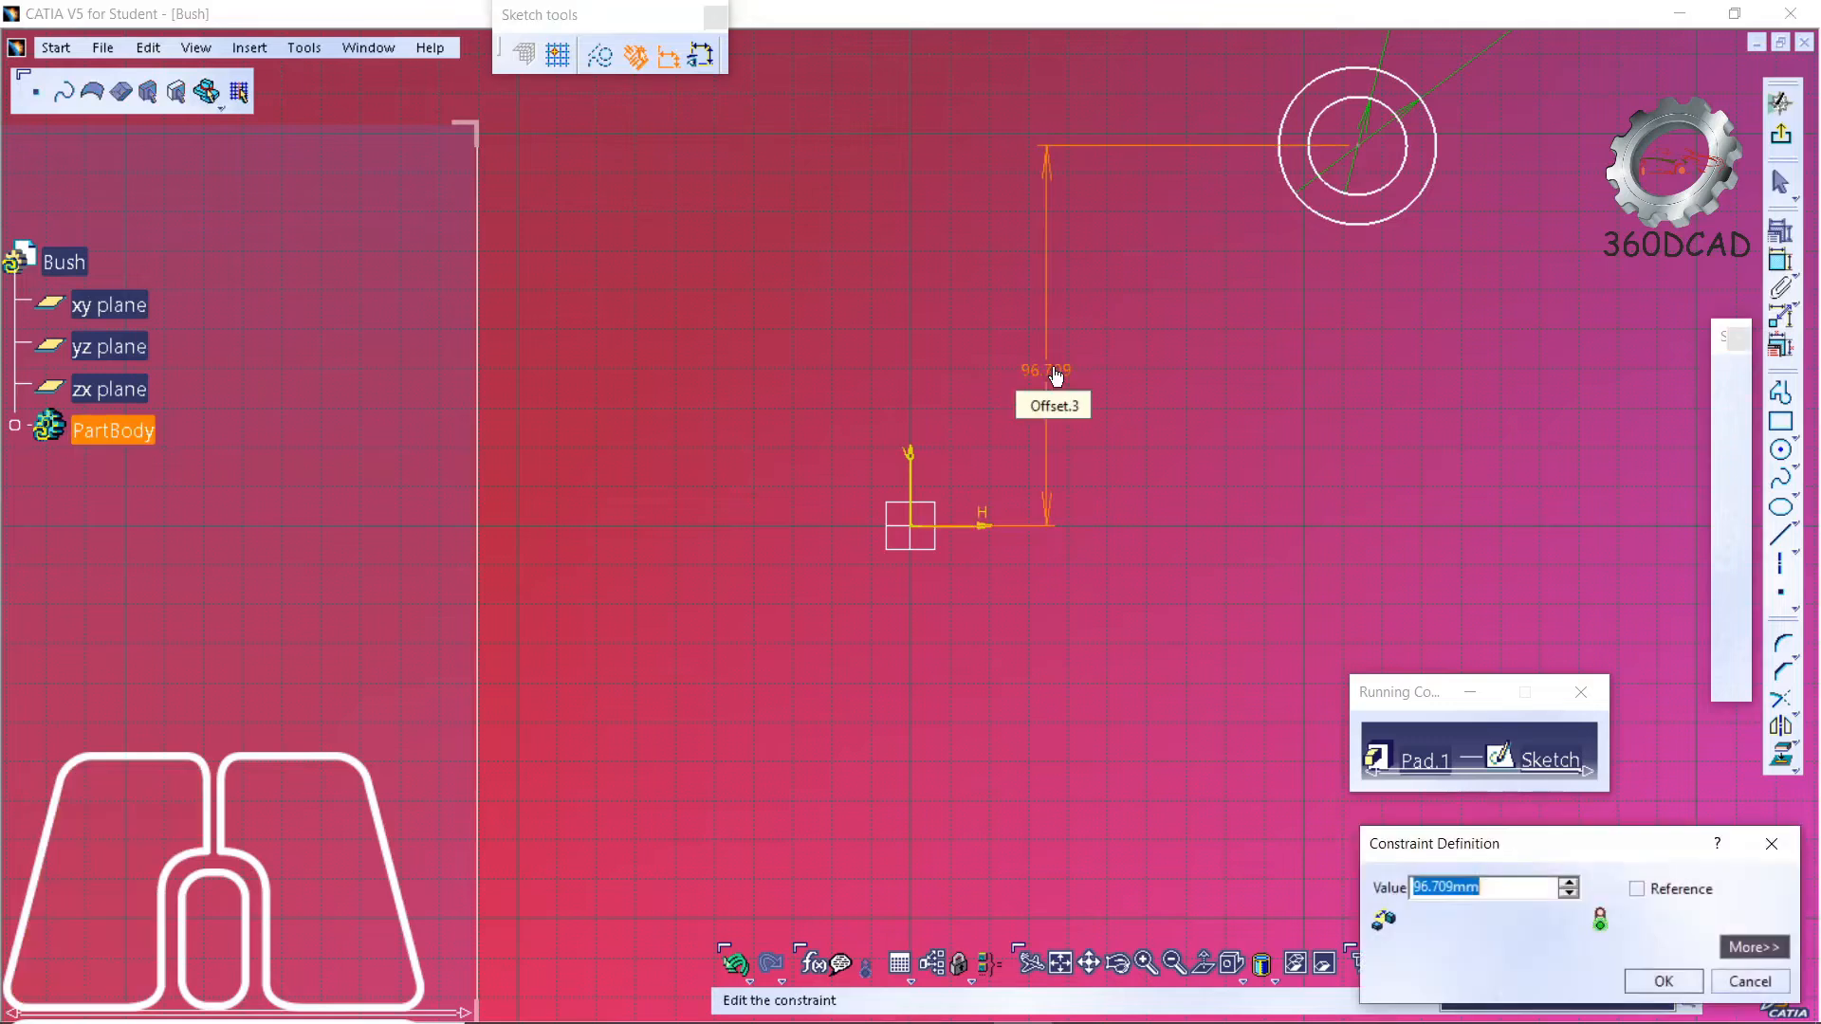
{"action": "type", "text": "0"}
{"action": "key", "text": "Return"}
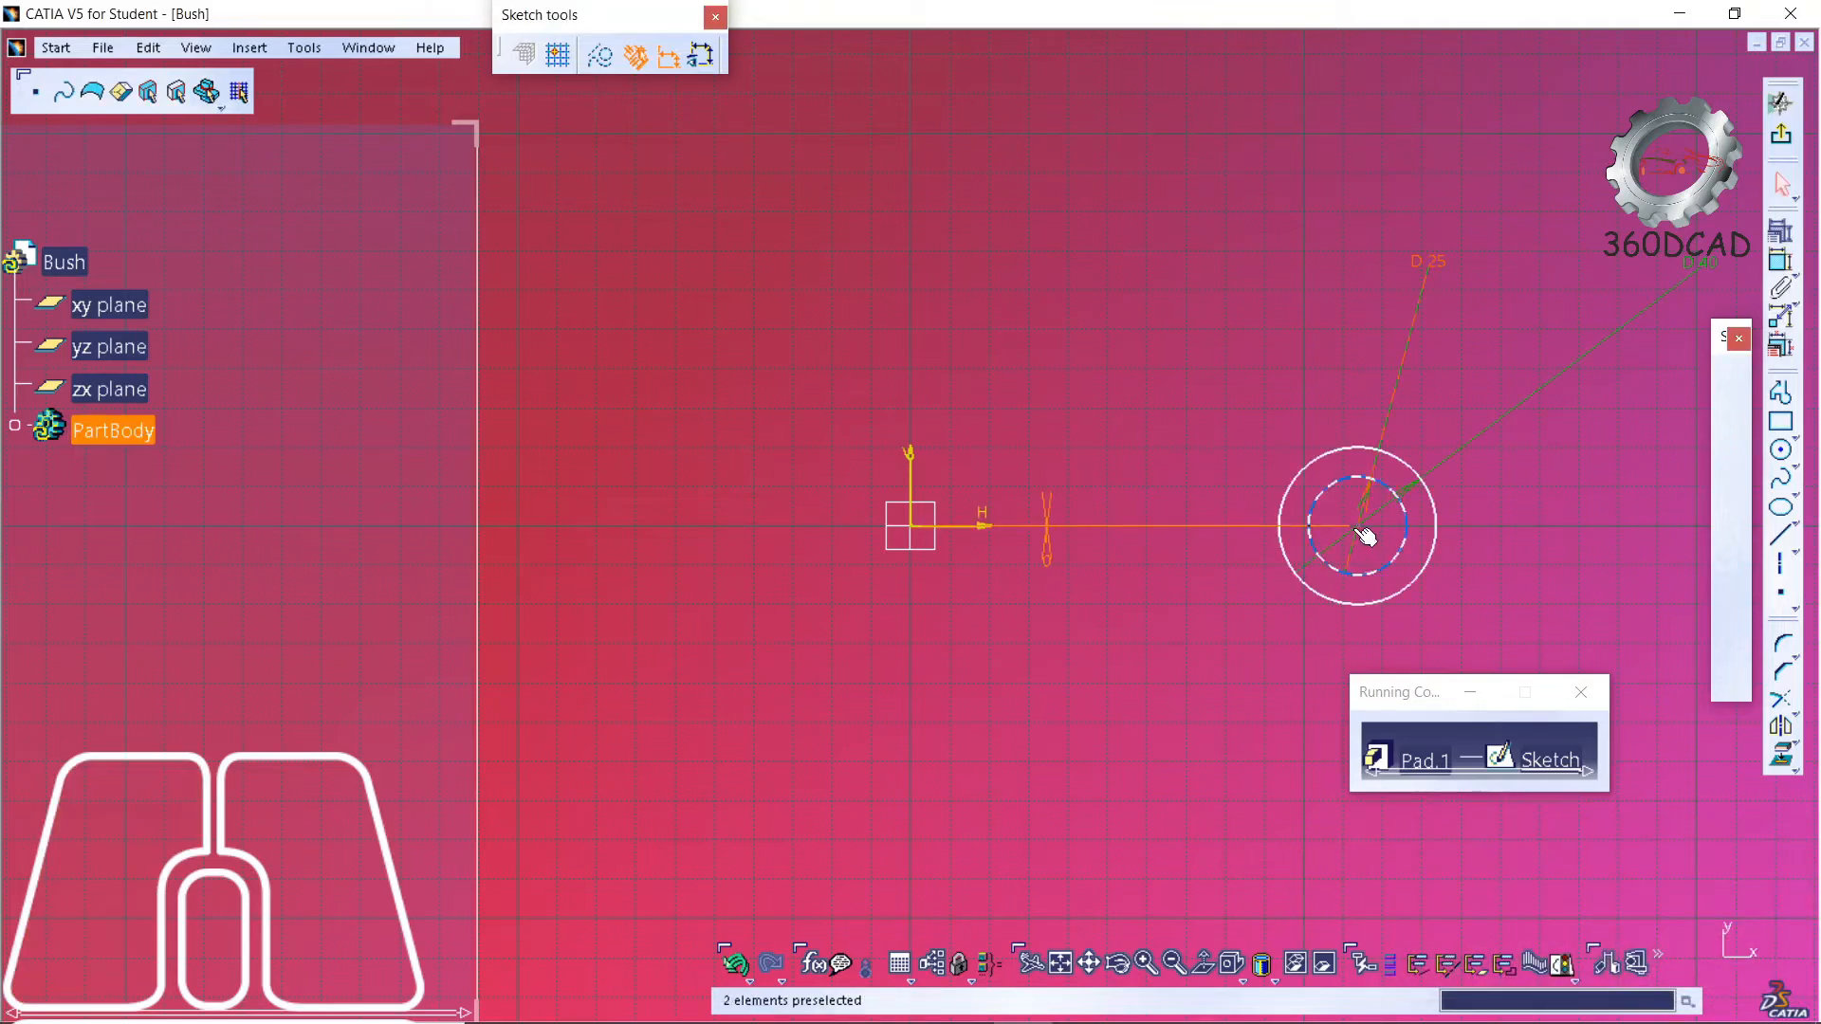
- Constrain the horizontal distance between the circles' centre and the vertical axis to 0 mm
{"action": "left_click", "coordinate": [1358, 529]}
{"action": "left_click", "coordinate": [1781, 261]}
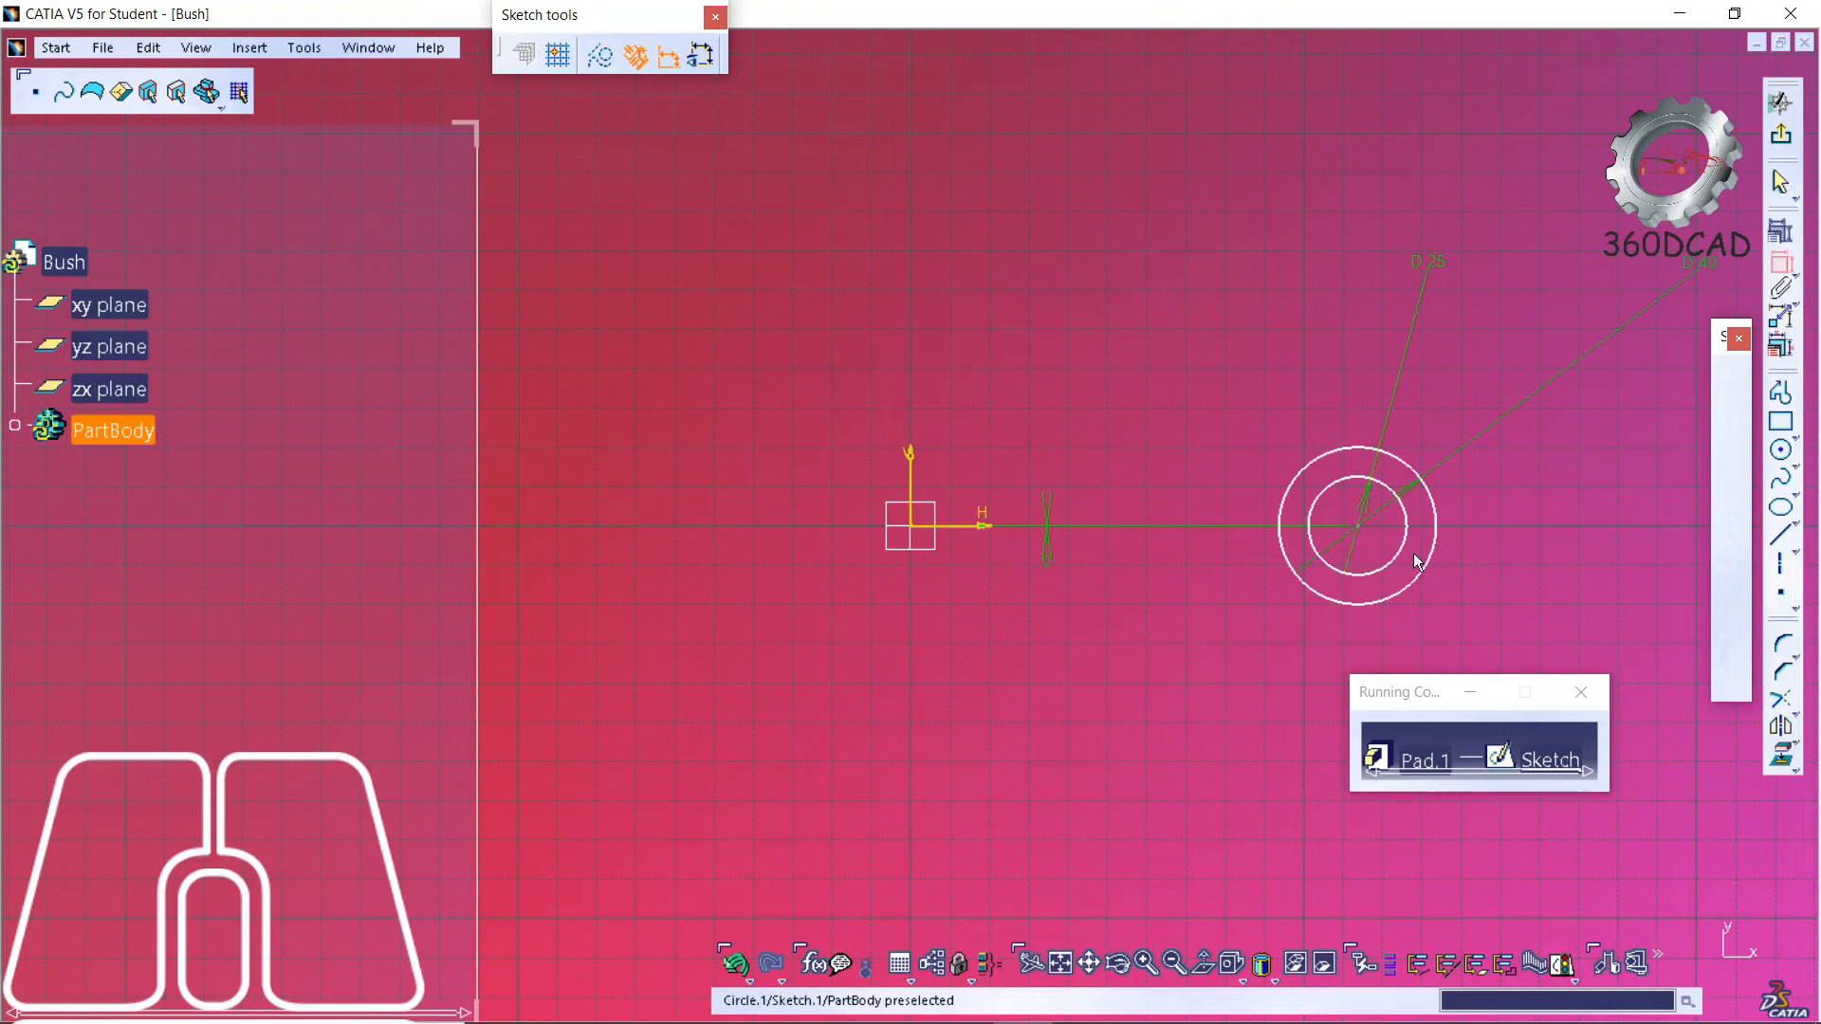
{"action": "left_click", "coordinate": [1359, 526]}
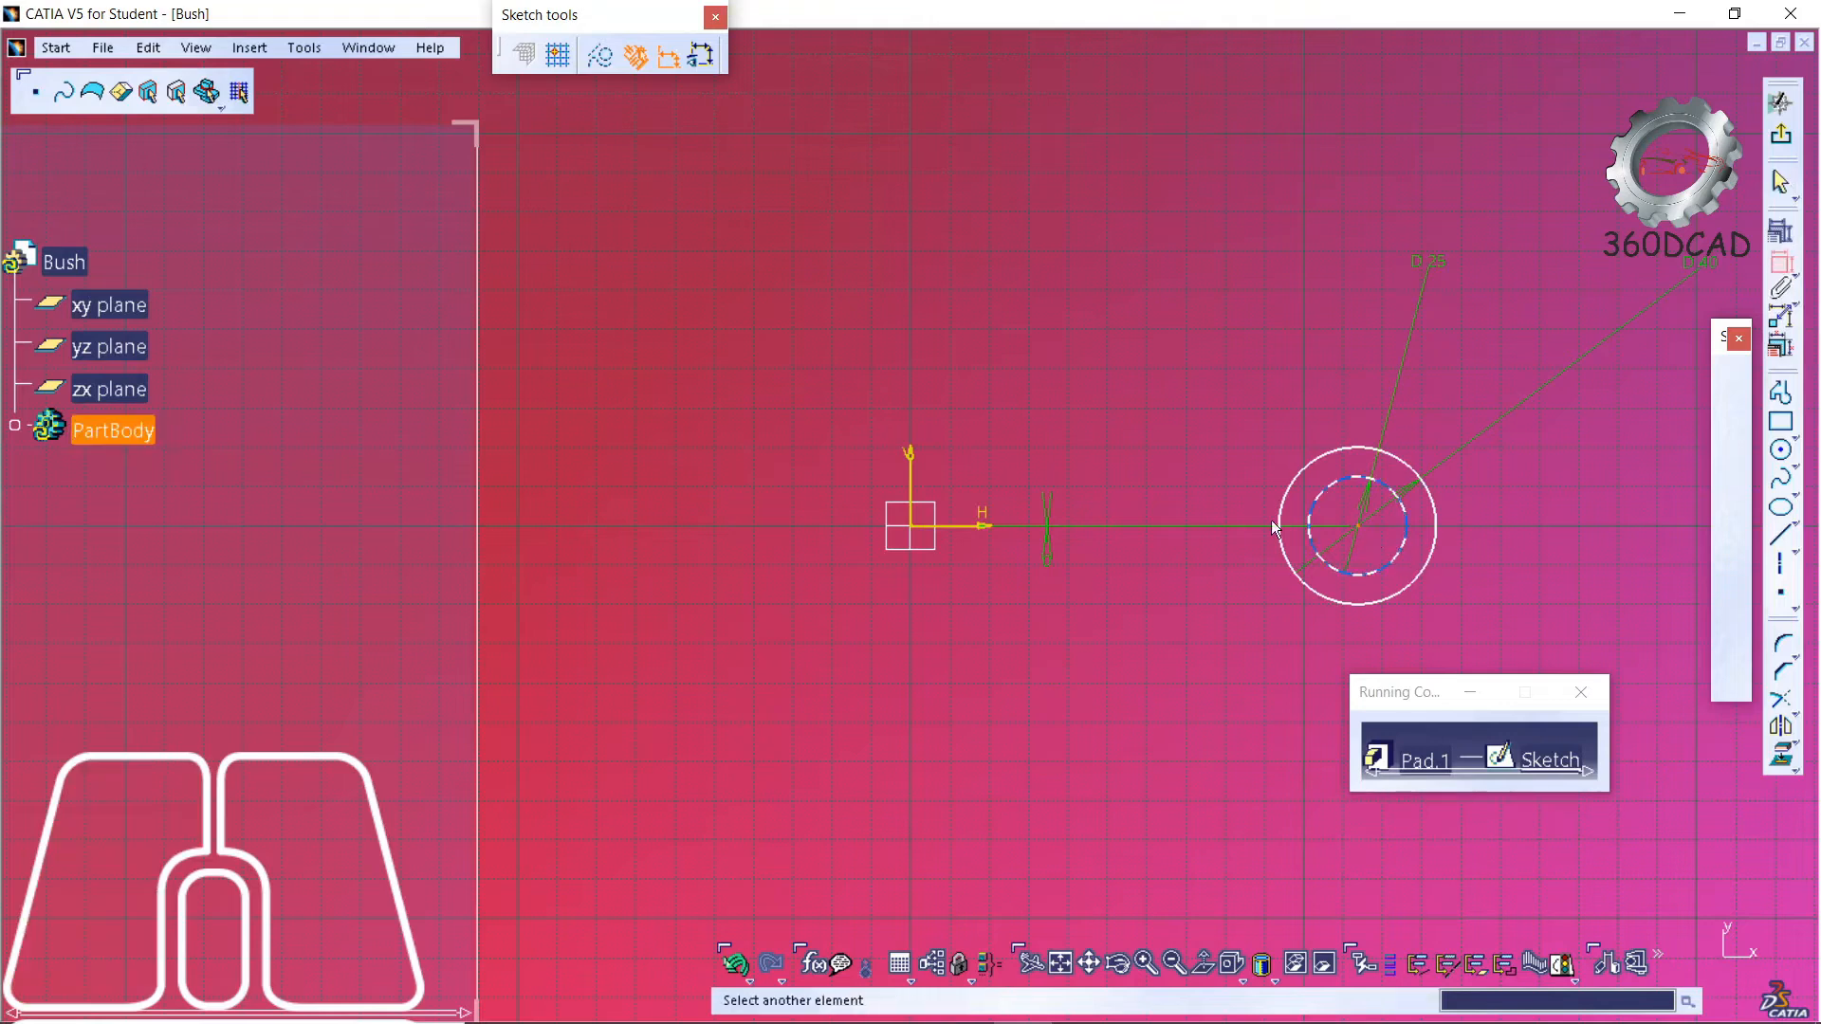
{"action": "left_click", "coordinate": [910, 463]}
{"action": "left_click", "coordinate": [1044, 357]}
{"action": "double_click", "coordinate": [1042, 350]}
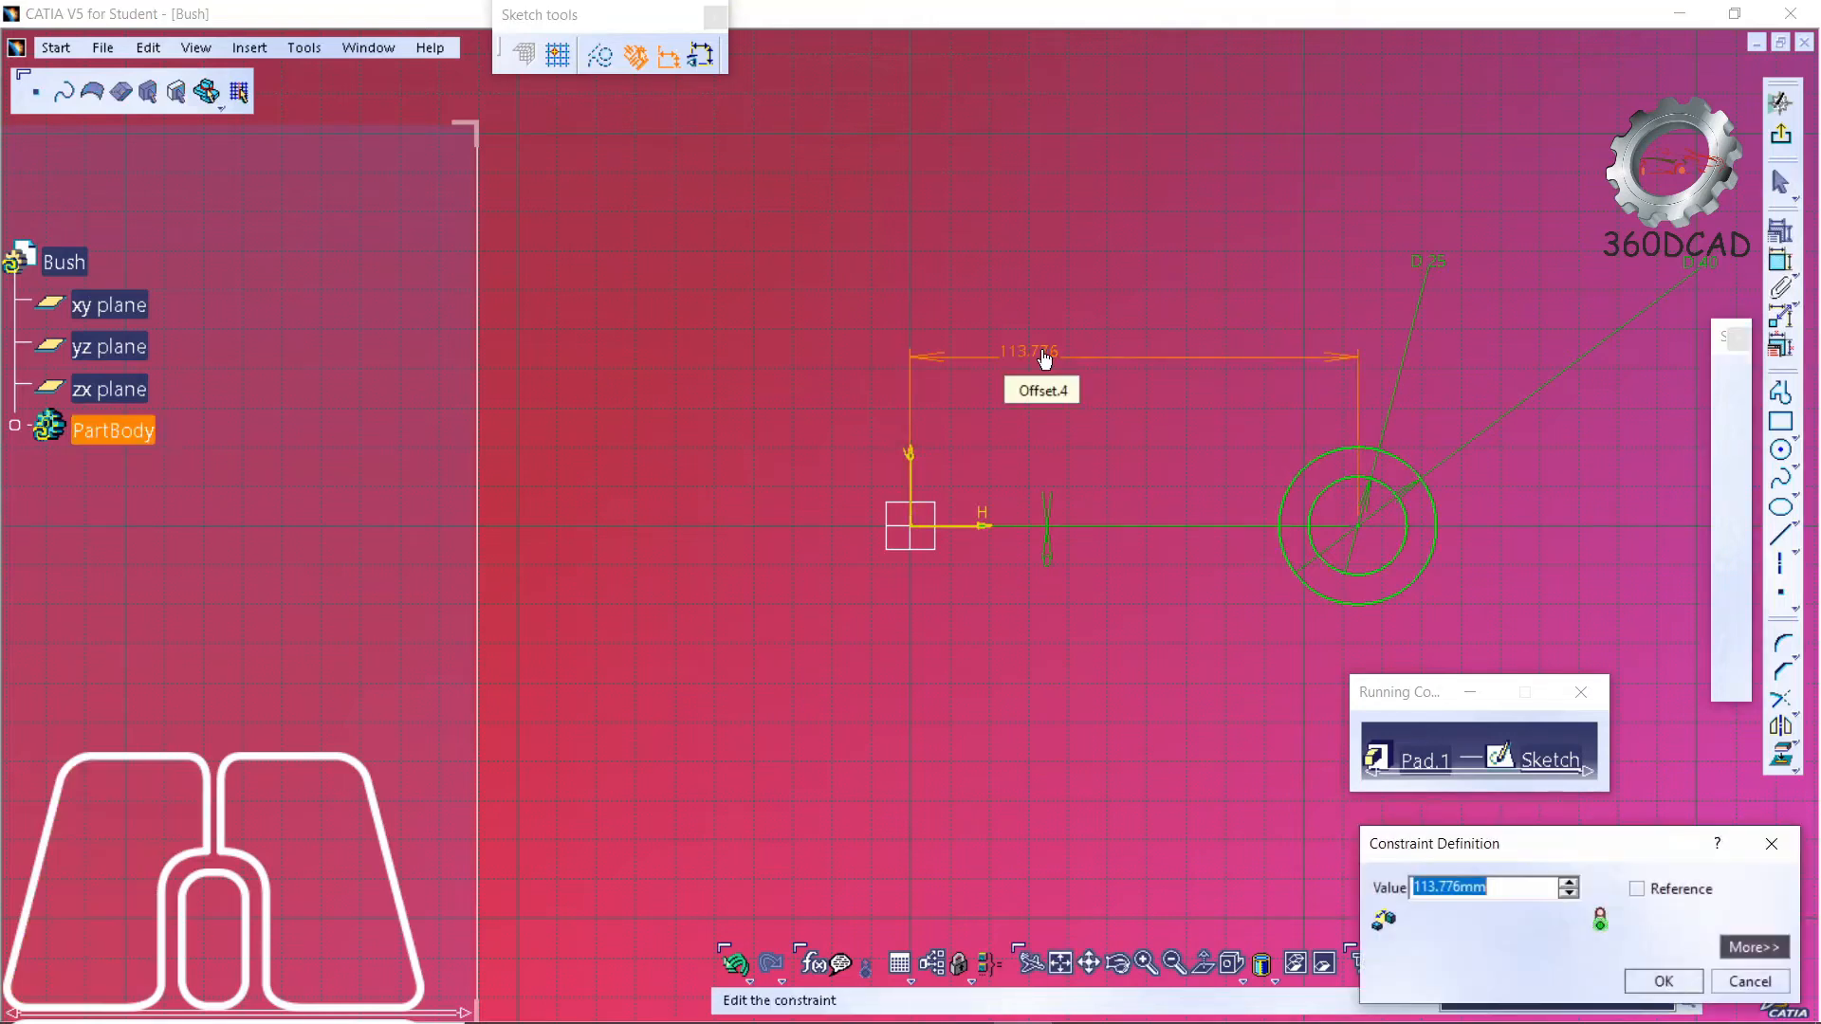
{"action": "type", "text": "0"}
{"action": "key", "text": "Return"}
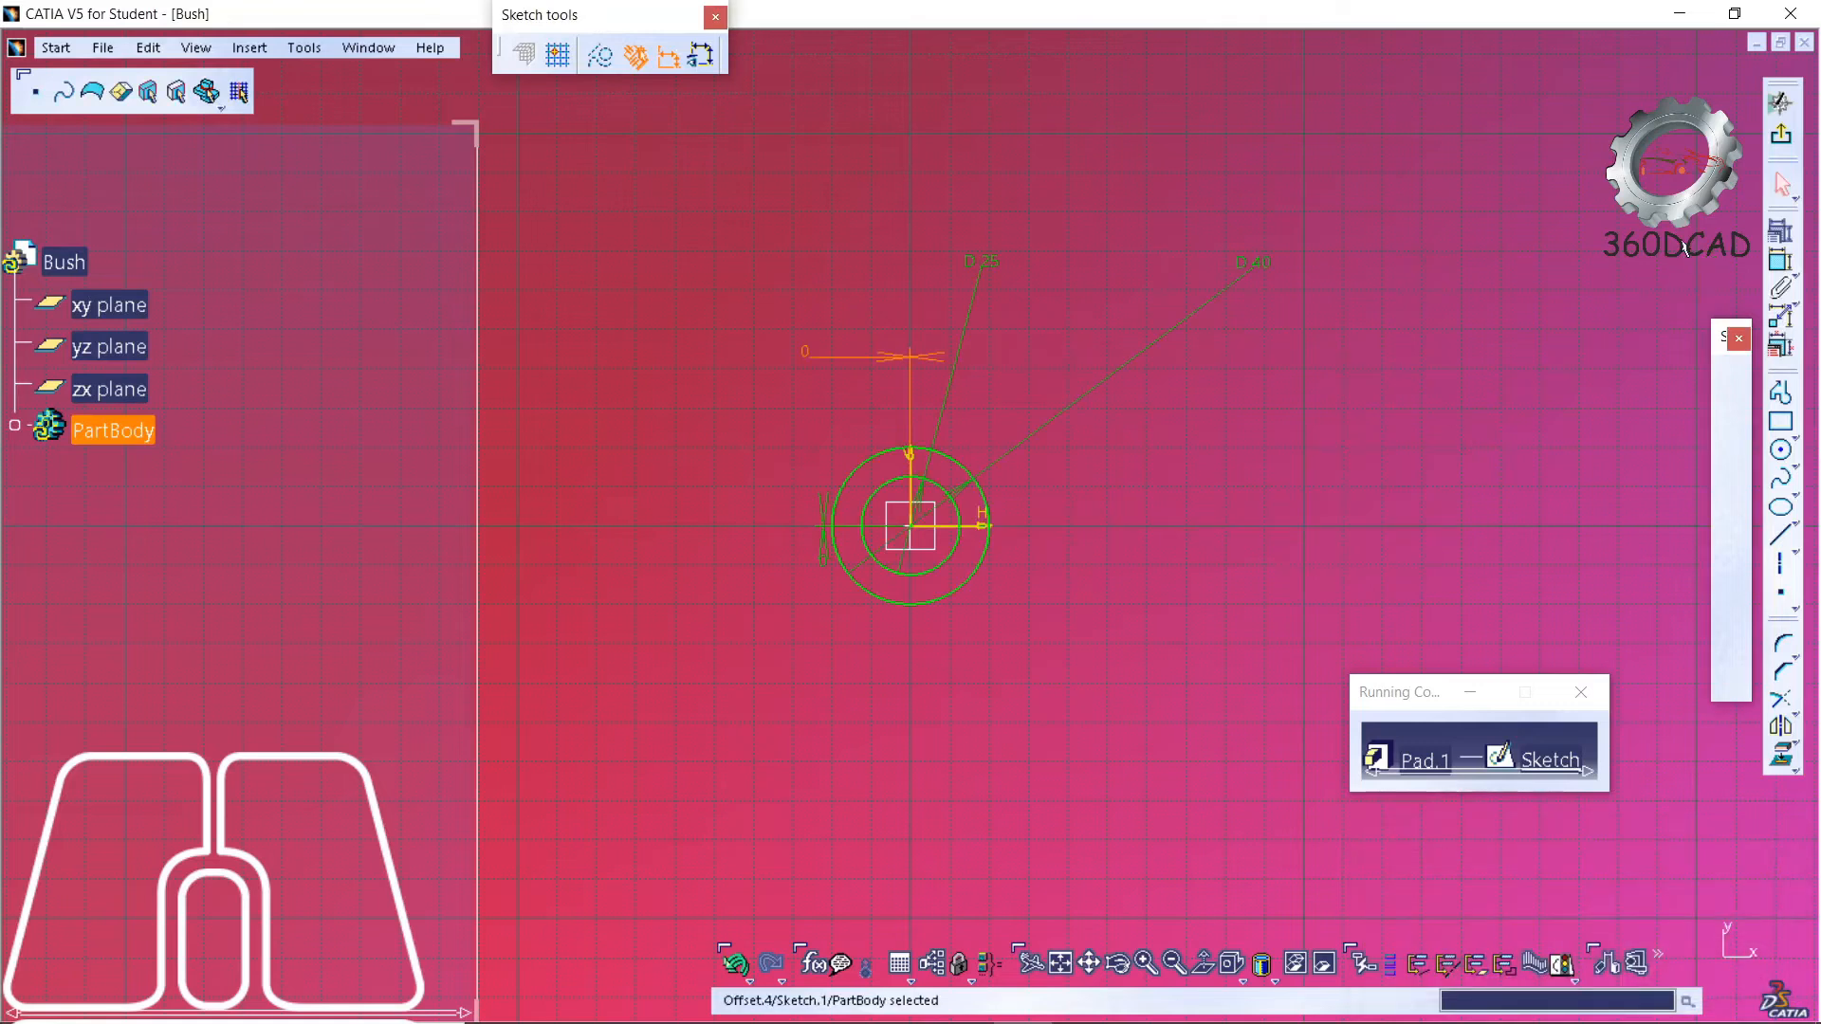
- Exit the sketch and pad the ring profile with a length of 30 mm and mirrored extent
{"action": "left_click", "coordinate": [1779, 139]}
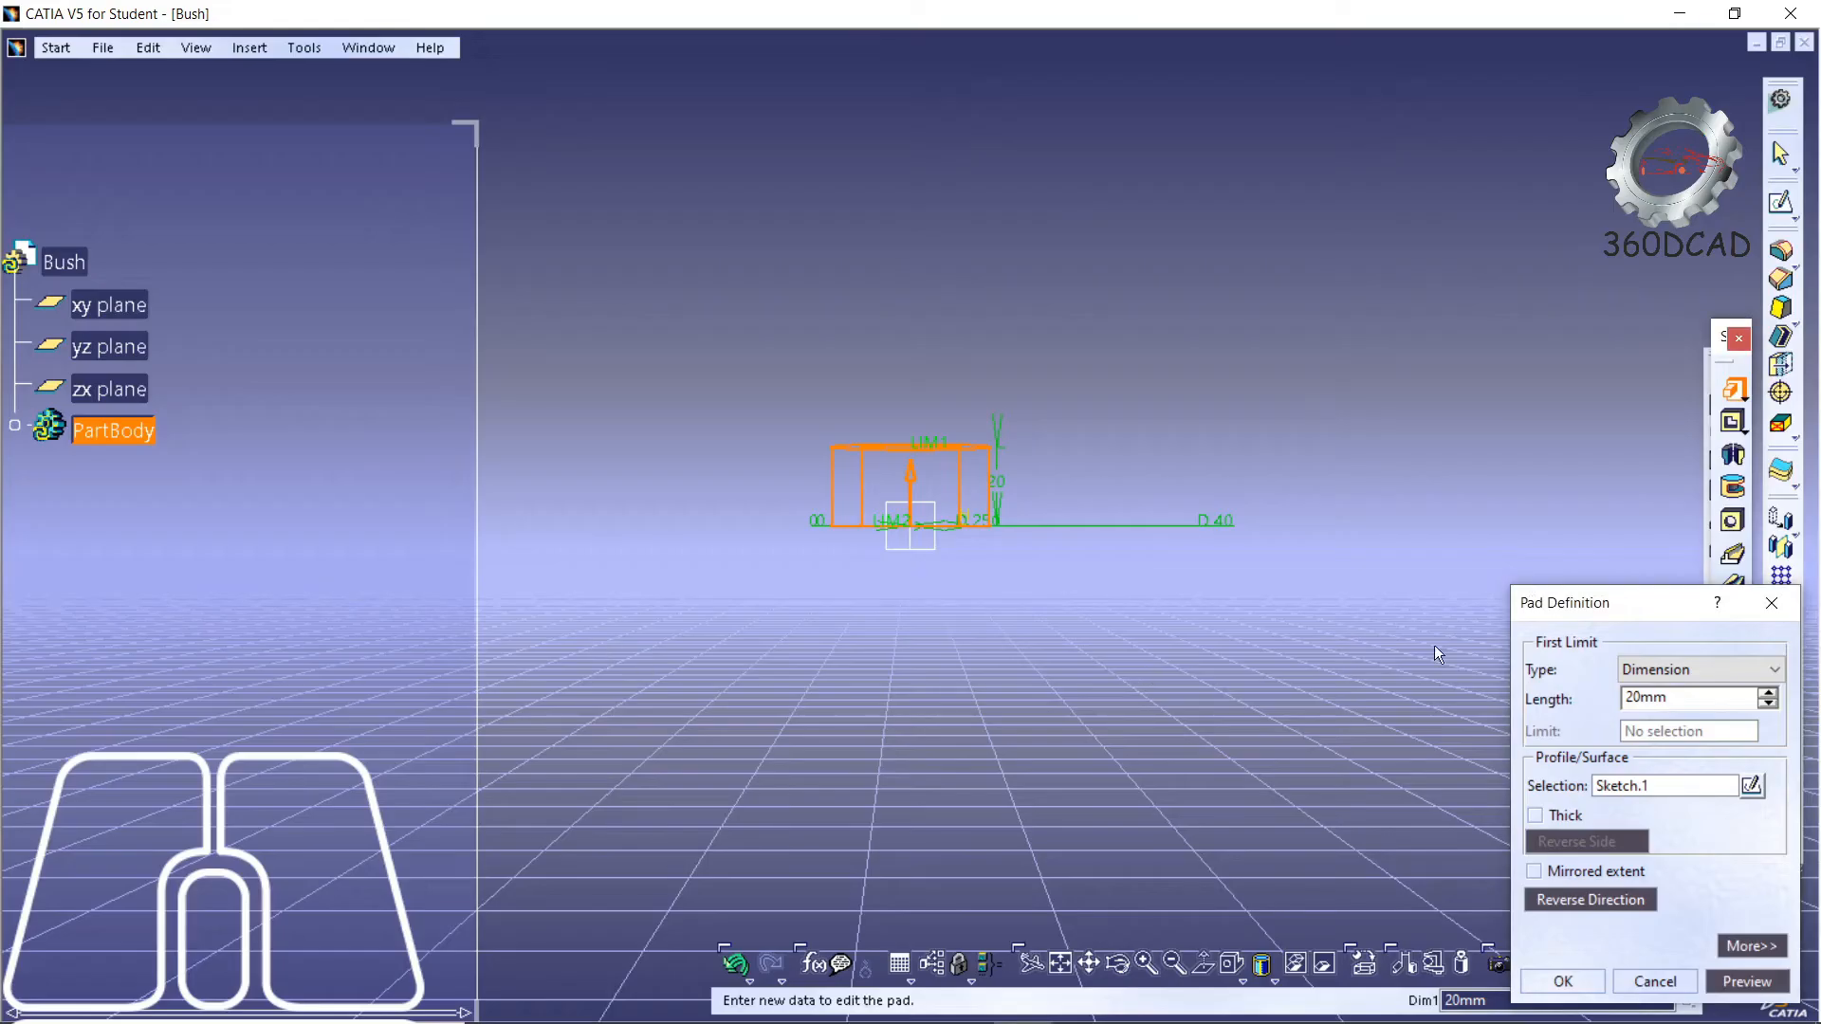
{"action": "left_click_drag", "start_coordinate": [1637, 697], "coordinate": [1589, 701]}
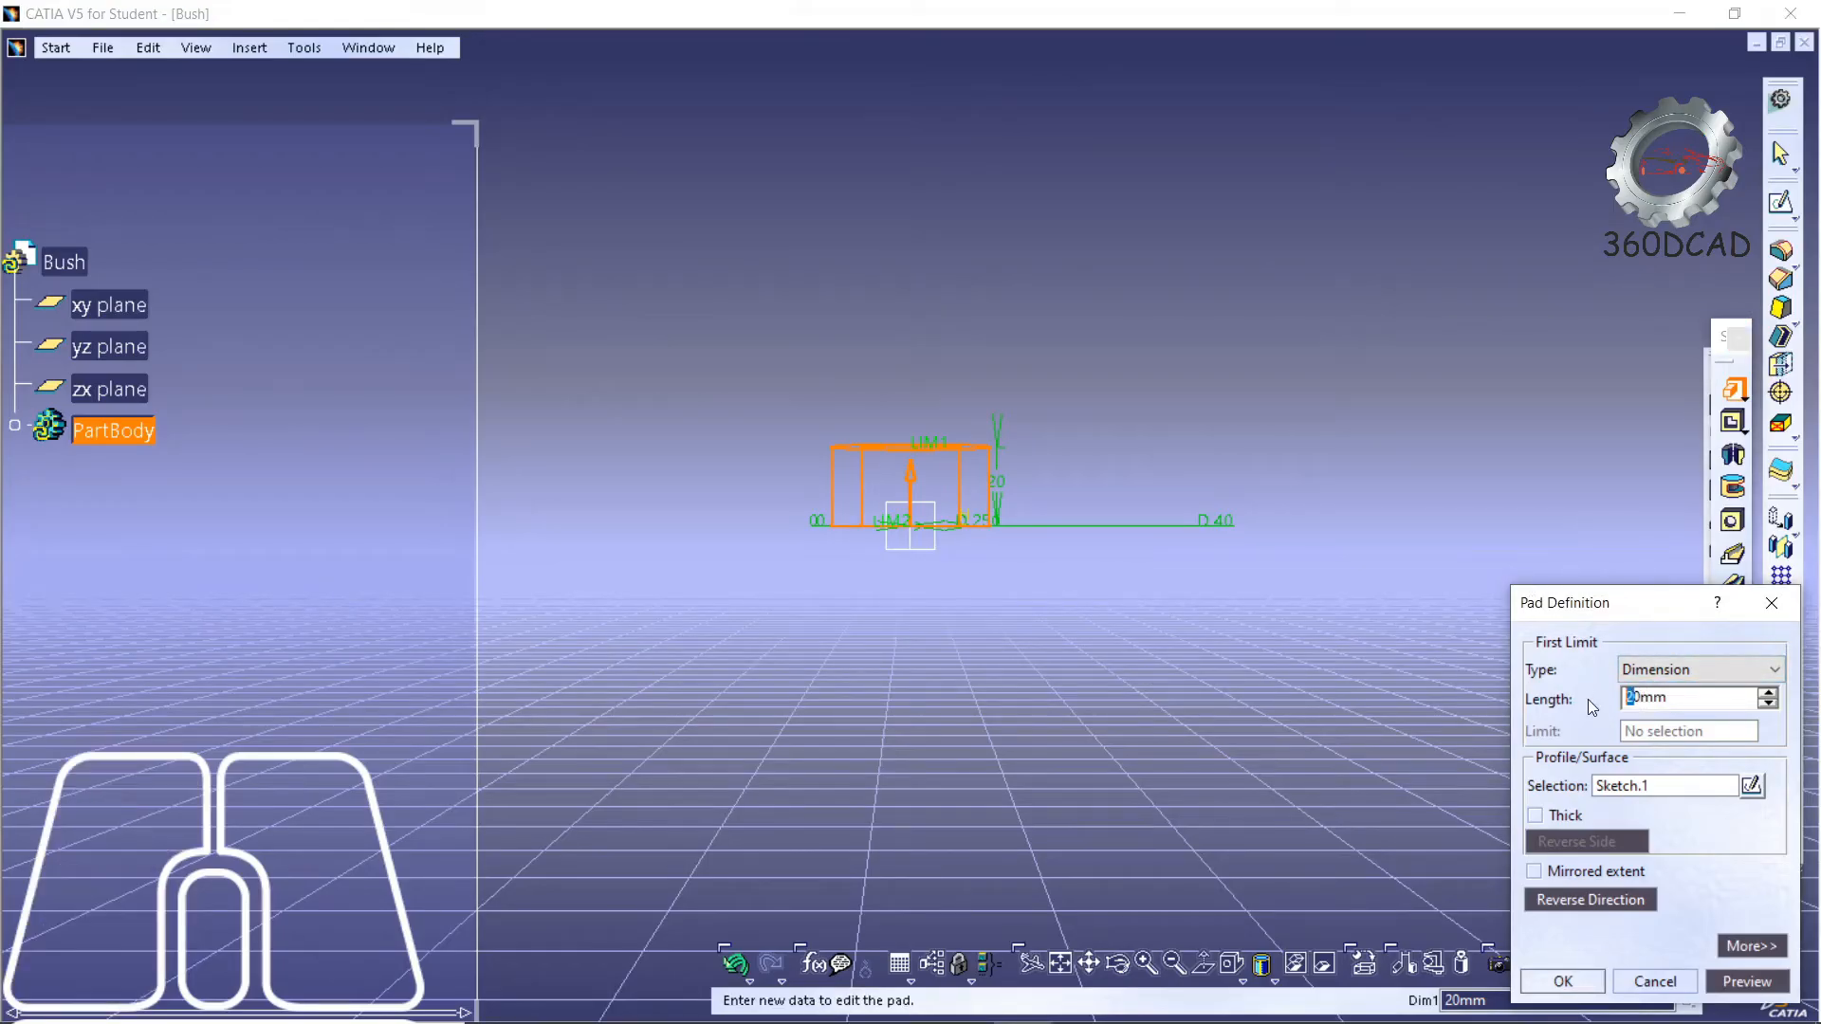
{"action": "type", "text": "3"}
{"action": "left_click", "coordinate": [1539, 878]}
{"action": "left_click", "coordinate": [1562, 981]}
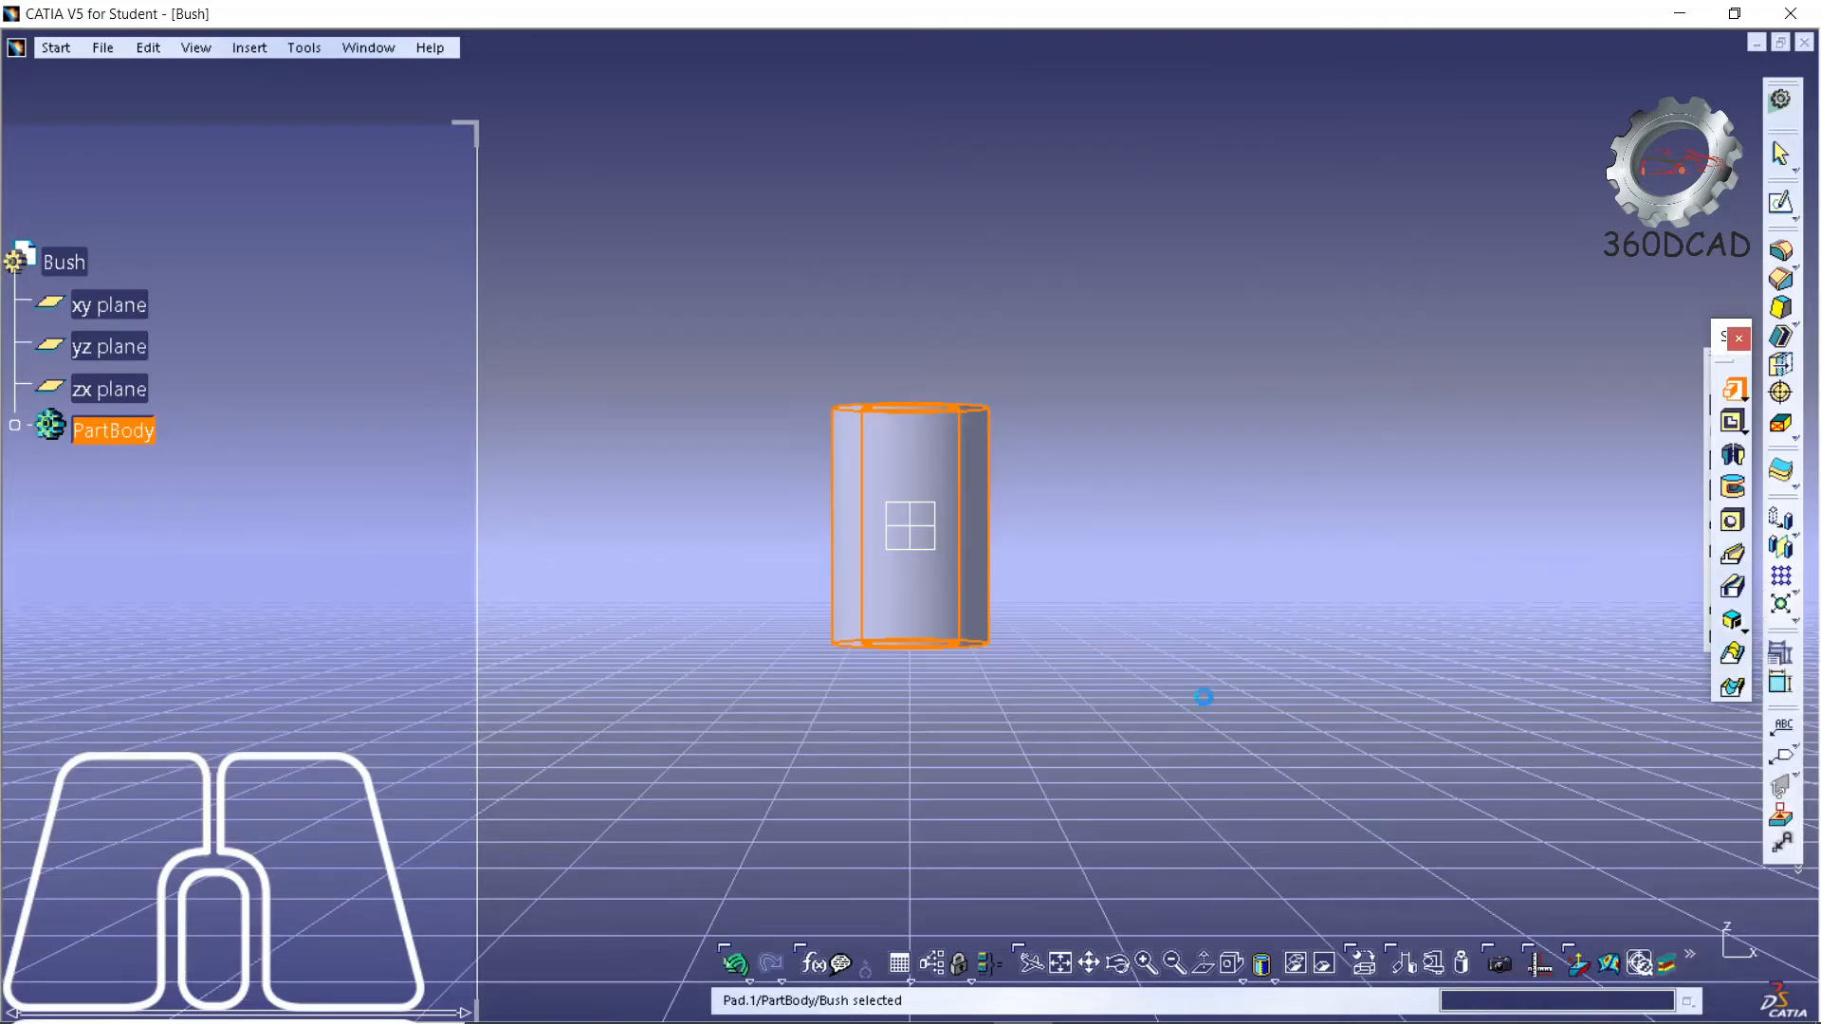
{"action": "middle_click_drag", "start_coordinate": [1203, 699], "coordinate": [1071, 596], "text": "ctrl"}
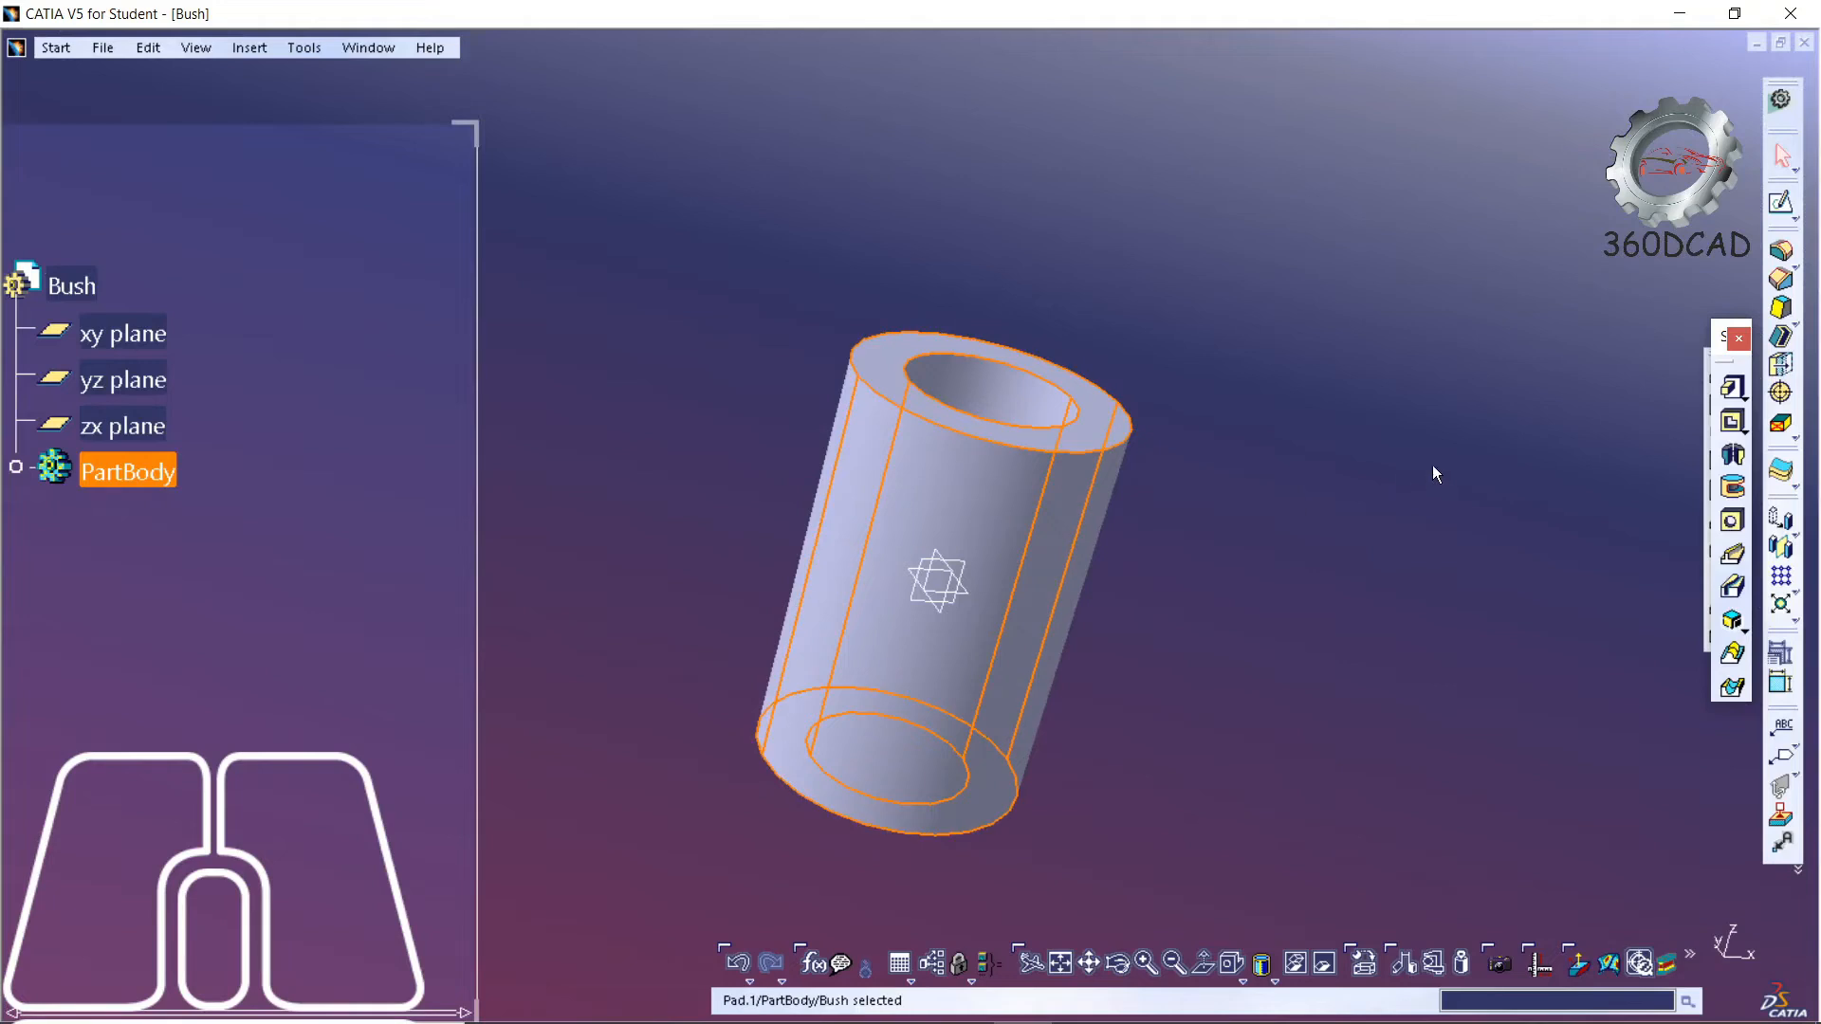
{"action": "left_click", "coordinate": [1601, 505]}
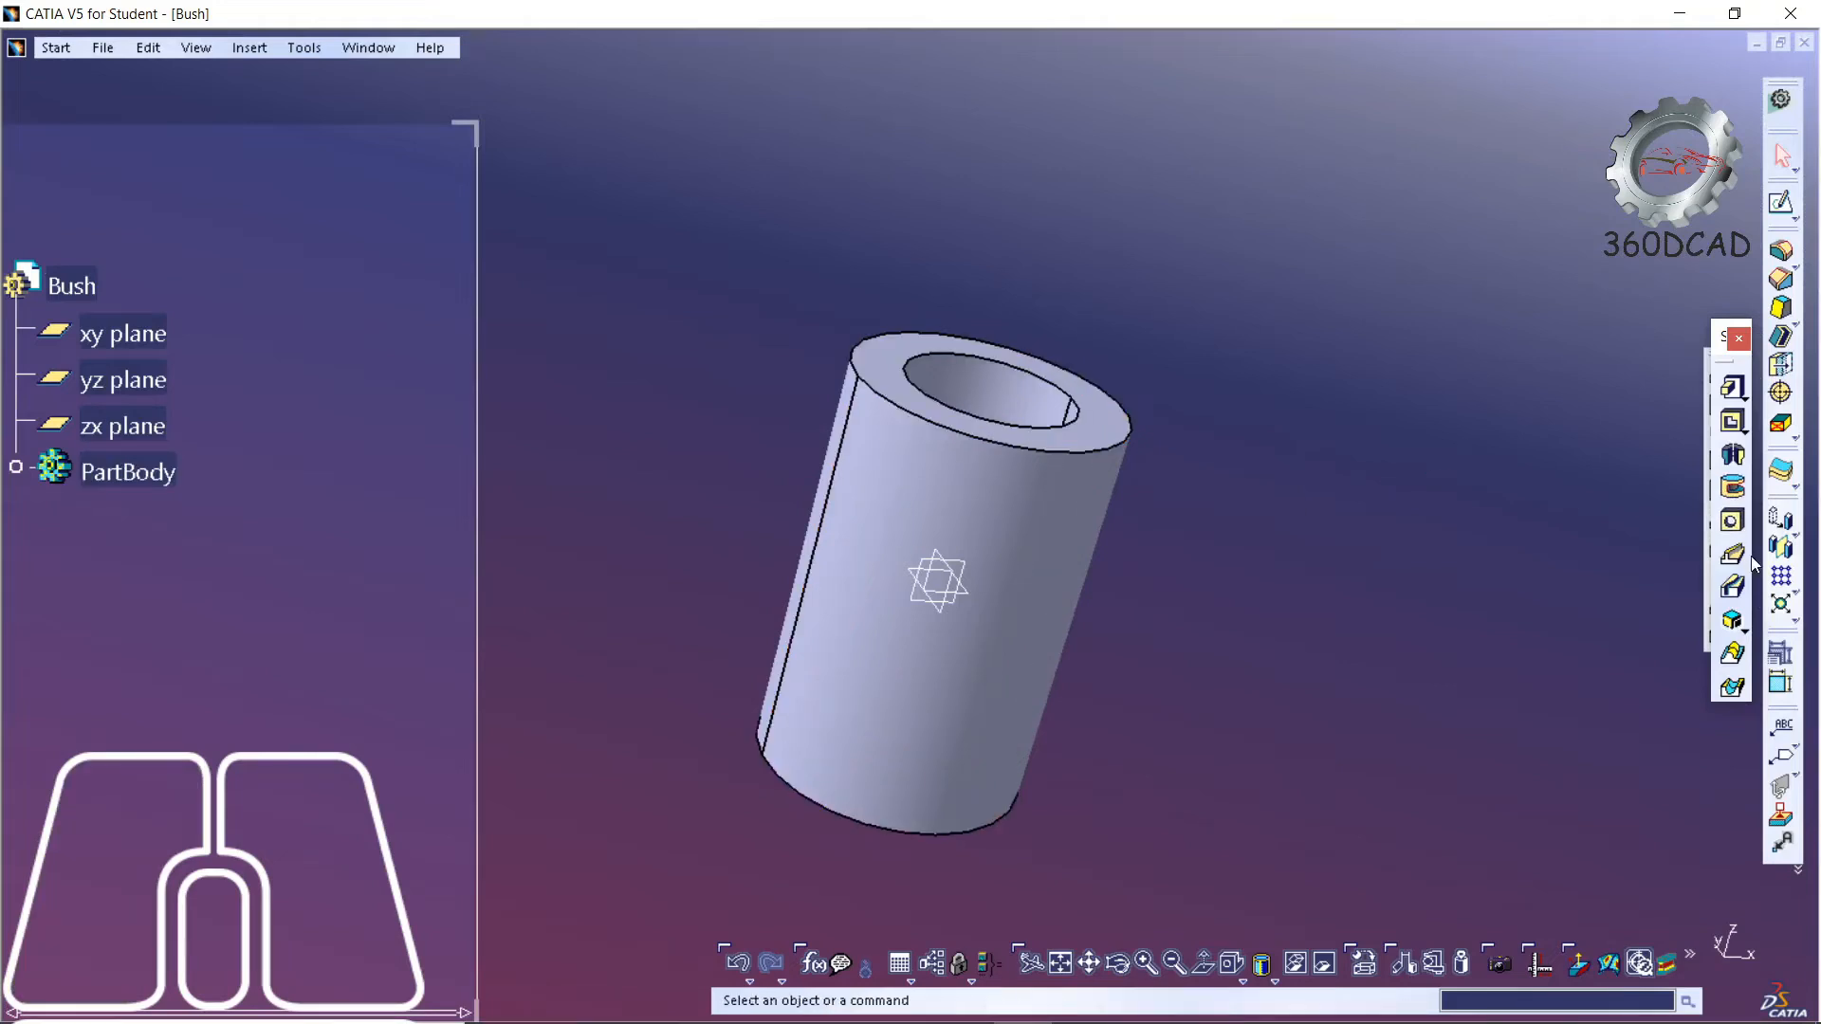
- Chamfer the outer circular edges at both ends of the bush with a 2 mm length and 45 deg angle
{"action": "left_click", "coordinate": [1782, 282]}
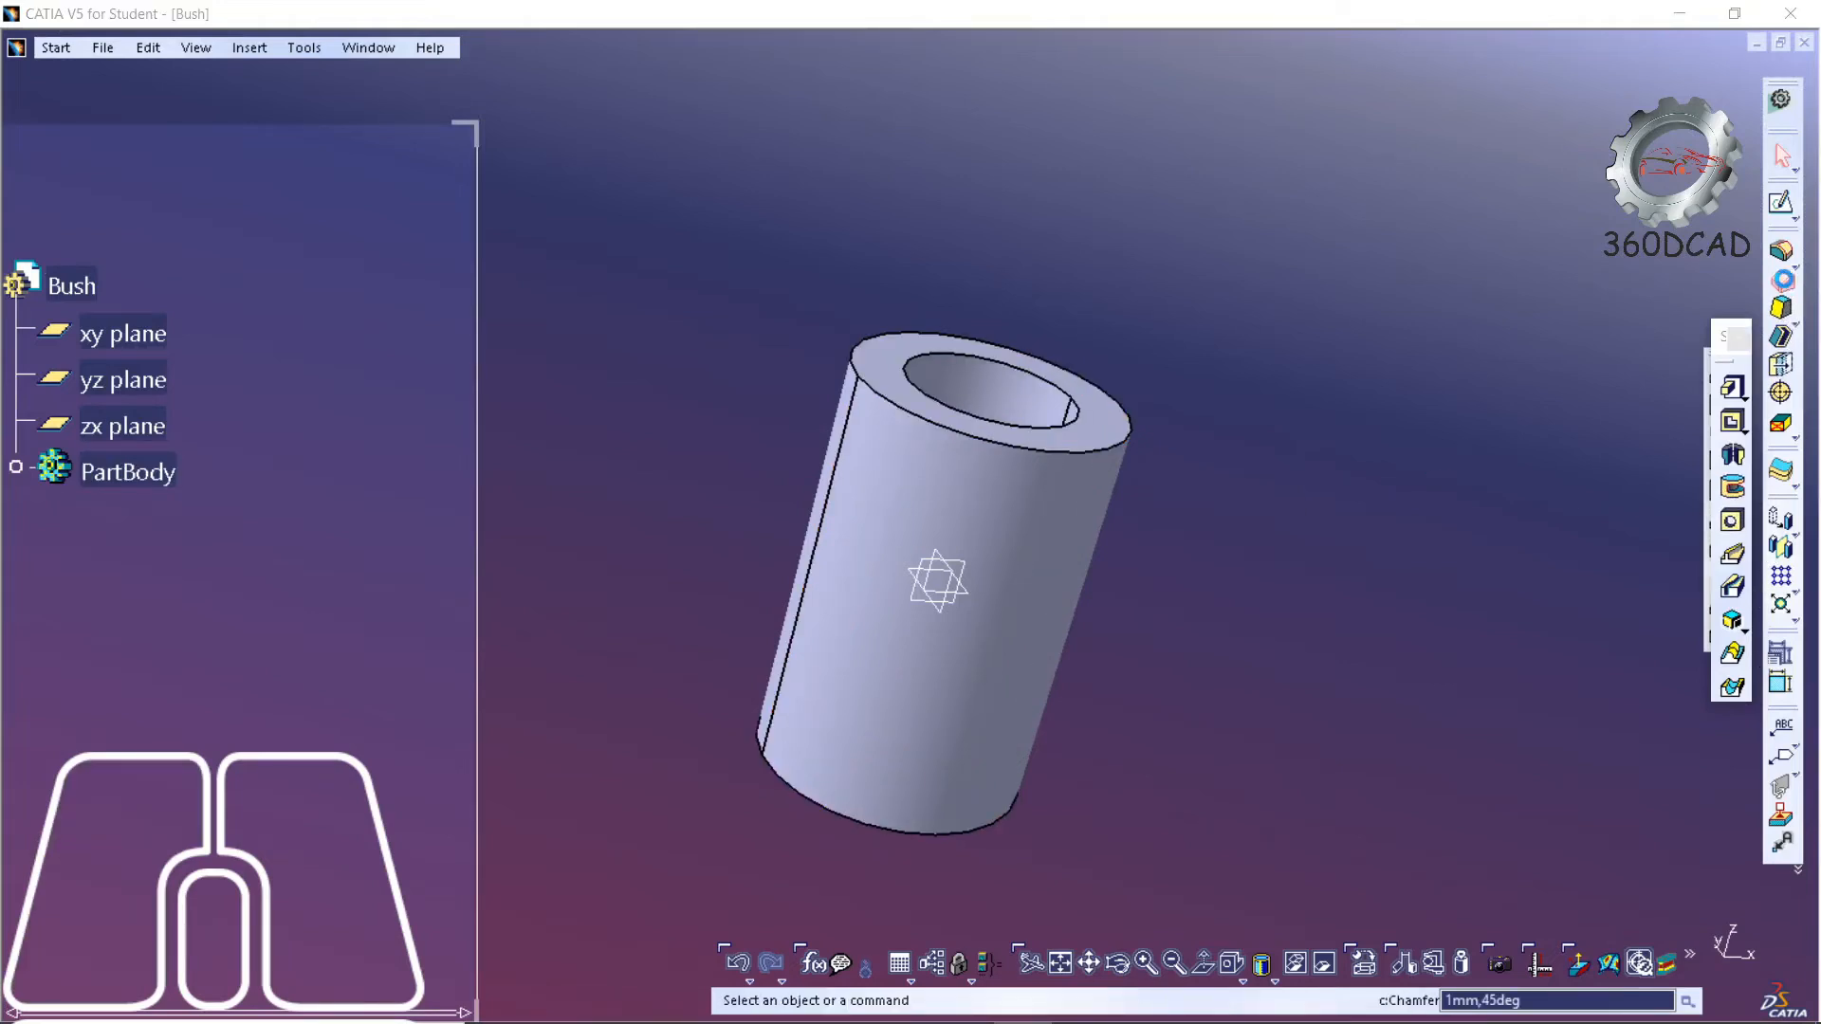
{"action": "left_click", "coordinate": [1069, 442]}
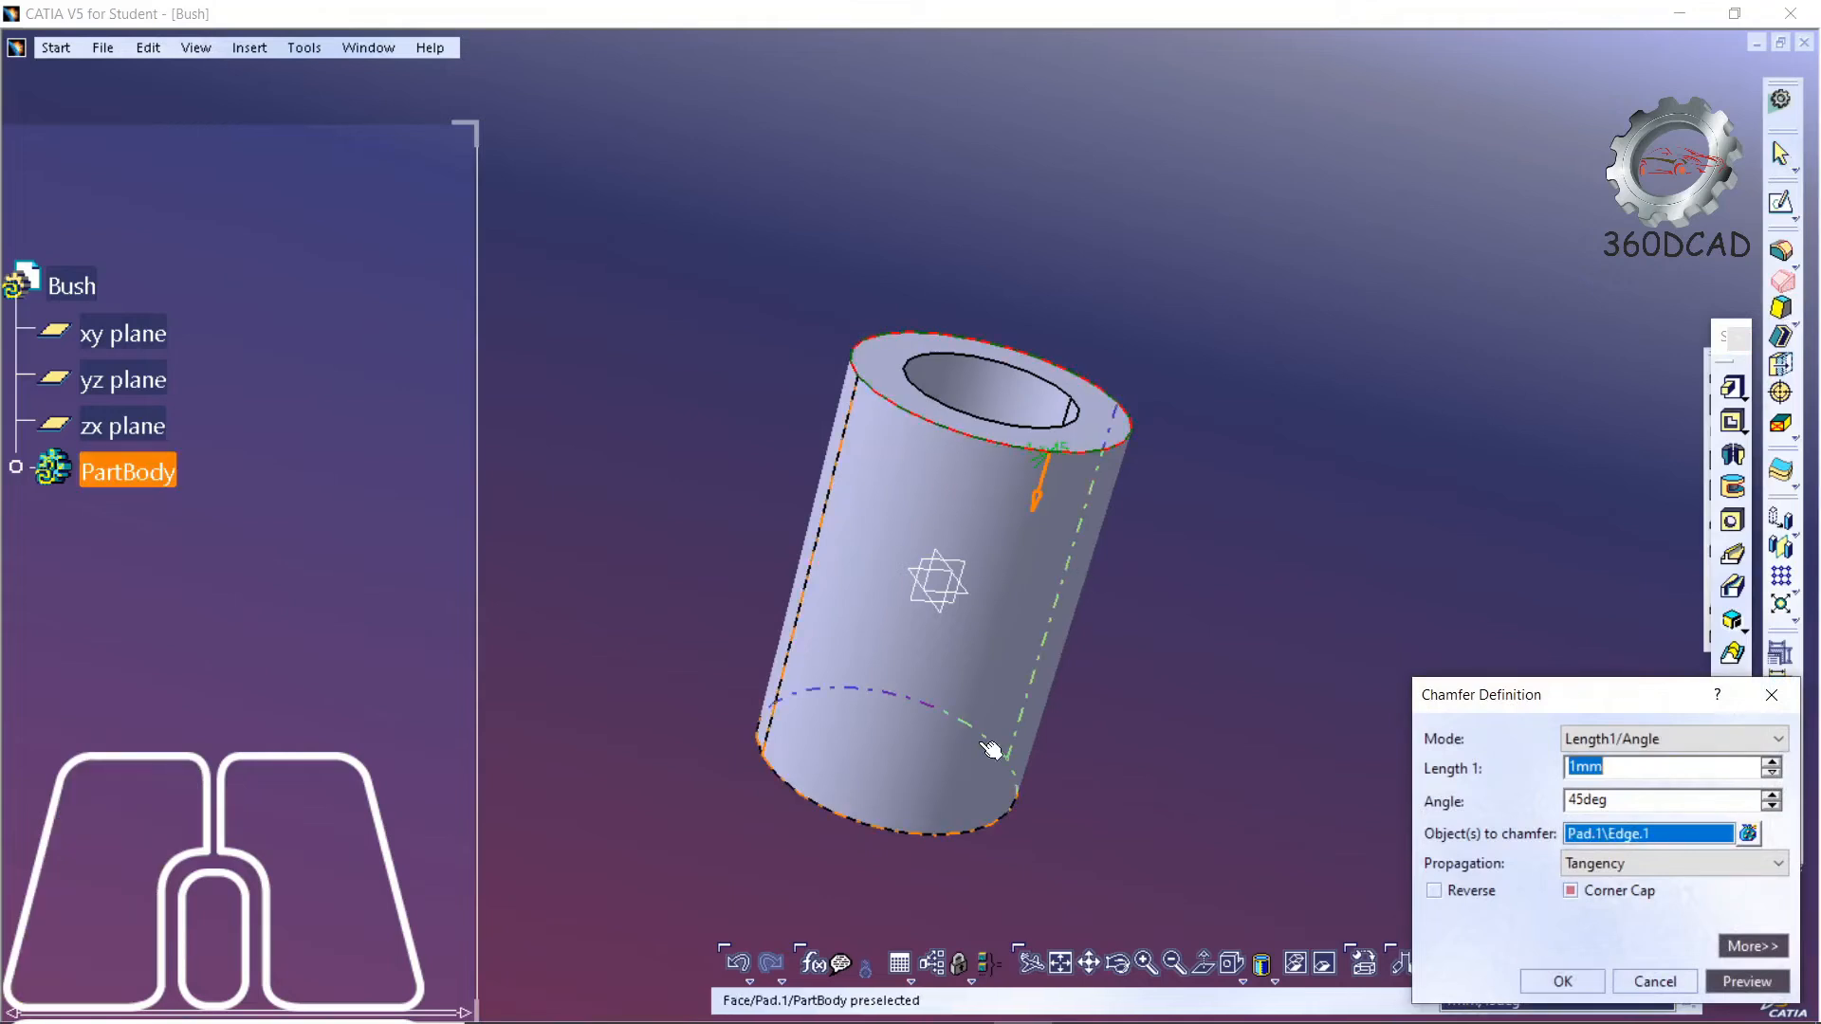
{"action": "left_click", "coordinate": [939, 837]}
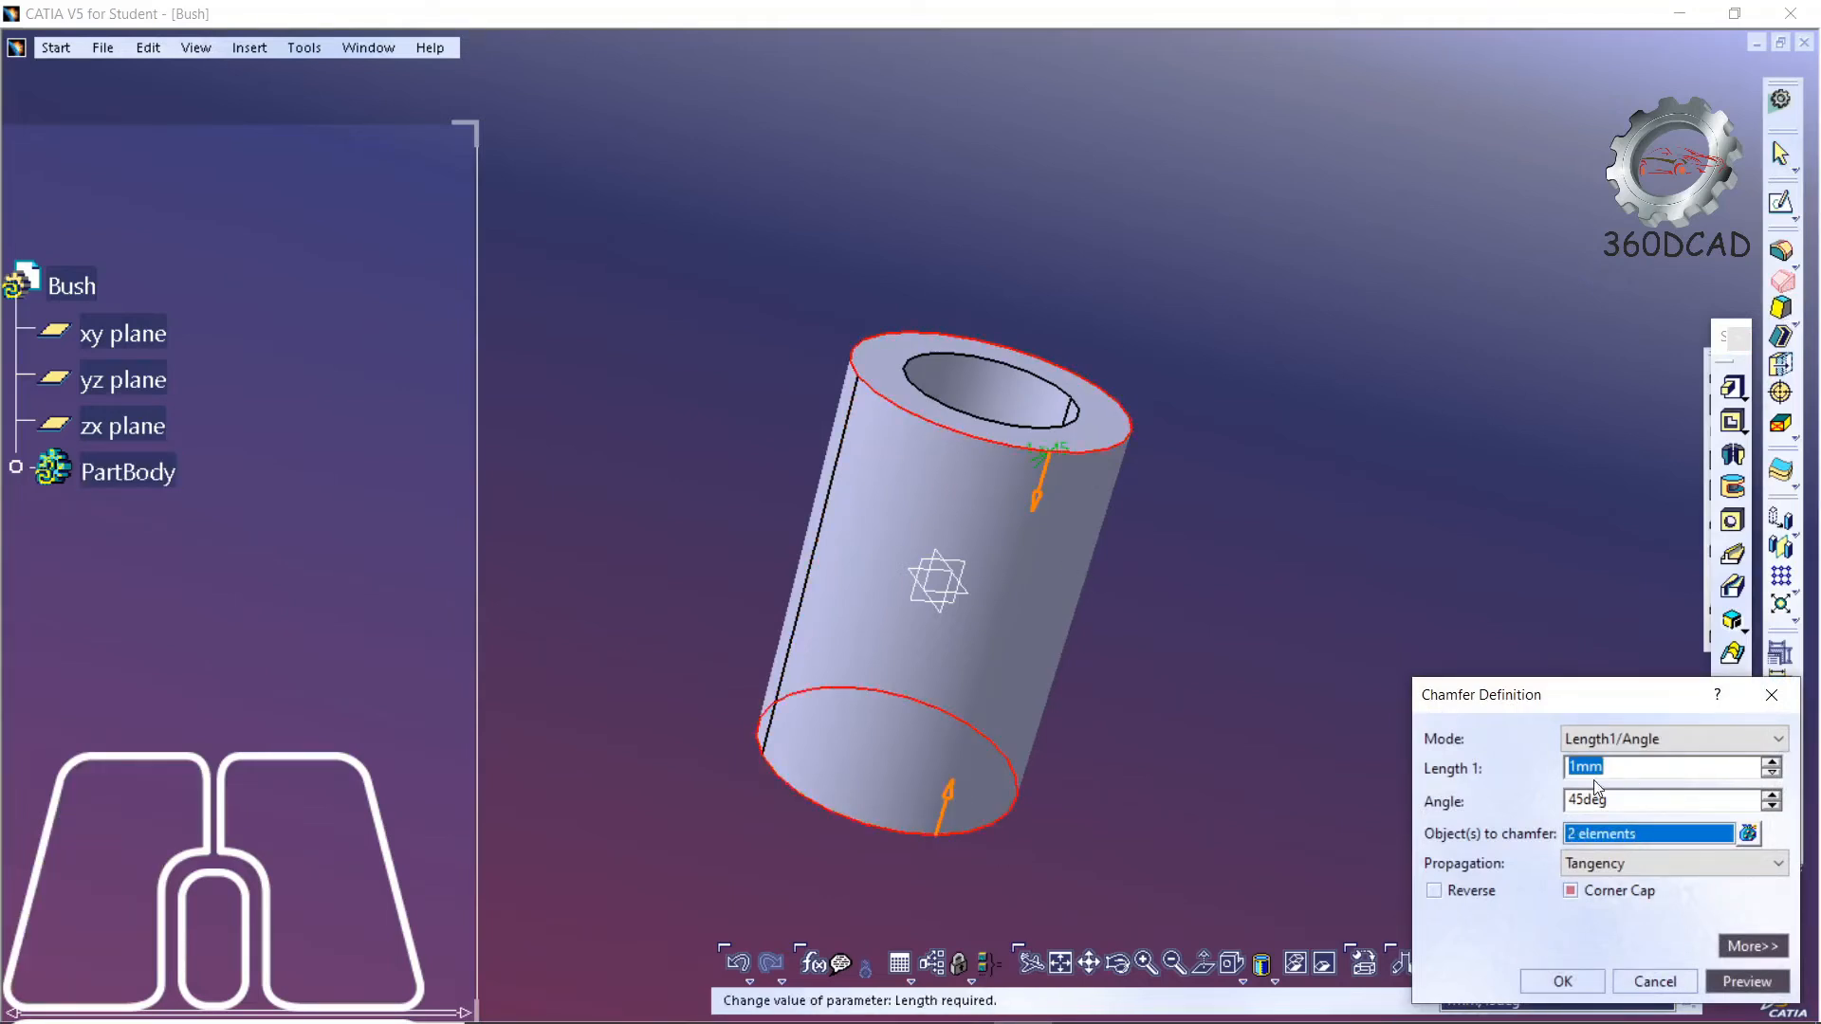
{"action": "left_click_drag", "start_coordinate": [1578, 766], "coordinate": [1549, 769]}
{"action": "type", "text": "2"}
{"action": "left_click", "coordinate": [1560, 982]}
{"action": "left_click", "coordinate": [1333, 544]}
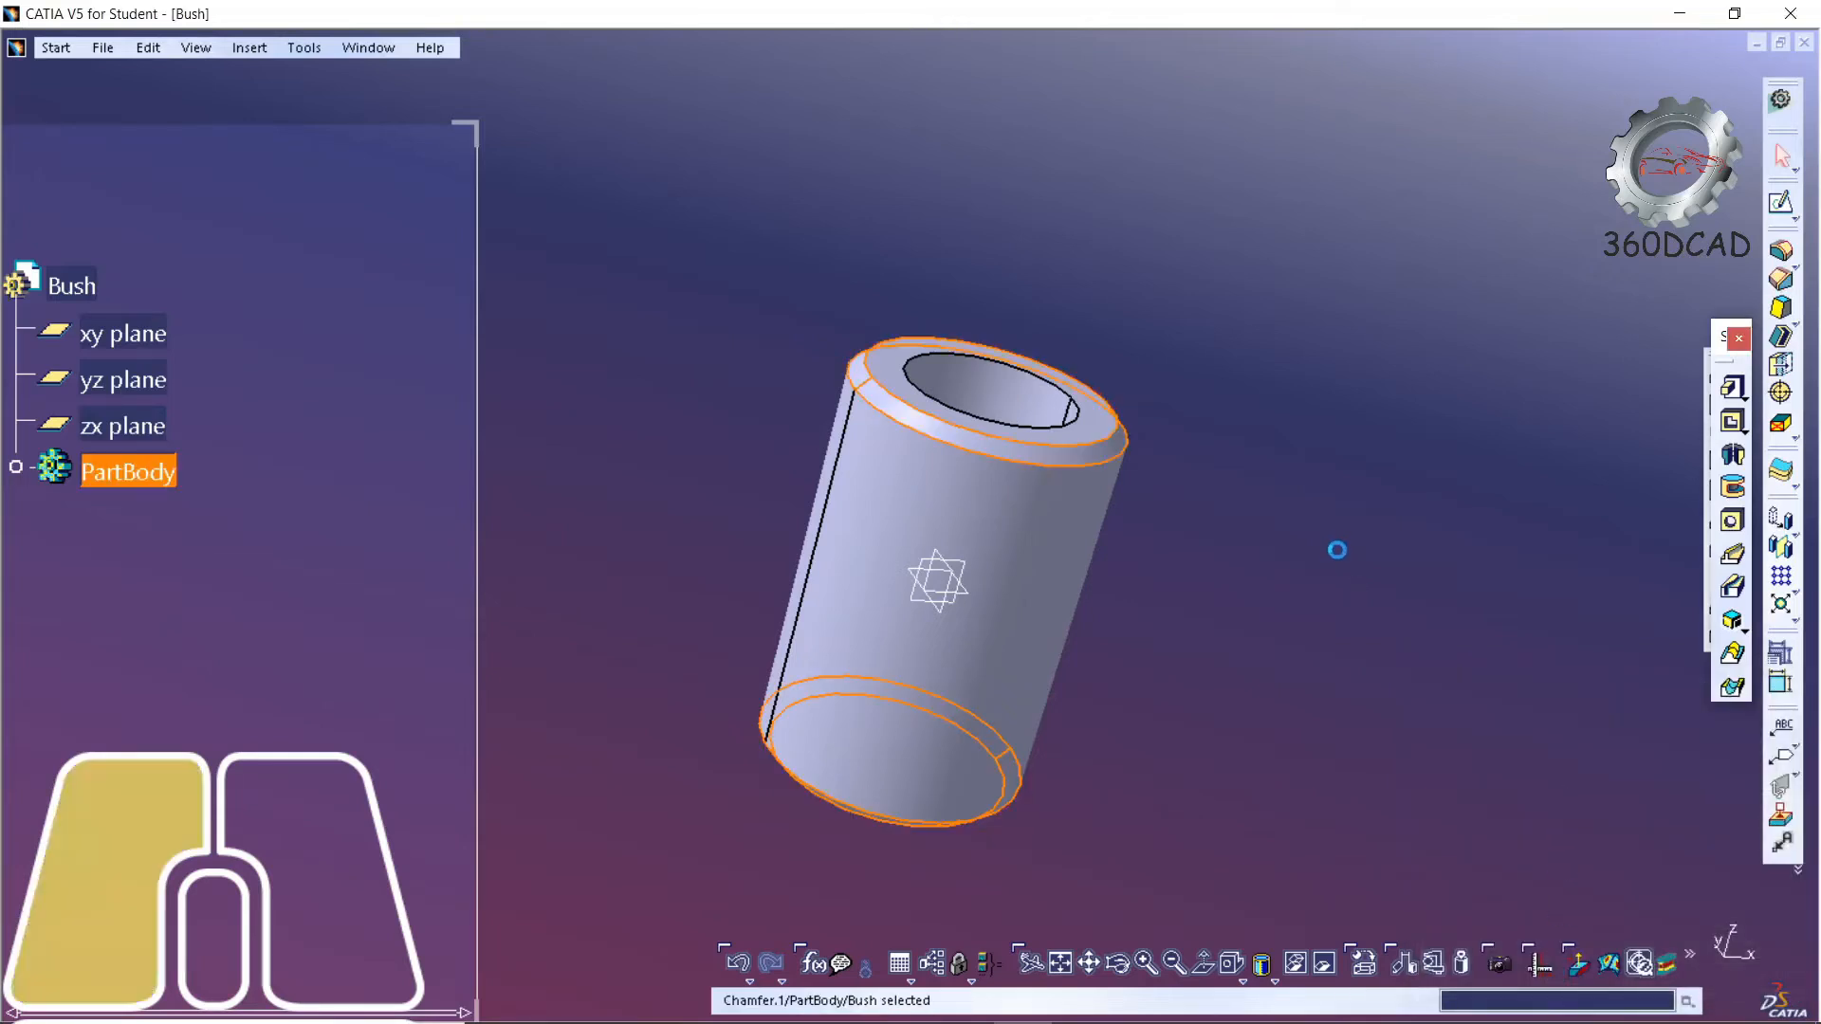
- Save the part as Bush, a CATPart in the Press tool folder
{"action": "left_click", "coordinate": [98, 49]}
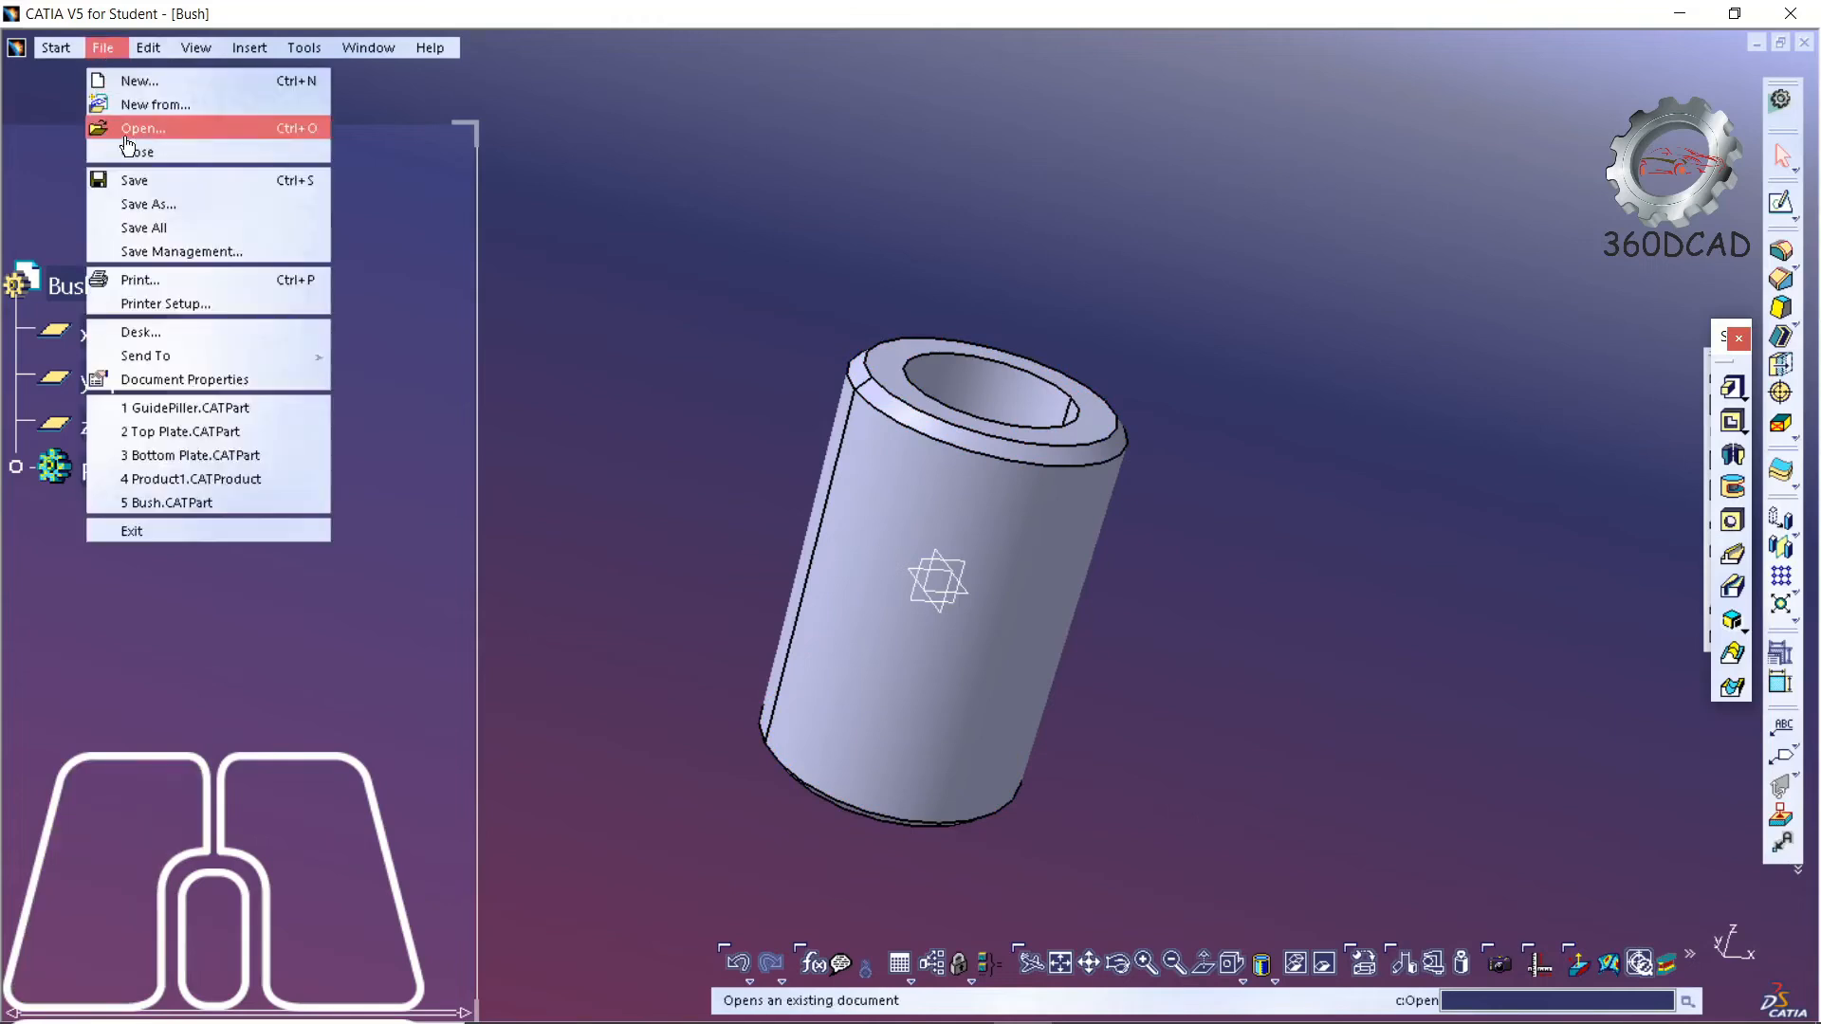
{"action": "left_click", "coordinate": [174, 180]}
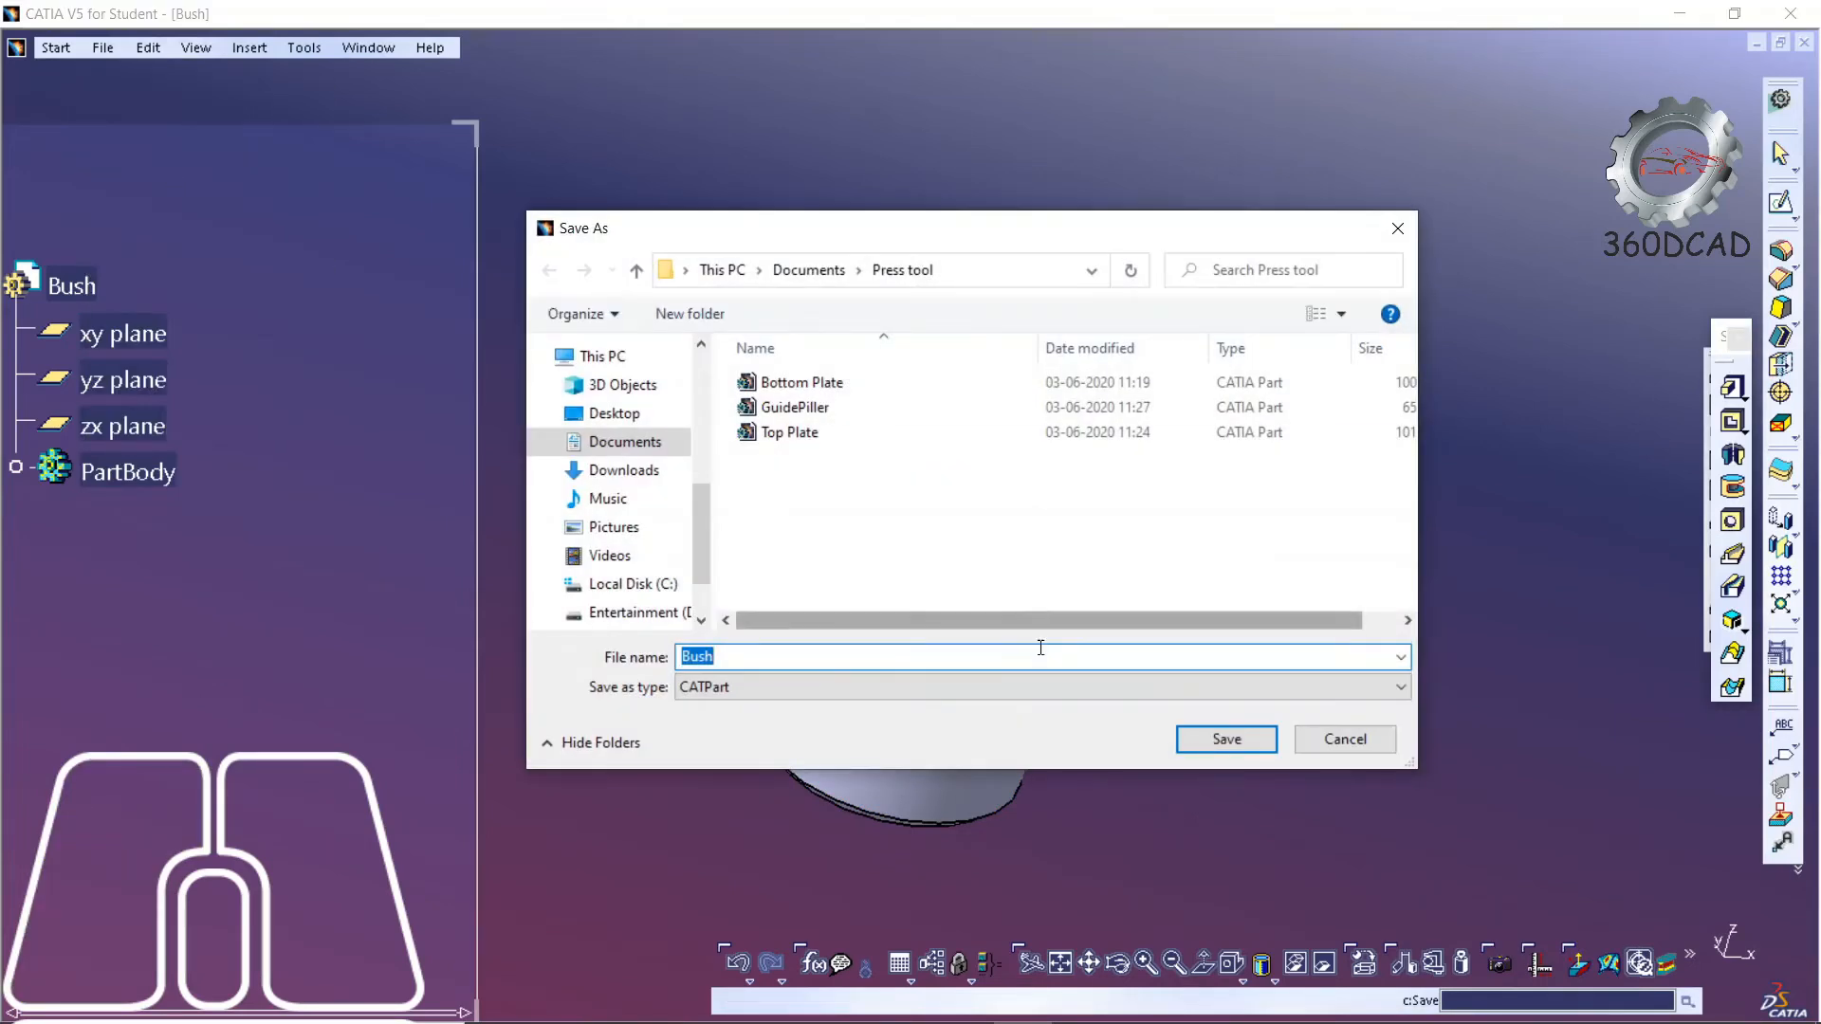
{"action": "left_click", "coordinate": [1226, 740]}
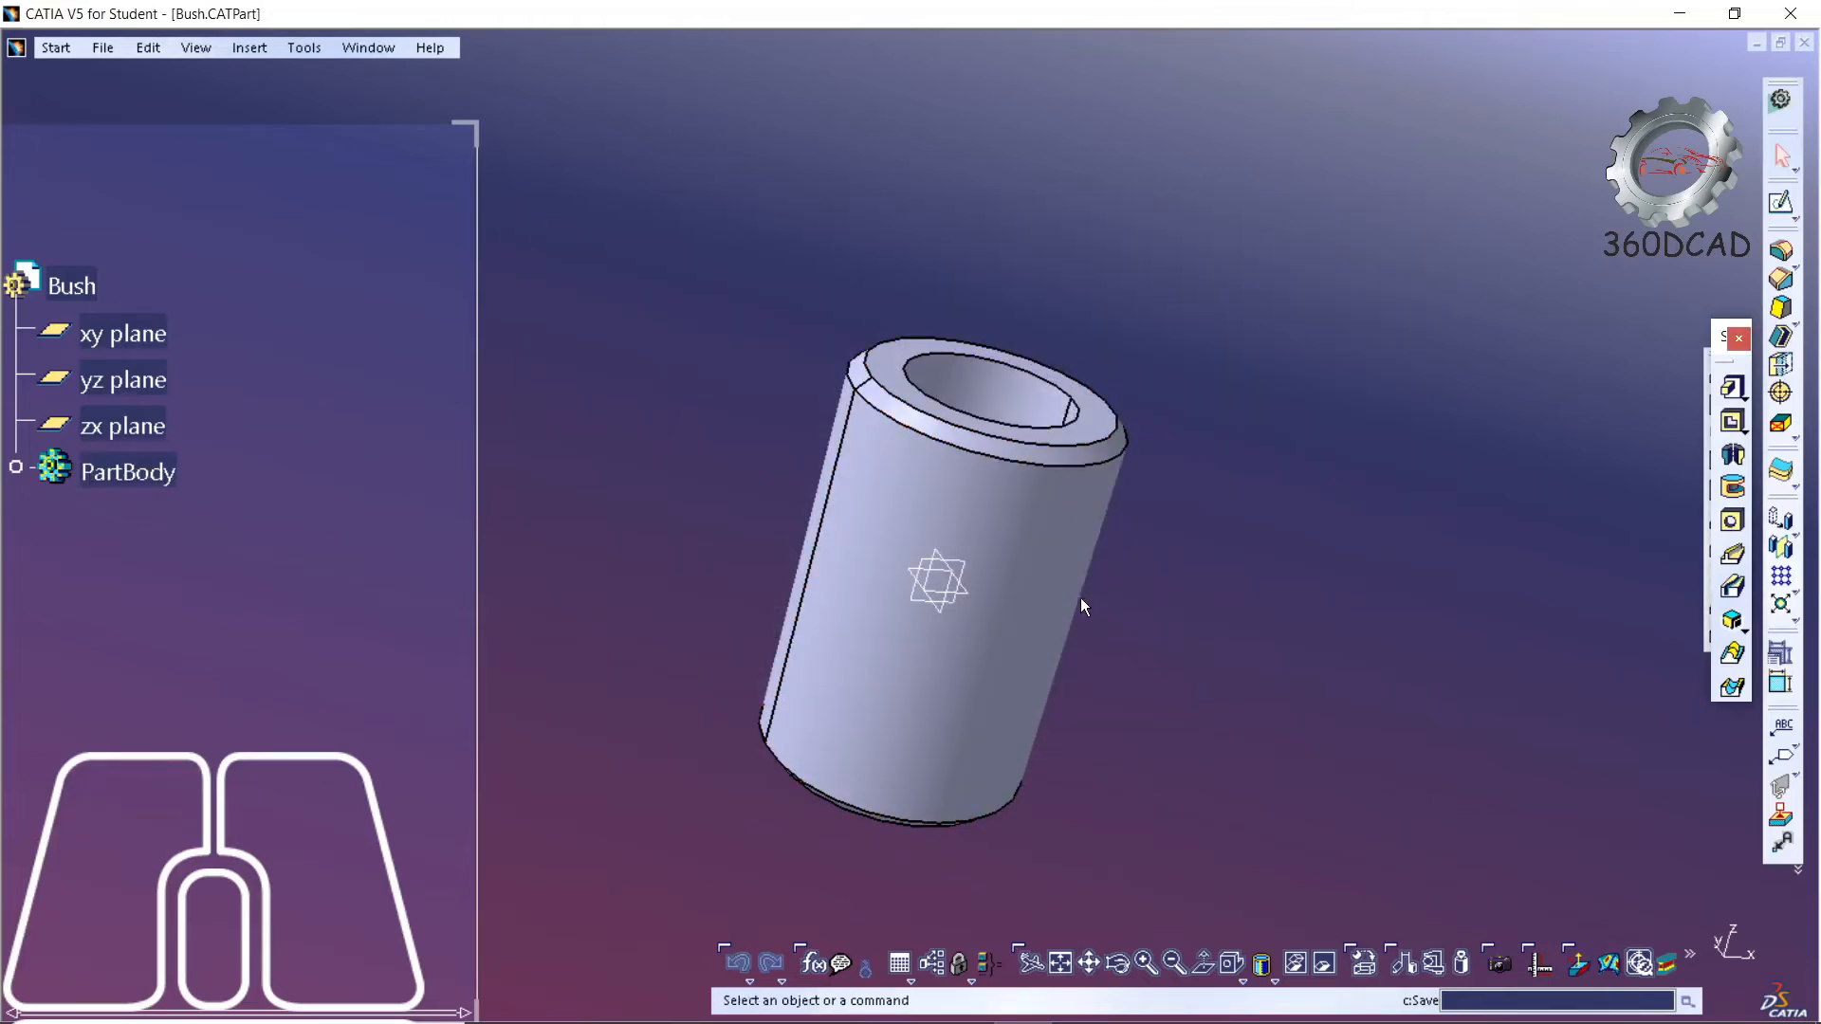
- Close the Bush, GuidePiller and Top Plate part documents
{"action": "left_click", "coordinate": [109, 53]}
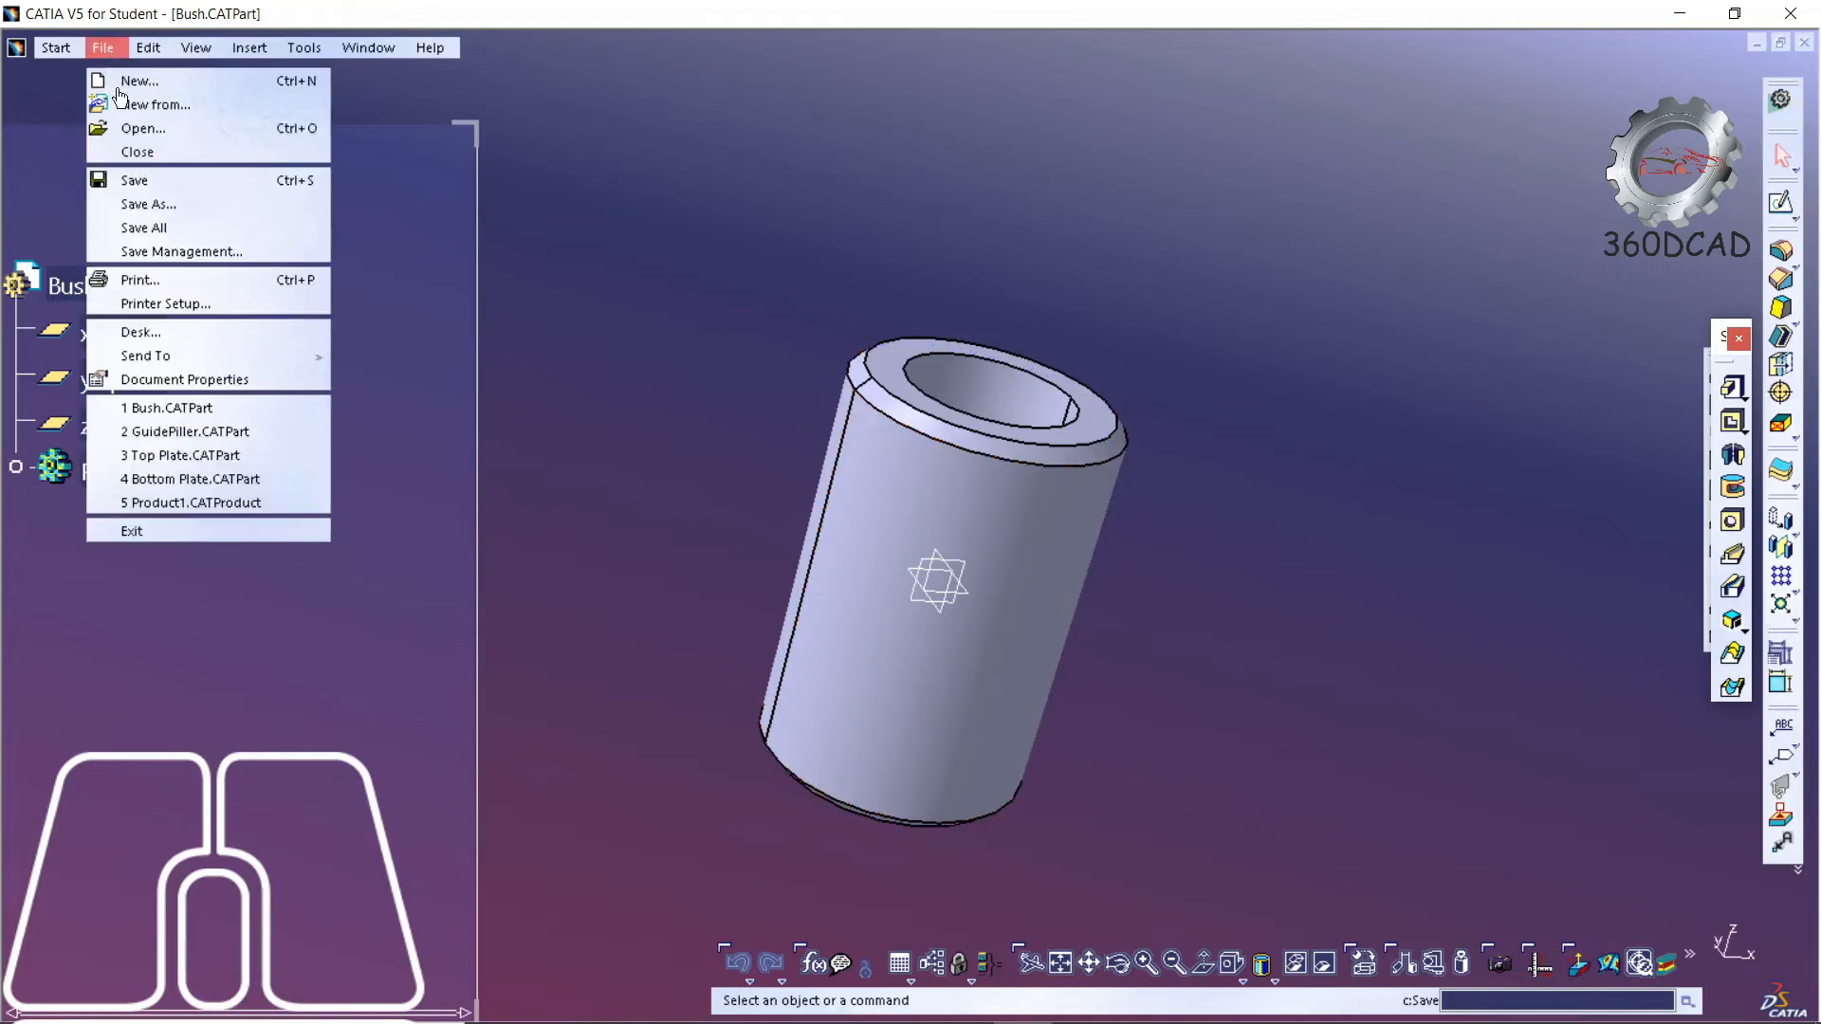
{"action": "left_click", "coordinate": [142, 128]}
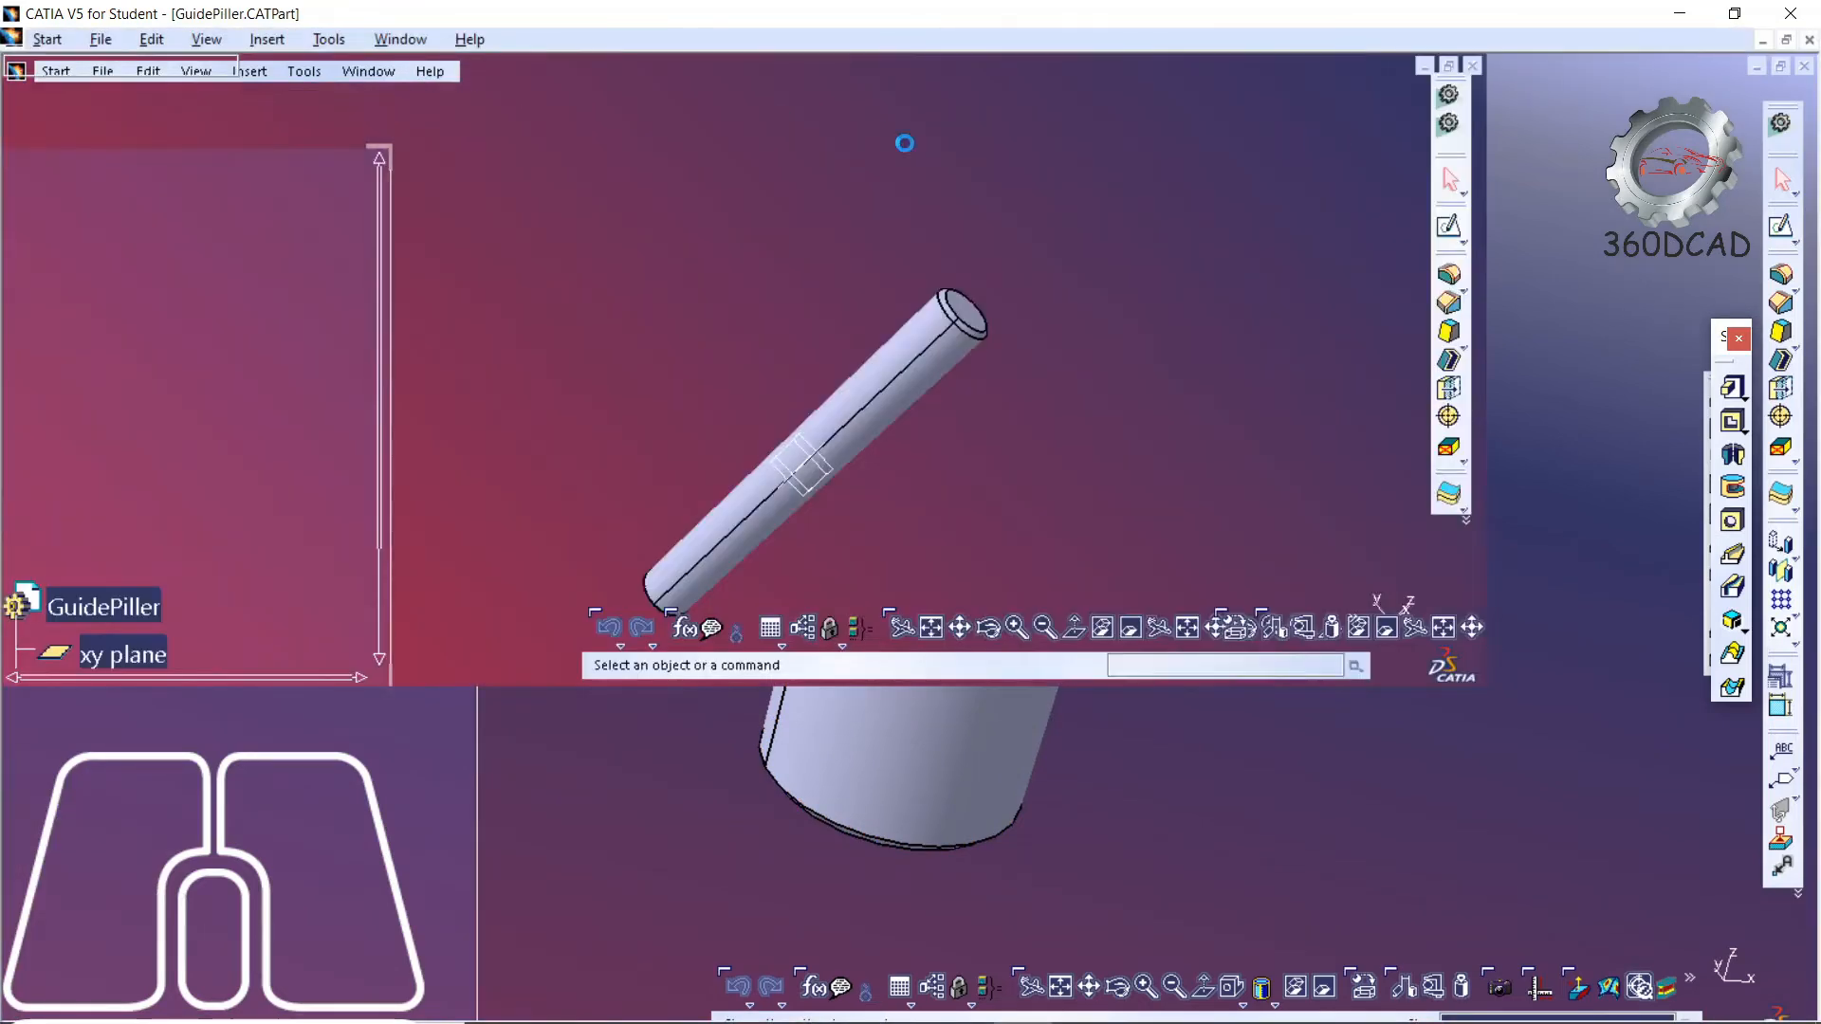
{"action": "left_click", "coordinate": [306, 48]}
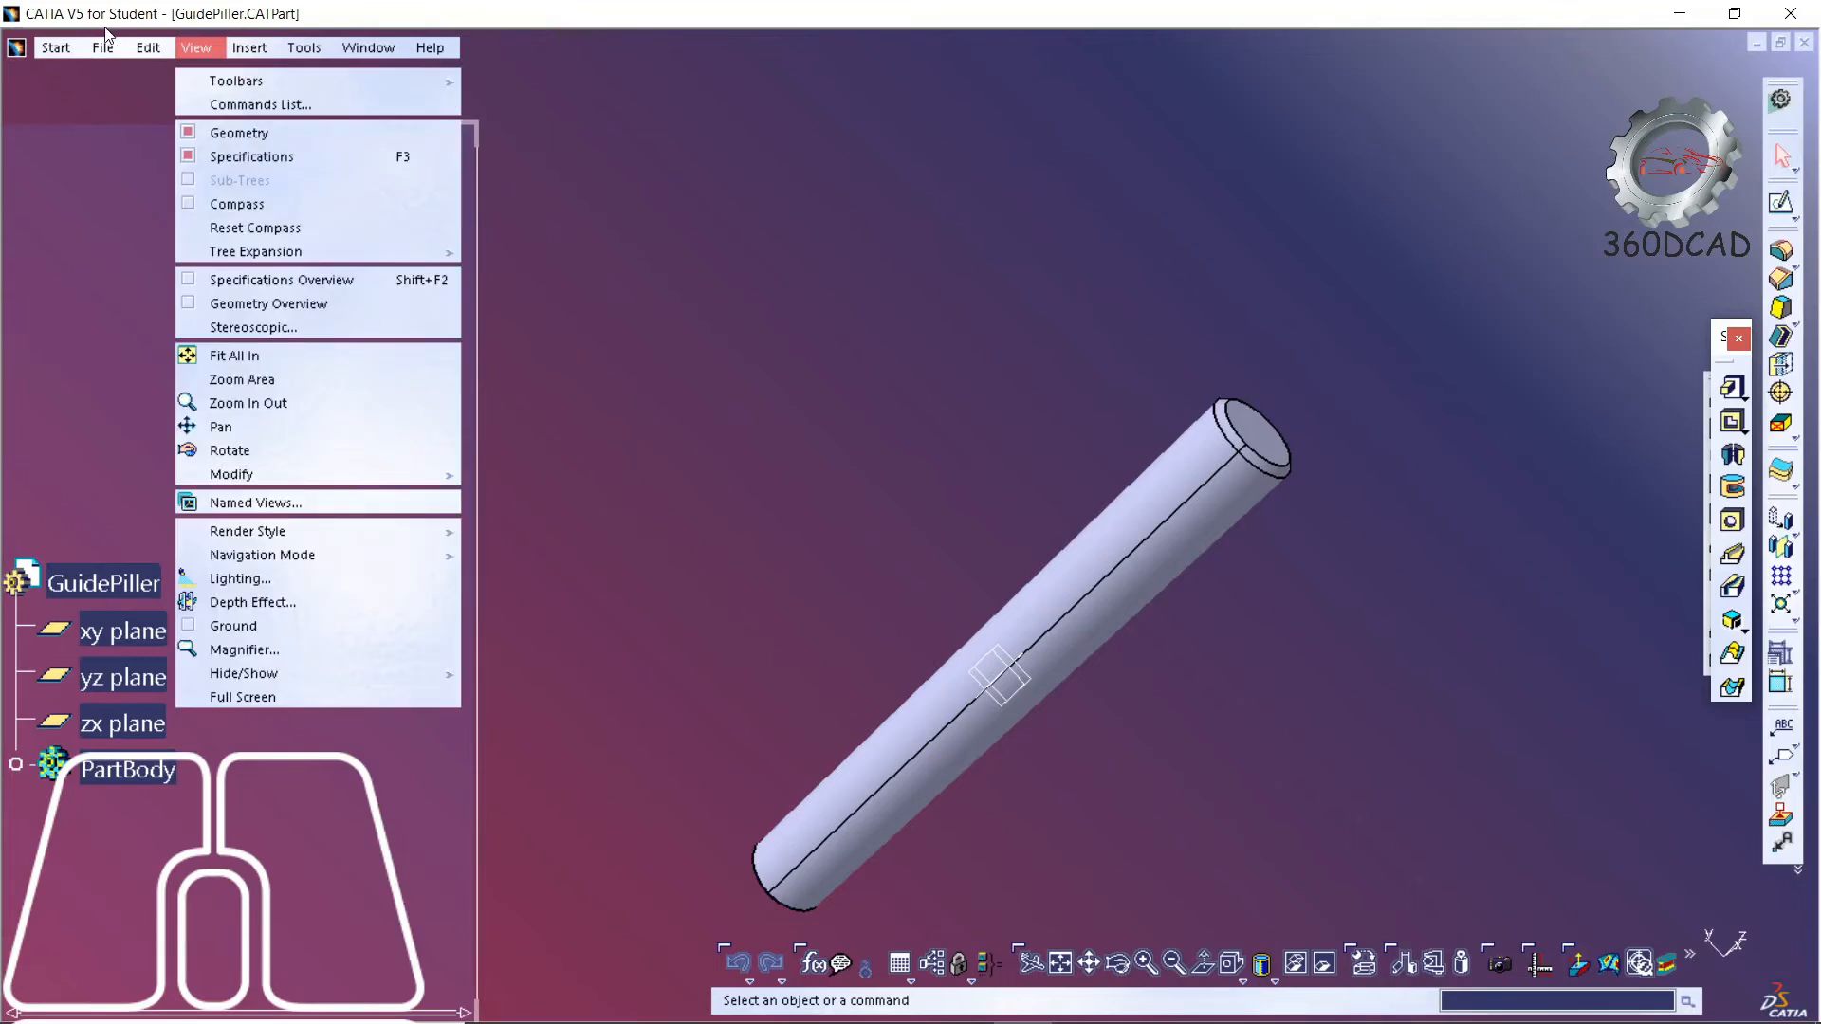
{"action": "mouse_move", "coordinate": [106, 45]}
{"action": "left_click", "coordinate": [152, 153]}
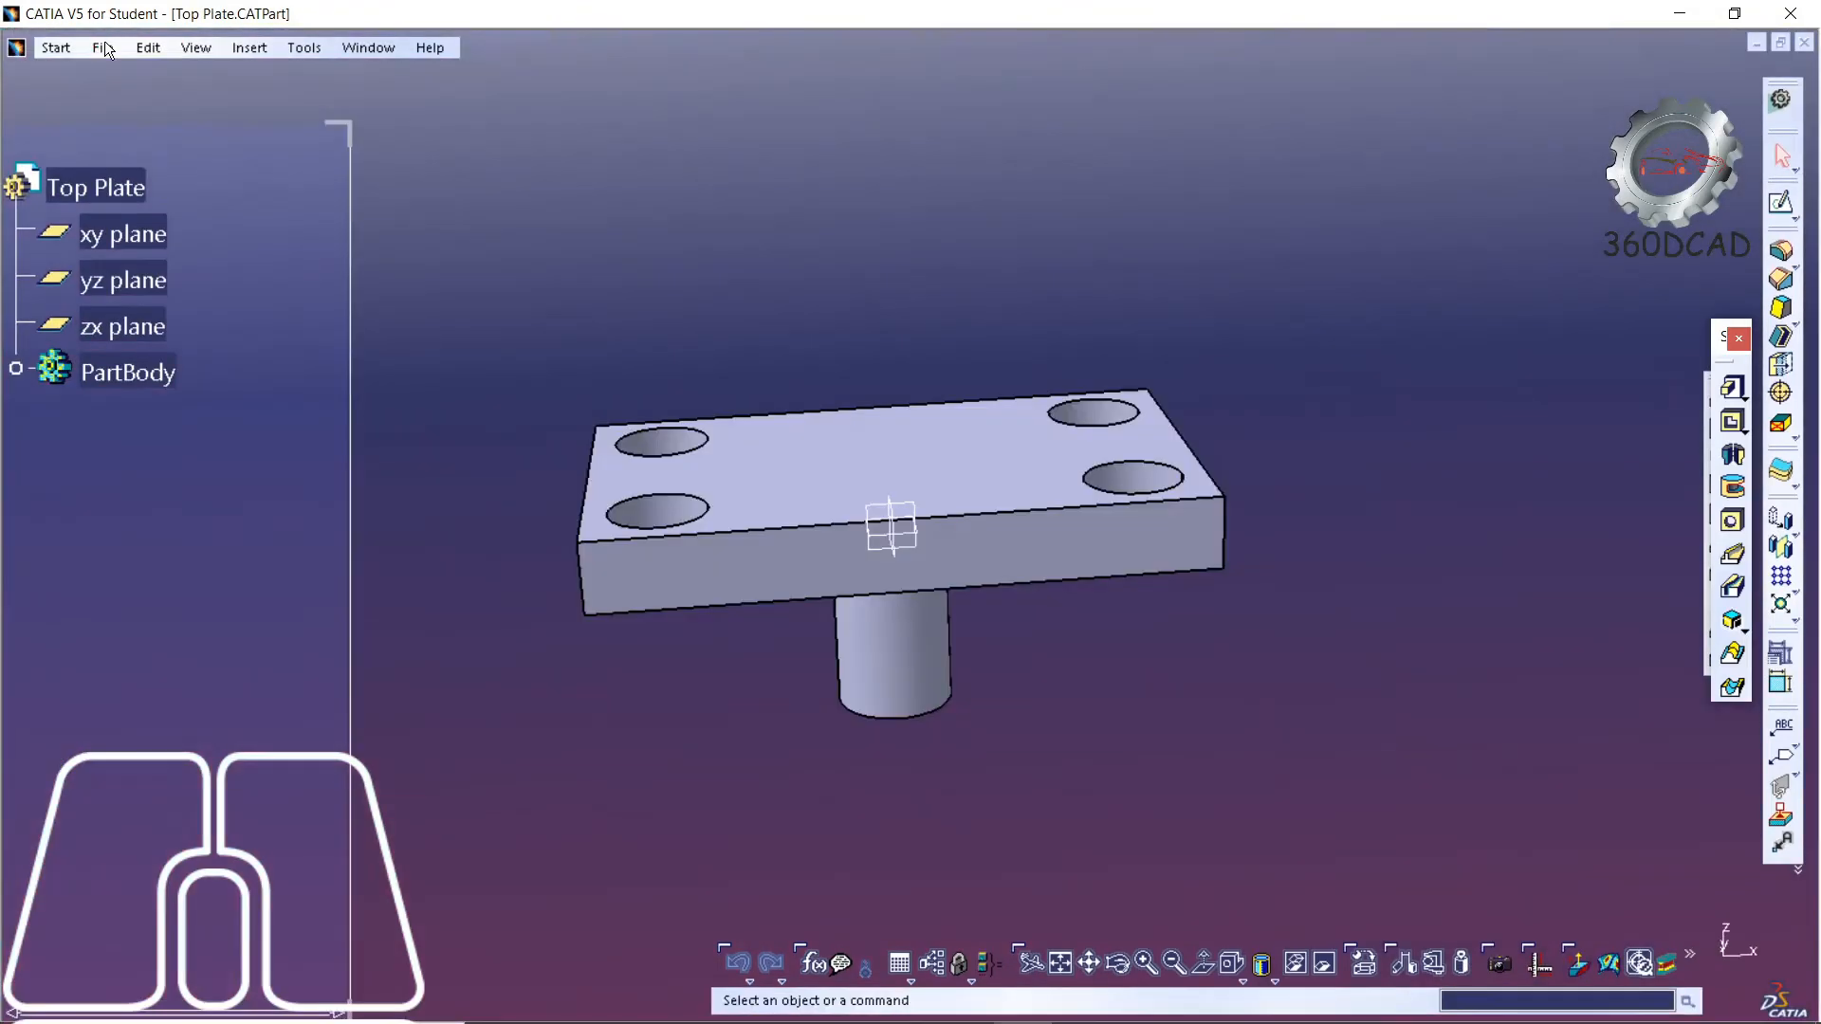
{"action": "left_click", "coordinate": [103, 48]}
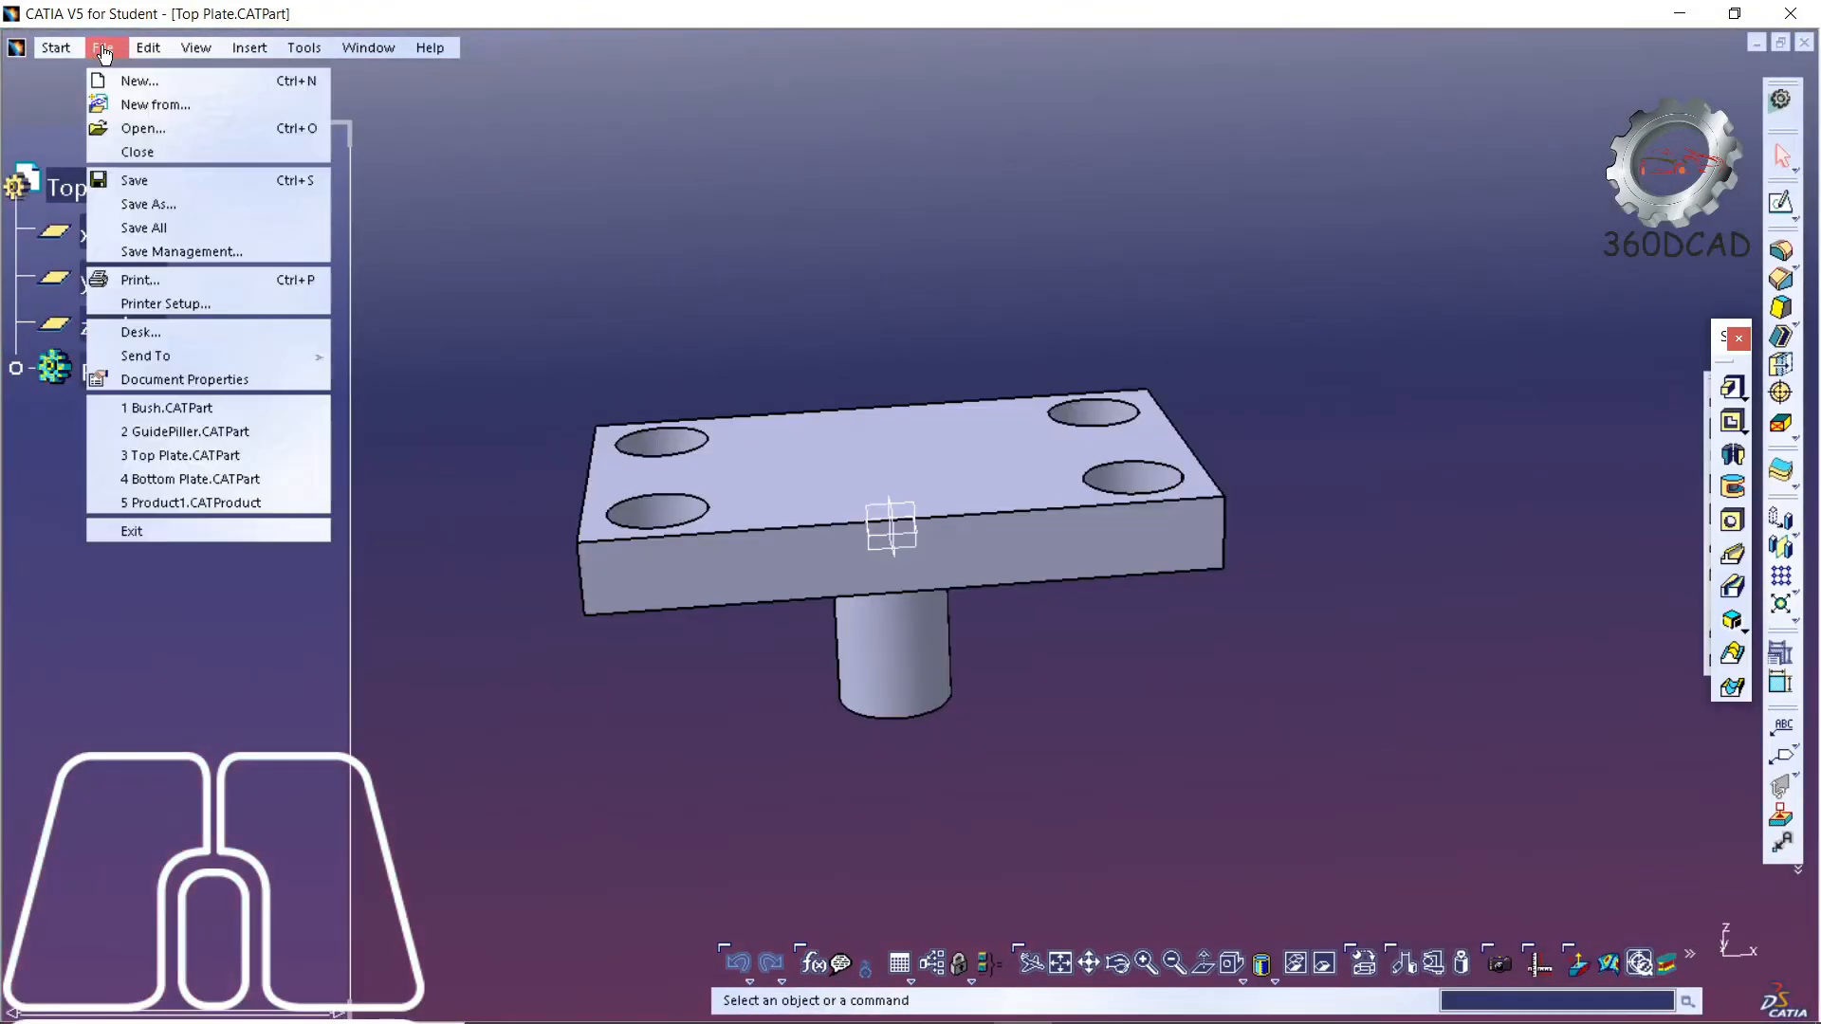
{"action": "left_click", "coordinate": [147, 153]}
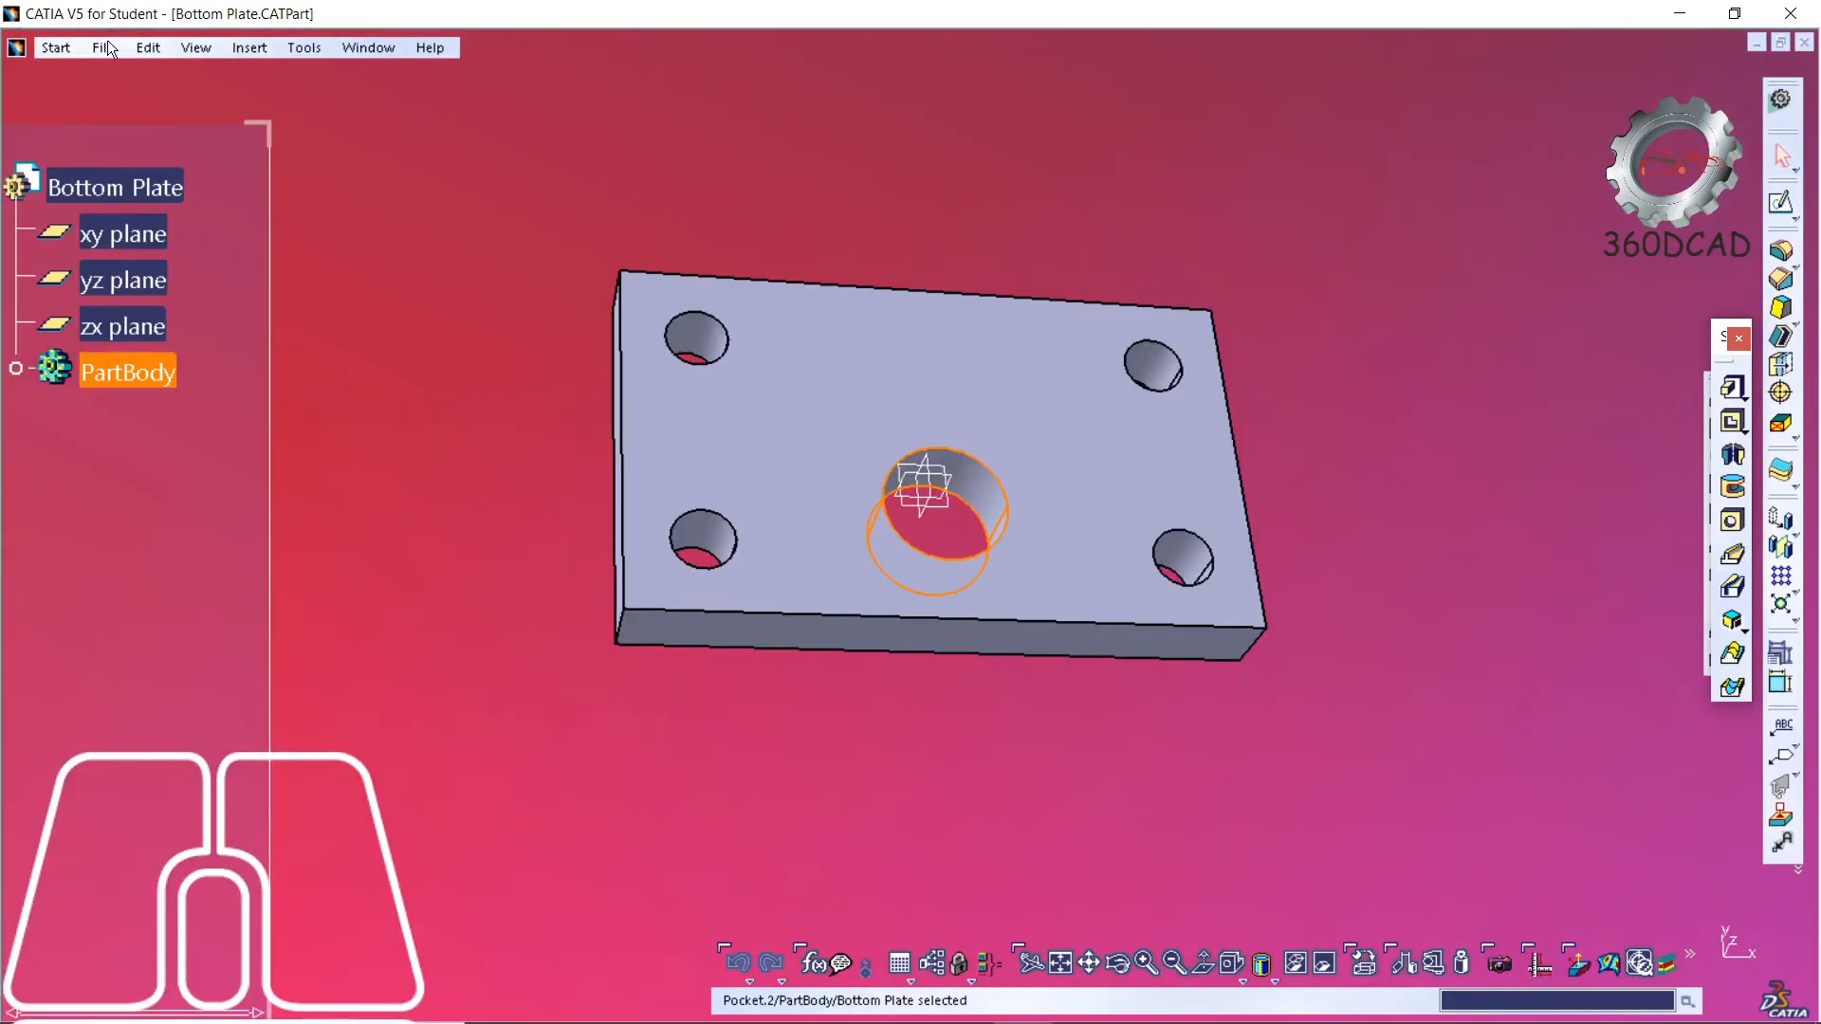
- Save the Bottom Plate part and close its document
{"action": "left_click", "coordinate": [106, 47]}
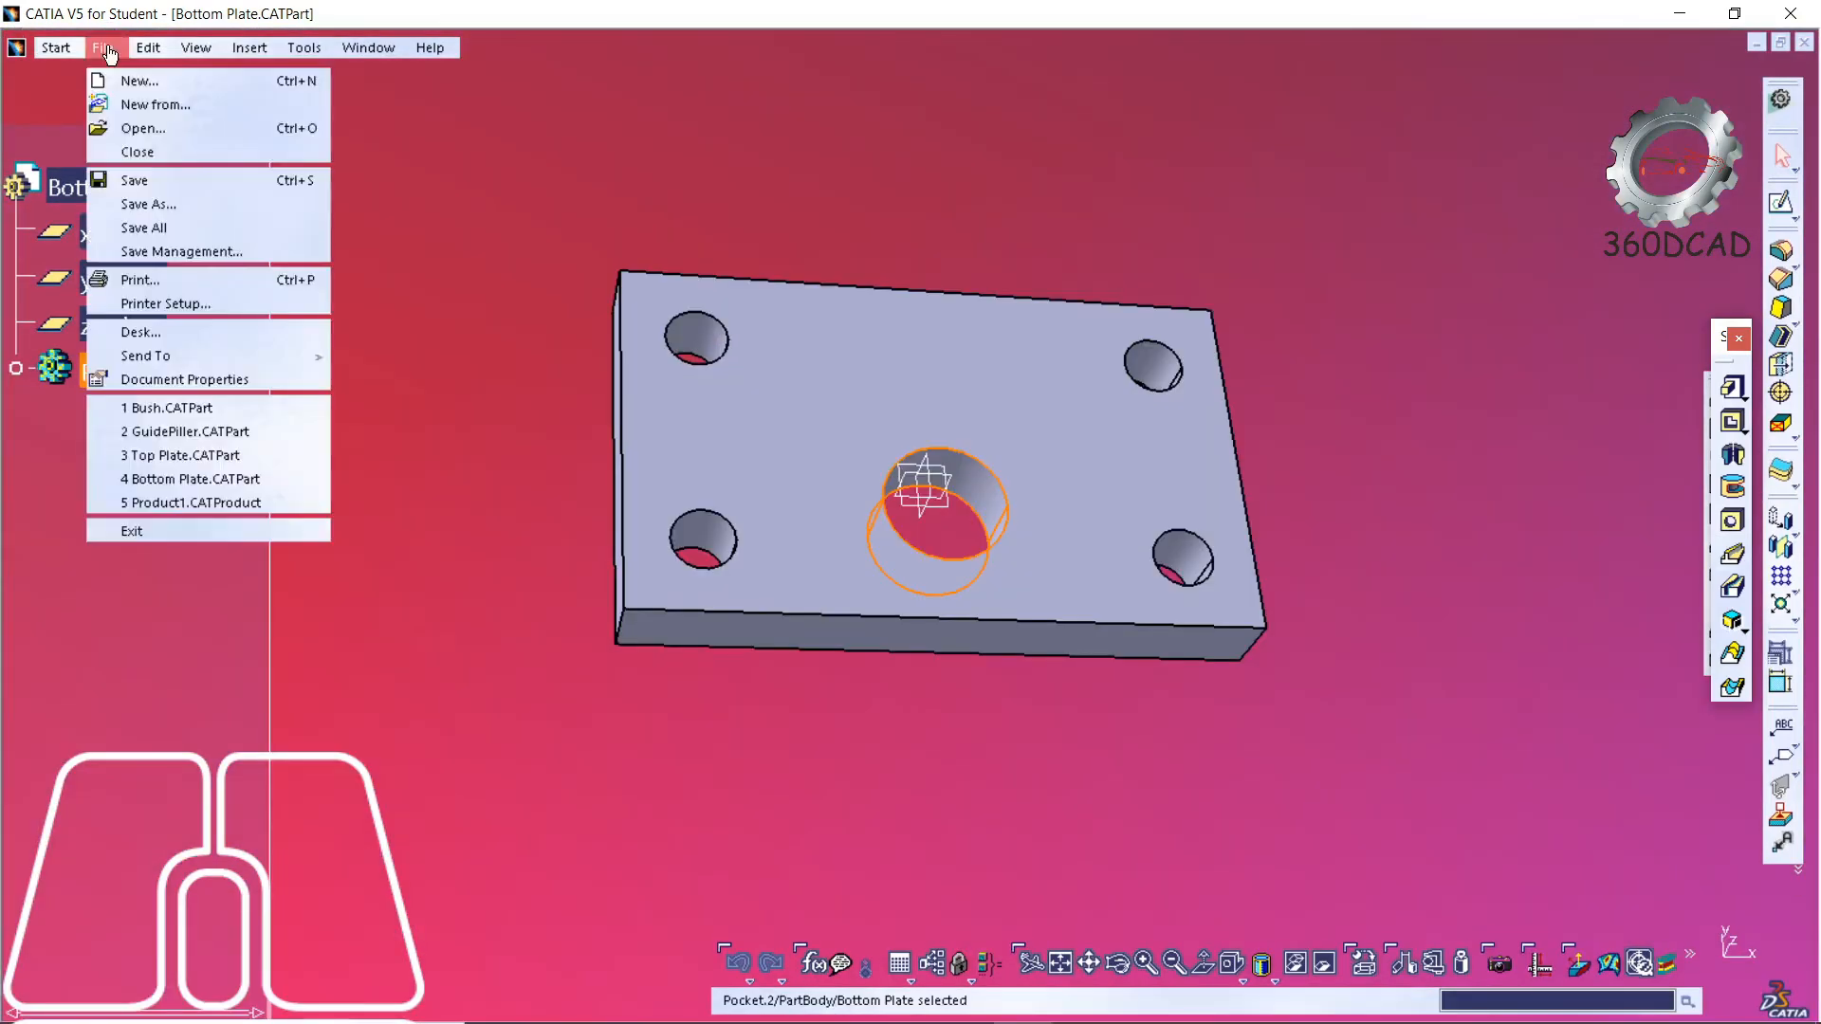
{"action": "left_click", "coordinate": [133, 182]}
{"action": "left_click", "coordinate": [103, 47]}
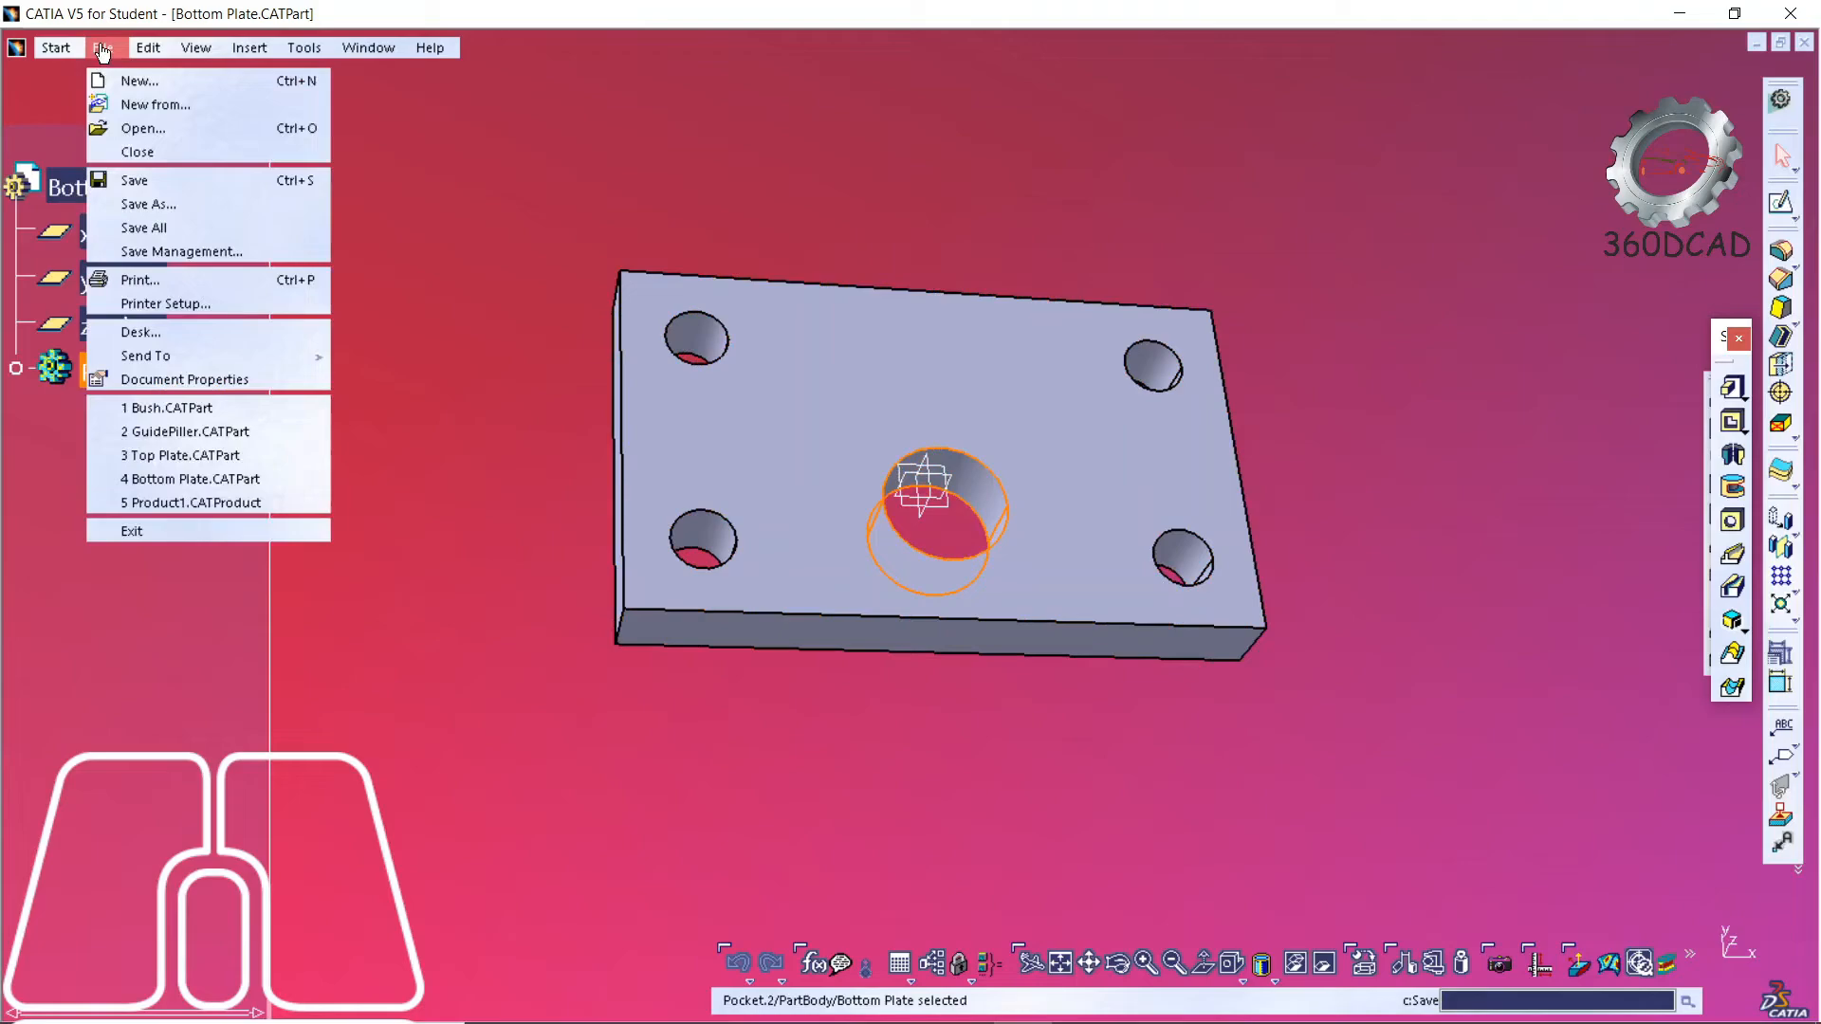
{"action": "left_click", "coordinate": [152, 148]}
- Create a new product in the Assembly Design workbench
{"action": "left_click", "coordinate": [28, 39]}
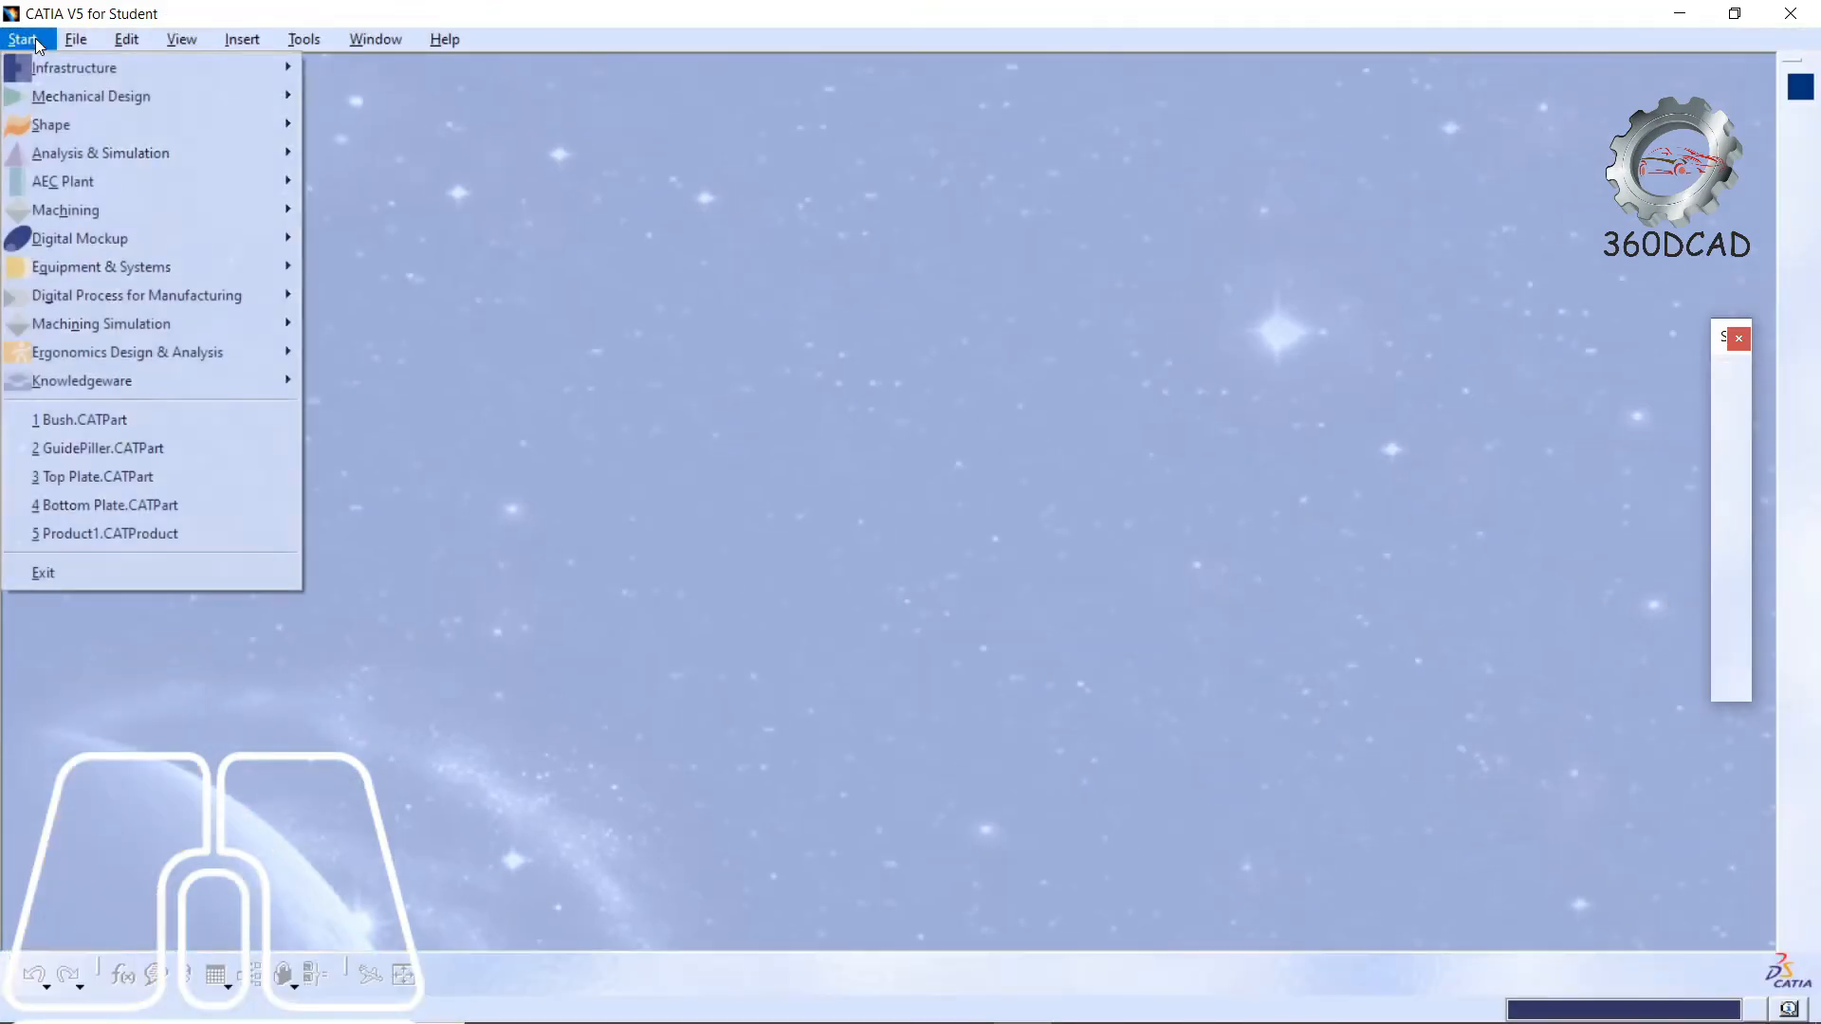
{"action": "mouse_move", "coordinate": [81, 96]}
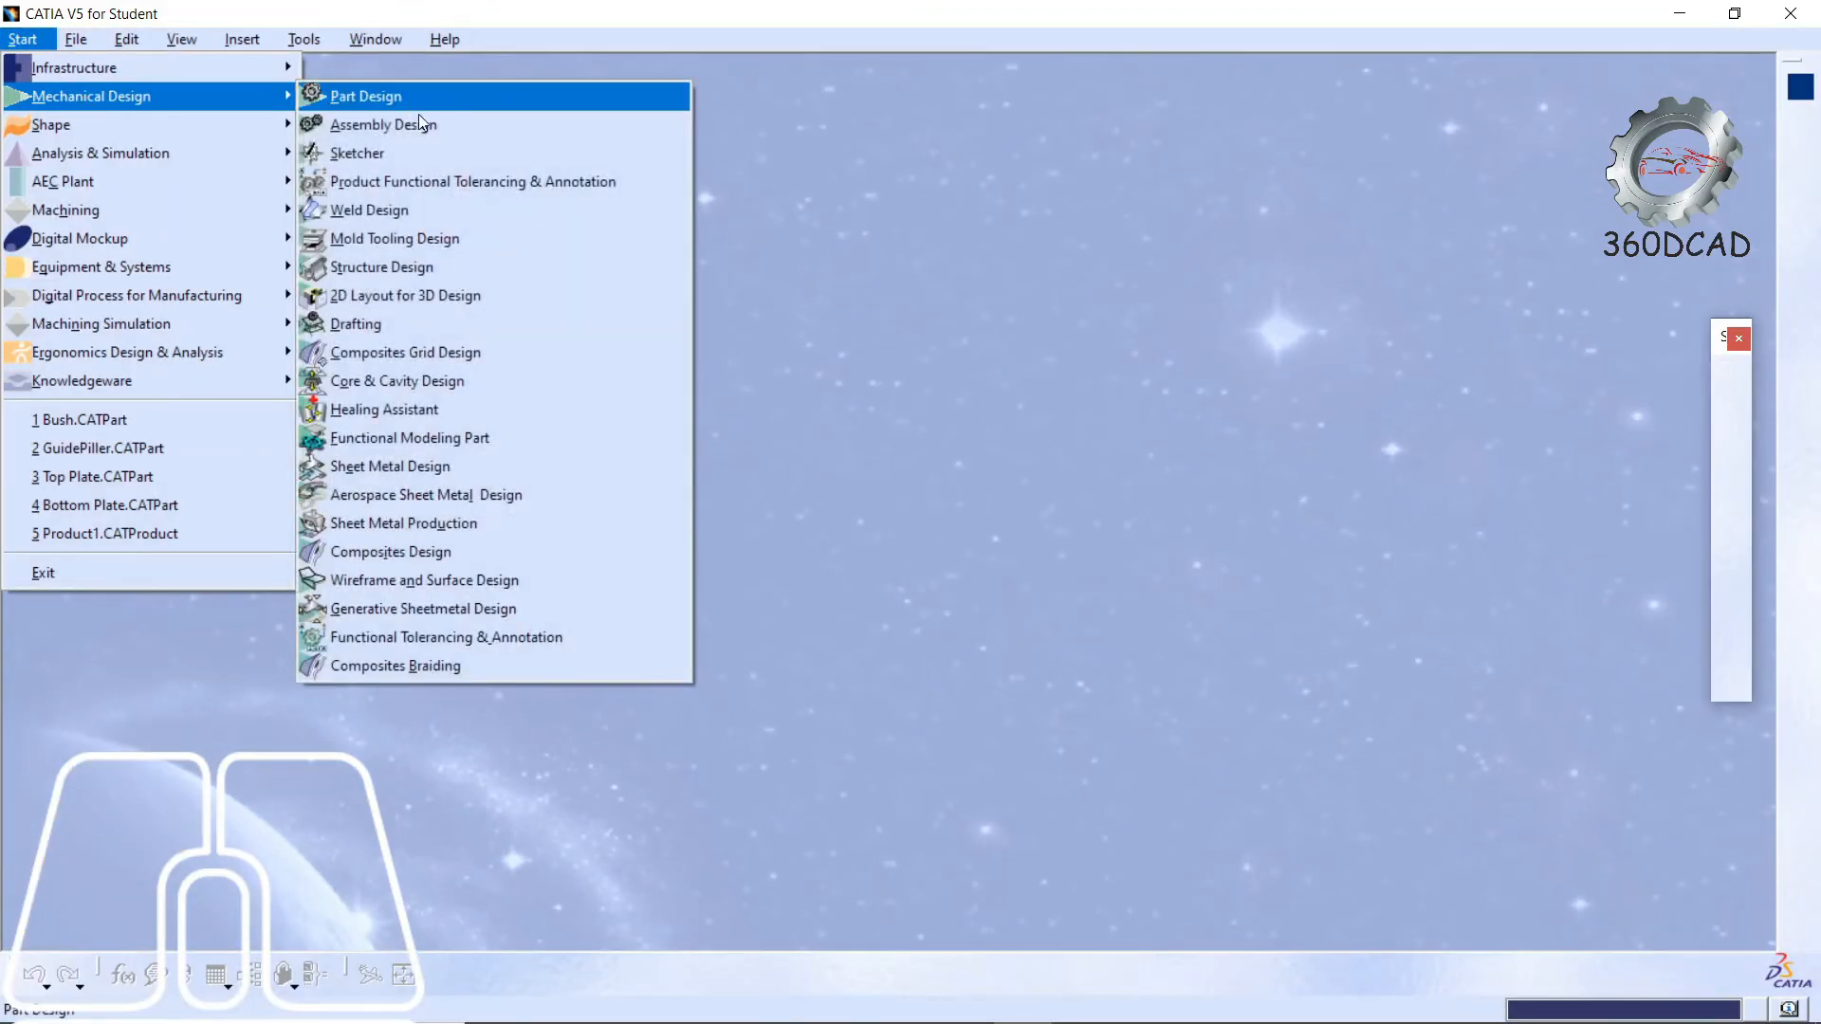
{"action": "left_click", "coordinate": [419, 121]}
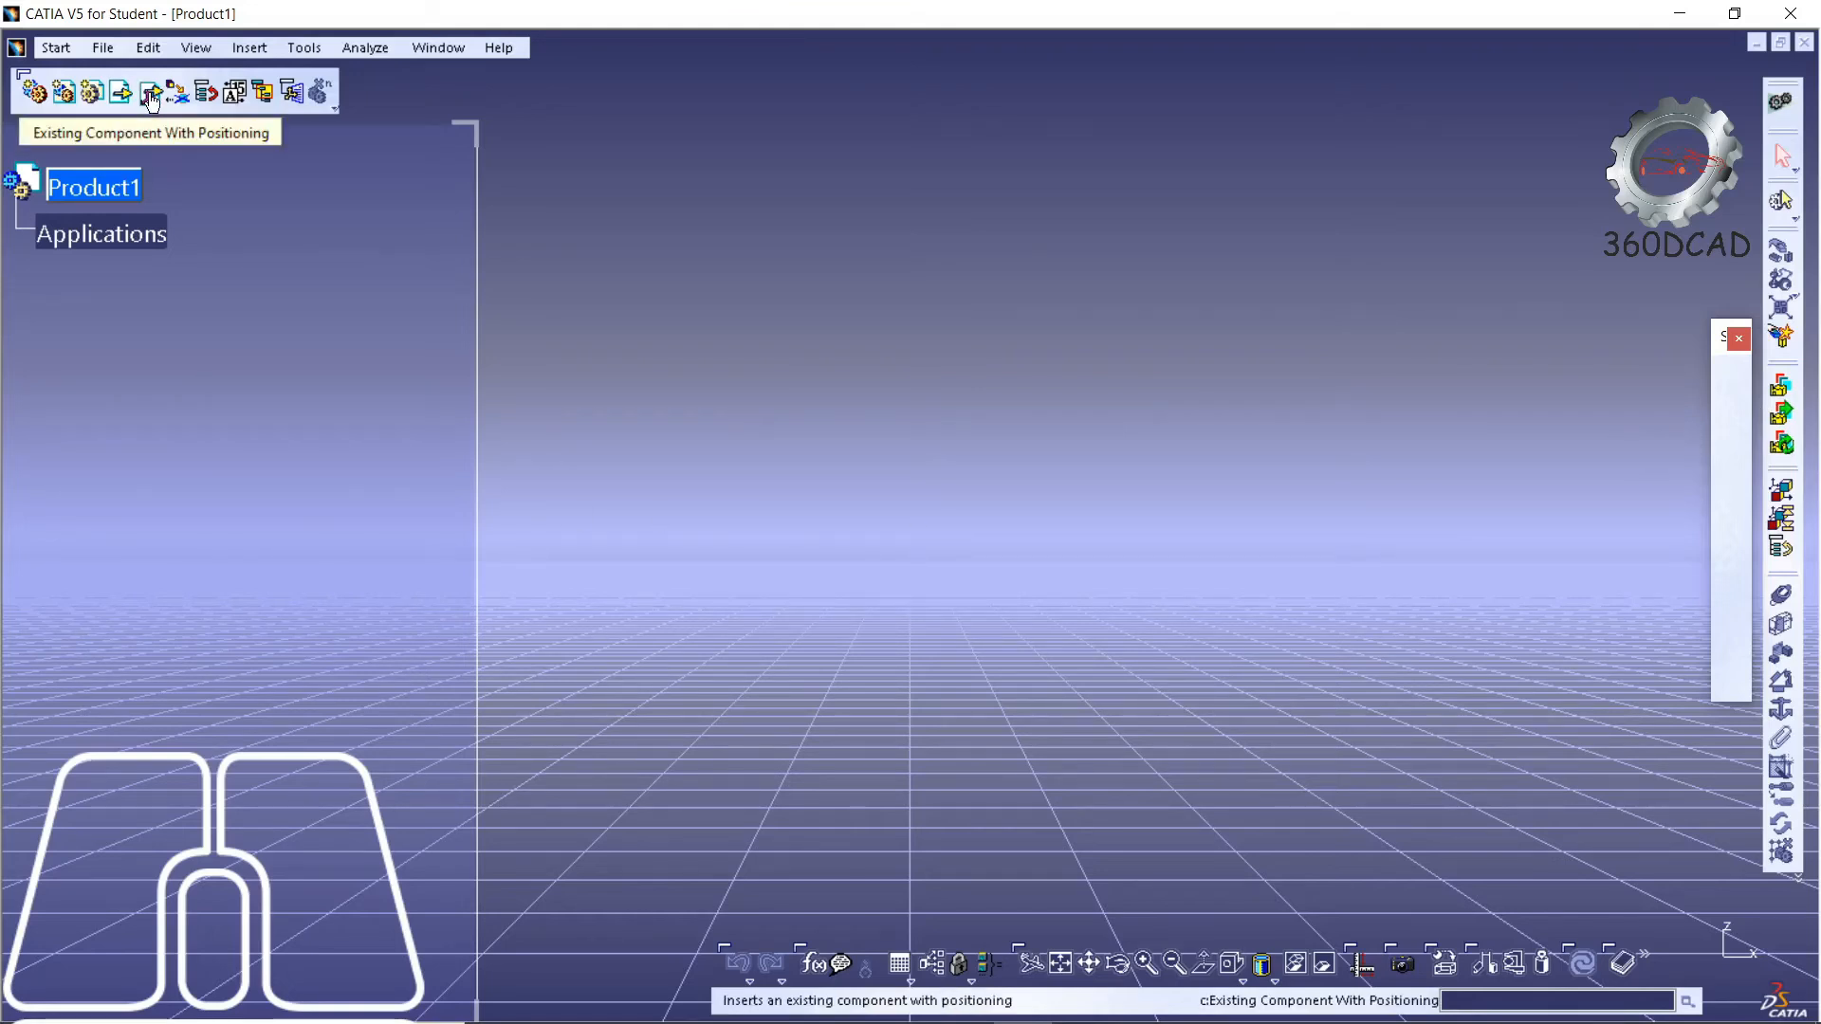
{"action": "left_click", "coordinate": [250, 49]}
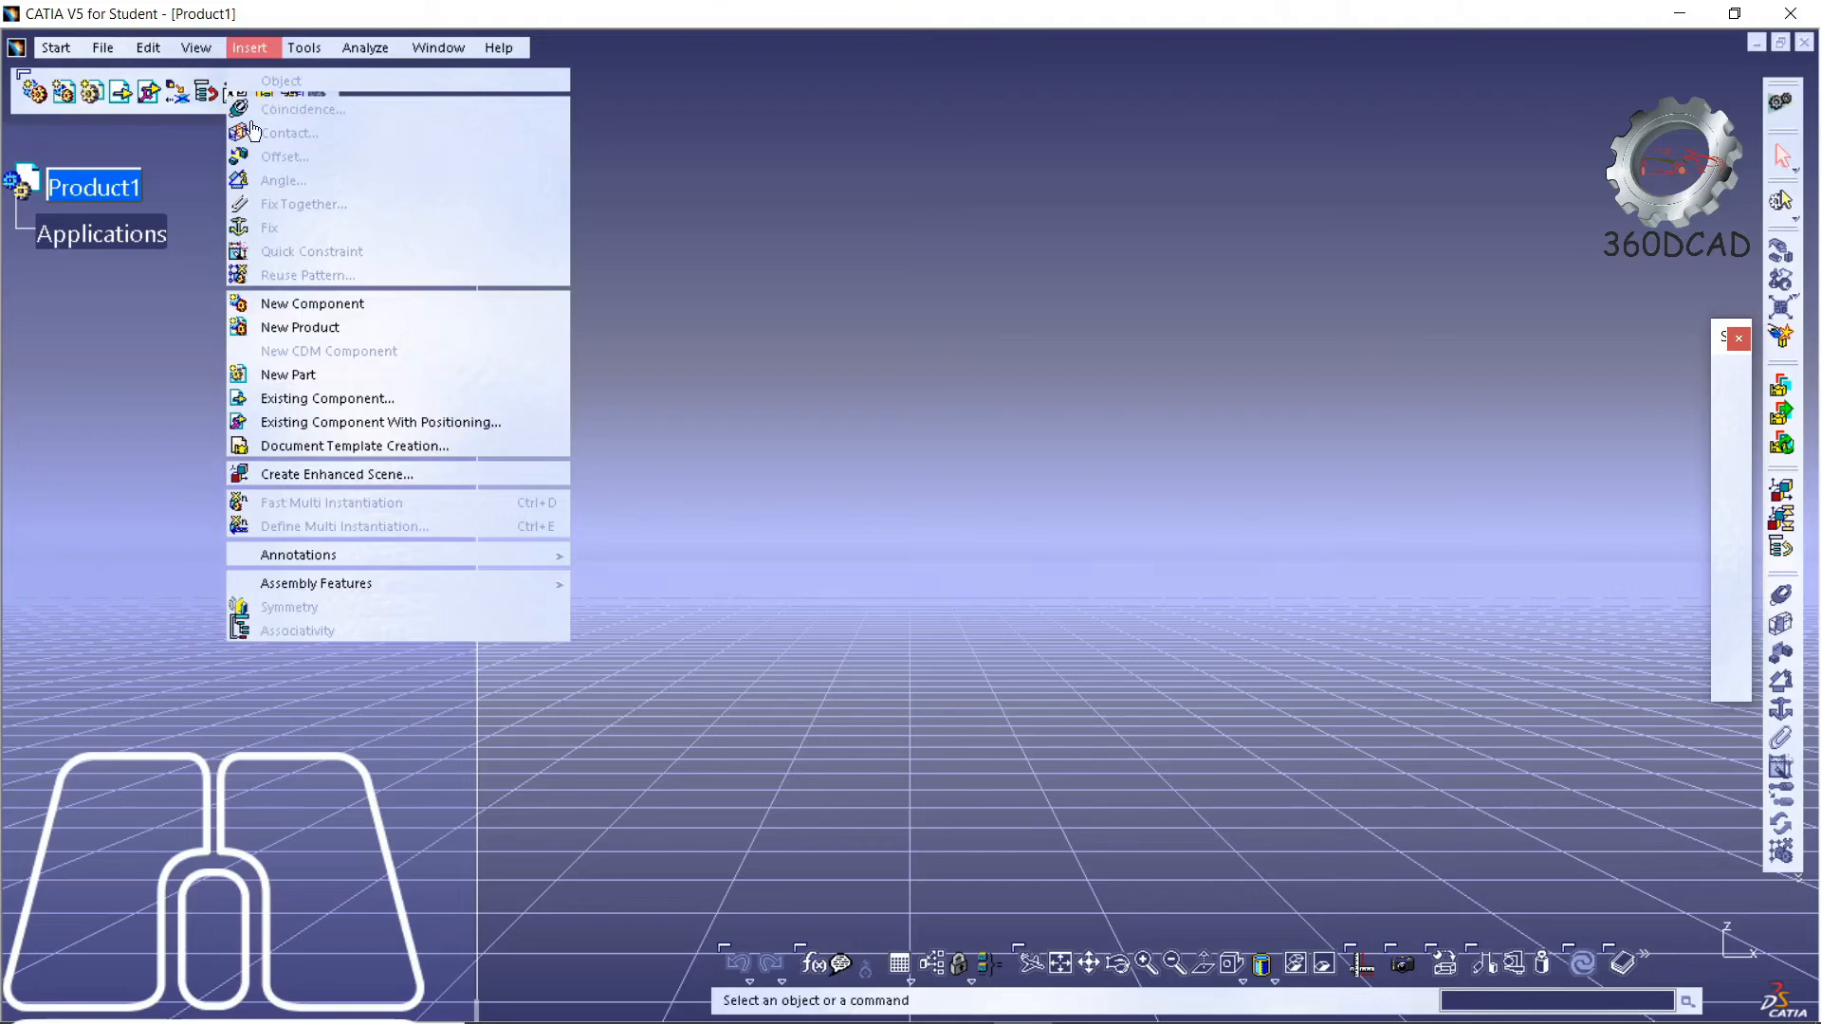
{"action": "left_click", "coordinate": [908, 106]}
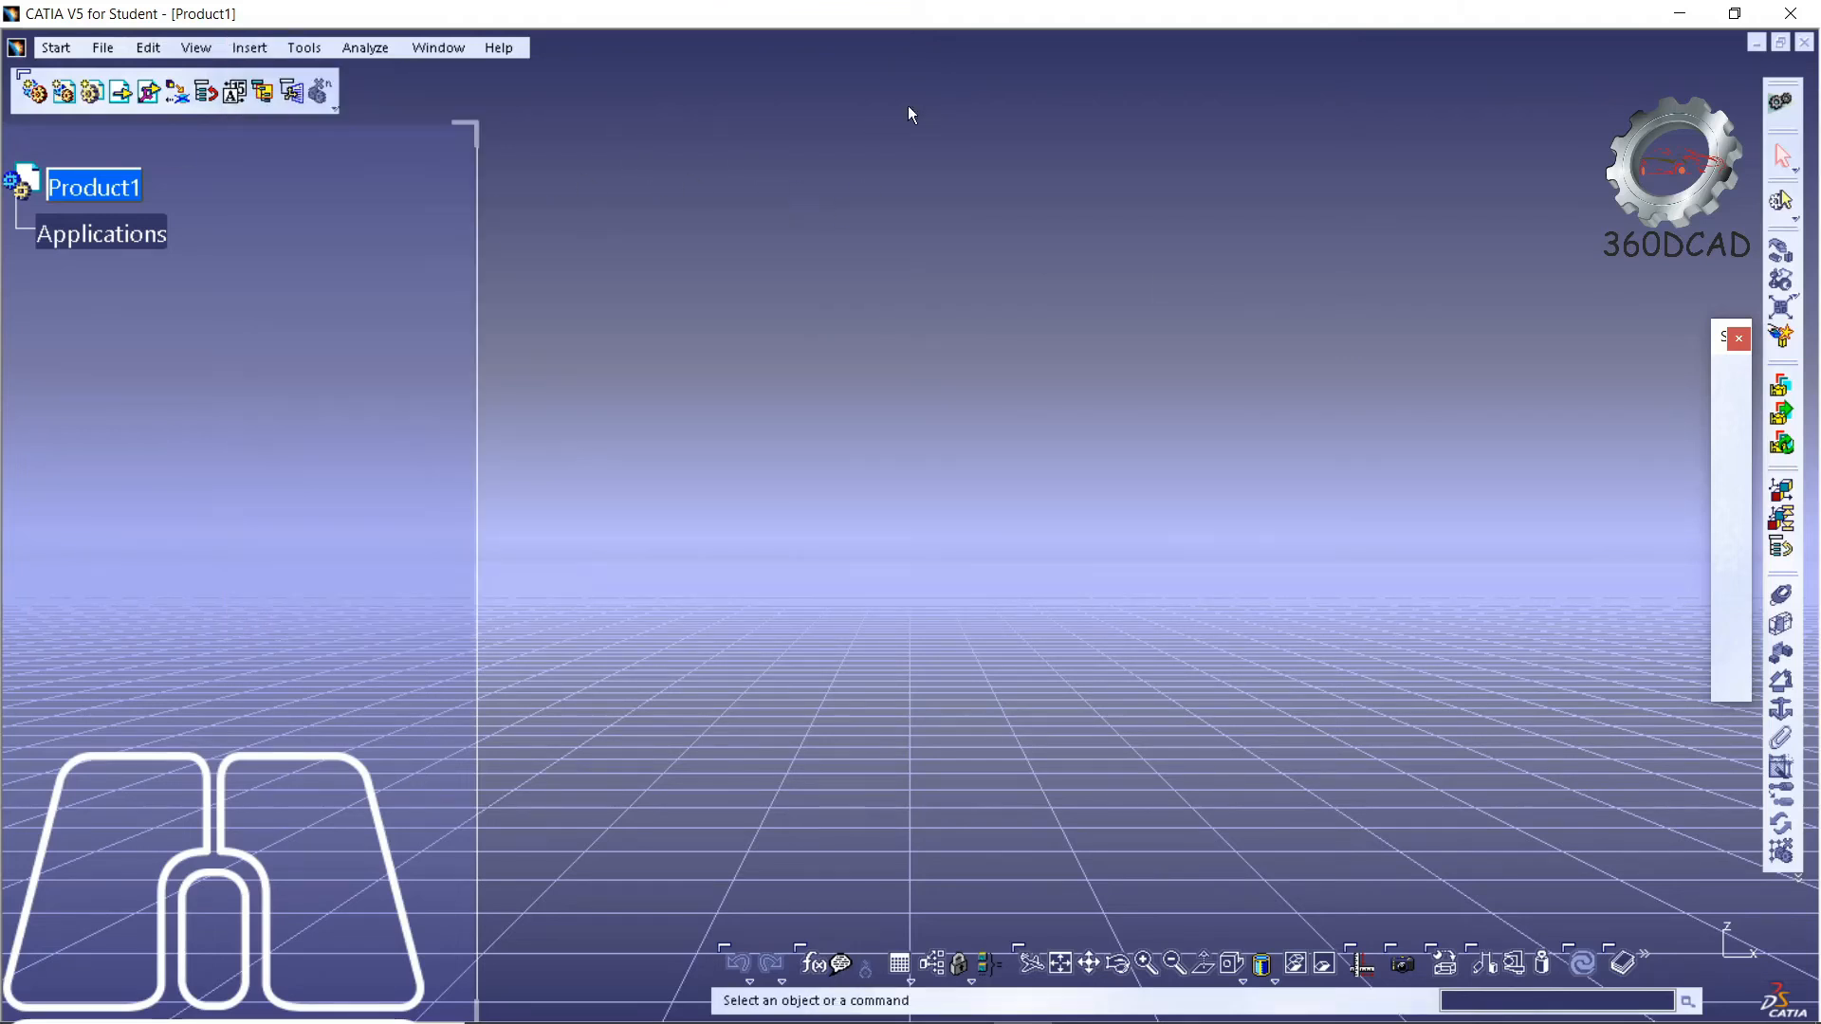
- Insert the existing Bottom Plate part from the Press tool folder into the product
{"action": "left_click", "coordinate": [124, 93]}
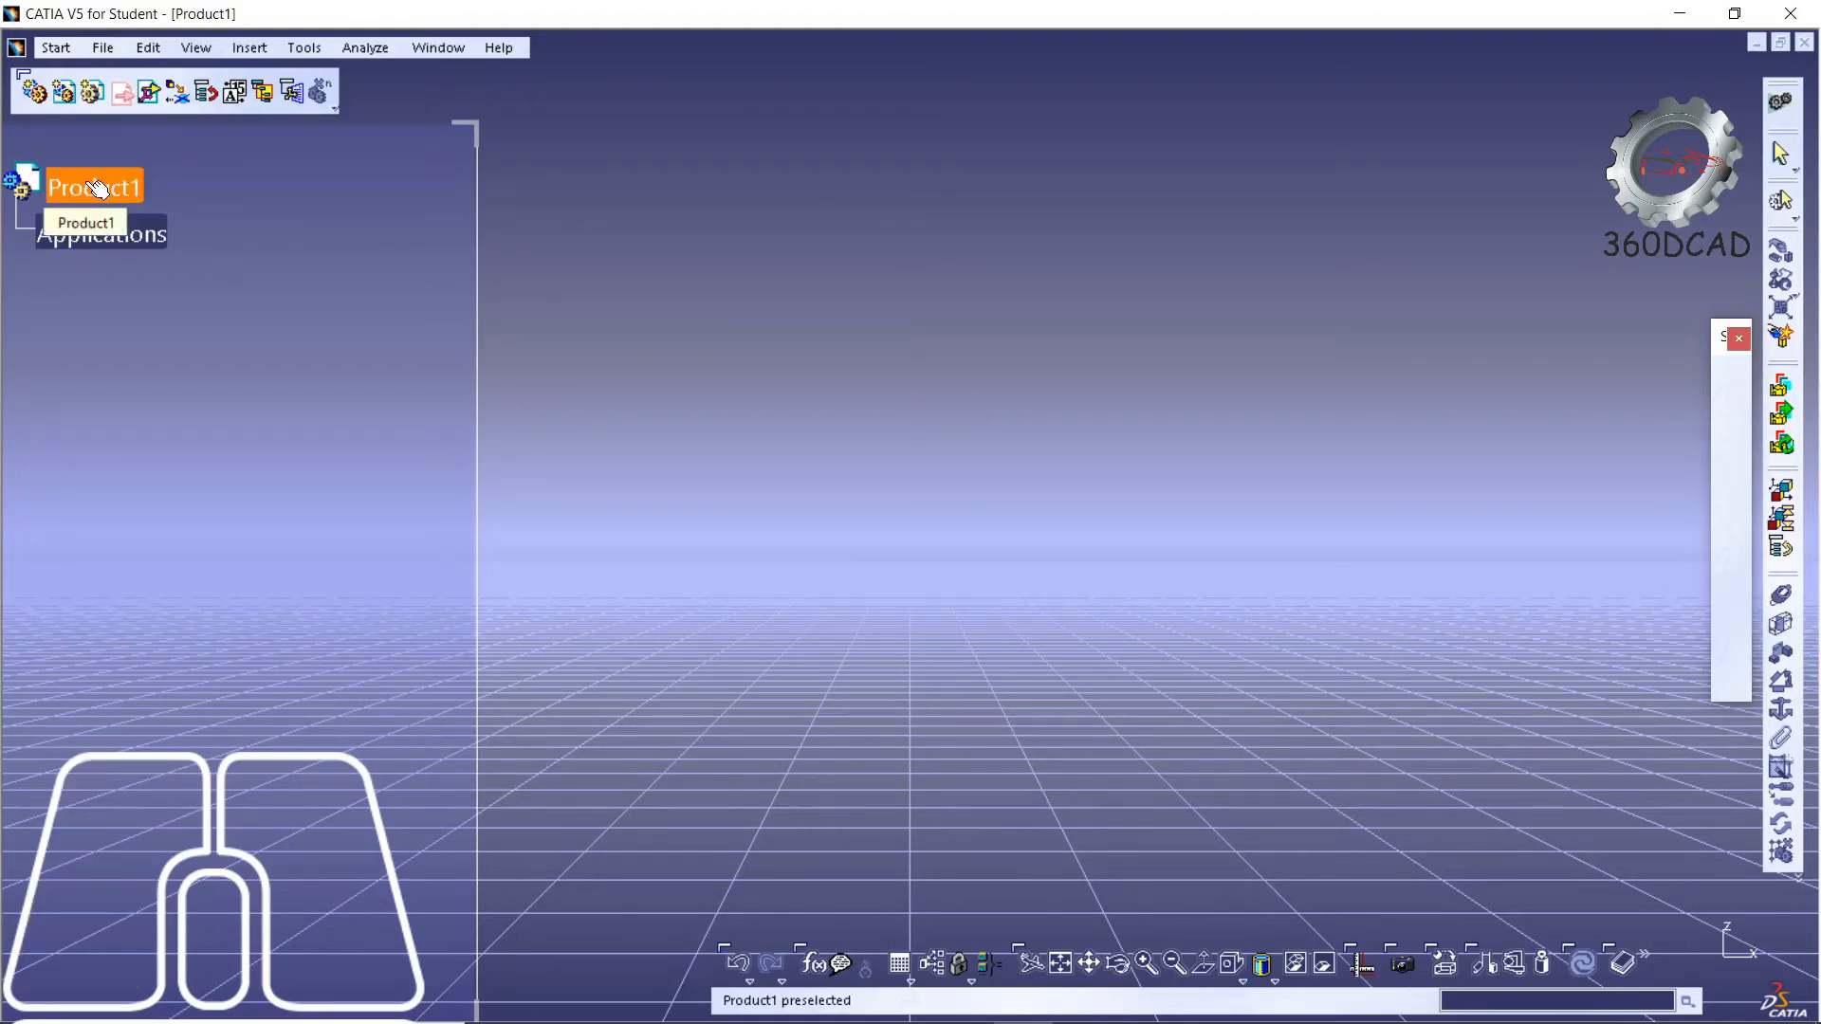
{"action": "left_click", "coordinate": [98, 187]}
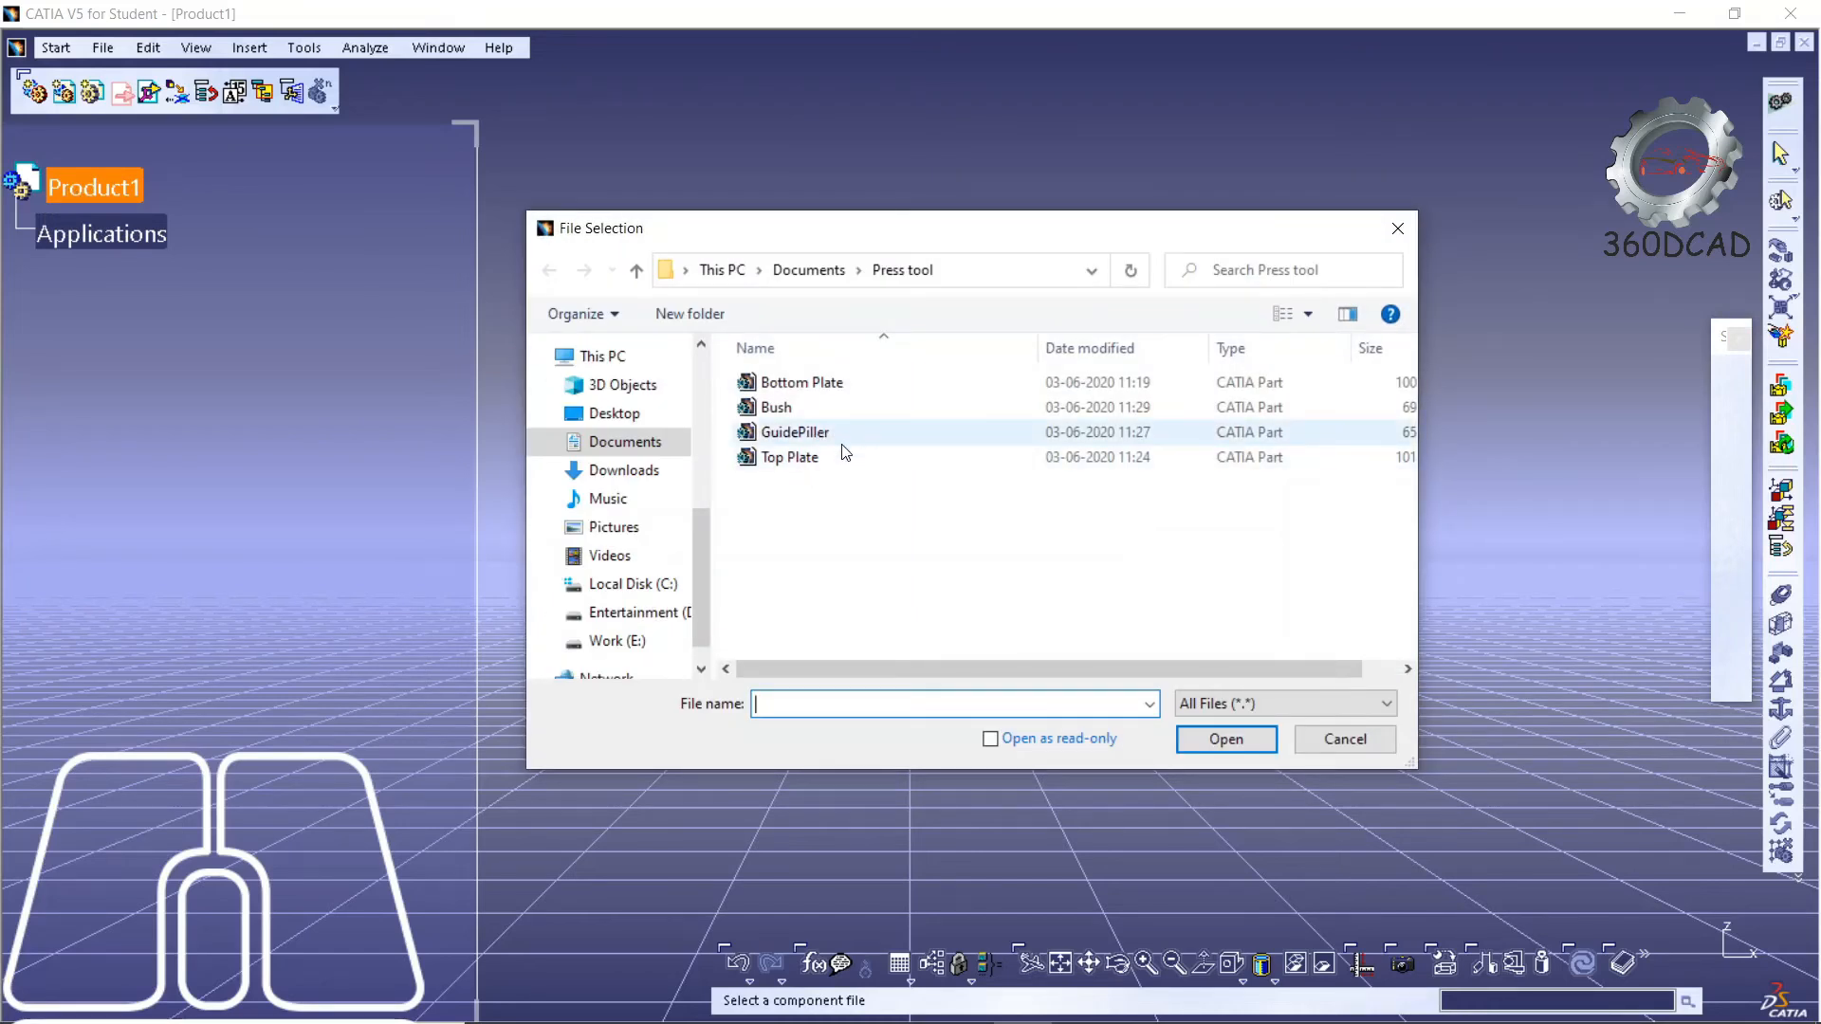
{"action": "left_click", "coordinate": [825, 385]}
{"action": "left_click", "coordinate": [1216, 740]}
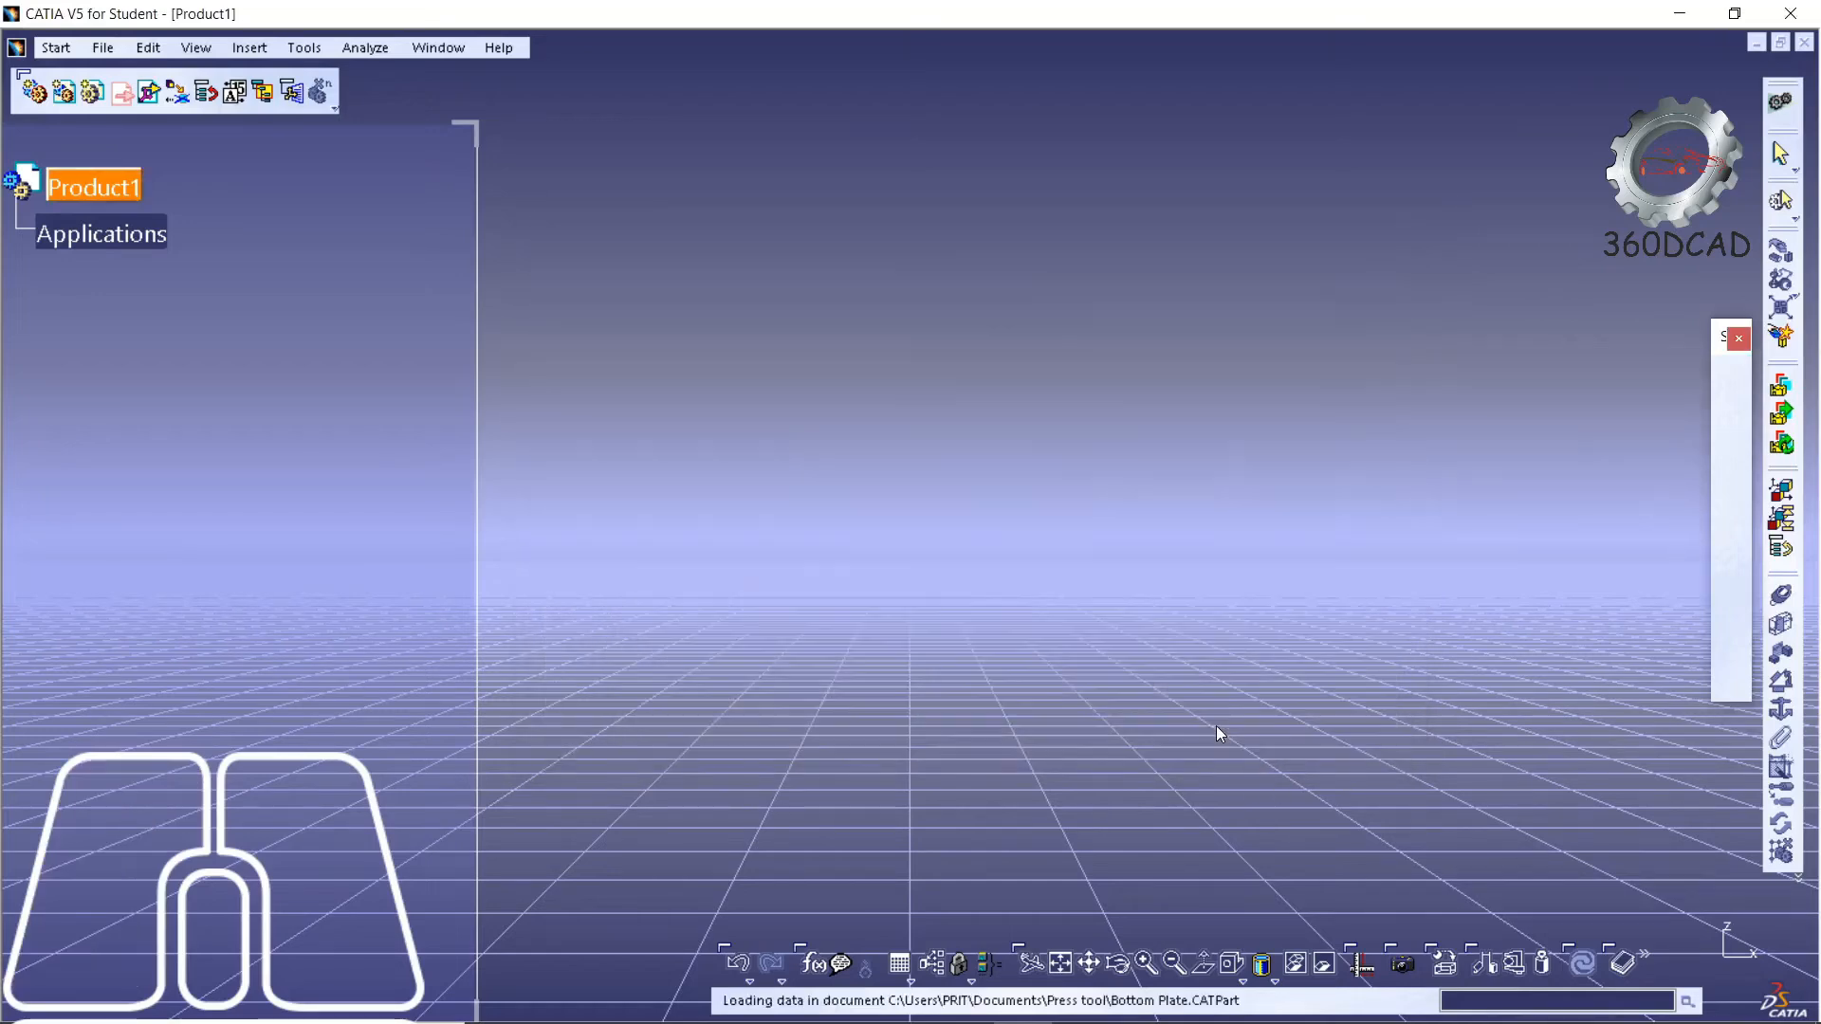
- Turn off the display of the ground grid in the 3D view
{"action": "middle_click_drag", "start_coordinate": [1100, 653], "coordinate": [1083, 835]}
{"action": "left_click", "coordinate": [197, 48]}
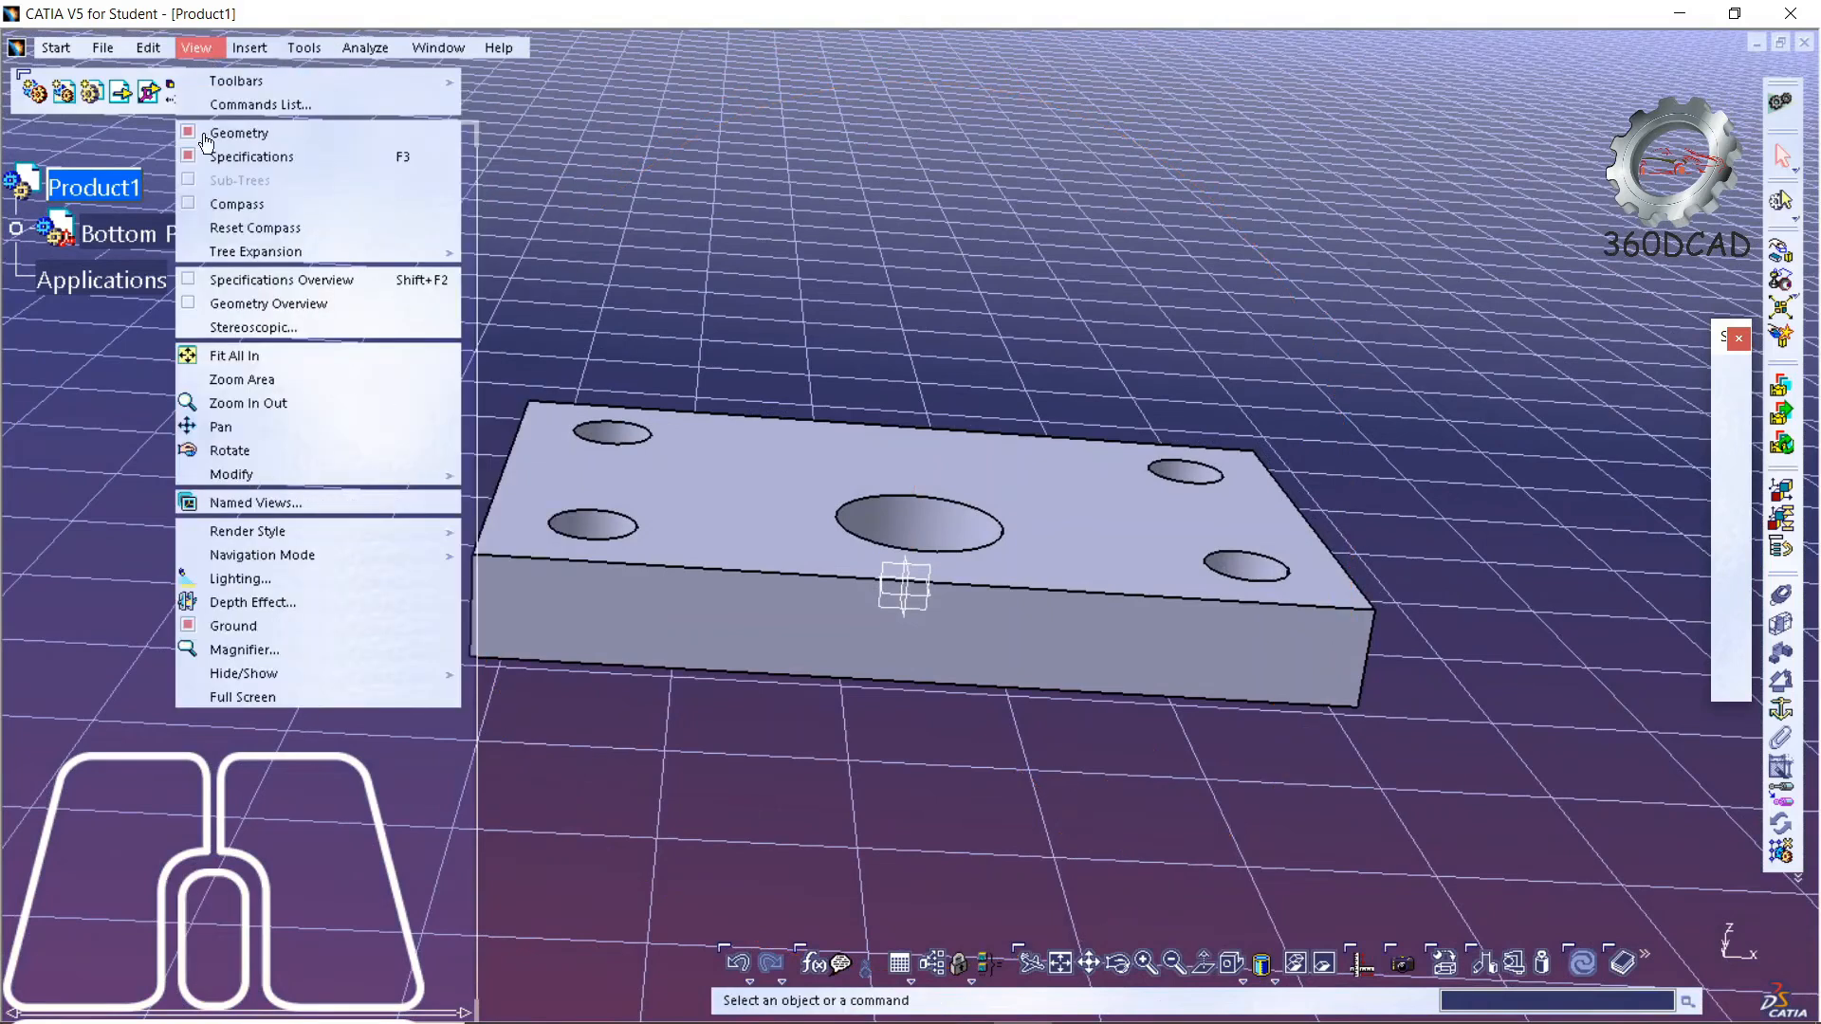
{"action": "left_click", "coordinate": [266, 627]}
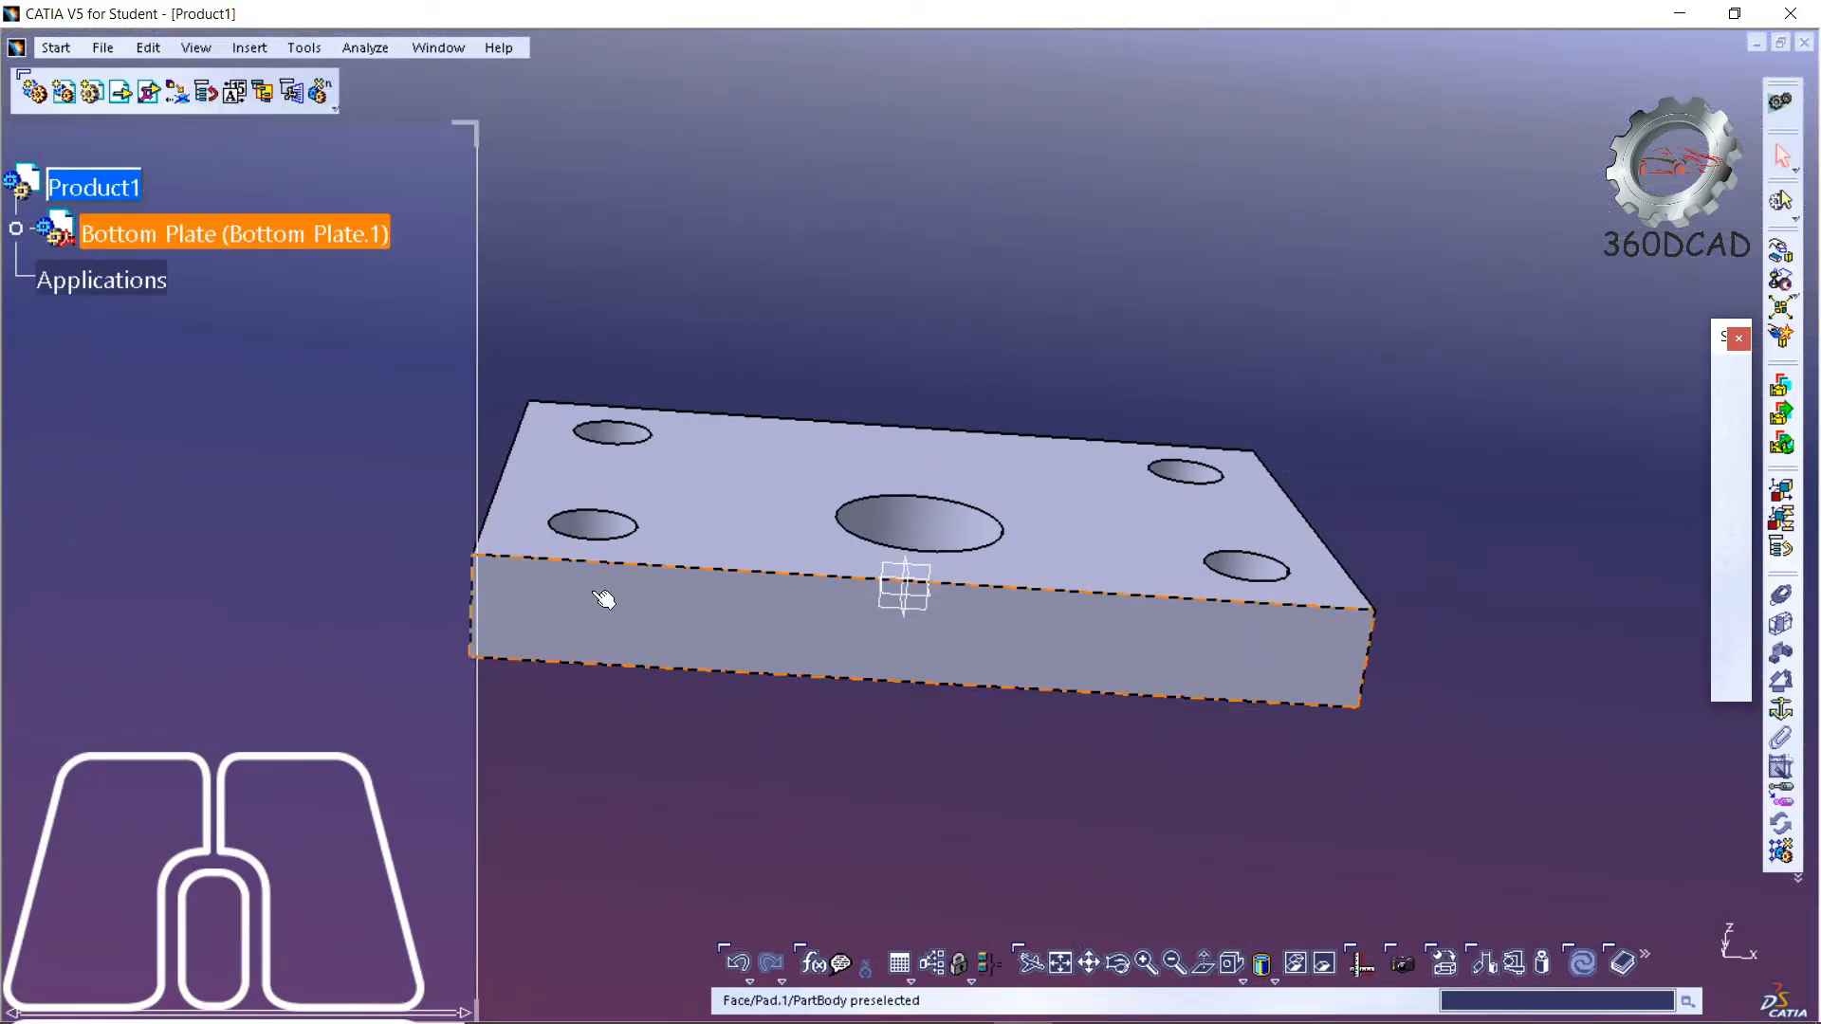
{"action": "left_click", "coordinate": [289, 48]}
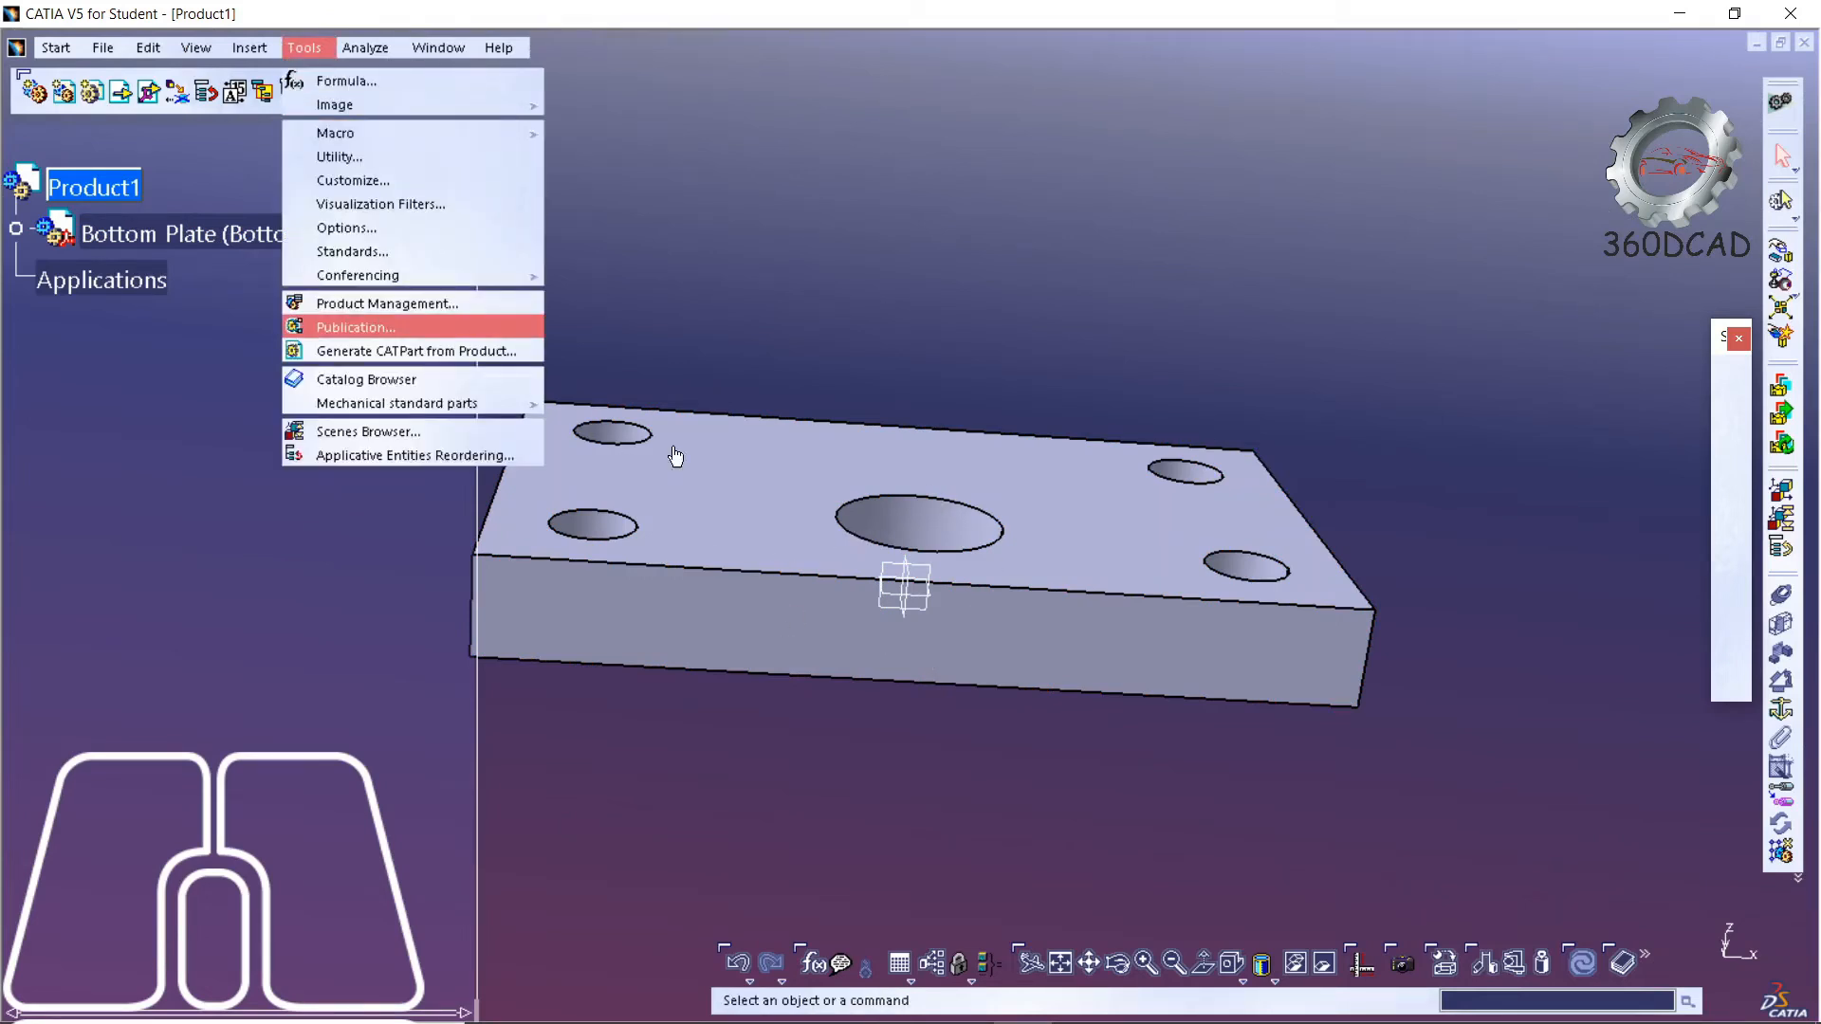
{"action": "mouse_move", "coordinate": [250, 48]}
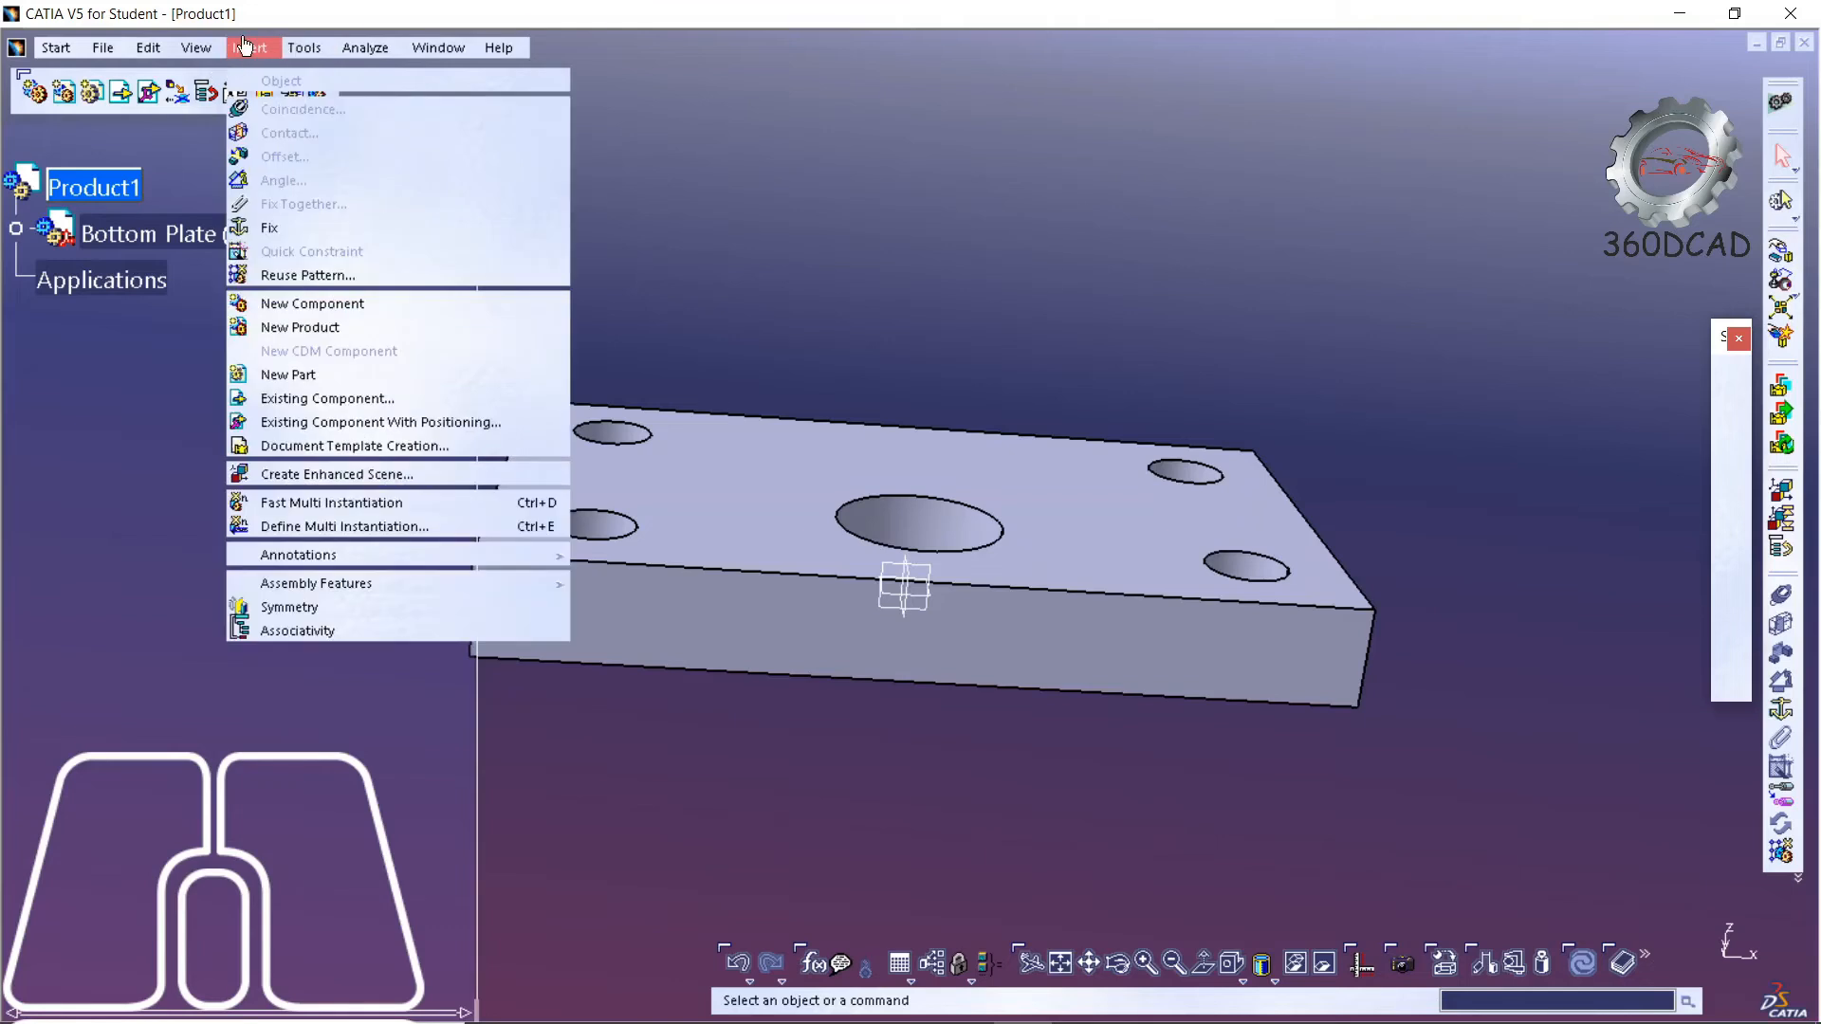
{"action": "left_click", "coordinate": [300, 229]}
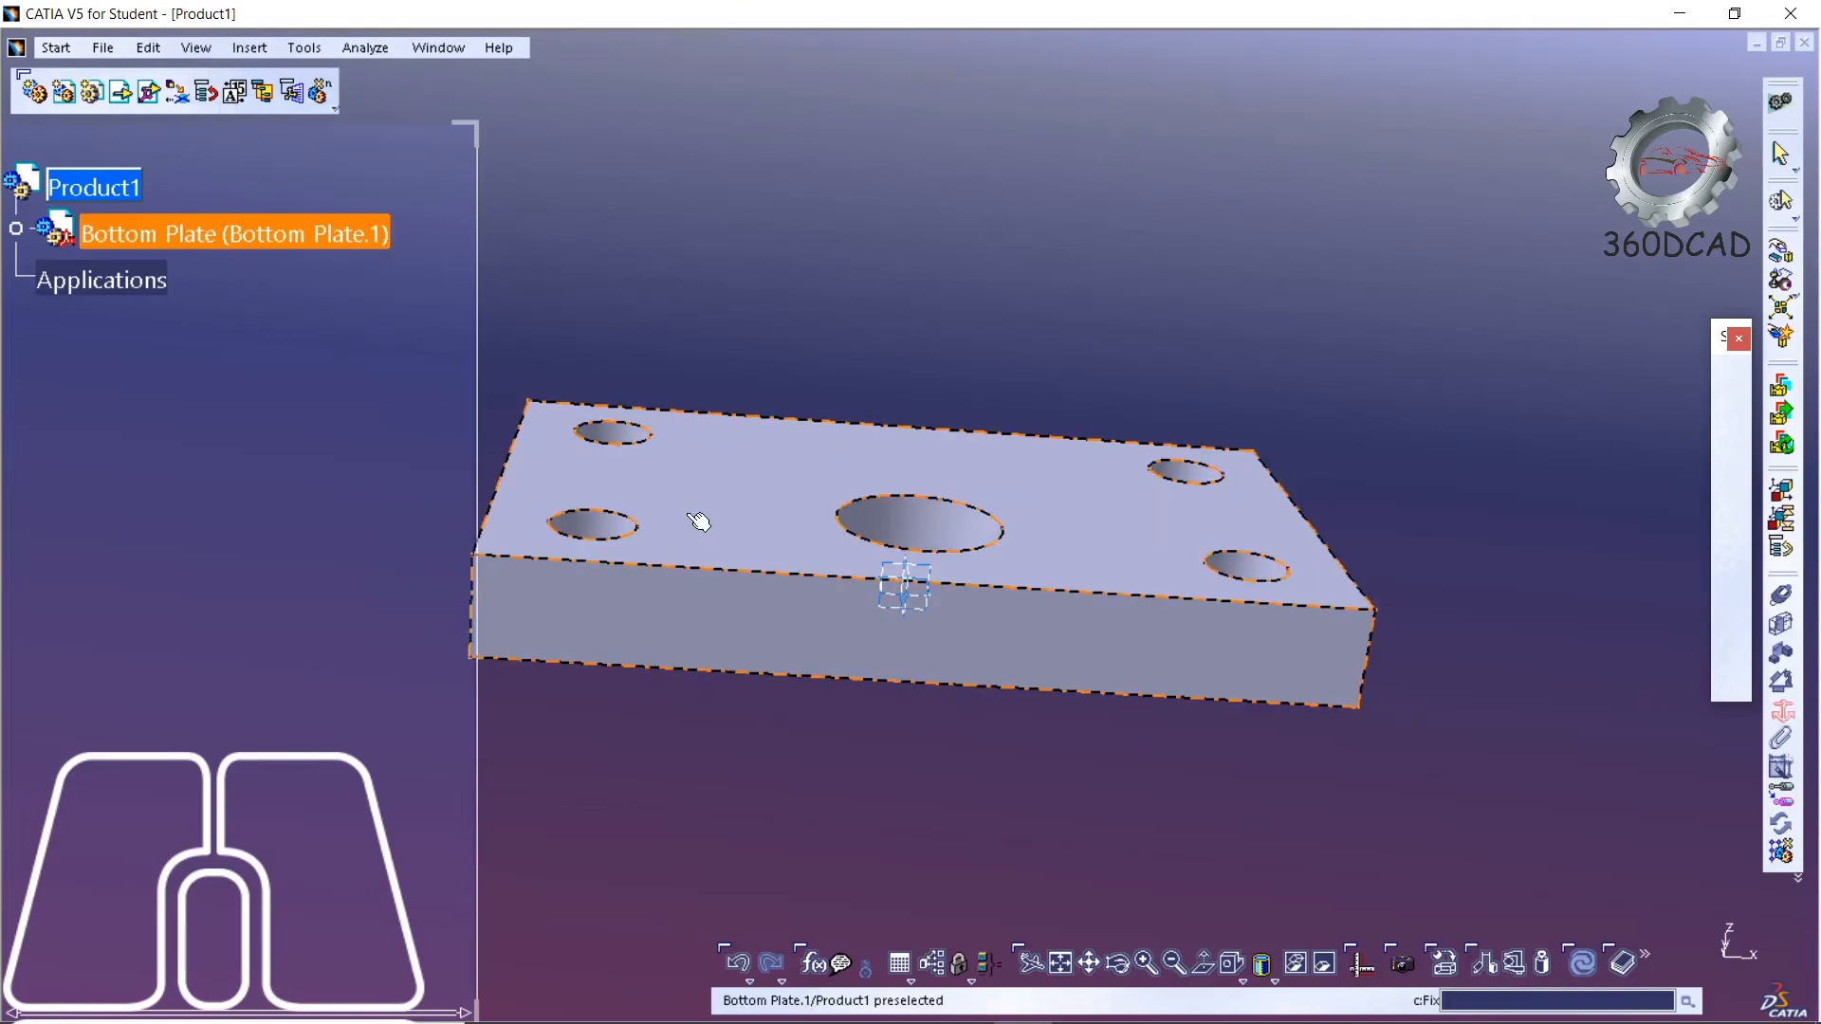
{"action": "middle_click_drag", "start_coordinate": [838, 569], "coordinate": [853, 623]}
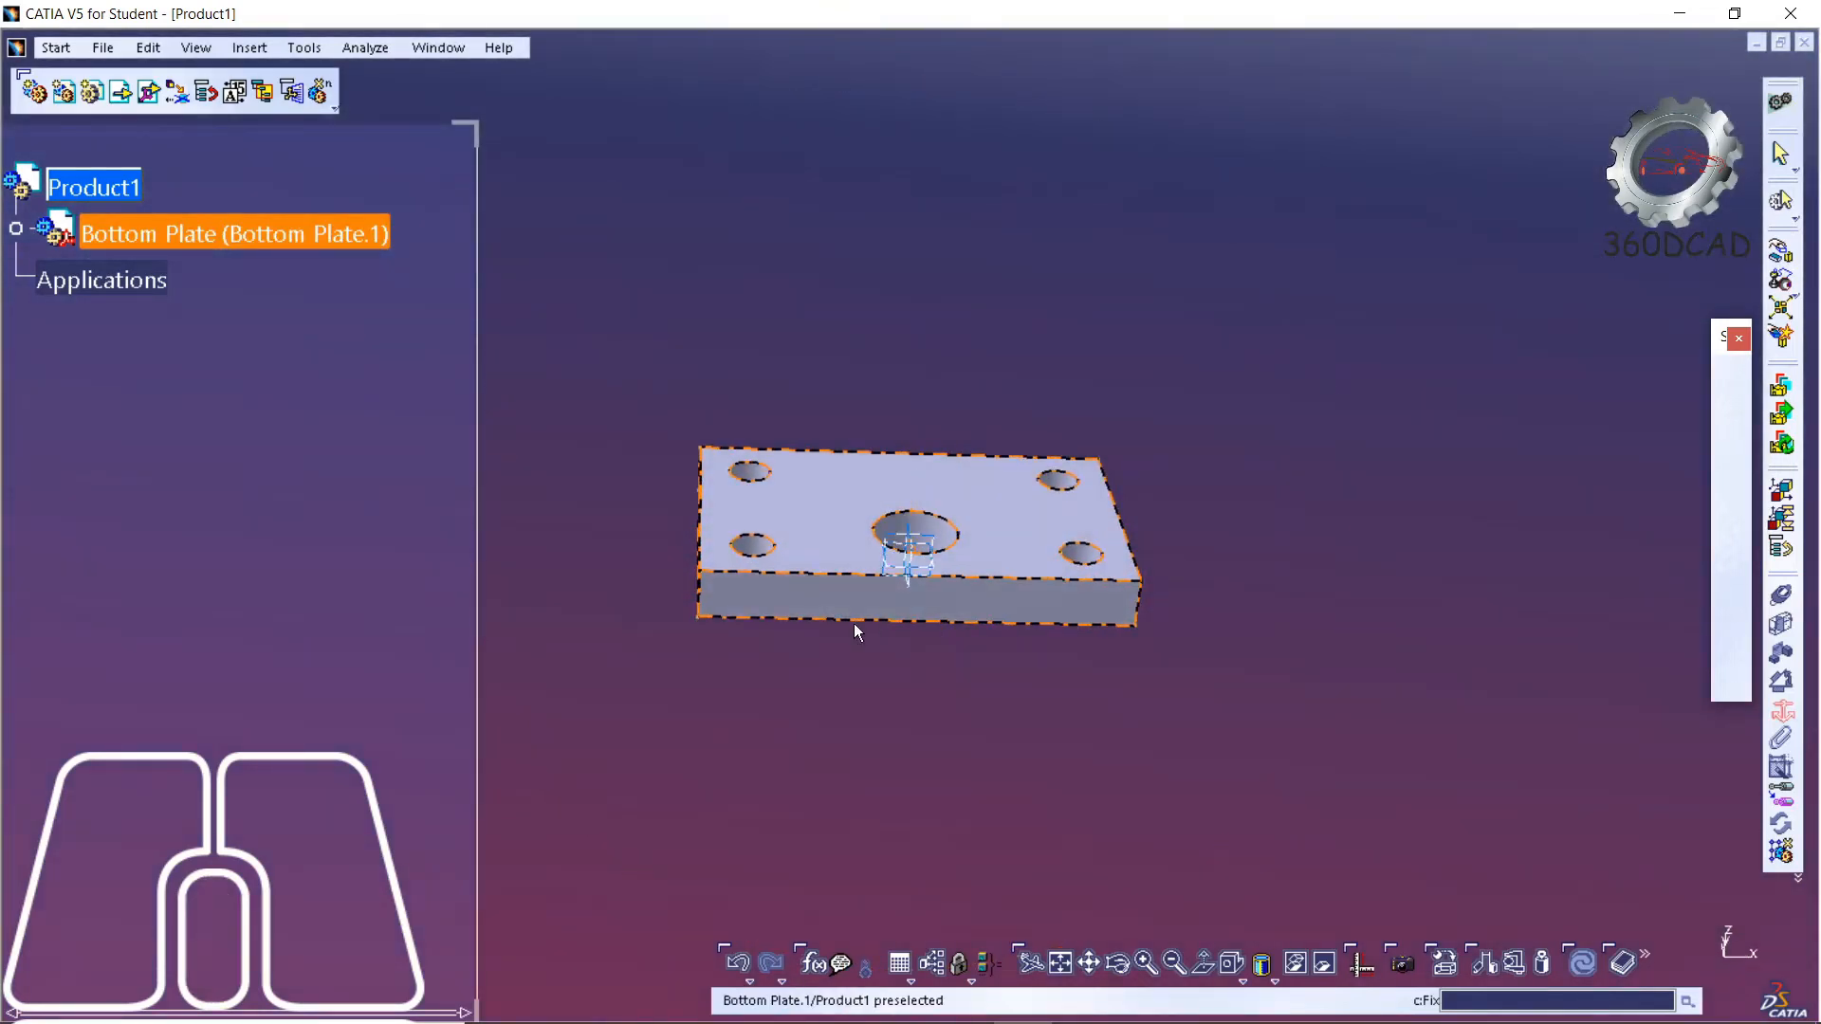
{"action": "middle_click_drag", "start_coordinate": [932, 502], "coordinate": [939, 433]}
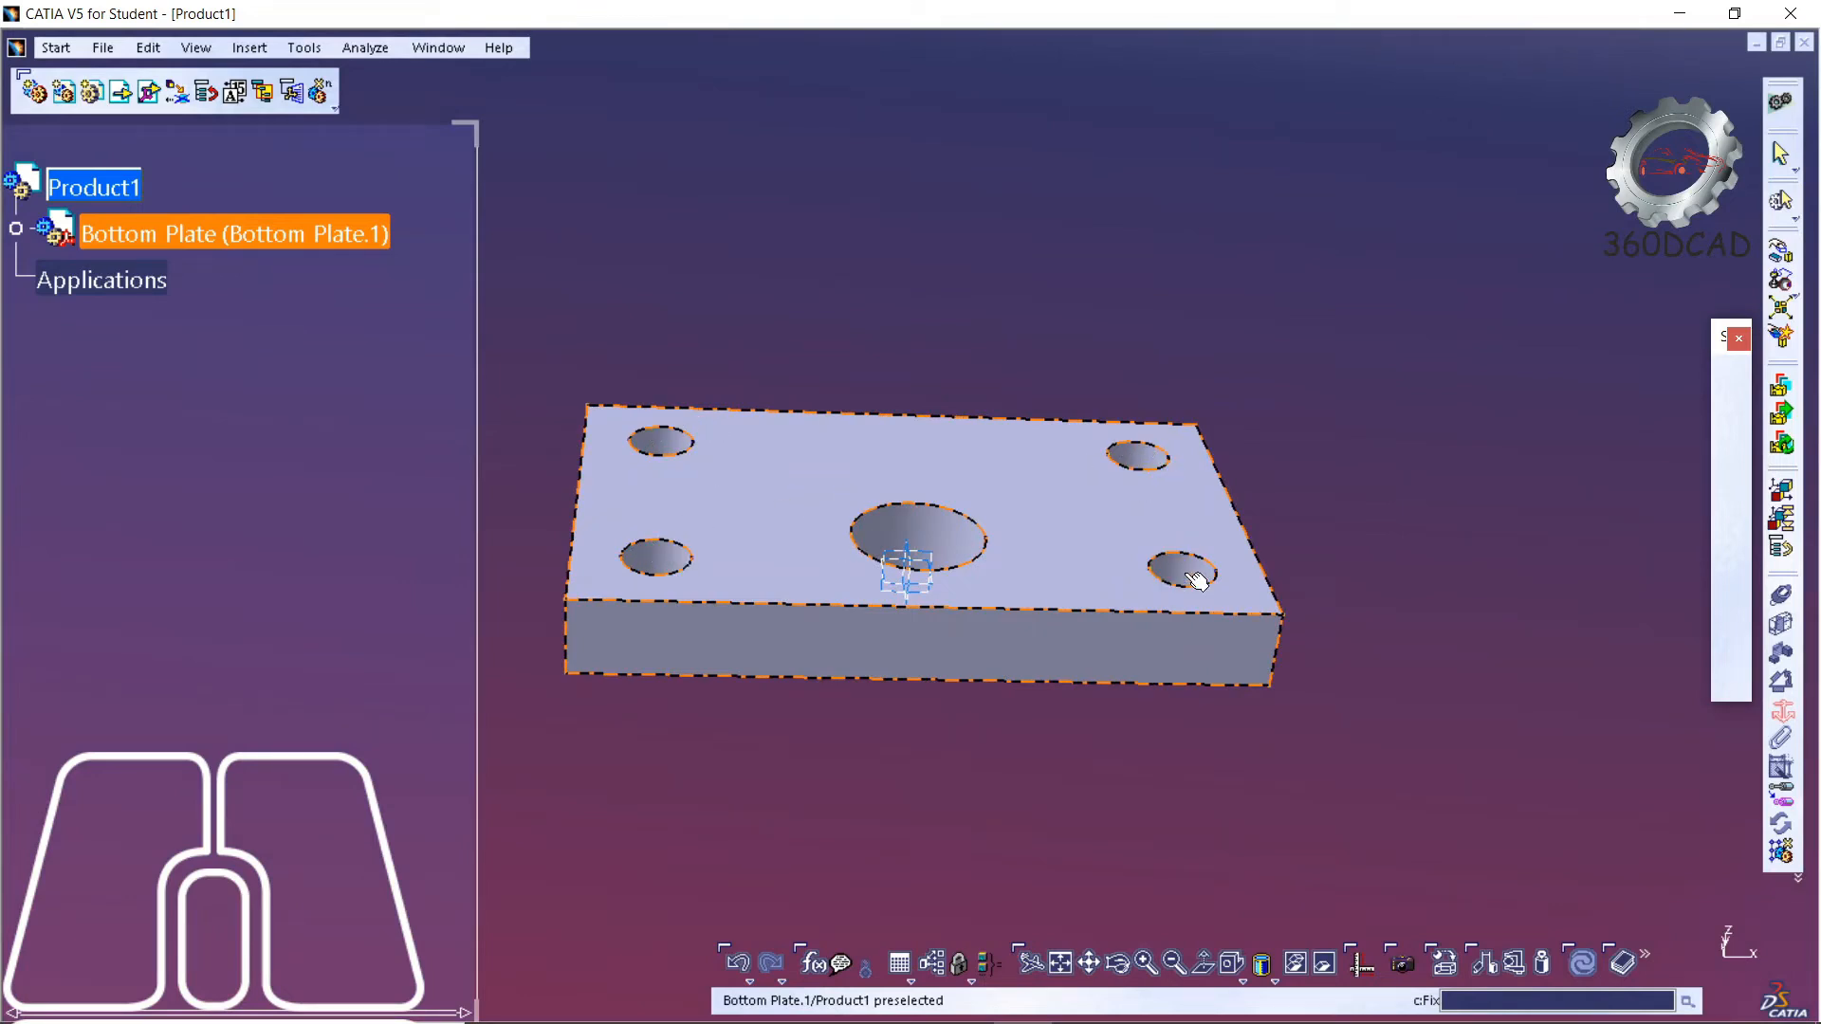
- Insert the existing GuidePiller part from the Press tool folder into the product
{"action": "left_click", "coordinate": [125, 95]}
{"action": "left_click", "coordinate": [91, 193]}
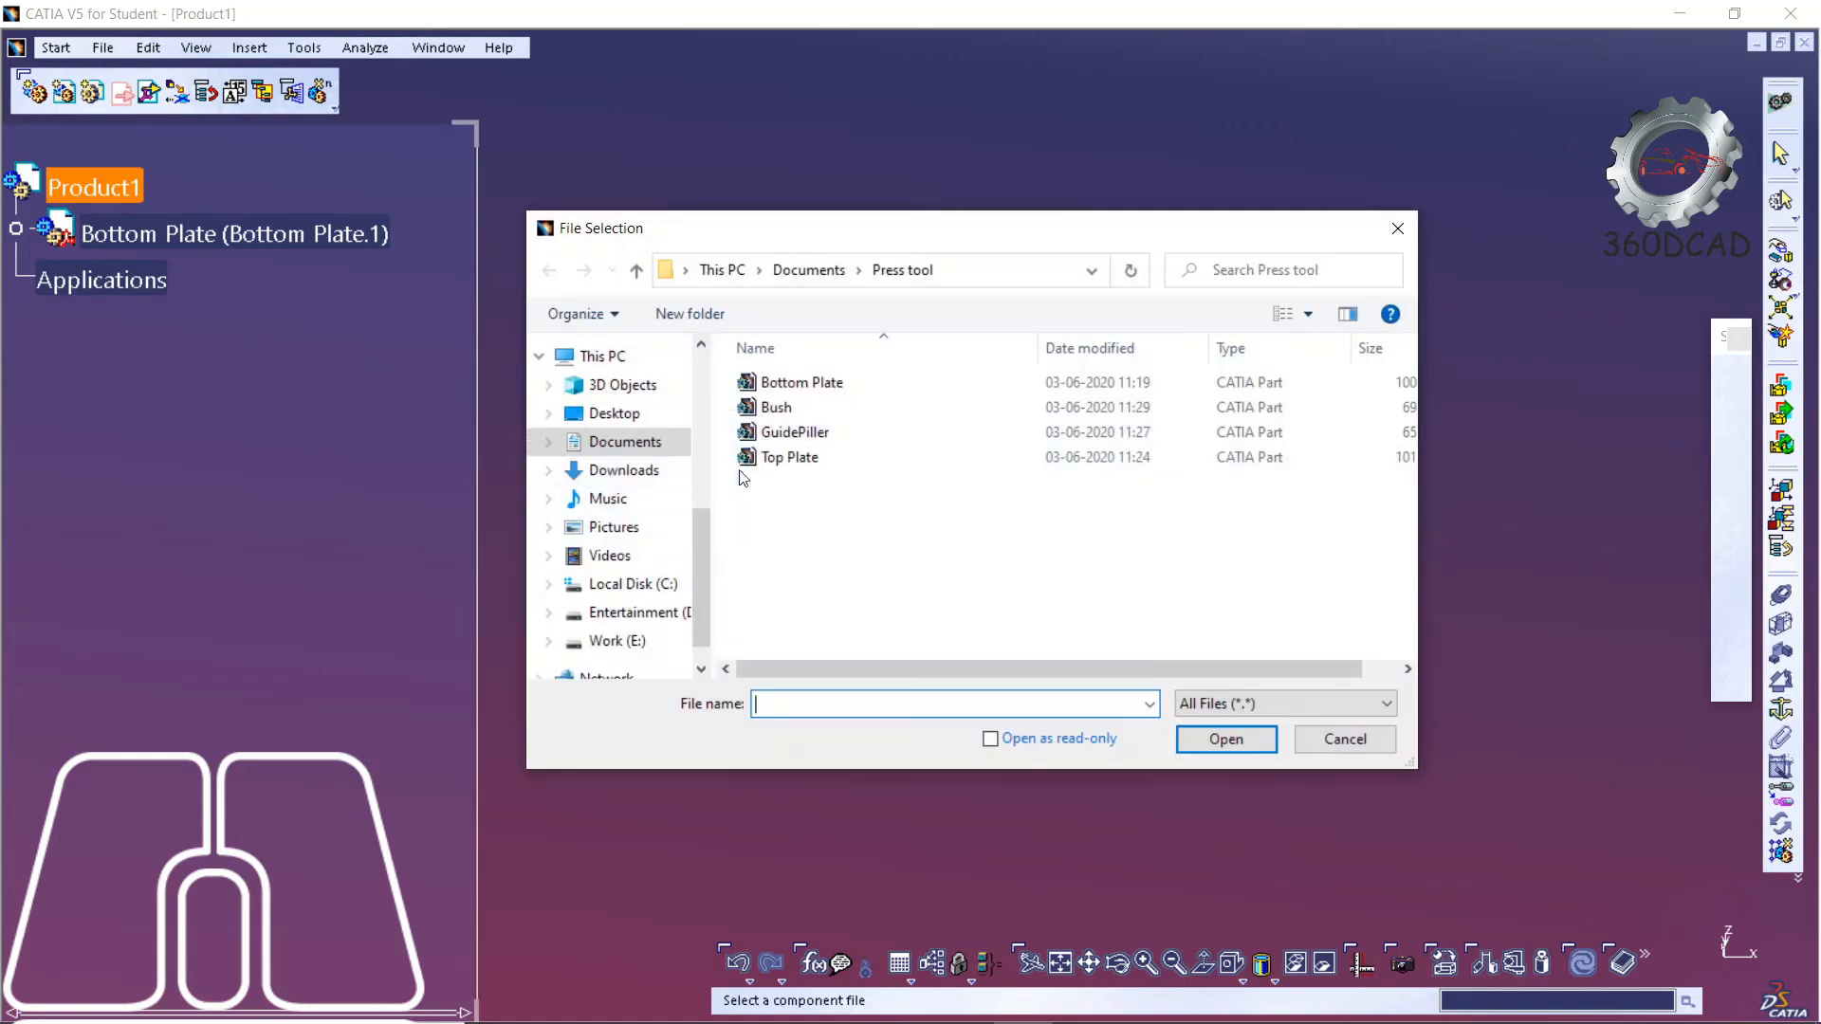
{"action": "left_click", "coordinate": [841, 434]}
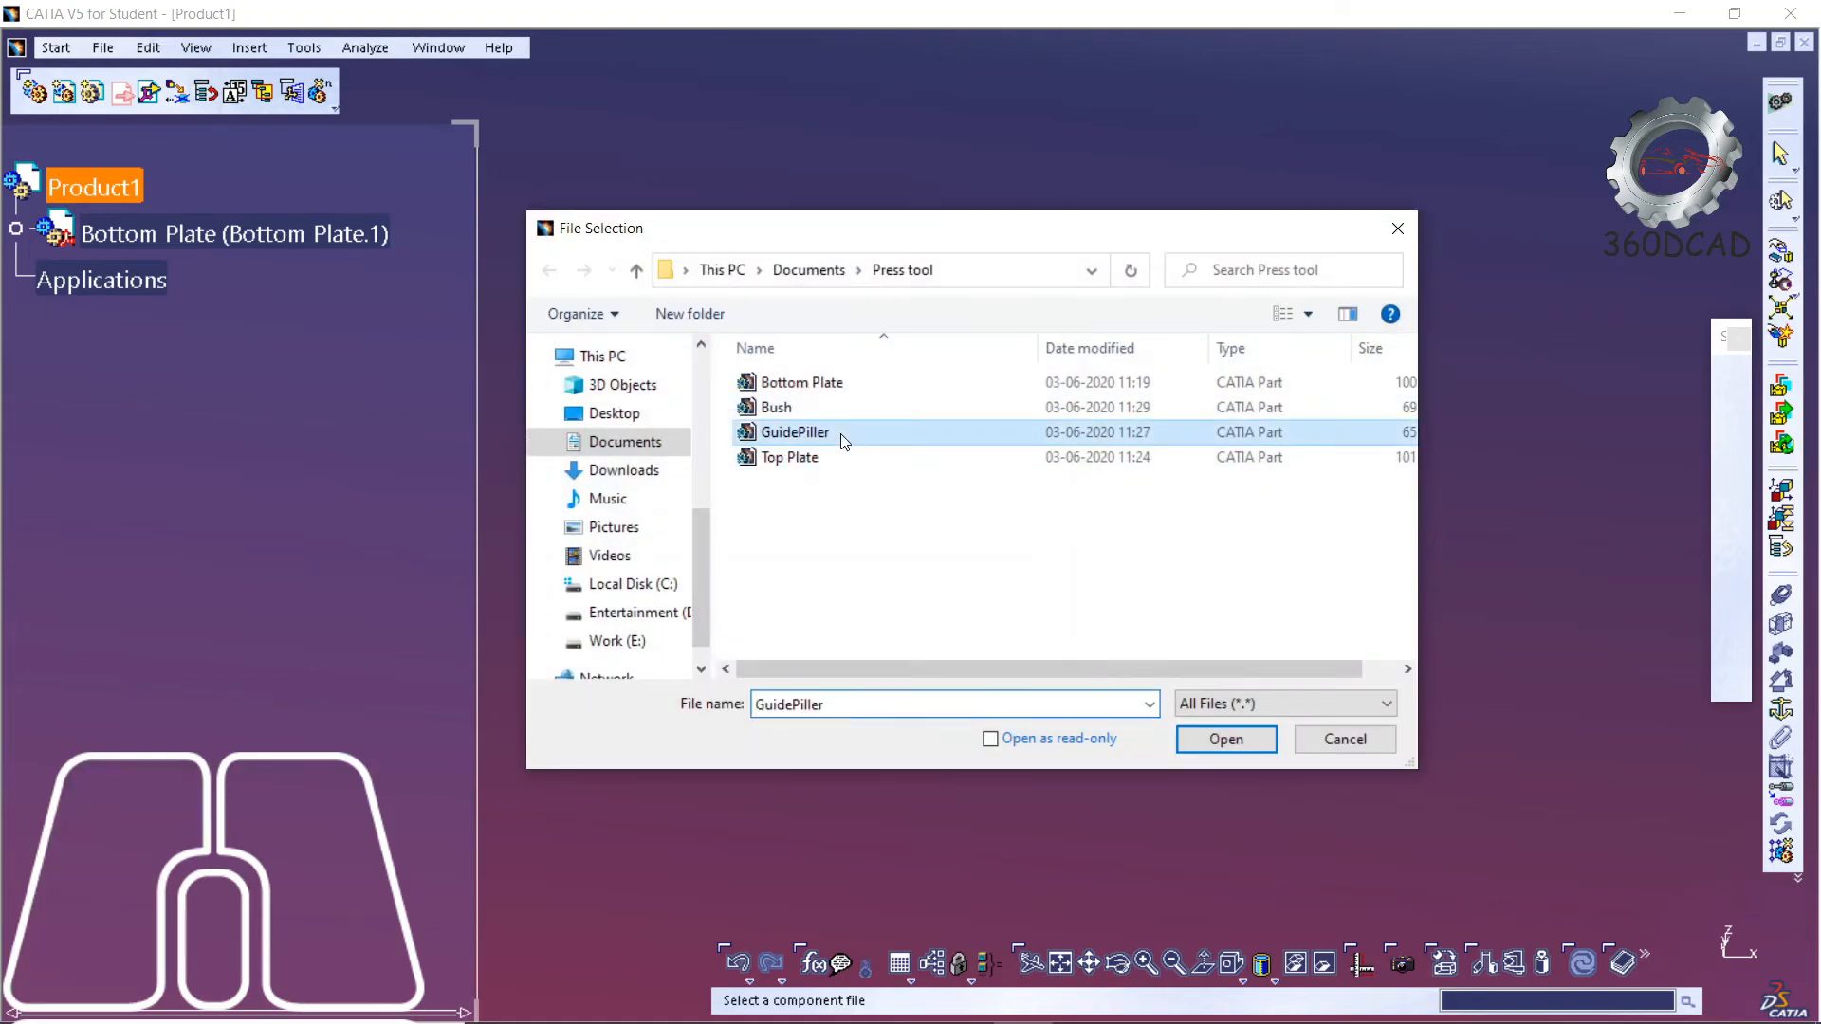
{"action": "left_click", "coordinate": [1236, 738]}
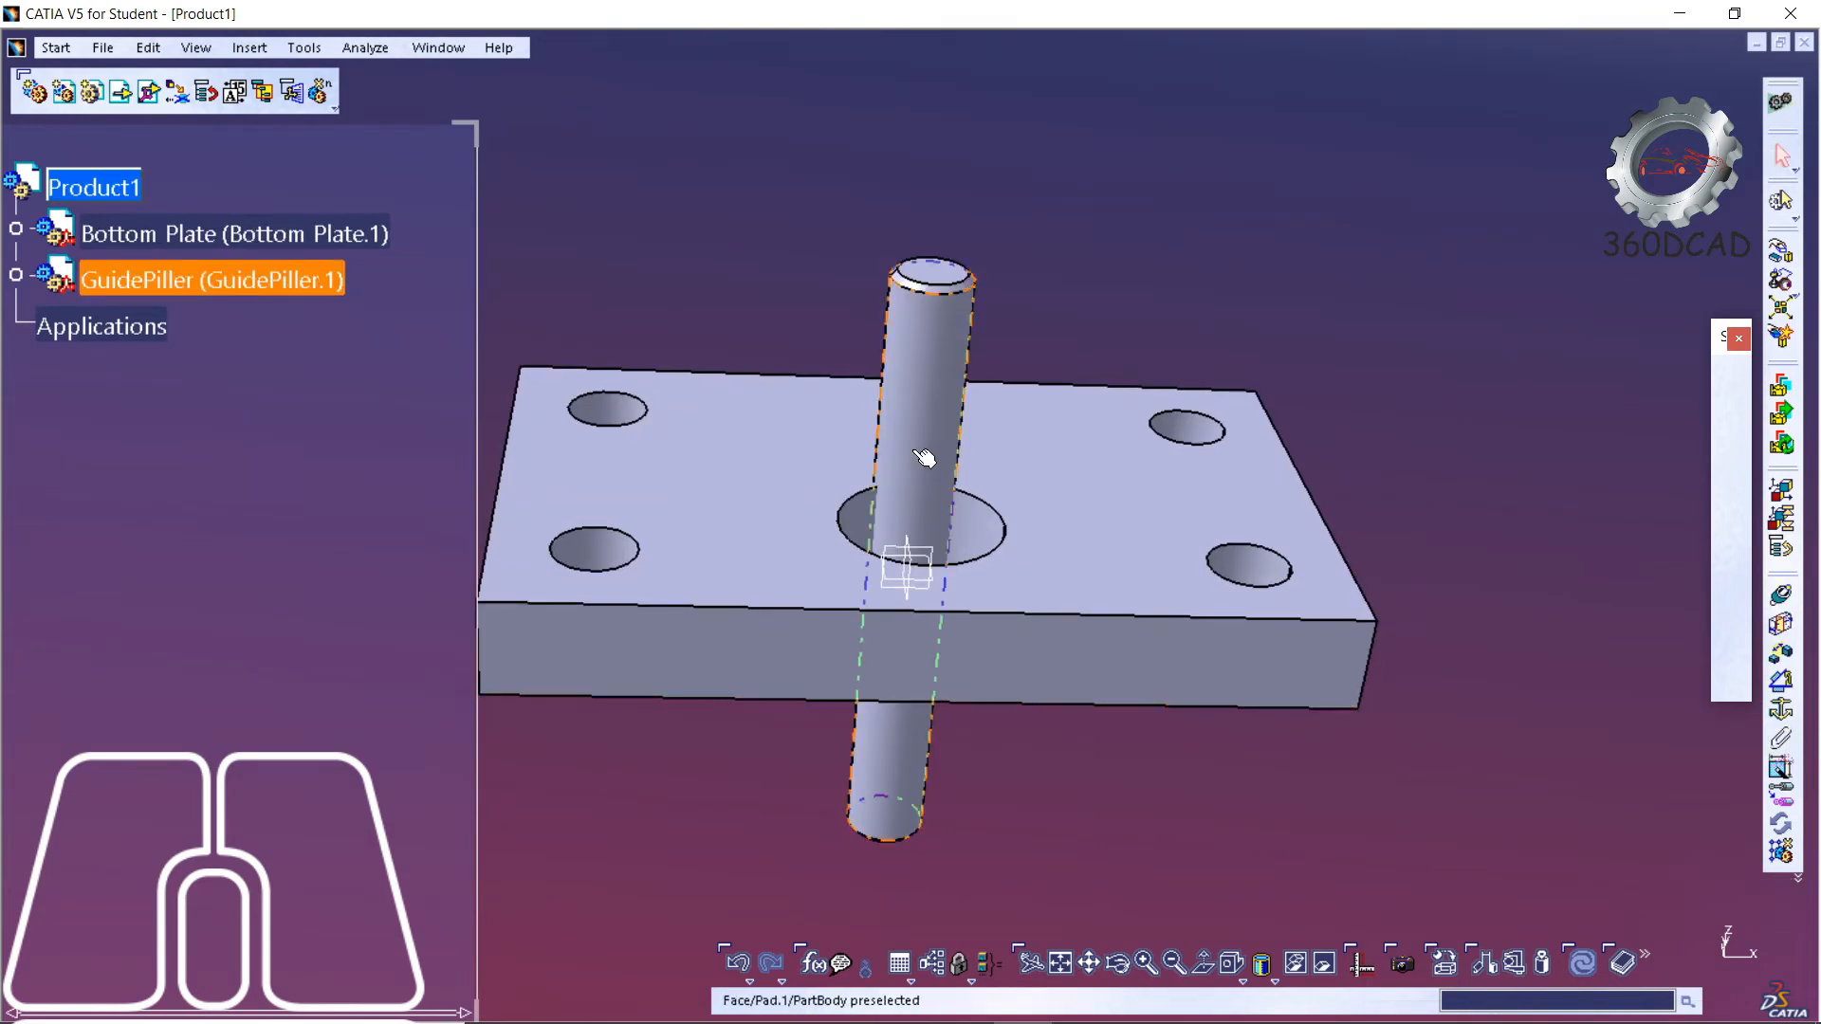
- Add a coincidence constraint between the guide pillar's axis and the axis of the Bottom Plate's front corner hole
{"action": "left_click", "coordinate": [250, 48]}
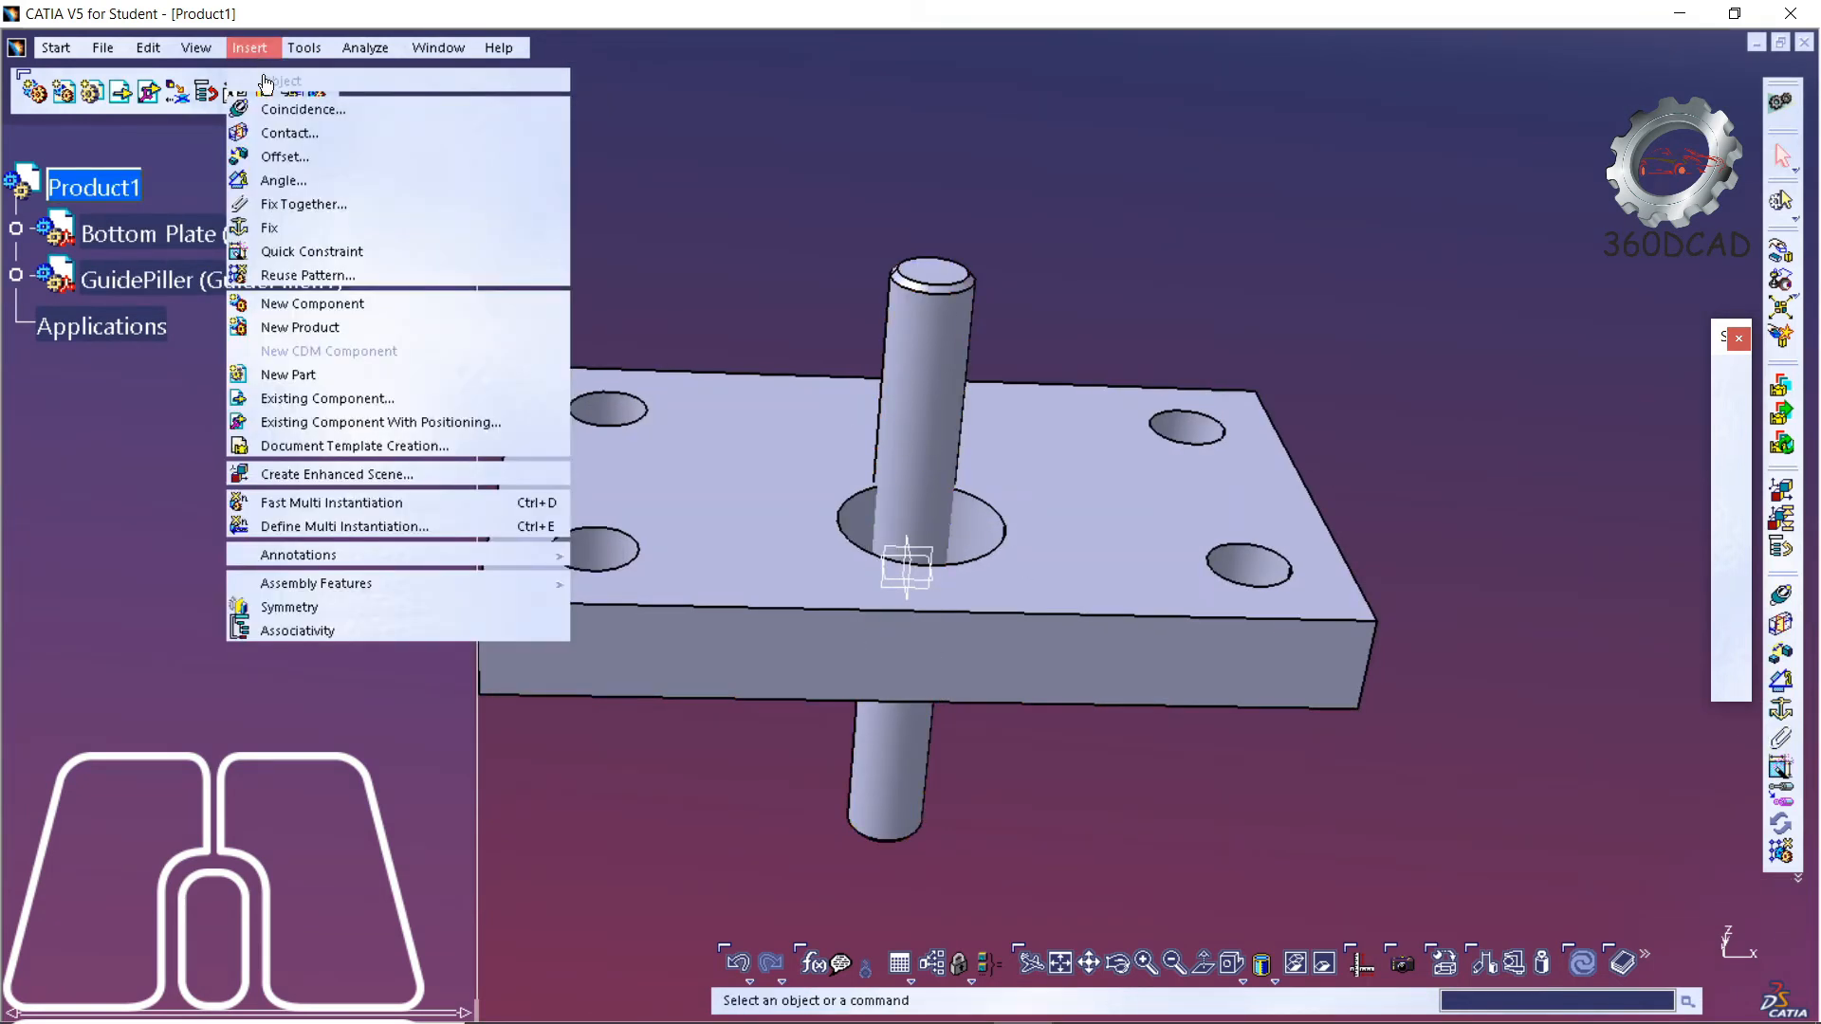
{"action": "left_click", "coordinate": [321, 111]}
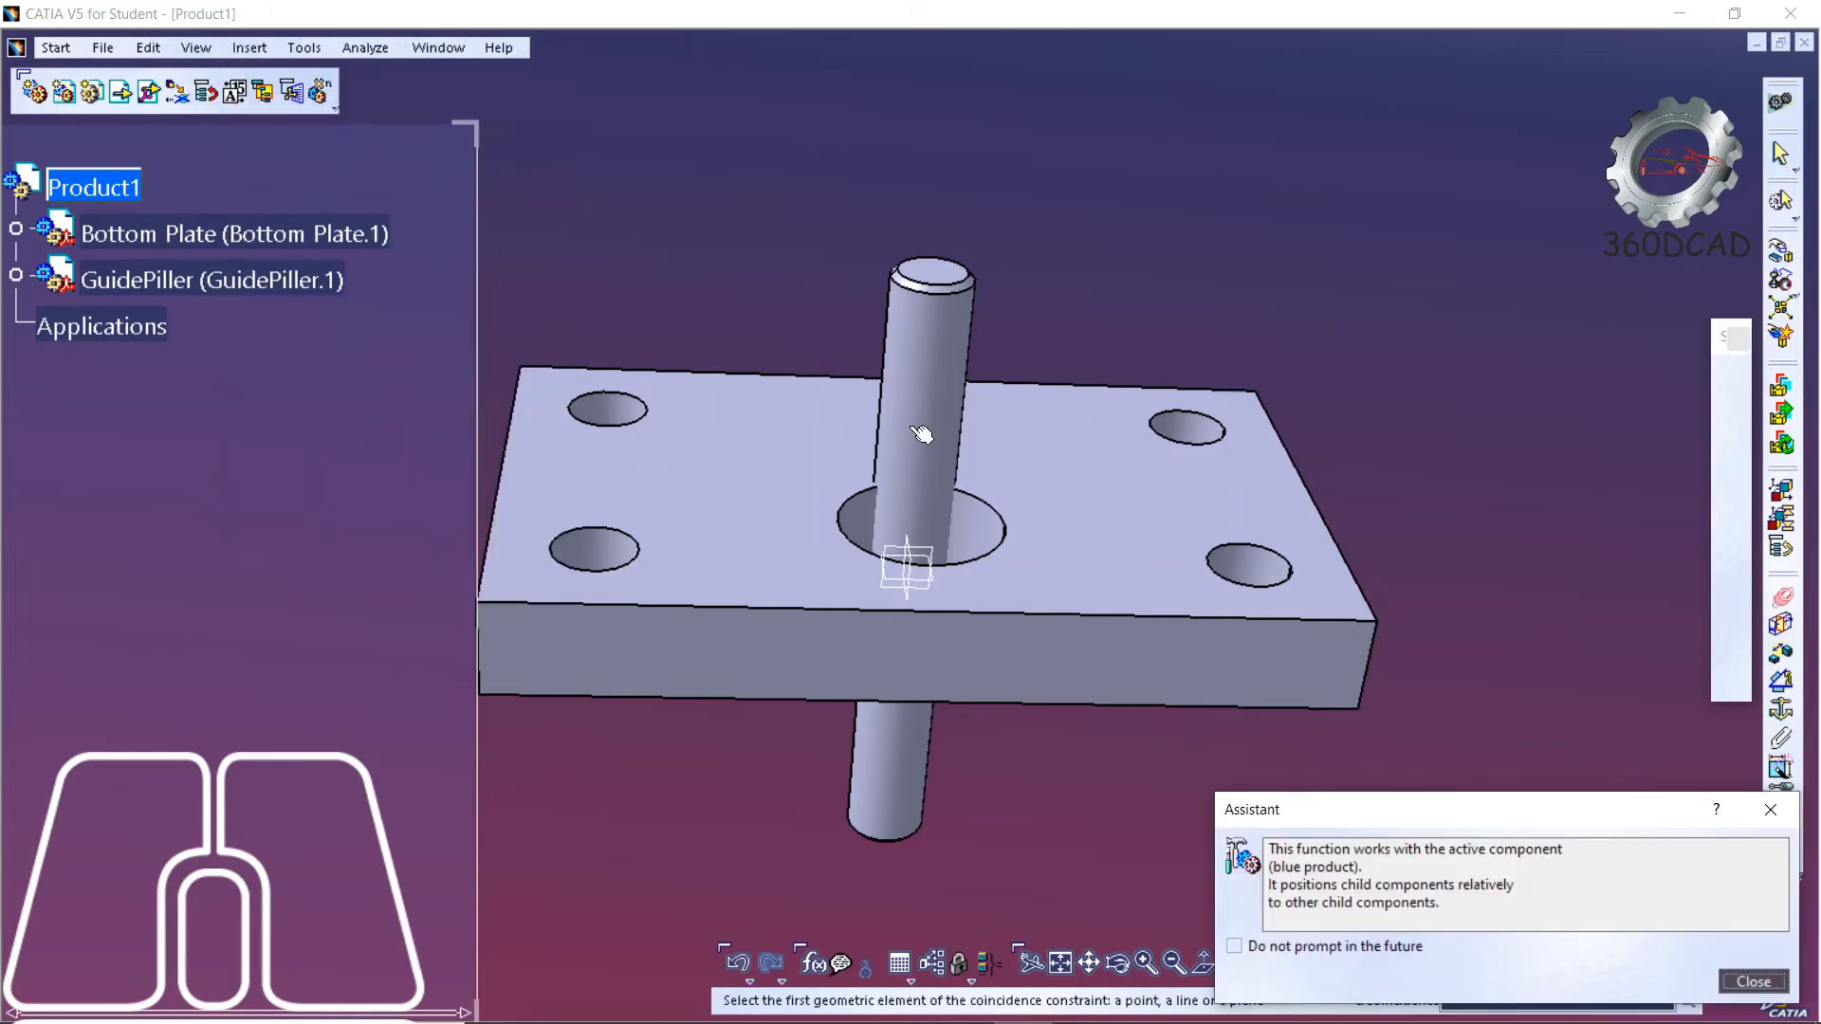
{"action": "left_click", "coordinate": [926, 406]}
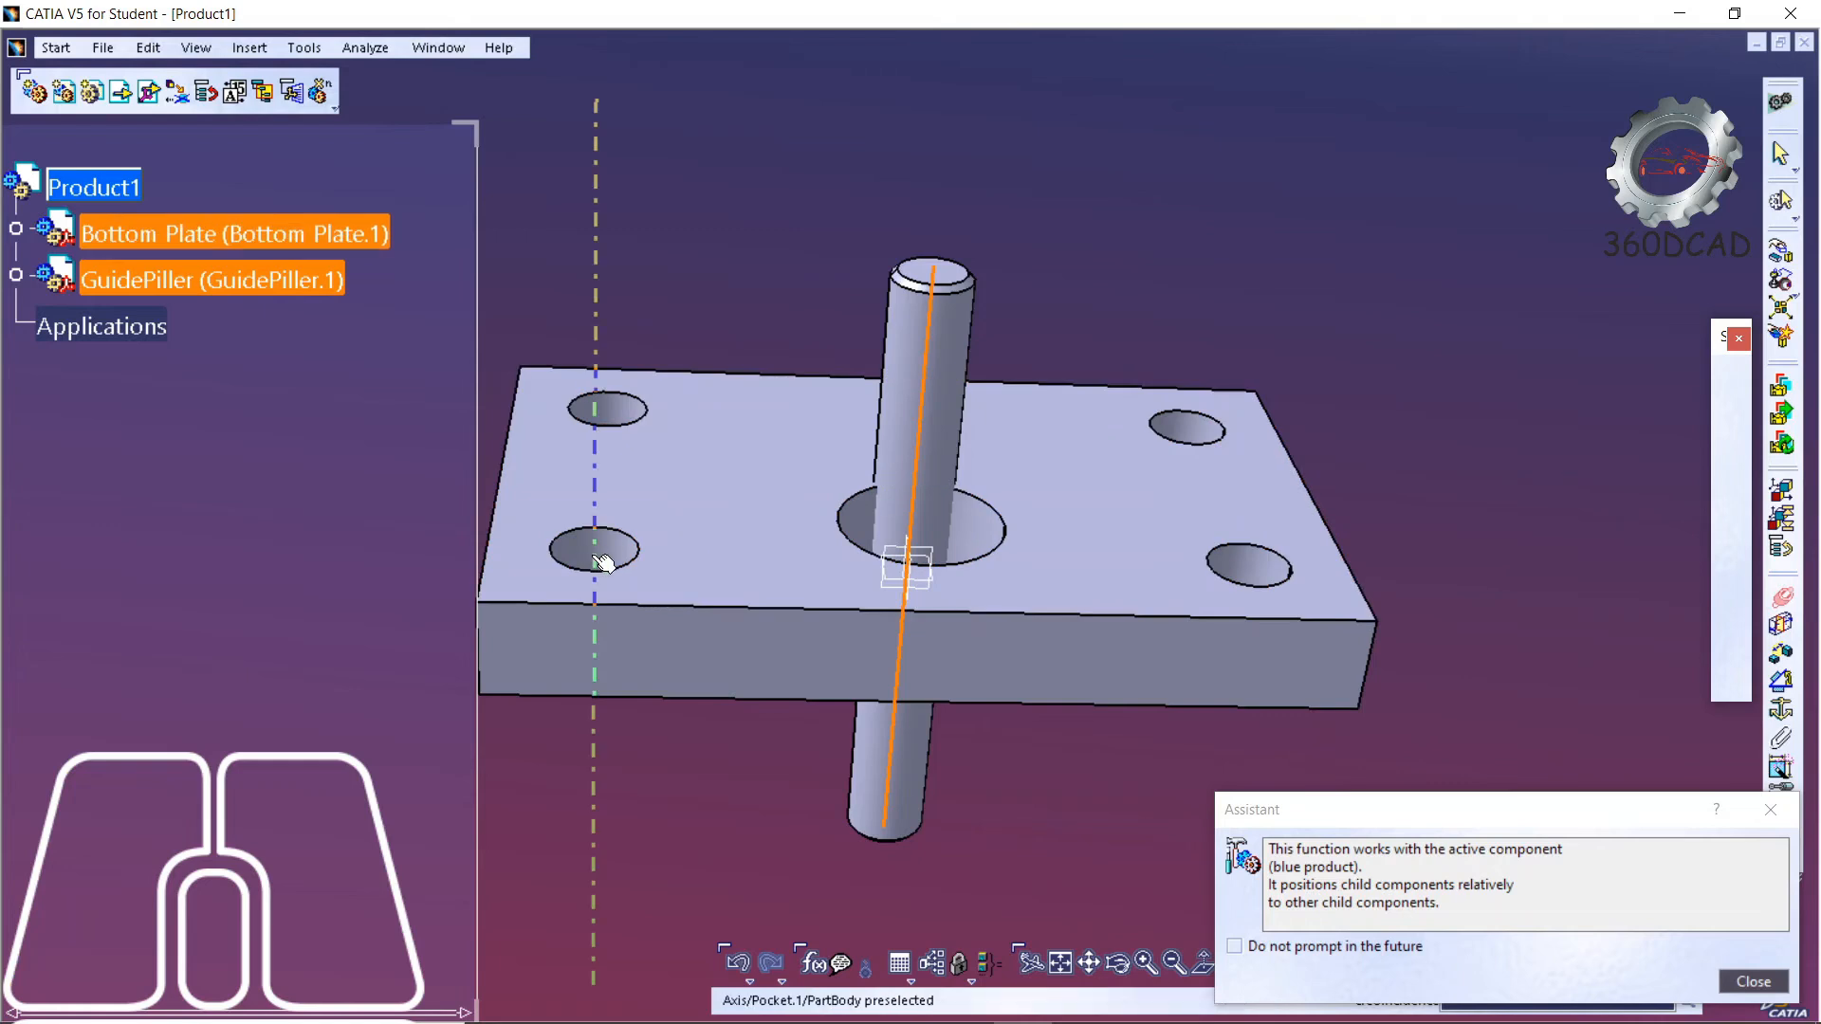
{"action": "left_click", "coordinate": [600, 563]}
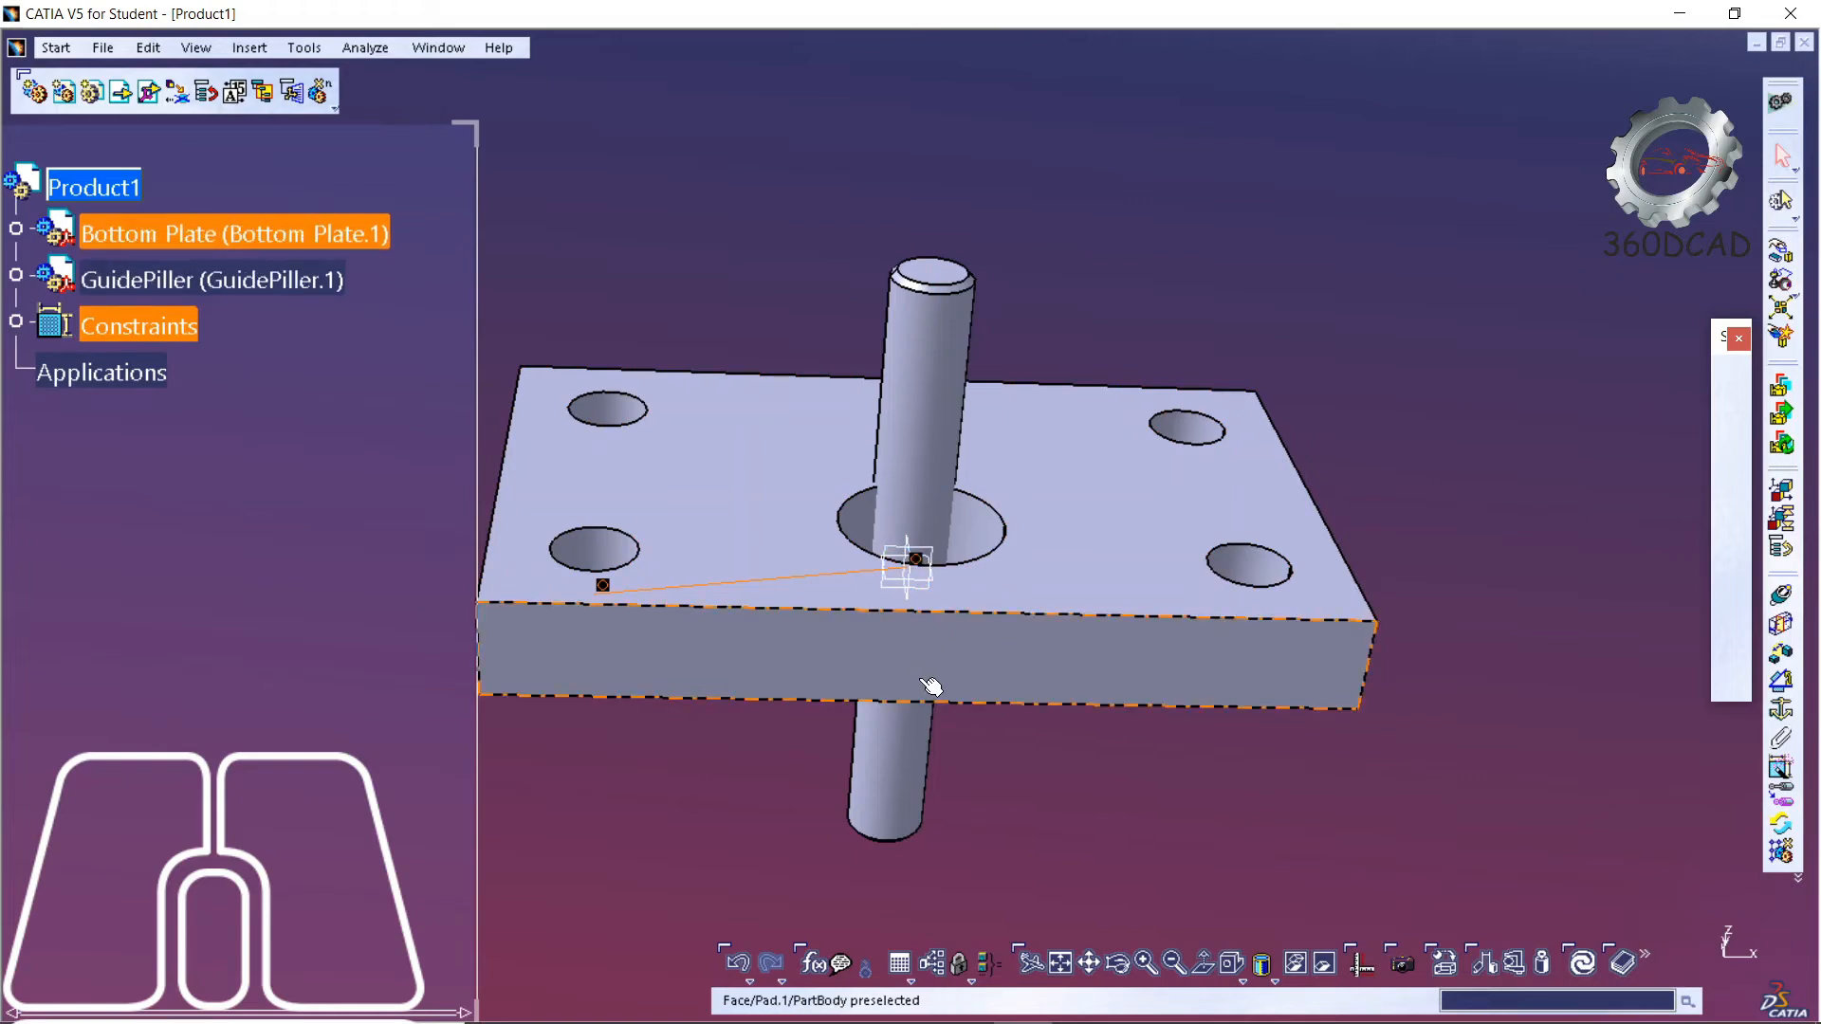
- Make the guide pillar's lower end face coincident with the Bottom Plate's underside, with Same orientation, and update the assembly
{"action": "middle_click_drag", "start_coordinate": [928, 685], "coordinate": [944, 503]}
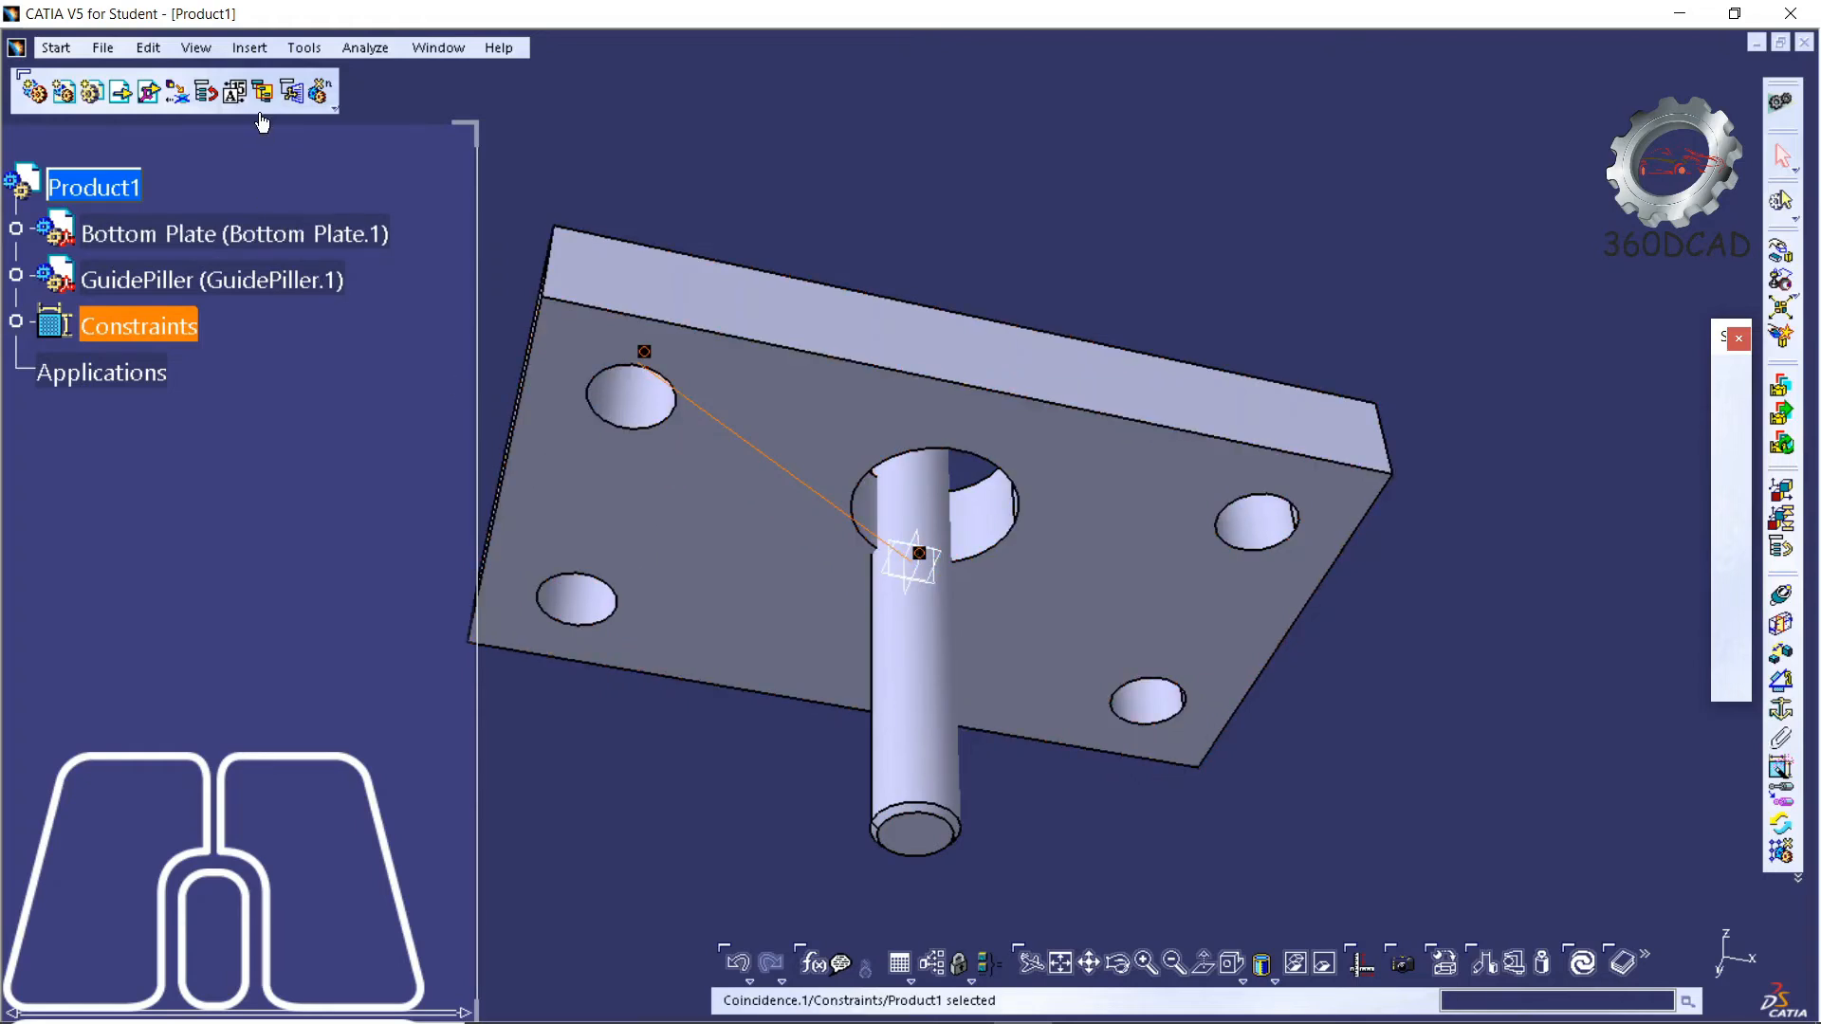
{"action": "left_click", "coordinate": [244, 50]}
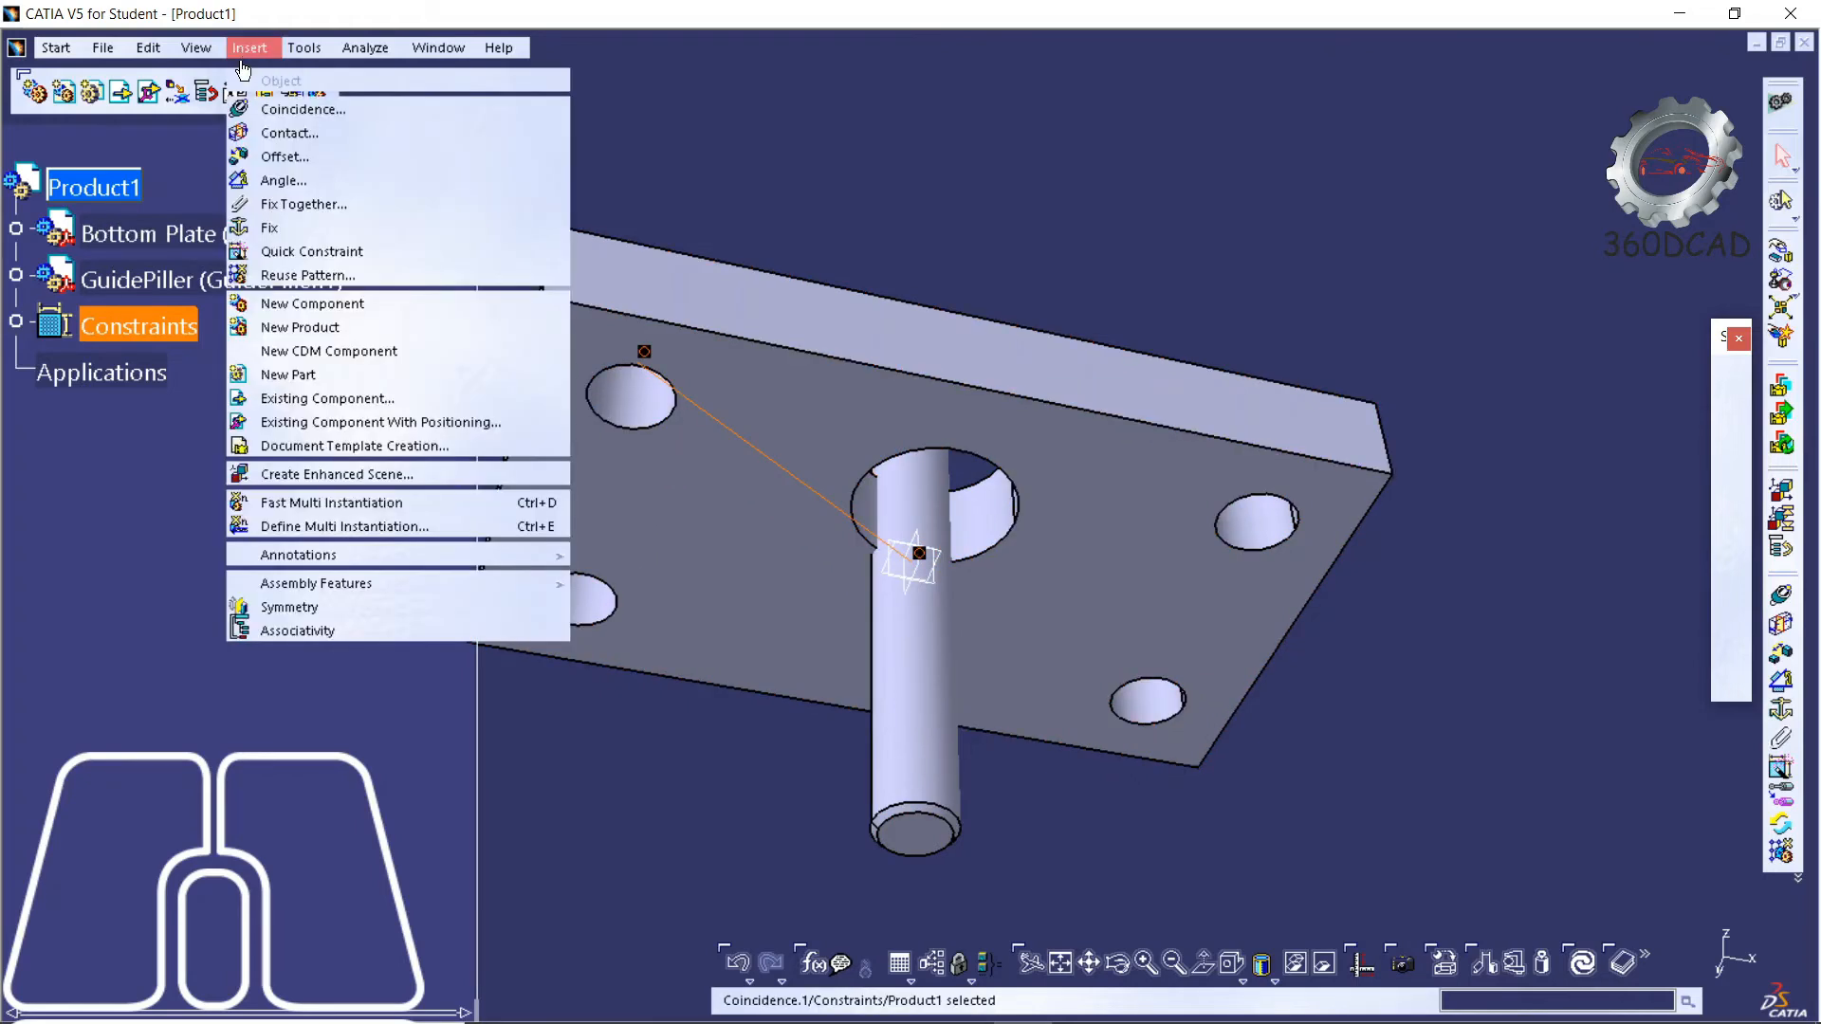
{"action": "left_click", "coordinate": [285, 109]}
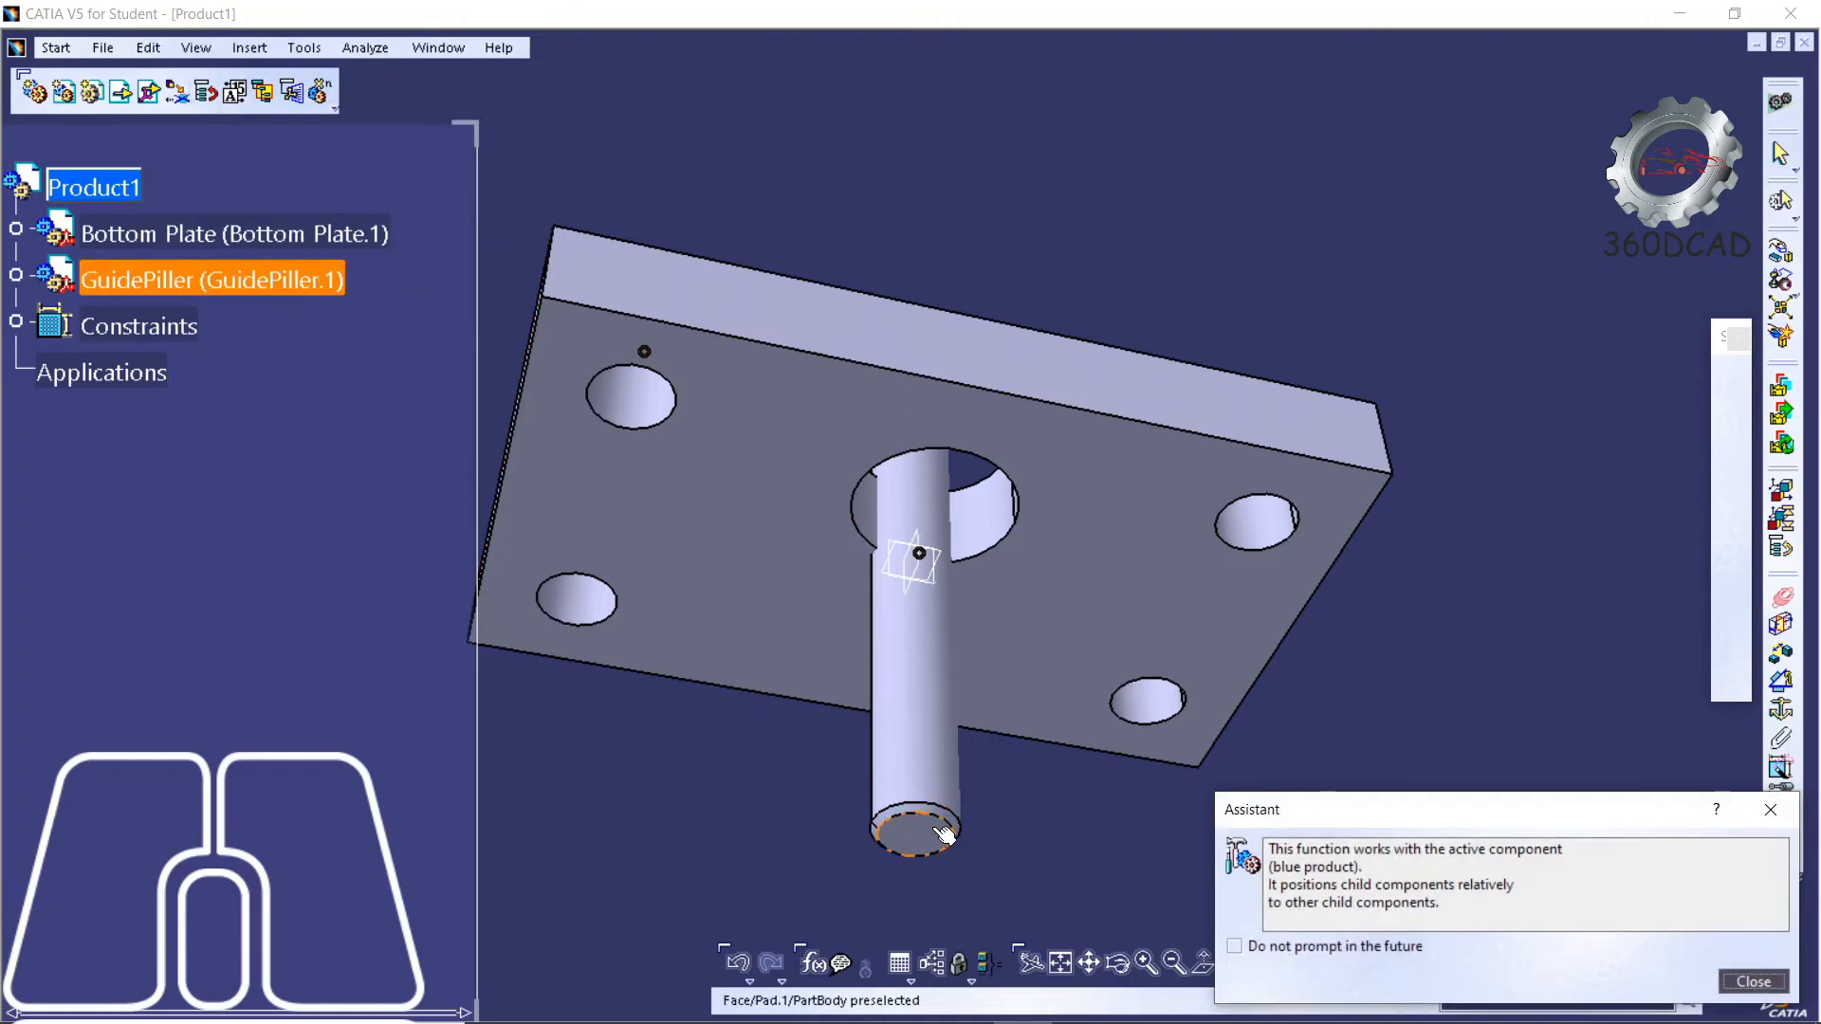
{"action": "left_click", "coordinate": [939, 833]}
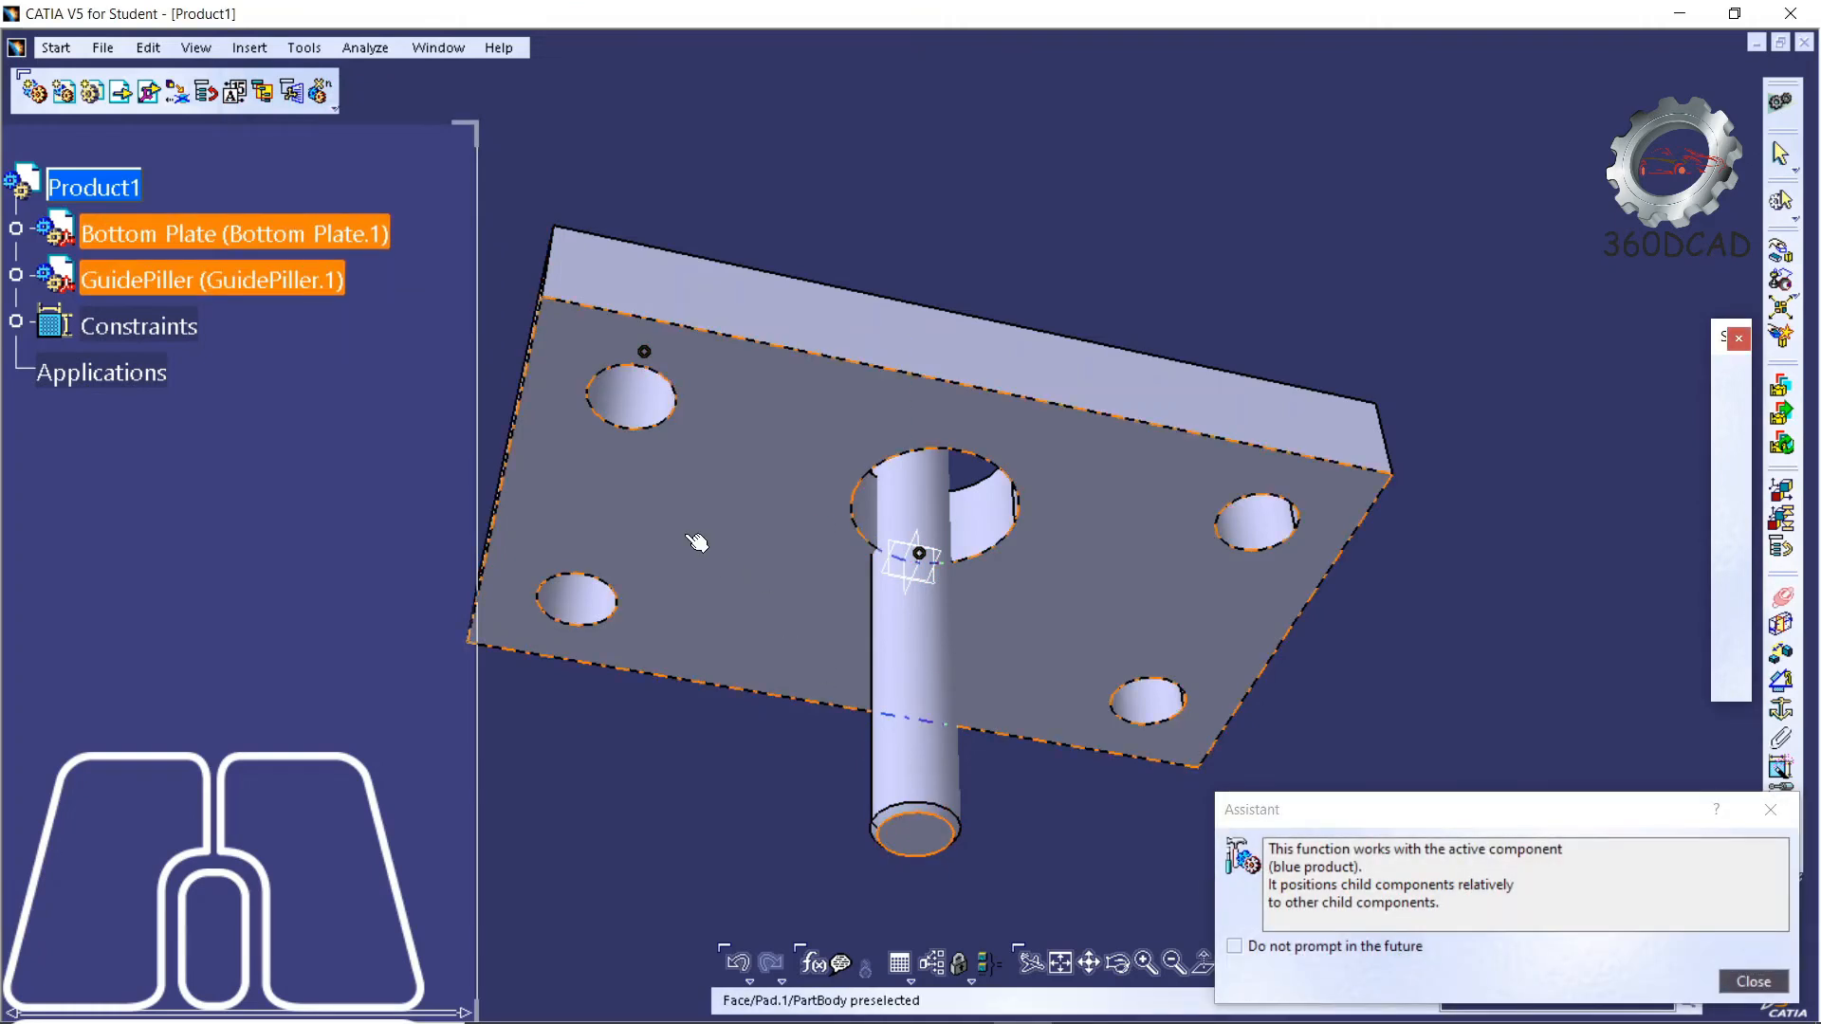
{"action": "left_click", "coordinate": [698, 542]}
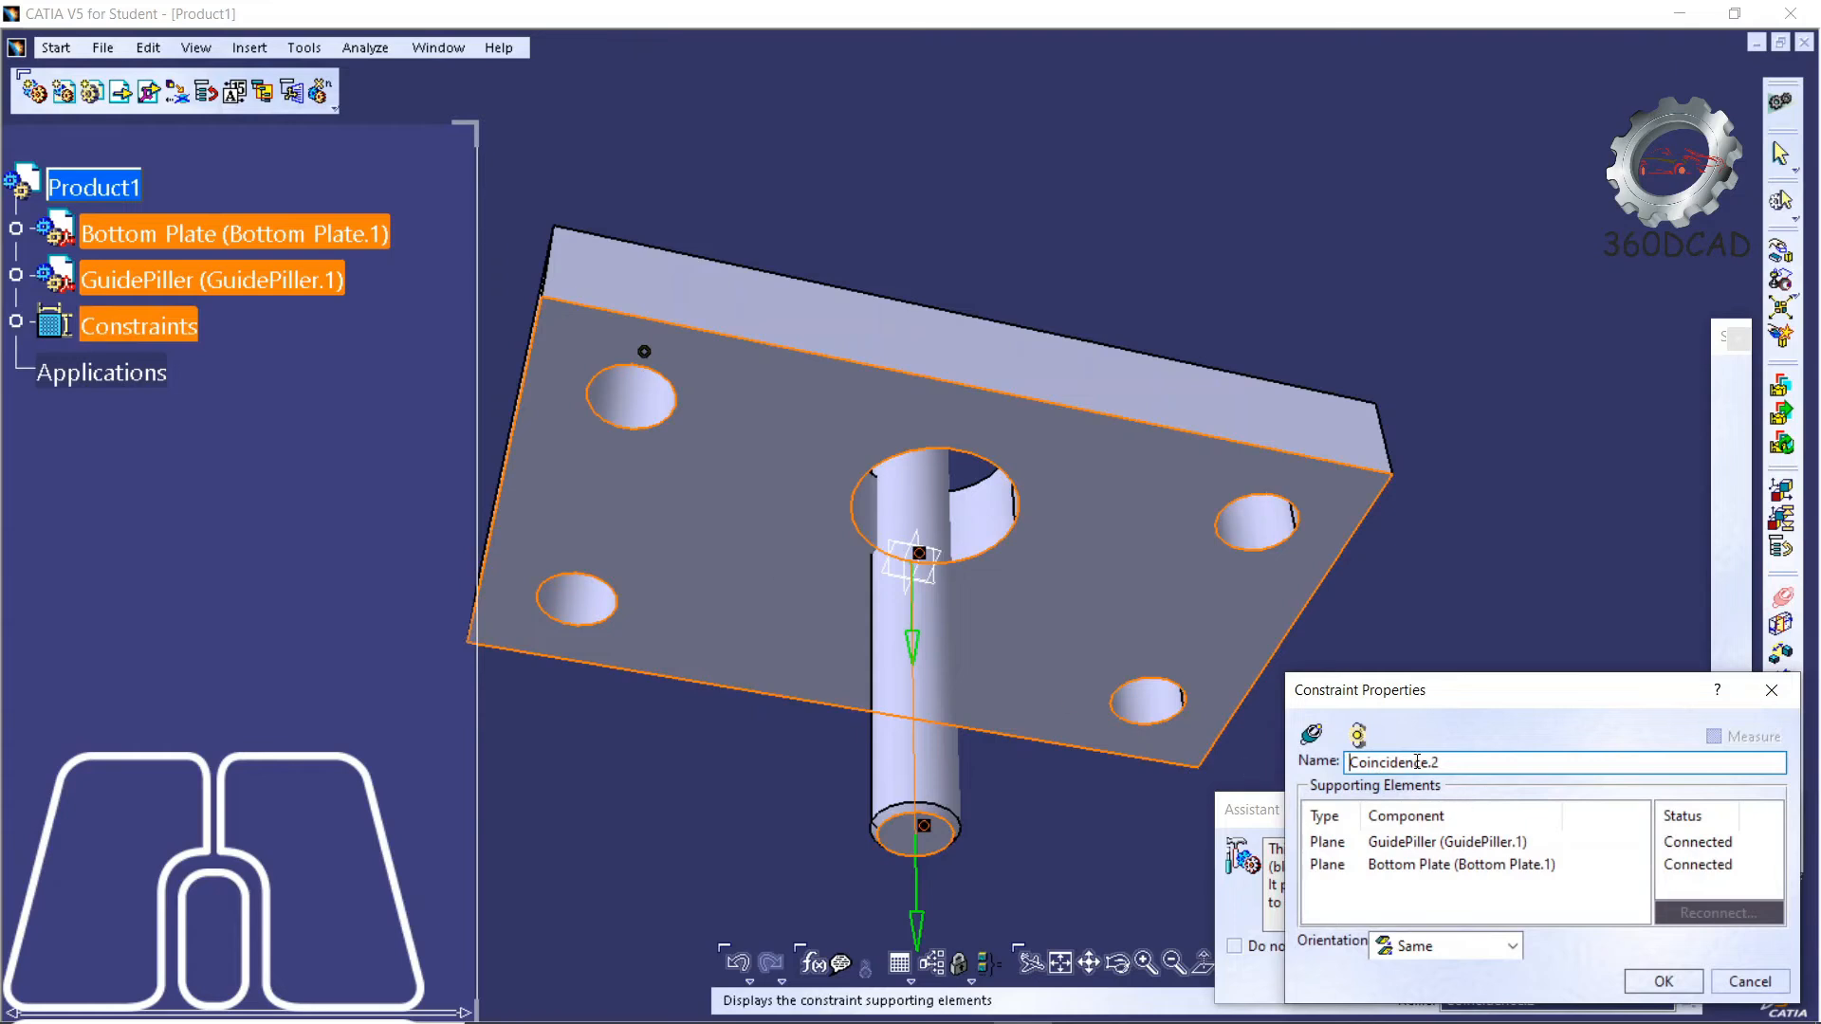
{"action": "left_click", "coordinate": [1660, 982]}
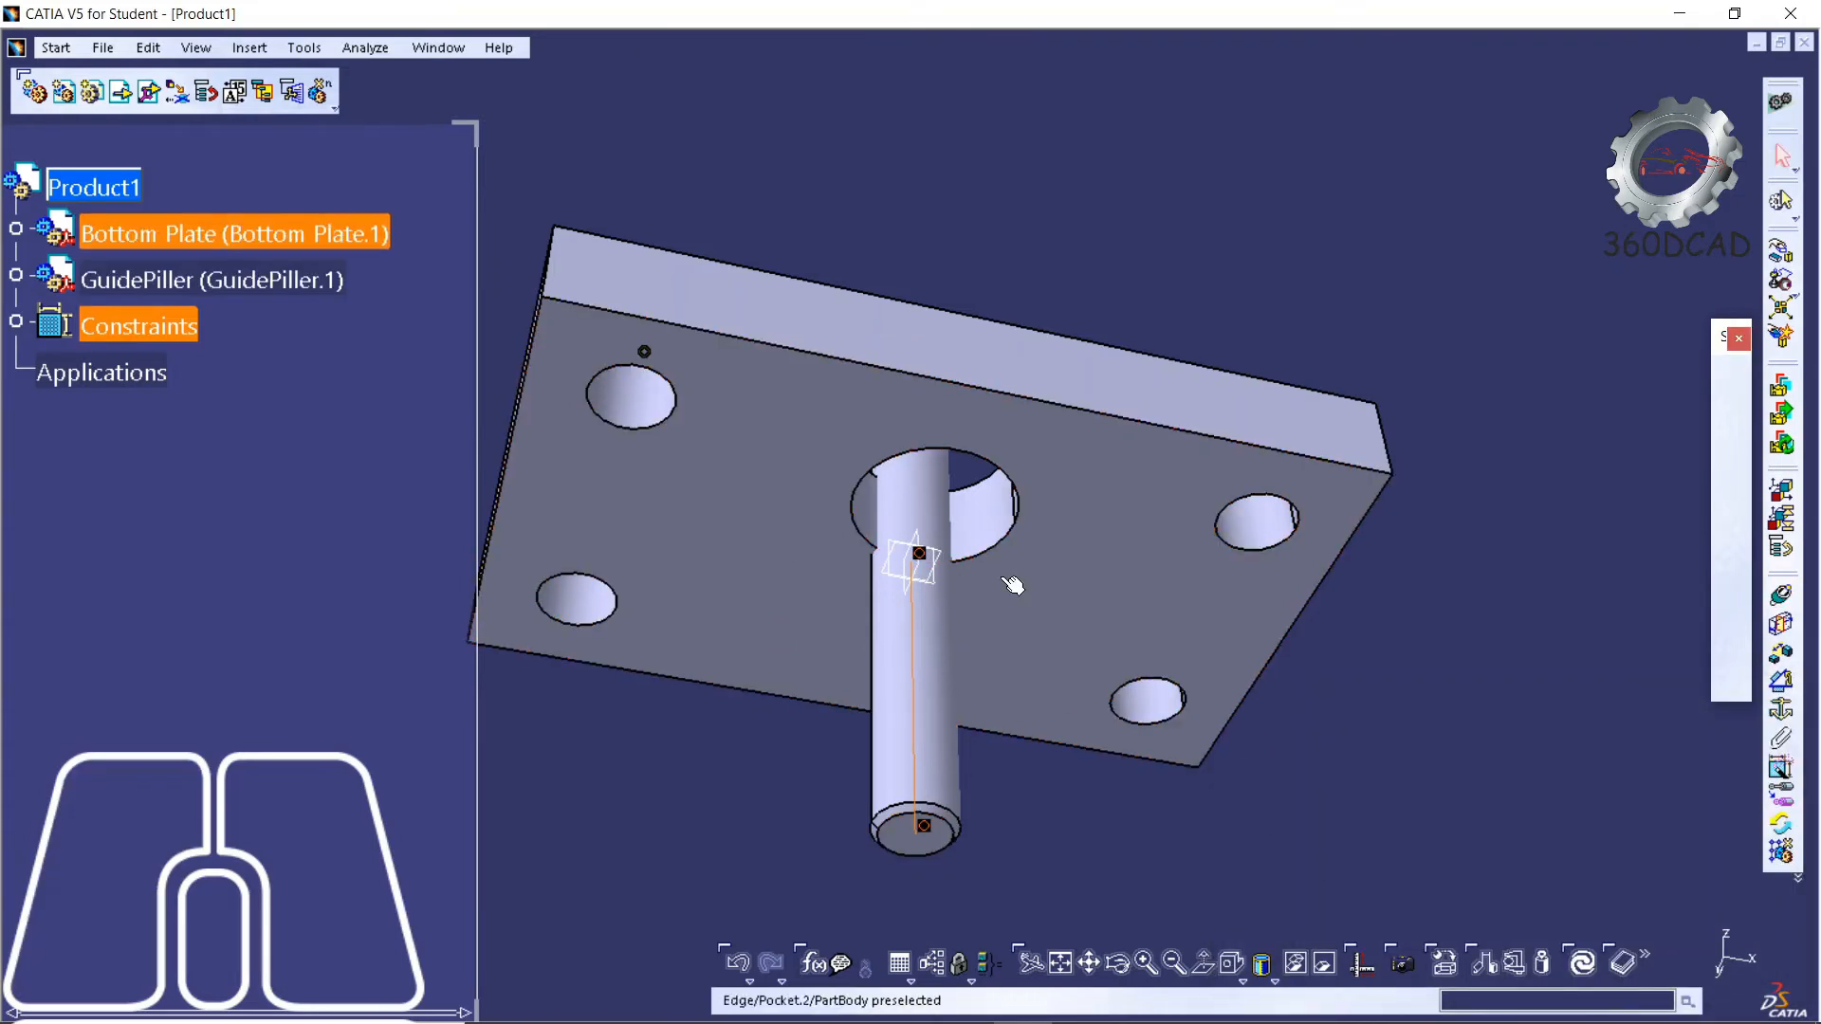
{"action": "left_click", "coordinate": [1583, 965]}
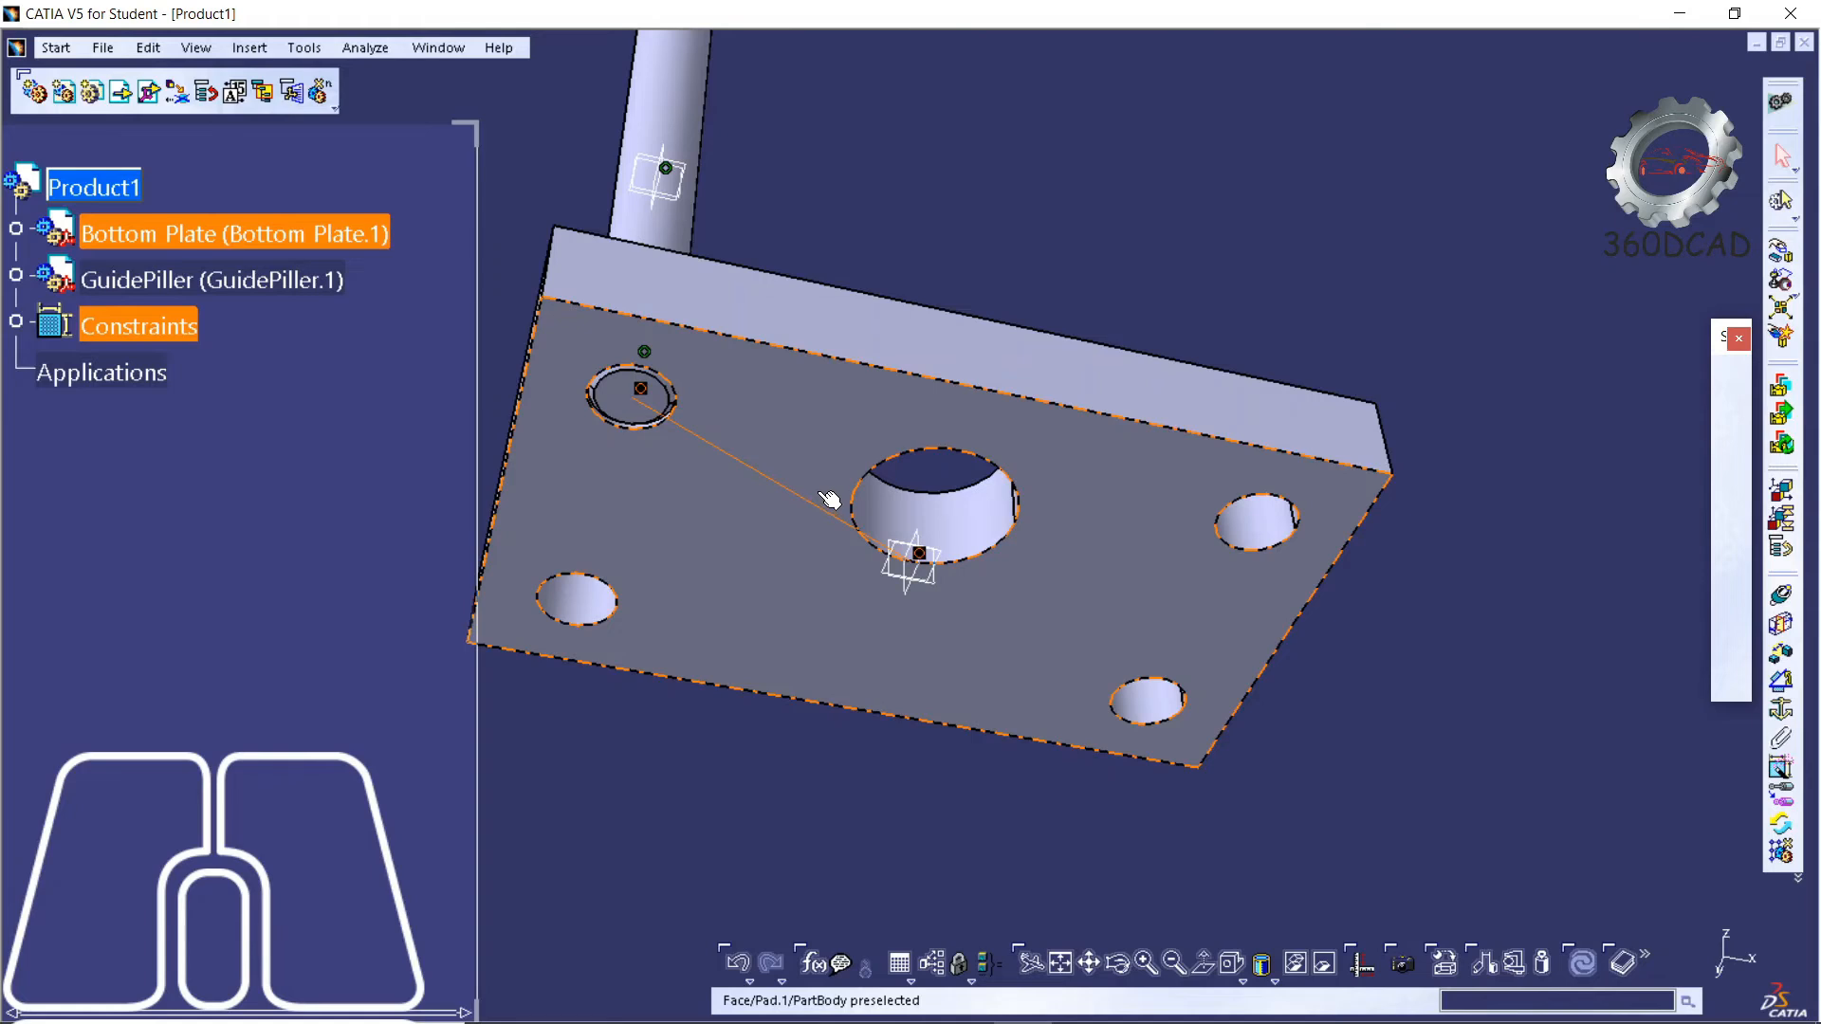
- Reuse the Bottom Plate's rectangular hole pattern to instantiate GuidePiller in all four corner holes, with Keep Link with the pattern turned off
{"action": "middle_click_drag", "start_coordinate": [828, 499], "coordinate": [854, 977]}
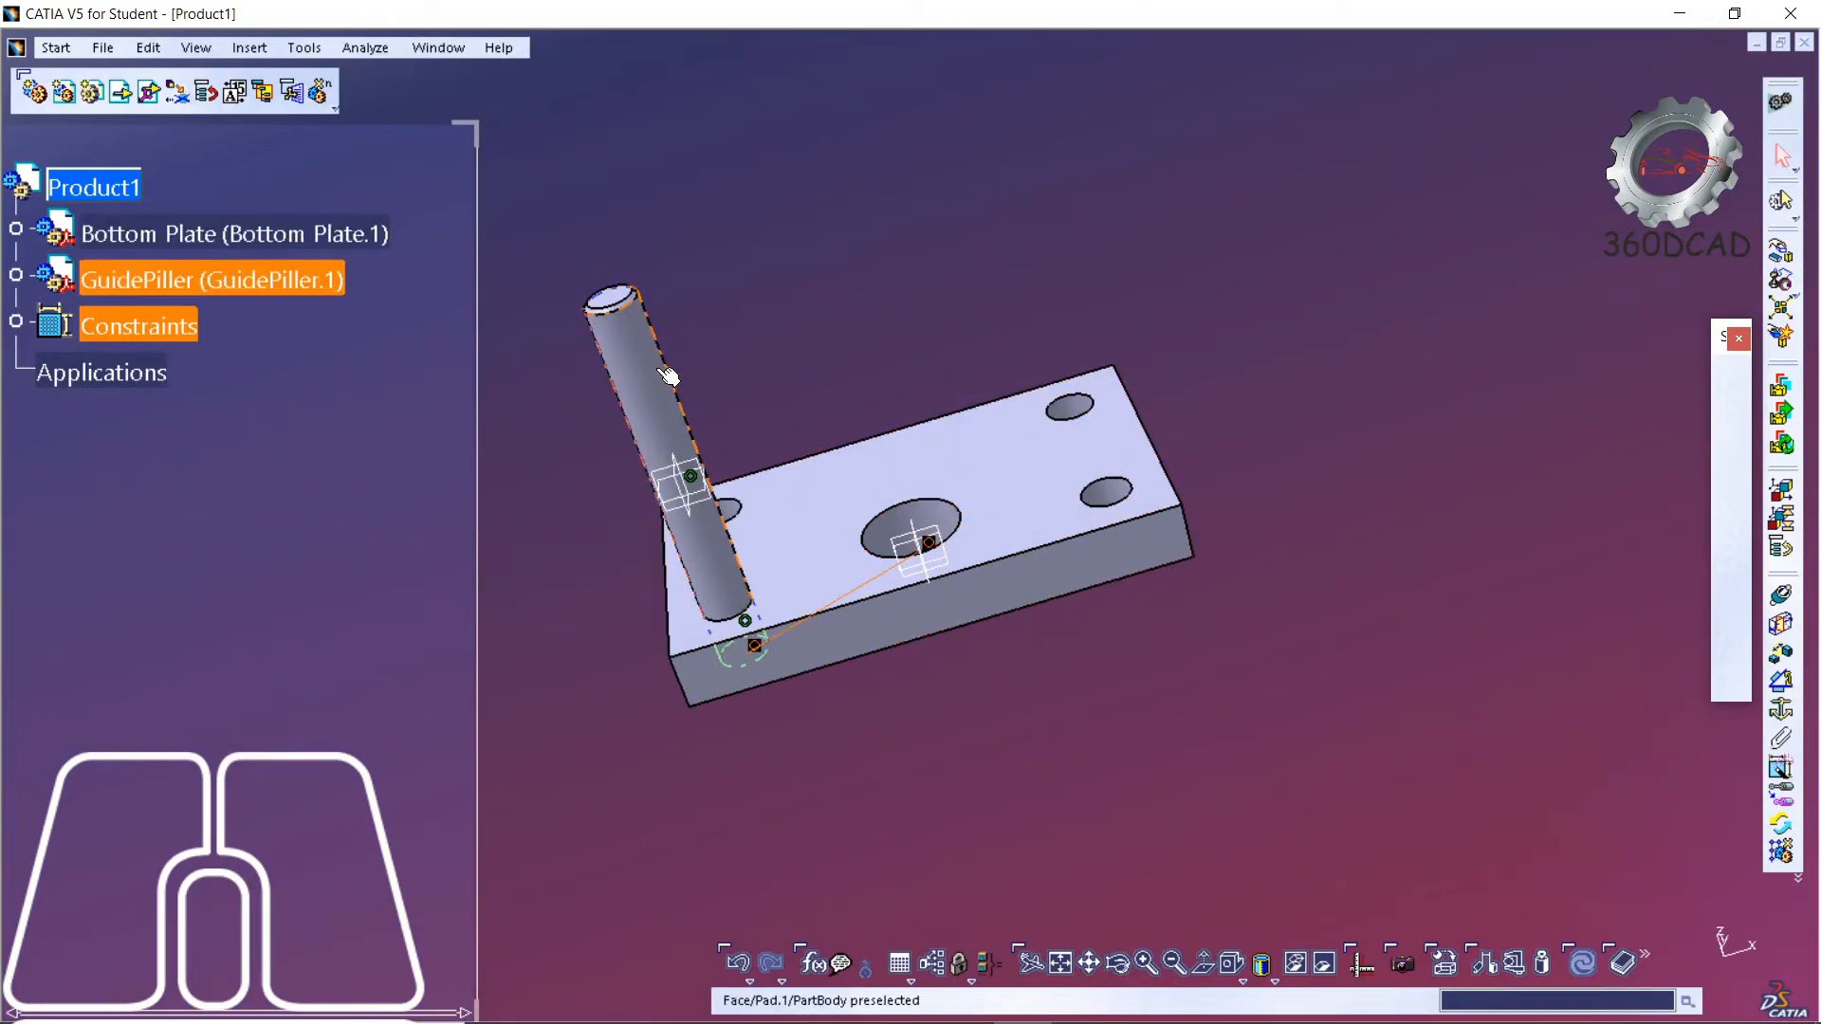
{"action": "left_click", "coordinate": [718, 513]}
{"action": "left_click", "coordinate": [249, 48]}
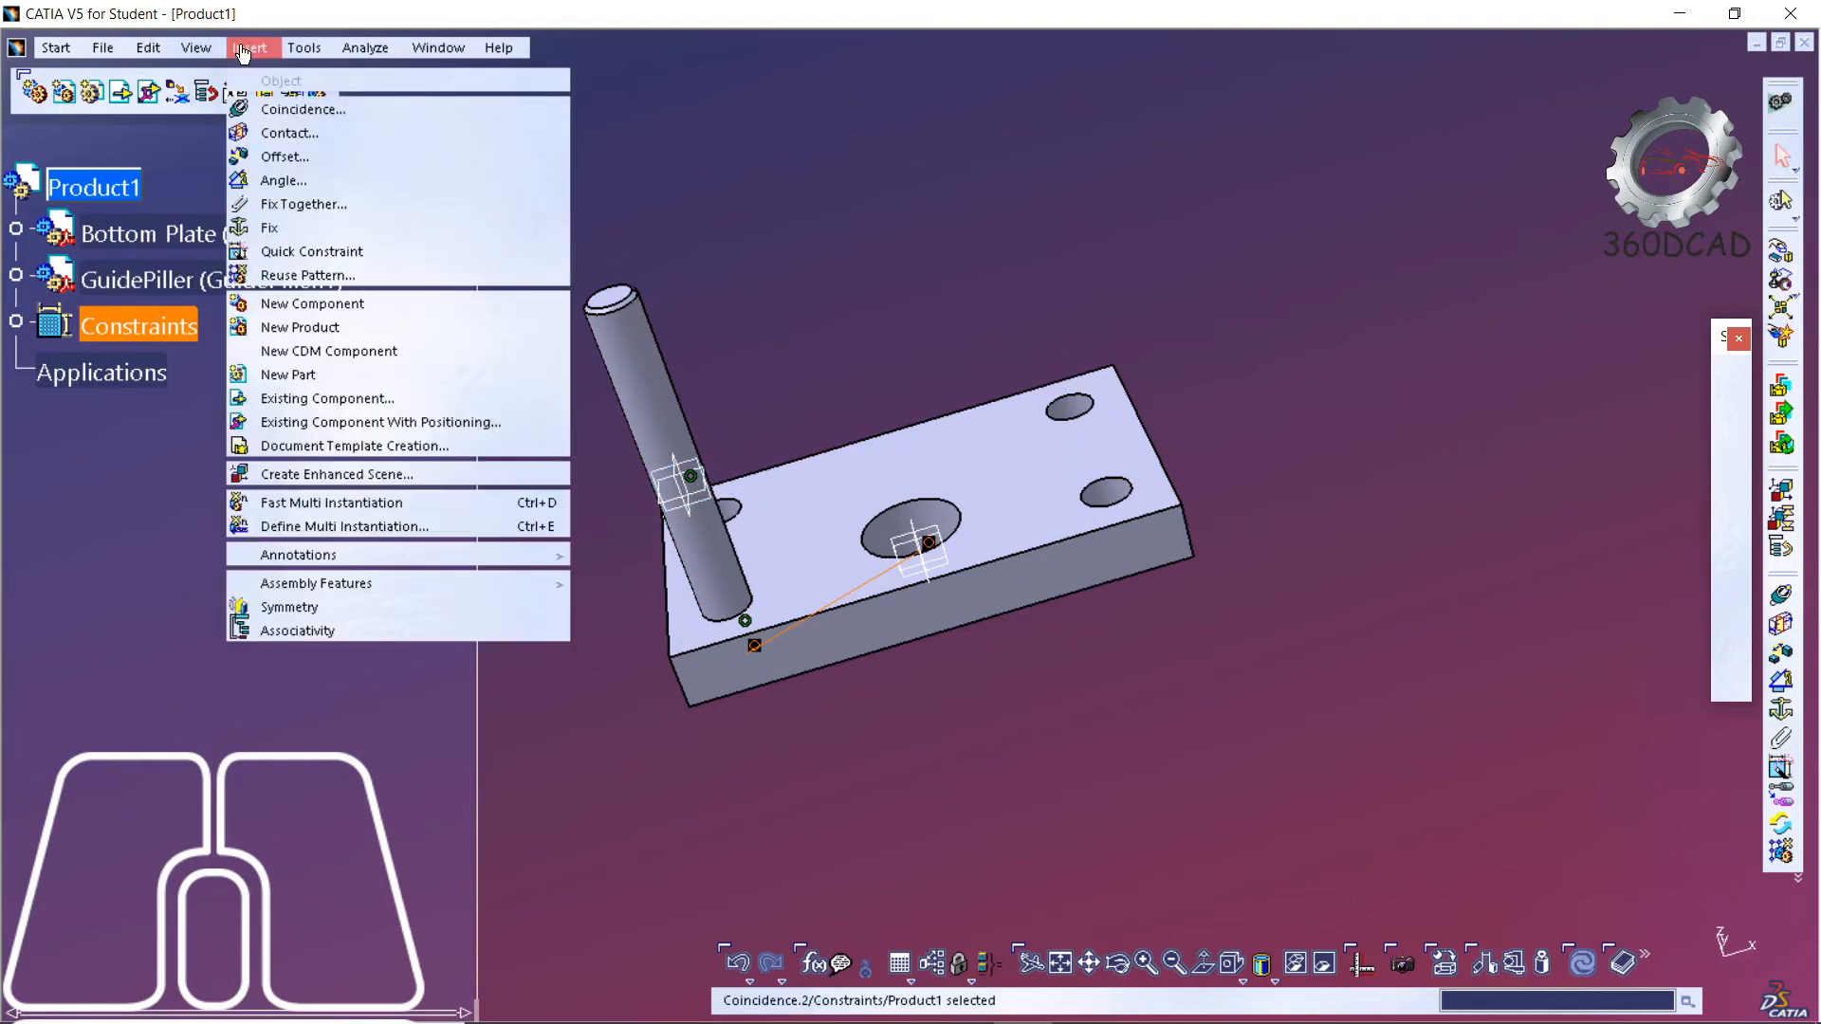
{"action": "left_click", "coordinate": [320, 277]}
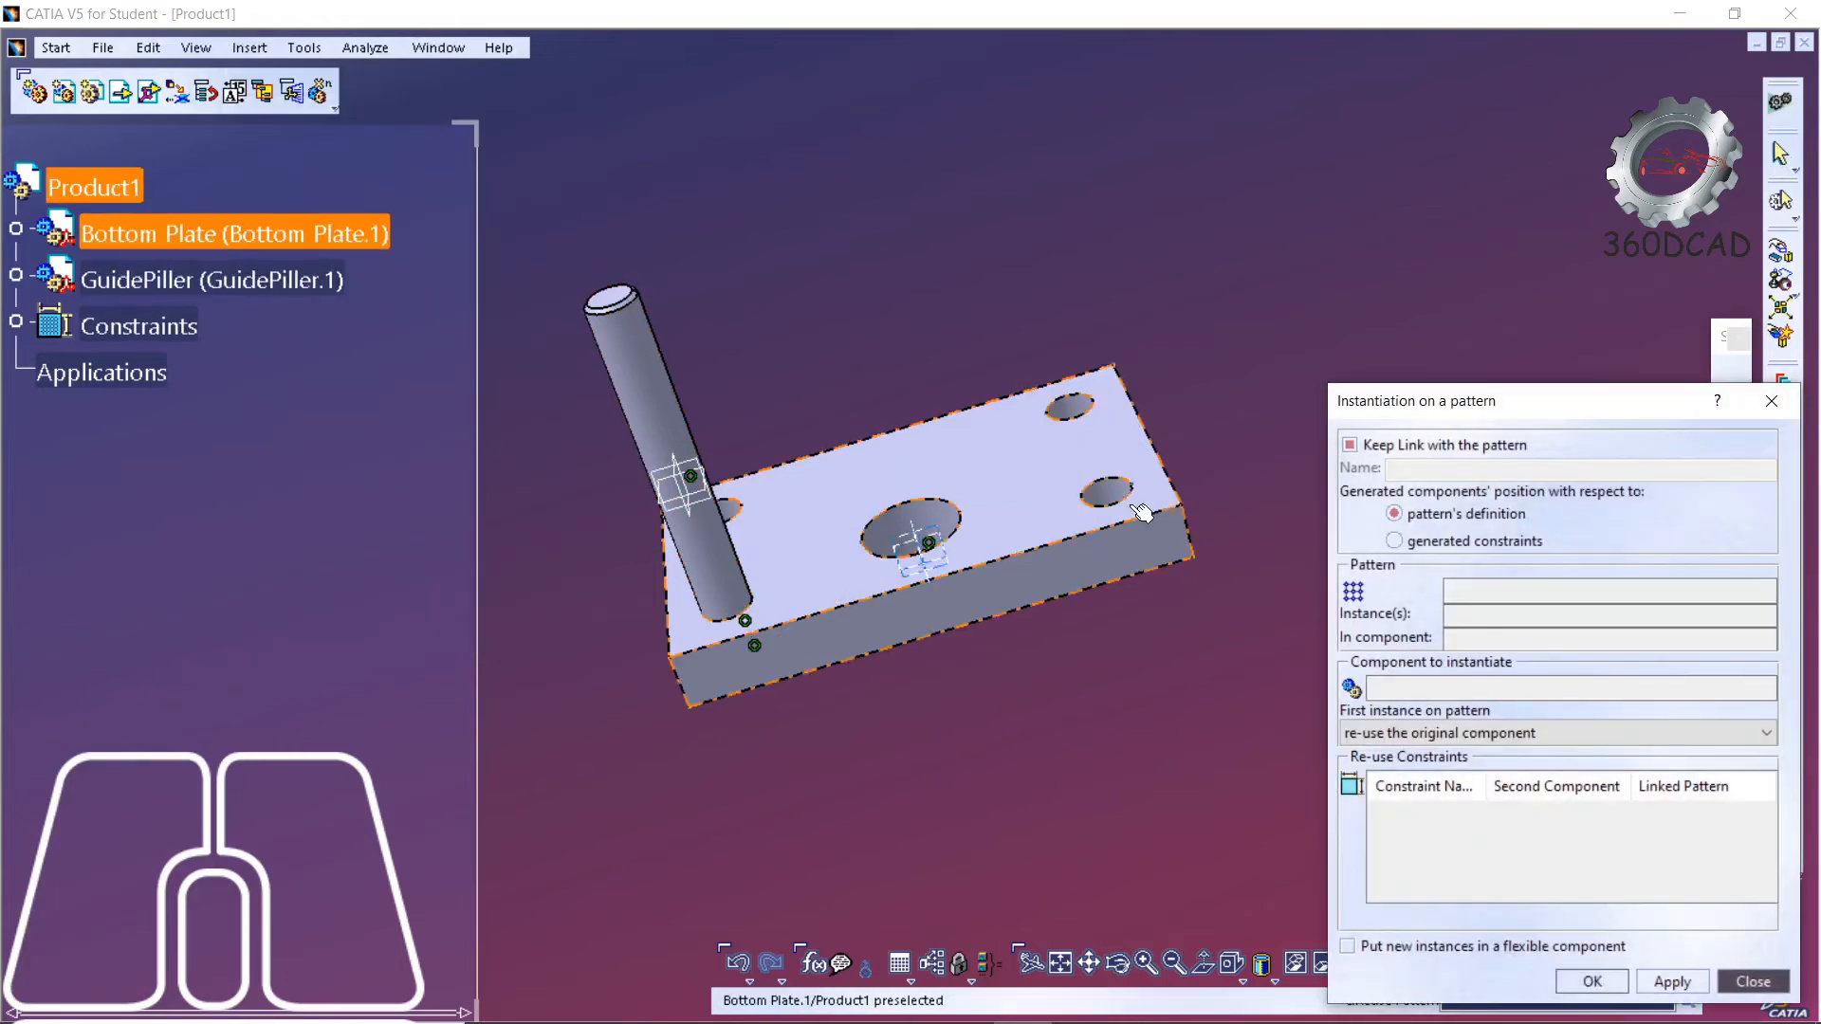
{"action": "left_click", "coordinate": [1352, 446]}
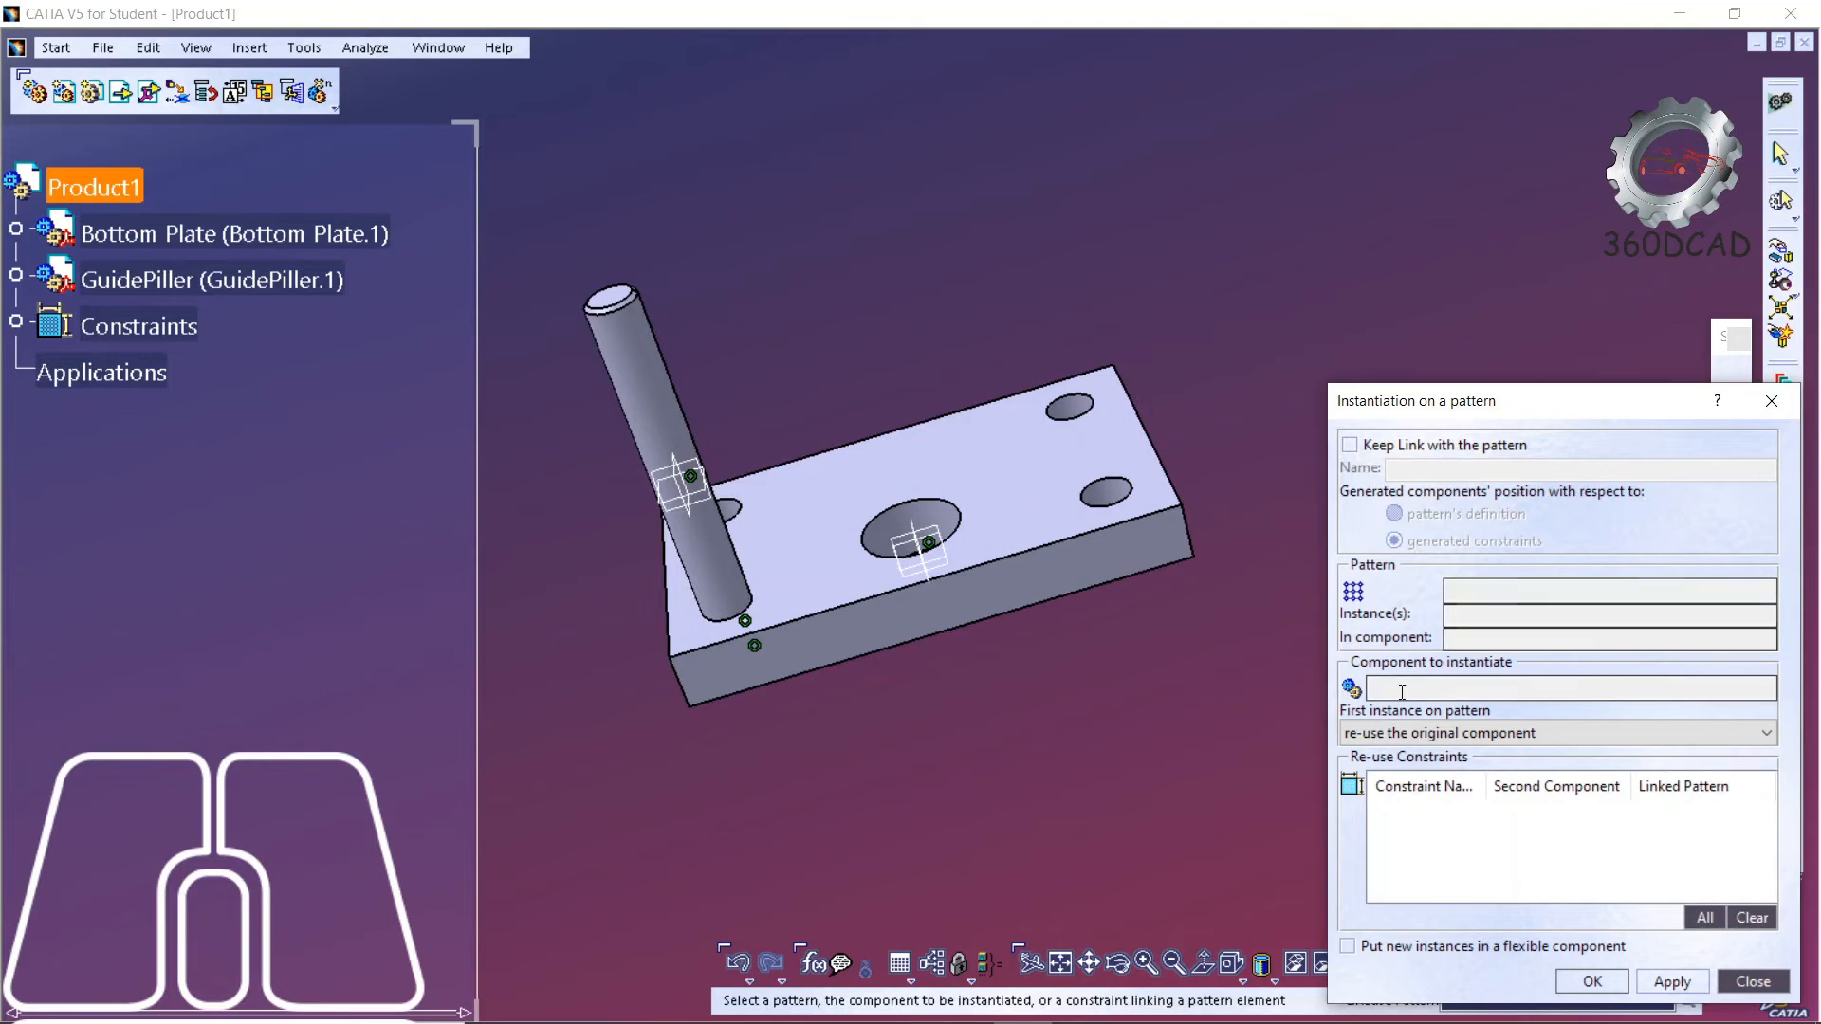
{"action": "left_click", "coordinate": [648, 426]}
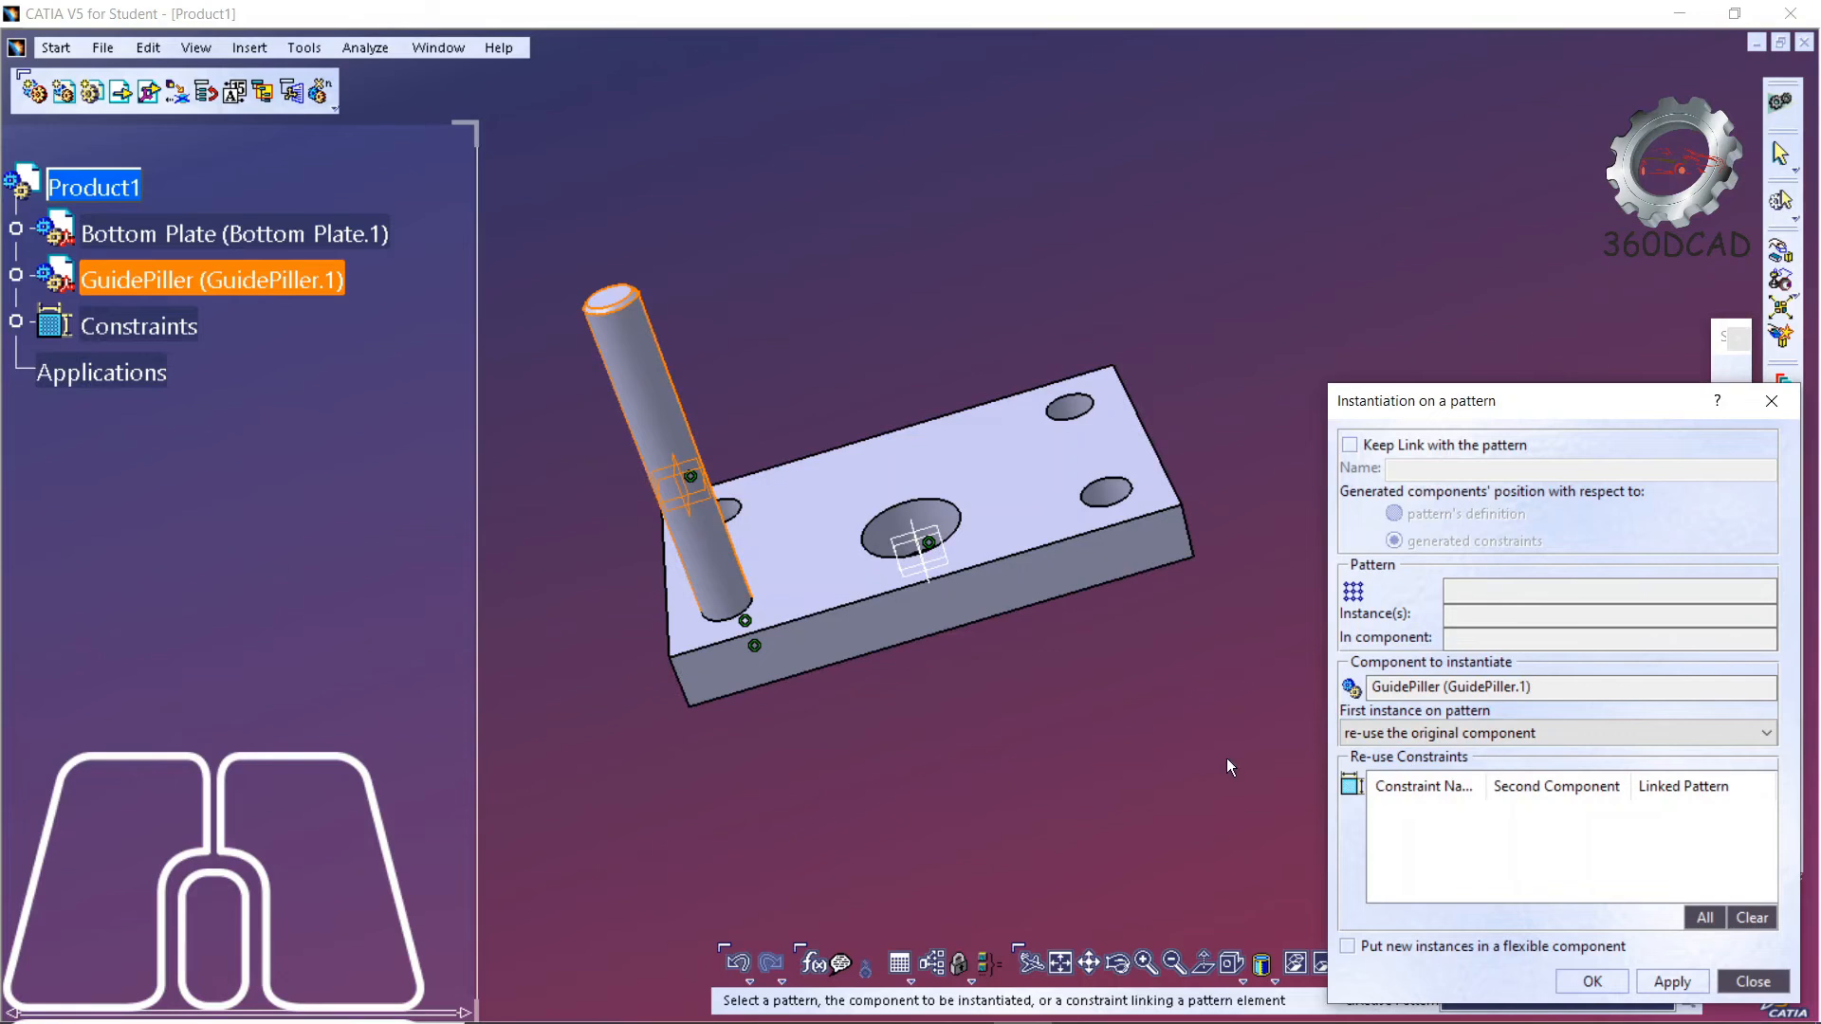
{"action": "left_click", "coordinate": [756, 652]}
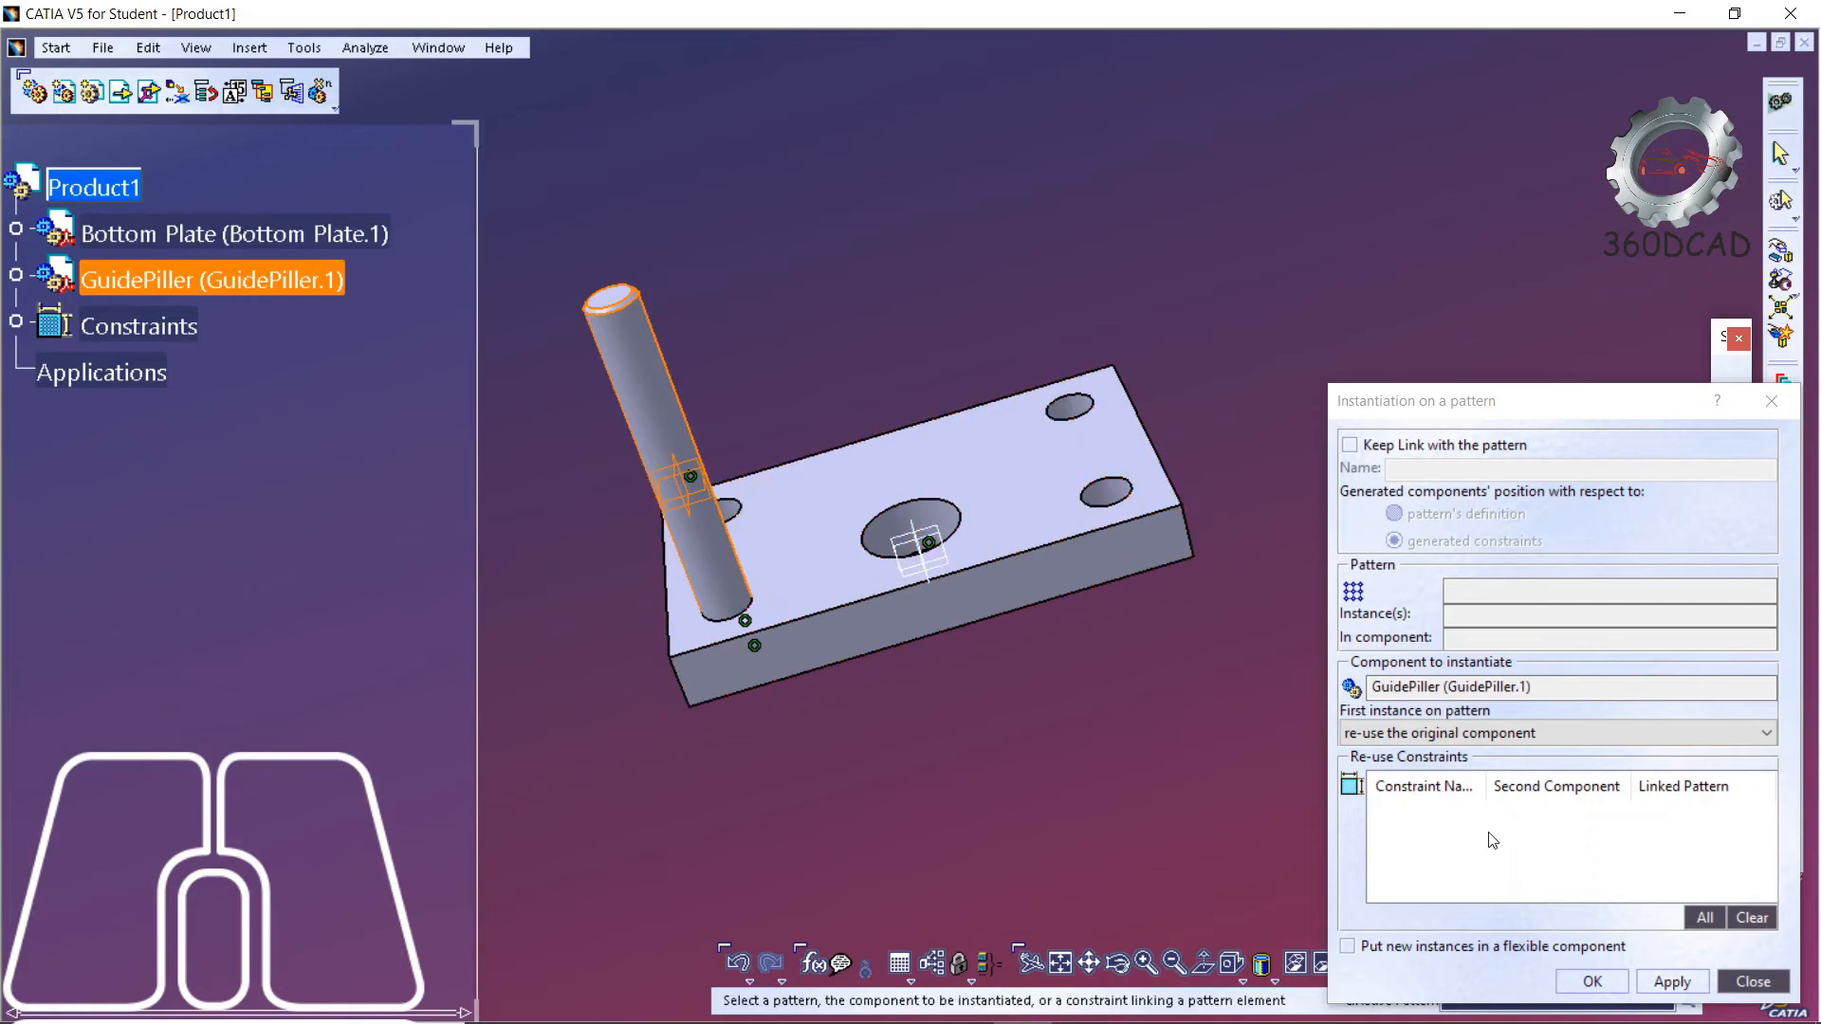
{"action": "left_click", "coordinate": [869, 563]}
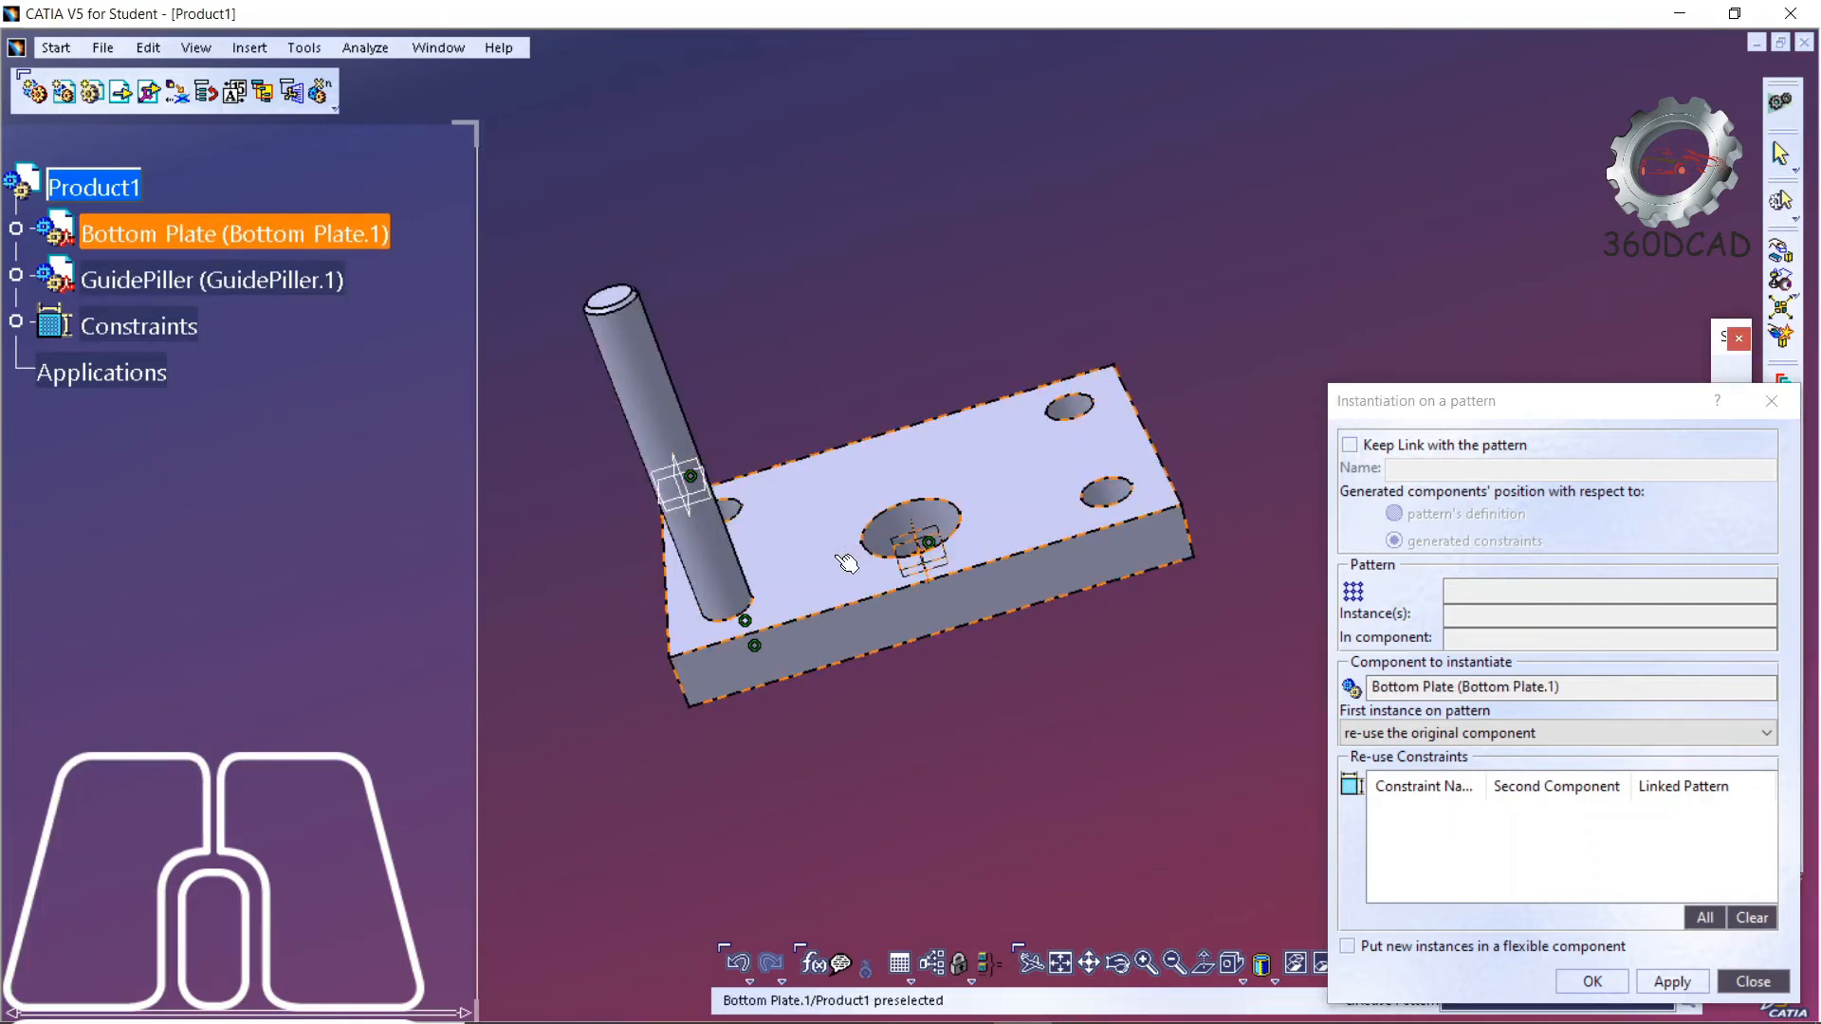
{"action": "left_click", "coordinate": [732, 562]}
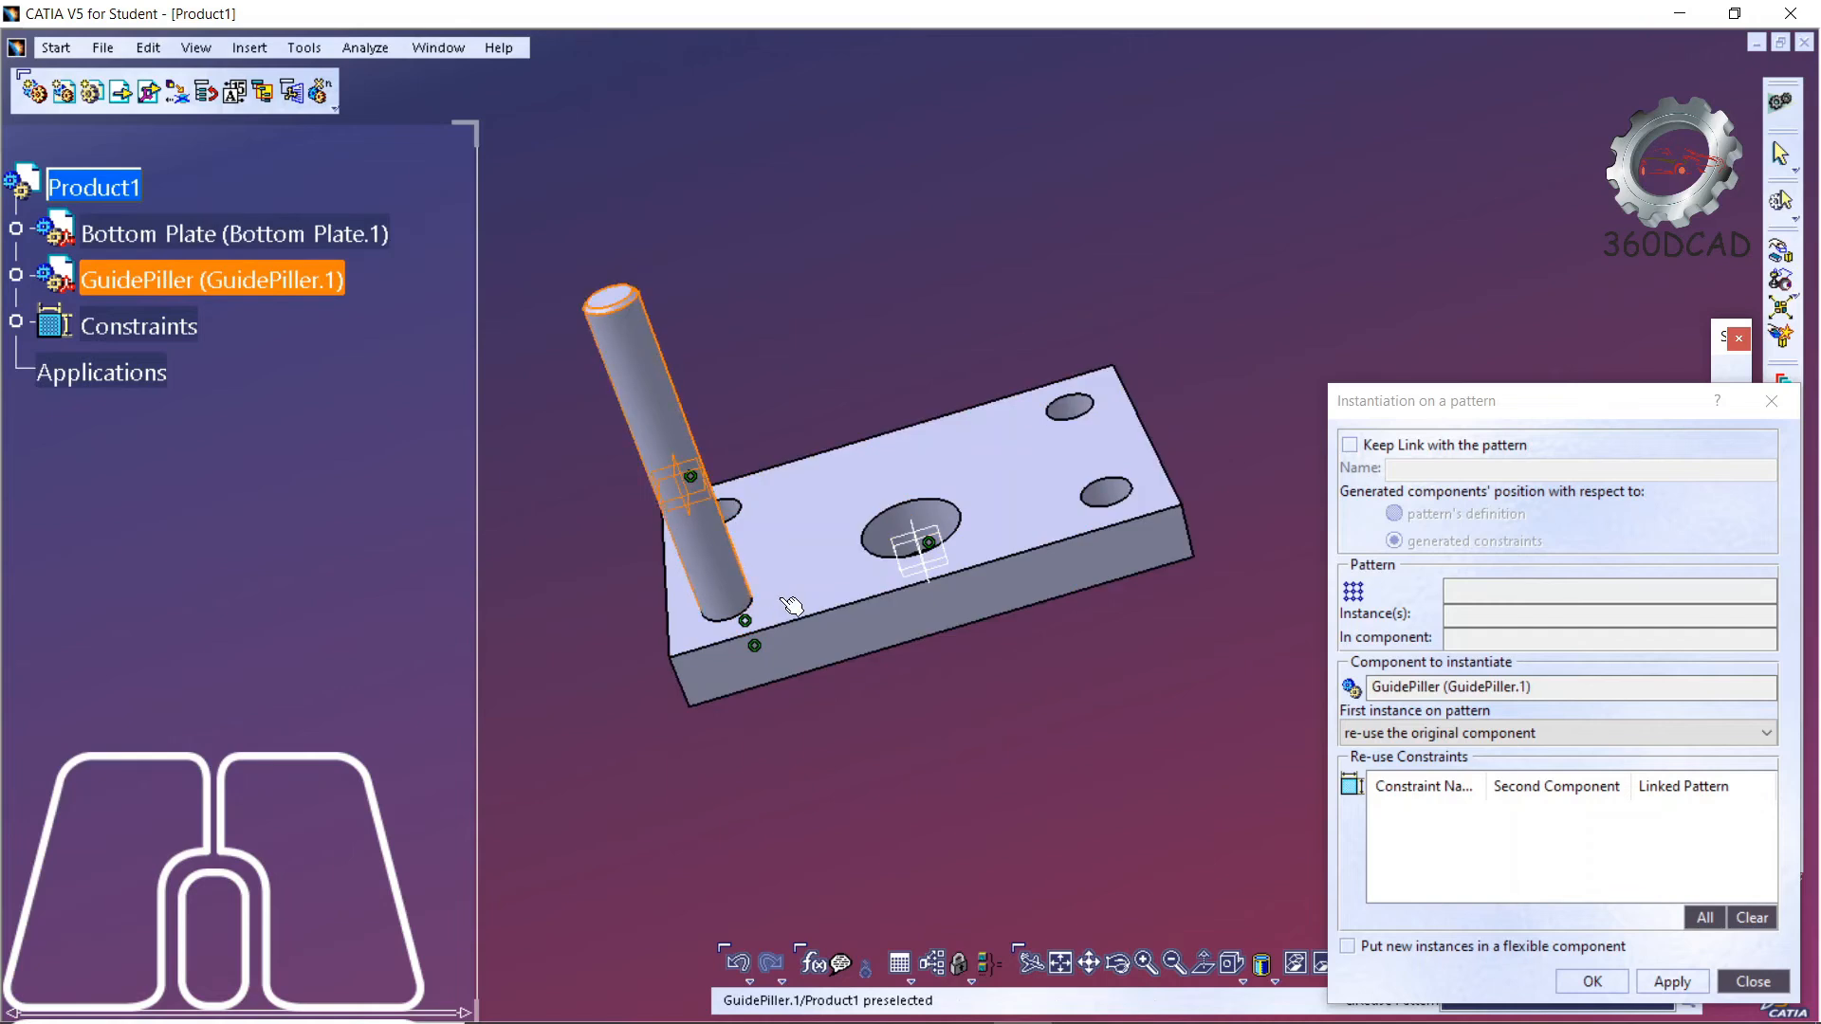
{"action": "left_click", "coordinate": [754, 646]}
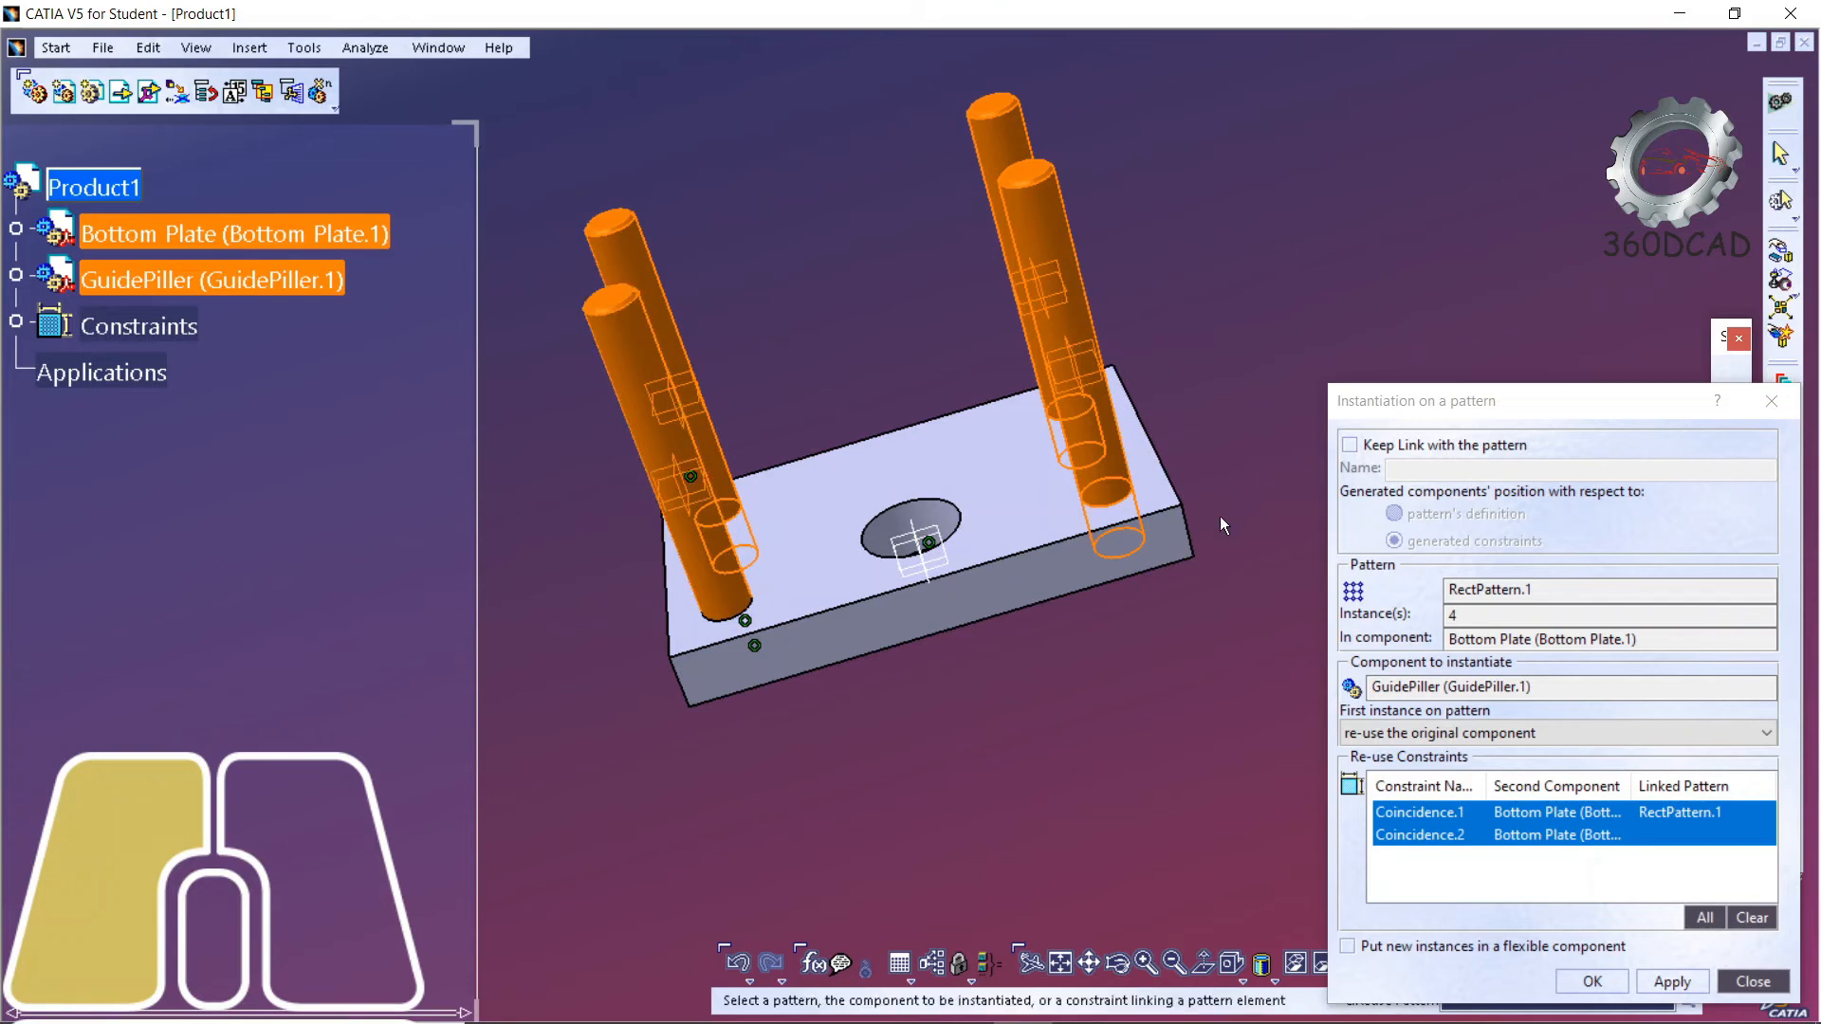
{"action": "left_click", "coordinate": [1601, 980]}
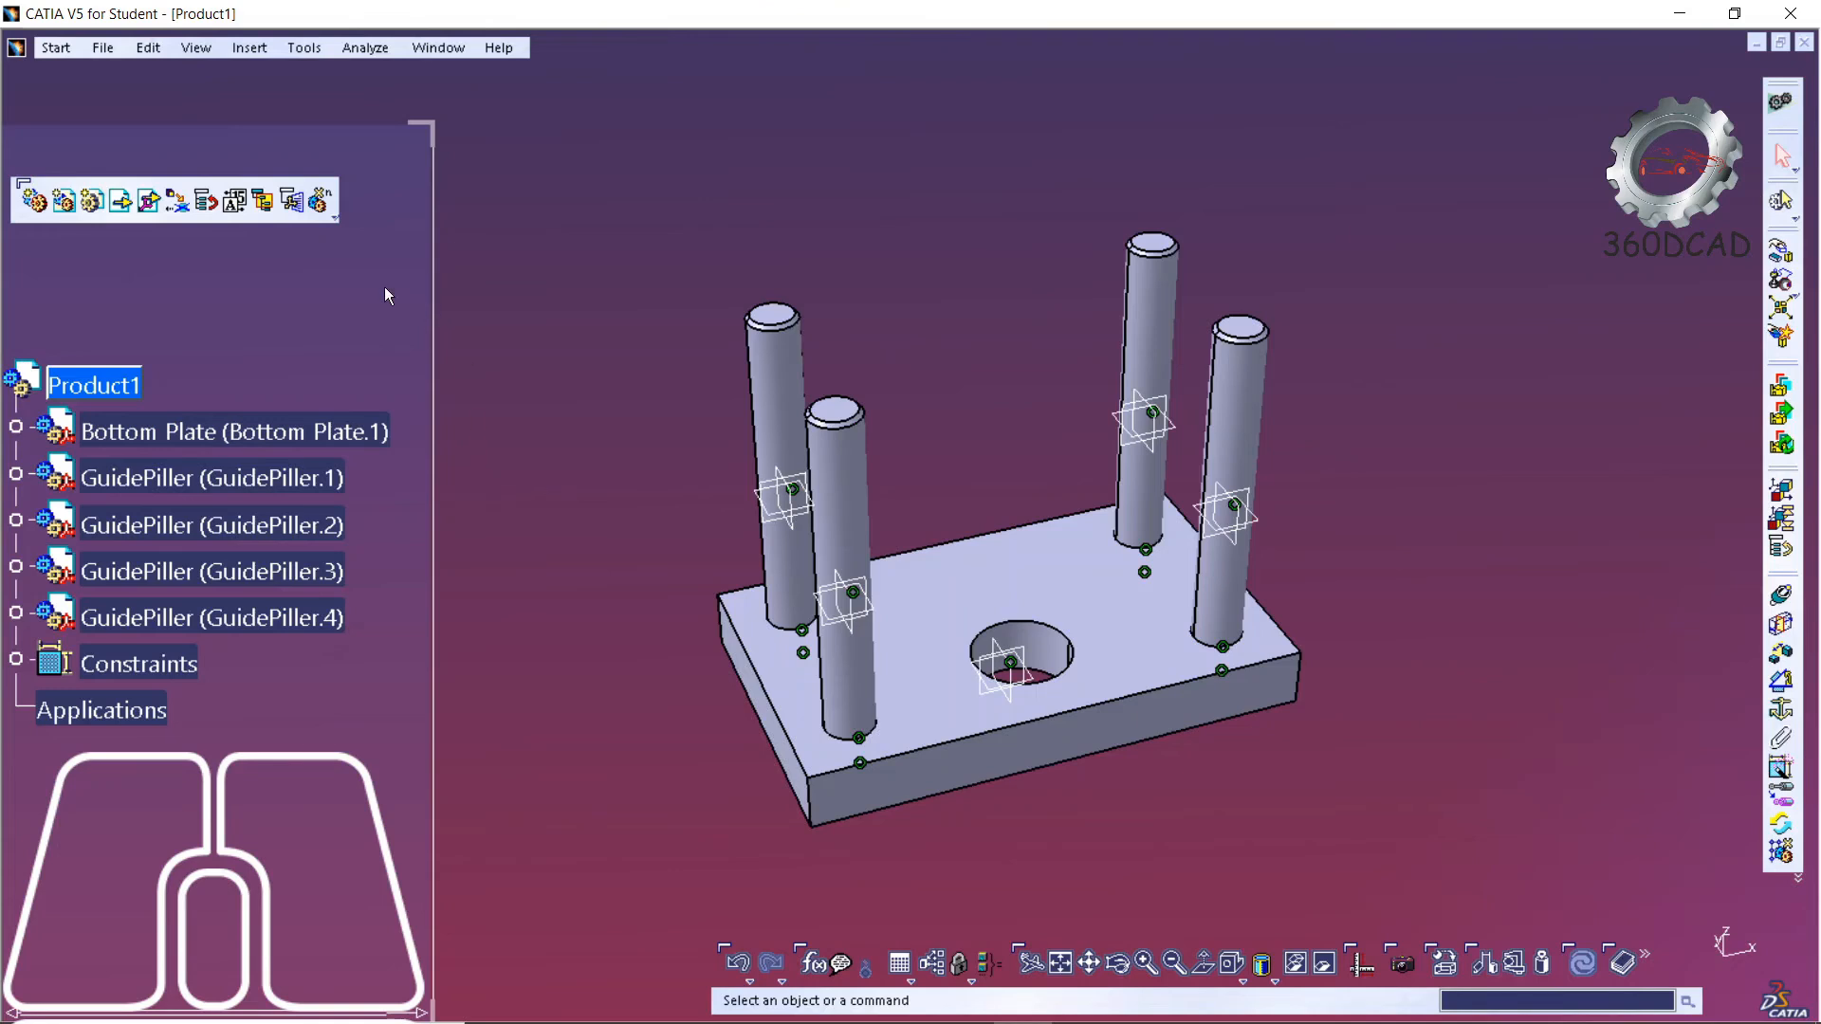
- Insert the existing Bush part from the Press tool folder into Product1
{"action": "left_click", "coordinate": [121, 200]}
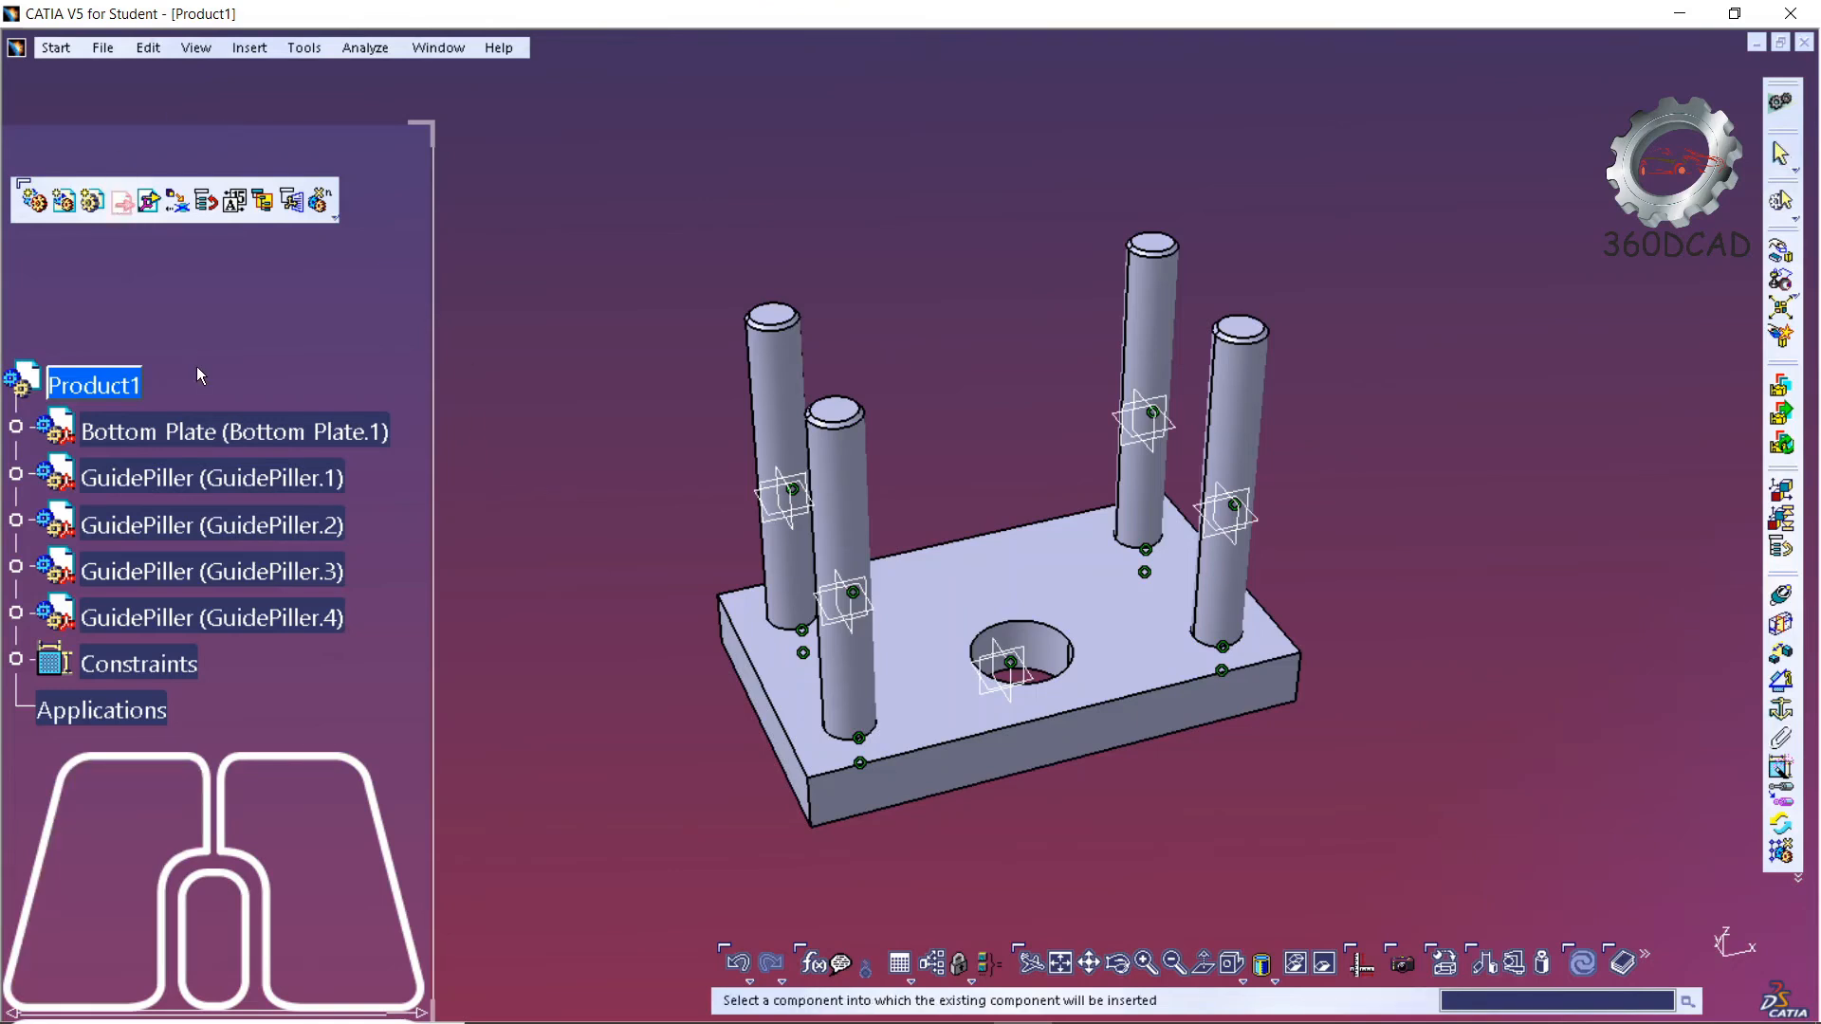
{"action": "left_click", "coordinate": [94, 379]}
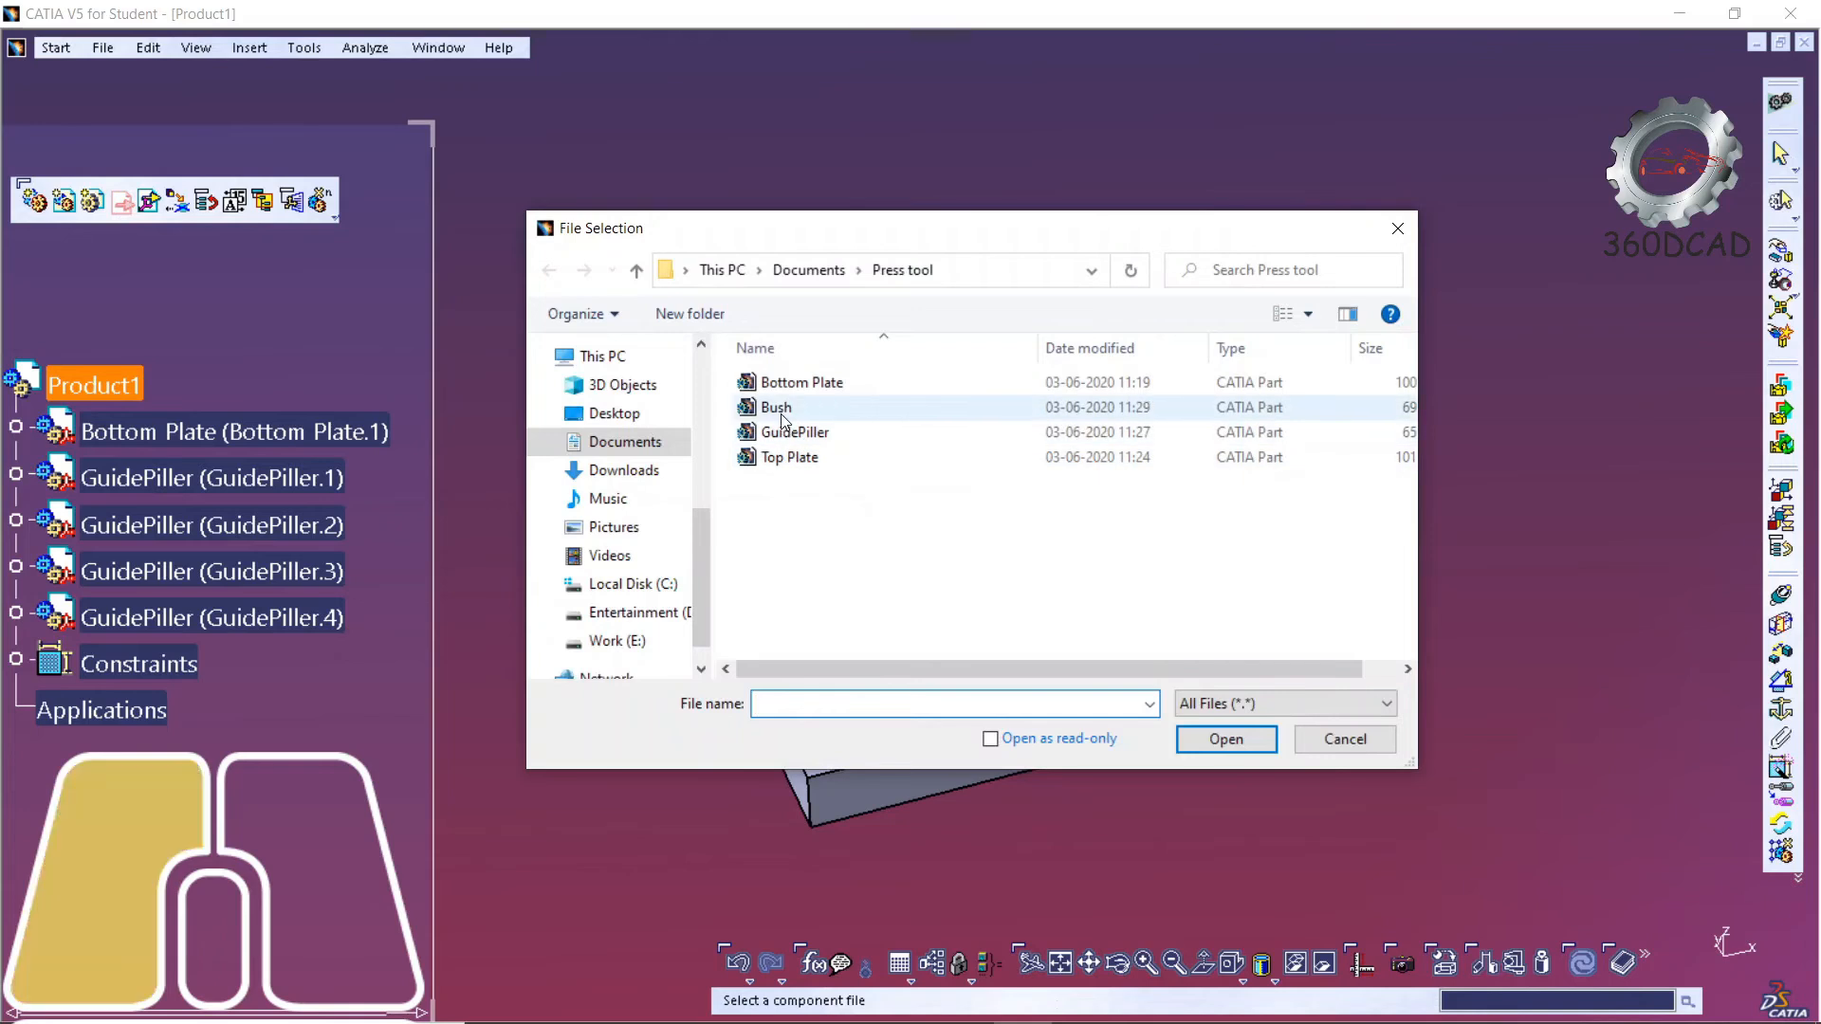
{"action": "left_click", "coordinate": [781, 411]}
{"action": "left_click", "coordinate": [1220, 741]}
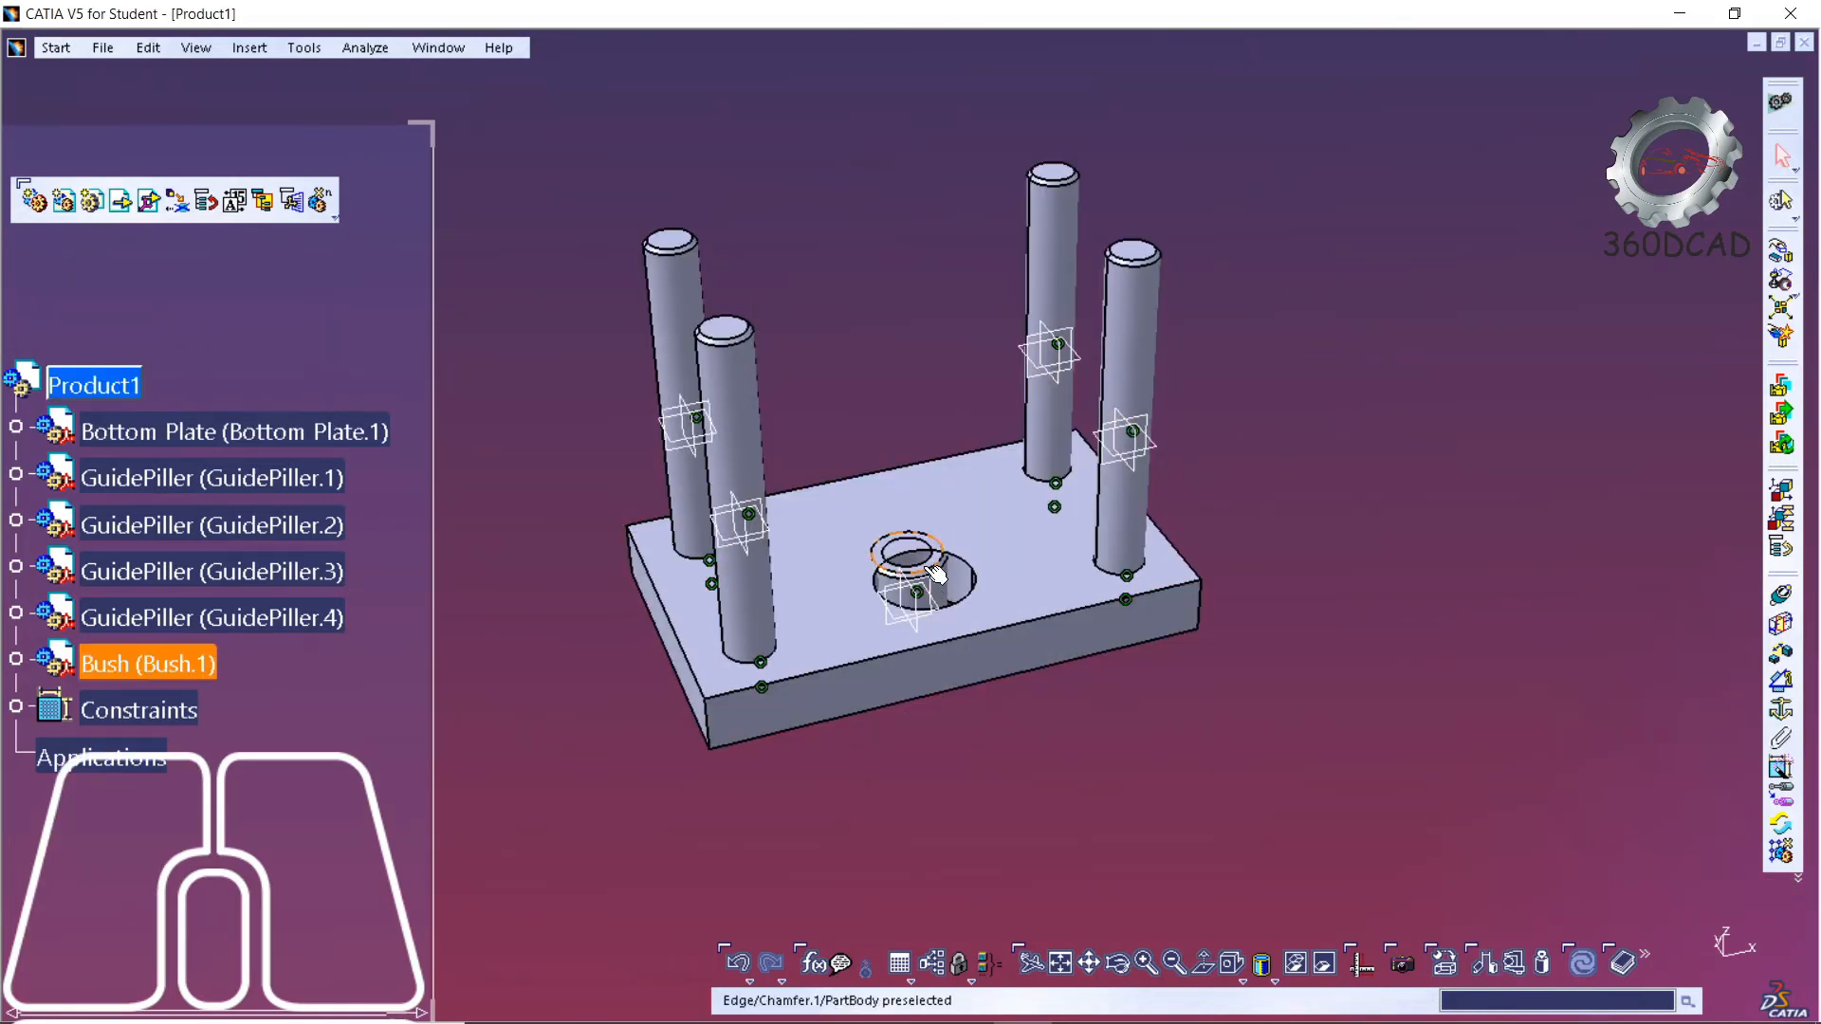
- Show the compass and use it to lift the Bush straight up, clear of the Bottom Plate
{"action": "left_click", "coordinate": [197, 48]}
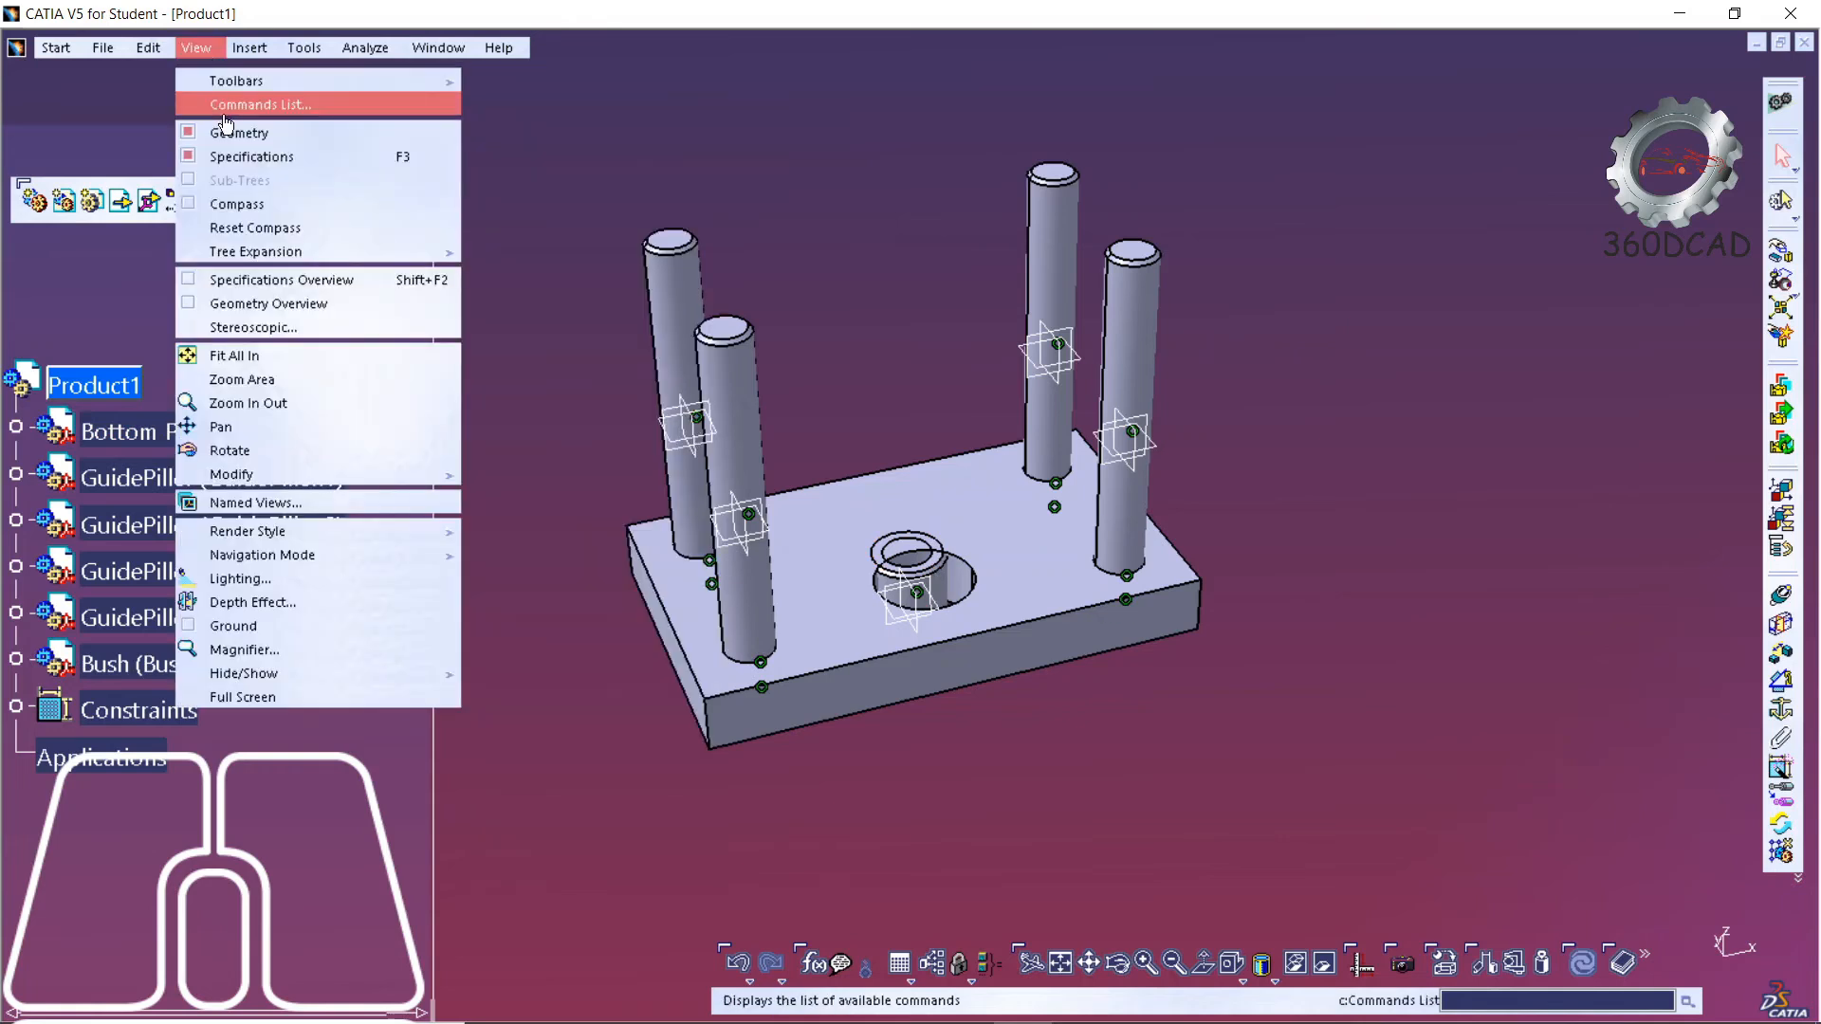
{"action": "left_click", "coordinate": [245, 209]}
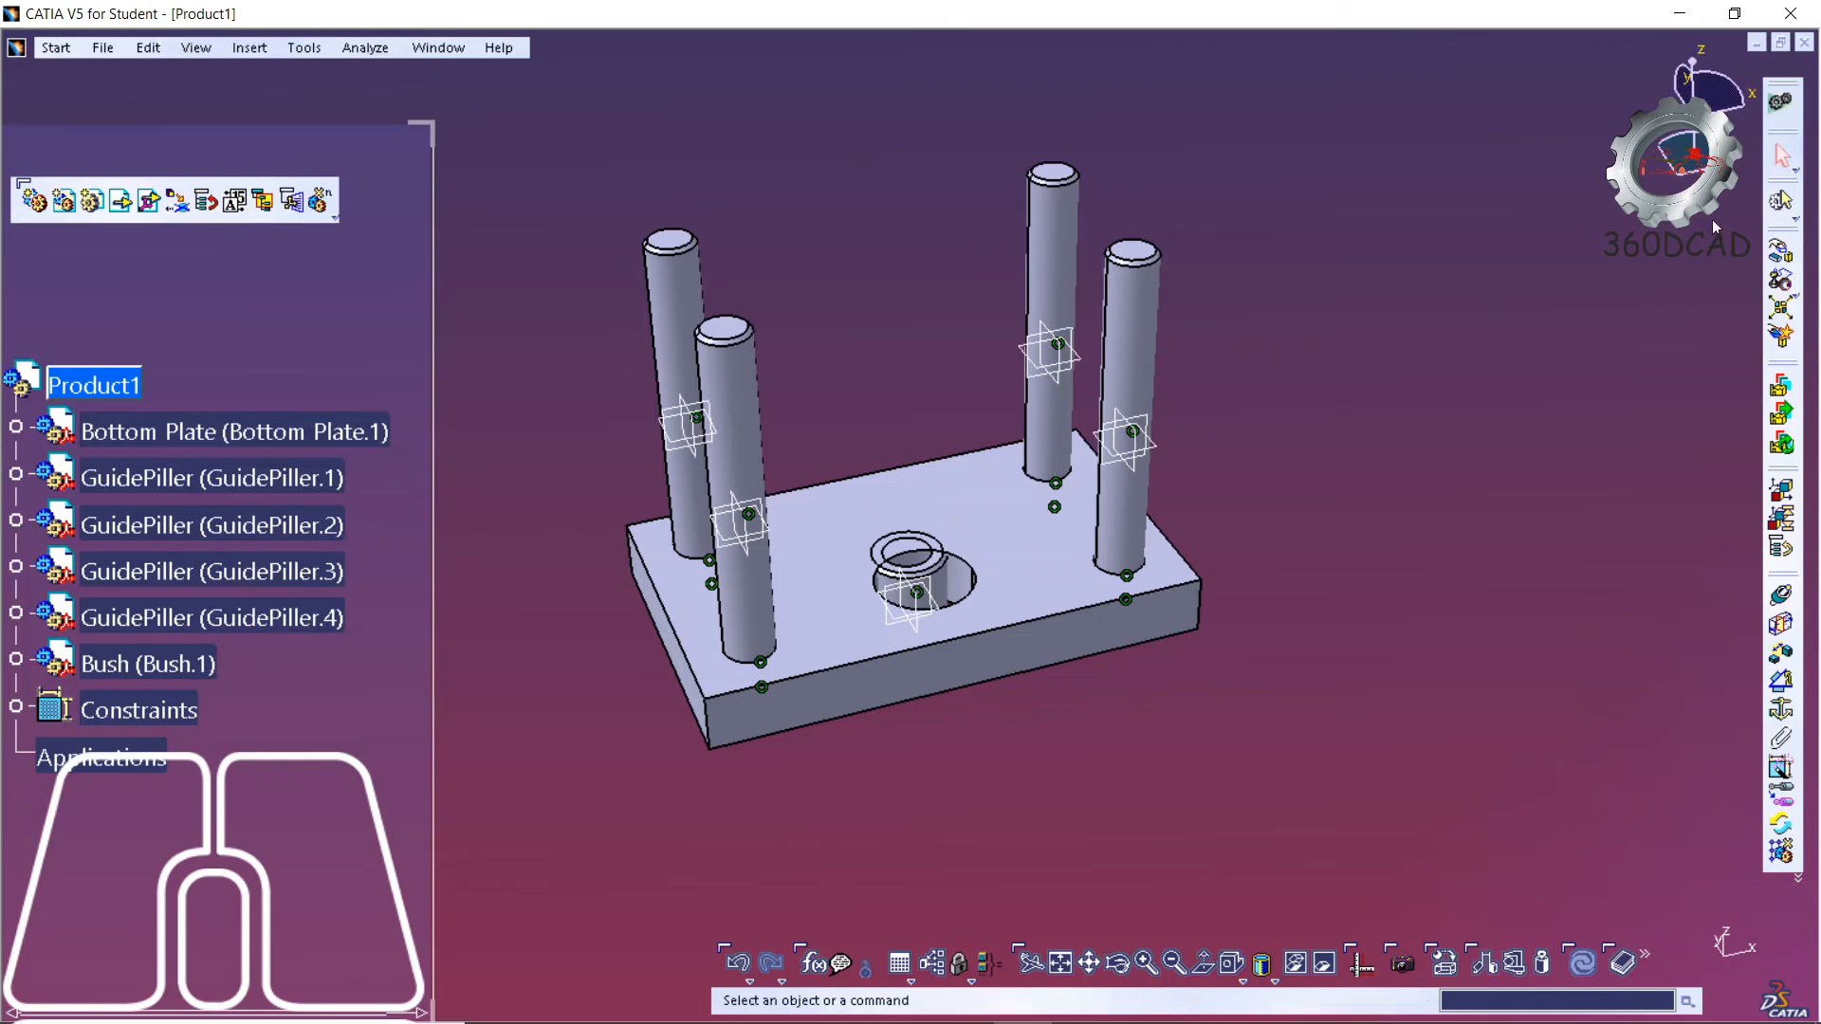
{"action": "left_click_drag", "start_coordinate": [1695, 154], "coordinate": [1009, 441]}
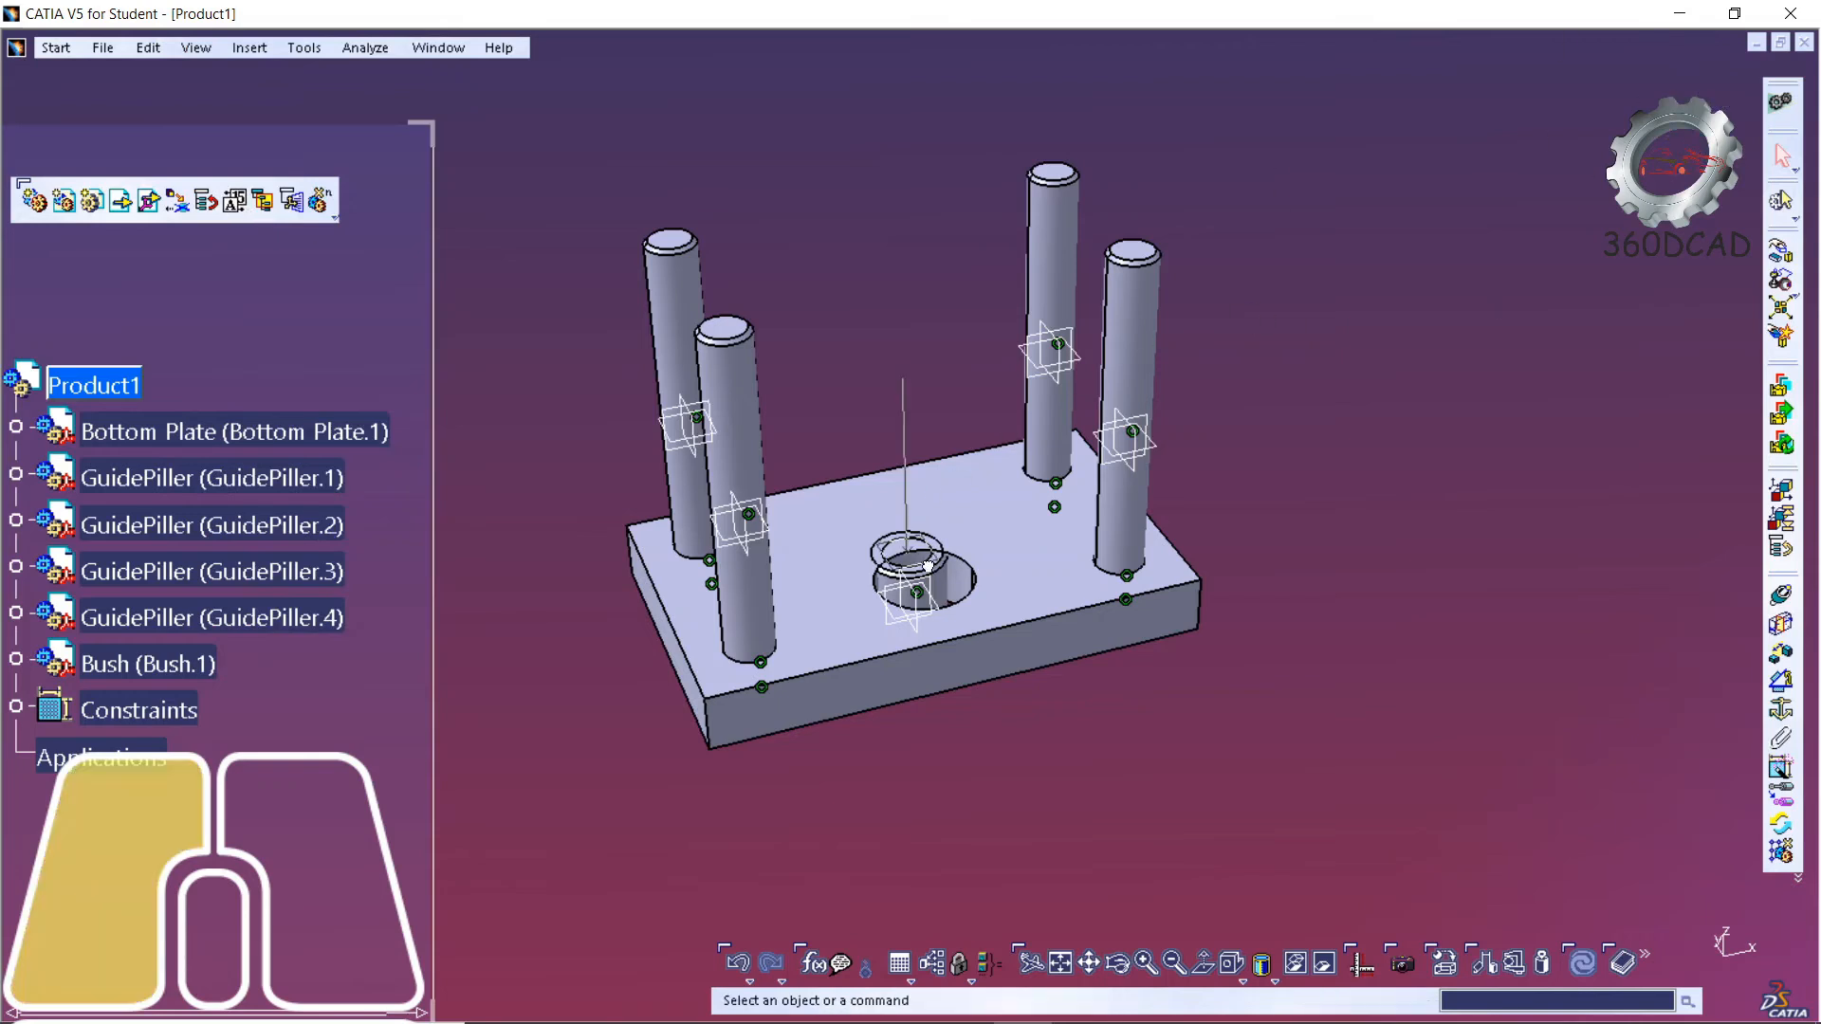
{"action": "left_click_drag", "start_coordinate": [936, 566], "coordinate": [908, 268]}
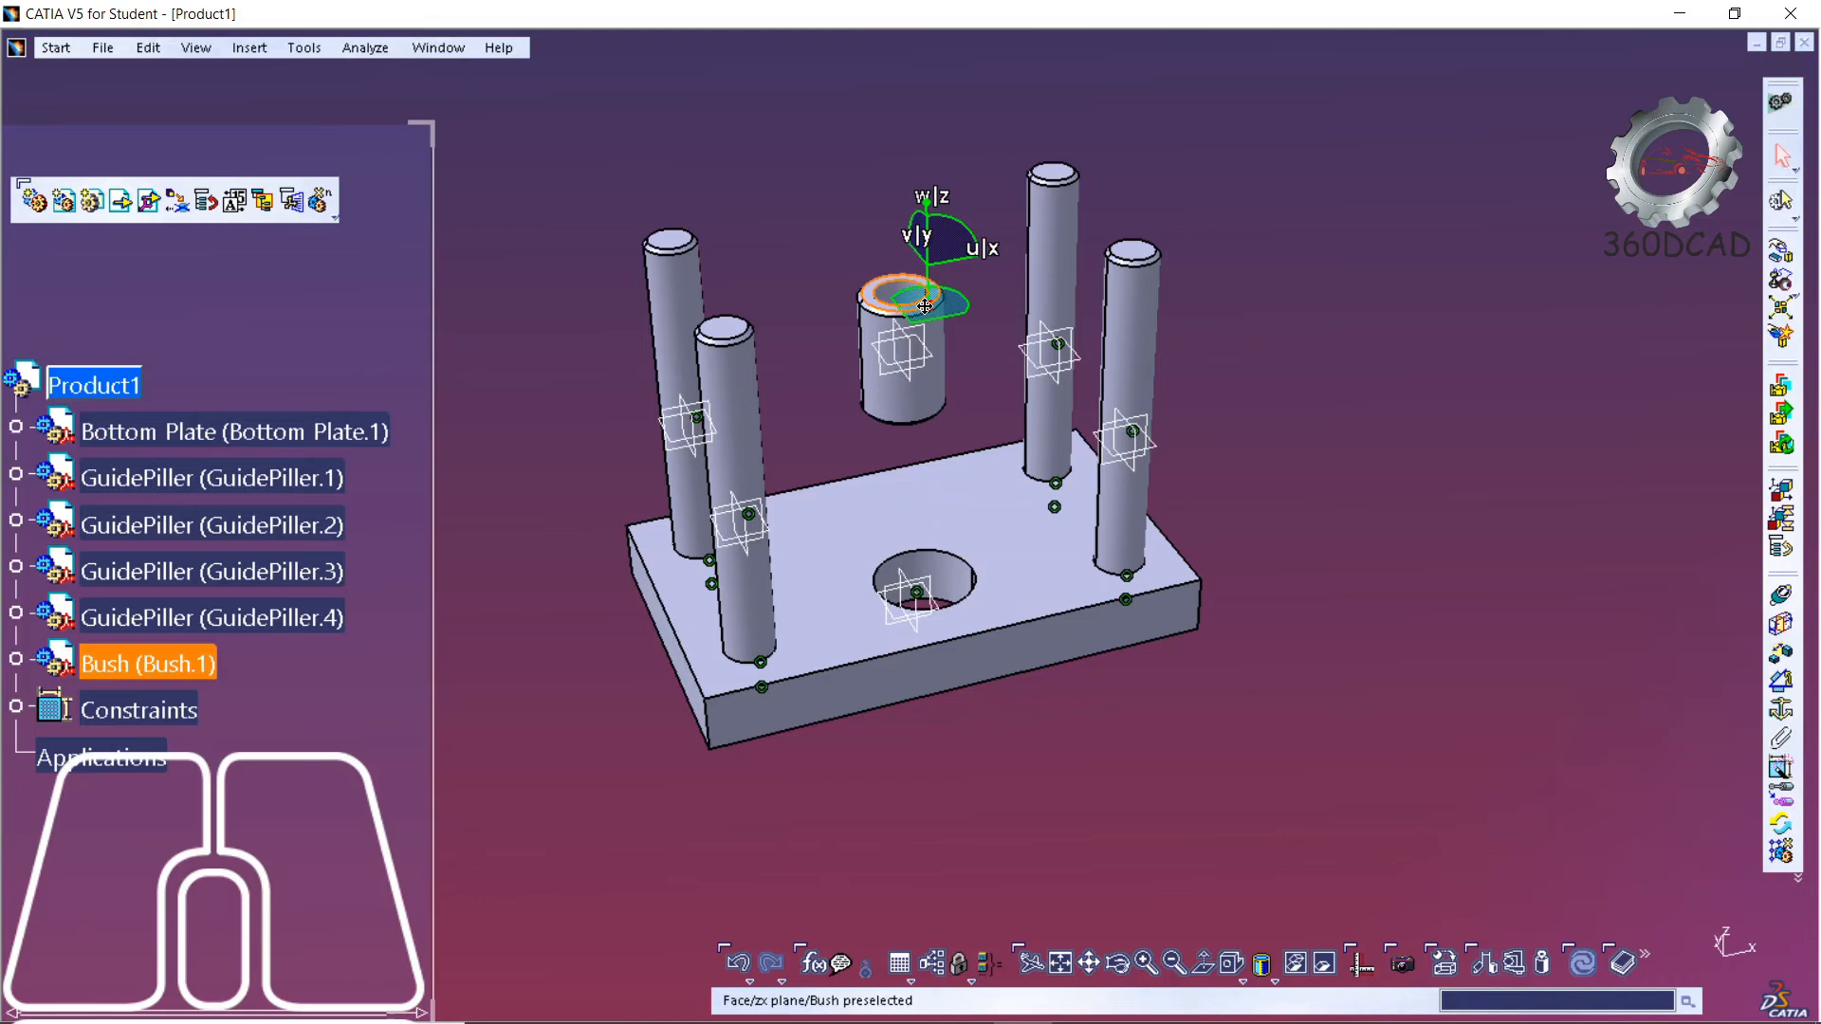
{"action": "left_click_drag", "start_coordinate": [925, 305], "coordinate": [857, 323]}
- Lift the front corner guide pillar out of its Bottom Plate hole with the compass, then detach the compass
{"action": "left_click_drag", "start_coordinate": [735, 338], "coordinate": [1440, 273]}
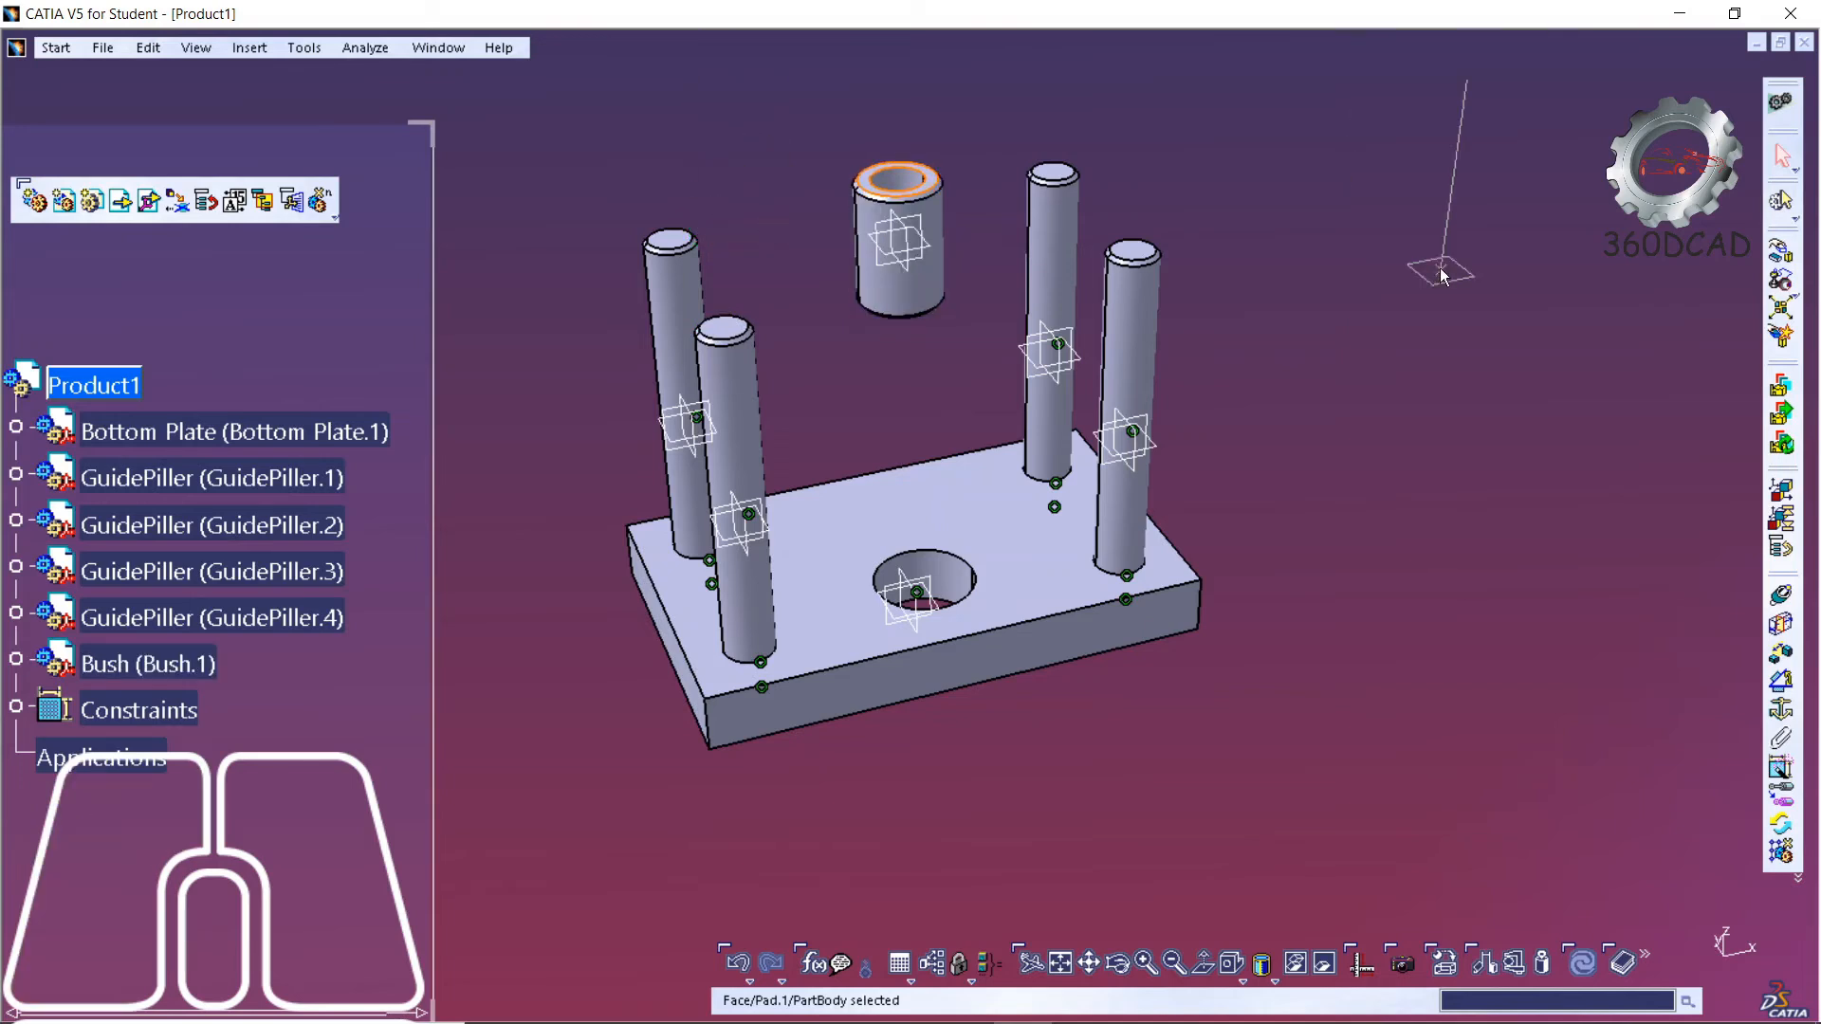
{"action": "left_click_drag", "start_coordinate": [1695, 152], "coordinate": [644, 40]}
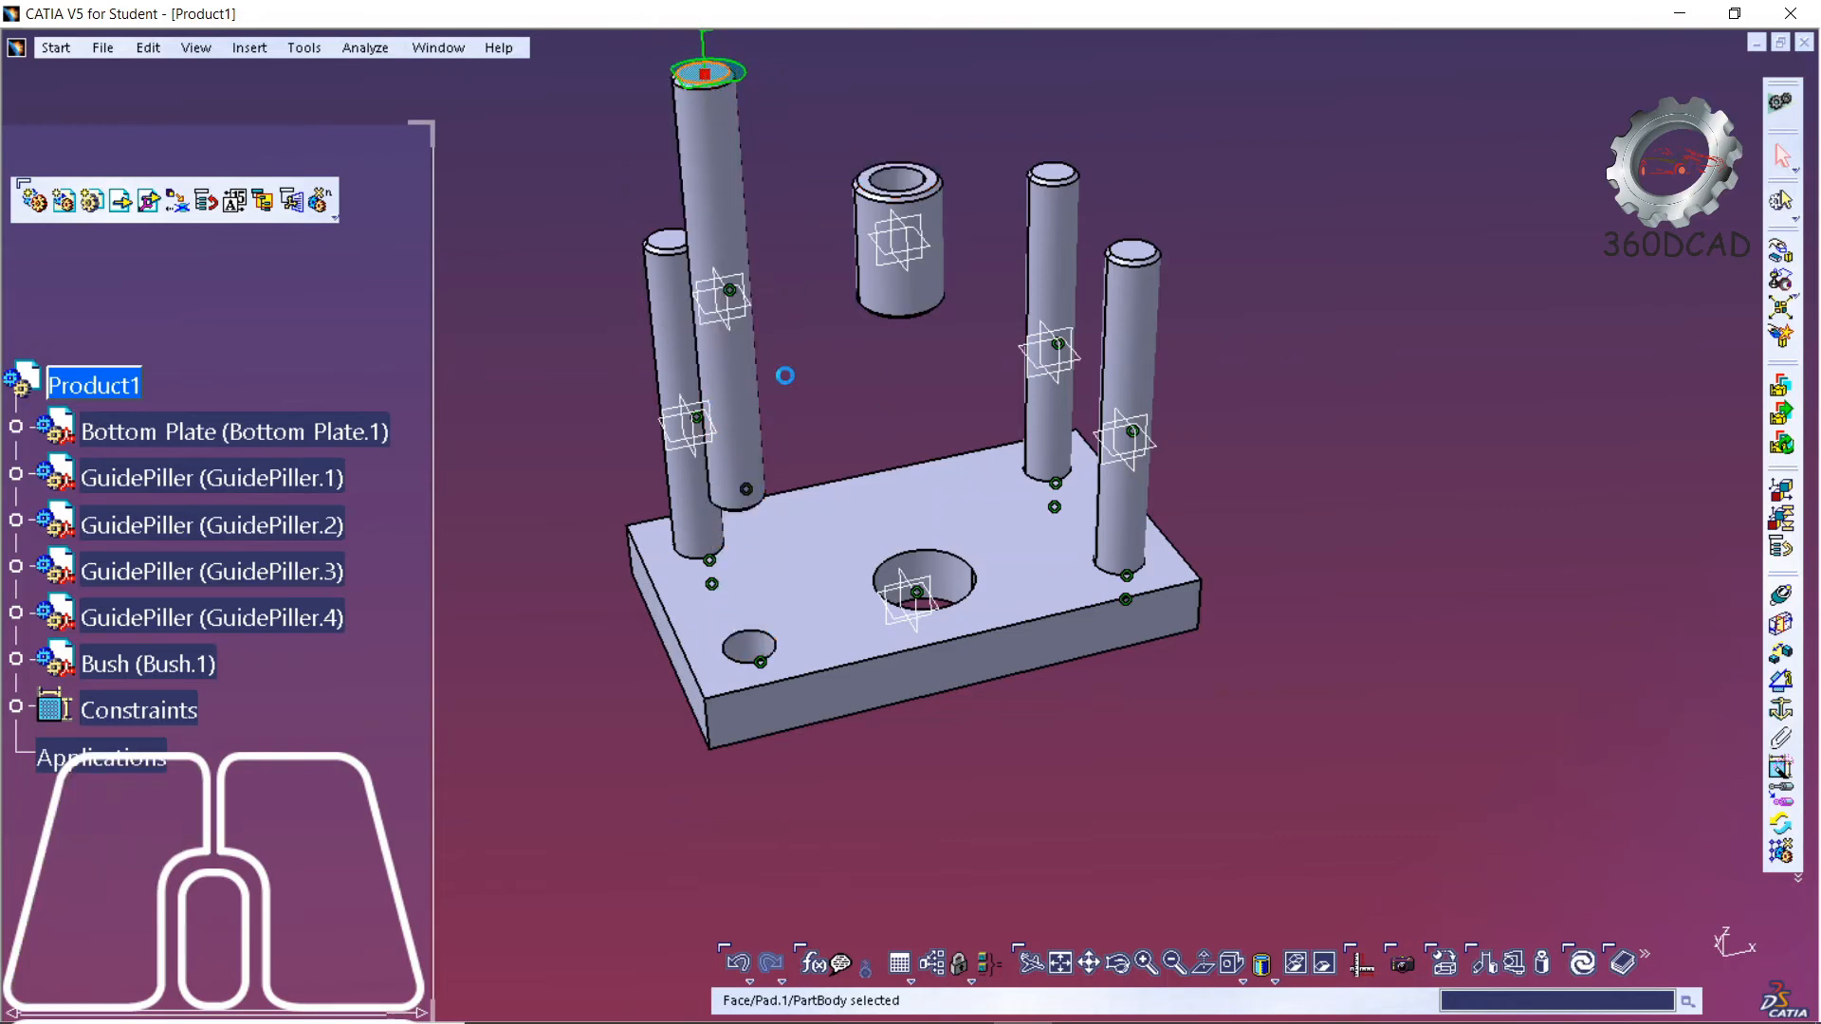
{"action": "left_click_drag", "start_coordinate": [705, 73], "coordinate": [1366, 192]}
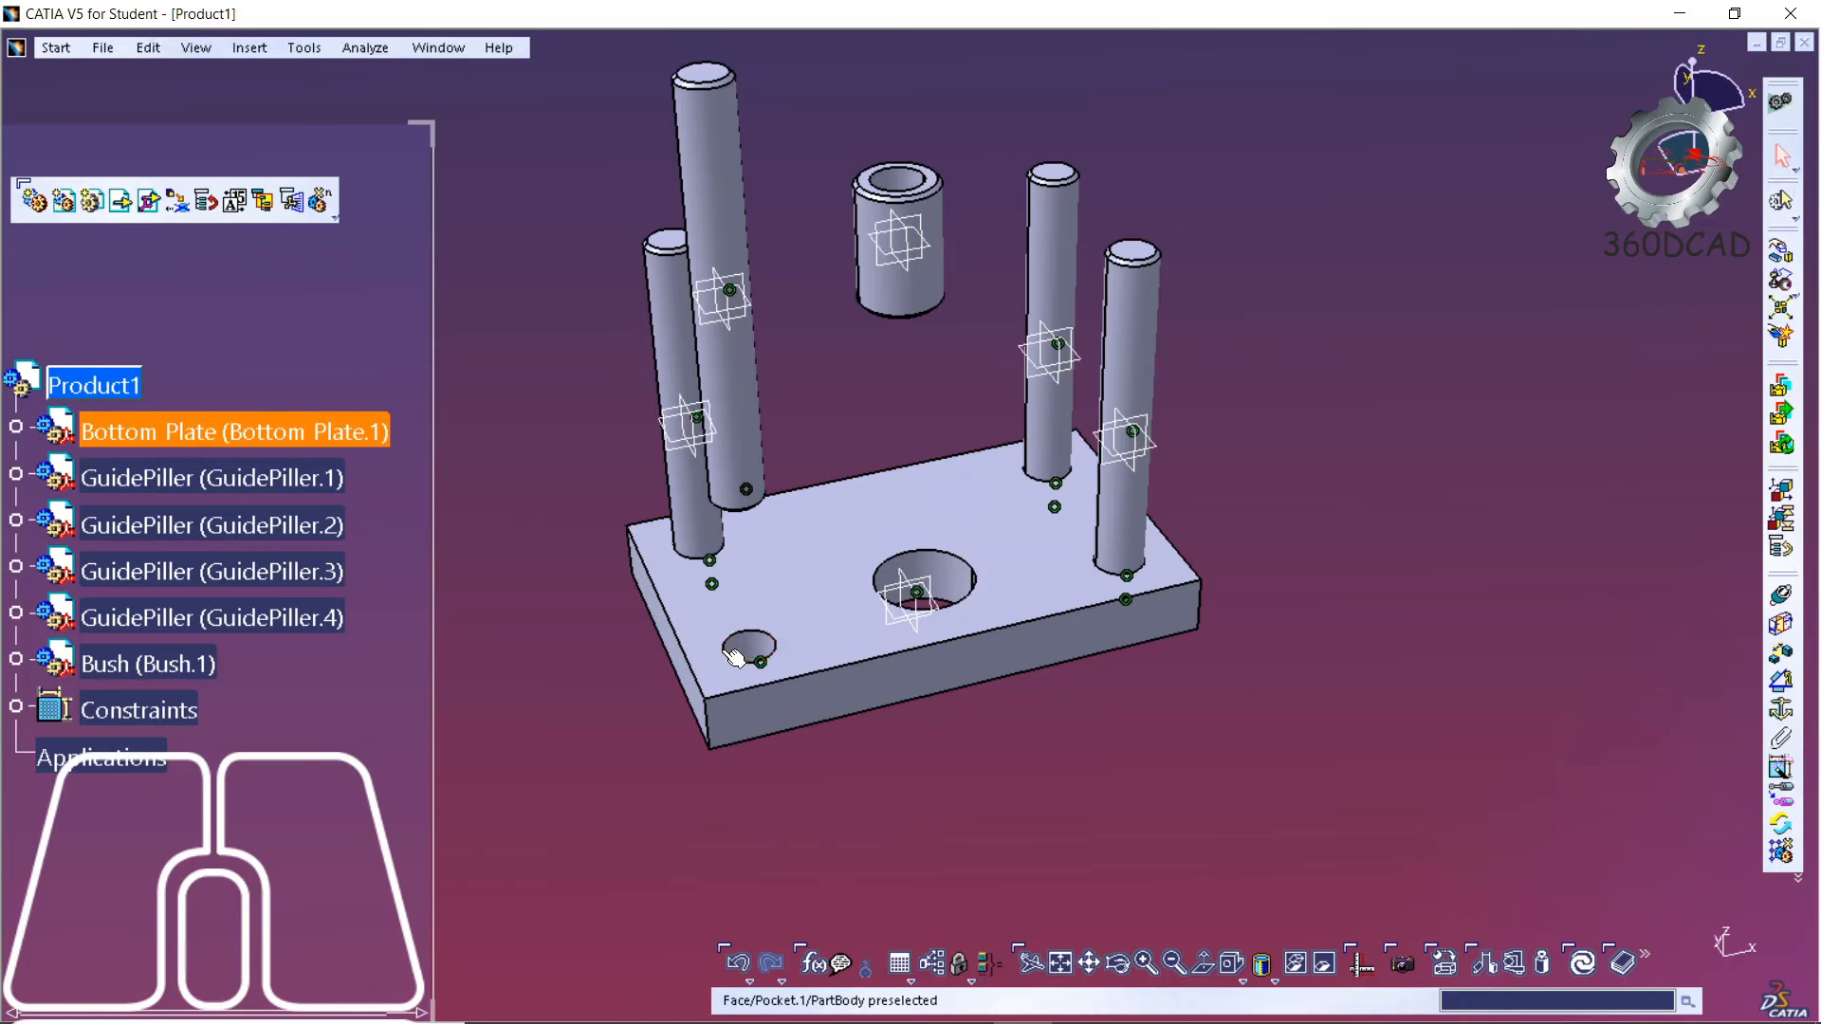
- Add a coincidence constraint between the axis of the Bottom Plate's exposed front corner hole and the Bush axis
{"action": "left_click", "coordinate": [249, 47]}
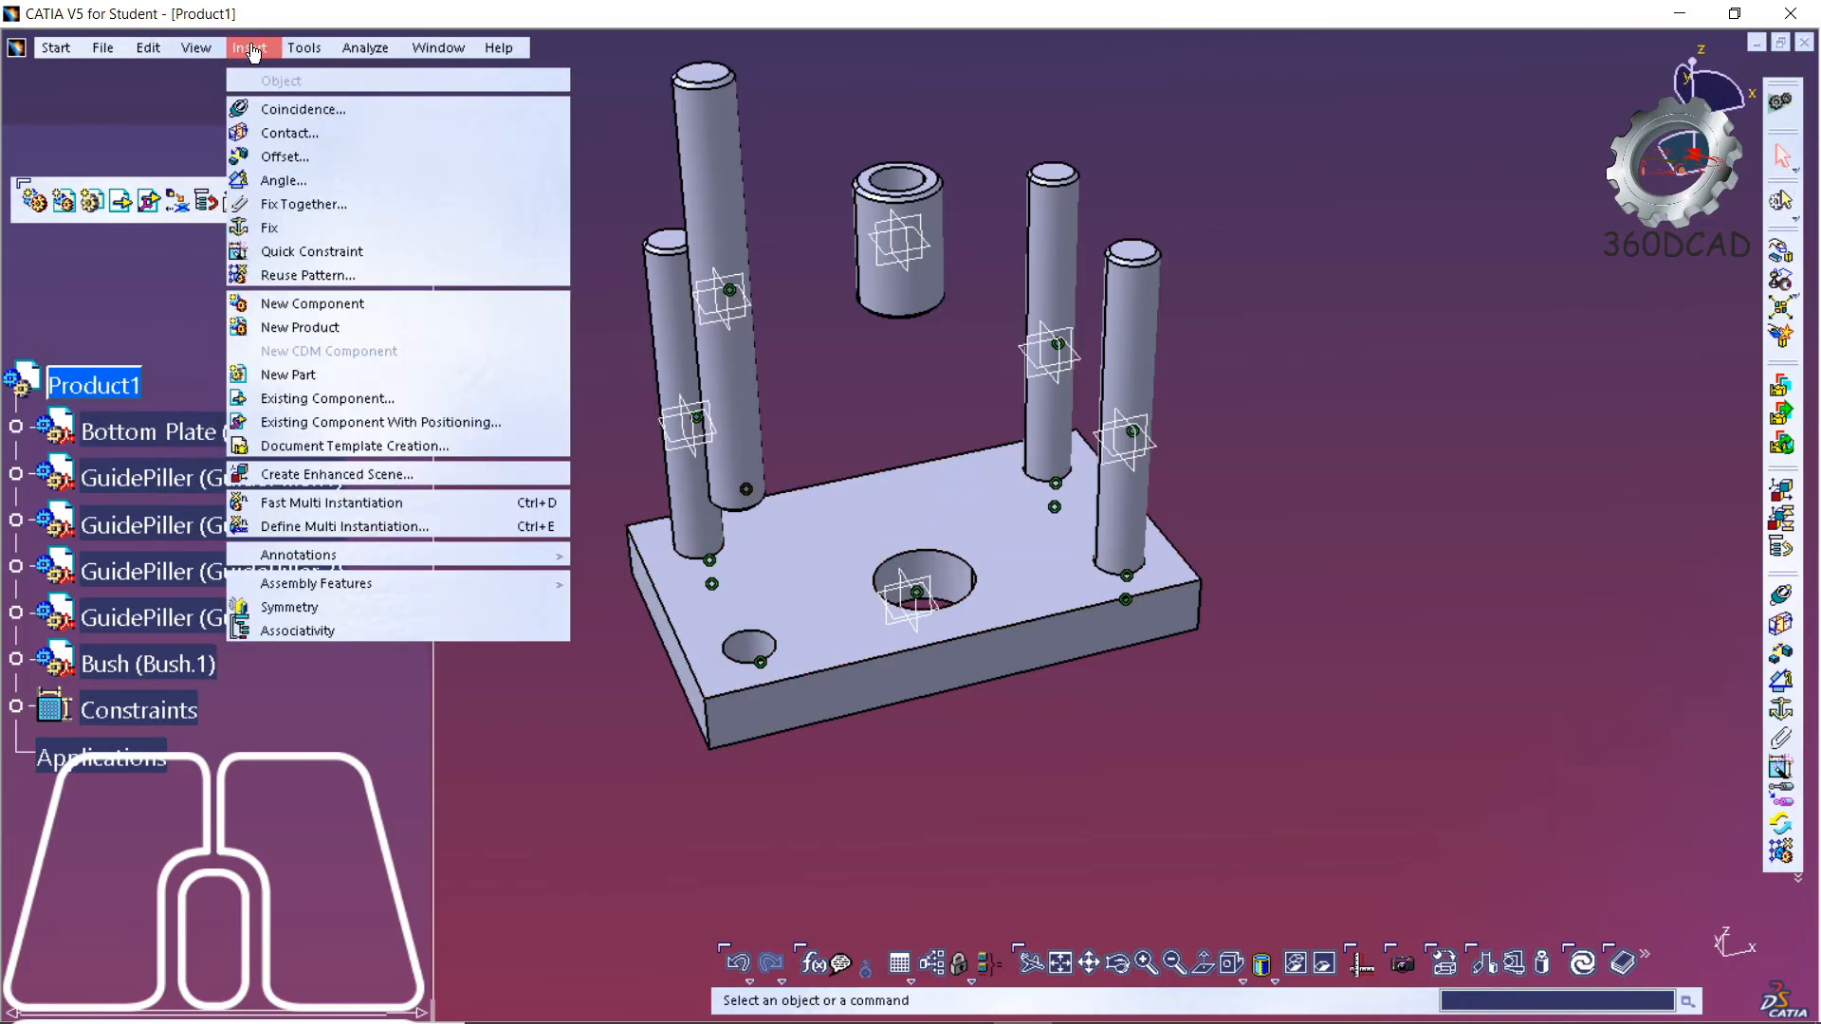
{"action": "left_click", "coordinate": [284, 110]}
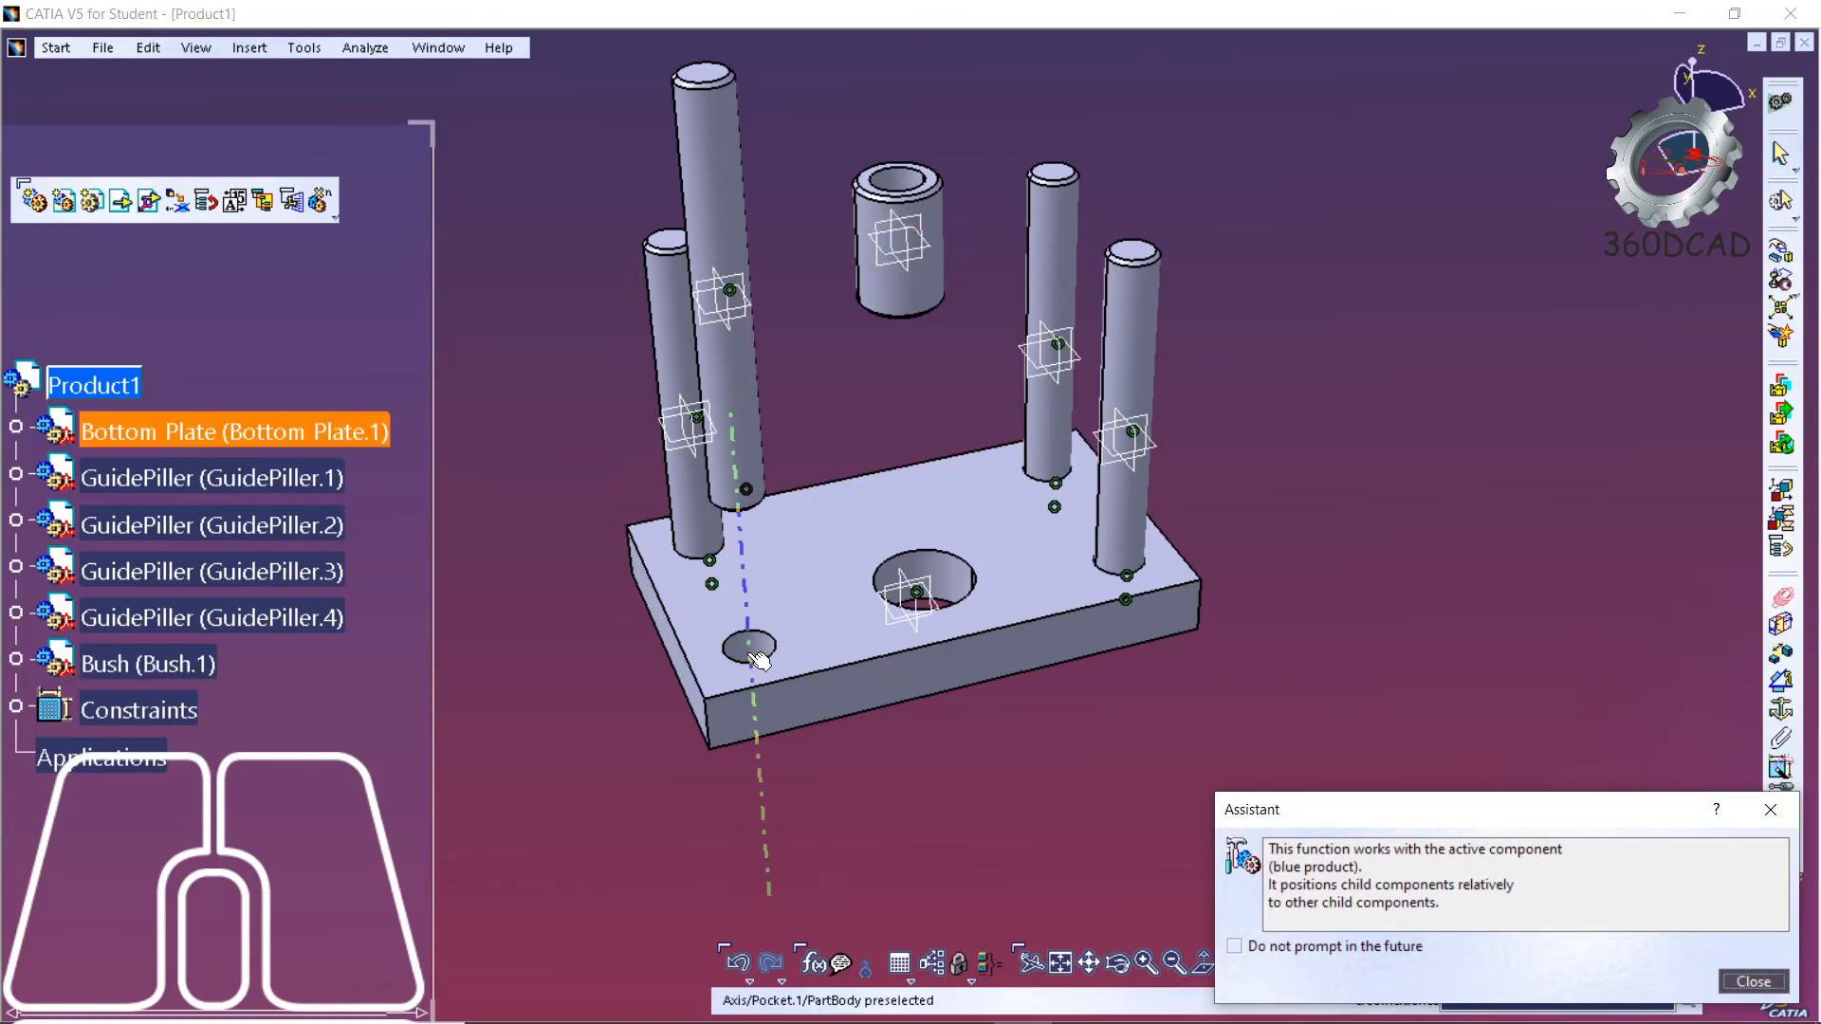
{"action": "left_click", "coordinate": [744, 586]}
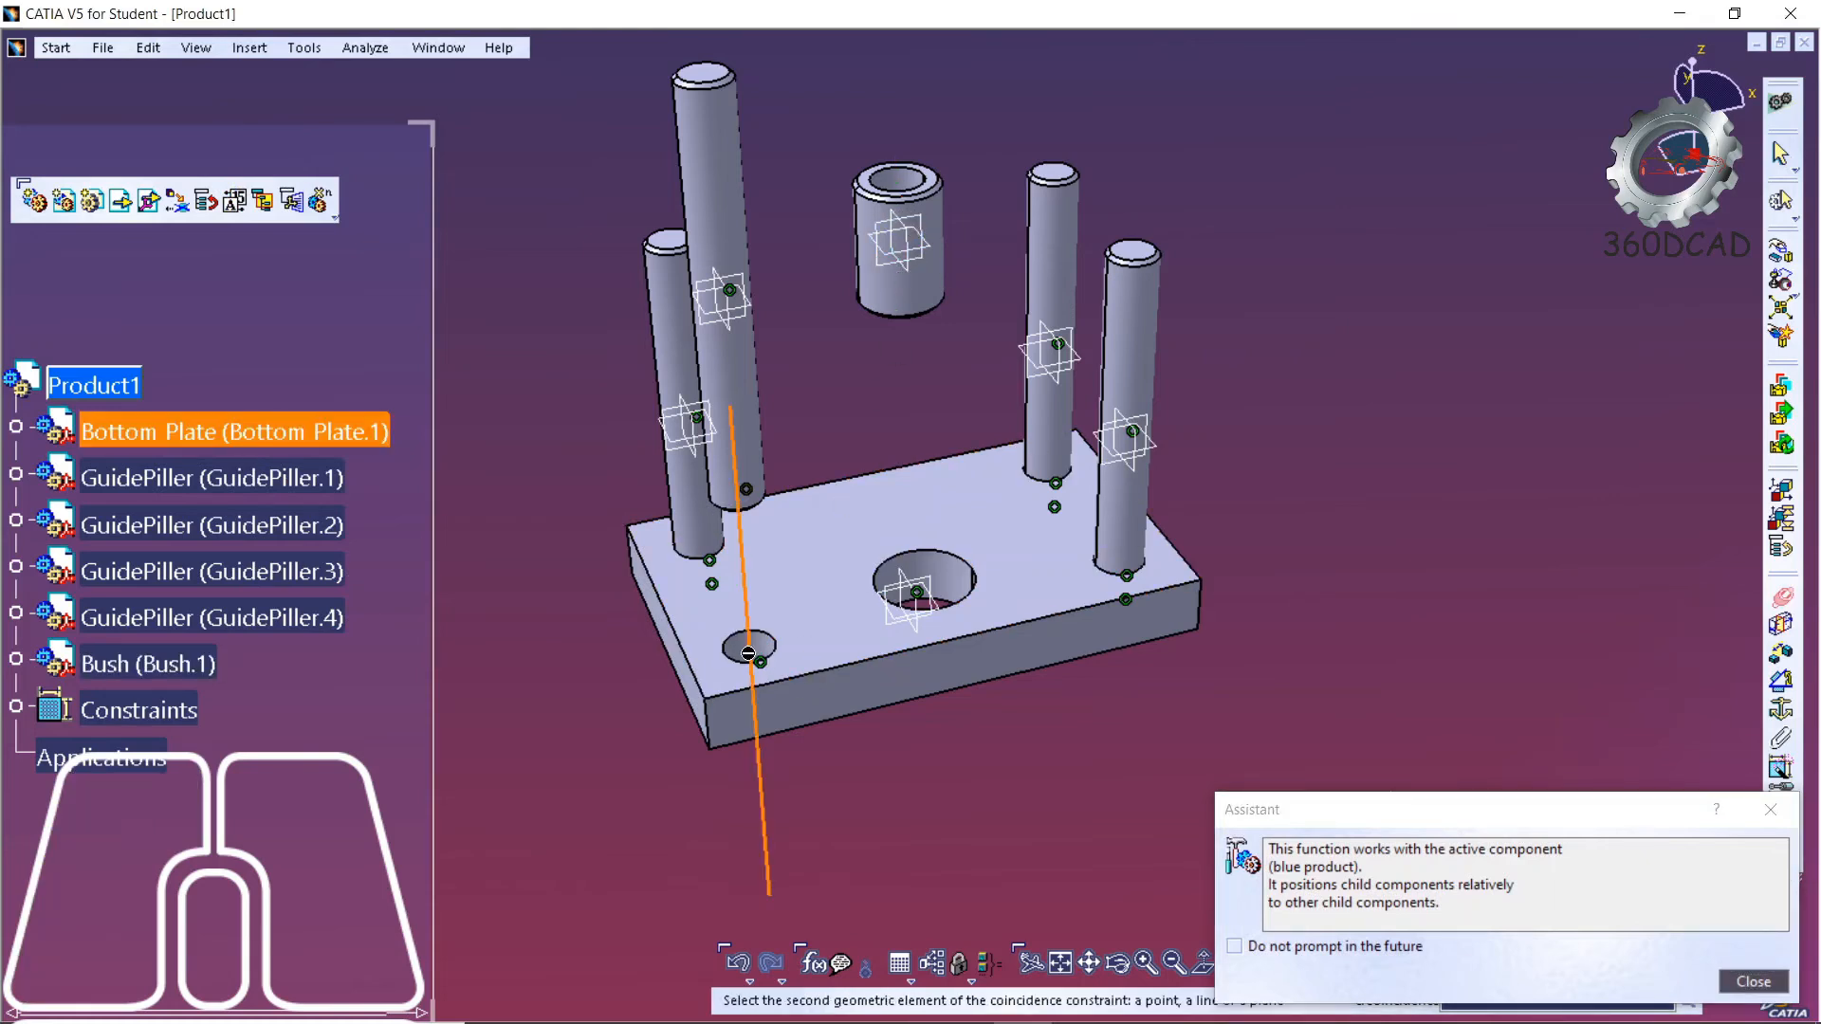
{"action": "left_click", "coordinate": [912, 182]}
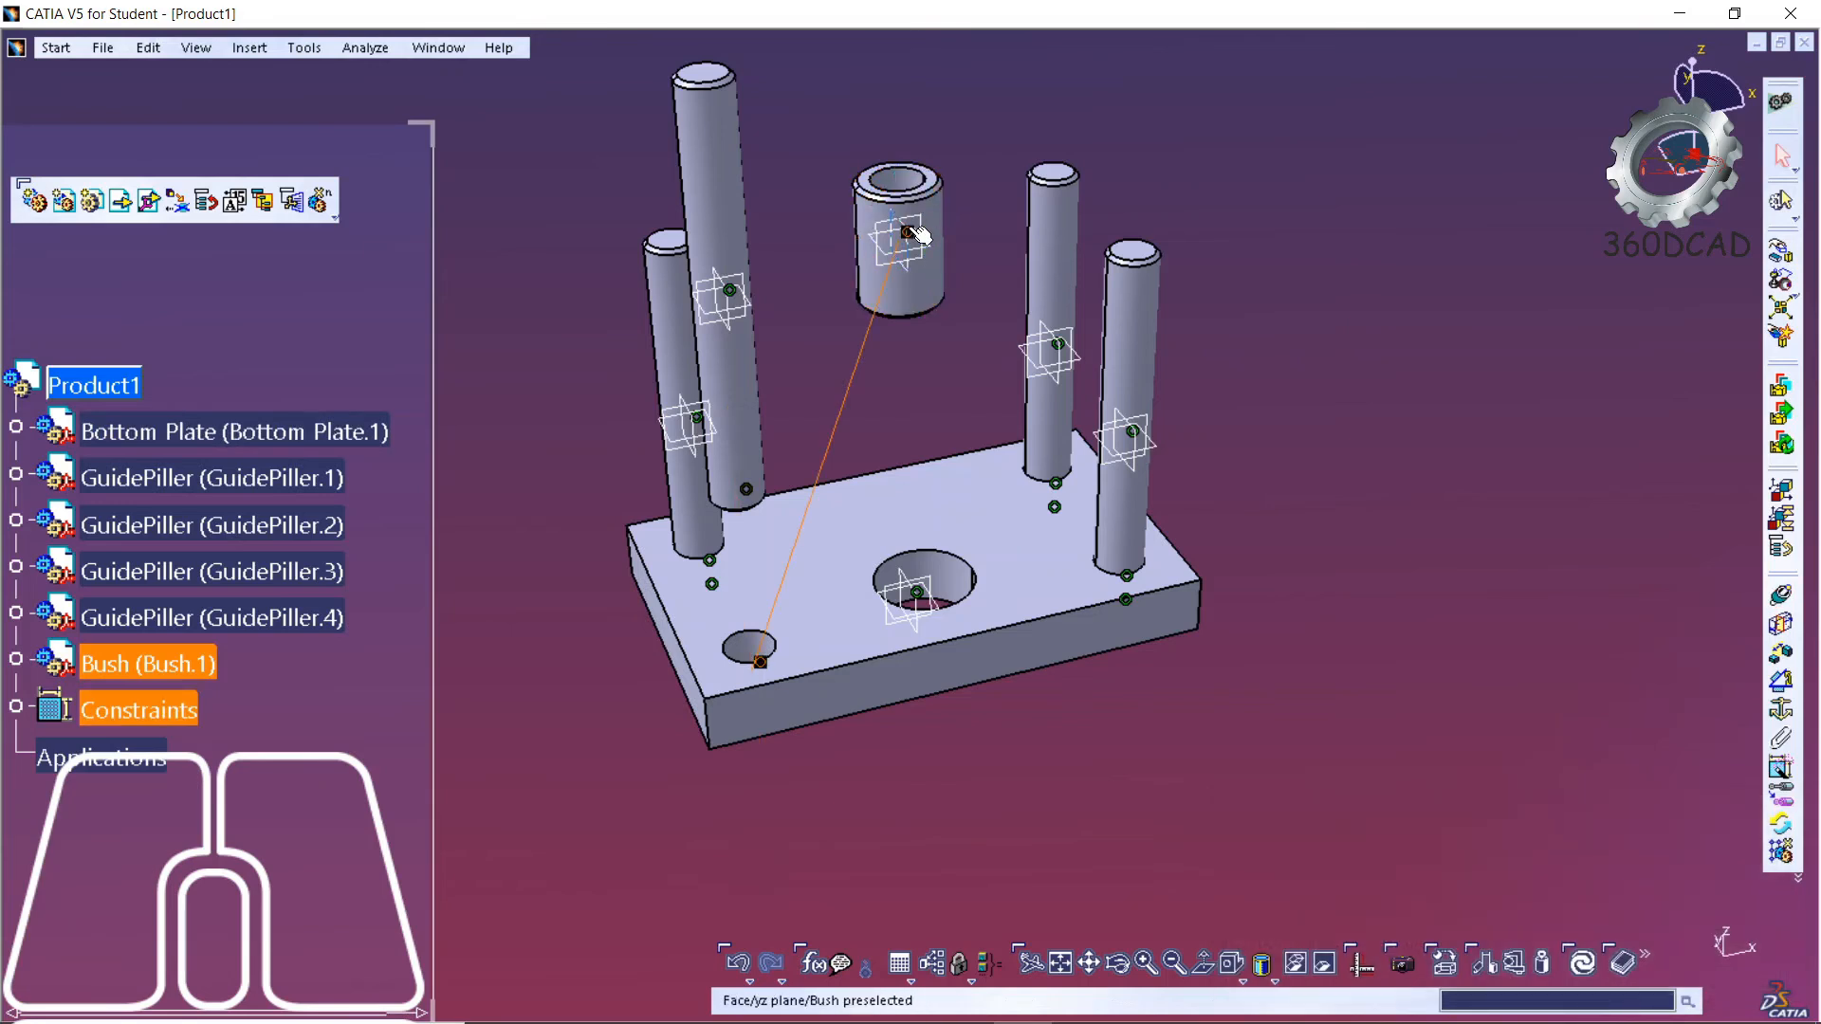
- Create an offset constraint between the Bottom Plate's upper face and the lower end face of the Bush
{"action": "left_click", "coordinate": [248, 54]}
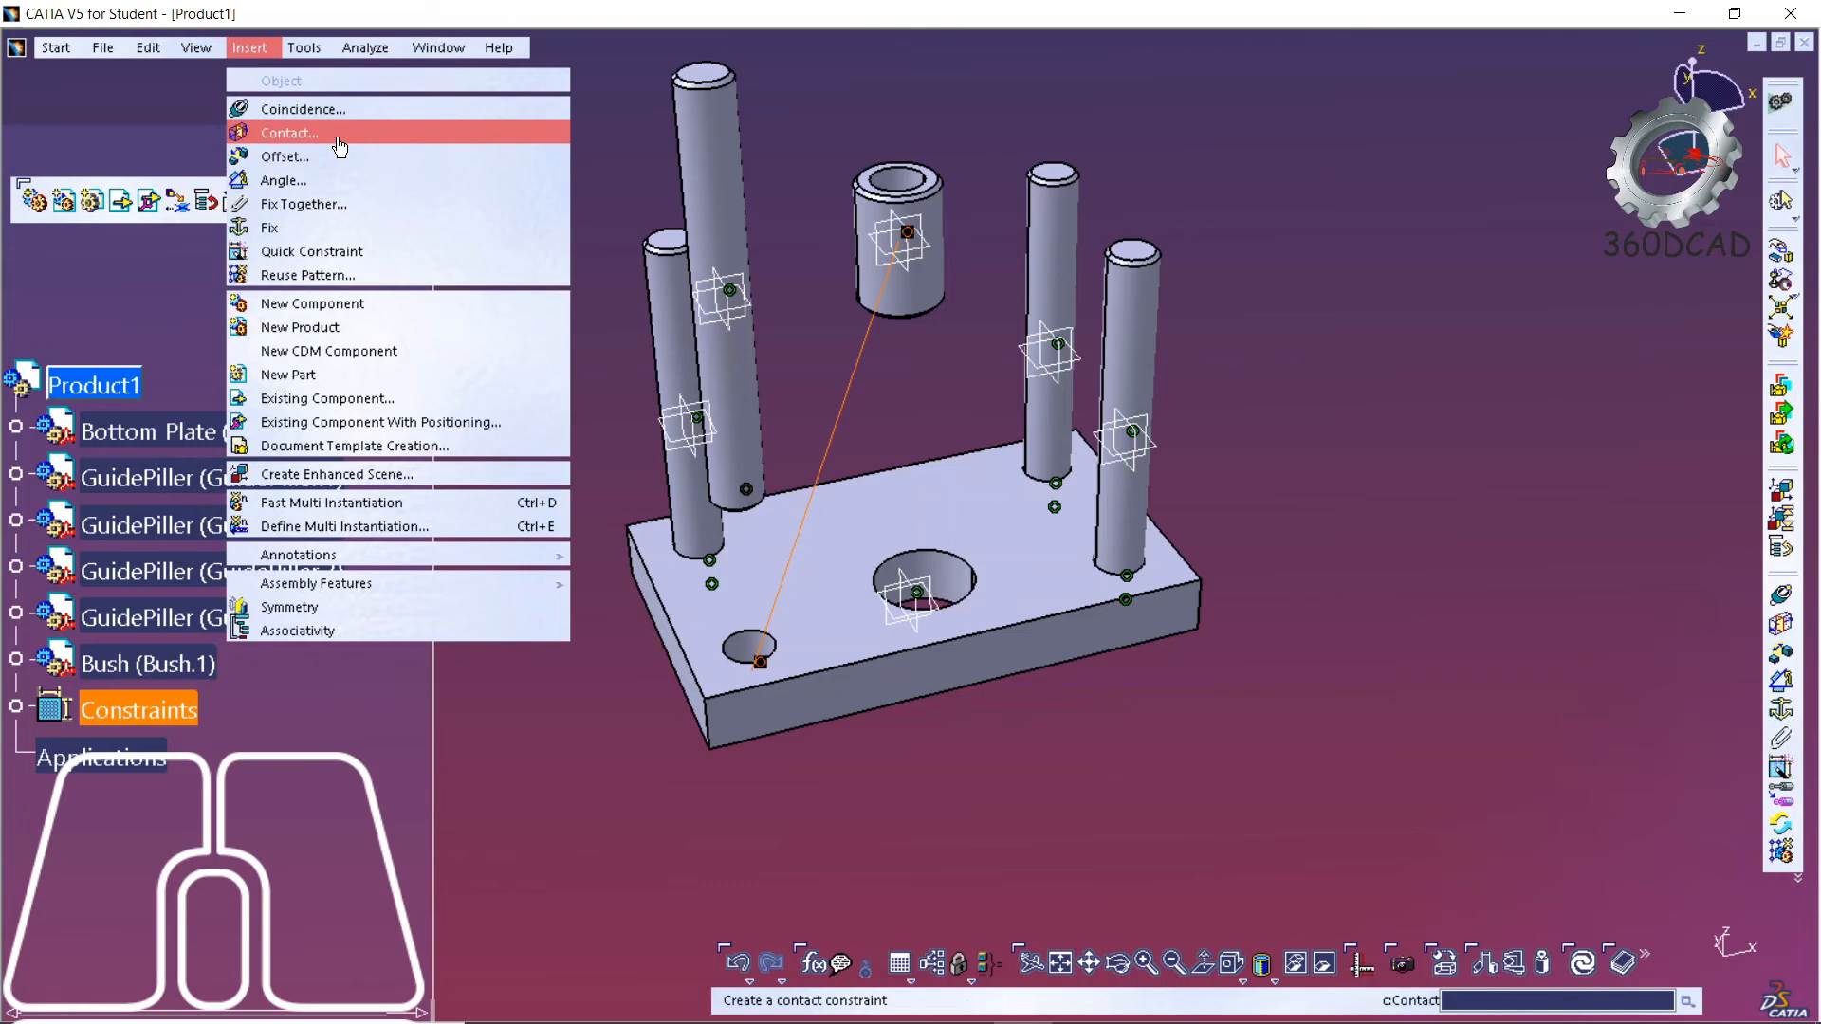
{"action": "left_click", "coordinate": [344, 167]}
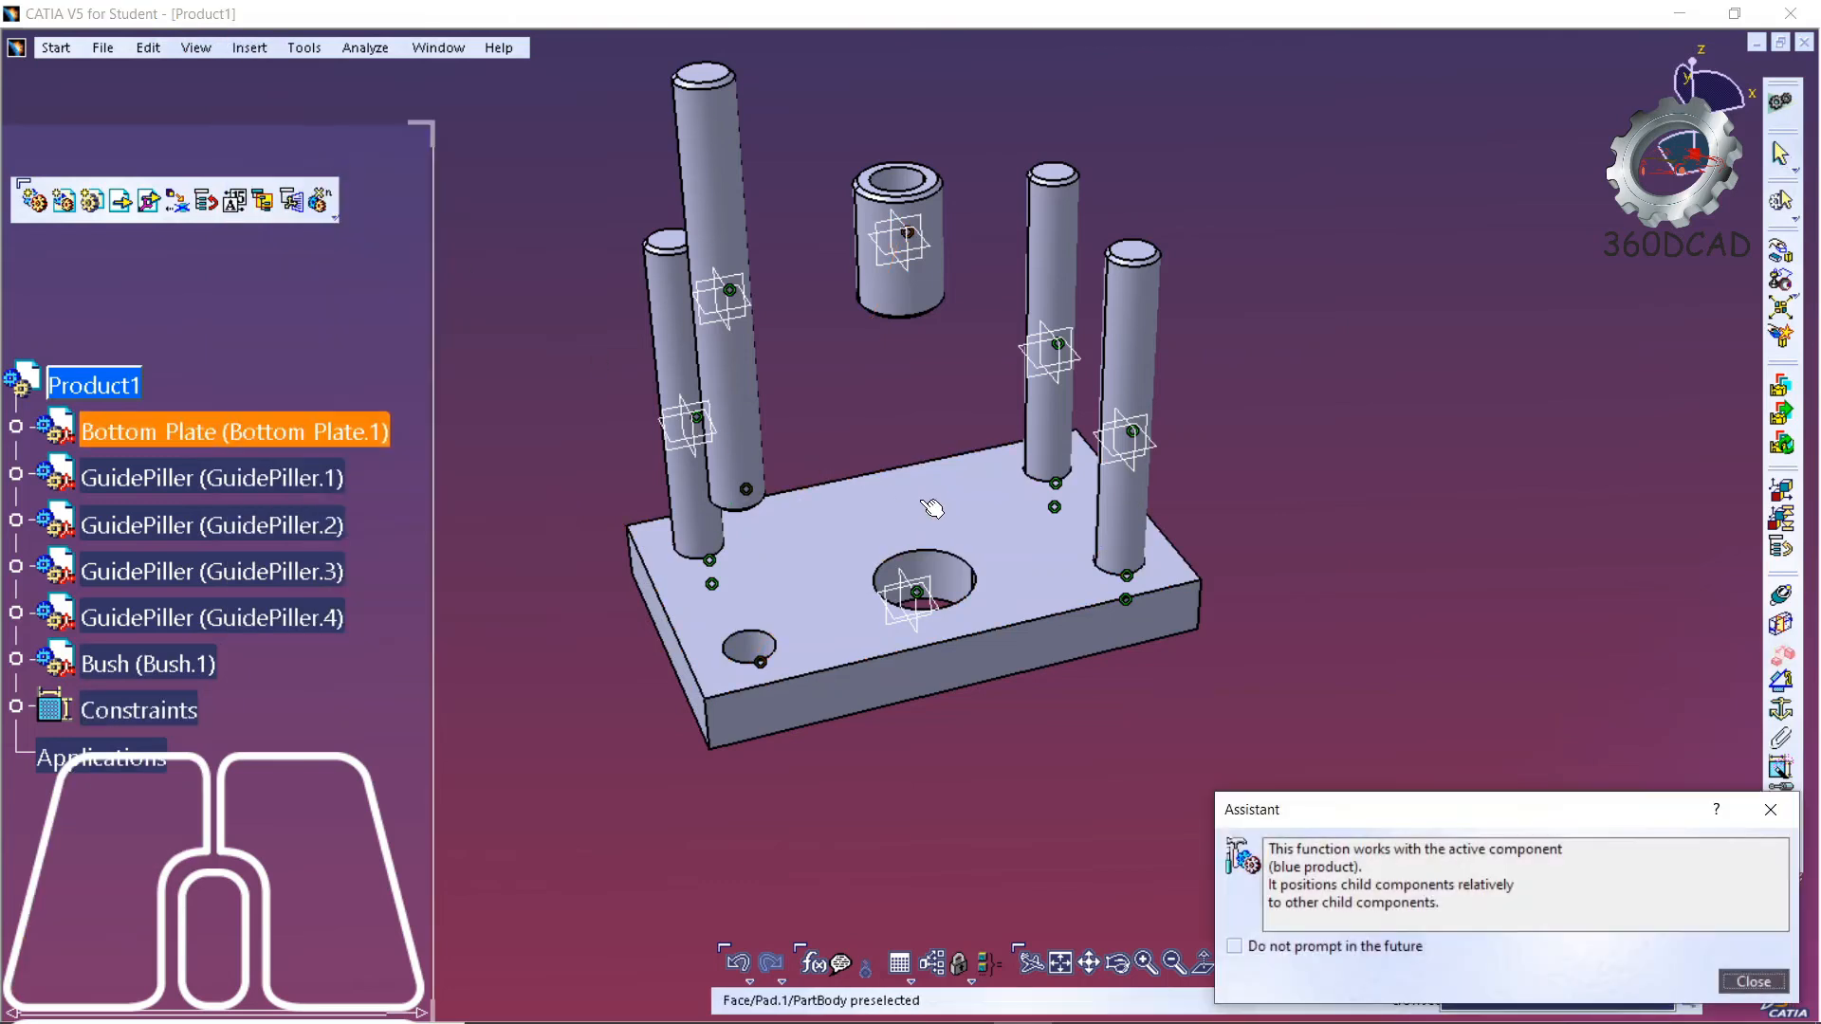
{"action": "middle_click_drag", "start_coordinate": [947, 464], "coordinate": [929, 427], "text": "ctrl"}
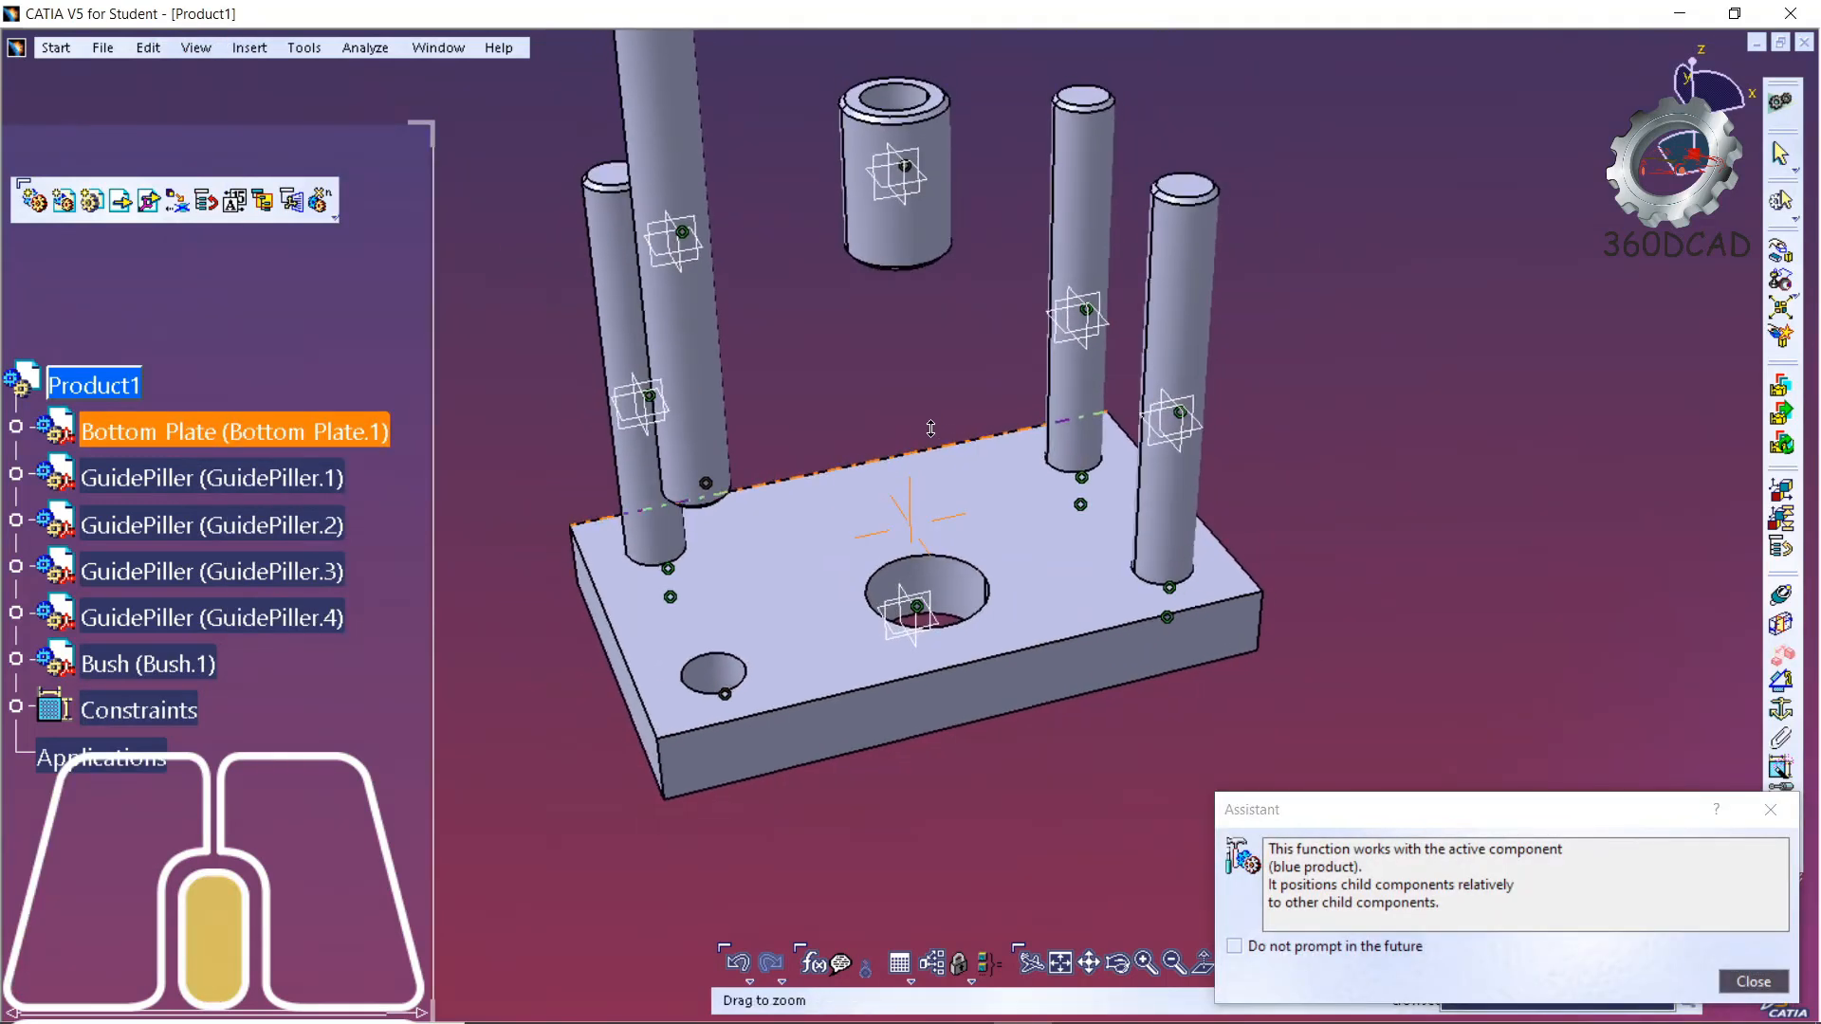
{"action": "left_click", "coordinate": [1009, 552]}
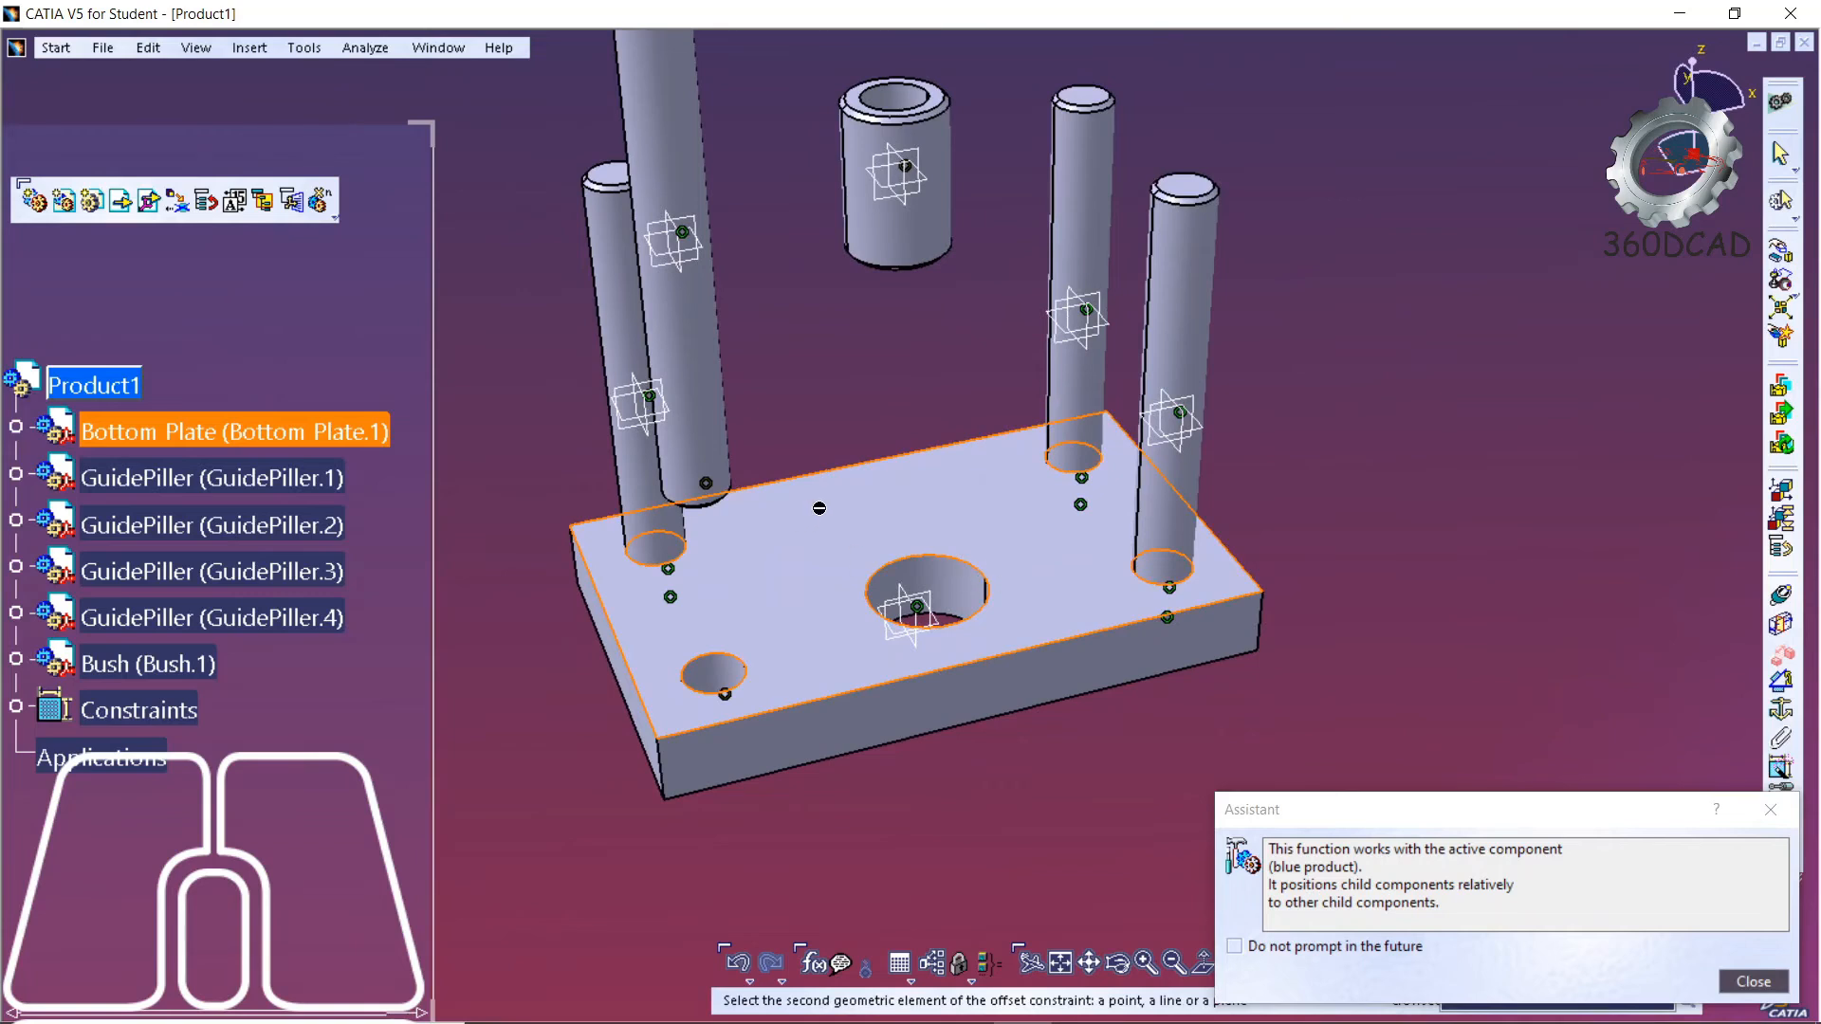
{"action": "middle_click_drag", "start_coordinate": [818, 508], "coordinate": [829, 169]}
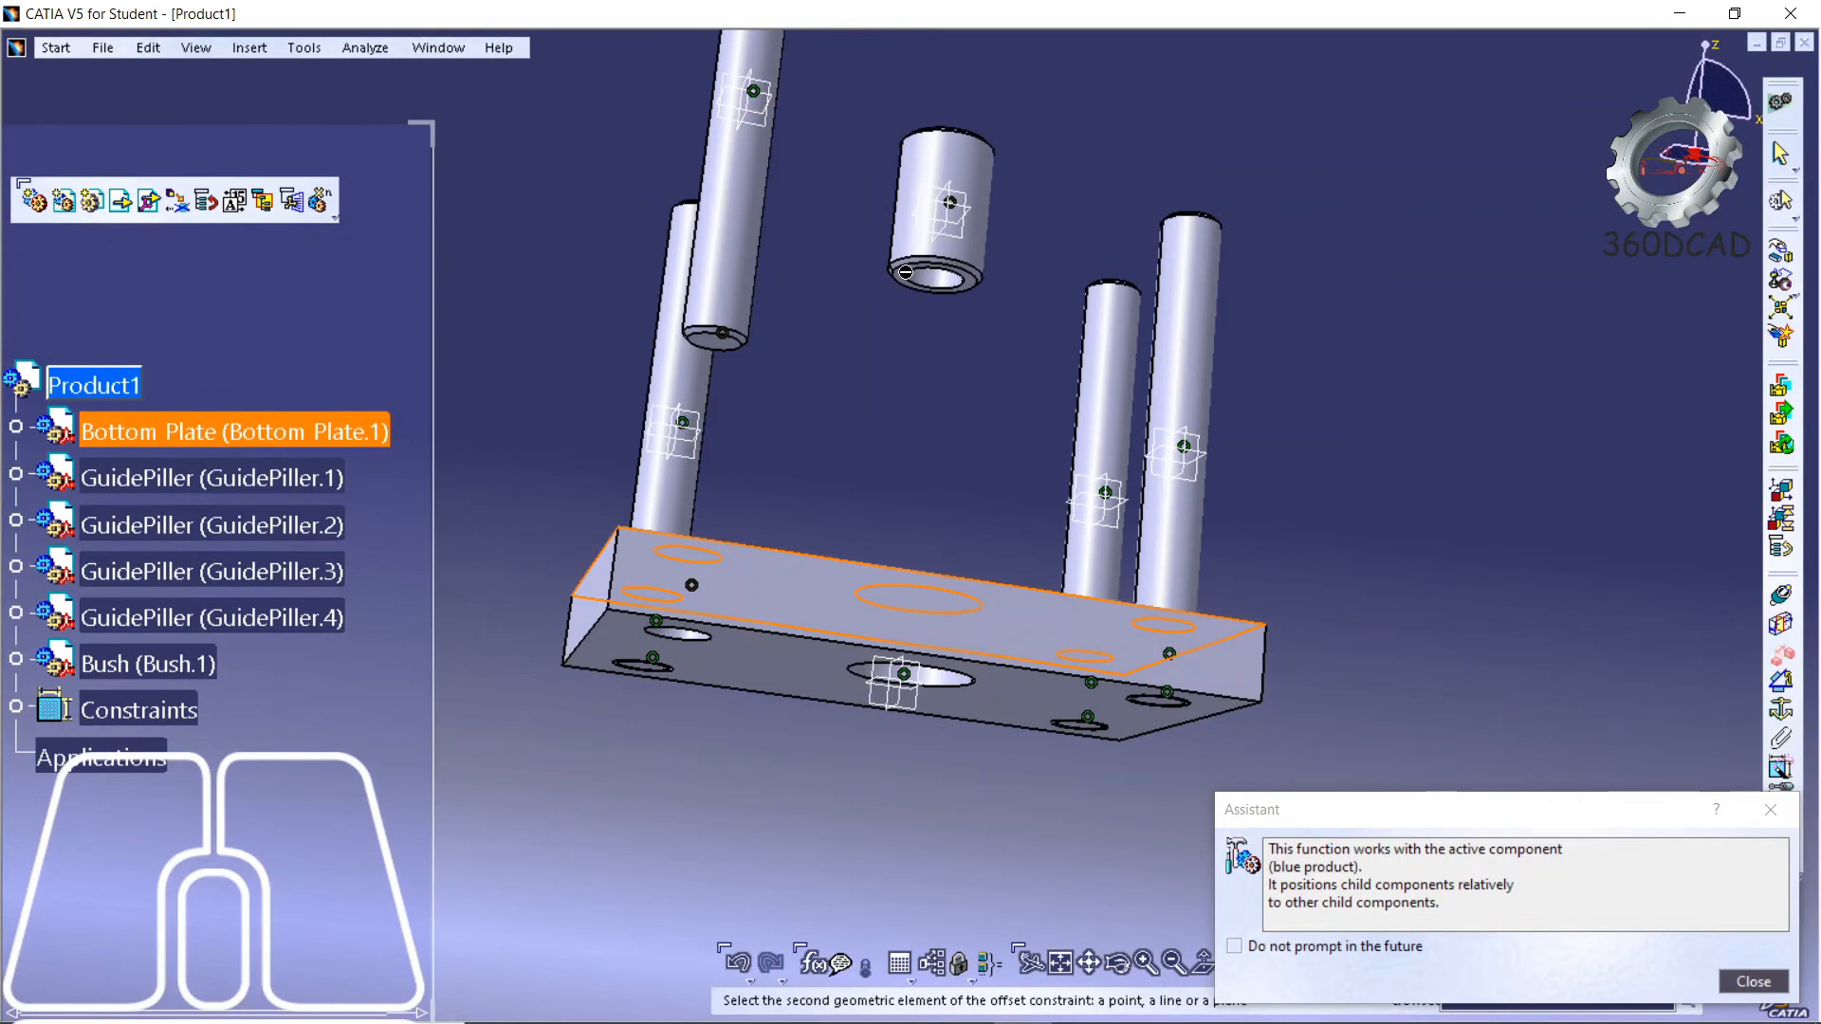
{"action": "mouse_move", "coordinate": [905, 273]}
{"action": "middle_mouse_down"}
{"action": "mouse_move", "coordinate": [908, 242]}
{"action": "mouse_move", "coordinate": [923, 289]}
{"action": "mouse_move", "coordinate": [901, 249]}
{"action": "middle_mouse_up"}
{"action": "left_click", "coordinate": [890, 204]}
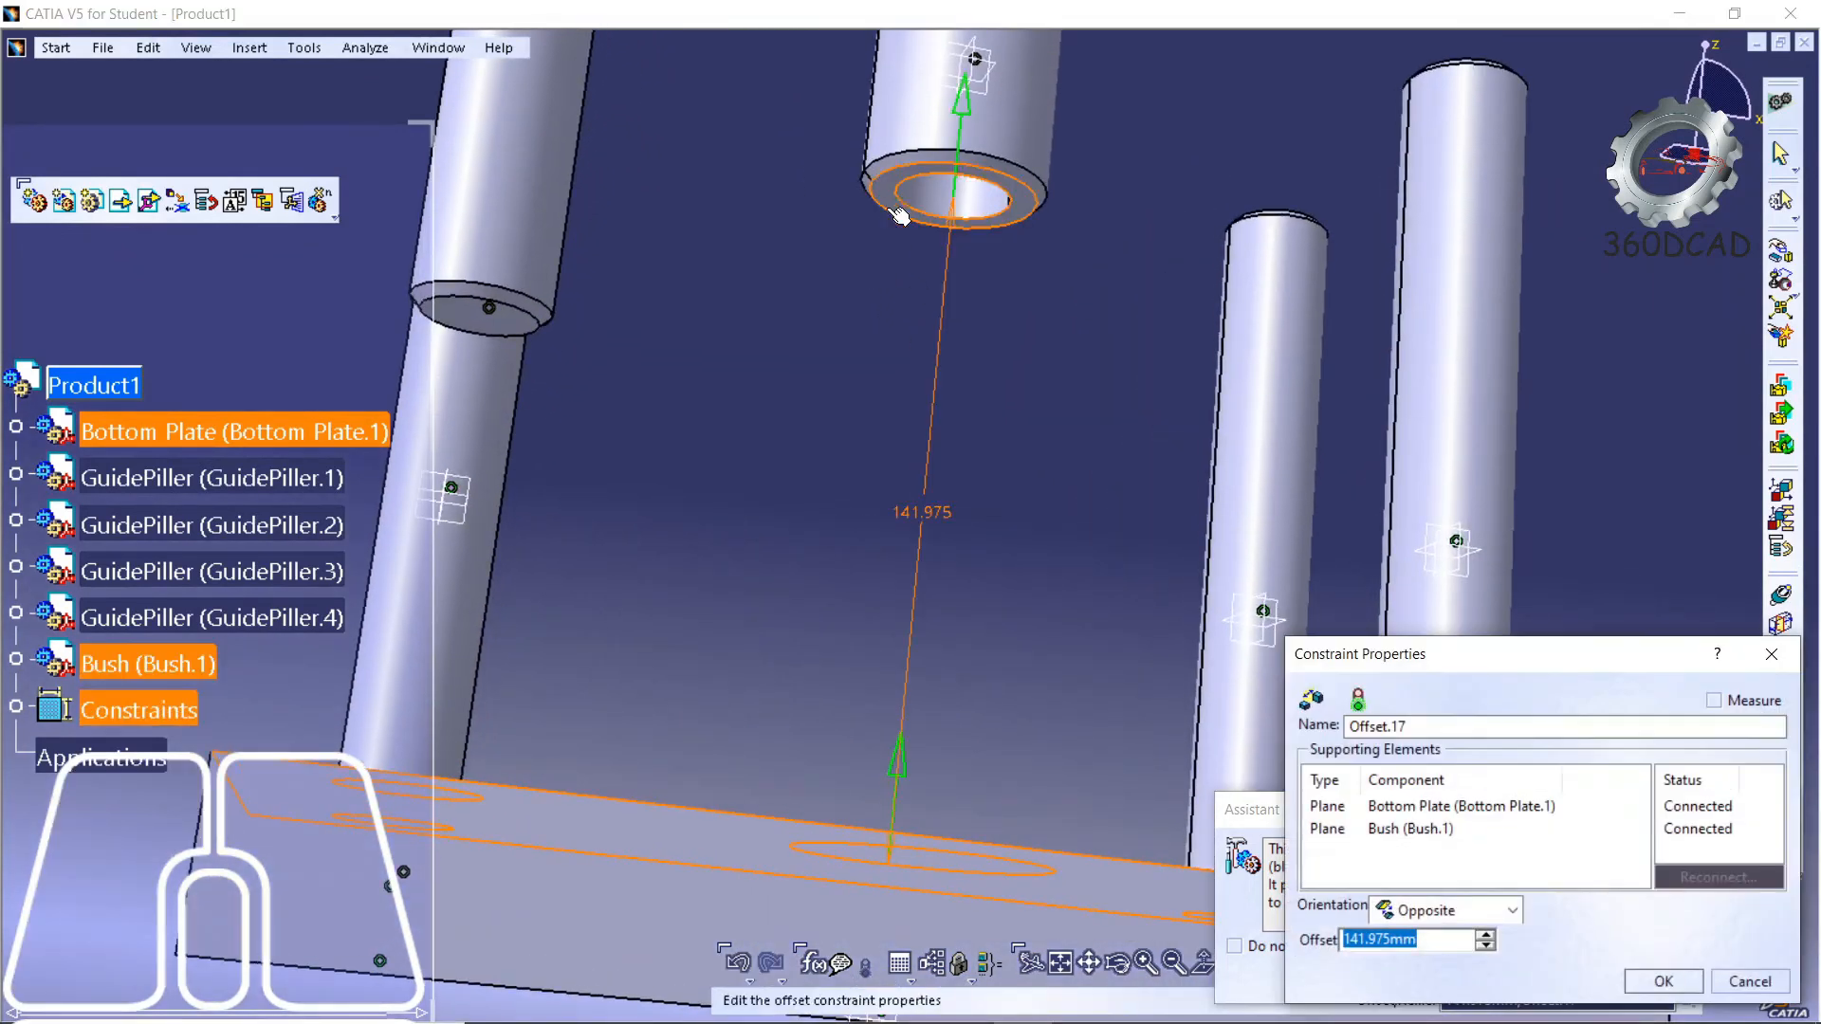
- Set the offset between the Bottom Plate and the Bush to 100 mm and update the assembly
{"action": "double_click", "coordinate": [932, 520]}
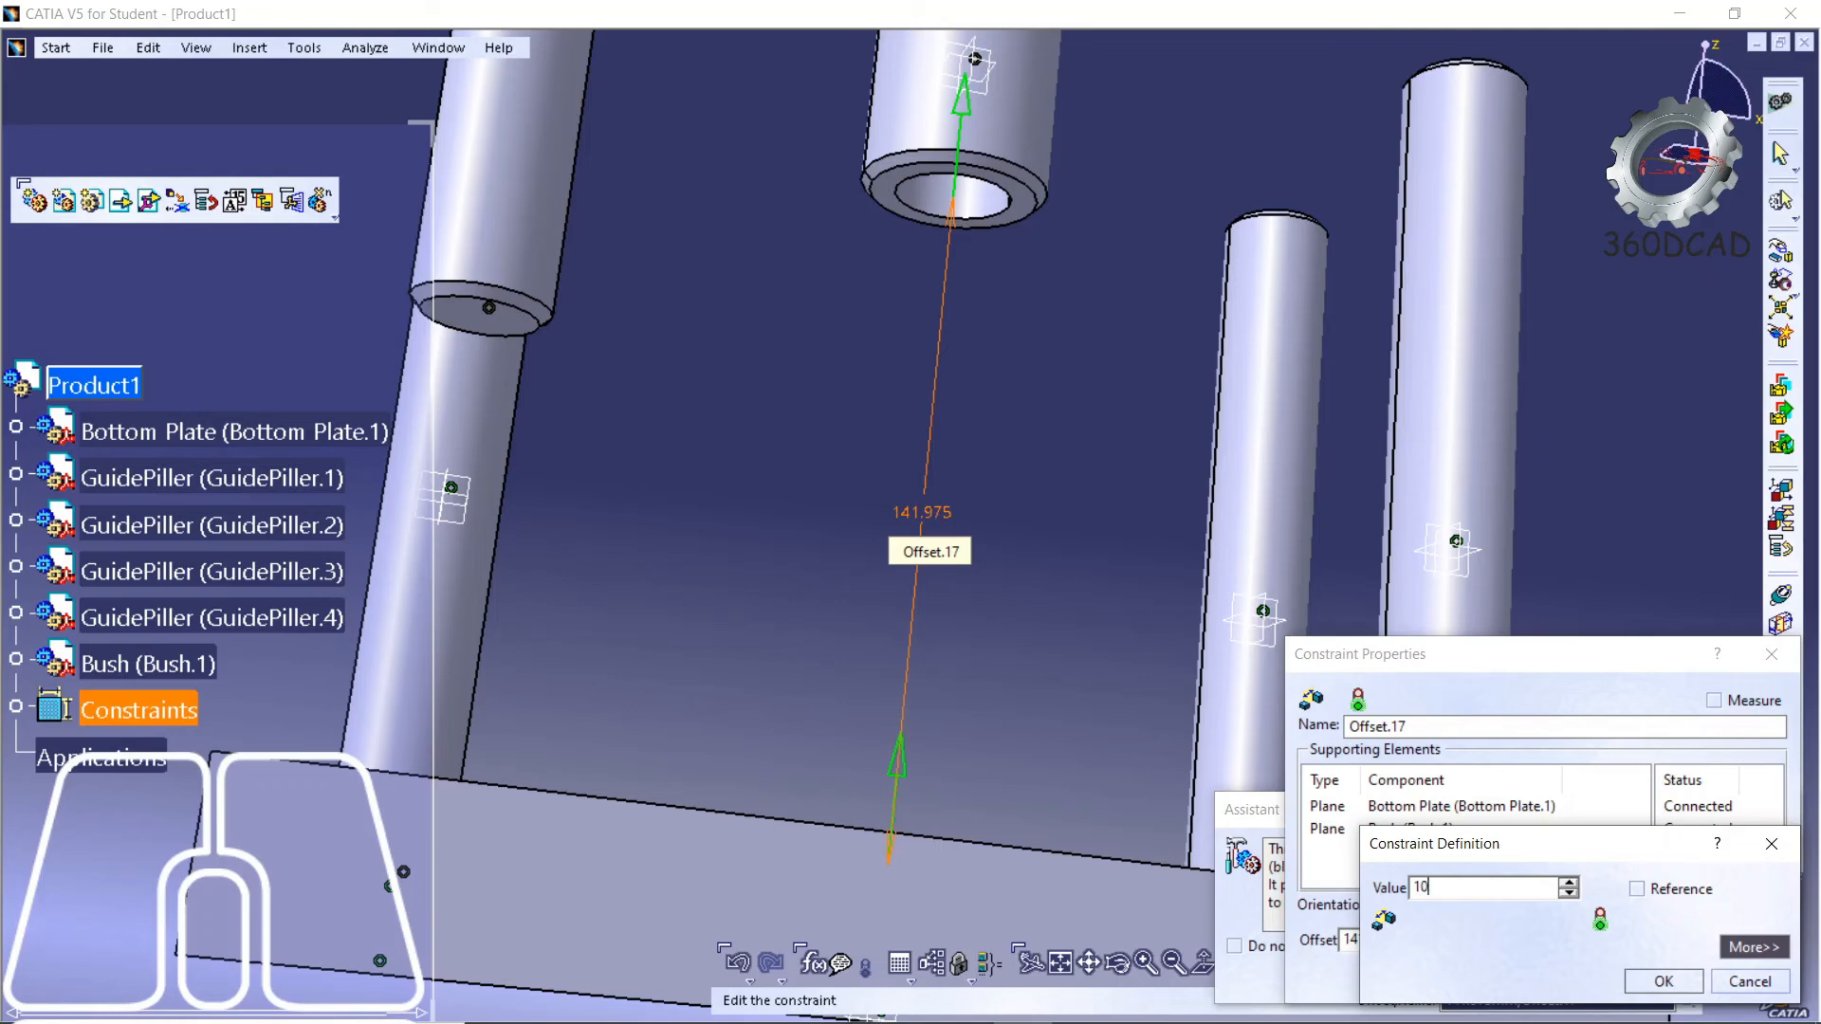
{"action": "left_click", "coordinate": [1681, 985]}
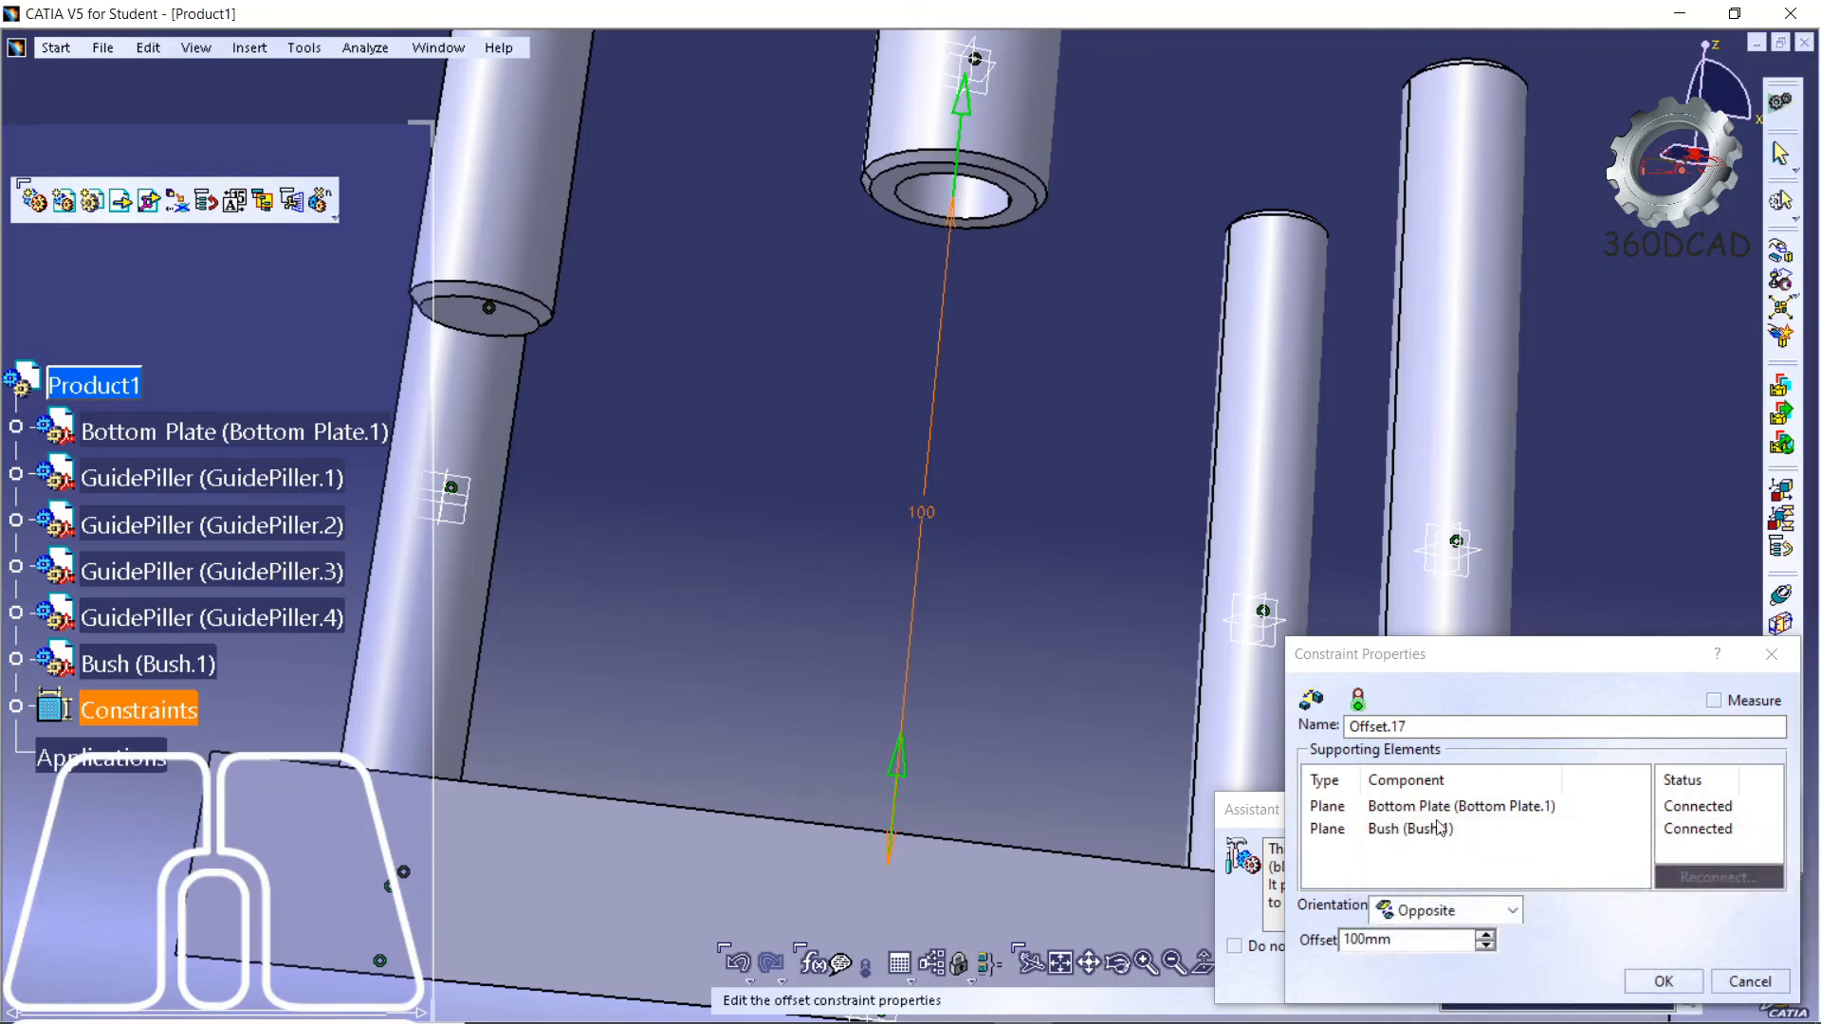
{"action": "left_click", "coordinate": [1684, 988]}
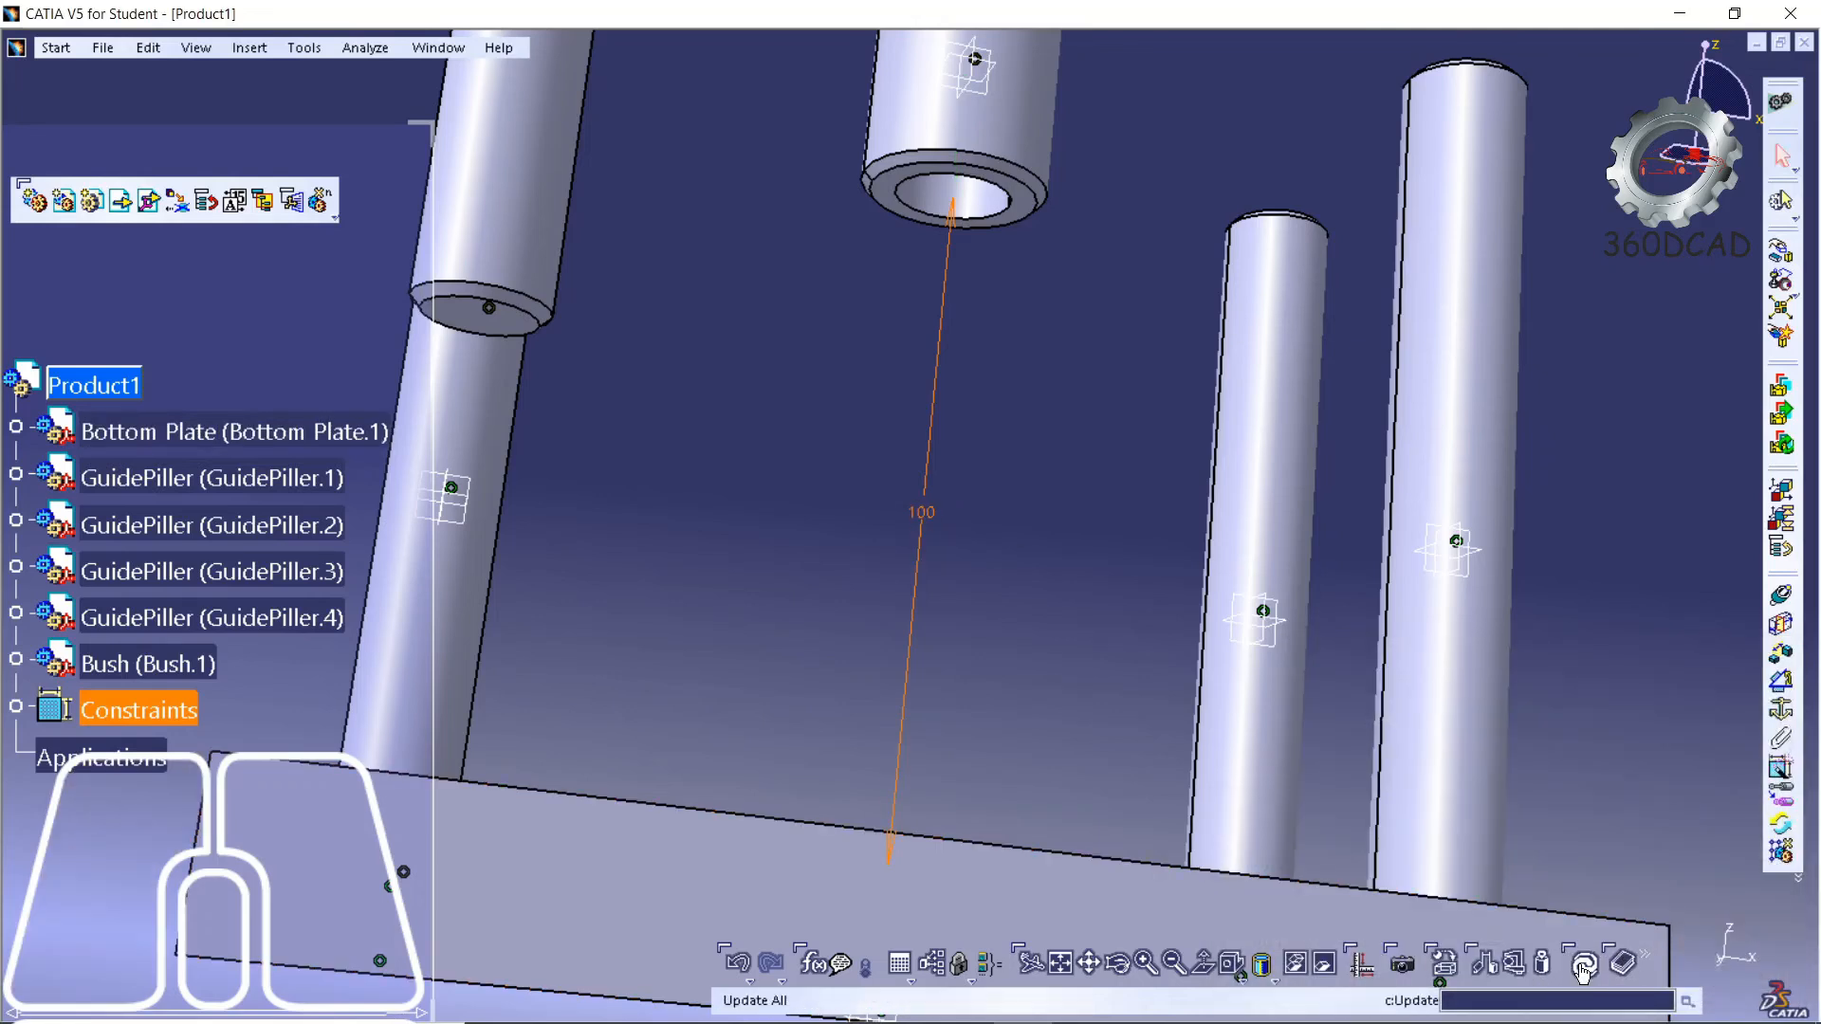
{"action": "middle_click_drag", "start_coordinate": [928, 581], "coordinate": [861, 605]}
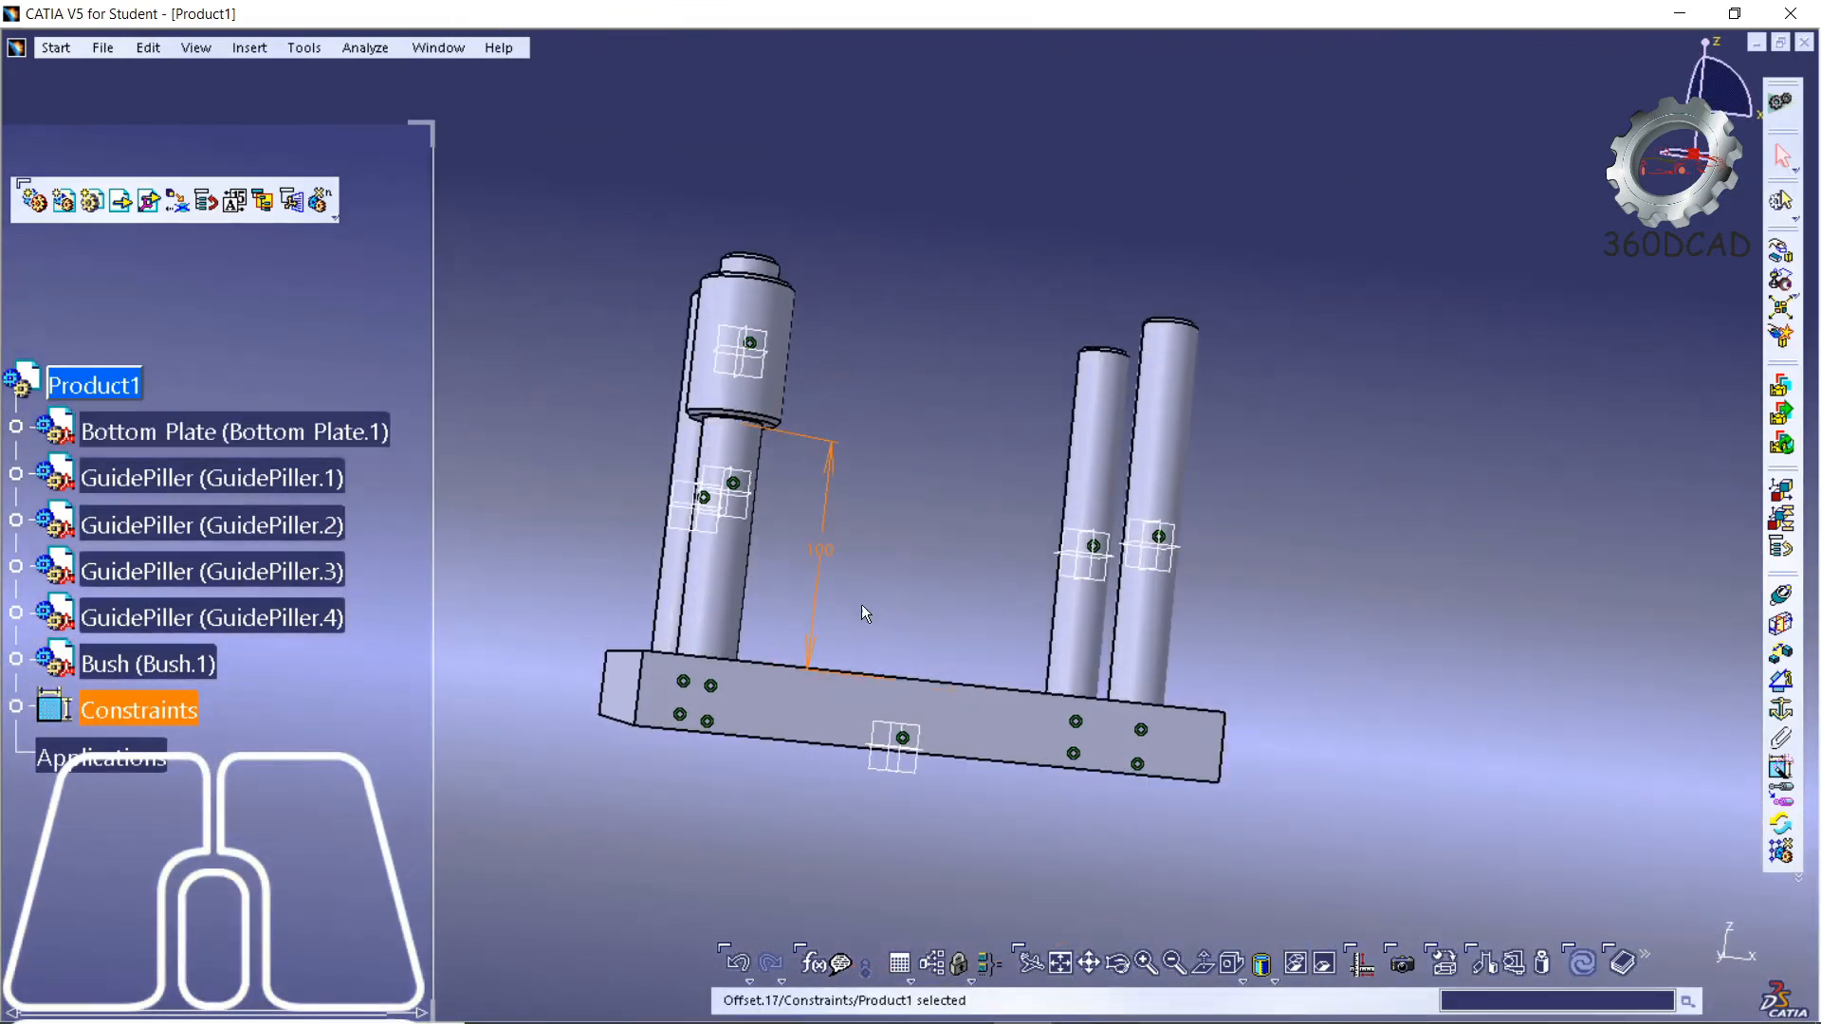
- Reuse the Bottom Plate's rectangular hole pattern to instantiate the Bush on all four guide pillars, reusing its coincidence and offset constraints
{"action": "middle_click_drag", "start_coordinate": [856, 542], "coordinate": [1006, 810]}
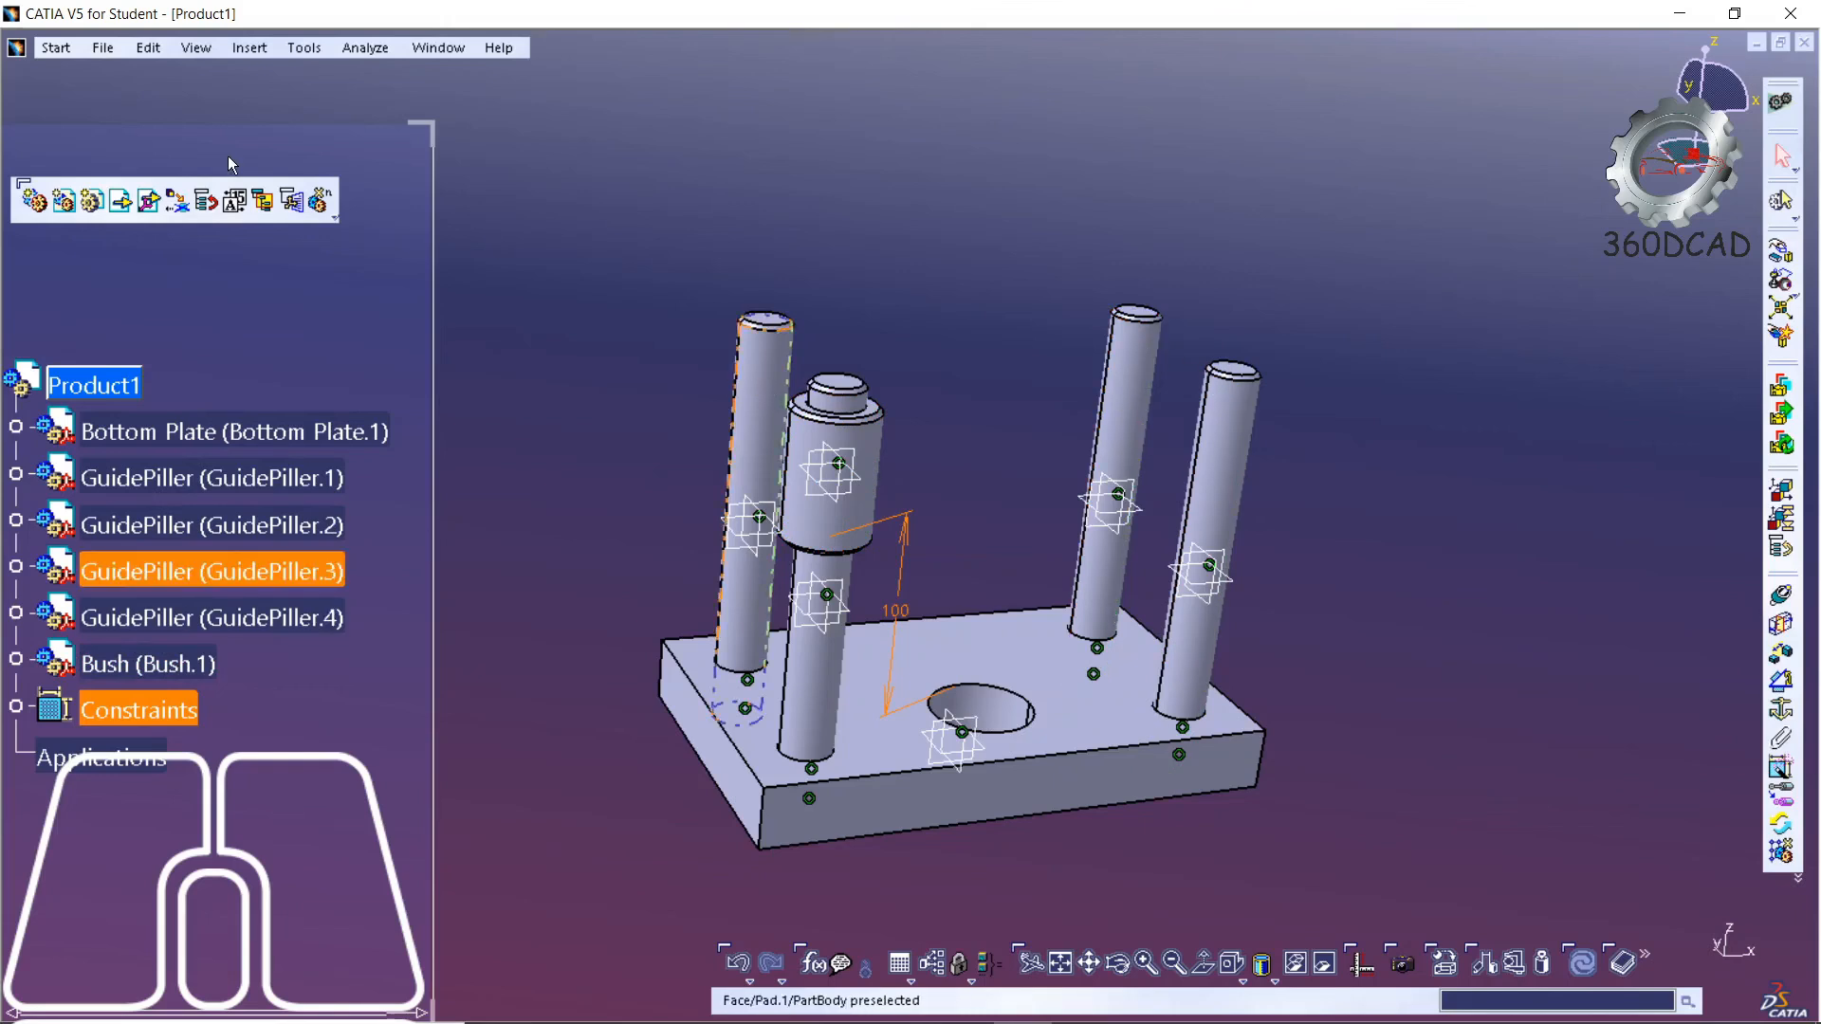
{"action": "left_click", "coordinate": [249, 49]}
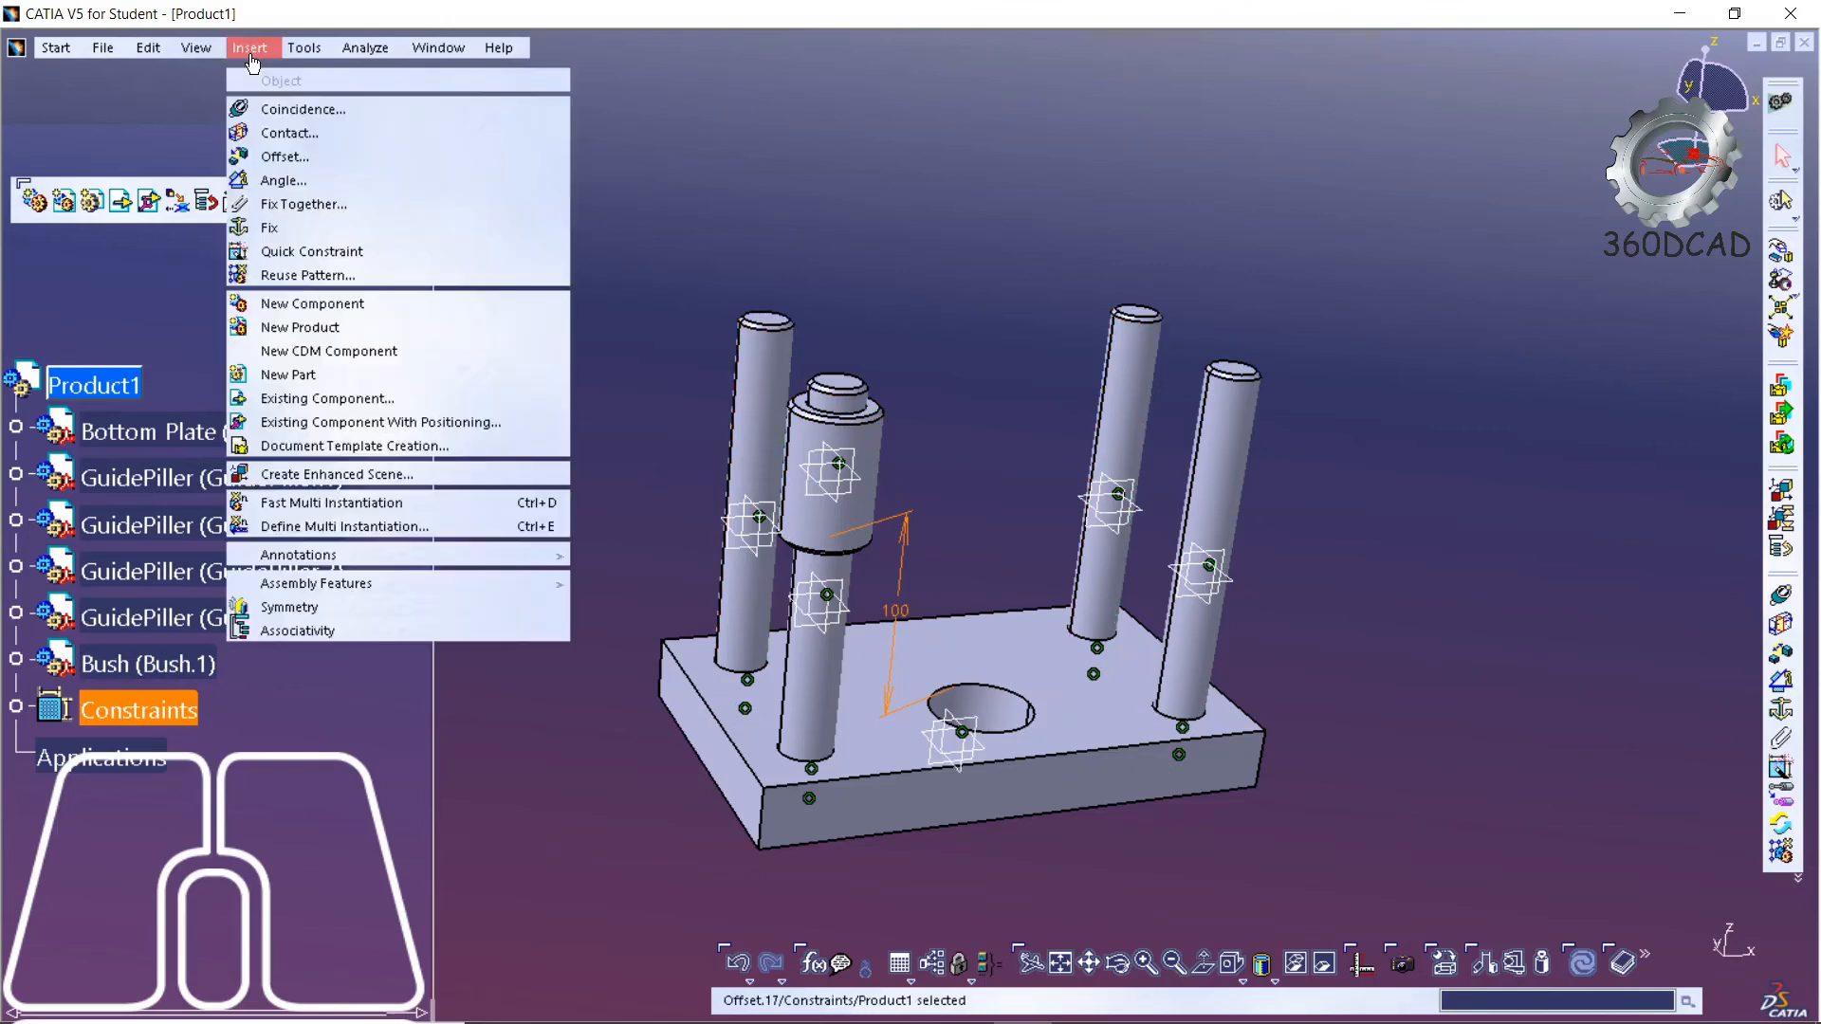
{"action": "left_click", "coordinate": [308, 275]}
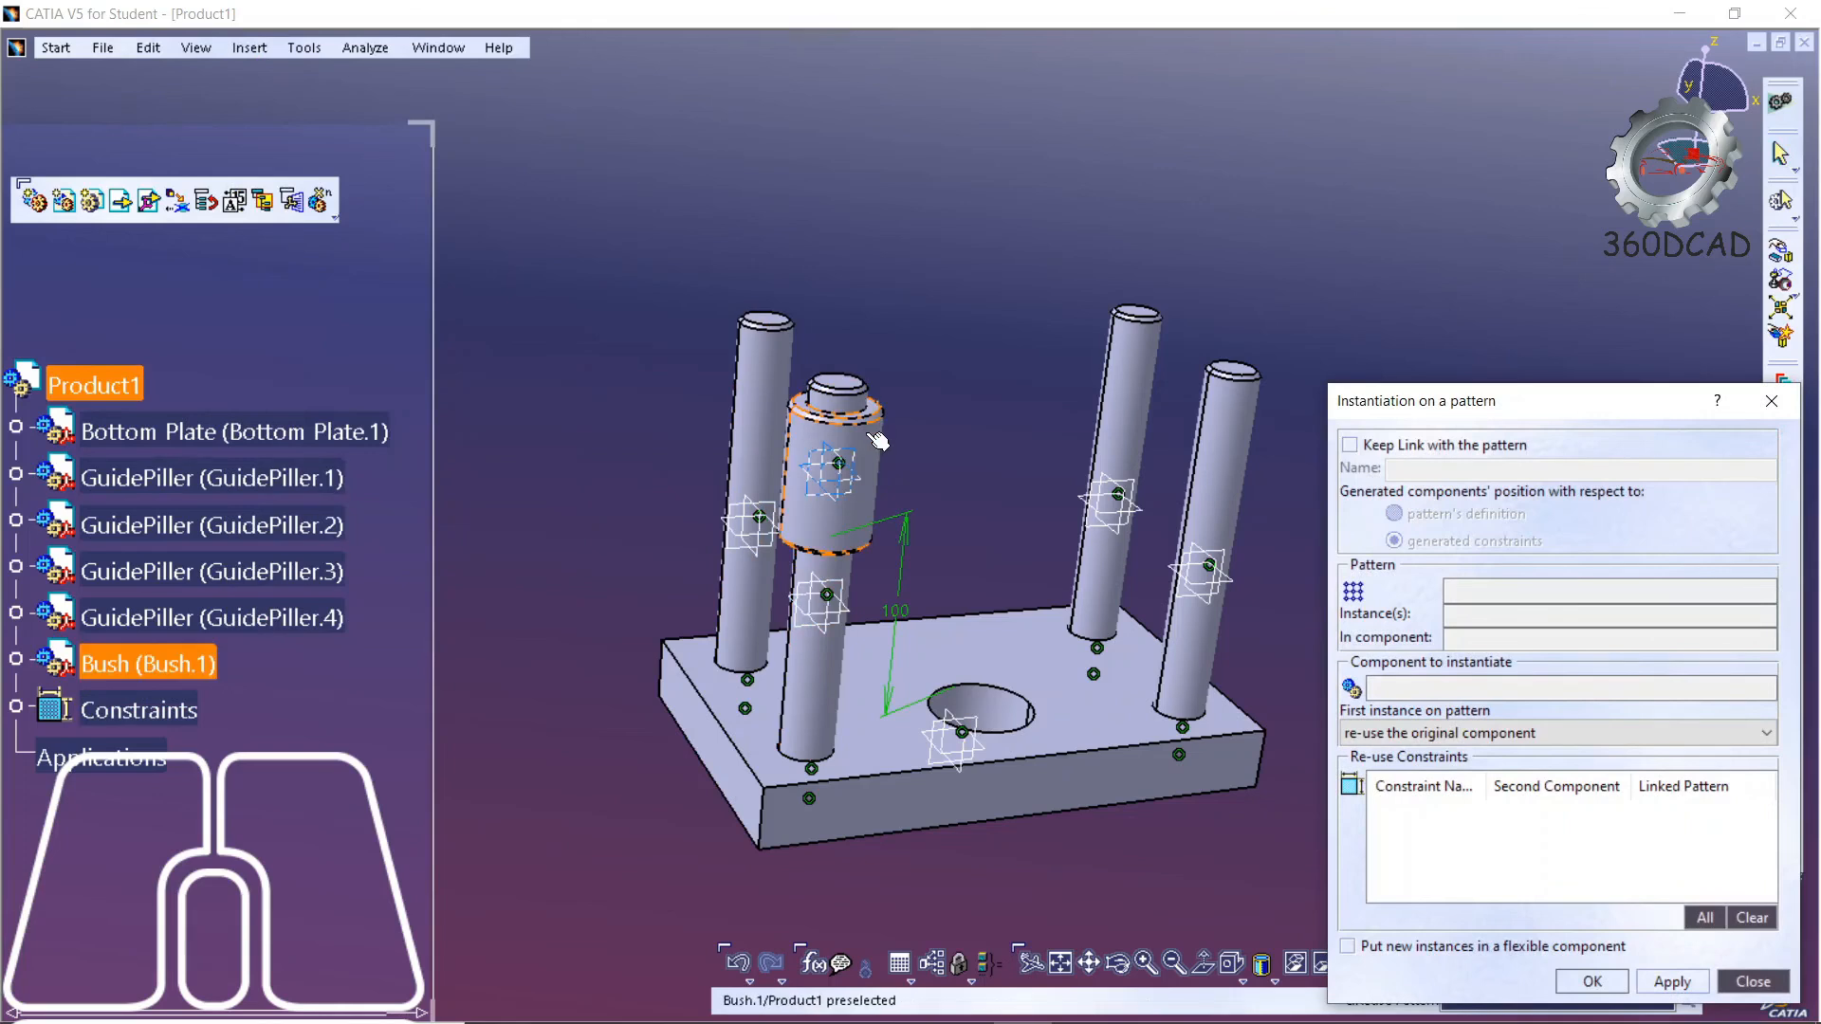
{"action": "left_click", "coordinate": [811, 389]}
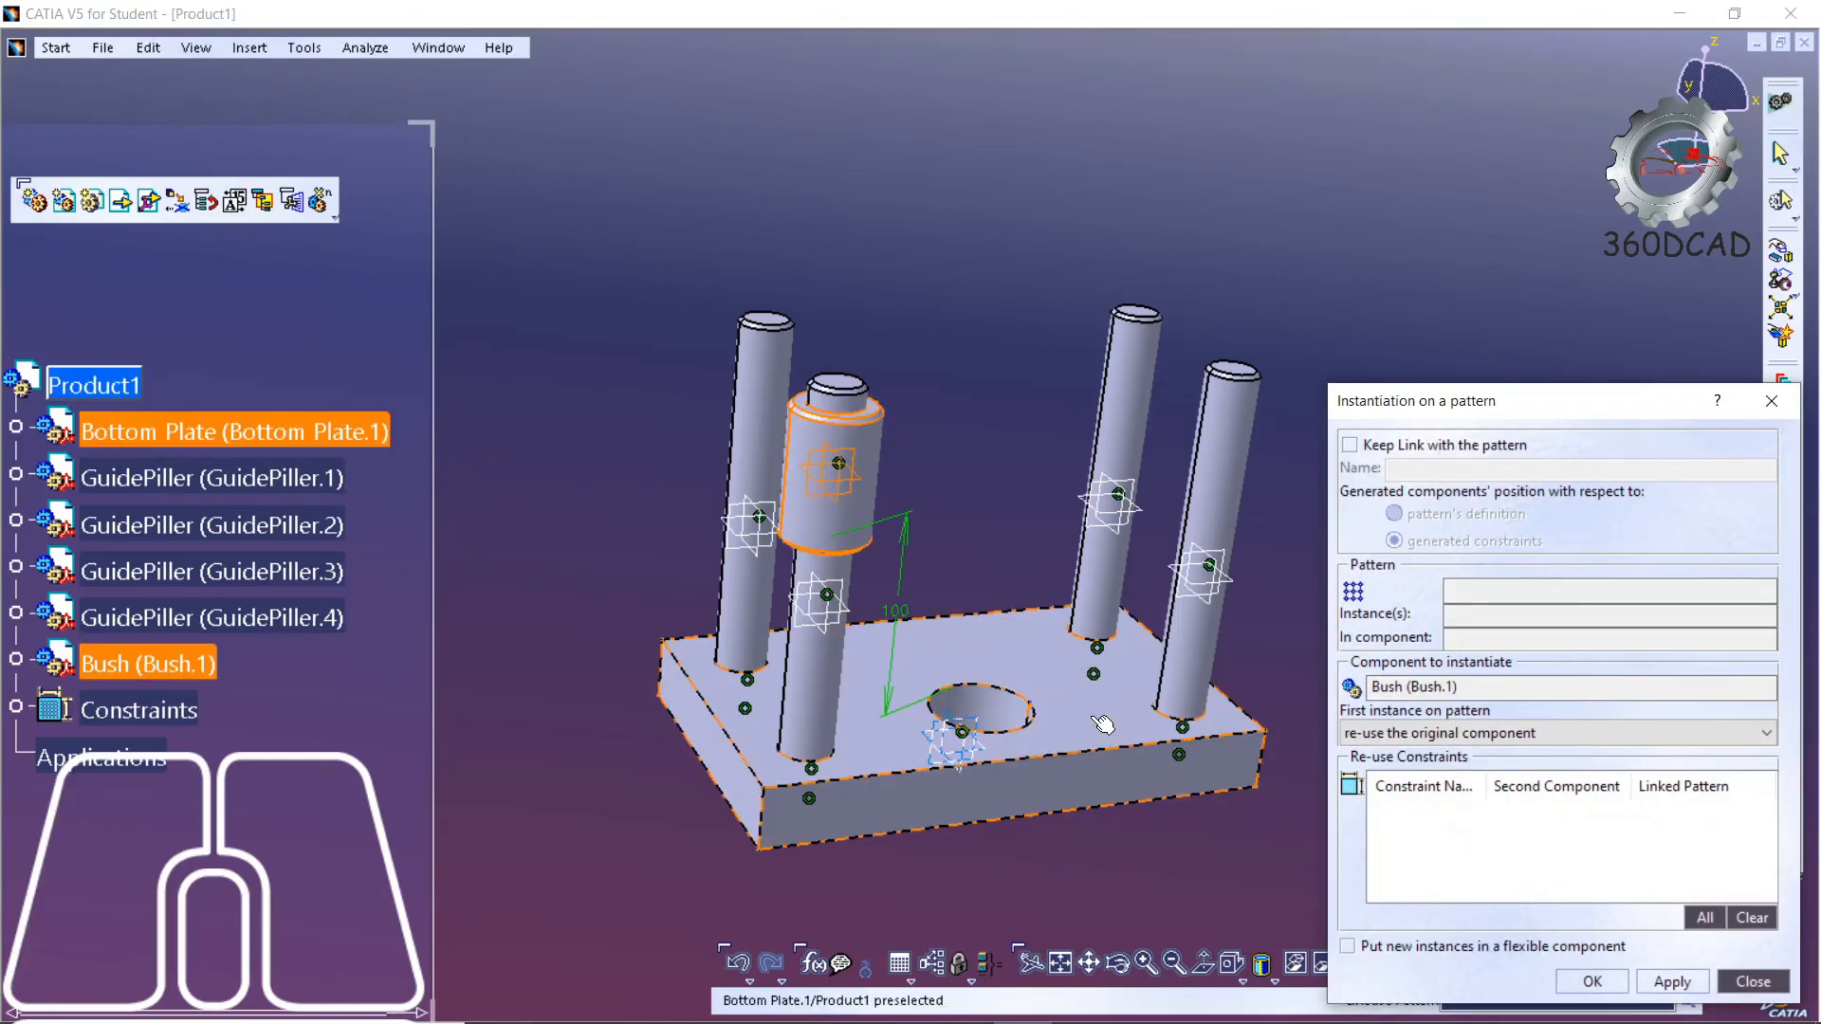
{"action": "left_click", "coordinate": [813, 770]}
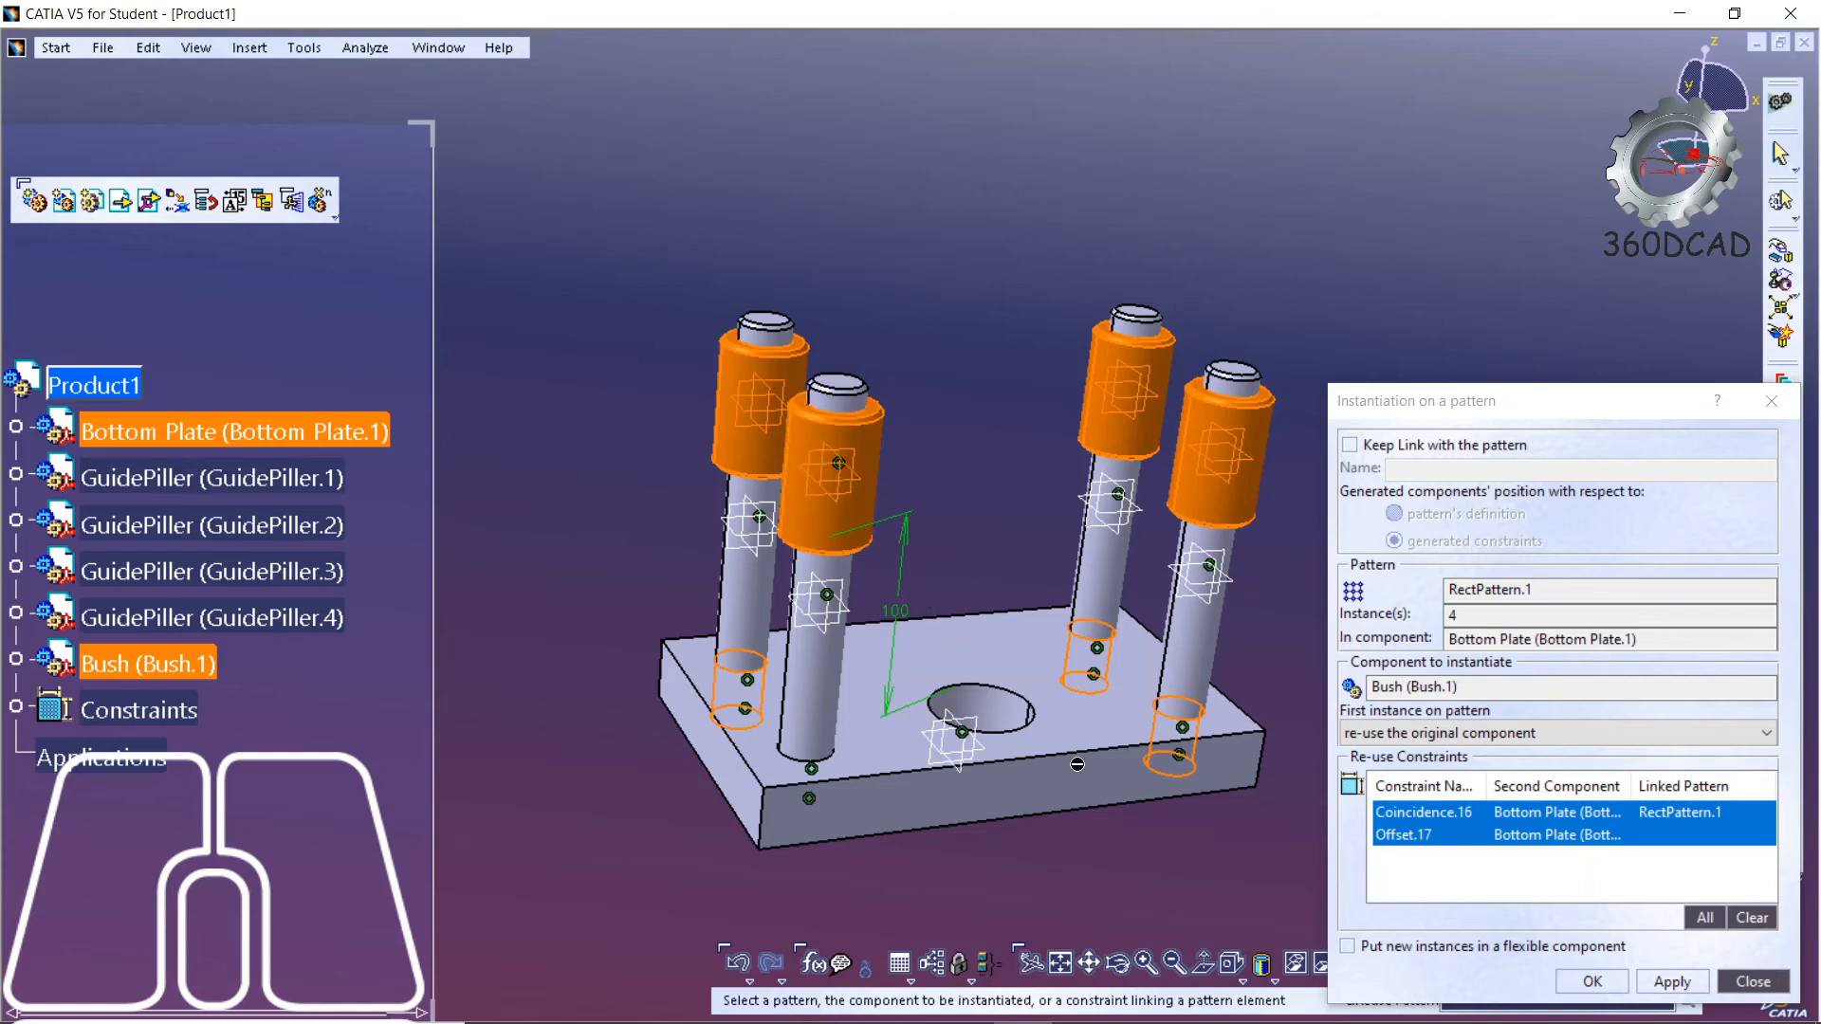
{"action": "left_click", "coordinate": [1614, 988]}
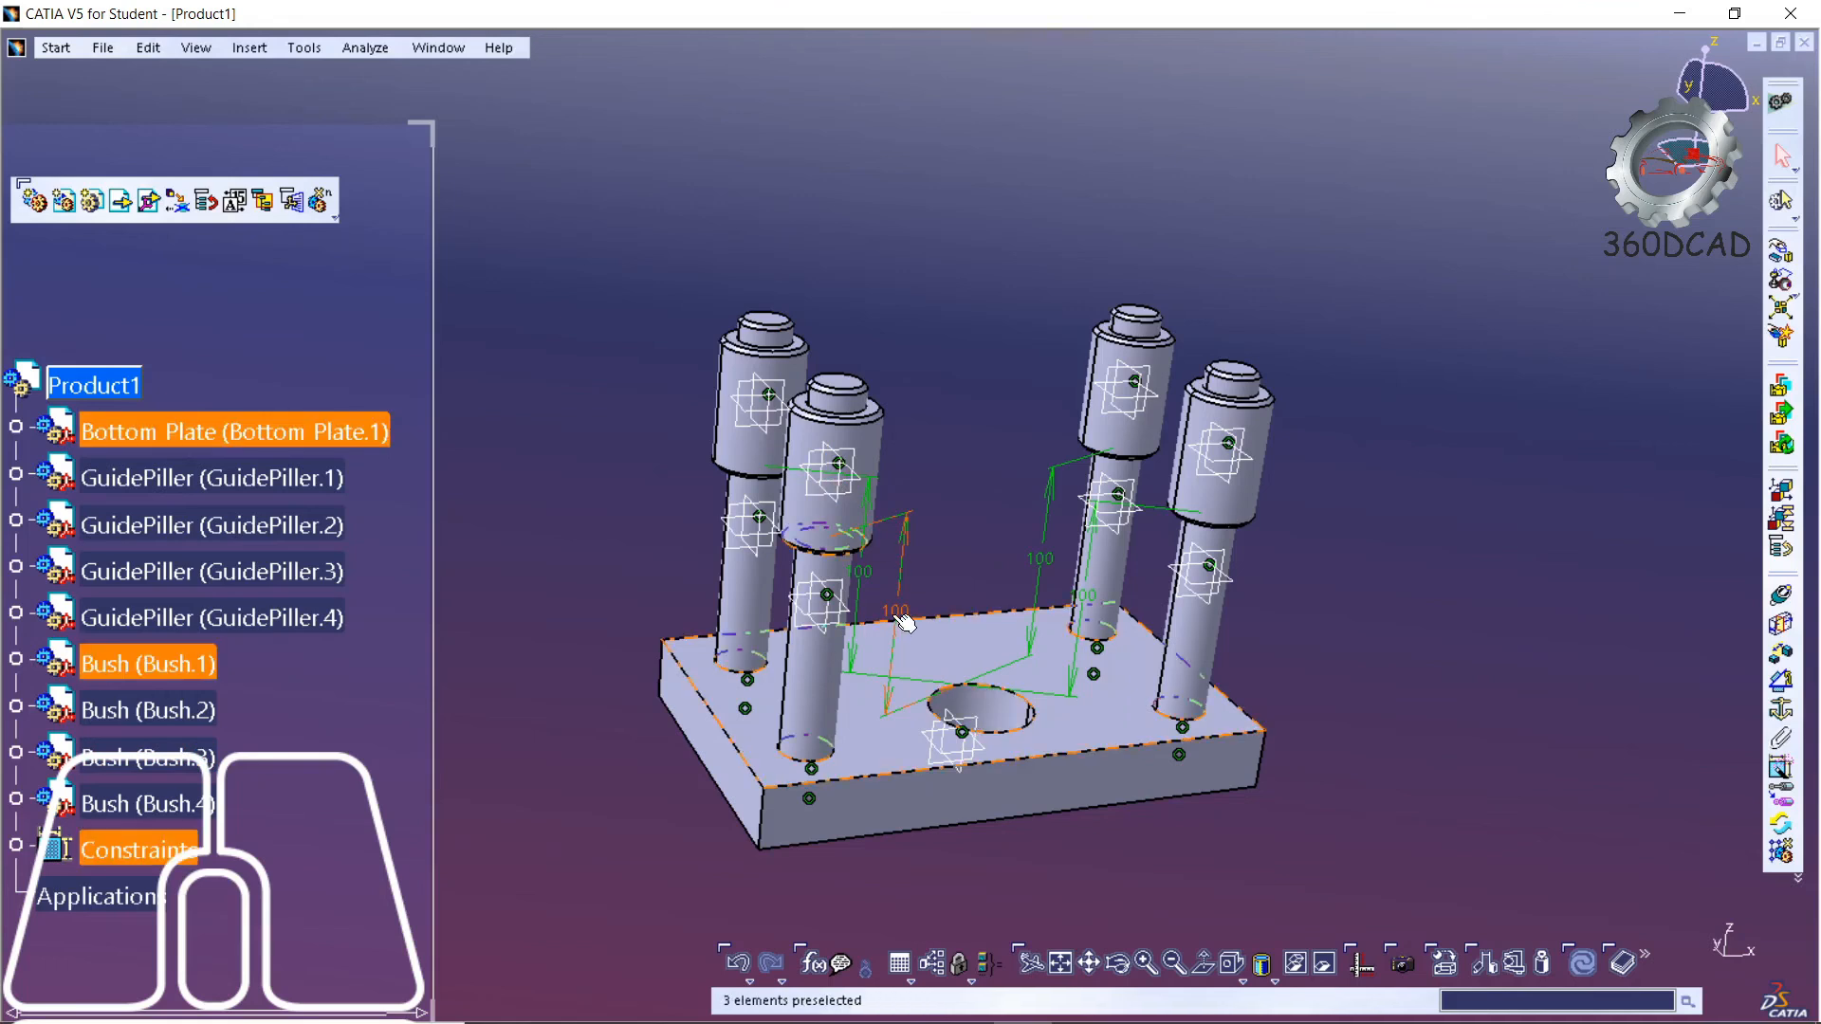
- Insert the existing Top Plate part from the Press tool folder and lift it above the bushes with the compass
{"action": "middle_click_drag", "start_coordinate": [899, 616], "coordinate": [918, 667]}
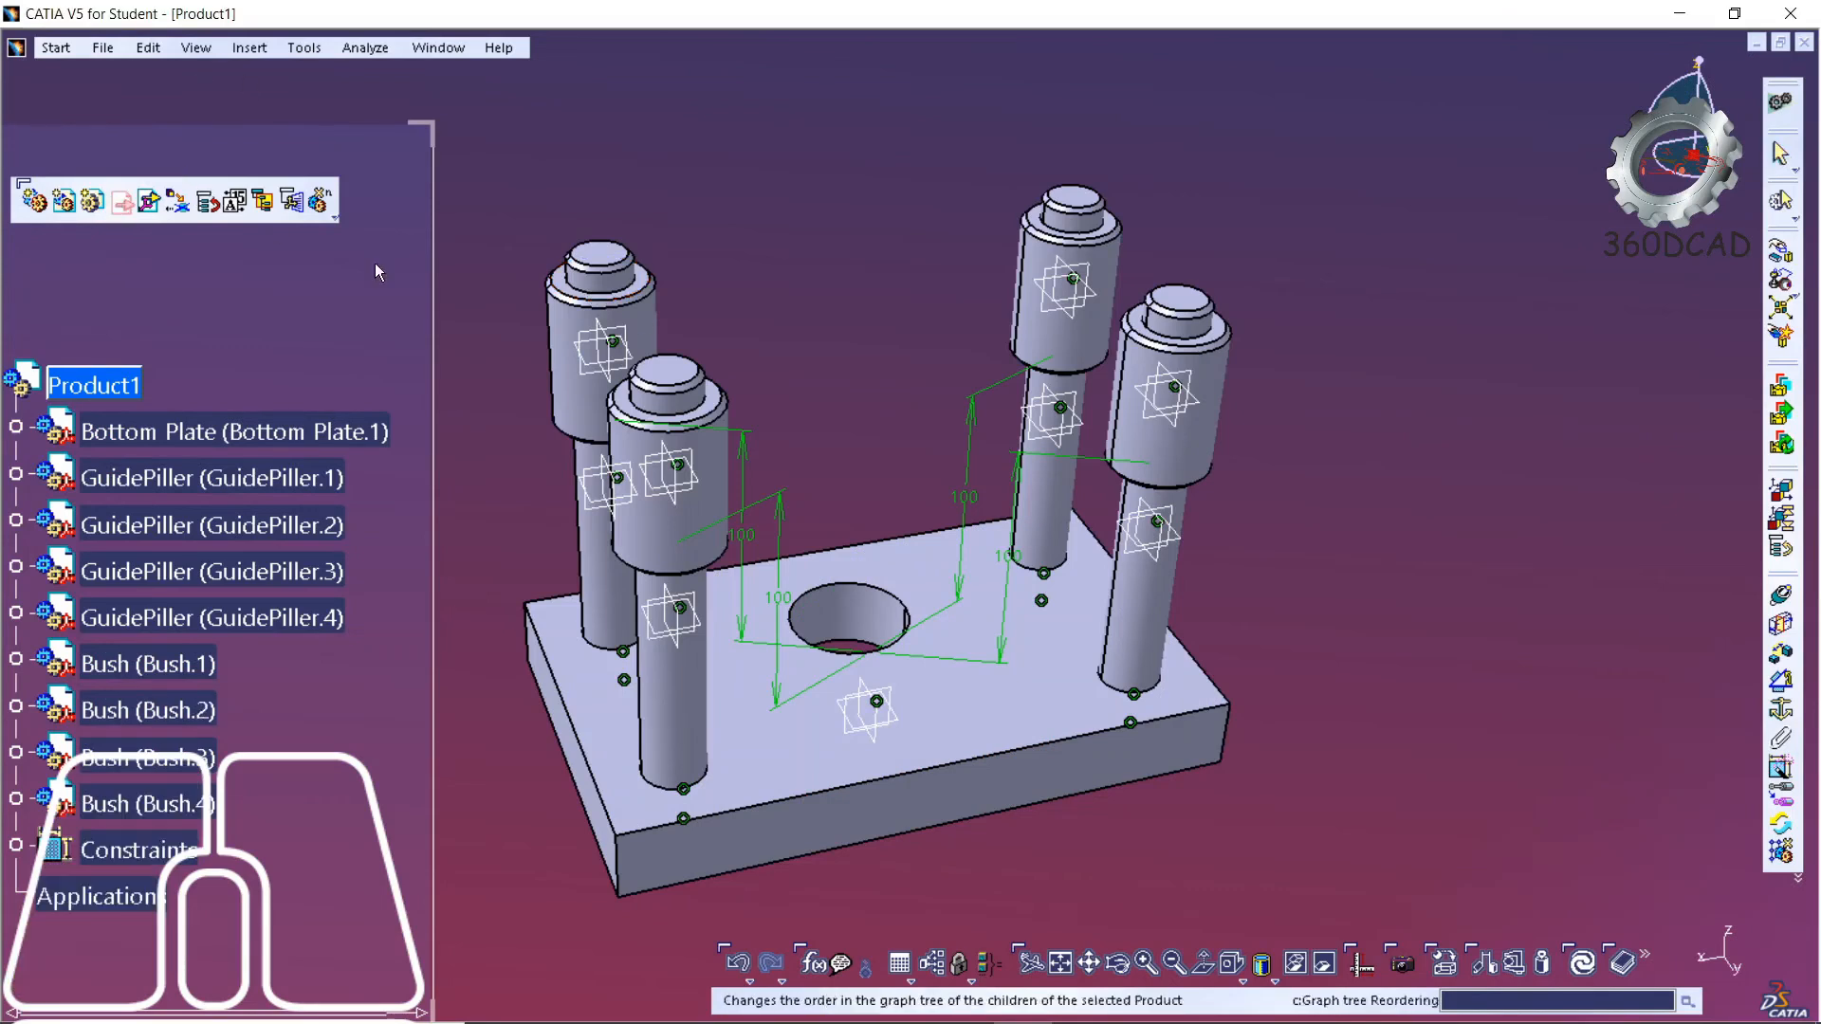
{"action": "left_click", "coordinate": [94, 386]}
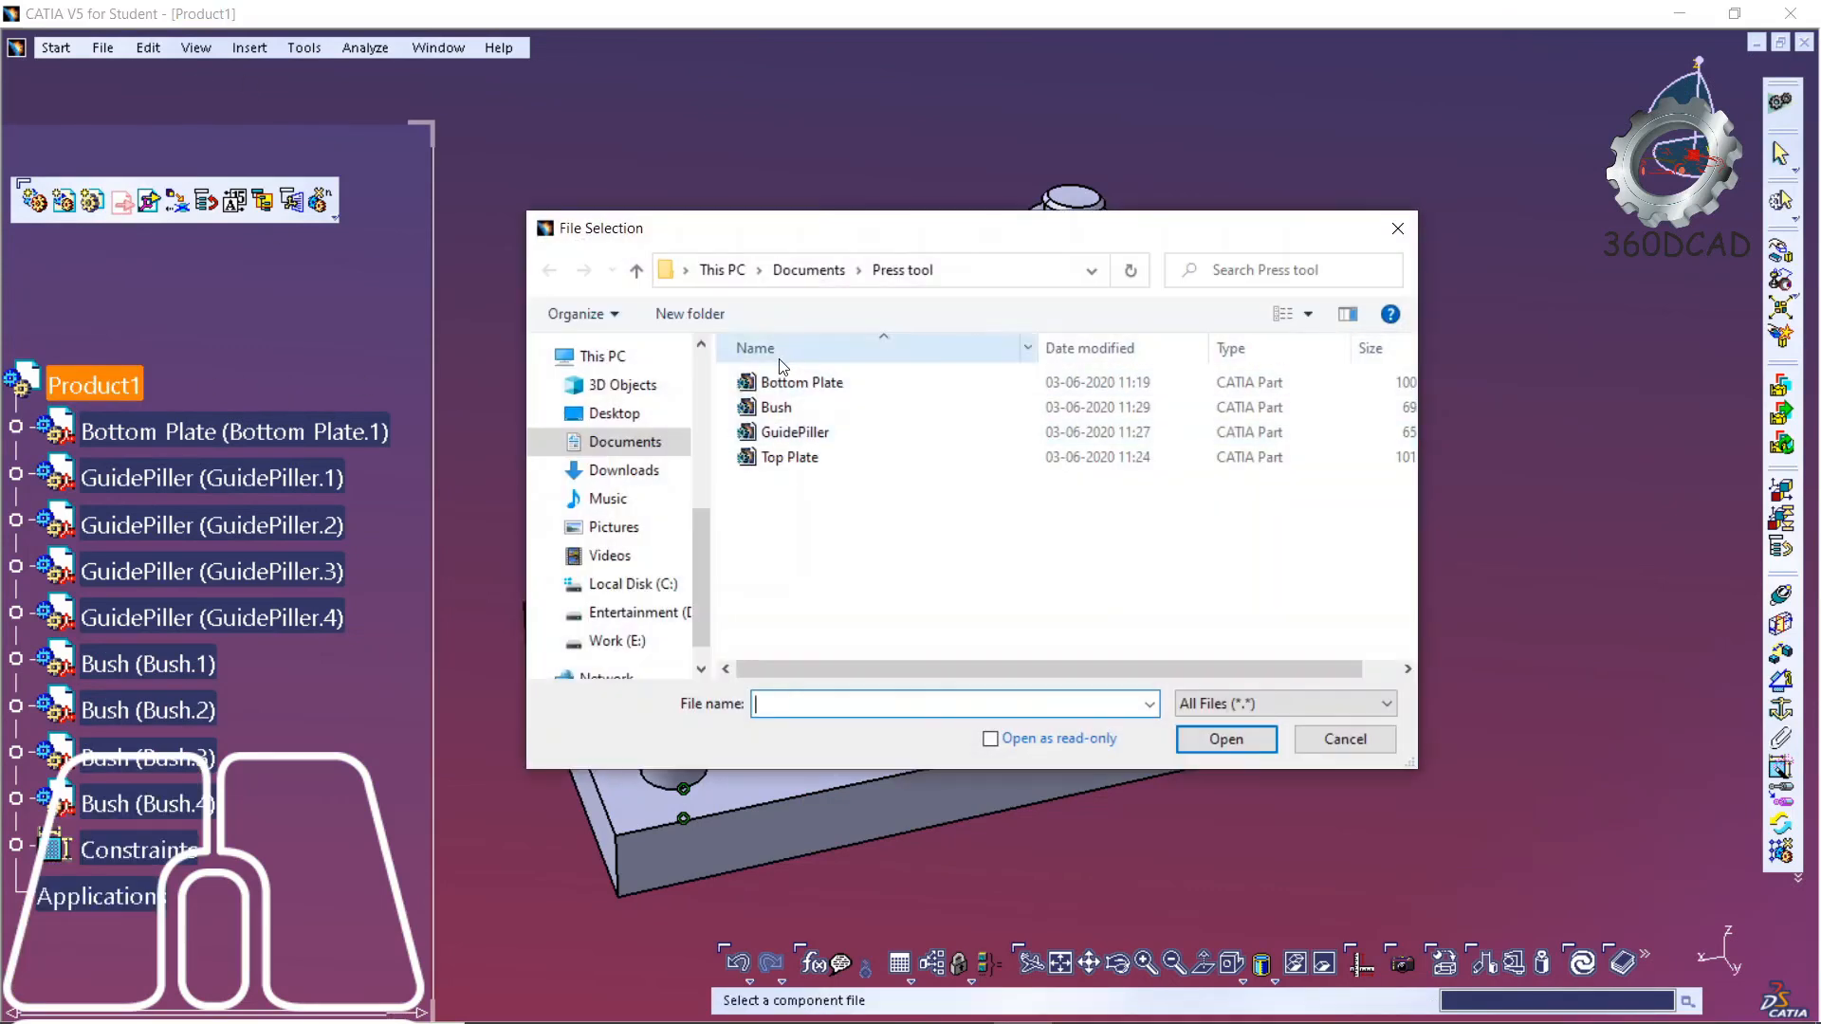
{"action": "left_click", "coordinate": [811, 458]}
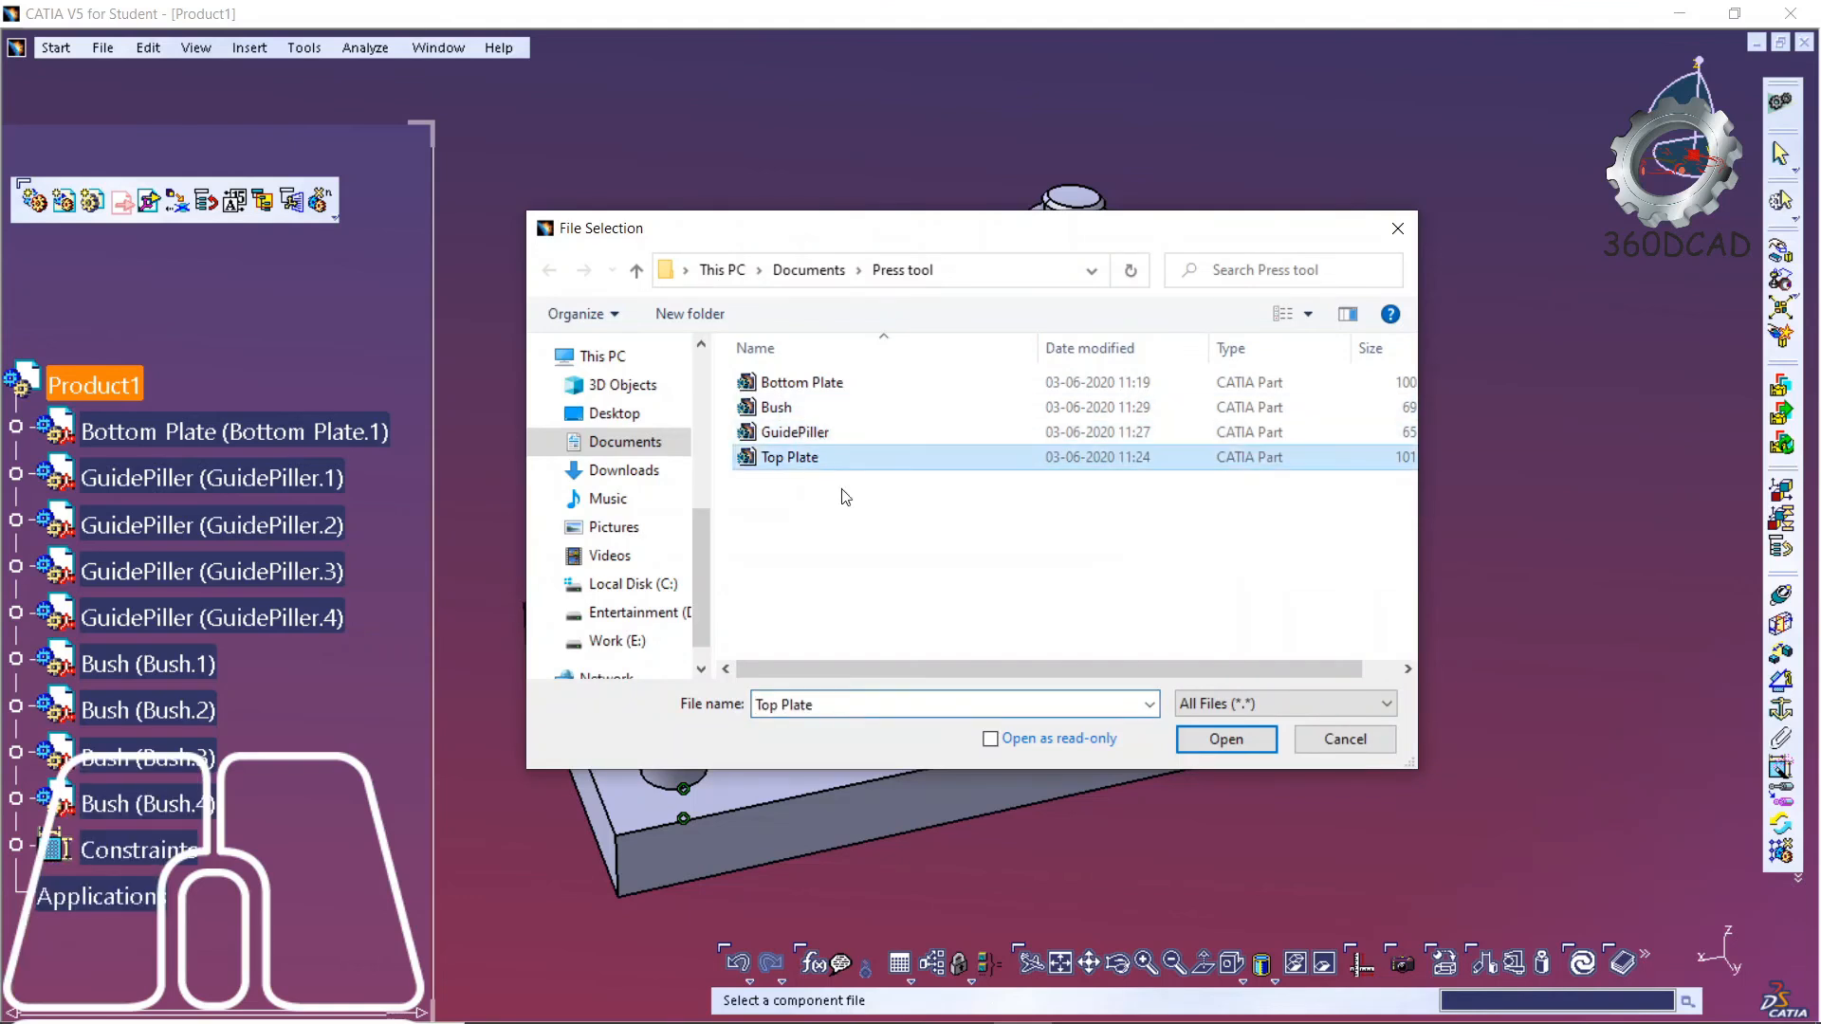
{"action": "left_click", "coordinate": [1226, 740]}
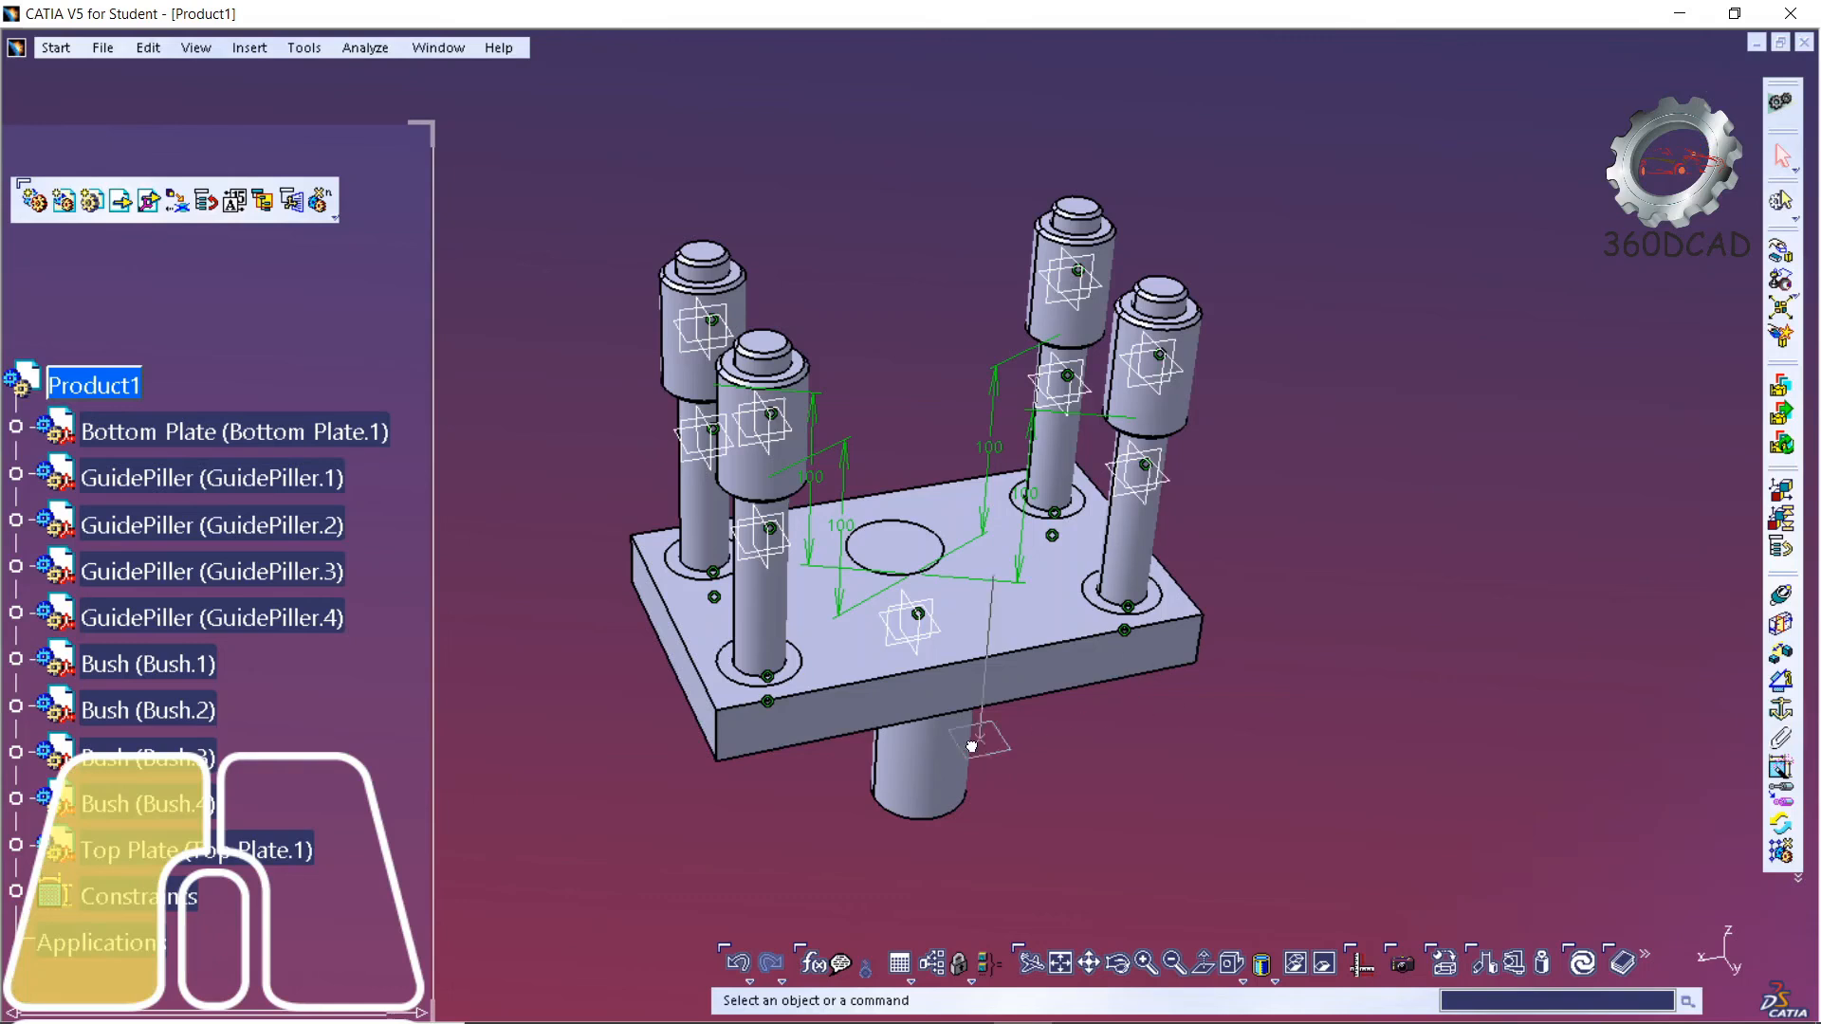
{"action": "left_click_drag", "start_coordinate": [972, 747], "coordinate": [948, 765]}
{"action": "left_click_drag", "start_coordinate": [933, 702], "coordinate": [912, 222]}
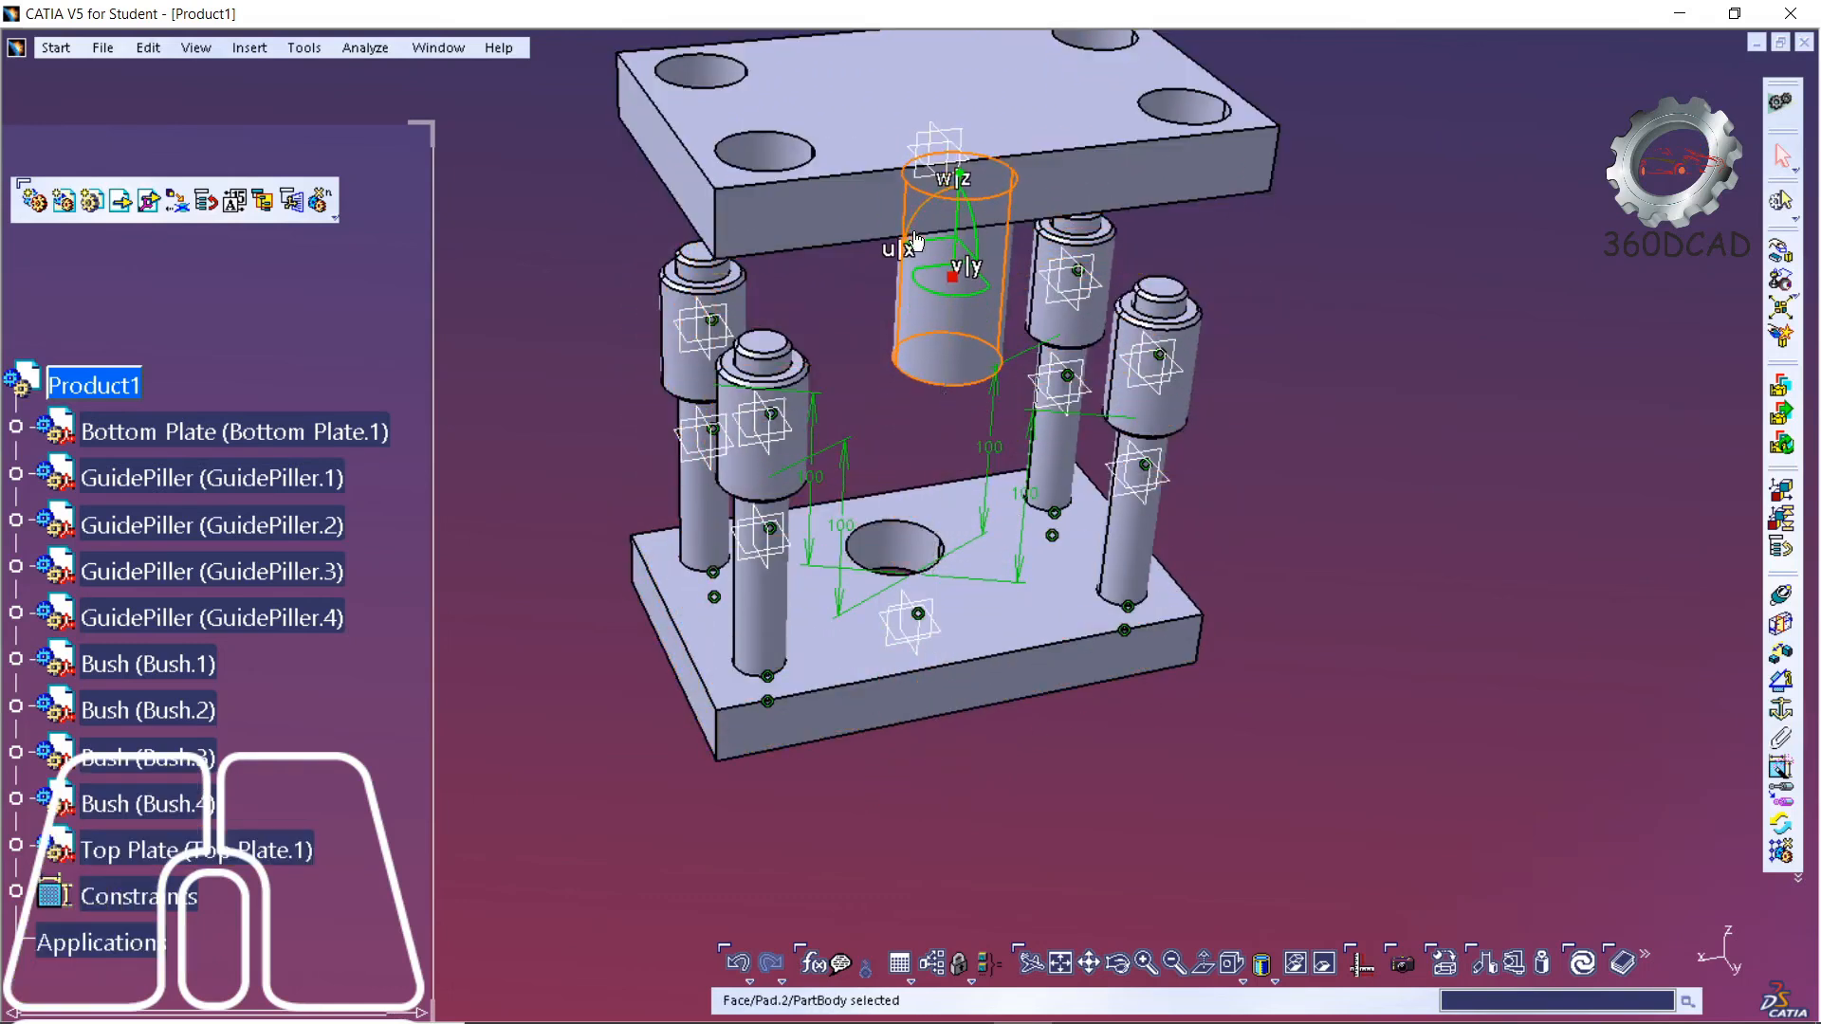
- Shift the Top Plate sideways with the compass so that it clears the guide pillars and bushes
{"action": "middle_click_drag", "start_coordinate": [948, 574], "coordinate": [1115, 662], "text": "ctrl"}
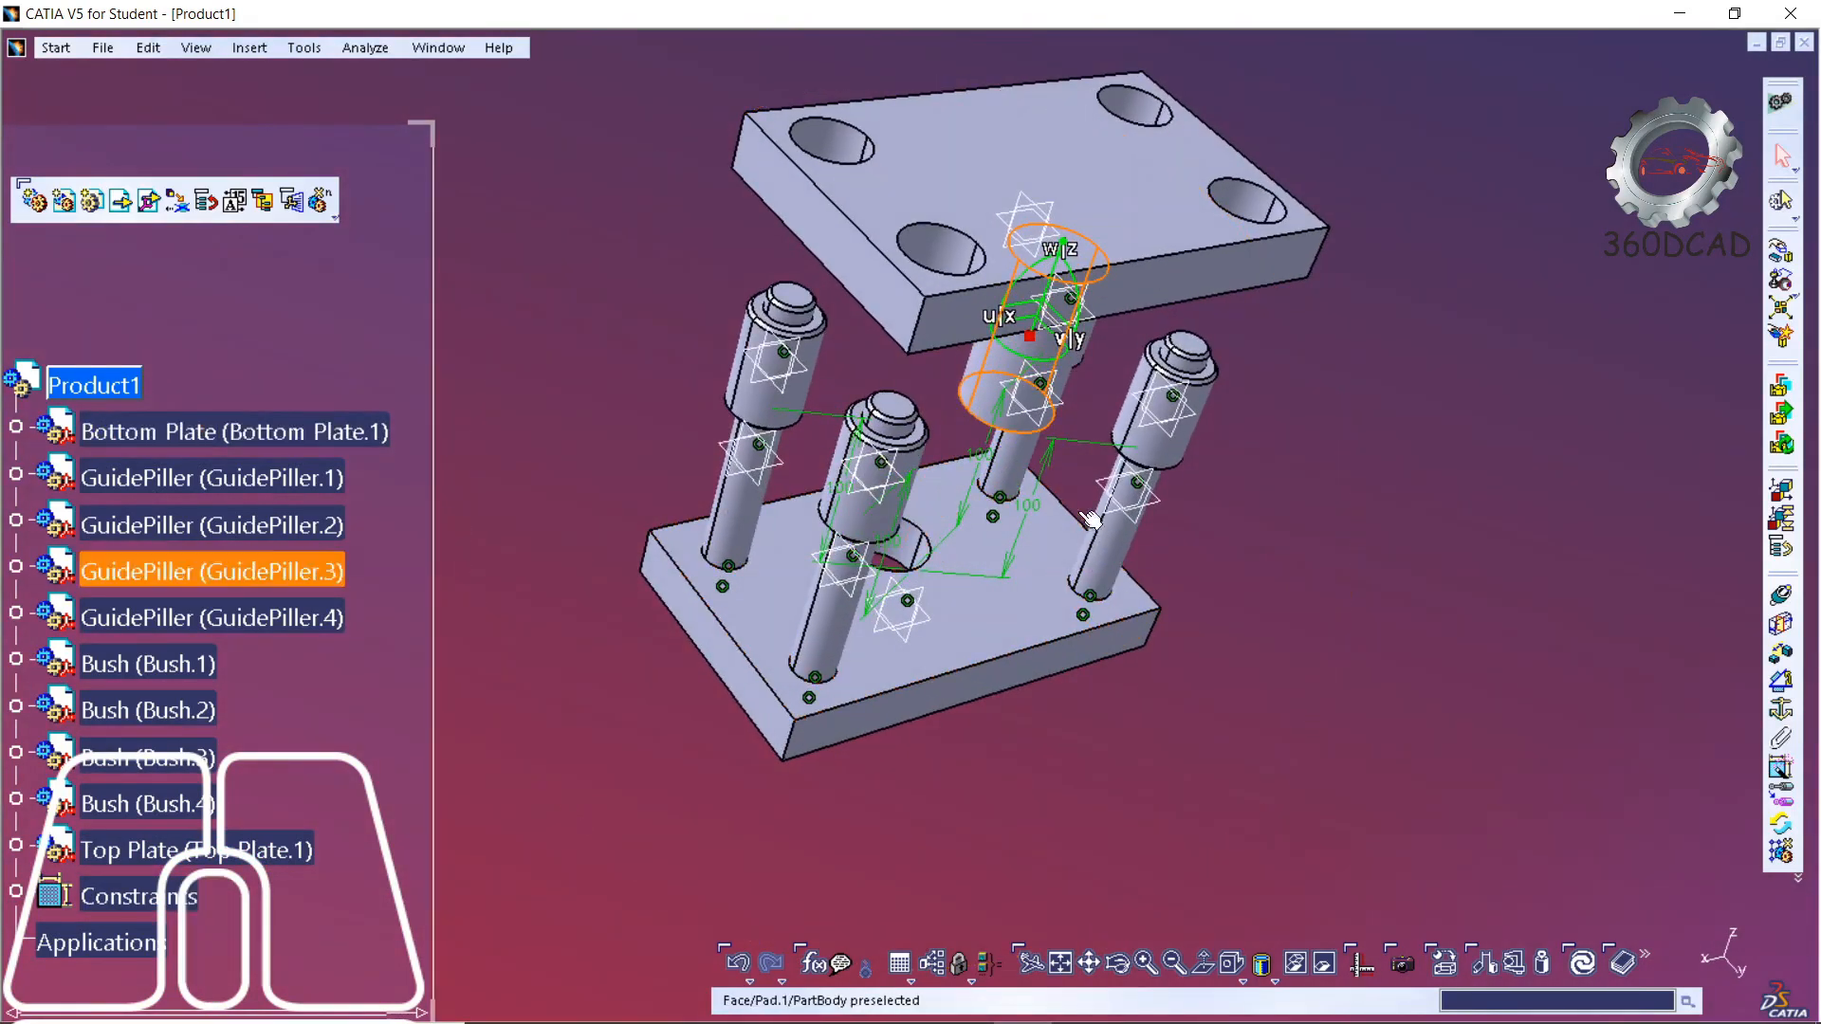
{"action": "left_click_drag", "start_coordinate": [1033, 358], "coordinate": [1061, 174]}
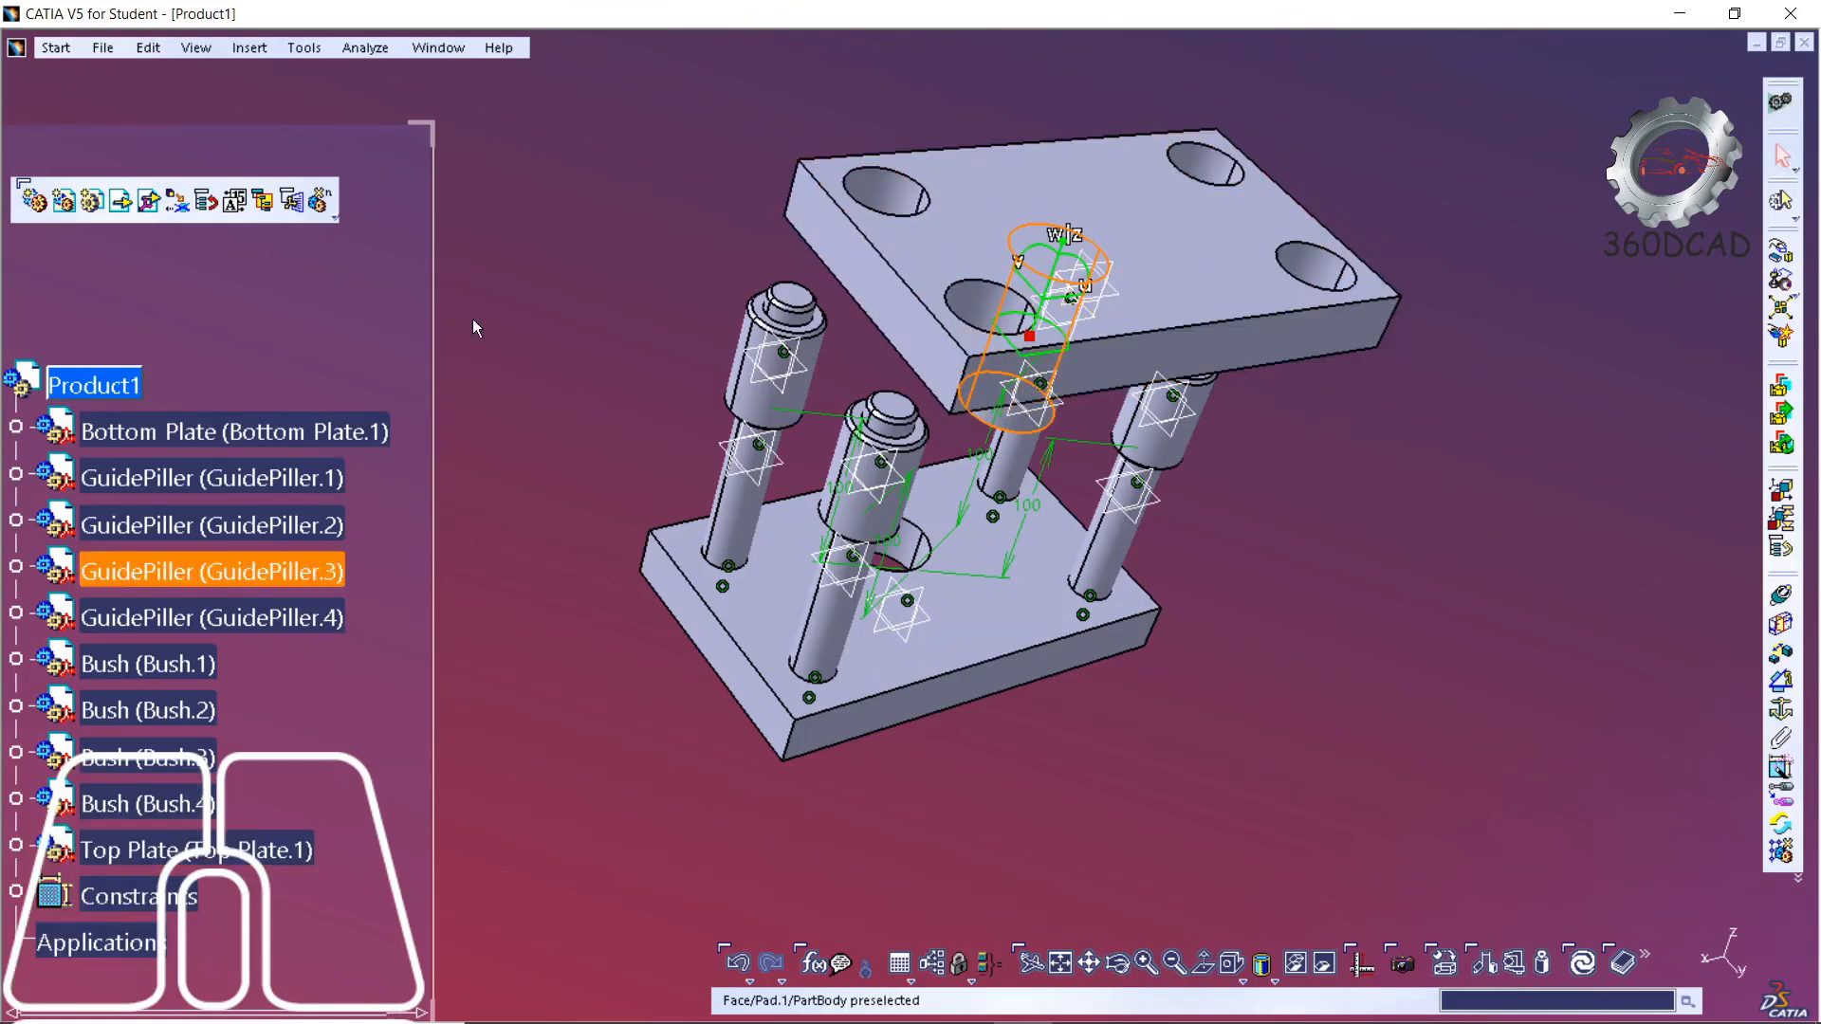
{"action": "left_click", "coordinate": [148, 49]}
{"action": "mouse_move", "coordinate": [201, 57]}
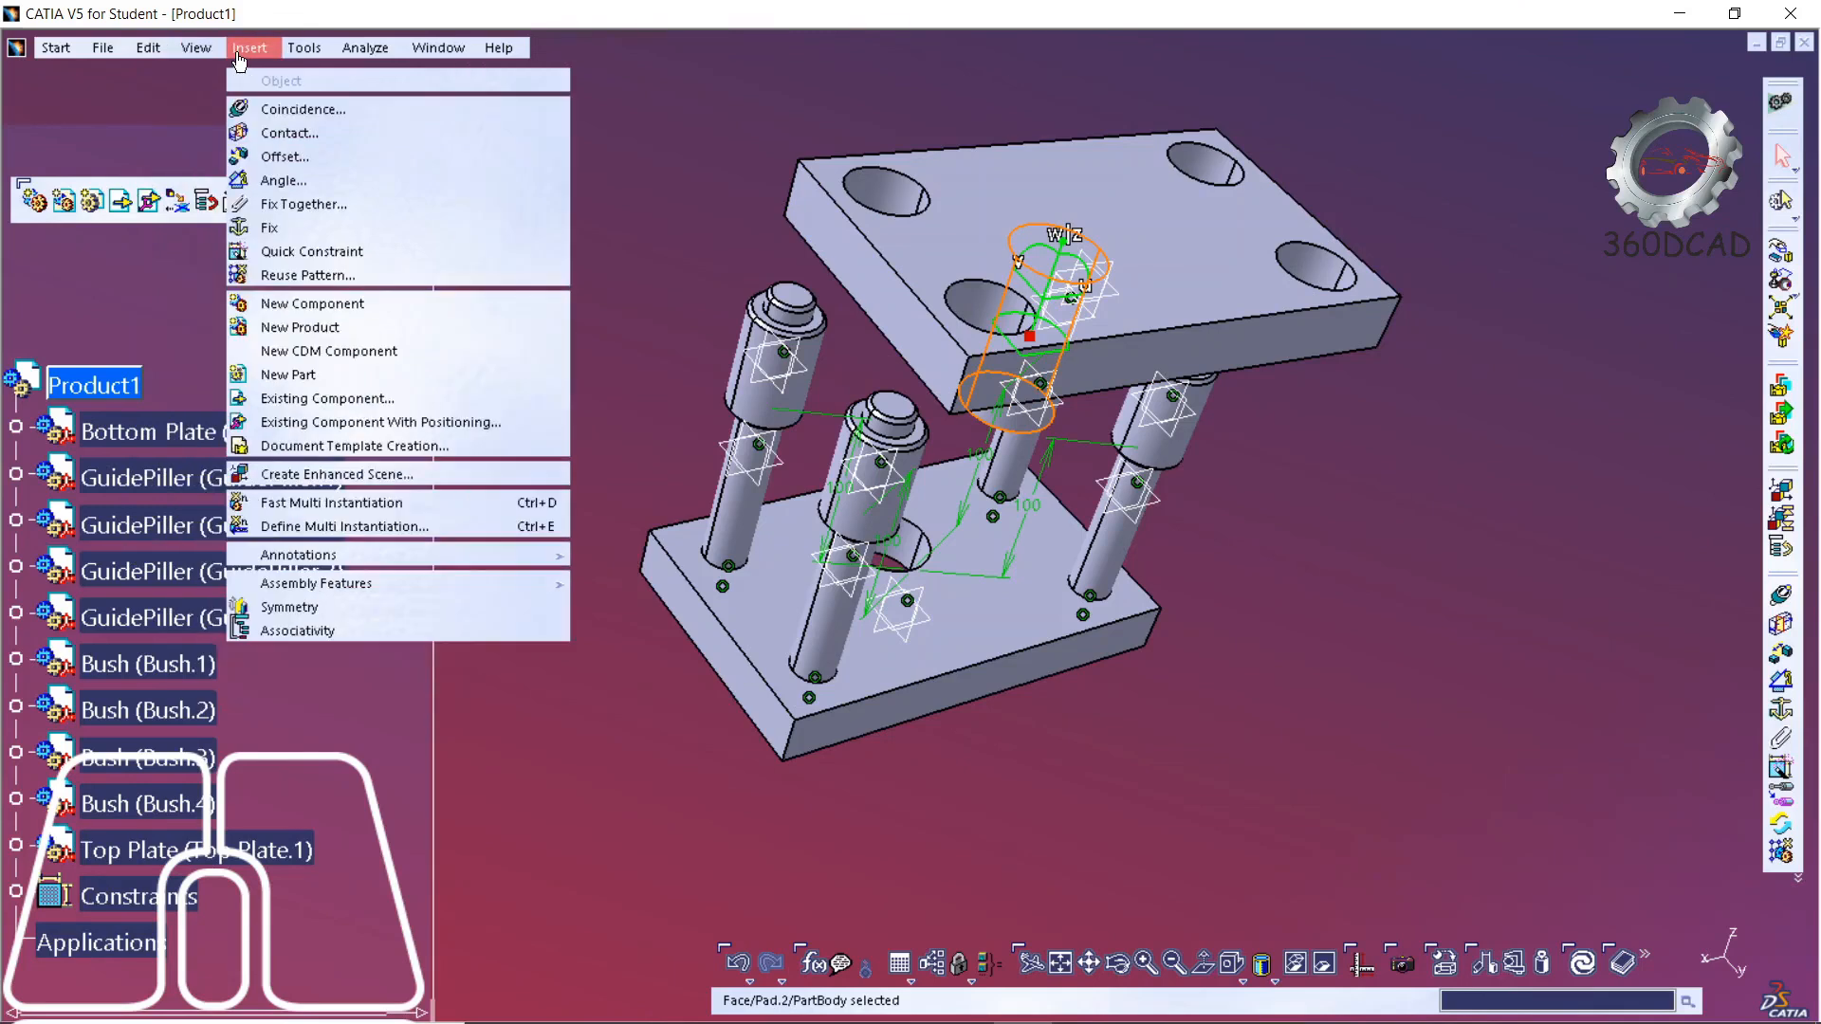
{"action": "left_click", "coordinate": [285, 133]}
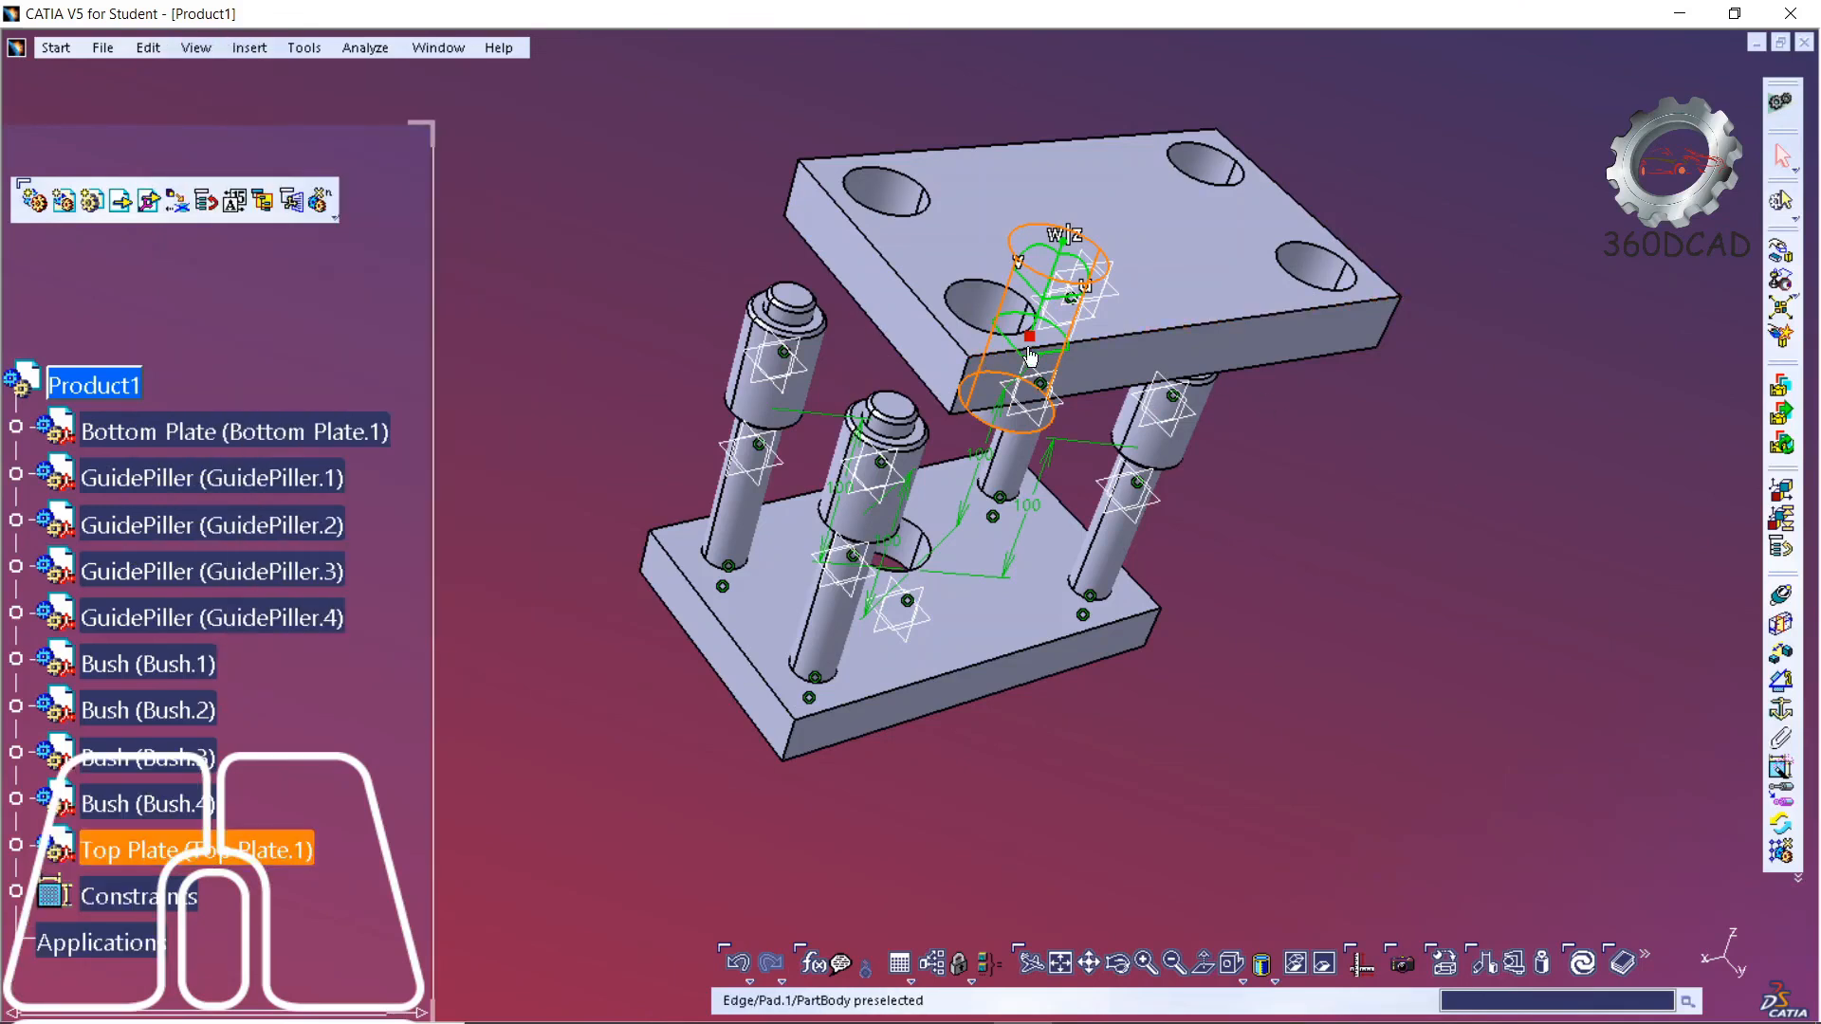
- Try a coincidence constraint between the axis of the Top Plate's punch and the front corner Bush's axis
{"action": "left_click", "coordinate": [250, 48]}
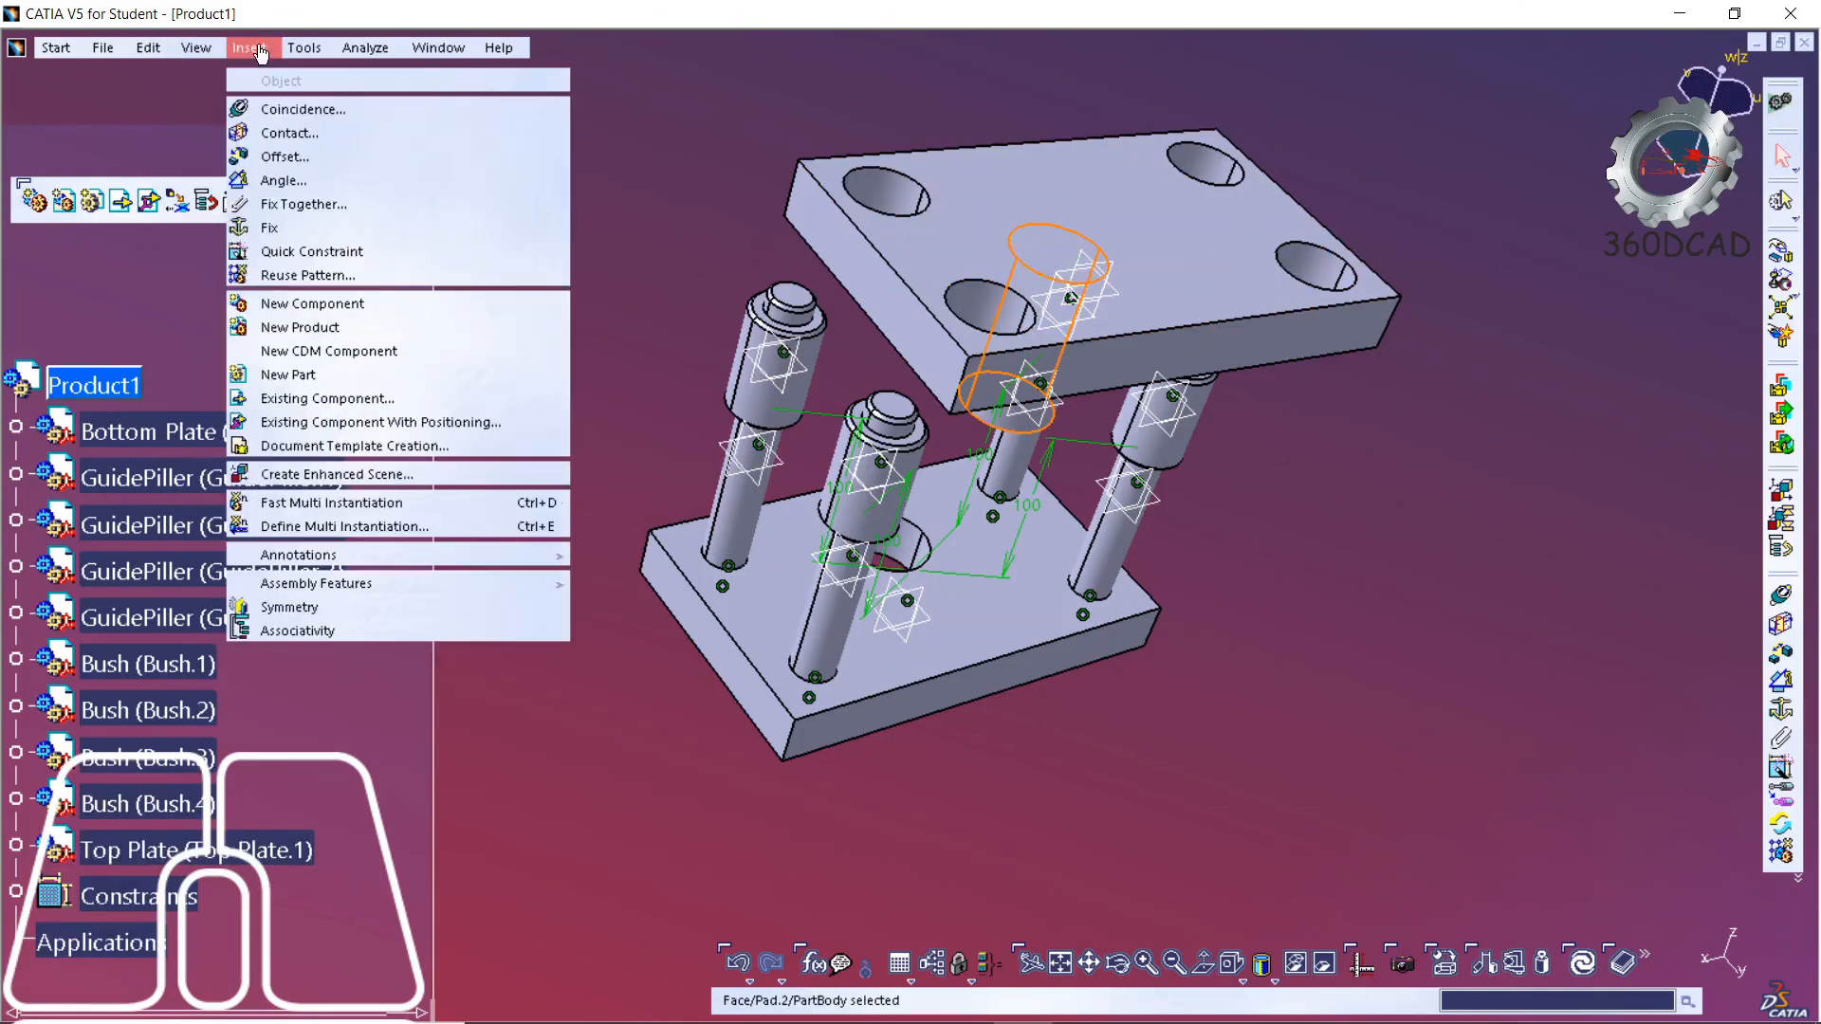
{"action": "left_click", "coordinate": [289, 109]}
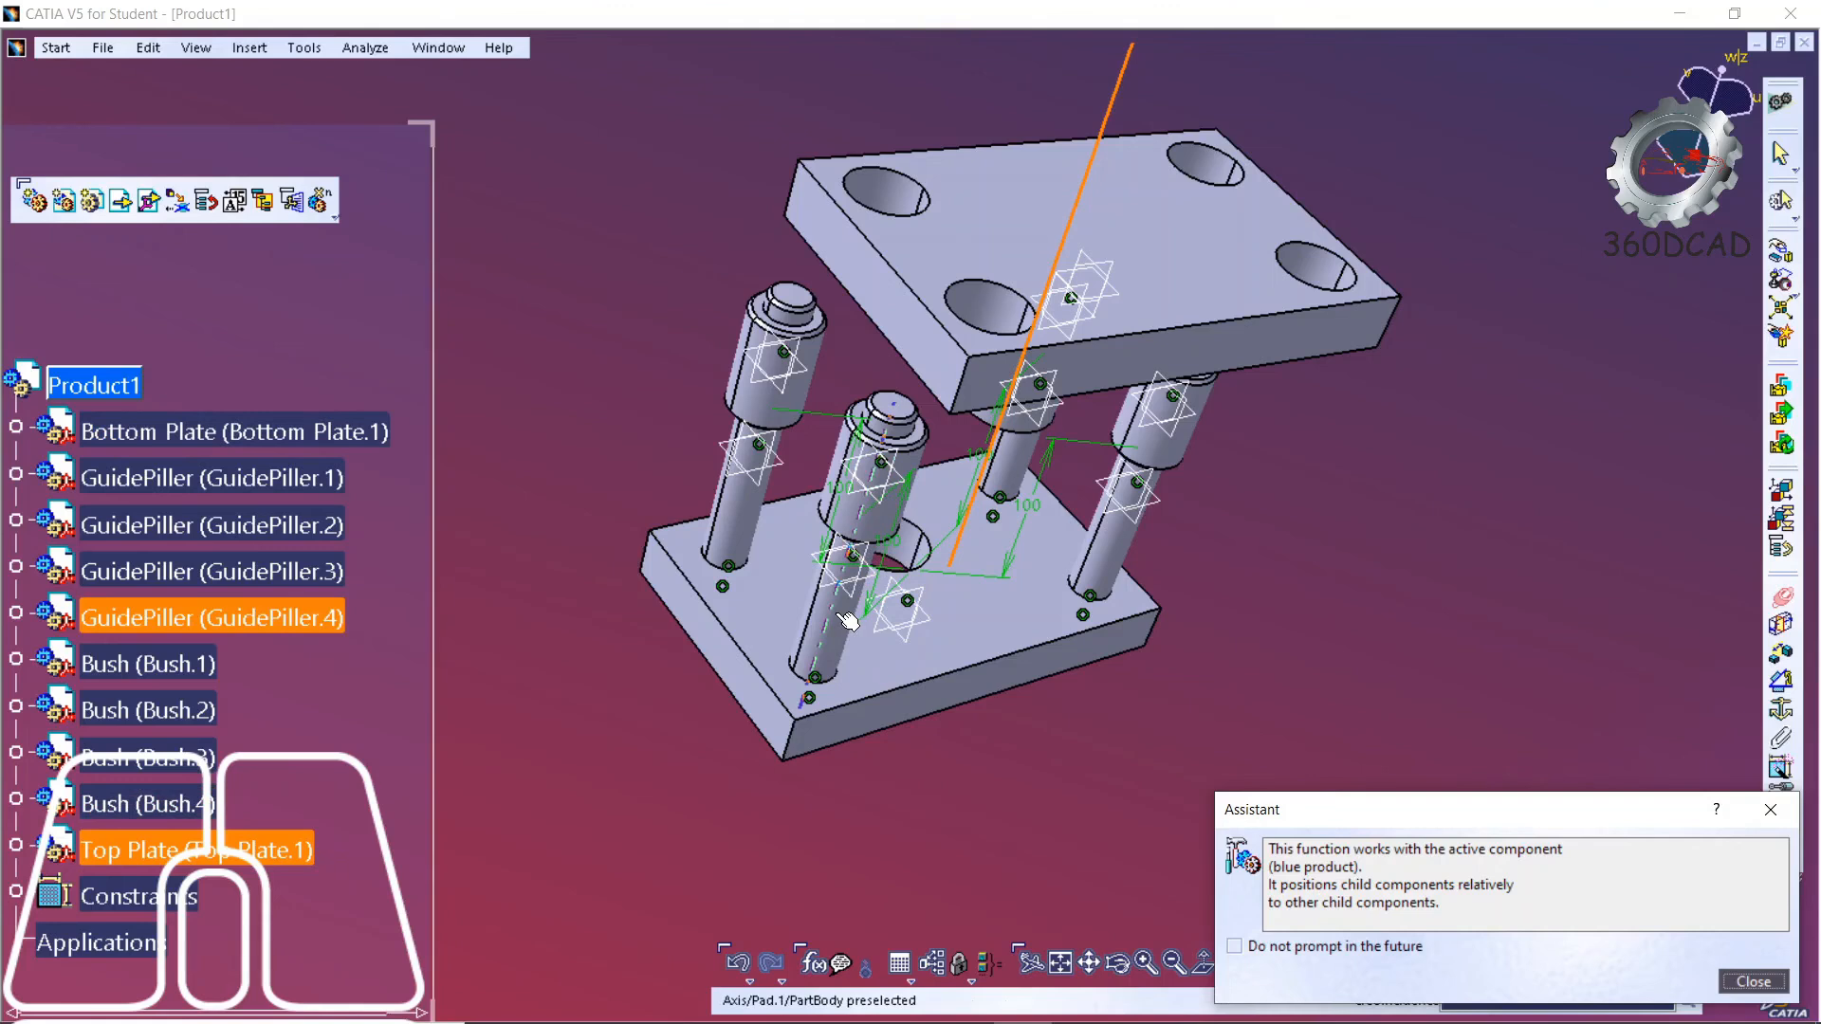
{"action": "left_click", "coordinate": [873, 506]}
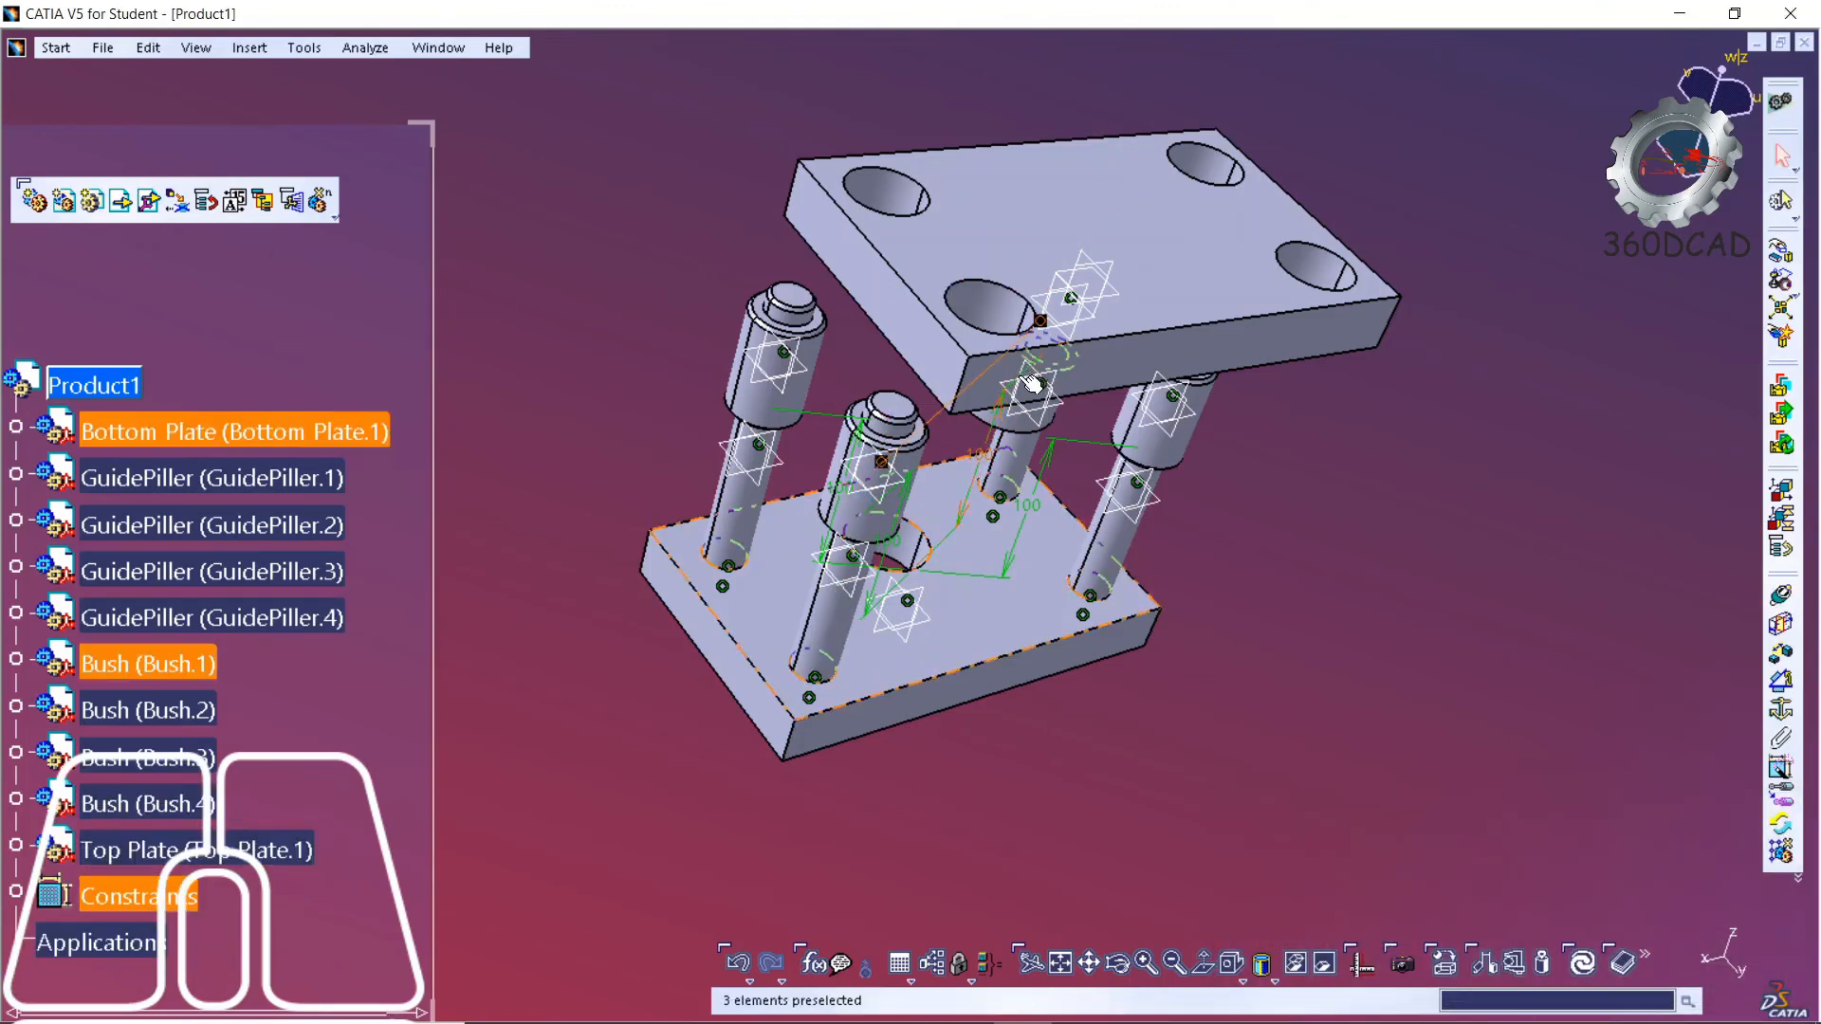
{"action": "middle_click_drag", "start_coordinate": [901, 517], "coordinate": [885, 332], "text": "ctrl"}
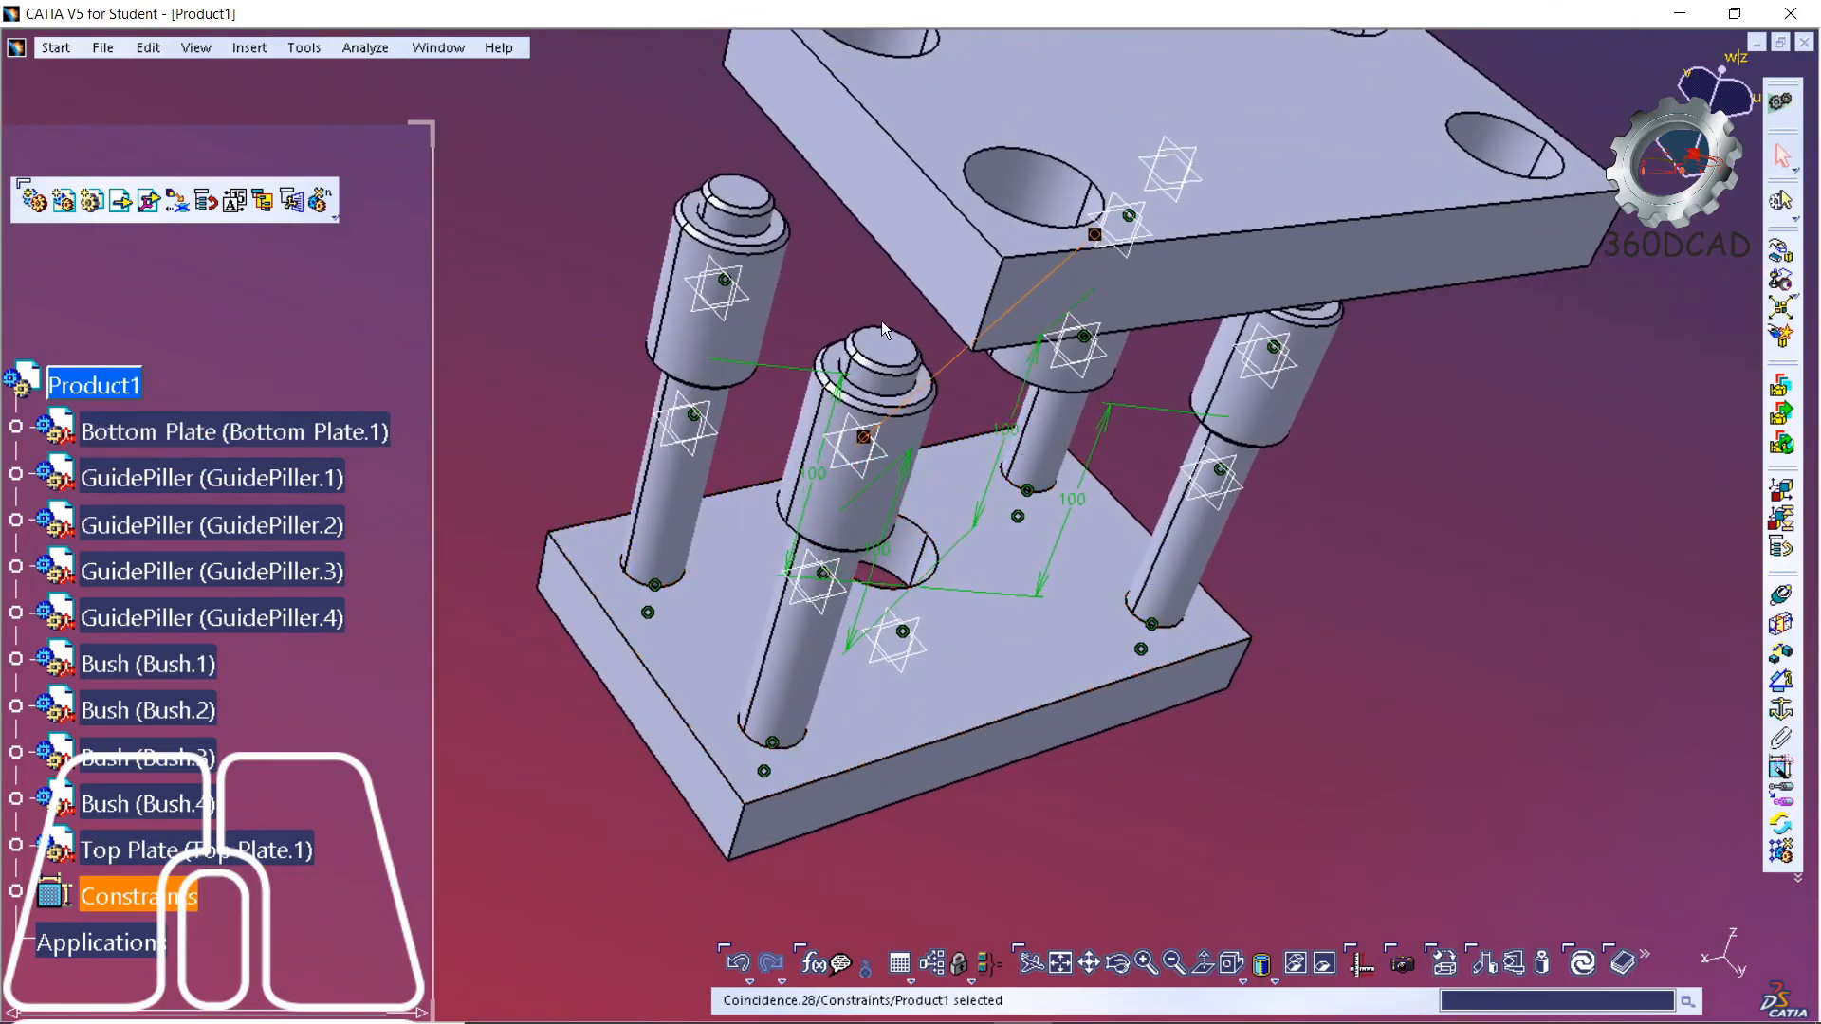
{"action": "left_click", "coordinate": [1094, 239]}
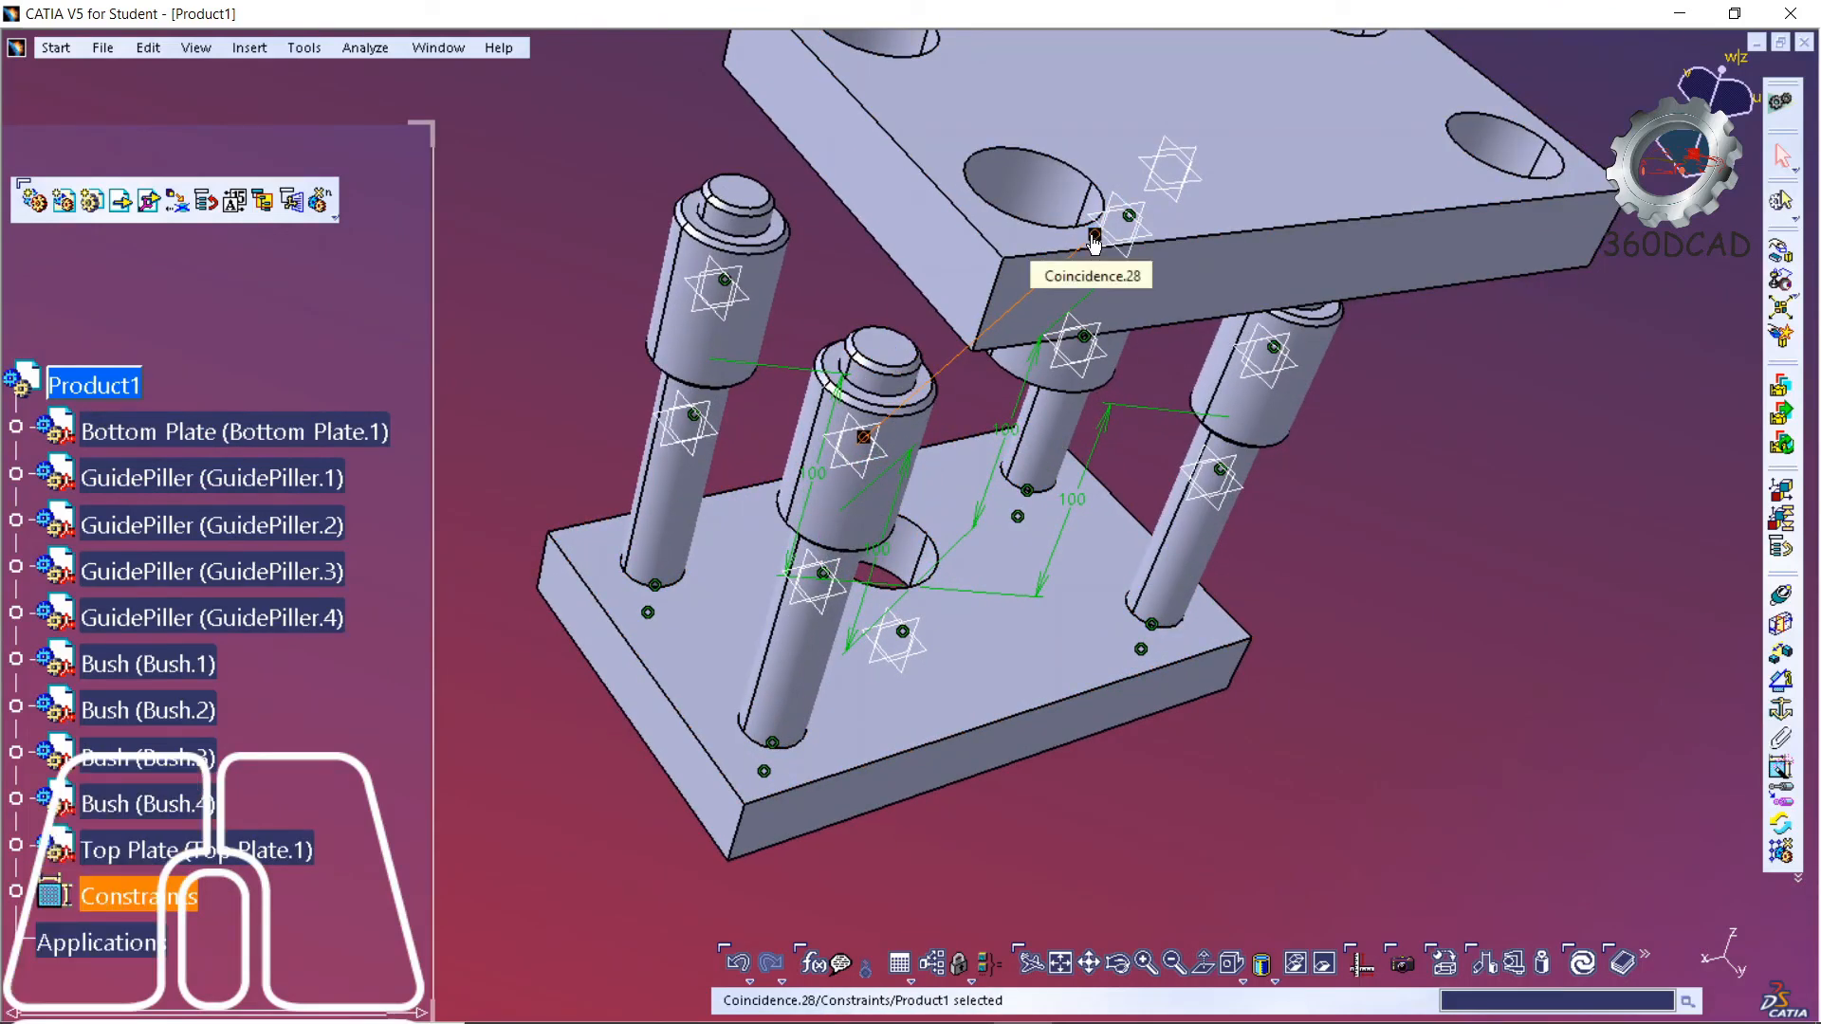
{"action": "left_click", "coordinate": [1094, 239]}
- Create a coincidence constraint between the axis of the Top Plate's front corner hole and the front corner GuidePiller's axis
{"action": "left_click", "coordinate": [250, 48]}
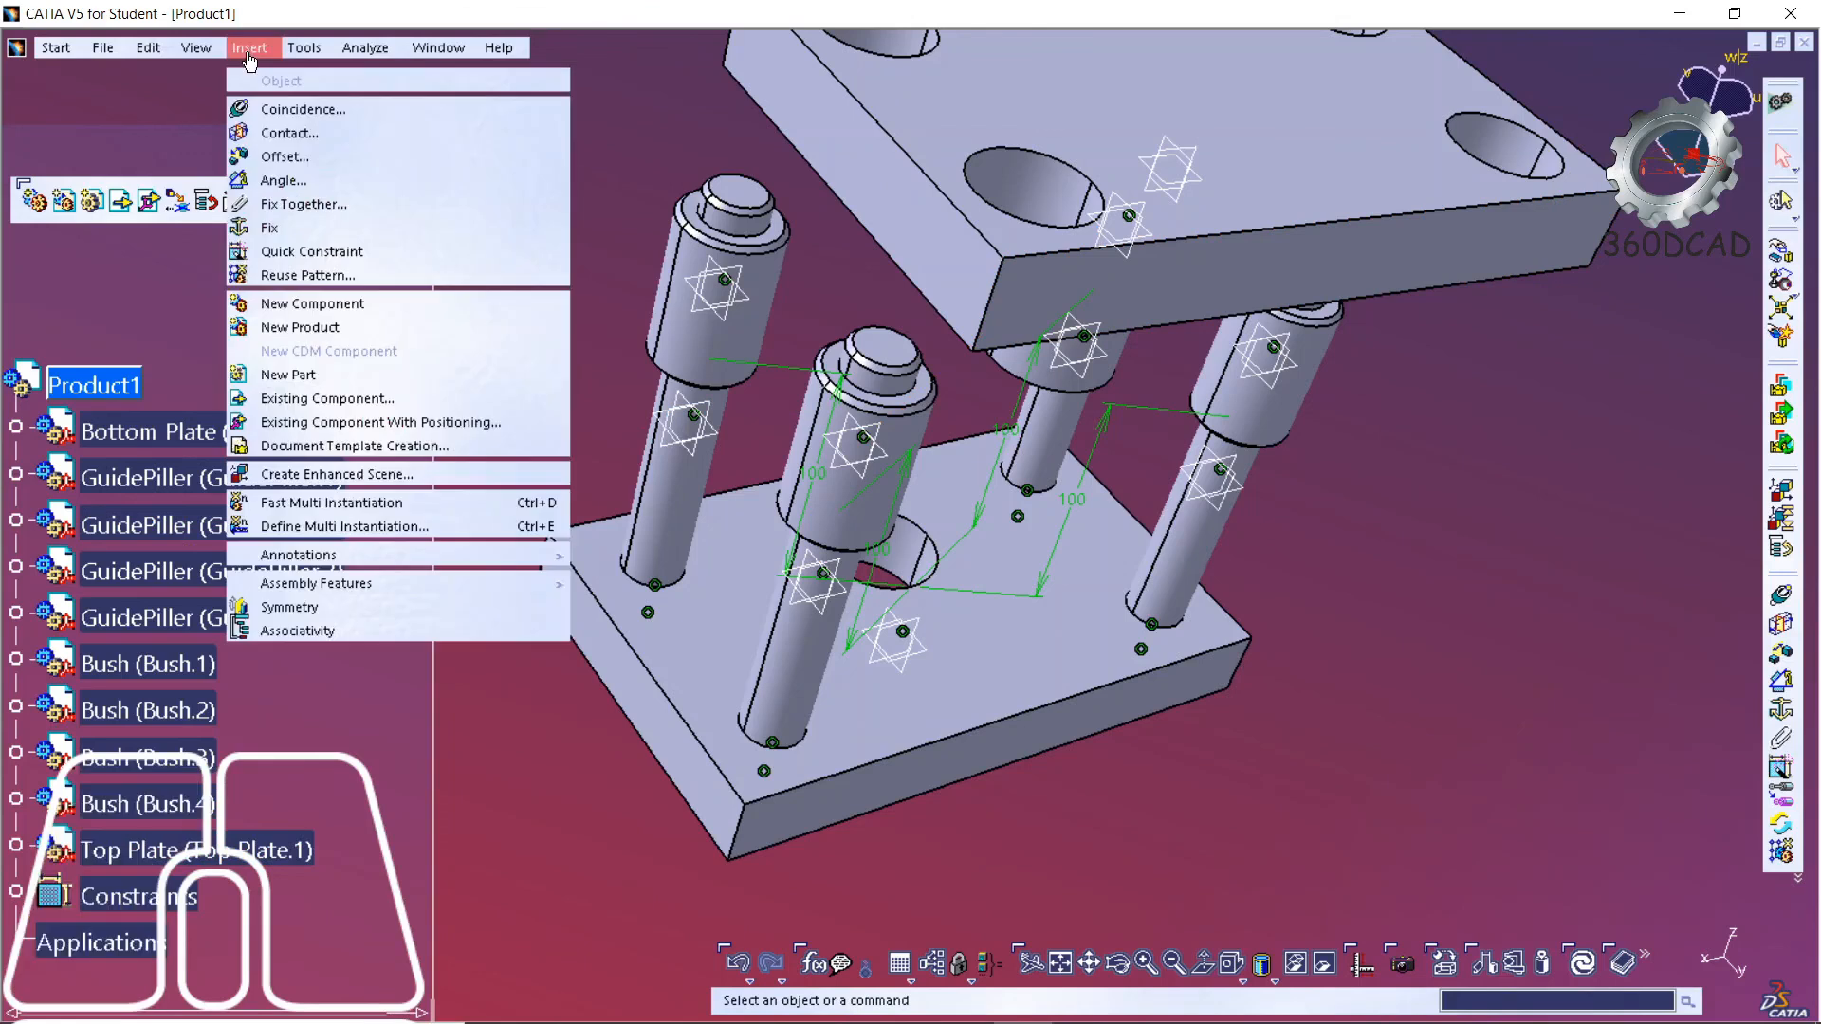
{"action": "left_click", "coordinate": [265, 106]}
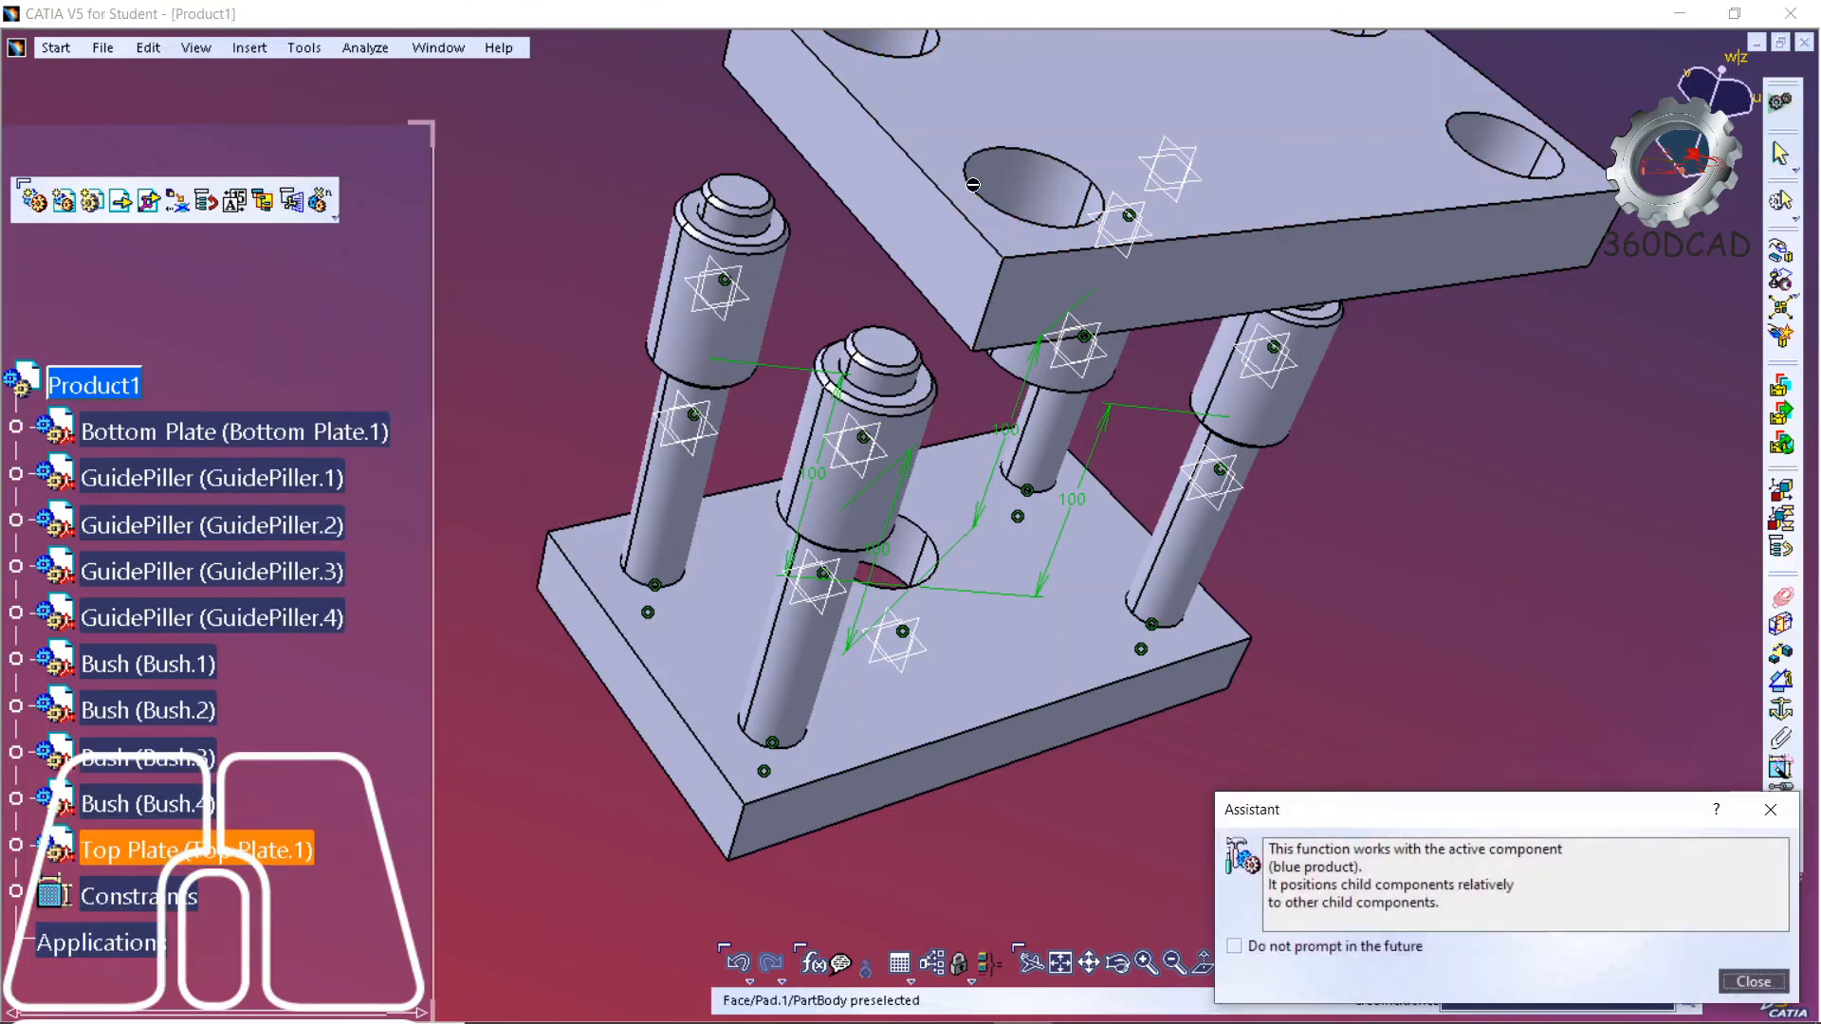
{"action": "left_click", "coordinate": [1036, 185]}
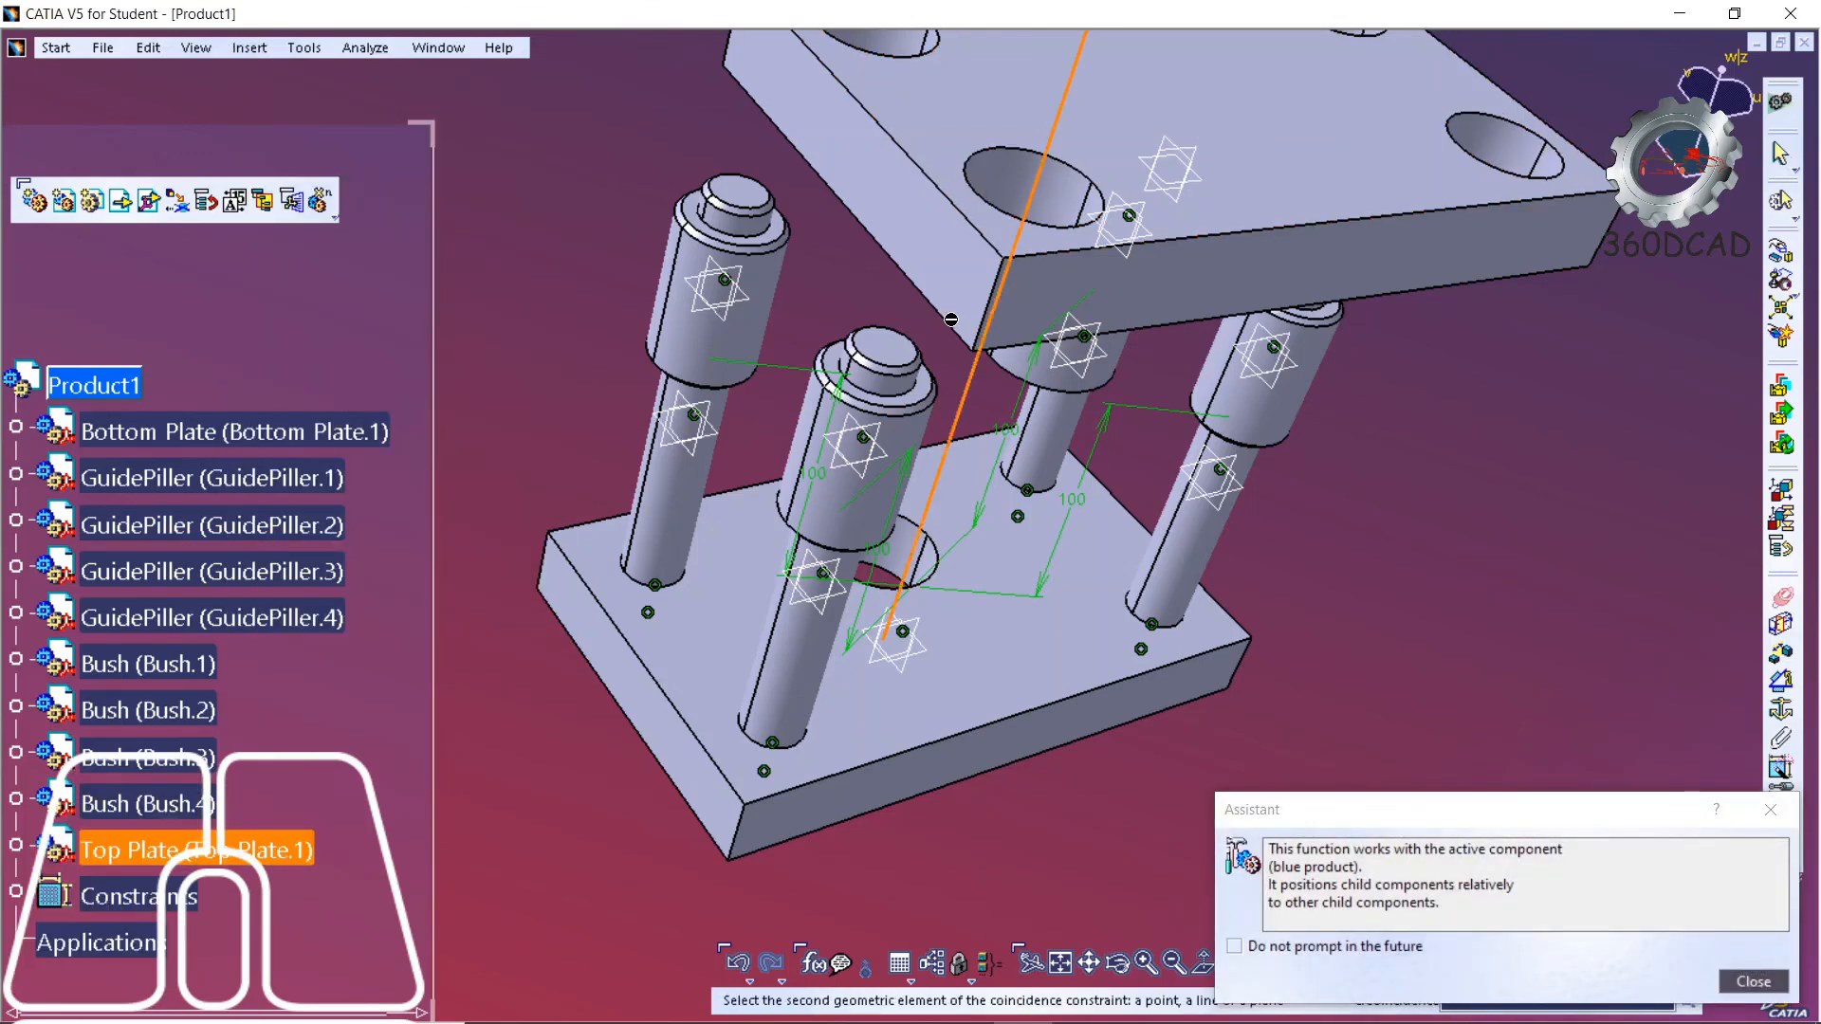
{"action": "left_click", "coordinate": [886, 389]}
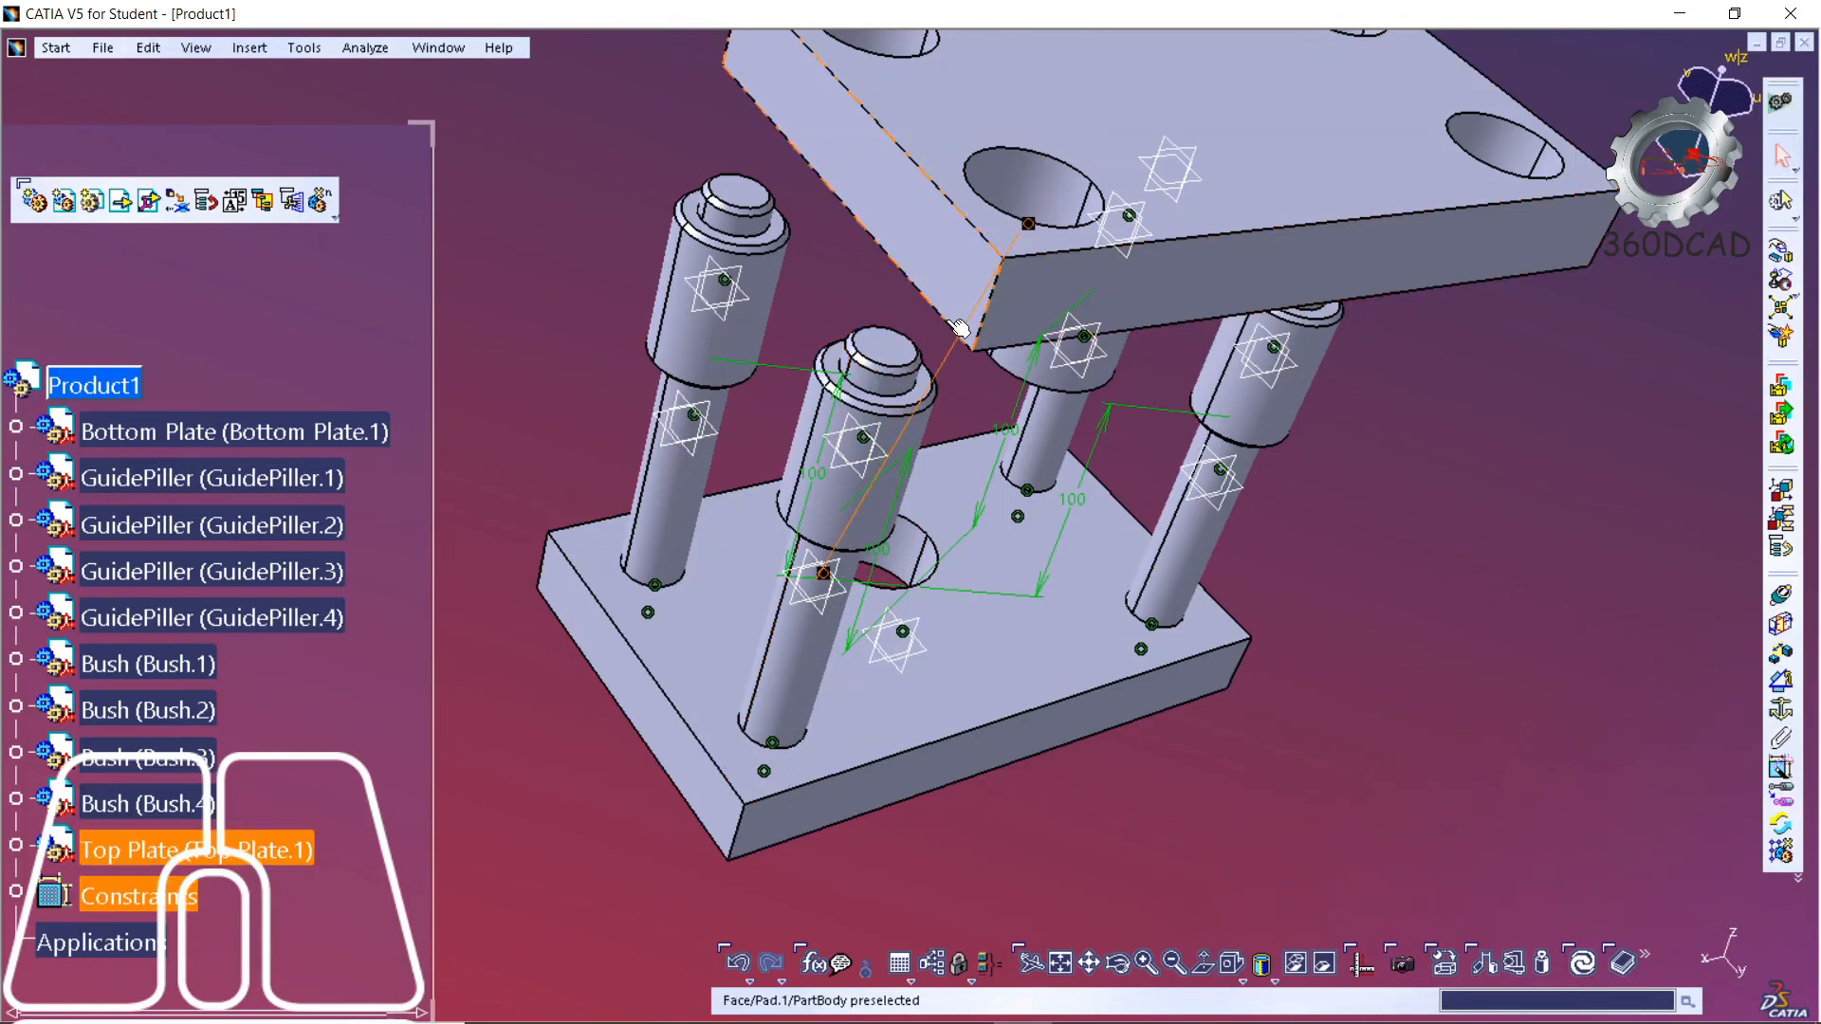
- Create a coincidence constraint between the axis of the Top Plate's punch and the axis of the Bottom Plate's central hole
{"action": "left_click", "coordinate": [251, 53]}
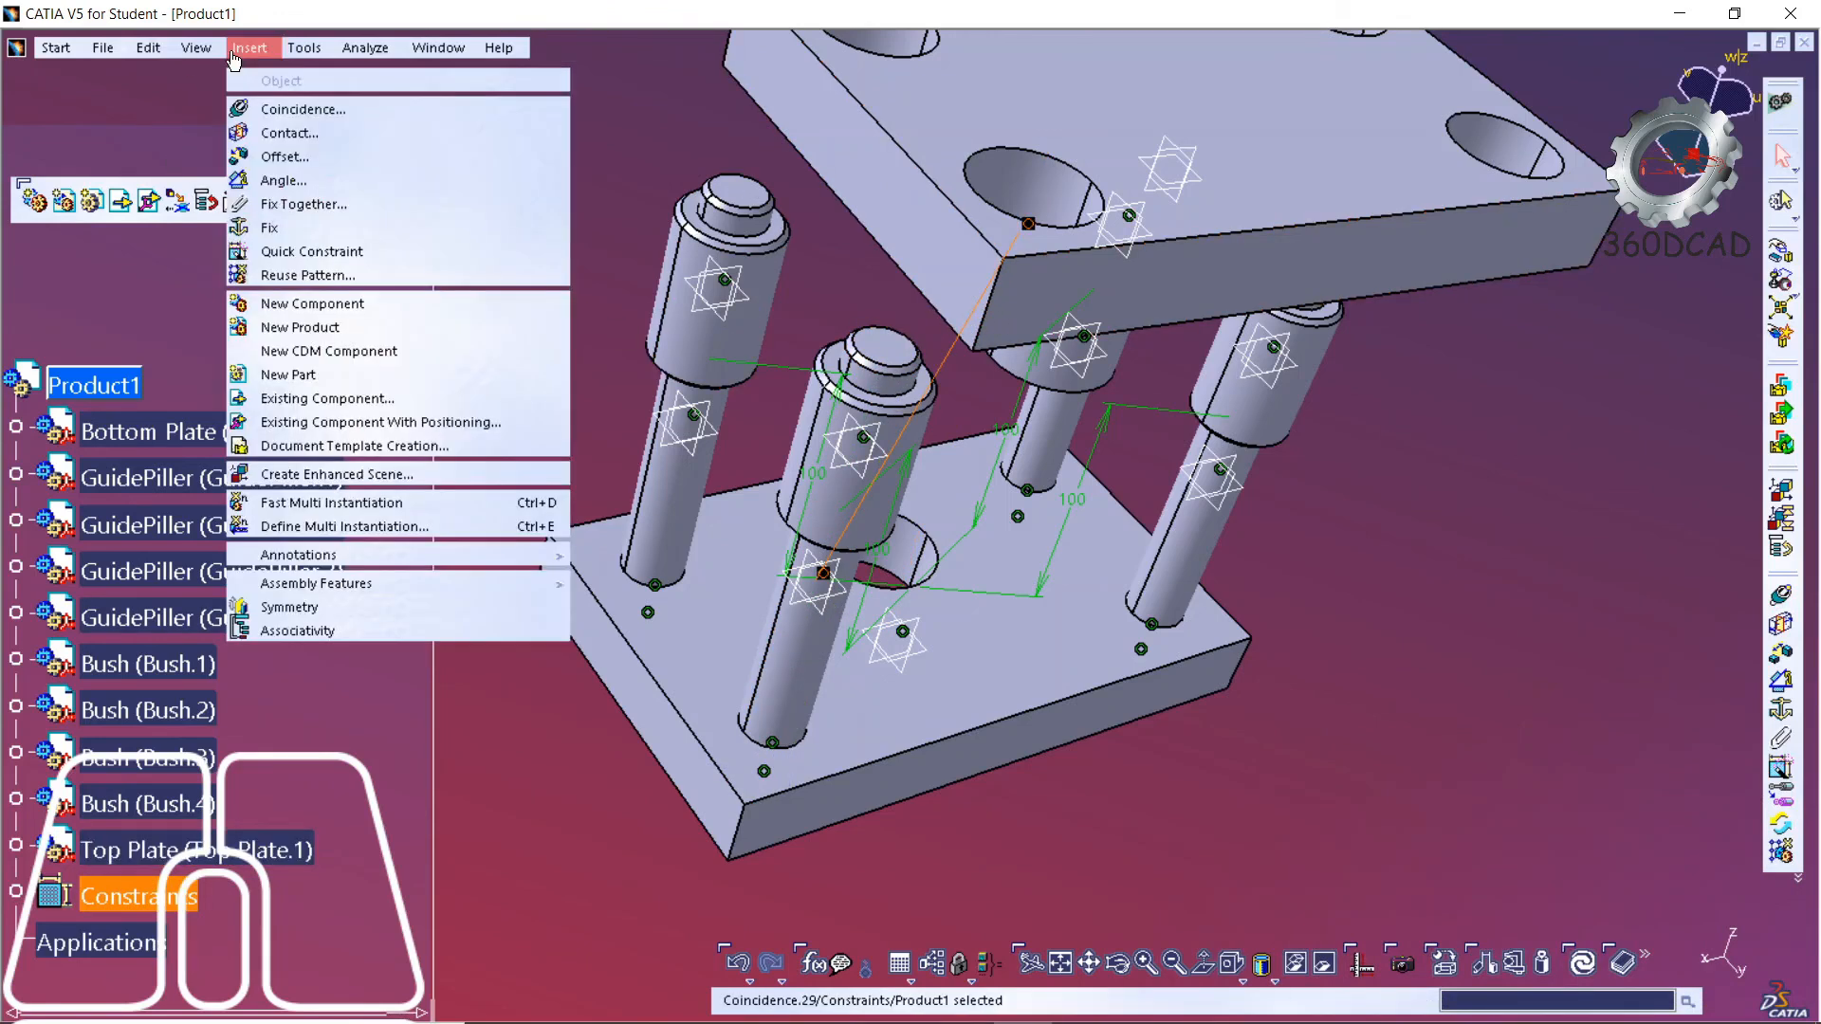
{"action": "left_click", "coordinate": [301, 109]}
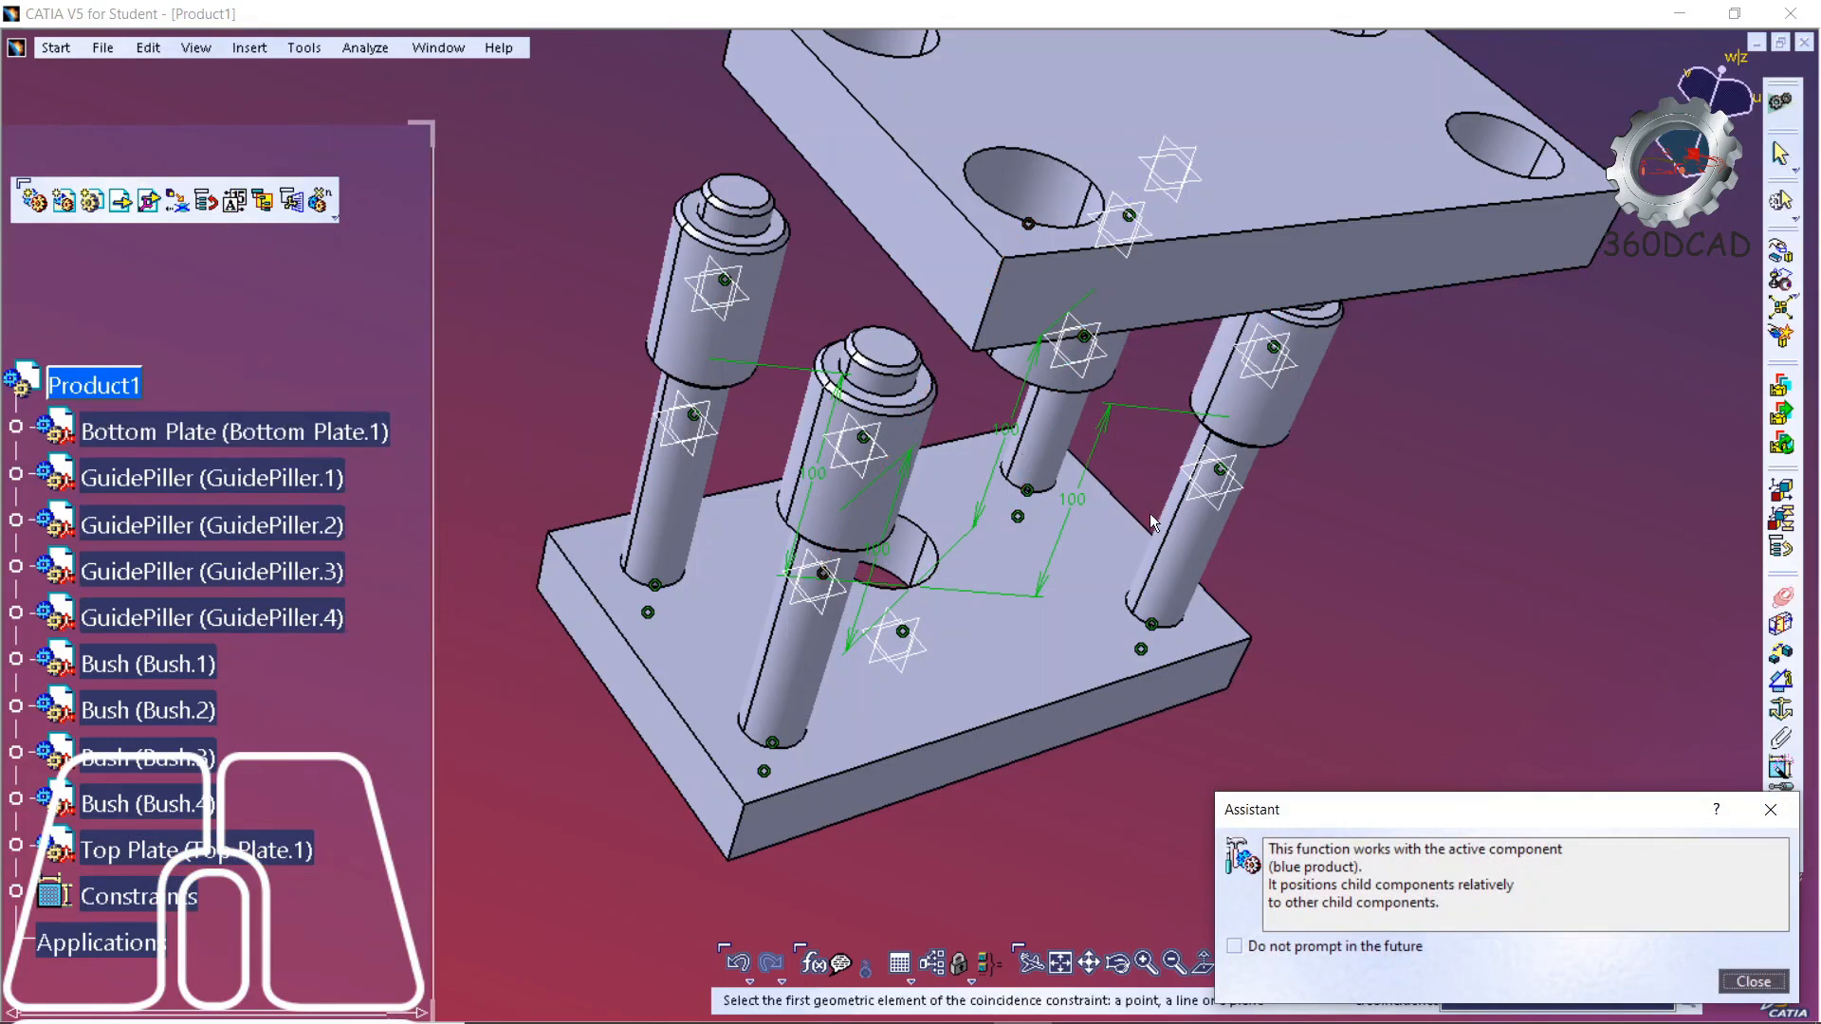
{"action": "middle_click_drag", "start_coordinate": [1203, 586], "coordinate": [980, 283]}
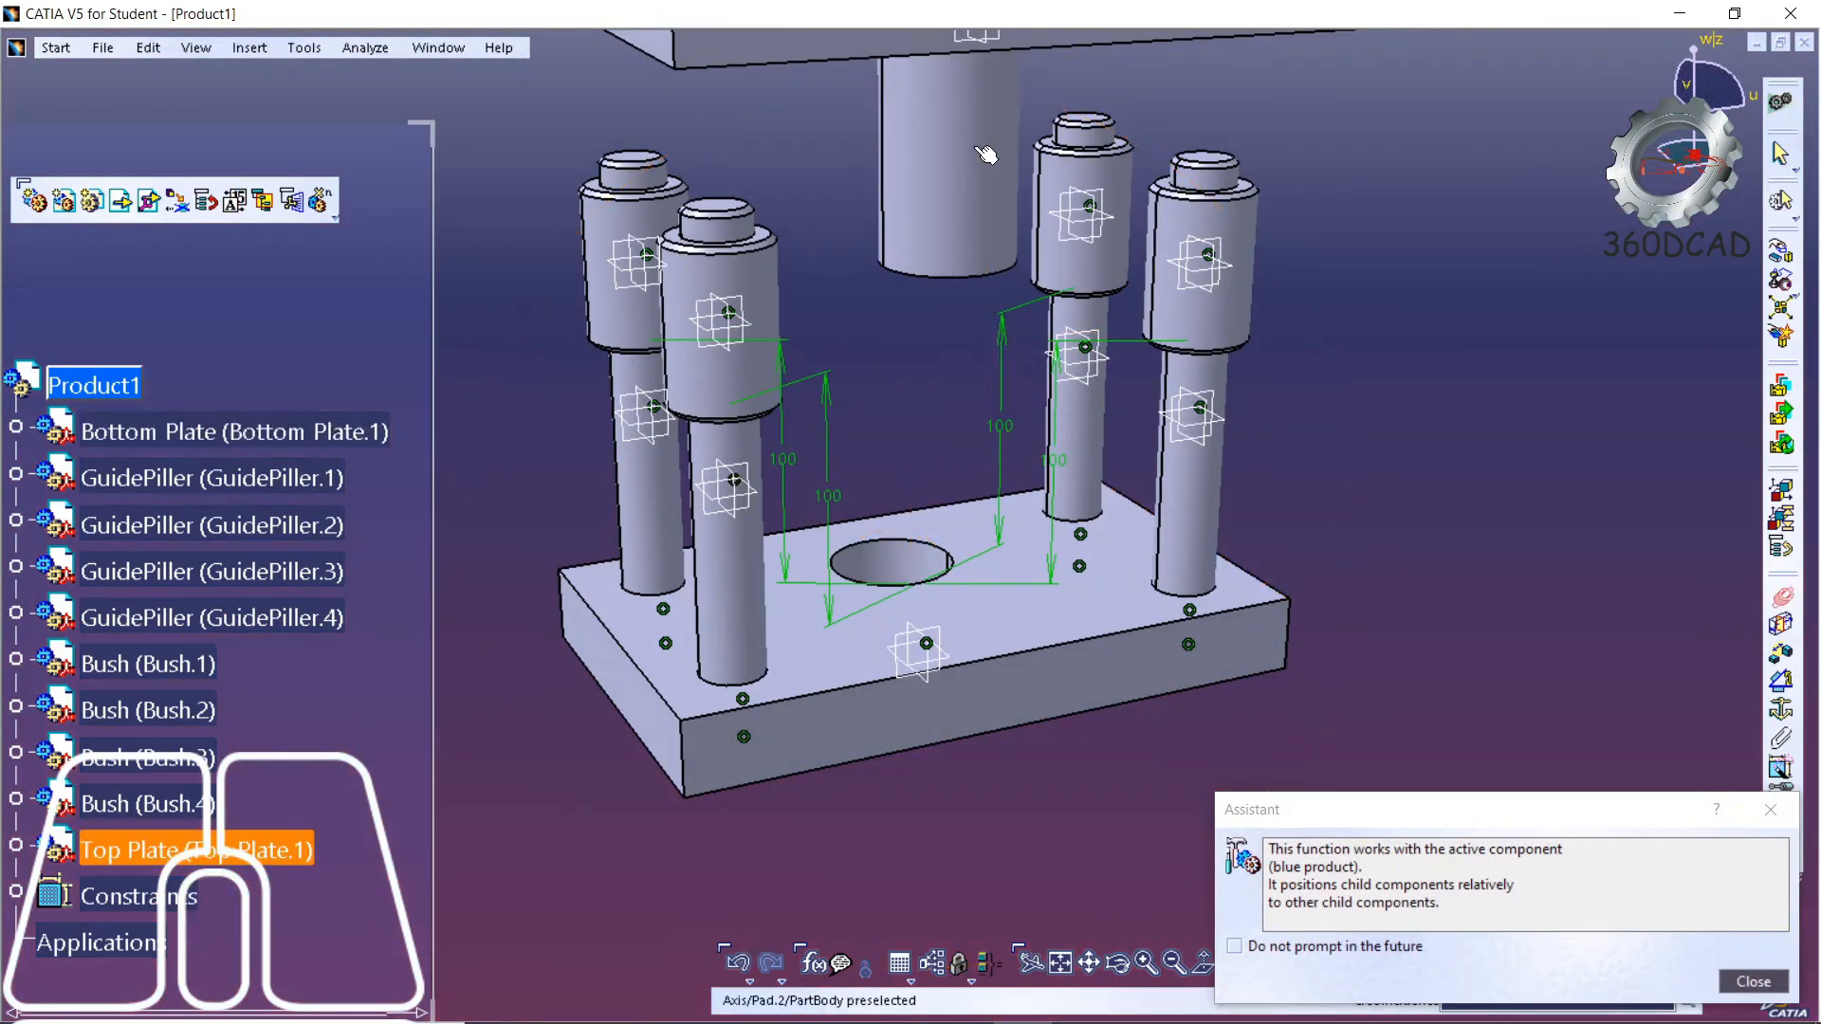
{"action": "left_click", "coordinate": [948, 150]}
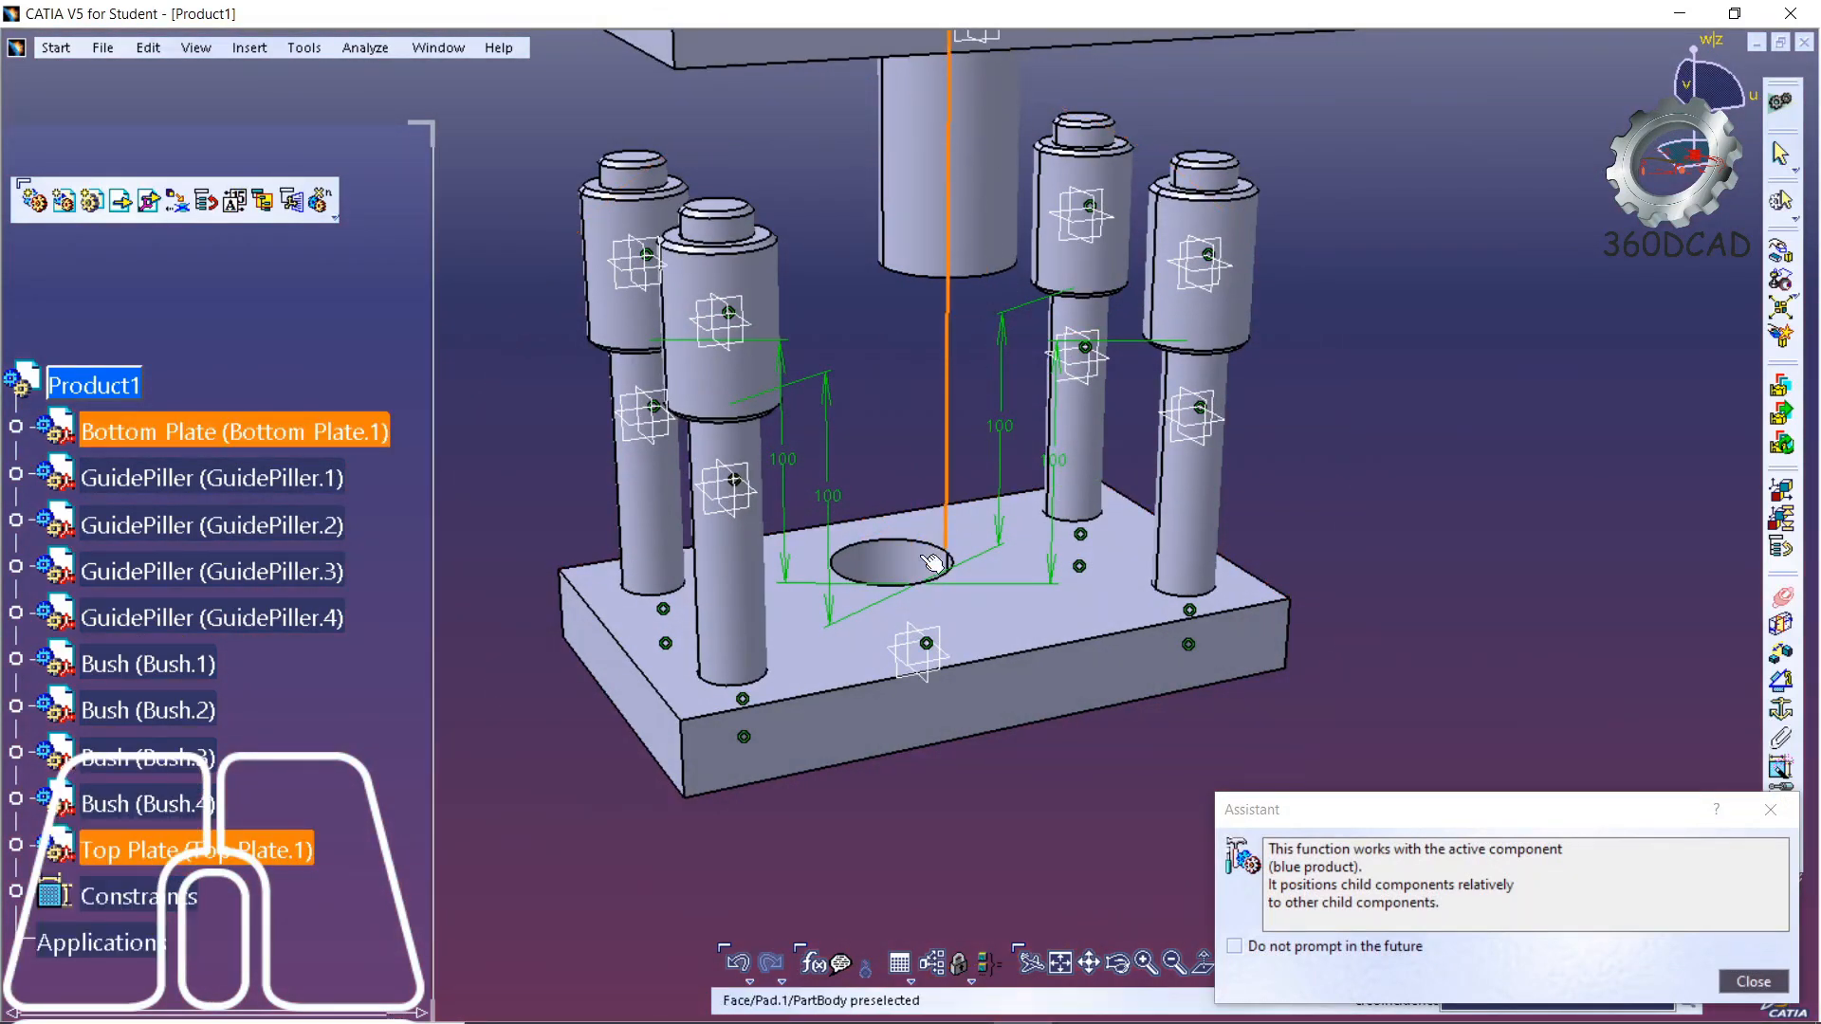
{"action": "left_click", "coordinate": [901, 570]}
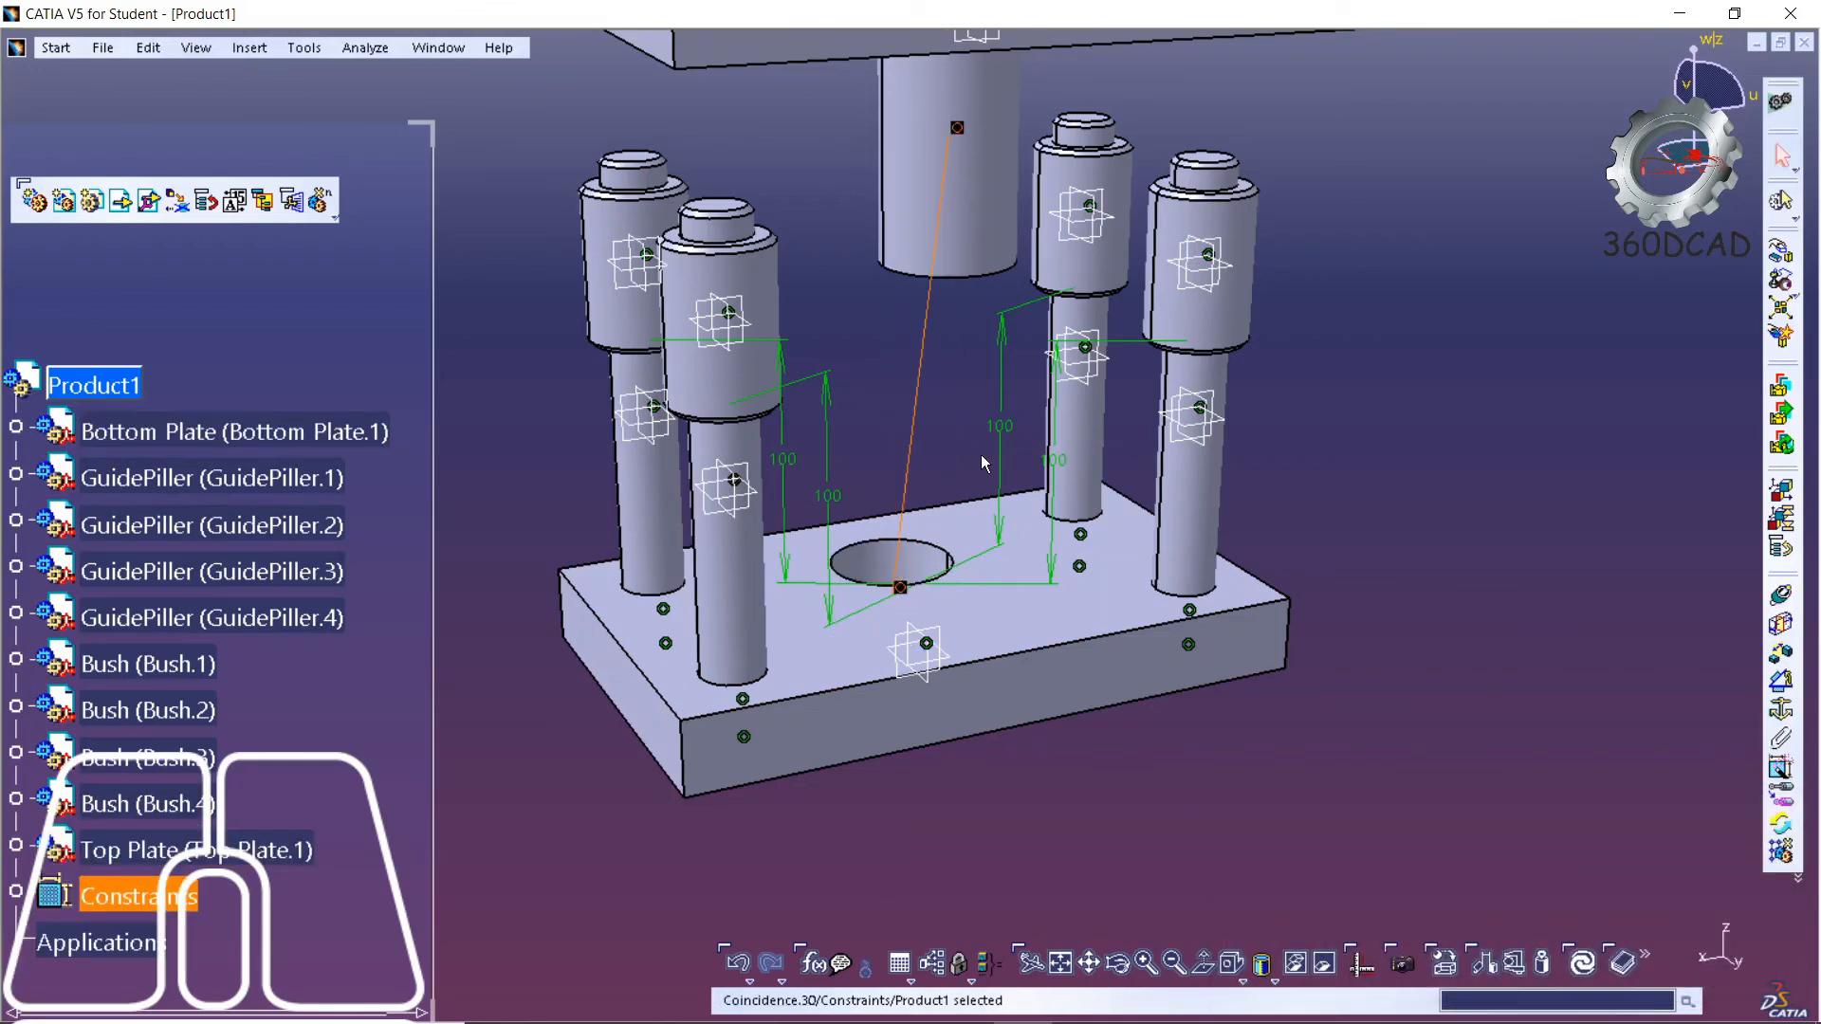
- Make the Top Plate's upper face coincident with the front corner Bush's upper end face, with orientation Same, and update the assembly
{"action": "middle_click_drag", "start_coordinate": [981, 453], "coordinate": [1113, 686]}
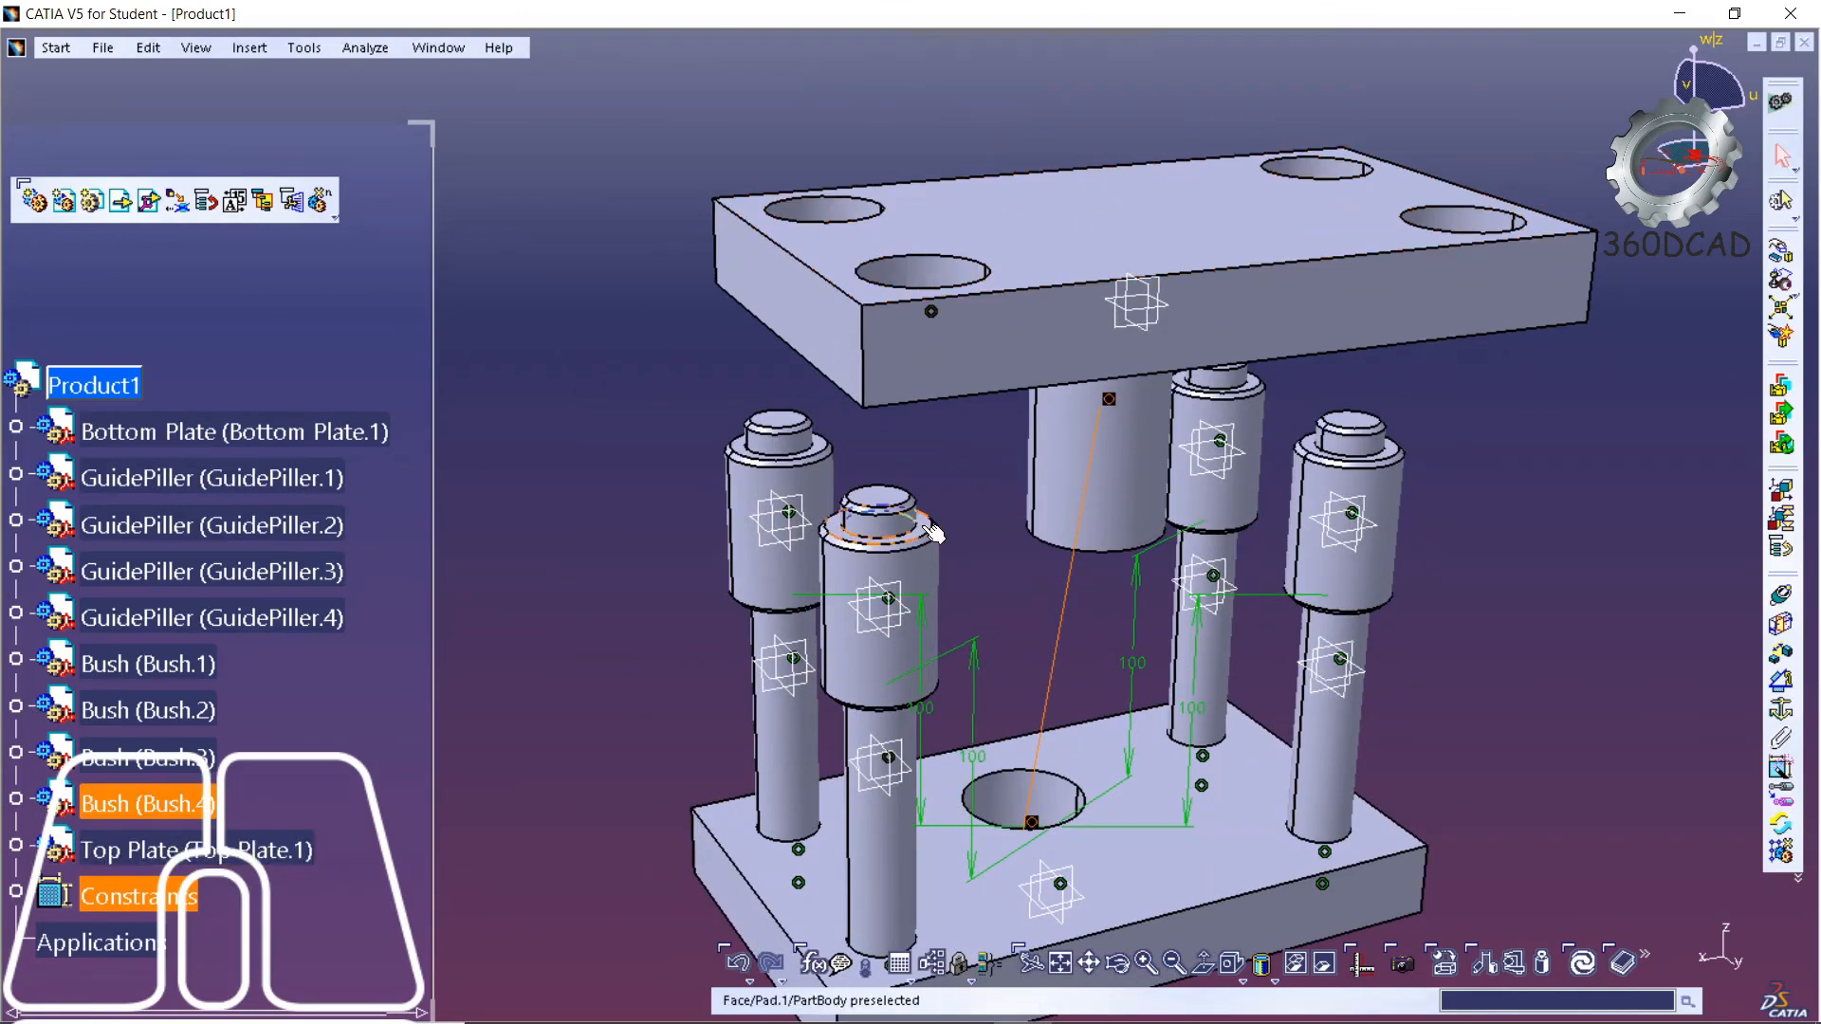
{"action": "left_click", "coordinate": [304, 47]}
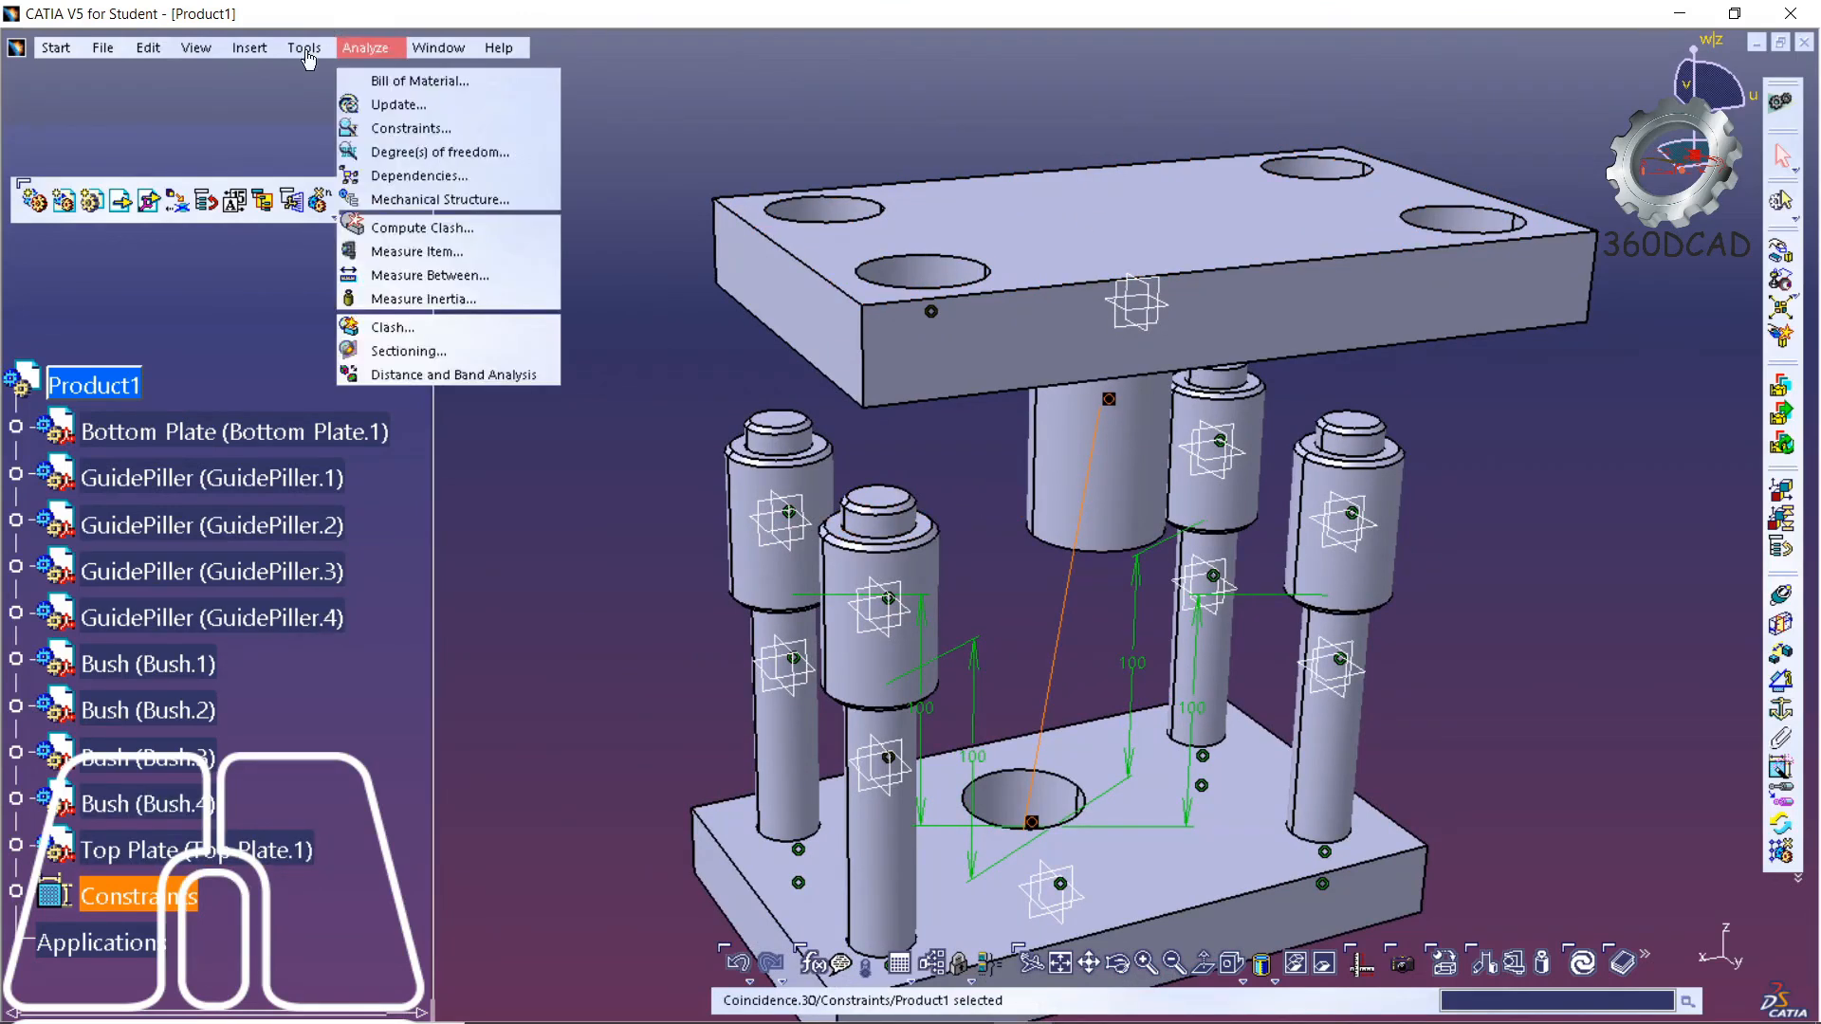
{"action": "mouse_move", "coordinate": [250, 47]}
{"action": "left_click", "coordinate": [304, 110]}
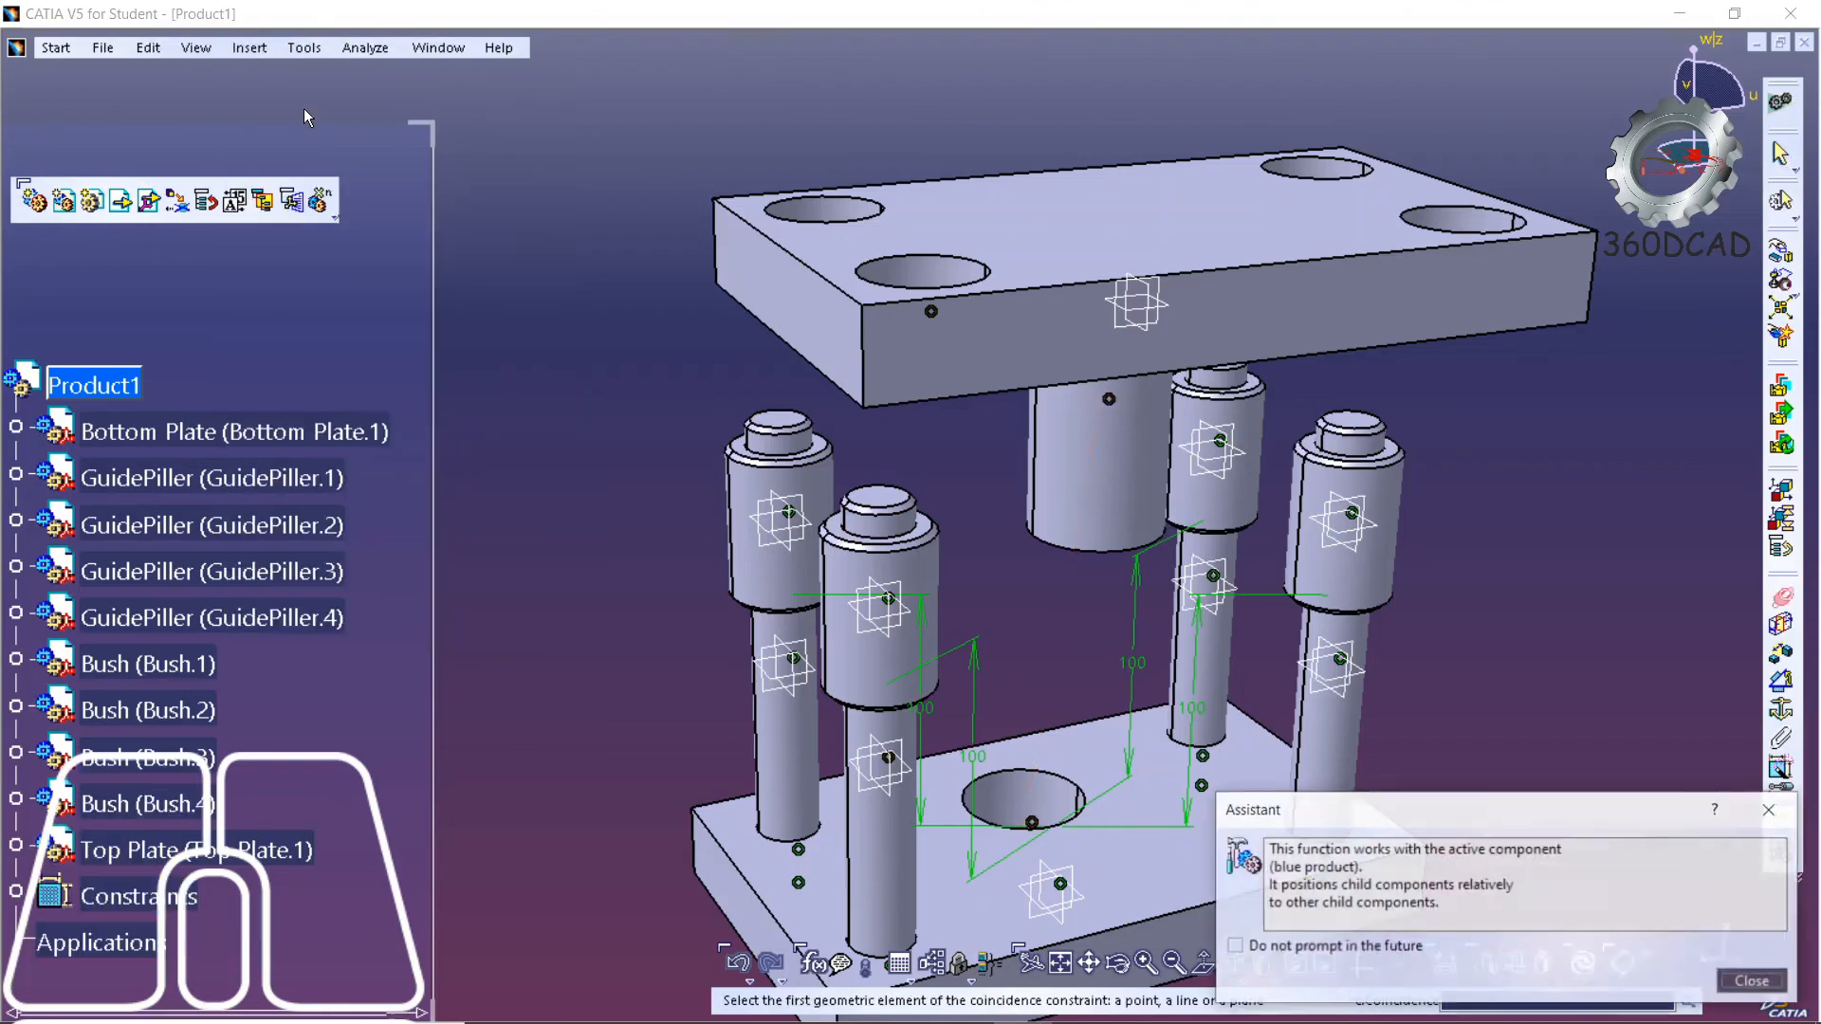
{"action": "left_click", "coordinate": [1080, 196]}
{"action": "left_click", "coordinate": [926, 520]}
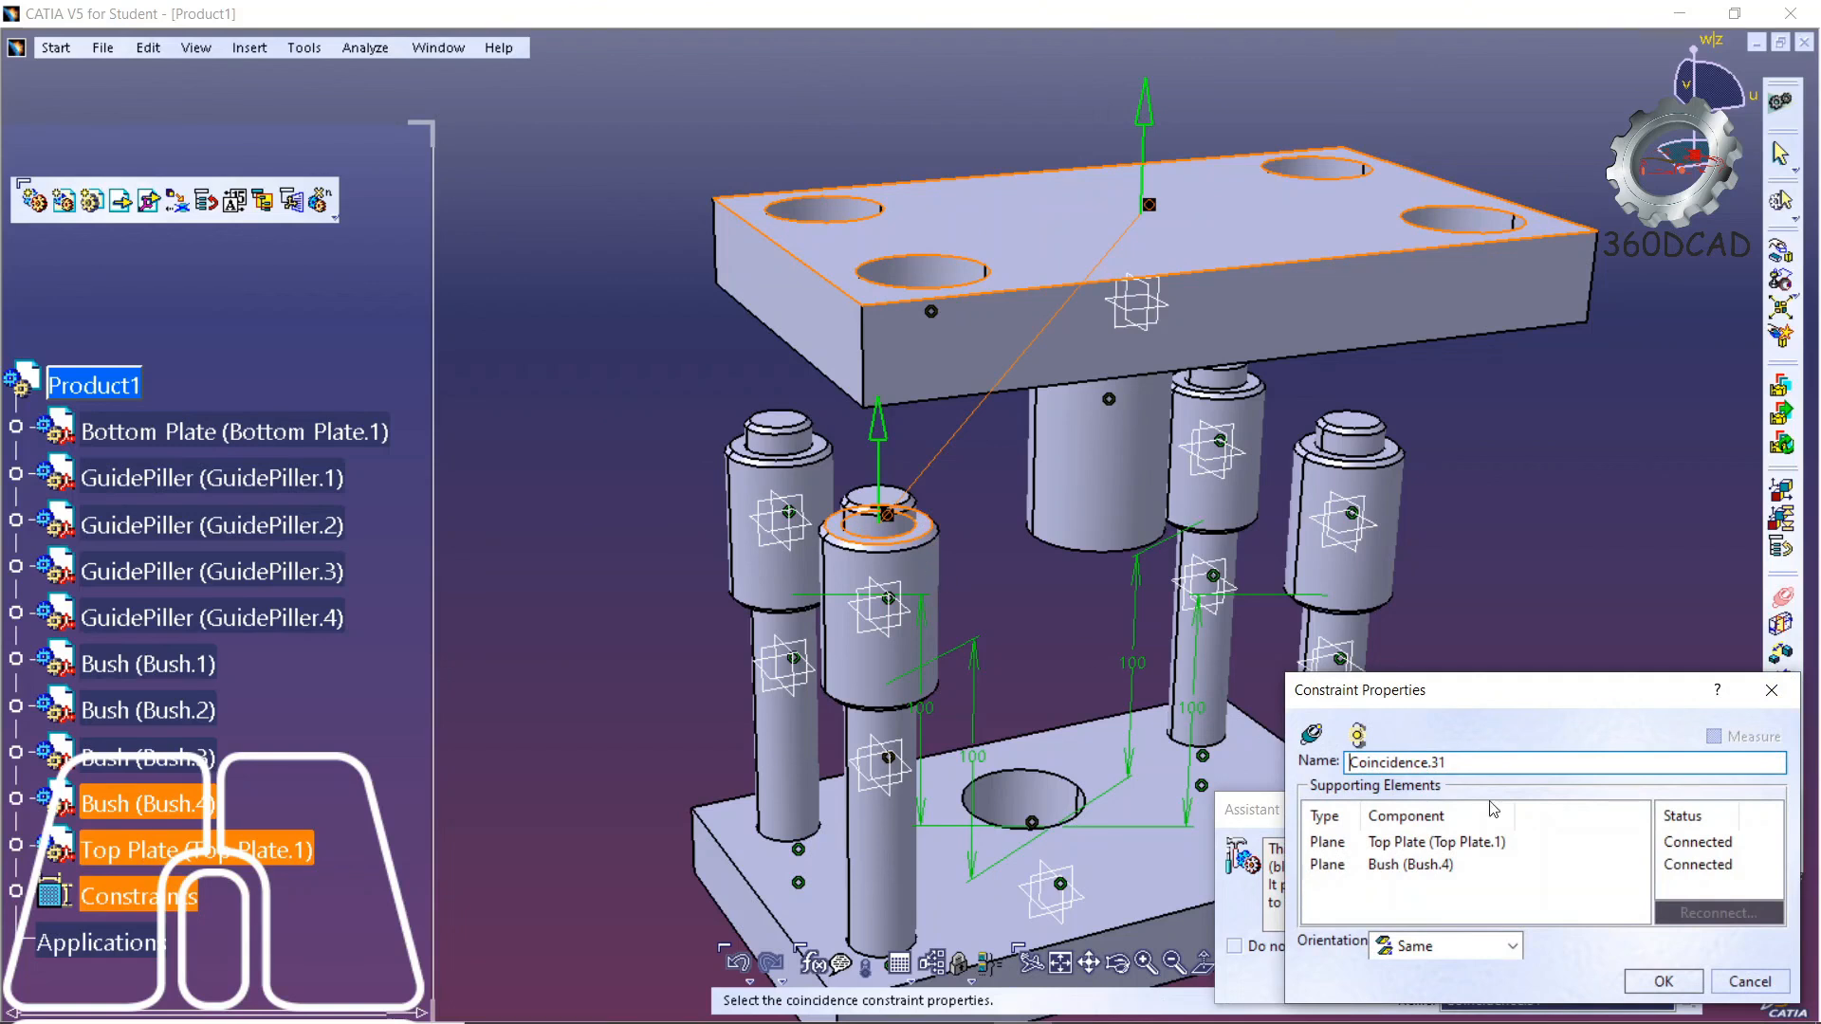
{"action": "left_click", "coordinate": [1672, 981]}
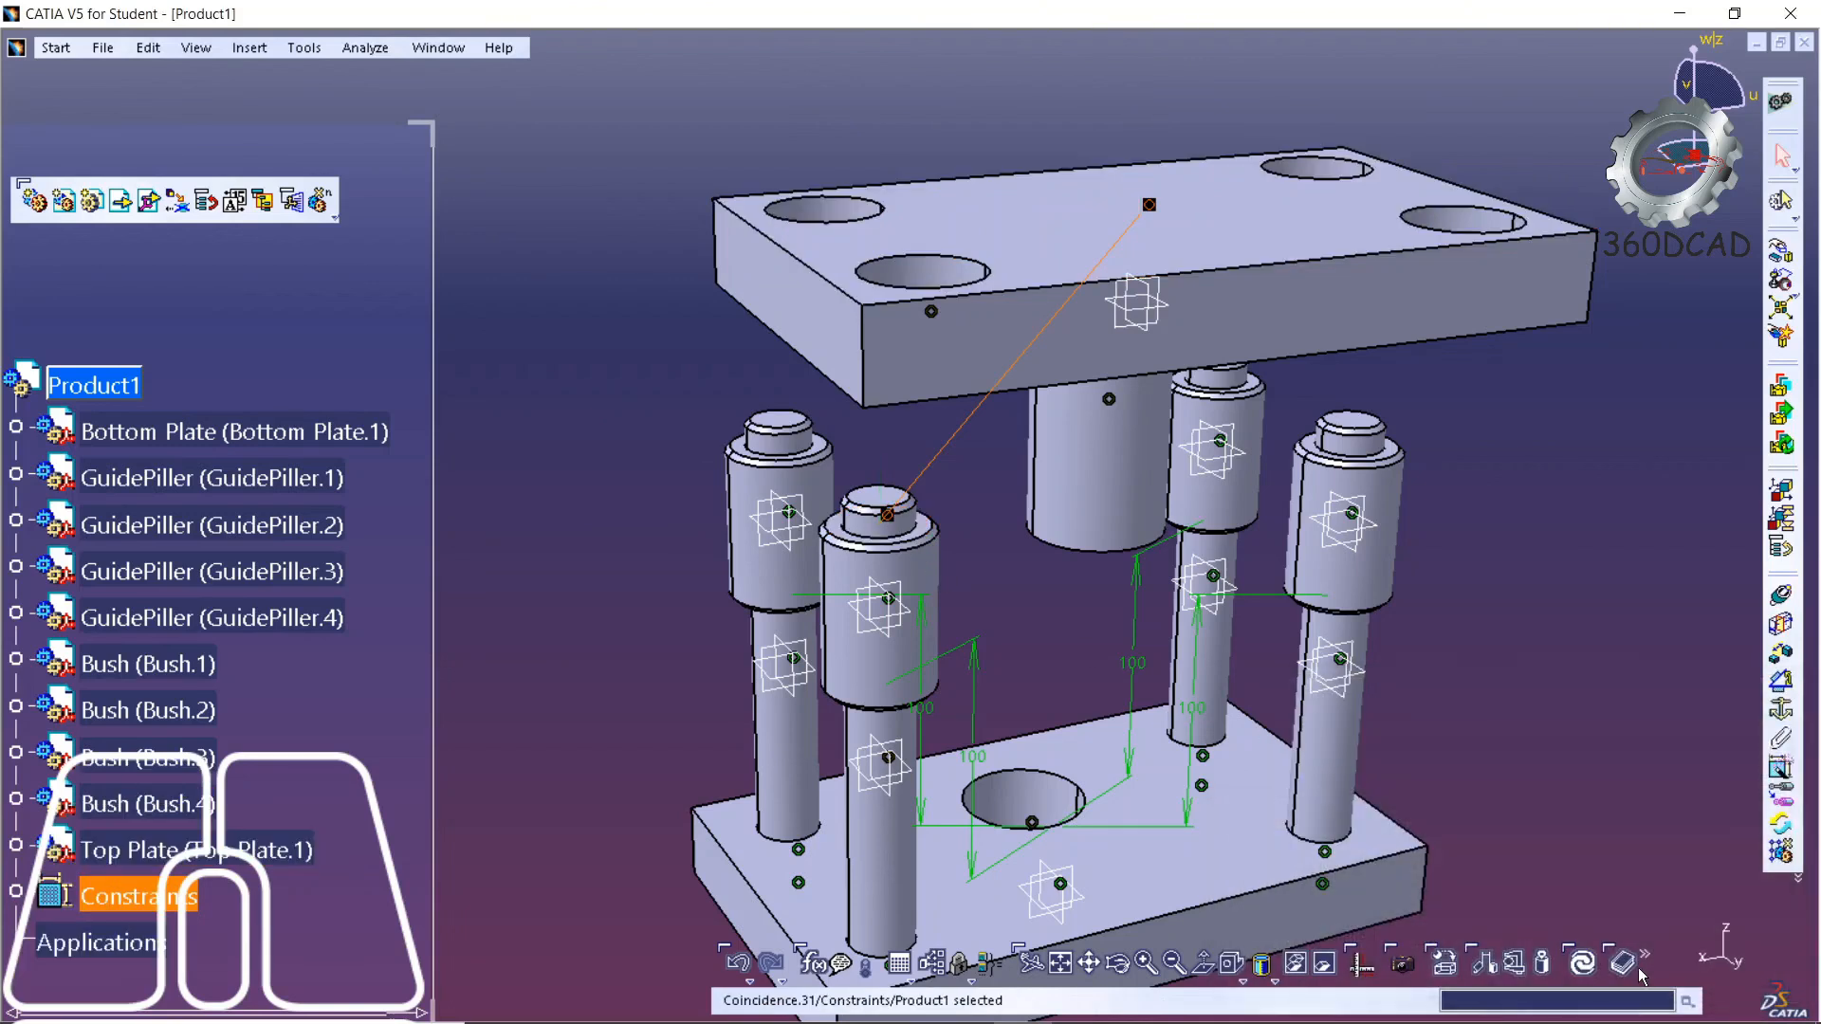
{"action": "left_click", "coordinate": [1582, 963]}
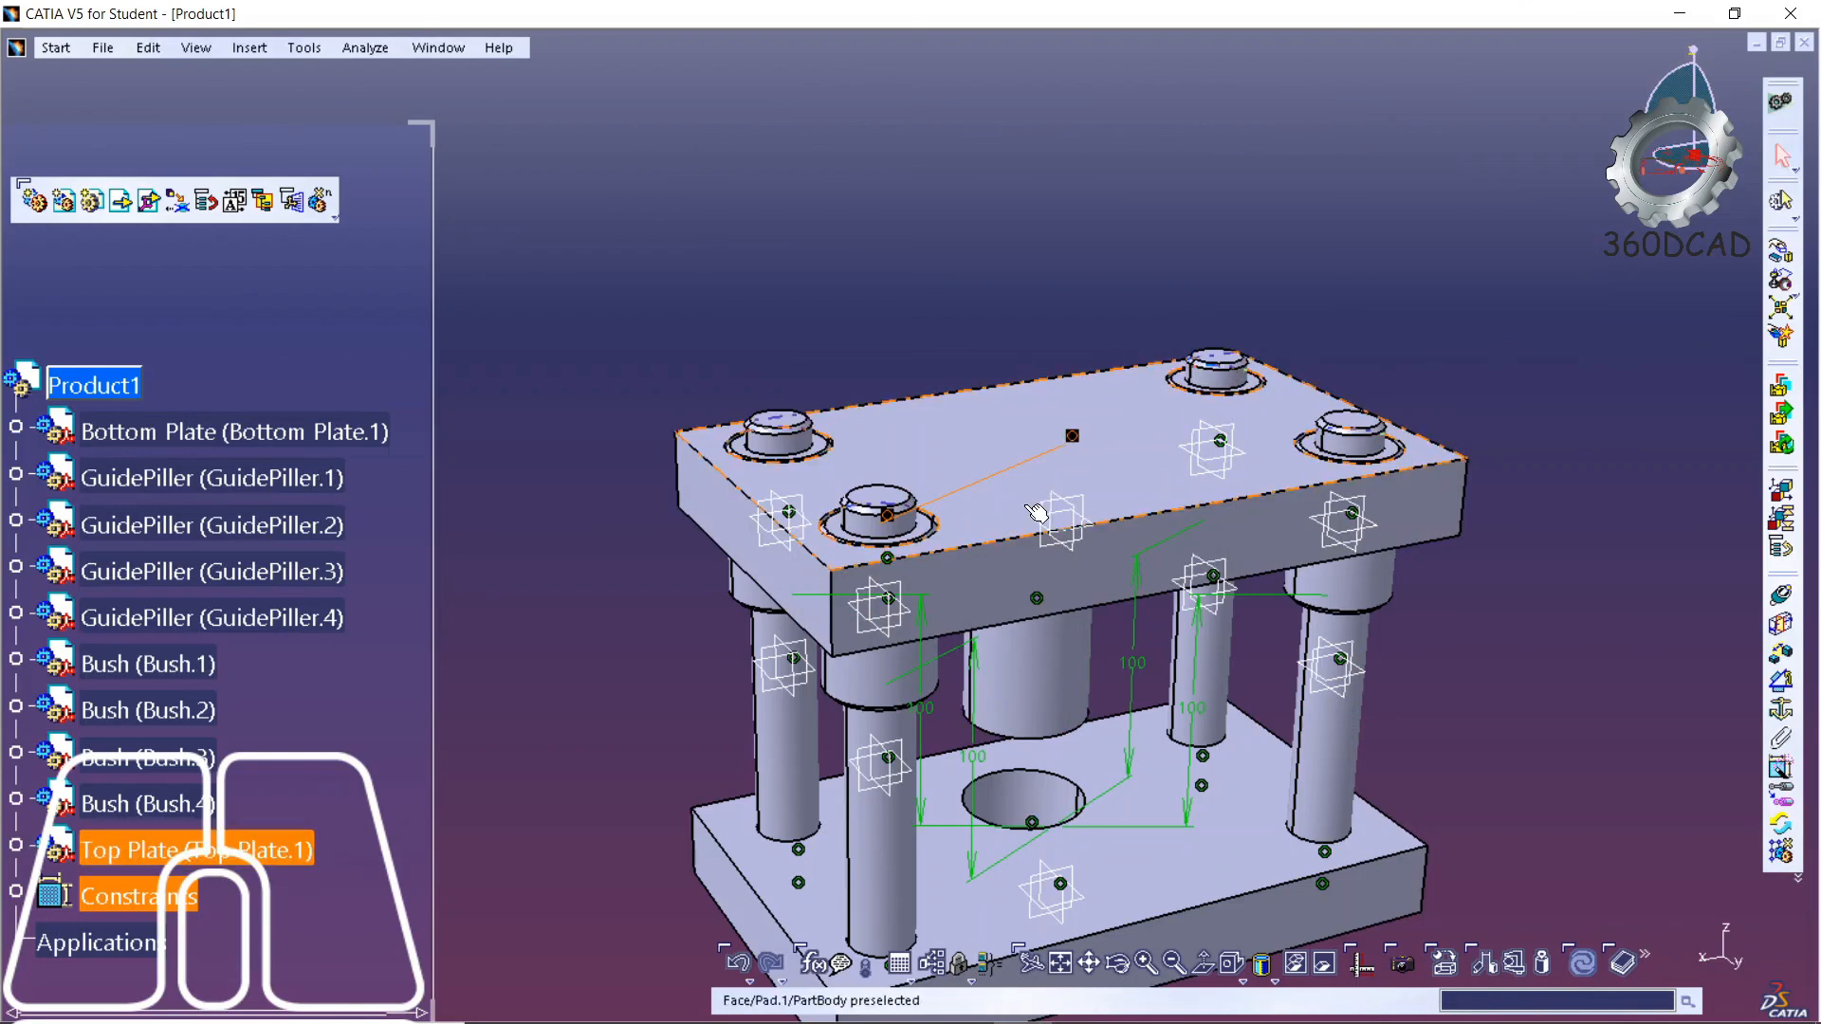
- Apply the Black material from the Painting category of the Default Material Catalog to the whole product
{"action": "left_click", "coordinate": [1060, 965]}
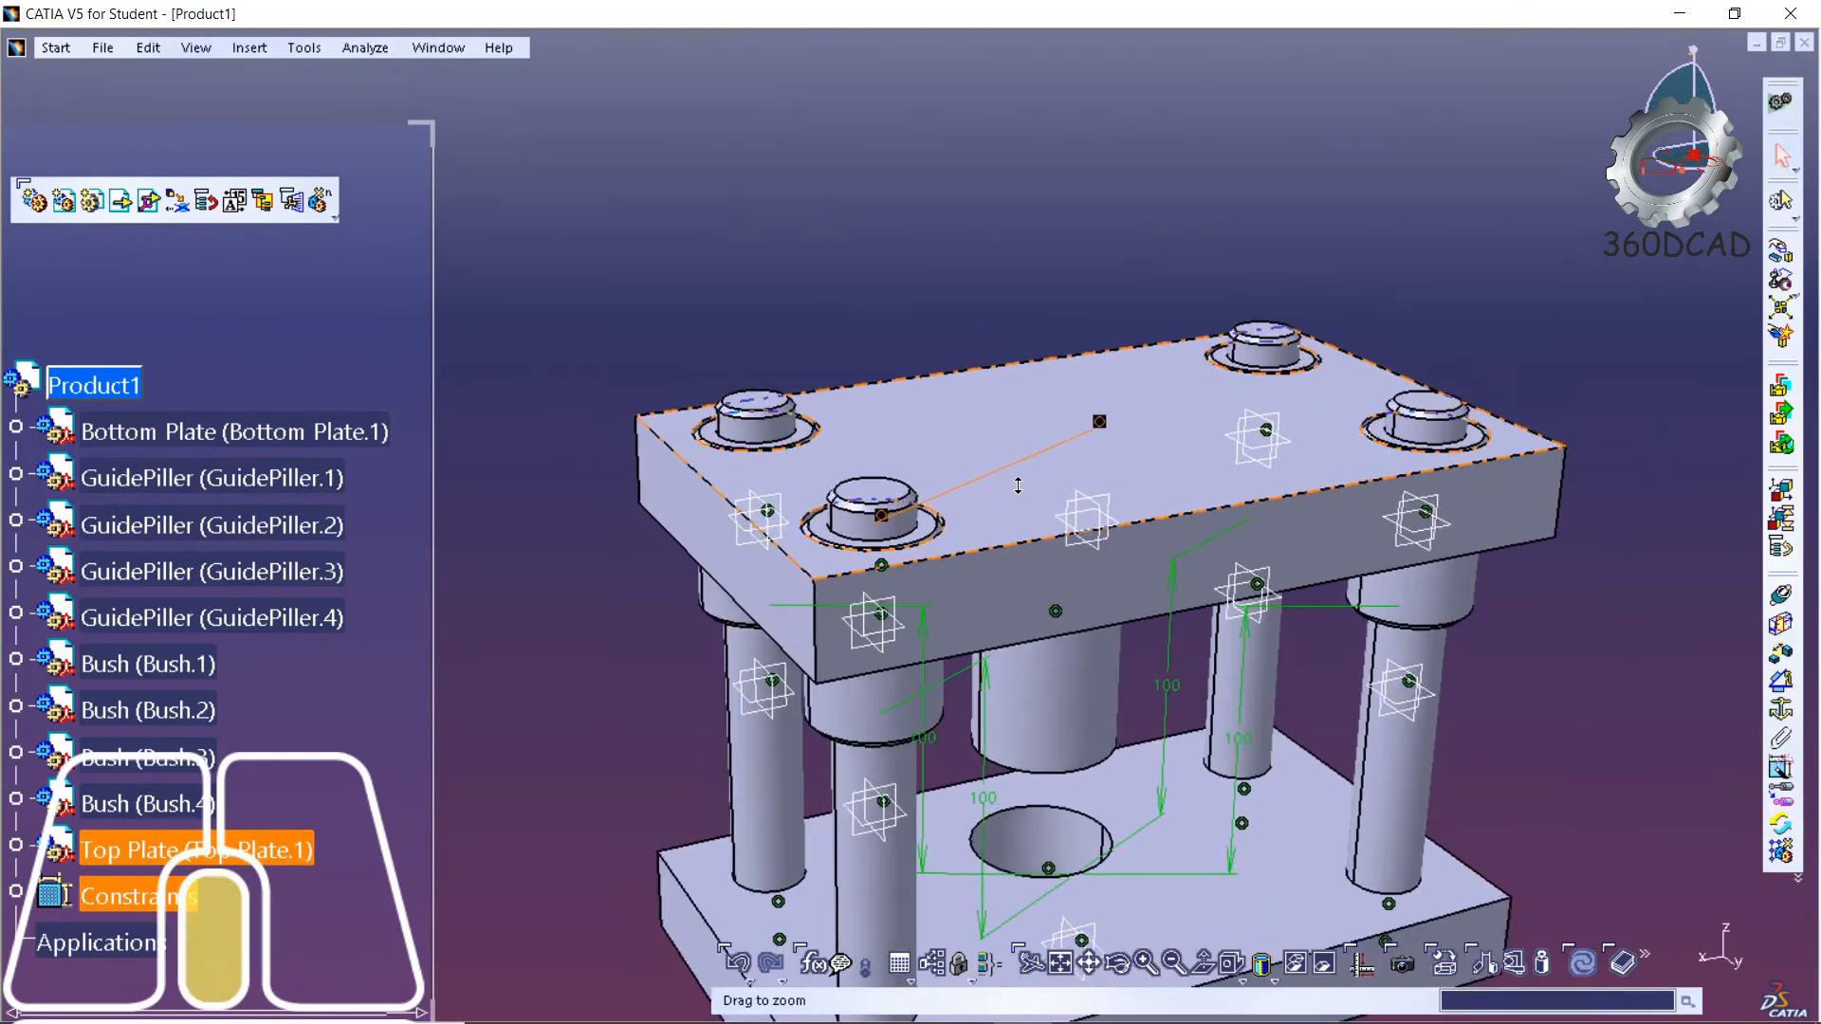
{"action": "left_click", "coordinate": [1061, 964]}
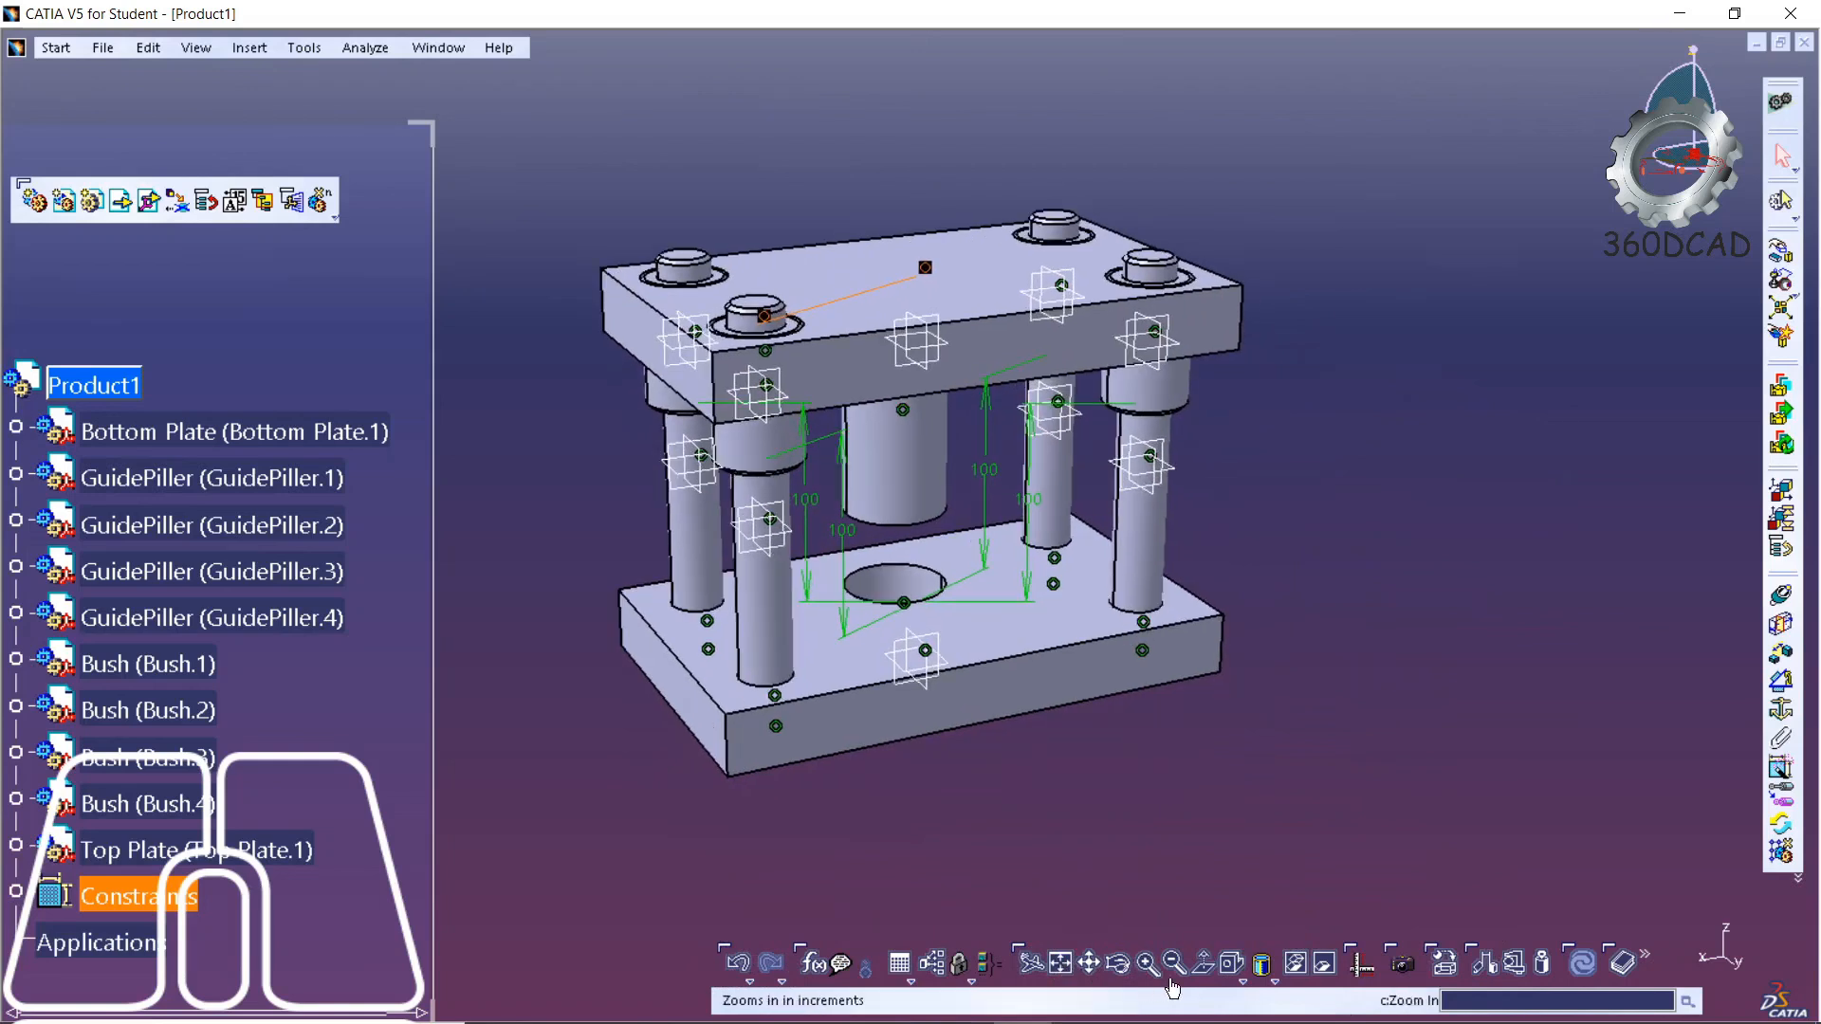
{"action": "left_click", "coordinate": [1245, 972]}
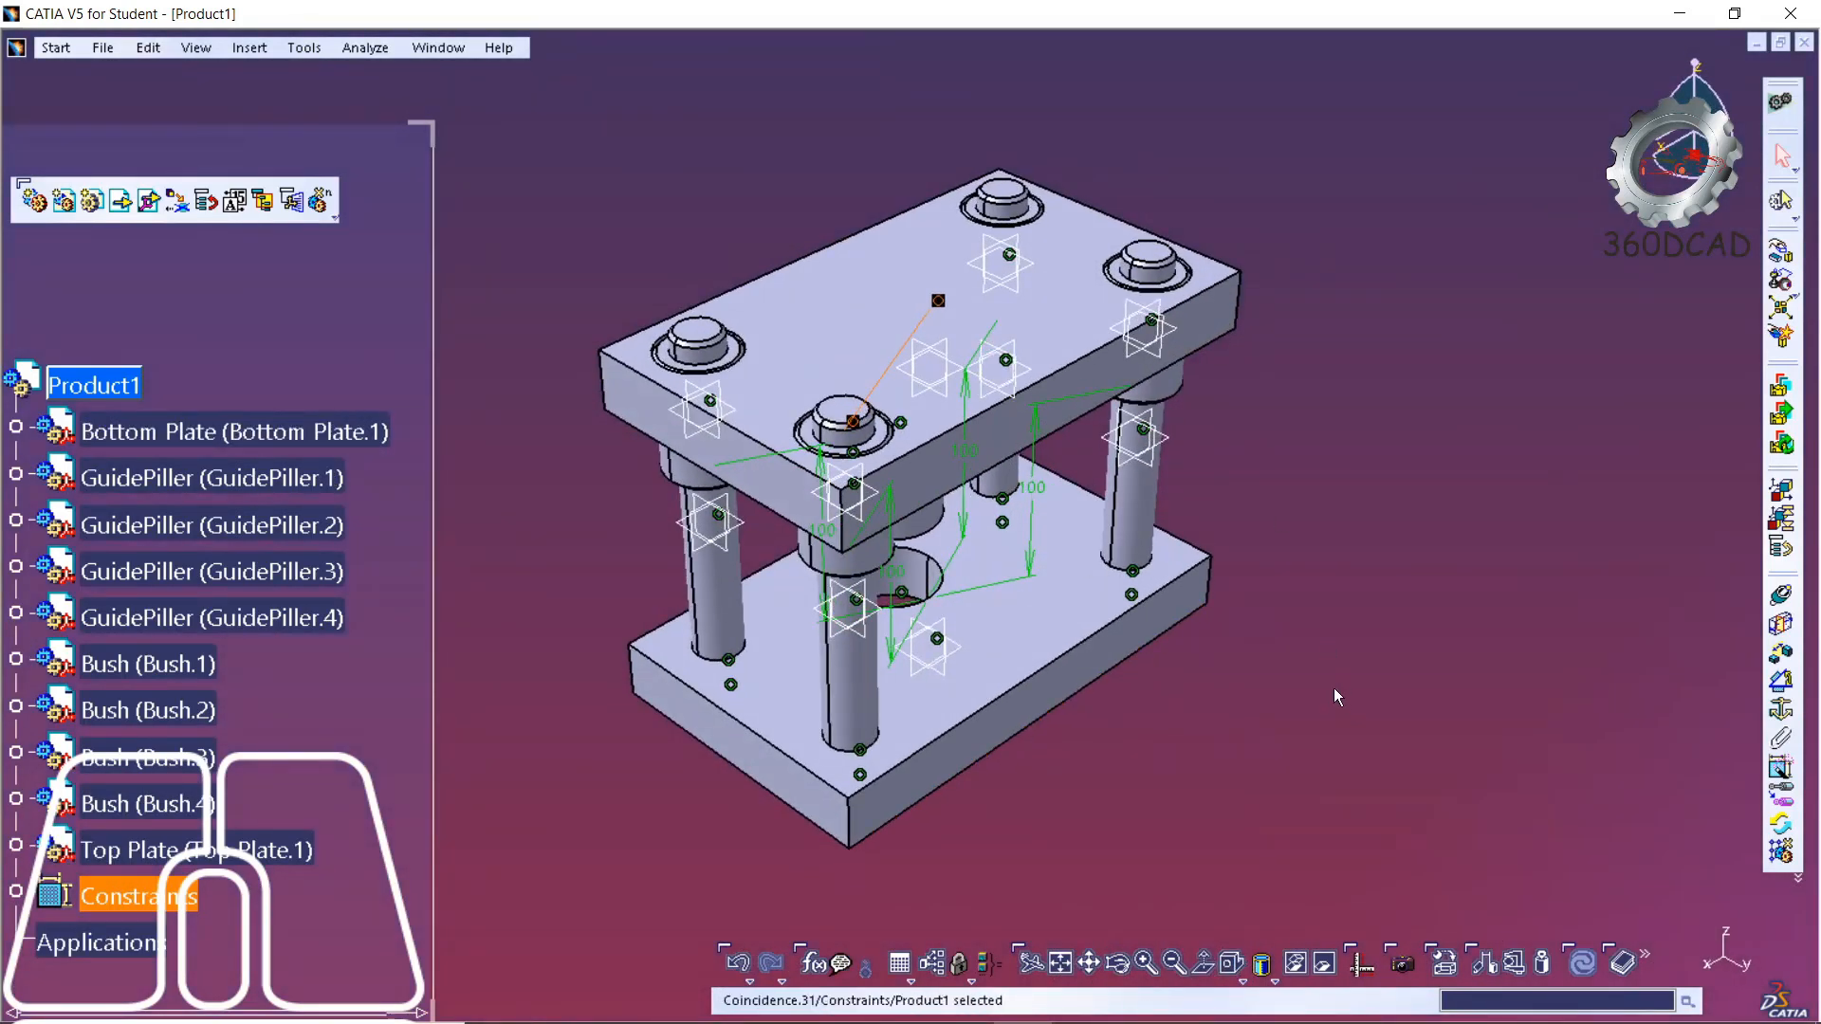
{"action": "middle_click_drag", "start_coordinate": [1336, 698], "coordinate": [1283, 695]}
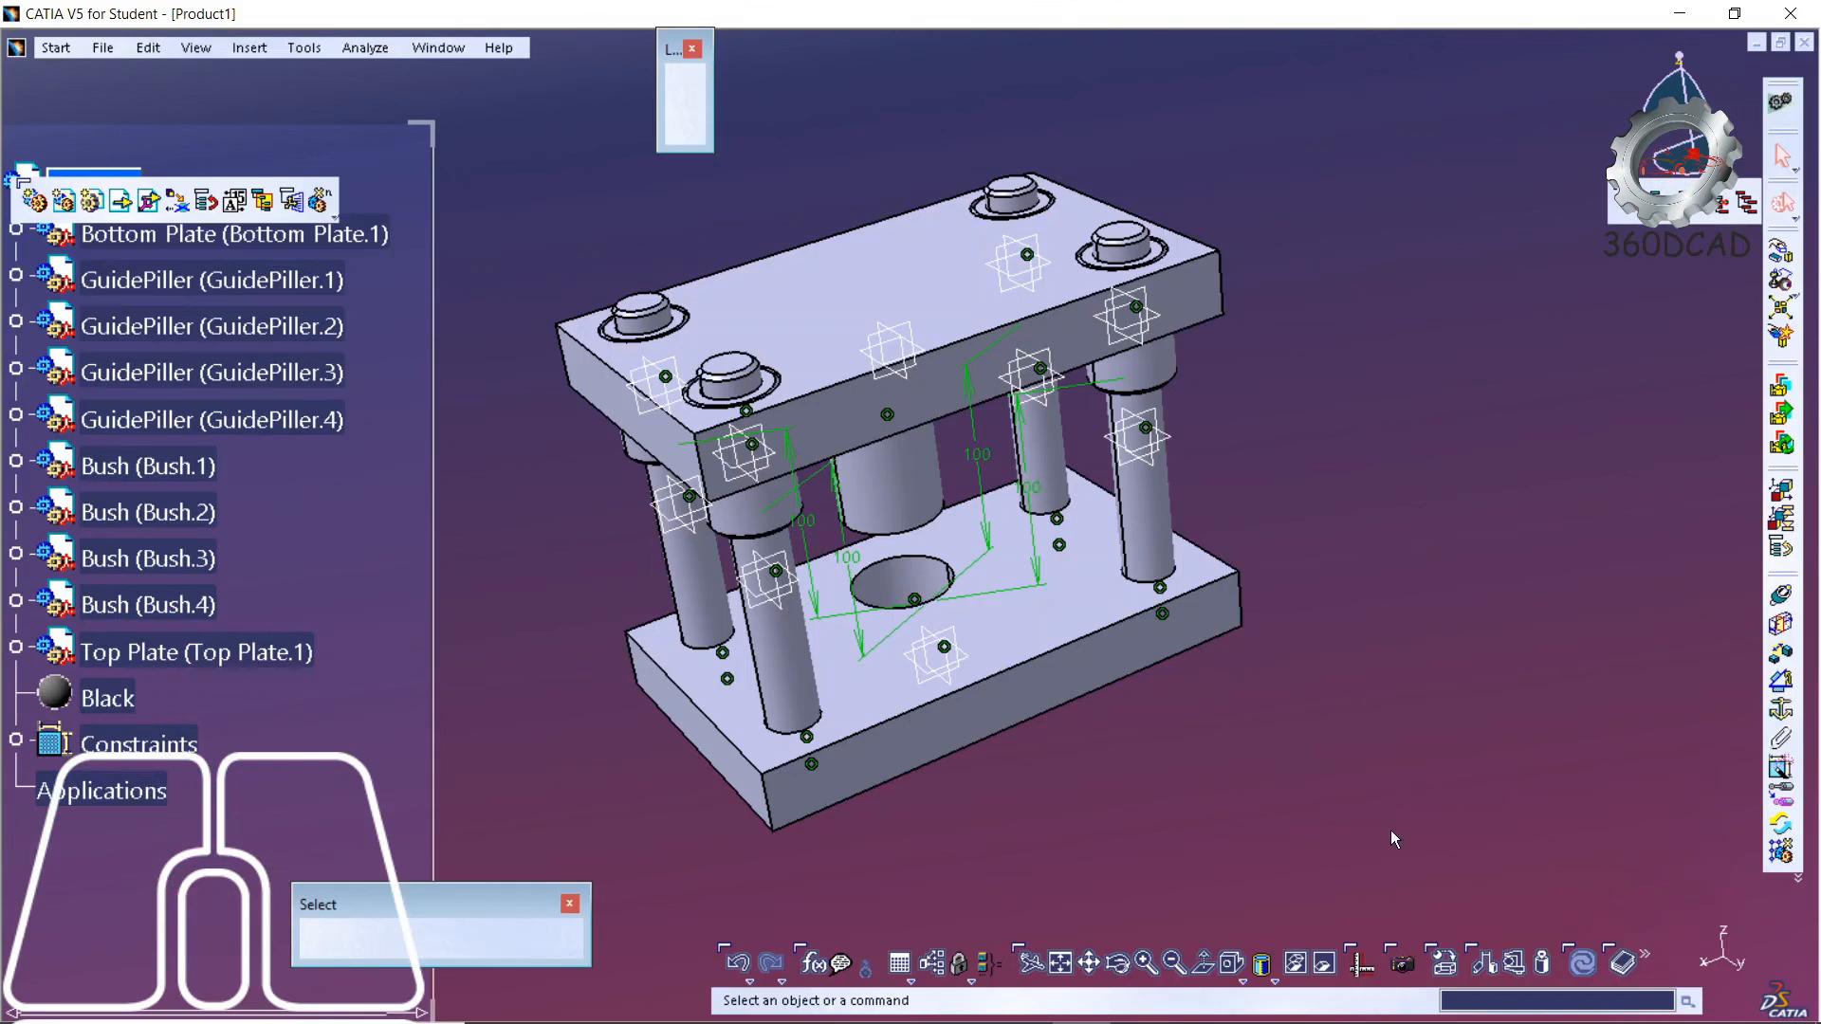
{"action": "left_click", "coordinate": [1446, 969]}
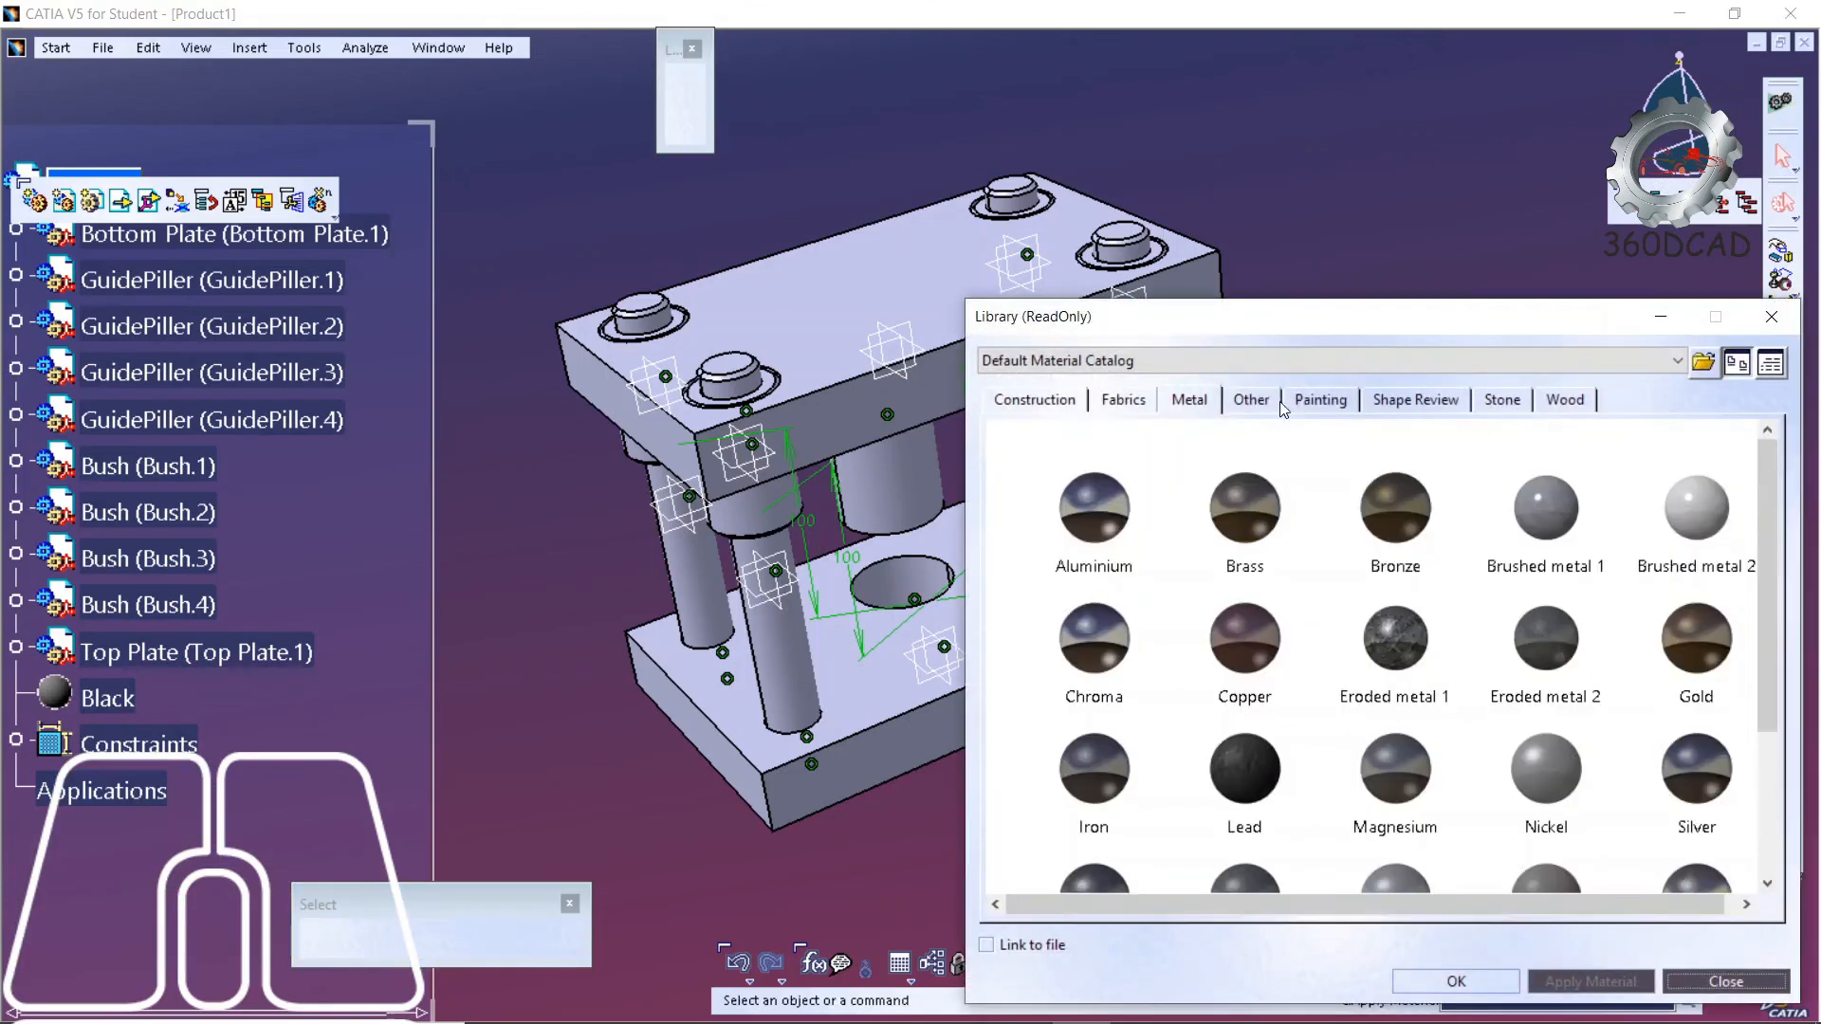
{"action": "left_click", "coordinate": [1324, 401]}
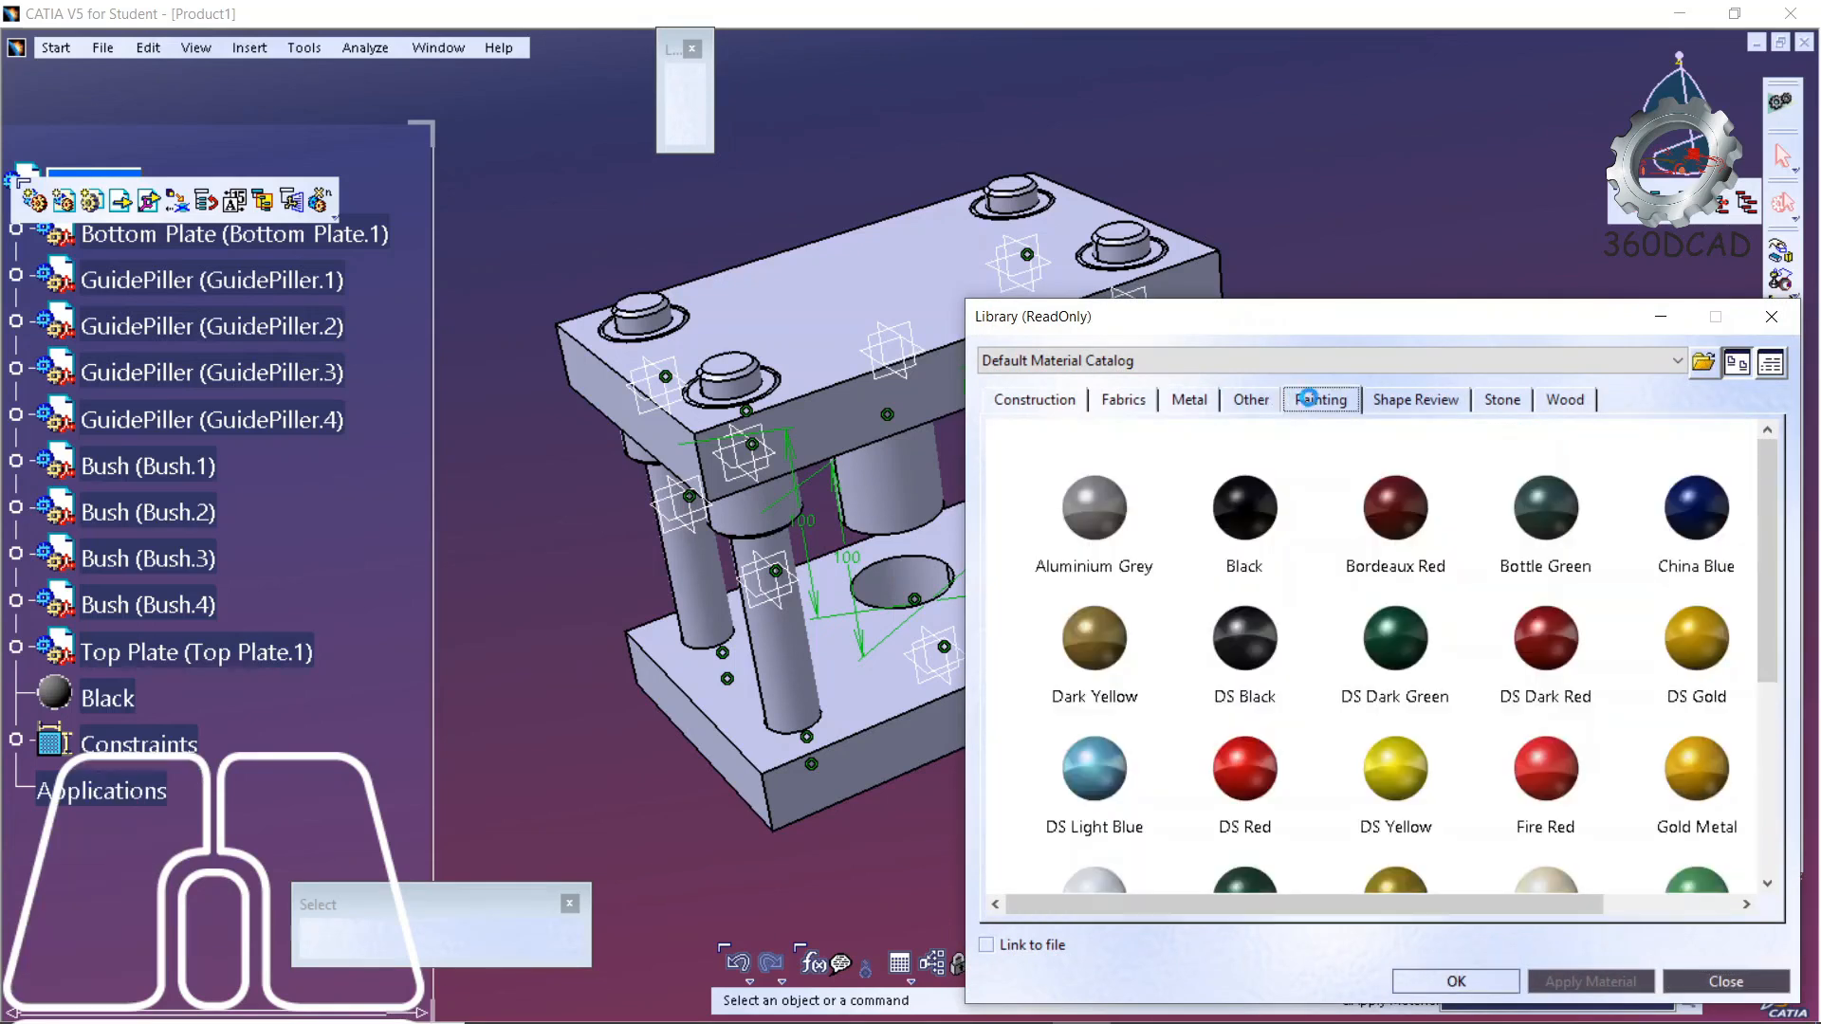
{"action": "left_click", "coordinate": [1265, 520]}
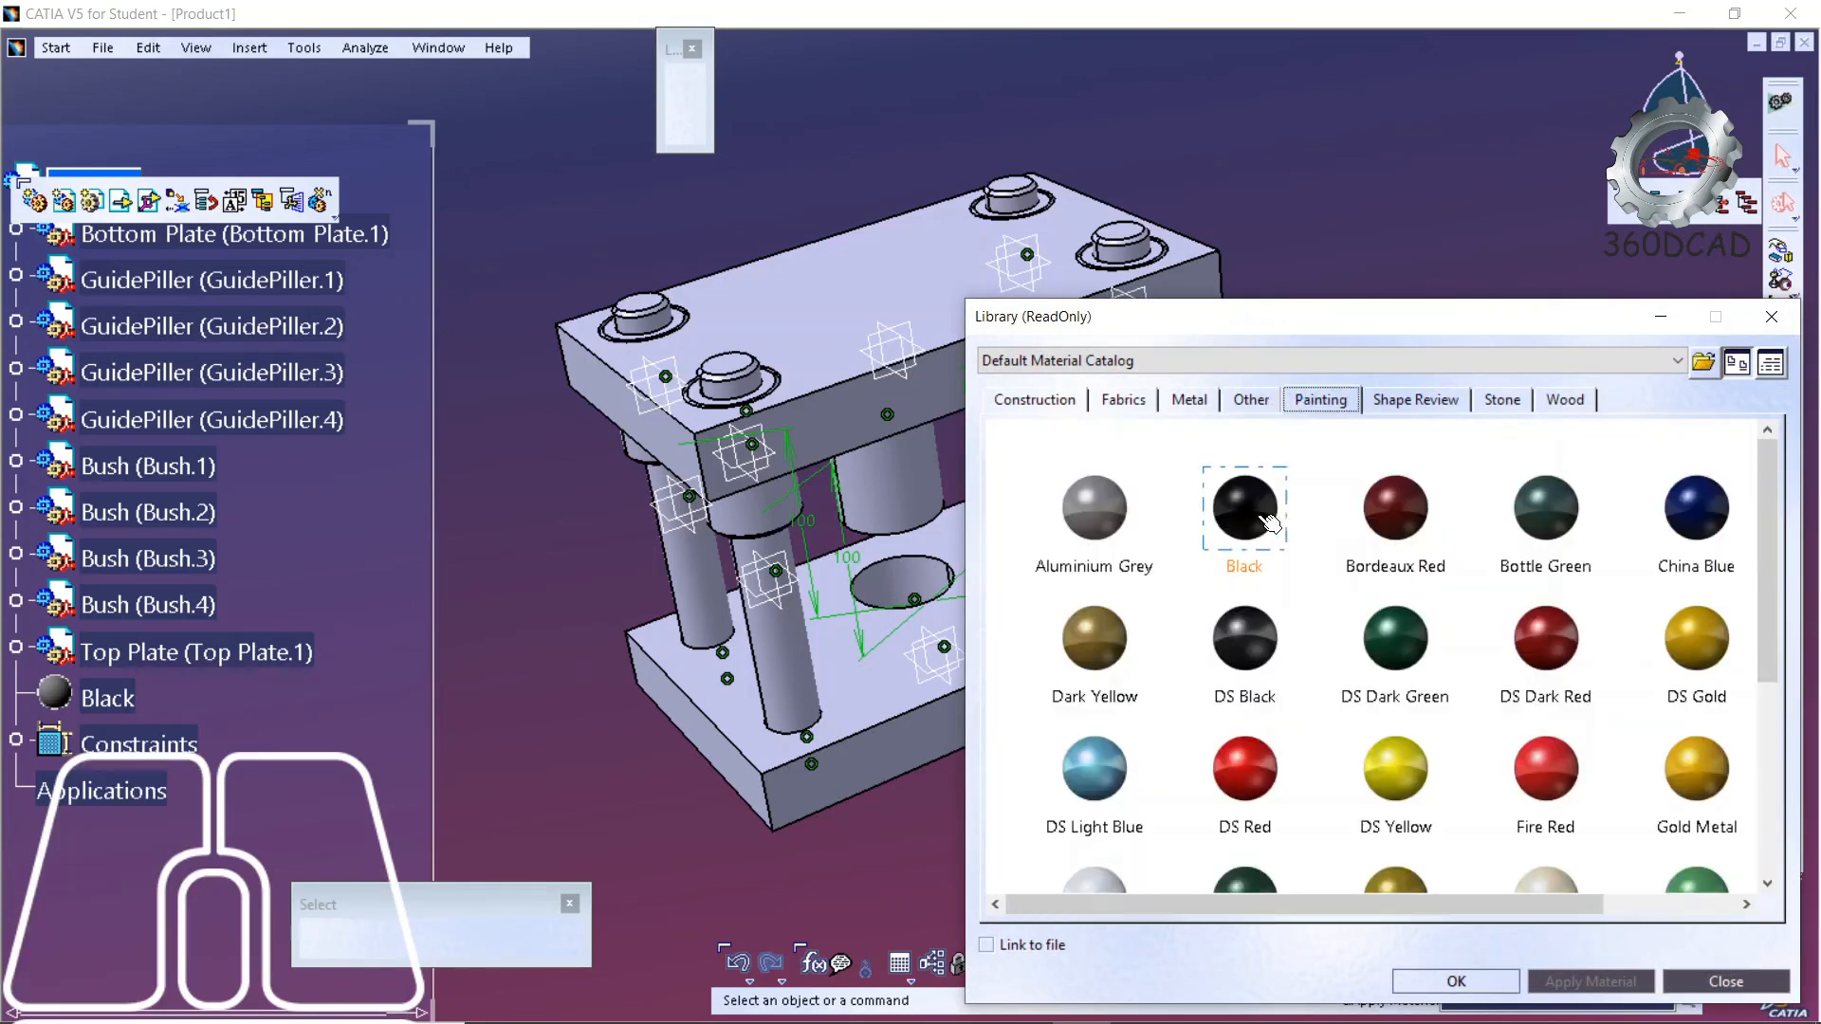
{"action": "left_click", "coordinate": [106, 172]}
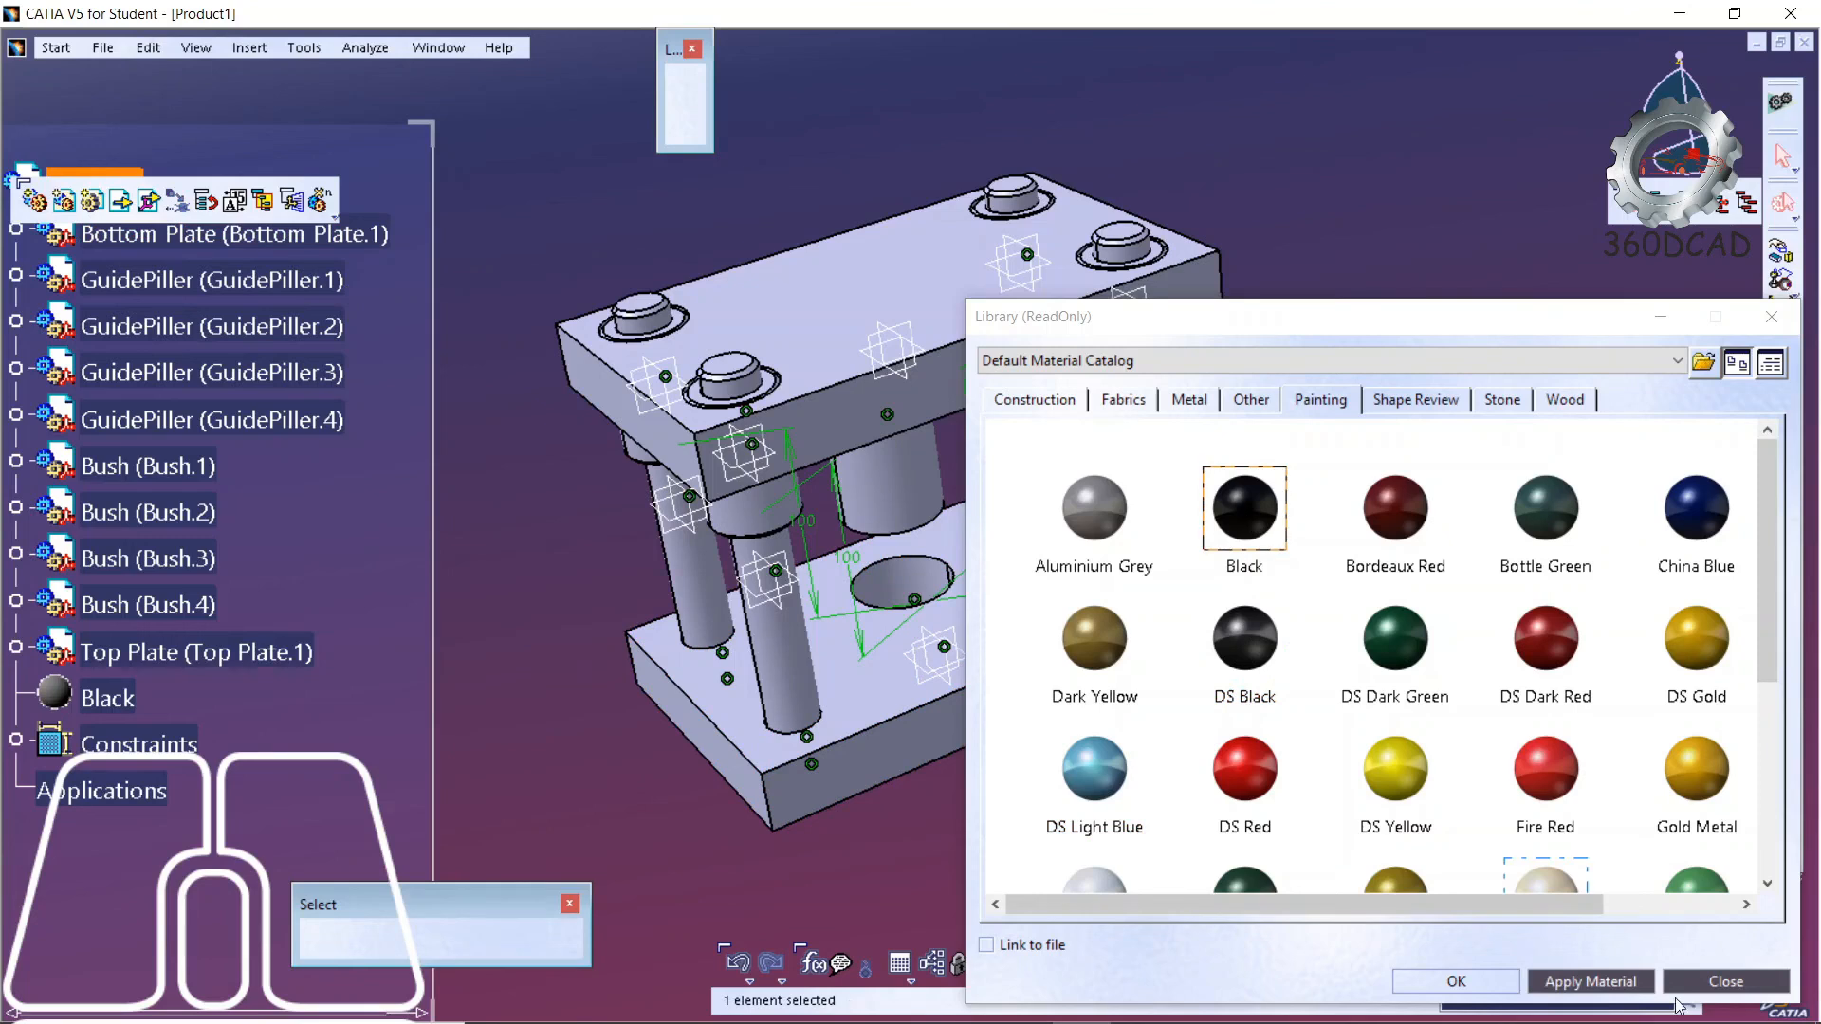
{"action": "left_click", "coordinate": [1555, 982]}
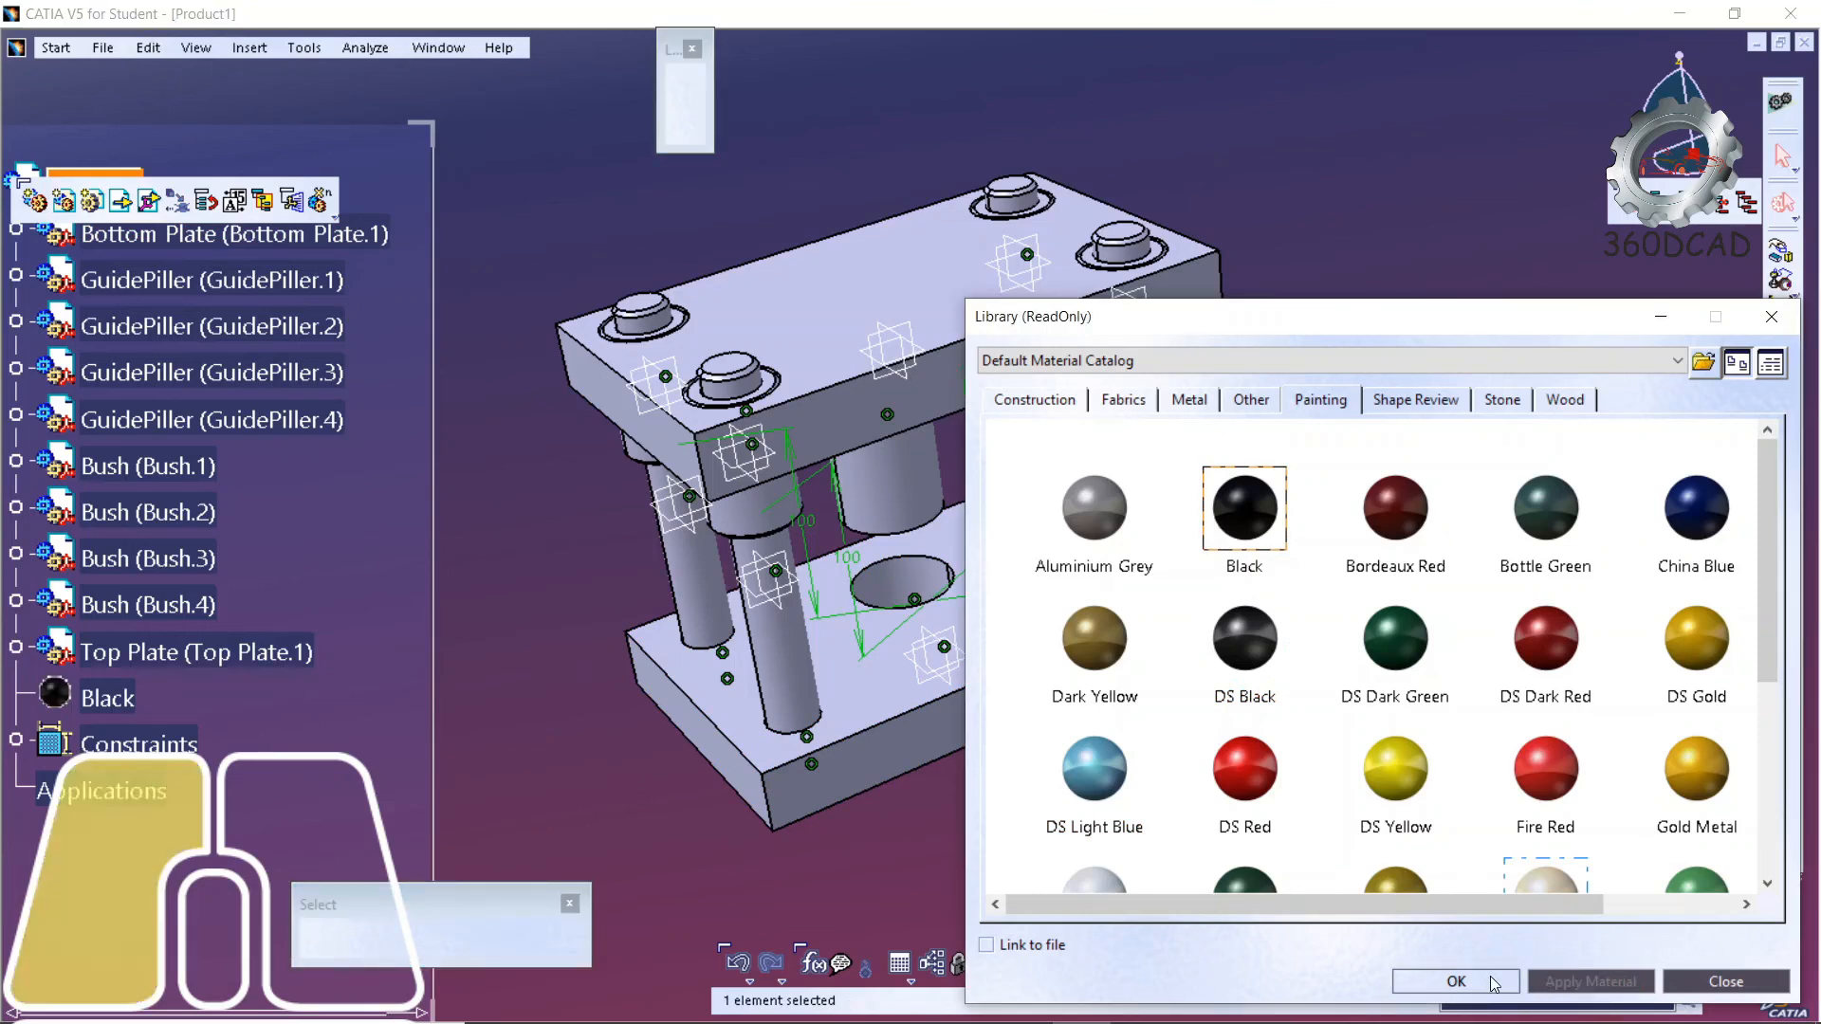
{"action": "left_click", "coordinate": [1457, 983]}
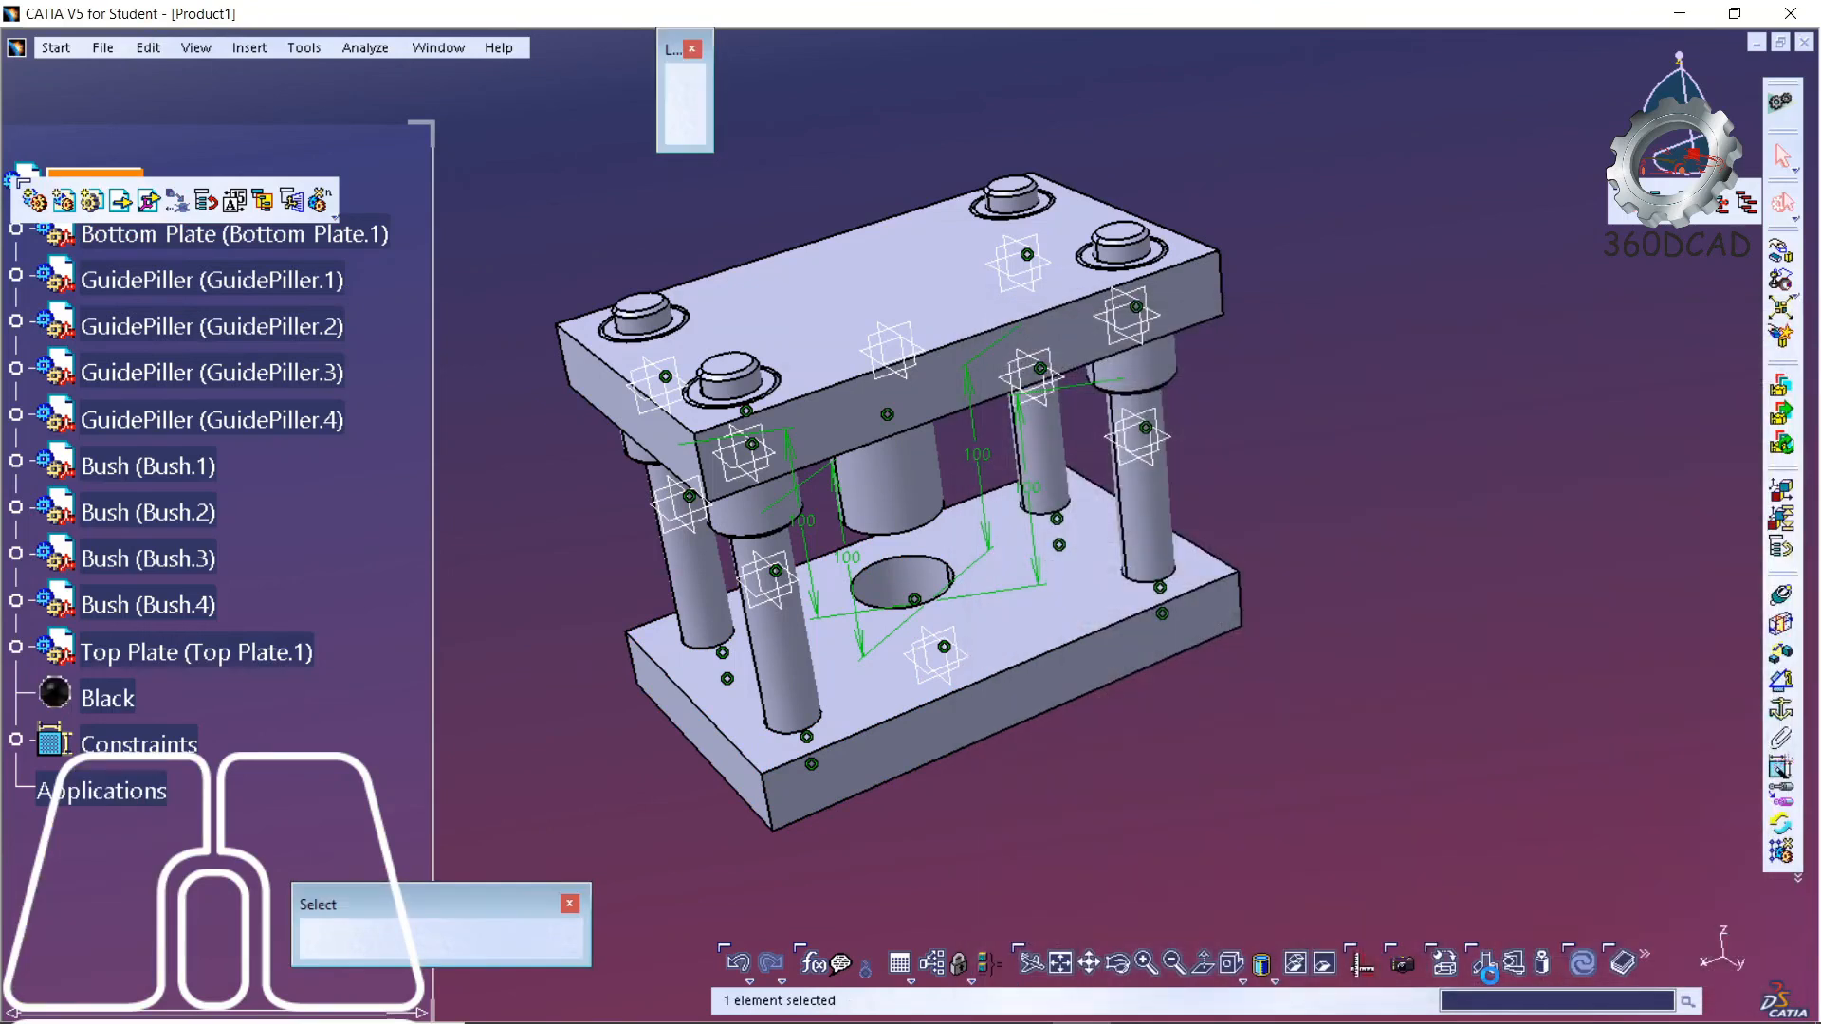
- Render a photorealistic image of the complete press tool assembly
{"action": "left_click", "coordinate": [1404, 964]}
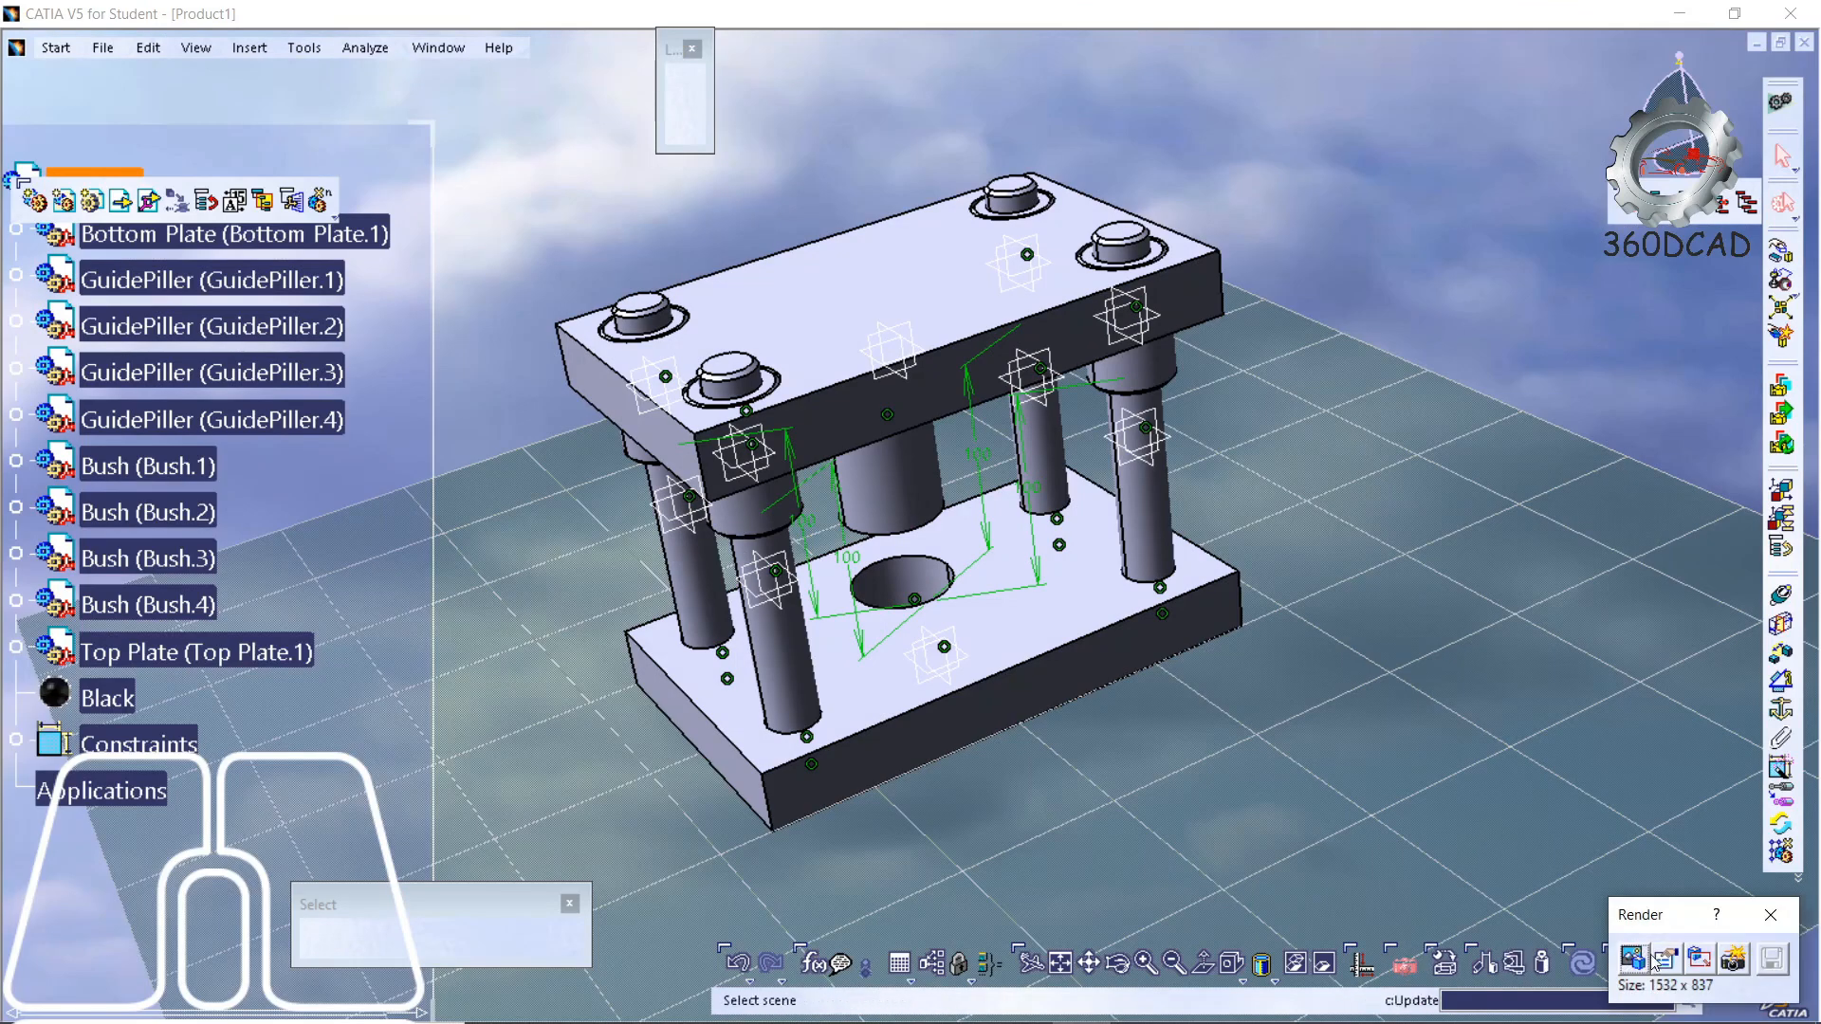
{"action": "left_click", "coordinate": [1728, 956]}
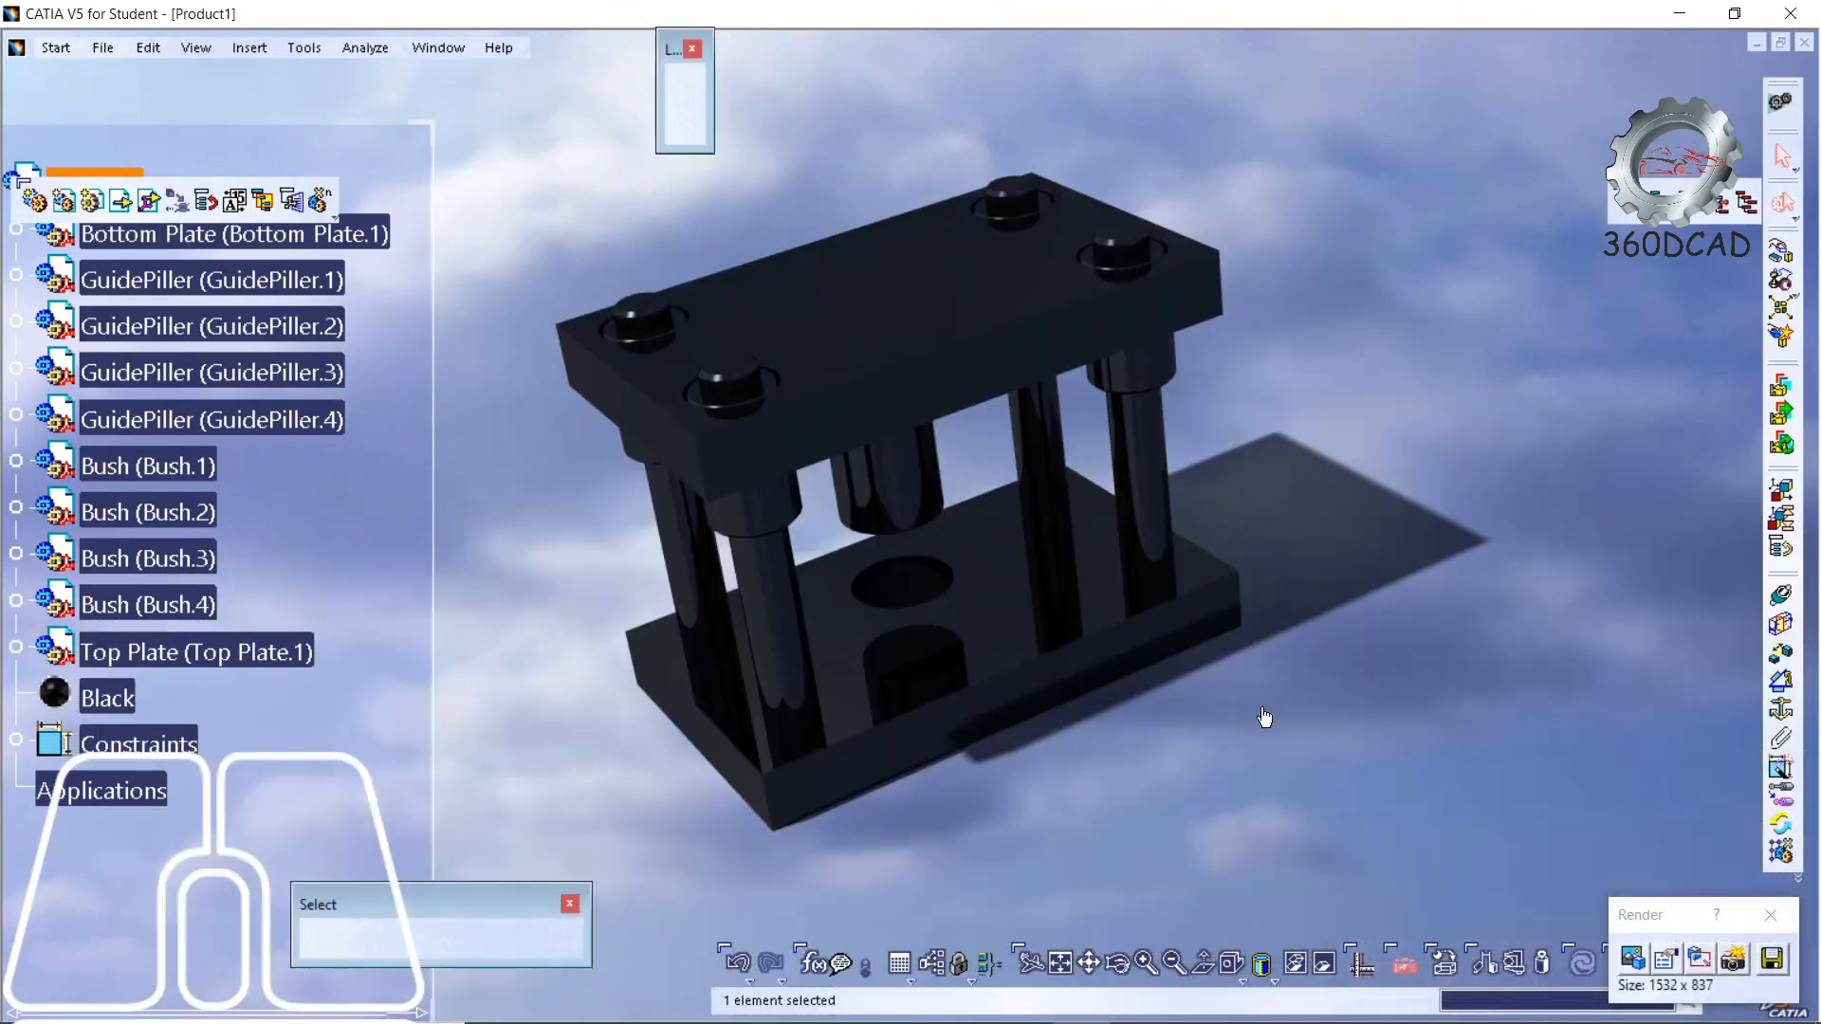
{"action": "left_click", "coordinate": [1198, 719]}
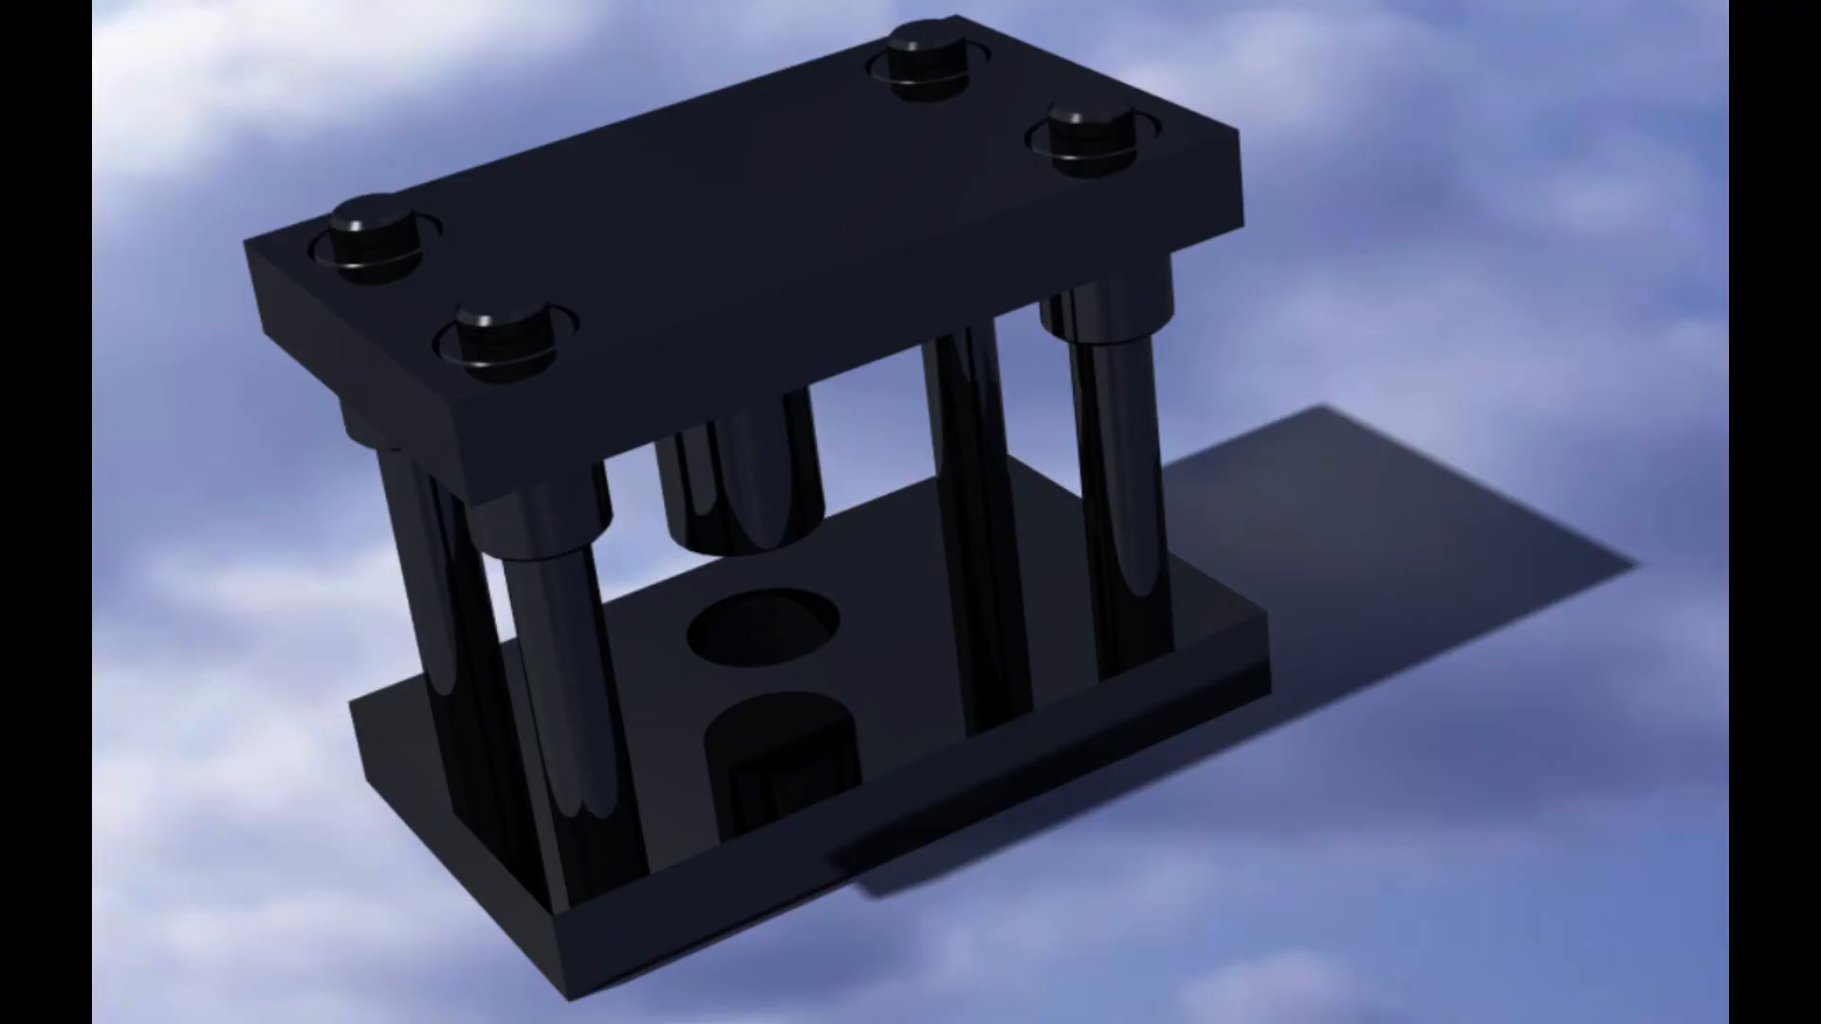